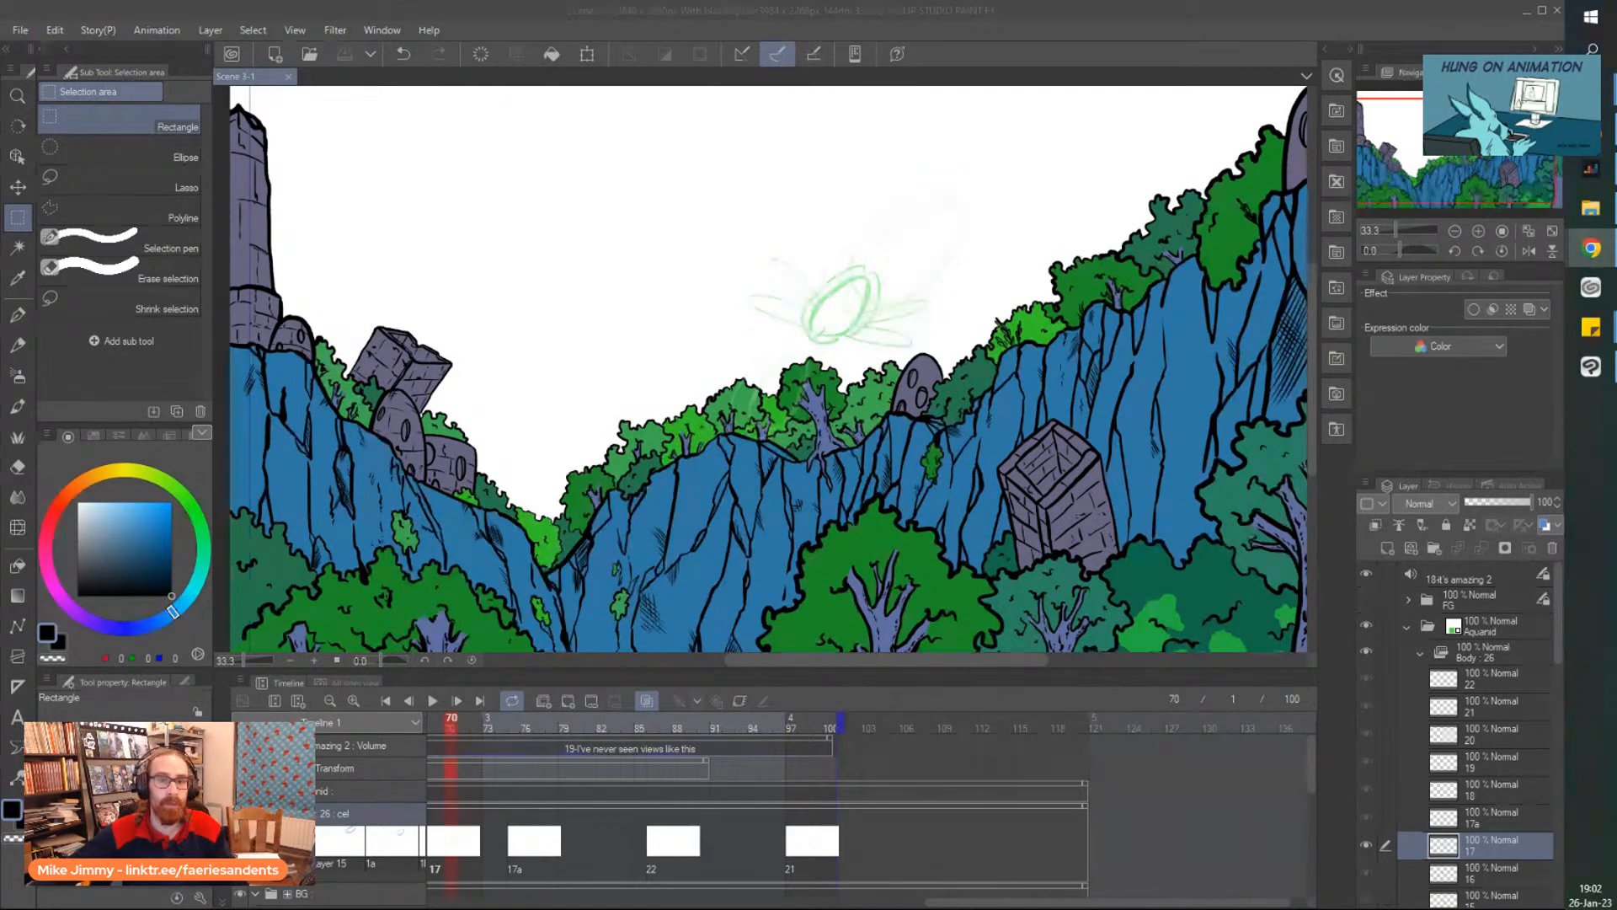
{"action": "left_click", "coordinate": [817, 54]}
{"action": "scroll", "coordinate": [1037, 102], "scroll_direction": "down", "scroll_amount": 1}
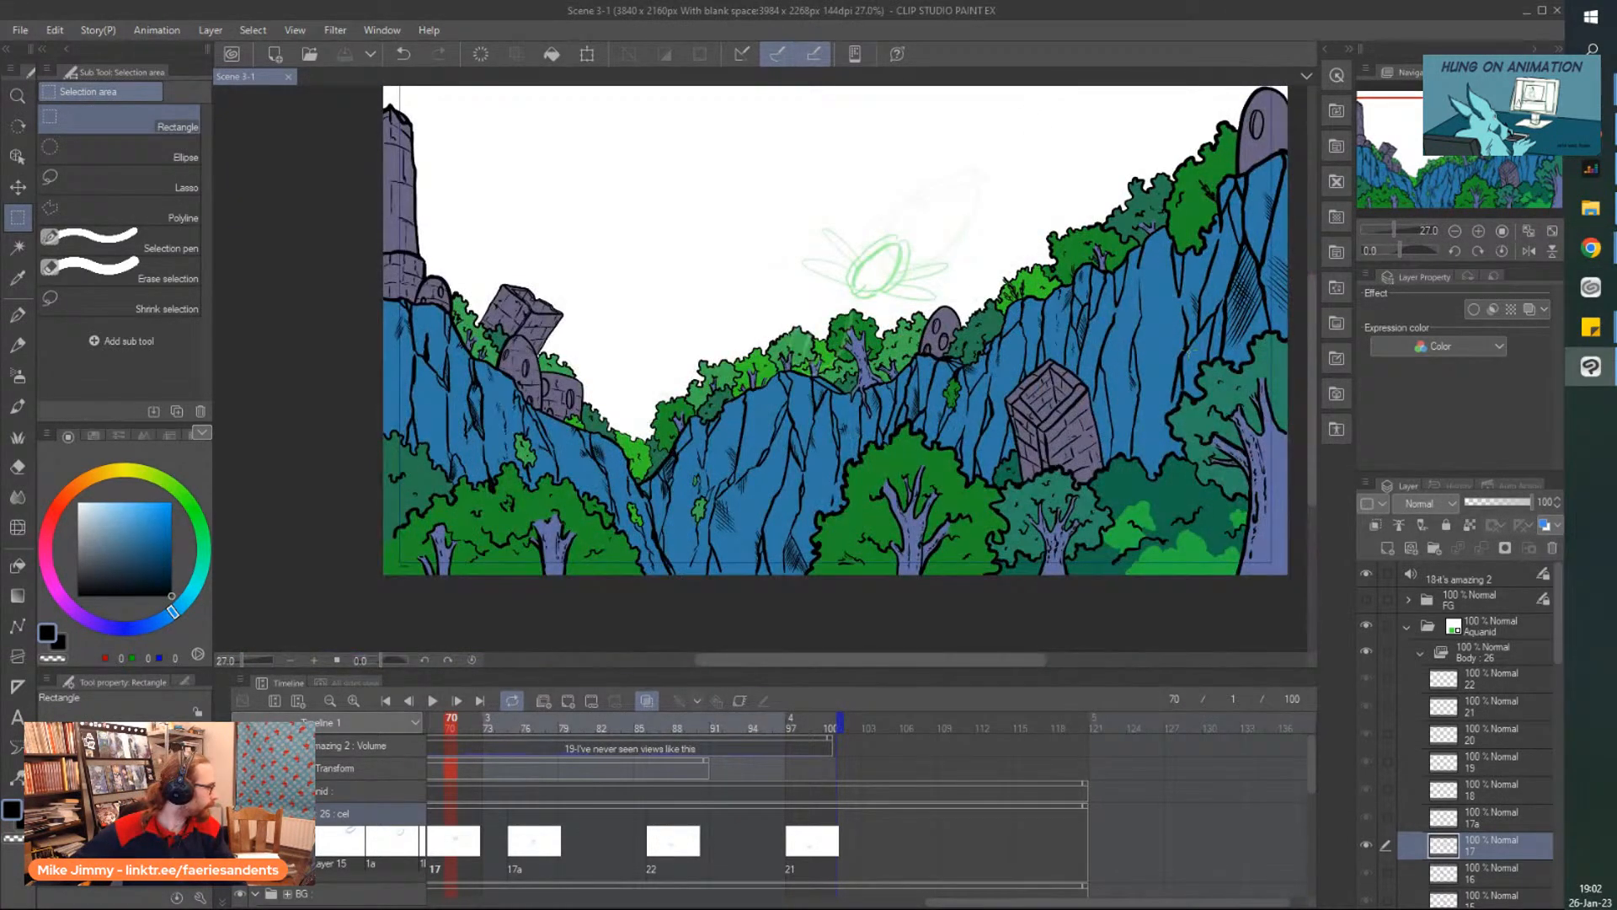
{"action": "scroll", "coordinate": [1196, 362], "scroll_direction": "up", "scroll_amount": 1}
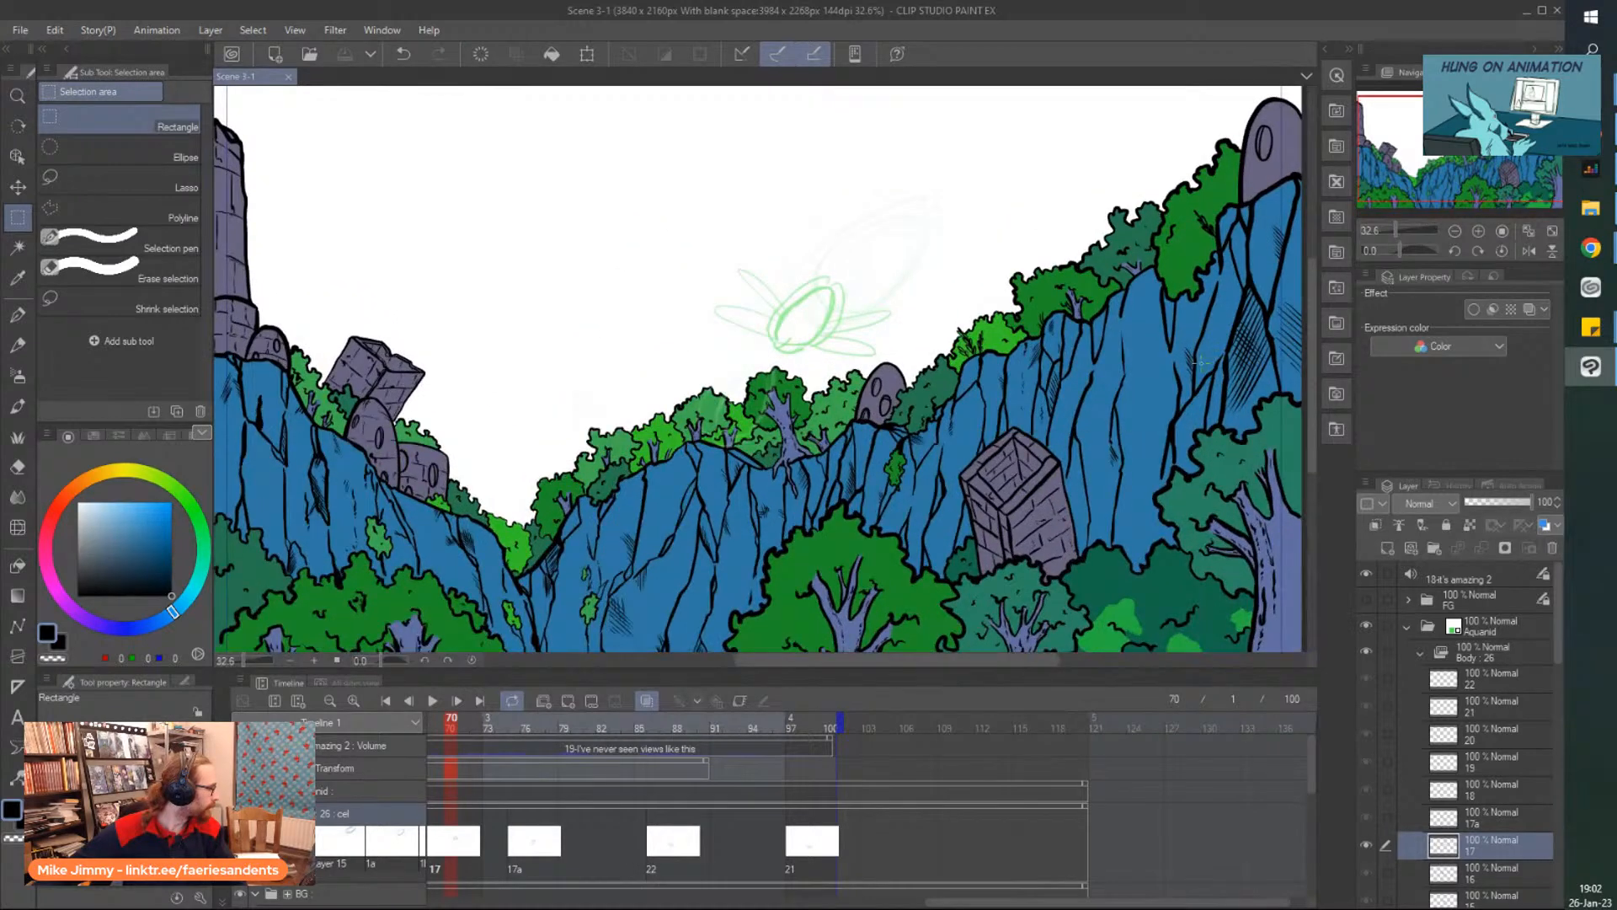
{"action": "scroll", "coordinate": [1196, 362], "scroll_direction": "down", "scroll_amount": 1}
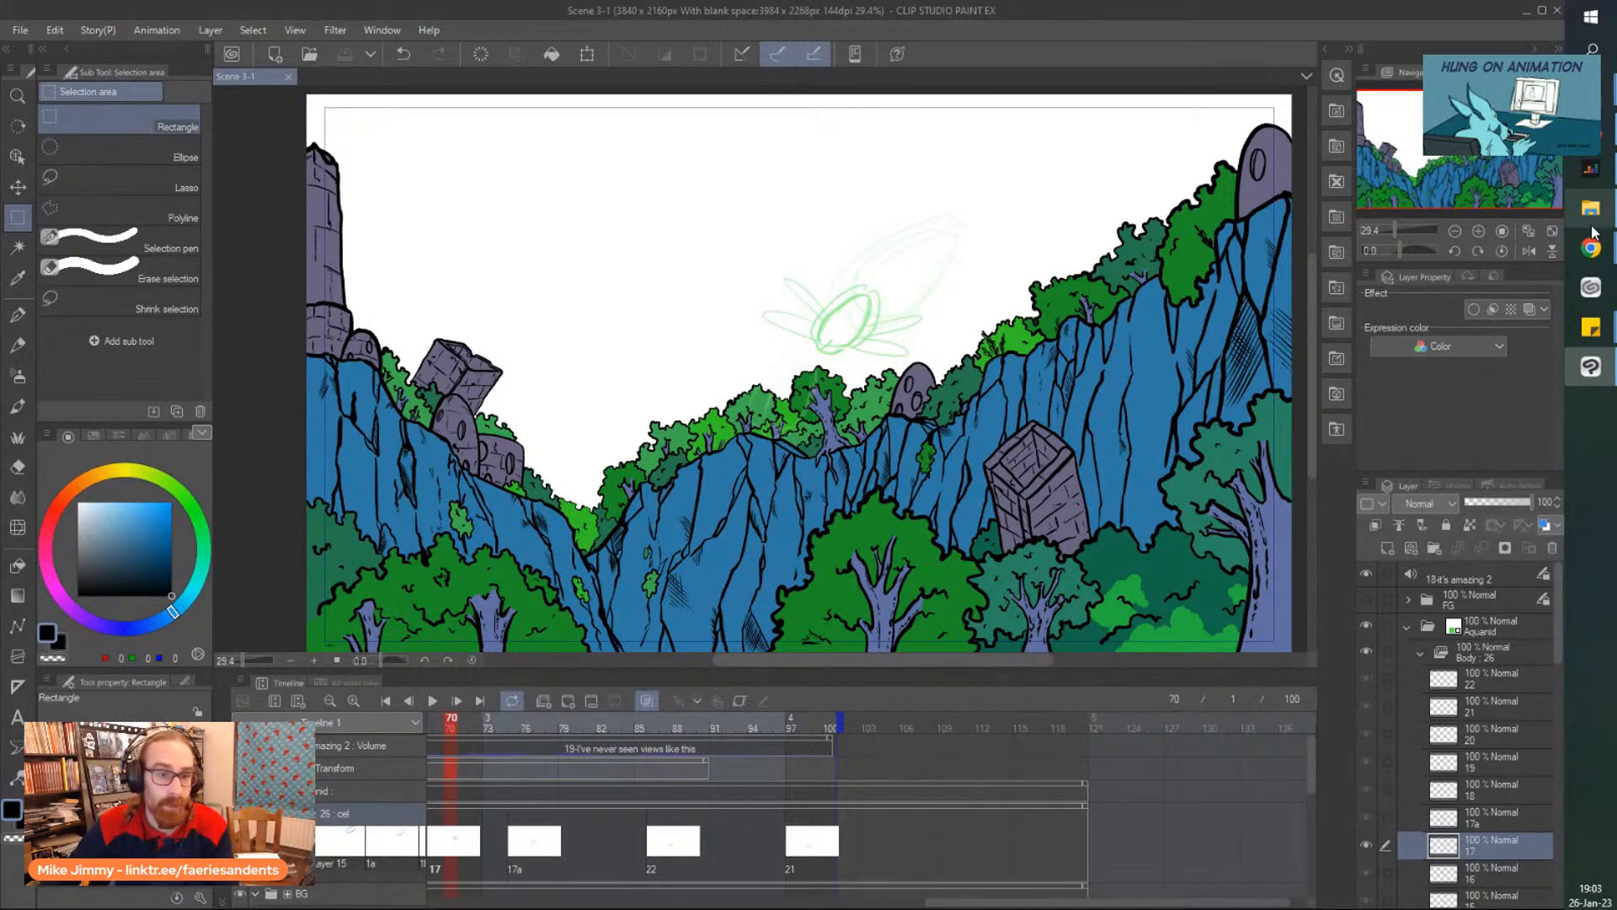
Switch to the browser to view the Life On Cora Vol. 1 Kickstarter page, and return to Clip Studio Paint.
{"action": "key", "text": "alt+Tab"}
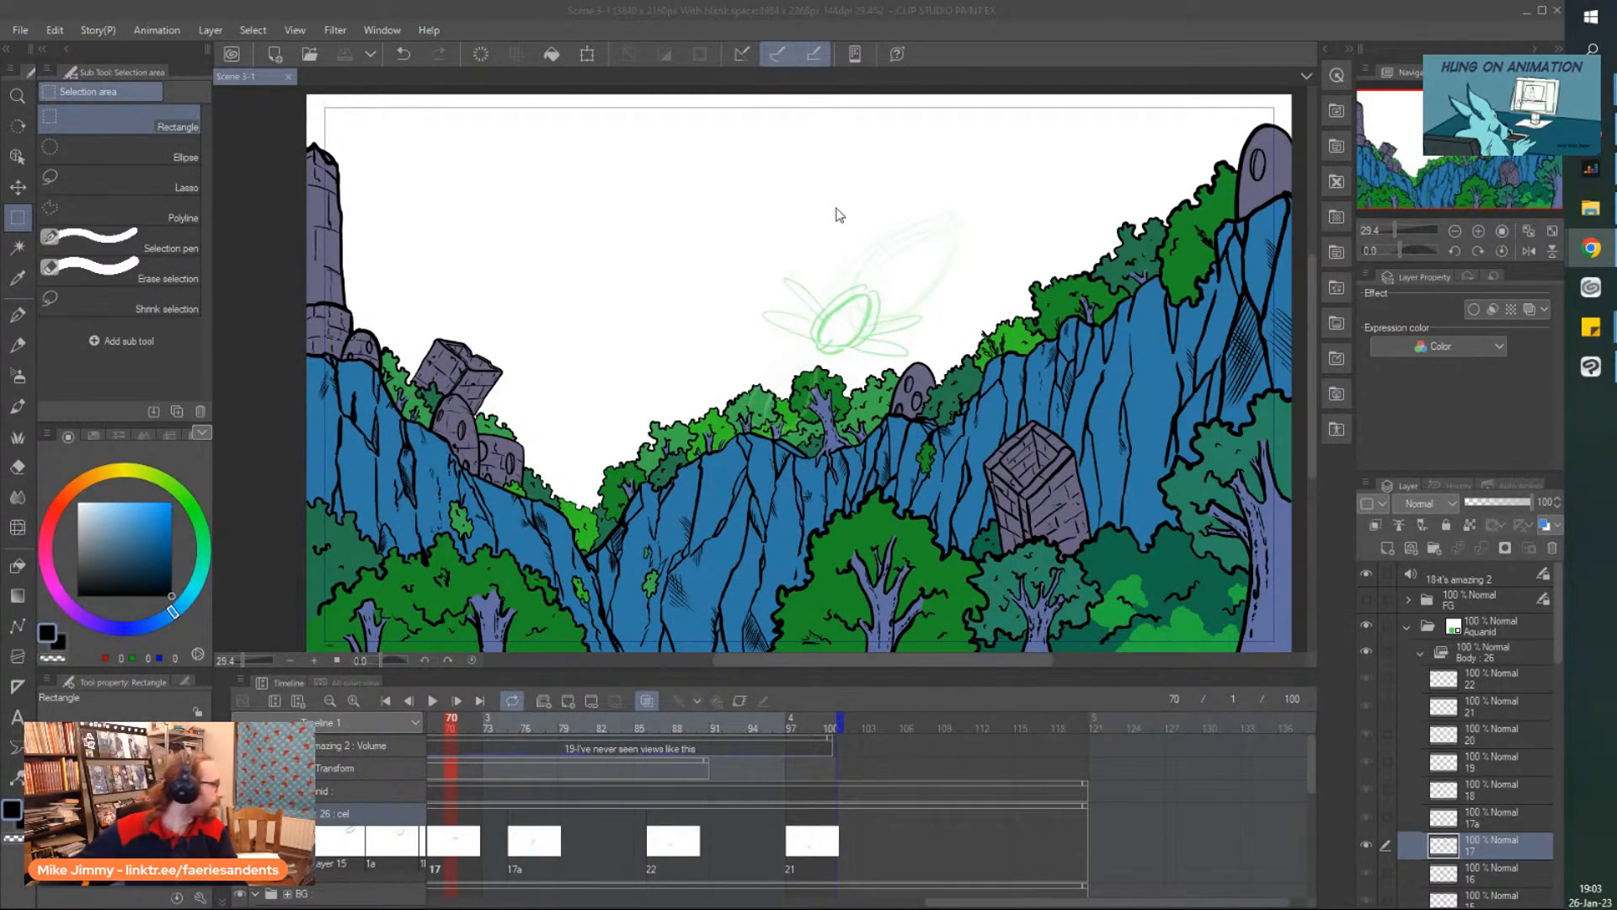
{"action": "mouse_move", "coordinate": [1592, 89]}
{"action": "left_click", "coordinate": [1492, 197]}
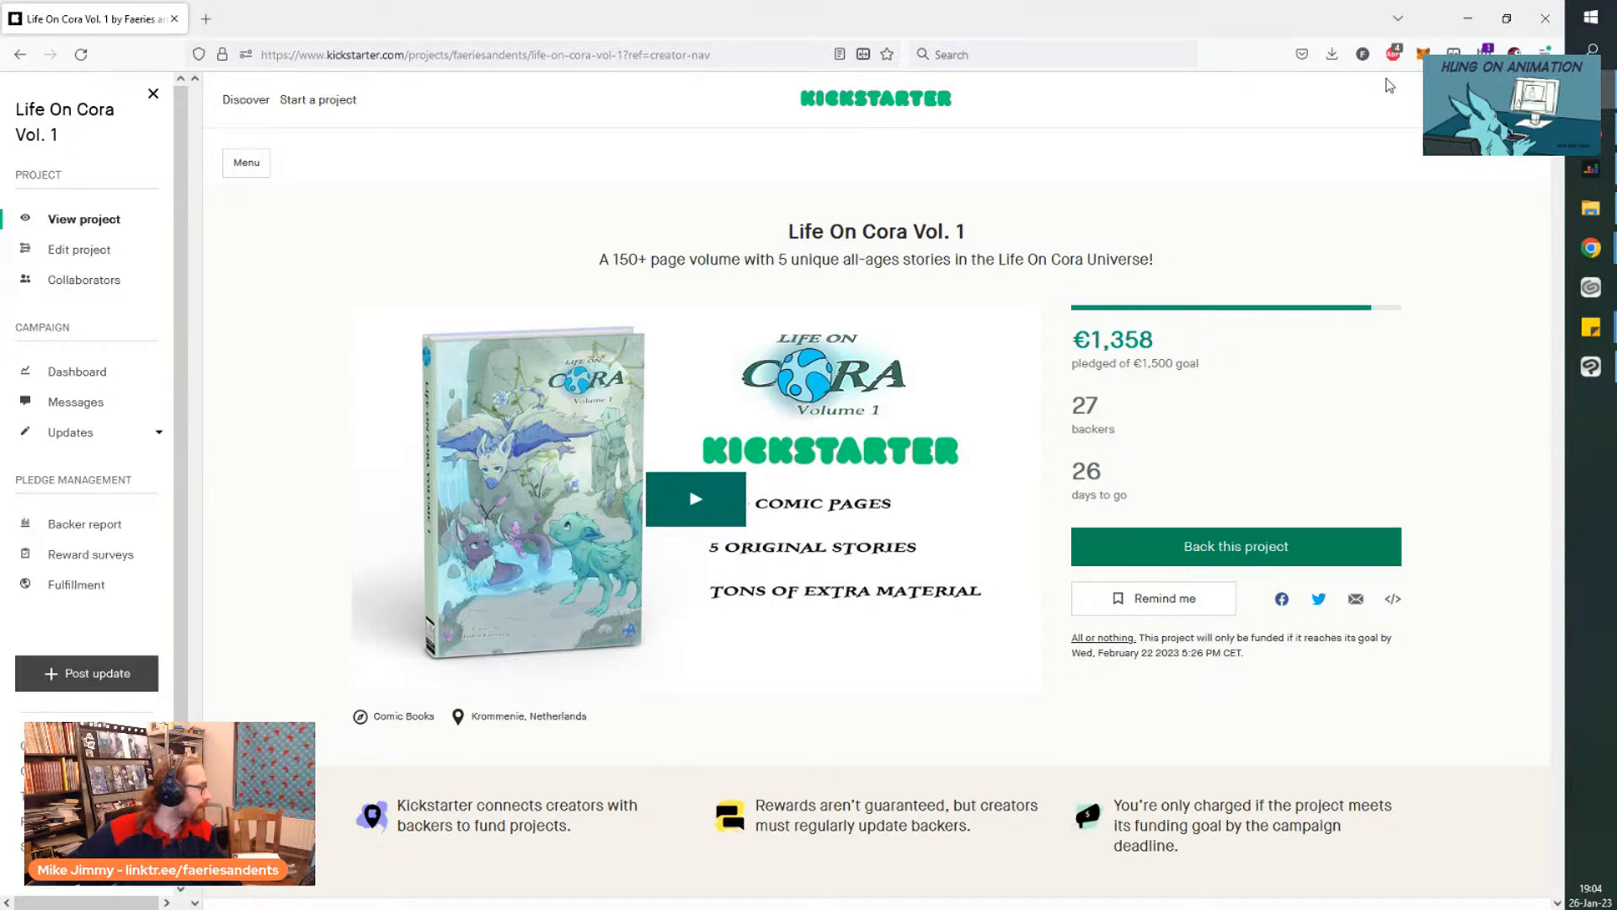
{"action": "left_click", "coordinate": [1468, 18]}
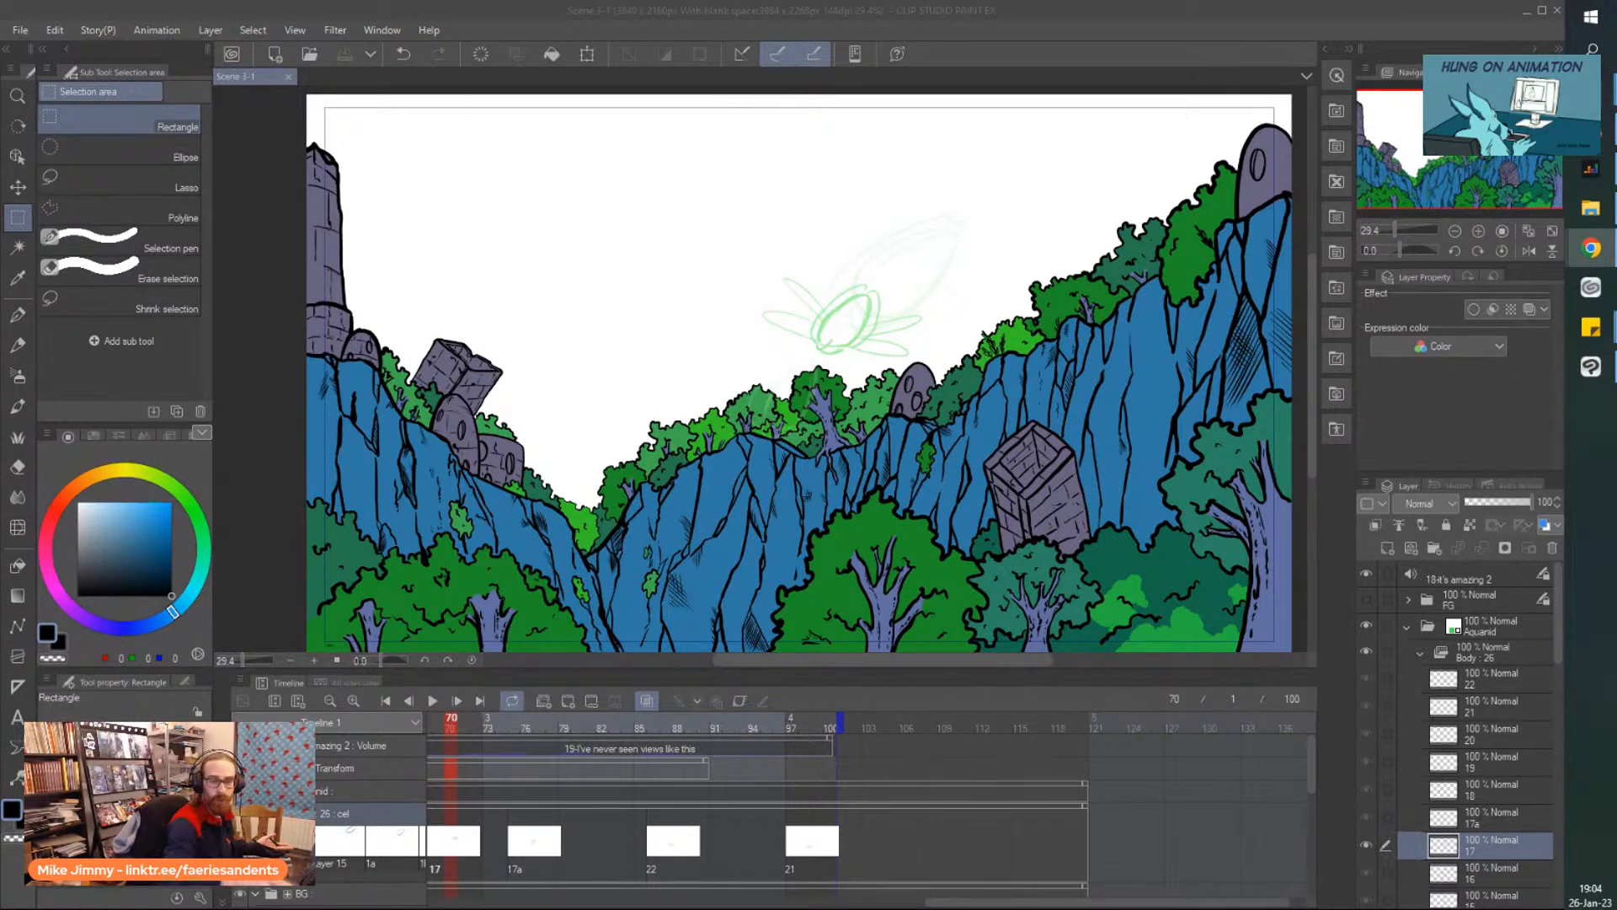
{"action": "left_click", "coordinate": [1185, 58]}
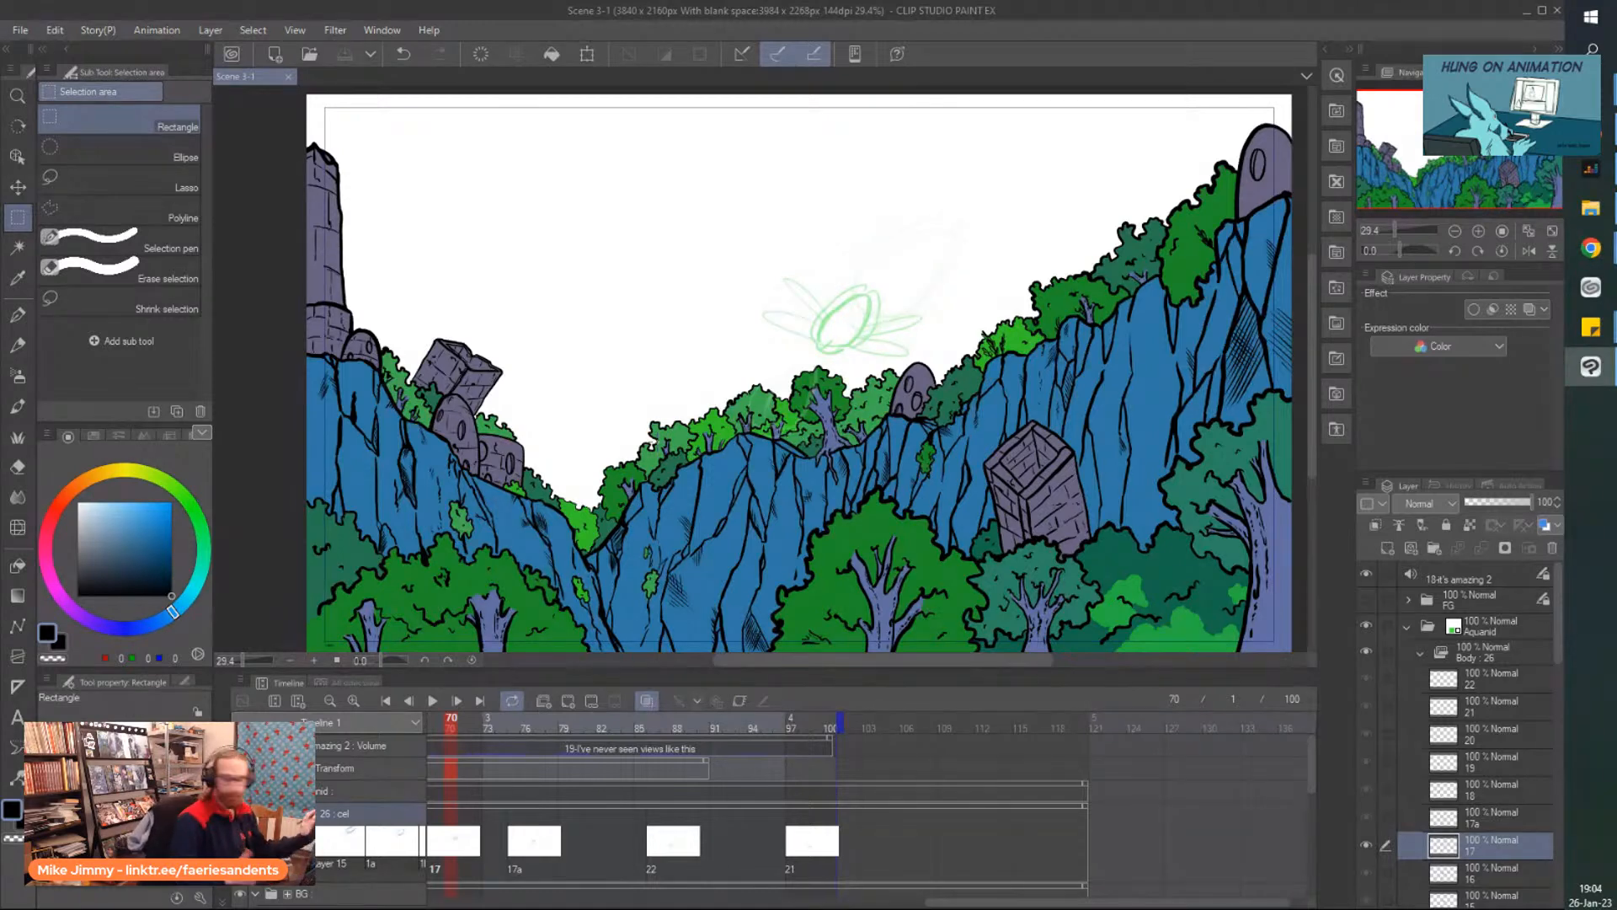
{"action": "scroll", "coordinate": [798, 374], "scroll_direction": "left", "scroll_amount": 1}
{"action": "scroll", "coordinate": [737, 110], "scroll_direction": "down", "scroll_amount": 1}
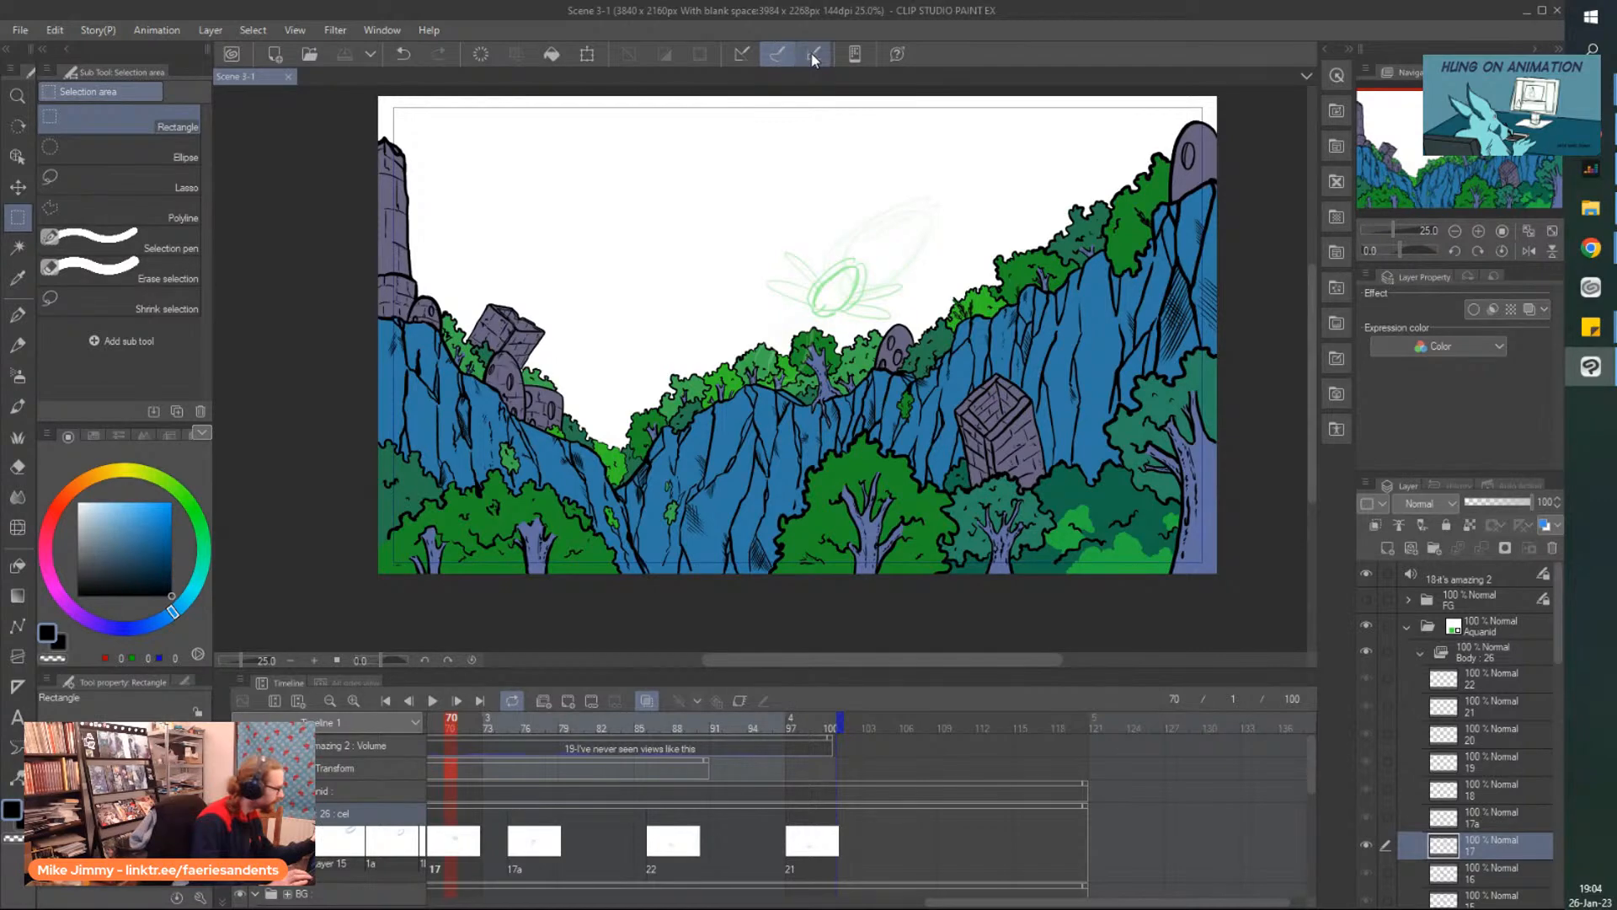
{"action": "left_click", "coordinate": [812, 58]}
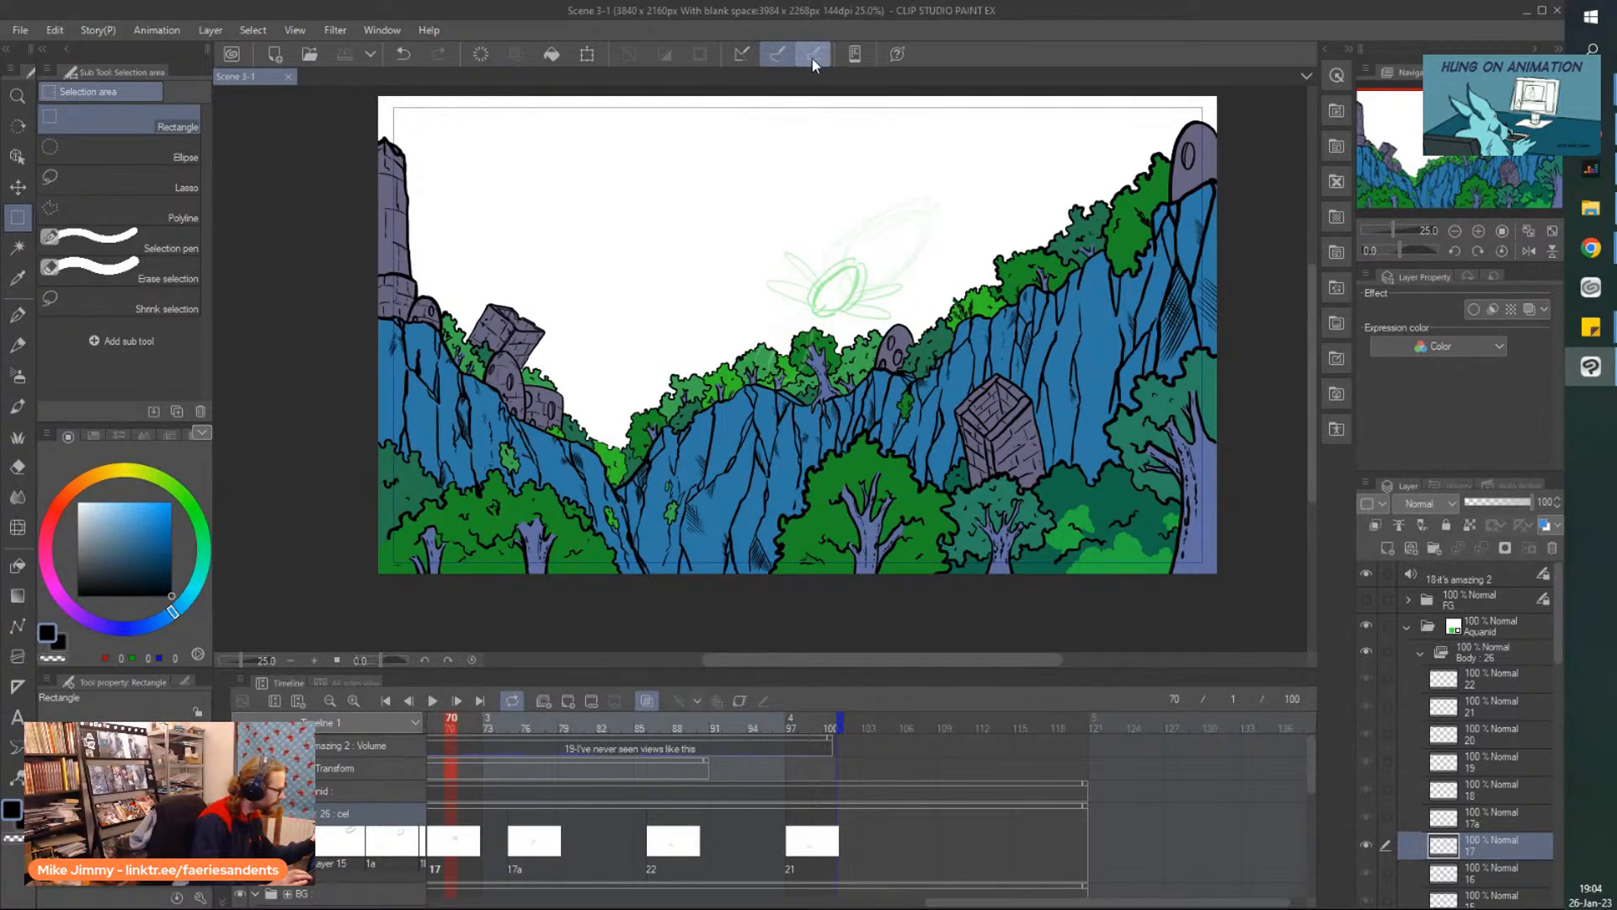
{"action": "scroll", "coordinate": [587, 500], "scroll_direction": "up", "scroll_amount": 4}
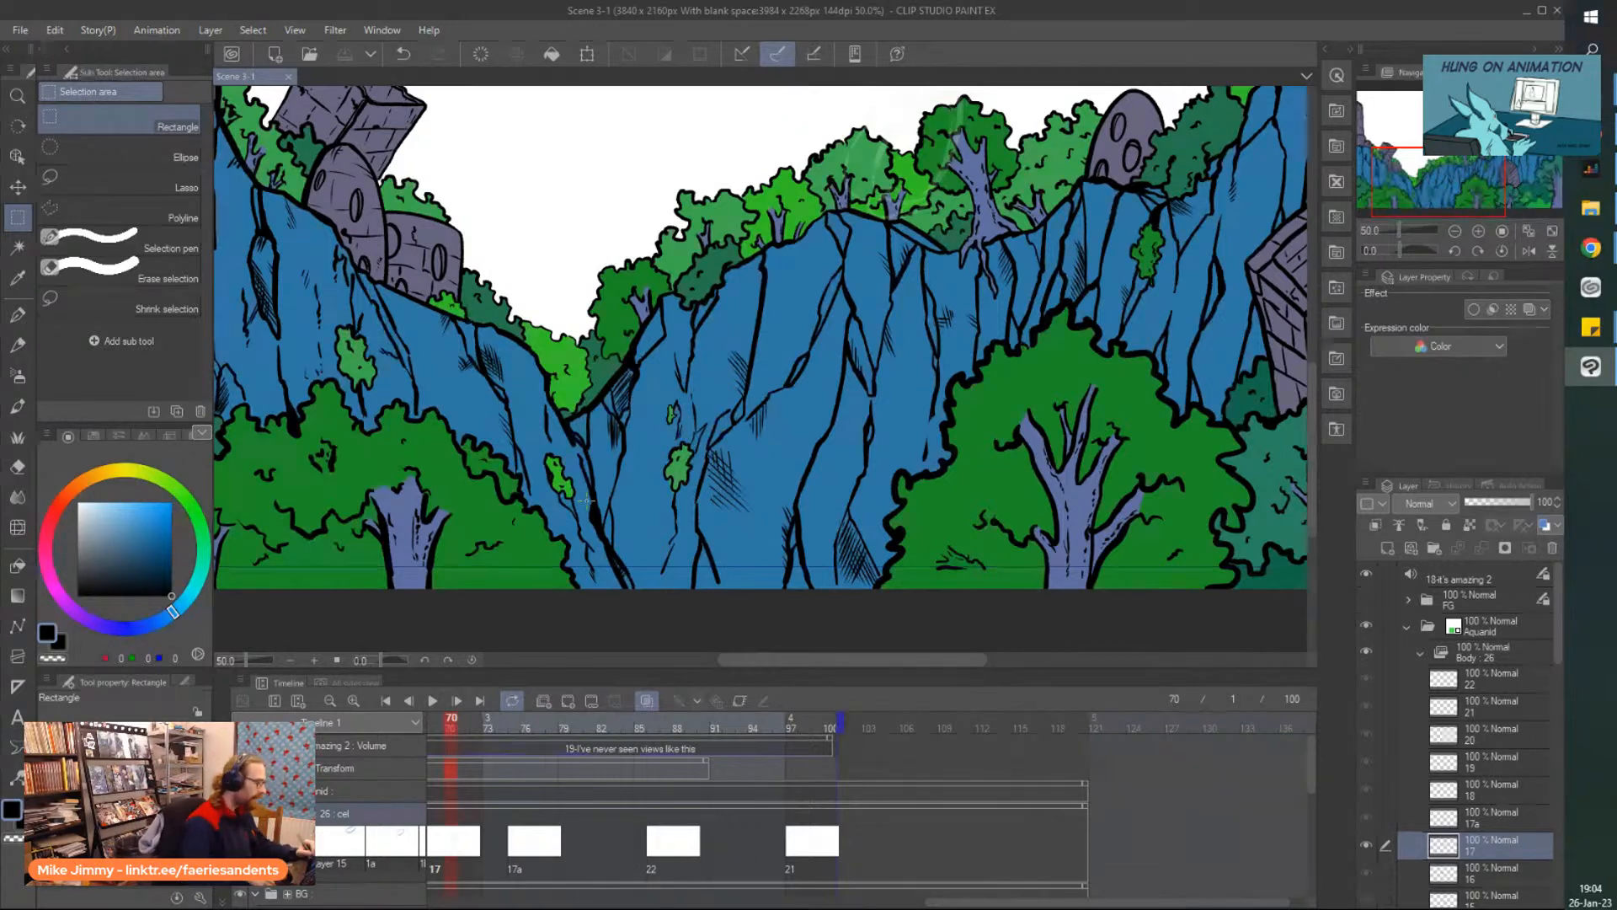
{"action": "key", "text": "ctrl+minus"}
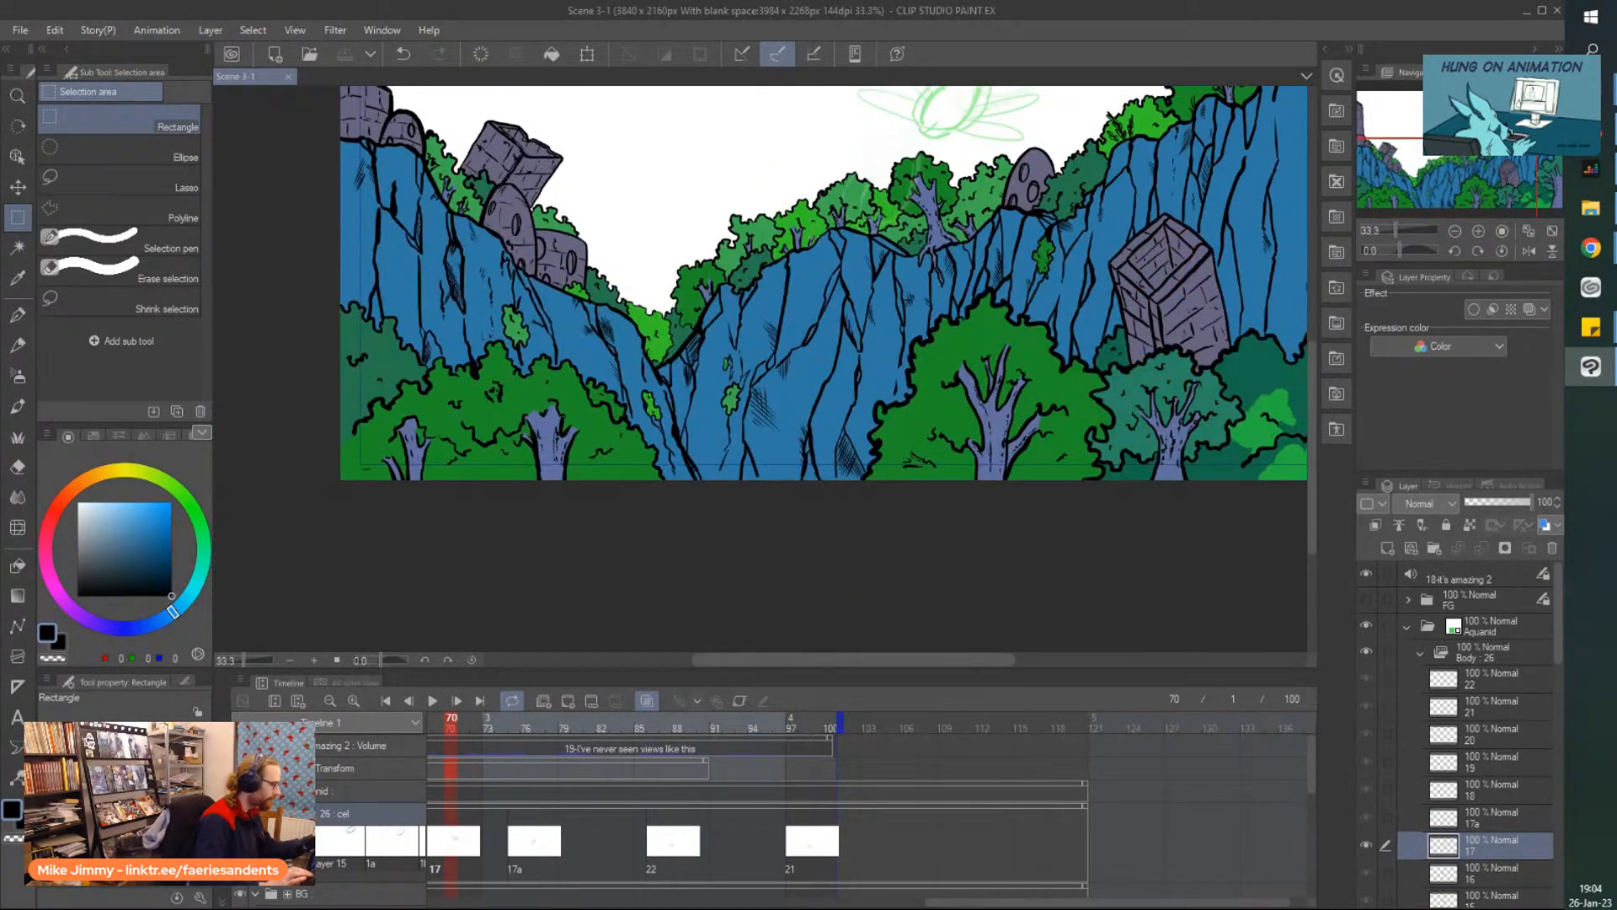
Collapse the layer folder holding the Body cels, and toggle the visibility of folder 2 inside BG left off and on.
{"action": "left_click", "coordinate": [1412, 652]}
{"action": "left_click", "coordinate": [1401, 625]}
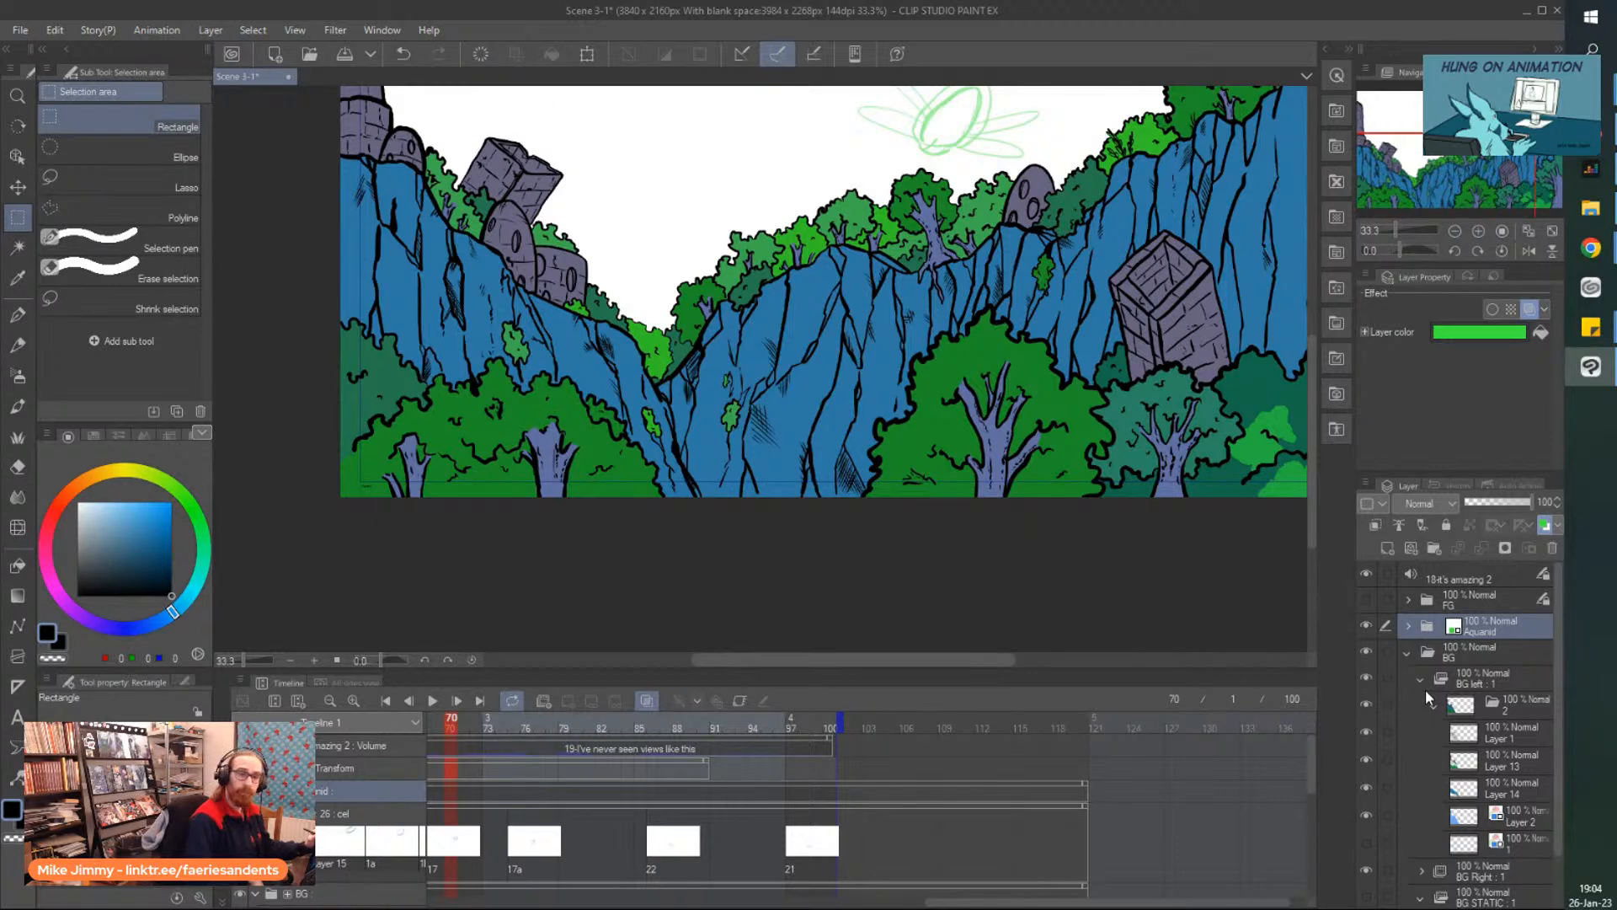
{"action": "key", "text": "ctrl+minus"}
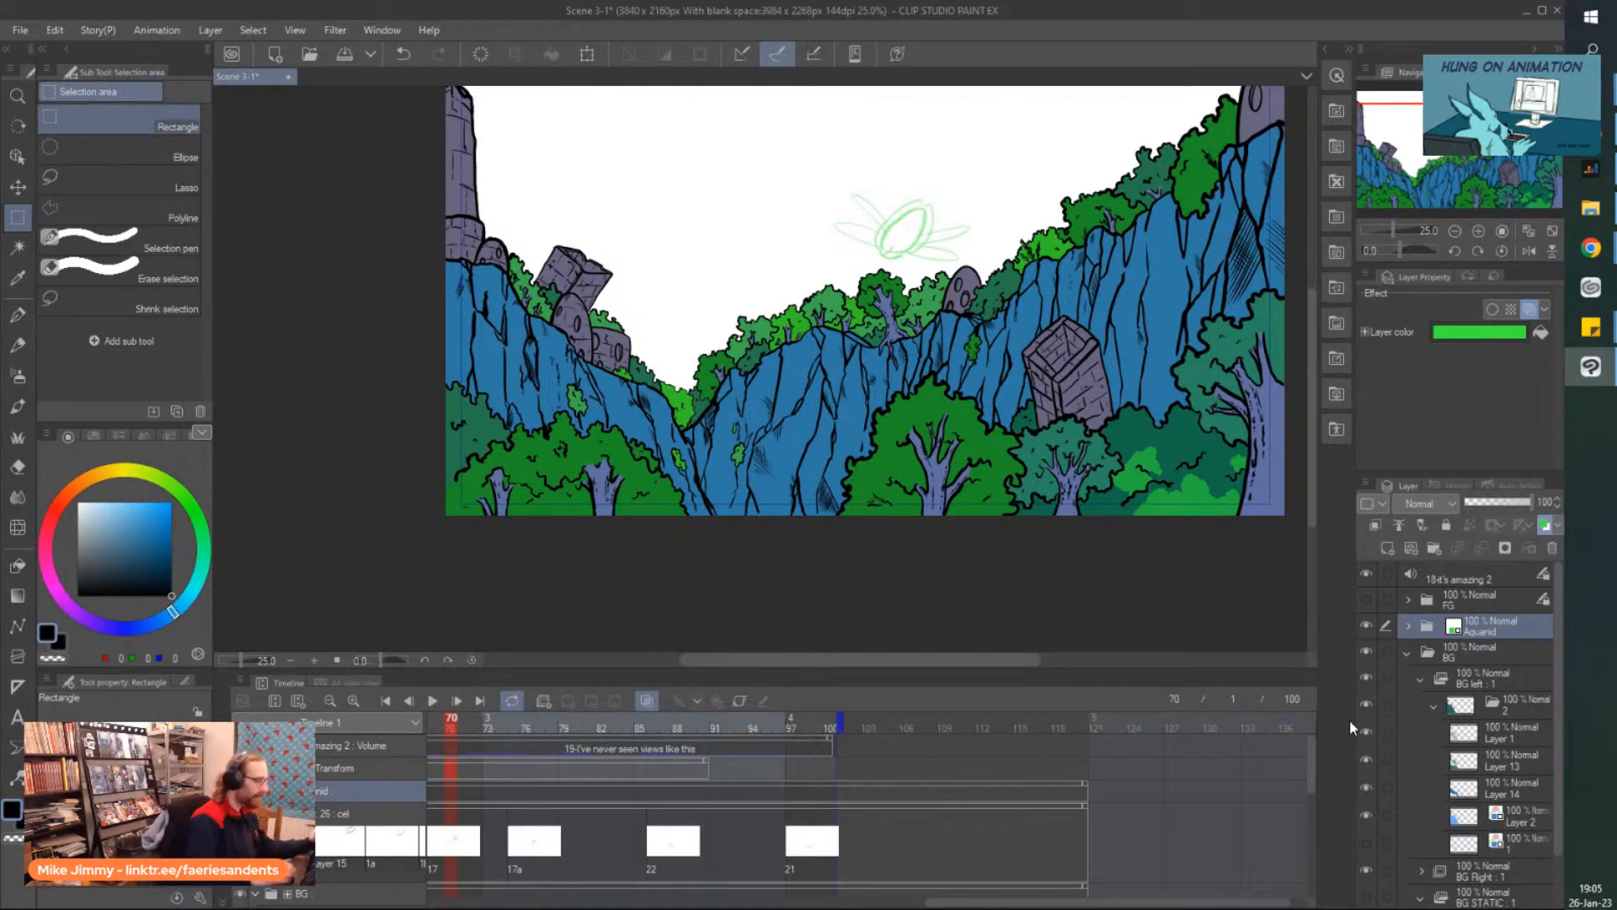
{"action": "left_click_drag", "start_coordinate": [866, 303], "coordinate": [857, 404]}
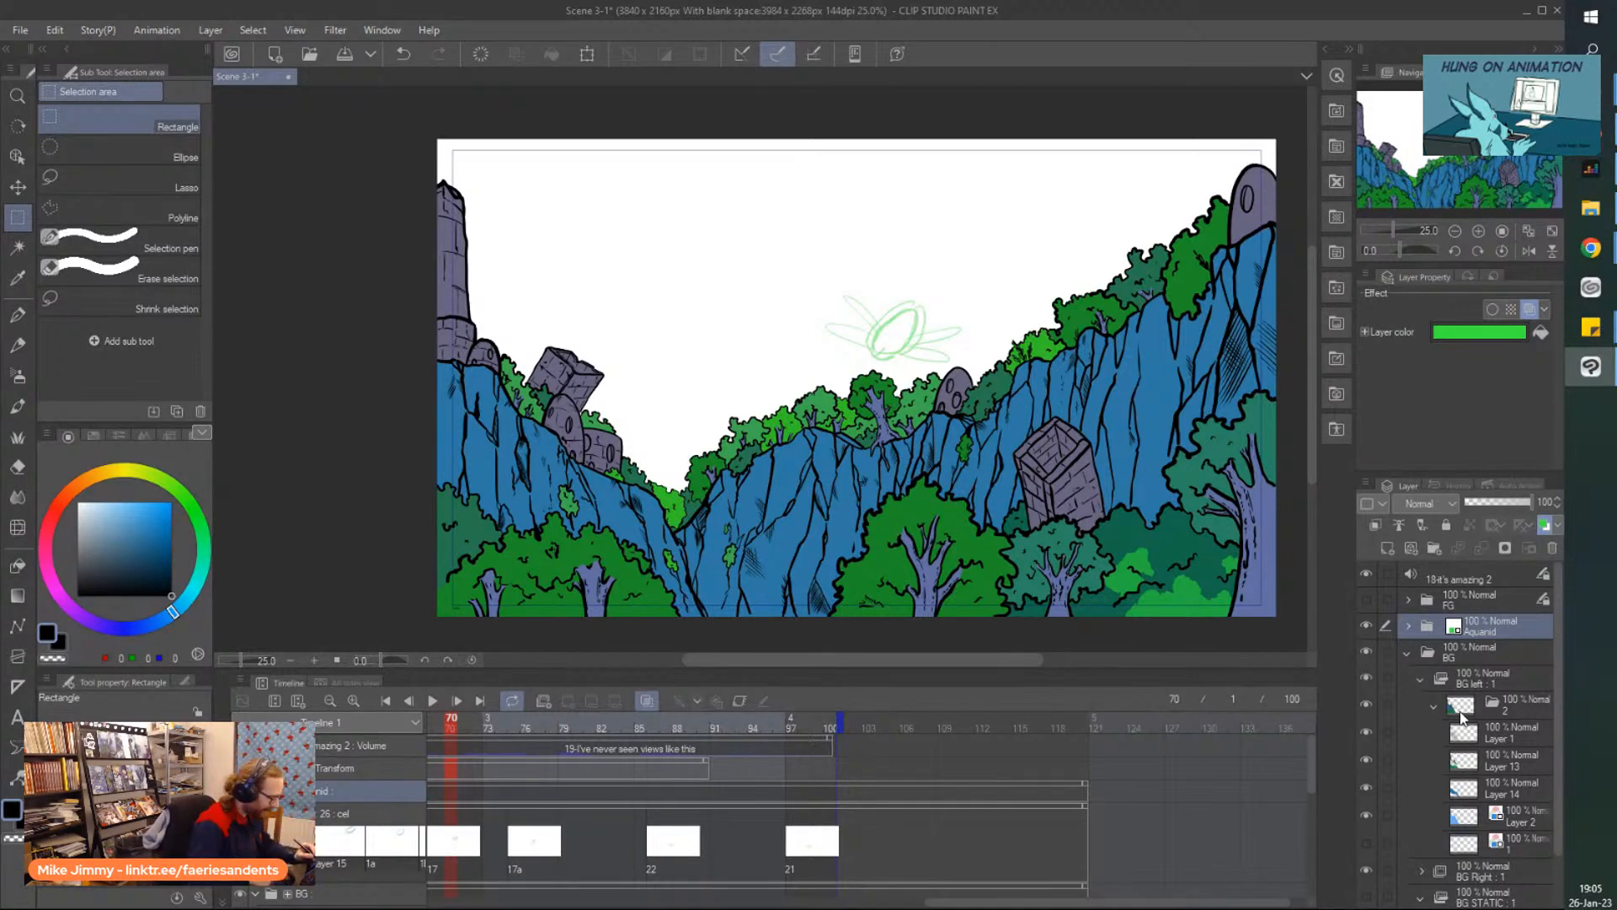
{"action": "left_click", "coordinate": [1366, 706]}
{"action": "left_click", "coordinate": [1365, 711]}
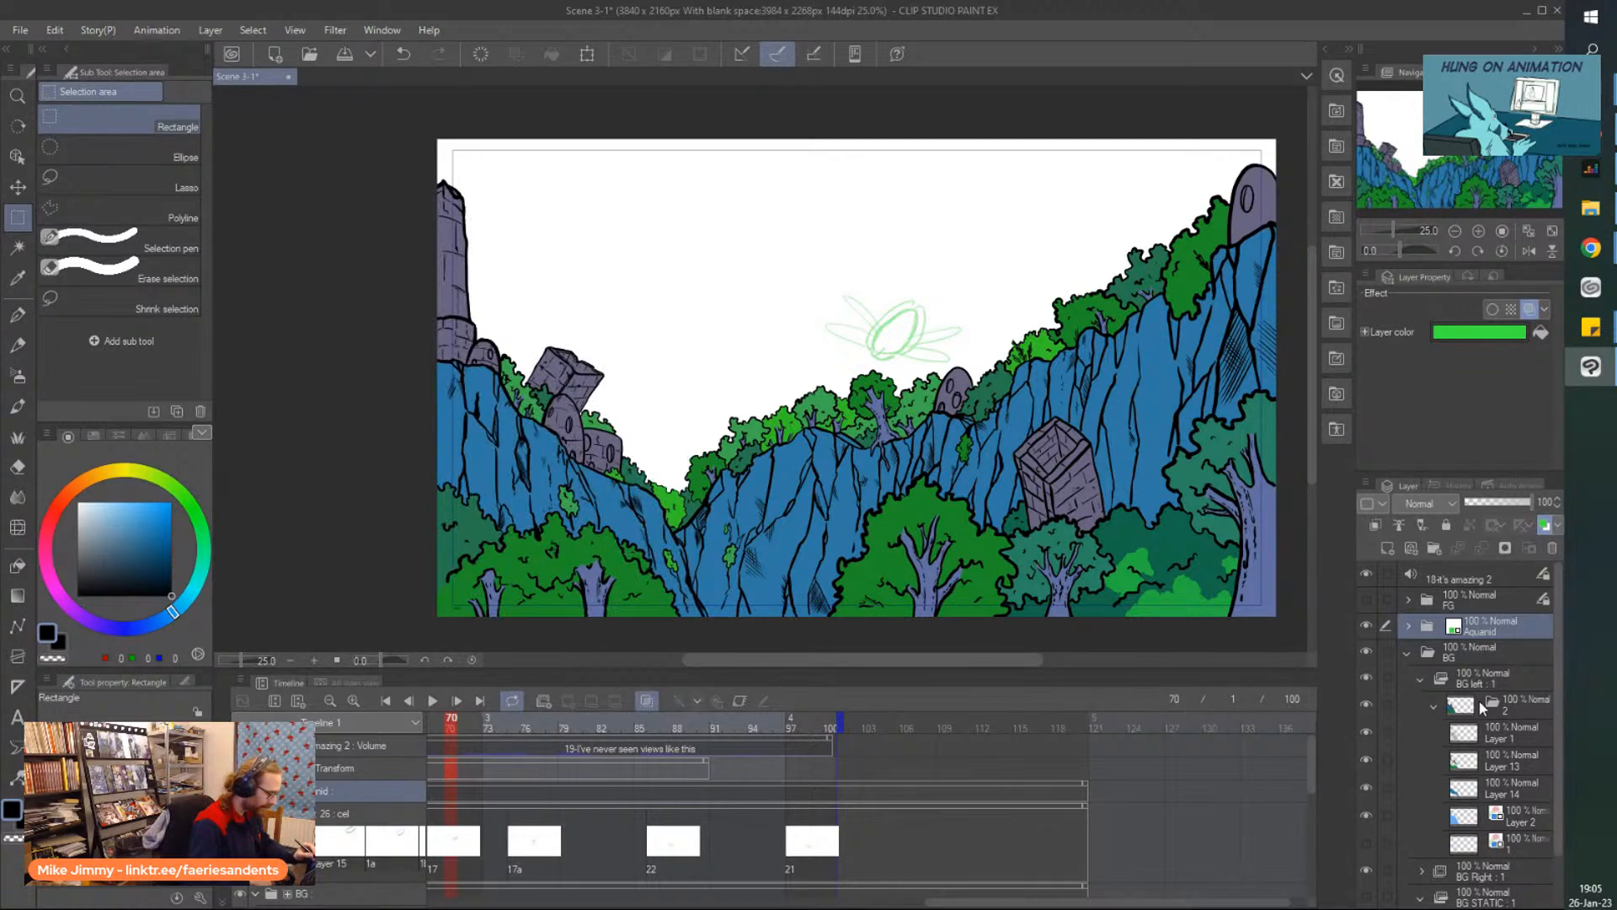
Enable keyframes on the BG left folder, bring the start of the timeline into view and collapse the folder.
{"action": "left_click", "coordinate": [1491, 731]}
{"action": "key", "text": "Left"}
{"action": "key", "text": "Left"}
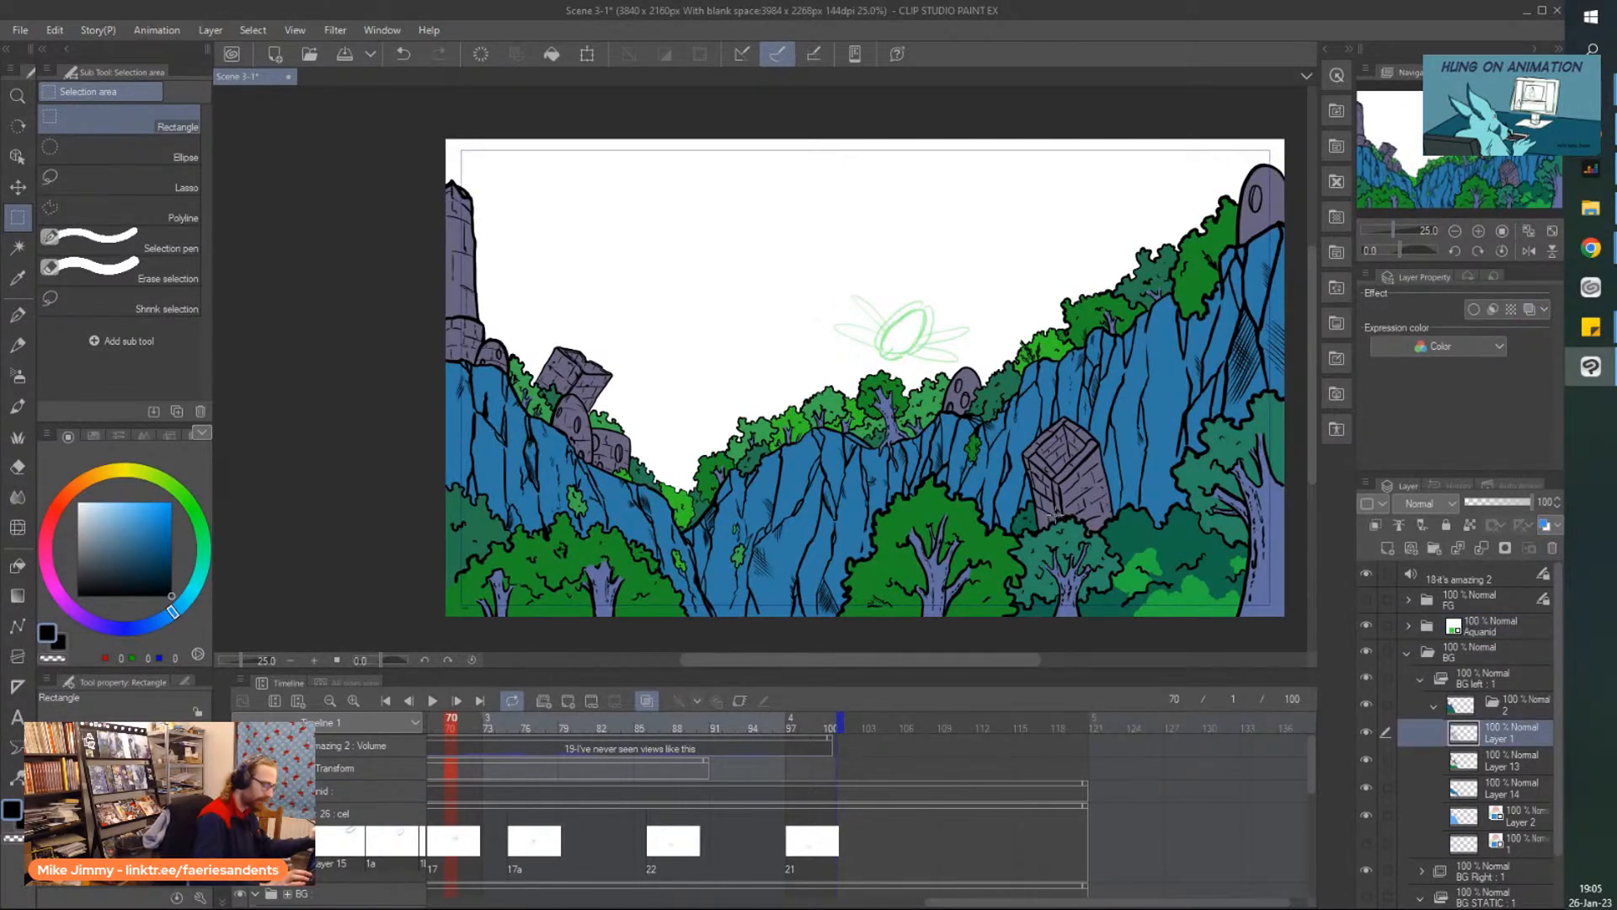
{"action": "left_click", "coordinate": [739, 701]}
{"action": "left_click_drag", "start_coordinate": [955, 904], "coordinate": [539, 905]}
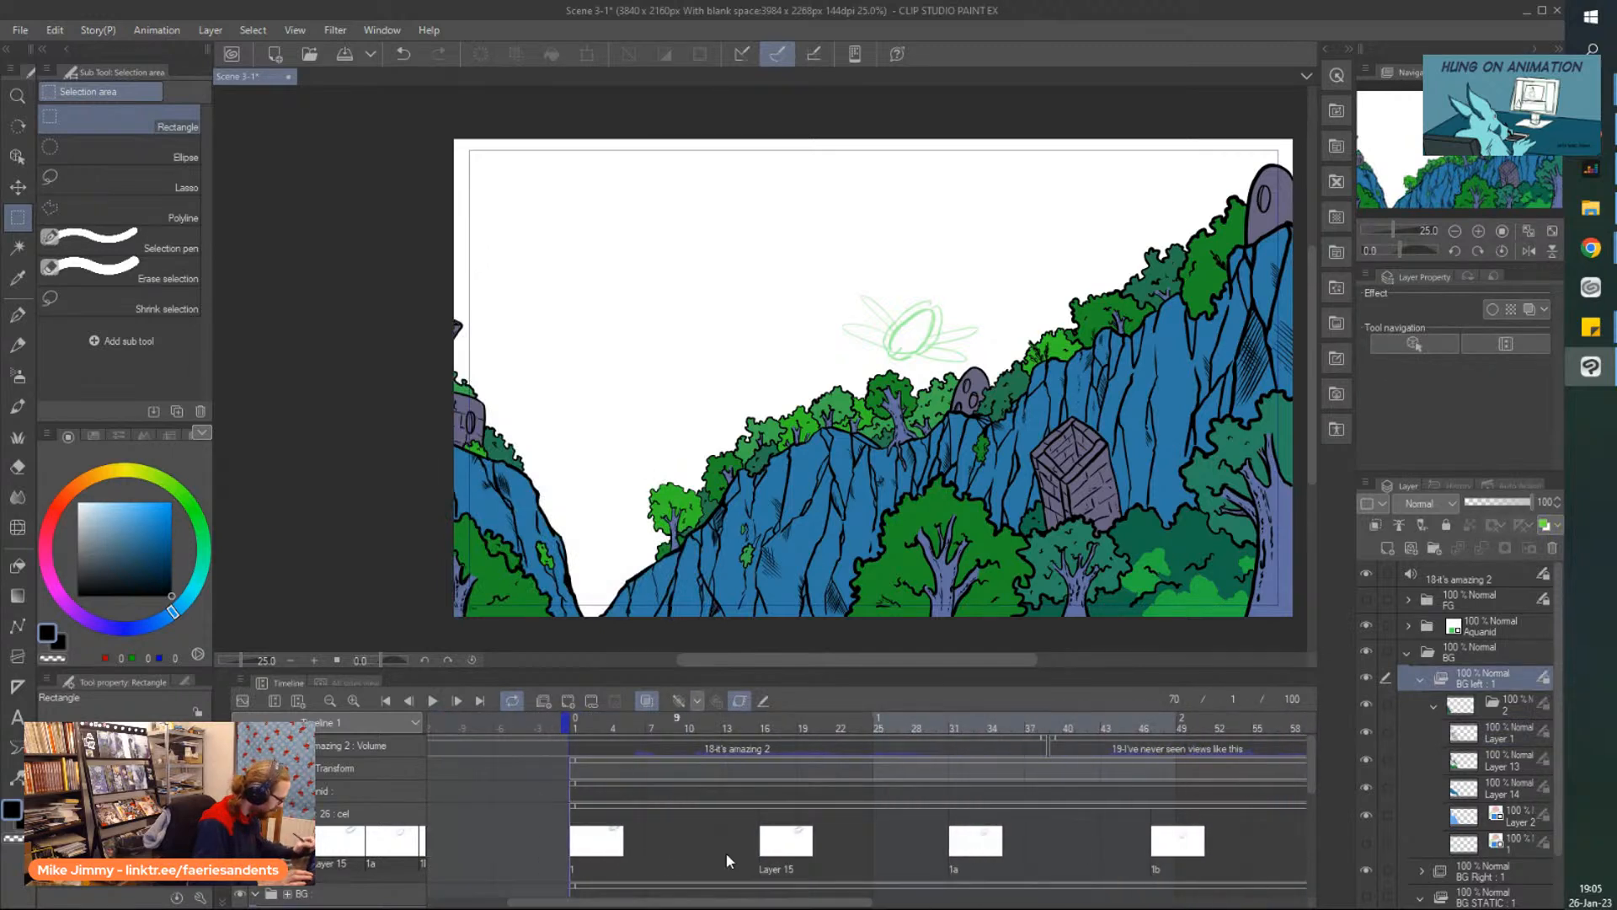
{"action": "left_click", "coordinate": [1420, 679]}
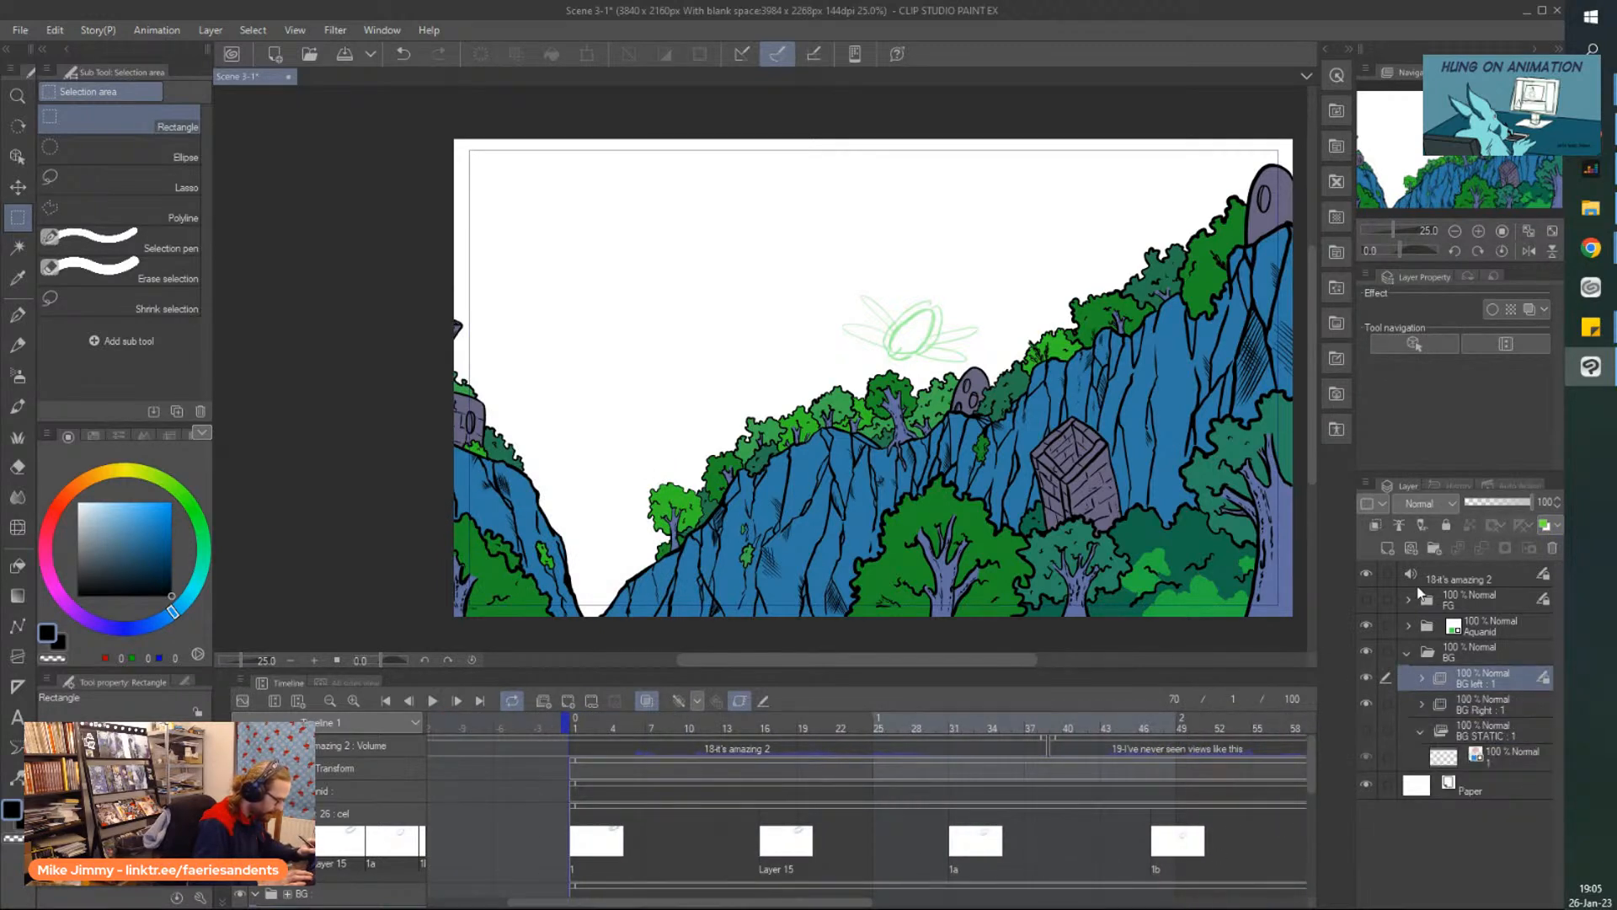
Go to frame 1, make the FG folder visible and enable keyframes on the BG Right folder.
{"action": "left_click", "coordinate": [575, 728]}
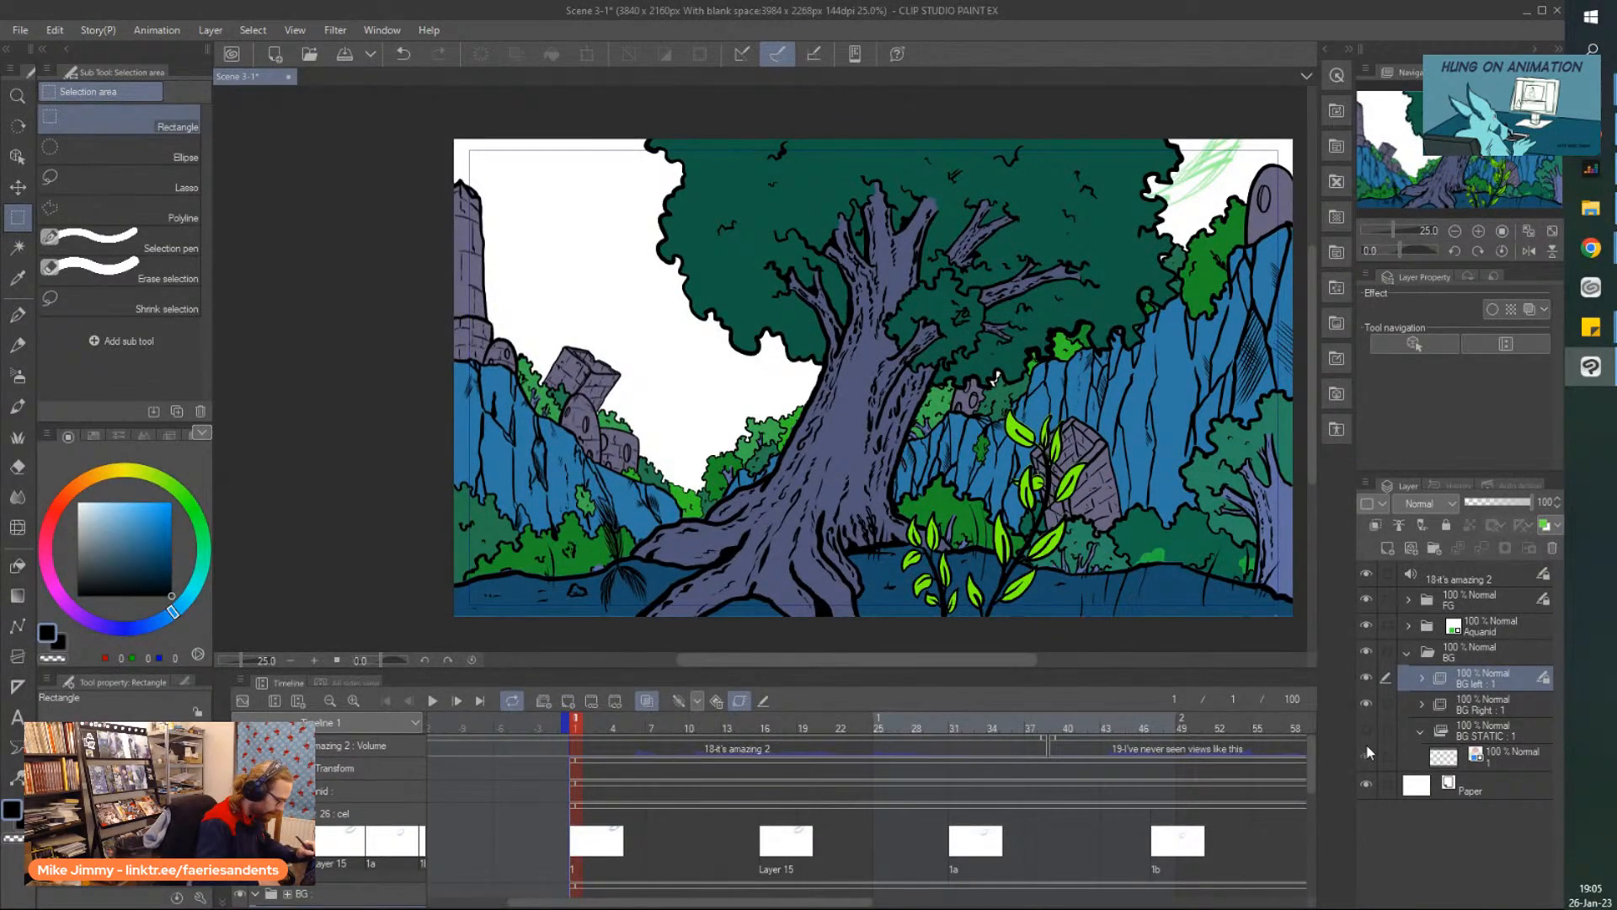
{"action": "left_click", "coordinate": [1481, 706]}
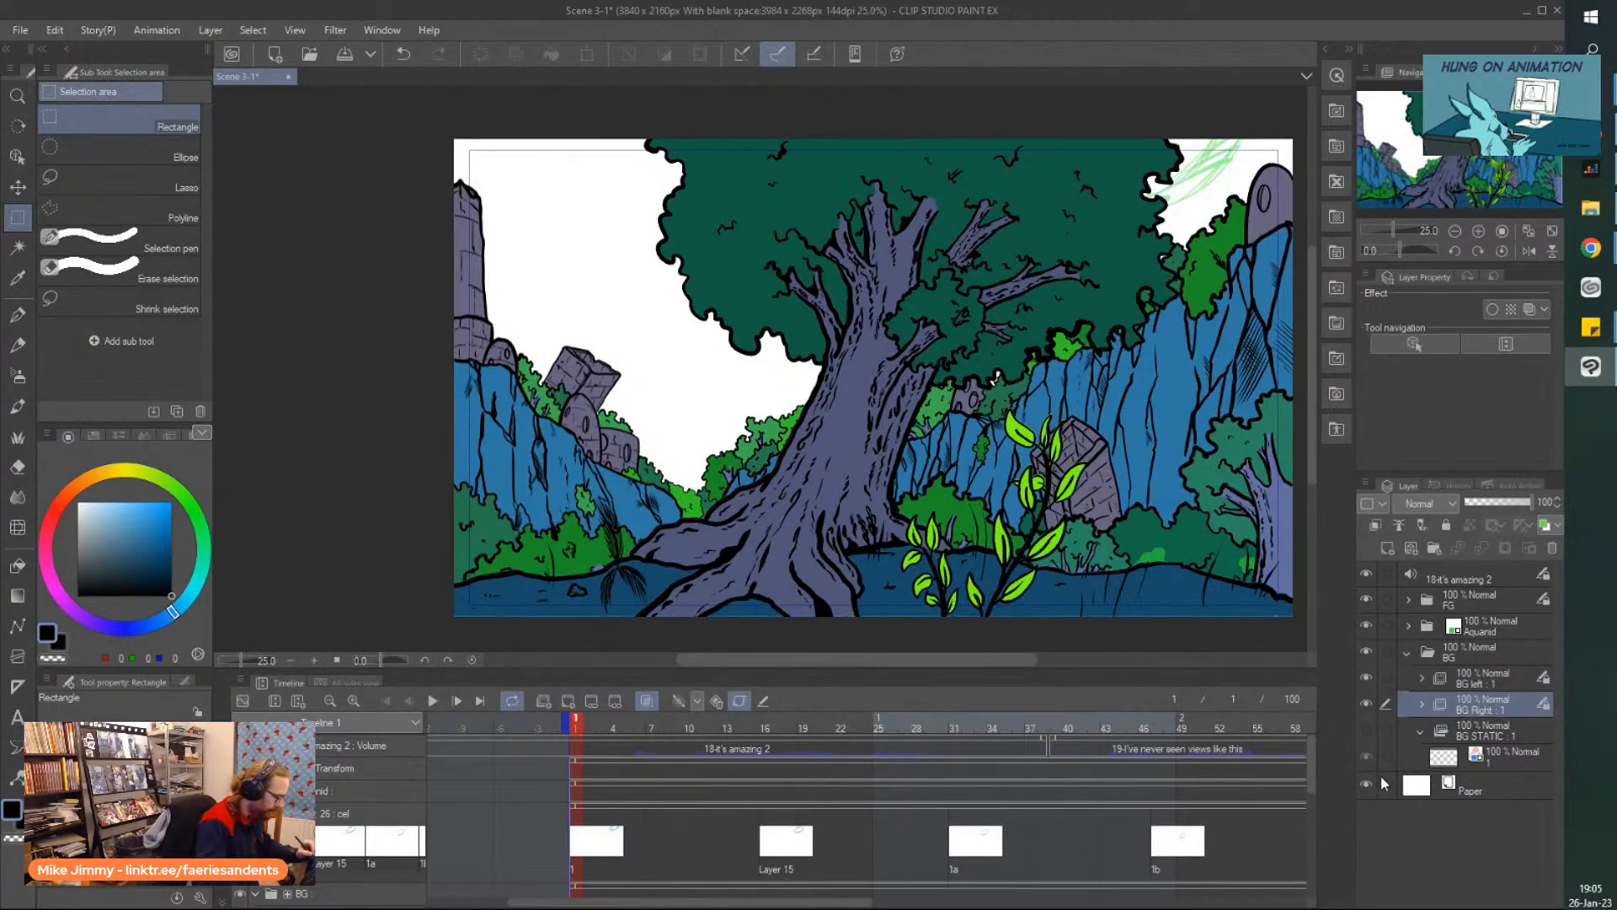
{"action": "left_click", "coordinate": [1367, 731]}
{"action": "left_click", "coordinate": [1367, 731]}
{"action": "left_click", "coordinate": [1415, 653]}
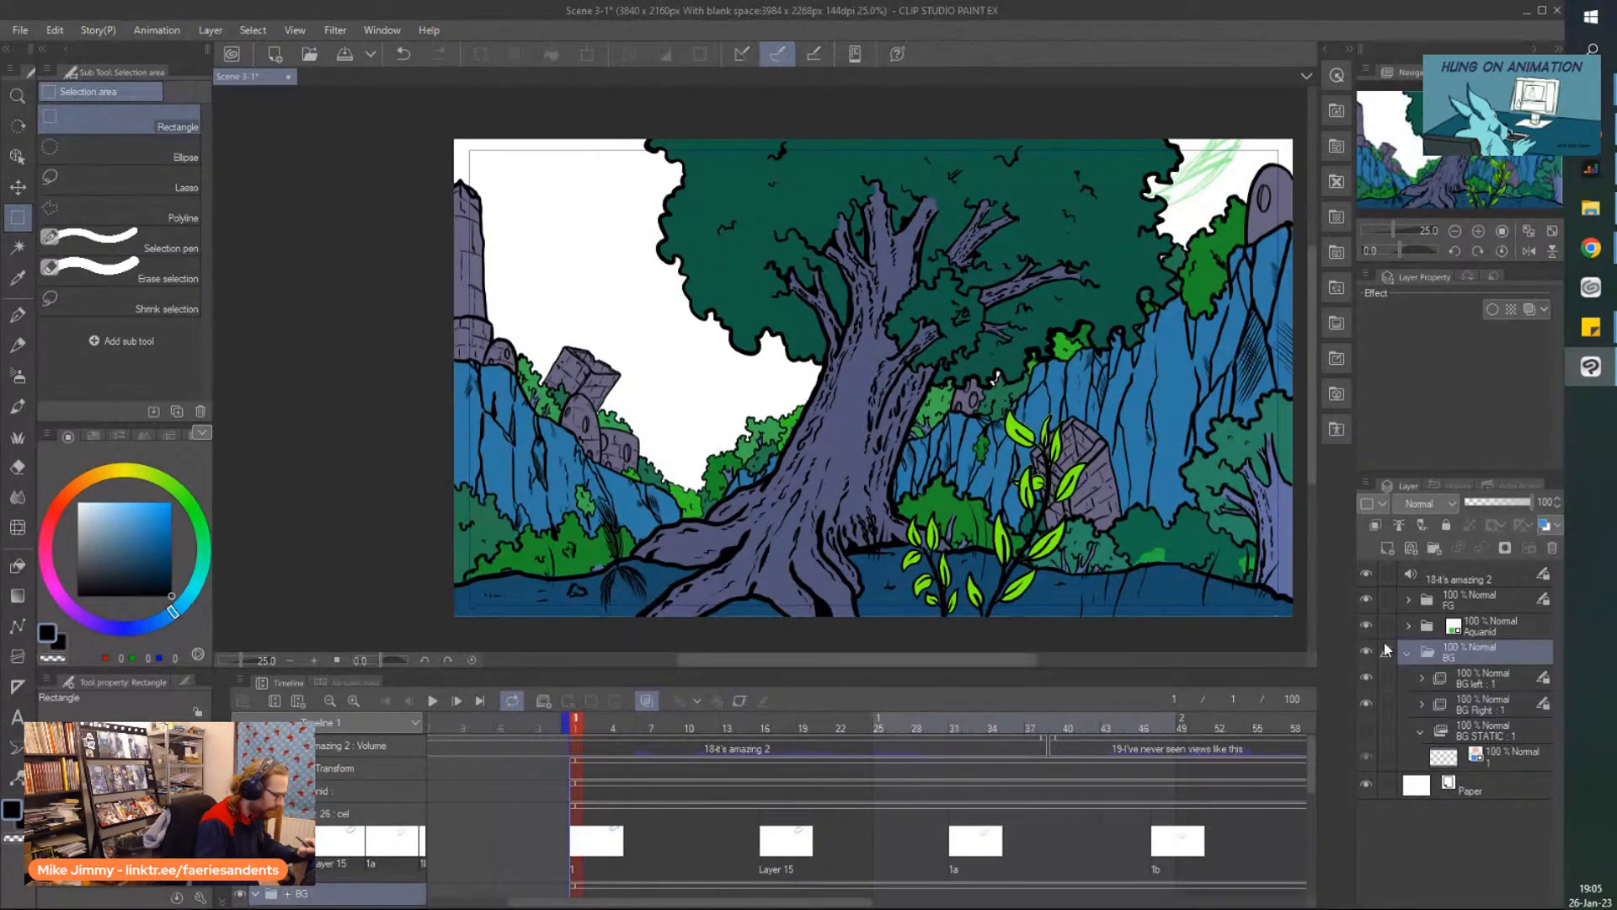
{"action": "left_click", "coordinate": [1449, 603]}
Play the scene with the foreground tree shown, stop it and return to frame 1.
{"action": "left_click", "coordinate": [432, 701]}
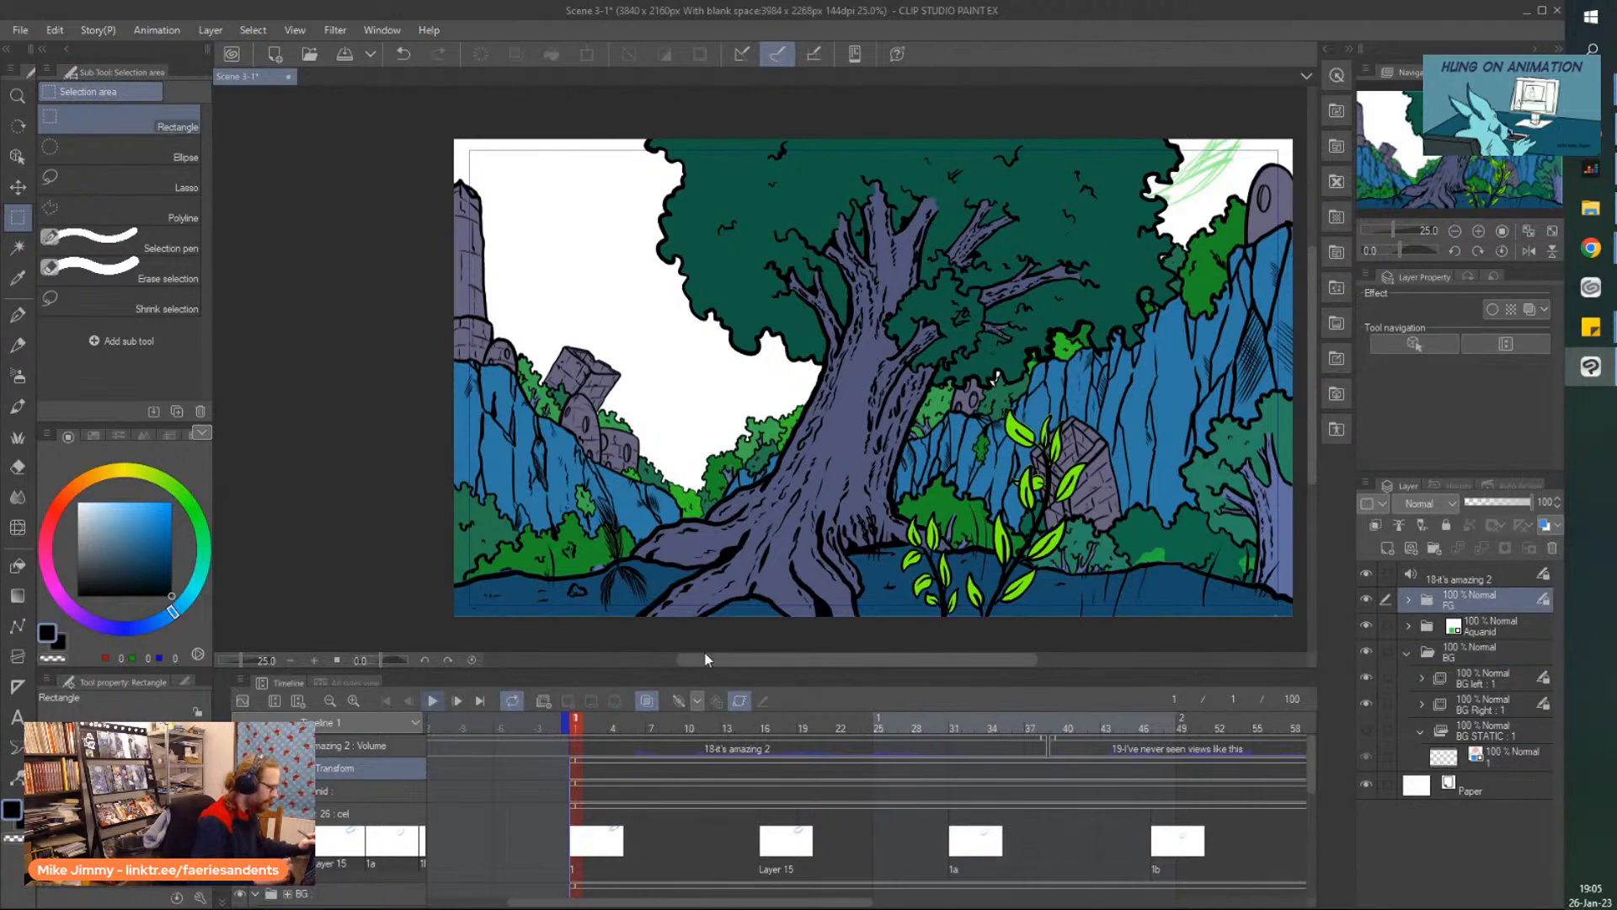
{"action": "scroll", "coordinate": [776, 665], "scroll_direction": "right", "scroll_amount": 2}
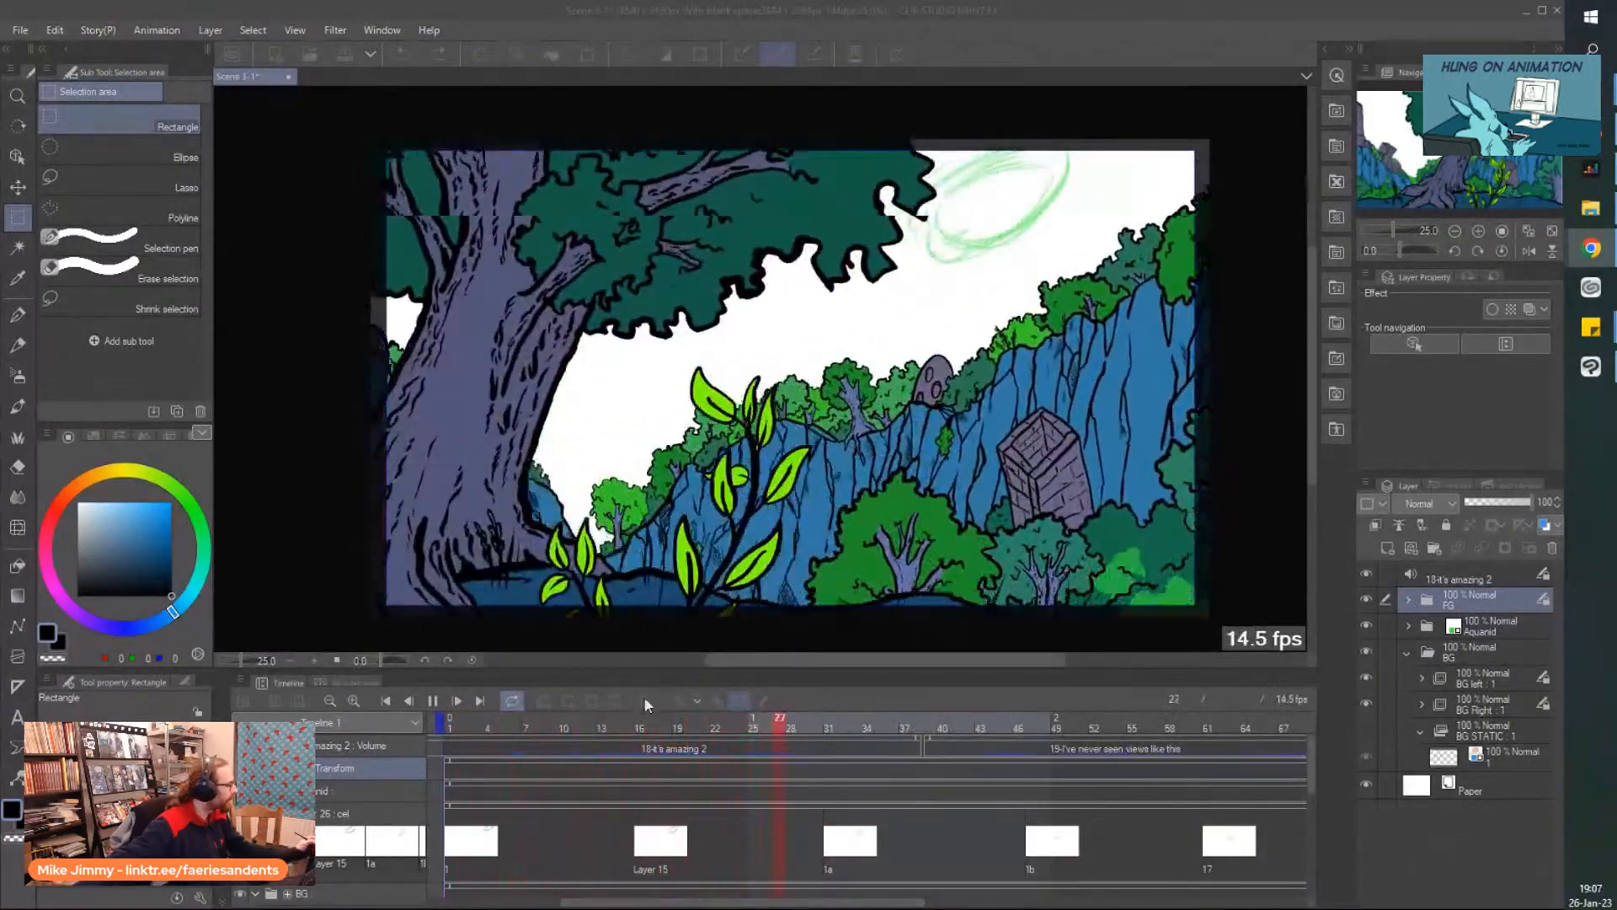
{"action": "left_click", "coordinate": [432, 701]}
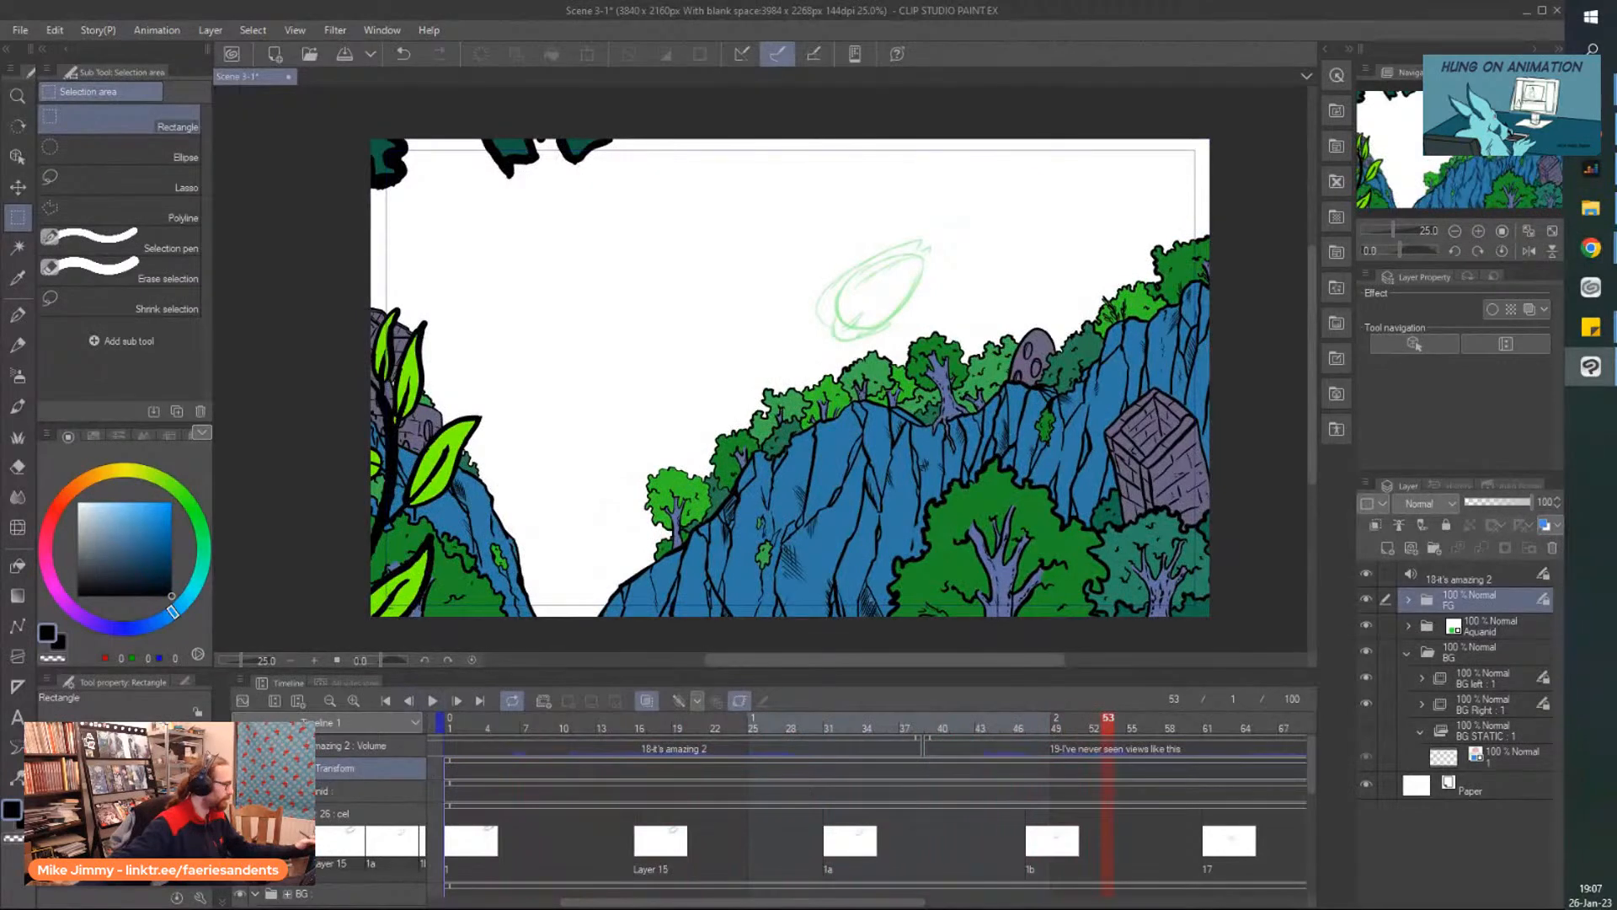
{"action": "scroll", "coordinate": [752, 720], "scroll_direction": "left", "scroll_amount": 5}
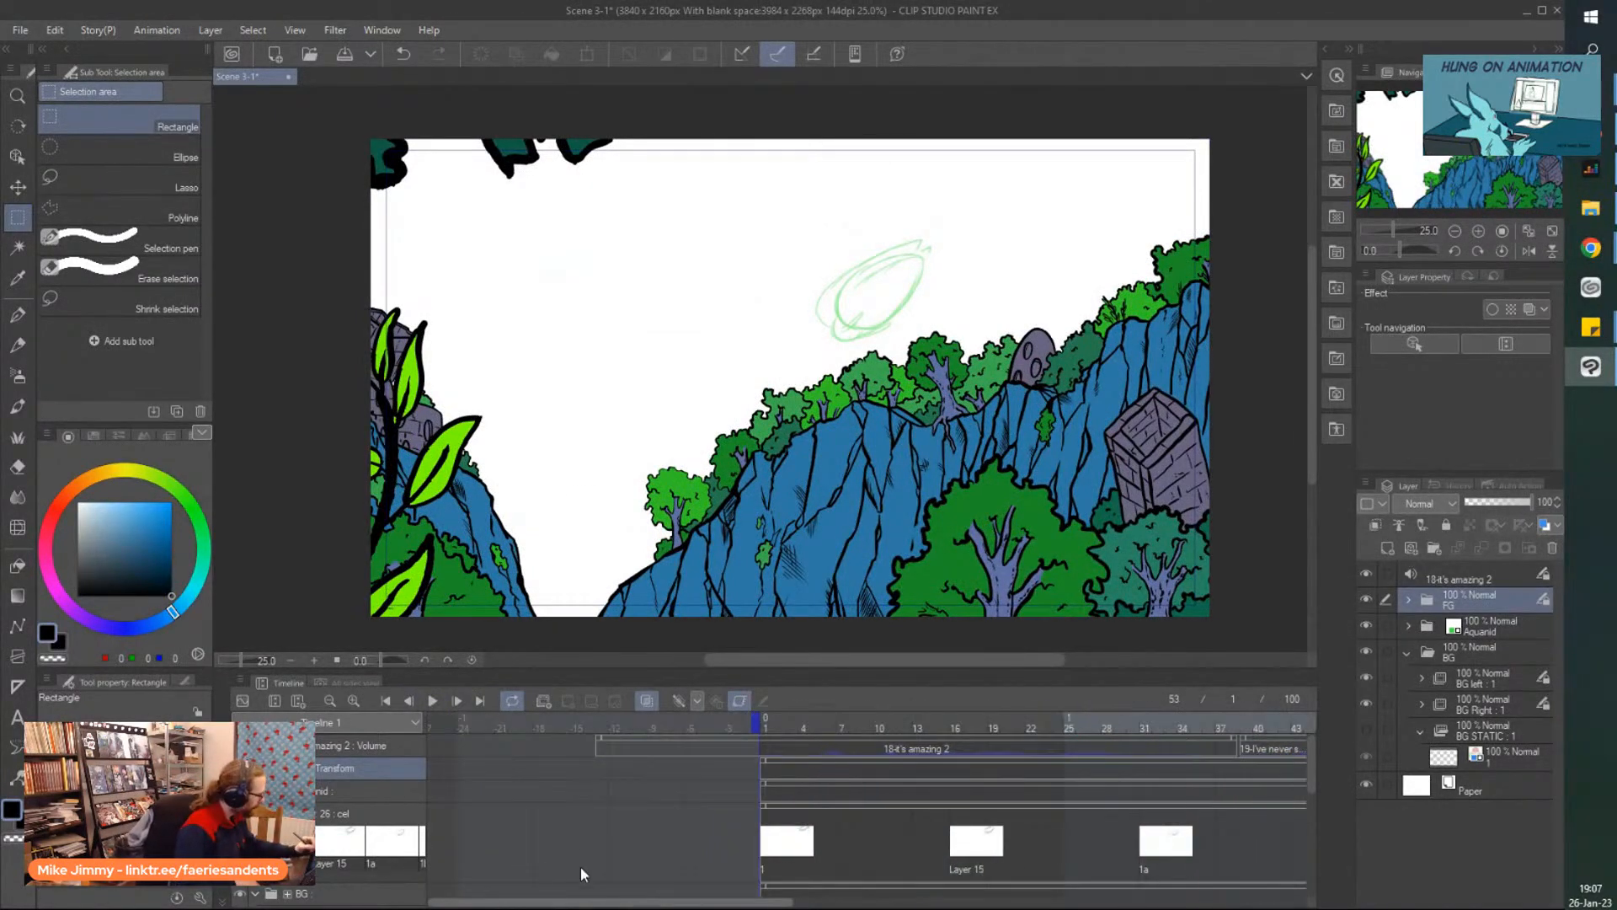
{"action": "left_click", "coordinate": [765, 722]}
Expand the FG folder, make the FG Flower folder visible and play back the opening frames before returning to frame 1.
{"action": "left_click", "coordinate": [1406, 599]}
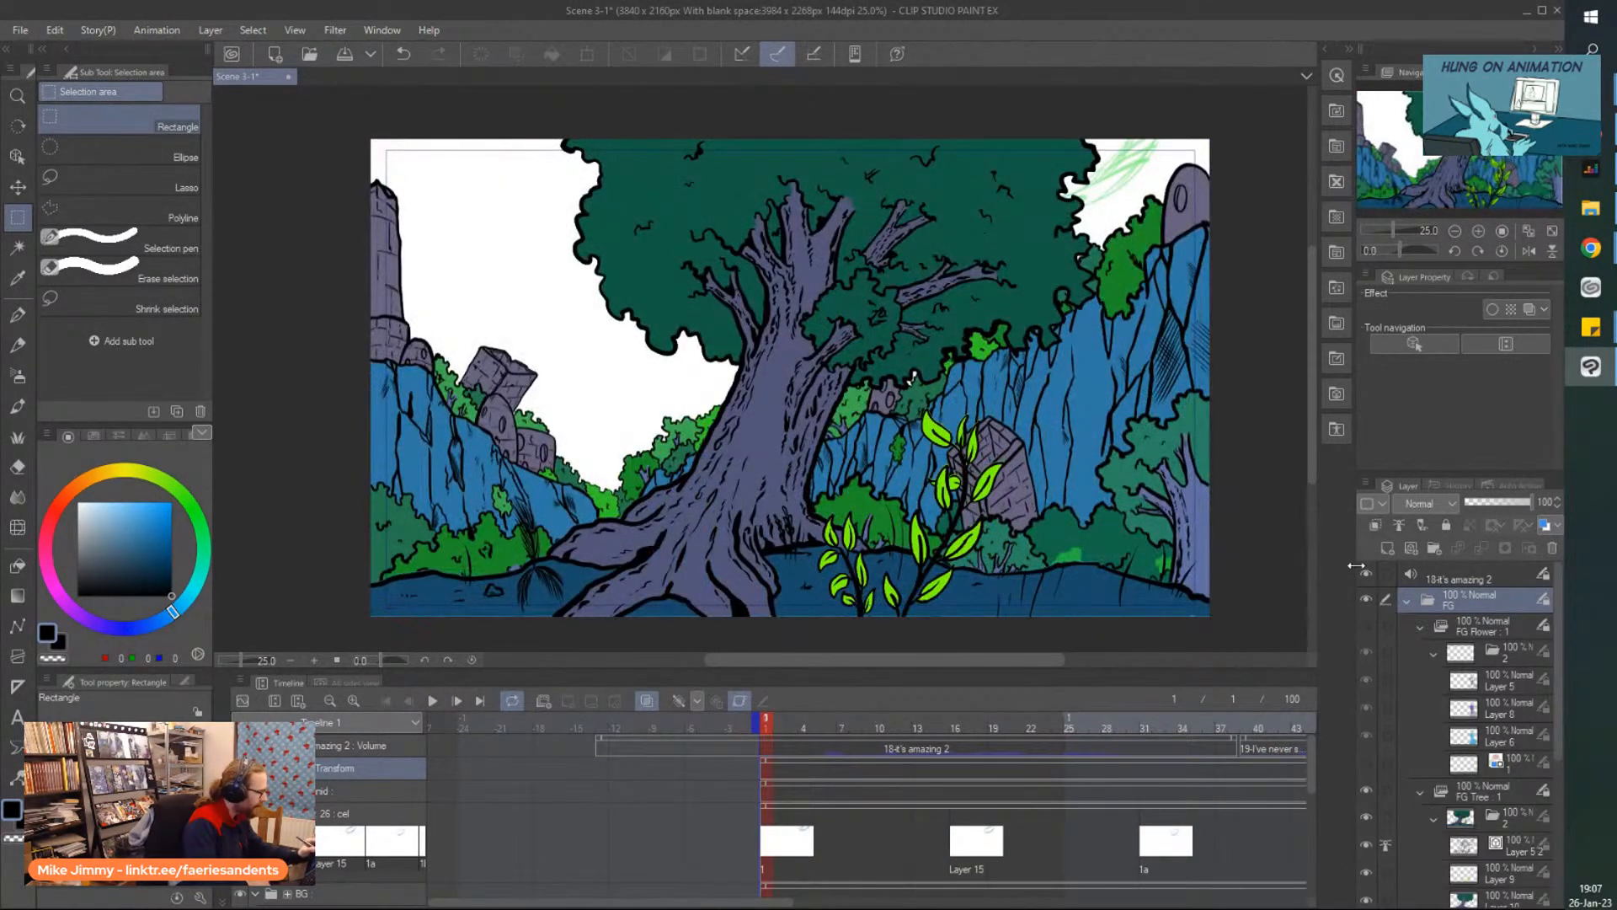
{"action": "left_click", "coordinate": [1366, 625]}
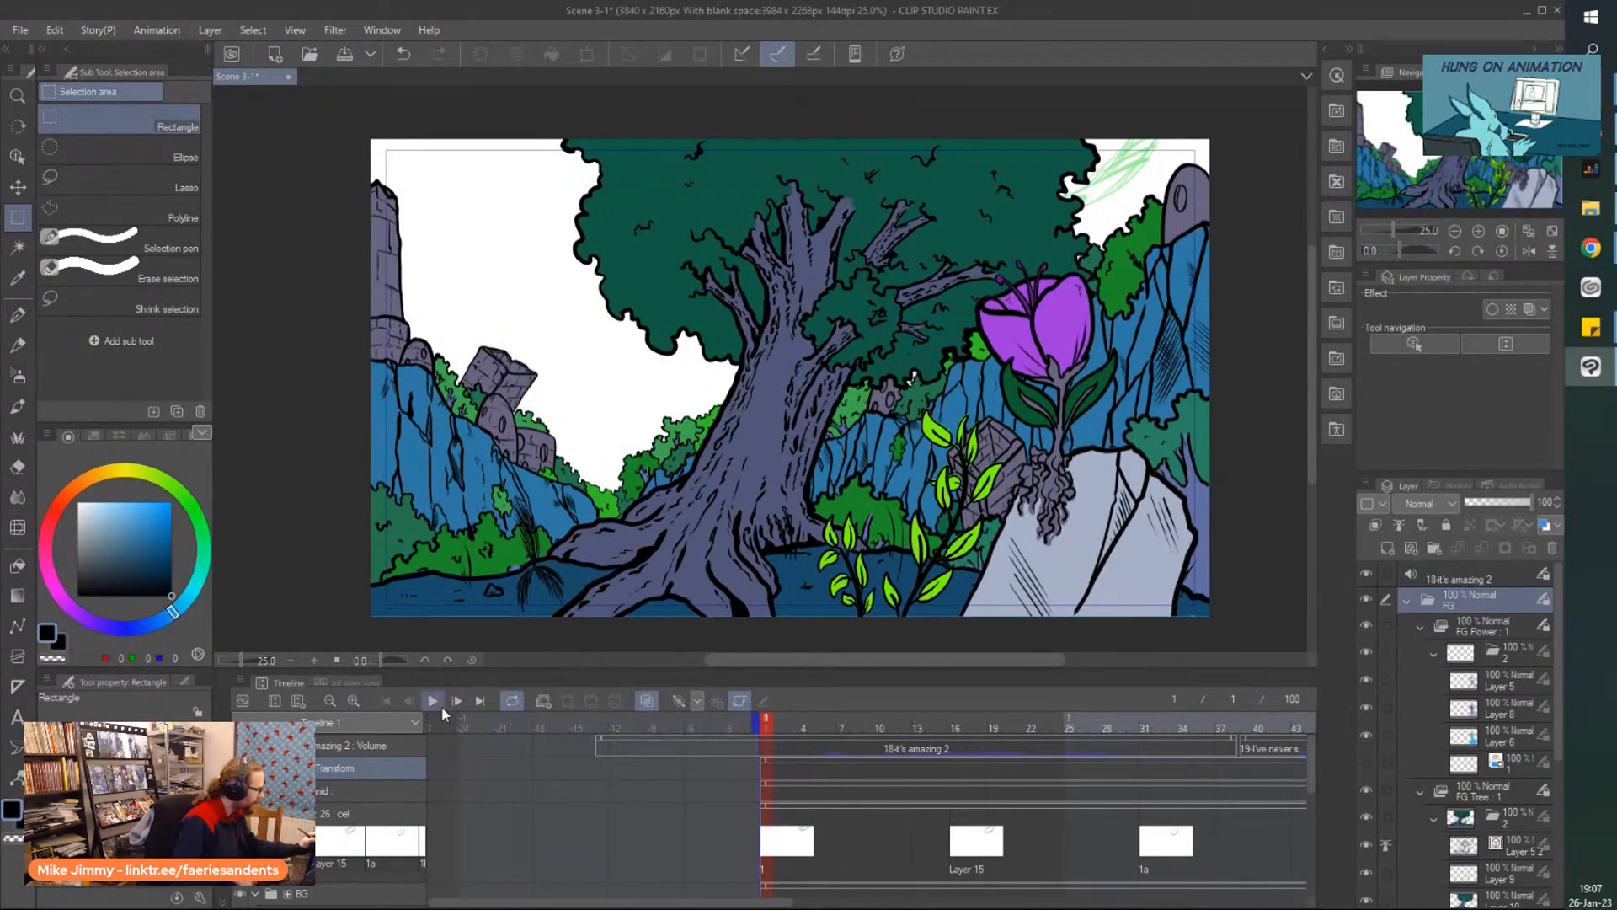
{"action": "left_click", "coordinate": [432, 702]}
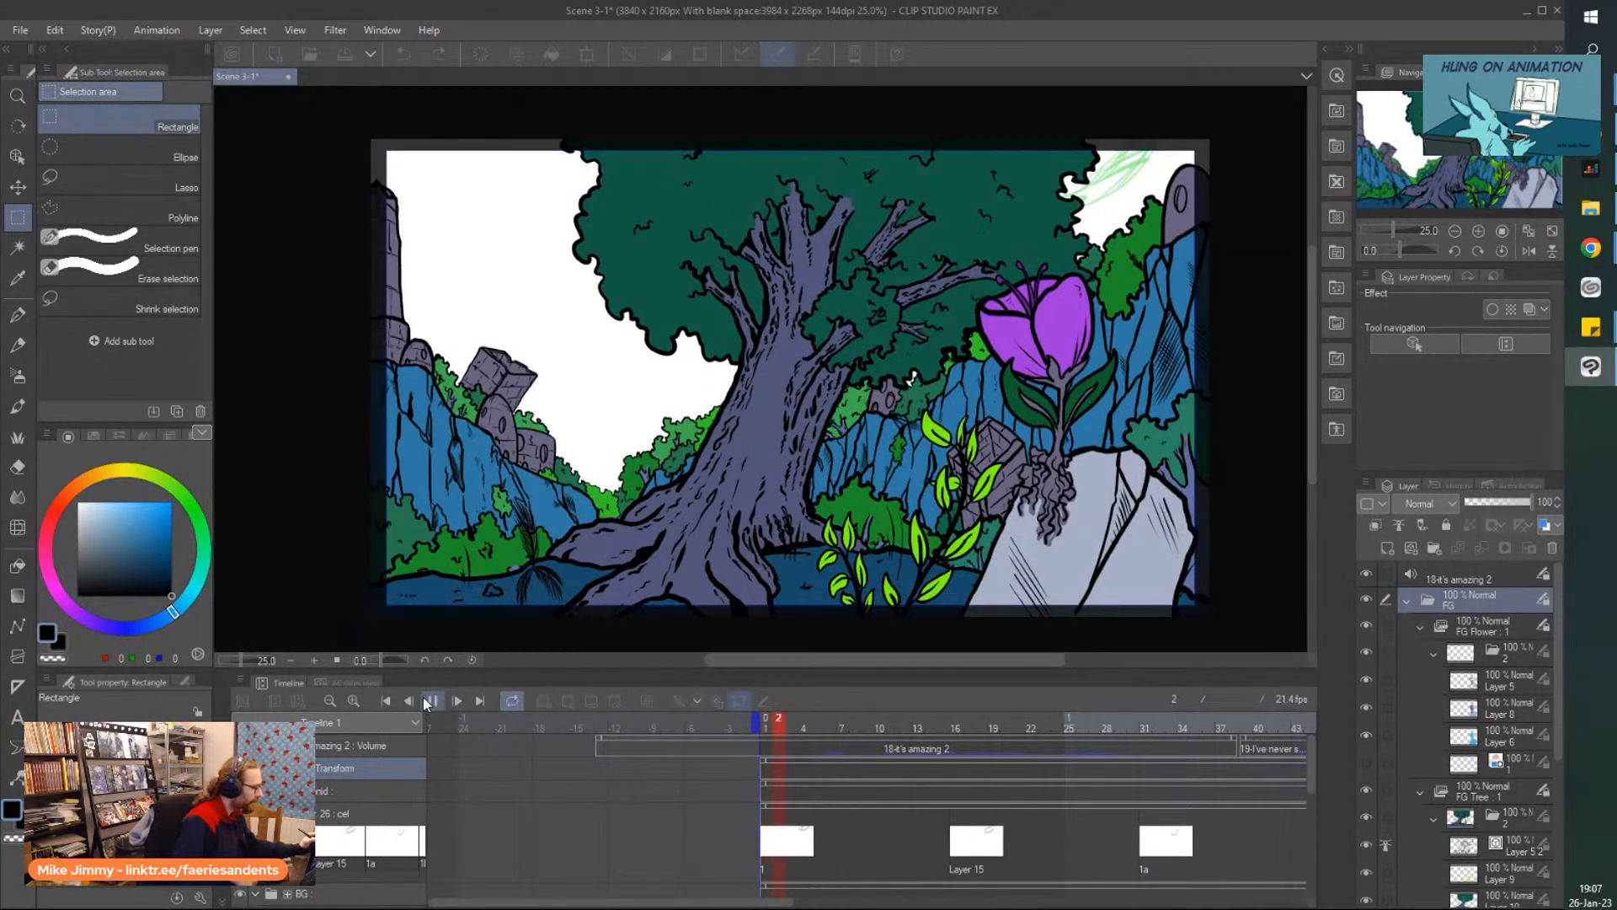
{"action": "left_click", "coordinate": [430, 703]}
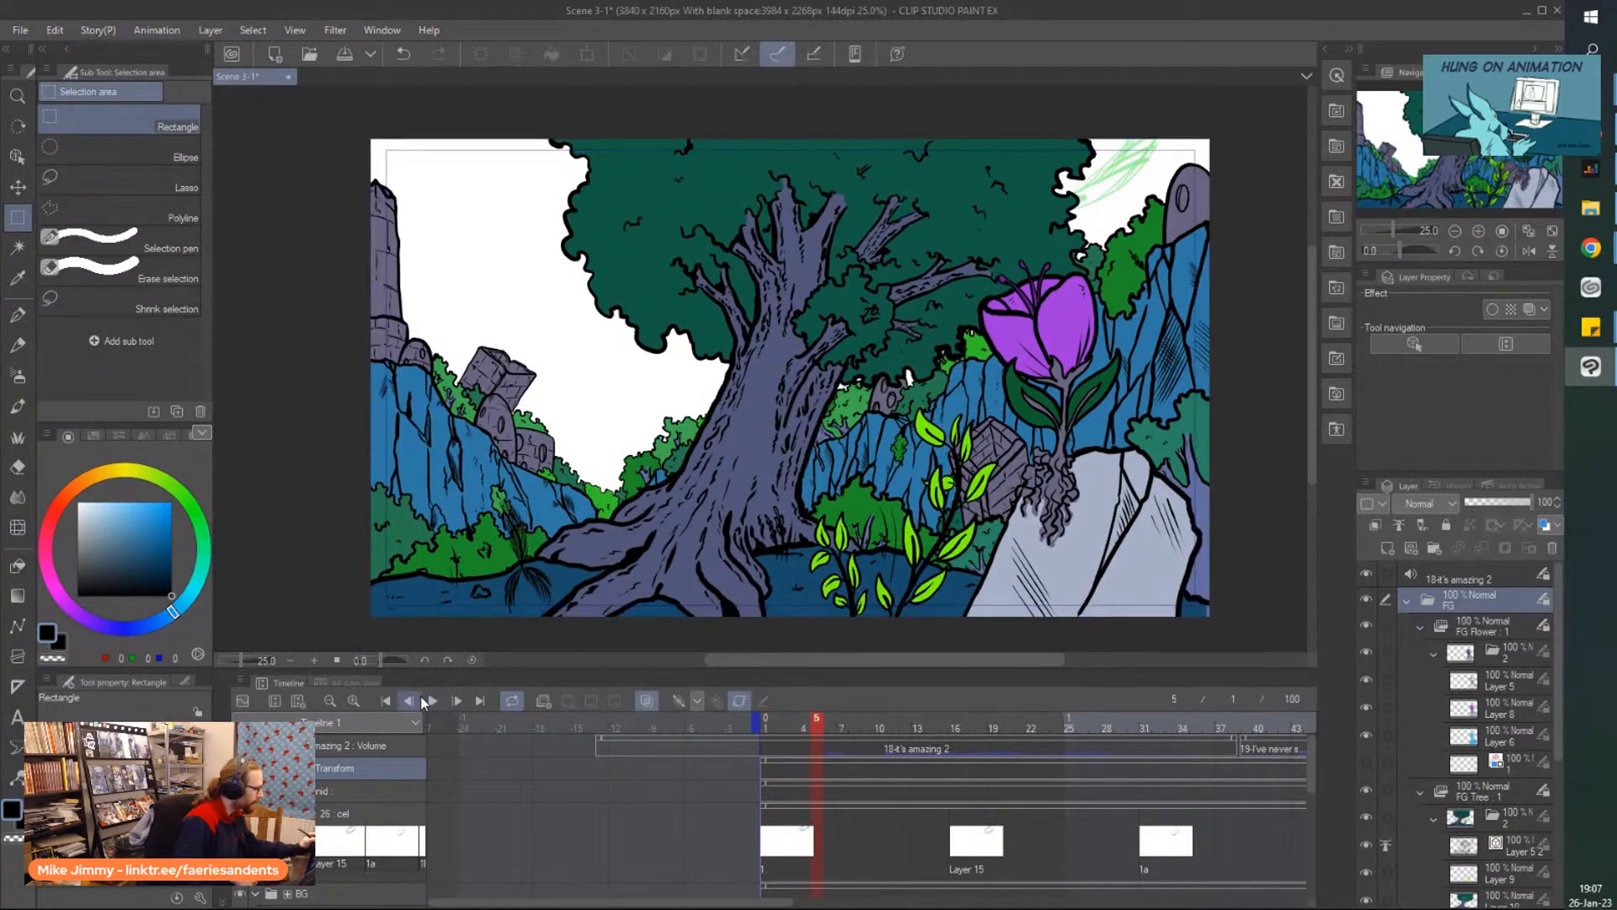
{"action": "left_click", "coordinate": [760, 747]}
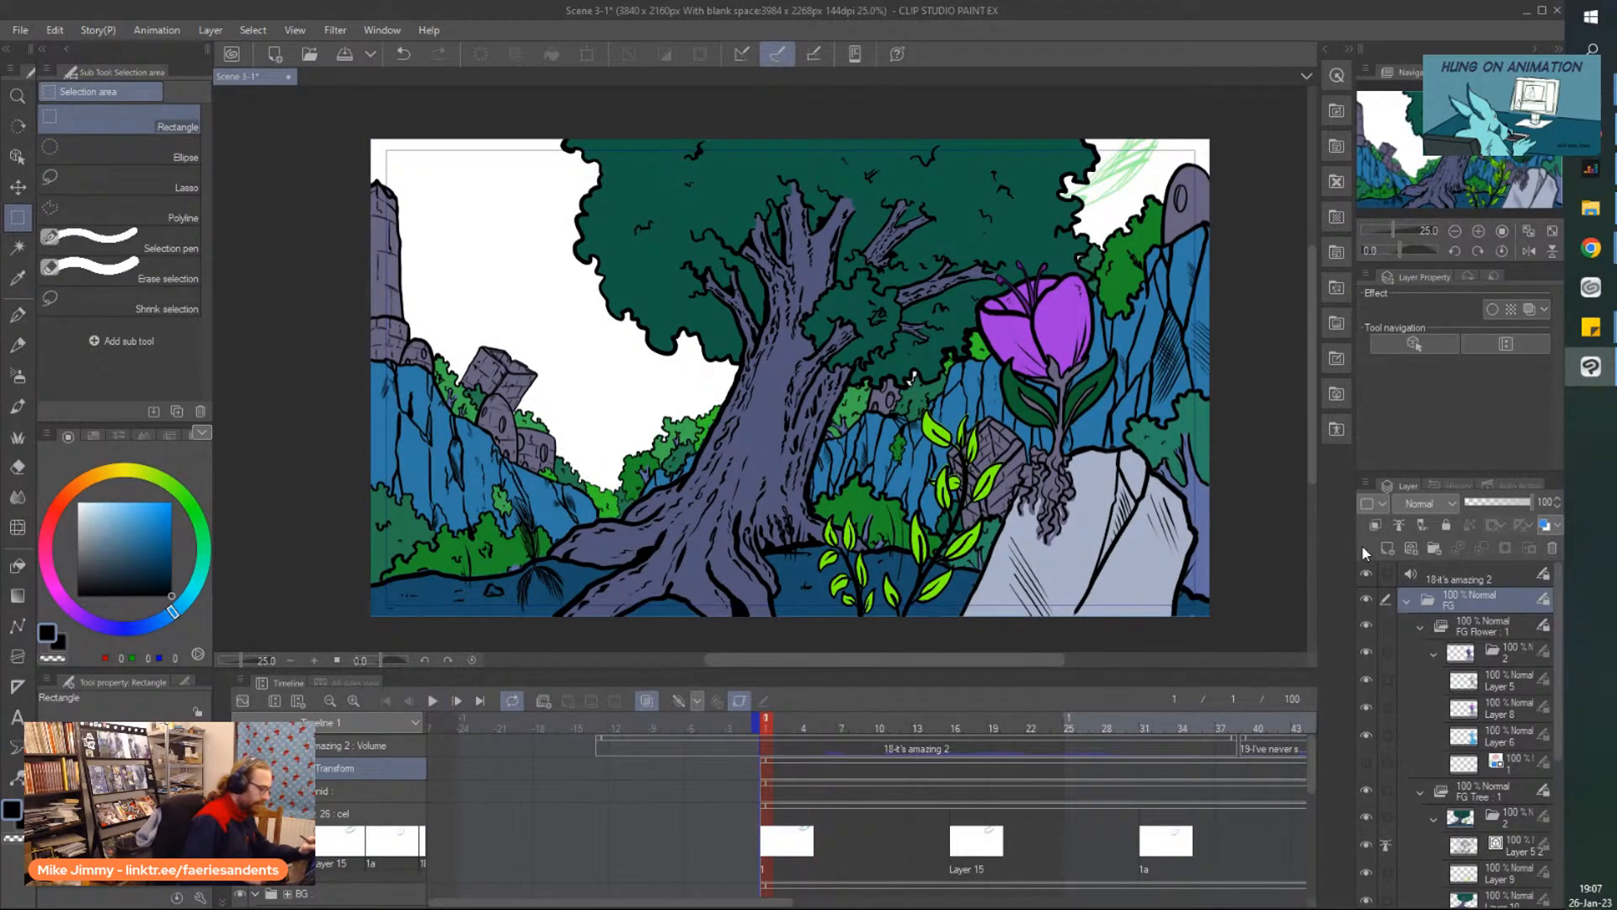
Check the keyframe settings of the FG Flower and FG folders, collapse FG and select the BG folder.
{"action": "scroll", "coordinate": [821, 256], "scroll_direction": "up", "scroll_amount": 1}
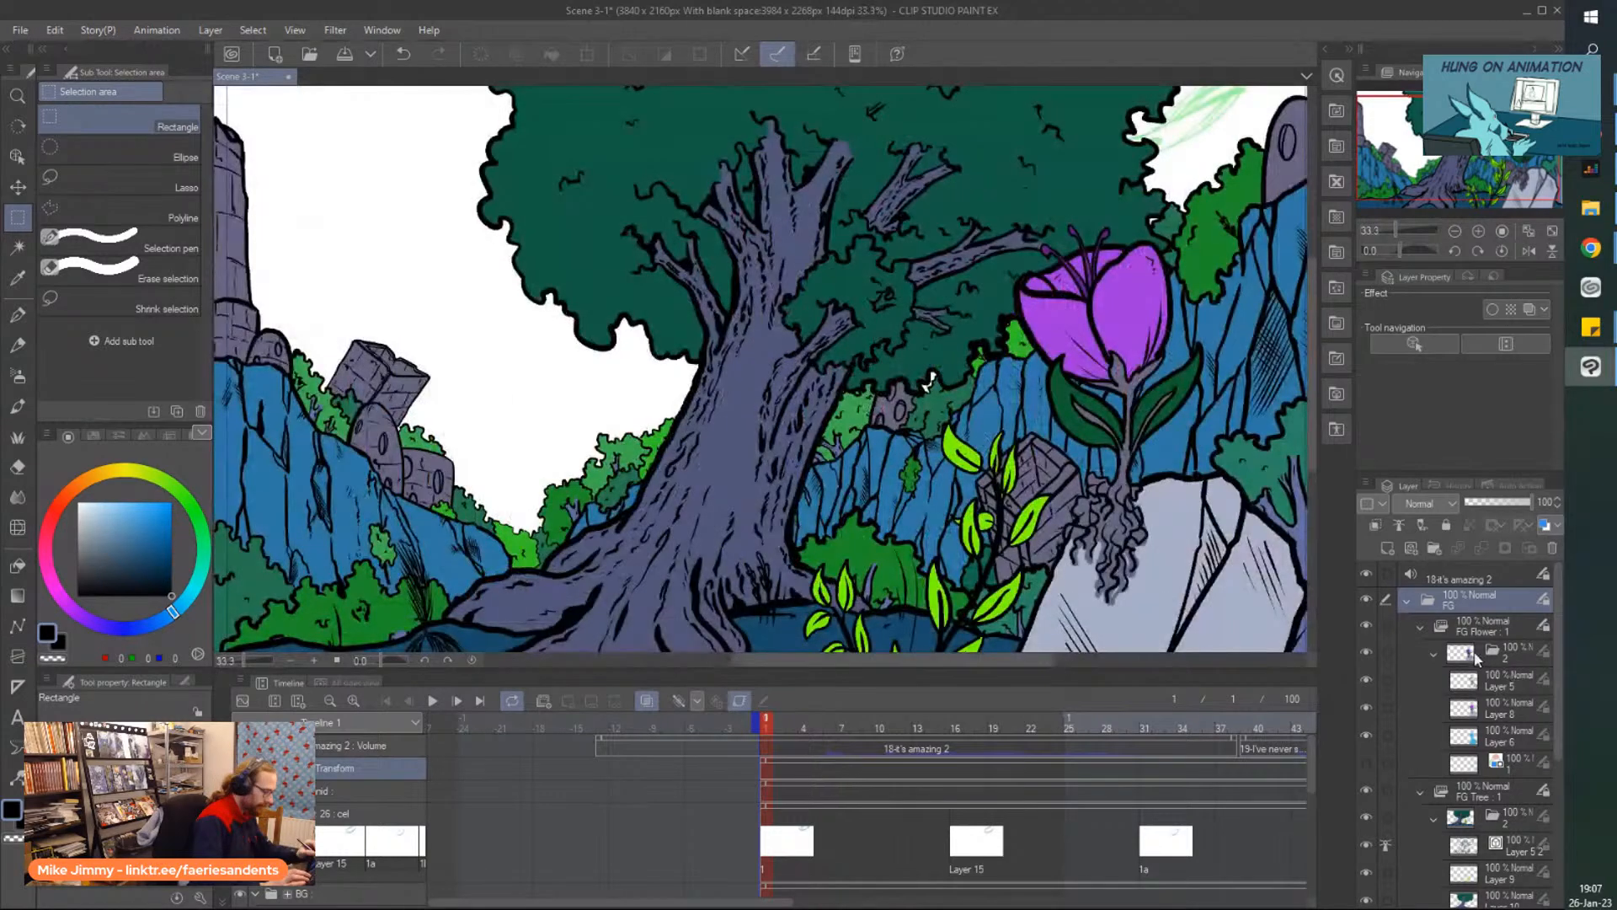
{"action": "left_click", "coordinate": [1504, 626]}
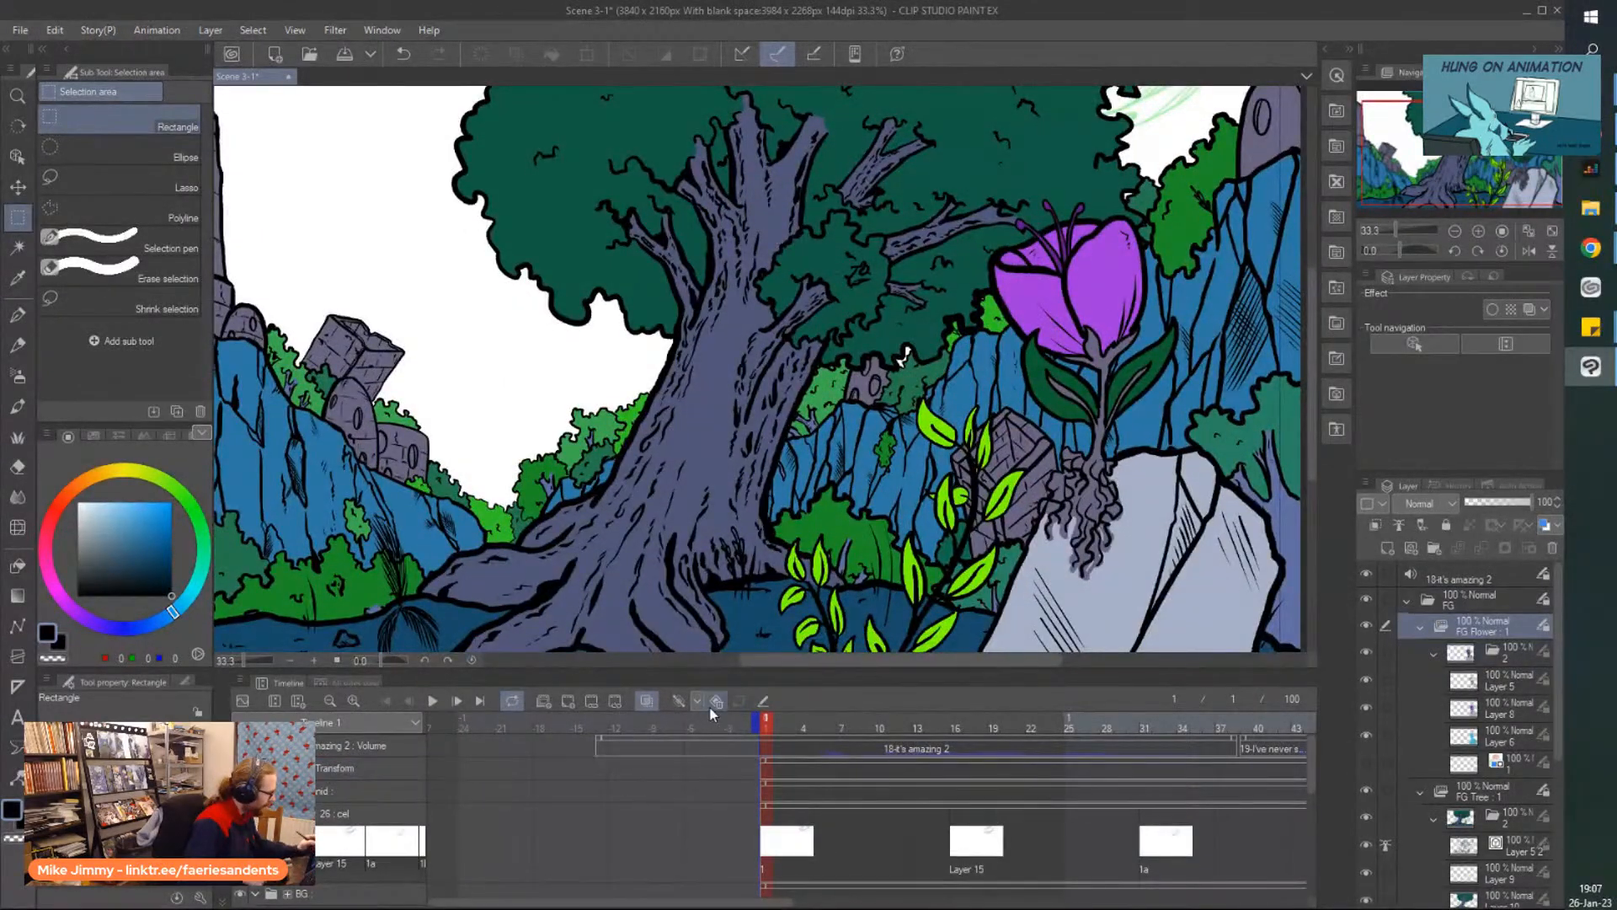
{"action": "left_click", "coordinate": [1467, 603]}
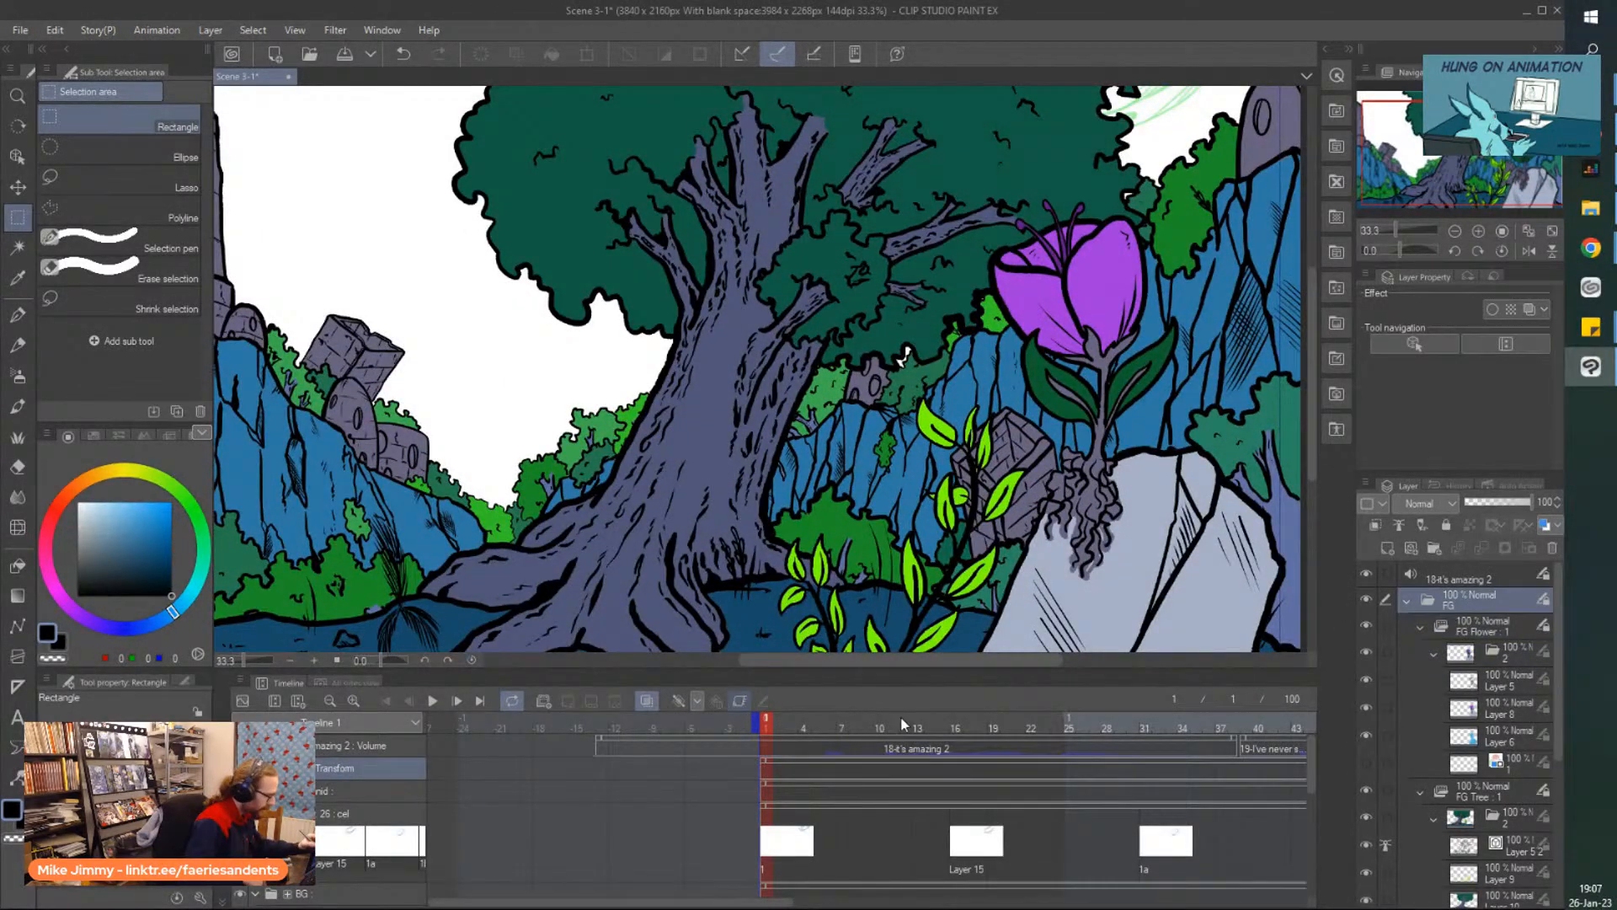
{"action": "left_click", "coordinate": [1404, 601]}
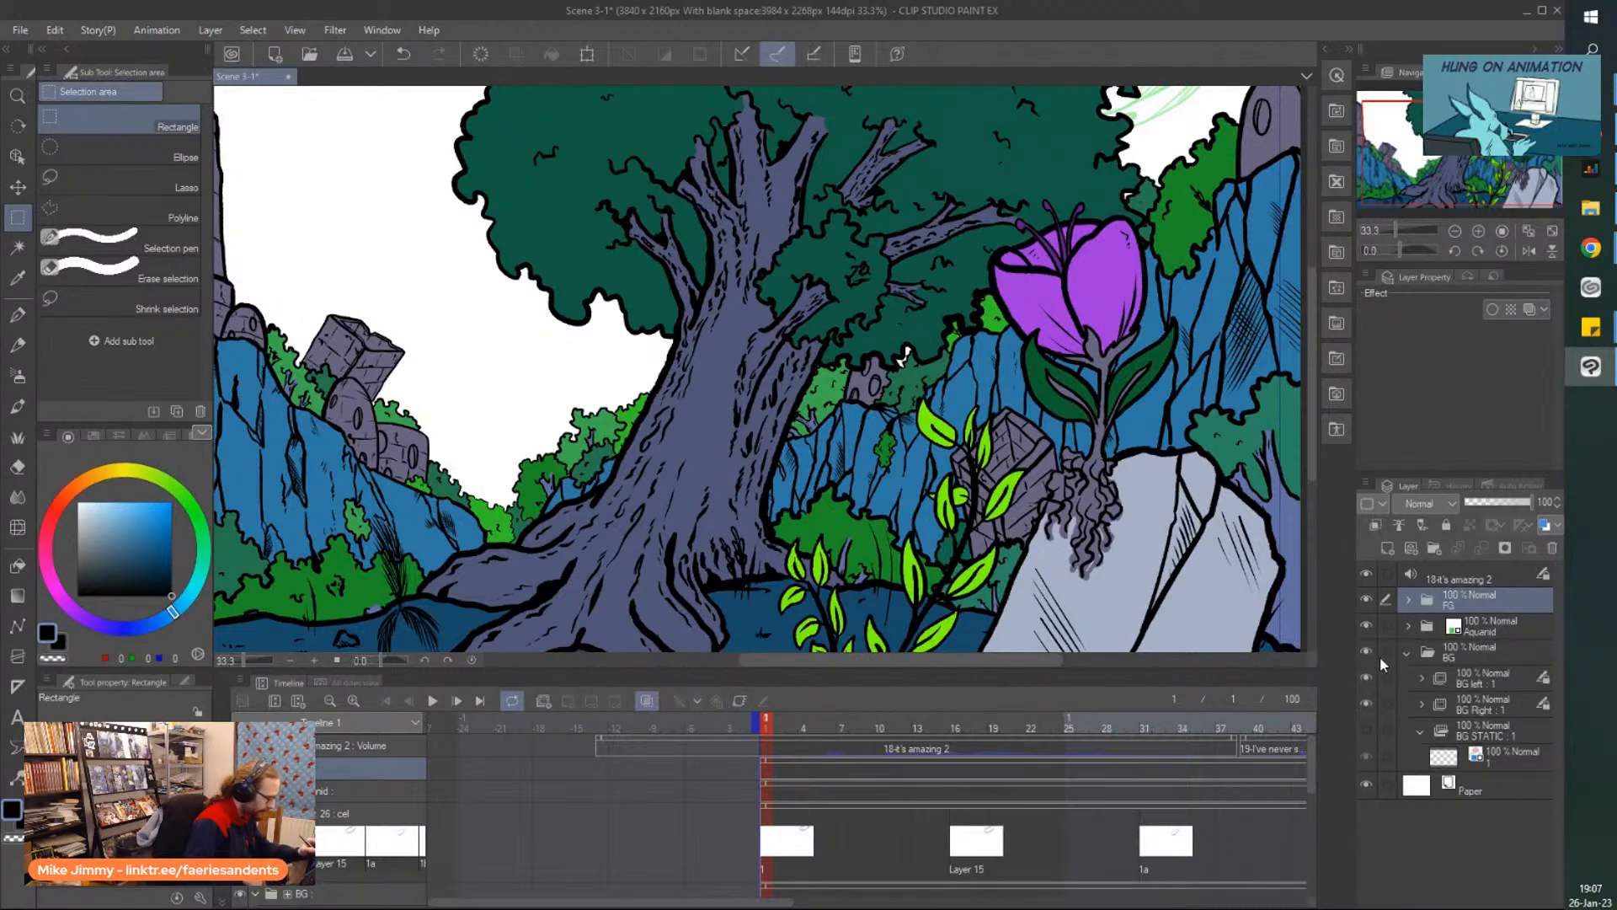
{"action": "left_click", "coordinate": [1452, 660]}
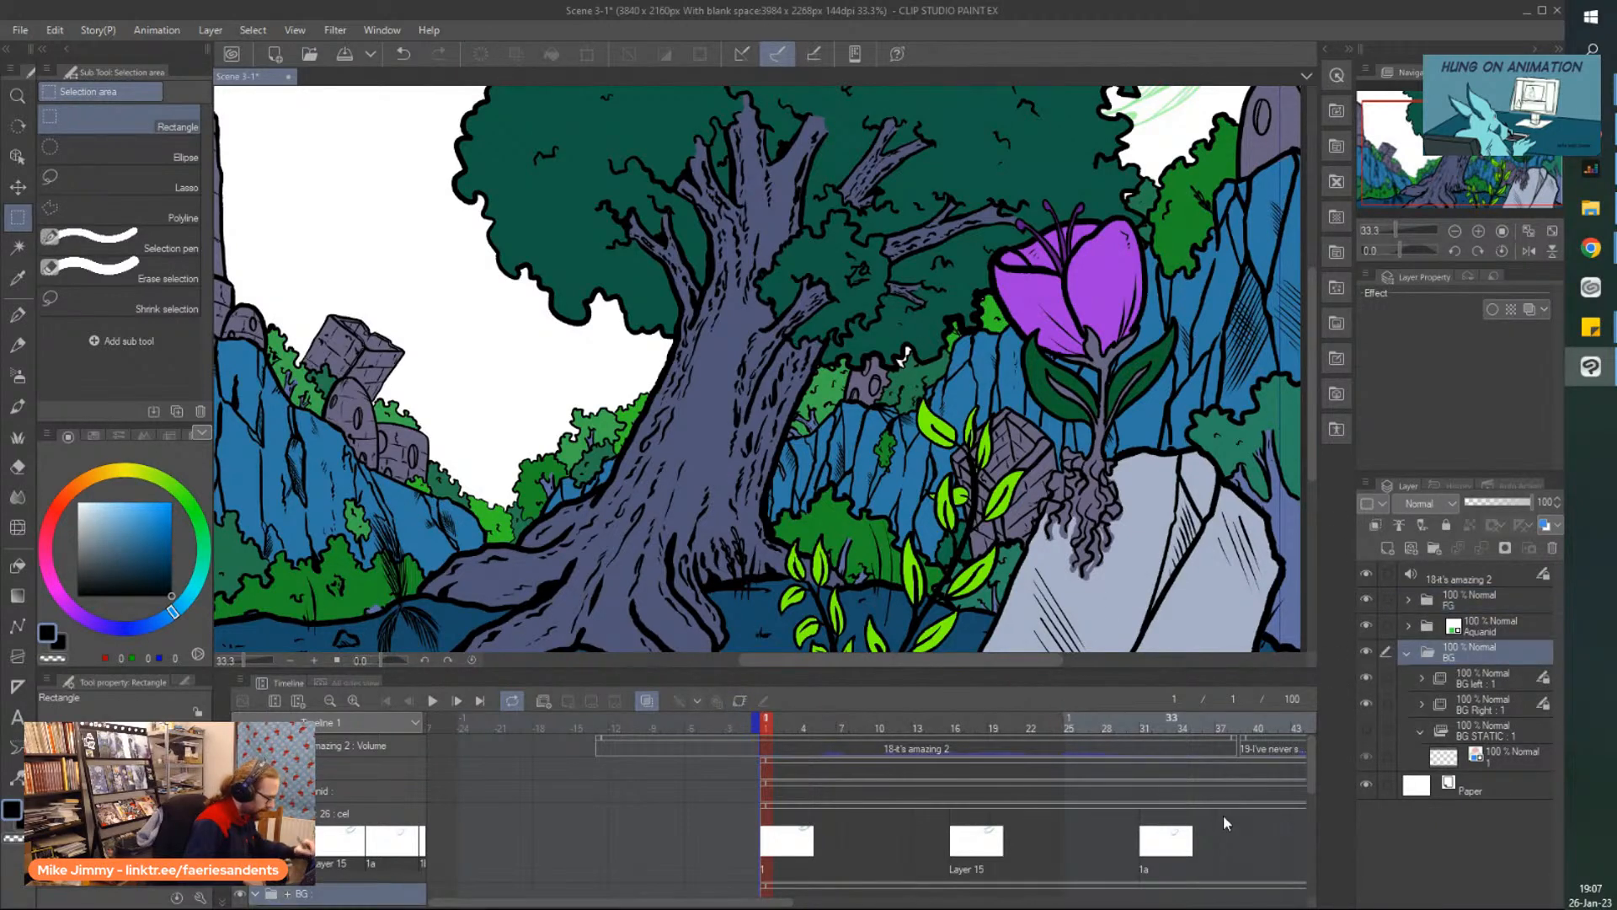
Expand the FG folder and select folder 2 inside the FG Flower folder.
{"action": "left_click", "coordinate": [1400, 679]}
{"action": "left_click", "coordinate": [1402, 705]}
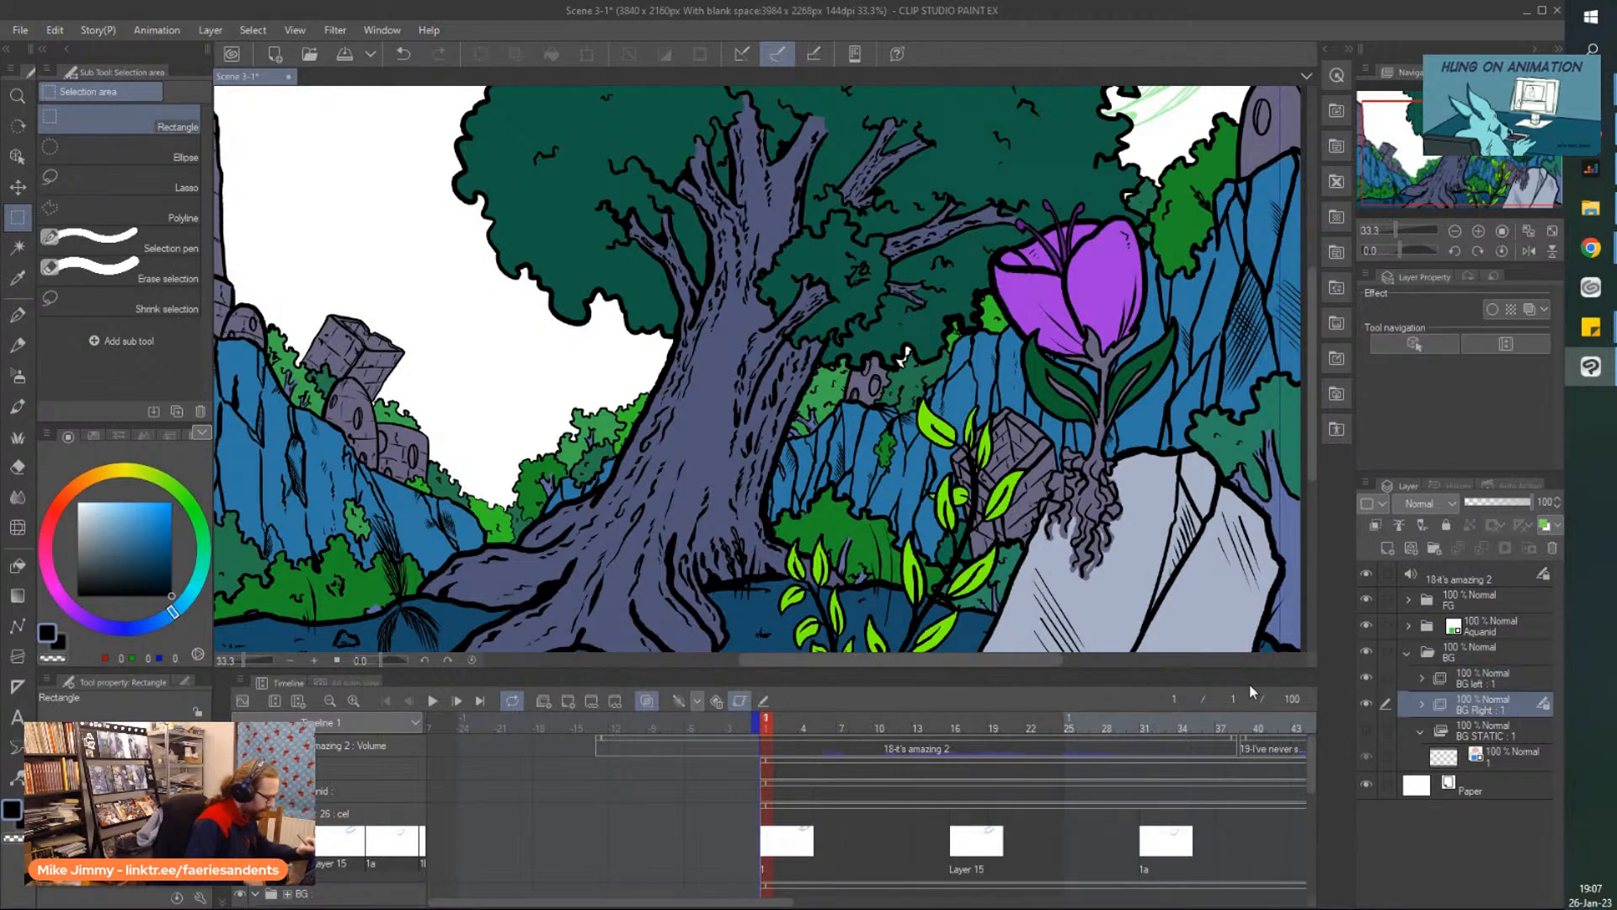
{"action": "left_click", "coordinate": [1405, 703]}
{"action": "left_click", "coordinate": [1407, 599]}
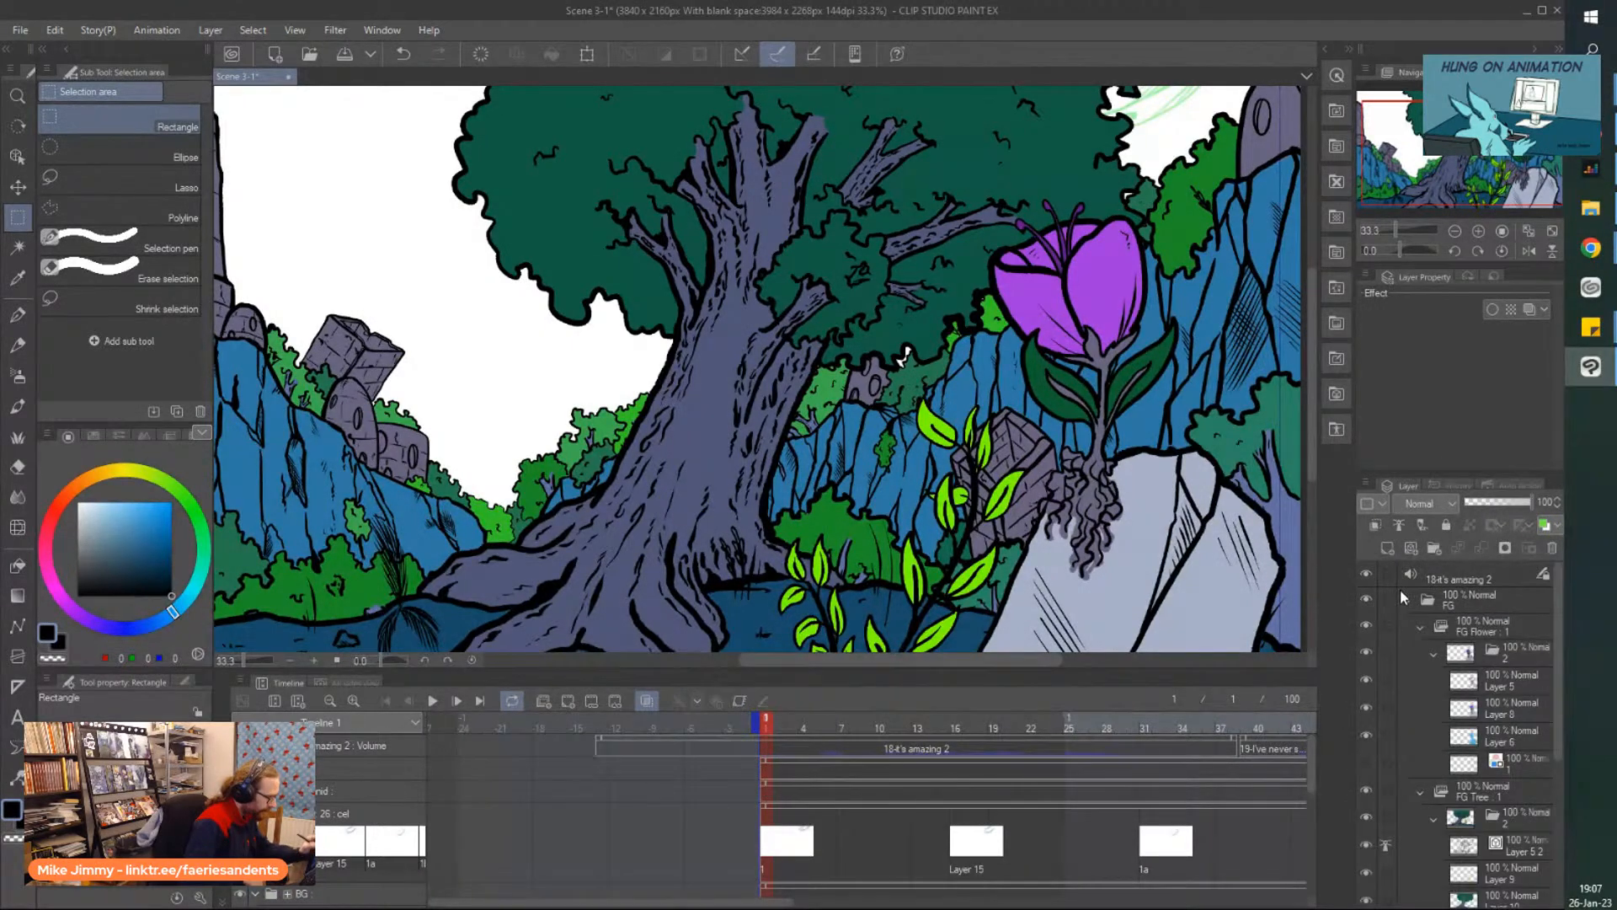
{"action": "left_click", "coordinate": [1515, 661]}
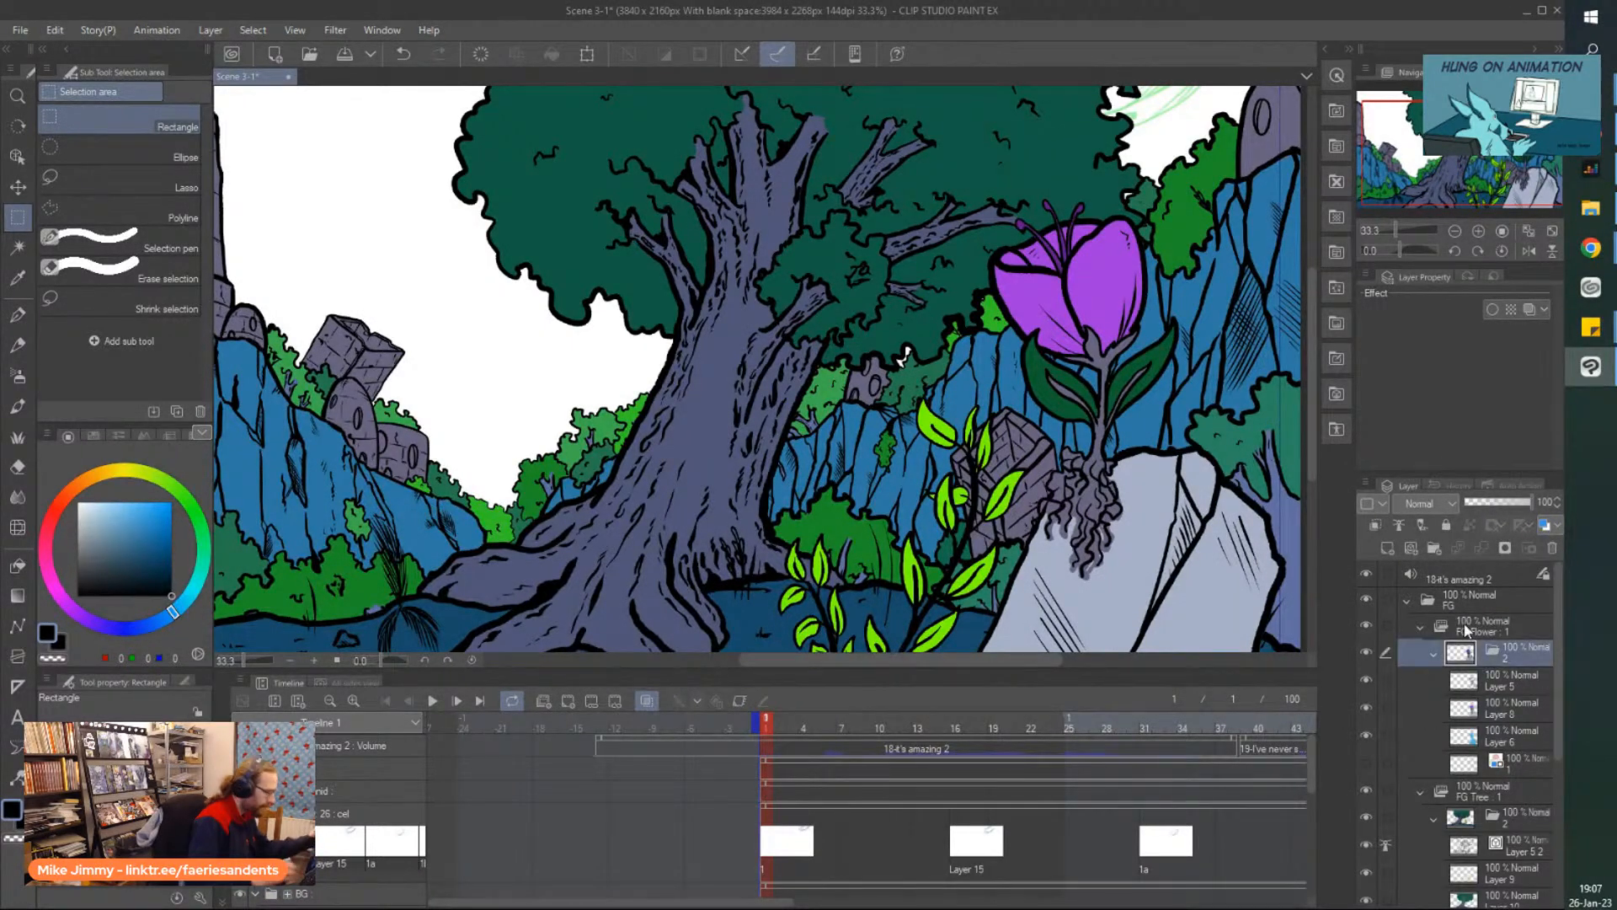
{"action": "left_click_drag", "start_coordinate": [834, 455], "coordinate": [798, 412]}
{"action": "scroll", "coordinate": [798, 412], "scroll_direction": "up", "scroll_amount": 1}
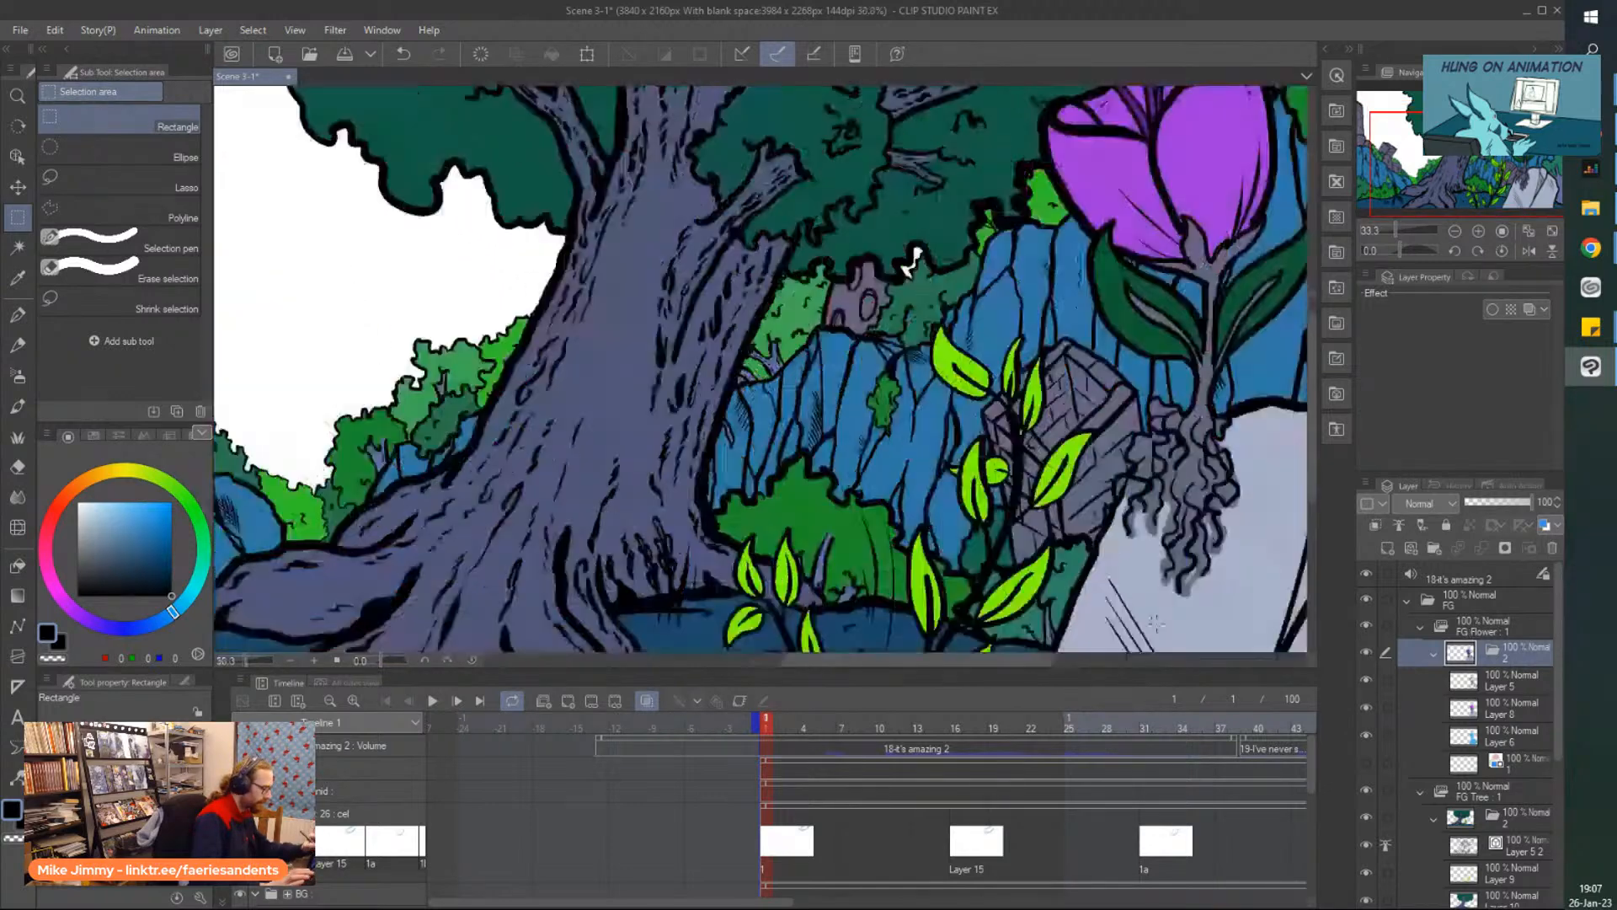
{"action": "scroll", "coordinate": [1044, 480], "scroll_direction": "down", "scroll_amount": 1}
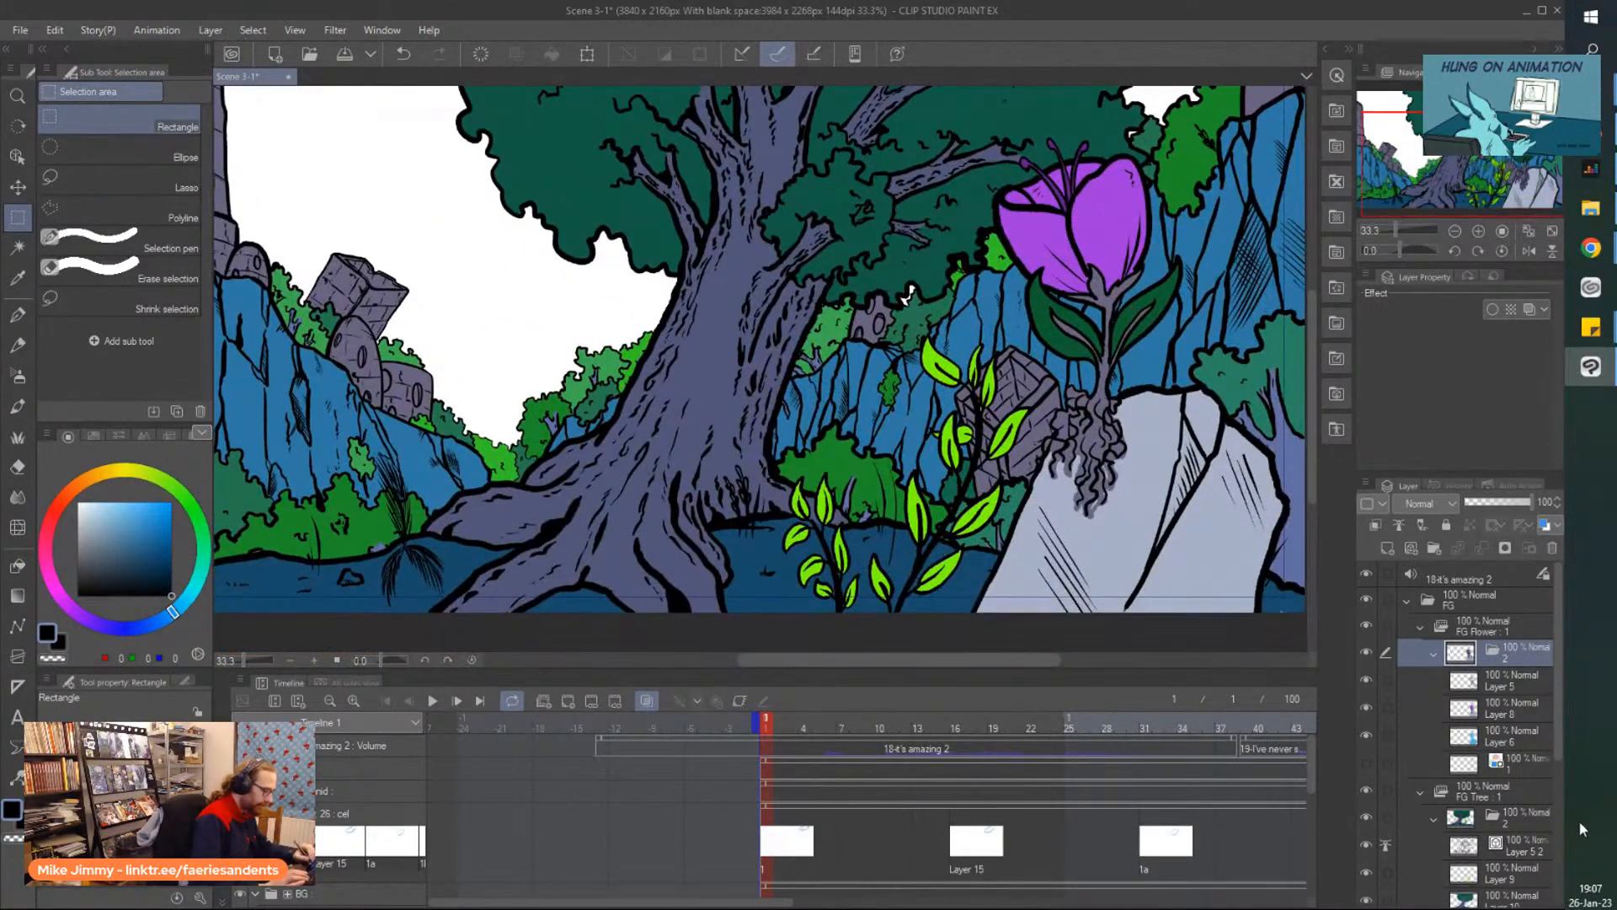
Auto-select the empty area around the flower and rock on Layer 8, invert the selection and add a new layer above.
{"action": "left_click", "coordinate": [1508, 716]}
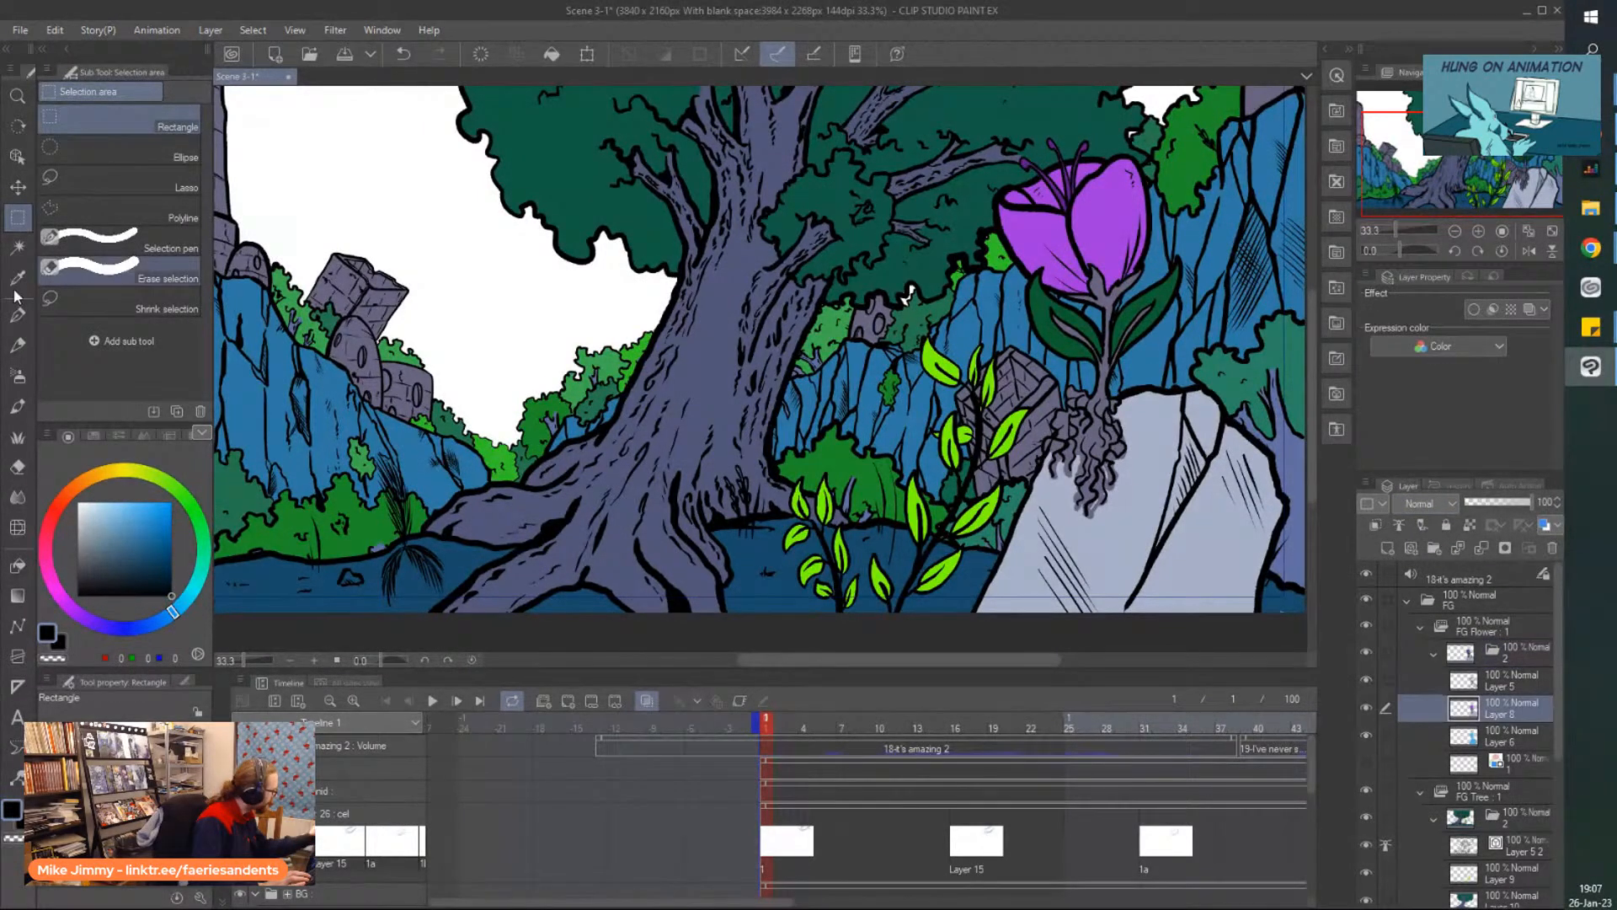
{"action": "left_click", "coordinate": [18, 248]}
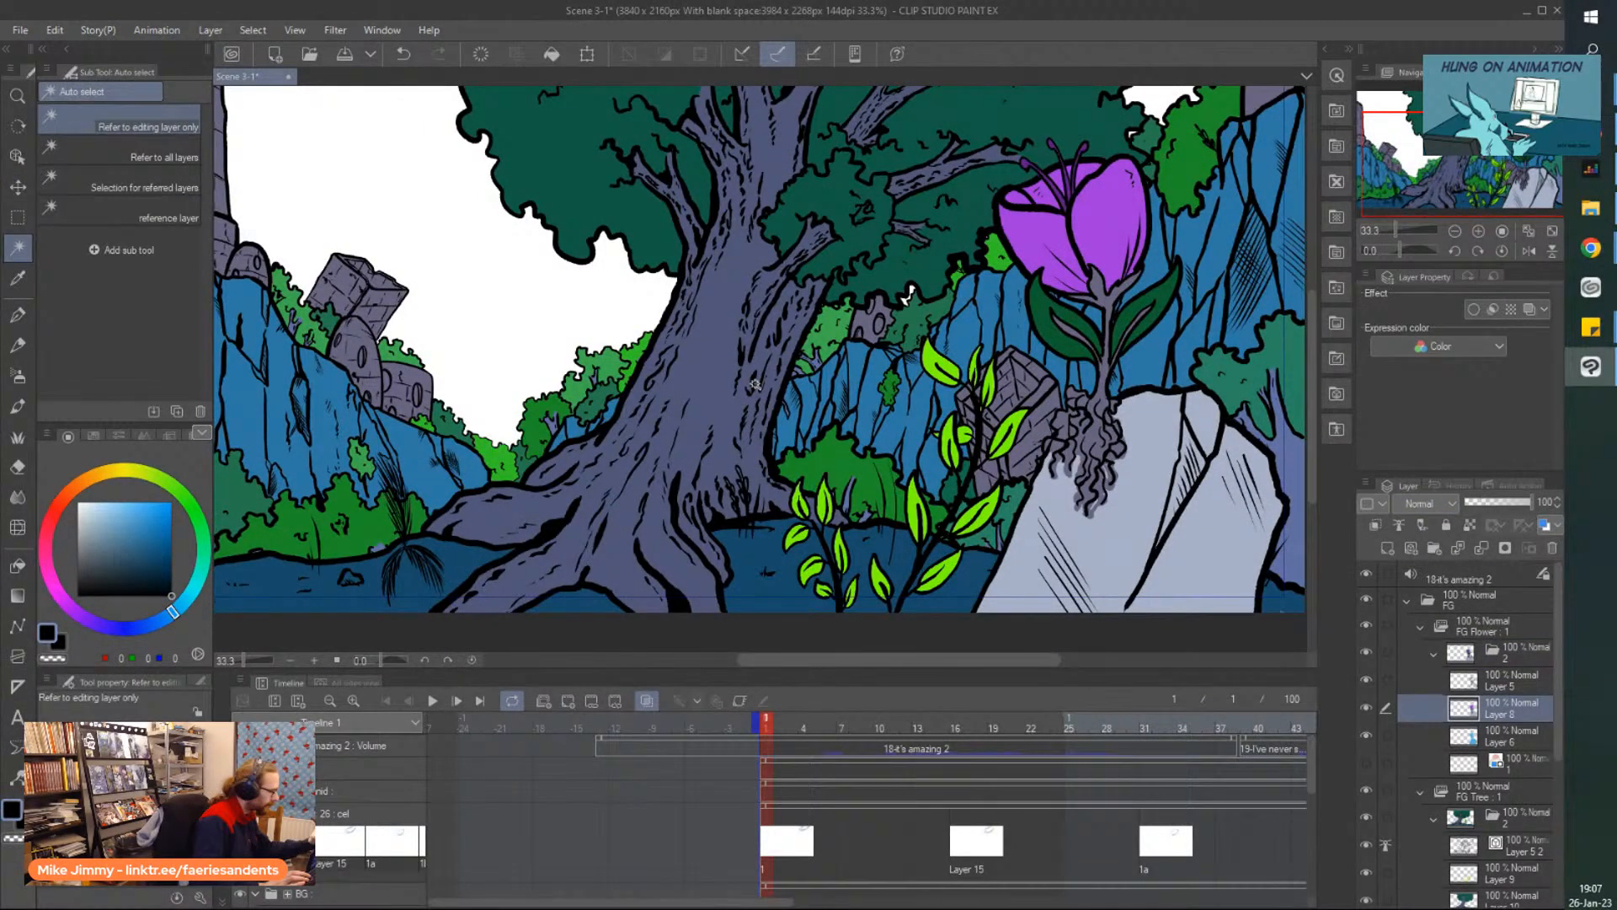
{"action": "left_click", "coordinate": [701, 371]}
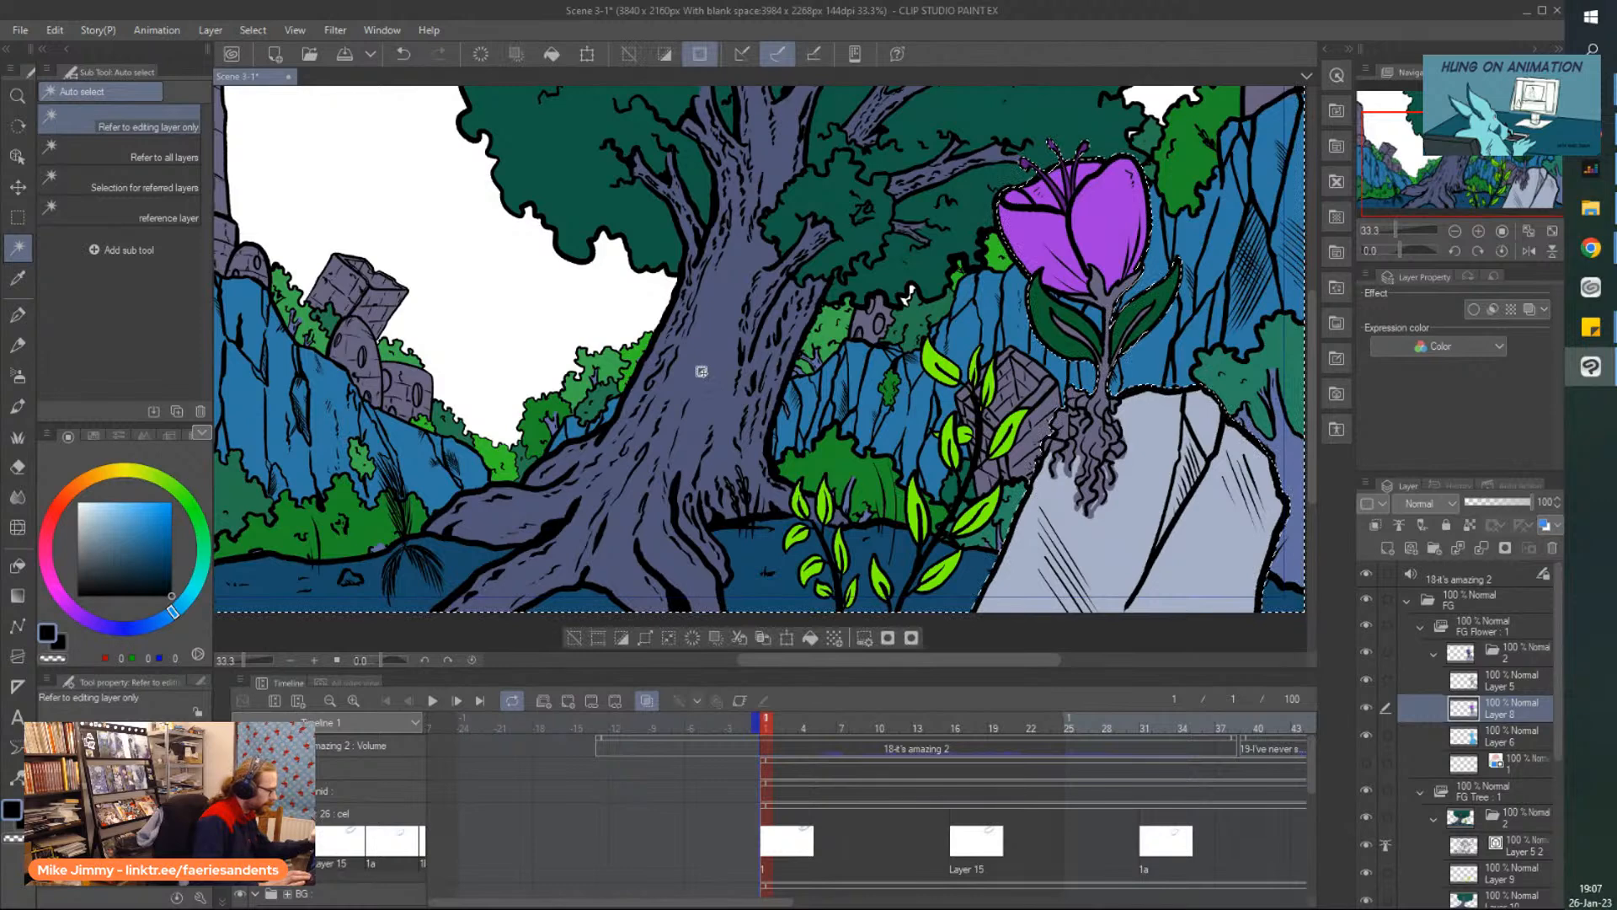
{"action": "left_click", "coordinate": [621, 637]}
{"action": "left_click", "coordinate": [1388, 549]}
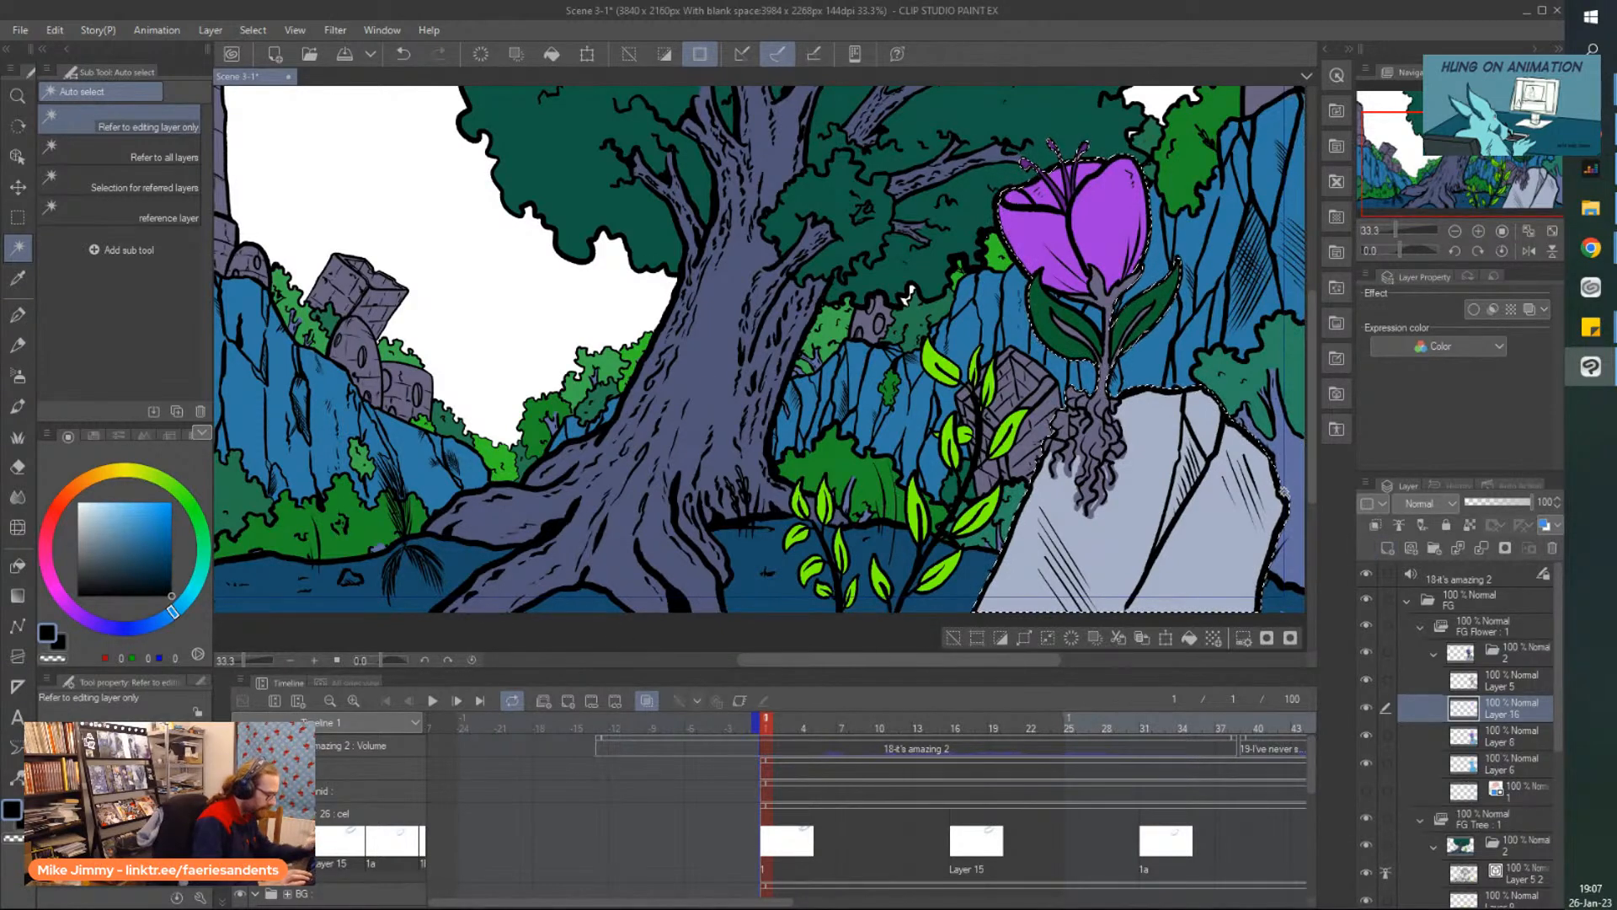
Choose the Rough wash 2 brush, sample the rock's colour, darken it to RGB 116, 127, 157 and set the new layer's blending mode to Multiply.
{"action": "scroll", "coordinate": [1178, 497], "scroll_direction": "up", "scroll_amount": 2}
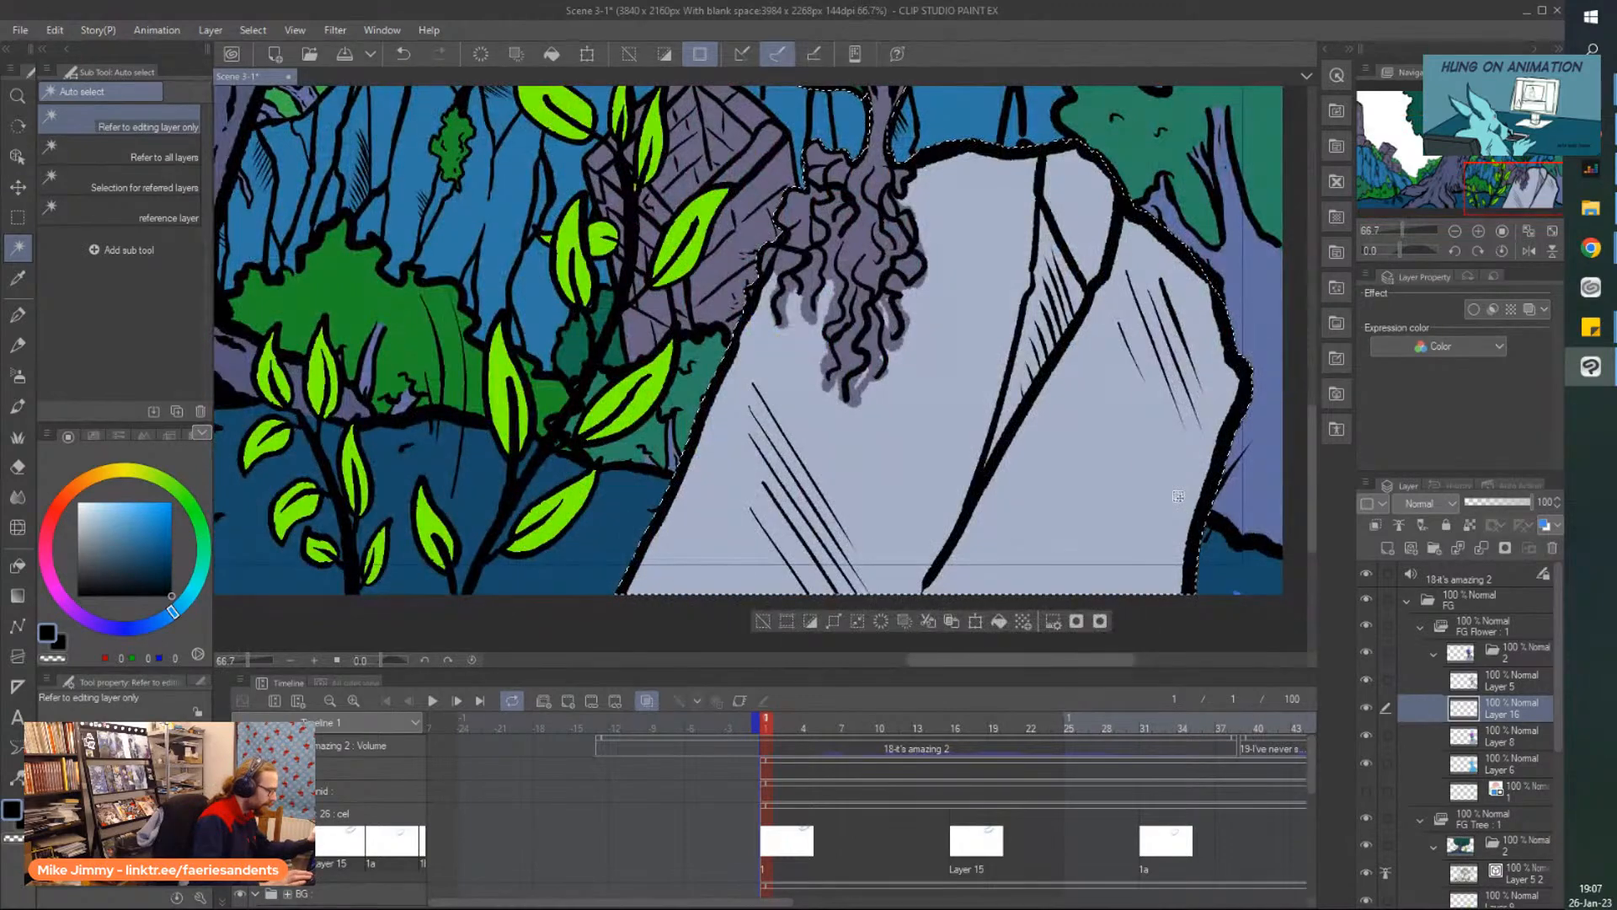
{"action": "scroll", "coordinate": [1177, 496], "scroll_direction": "down", "scroll_amount": 1}
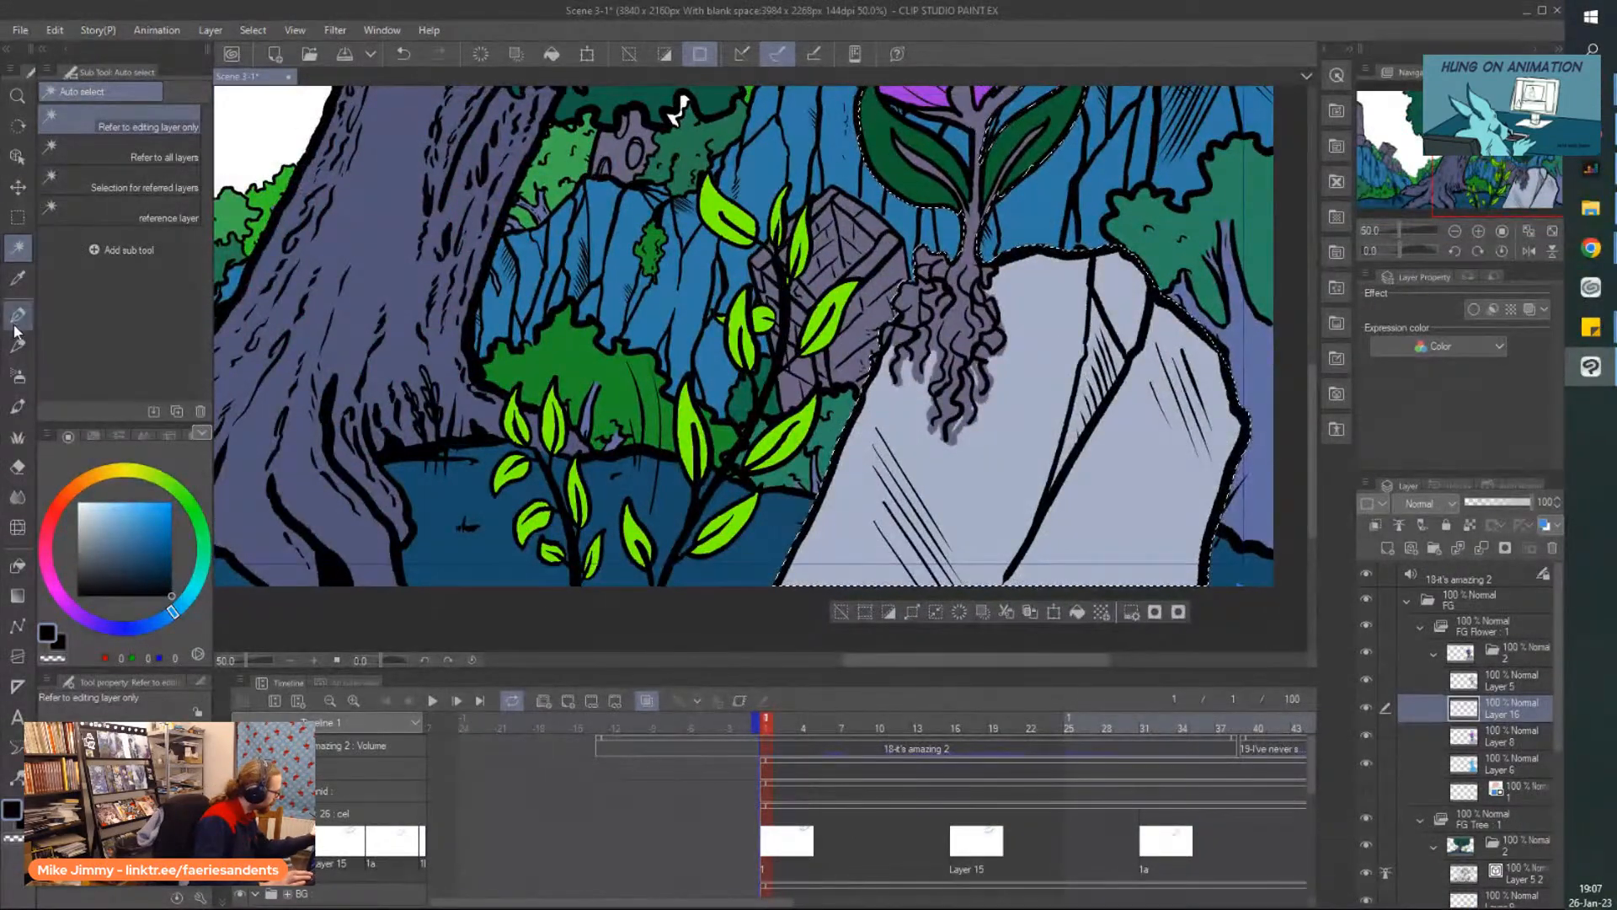
{"action": "left_click", "coordinate": [17, 412]}
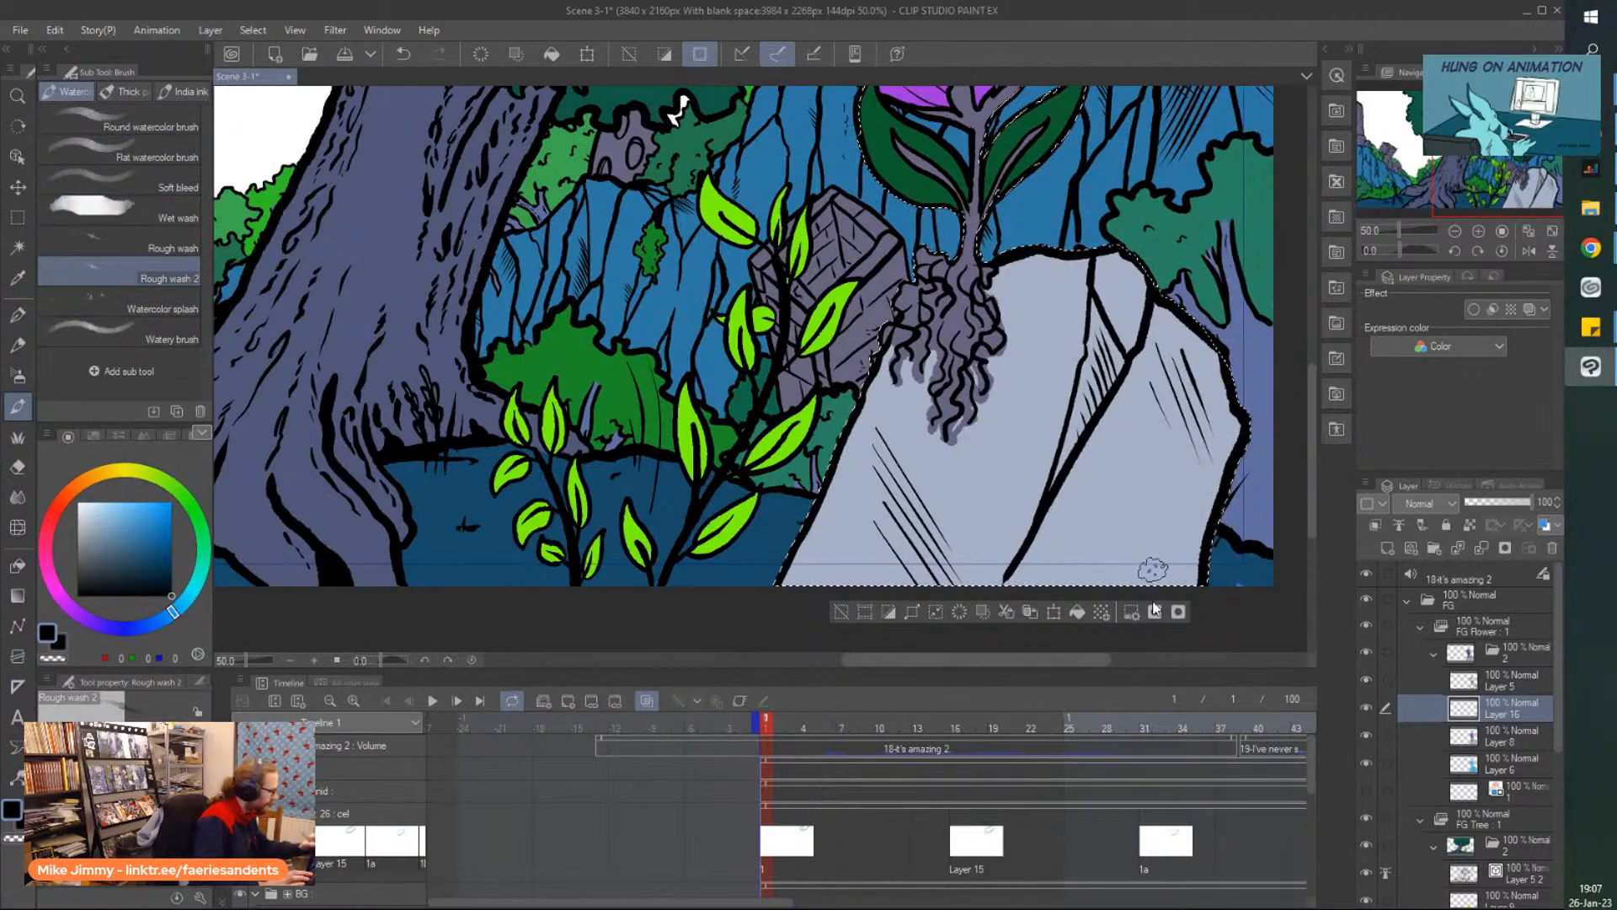
{"action": "right_click", "coordinate": [1135, 474]}
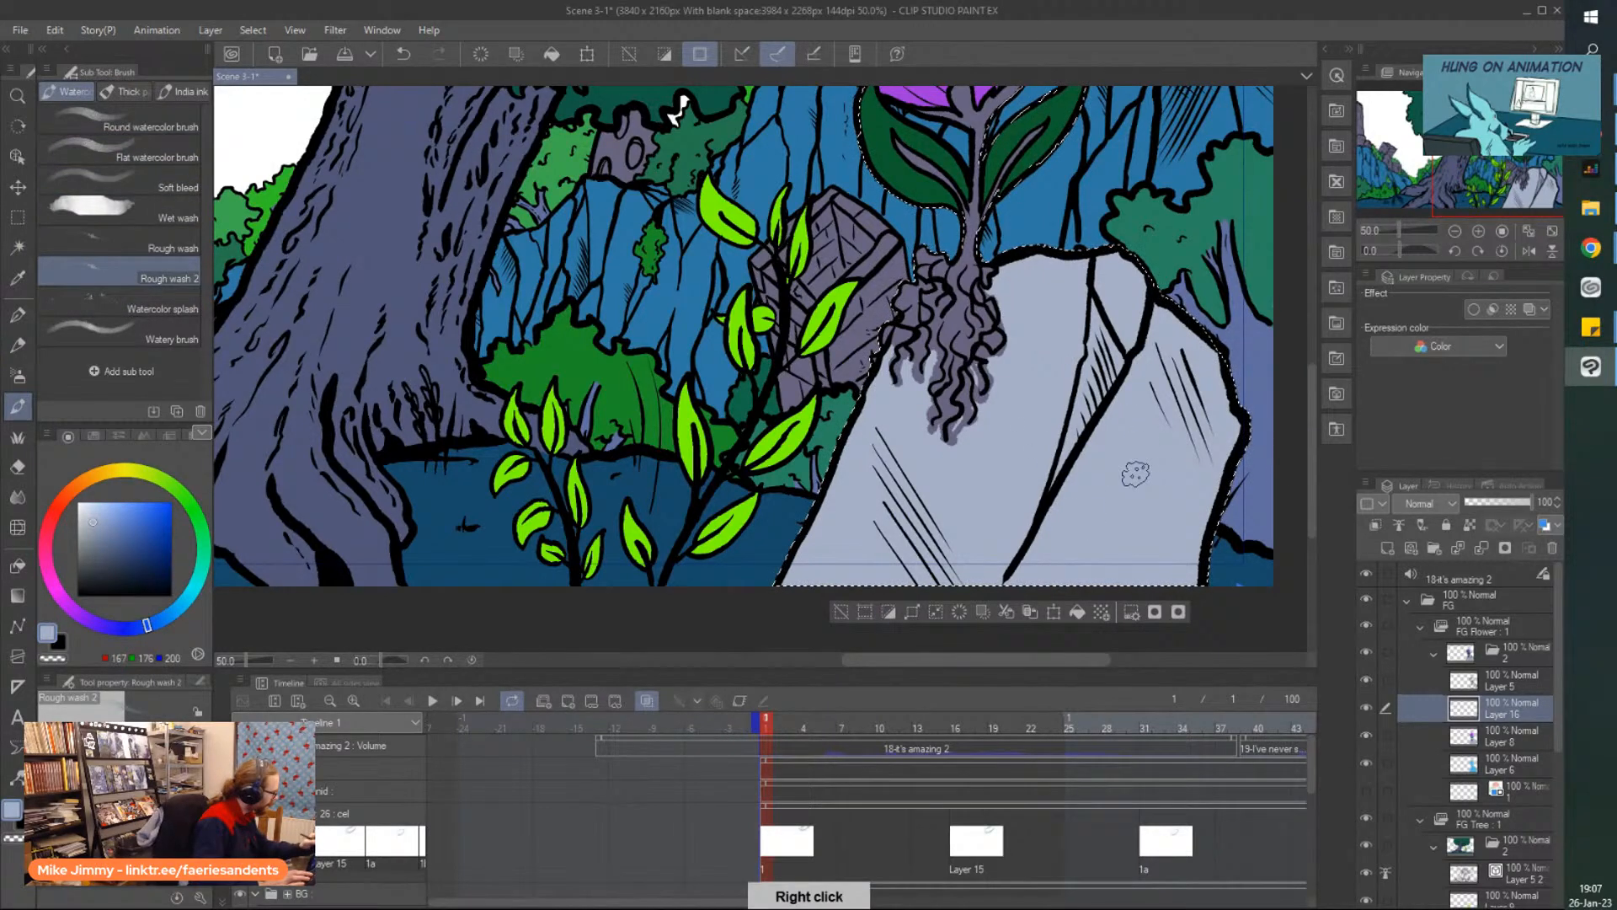
{"action": "right_click", "coordinate": [246, 534]}
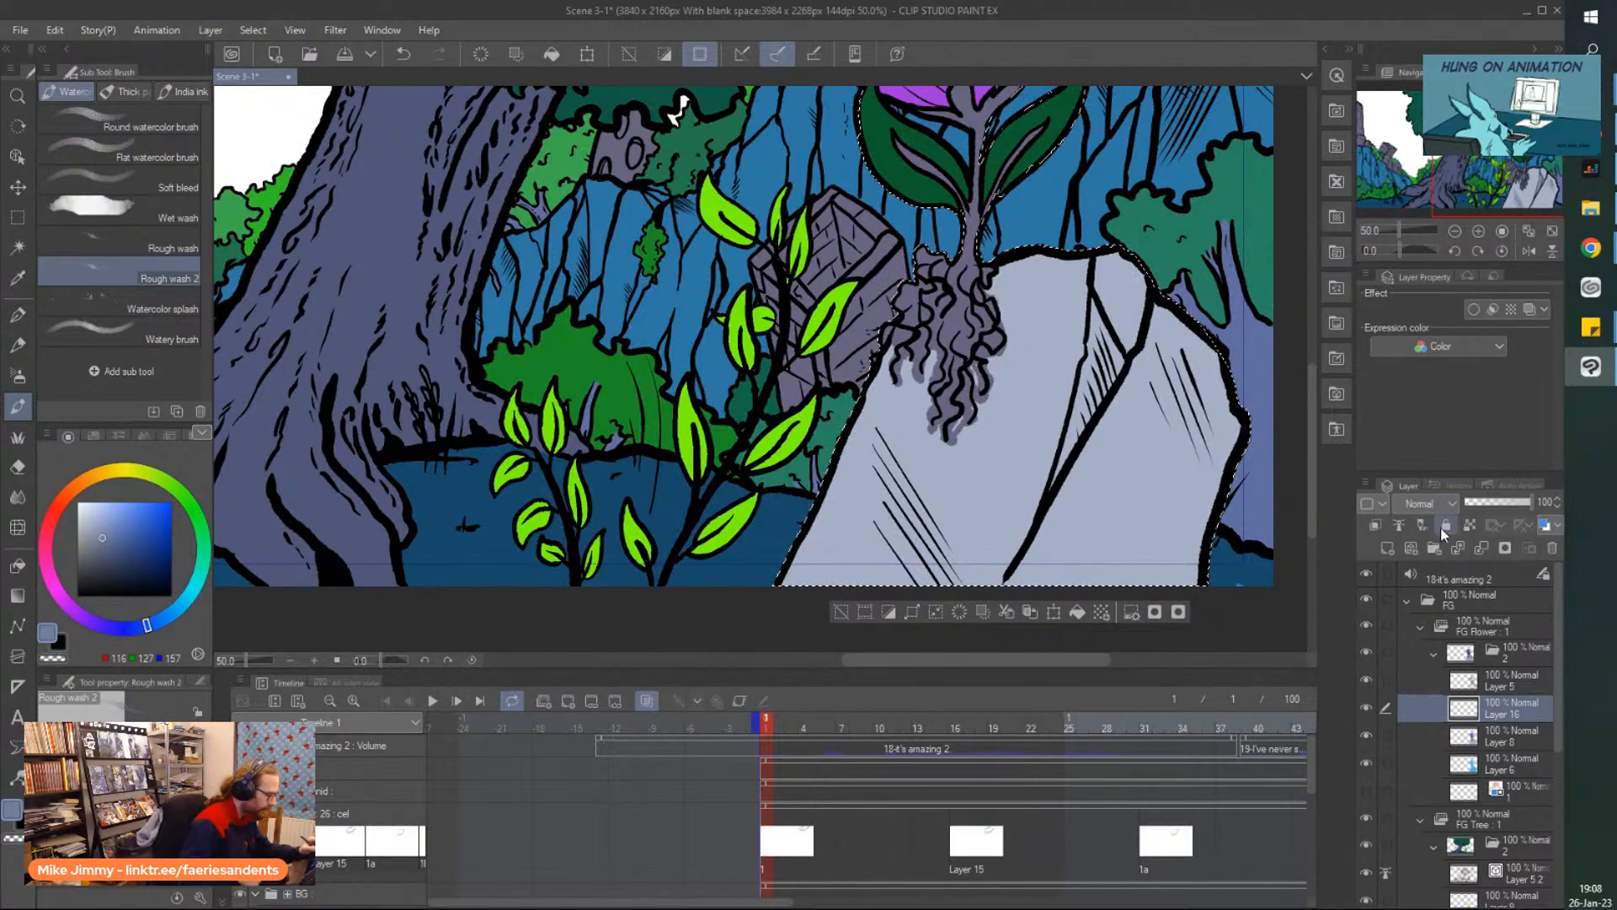
{"action": "left_click", "coordinate": [1424, 504]}
{"action": "left_click", "coordinate": [1411, 85]}
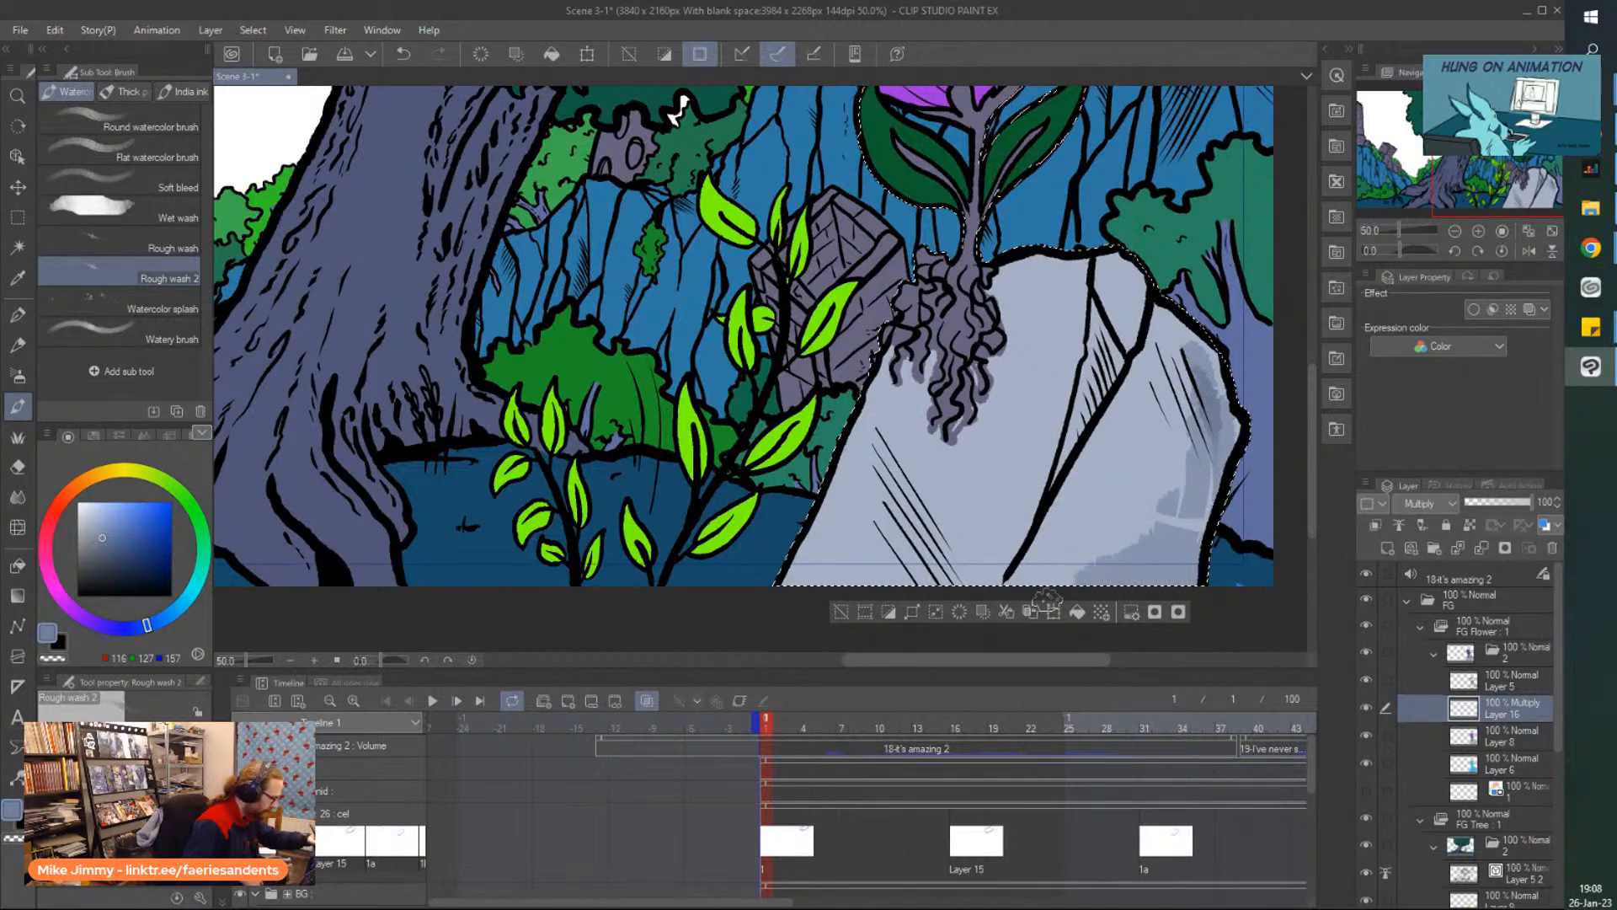
Try brushing shadows across the lower rock on Layer 5 and clear the selection.
{"action": "left_click", "coordinate": [1373, 677]}
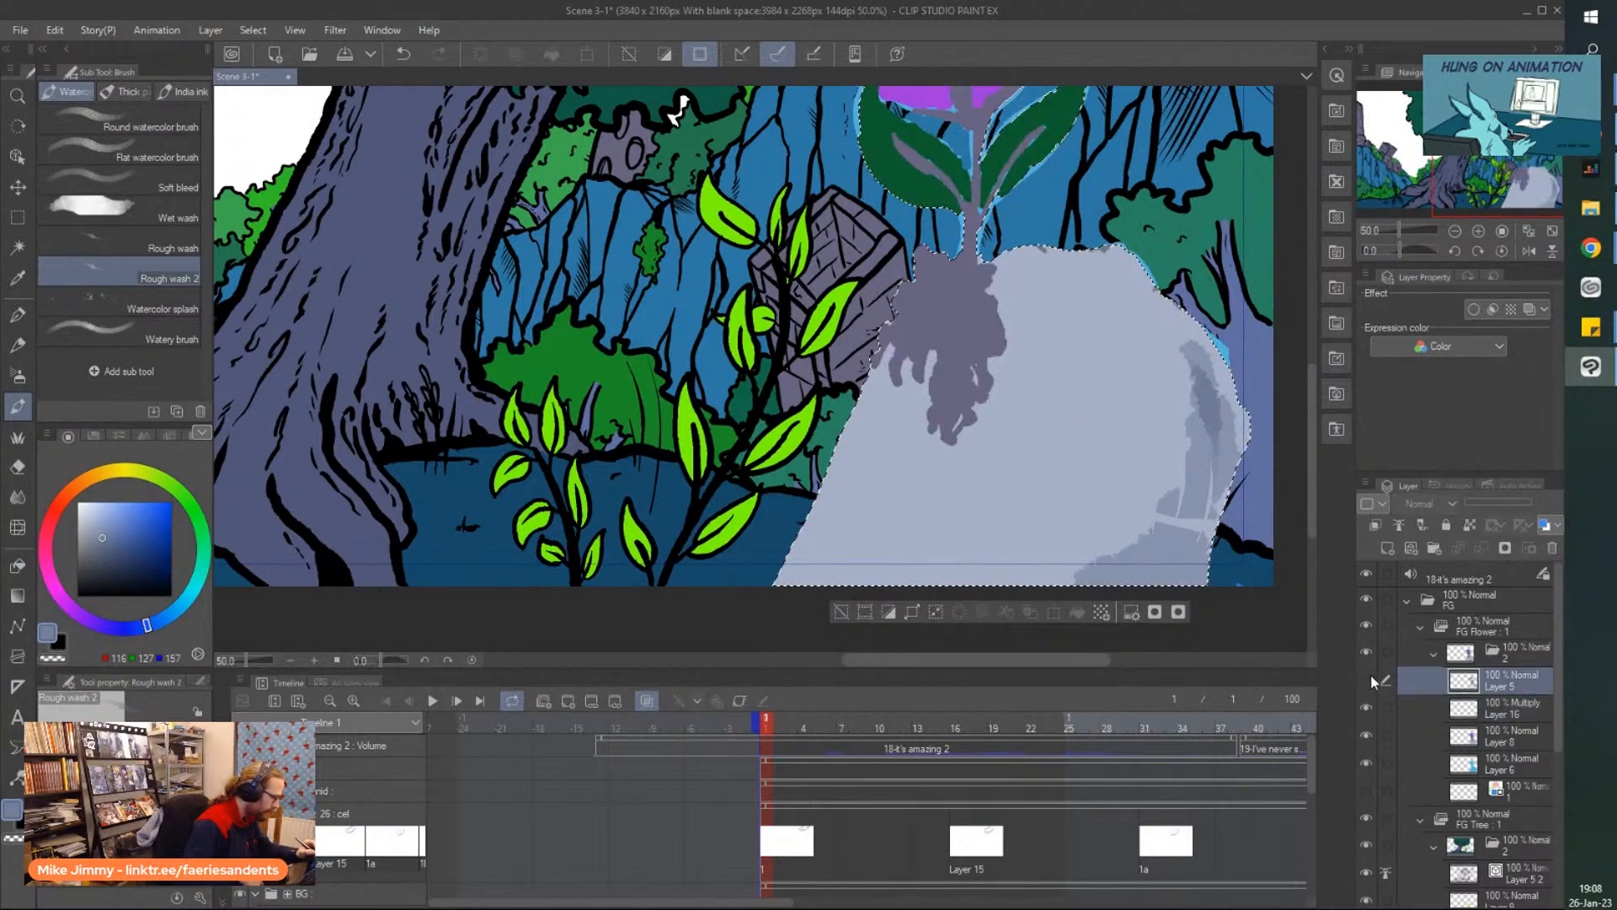
{"action": "left_click", "coordinate": [1373, 655]}
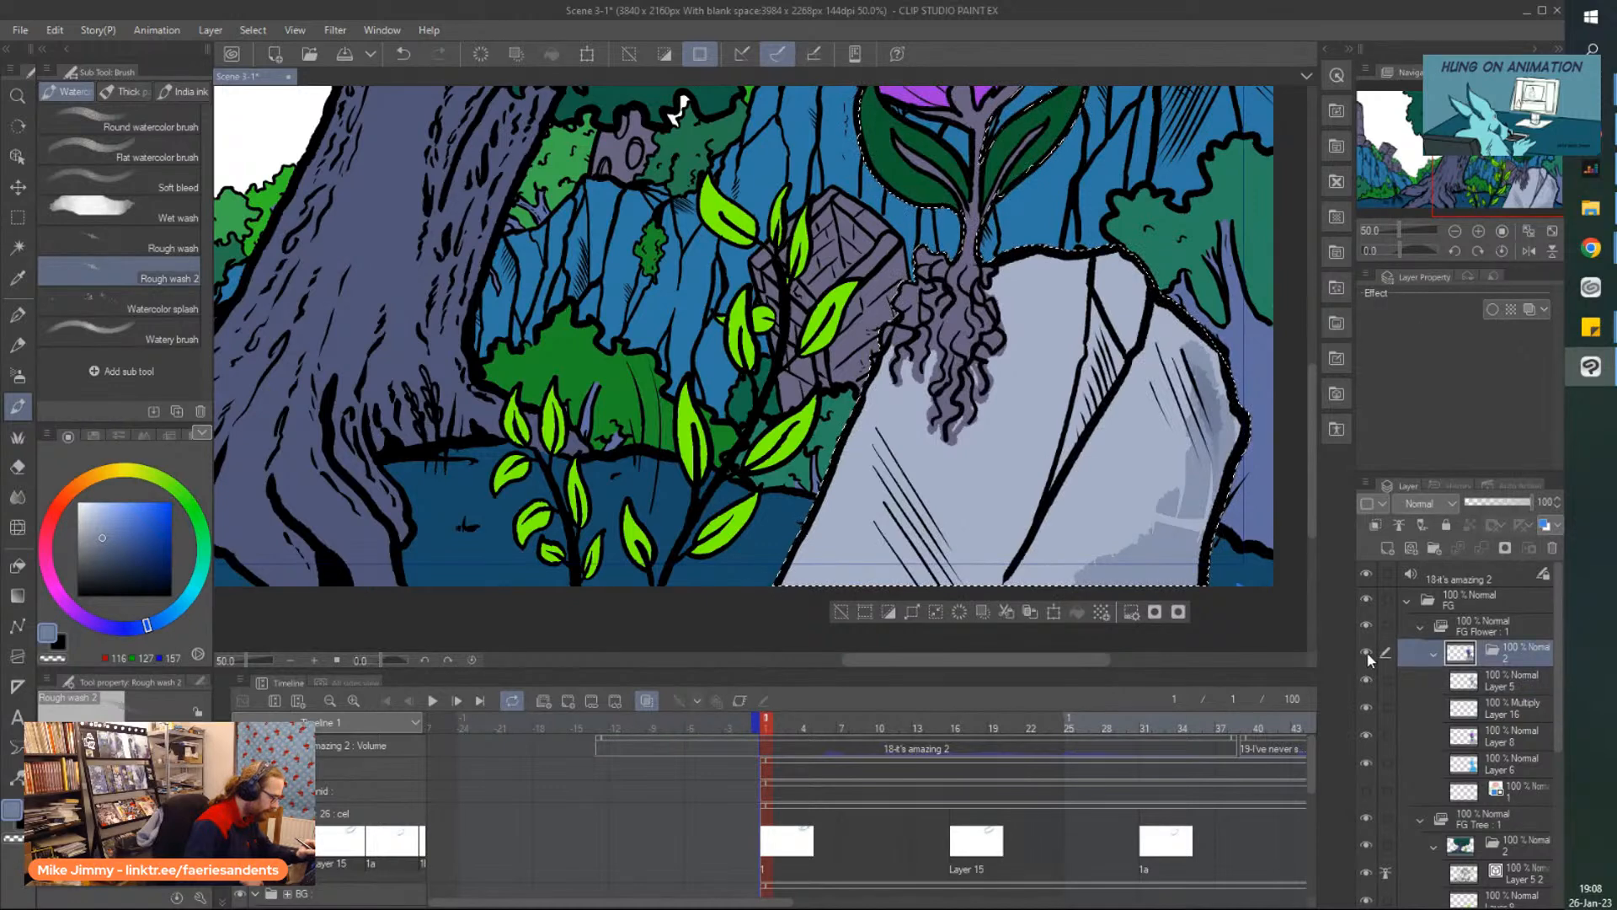
{"action": "left_click", "coordinate": [1453, 711]}
{"action": "left_click", "coordinate": [1457, 681]}
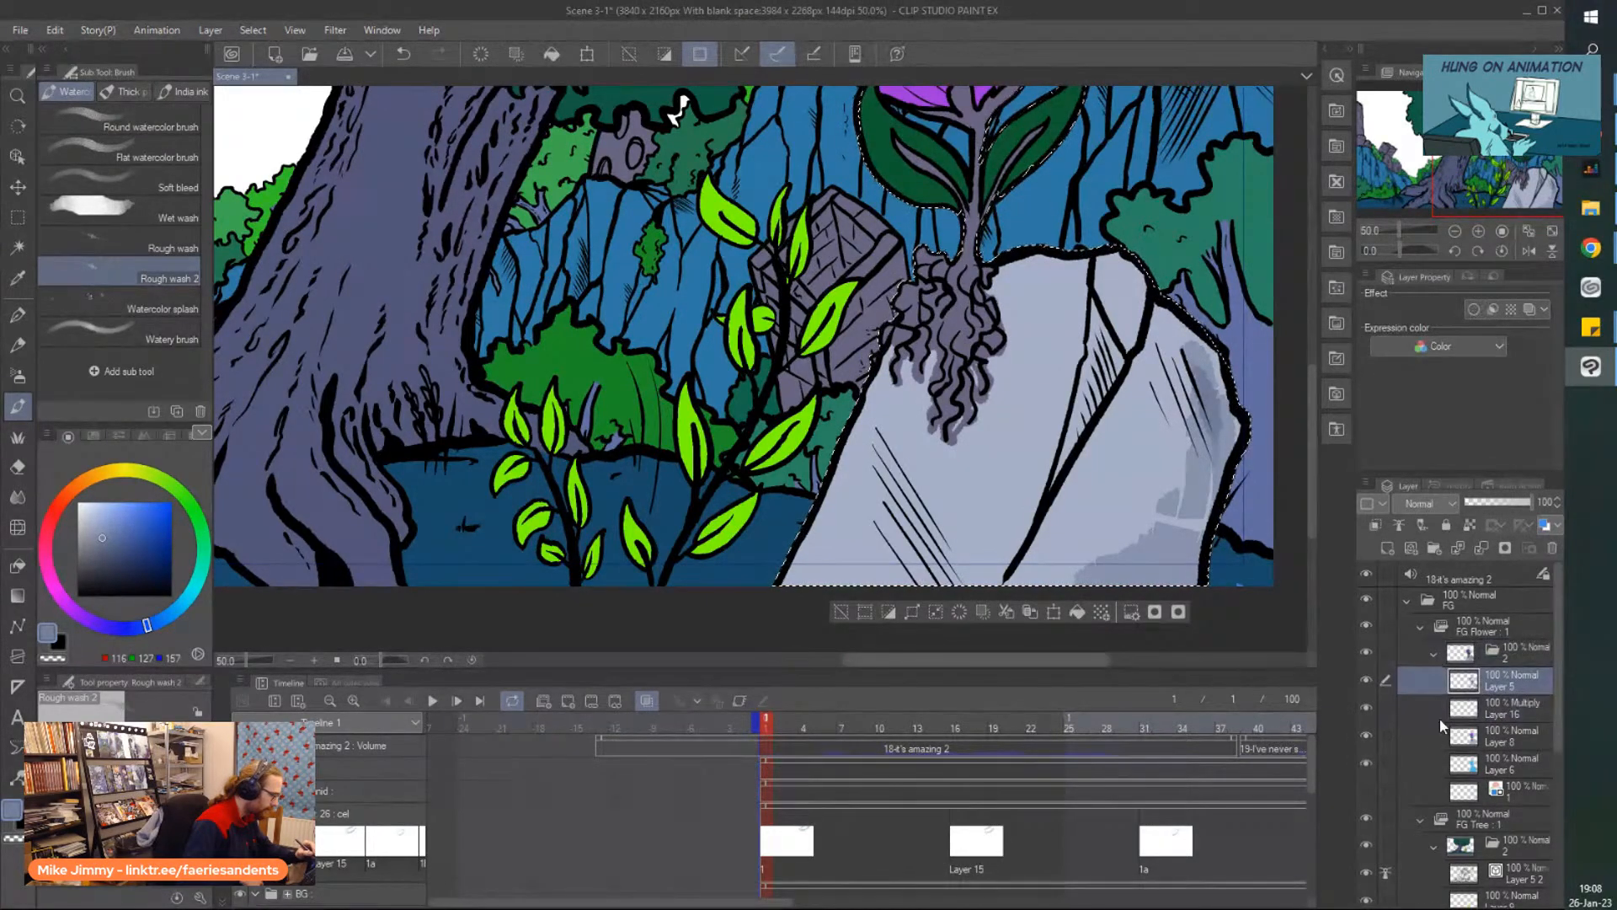
{"action": "mouse_move", "coordinate": [1199, 492]}
{"action": "left_mouse_down"}
{"action": "mouse_move", "coordinate": [1077, 542]}
{"action": "mouse_move", "coordinate": [1055, 455]}
{"action": "mouse_move", "coordinate": [1016, 487]}
{"action": "mouse_move", "coordinate": [1013, 545]}
{"action": "mouse_move", "coordinate": [921, 465]}
{"action": "mouse_move", "coordinate": [906, 544]}
{"action": "mouse_move", "coordinate": [861, 549]}
{"action": "mouse_move", "coordinate": [800, 590]}
{"action": "left_mouse_up"}
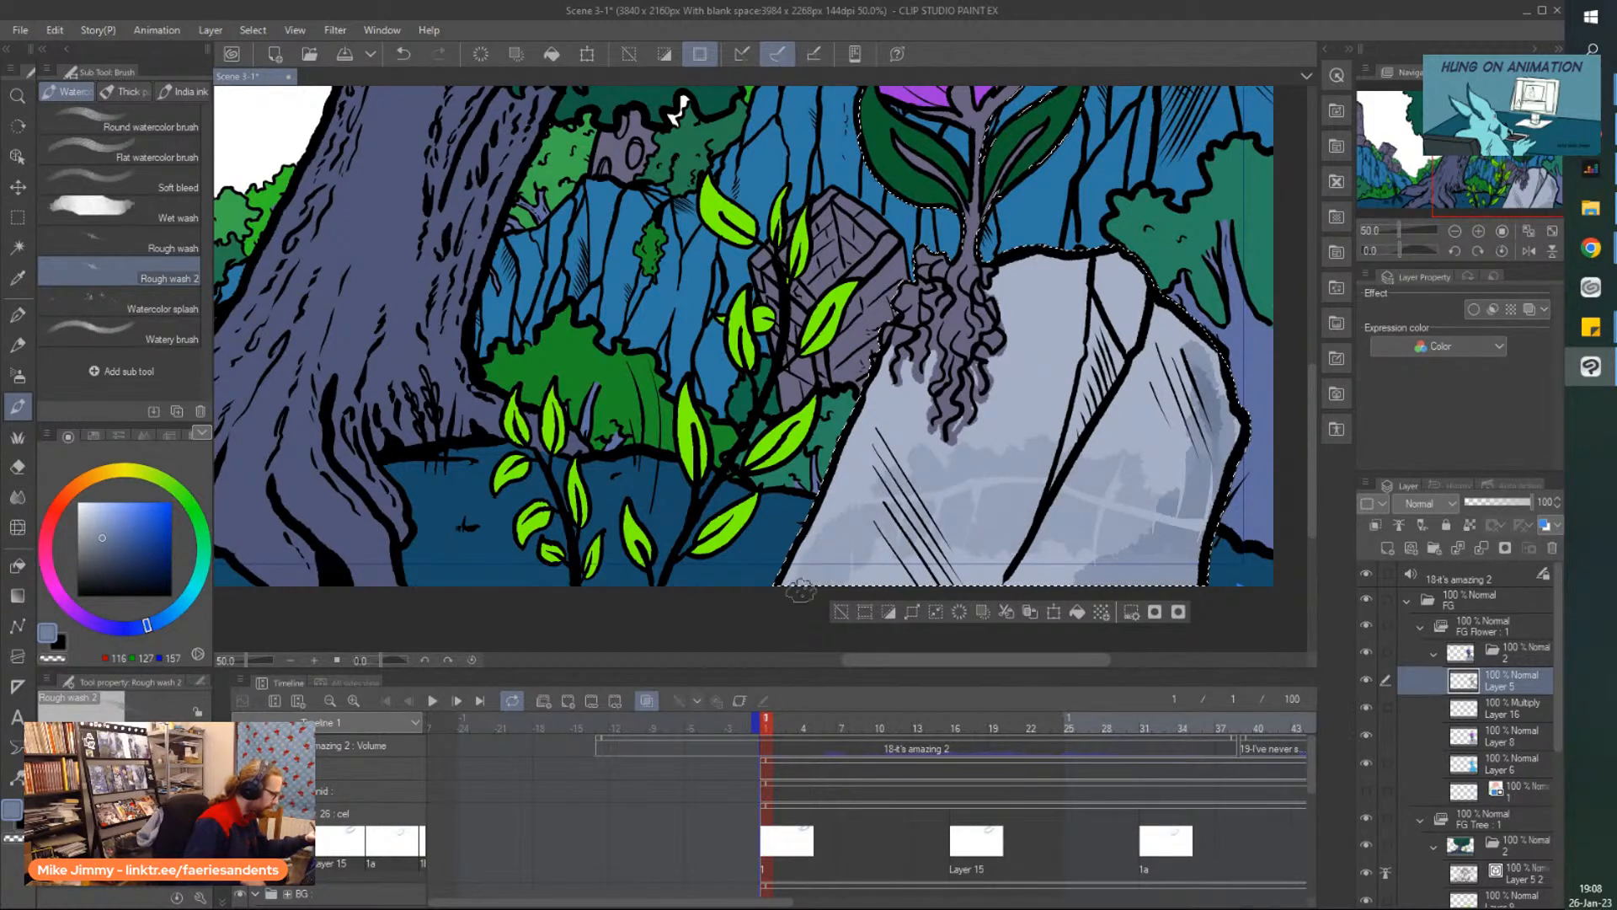
{"action": "key", "text": "ctrl+d"}
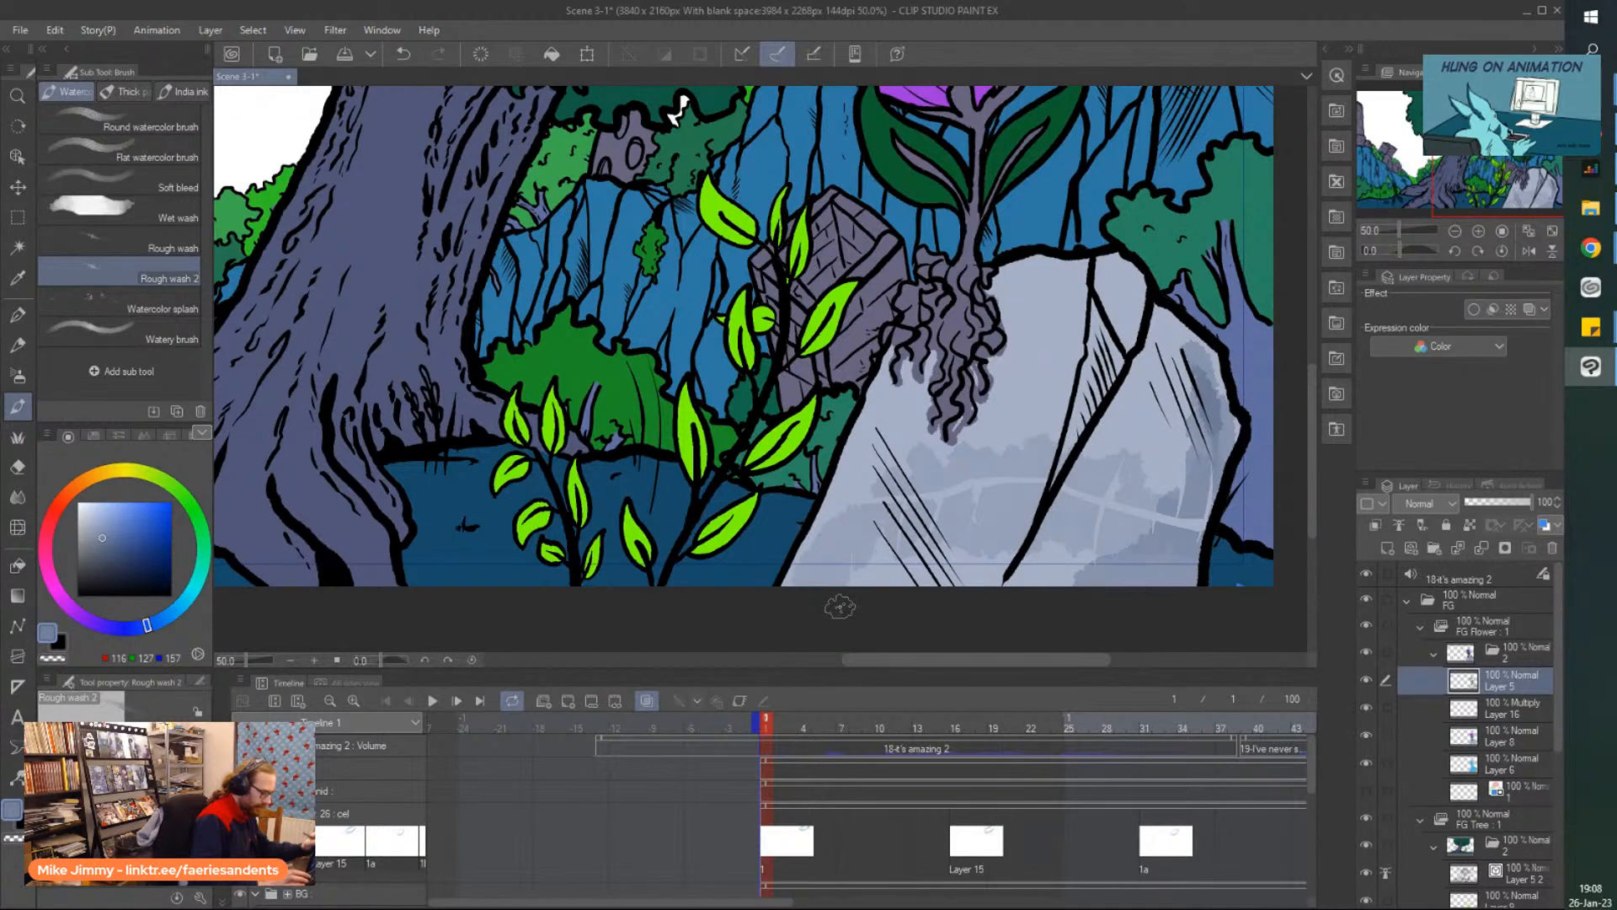
Return to Layer 16 and undo the lower rock shading and the deselection.
{"action": "left_click", "coordinate": [1474, 737]}
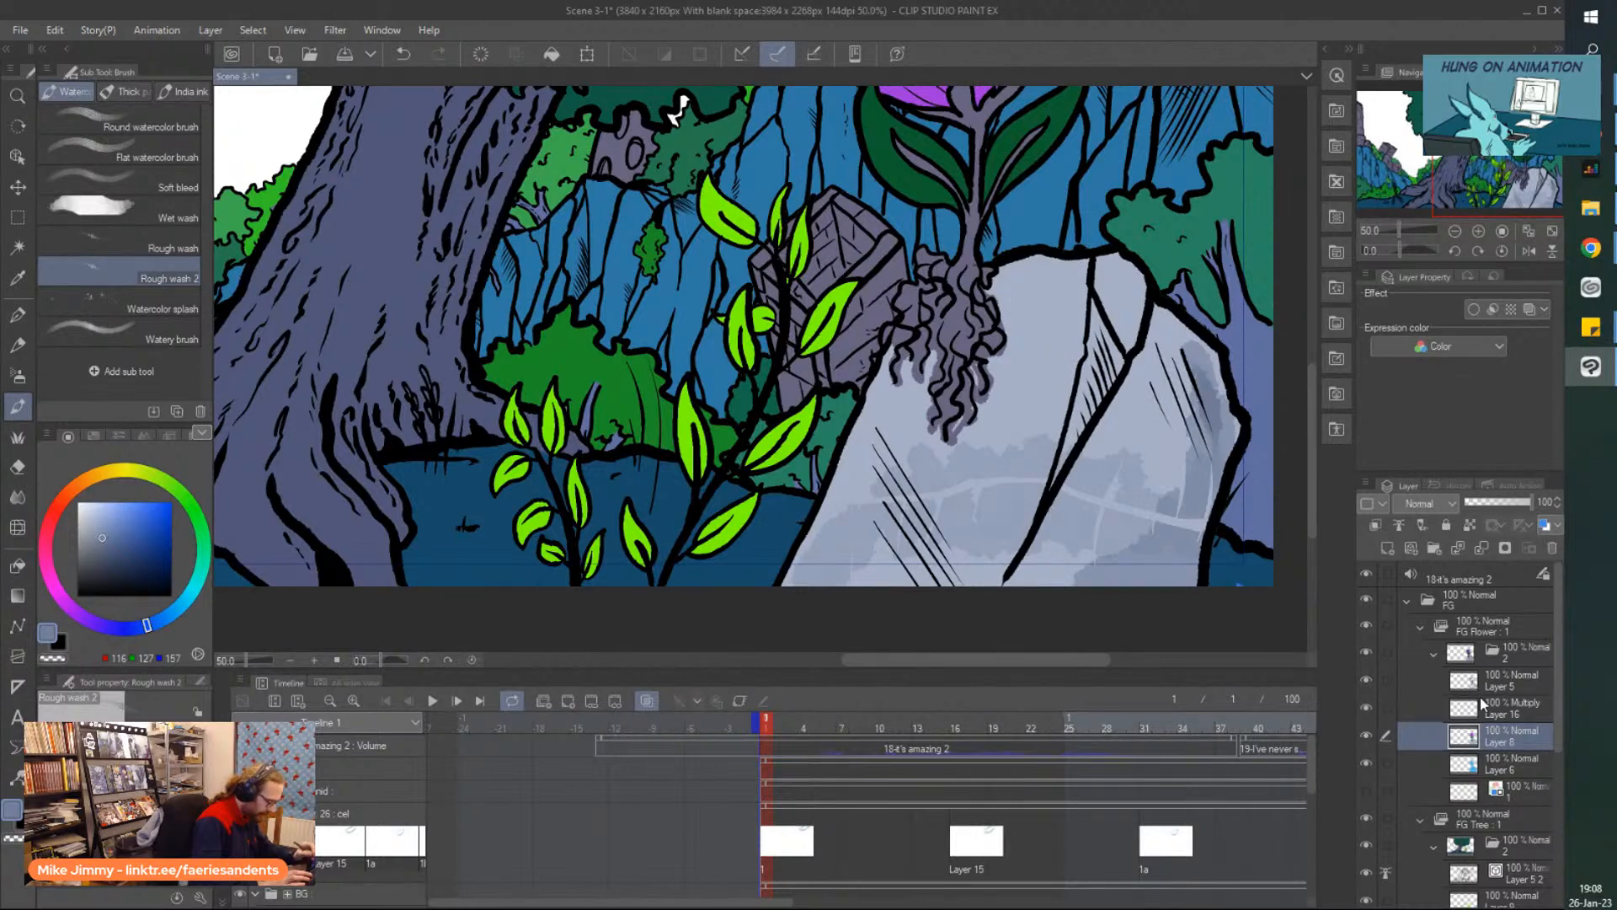
{"action": "left_click_drag", "start_coordinate": [1560, 731], "coordinate": [1555, 805]}
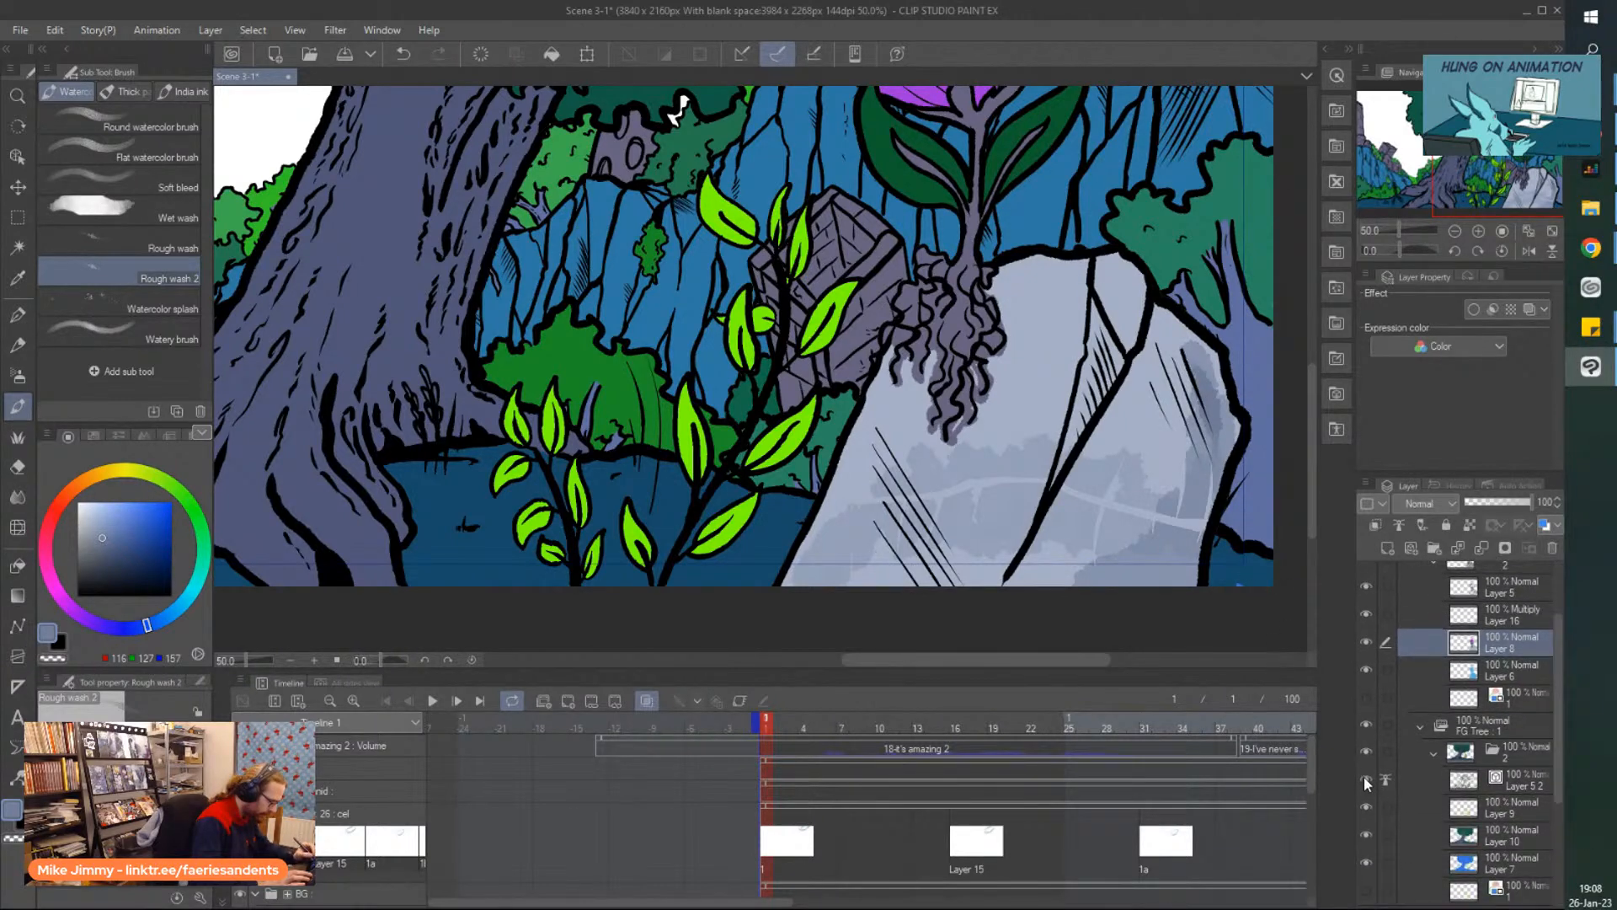
{"action": "left_click", "coordinate": [1468, 784]}
{"action": "right_click", "coordinate": [1388, 781]}
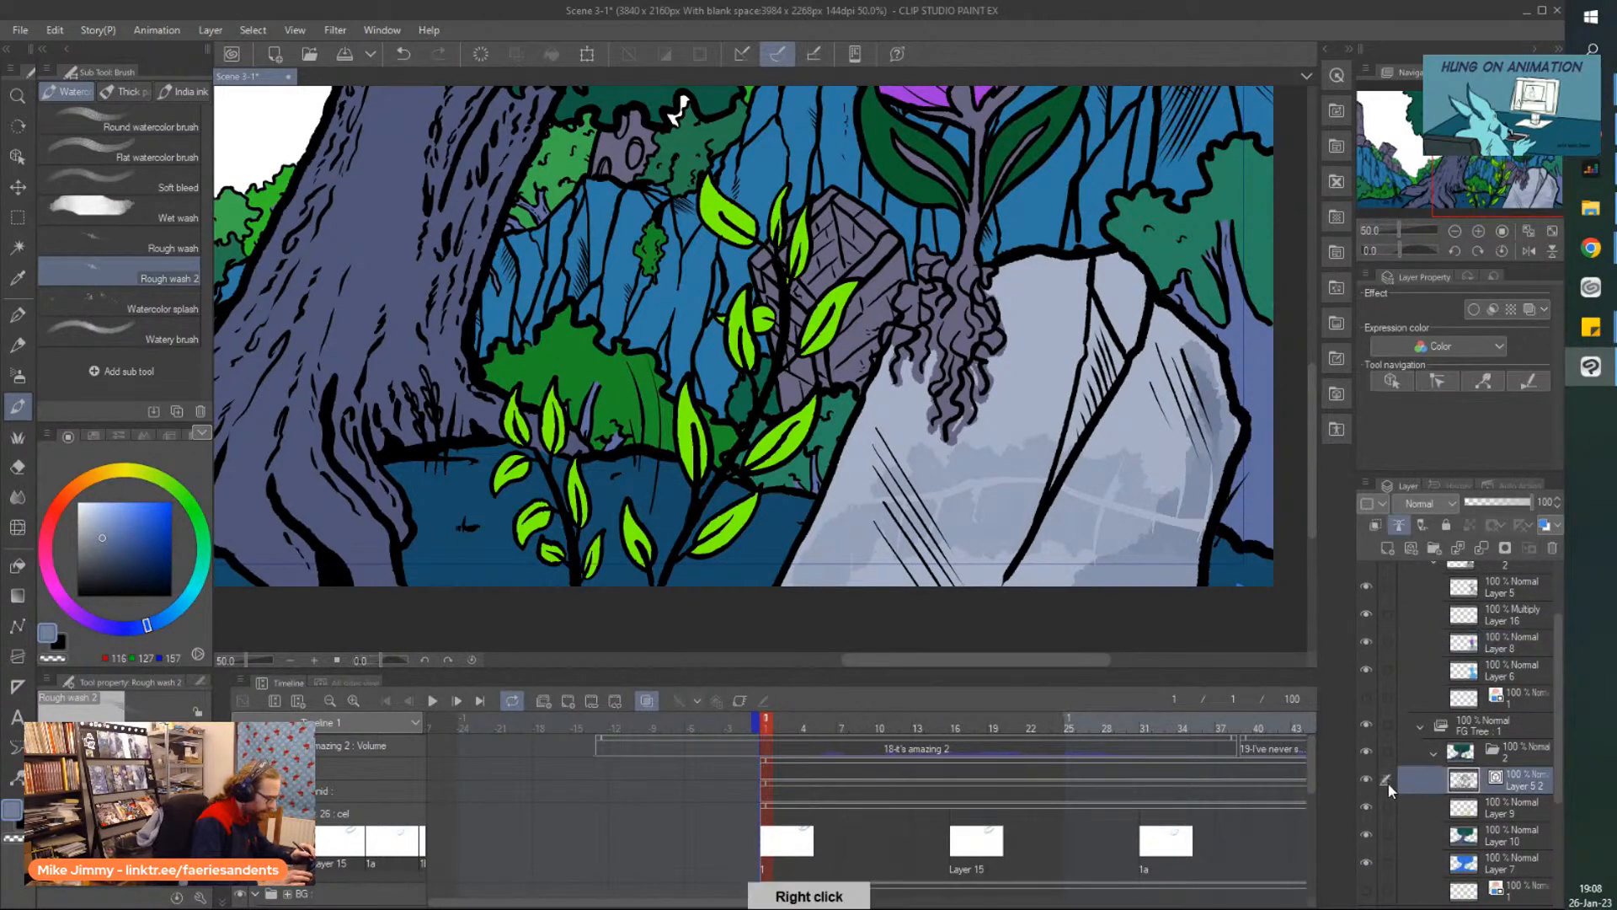
{"action": "left_click", "coordinate": [1494, 618]}
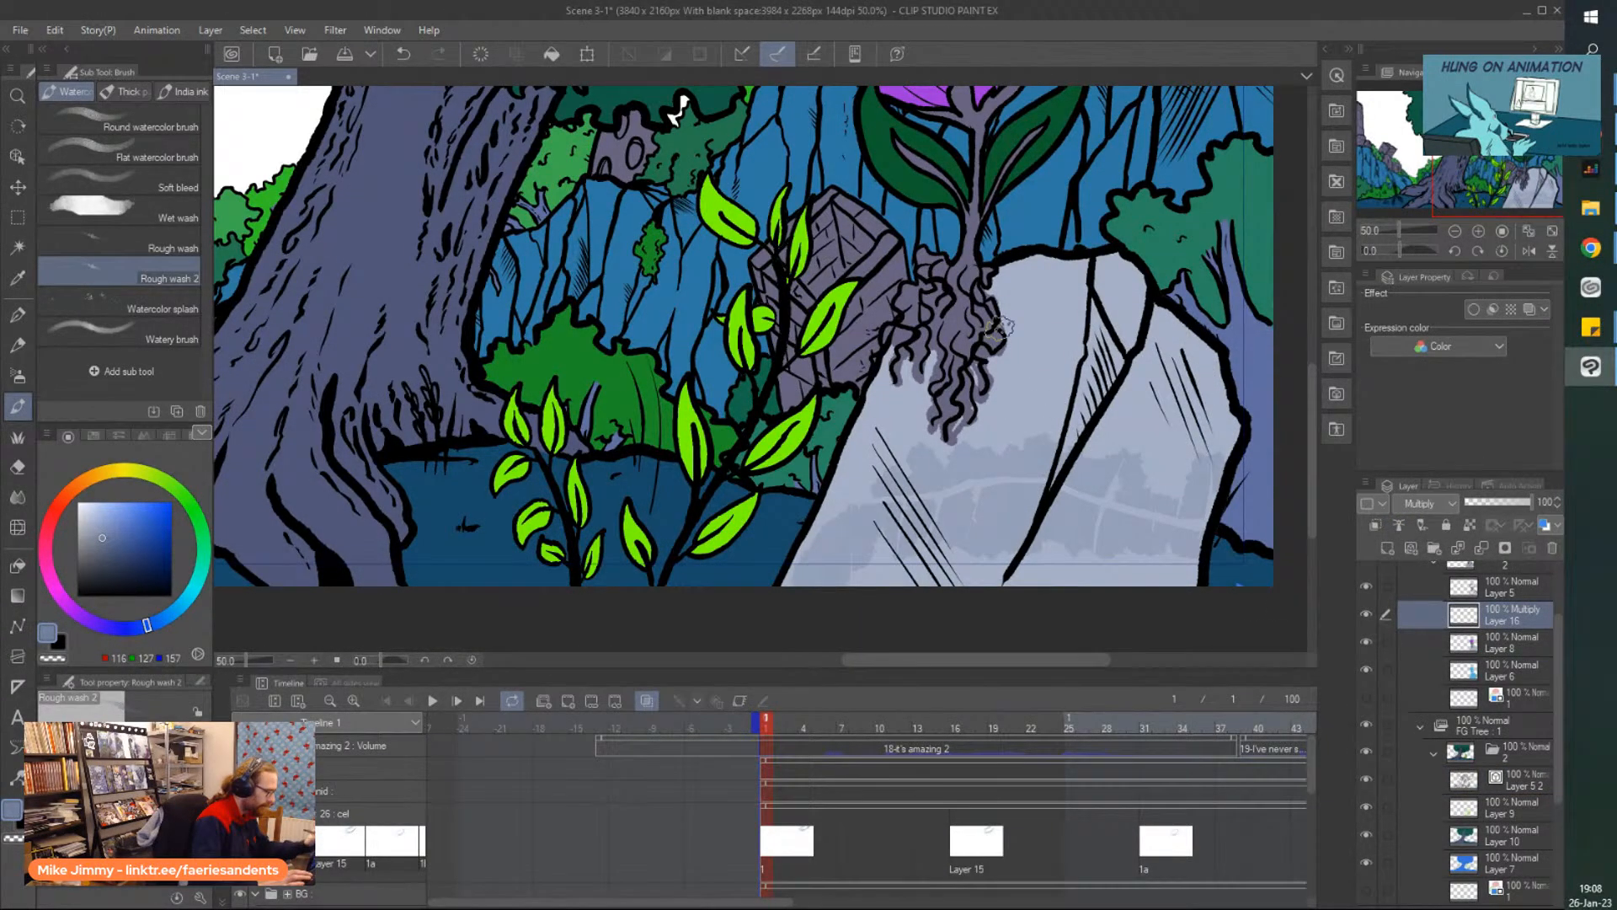
{"action": "key", "text": "ctrl+z"}
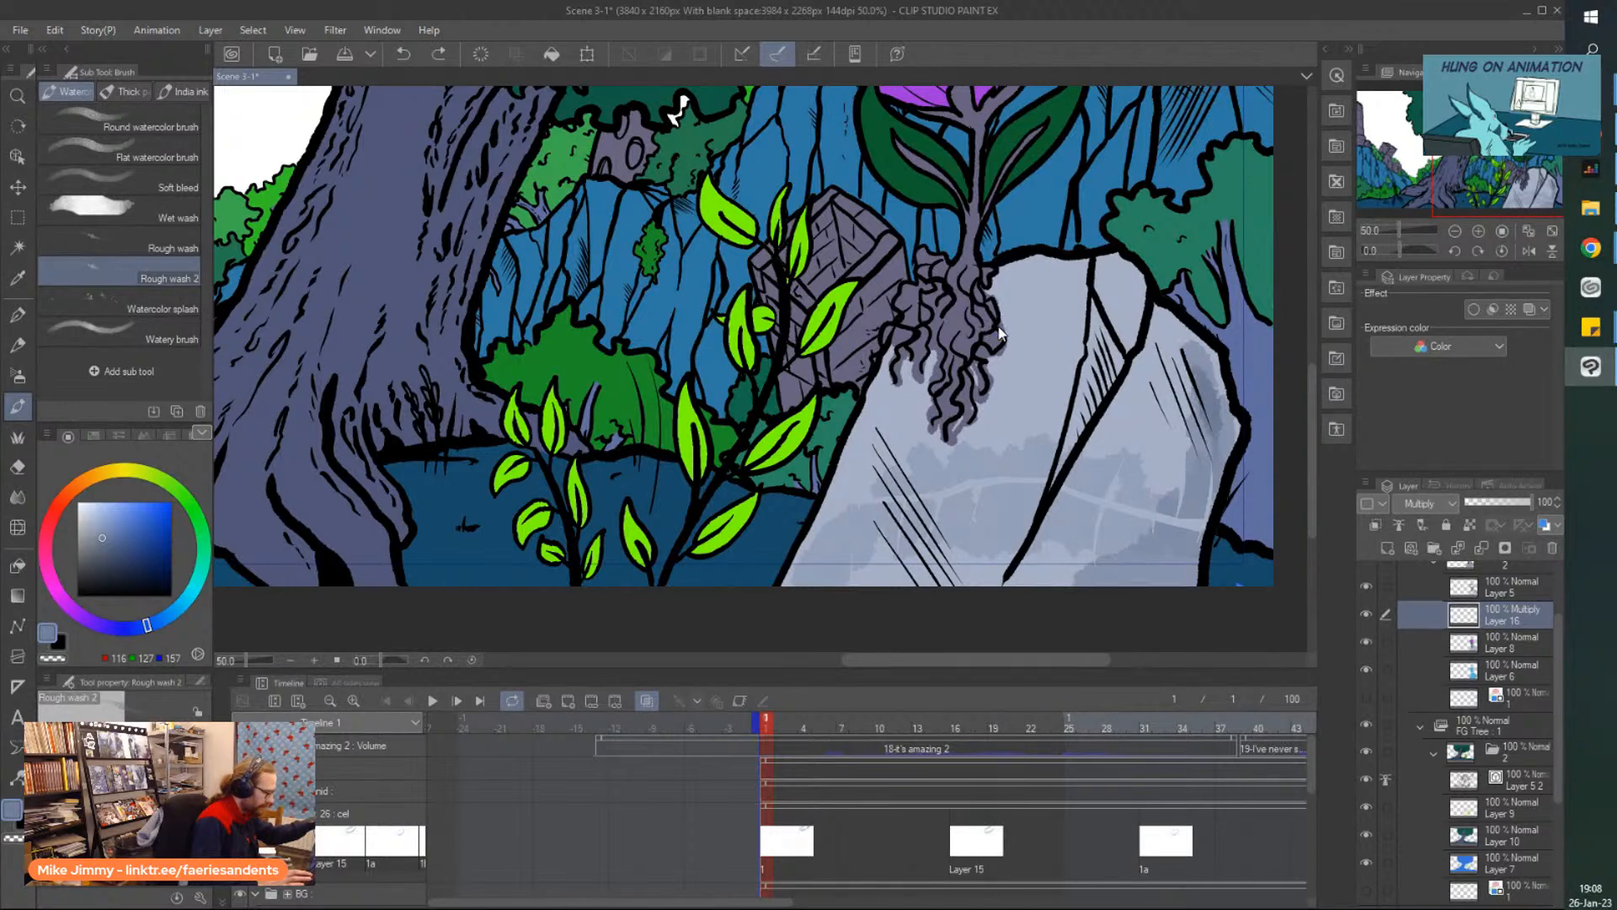
{"action": "key", "text": "ctrl+z"}
{"action": "key", "text": "ctrl+z"}
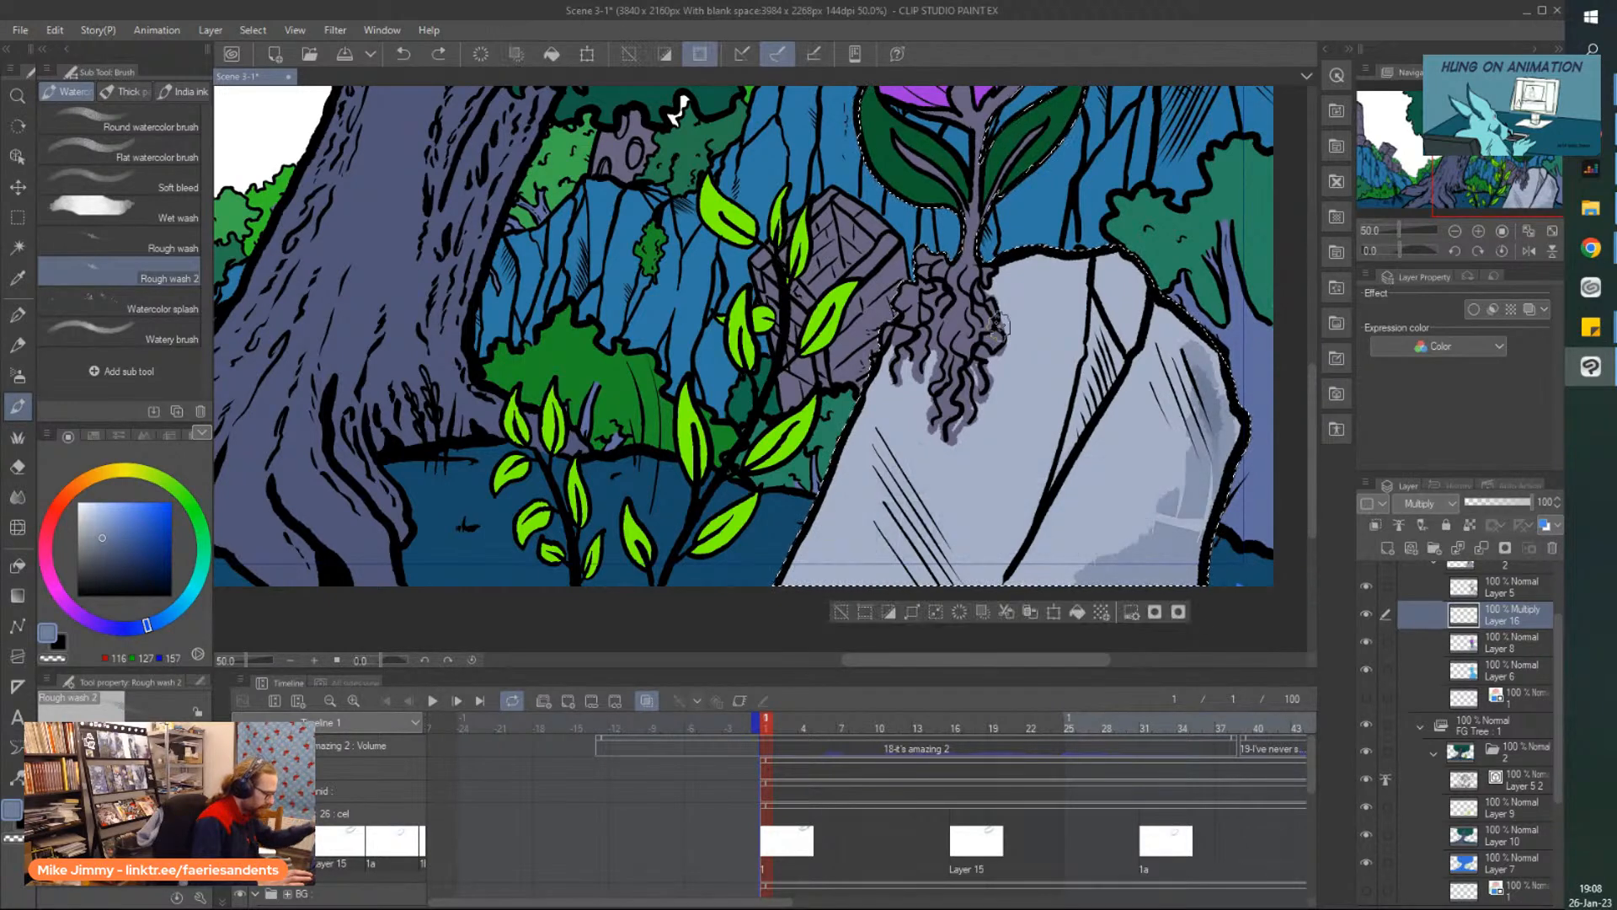
Turn off the reference layer setting on Layer 5 2 and undo the shading strokes on the rock's right side on Layer 16.
{"action": "left_click", "coordinate": [1385, 778]}
{"action": "left_click", "coordinate": [1385, 778]}
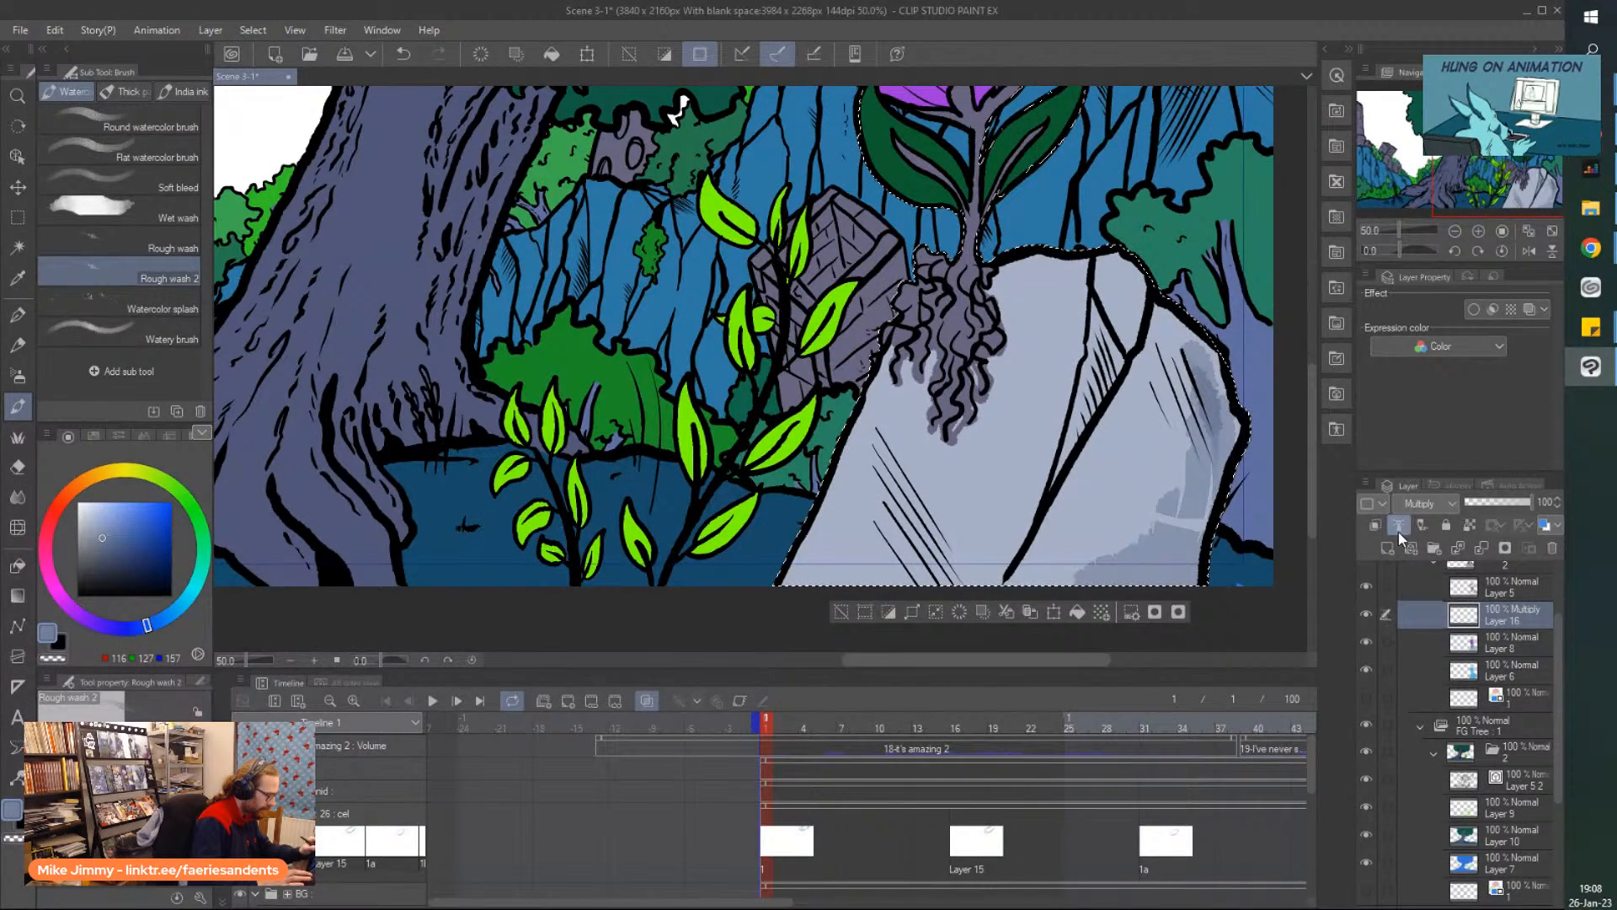
{"action": "mouse_move", "coordinate": [1184, 472]}
{"action": "left_mouse_down"}
{"action": "mouse_move", "coordinate": [1196, 539]}
{"action": "mouse_move", "coordinate": [1155, 571]}
{"action": "mouse_move", "coordinate": [1144, 506]}
{"action": "left_mouse_up"}
{"action": "key", "text": "ctrl+z"}
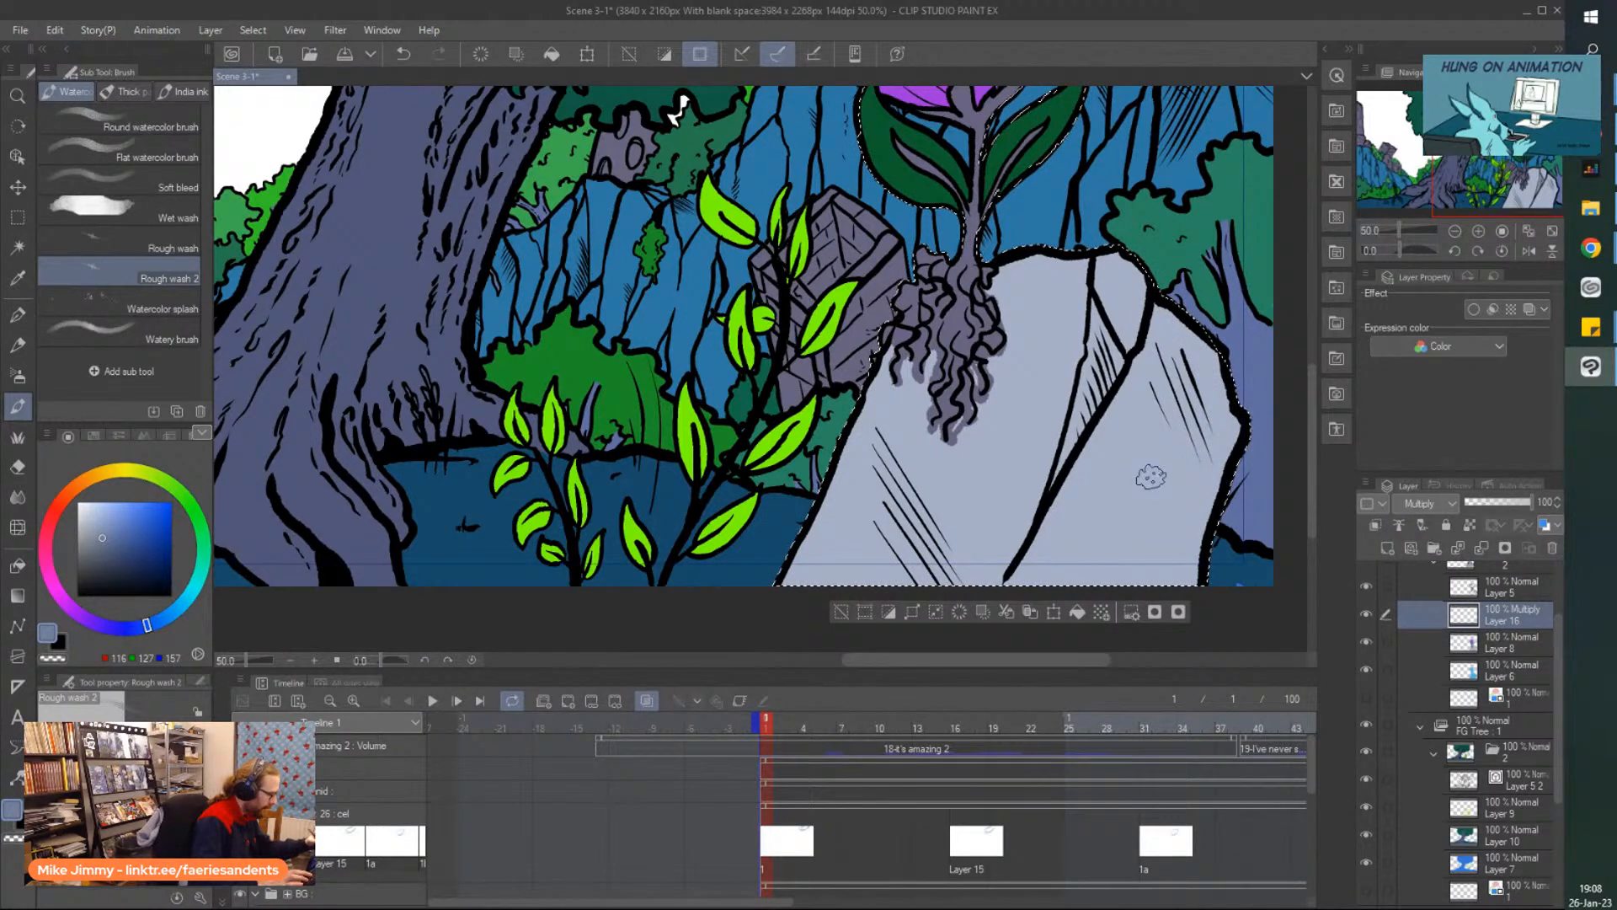
Paint Rough wash 2 shadows on Layer 16 along the rock's right edge, central crack and large left face.
{"action": "left_click_drag", "start_coordinate": [1214, 432], "coordinate": [1199, 470]}
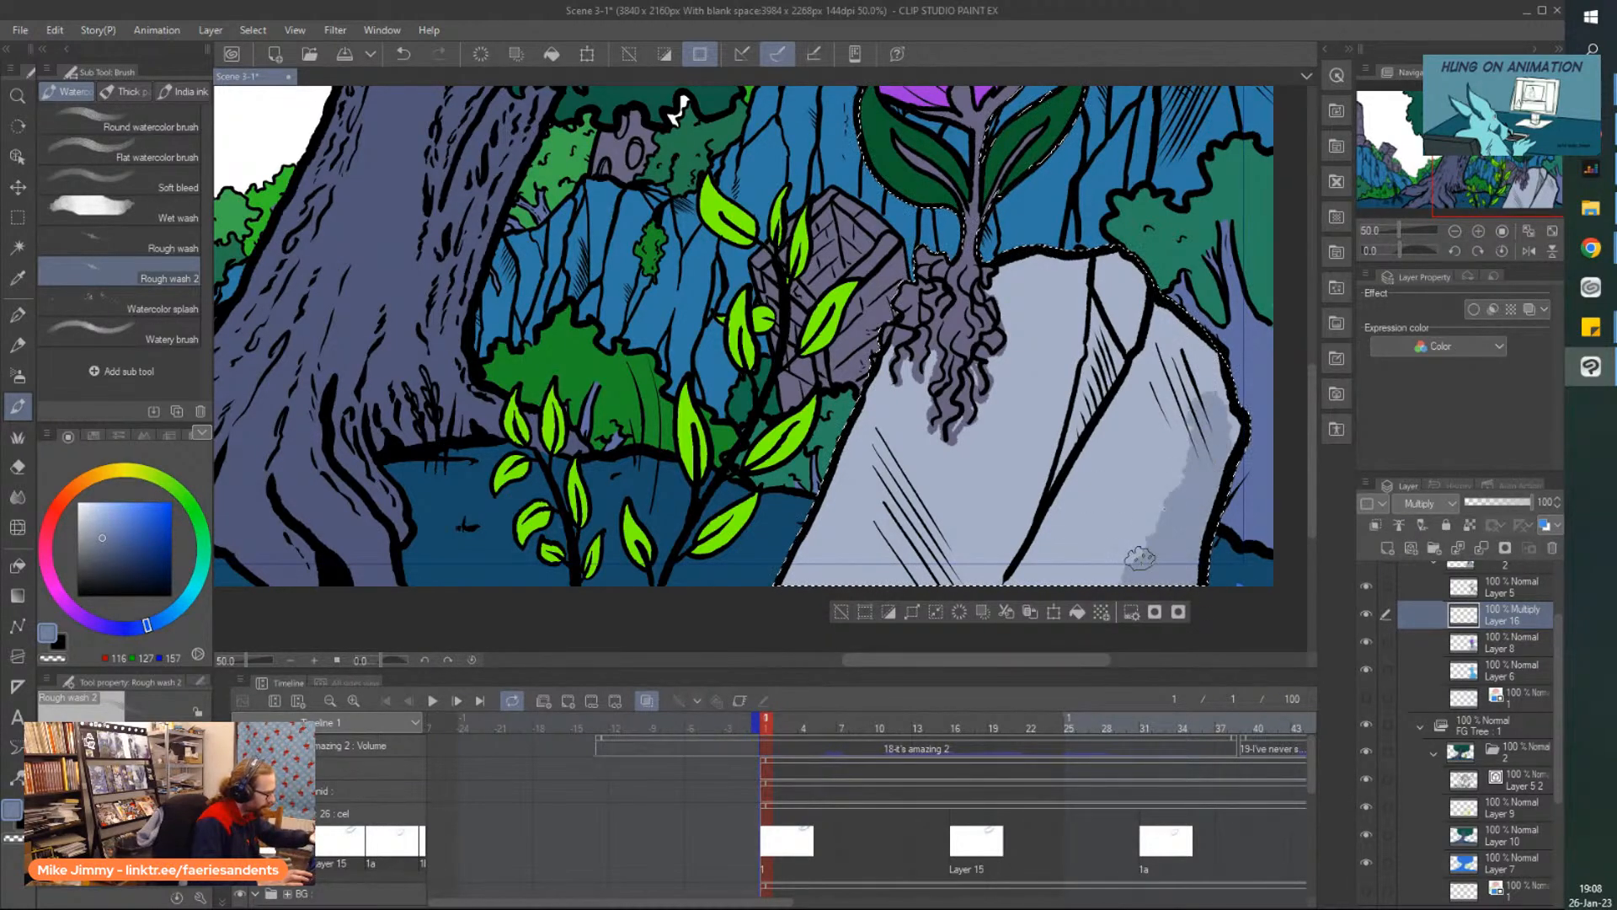
{"action": "left_click_drag", "start_coordinate": [1008, 593], "coordinate": [1125, 381]}
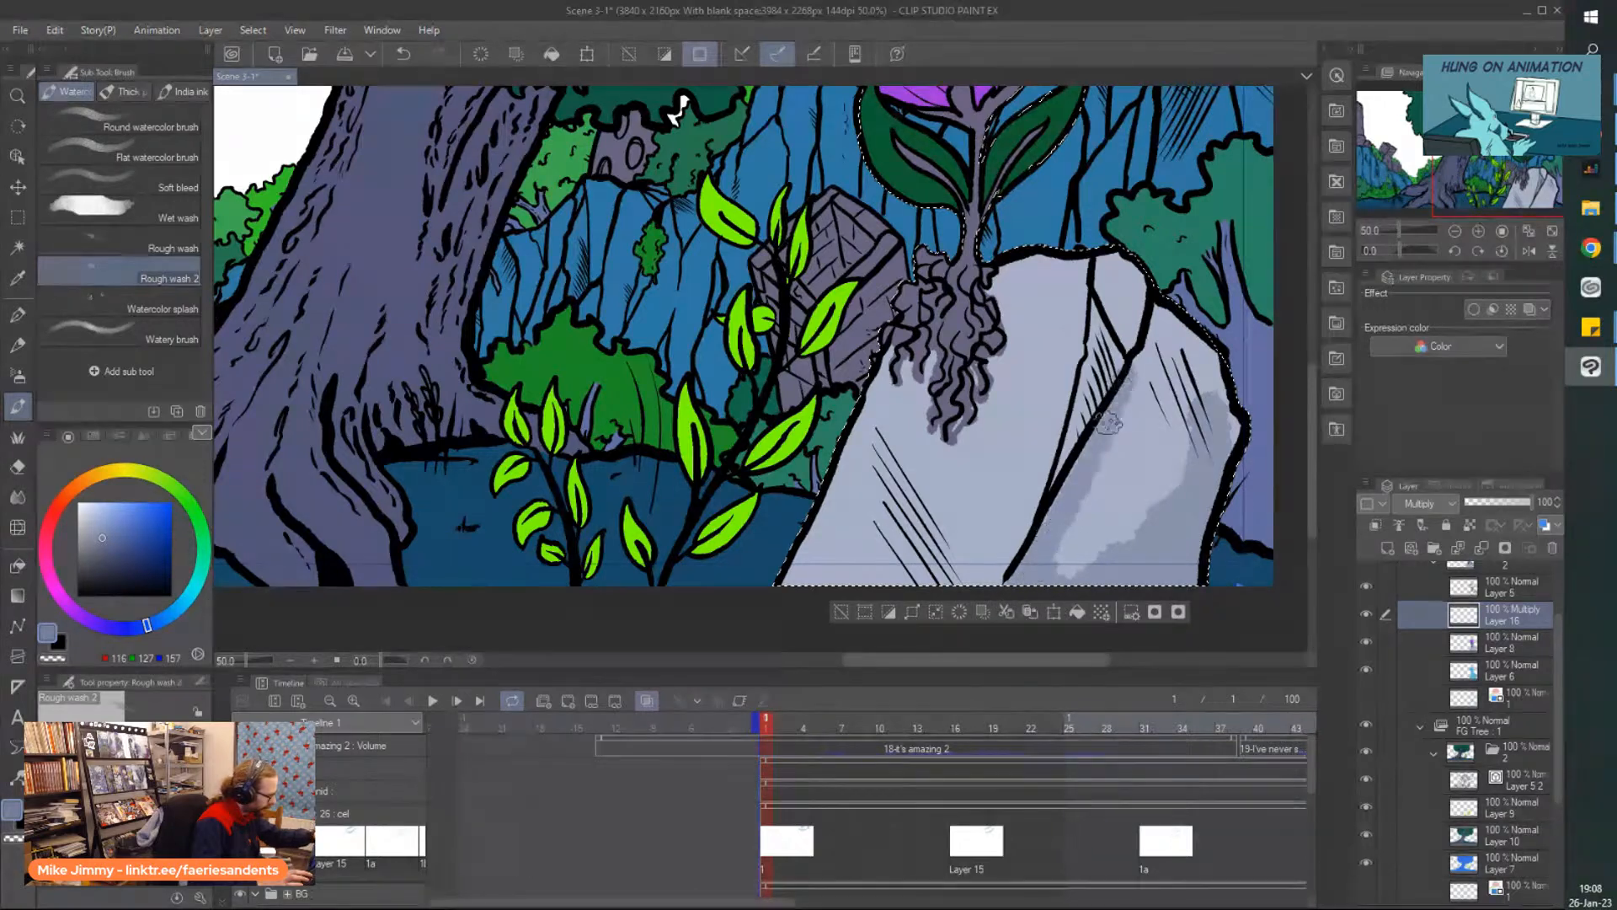
{"action": "mouse_move", "coordinate": [1105, 285]}
{"action": "left_mouse_down"}
{"action": "mouse_move", "coordinate": [1066, 472]}
{"action": "mouse_move", "coordinate": [1032, 518]}
{"action": "mouse_move", "coordinate": [1054, 336]}
{"action": "mouse_move", "coordinate": [864, 520]}
{"action": "mouse_move", "coordinate": [914, 447]}
{"action": "mouse_move", "coordinate": [943, 522]}
{"action": "mouse_move", "coordinate": [969, 434]}
{"action": "mouse_move", "coordinate": [1011, 522]}
{"action": "mouse_move", "coordinate": [1041, 472]}
{"action": "left_mouse_up"}
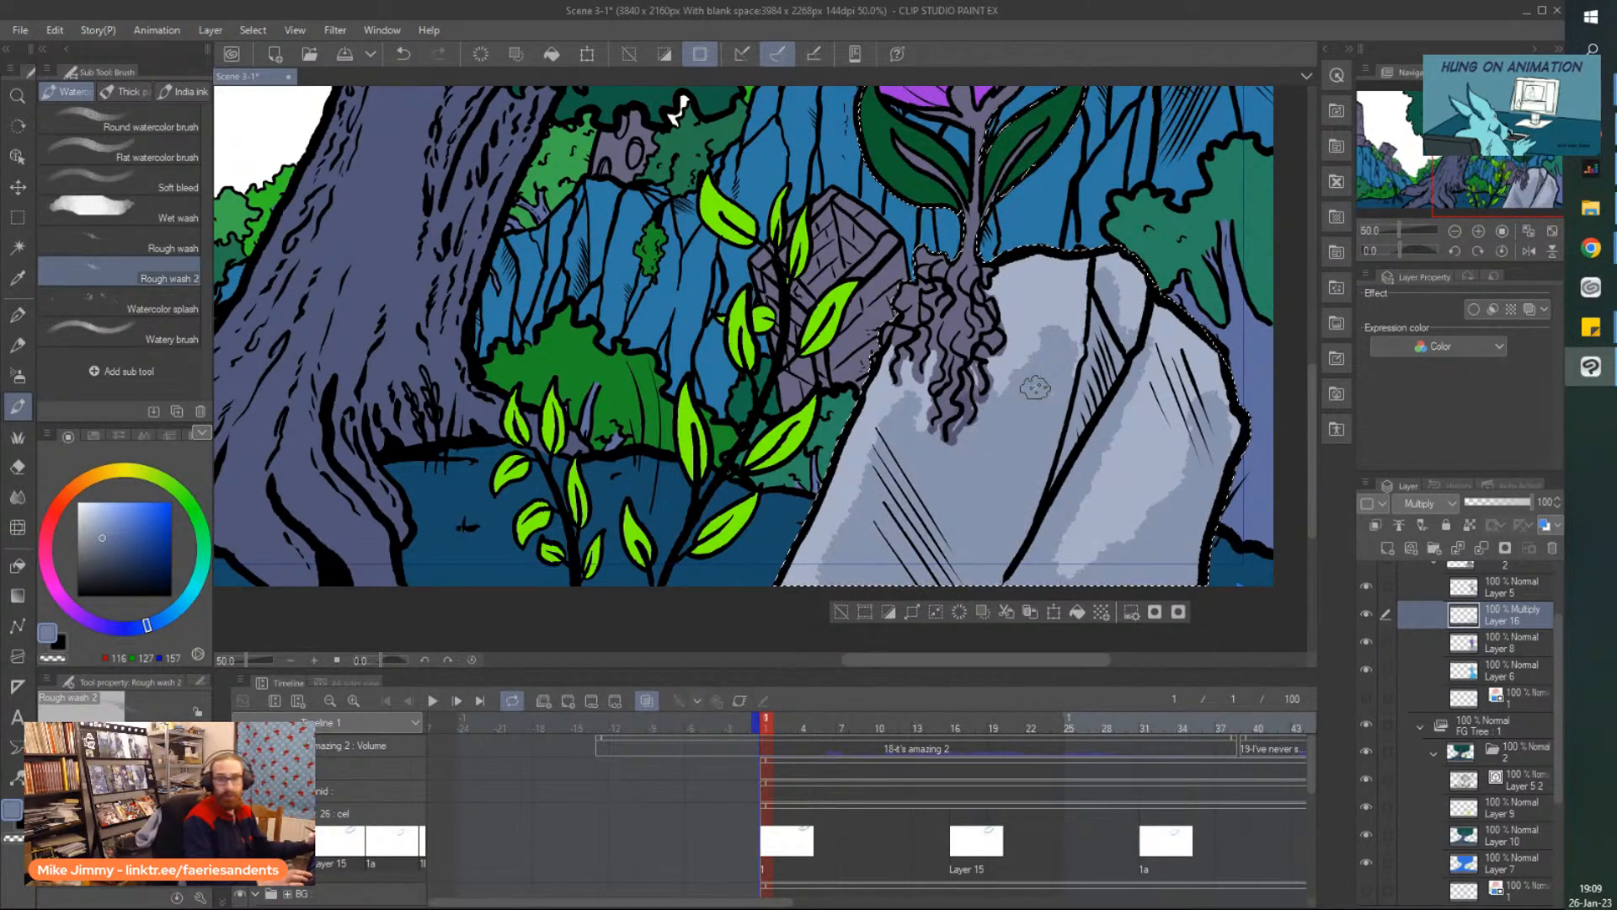
{"action": "left_click_drag", "start_coordinate": [1035, 387], "coordinate": [1017, 370]}
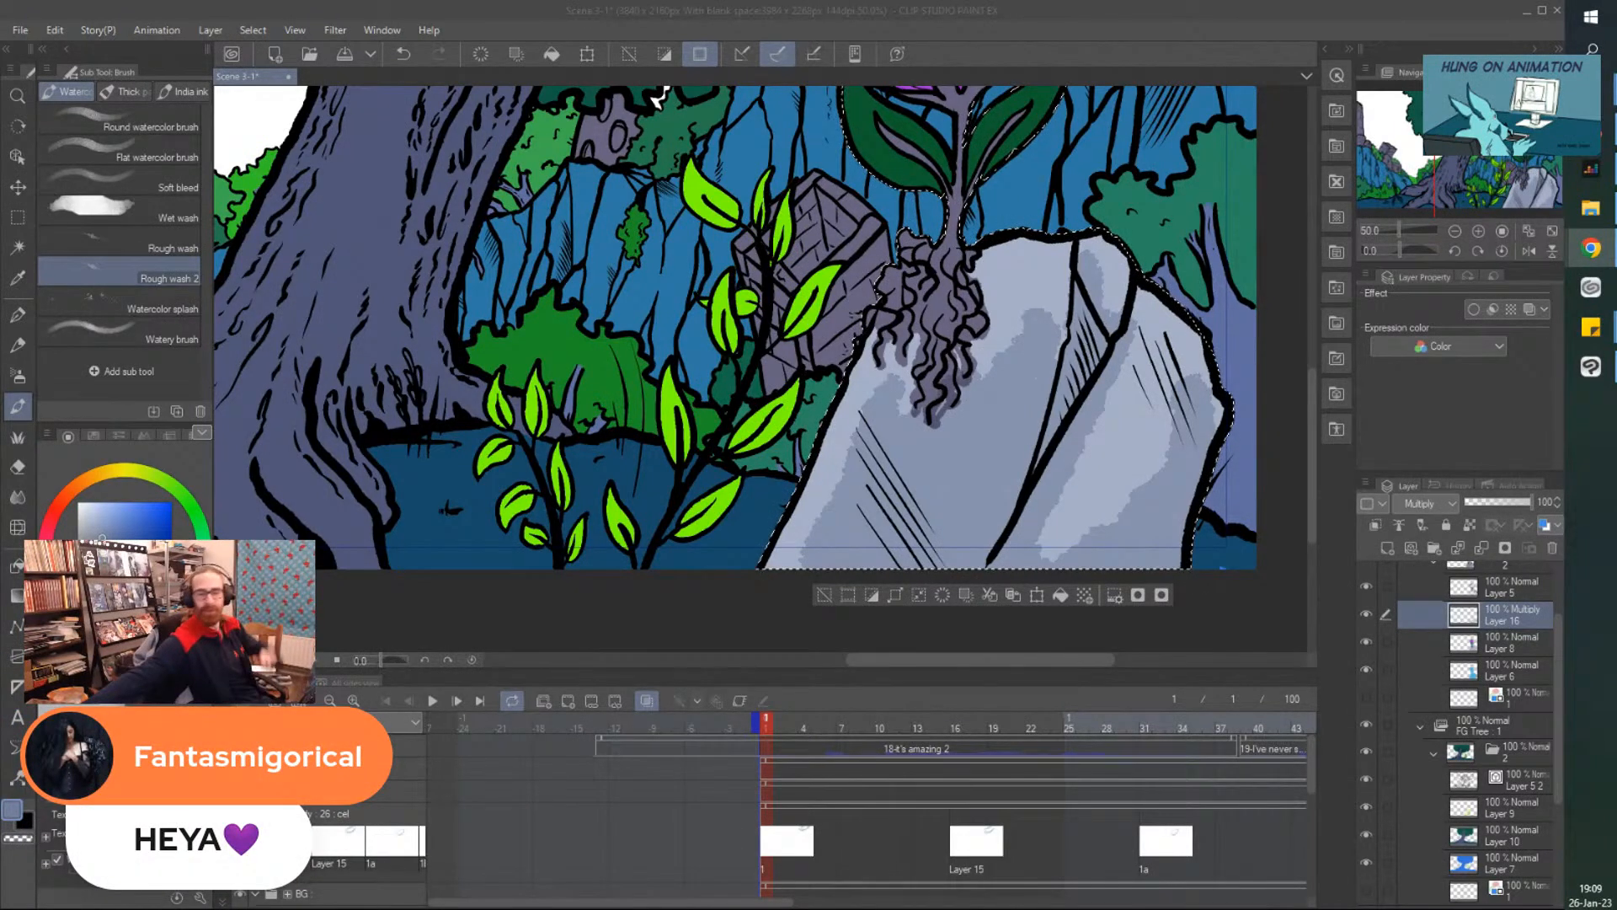
Brush a second, darker layer of shadow over the lower parts of the rock's faces on Layer 16.
{"action": "left_click", "coordinate": [1087, 634]}
{"action": "scroll", "coordinate": [1121, 573], "scroll_direction": "down", "scroll_amount": 1}
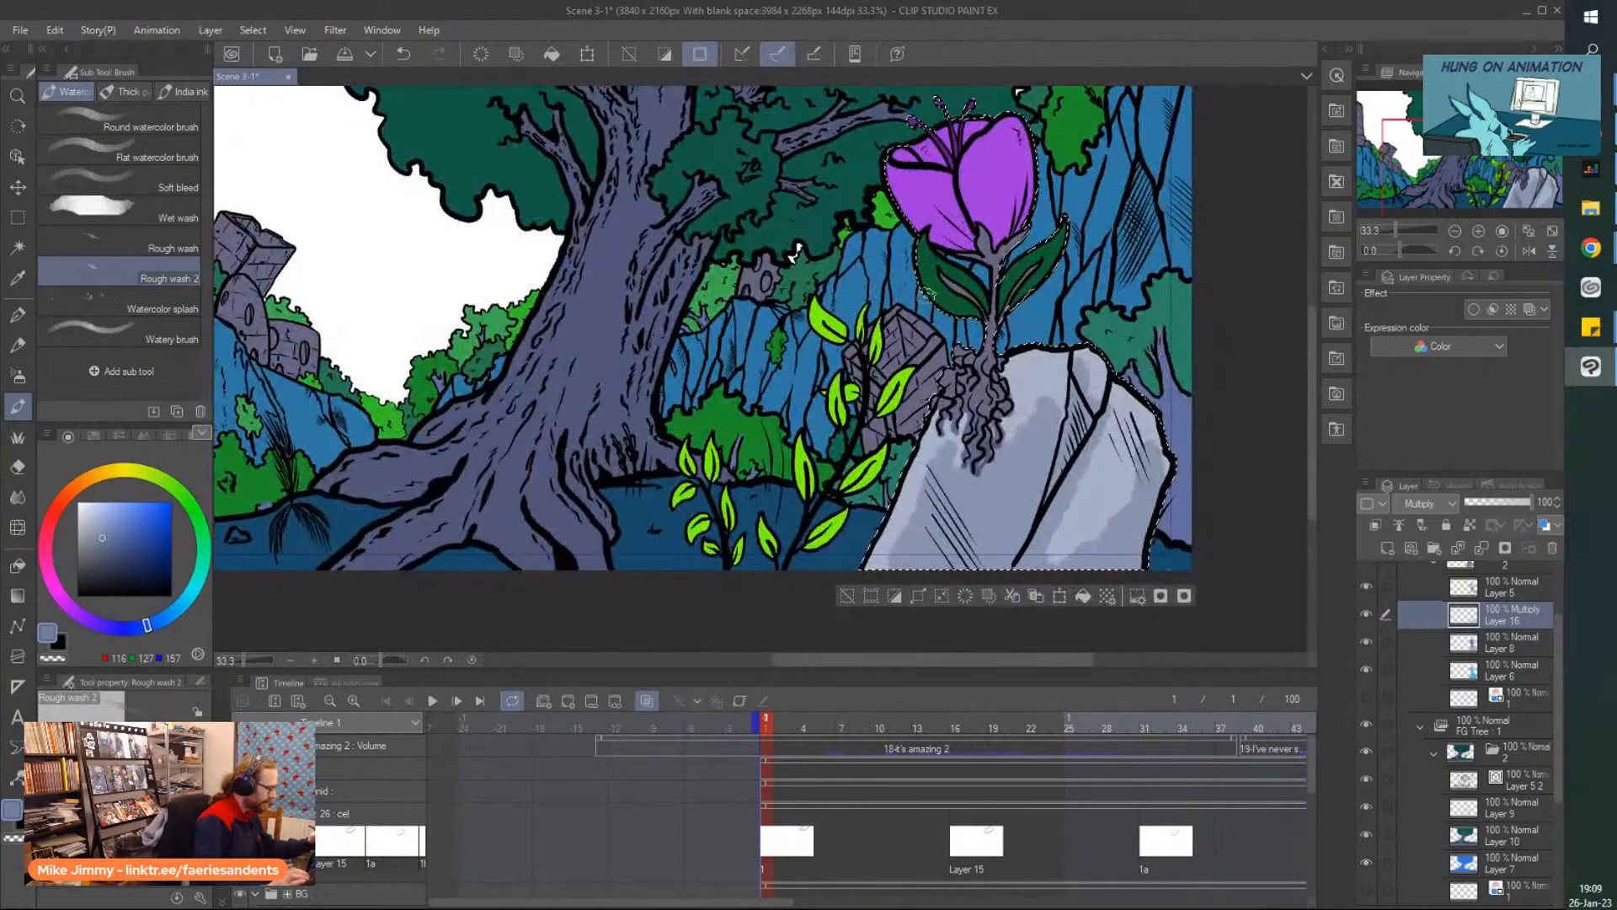
{"action": "left_click_drag", "start_coordinate": [1140, 565], "coordinate": [1124, 547]}
{"action": "scroll", "coordinate": [1125, 548], "scroll_direction": "up", "scroll_amount": 1}
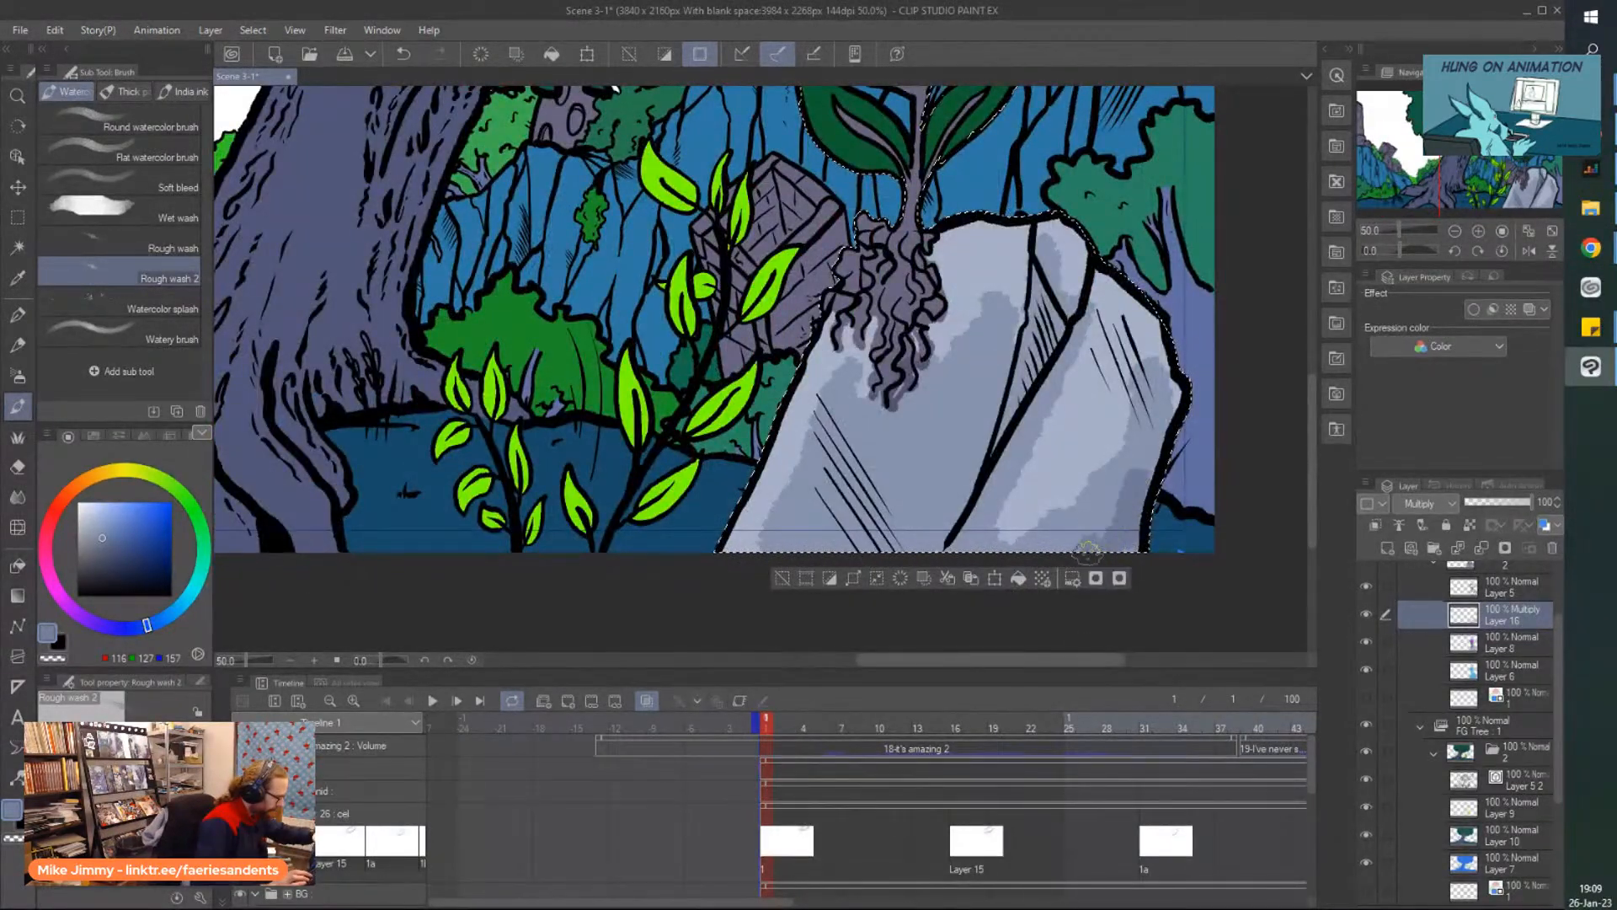
{"action": "mouse_move", "coordinate": [929, 516]}
{"action": "left_mouse_down"}
{"action": "mouse_move", "coordinate": [971, 399]}
{"action": "mouse_move", "coordinate": [931, 530]}
{"action": "mouse_move", "coordinate": [938, 488]}
{"action": "mouse_move", "coordinate": [828, 552]}
{"action": "left_mouse_up"}
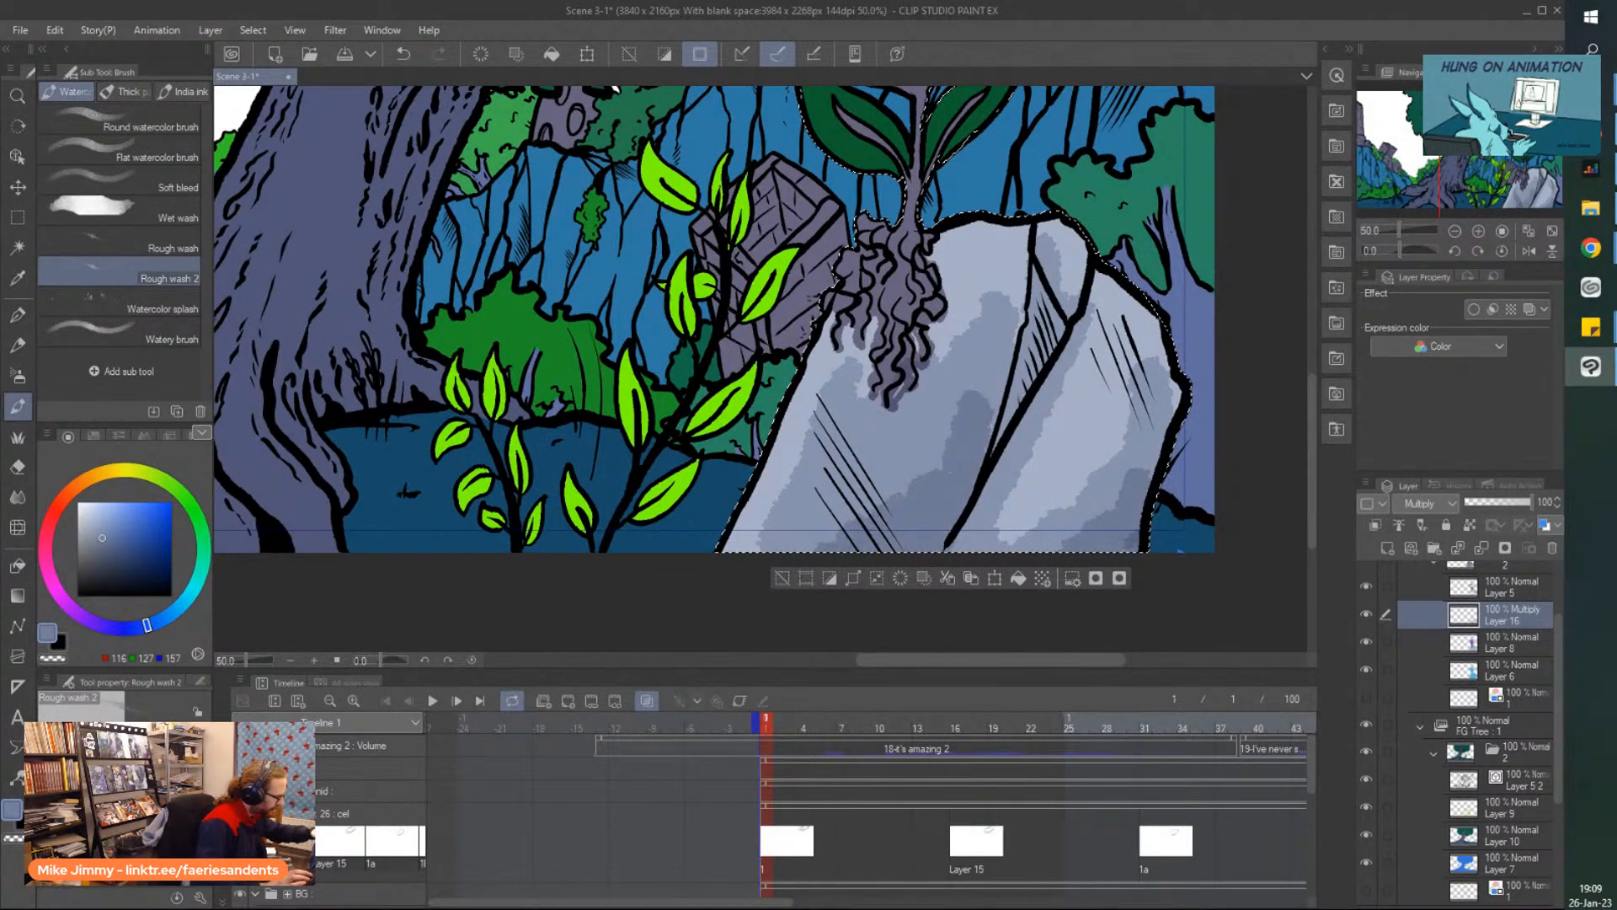
Deepen the blue-grey Rough wash 2 shadows on Layer 16 around the rock's central crack and the hatching on its large left face.
{"action": "mouse_move", "coordinate": [999, 484]}
{"action": "left_mouse_down"}
{"action": "mouse_move", "coordinate": [960, 556]}
{"action": "mouse_move", "coordinate": [958, 519]}
{"action": "mouse_move", "coordinate": [954, 539]}
{"action": "left_mouse_up"}
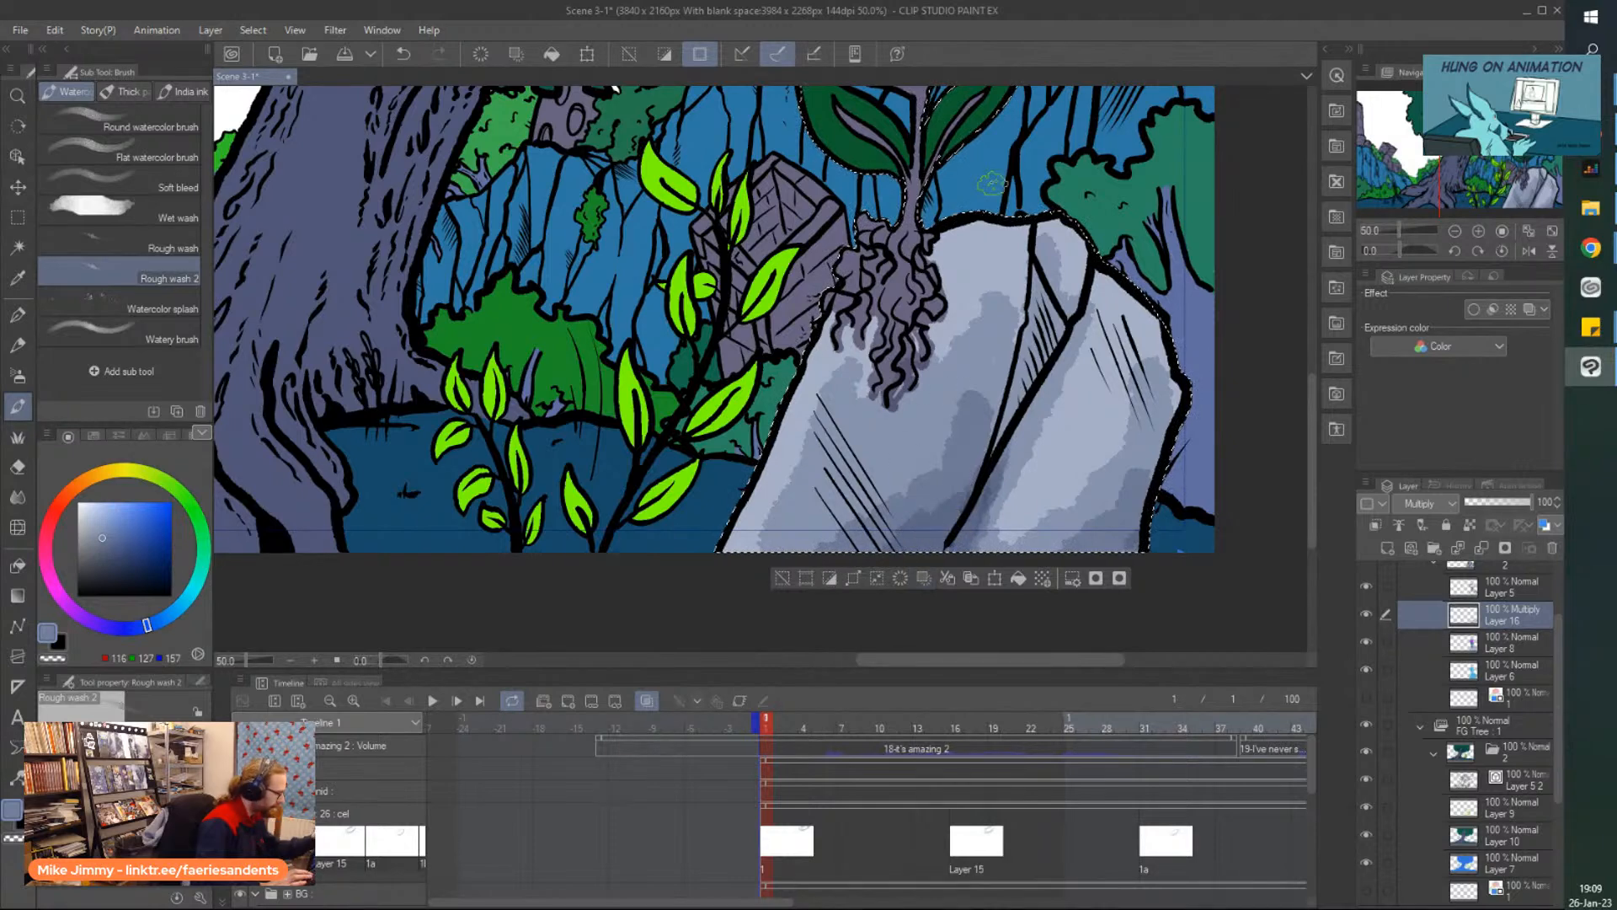
{"action": "scroll", "coordinate": [1094, 448], "scroll_direction": "down", "scroll_amount": 1}
{"action": "scroll", "coordinate": [973, 451], "scroll_direction": "up", "scroll_amount": 1}
{"action": "mouse_move", "coordinate": [940, 427]}
{"action": "left_mouse_down"}
{"action": "mouse_move", "coordinate": [907, 480]}
{"action": "mouse_move", "coordinate": [889, 456]}
{"action": "left_mouse_up"}
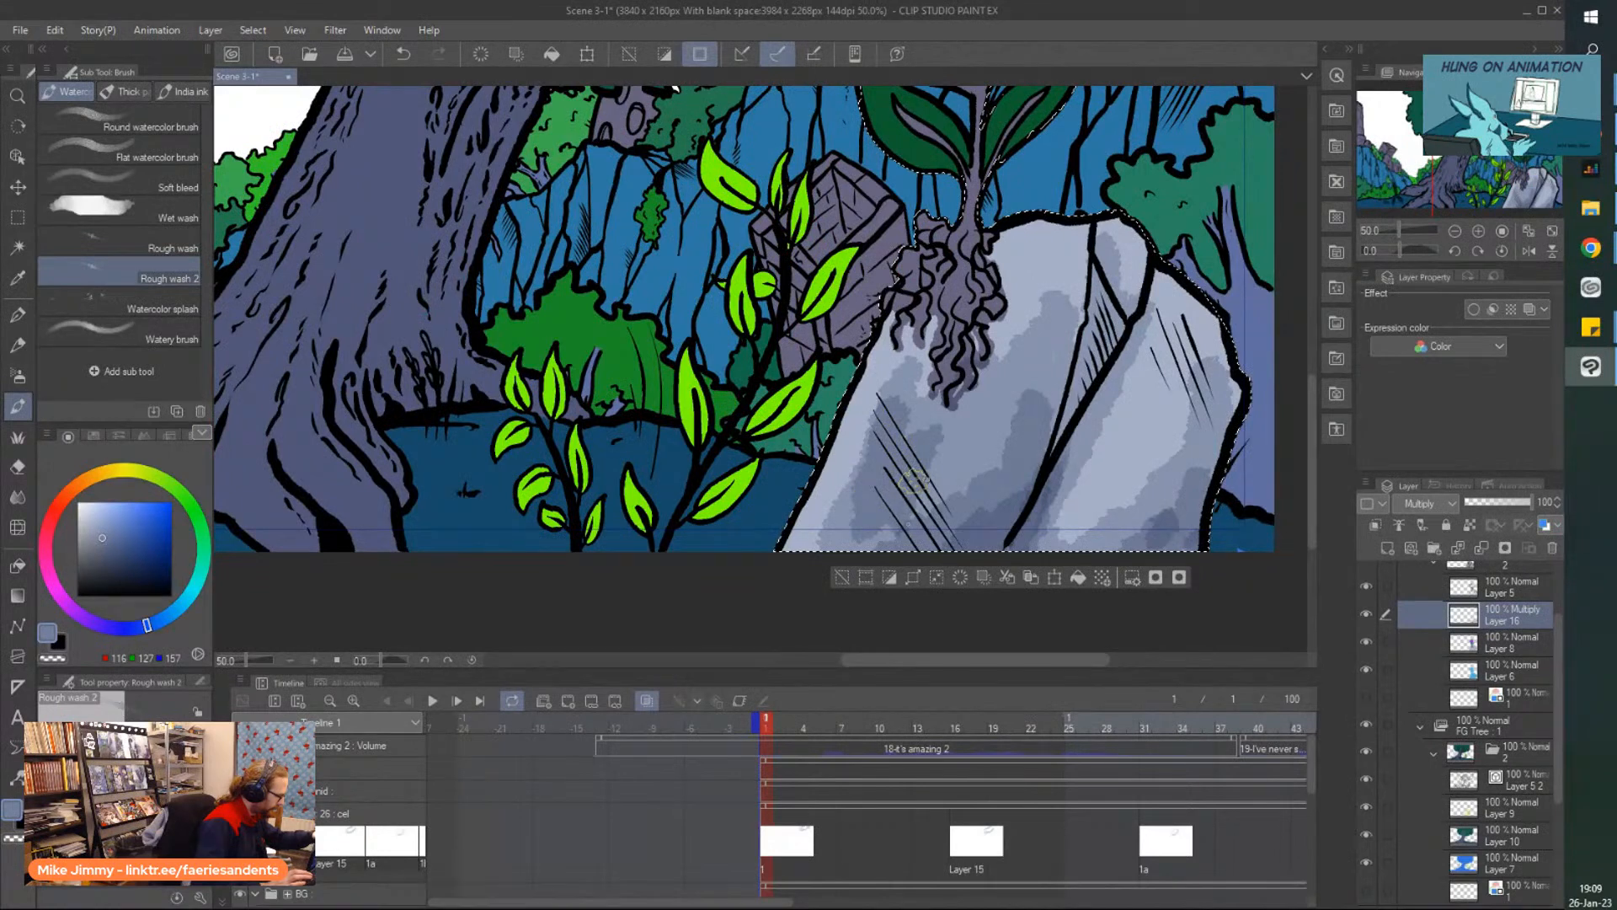
{"action": "left_click_drag", "start_coordinate": [929, 546], "coordinate": [876, 411]}
{"action": "scroll", "coordinate": [887, 476], "scroll_direction": "down", "scroll_amount": 1}
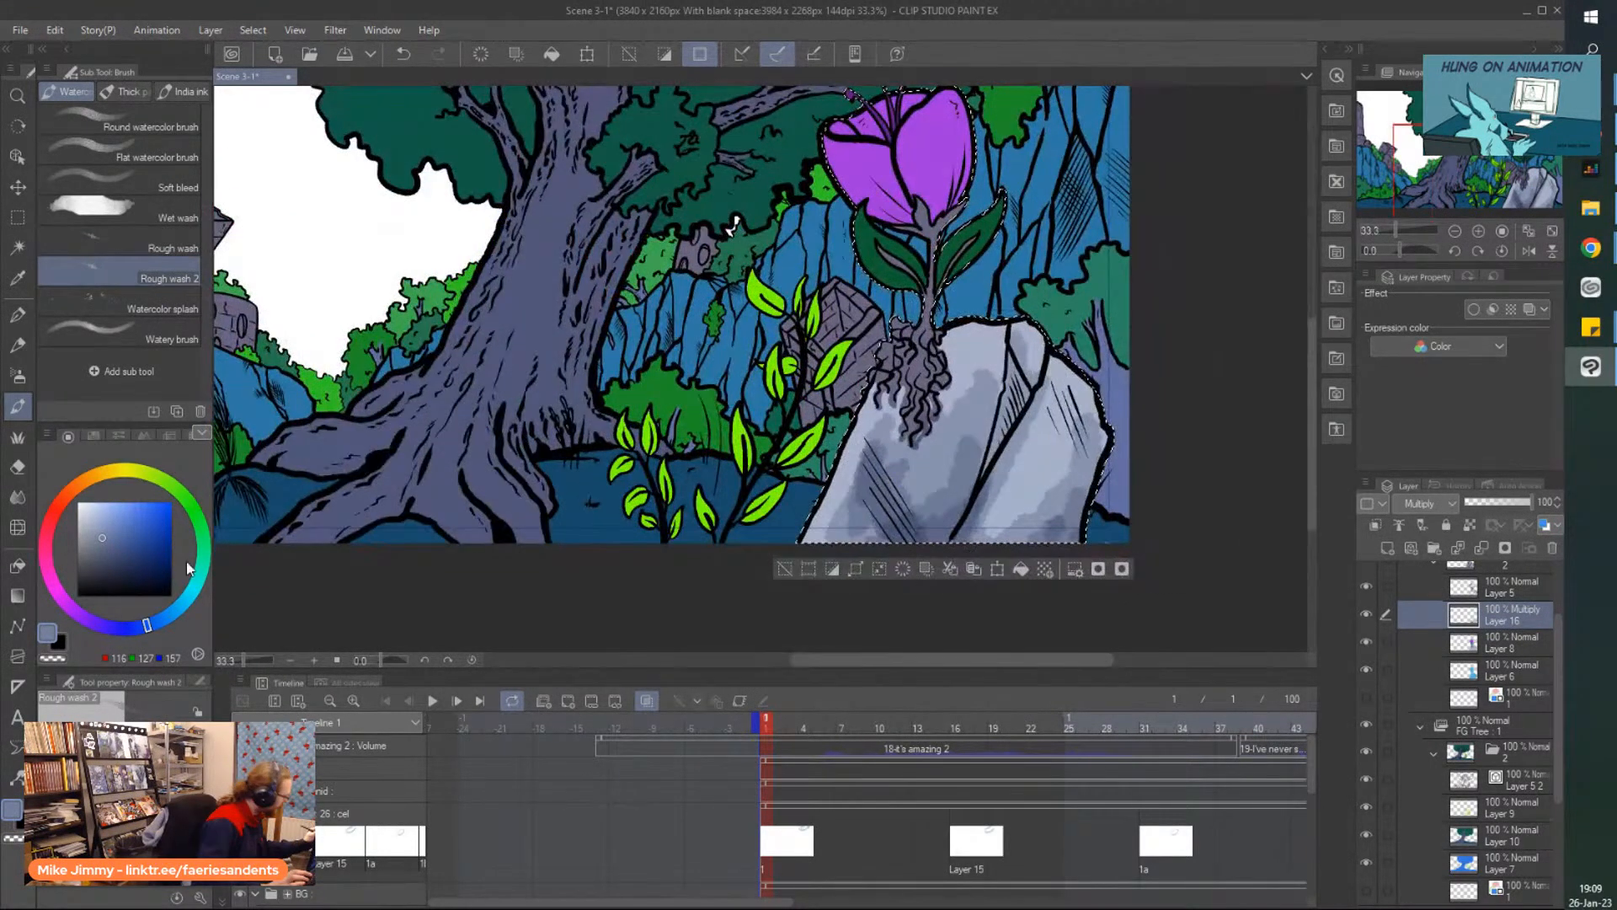
Set the brush to a soft lavender (165, 128, 212) and glaze it over the rock's left face, central crack and right face.
{"action": "left_click", "coordinate": [116, 515]}
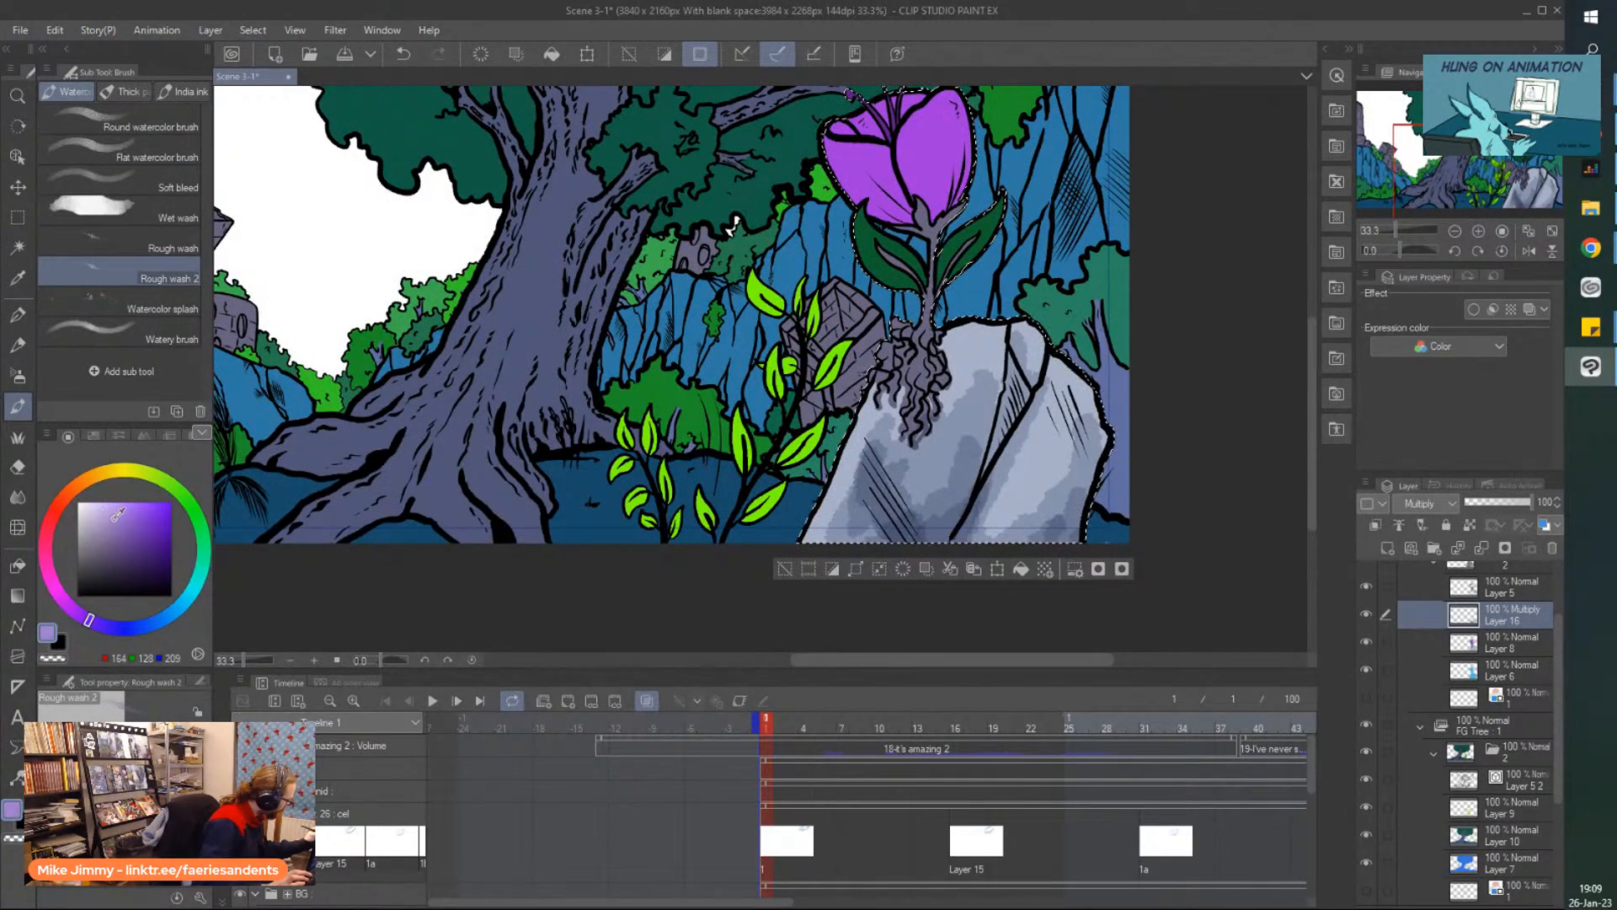
{"action": "scroll", "coordinate": [933, 482], "scroll_direction": "up", "scroll_amount": 1}
{"action": "mouse_move", "coordinate": [1032, 257]}
{"action": "left_mouse_down"}
{"action": "mouse_move", "coordinate": [1027, 384]}
{"action": "mouse_move", "coordinate": [1017, 290]}
{"action": "mouse_move", "coordinate": [948, 539]}
{"action": "mouse_move", "coordinate": [897, 481]}
{"action": "mouse_move", "coordinate": [813, 538]}
{"action": "left_mouse_up"}
{"action": "mouse_move", "coordinate": [906, 244]}
{"action": "left_mouse_down"}
{"action": "mouse_move", "coordinate": [909, 332]}
{"action": "mouse_move", "coordinate": [841, 448]}
{"action": "mouse_move", "coordinate": [818, 431]}
{"action": "mouse_move", "coordinate": [853, 364]}
{"action": "mouse_move", "coordinate": [791, 503]}
{"action": "mouse_move", "coordinate": [836, 472]}
{"action": "left_mouse_up"}
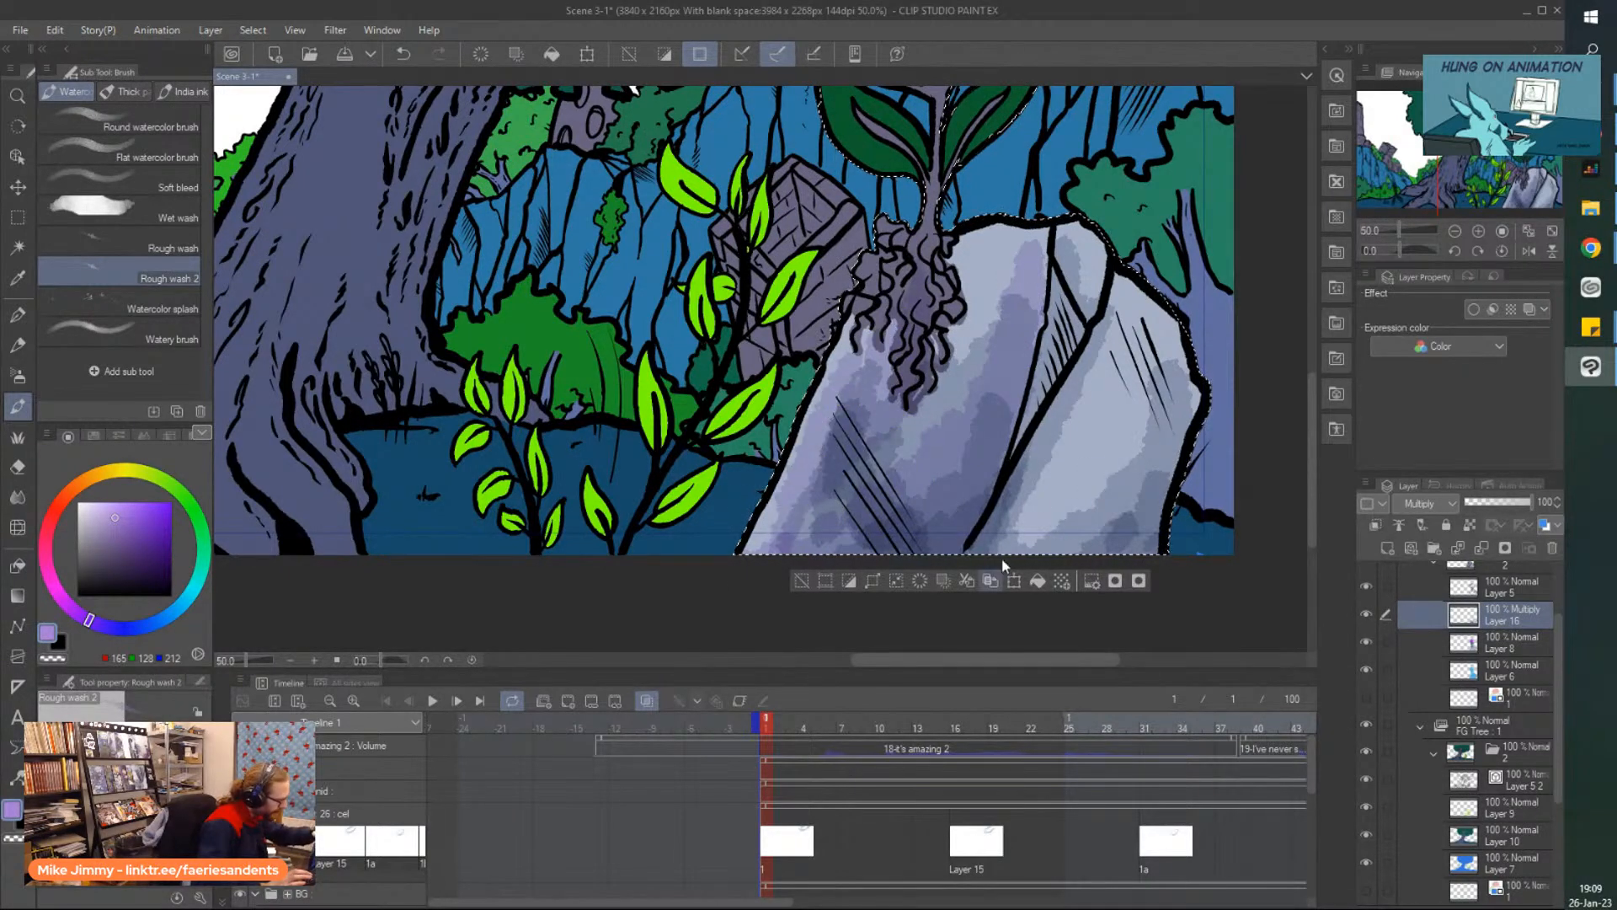
{"action": "mouse_move", "coordinate": [1033, 512]}
{"action": "left_mouse_down"}
{"action": "mouse_move", "coordinate": [1074, 487]}
{"action": "mouse_move", "coordinate": [1086, 545]}
{"action": "left_mouse_up"}
{"action": "mouse_move", "coordinate": [1065, 413]}
{"action": "left_mouse_down"}
{"action": "mouse_move", "coordinate": [1097, 341]}
{"action": "mouse_move", "coordinate": [1060, 295]}
{"action": "mouse_move", "coordinate": [1064, 369]}
{"action": "left_mouse_up"}
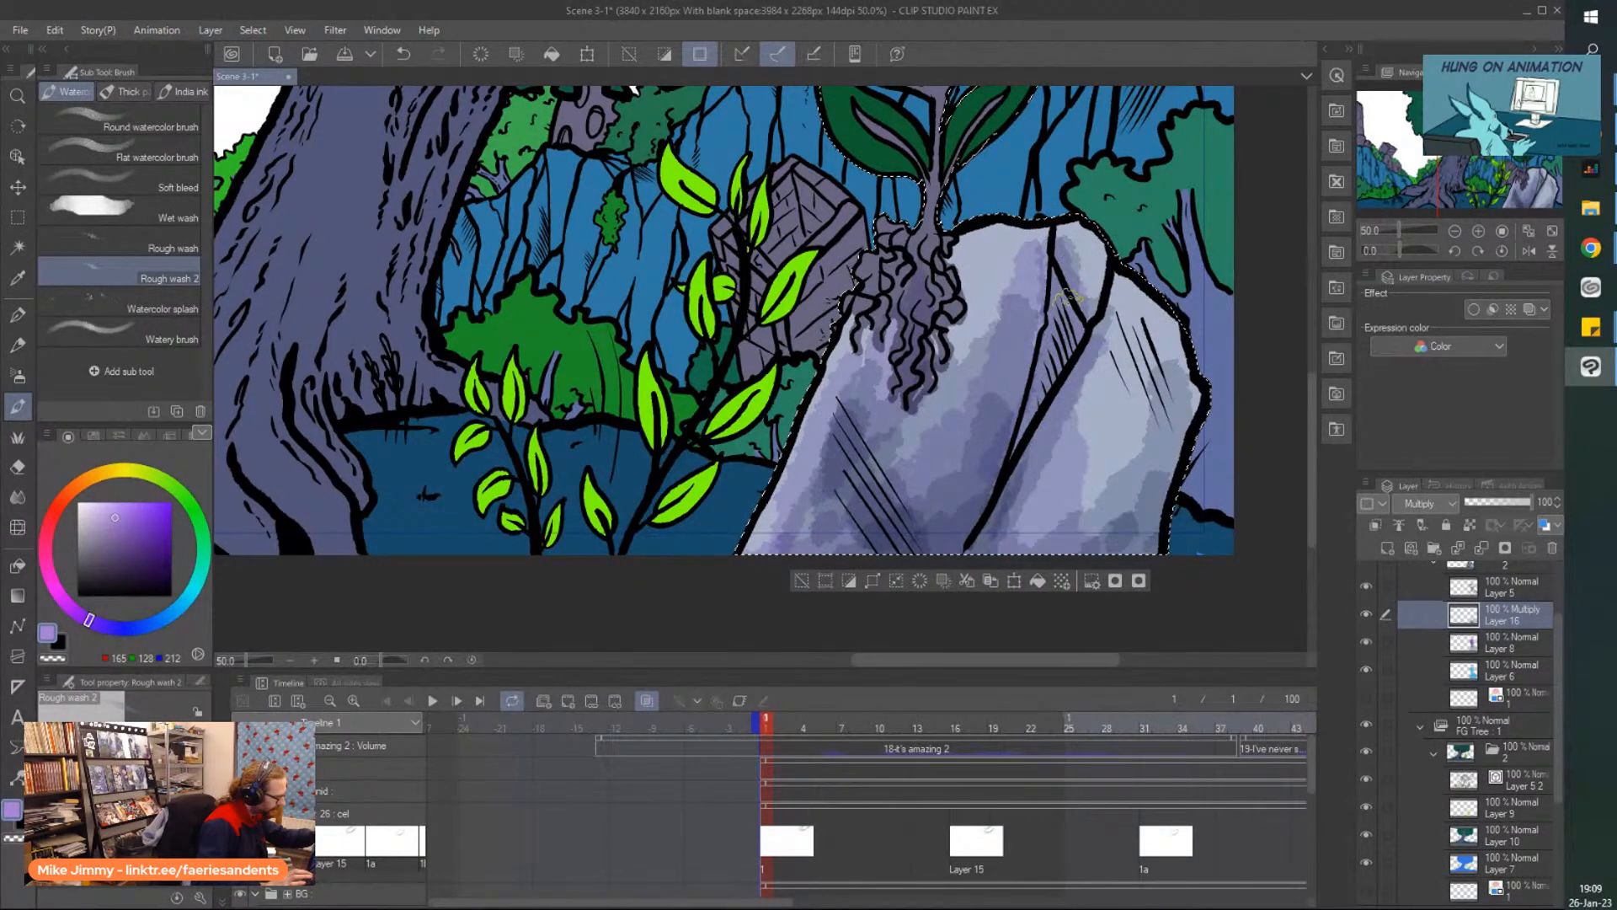
{"action": "left_click_drag", "start_coordinate": [1073, 292], "coordinate": [1110, 267]}
{"action": "left_click_drag", "start_coordinate": [1107, 364], "coordinate": [1102, 397]}
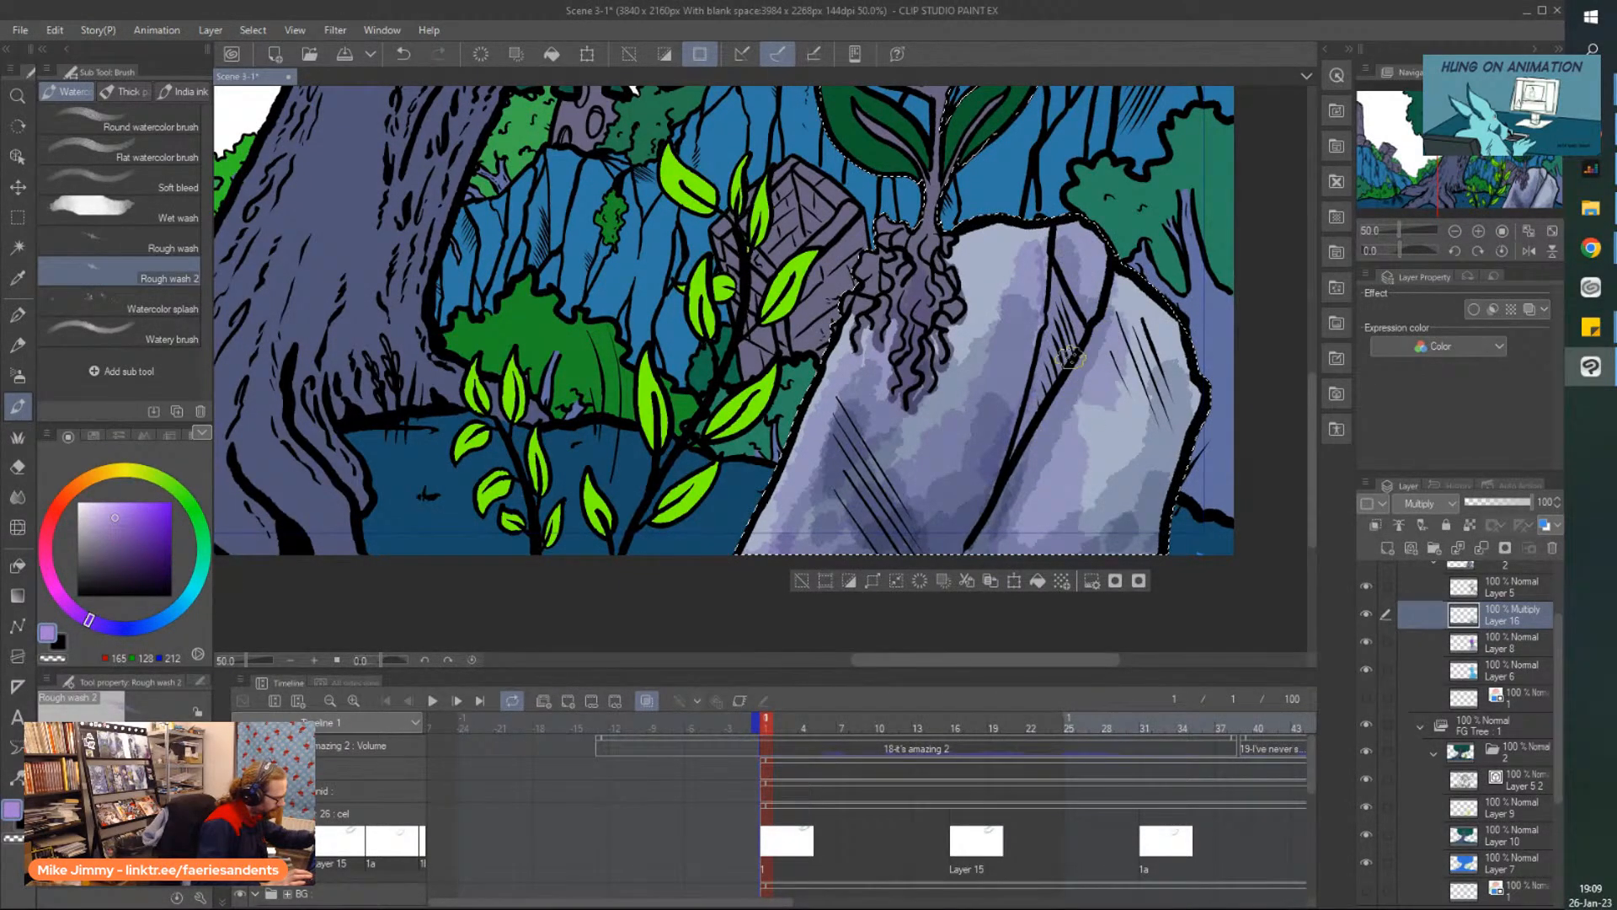
{"action": "left_click_drag", "start_coordinate": [937, 540], "coordinate": [921, 523]}
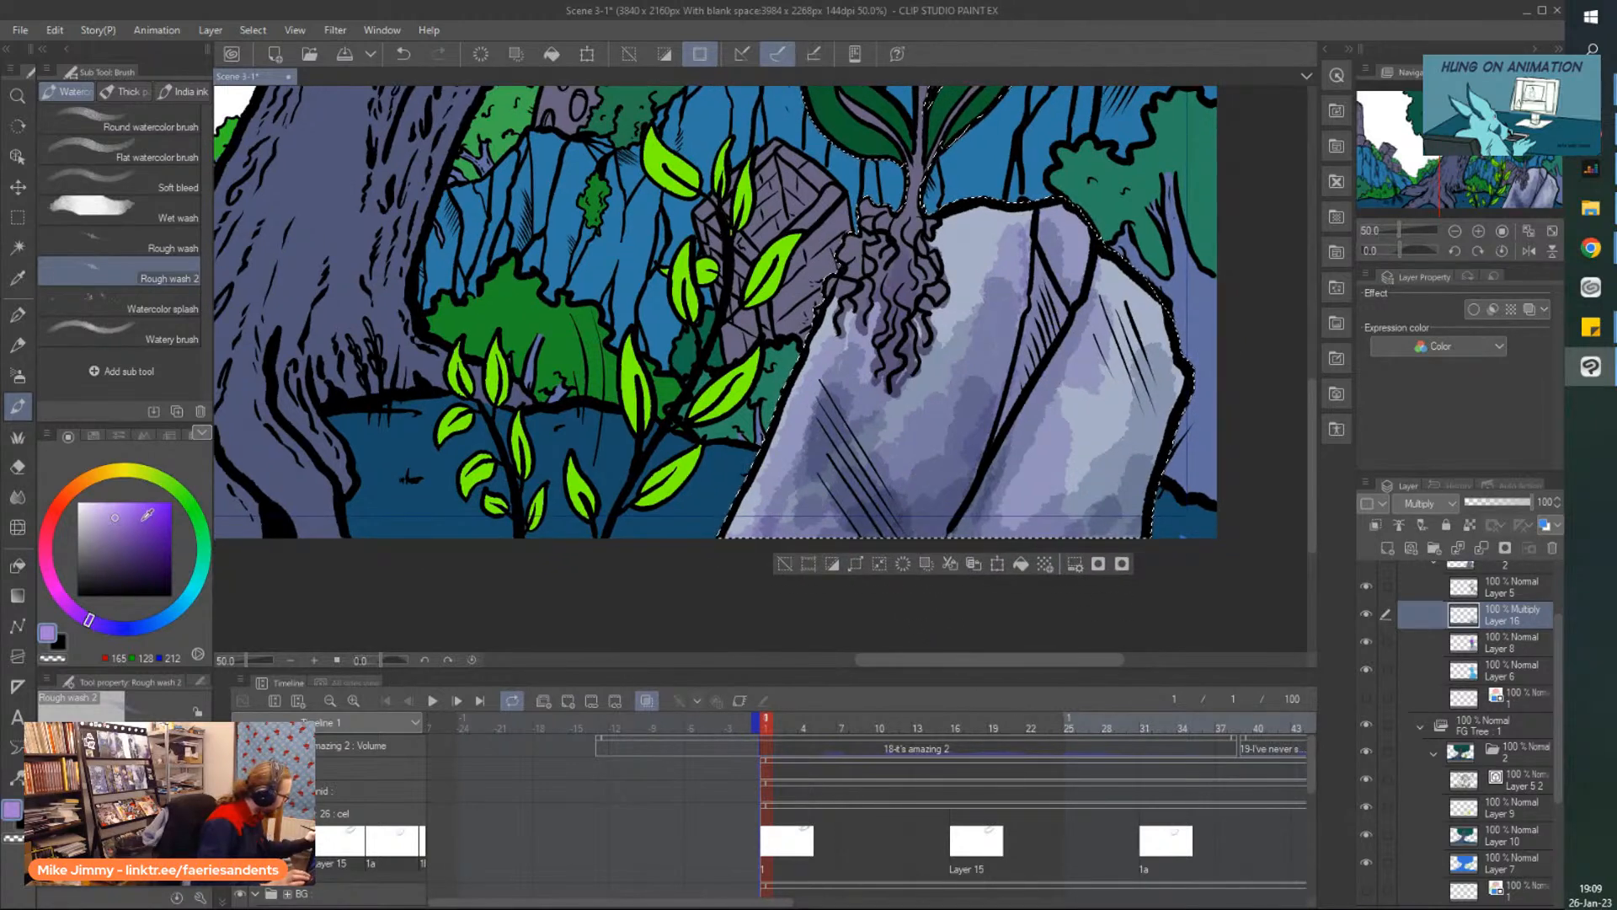
Set the brush to teal (51, 207, 202) and wash accents beside the rock's crack and across its lower faces.
{"action": "left_click", "coordinate": [194, 588]}
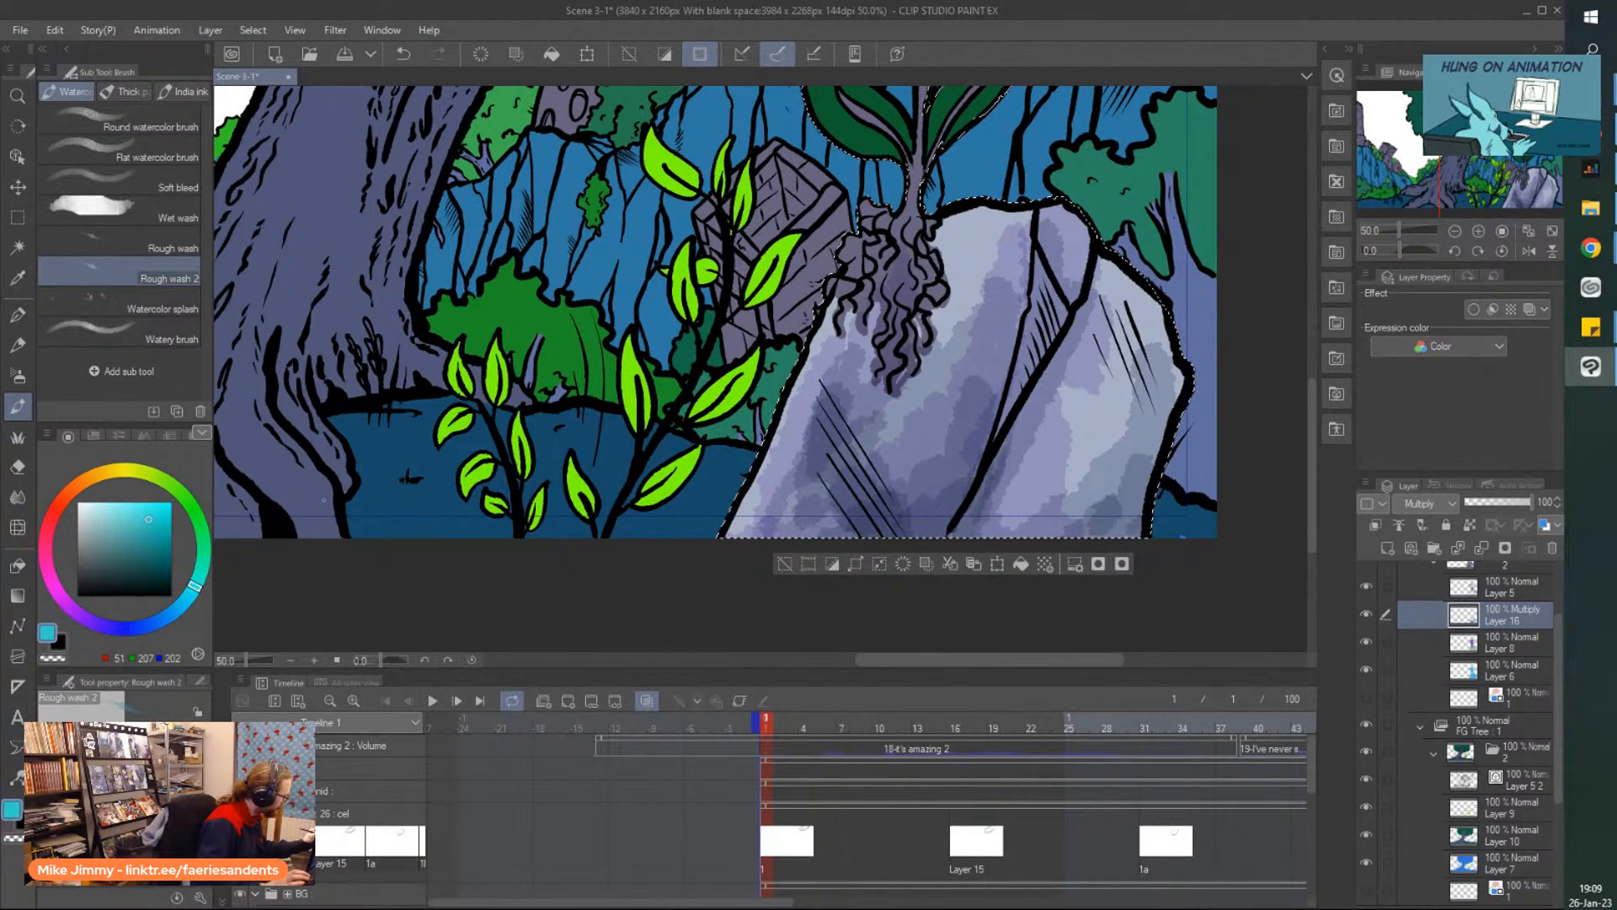
{"action": "mouse_move", "coordinate": [1073, 347]}
{"action": "left_mouse_down"}
{"action": "mouse_move", "coordinate": [1043, 261]}
{"action": "mouse_move", "coordinate": [1016, 455]}
{"action": "left_mouse_up"}
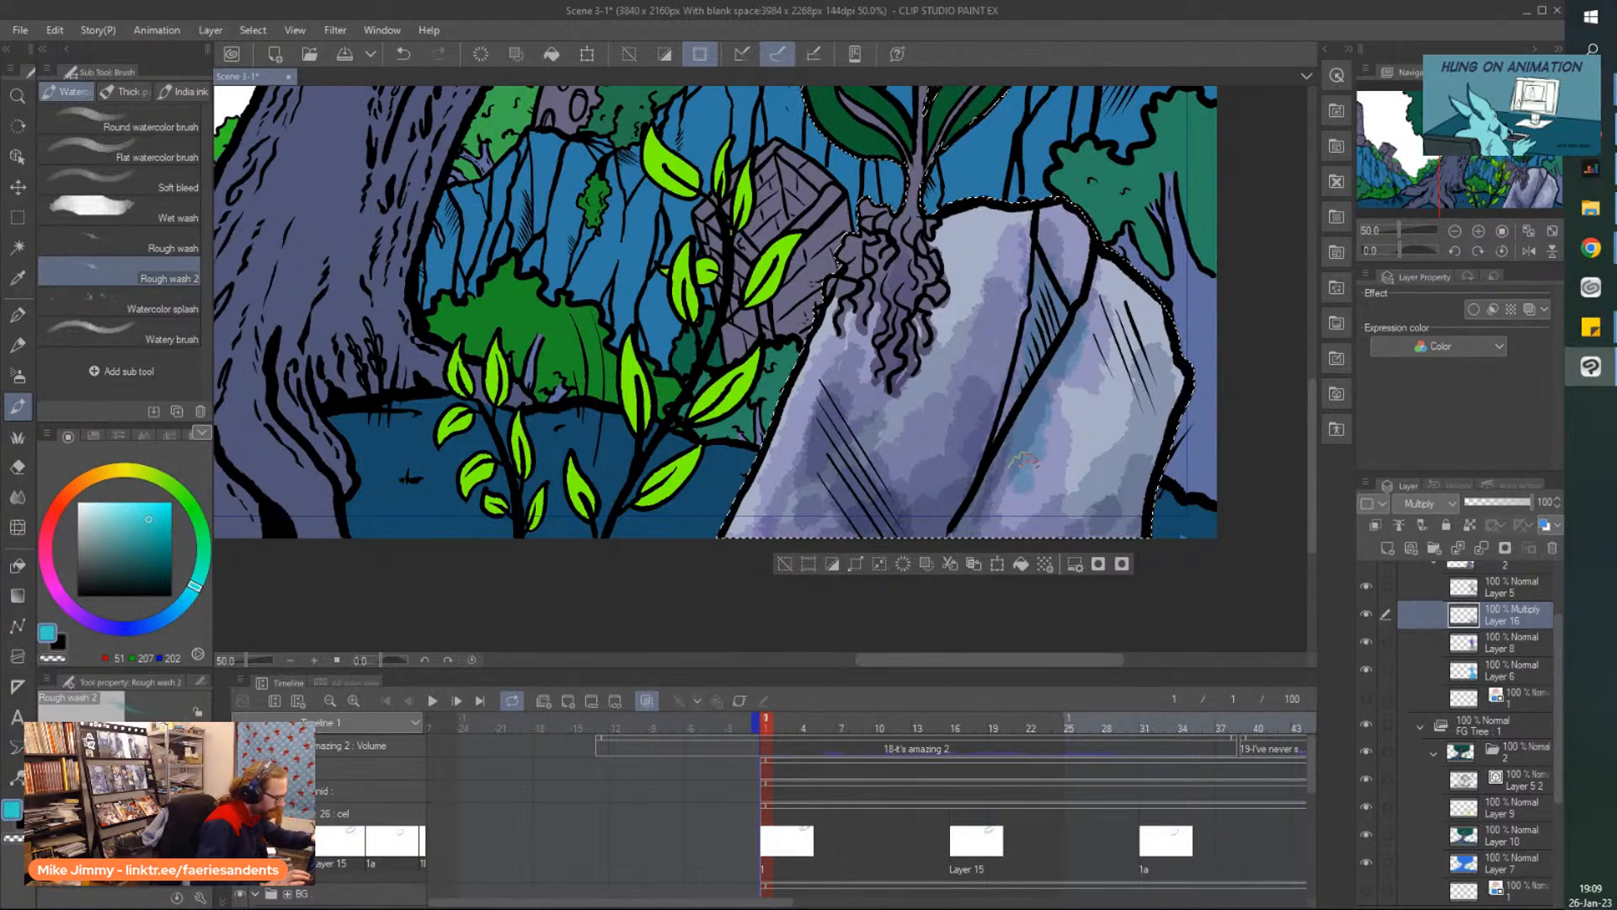
{"action": "mouse_move", "coordinate": [1127, 475]}
{"action": "left_mouse_down"}
{"action": "mouse_move", "coordinate": [1070, 518]}
{"action": "mouse_move", "coordinate": [1015, 526]}
{"action": "left_mouse_up"}
{"action": "mouse_move", "coordinate": [874, 472]}
{"action": "left_mouse_down"}
{"action": "mouse_move", "coordinate": [902, 528]}
{"action": "mouse_move", "coordinate": [947, 440]}
{"action": "left_mouse_up"}
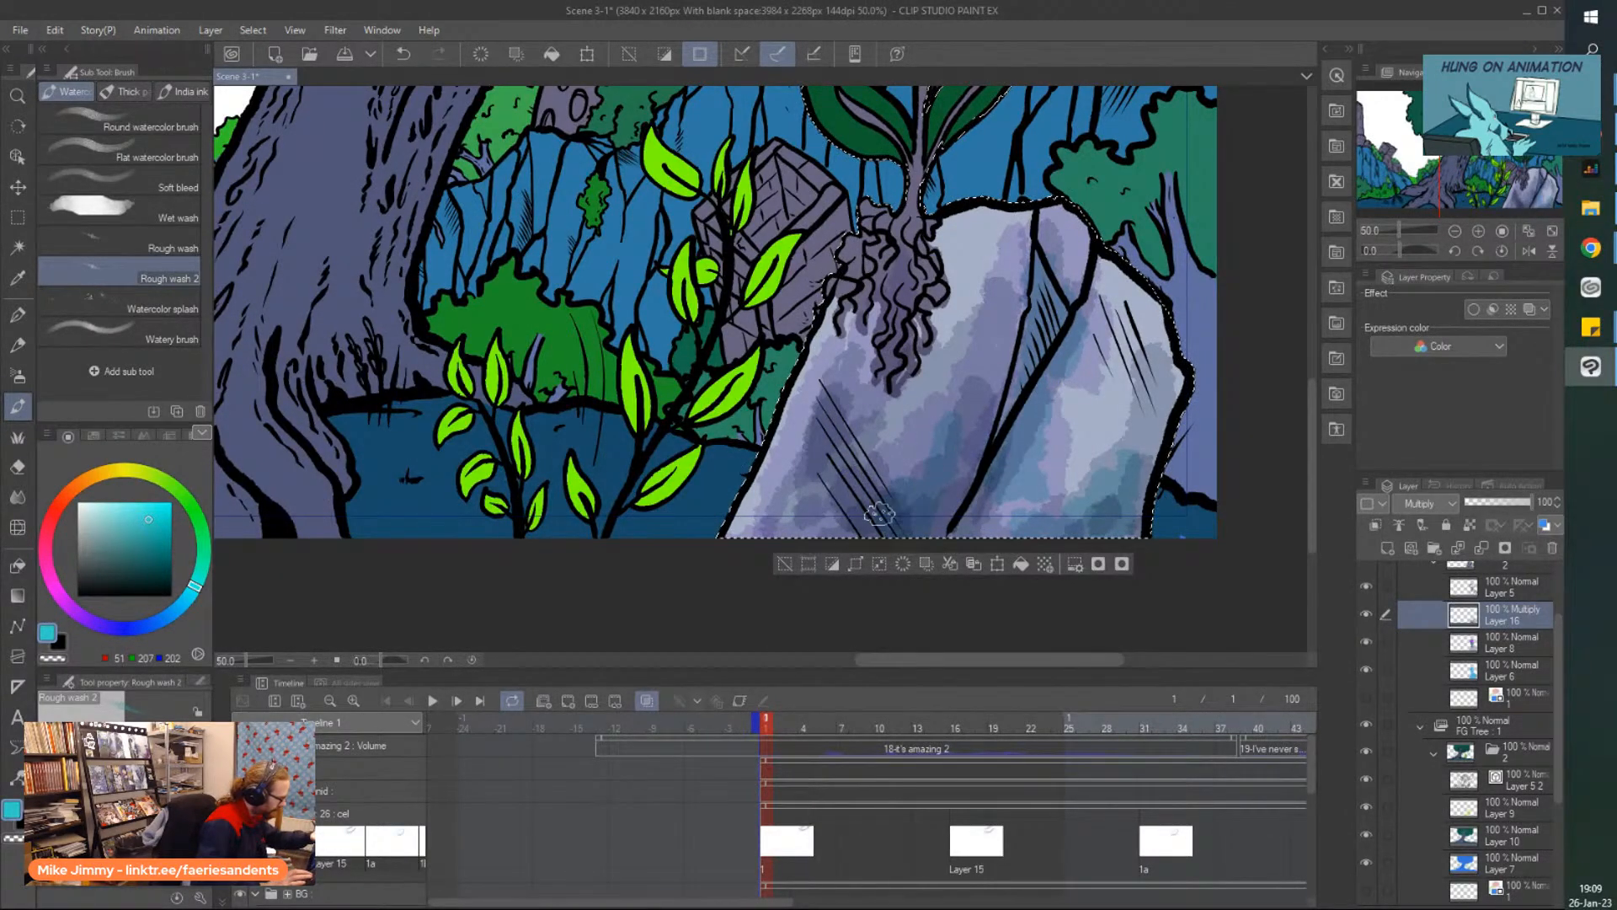
{"action": "mouse_move", "coordinate": [867, 403]}
{"action": "left_mouse_down"}
{"action": "mouse_move", "coordinate": [832, 513]}
{"action": "mouse_move", "coordinate": [795, 489]}
{"action": "left_mouse_up"}
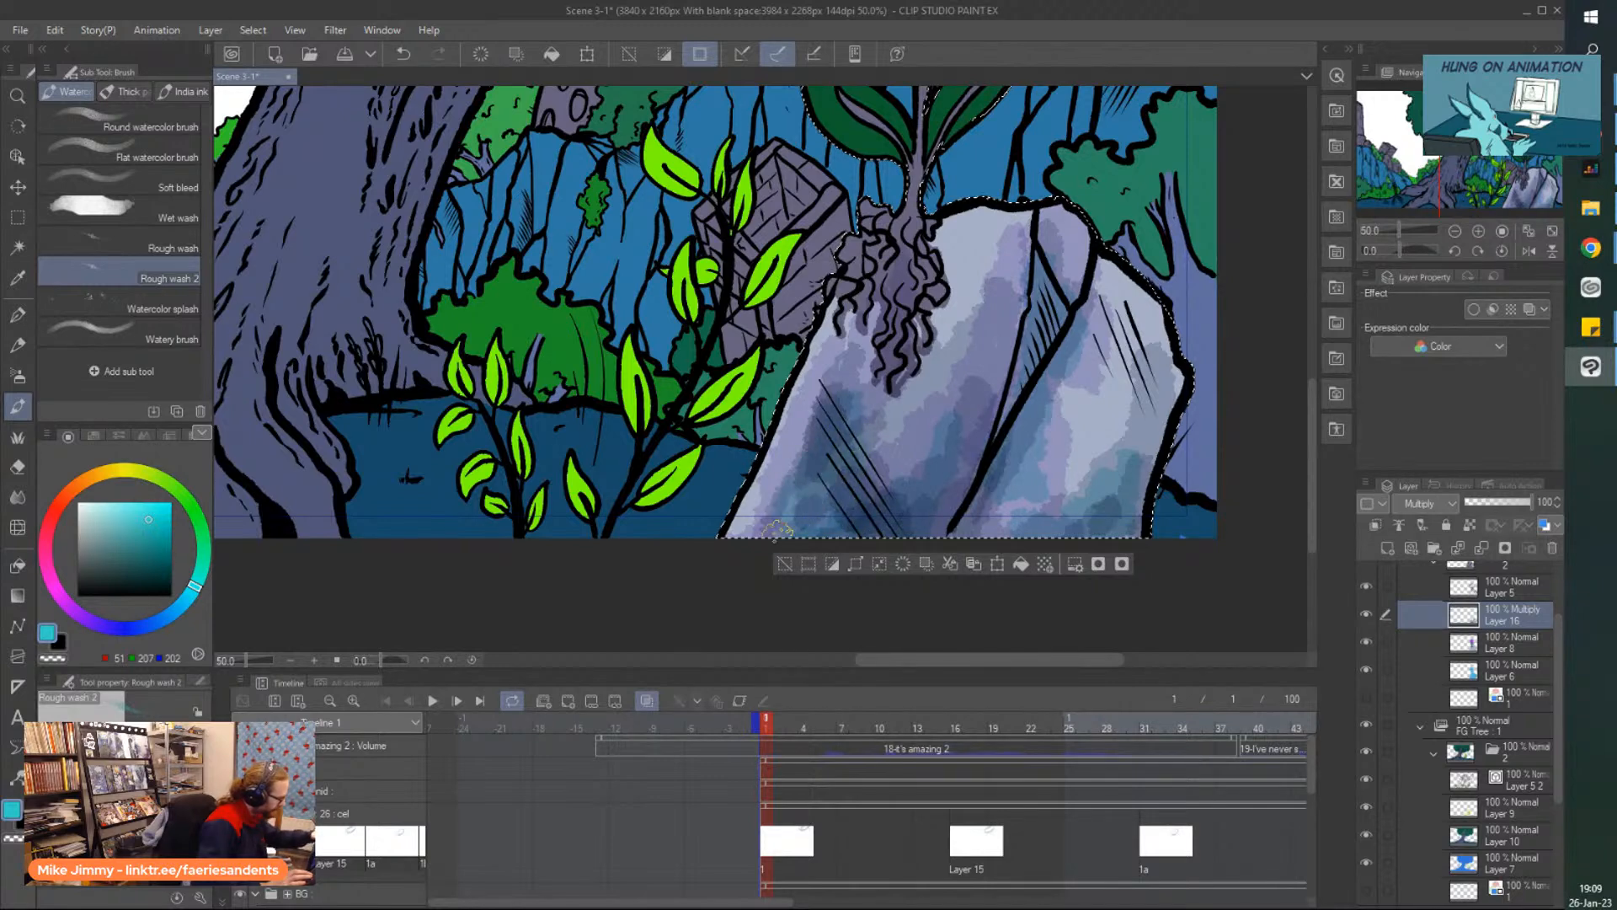
Set the brush to dark purple (91, 14, 116) and shade the outer edges and bases of the flower's petals on Layer 16.
{"action": "scroll", "coordinate": [762, 367], "scroll_direction": "down", "scroll_amount": 1}
{"action": "scroll", "coordinate": [904, 257], "scroll_direction": "up", "scroll_amount": 2}
{"action": "mouse_move", "coordinate": [876, 305]}
{"action": "left_mouse_down"}
{"action": "mouse_move", "coordinate": [843, 332]}
{"action": "mouse_move", "coordinate": [818, 484]}
{"action": "mouse_move", "coordinate": [775, 506]}
{"action": "mouse_move", "coordinate": [787, 423]}
{"action": "mouse_move", "coordinate": [819, 405]}
{"action": "mouse_move", "coordinate": [810, 471]}
{"action": "mouse_move", "coordinate": [820, 271]}
{"action": "mouse_move", "coordinate": [748, 416]}
{"action": "mouse_move", "coordinate": [749, 346]}
{"action": "mouse_move", "coordinate": [717, 487]}
{"action": "mouse_move", "coordinate": [817, 283]}
{"action": "mouse_move", "coordinate": [769, 267]}
{"action": "mouse_move", "coordinate": [870, 517]}
{"action": "mouse_move", "coordinate": [798, 357]}
{"action": "mouse_move", "coordinate": [735, 388]}
{"action": "left_mouse_up"}
{"action": "left_click_drag", "start_coordinate": [810, 469], "coordinate": [827, 729]}
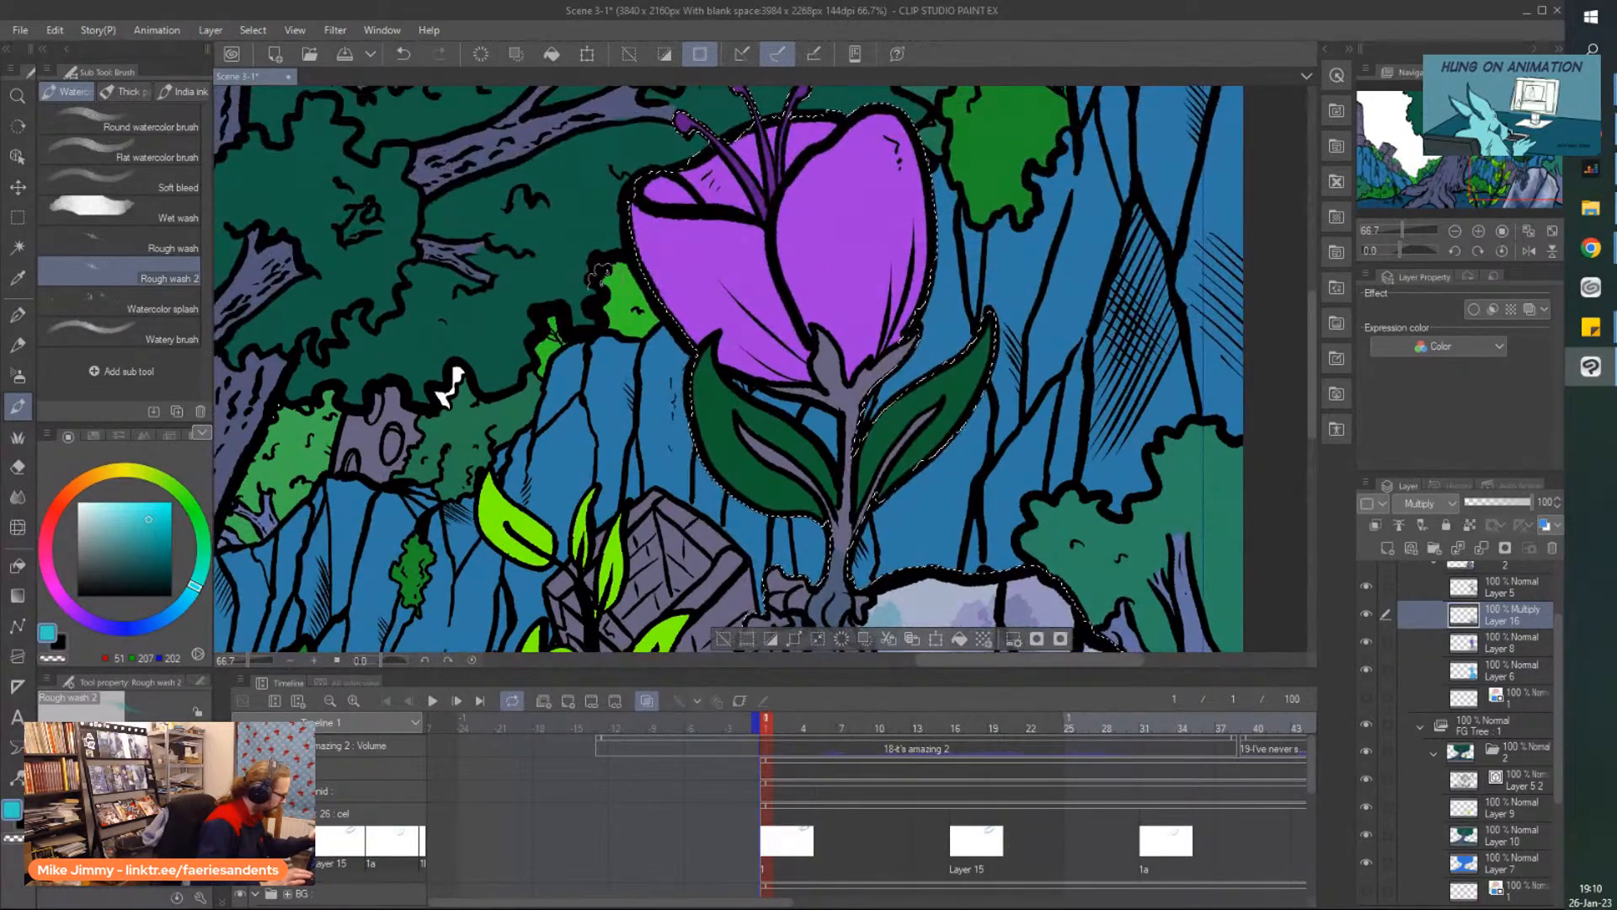
{"action": "left_click_drag", "start_coordinate": [112, 625], "coordinate": [68, 604]}
{"action": "left_click_drag", "start_coordinate": [149, 539], "coordinate": [160, 553]}
{"action": "mouse_move", "coordinate": [776, 322]}
{"action": "left_mouse_down"}
{"action": "mouse_move", "coordinate": [742, 333]}
{"action": "mouse_move", "coordinate": [749, 363]}
{"action": "mouse_move", "coordinate": [704, 280]}
{"action": "mouse_move", "coordinate": [726, 348]}
{"action": "mouse_move", "coordinate": [640, 221]}
{"action": "left_mouse_up"}
{"action": "mouse_move", "coordinate": [790, 383]}
{"action": "left_mouse_down"}
{"action": "mouse_move", "coordinate": [773, 355]}
{"action": "mouse_move", "coordinate": [770, 371]}
{"action": "mouse_move", "coordinate": [802, 371]}
{"action": "mouse_move", "coordinate": [780, 337]}
{"action": "mouse_move", "coordinate": [760, 368]}
{"action": "mouse_move", "coordinate": [669, 294]}
{"action": "left_mouse_up"}
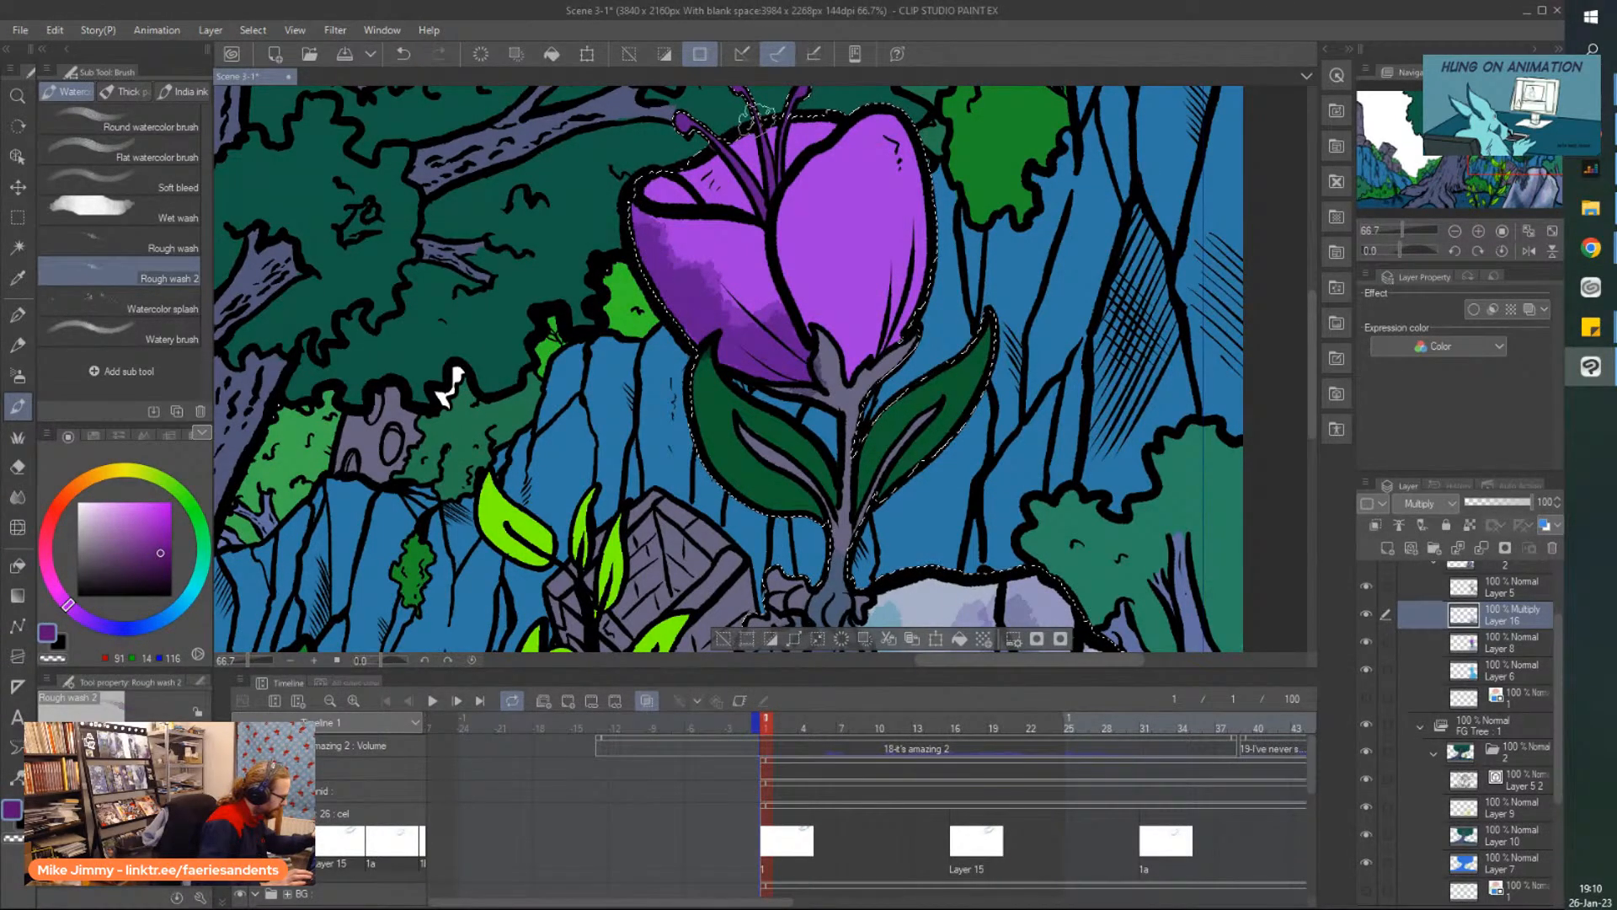
{"action": "scroll", "coordinate": [775, 160], "scroll_direction": "up", "scroll_amount": 2}
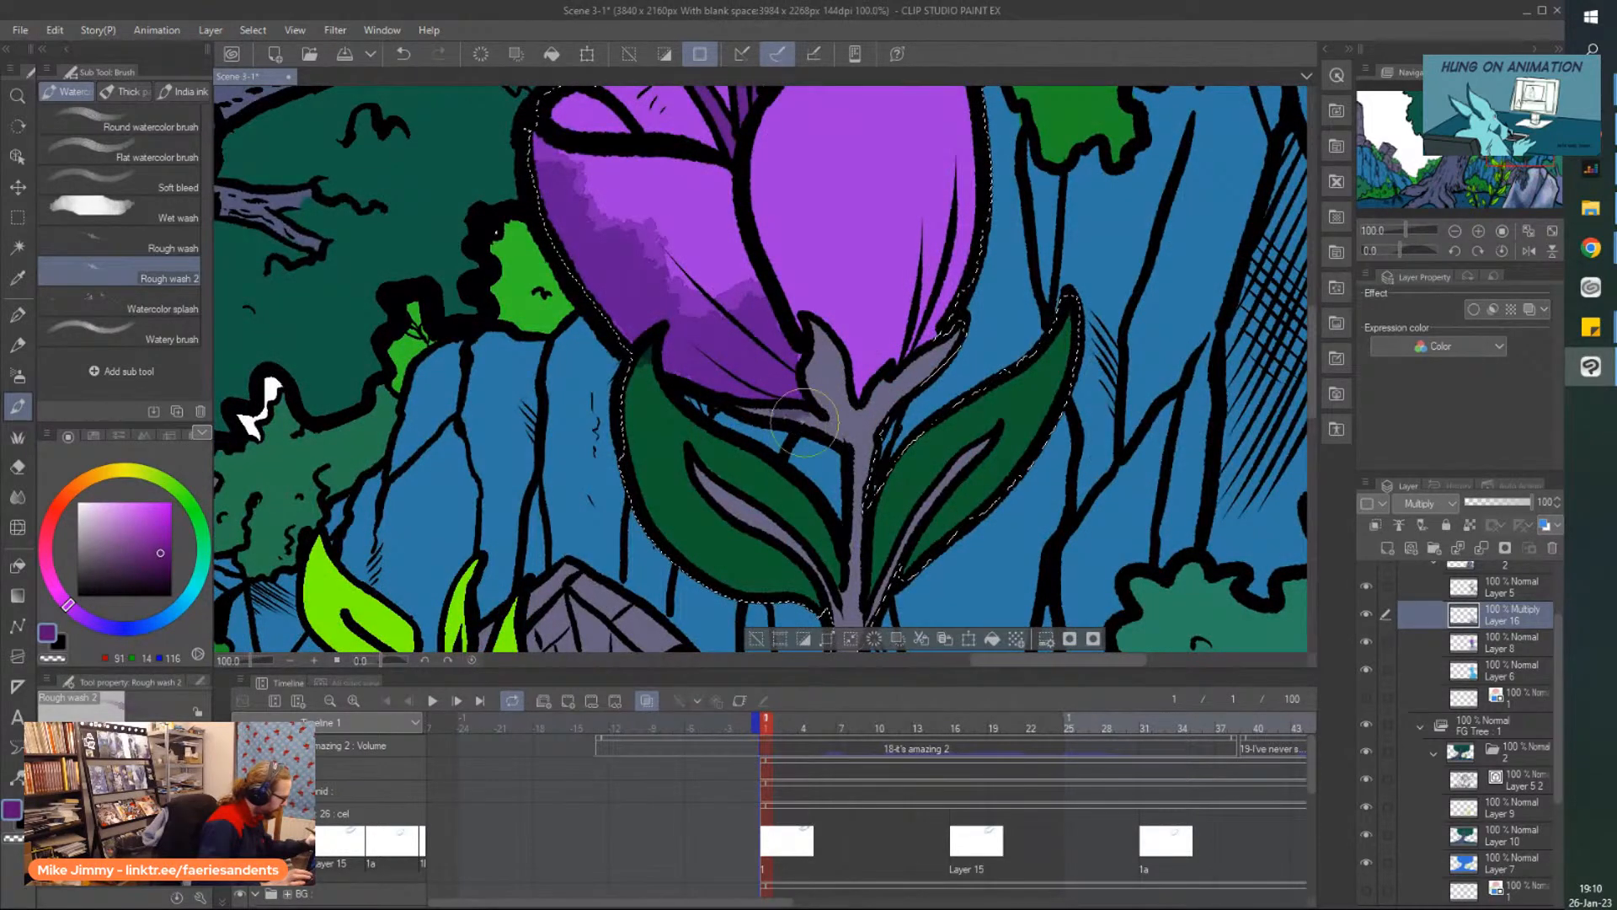
{"action": "scroll", "coordinate": [747, 318], "scroll_direction": "down", "scroll_amount": 2}
{"action": "scroll", "coordinate": [809, 337], "scroll_direction": "up", "scroll_amount": 2}
{"action": "mouse_move", "coordinate": [867, 337]}
{"action": "left_mouse_down"}
{"action": "mouse_move", "coordinate": [876, 135]}
{"action": "mouse_move", "coordinate": [830, 379]}
{"action": "mouse_move", "coordinate": [766, 429]}
{"action": "mouse_move", "coordinate": [721, 337]}
{"action": "mouse_move", "coordinate": [737, 336]}
{"action": "mouse_move", "coordinate": [792, 421]}
{"action": "mouse_move", "coordinate": [872, 337]}
{"action": "mouse_move", "coordinate": [834, 396]}
{"action": "mouse_move", "coordinate": [768, 371]}
{"action": "mouse_move", "coordinate": [716, 320]}
{"action": "mouse_move", "coordinate": [699, 270]}
{"action": "left_mouse_up"}
Erase the purple shading that spilled onto the grey sepals beneath the flower.
{"action": "key", "text": "e"}
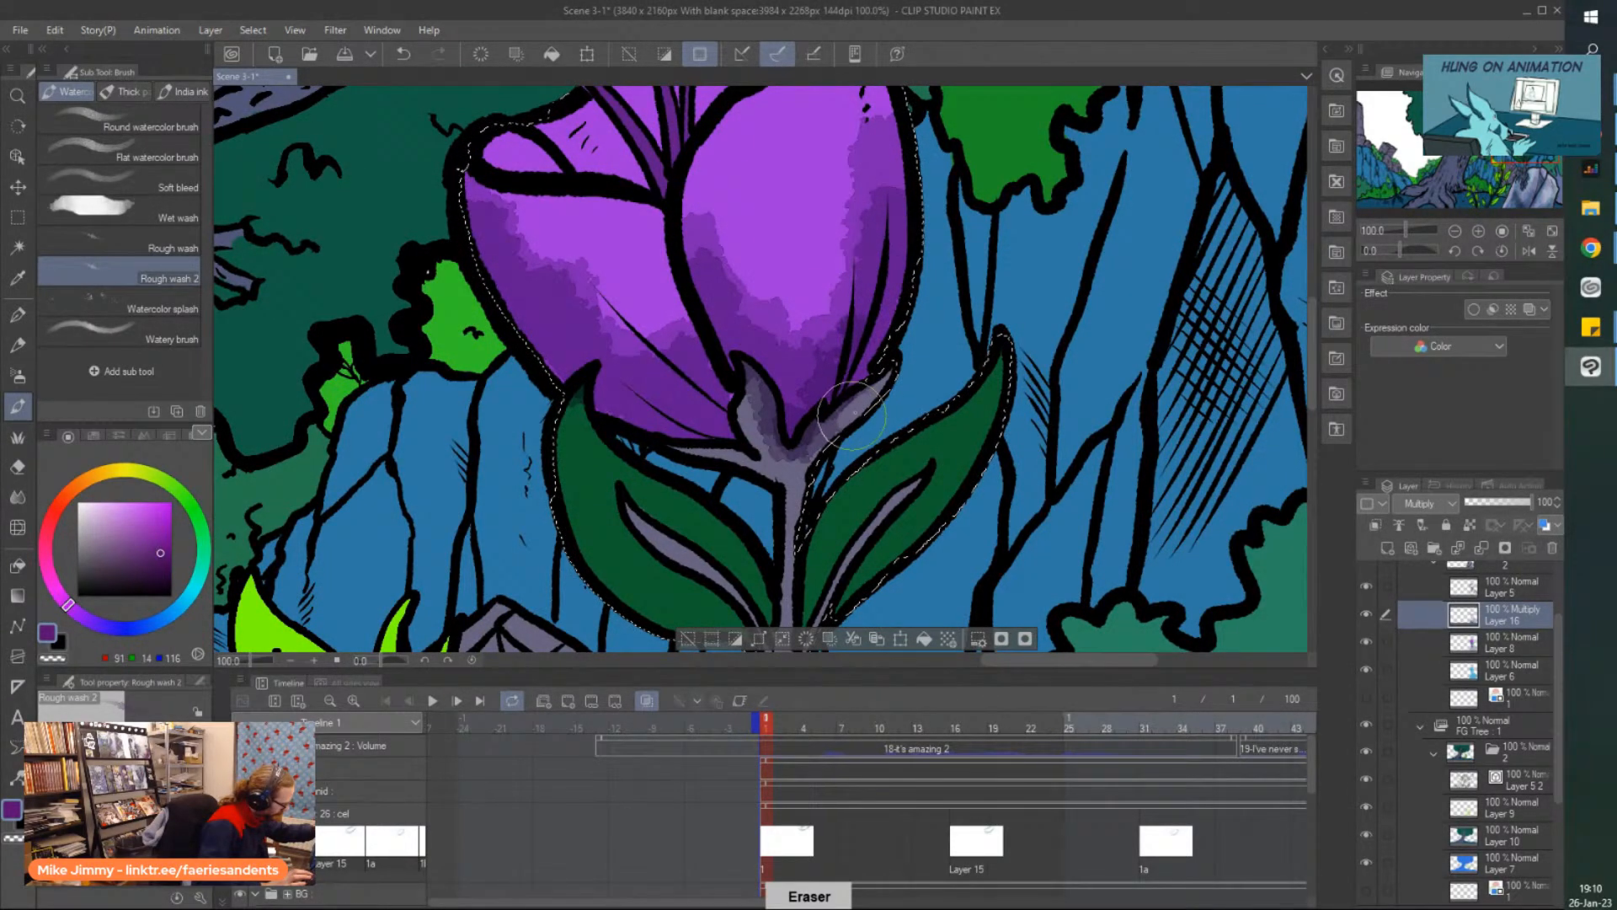
{"action": "mouse_move", "coordinate": [837, 413]}
{"action": "left_mouse_down"}
{"action": "mouse_move", "coordinate": [799, 455]}
{"action": "mouse_move", "coordinate": [768, 448]}
{"action": "mouse_move", "coordinate": [756, 409]}
{"action": "left_mouse_up"}
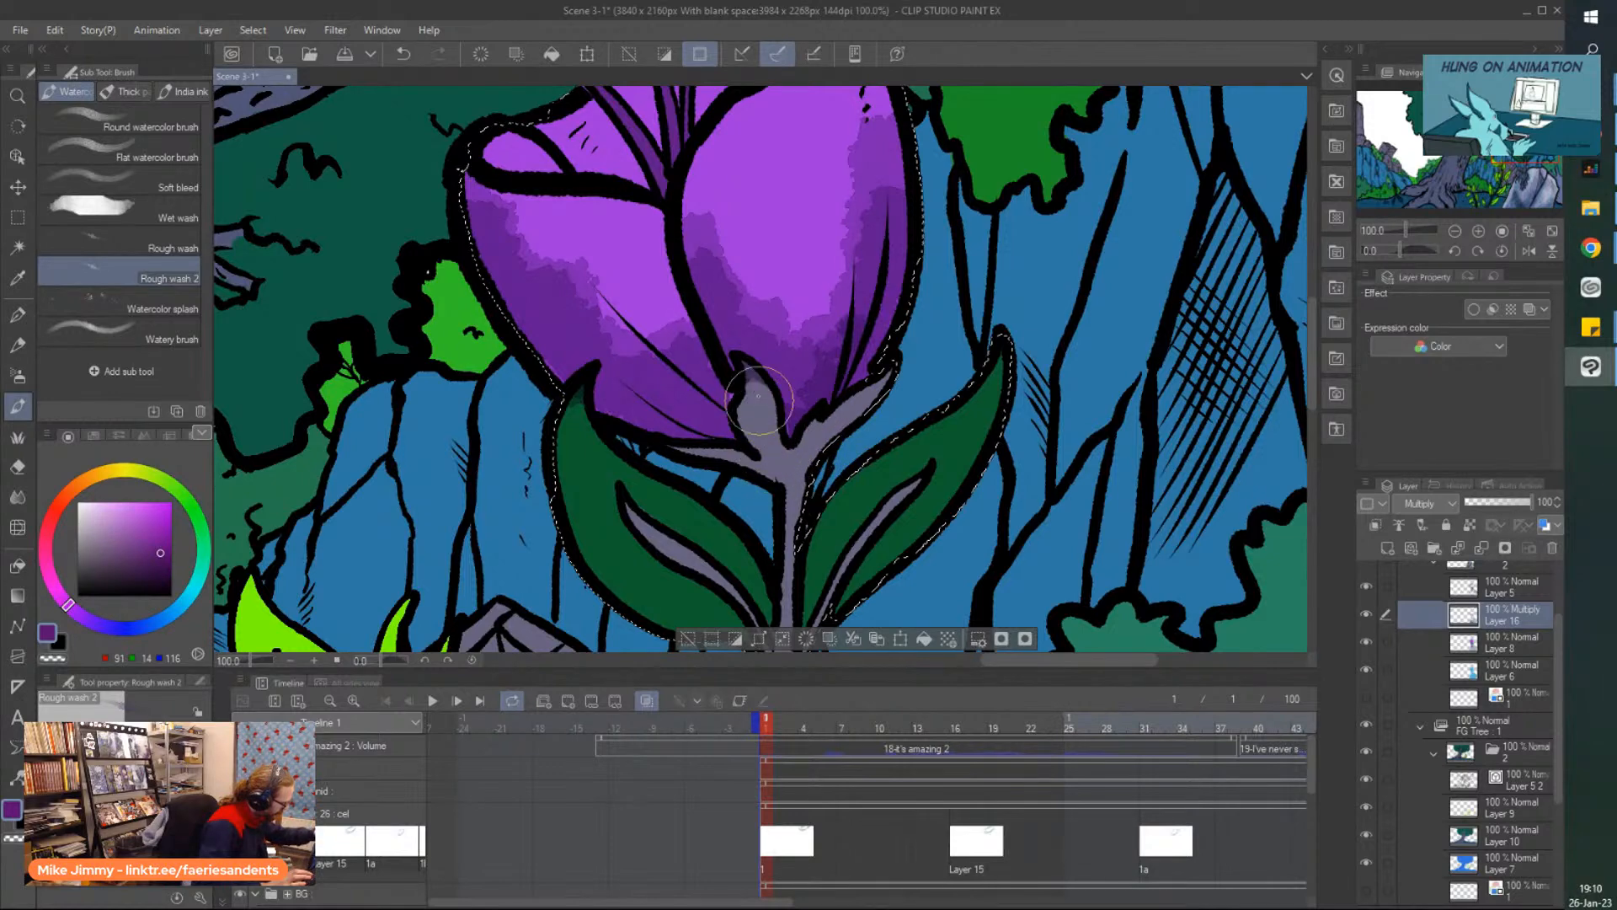
{"action": "key", "text": "ctrl+minus"}
Sample the stem's colour, darken it to a muted blue (66, 65, 100) and shade the flower's stem and sepals.
{"action": "left_click_drag", "start_coordinate": [711, 496], "coordinate": [733, 416]}
{"action": "key", "text": "ctrl+plus"}
{"action": "key", "text": "ctrl+plus"}
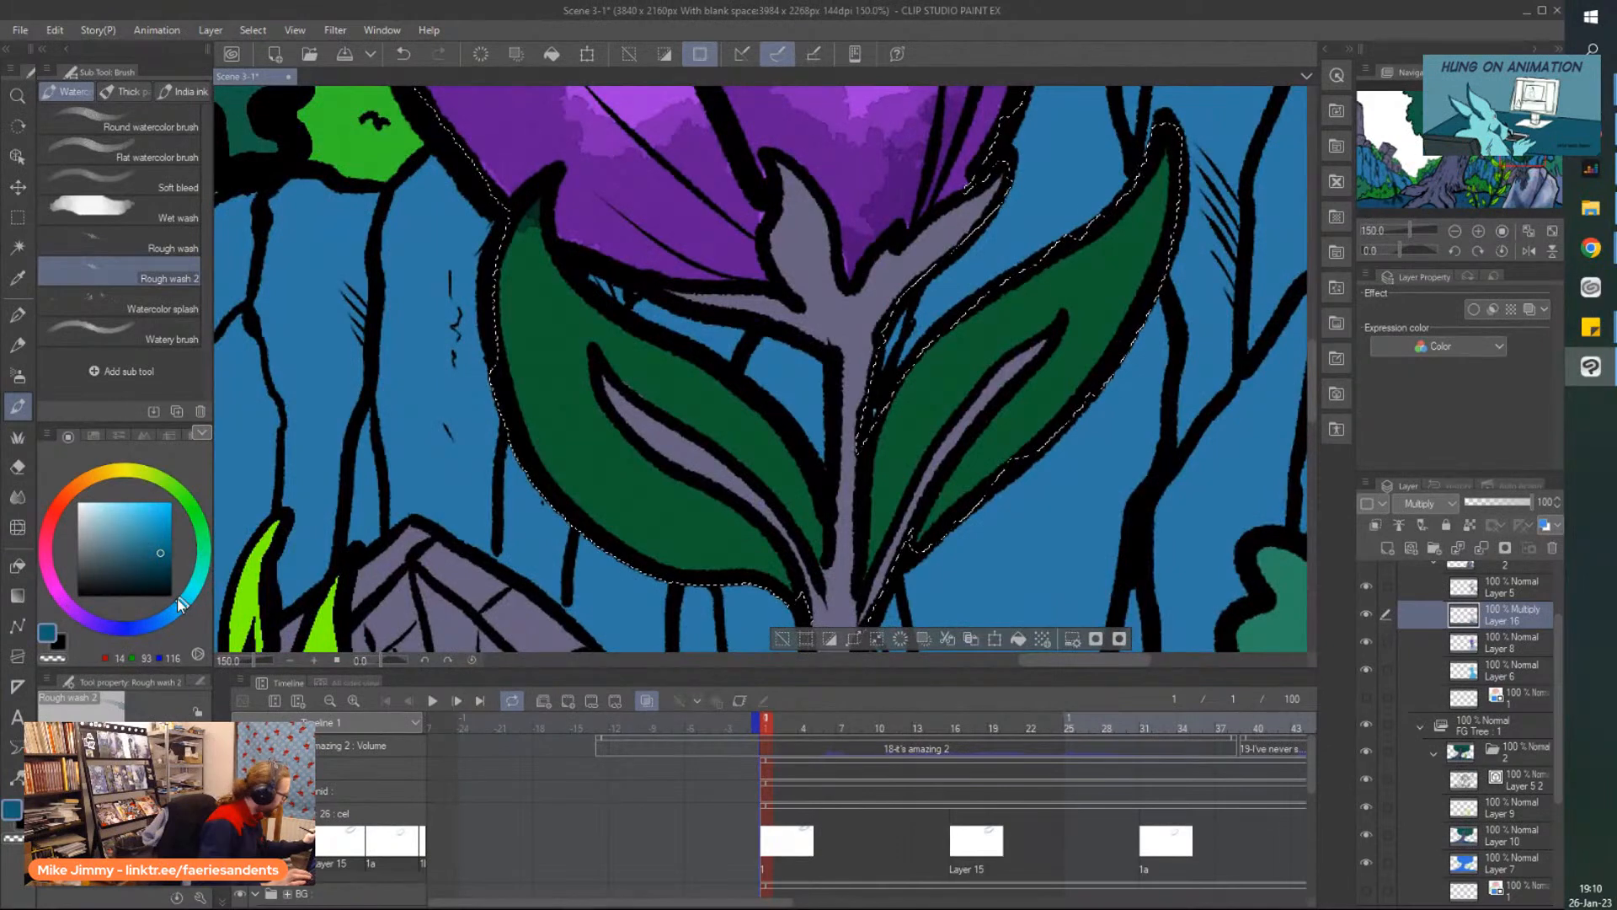
{"action": "right_click", "coordinate": [843, 324]}
{"action": "left_click", "coordinate": [111, 559]}
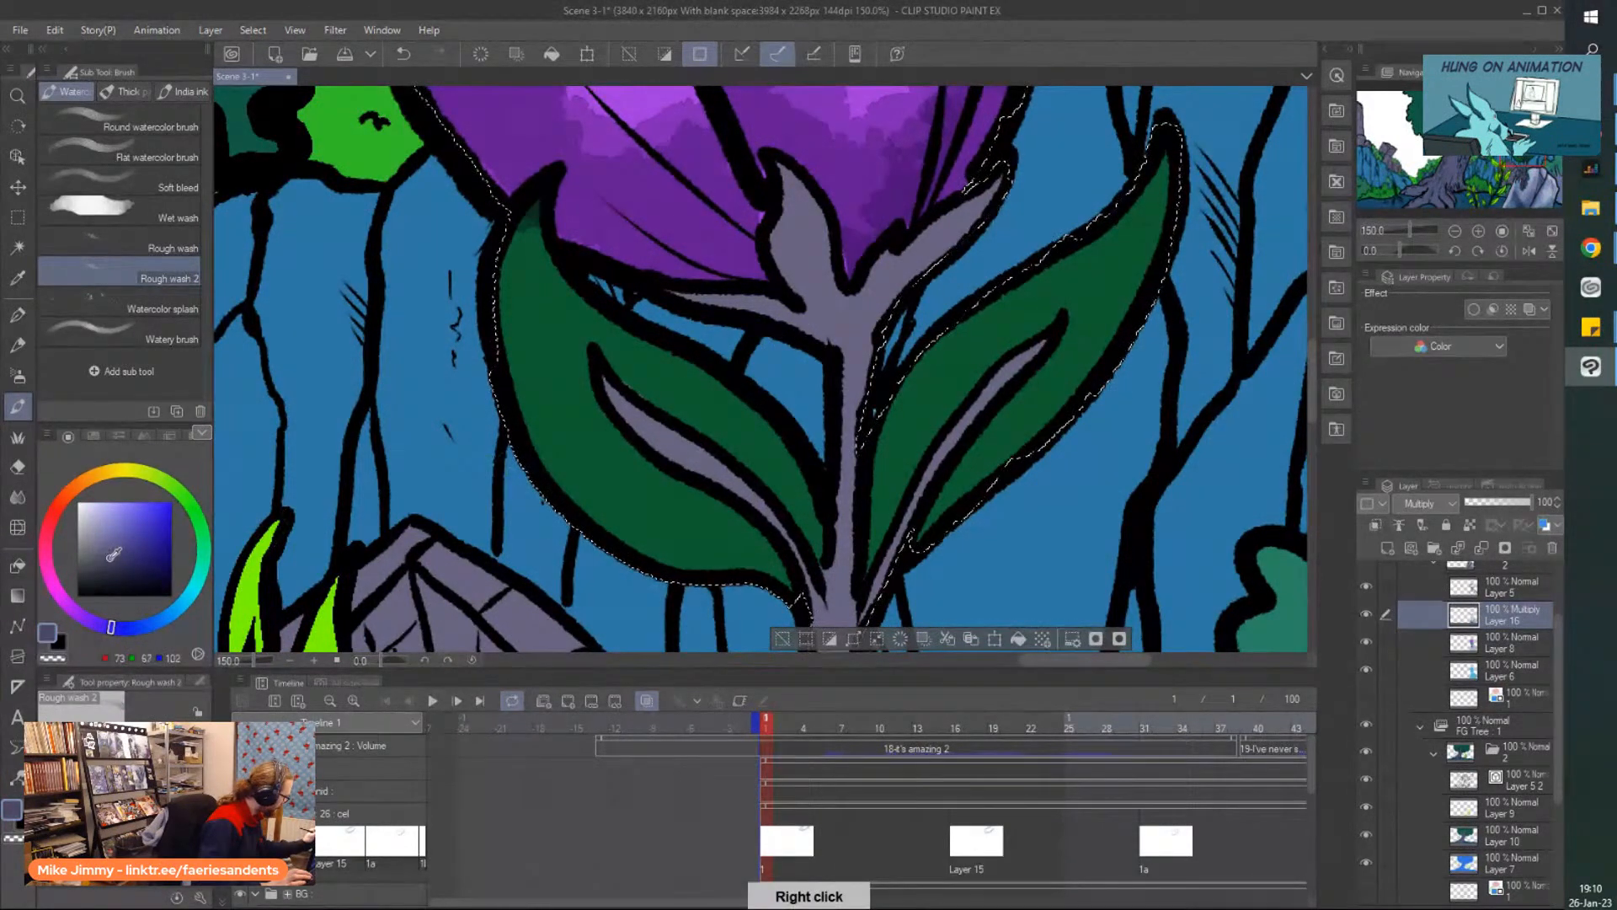
{"action": "mouse_move", "coordinate": [822, 383]}
{"action": "left_mouse_down"}
{"action": "mouse_move", "coordinate": [910, 269]}
{"action": "mouse_move", "coordinate": [964, 231]}
{"action": "mouse_move", "coordinate": [885, 315]}
{"action": "mouse_move", "coordinate": [864, 303]}
{"action": "mouse_move", "coordinate": [881, 282]}
{"action": "mouse_move", "coordinate": [826, 370]}
{"action": "mouse_move", "coordinate": [796, 190]}
{"action": "mouse_move", "coordinate": [790, 327]}
{"action": "mouse_move", "coordinate": [692, 311]}
{"action": "mouse_move", "coordinate": [838, 358]}
{"action": "mouse_move", "coordinate": [847, 480]}
{"action": "left_mouse_up"}
{"action": "scroll", "coordinate": [845, 479], "scroll_direction": "down", "scroll_amount": 3}
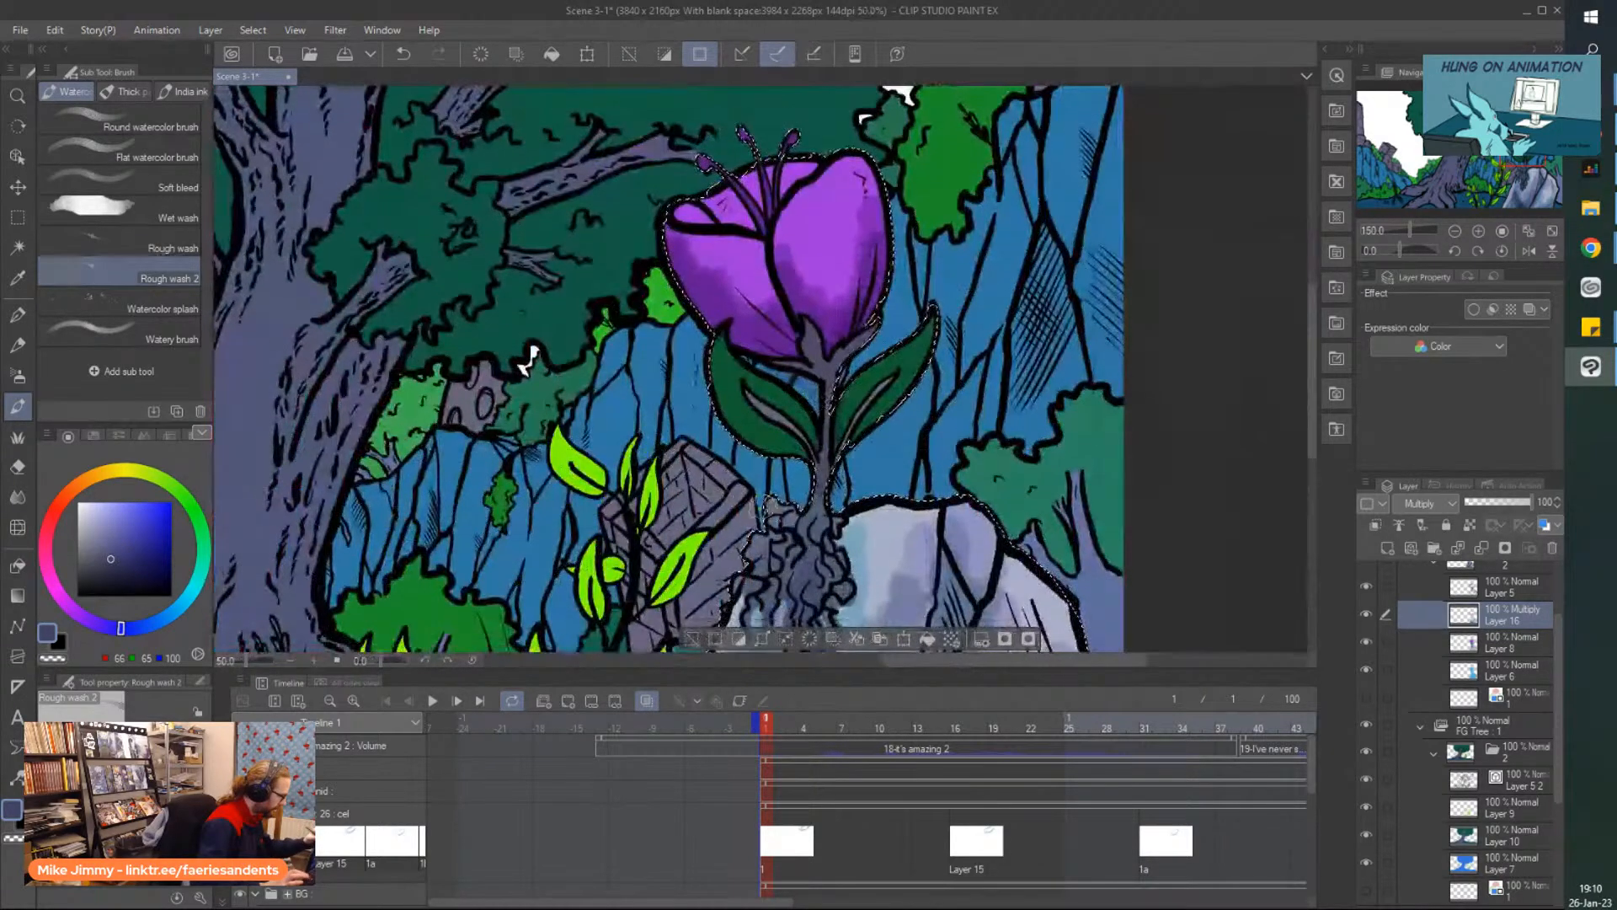
{"action": "scroll", "coordinate": [814, 354], "scroll_direction": "up", "scroll_amount": 1}
{"action": "mouse_move", "coordinate": [813, 353]}
{"action": "left_mouse_down"}
{"action": "mouse_move", "coordinate": [706, 269]}
{"action": "mouse_move", "coordinate": [847, 451]}
{"action": "mouse_move", "coordinate": [881, 363]}
{"action": "mouse_move", "coordinate": [981, 232]}
{"action": "mouse_move", "coordinate": [1021, 213]}
{"action": "mouse_move", "coordinate": [1057, 130]}
{"action": "left_mouse_up"}
{"action": "mouse_move", "coordinate": [812, 471]}
{"action": "left_mouse_down"}
{"action": "mouse_move", "coordinate": [792, 375]}
{"action": "mouse_move", "coordinate": [733, 316]}
{"action": "mouse_move", "coordinate": [642, 272]}
{"action": "mouse_move", "coordinate": [623, 156]}
{"action": "left_mouse_up"}
Erase the blue stem shading that overlaps the flower's two green leaves.
{"action": "key", "text": "e"}
{"action": "mouse_move", "coordinate": [786, 353]}
{"action": "left_mouse_down"}
{"action": "mouse_move", "coordinate": [652, 271]}
{"action": "mouse_move", "coordinate": [687, 283]}
{"action": "mouse_move", "coordinate": [659, 237]}
{"action": "left_mouse_up"}
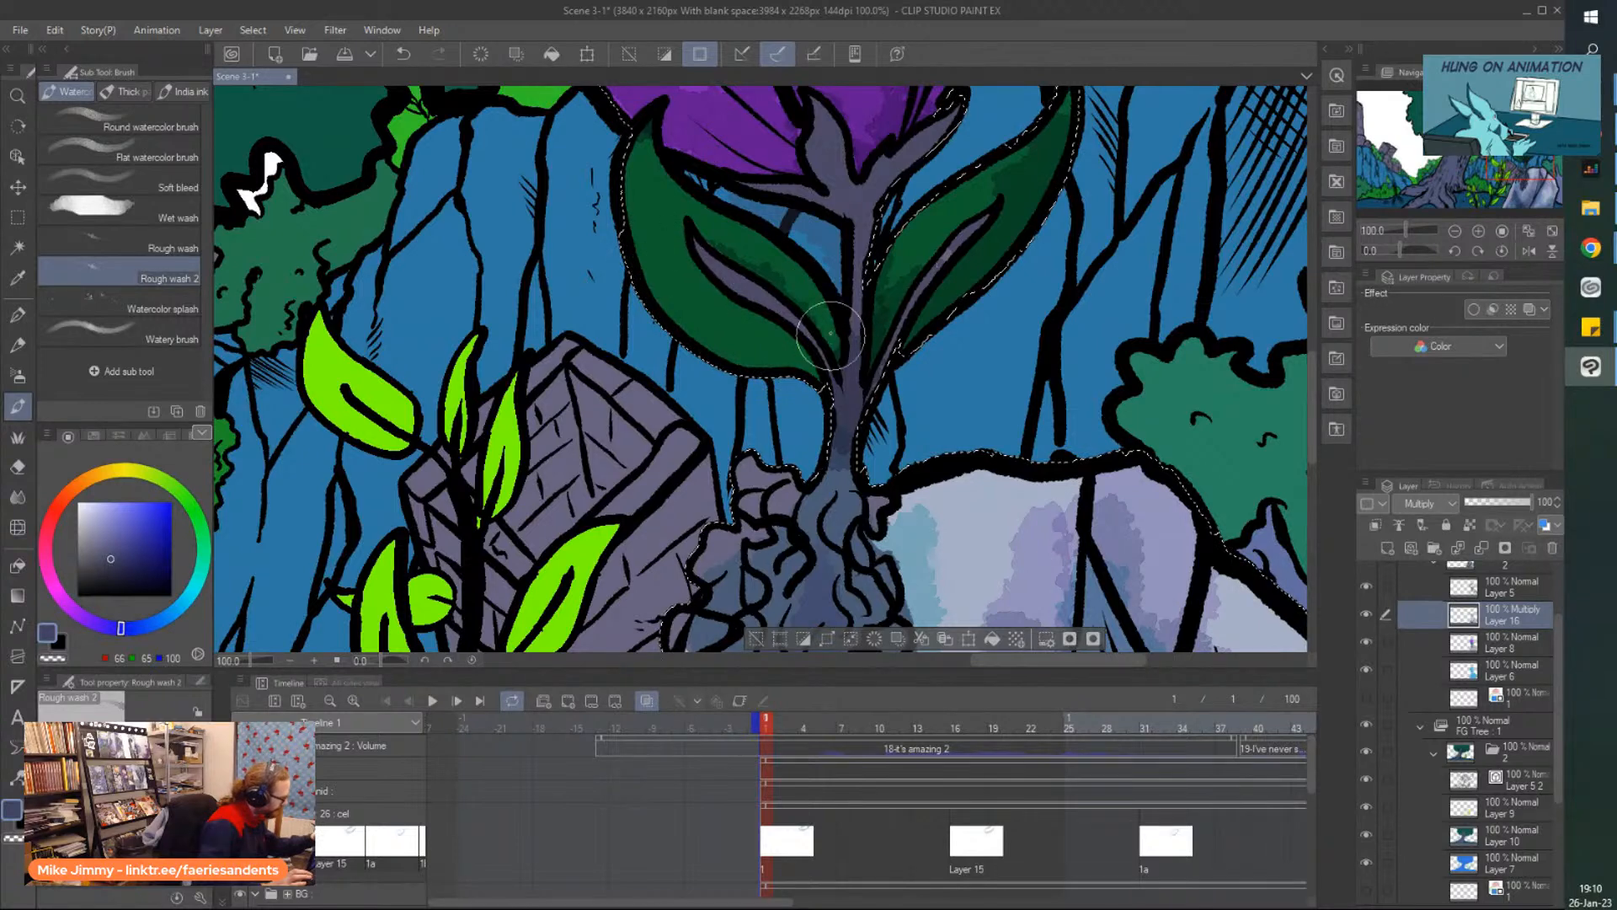
{"action": "mouse_move", "coordinate": [836, 350]}
{"action": "left_mouse_down"}
{"action": "mouse_move", "coordinate": [801, 283]}
{"action": "mouse_move", "coordinate": [699, 224]}
{"action": "left_mouse_up"}
{"action": "mouse_move", "coordinate": [918, 278]}
{"action": "left_mouse_down"}
{"action": "mouse_move", "coordinate": [910, 236]}
{"action": "mouse_move", "coordinate": [897, 244]}
{"action": "left_mouse_up"}
{"action": "scroll", "coordinate": [961, 270], "scroll_direction": "up", "scroll_amount": 3}
{"action": "mouse_move", "coordinate": [1016, 269]}
{"action": "left_mouse_down"}
{"action": "mouse_move", "coordinate": [1059, 234]}
{"action": "mouse_move", "coordinate": [1054, 269]}
{"action": "mouse_move", "coordinate": [1031, 276]}
{"action": "mouse_move", "coordinate": [978, 370]}
{"action": "left_mouse_up"}
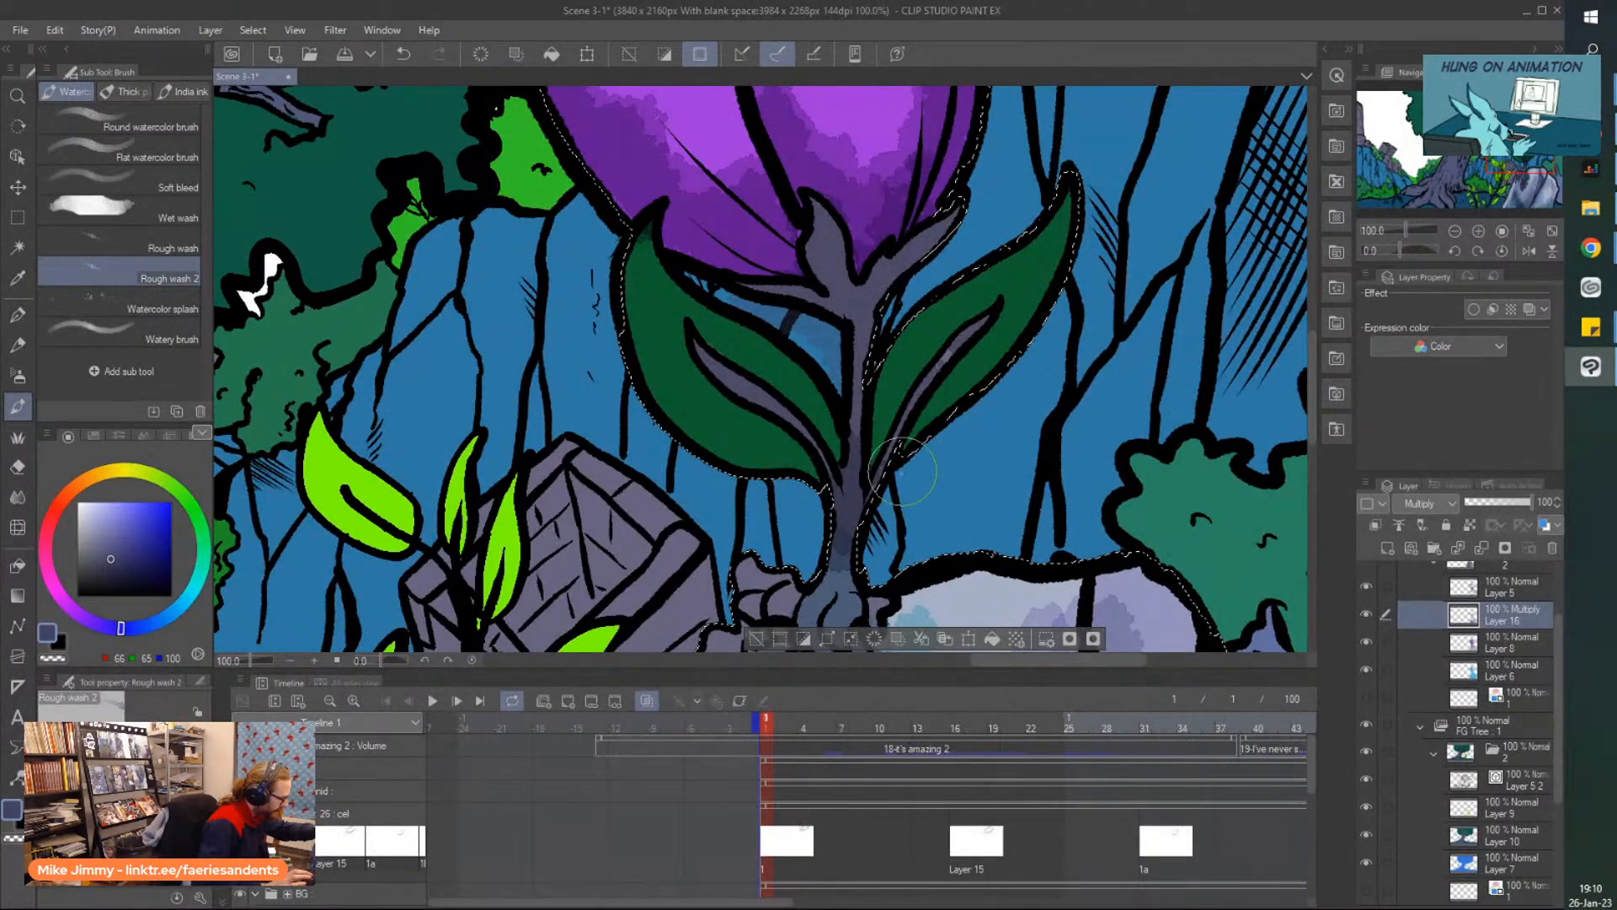
Brush the muted dark blue over the flower's roots and the lower left face of the rock on Layer 16.
{"action": "scroll", "coordinate": [620, 113], "scroll_direction": "down", "scroll_amount": 5}
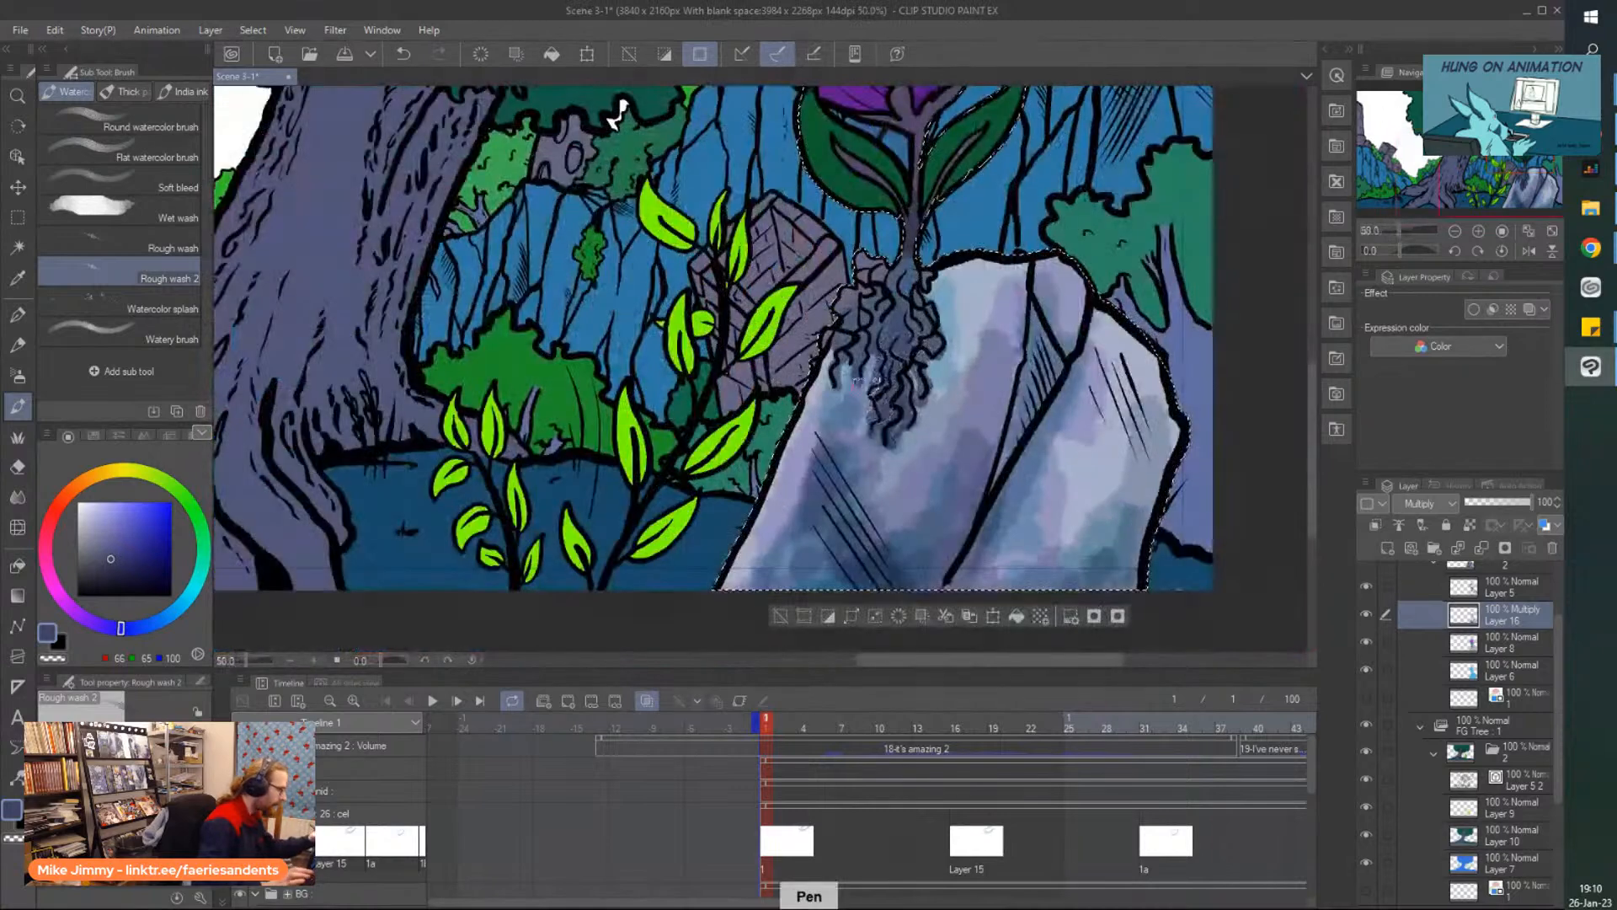
{"action": "left_click_drag", "start_coordinate": [860, 383], "coordinate": [888, 431]}
{"action": "mouse_move", "coordinate": [903, 337]}
{"action": "left_mouse_down"}
{"action": "mouse_move", "coordinate": [926, 440]}
{"action": "mouse_move", "coordinate": [895, 425]}
{"action": "mouse_move", "coordinate": [862, 515]}
{"action": "mouse_move", "coordinate": [848, 510]}
{"action": "mouse_move", "coordinate": [863, 545]}
{"action": "mouse_move", "coordinate": [811, 517]}
{"action": "mouse_move", "coordinate": [785, 580]}
{"action": "mouse_move", "coordinate": [759, 601]}
{"action": "mouse_move", "coordinate": [734, 582]}
{"action": "mouse_move", "coordinate": [796, 528]}
{"action": "left_mouse_up"}
{"action": "left_click_drag", "start_coordinate": [868, 571], "coordinate": [990, 581]}
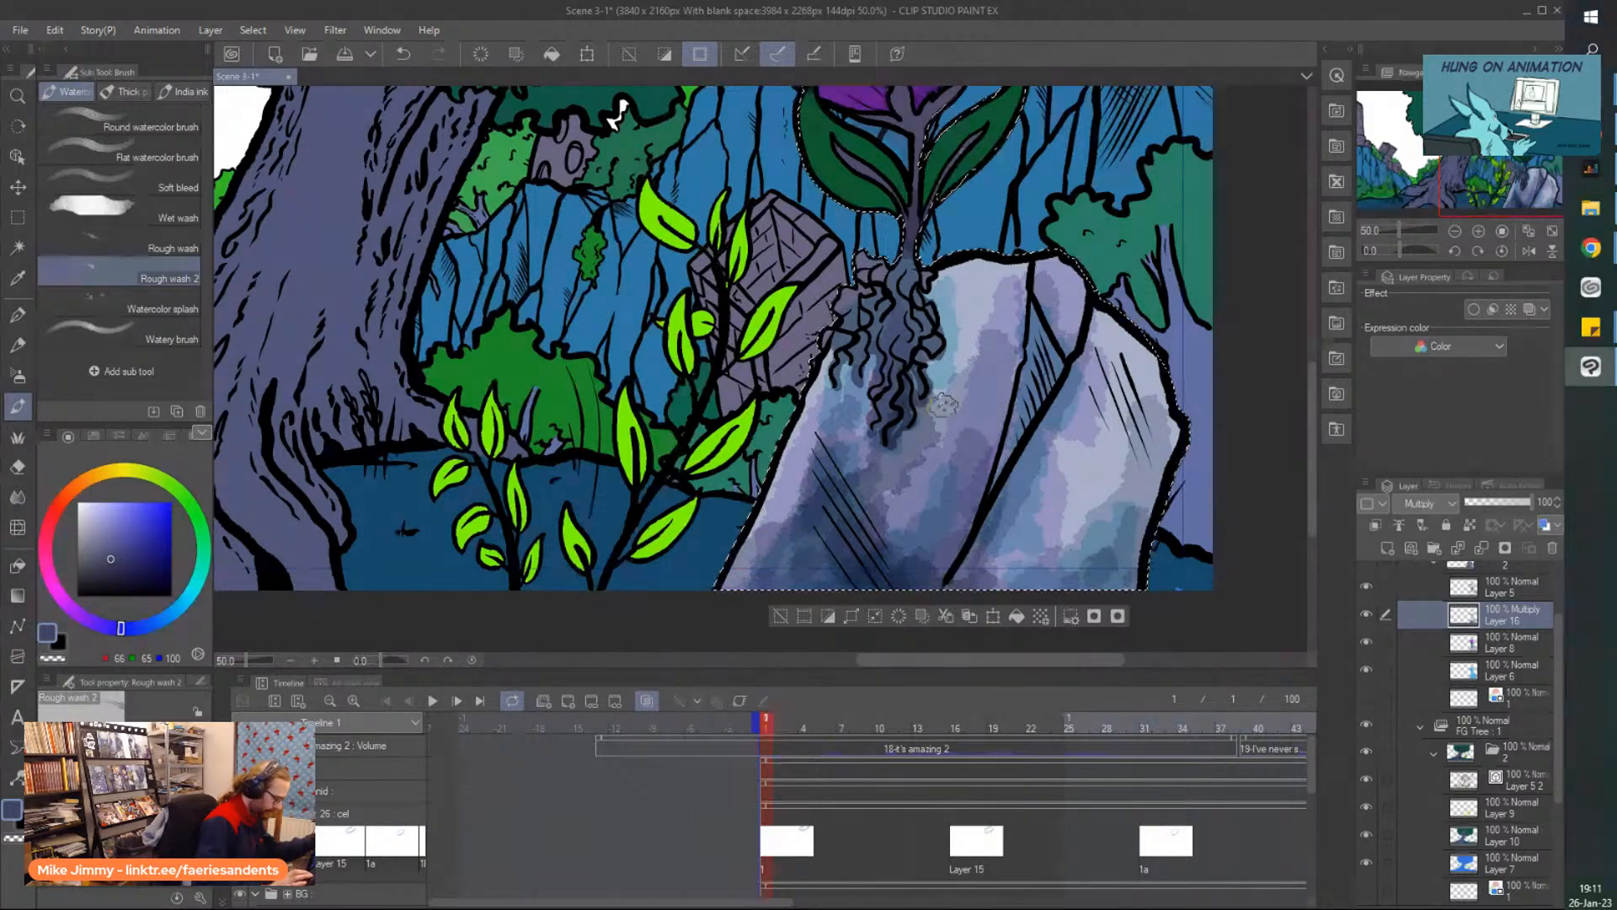
{"action": "left_click_drag", "start_coordinate": [590, 902], "coordinate": [672, 824]}
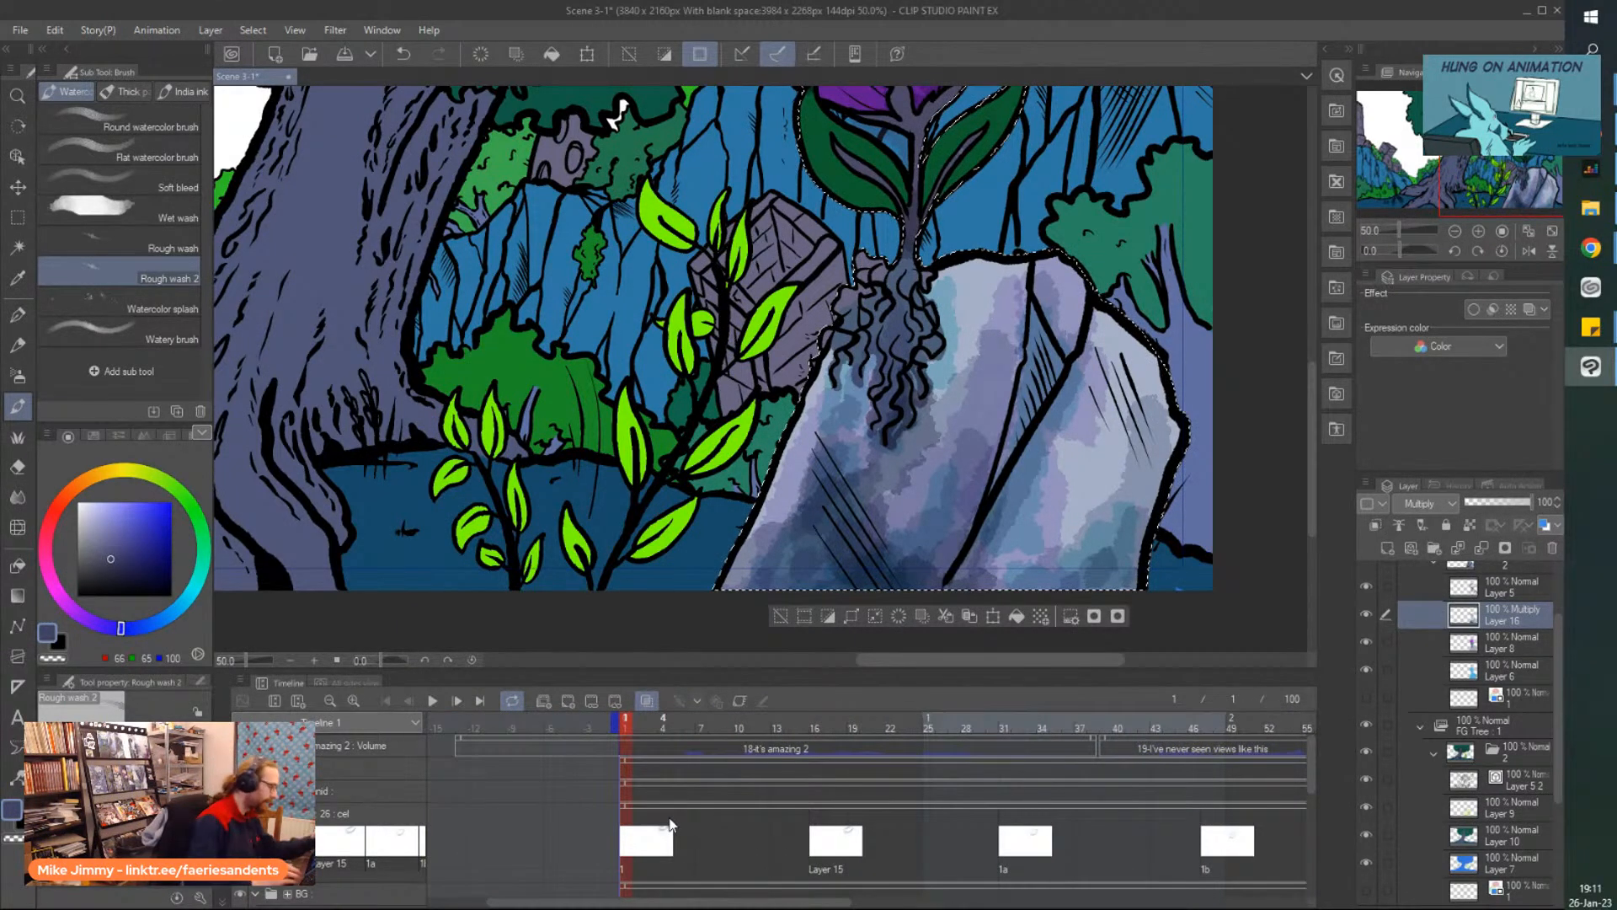
Darken the rock face along the left side of the central crack, from its upper end down to the base.
{"action": "mouse_move", "coordinate": [990, 497]}
{"action": "left_mouse_down"}
{"action": "mouse_move", "coordinate": [981, 539]}
{"action": "mouse_move", "coordinate": [1035, 572]}
{"action": "mouse_move", "coordinate": [1032, 553]}
{"action": "mouse_move", "coordinate": [1055, 559]}
{"action": "mouse_move", "coordinate": [1063, 582]}
{"action": "mouse_move", "coordinate": [1040, 594]}
{"action": "mouse_move", "coordinate": [938, 548]}
{"action": "mouse_move", "coordinate": [900, 603]}
{"action": "left_mouse_up"}
{"action": "mouse_move", "coordinate": [1037, 327]}
{"action": "left_mouse_down"}
{"action": "mouse_move", "coordinate": [1037, 395]}
{"action": "mouse_move", "coordinate": [995, 487]}
{"action": "left_mouse_up"}
{"action": "mouse_move", "coordinate": [1028, 289]}
{"action": "left_mouse_down"}
{"action": "mouse_move", "coordinate": [987, 466]}
{"action": "mouse_move", "coordinate": [1010, 350]}
{"action": "mouse_move", "coordinate": [982, 406]}
{"action": "left_mouse_up"}
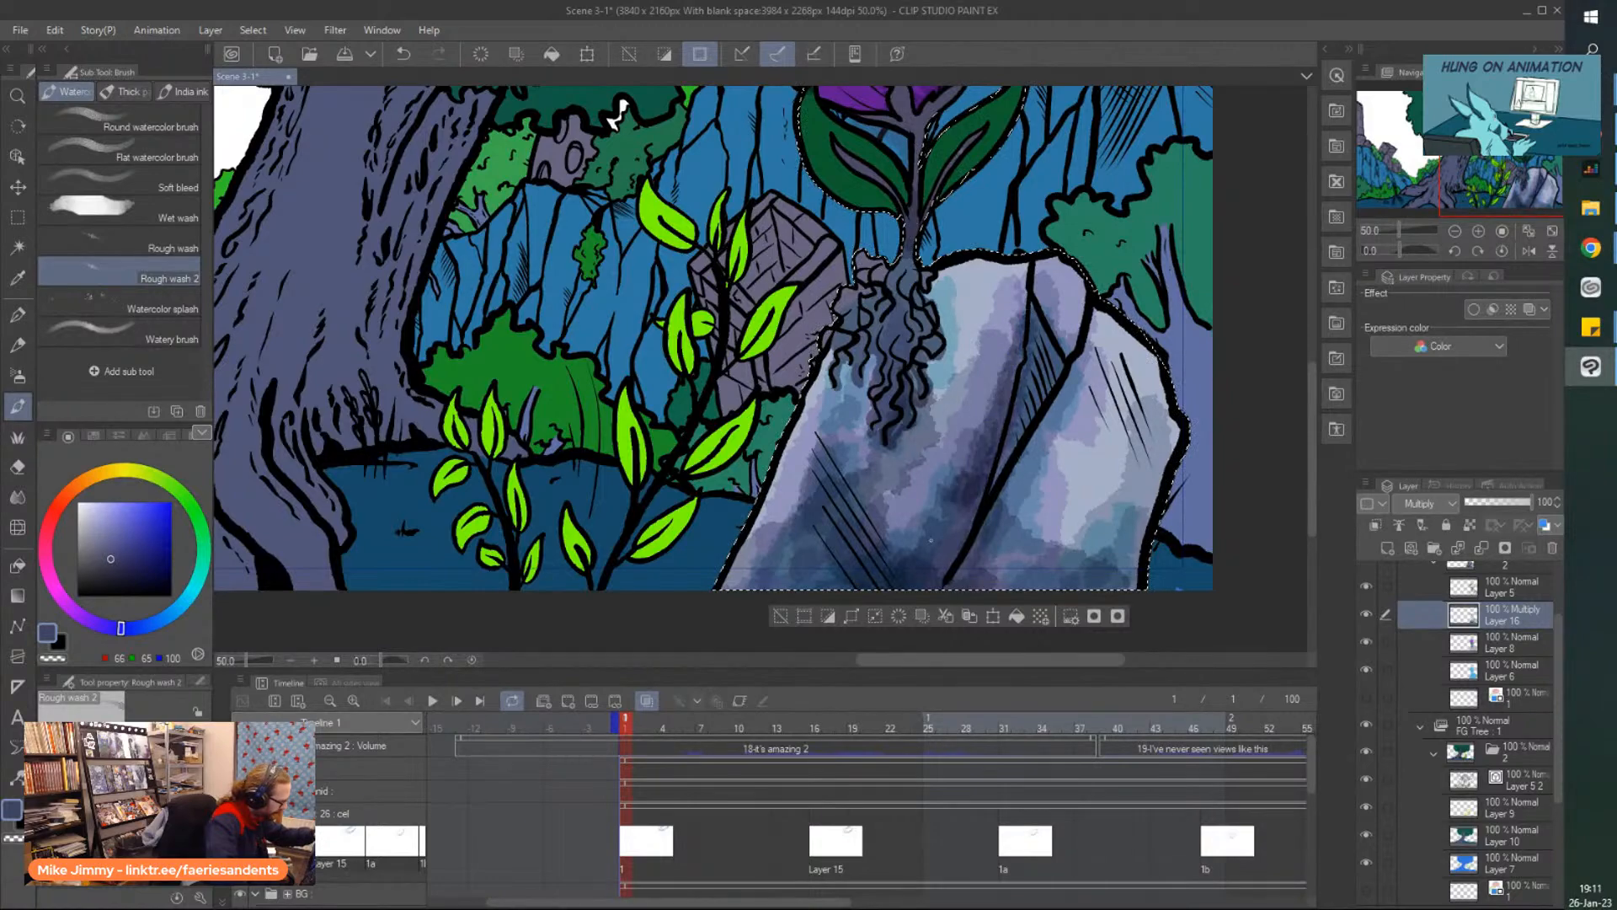
Sample the left leaf's dark green (13, 93, 46) as the brush colour.
{"action": "scroll", "coordinate": [961, 301], "scroll_direction": "down", "scroll_amount": 1}
{"action": "left_click_drag", "start_coordinate": [885, 220], "coordinate": [1016, 449]}
{"action": "scroll", "coordinate": [1016, 449], "scroll_direction": "up", "scroll_amount": 1}
{"action": "scroll", "coordinate": [1015, 446], "scroll_direction": "up", "scroll_amount": 1}
{"action": "right_click", "coordinate": [999, 434]}
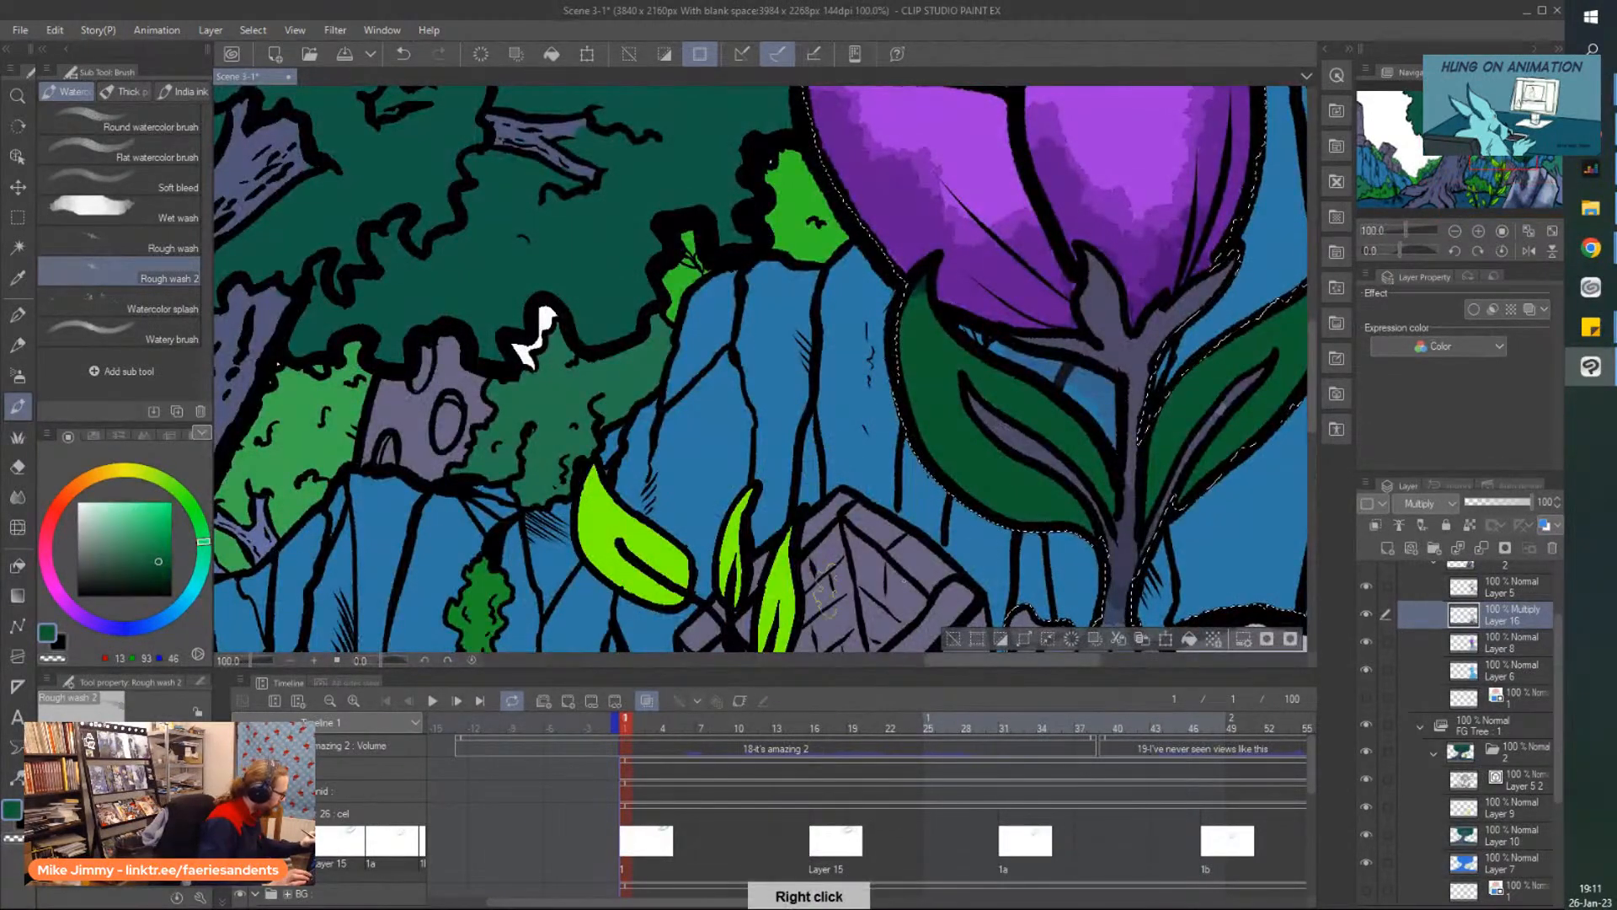
{"action": "mouse_move", "coordinate": [935, 396]}
{"action": "left_mouse_down"}
{"action": "mouse_move", "coordinate": [996, 481]}
{"action": "mouse_move", "coordinate": [963, 473]}
{"action": "left_mouse_up"}
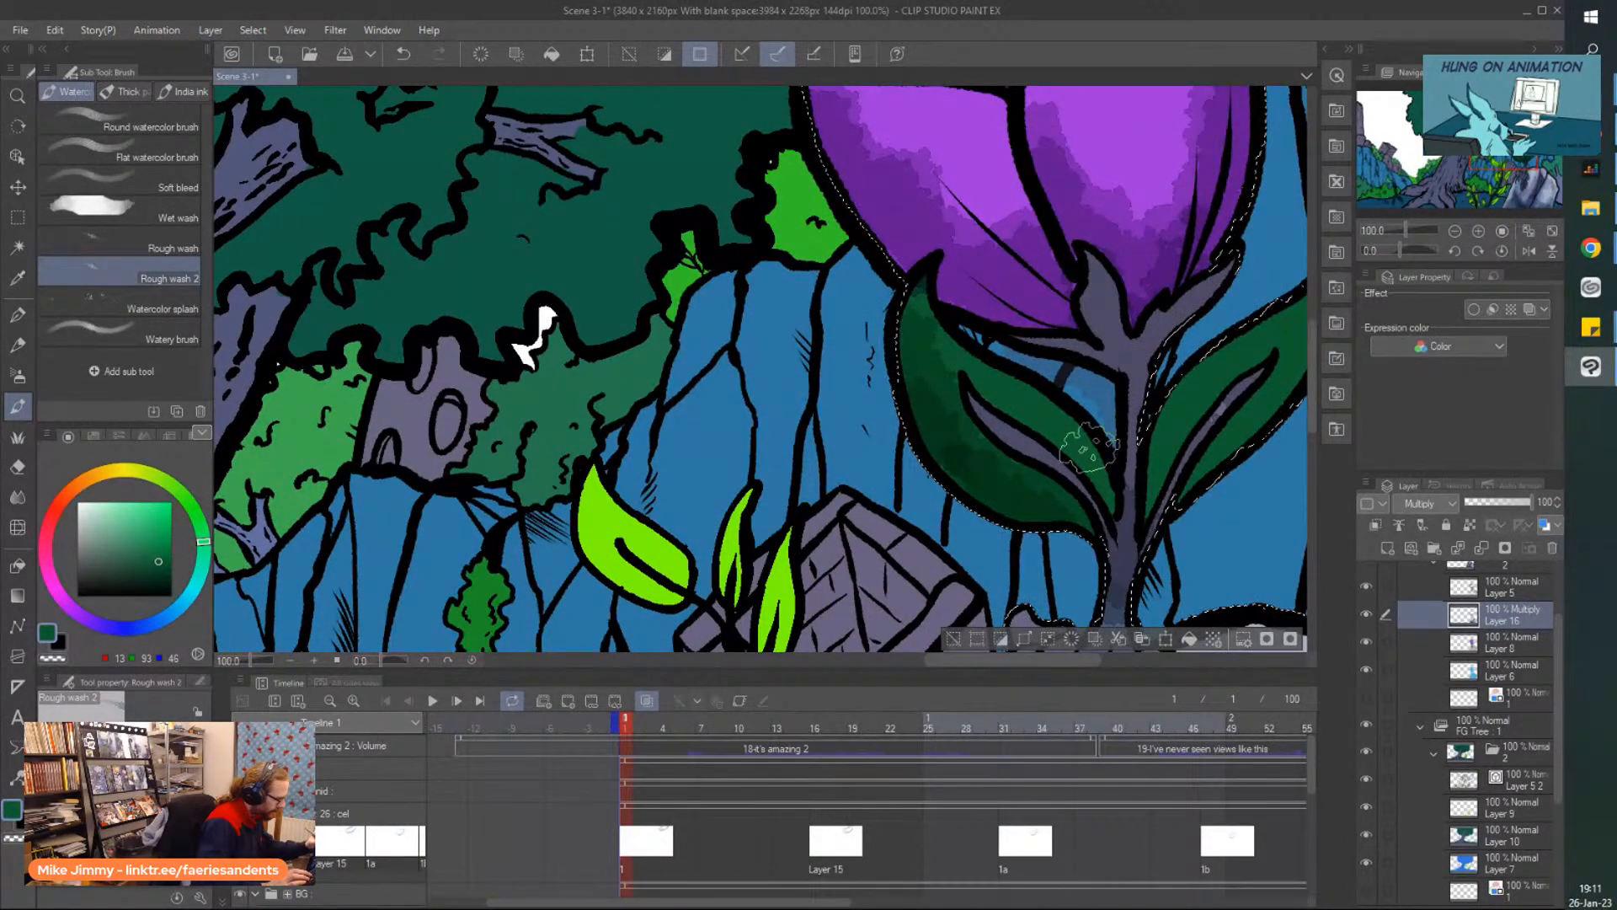
{"action": "left_click", "coordinate": [127, 248]}
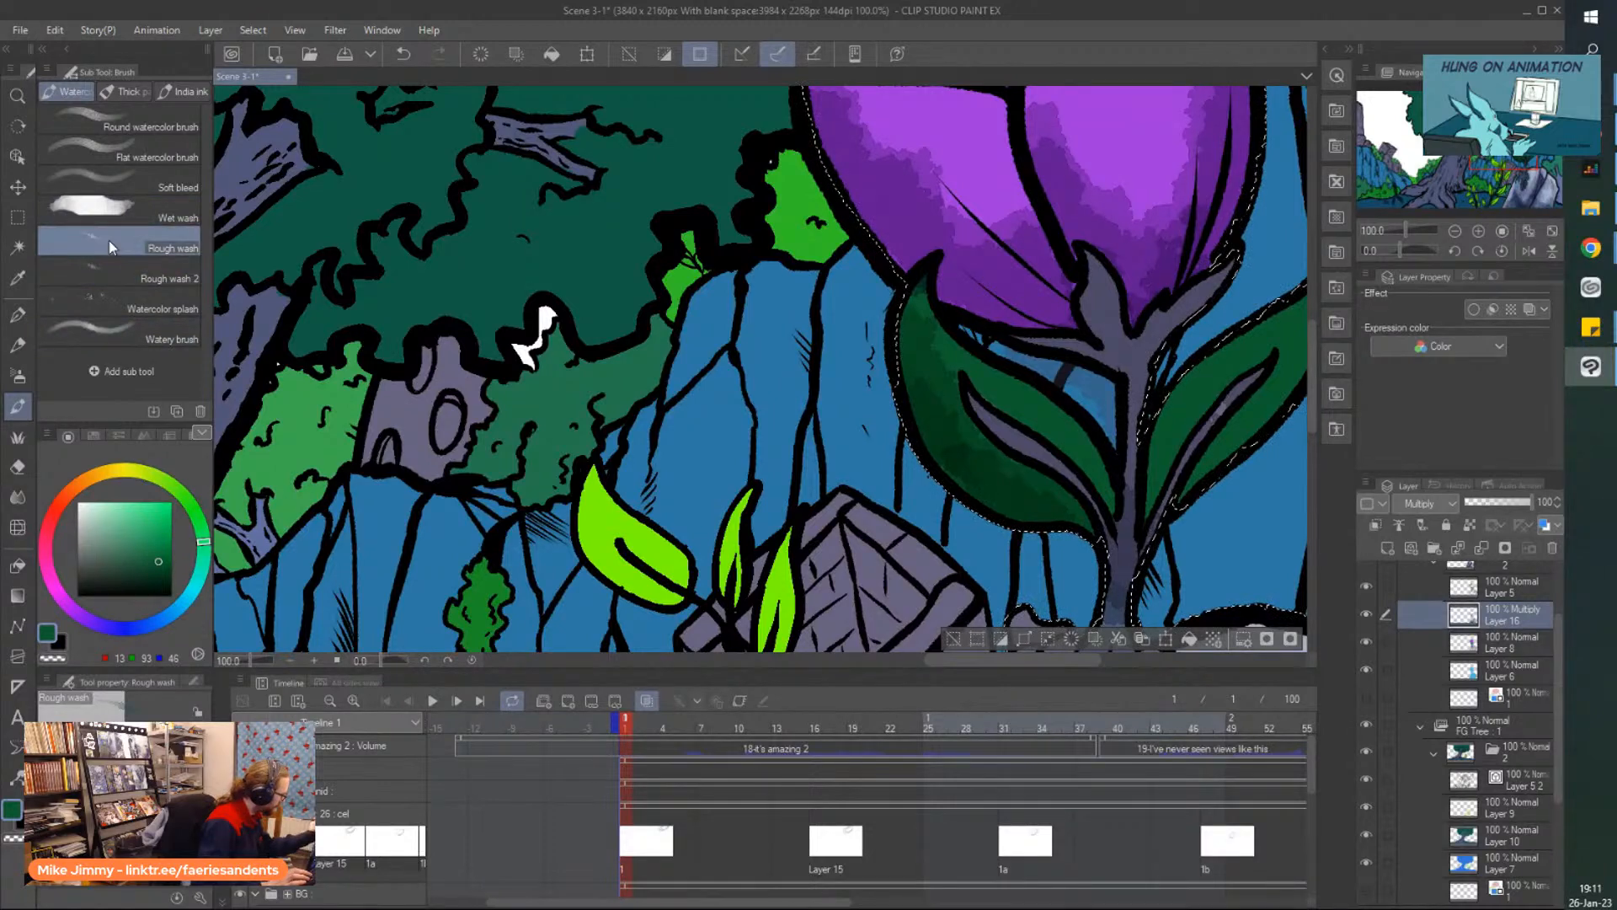
{"action": "key", "text": "ctrl+z"}
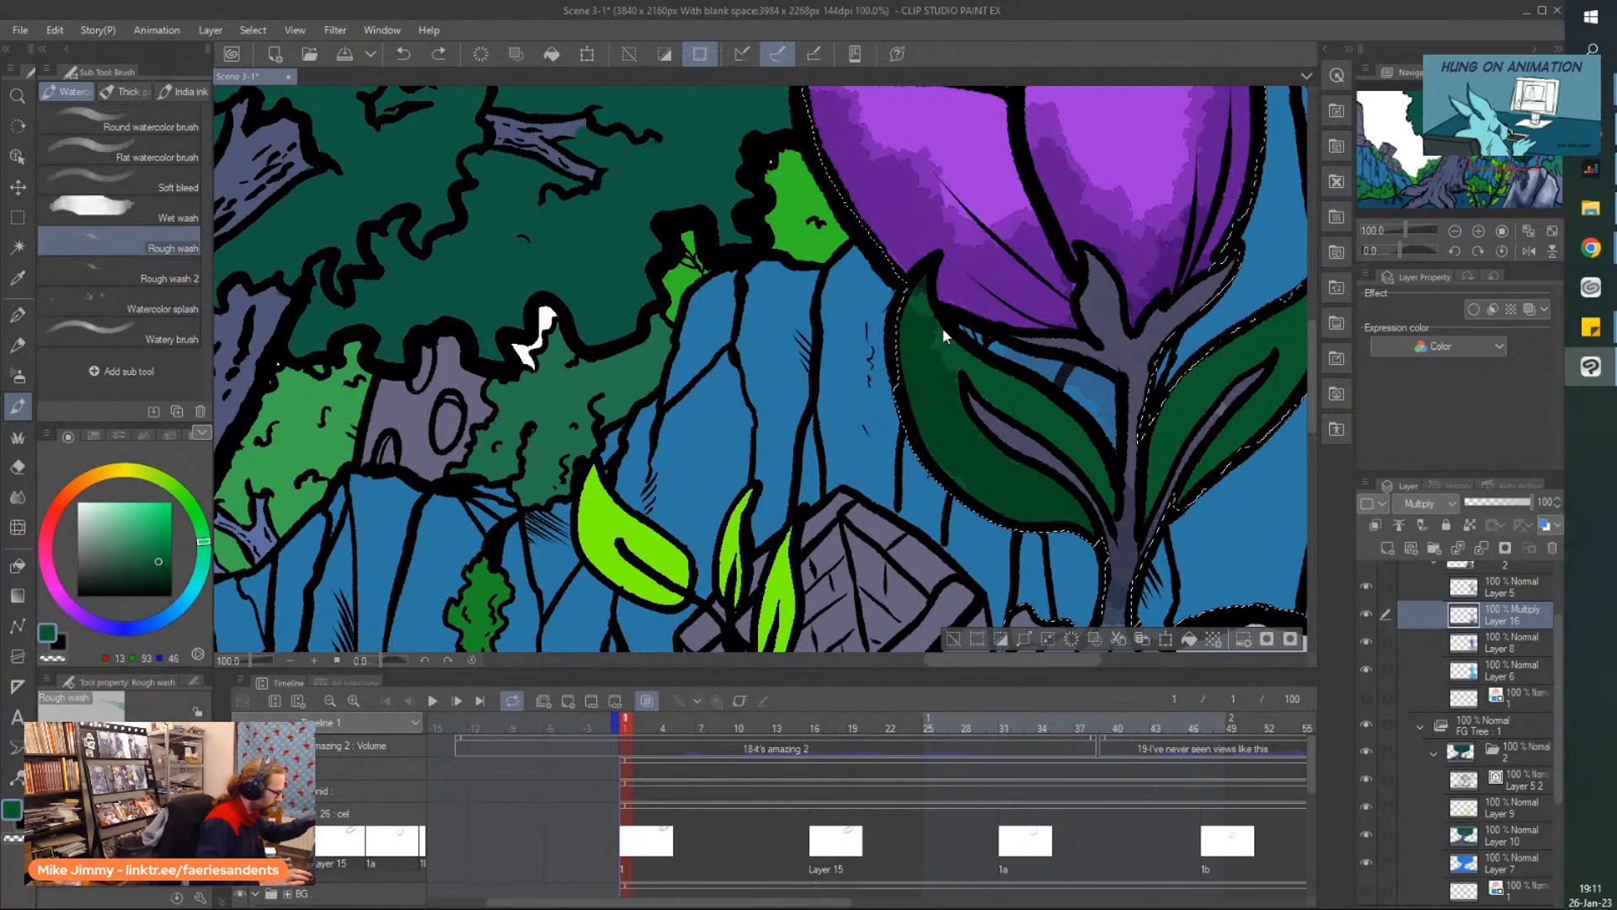
Paint dark green Rough wash 2 shadows on the flower's left and right leaves, including along their central veins.
{"action": "left_click", "coordinate": [150, 275]}
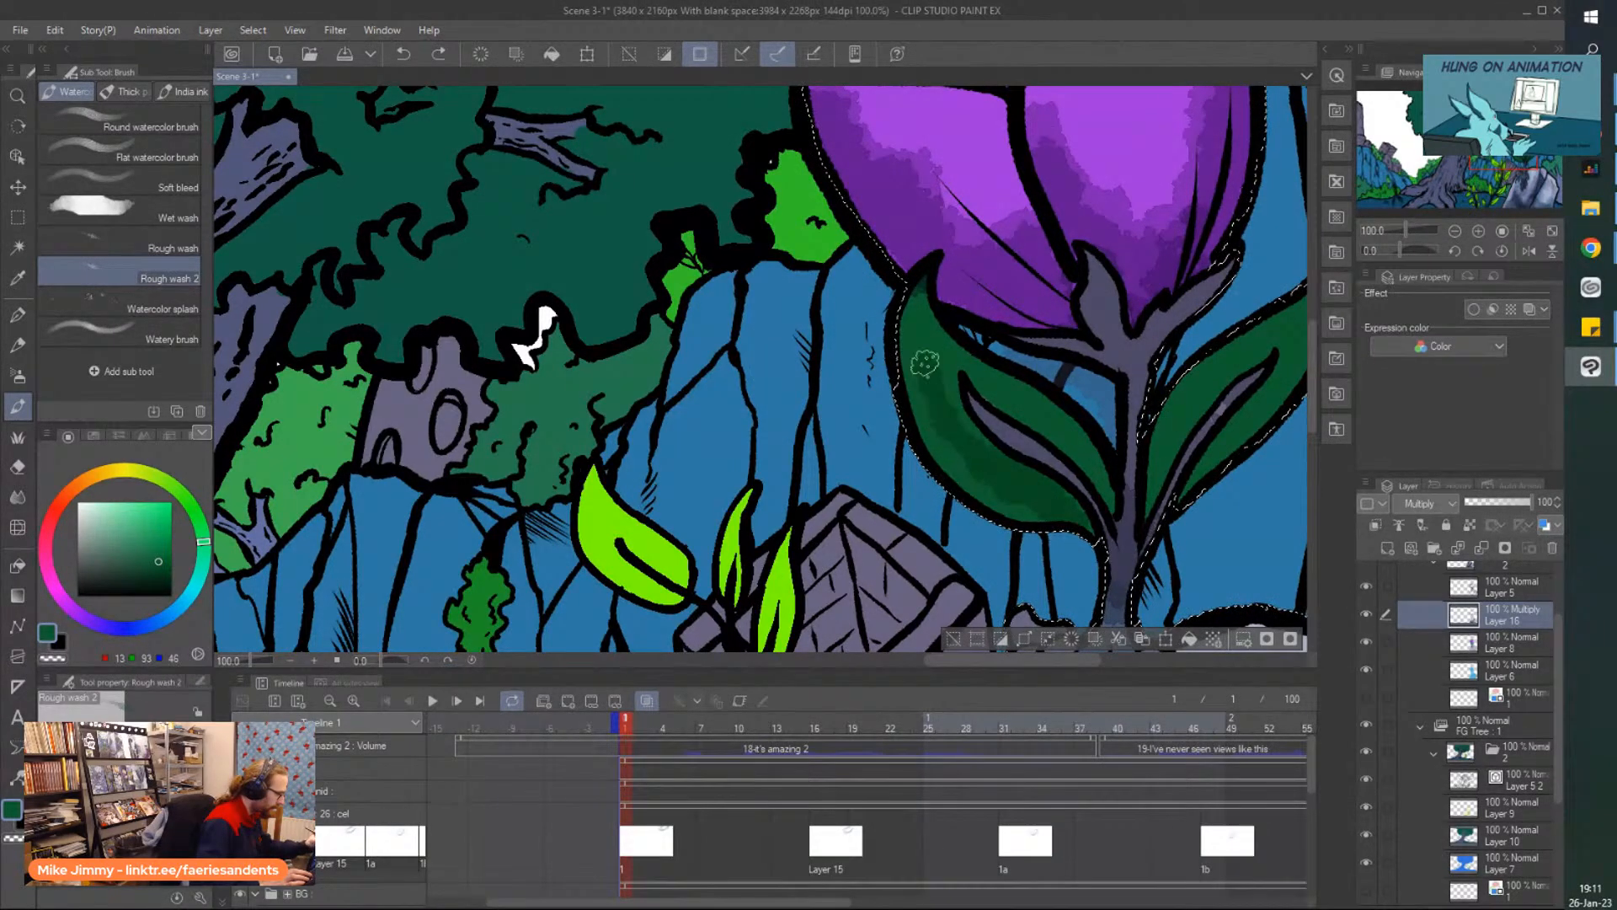
{"action": "mouse_move", "coordinate": [931, 419]}
{"action": "left_mouse_down"}
{"action": "mouse_move", "coordinate": [1044, 502]}
{"action": "mouse_move", "coordinate": [955, 466]}
{"action": "mouse_move", "coordinate": [970, 474]}
{"action": "mouse_move", "coordinate": [959, 309]}
{"action": "mouse_move", "coordinate": [1109, 512]}
{"action": "mouse_move", "coordinate": [911, 329]}
{"action": "mouse_move", "coordinate": [1045, 427]}
{"action": "mouse_move", "coordinate": [927, 358]}
{"action": "left_mouse_up"}
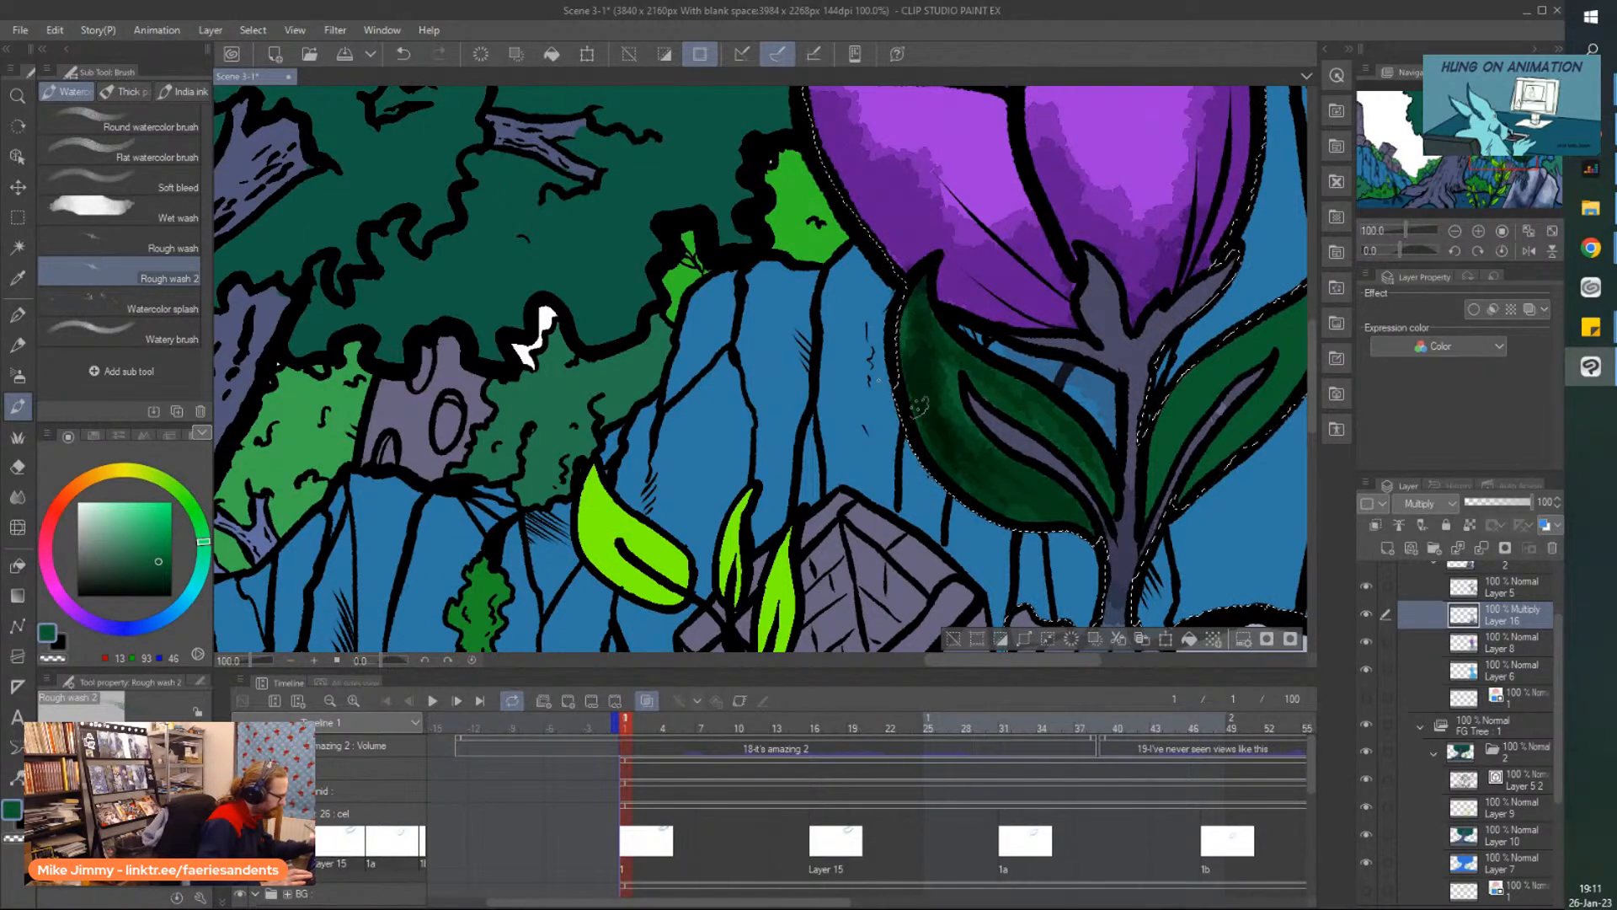
{"action": "scroll", "coordinate": [956, 442], "scroll_direction": "down", "scroll_amount": 2}
{"action": "scroll", "coordinate": [1045, 379], "scroll_direction": "up", "scroll_amount": 2}
{"action": "mouse_move", "coordinate": [1045, 413]}
{"action": "left_mouse_down"}
{"action": "mouse_move", "coordinate": [1052, 344]}
{"action": "mouse_move", "coordinate": [962, 484]}
{"action": "mouse_move", "coordinate": [1115, 209]}
{"action": "mouse_move", "coordinate": [944, 501]}
{"action": "mouse_move", "coordinate": [1033, 262]}
{"action": "mouse_move", "coordinate": [1054, 327]}
{"action": "mouse_move", "coordinate": [1067, 302]}
{"action": "mouse_move", "coordinate": [976, 405]}
{"action": "mouse_move", "coordinate": [916, 514]}
{"action": "mouse_move", "coordinate": [973, 364]}
{"action": "mouse_move", "coordinate": [930, 414]}
{"action": "mouse_move", "coordinate": [1005, 340]}
{"action": "mouse_move", "coordinate": [923, 470]}
{"action": "mouse_move", "coordinate": [939, 425]}
{"action": "mouse_move", "coordinate": [1071, 287]}
{"action": "mouse_move", "coordinate": [1011, 362]}
{"action": "mouse_move", "coordinate": [1101, 274]}
{"action": "left_mouse_up"}
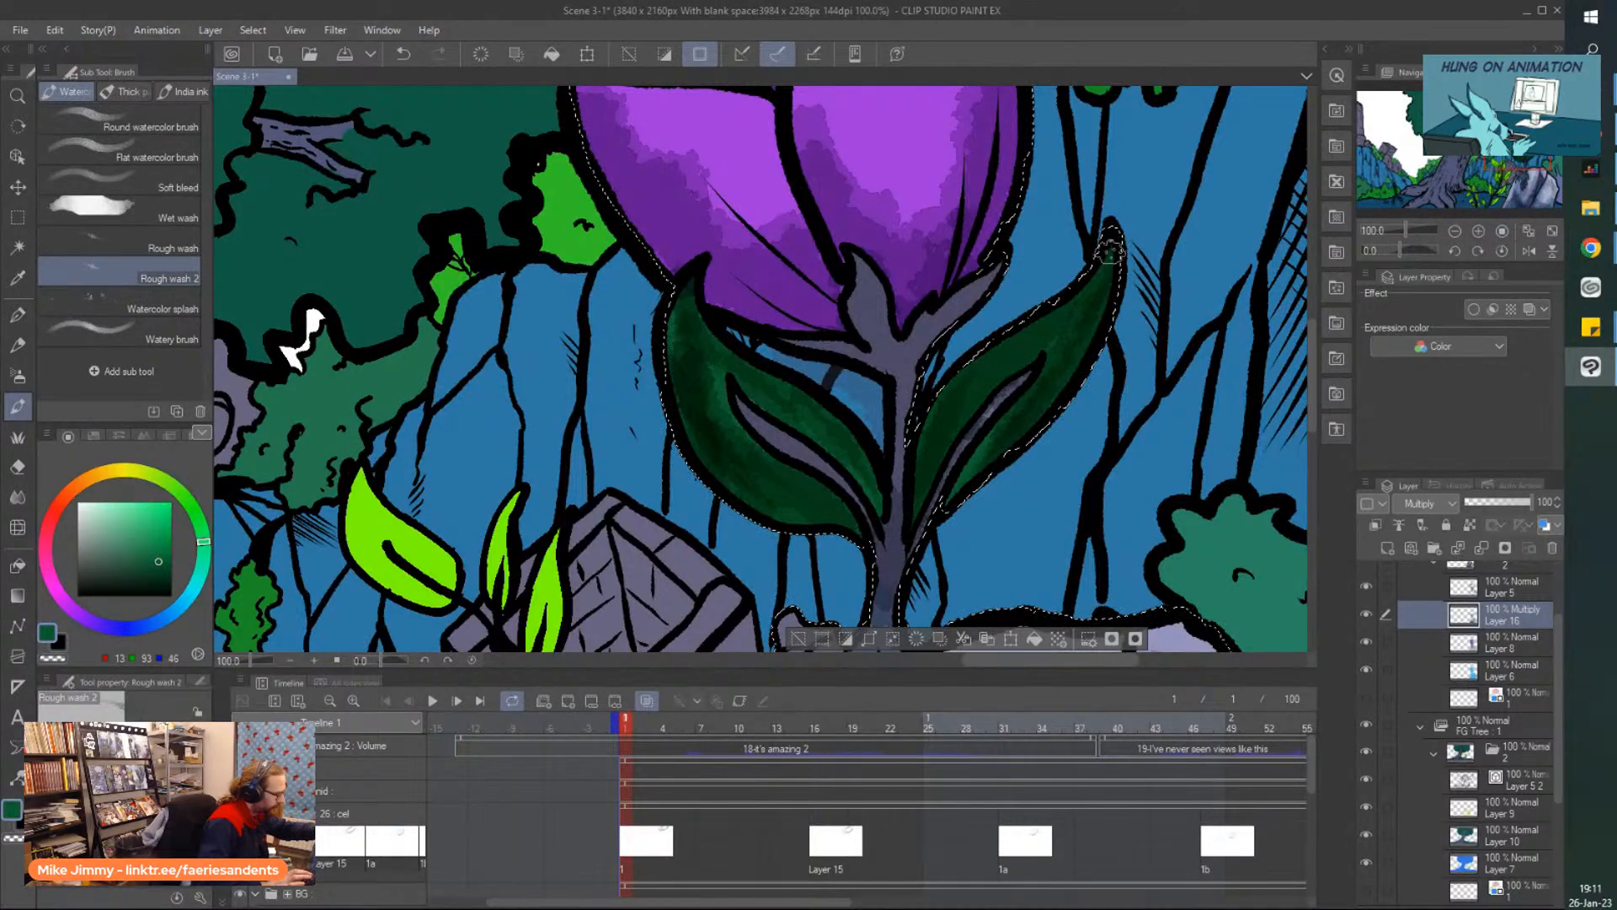
{"action": "mouse_move", "coordinate": [900, 562]}
{"action": "left_mouse_down"}
{"action": "mouse_move", "coordinate": [921, 509]}
{"action": "mouse_move", "coordinate": [1091, 292]}
{"action": "left_mouse_up"}
{"action": "left_click_drag", "start_coordinate": [678, 404], "coordinate": [798, 478]}
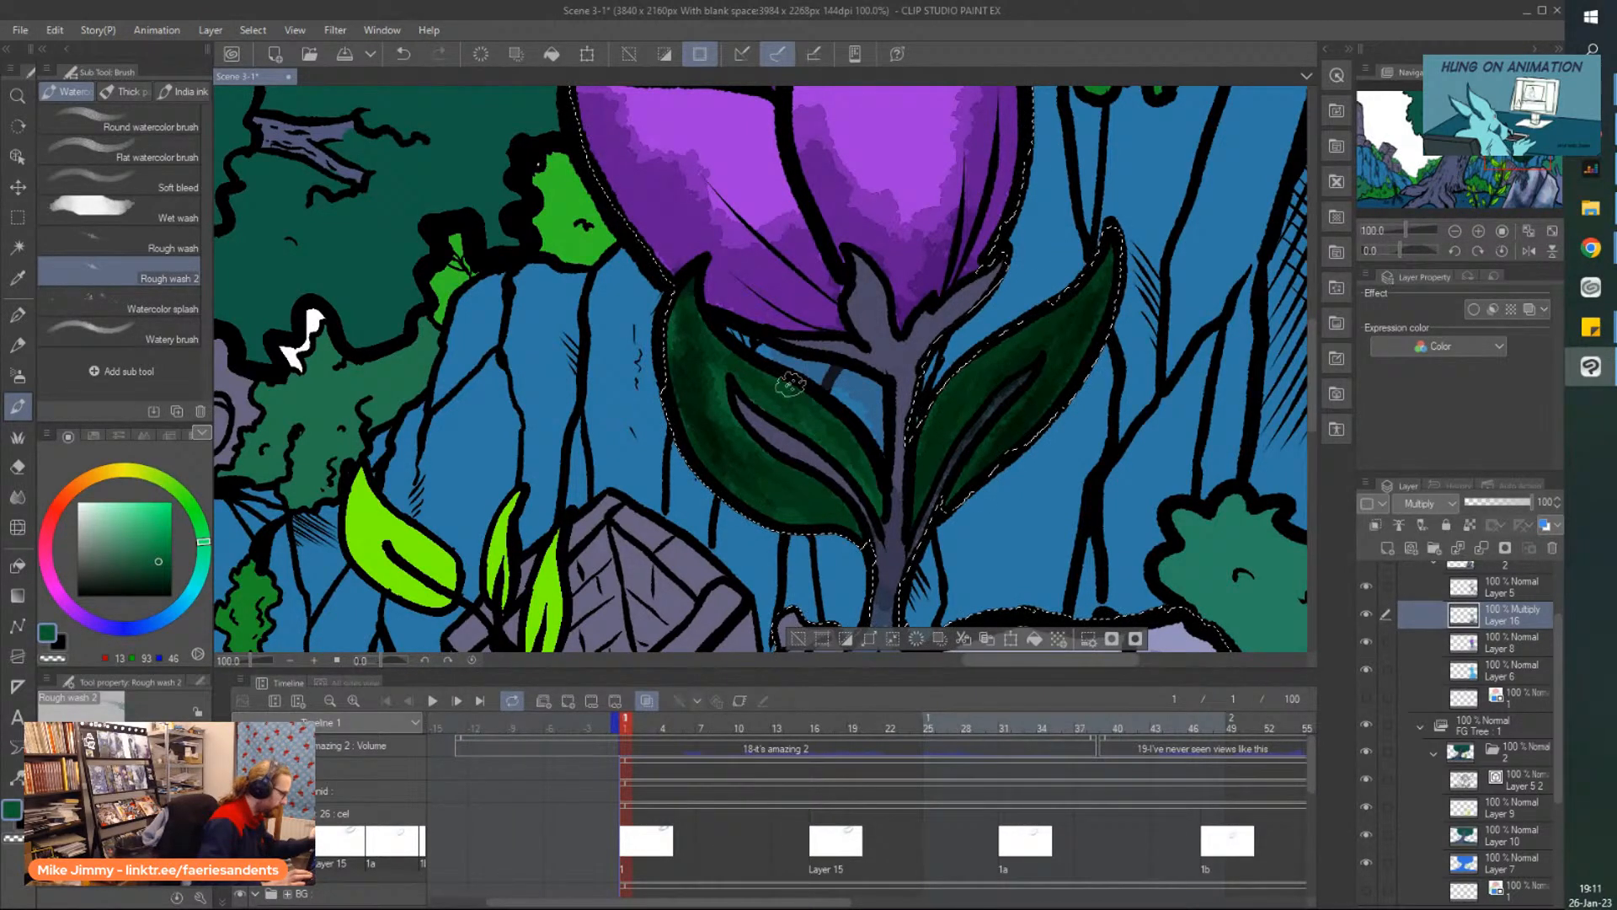
{"action": "scroll", "coordinate": [790, 384], "scroll_direction": "down", "scroll_amount": 4}
{"action": "scroll", "coordinate": [625, 132], "scroll_direction": "up", "scroll_amount": 4}
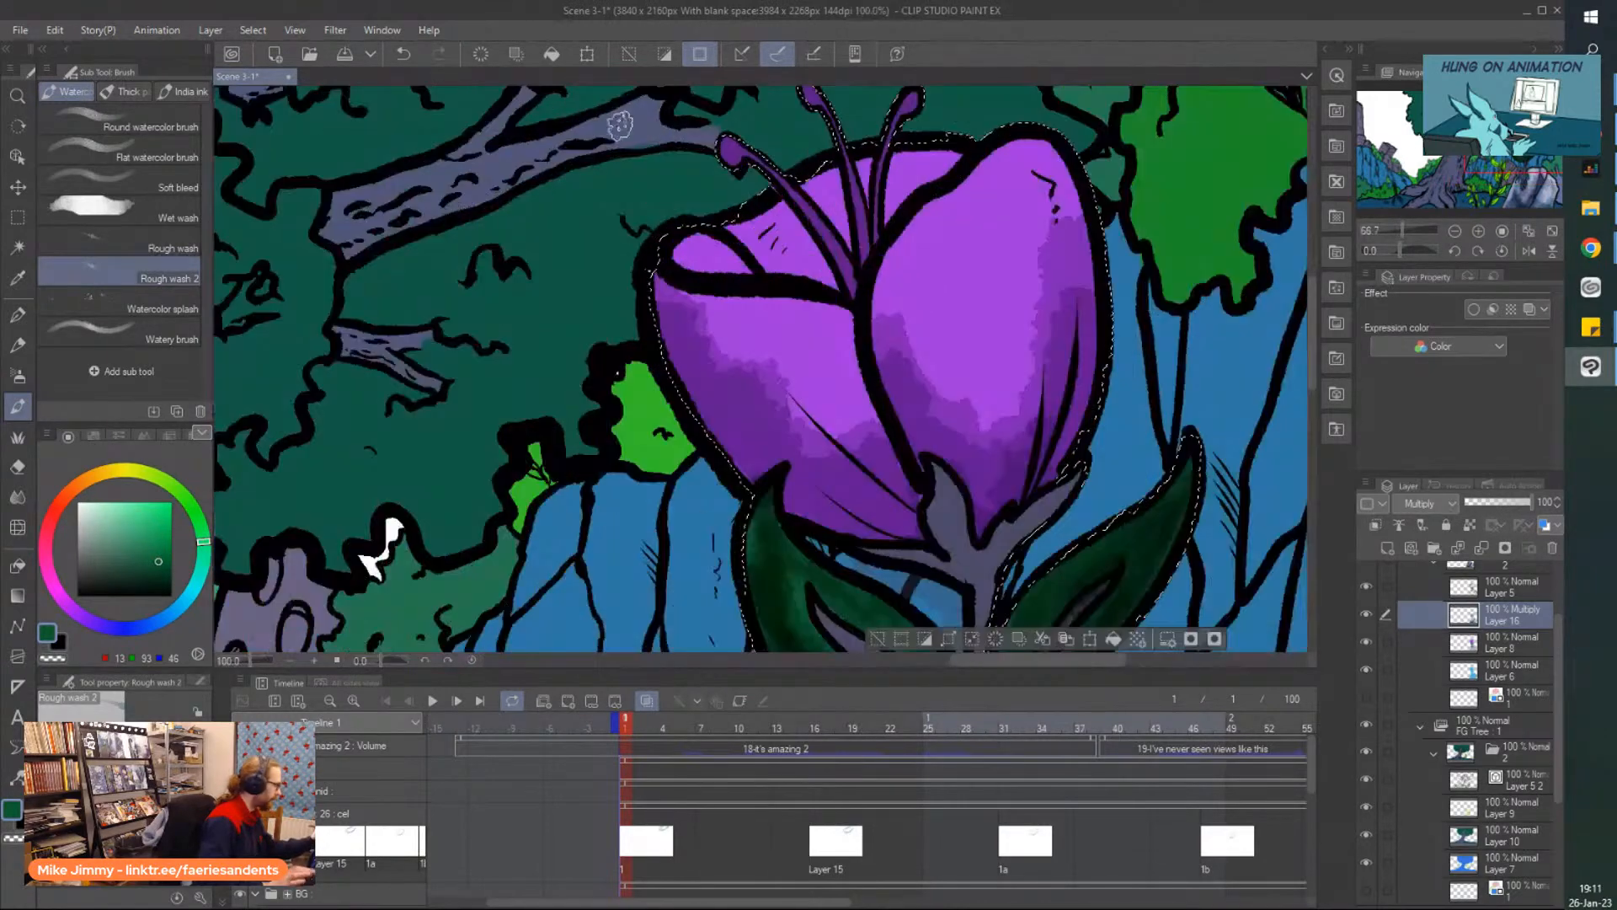
Sample the stamen's dark purple (78, 26, 109) and brush shadows across the inner opening of the flower with Rough wash 2.
{"action": "left_click", "coordinate": [733, 165], "text": "alt"}
{"action": "mouse_move", "coordinate": [834, 269]}
{"action": "left_mouse_down"}
{"action": "mouse_move", "coordinate": [809, 253]}
{"action": "mouse_move", "coordinate": [661, 249]}
{"action": "left_mouse_up"}
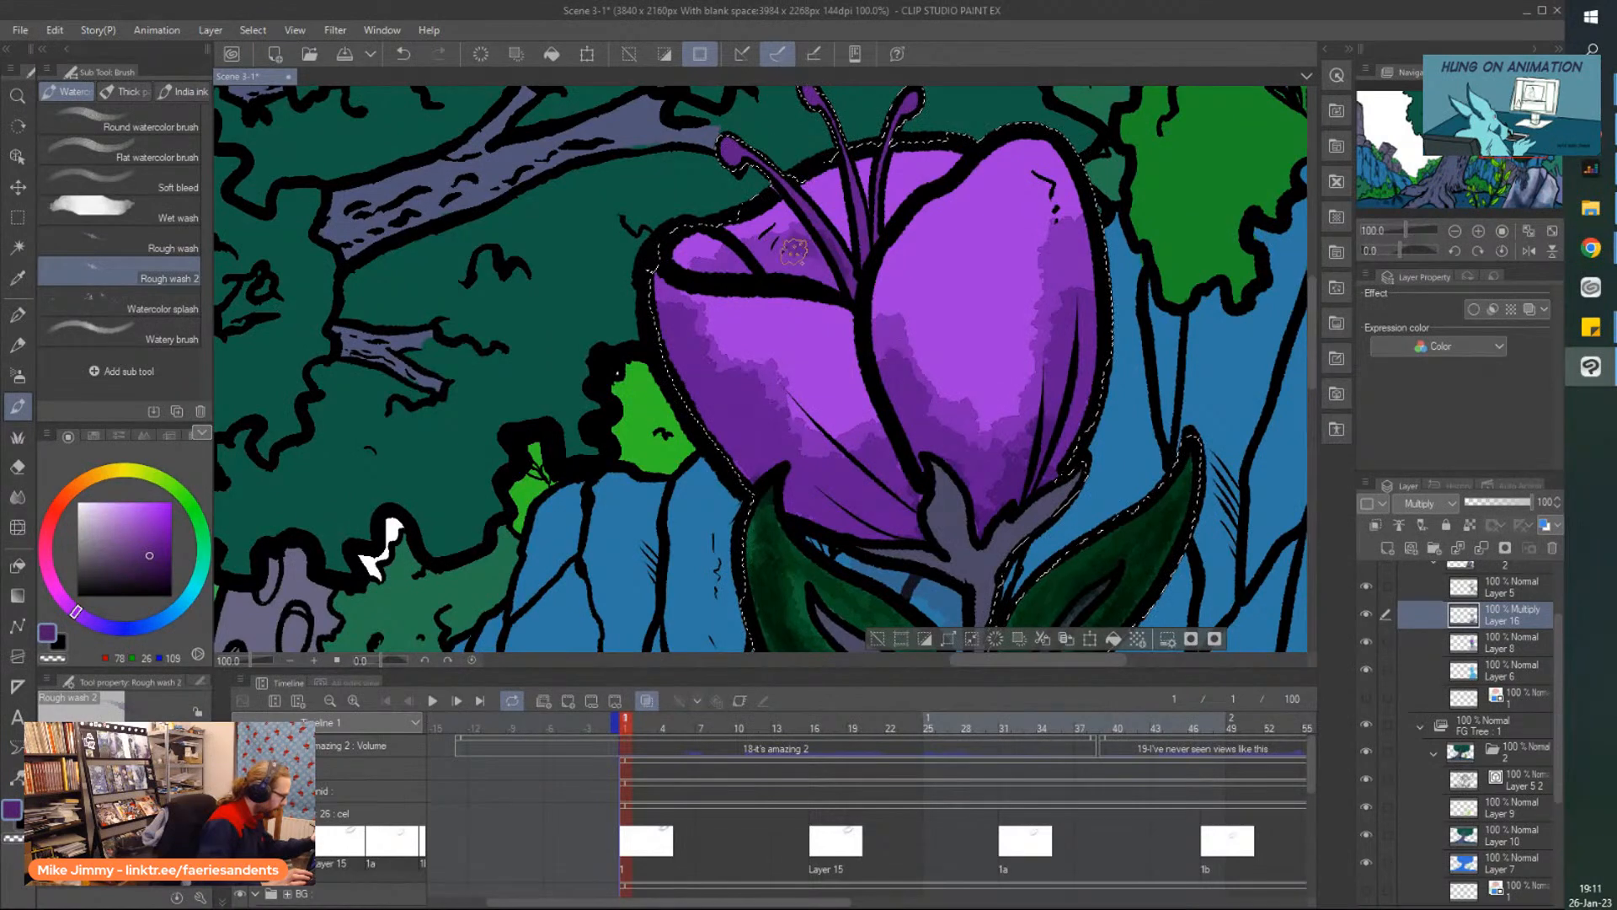
{"action": "left_click_drag", "start_coordinate": [808, 250], "coordinate": [749, 276]}
{"action": "left_click_drag", "start_coordinate": [848, 293], "coordinate": [789, 287]}
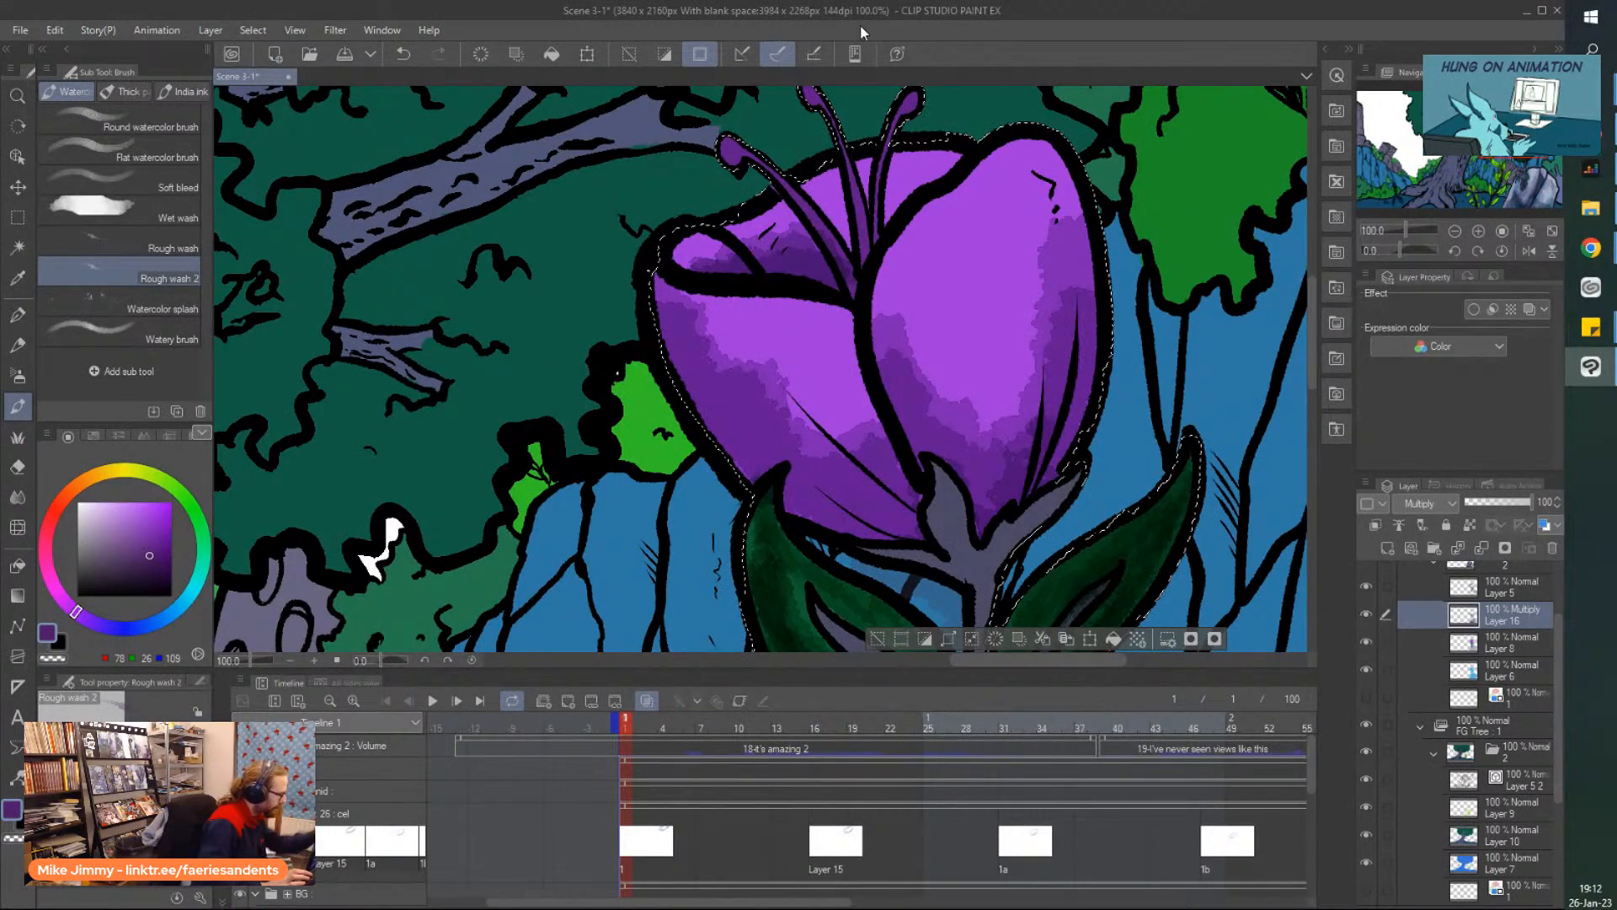
{"action": "scroll", "coordinate": [939, 205], "scroll_direction": "up", "scroll_amount": 3}
{"action": "mouse_move", "coordinate": [939, 205]}
{"action": "left_mouse_down"}
{"action": "mouse_move", "coordinate": [863, 326]}
{"action": "mouse_move", "coordinate": [804, 291]}
{"action": "mouse_move", "coordinate": [756, 301]}
{"action": "left_mouse_up"}
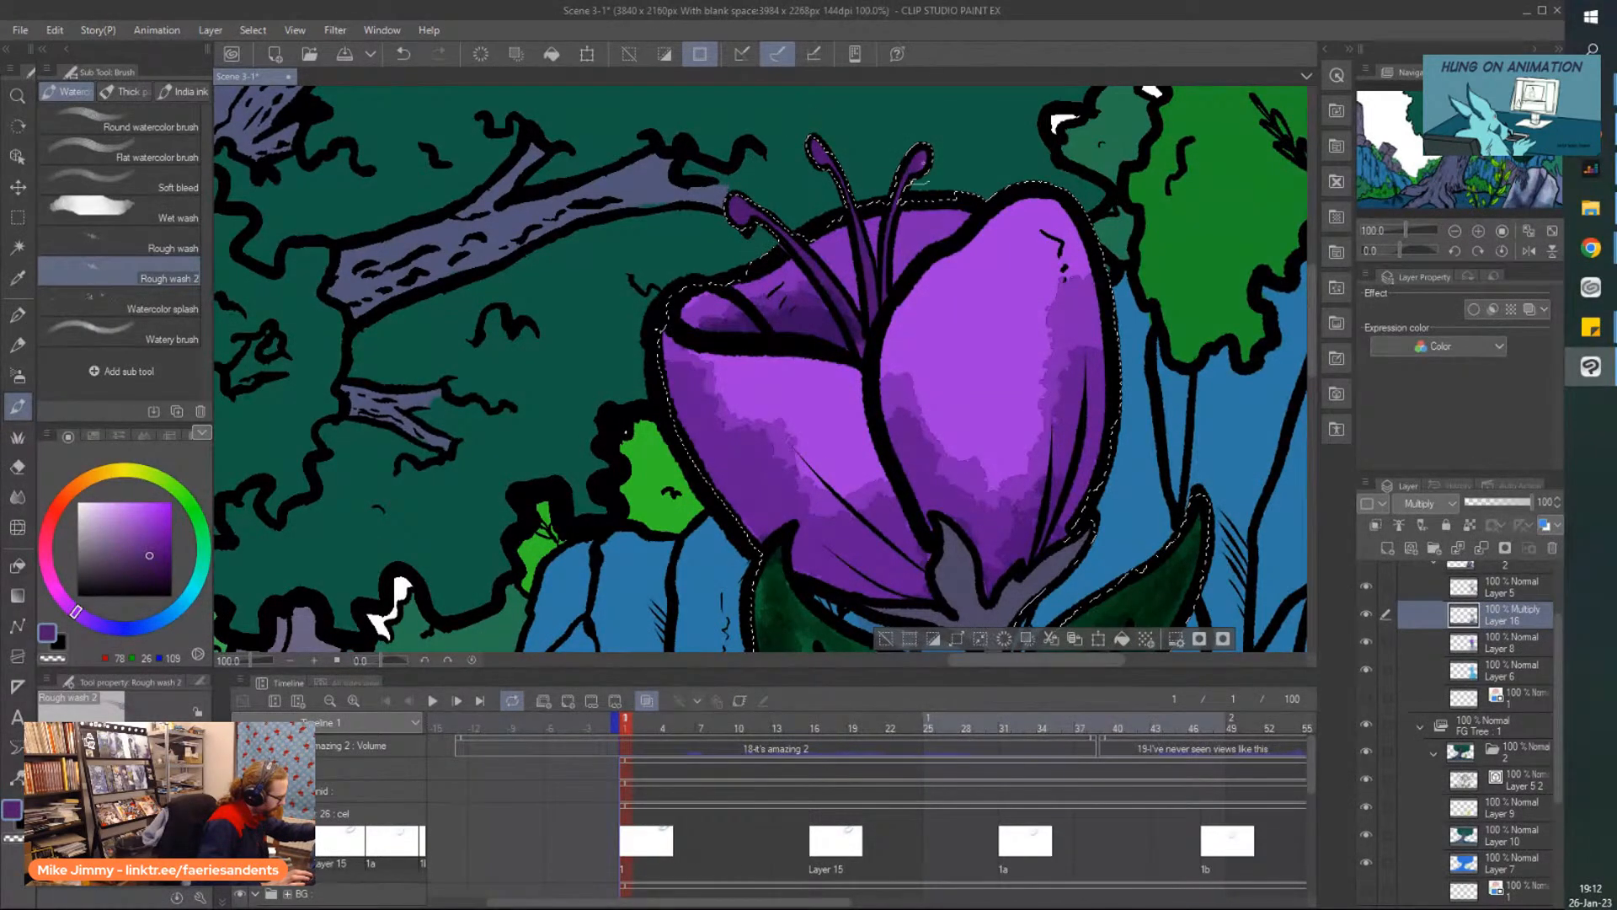
{"action": "left_click_drag", "start_coordinate": [872, 293], "coordinate": [783, 306]}
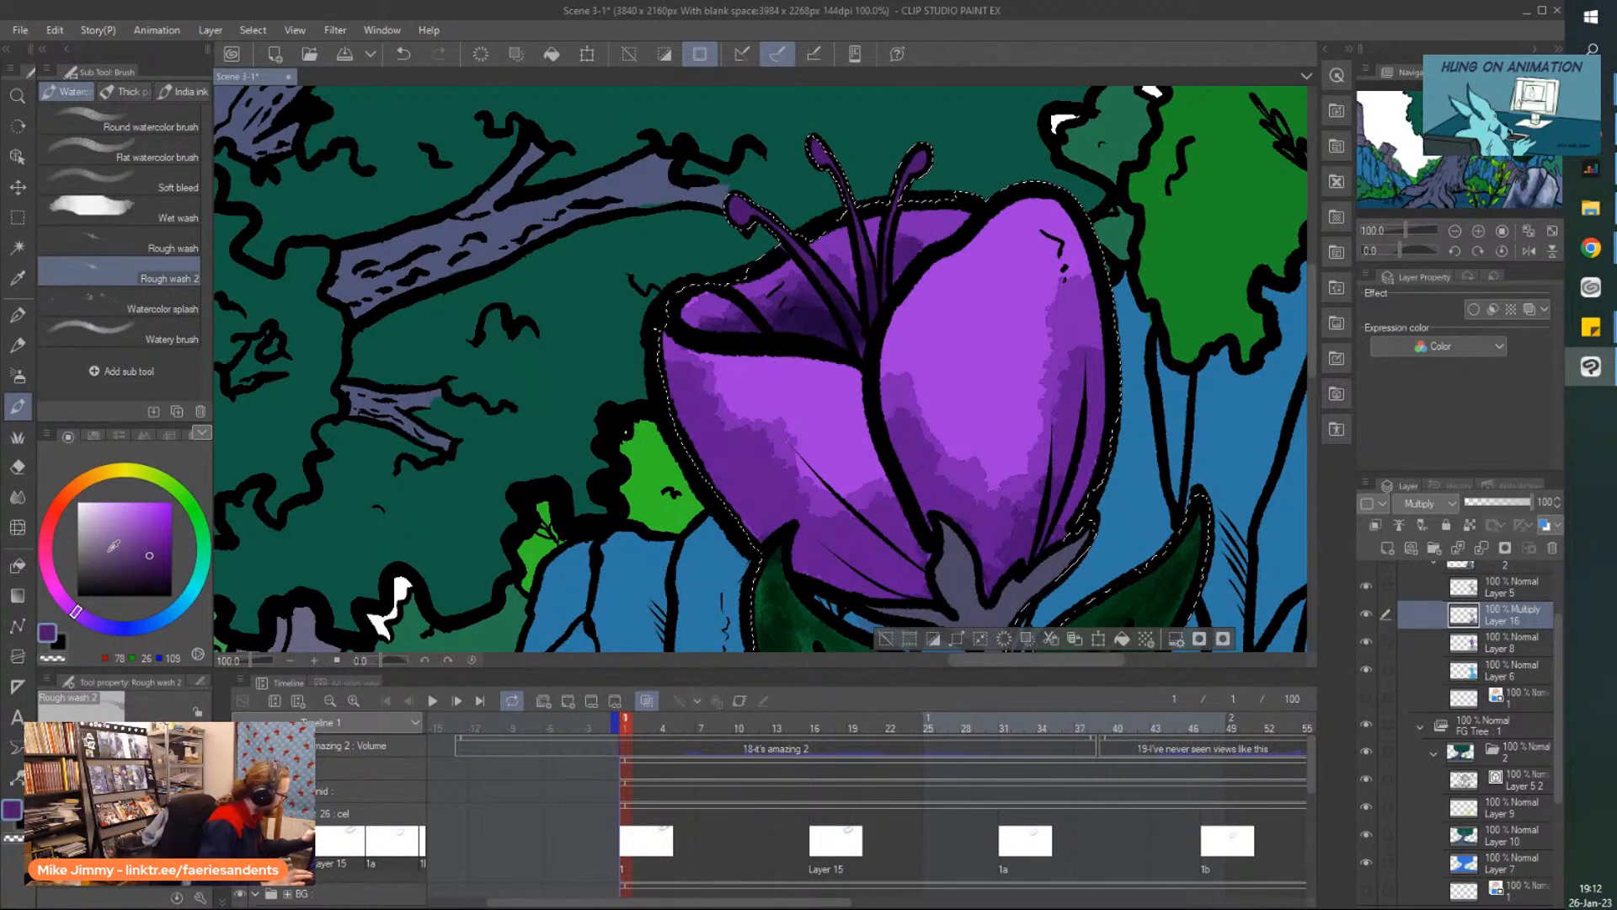
Deepen the shadows inside the flower and along its petals with muted dark violet (46, 36, 71).
{"action": "left_click", "coordinate": [123, 571]}
{"action": "left_click_drag", "start_coordinate": [73, 610], "coordinate": [102, 624]}
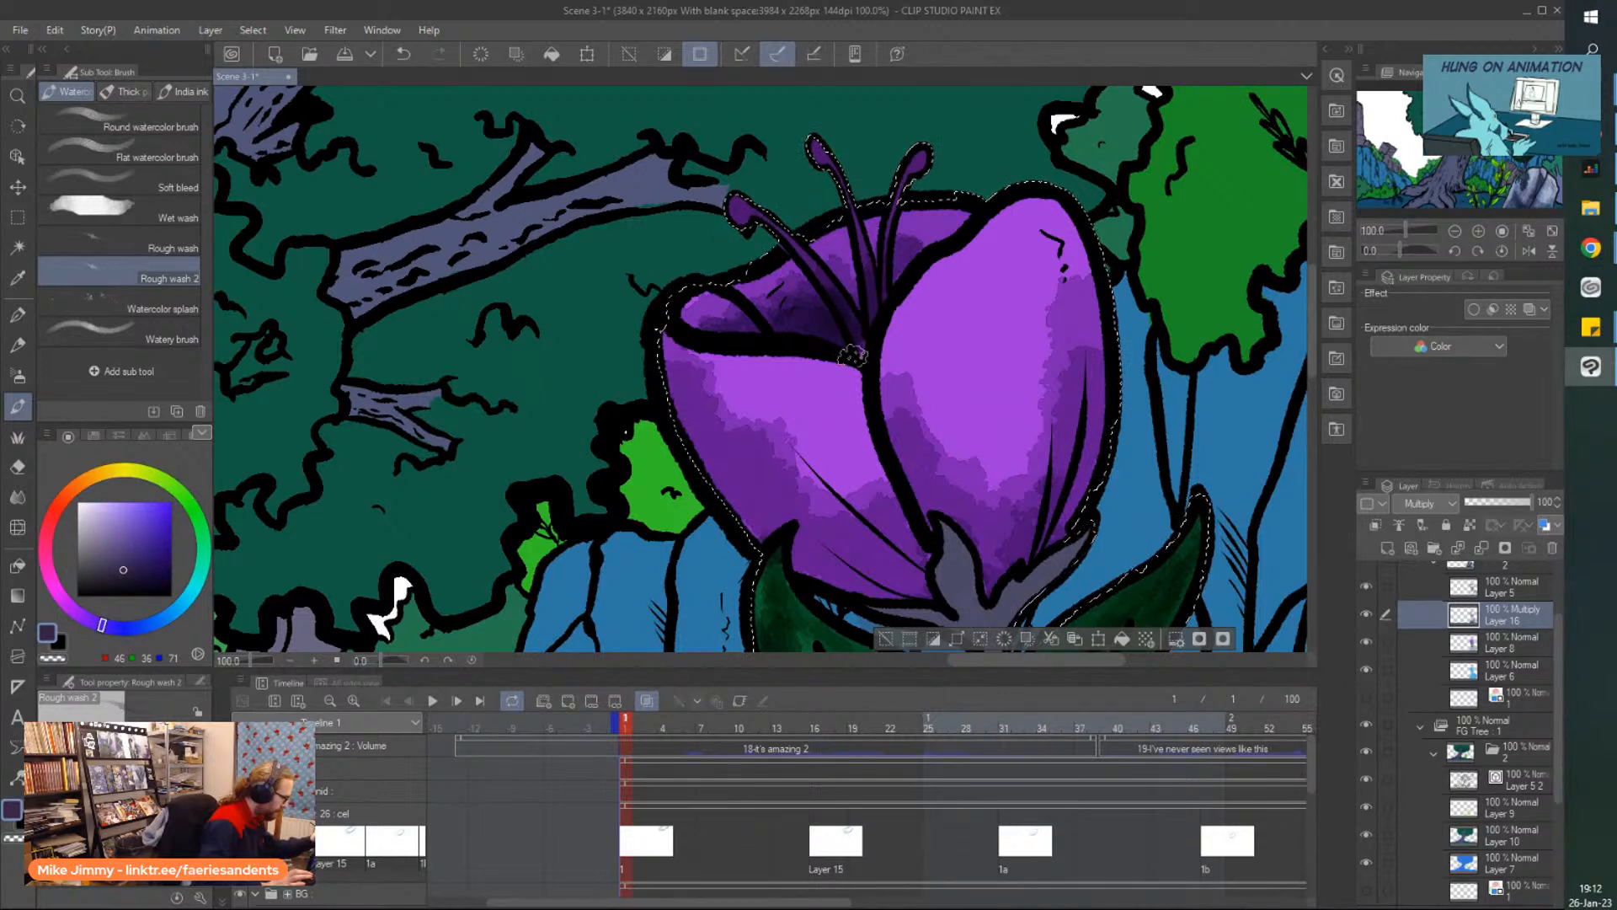
{"action": "mouse_move", "coordinate": [778, 289]}
{"action": "left_mouse_down"}
{"action": "mouse_move", "coordinate": [914, 442]}
{"action": "mouse_move", "coordinate": [893, 396]}
{"action": "mouse_move", "coordinate": [927, 497]}
{"action": "mouse_move", "coordinate": [868, 465]}
{"action": "mouse_move", "coordinate": [893, 581]}
{"action": "mouse_move", "coordinate": [809, 594]}
{"action": "mouse_move", "coordinate": [746, 522]}
{"action": "left_mouse_up"}
{"action": "scroll", "coordinate": [880, 548], "scroll_direction": "down", "scroll_amount": 2}
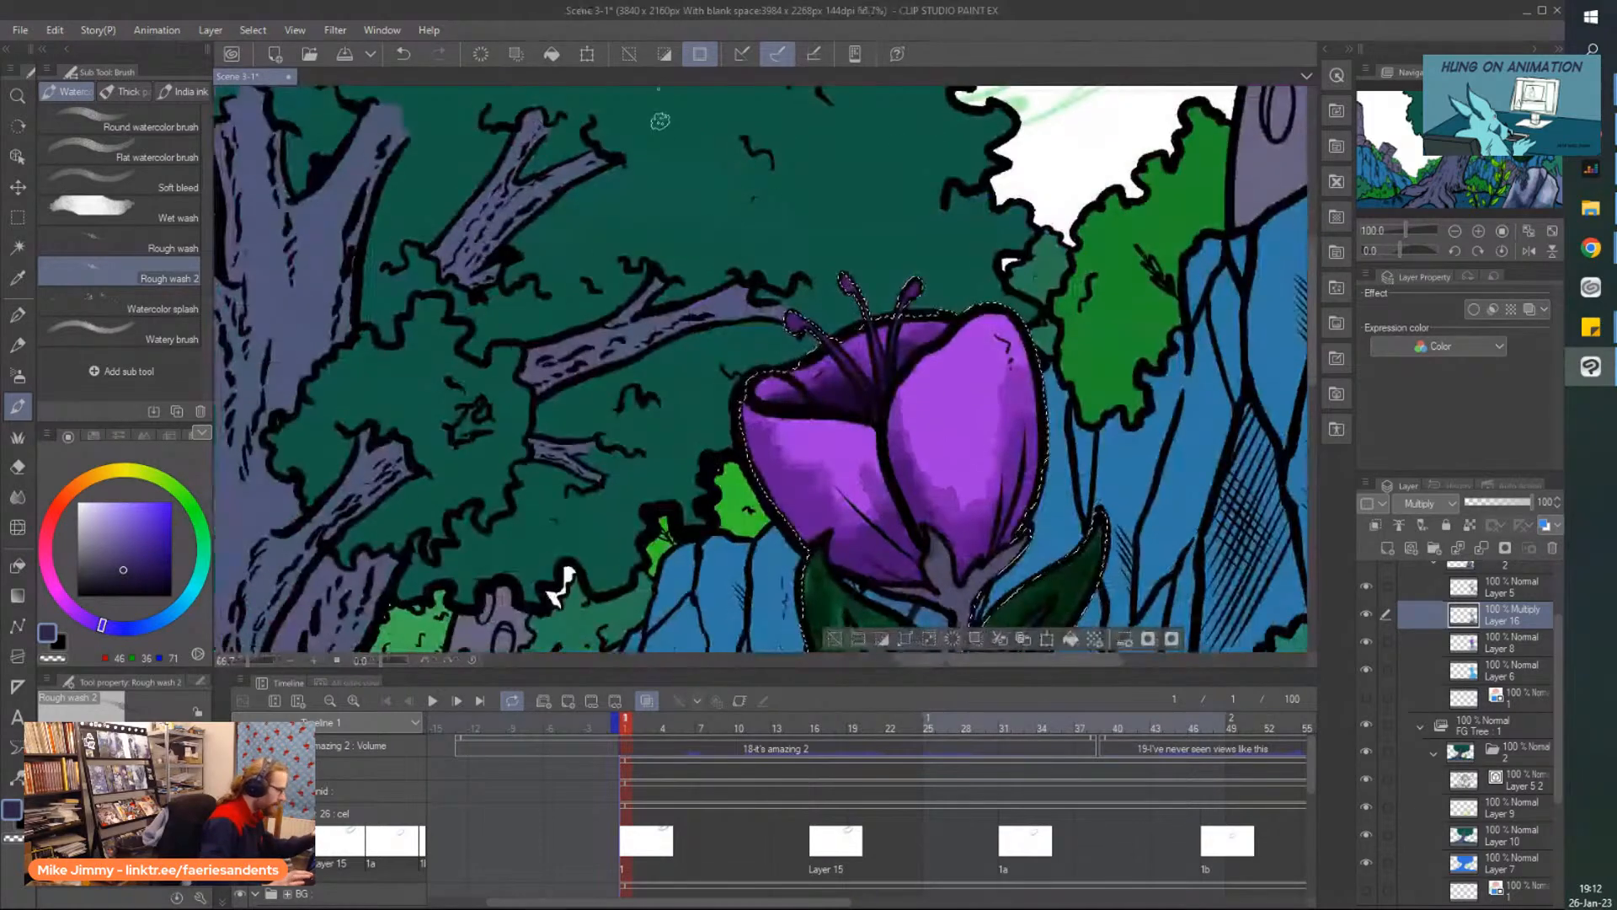
{"action": "scroll", "coordinate": [876, 392], "scroll_direction": "up", "scroll_amount": 2}
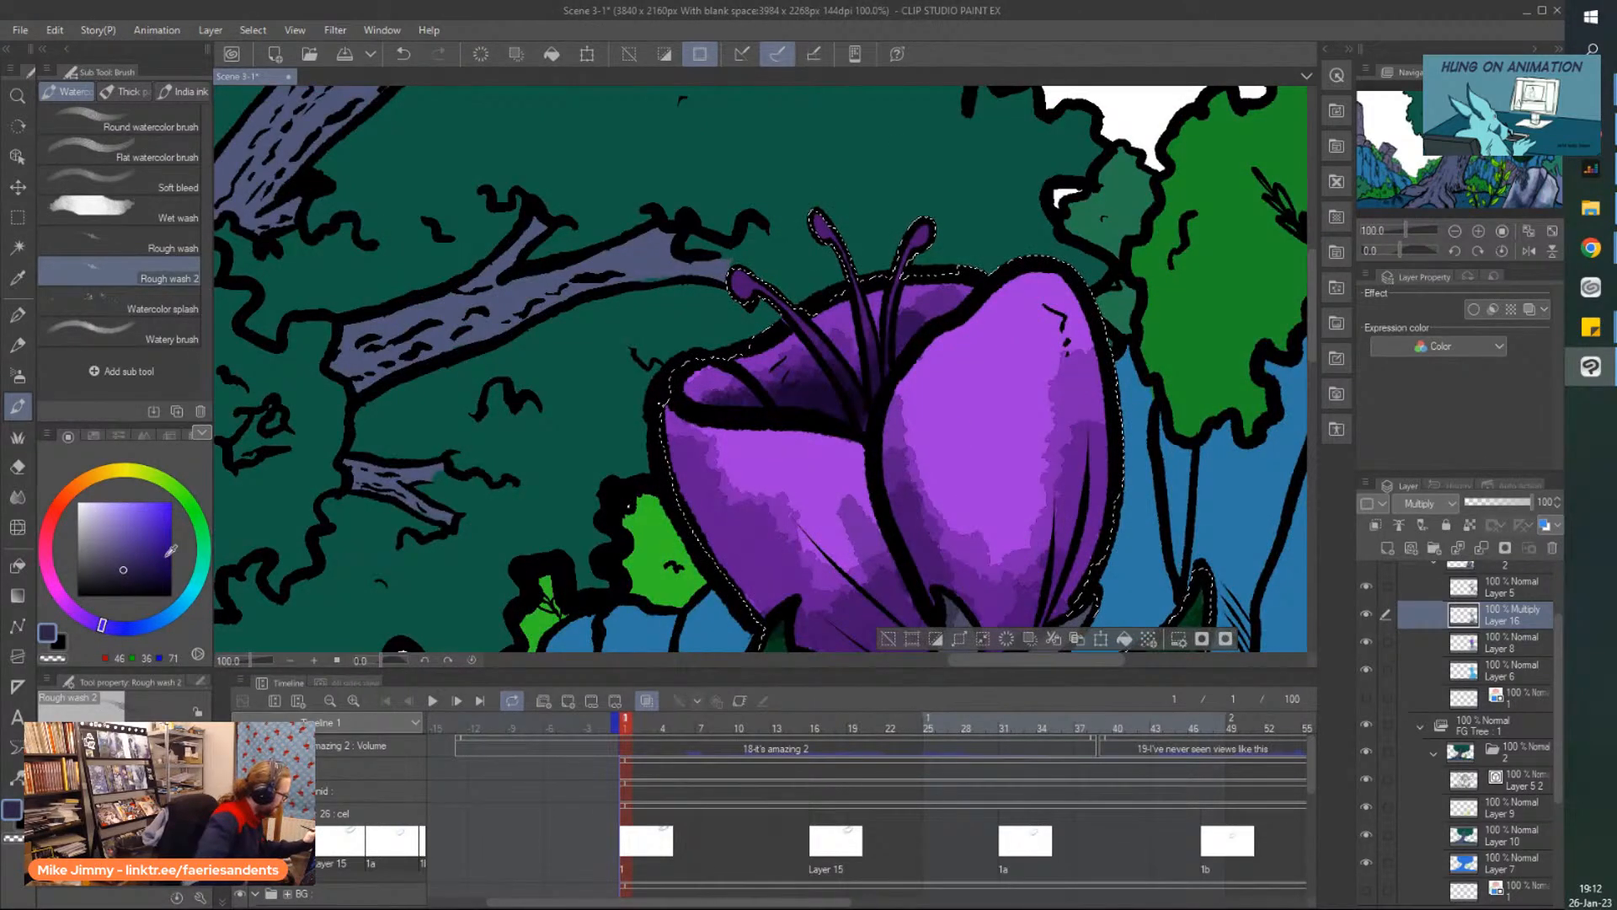
Tint the flower's petals with the Rough wash brush in blue (66, 64, 207).
{"action": "left_click", "coordinate": [168, 248]}
{"action": "left_click_drag", "start_coordinate": [102, 625], "coordinate": [108, 628]}
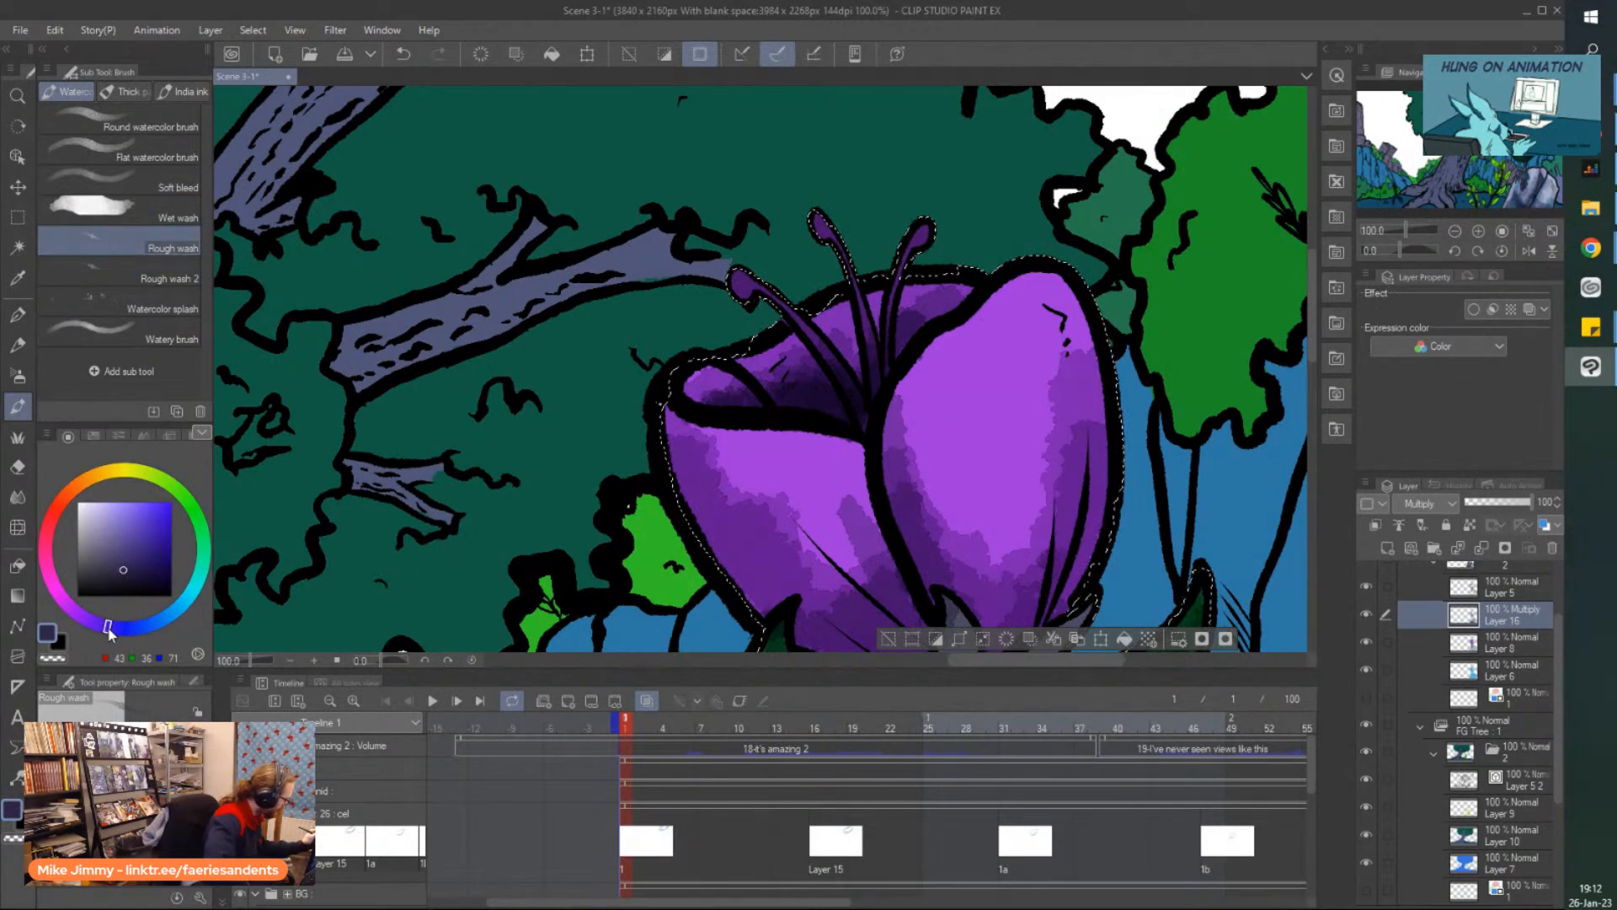
{"action": "left_click", "coordinate": [143, 519]}
{"action": "scroll", "coordinate": [636, 168], "scroll_direction": "down", "scroll_amount": 2}
{"action": "mouse_move", "coordinate": [840, 262]}
{"action": "left_mouse_down"}
{"action": "mouse_move", "coordinate": [842, 438]}
{"action": "mouse_move", "coordinate": [809, 404]}
{"action": "mouse_move", "coordinate": [754, 422]}
{"action": "left_mouse_up"}
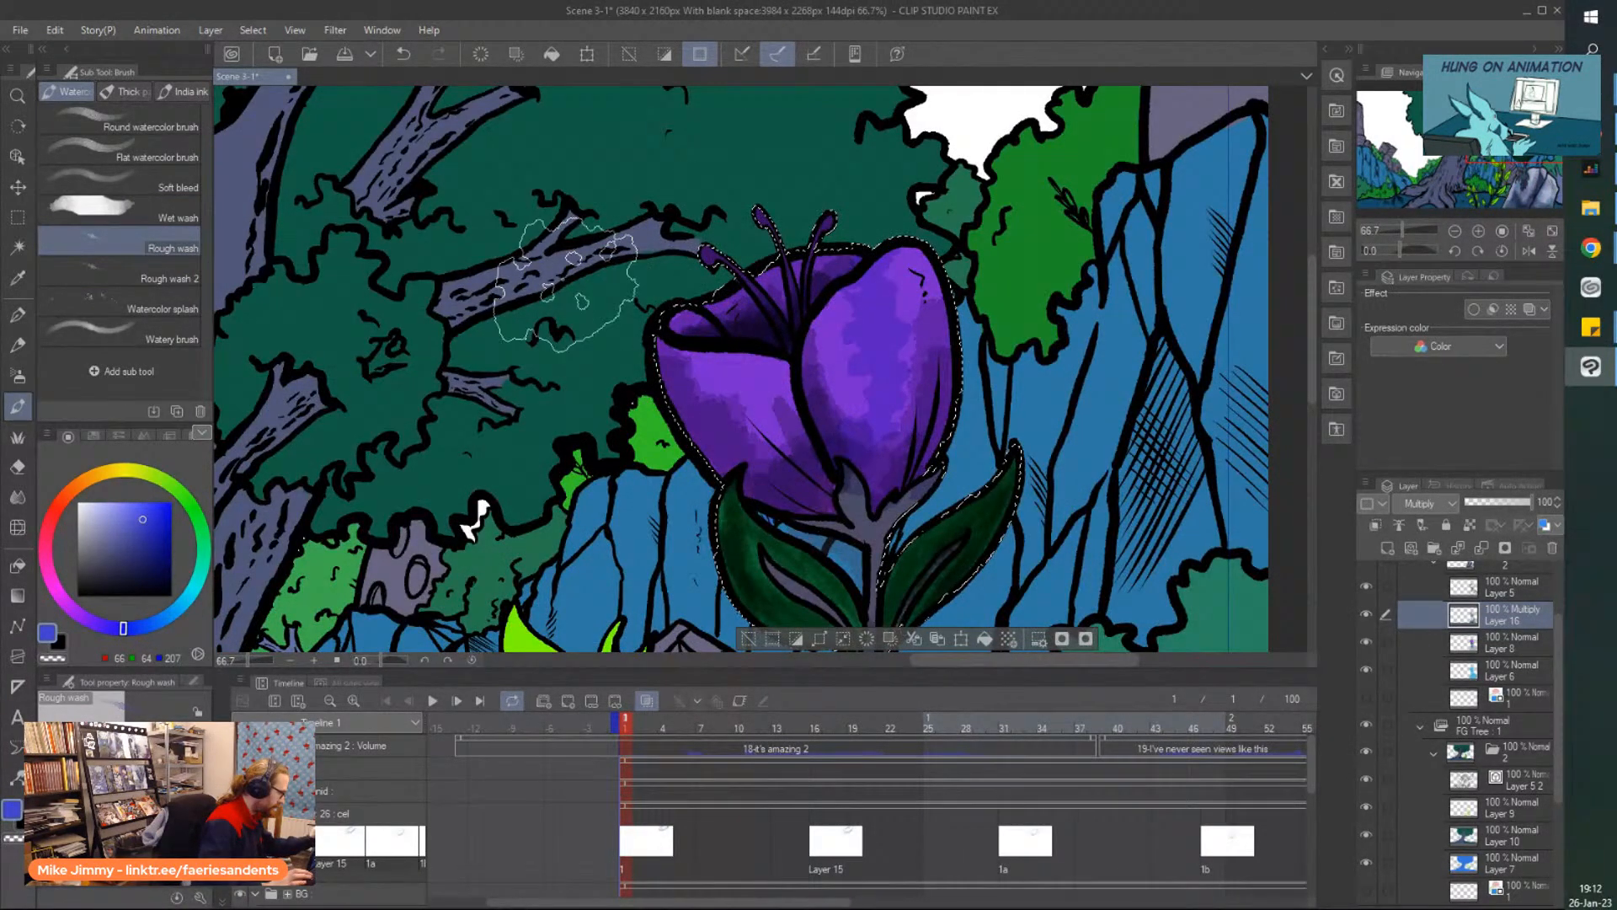
{"action": "key", "text": "ctrl+z"}
{"action": "key", "text": "ctrl+z"}
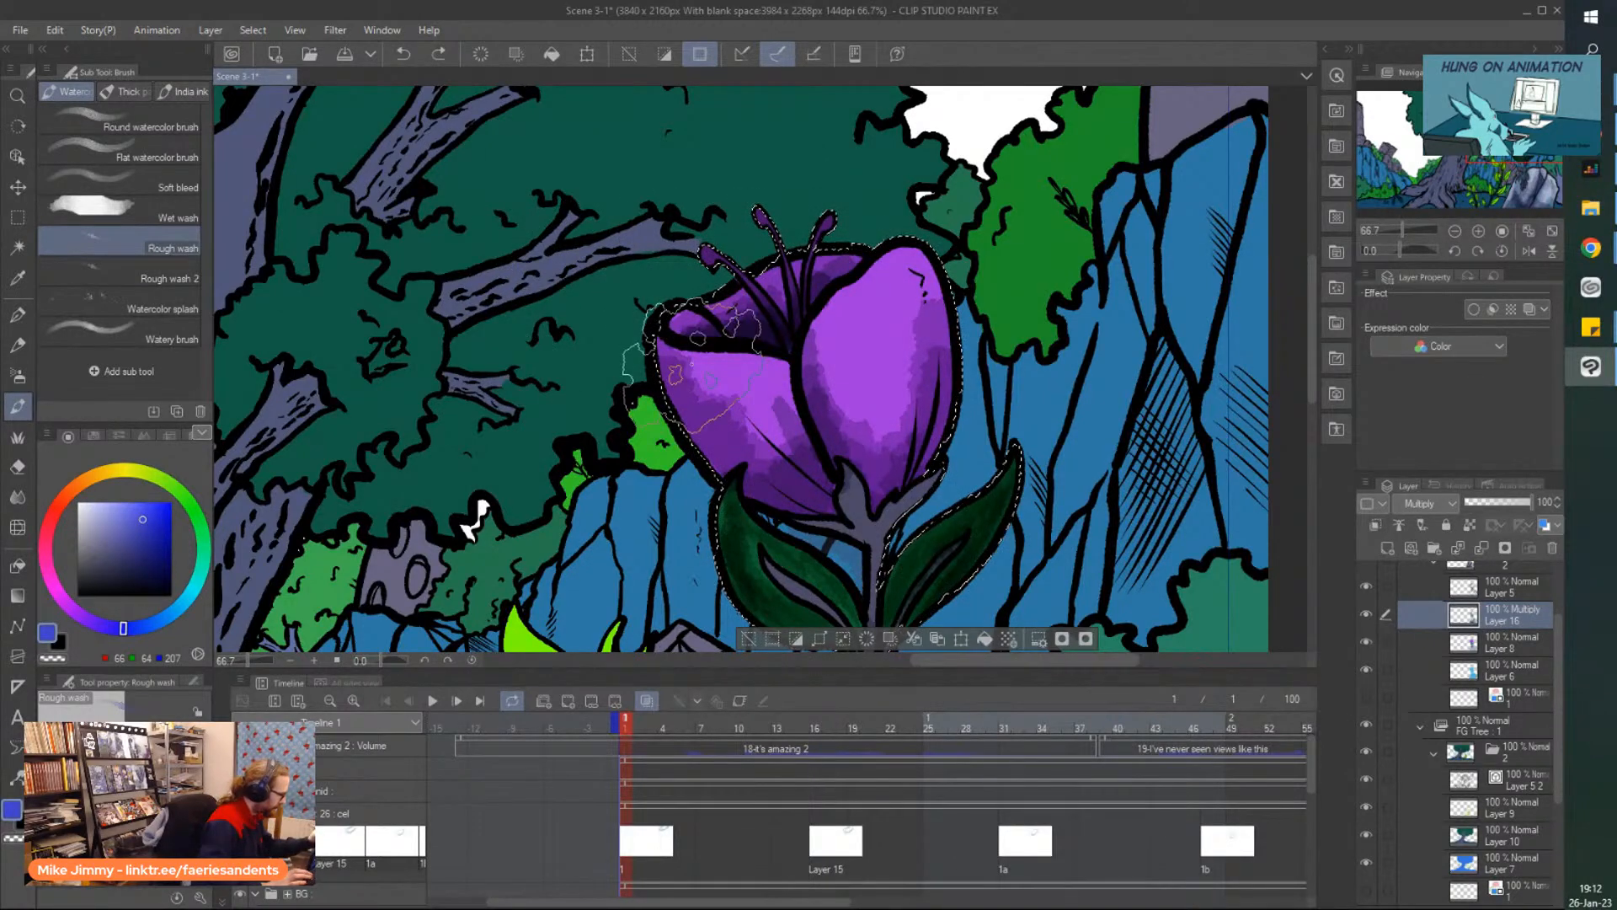
{"action": "left_click_drag", "start_coordinate": [779, 391], "coordinate": [889, 335]}
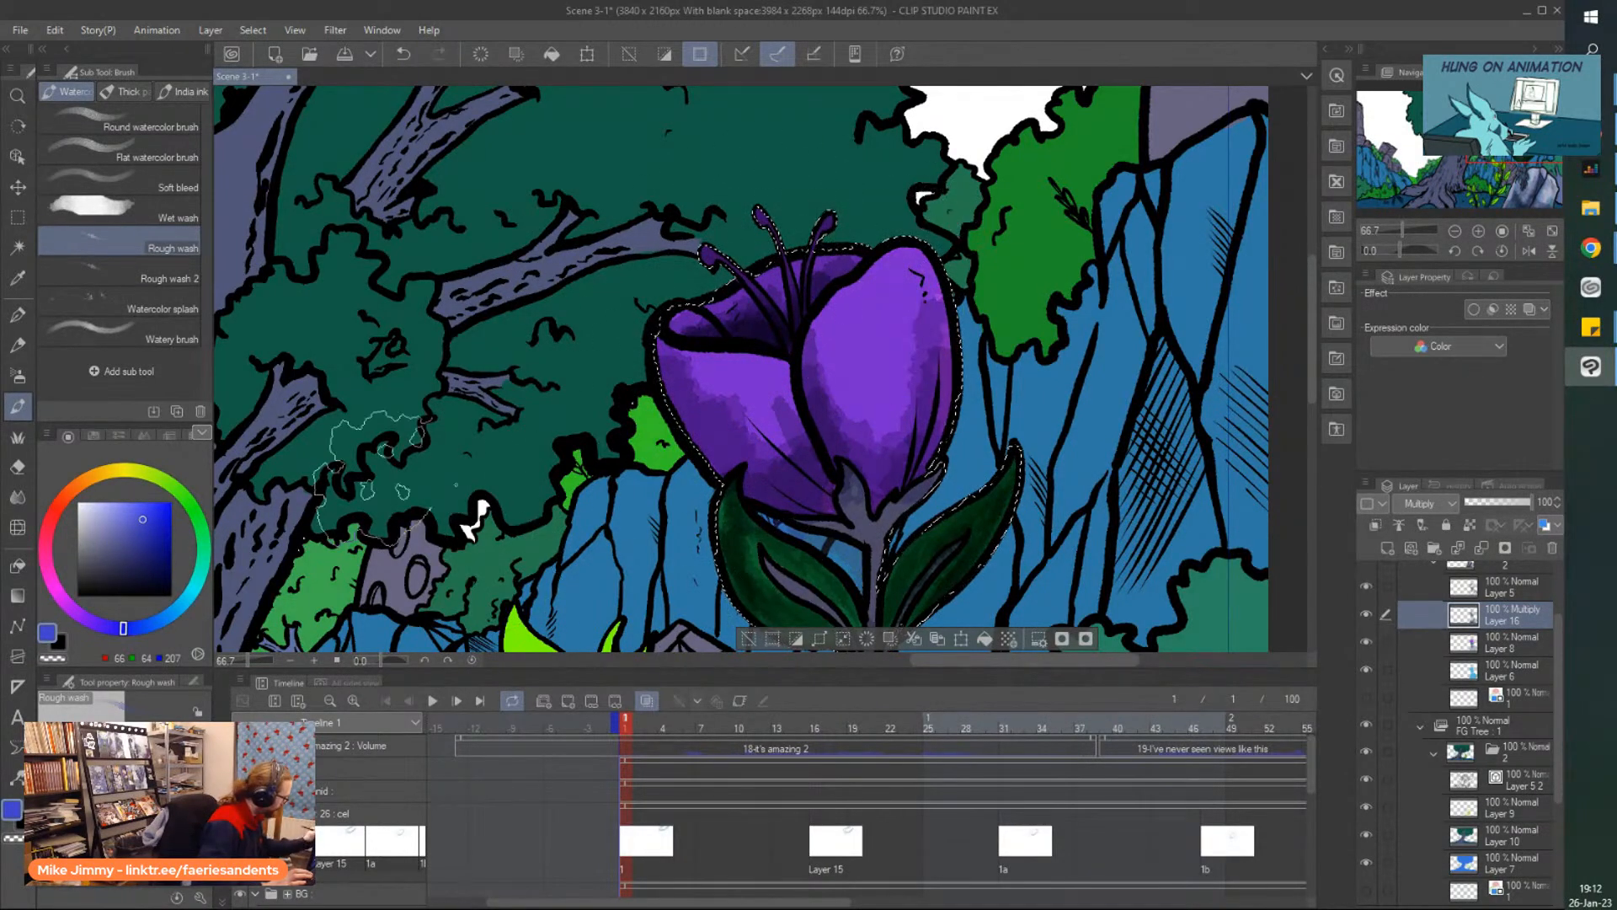
Strengthen the petal shading with Rough wash 2 in dark violet (63, 39, 107).
{"action": "left_click_drag", "start_coordinate": [125, 628], "coordinate": [95, 623]}
{"action": "left_click", "coordinate": [169, 278]}
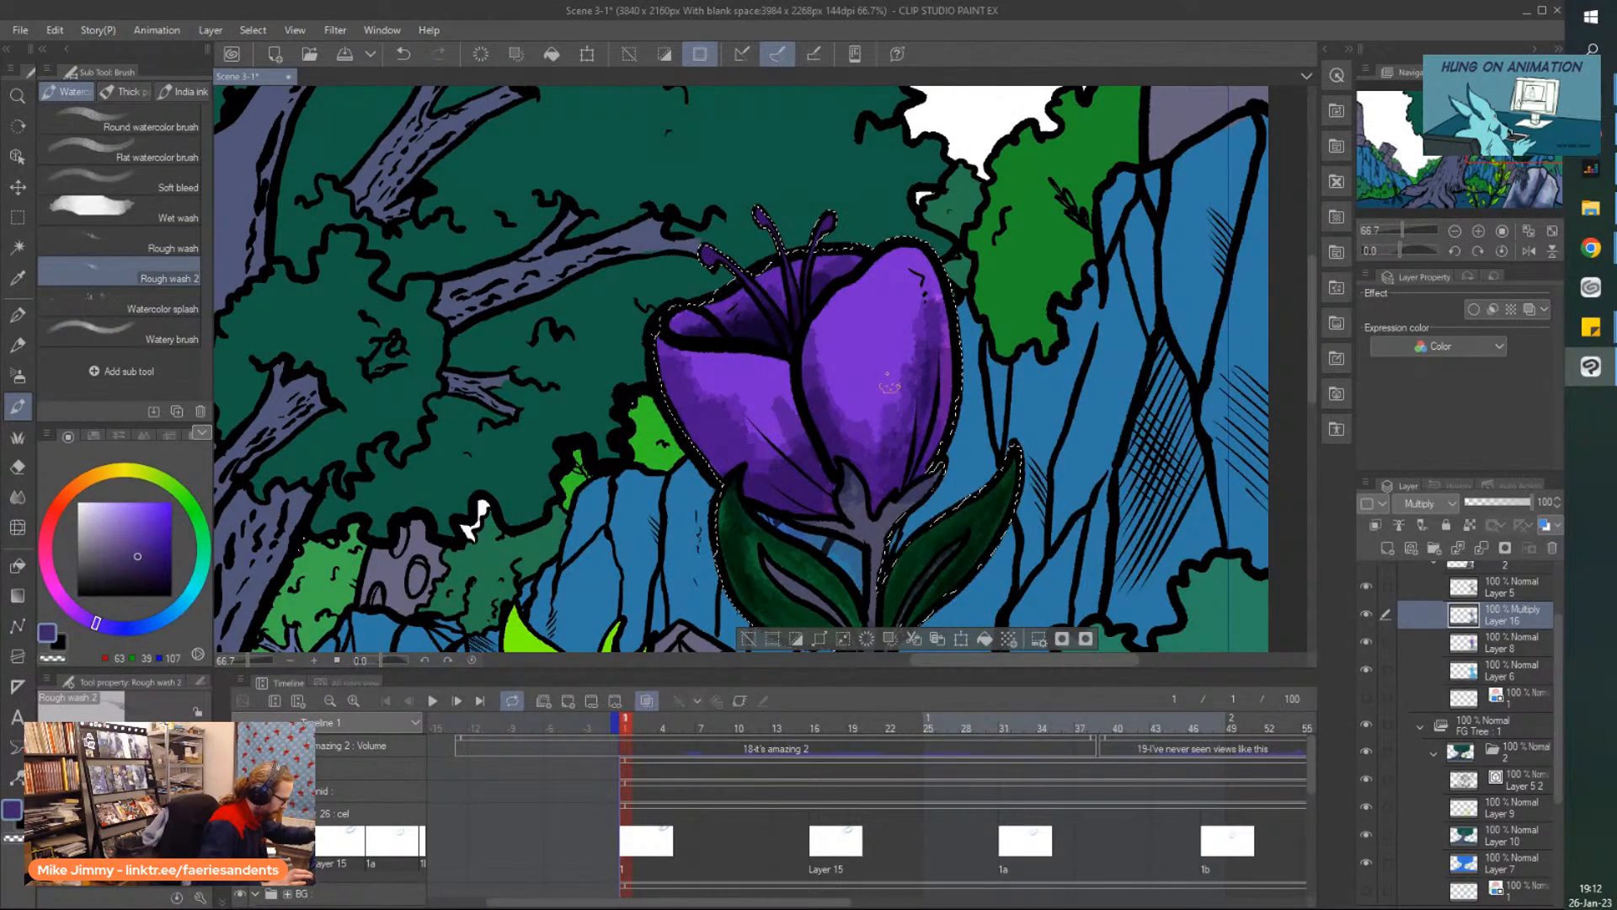
{"action": "scroll", "coordinate": [787, 211], "scroll_direction": "down", "scroll_amount": 2}
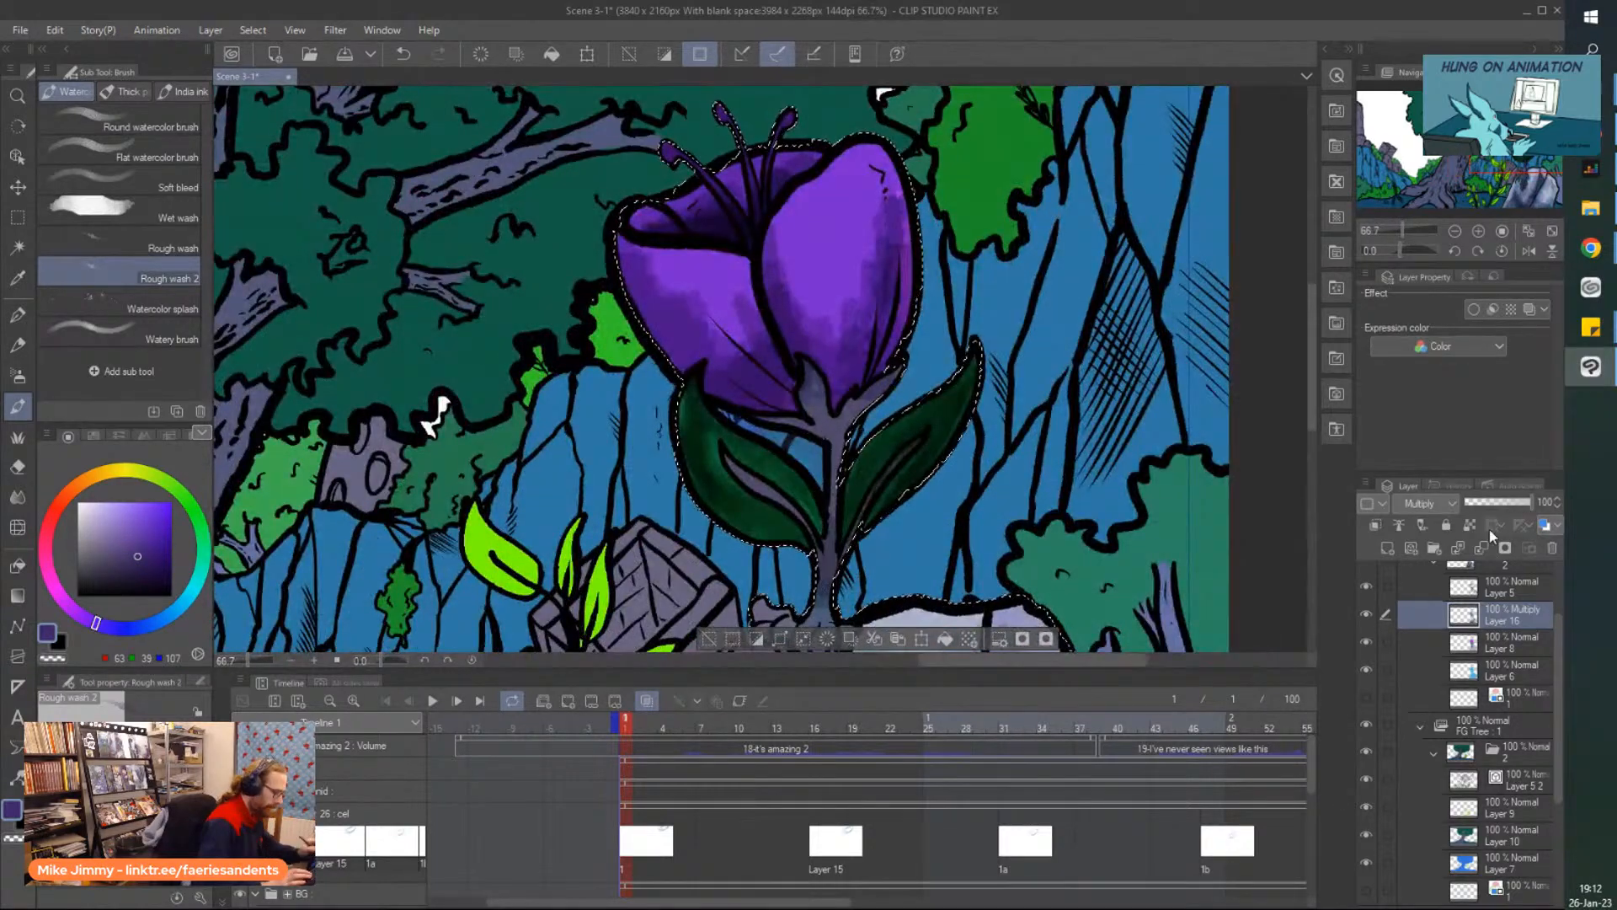
Reduce the opacity of the multiply shading on Layer 16 to 66%.
{"action": "left_click_drag", "start_coordinate": [1511, 509], "coordinate": [1505, 508]}
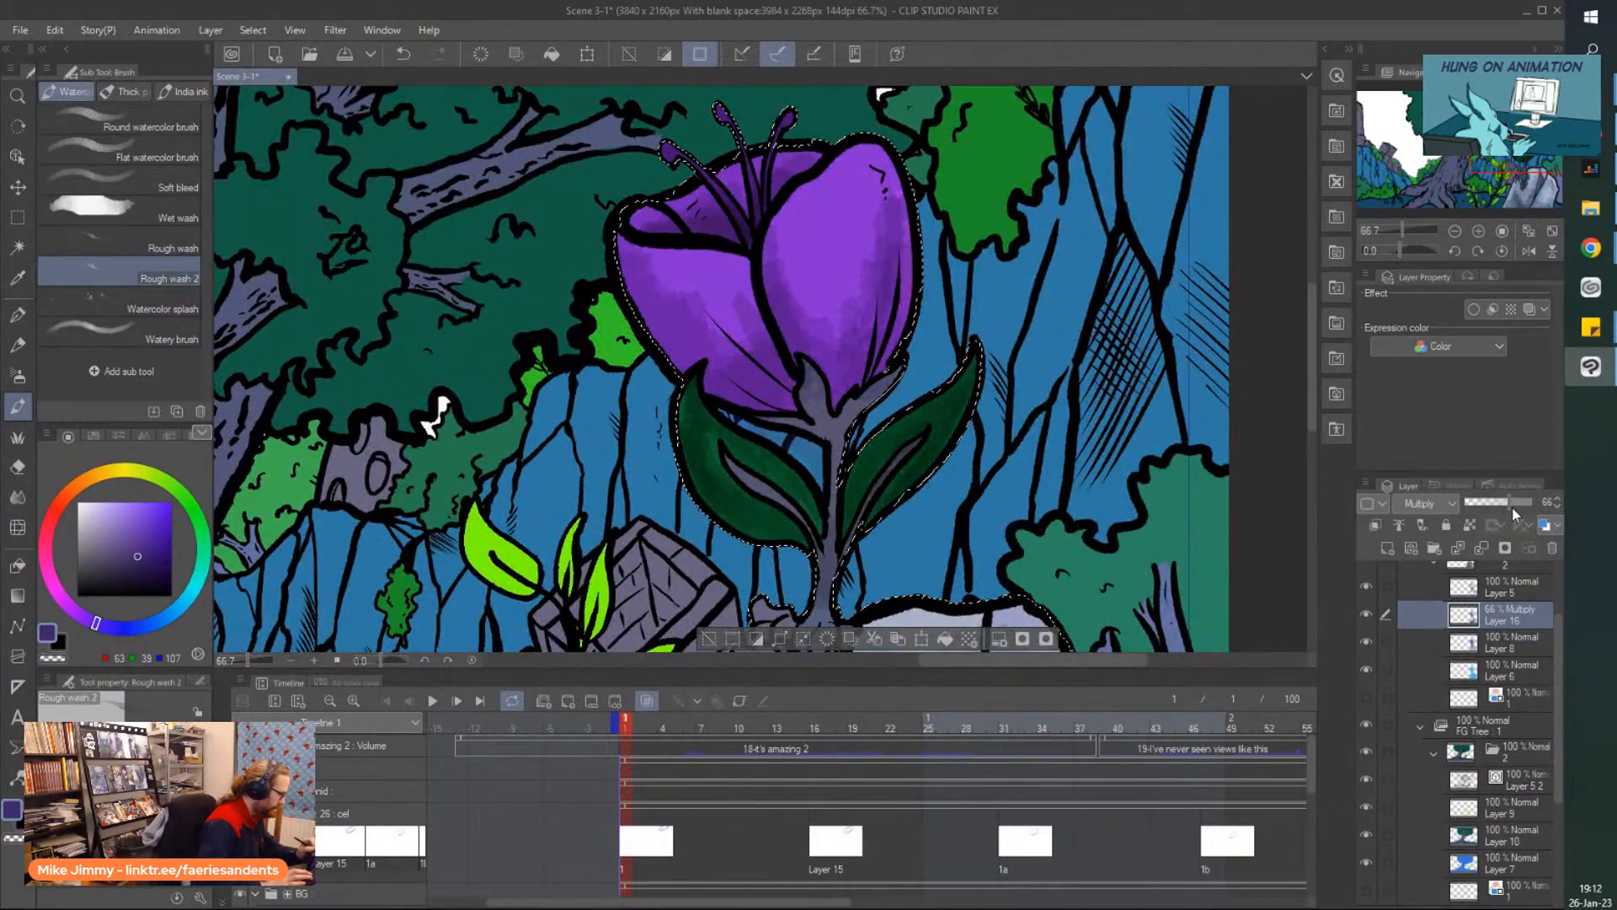
{"action": "key", "text": "ctrl+minus"}
{"action": "key", "text": "ctrl+minus"}
{"action": "key", "text": "ctrl+minus"}
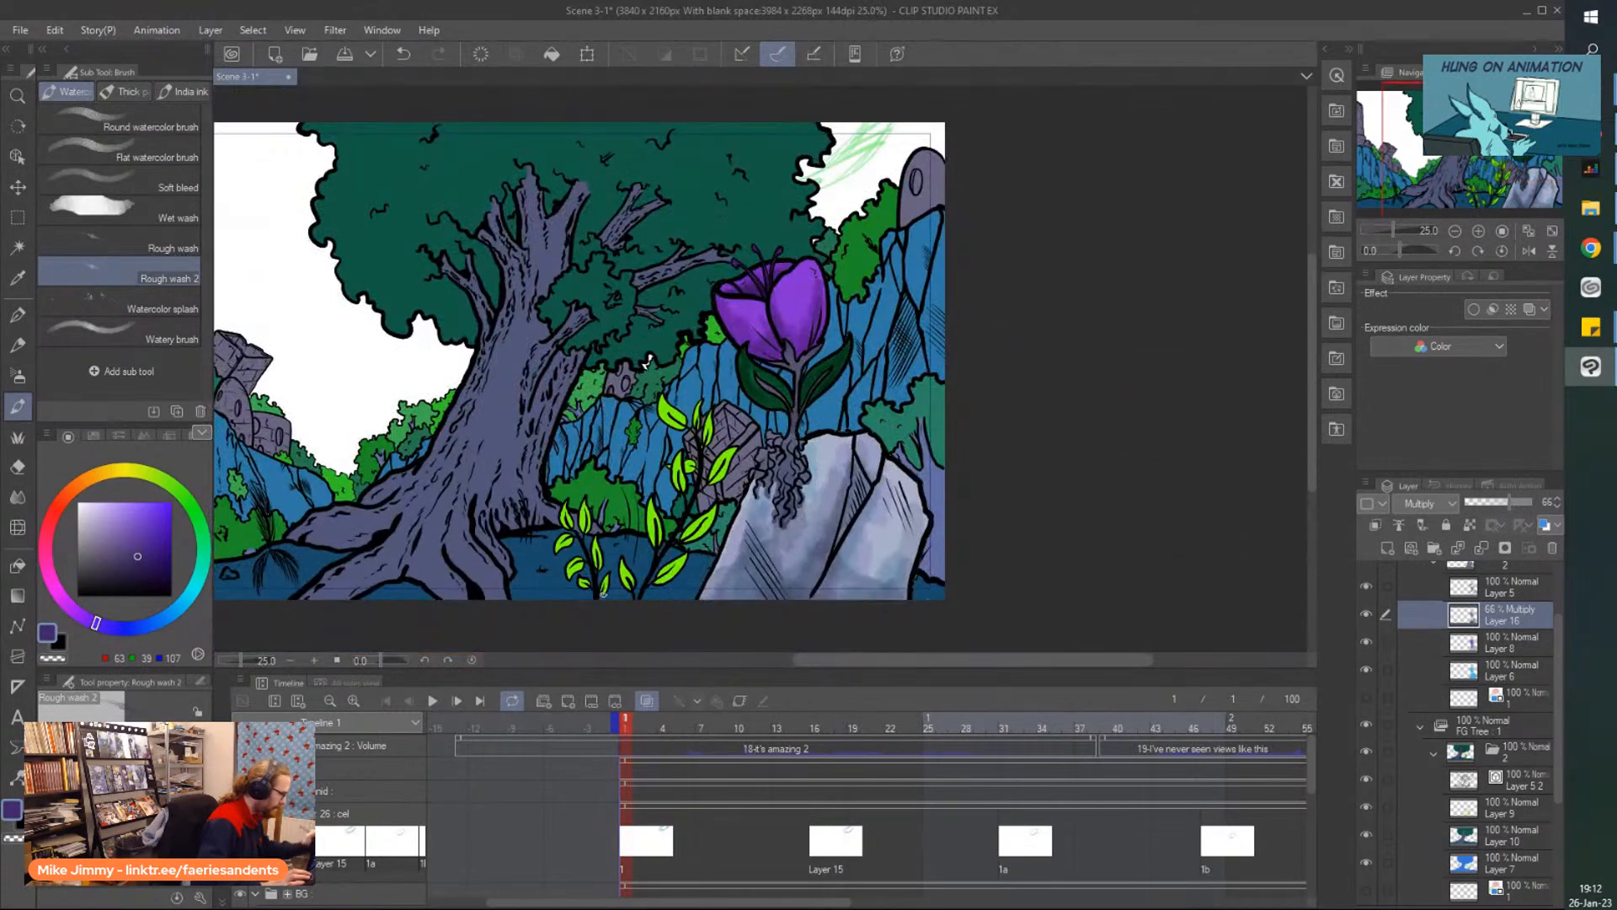
{"action": "left_click", "coordinate": [1424, 503]}
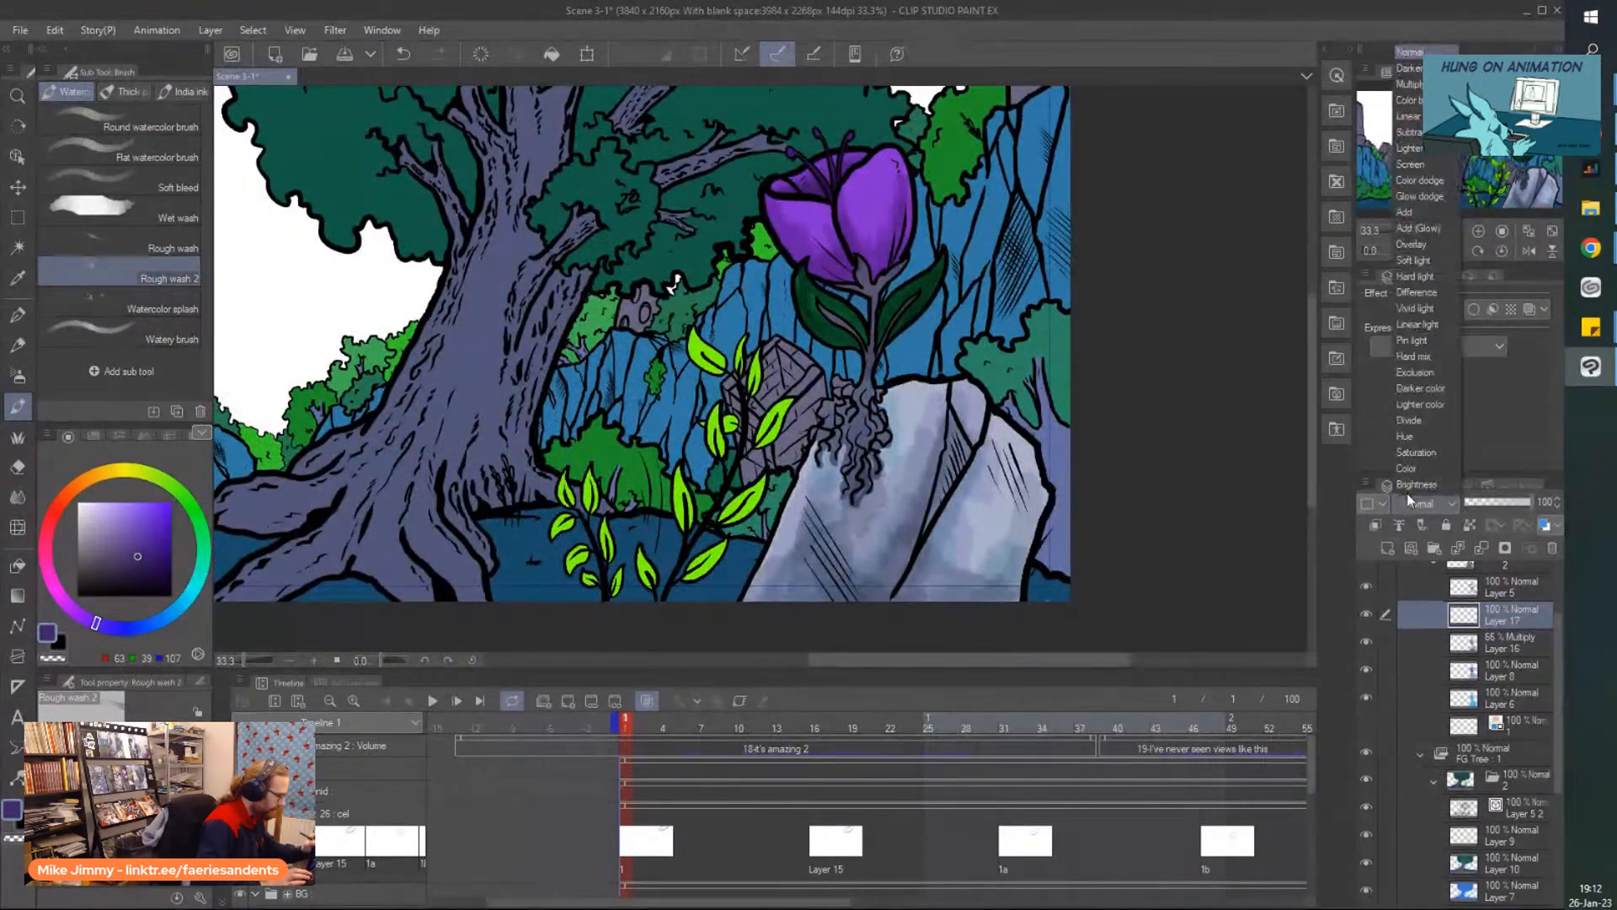
{"action": "left_click", "coordinate": [1131, 628]}
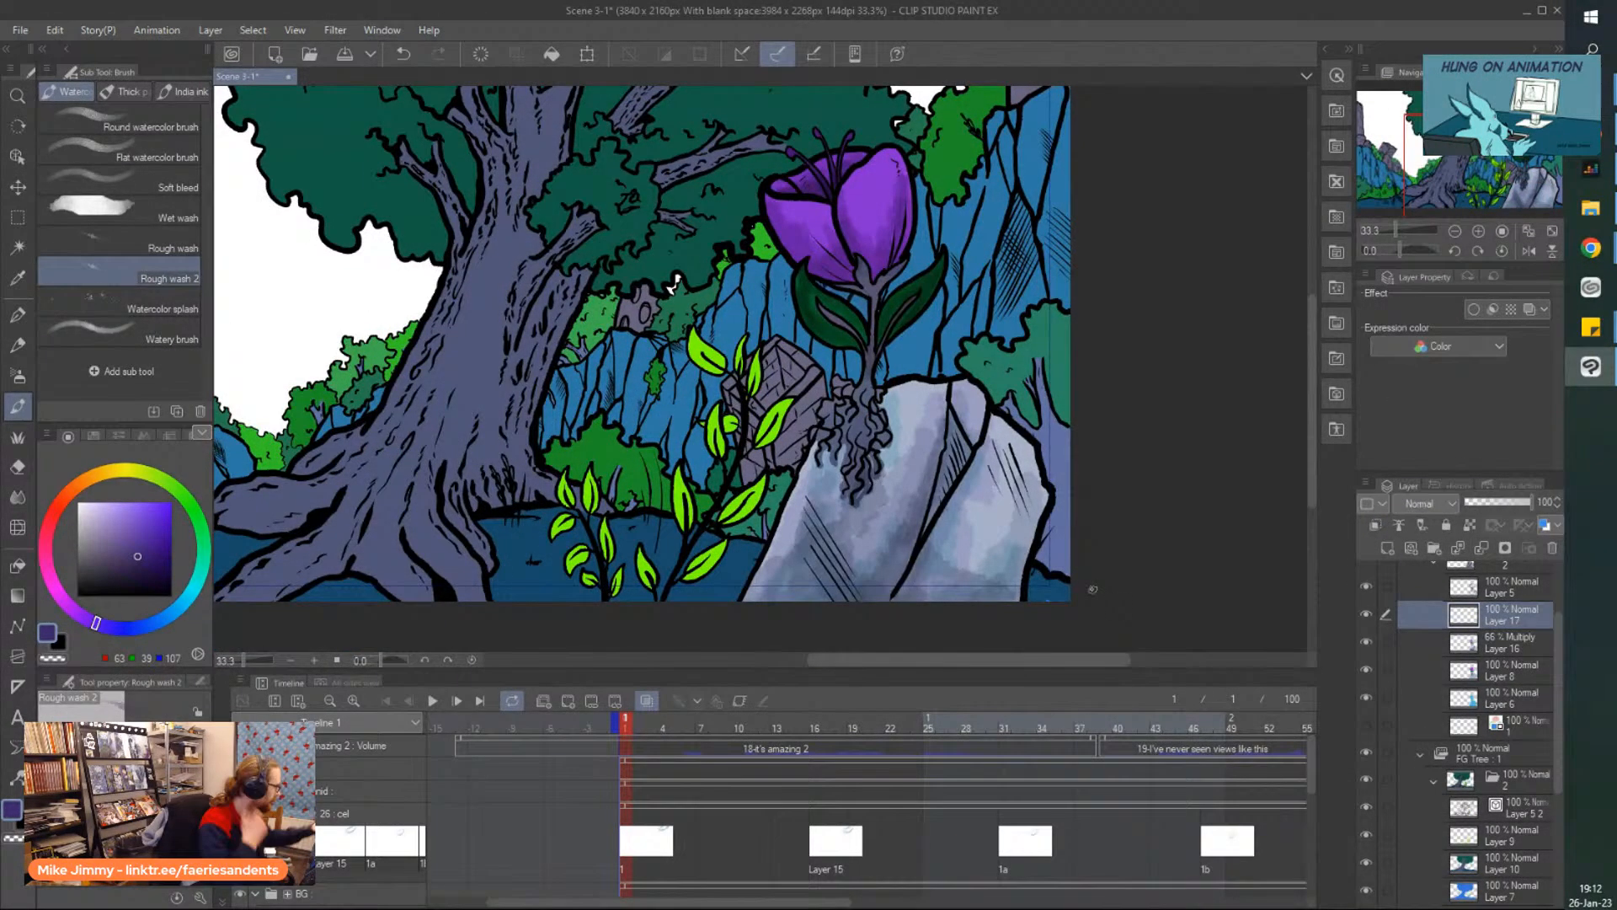
{"action": "key", "text": "ctrl+z"}
{"action": "key", "text": "ctrl+z"}
{"action": "left_click", "coordinate": [1416, 506]}
{"action": "left_click", "coordinate": [1434, 584]}
Add a new layer above Layer 16 and set its blending mode to Soft light.
{"action": "left_click", "coordinate": [1387, 548]}
{"action": "left_click", "coordinate": [1411, 505]}
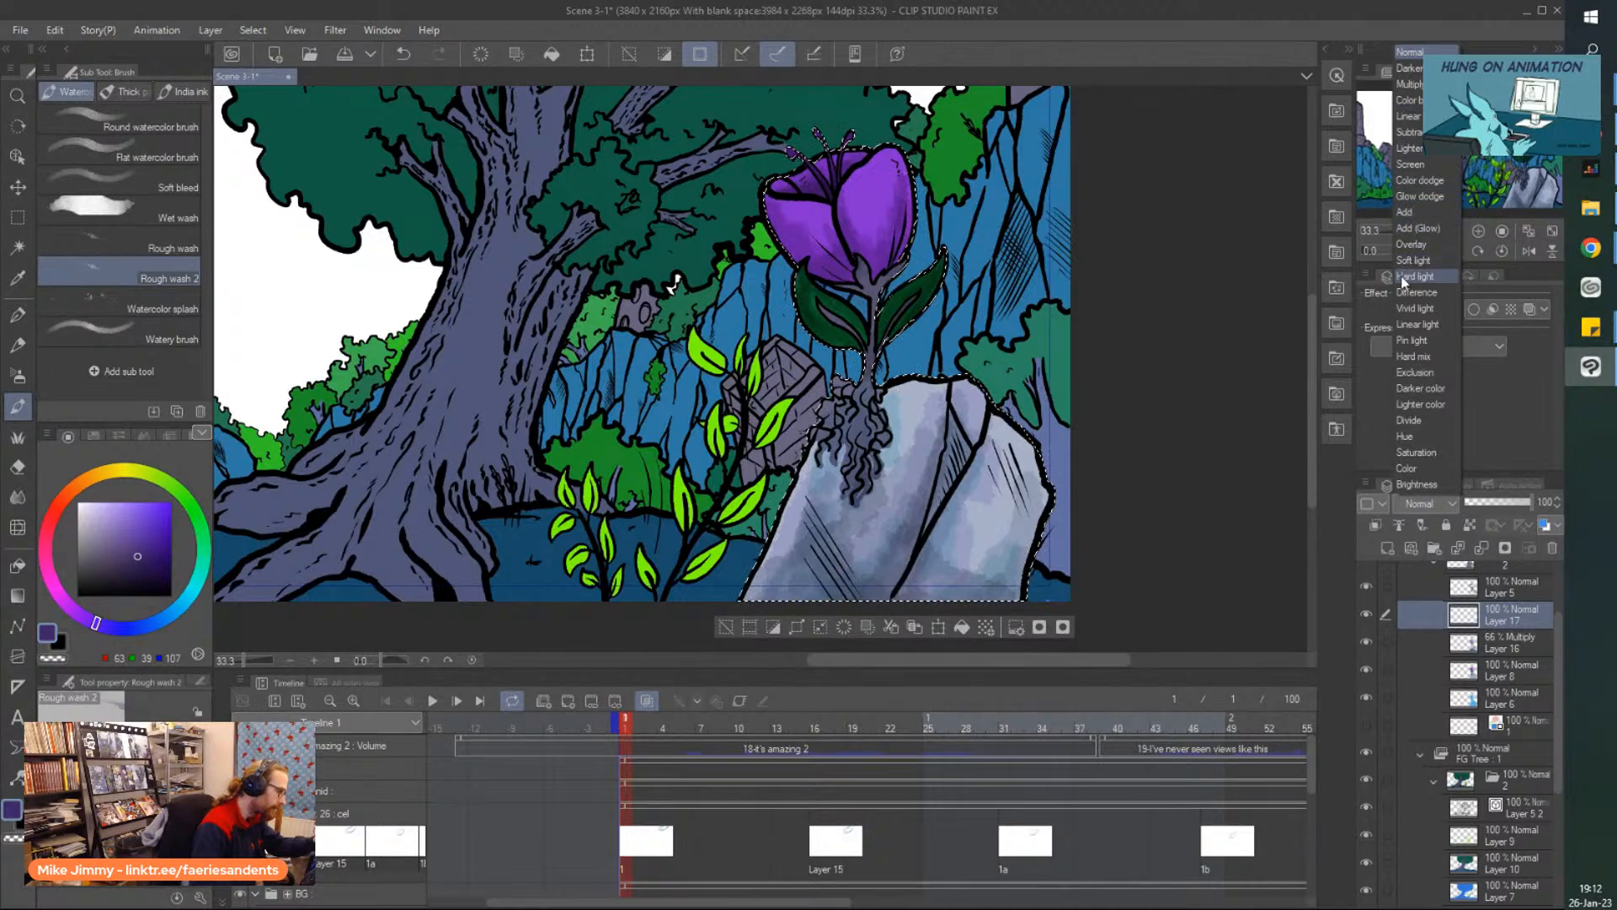
{"action": "left_click", "coordinate": [1413, 246]}
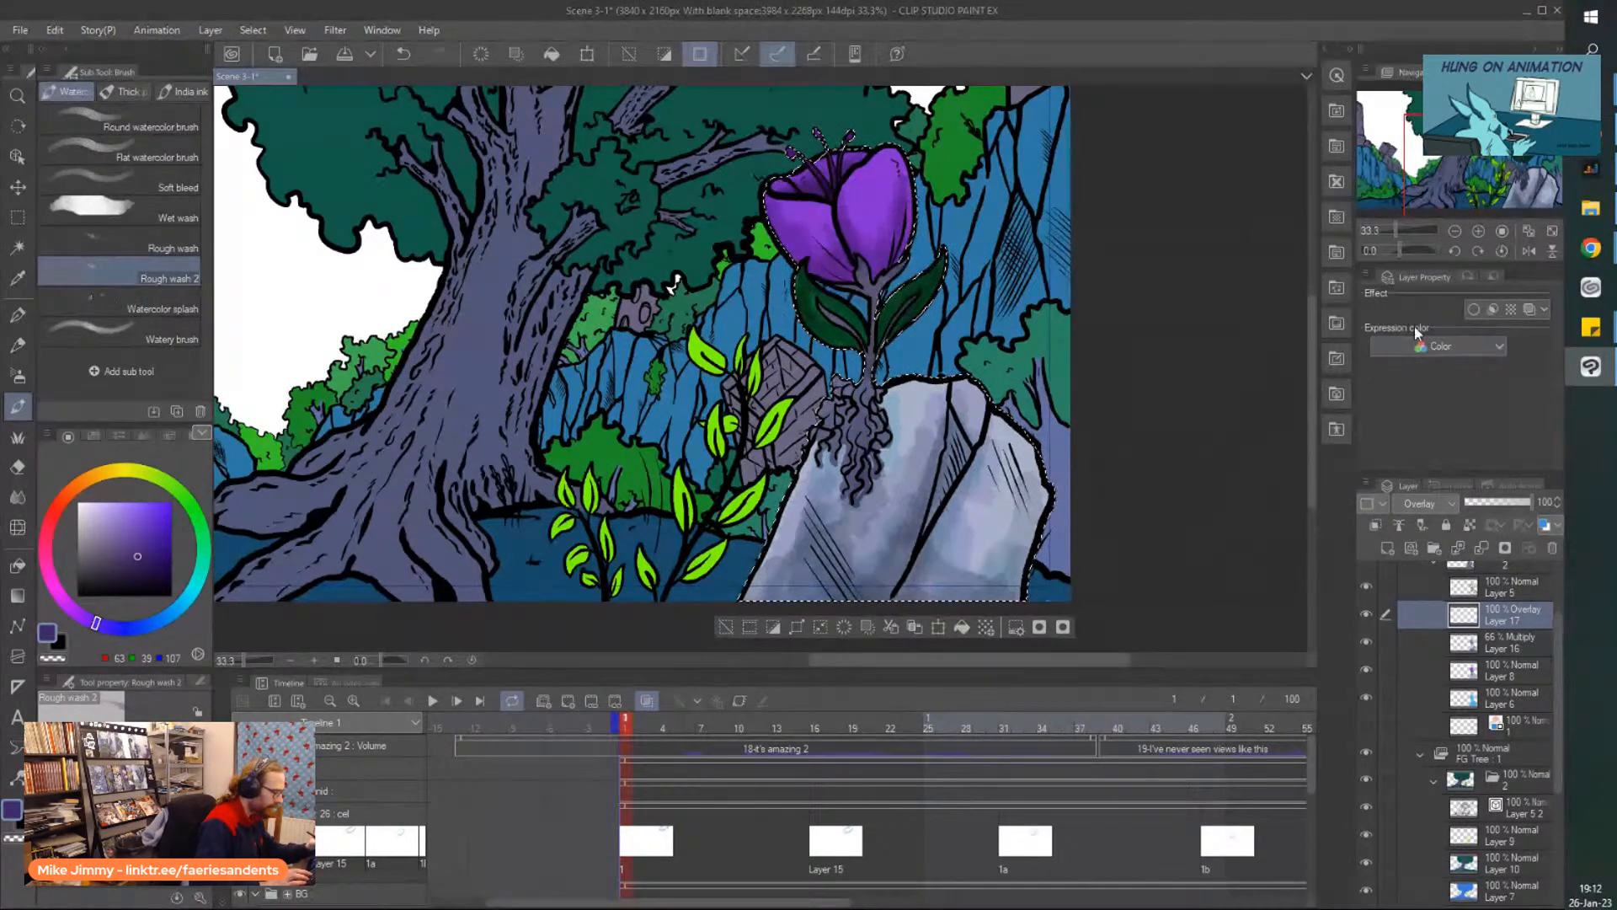
{"action": "left_click", "coordinate": [1405, 503]}
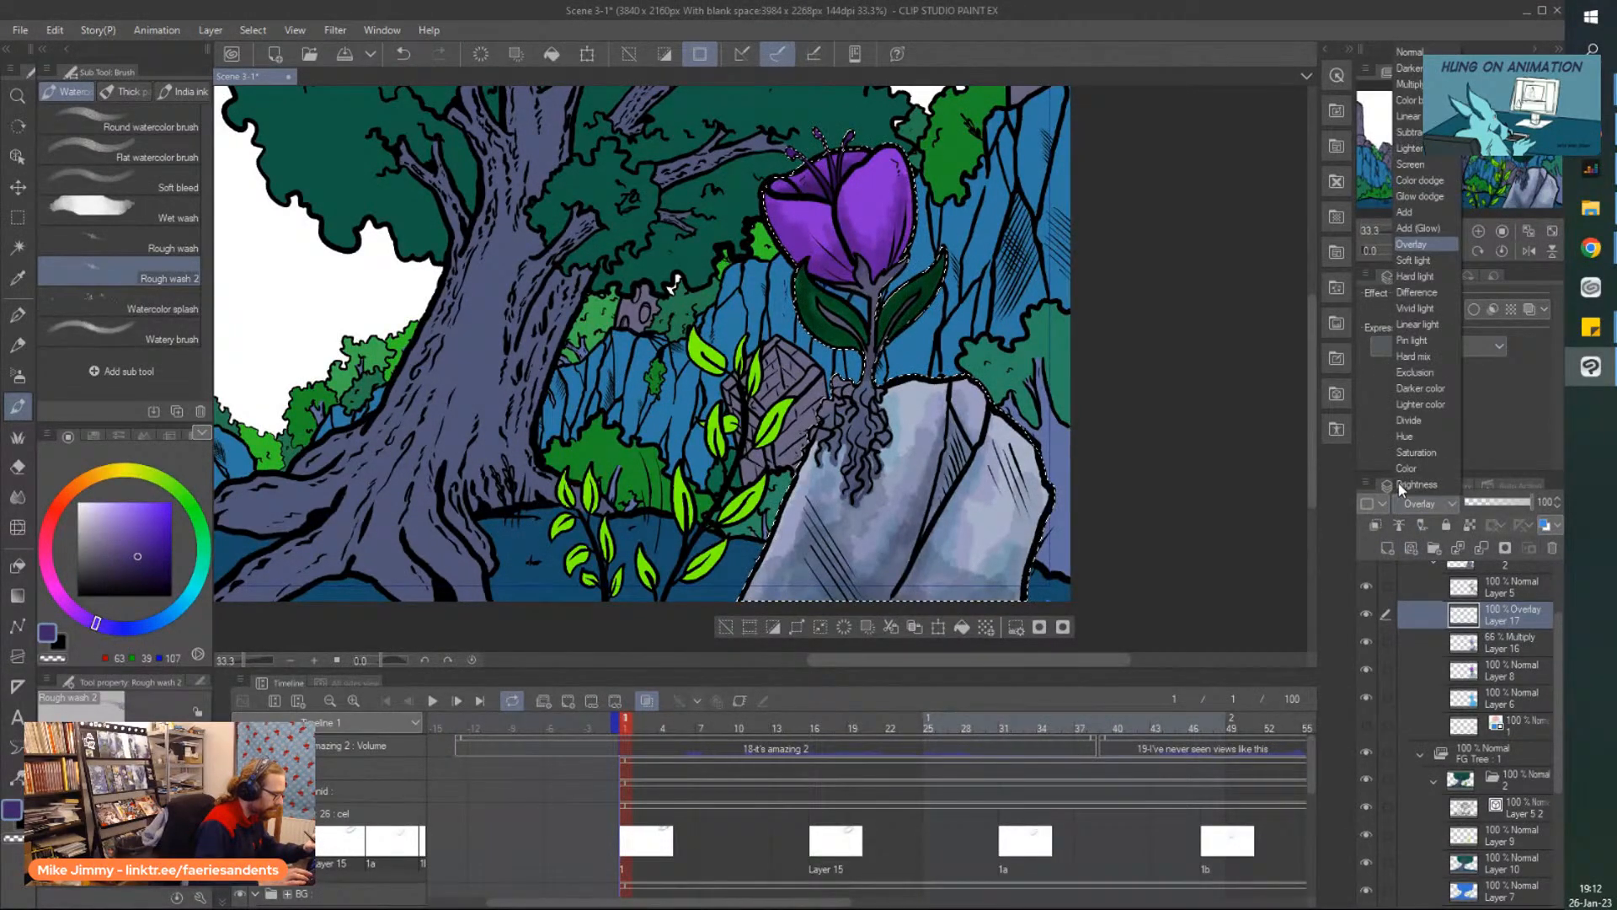
{"action": "left_click", "coordinate": [1424, 261]}
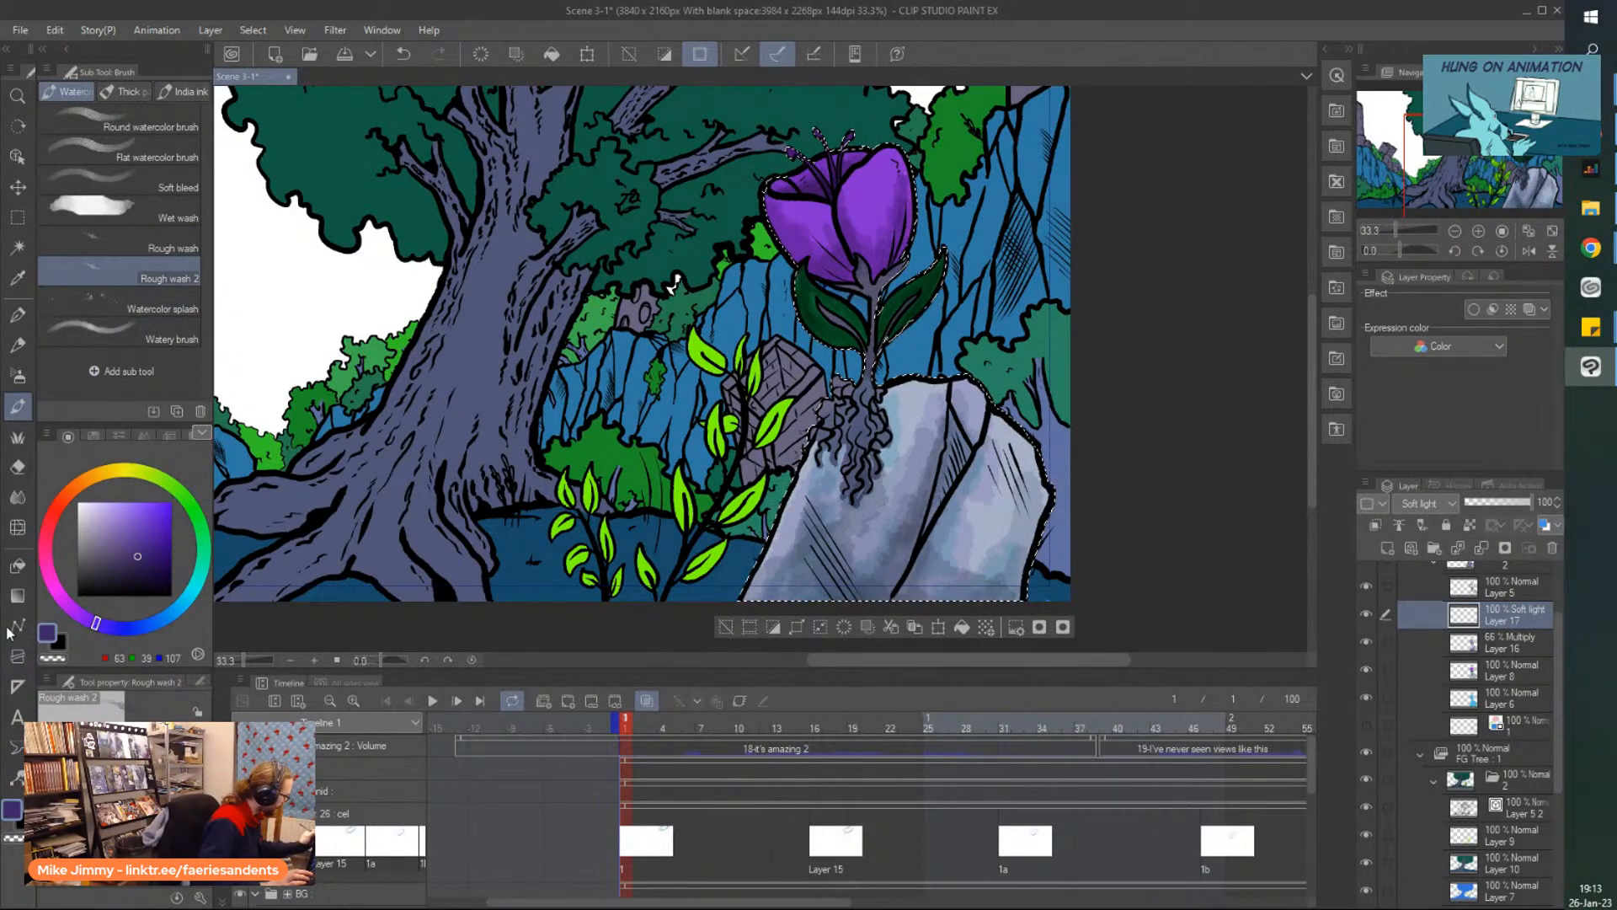
Brighten the flower's petals on Layer 17 using the Noise airbrush in light violet (141, 90, 237).
{"action": "left_click", "coordinate": [17, 375]}
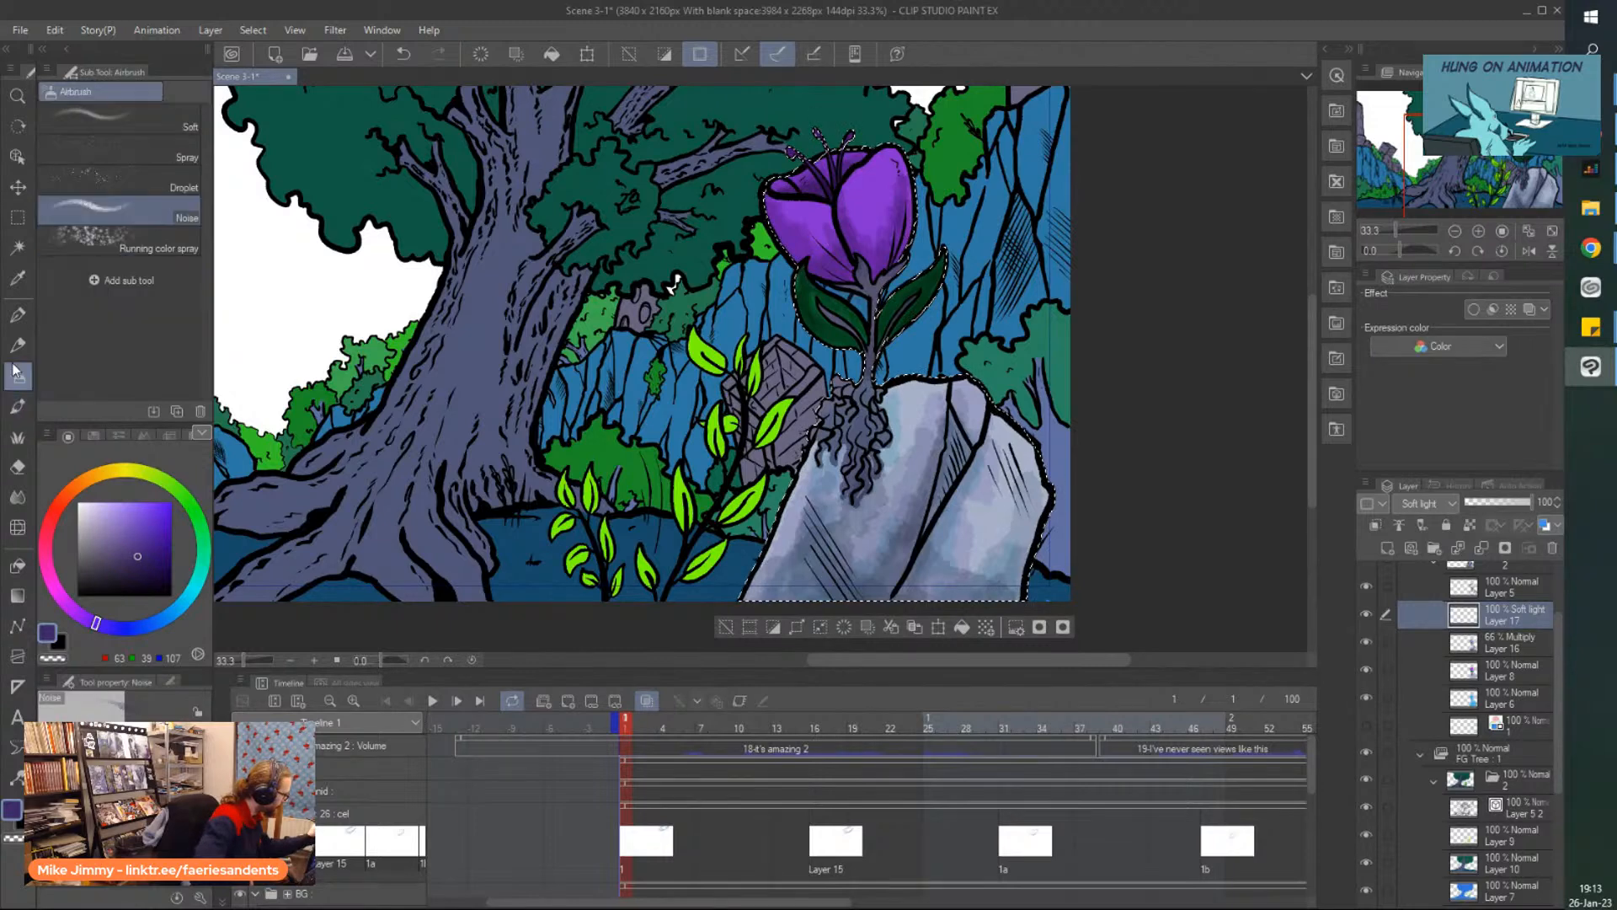
{"action": "scroll", "coordinate": [839, 152], "scroll_direction": "up", "scroll_amount": 3}
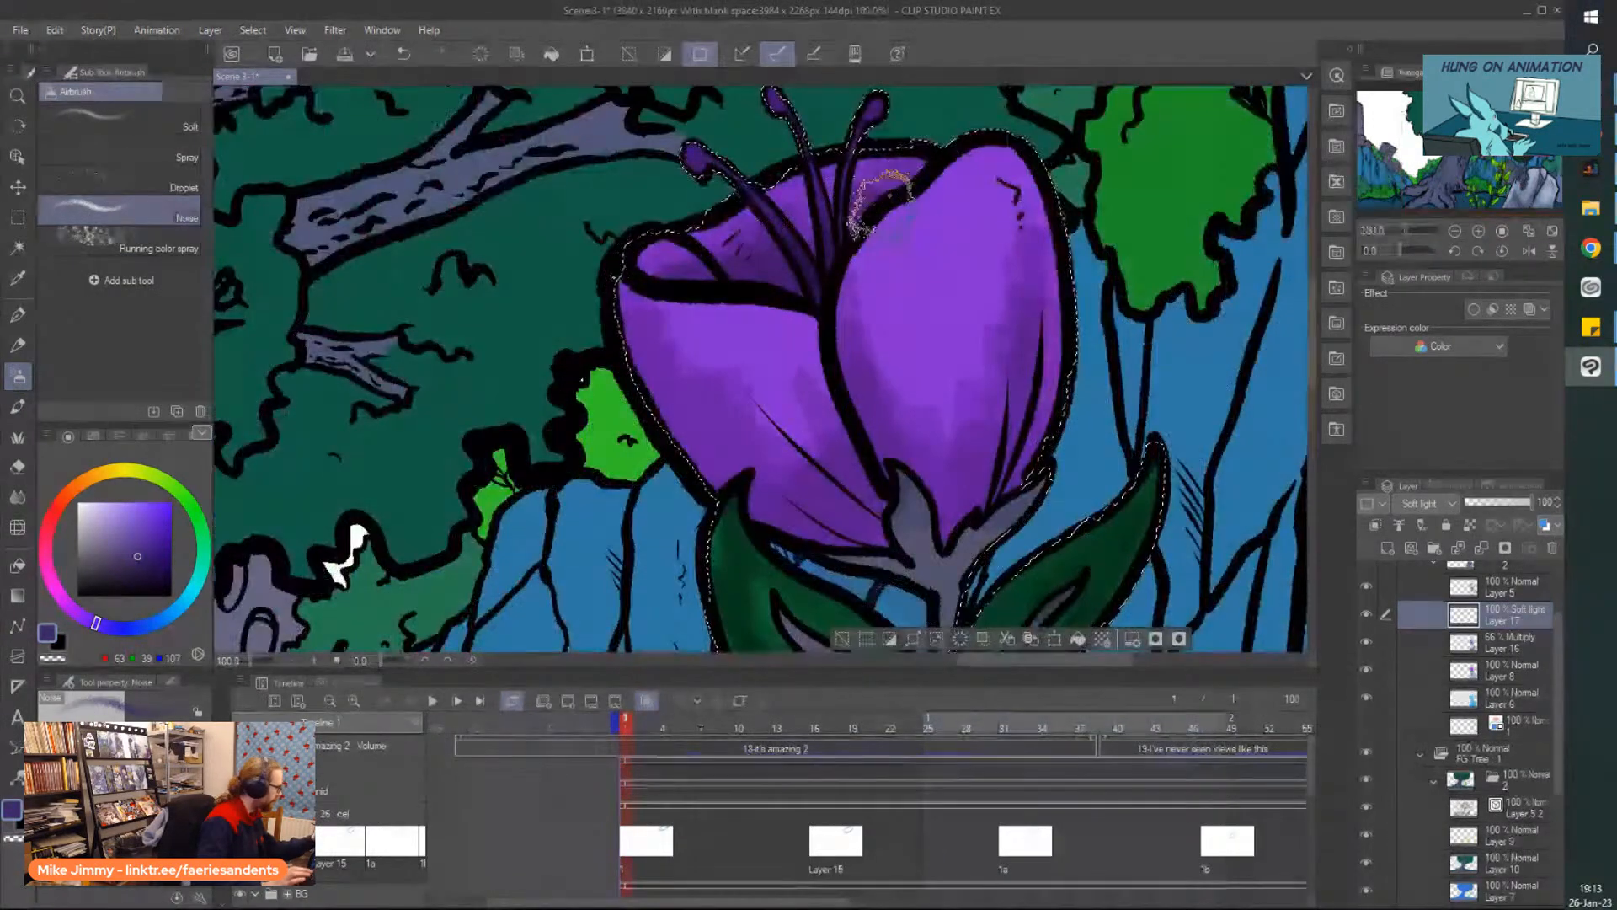
{"action": "mouse_move", "coordinate": [1003, 135]}
{"action": "left_mouse_down"}
{"action": "mouse_move", "coordinate": [878, 327]}
{"action": "mouse_move", "coordinate": [881, 266]}
{"action": "mouse_move", "coordinate": [890, 454]}
{"action": "left_mouse_up"}
{"action": "left_click_drag", "start_coordinate": [808, 370], "coordinate": [690, 328]}
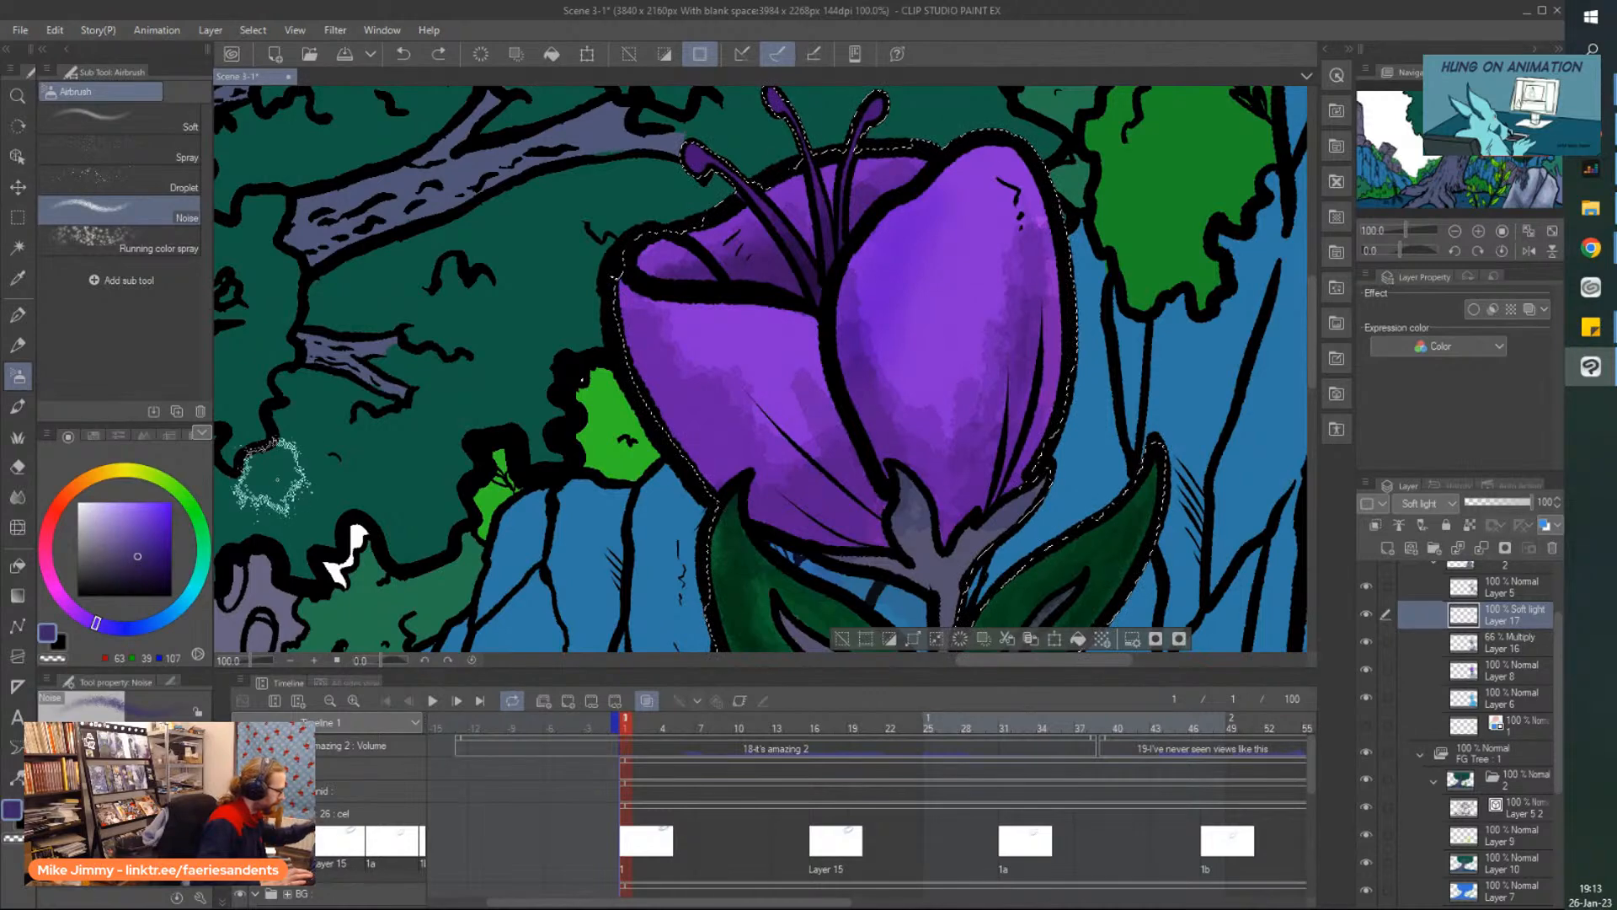
{"action": "left_click", "coordinate": [642, 252], "text": "alt"}
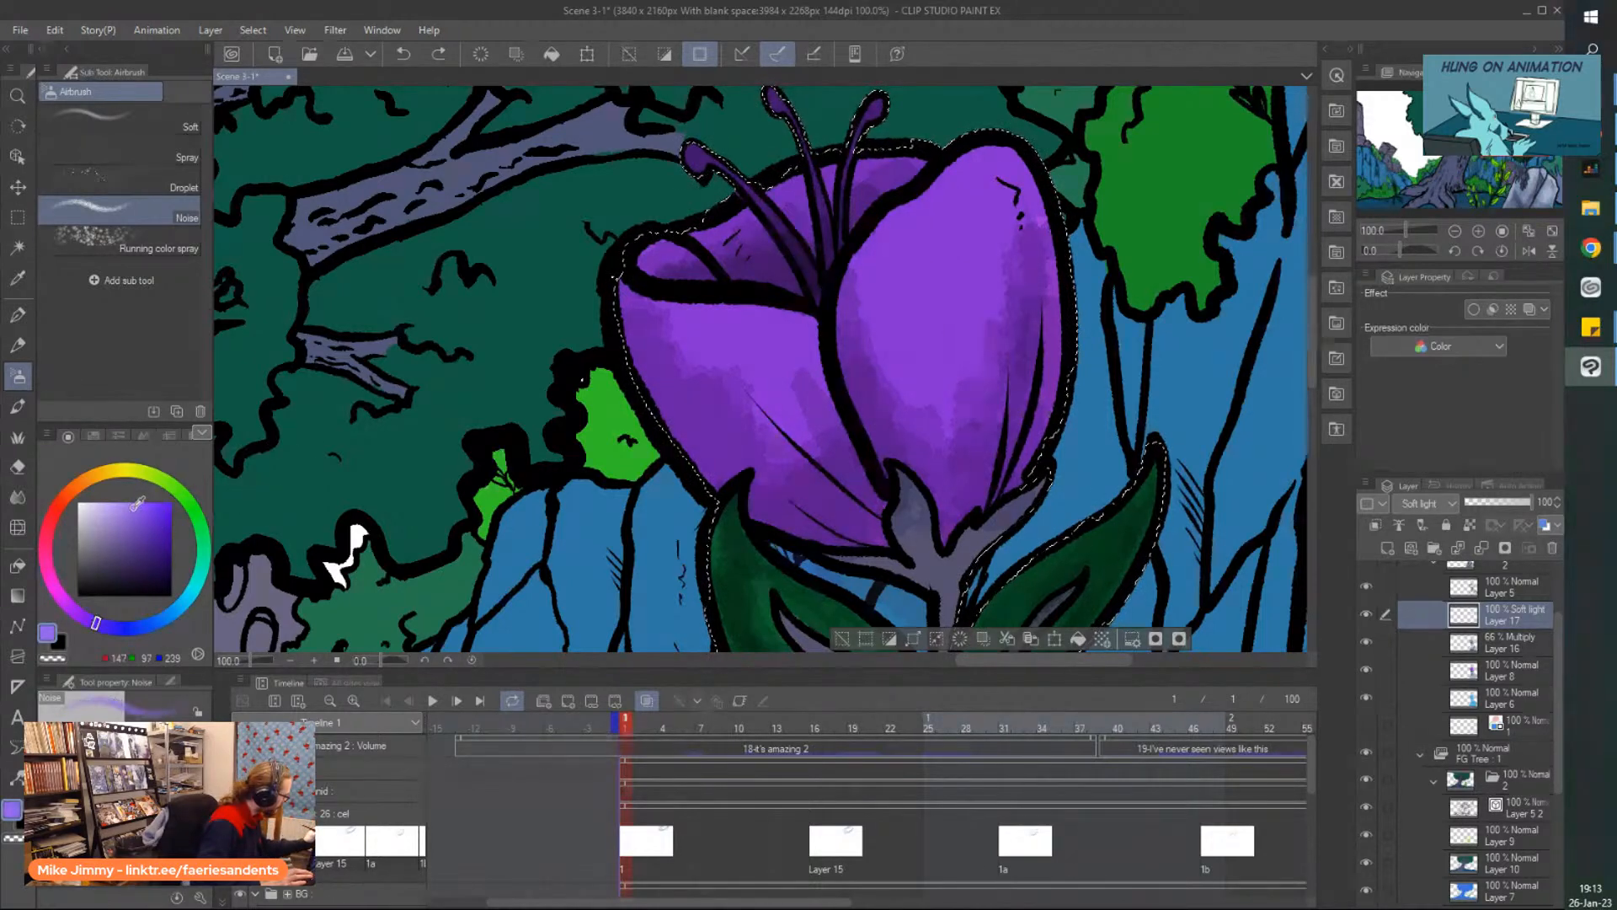
{"action": "mouse_move", "coordinate": [674, 337]}
{"action": "left_mouse_down"}
{"action": "mouse_move", "coordinate": [703, 351]}
{"action": "mouse_move", "coordinate": [620, 292]}
{"action": "mouse_move", "coordinate": [737, 486]}
{"action": "mouse_move", "coordinate": [639, 324]}
{"action": "left_mouse_up"}
{"action": "key", "text": "ctrl+minus"}
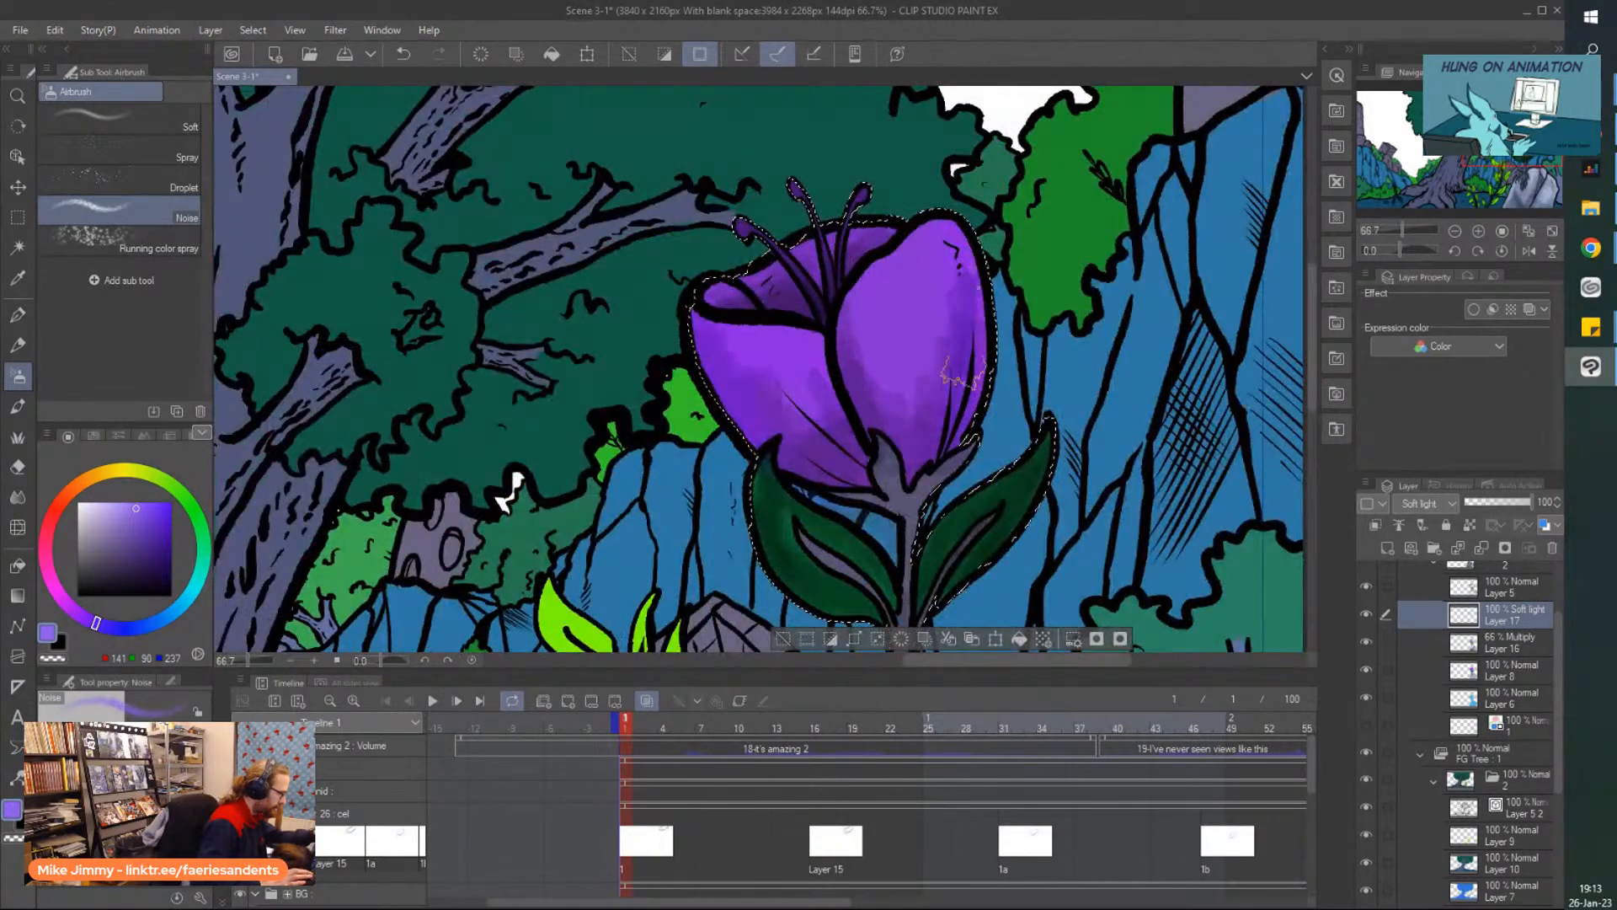
Airbrush pale lavender (195, 172, 237) highlights over the front petals of the flower.
{"action": "left_click", "coordinate": [103, 508]}
{"action": "mouse_move", "coordinate": [945, 246]}
{"action": "left_mouse_down"}
{"action": "mouse_move", "coordinate": [954, 332]}
{"action": "mouse_move", "coordinate": [880, 309]}
{"action": "mouse_move", "coordinate": [797, 433]}
{"action": "mouse_move", "coordinate": [772, 368]}
{"action": "mouse_move", "coordinate": [809, 396]}
{"action": "mouse_move", "coordinate": [719, 356]}
{"action": "mouse_move", "coordinate": [810, 384]}
{"action": "left_mouse_up"}
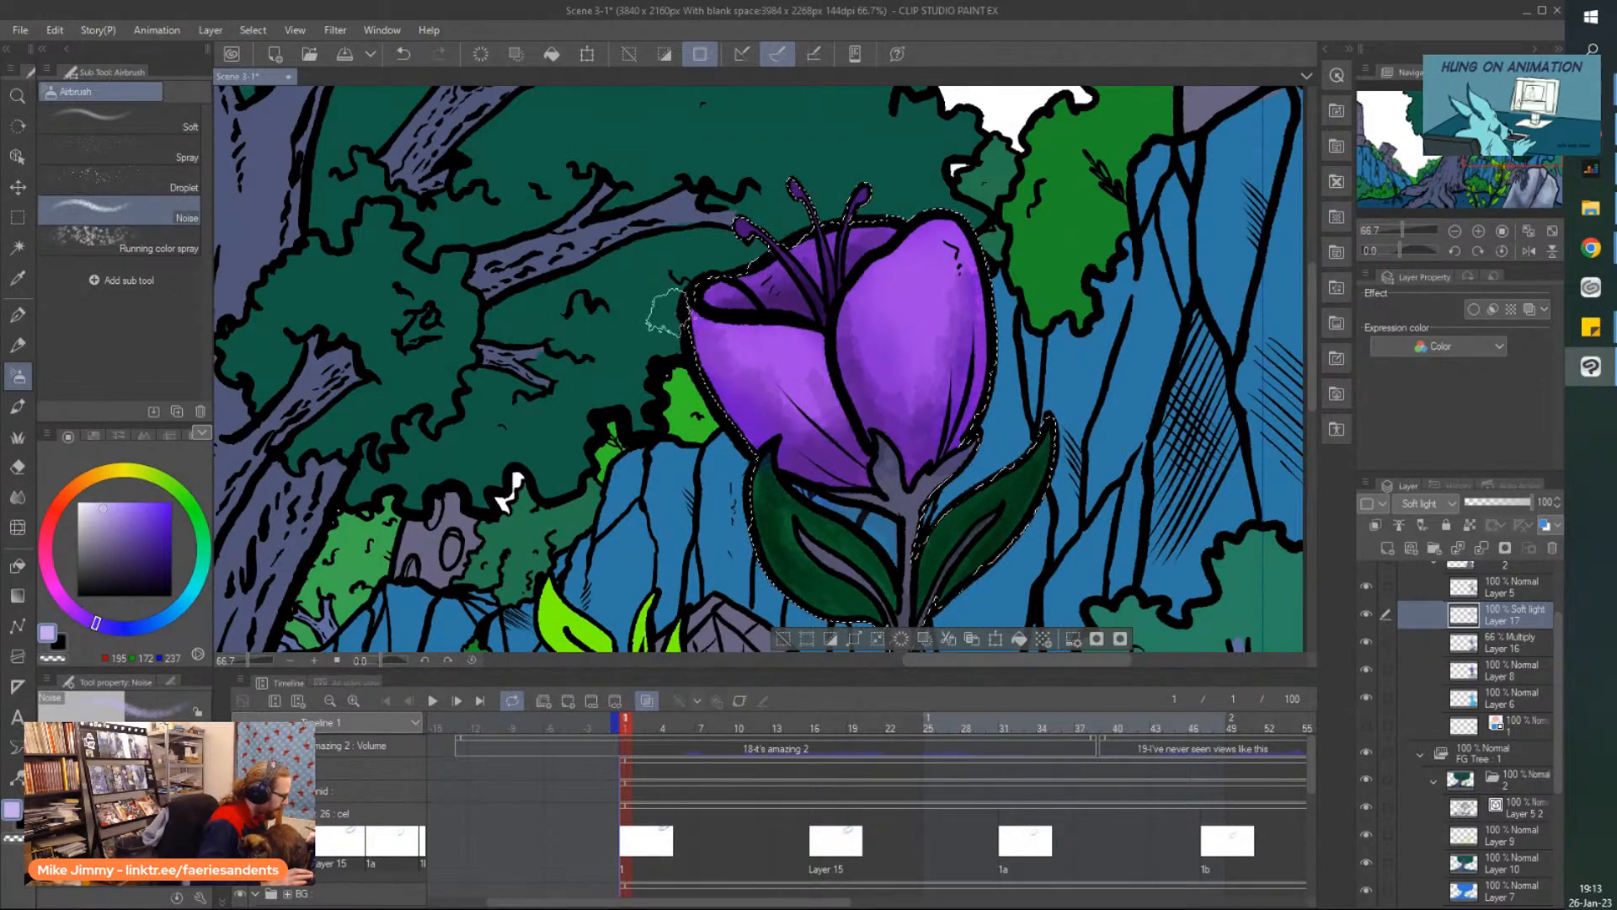
{"action": "scroll", "coordinate": [729, 354], "scroll_direction": "down", "scroll_amount": 2}
{"action": "scroll", "coordinate": [750, 476], "scroll_direction": "up", "scroll_amount": 2}
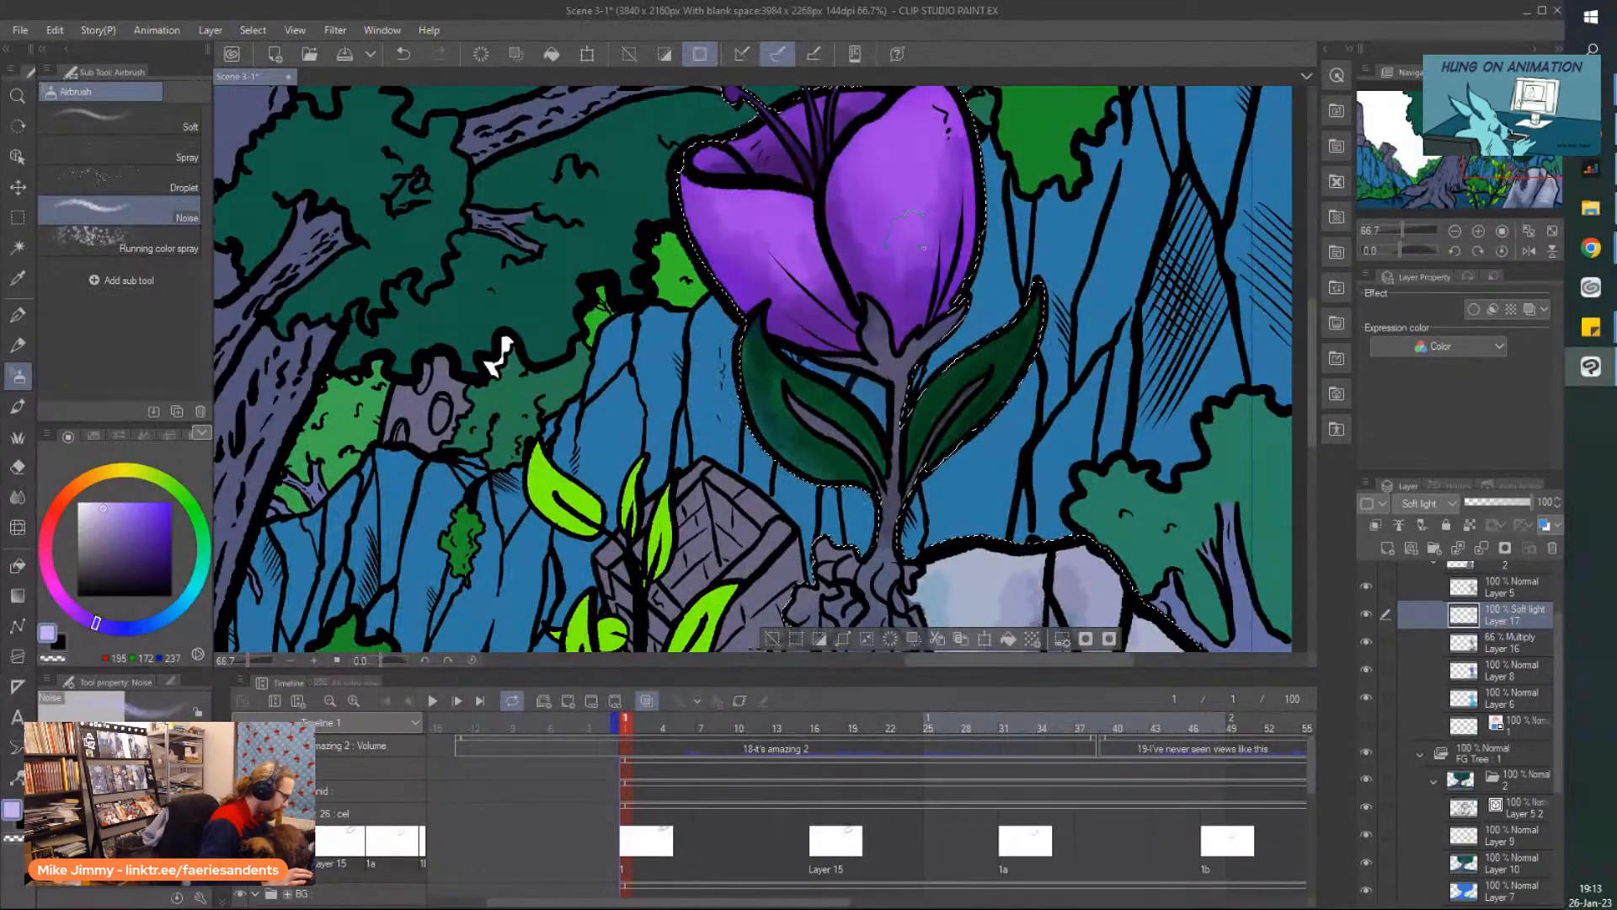
Airbrush the same pale lavender light over the foreground rock and the flower's roots.
{"action": "scroll", "coordinate": [506, 354], "scroll_direction": "down", "scroll_amount": 3}
{"action": "scroll", "coordinate": [773, 97], "scroll_direction": "up", "scroll_amount": 2}
{"action": "mouse_move", "coordinate": [994, 333]}
{"action": "left_mouse_down"}
{"action": "mouse_move", "coordinate": [917, 507]}
{"action": "mouse_move", "coordinate": [1053, 571]}
{"action": "left_mouse_up"}
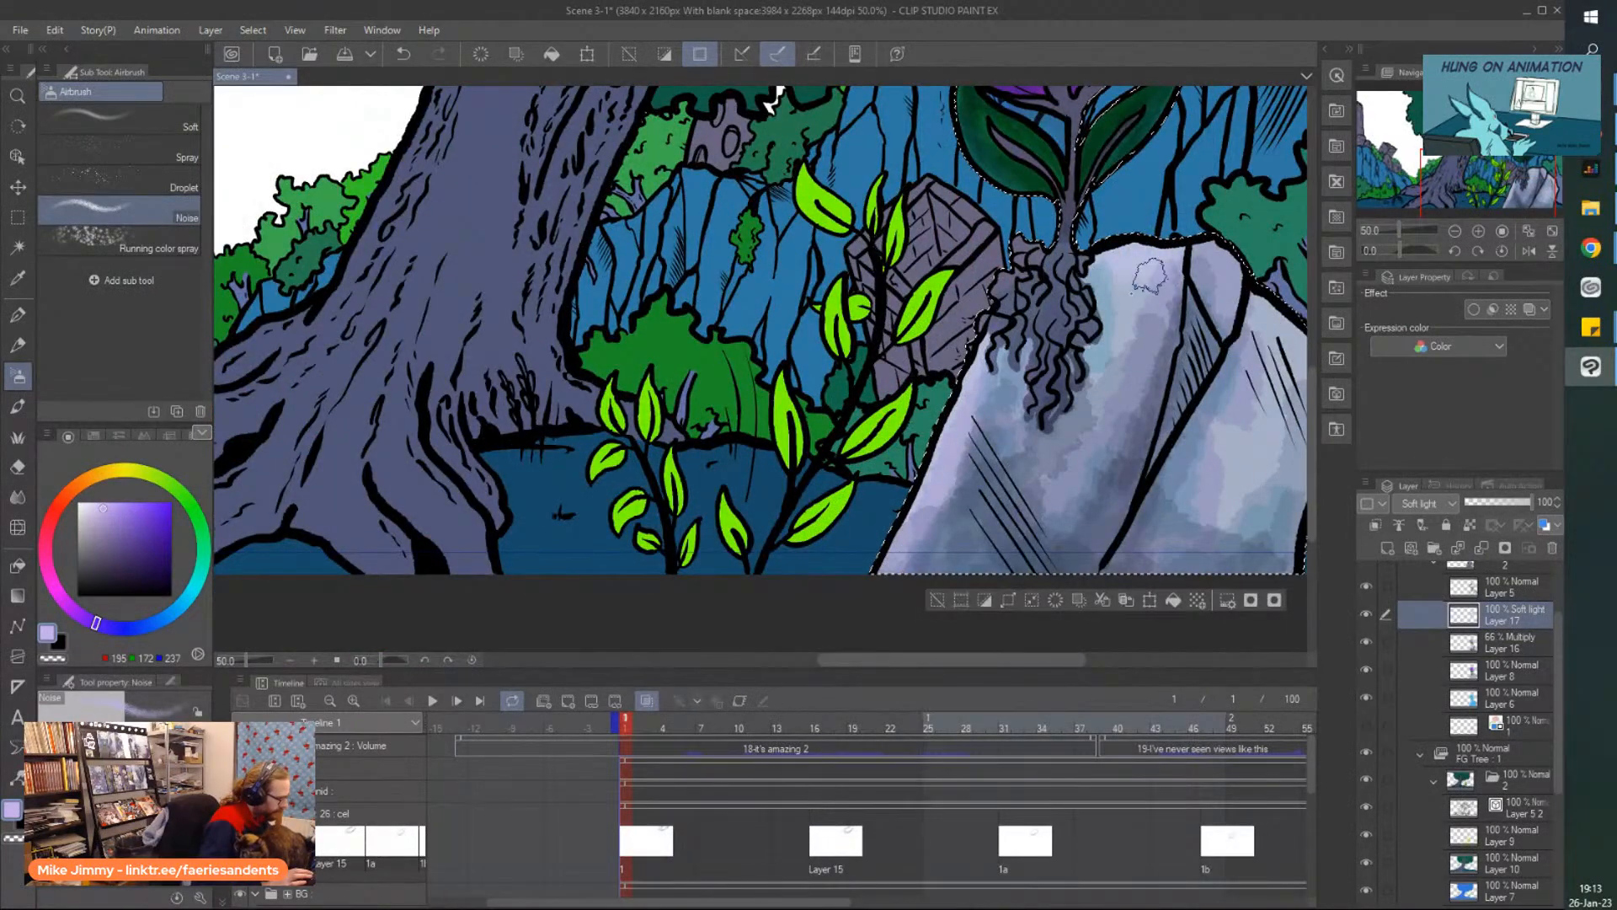
{"action": "mouse_move", "coordinate": [1156, 345]}
{"action": "left_mouse_down"}
{"action": "mouse_move", "coordinate": [1088, 325]}
{"action": "mouse_move", "coordinate": [1084, 470]}
{"action": "mouse_move", "coordinate": [1055, 306]}
{"action": "mouse_move", "coordinate": [1034, 331]}
{"action": "mouse_move", "coordinate": [1019, 278]}
{"action": "left_mouse_up"}
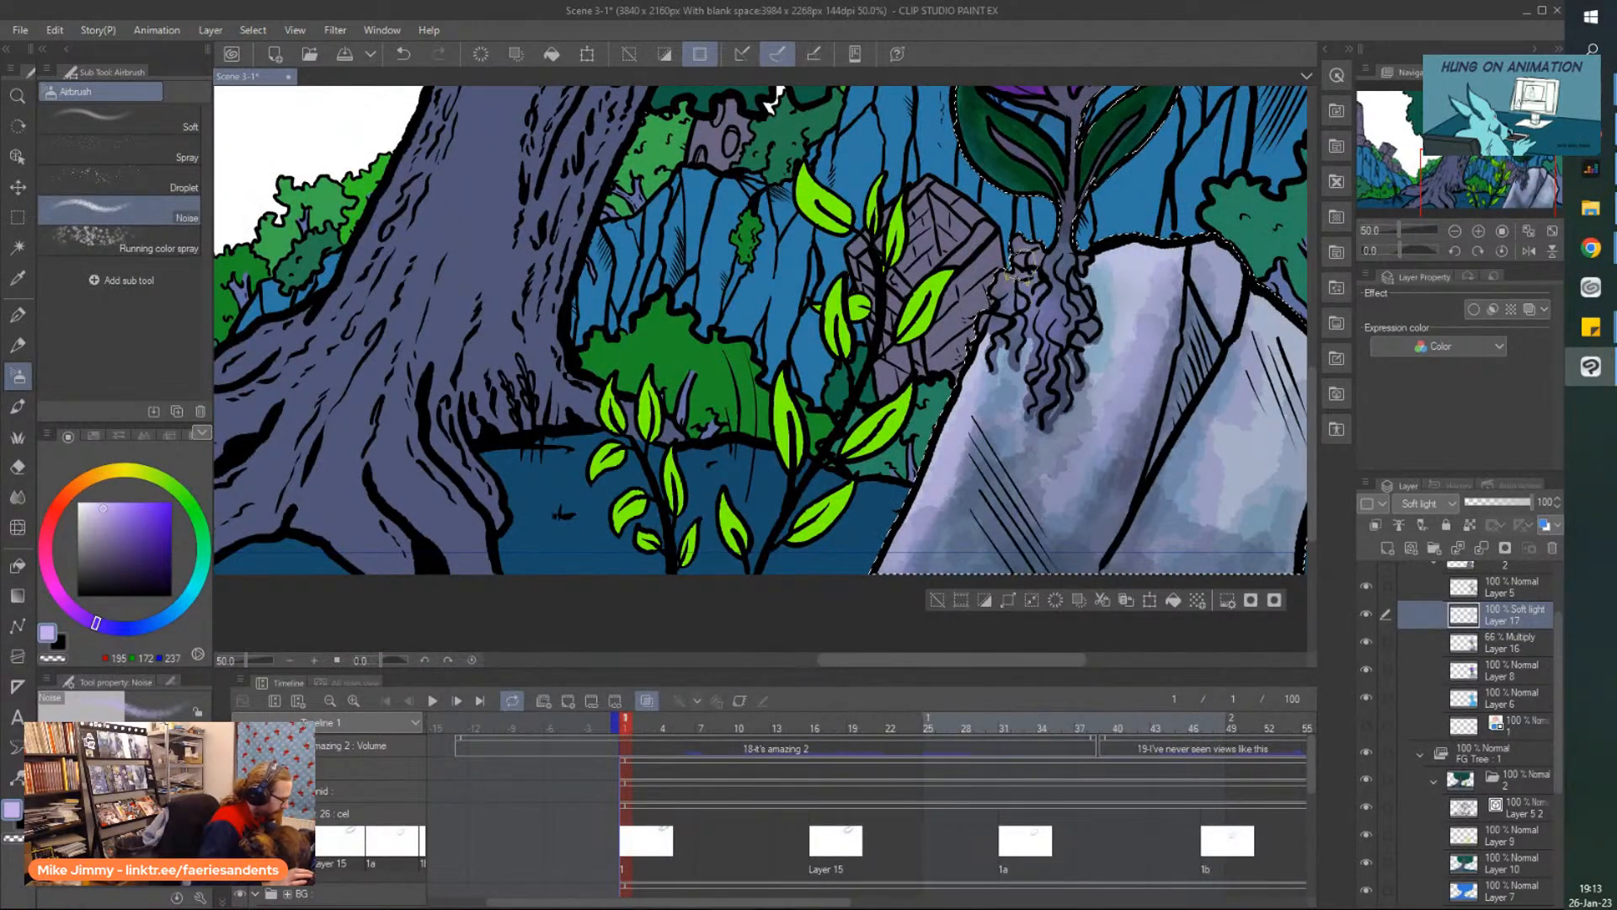
Clear the selection around the flower and rock, and save the scene file.
{"action": "scroll", "coordinate": [1020, 183], "scroll_direction": "down", "scroll_amount": 4}
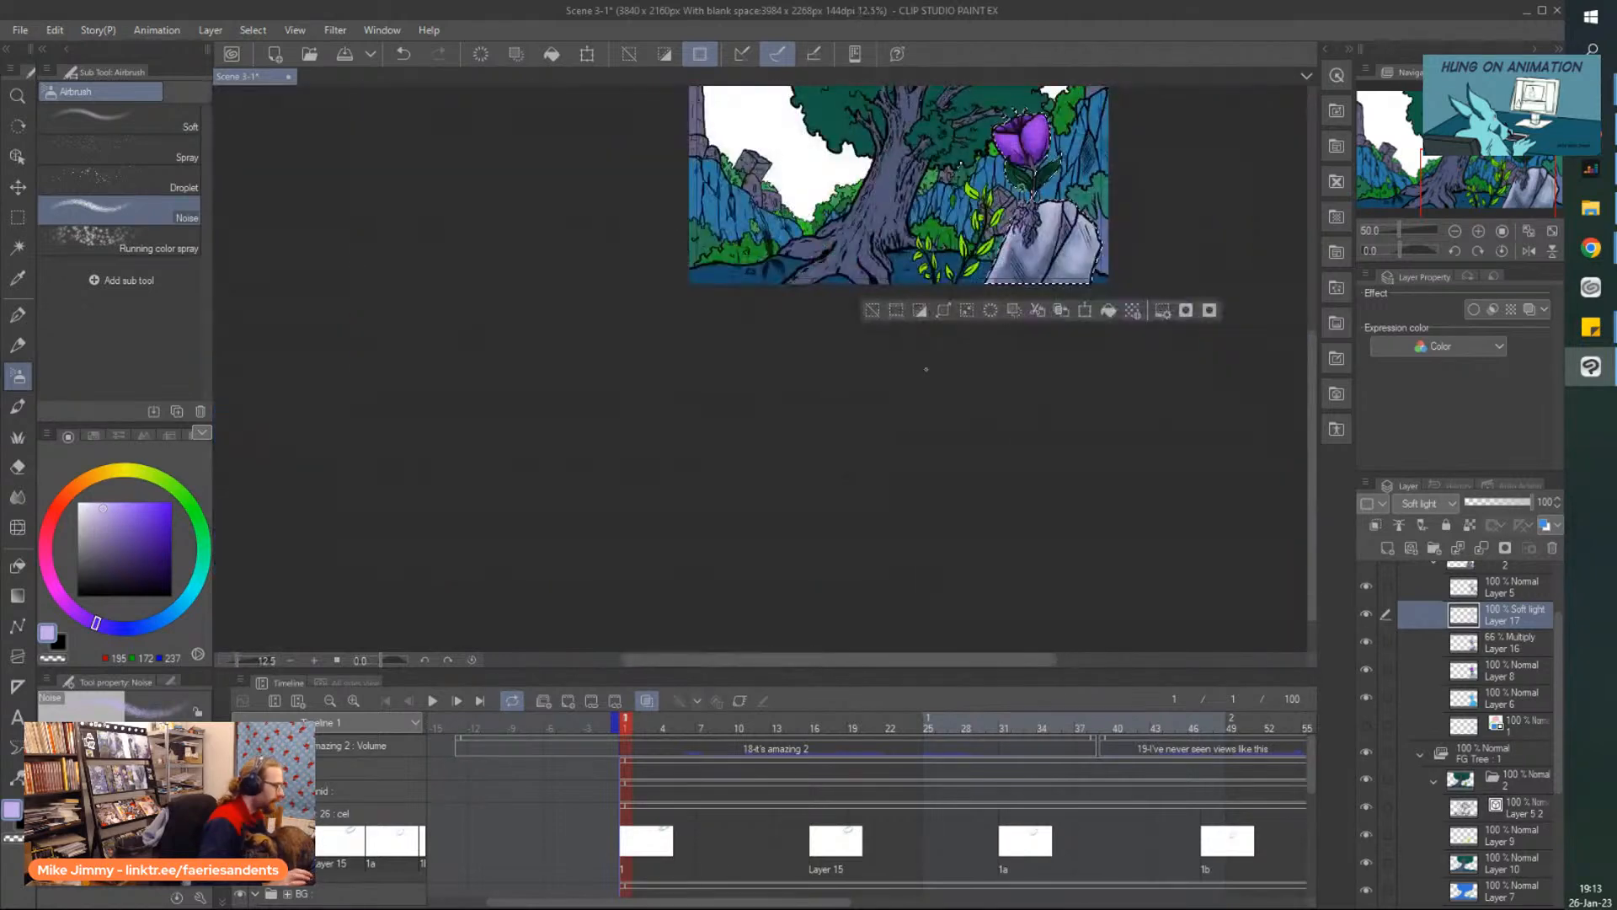
{"action": "left_click", "coordinate": [874, 315]}
{"action": "left_click_drag", "start_coordinate": [890, 210], "coordinate": [968, 99]}
{"action": "scroll", "coordinate": [968, 99], "scroll_direction": "up", "scroll_amount": 3}
{"action": "scroll", "coordinate": [968, 100], "scroll_direction": "down", "scroll_amount": 5}
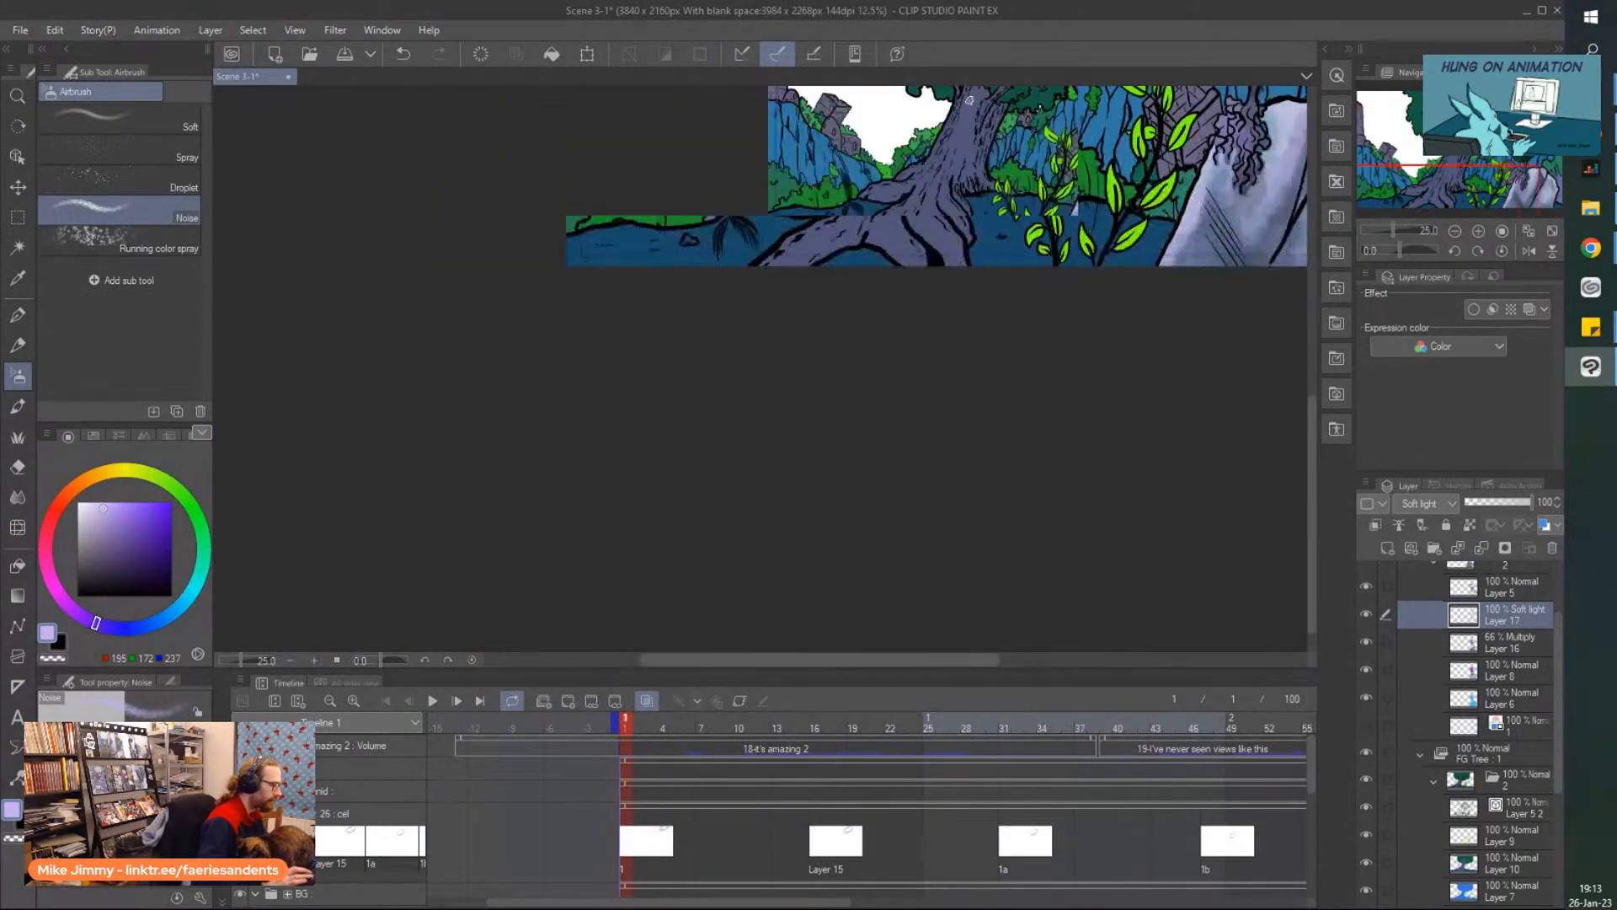
{"action": "scroll", "coordinate": [1018, 141], "scroll_direction": "up", "scroll_amount": 4}
{"action": "scroll", "coordinate": [1018, 141], "scroll_direction": "down", "scroll_amount": 5}
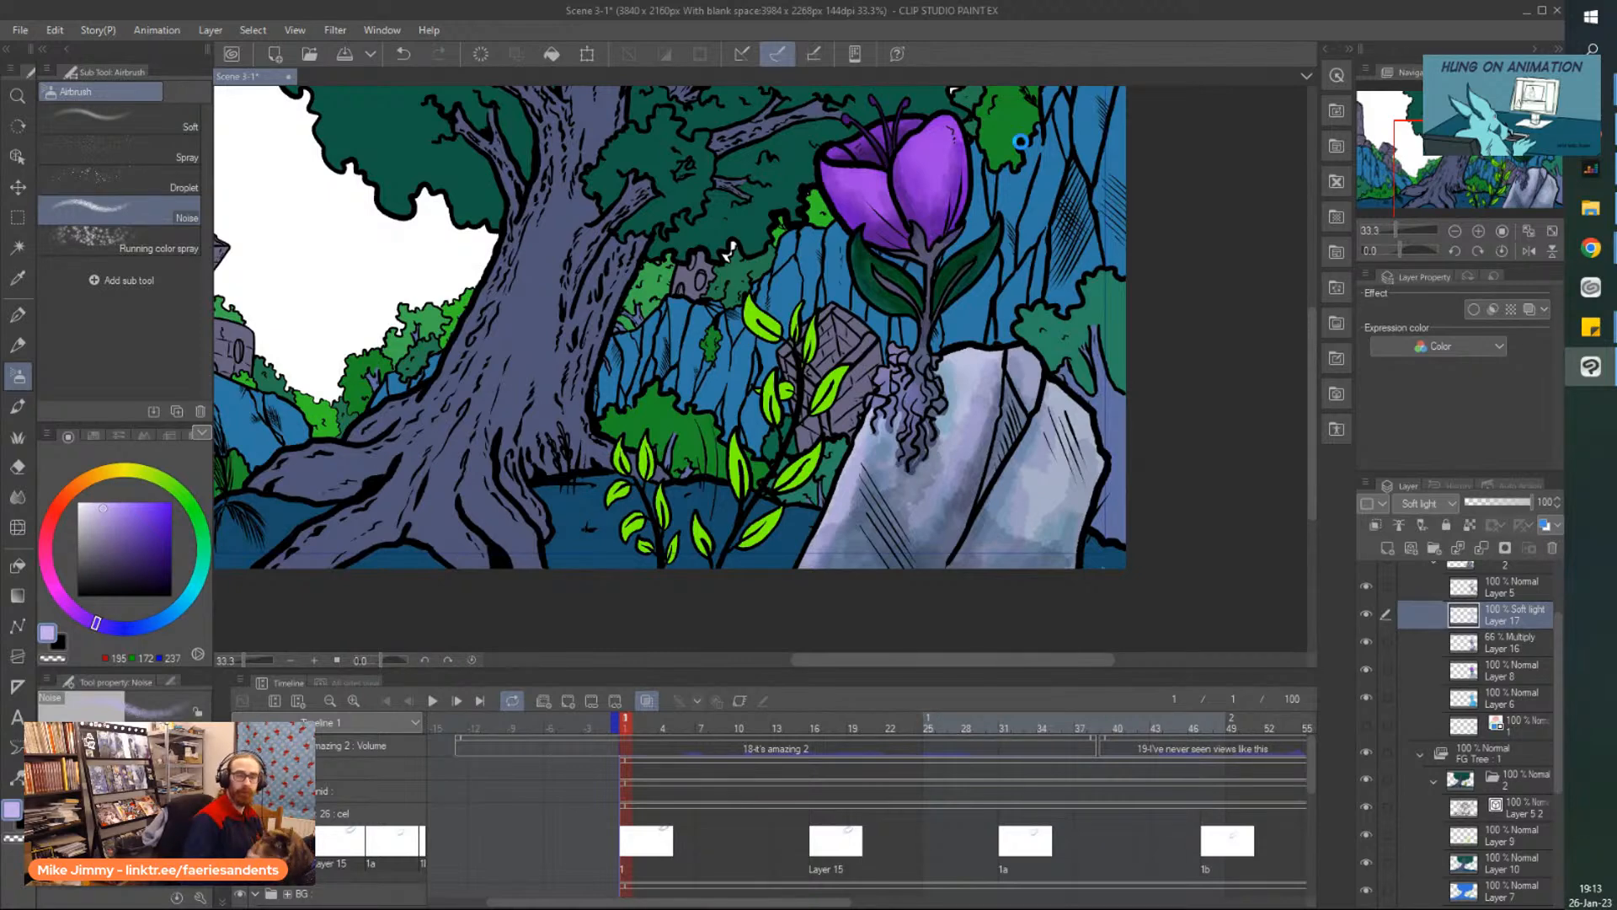
{"action": "key", "text": "ctrl+s"}
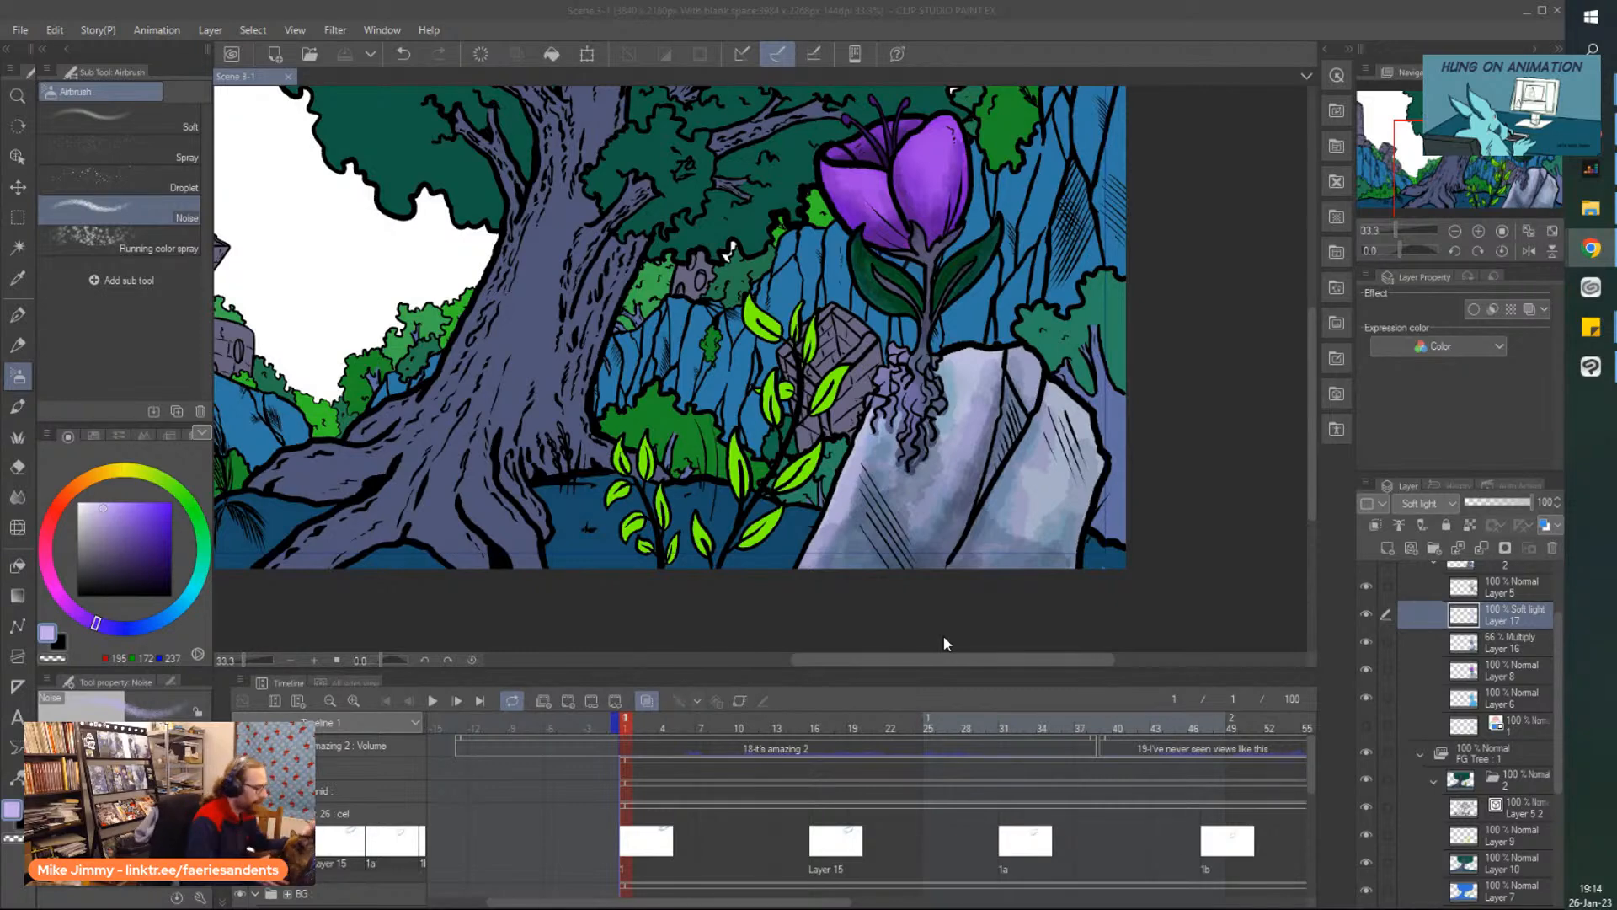
{"action": "scroll", "coordinate": [1474, 628], "scroll_direction": "up", "scroll_amount": 3}
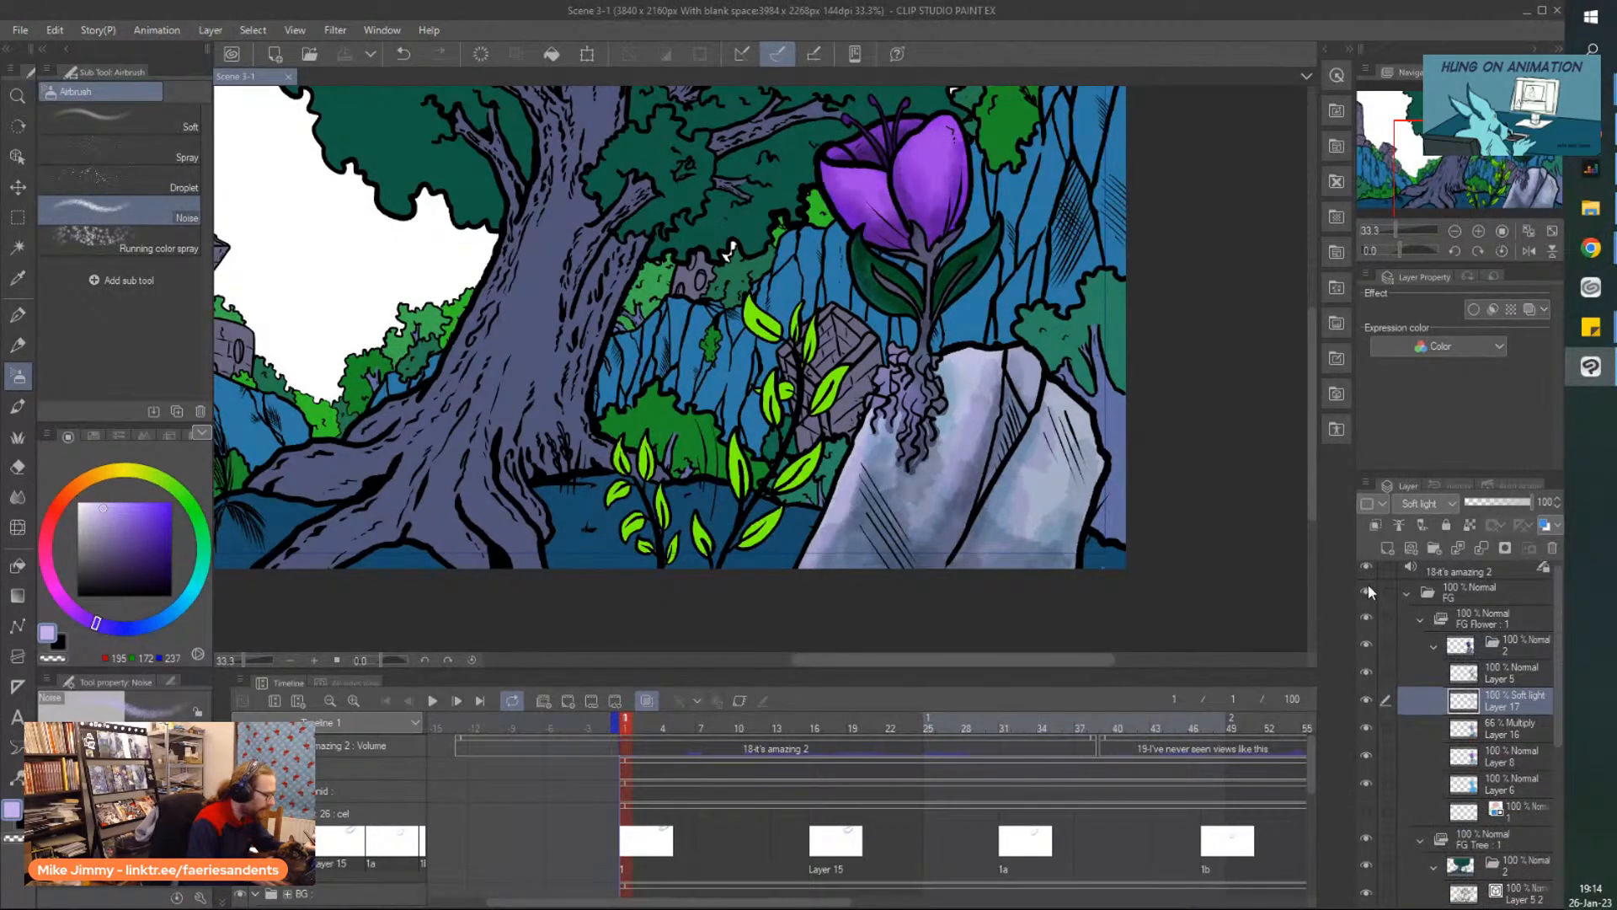
Hide the FG Flower folder and auto-select the foreground tree and ground silhouette from Layer 7.
{"action": "left_click", "coordinate": [1366, 617]}
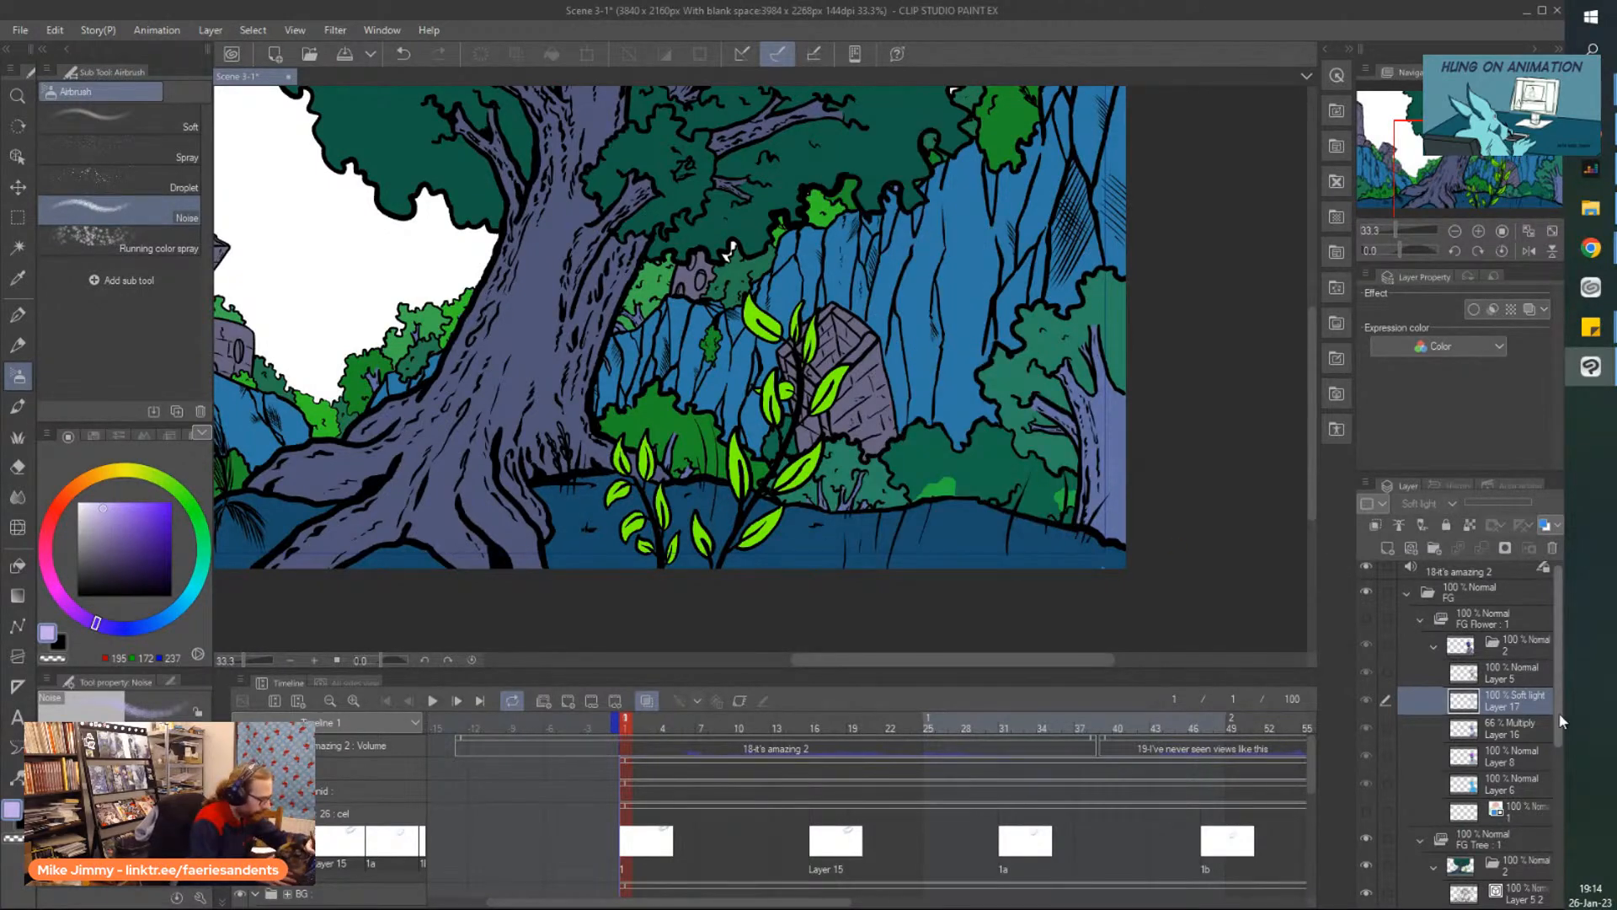
{"action": "scroll", "coordinate": [1499, 721], "scroll_direction": "down", "scroll_amount": 8}
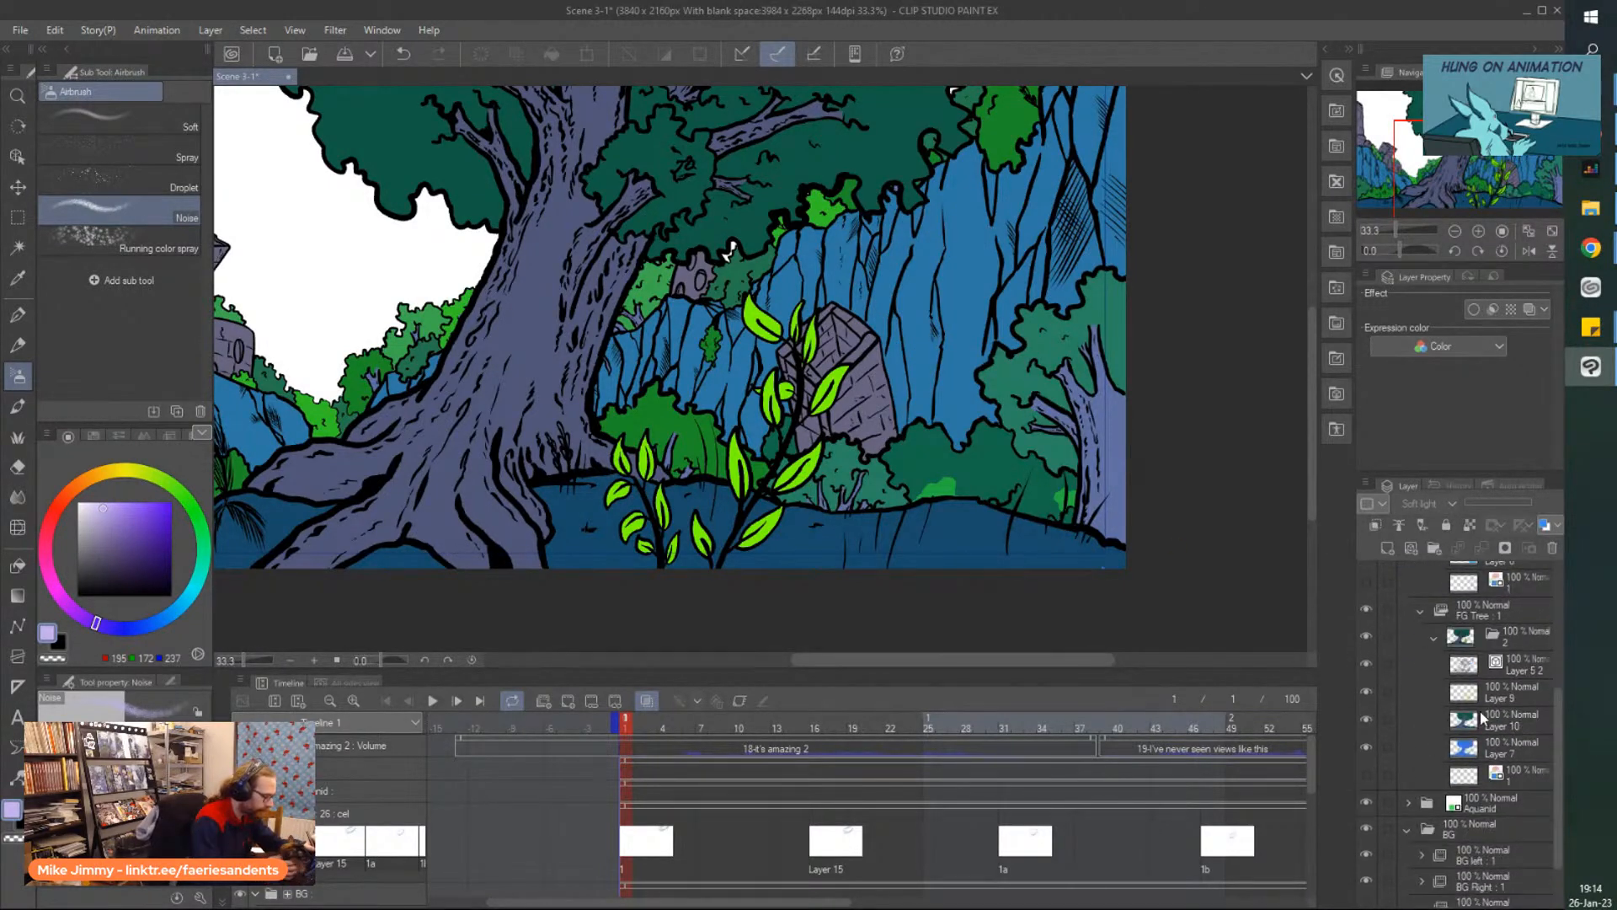
{"action": "left_click", "coordinate": [1509, 742]}
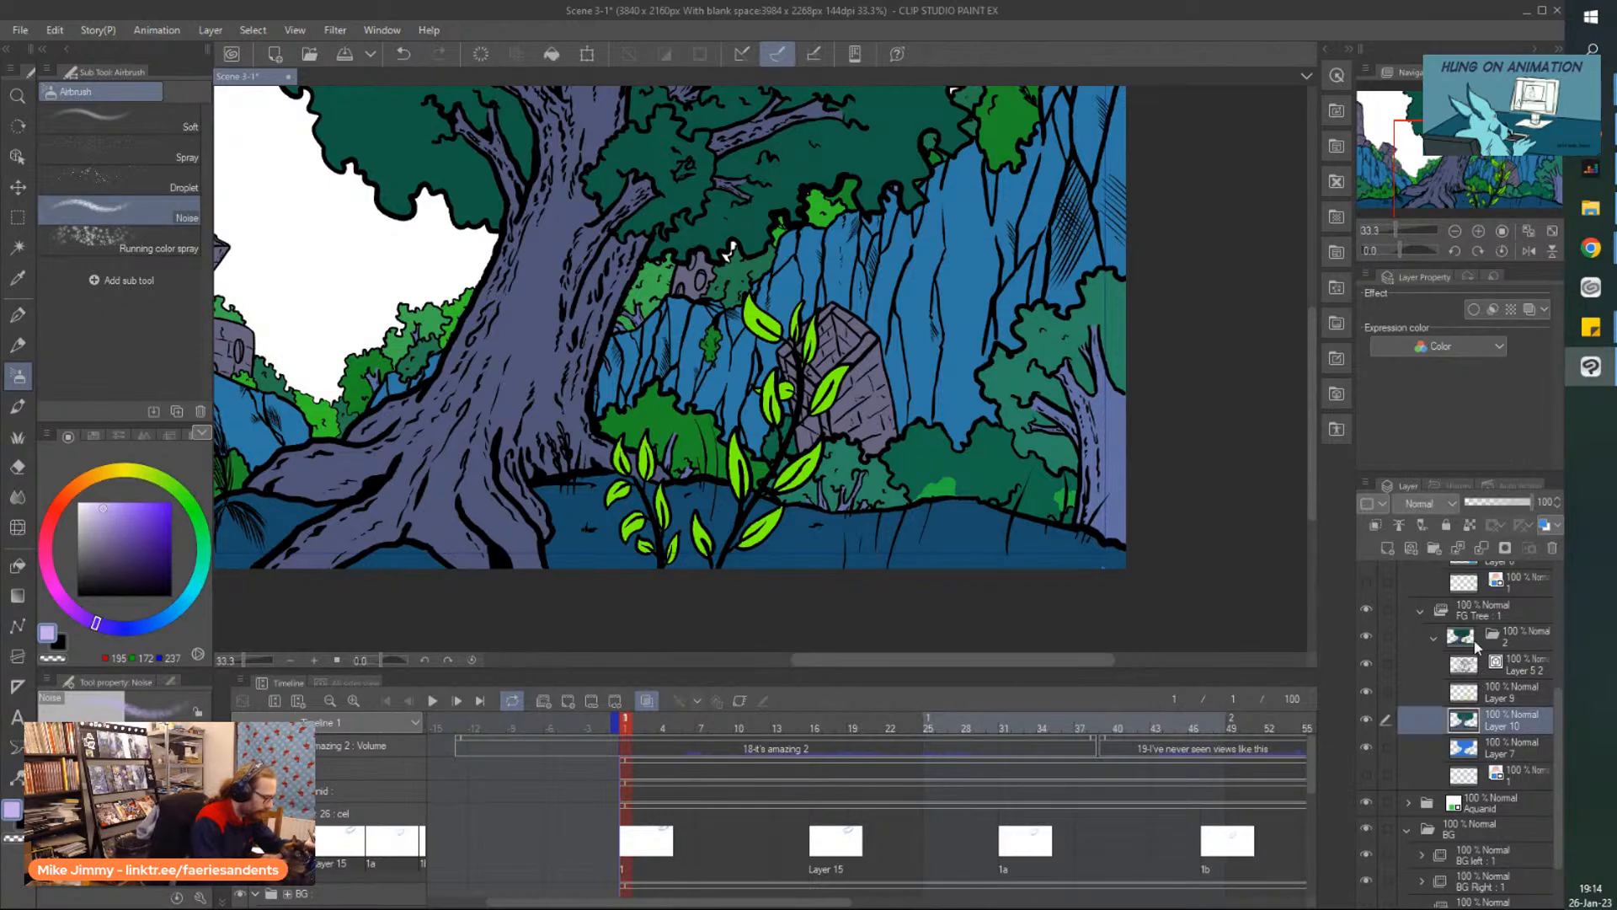
{"action": "key", "text": "w"}
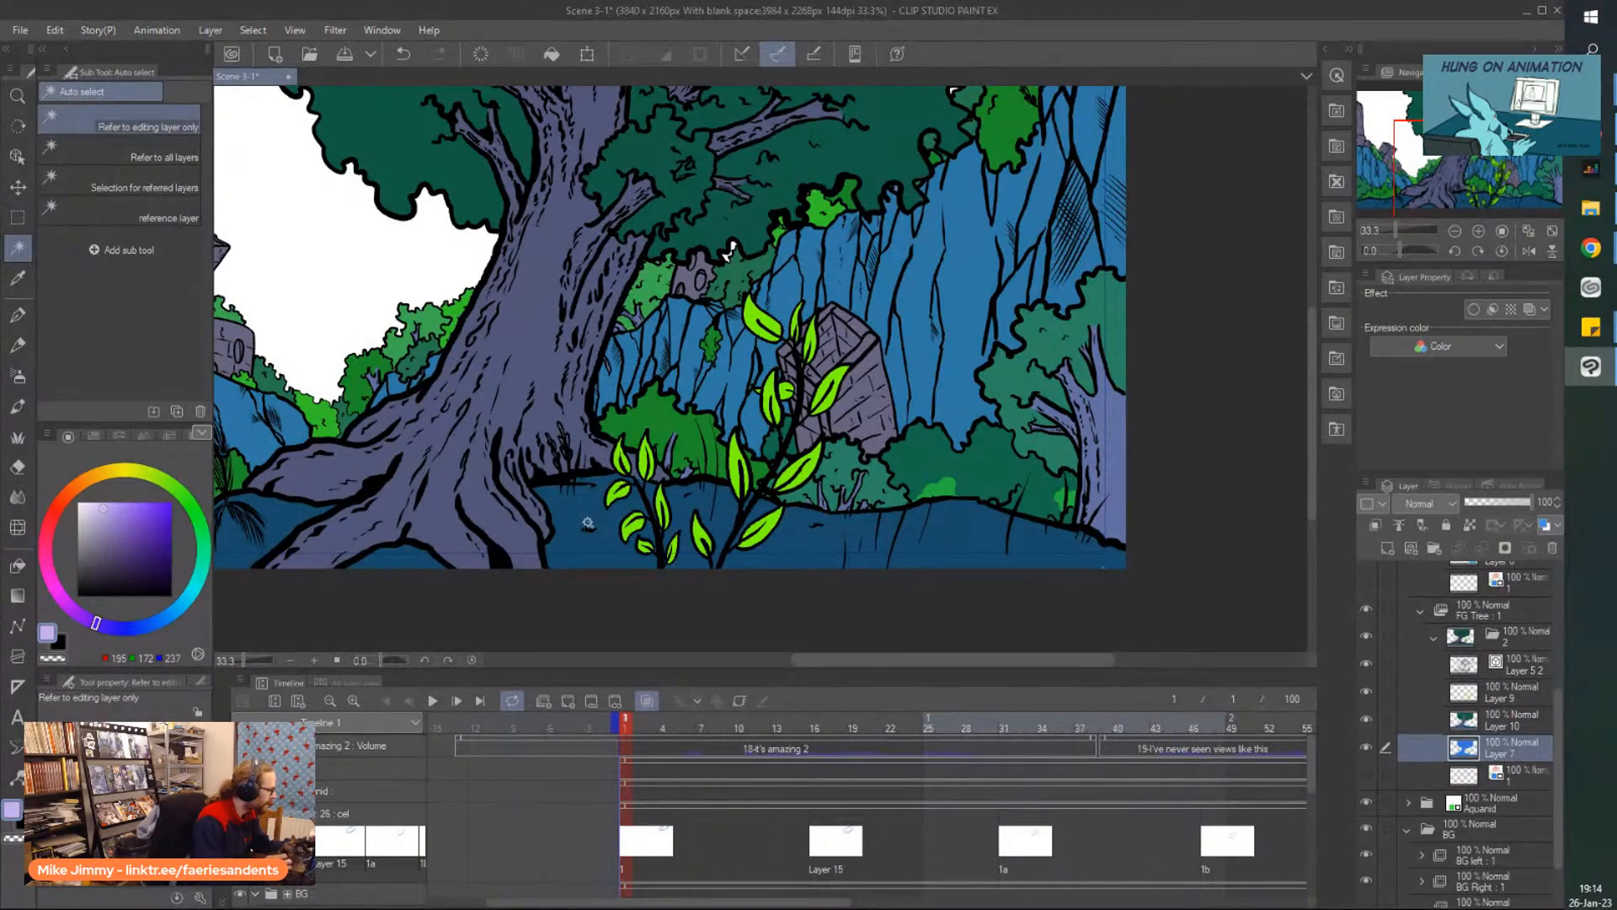
{"action": "left_click", "coordinate": [576, 507]}
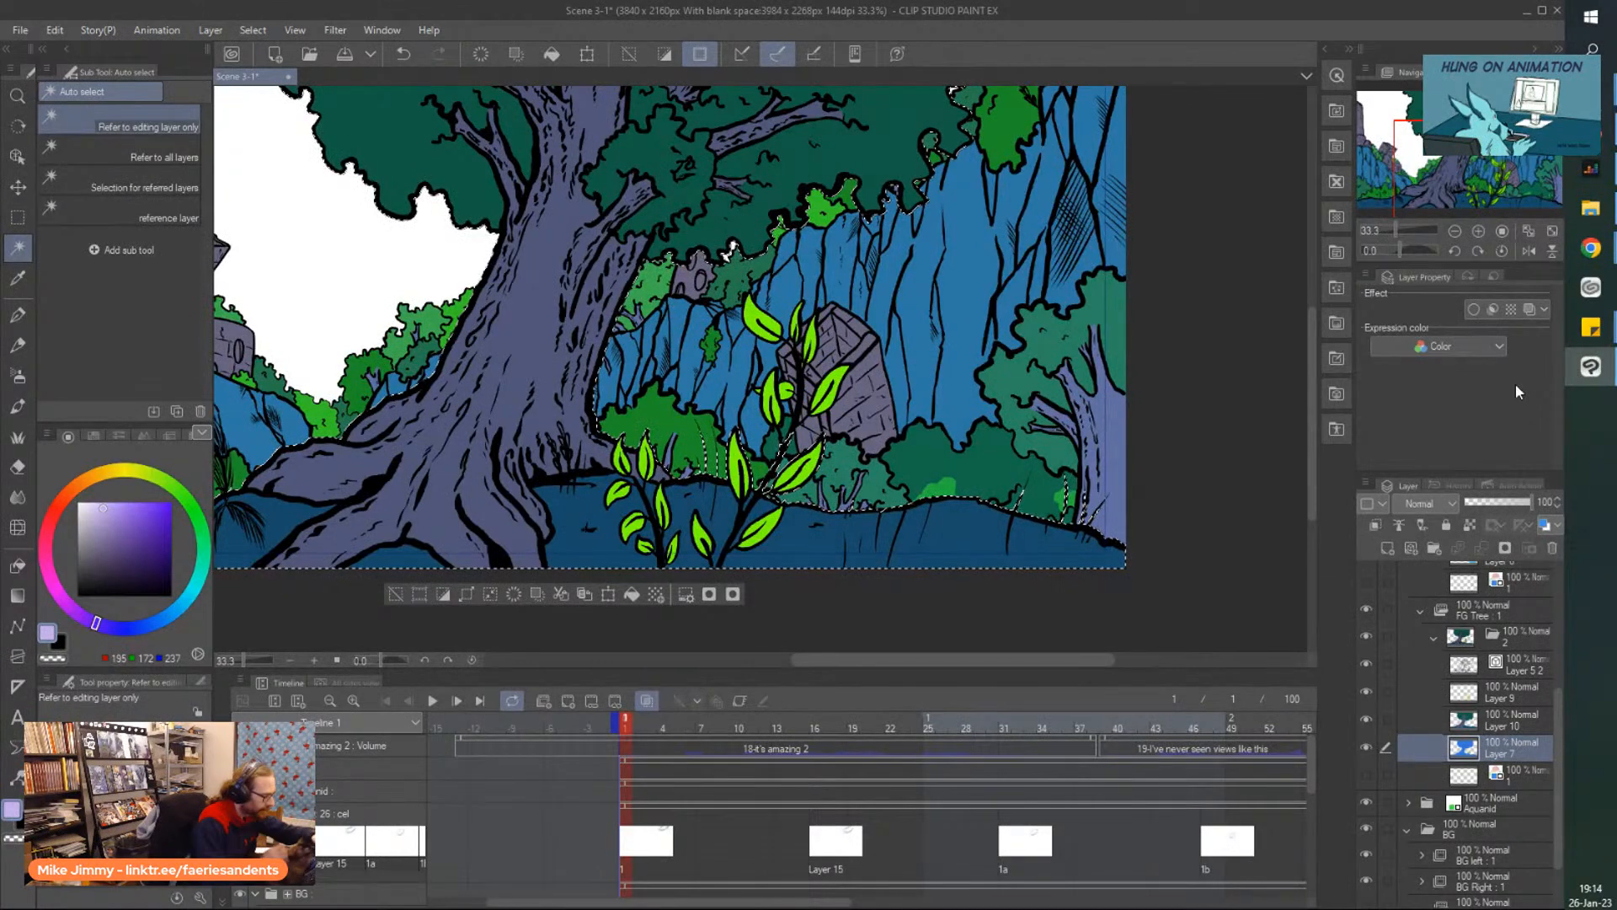
Add a new layer above Layer 10 in the FG Tree folder and set its blending mode to Multiply.
{"action": "left_click", "coordinate": [1505, 721]}
{"action": "left_click", "coordinate": [1388, 548]}
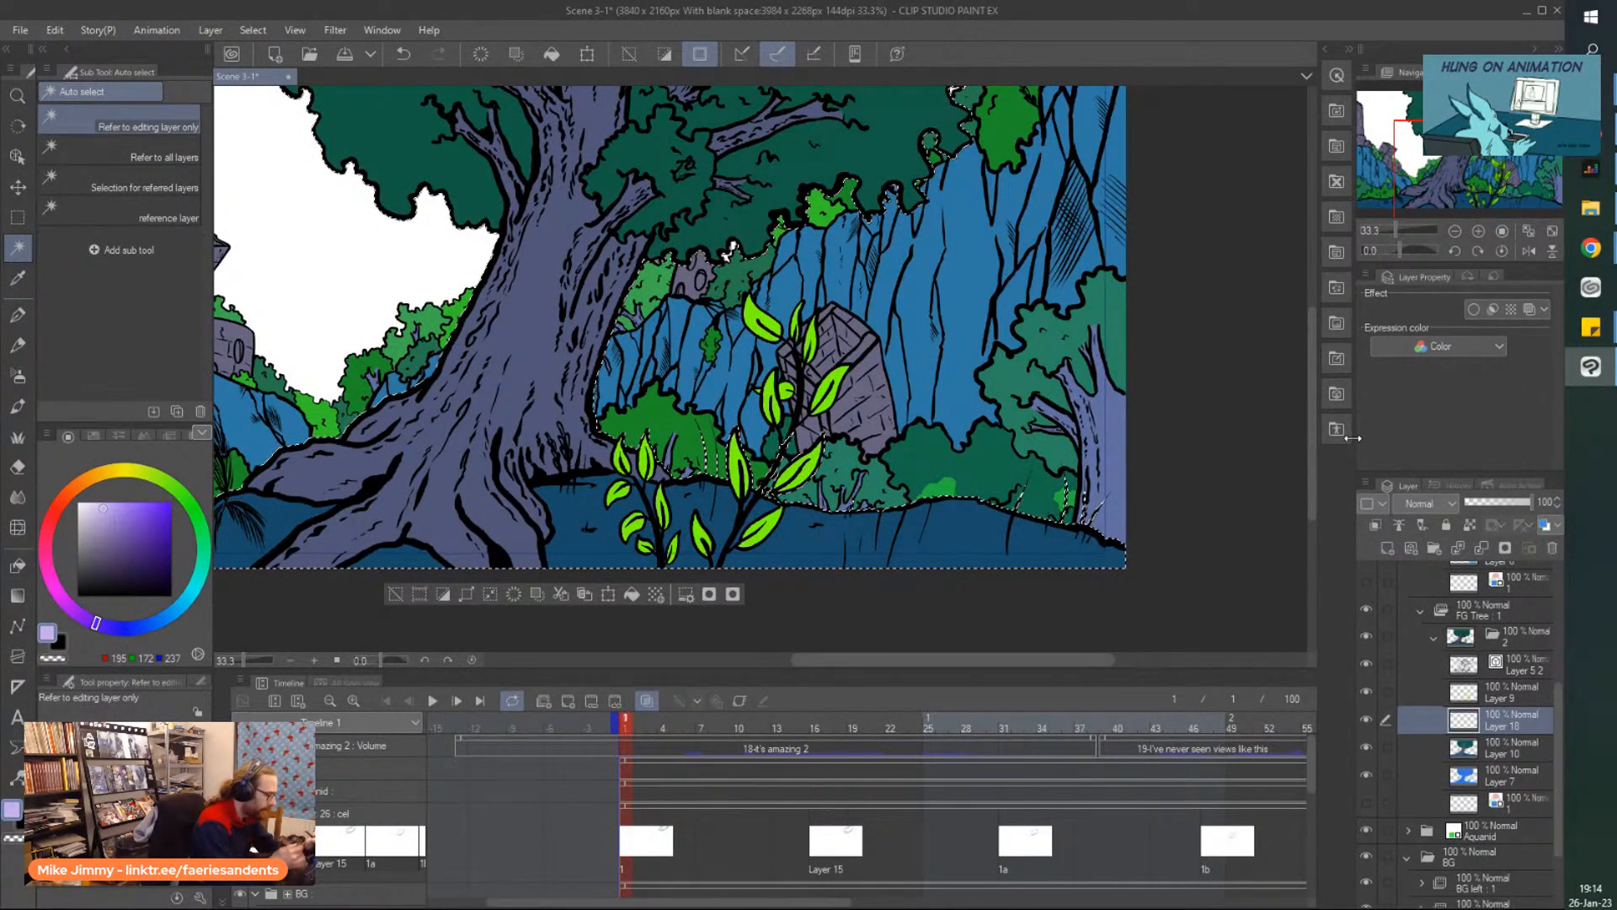
{"action": "left_click", "coordinate": [1421, 502]}
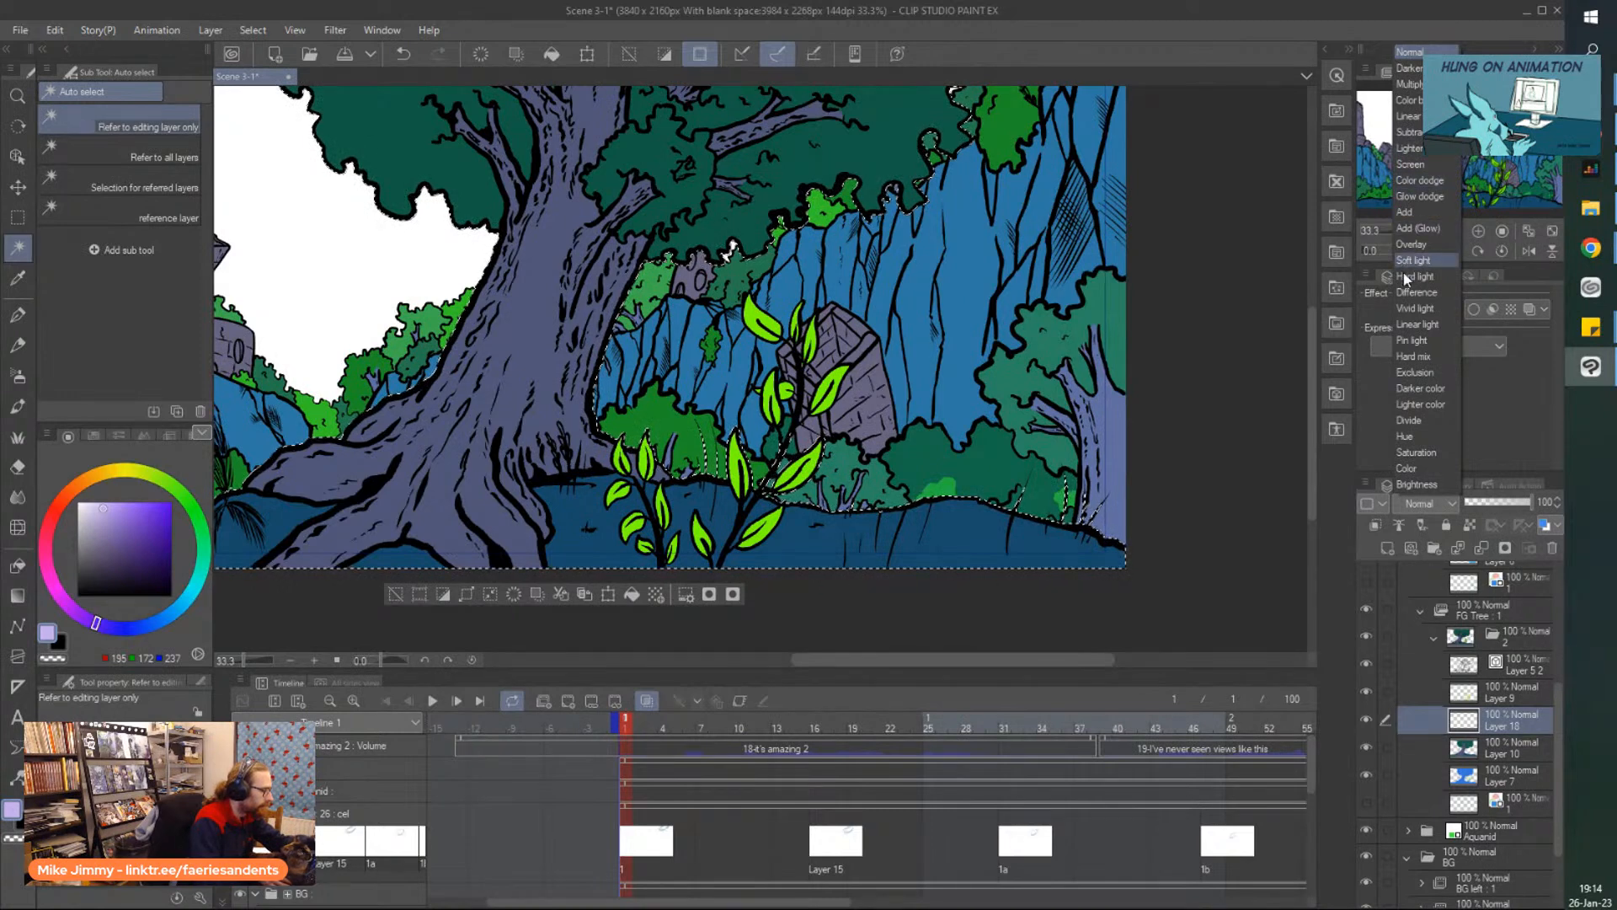
{"action": "left_click", "coordinate": [1409, 52]}
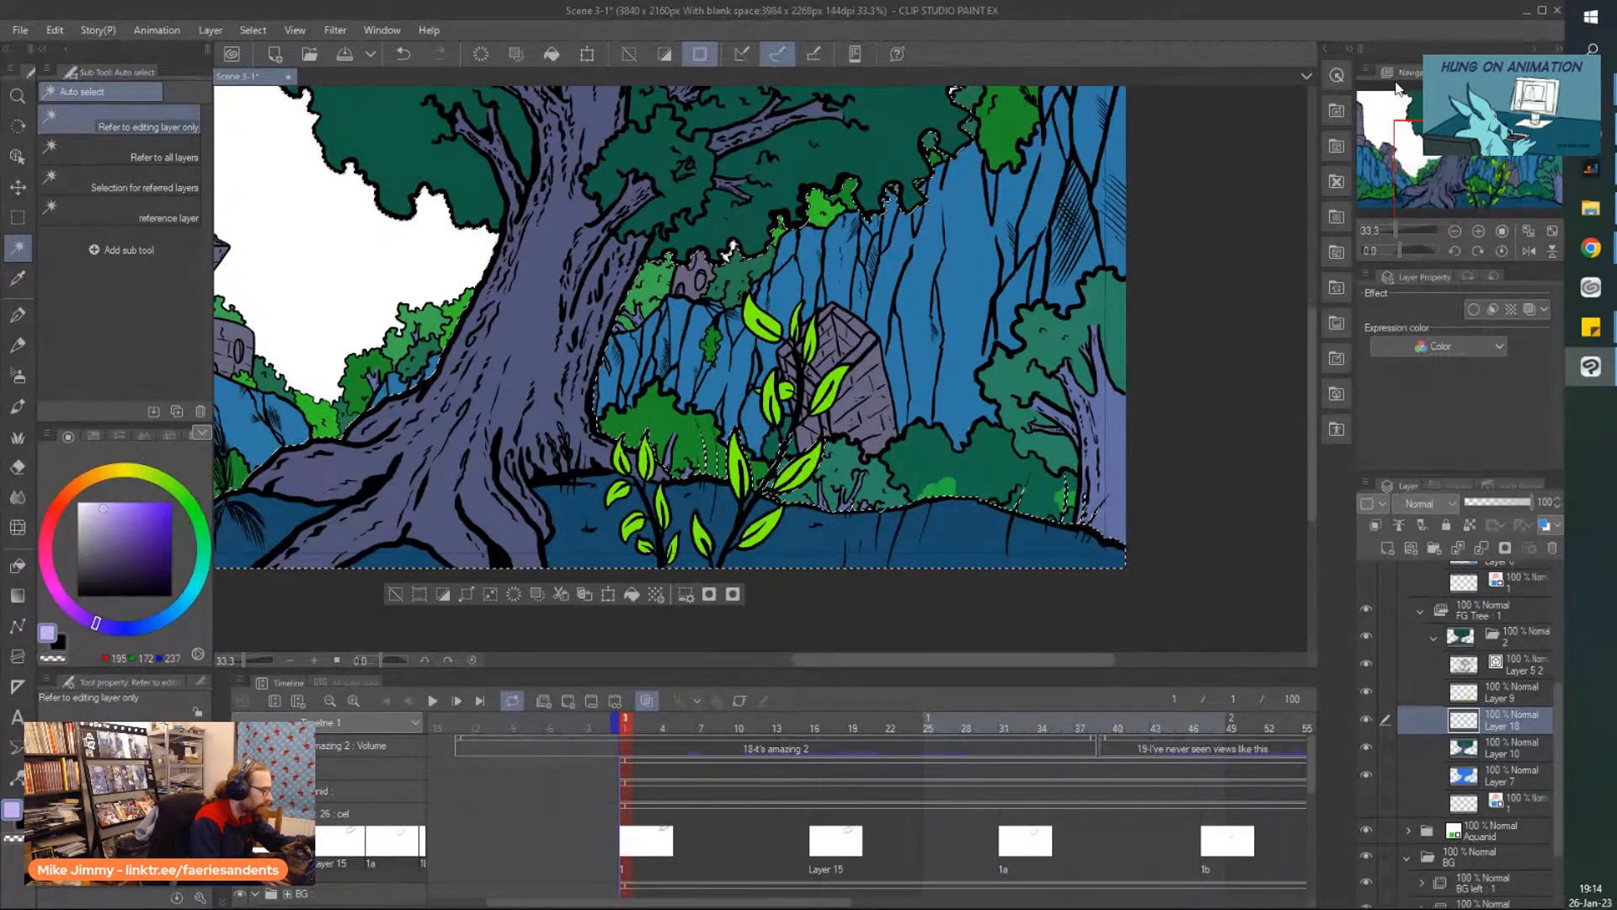
Paint shadows over the right side of the tree's canopy with the Rough wash brush in muted blue (128, 132, 166).
{"action": "left_click", "coordinate": [17, 375]}
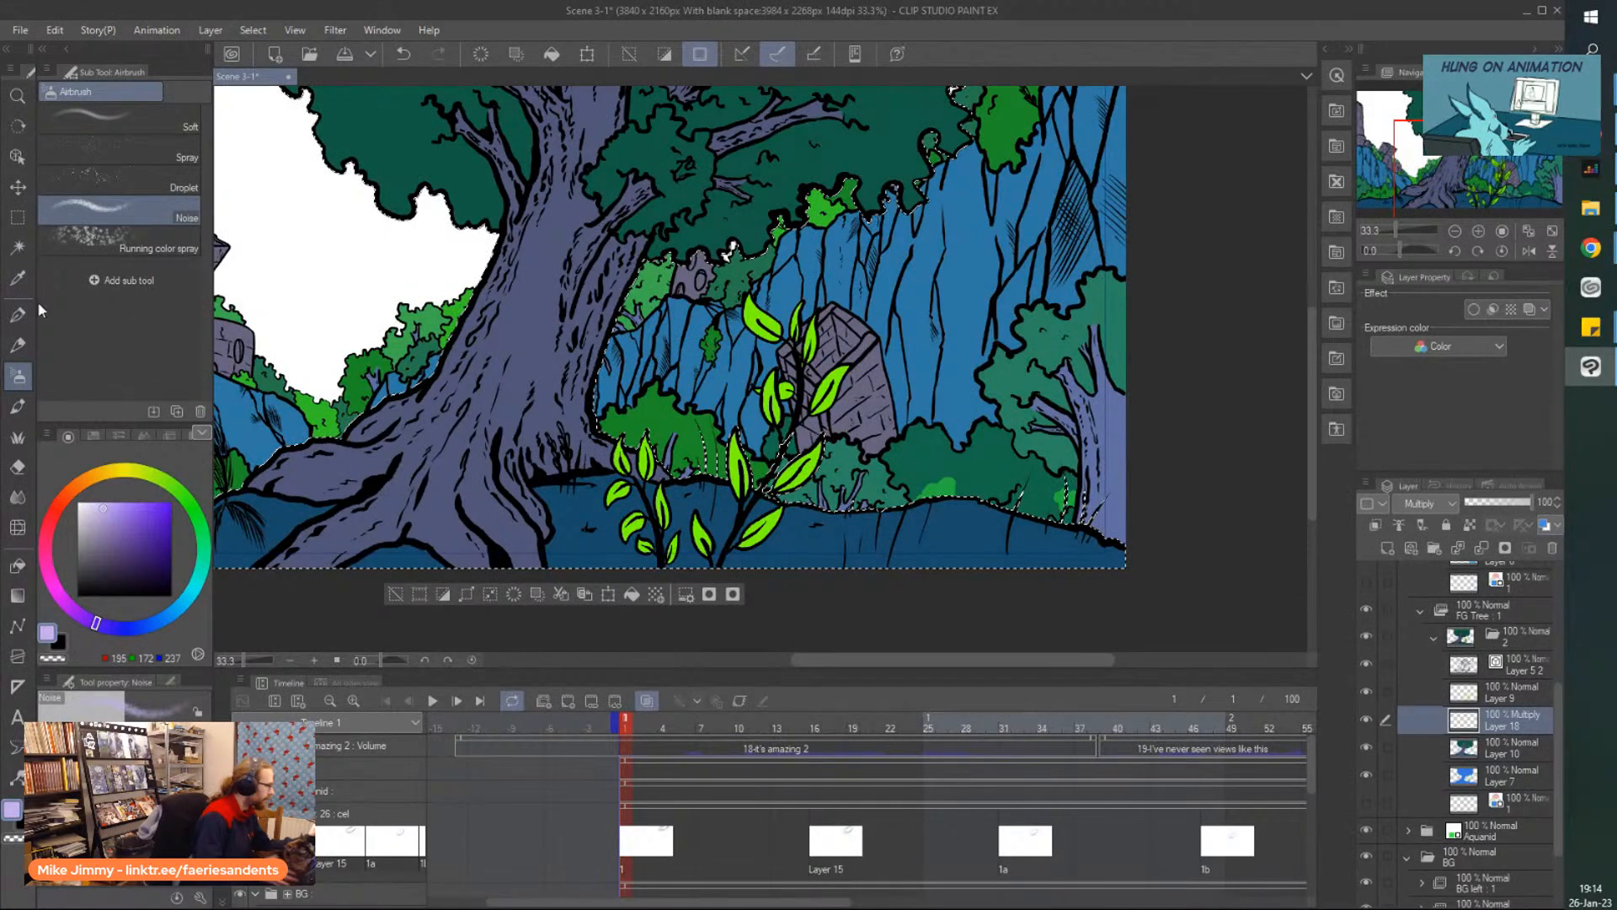
{"action": "left_click", "coordinate": [17, 406]}
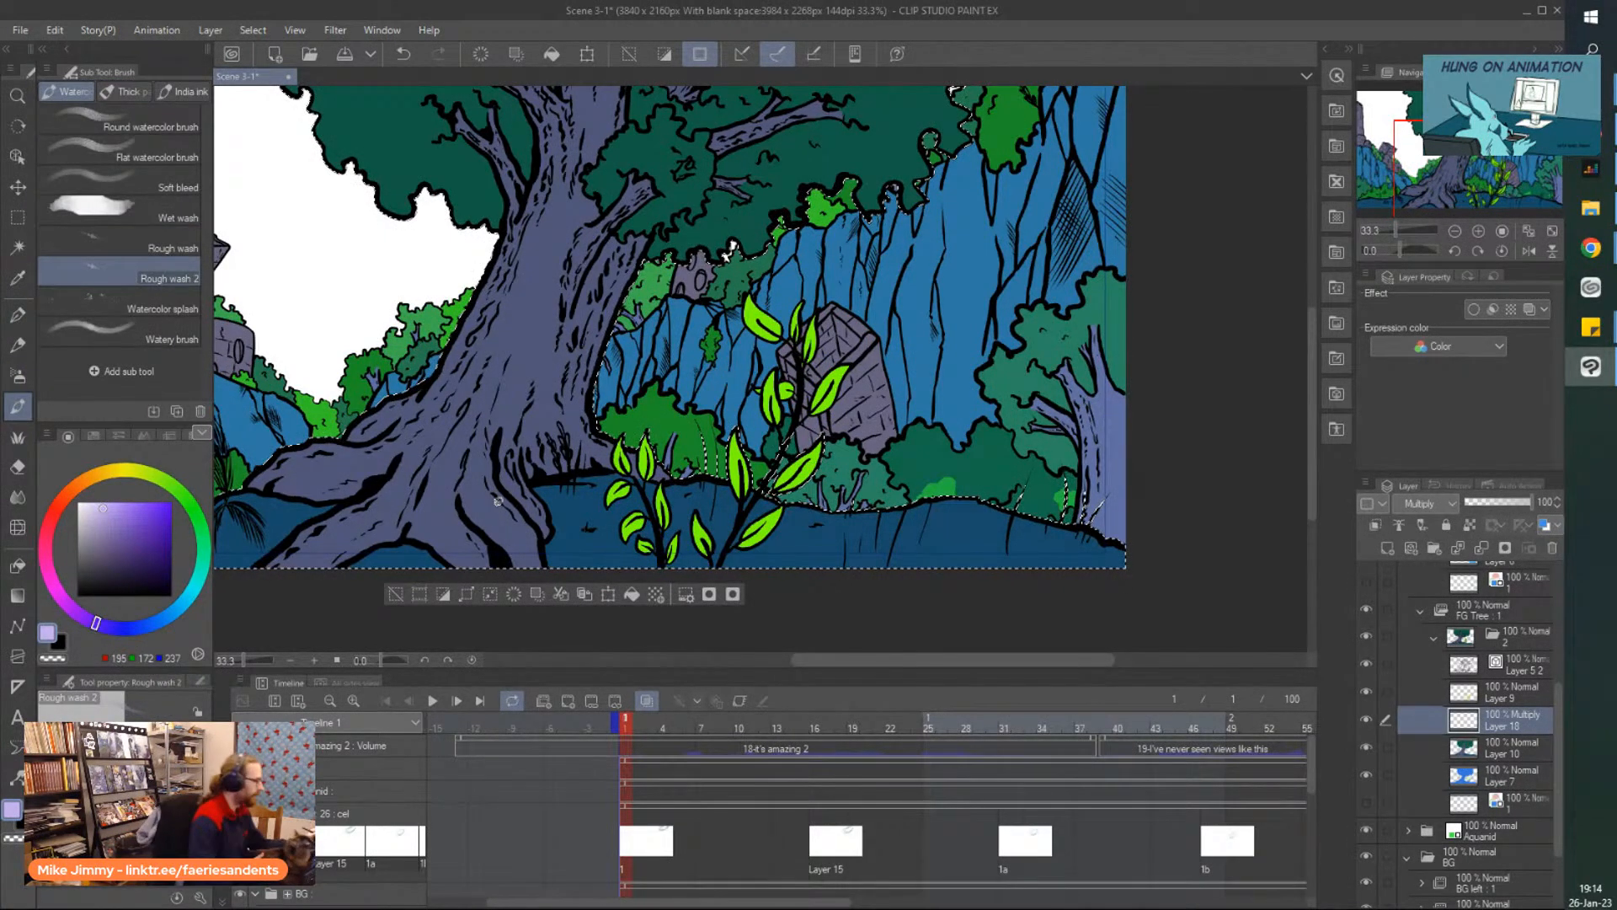
{"action": "left_click", "coordinate": [126, 244]}
{"action": "right_click", "coordinate": [522, 316]}
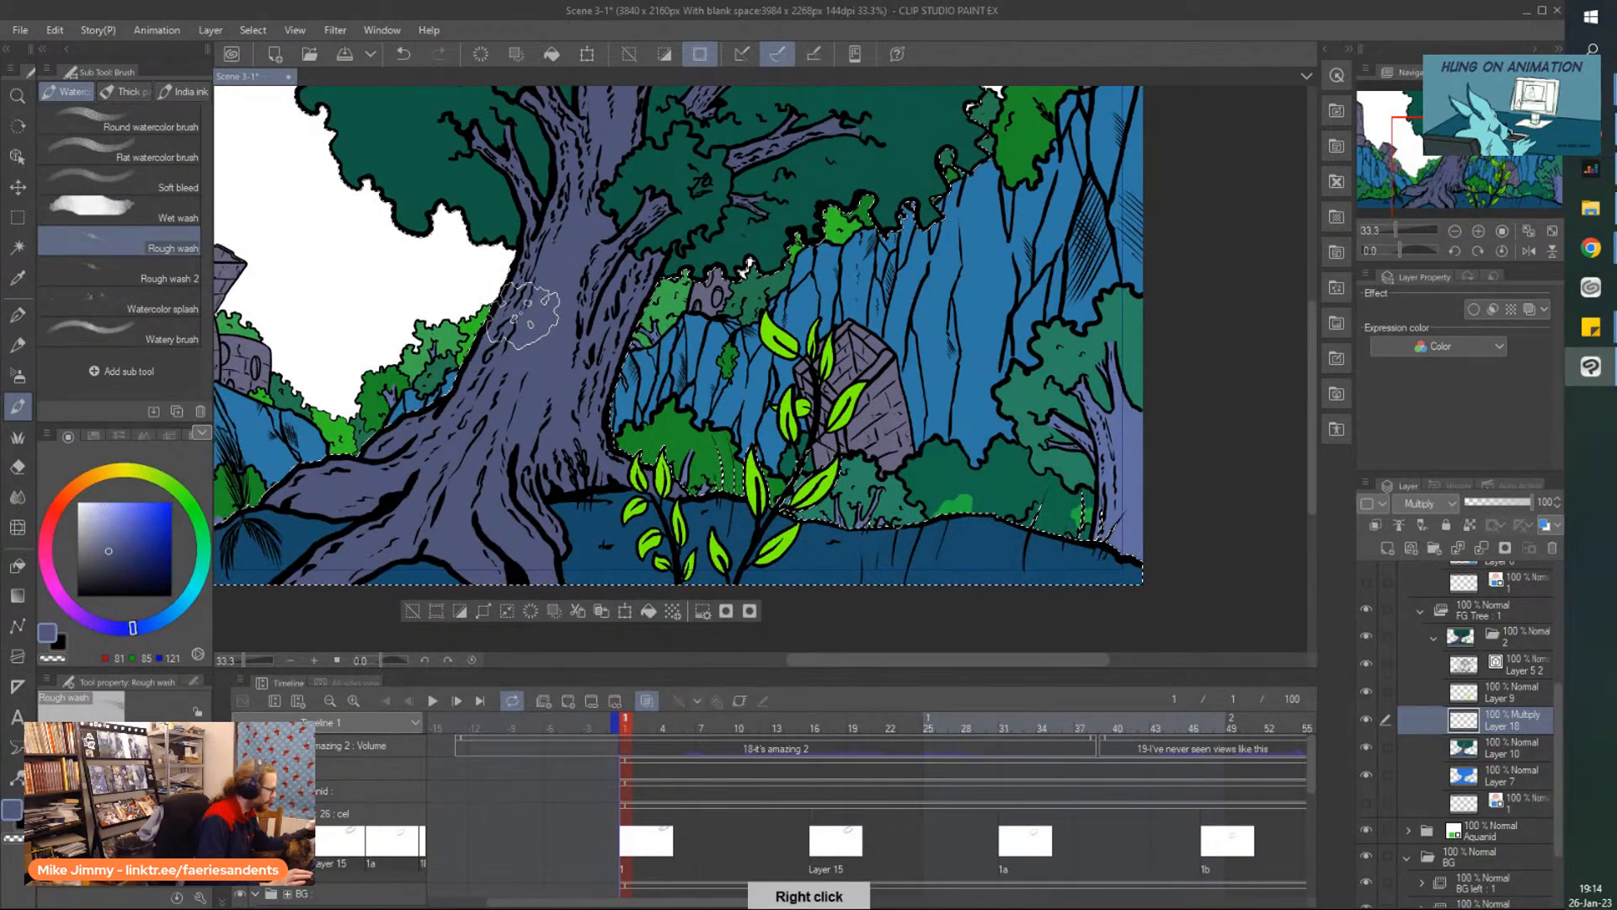
{"action": "left_click", "coordinate": [104, 536]}
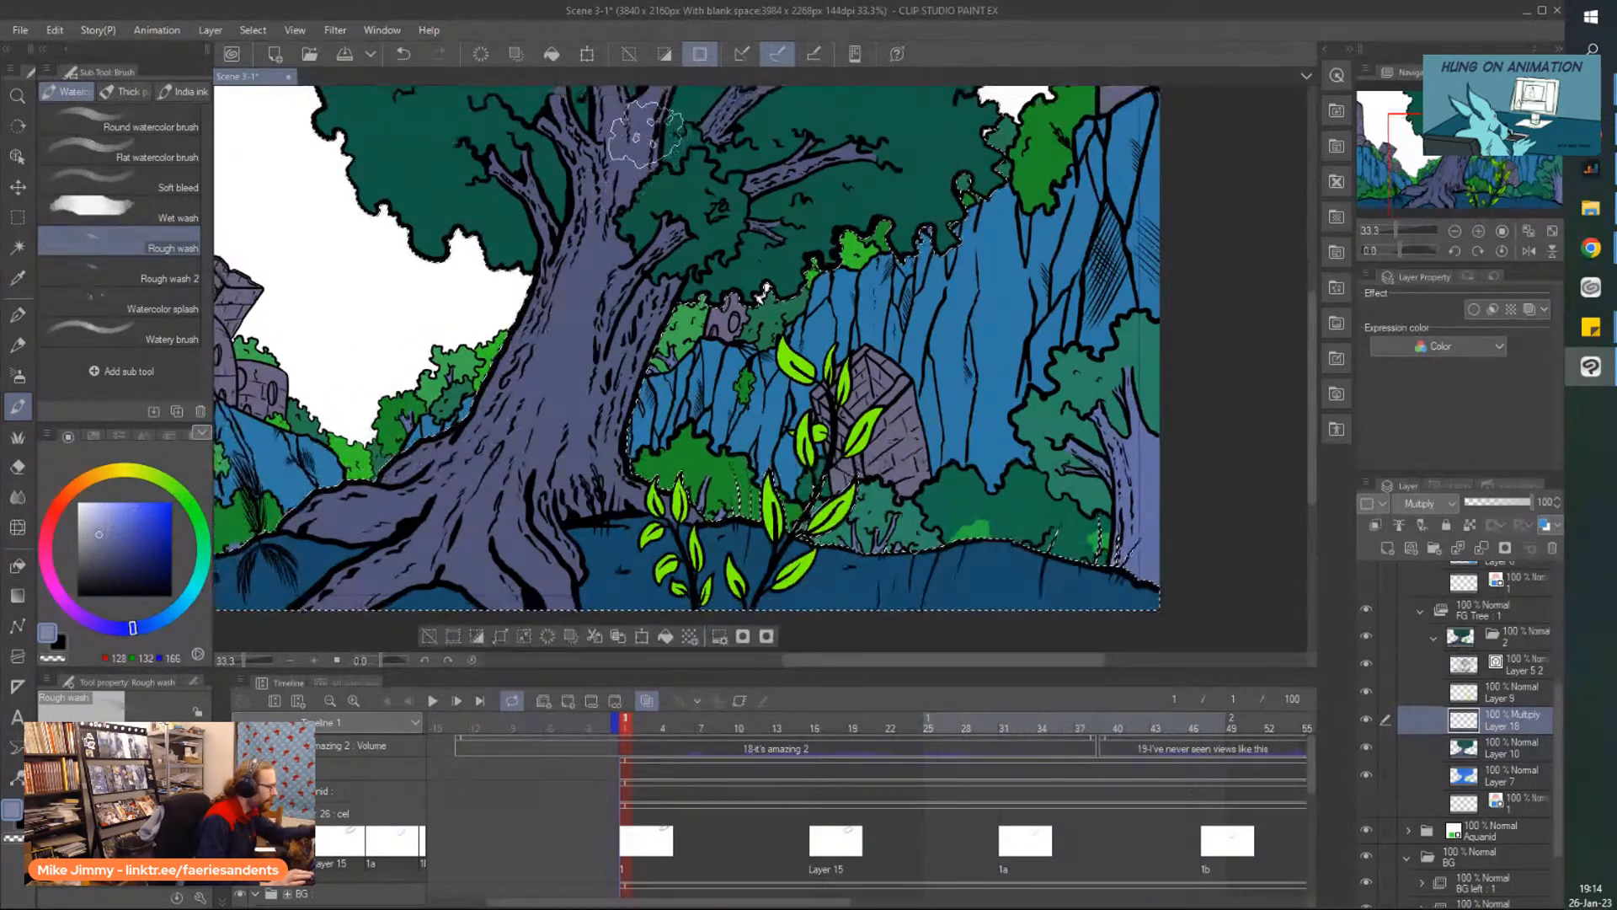
{"action": "scroll", "coordinate": [876, 265], "scroll_direction": "down", "scroll_amount": 3}
{"action": "scroll", "coordinate": [876, 265], "scroll_direction": "up", "scroll_amount": 4}
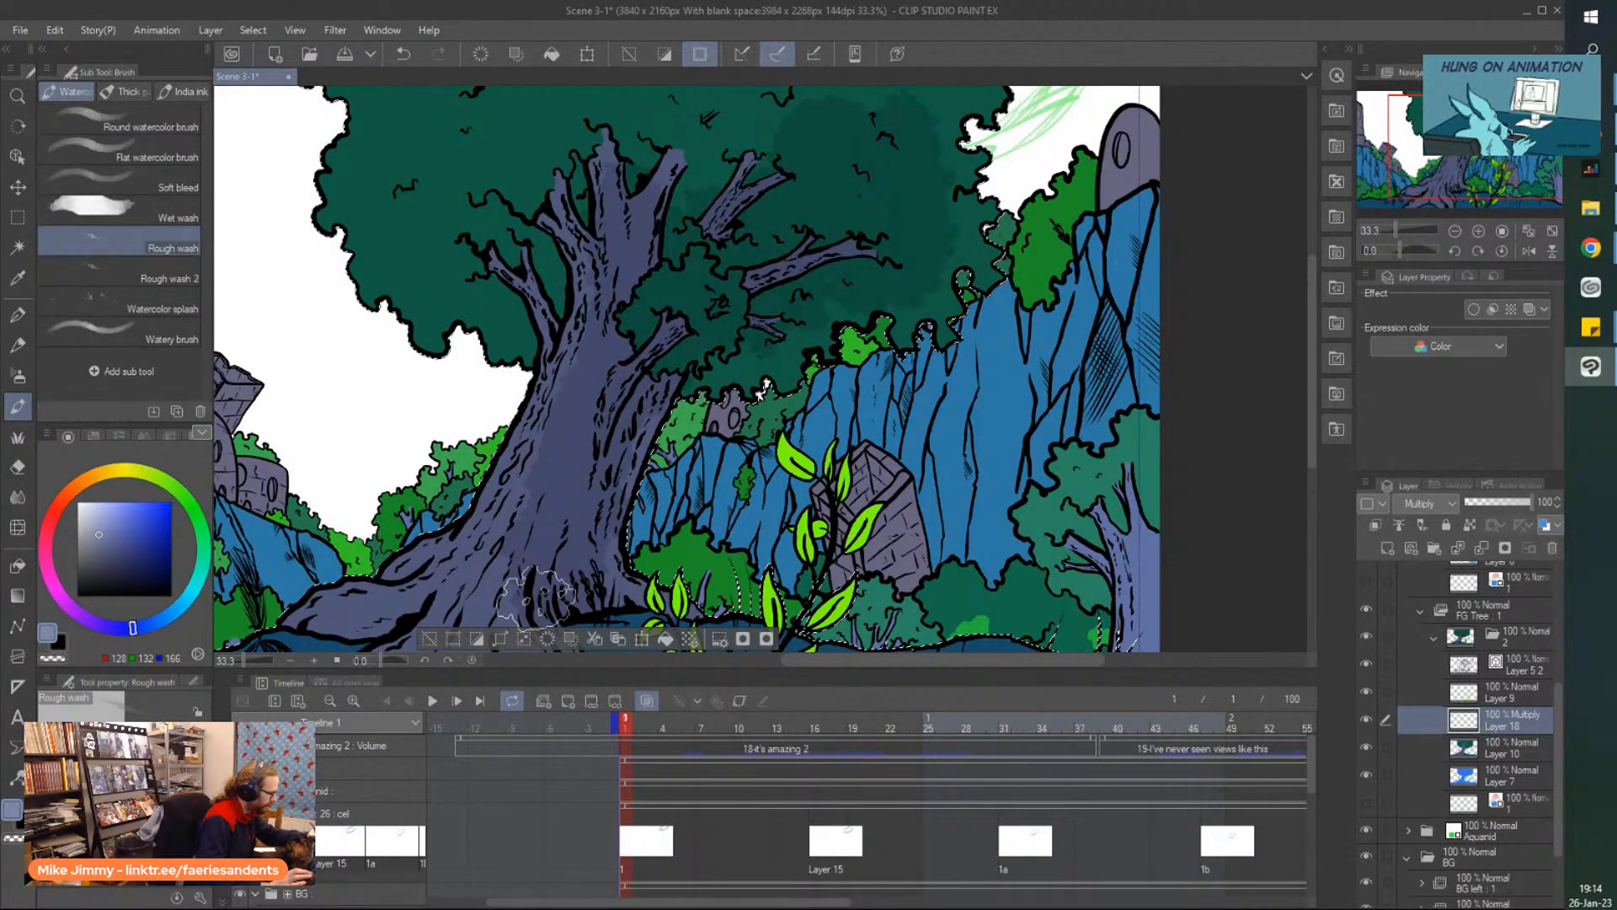
Shade the tree's trunk, roots and the surrounding ground with the same muted blue wash.
{"action": "scroll", "coordinate": [548, 547], "scroll_direction": "down", "scroll_amount": 4}
{"action": "scroll", "coordinate": [434, 425], "scroll_direction": "up", "scroll_amount": 5}
{"action": "mouse_move", "coordinate": [434, 426]}
{"action": "left_mouse_down"}
{"action": "mouse_move", "coordinate": [407, 400]}
{"action": "mouse_move", "coordinate": [378, 478]}
{"action": "mouse_move", "coordinate": [369, 460]}
{"action": "mouse_move", "coordinate": [476, 361]}
{"action": "mouse_move", "coordinate": [510, 353]}
{"action": "left_mouse_up"}
{"action": "scroll", "coordinate": [522, 379], "scroll_direction": "down", "scroll_amount": 1}
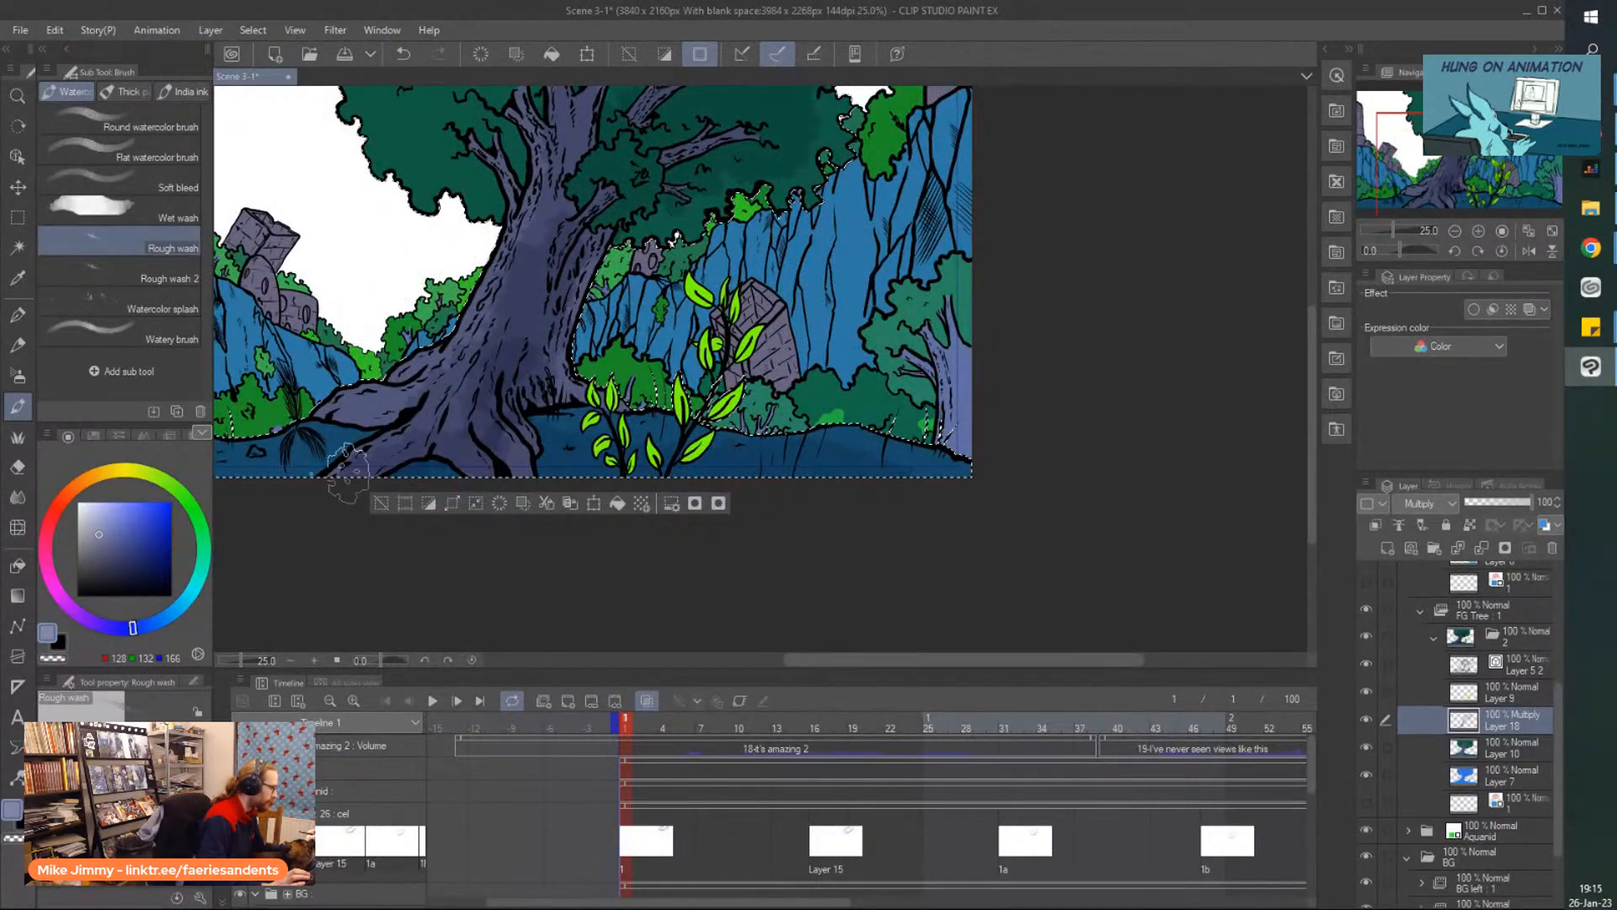
Extend the muted blue shadows over the left side of the canopy and deepen the shading on the trunk.
{"action": "scroll", "coordinate": [759, 379], "scroll_direction": "down", "scroll_amount": 2}
{"action": "scroll", "coordinate": [669, 240], "scroll_direction": "up", "scroll_amount": 4}
{"action": "mouse_move", "coordinate": [672, 240]}
{"action": "left_mouse_down"}
{"action": "mouse_move", "coordinate": [750, 199]}
{"action": "mouse_move", "coordinate": [803, 257]}
{"action": "mouse_move", "coordinate": [786, 135]}
{"action": "mouse_move", "coordinate": [805, 198]}
{"action": "mouse_move", "coordinate": [790, 270]}
{"action": "mouse_move", "coordinate": [684, 202]}
{"action": "left_mouse_up"}
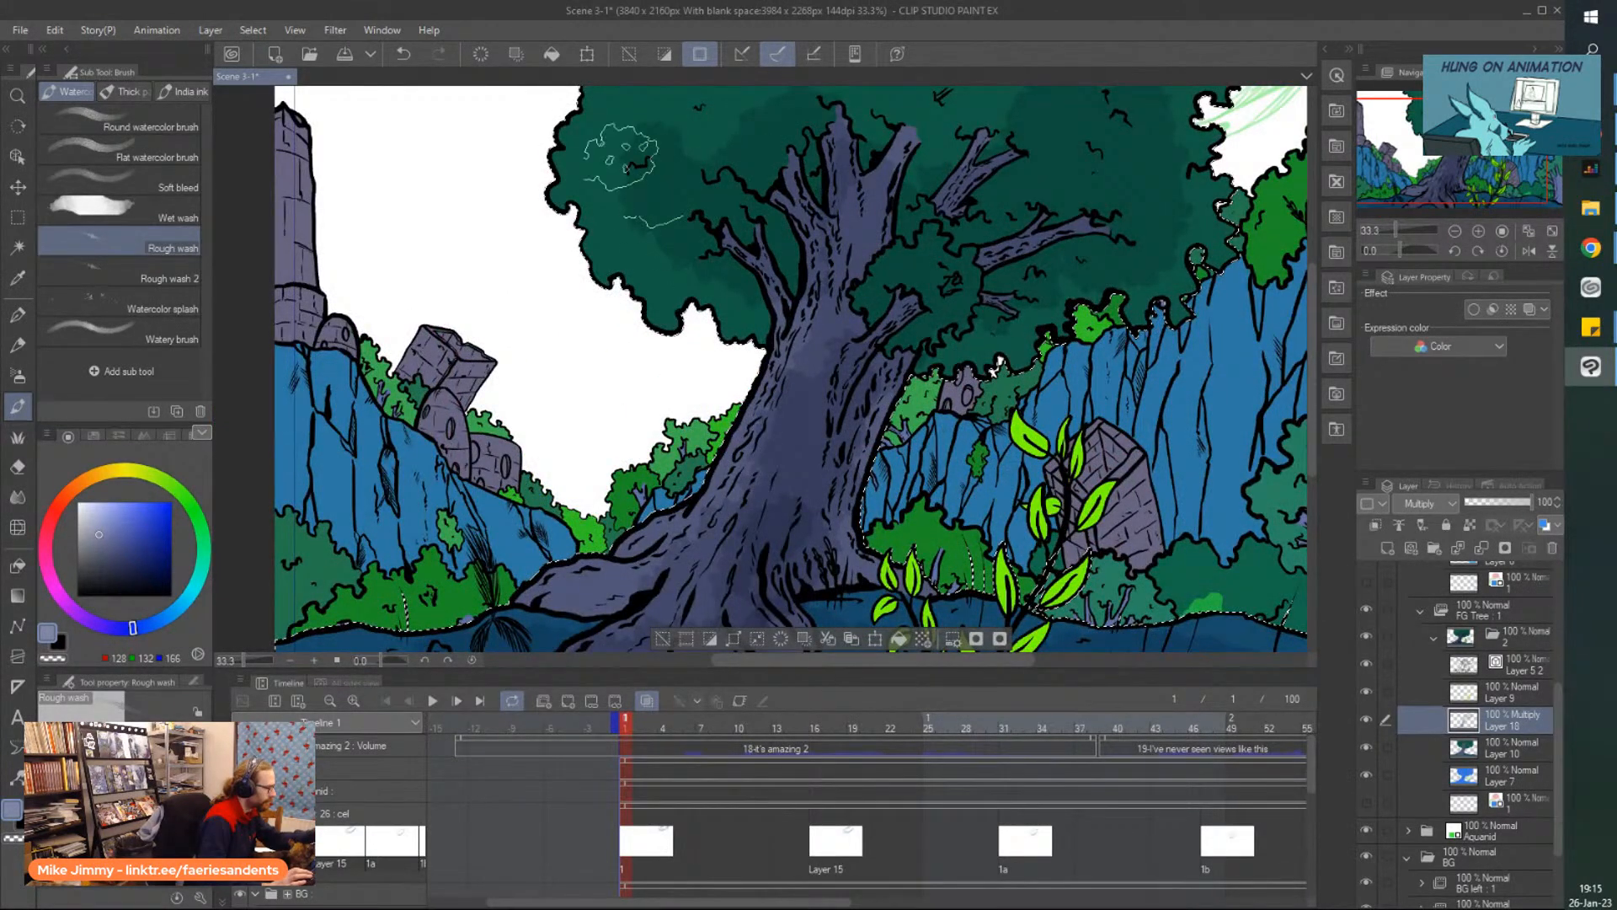
{"action": "scroll", "coordinate": [665, 185], "scroll_direction": "down", "scroll_amount": 1}
{"action": "scroll", "coordinate": [758, 194], "scroll_direction": "up", "scroll_amount": 1}
{"action": "mouse_move", "coordinate": [800, 316]}
{"action": "left_mouse_down"}
{"action": "mouse_move", "coordinate": [799, 387]}
{"action": "mouse_move", "coordinate": [734, 457]}
{"action": "mouse_move", "coordinate": [771, 231]}
{"action": "mouse_move", "coordinate": [647, 610]}
{"action": "mouse_move", "coordinate": [774, 336]}
{"action": "mouse_move", "coordinate": [665, 590]}
{"action": "left_mouse_up"}
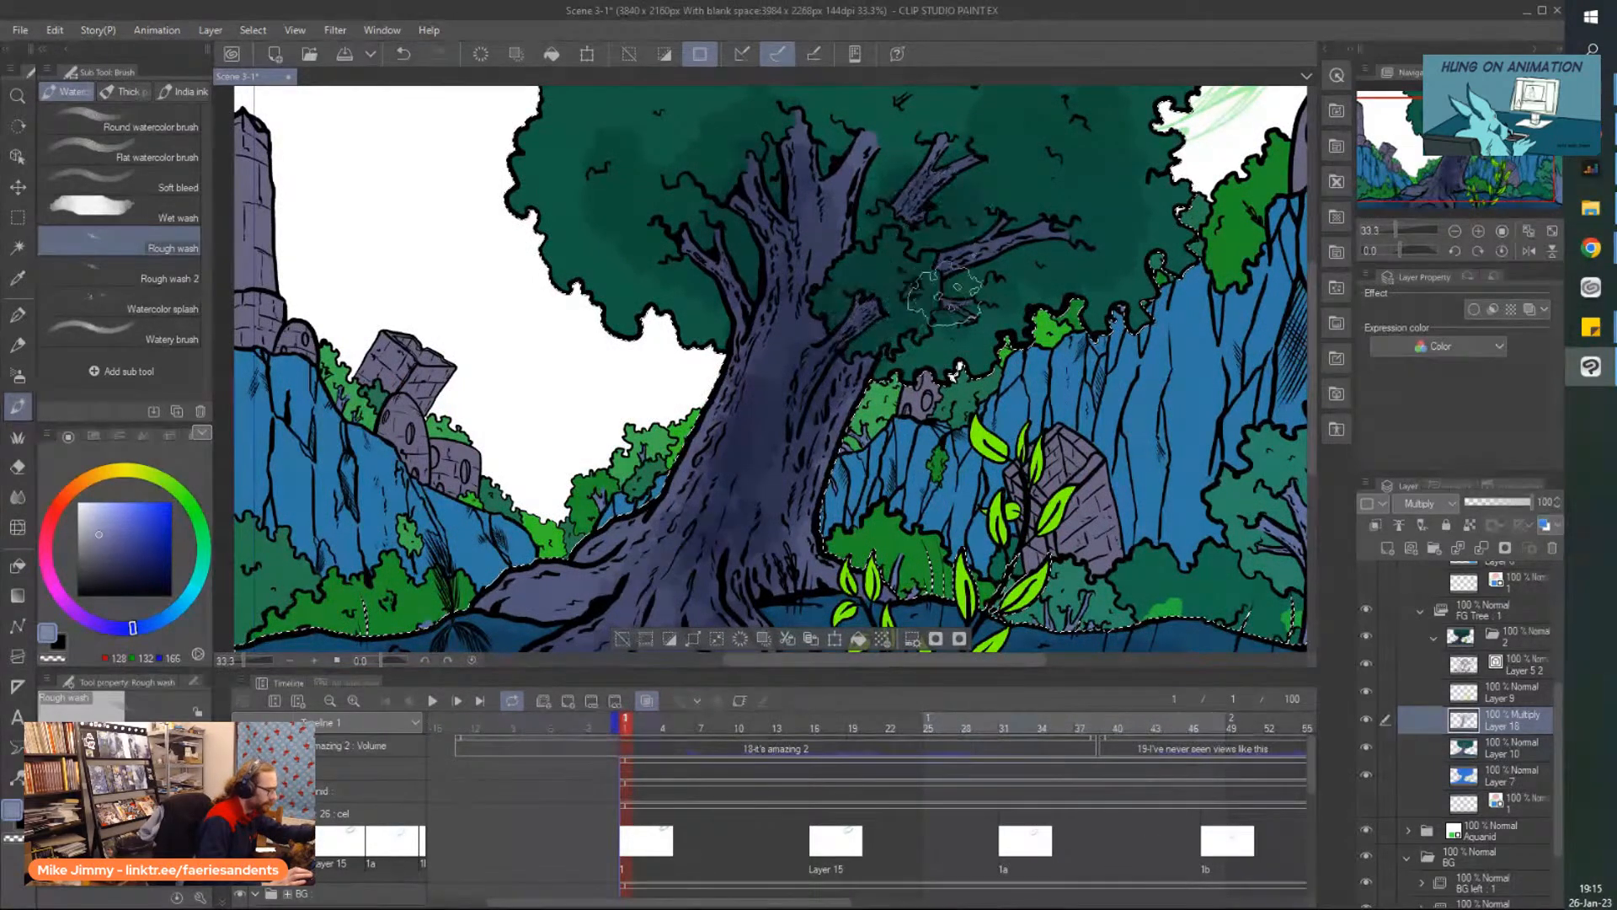
{"action": "scroll", "coordinate": [1023, 109], "scroll_direction": "down", "scroll_amount": 3}
{"action": "scroll", "coordinate": [1018, 102], "scroll_direction": "up", "scroll_amount": 3}
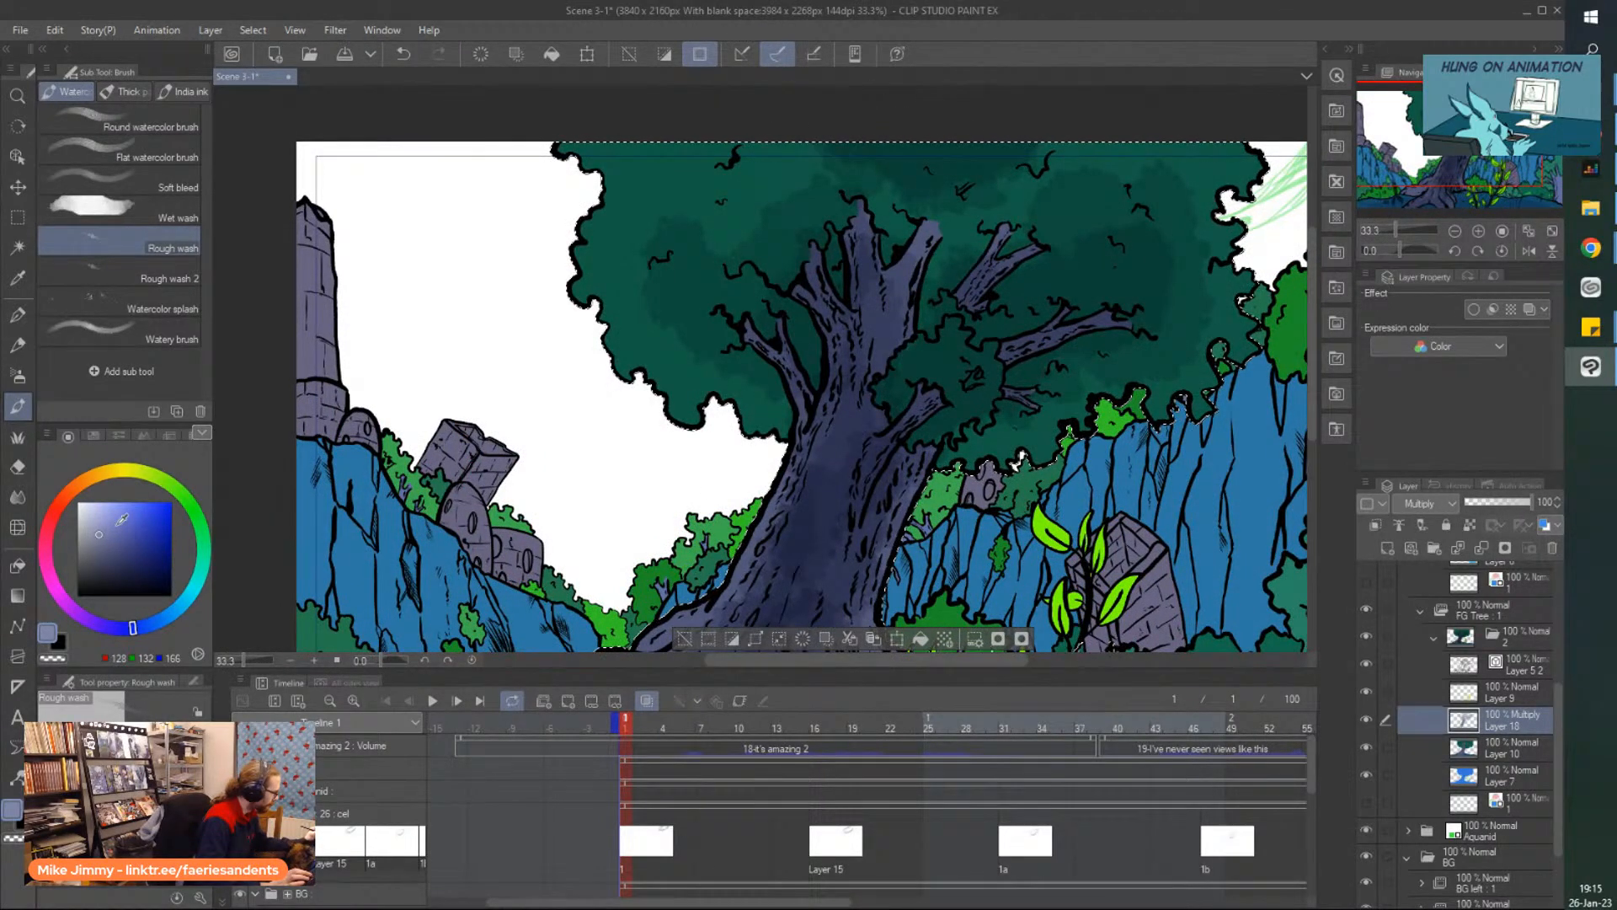
Tint the tree's canopy with Rough wash strokes in bright green (112, 239, 95).
{"action": "mouse_move", "coordinate": [137, 630]}
{"action": "left_mouse_down"}
{"action": "mouse_move", "coordinate": [206, 575]}
{"action": "mouse_move", "coordinate": [194, 516]}
{"action": "left_mouse_up"}
{"action": "left_click", "coordinate": [133, 508]}
{"action": "left_click", "coordinate": [183, 504]}
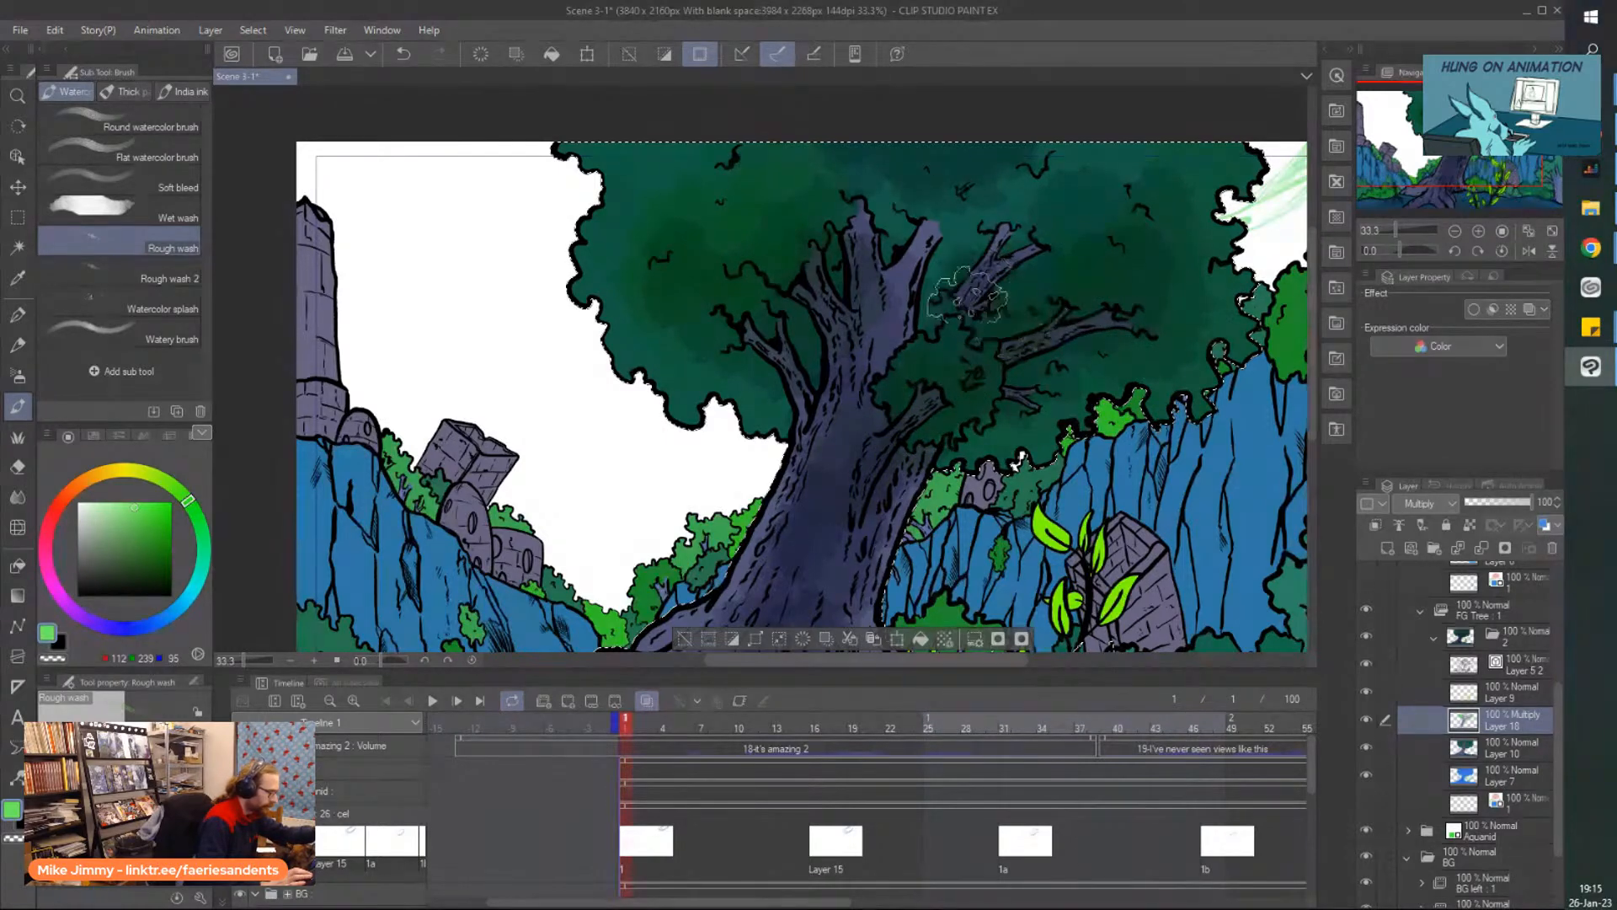
Brush the bright green wash over the trunk, roots and ground of the foreground tree.
{"action": "scroll", "coordinate": [834, 278], "scroll_direction": "down", "scroll_amount": 3}
{"action": "scroll", "coordinate": [827, 271], "scroll_direction": "up", "scroll_amount": 3}
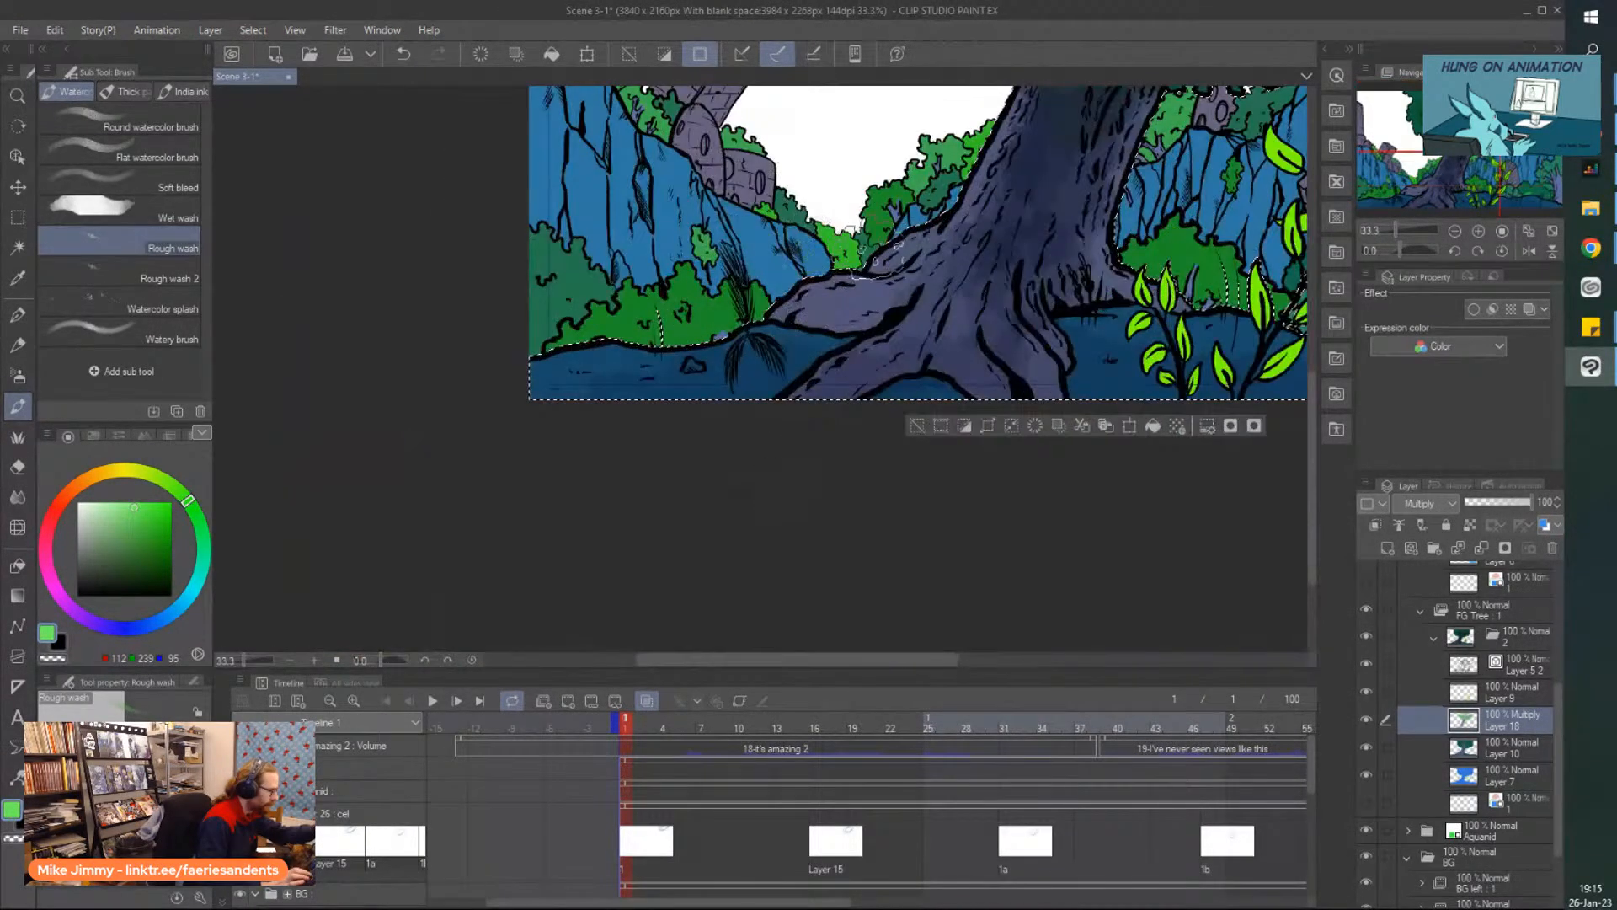
{"action": "scroll", "coordinate": [765, 253], "scroll_direction": "down", "scroll_amount": 2}
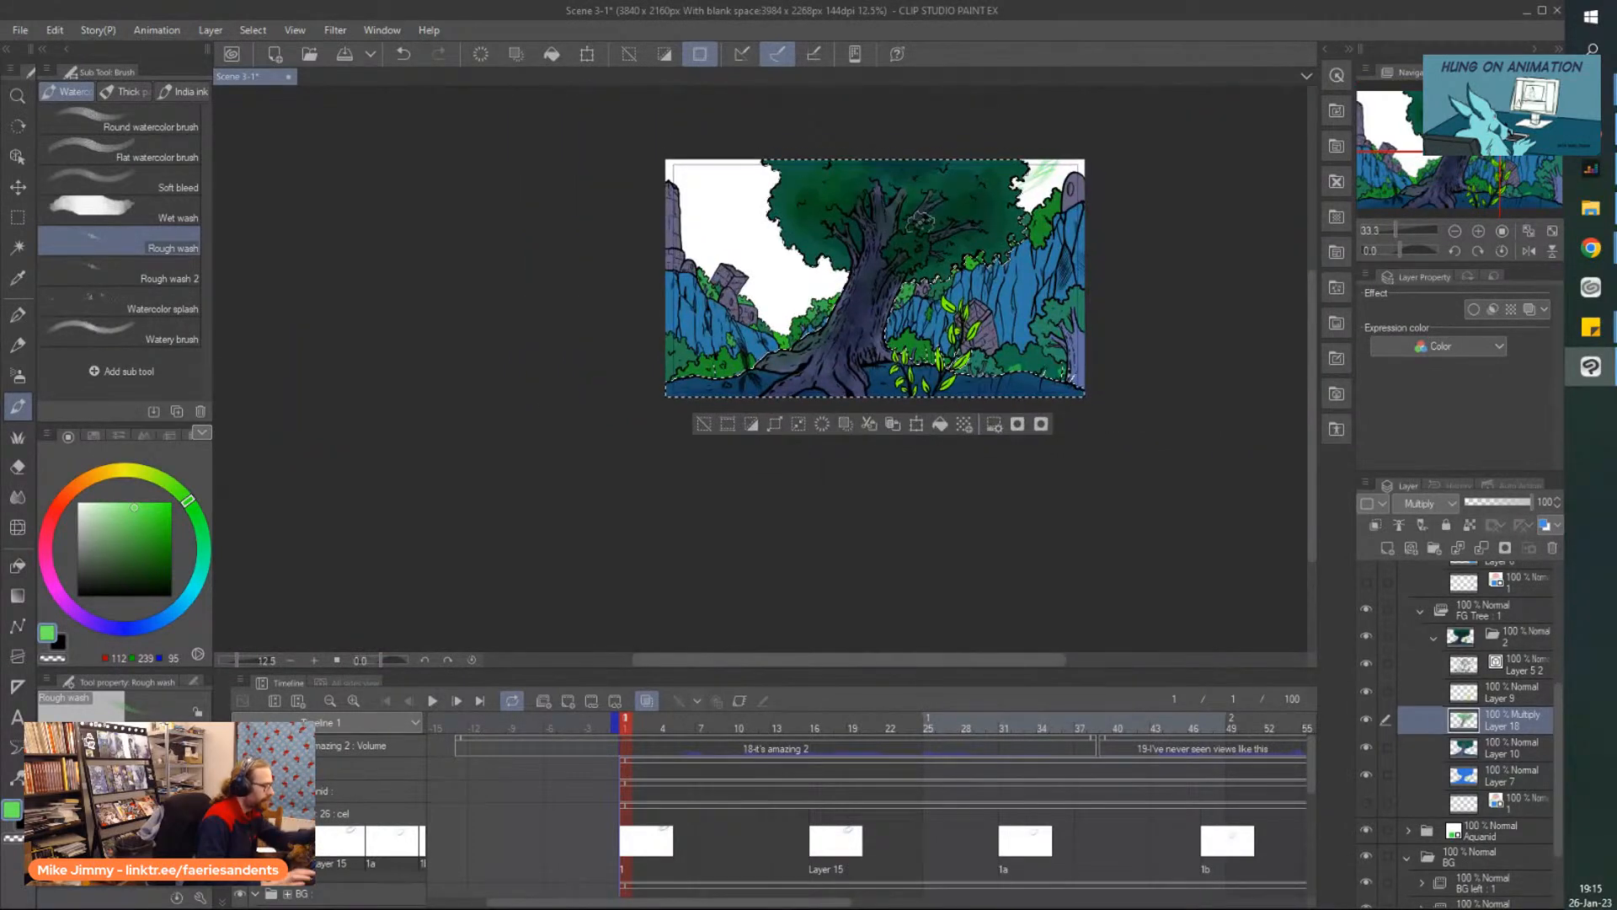
{"action": "scroll", "coordinate": [762, 354], "scroll_direction": "up", "scroll_amount": 3}
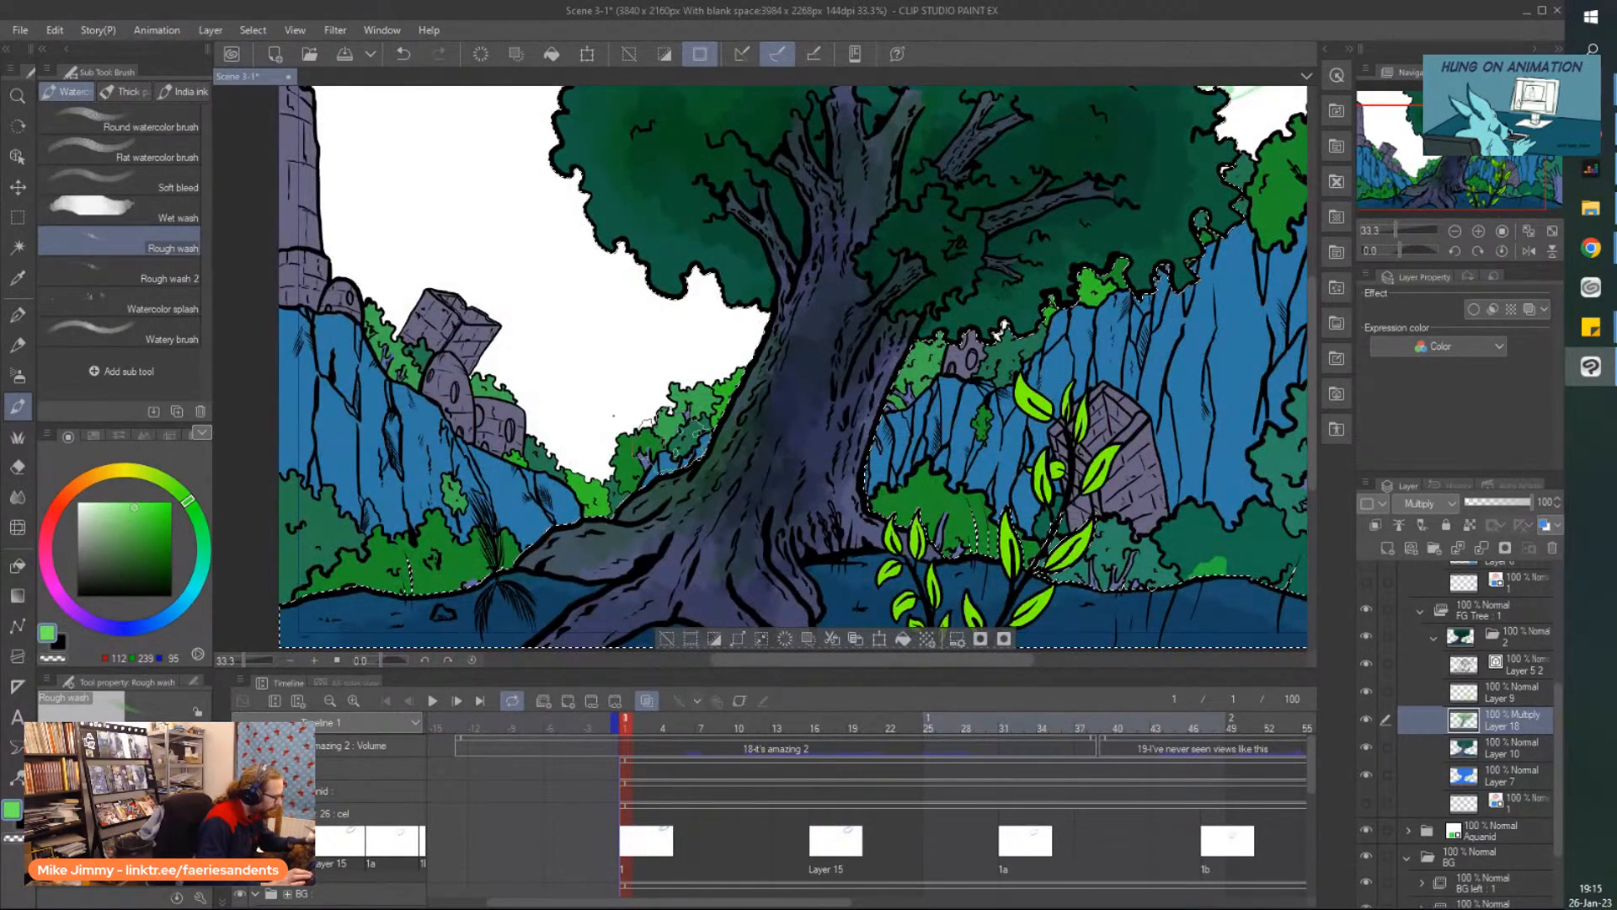
{"action": "scroll", "coordinate": [718, 473], "scroll_direction": "down", "scroll_amount": 1}
{"action": "scroll", "coordinate": [657, 497], "scroll_direction": "up", "scroll_amount": 1}
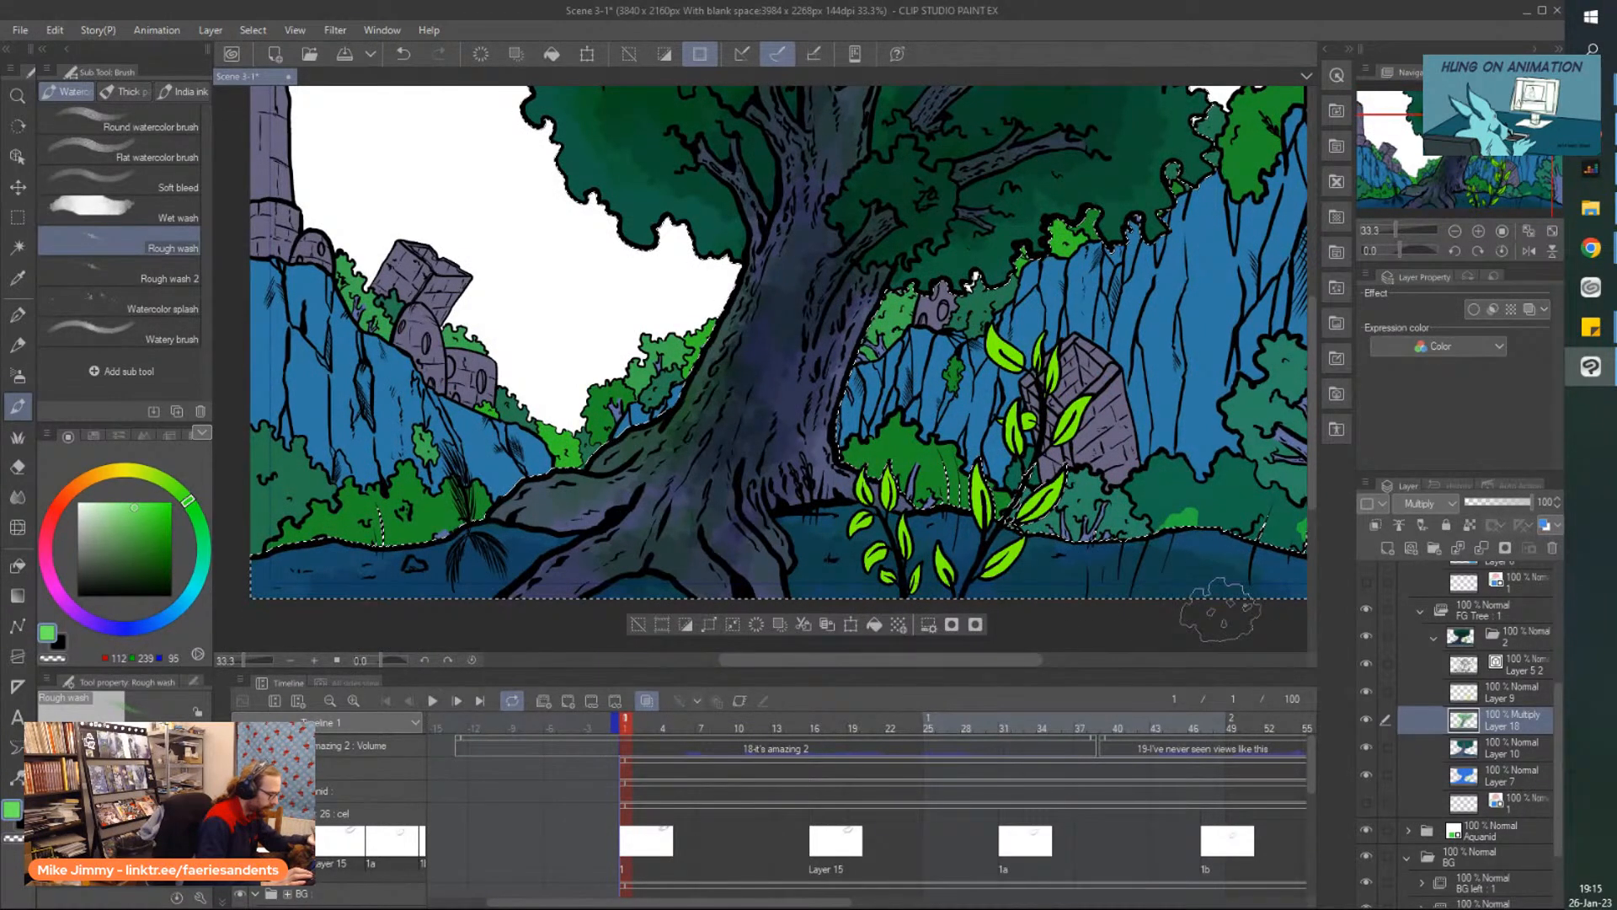
{"action": "scroll", "coordinate": [1179, 489], "scroll_direction": "down", "scroll_amount": 1}
{"action": "scroll", "coordinate": [1099, 177], "scroll_direction": "up", "scroll_amount": 1}
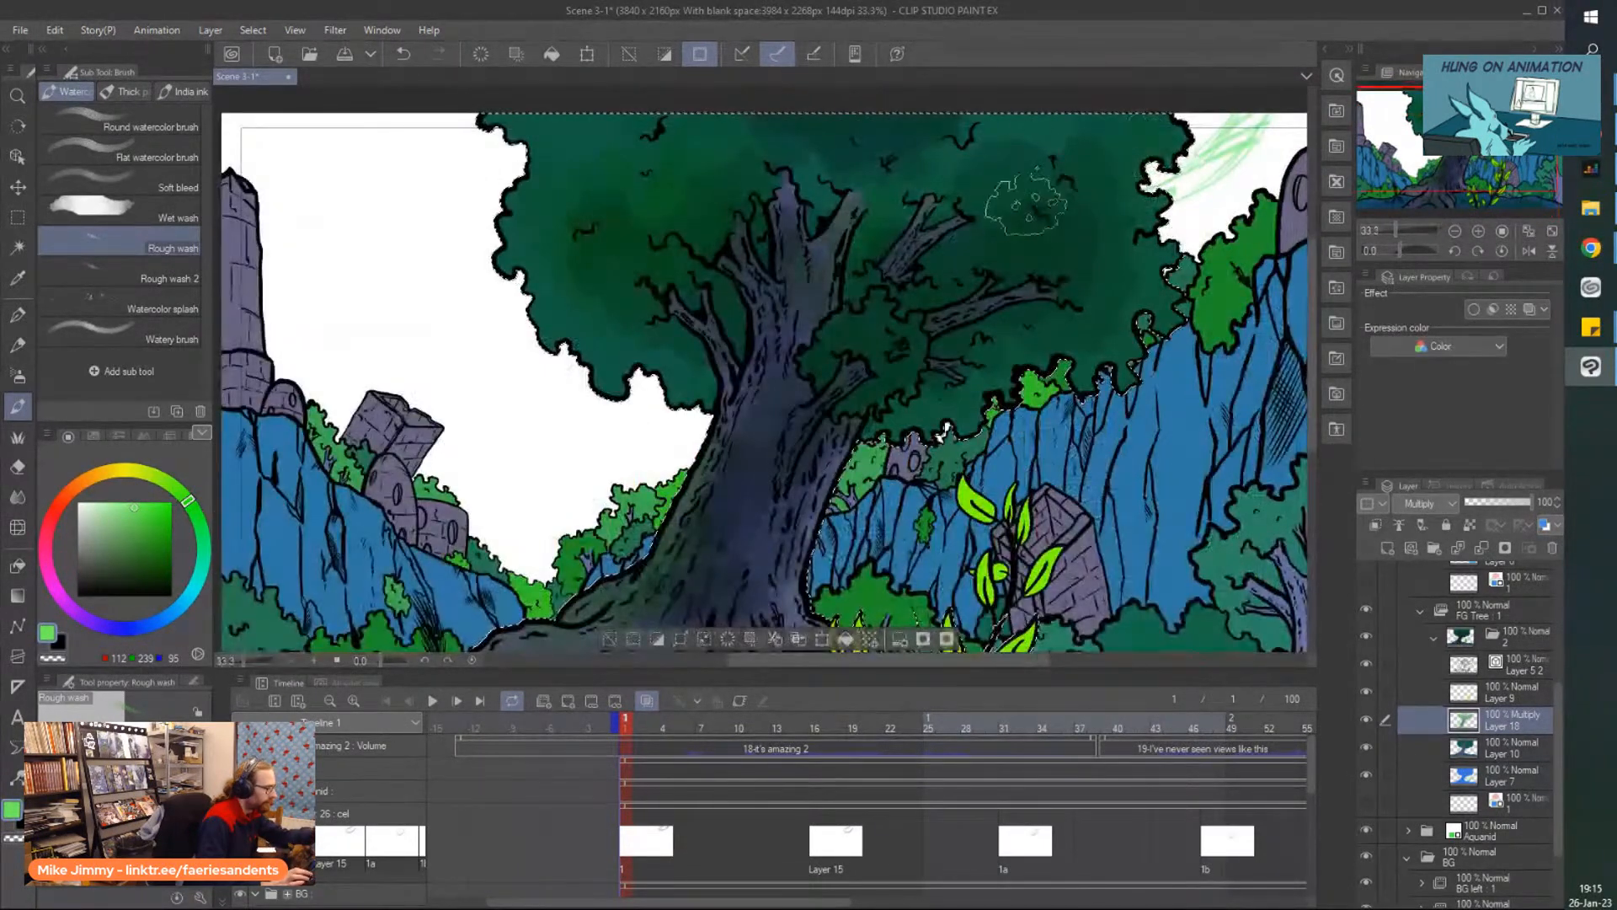
Paint Rough wash shadows in bright blue (34, 134, 230) across the canopy, branches and trunk.
{"action": "mouse_move", "coordinate": [117, 627]}
{"action": "left_mouse_down"}
{"action": "mouse_move", "coordinate": [145, 637]}
{"action": "mouse_move", "coordinate": [166, 617]}
{"action": "left_mouse_up"}
{"action": "left_click", "coordinate": [162, 506]}
{"action": "left_click_drag", "start_coordinate": [161, 506], "coordinate": [158, 511]}
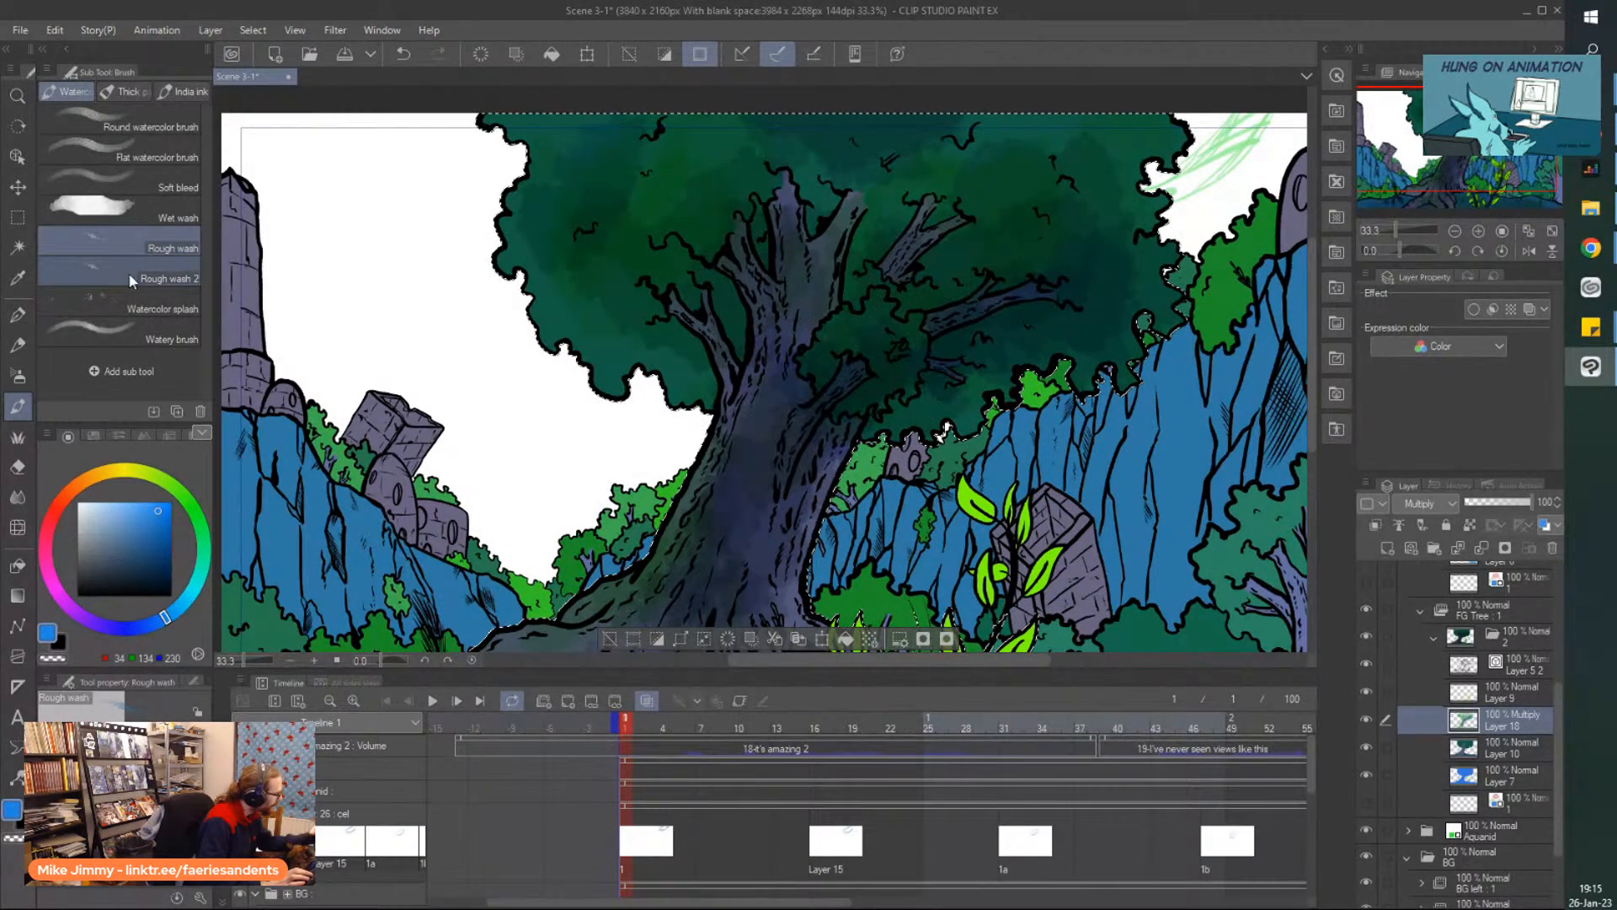
Add finer blue shadow patches to the foliage around the tree's left branches with the Rough wash 2 brush.
{"action": "left_click", "coordinate": [169, 278]}
{"action": "key", "text": "ctrl+equal"}
{"action": "key", "text": "ctrl+equal"}
{"action": "scroll", "coordinate": [421, 215], "scroll_direction": "up", "scroll_amount": 1}
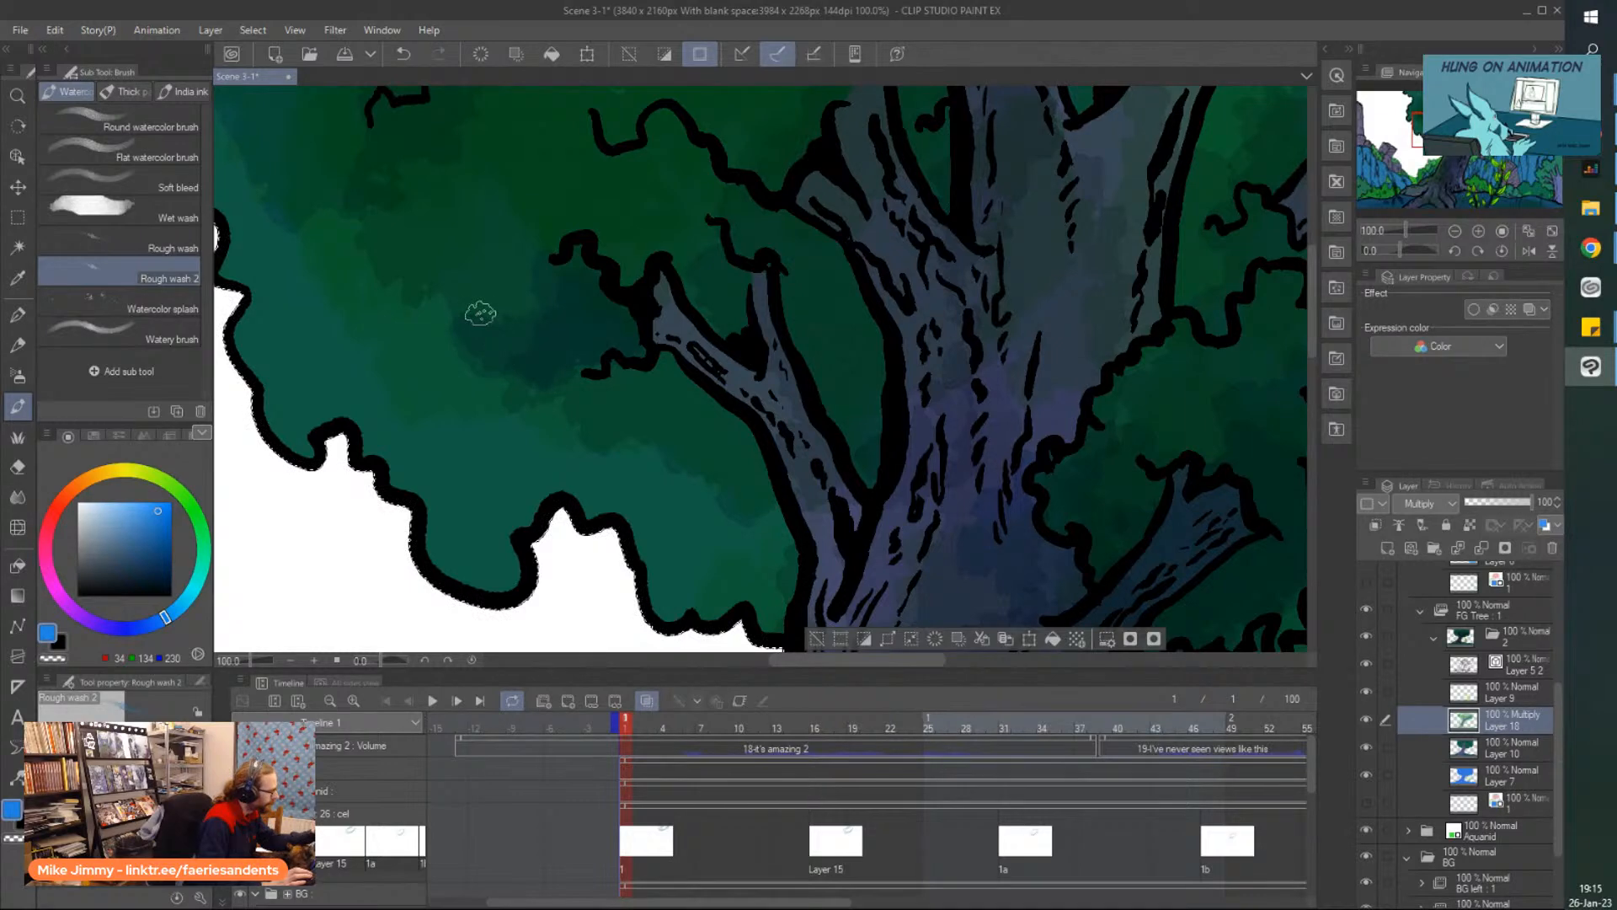
{"action": "scroll", "coordinate": [480, 314], "scroll_direction": "down", "scroll_amount": 1}
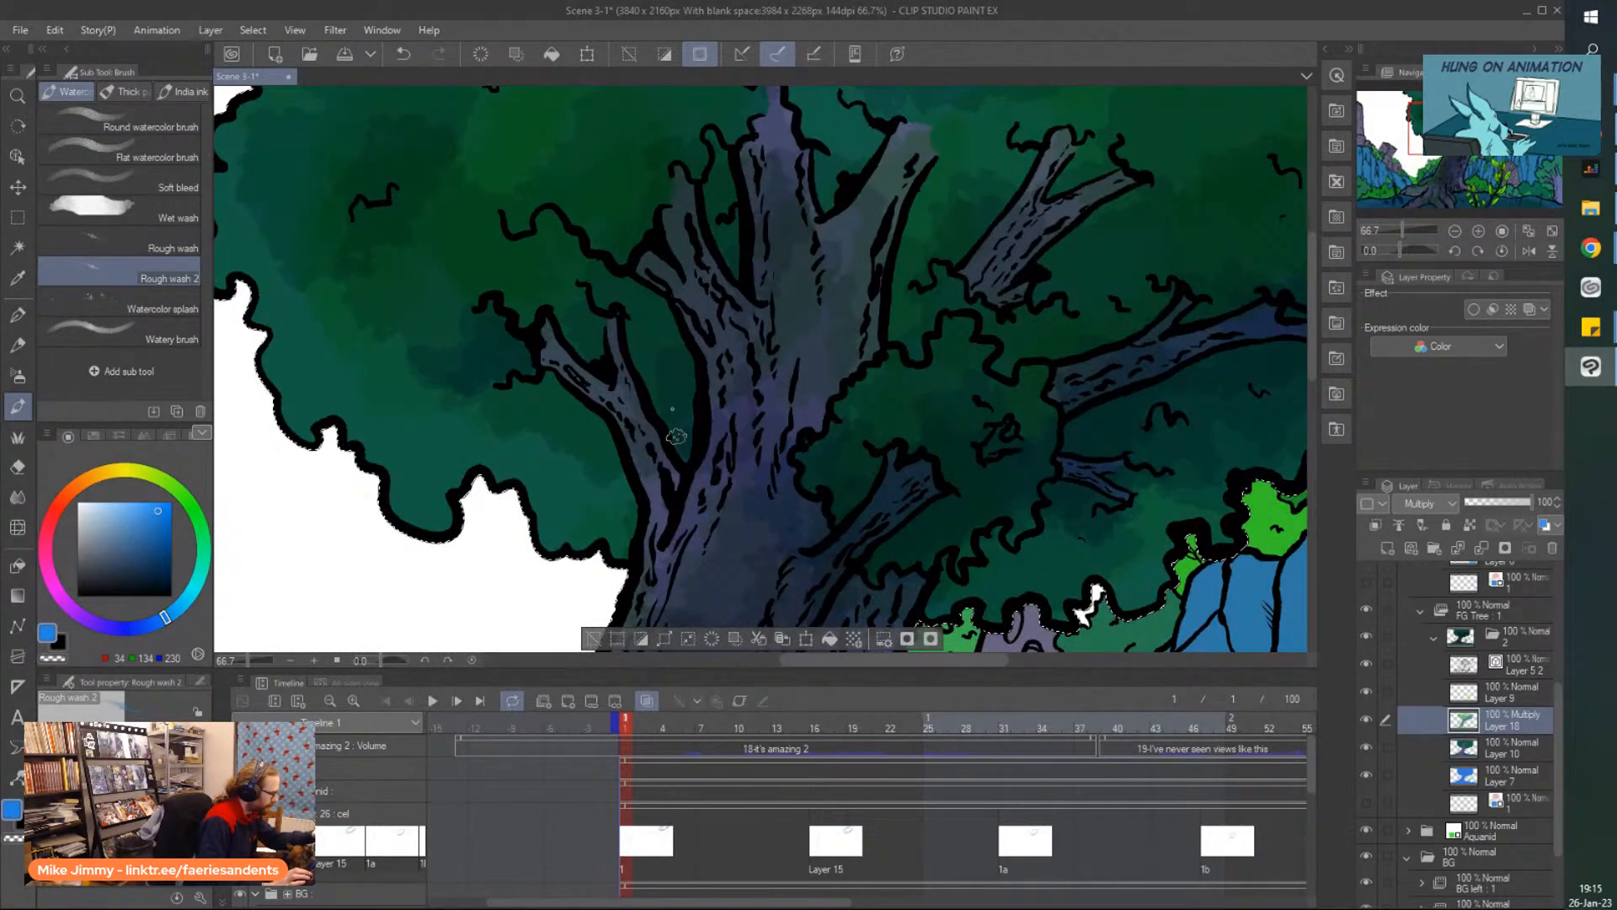
{"action": "left_click_drag", "start_coordinate": [636, 379], "coordinate": [661, 405]}
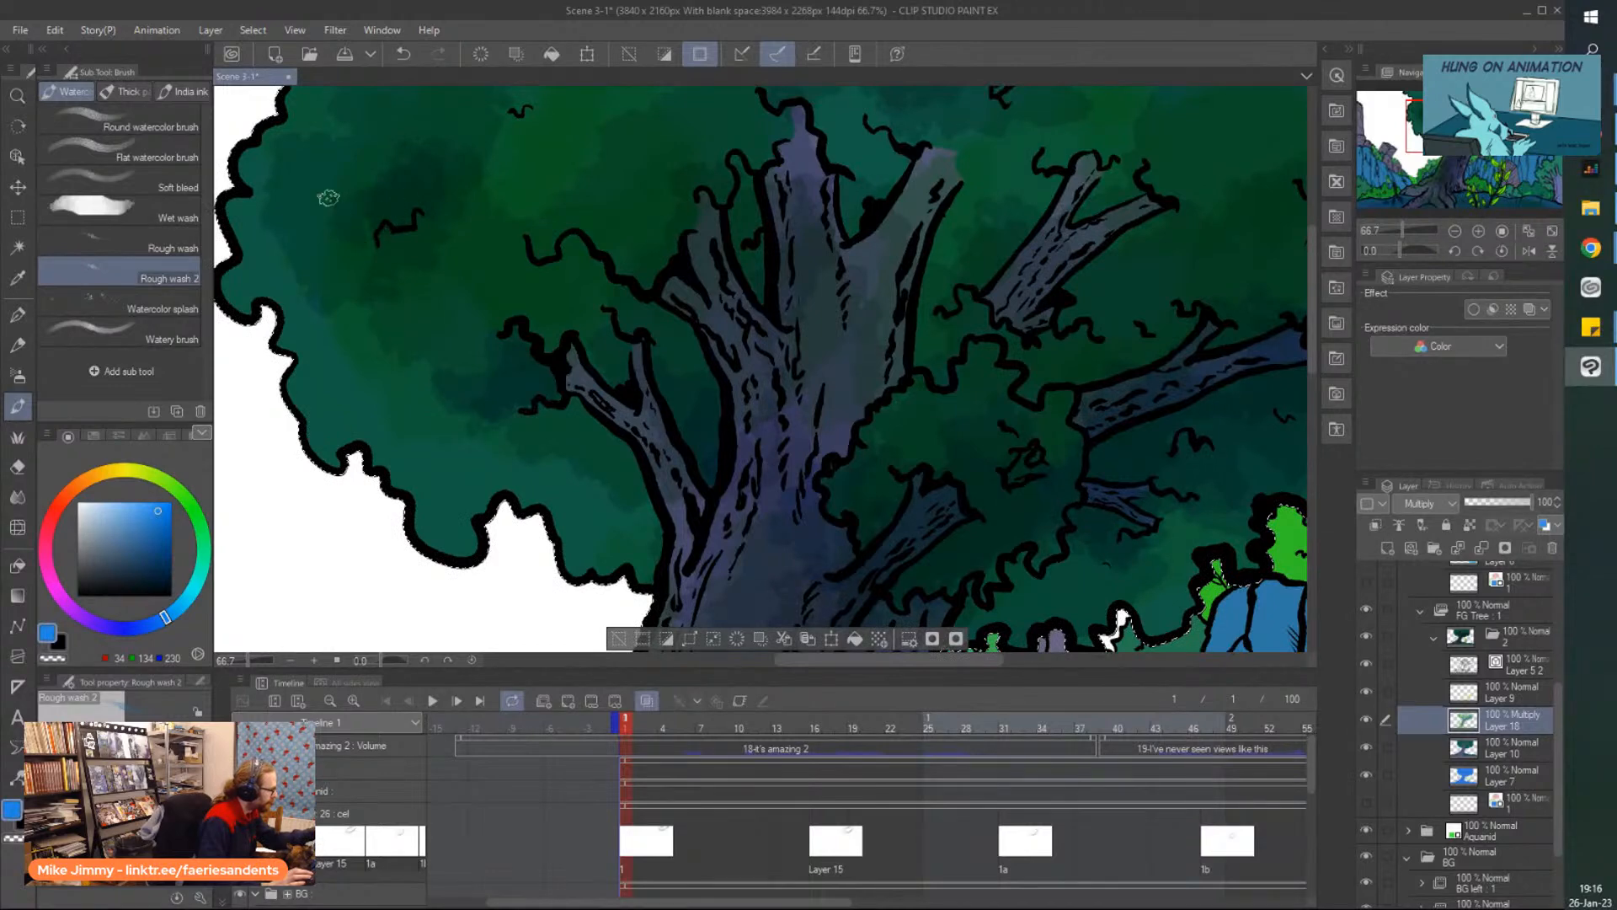
{"action": "scroll", "coordinate": [314, 167], "scroll_direction": "down", "scroll_amount": 1}
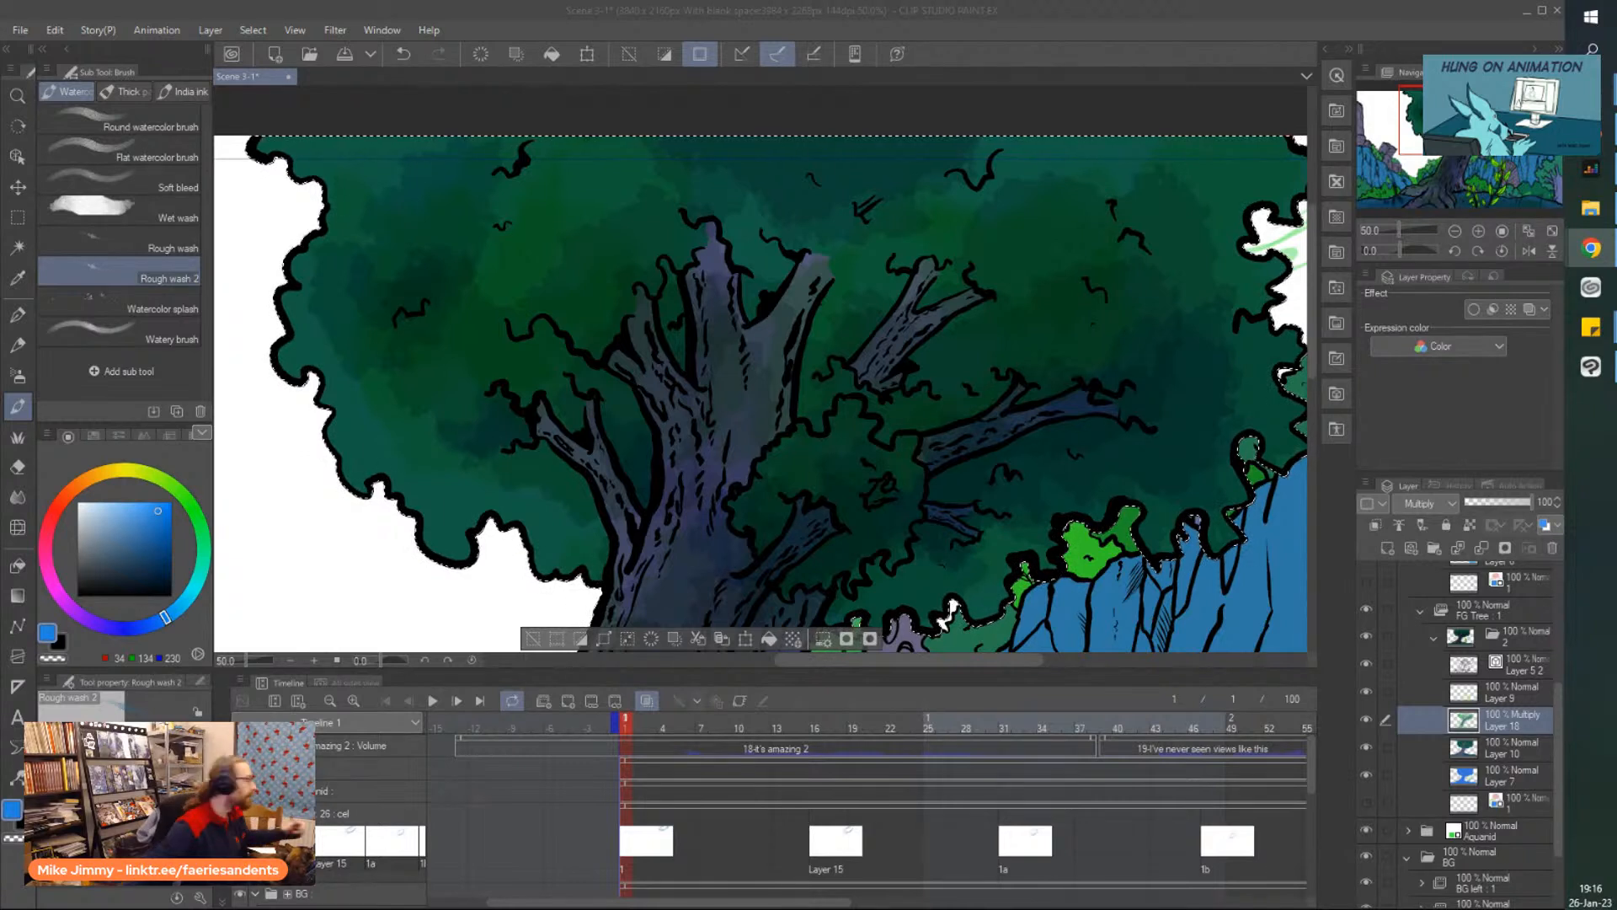
Paint blue Rough wash 2 shadows into the upper foliage above the branches and on the canopy's right side.
{"action": "left_click", "coordinate": [623, 285]}
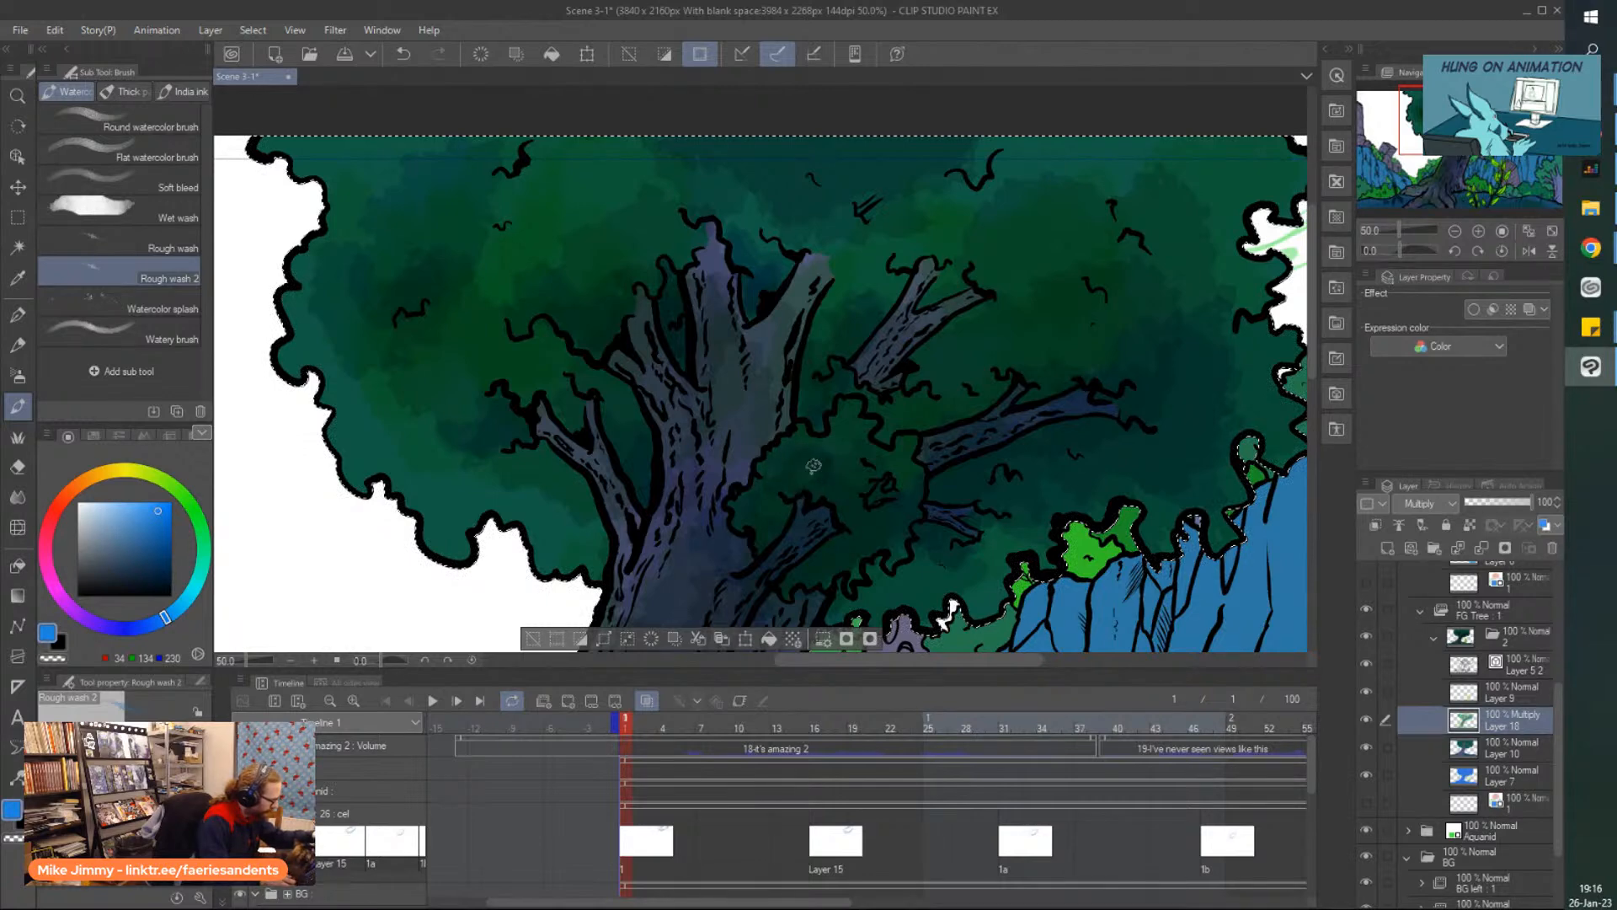
{"action": "scroll", "coordinate": [809, 434], "scroll_direction": "down", "scroll_amount": 2}
{"action": "scroll", "coordinate": [967, 307], "scroll_direction": "up", "scroll_amount": 2}
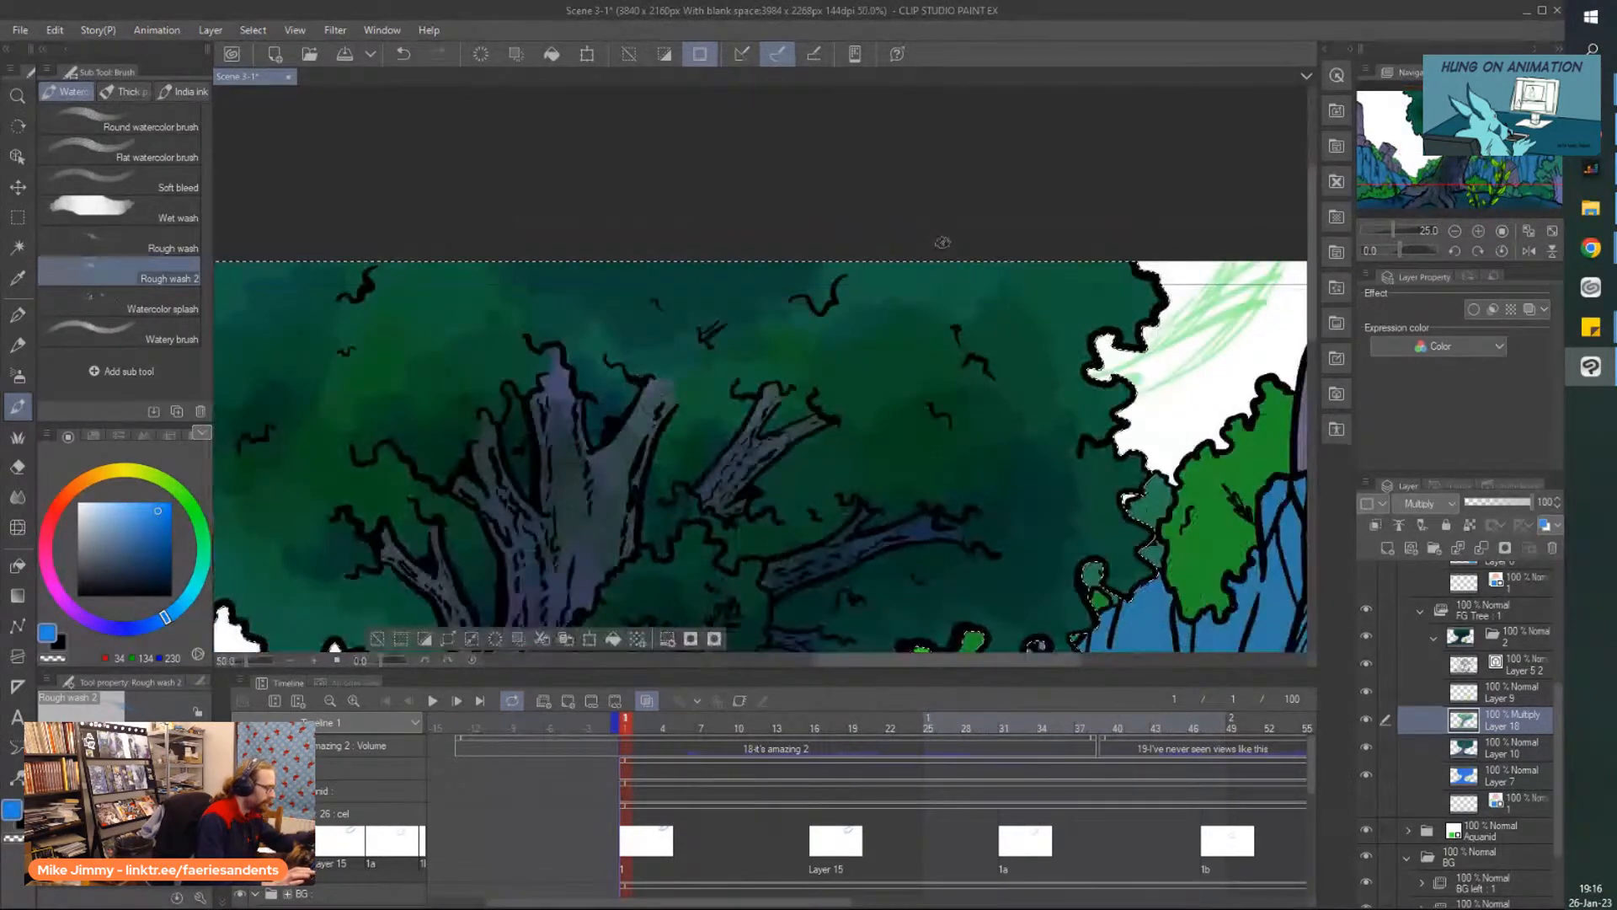
{"action": "scroll", "coordinate": [999, 432], "scroll_direction": "up", "scroll_amount": 2}
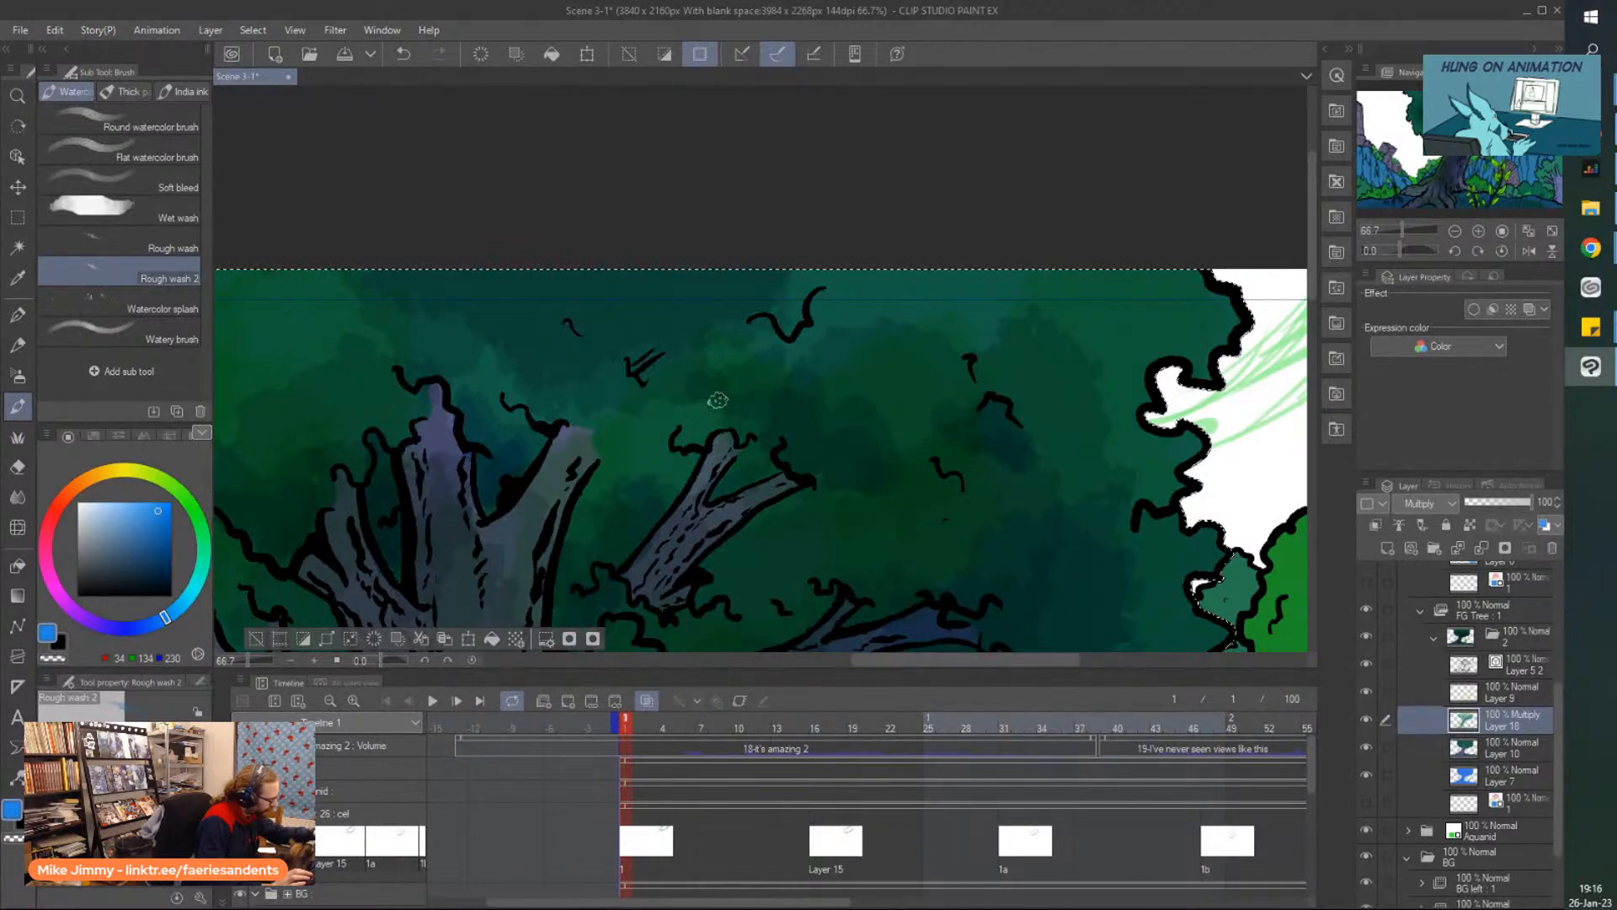
{"action": "scroll", "coordinate": [750, 460], "scroll_direction": "down", "scroll_amount": 4}
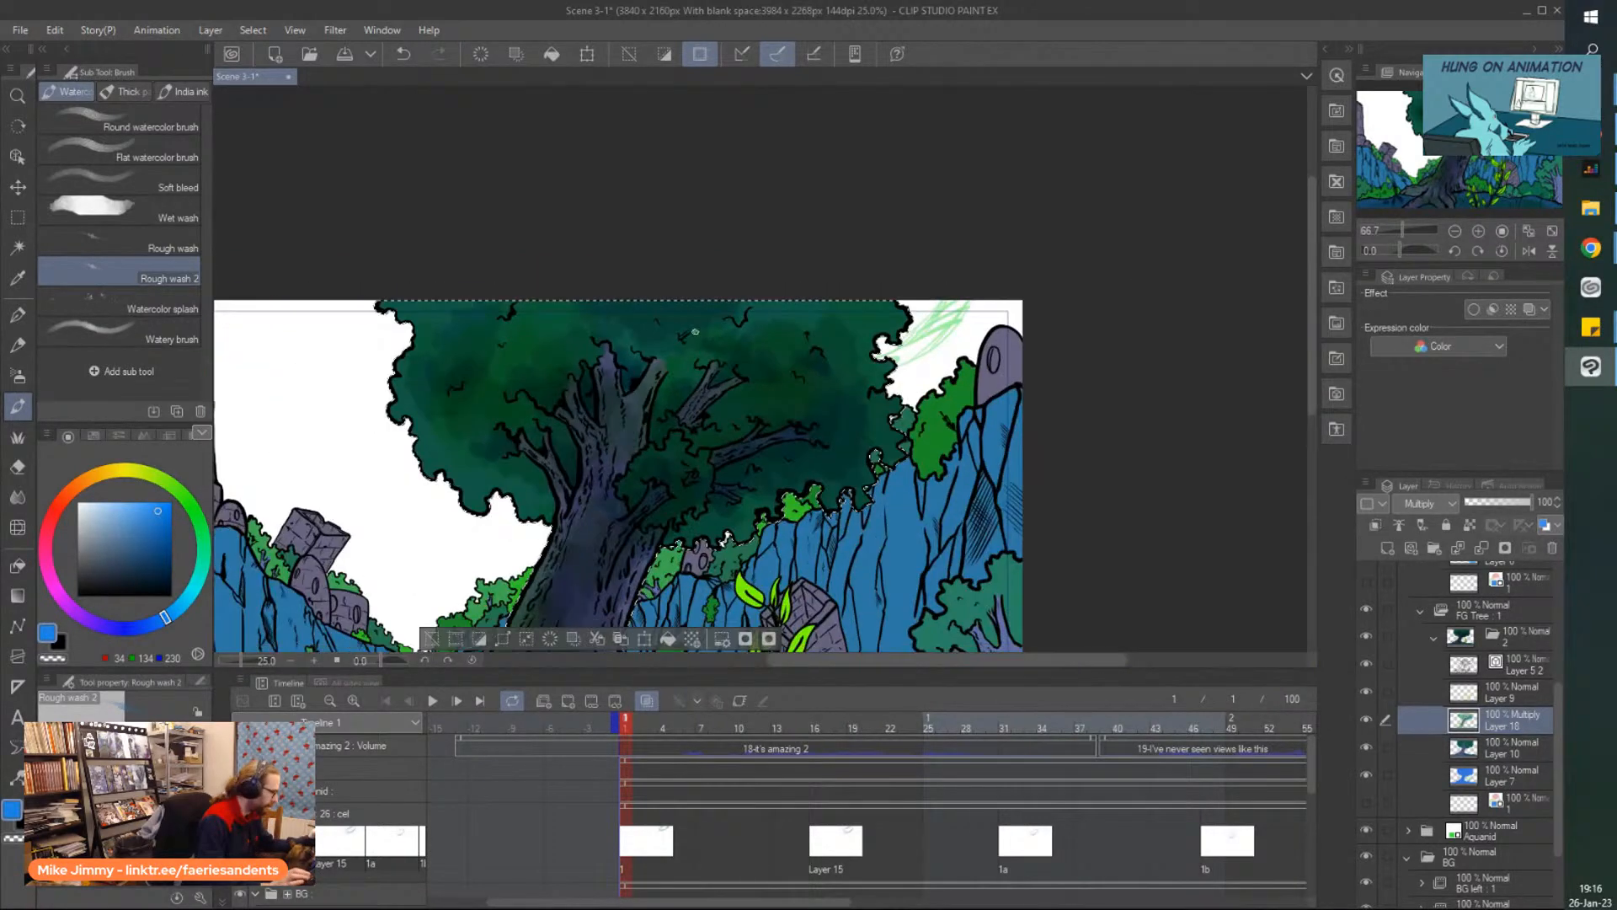
Add blue Rough wash 2 shadows to the lower foliage beside the cliff and along the canopy's left edge.
{"action": "scroll", "coordinate": [737, 527], "scroll_direction": "up", "scroll_amount": 2}
{"action": "scroll", "coordinate": [749, 489], "scroll_direction": "up", "scroll_amount": 1}
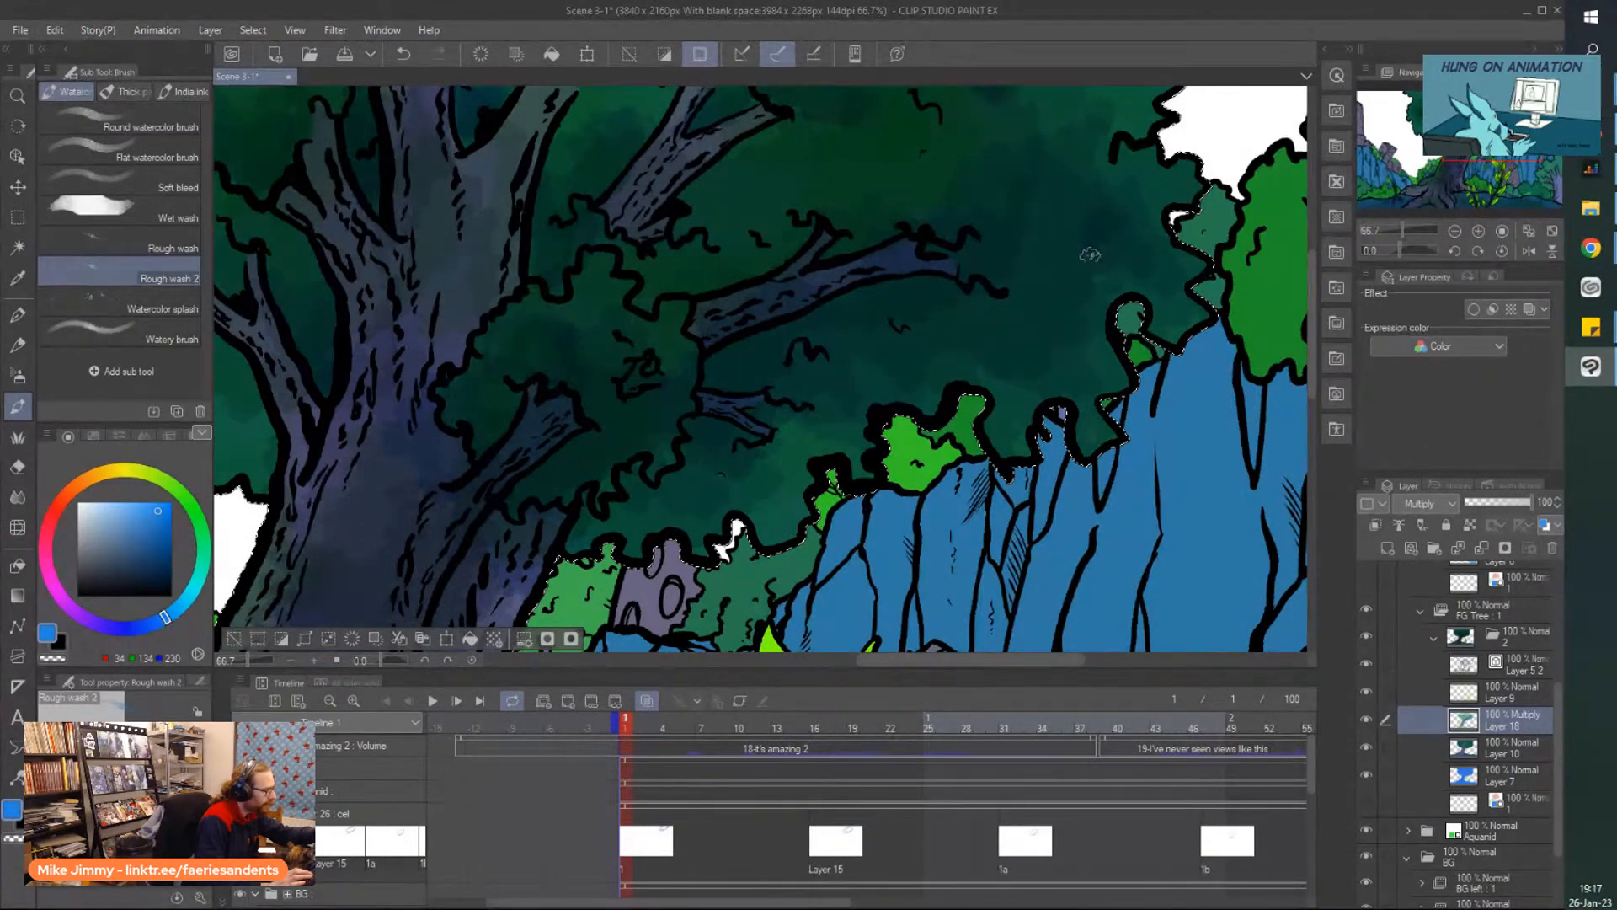
{"action": "scroll", "coordinate": [1077, 291], "scroll_direction": "down", "scroll_amount": 3}
{"action": "scroll", "coordinate": [654, 363], "scroll_direction": "up", "scroll_amount": 4}
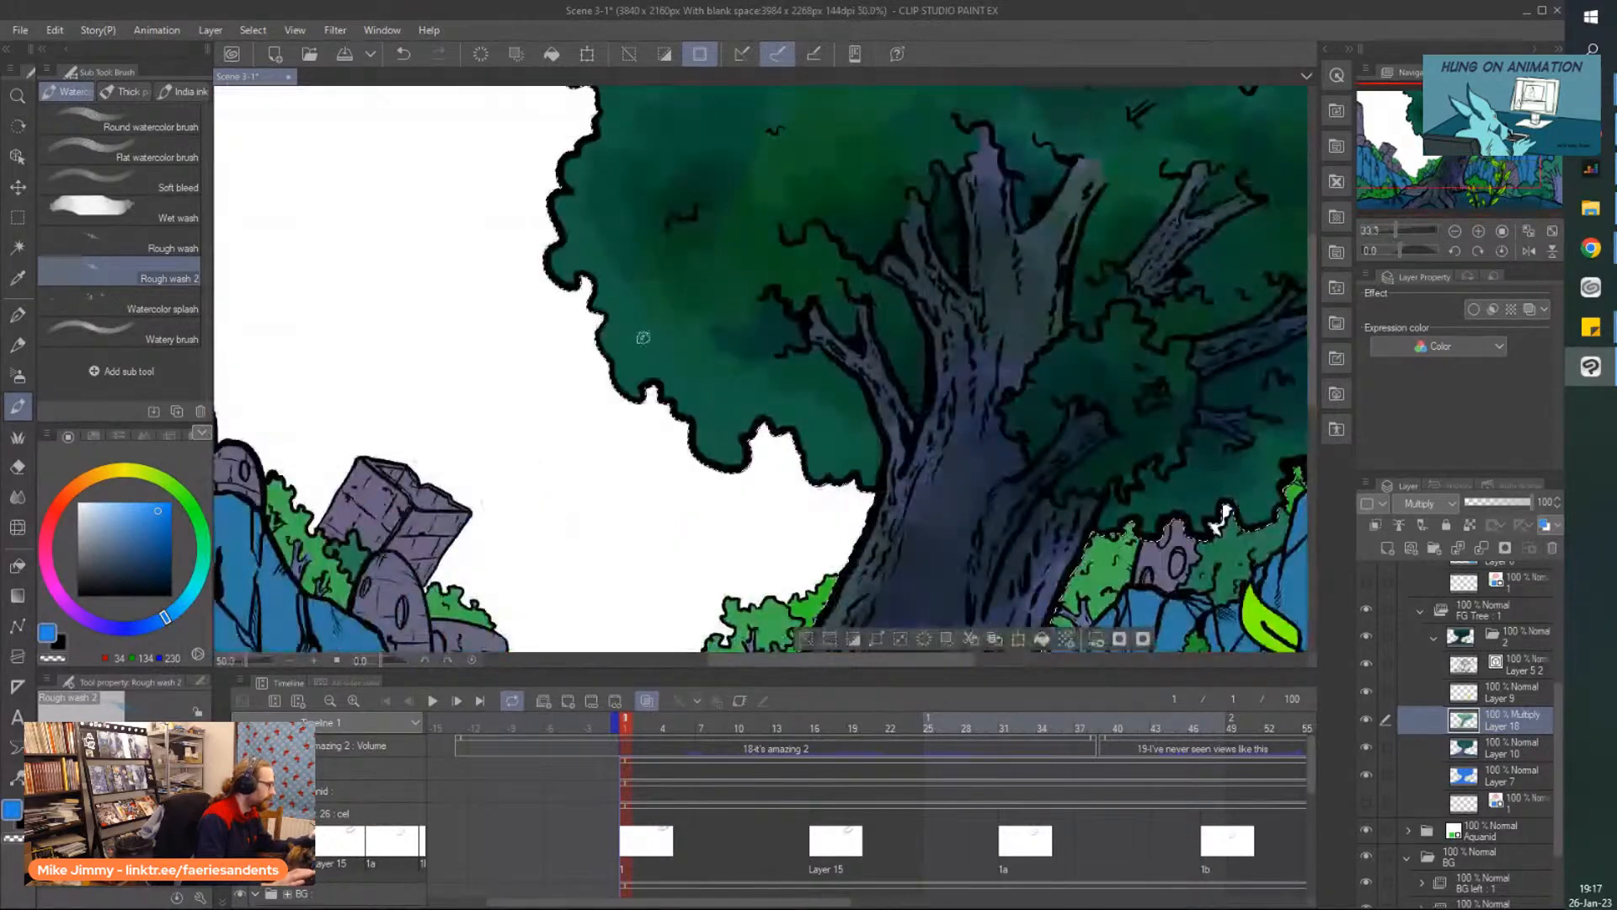
{"action": "mouse_move", "coordinate": [655, 363]}
{"action": "left_mouse_down"}
{"action": "mouse_move", "coordinate": [615, 407]}
{"action": "mouse_move", "coordinate": [621, 366]}
{"action": "mouse_move", "coordinate": [596, 308]}
{"action": "mouse_move", "coordinate": [584, 346]}
{"action": "mouse_move", "coordinate": [577, 291]}
{"action": "mouse_move", "coordinate": [621, 358]}
{"action": "mouse_move", "coordinate": [620, 331]}
{"action": "mouse_move", "coordinate": [683, 399]}
{"action": "mouse_move", "coordinate": [640, 371]}
{"action": "mouse_move", "coordinate": [624, 406]}
{"action": "mouse_move", "coordinate": [666, 350]}
{"action": "left_mouse_up"}
{"action": "scroll", "coordinate": [675, 270], "scroll_direction": "down", "scroll_amount": 3}
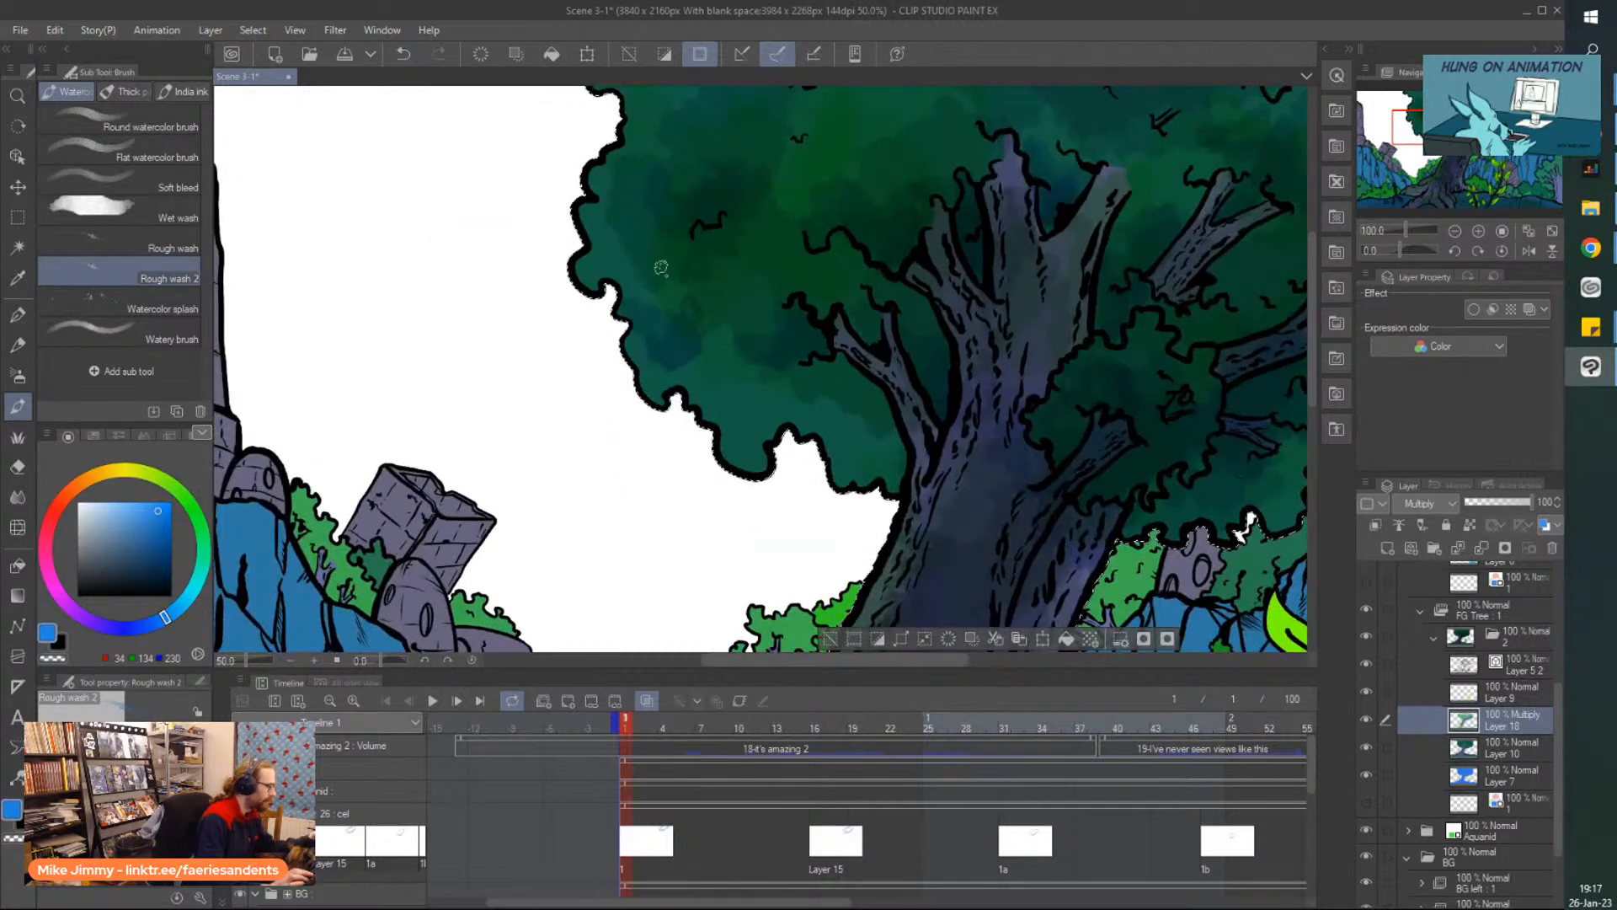
Paint more blue Rough wash 2 shadows on the canopy's lower-left edge and down the middle of the trunk.
{"action": "scroll", "coordinate": [752, 416], "scroll_direction": "up", "scroll_amount": 3}
{"action": "mouse_move", "coordinate": [752, 417]}
{"action": "left_mouse_down"}
{"action": "mouse_move", "coordinate": [723, 443]}
{"action": "mouse_move", "coordinate": [711, 404]}
{"action": "mouse_move", "coordinate": [840, 432]}
{"action": "mouse_move", "coordinate": [833, 389]}
{"action": "mouse_move", "coordinate": [937, 463]}
{"action": "mouse_move", "coordinate": [871, 393]}
{"action": "mouse_move", "coordinate": [786, 387]}
{"action": "mouse_move", "coordinate": [756, 444]}
{"action": "mouse_move", "coordinate": [701, 445]}
{"action": "mouse_move", "coordinate": [912, 448]}
{"action": "mouse_move", "coordinate": [889, 422]}
{"action": "mouse_move", "coordinate": [714, 405]}
{"action": "mouse_move", "coordinate": [1010, 502]}
{"action": "mouse_move", "coordinate": [1007, 474]}
{"action": "mouse_move", "coordinate": [969, 465]}
{"action": "mouse_move", "coordinate": [1000, 418]}
{"action": "mouse_move", "coordinate": [925, 366]}
{"action": "mouse_move", "coordinate": [878, 393]}
{"action": "mouse_move", "coordinate": [865, 372]}
{"action": "mouse_move", "coordinate": [918, 386]}
{"action": "mouse_move", "coordinate": [944, 421]}
{"action": "mouse_move", "coordinate": [994, 438]}
{"action": "left_mouse_up"}
{"action": "scroll", "coordinate": [855, 271], "scroll_direction": "down", "scroll_amount": 2}
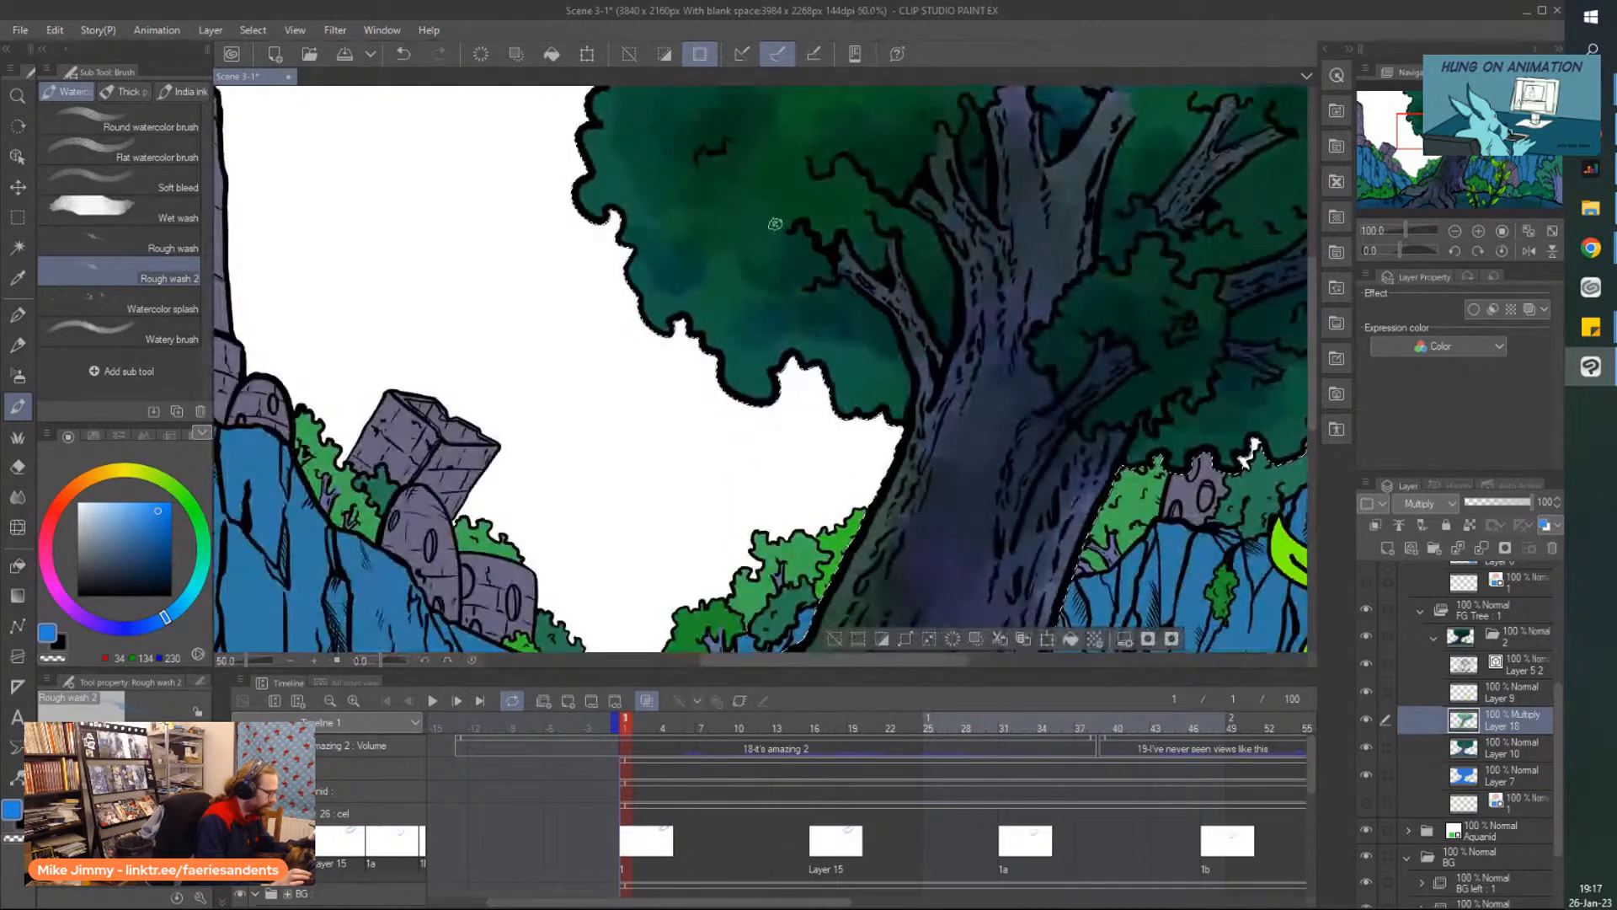
{"action": "scroll", "coordinate": [859, 509], "scroll_direction": "up", "scroll_amount": 2}
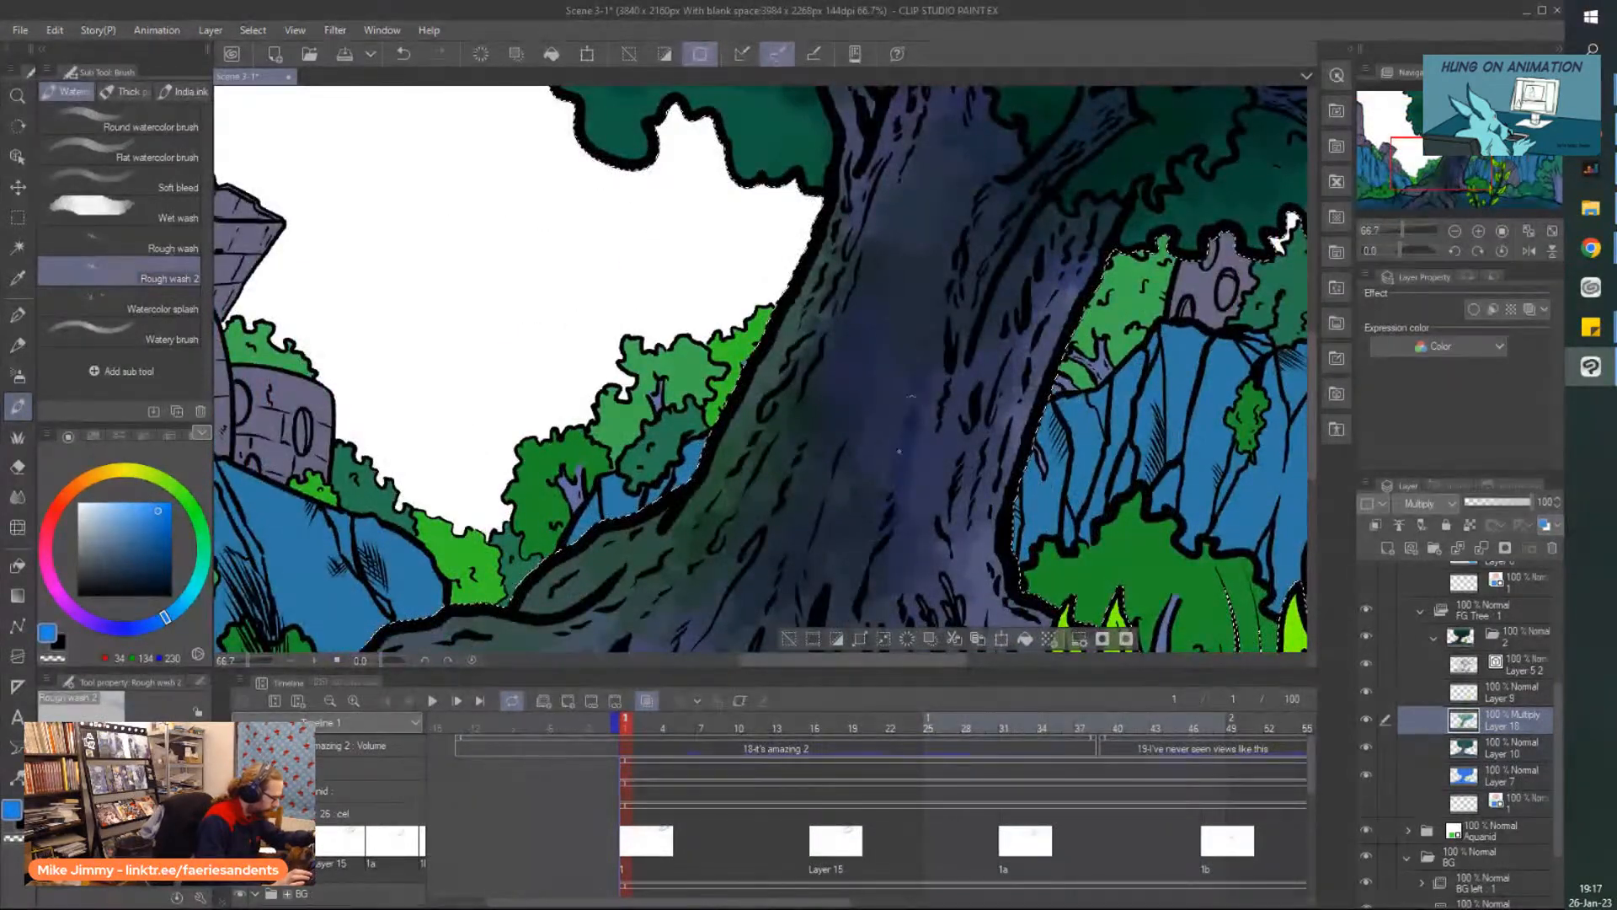
{"action": "scroll", "coordinate": [705, 497], "scroll_direction": "down", "scroll_amount": 2}
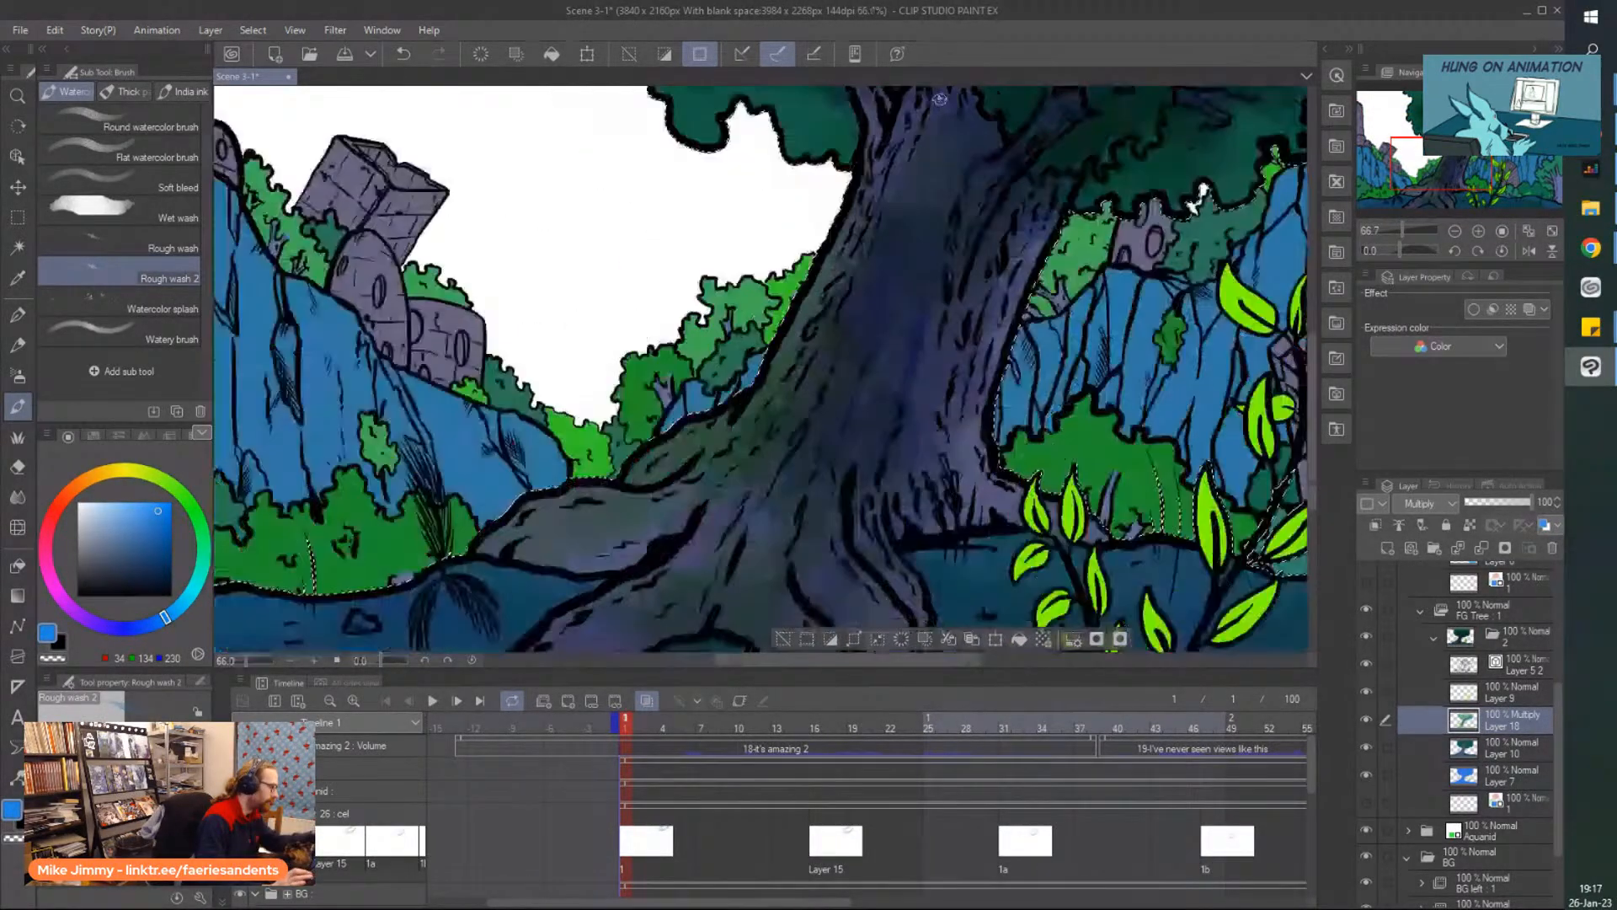
Paint blue Rough wash 2 shadows on the large left root and across the roots at the trunk's base.
{"action": "scroll", "coordinate": [704, 497], "scroll_direction": "up", "scroll_amount": 2}
{"action": "mouse_move", "coordinate": [705, 497]}
{"action": "left_mouse_down"}
{"action": "mouse_move", "coordinate": [573, 536]}
{"action": "mouse_move", "coordinate": [501, 515]}
{"action": "left_mouse_up"}
{"action": "mouse_move", "coordinate": [722, 487]}
{"action": "left_mouse_down"}
{"action": "mouse_move", "coordinate": [557, 524]}
{"action": "mouse_move", "coordinate": [602, 534]}
{"action": "mouse_move", "coordinate": [542, 526]}
{"action": "mouse_move", "coordinate": [668, 462]}
{"action": "mouse_move", "coordinate": [587, 453]}
{"action": "mouse_move", "coordinate": [533, 465]}
{"action": "mouse_move", "coordinate": [611, 459]}
{"action": "mouse_move", "coordinate": [521, 472]}
{"action": "mouse_move", "coordinate": [582, 422]}
{"action": "mouse_move", "coordinate": [603, 434]}
{"action": "mouse_move", "coordinate": [501, 469]}
{"action": "mouse_move", "coordinate": [538, 445]}
{"action": "mouse_move", "coordinate": [452, 520]}
{"action": "left_mouse_up"}
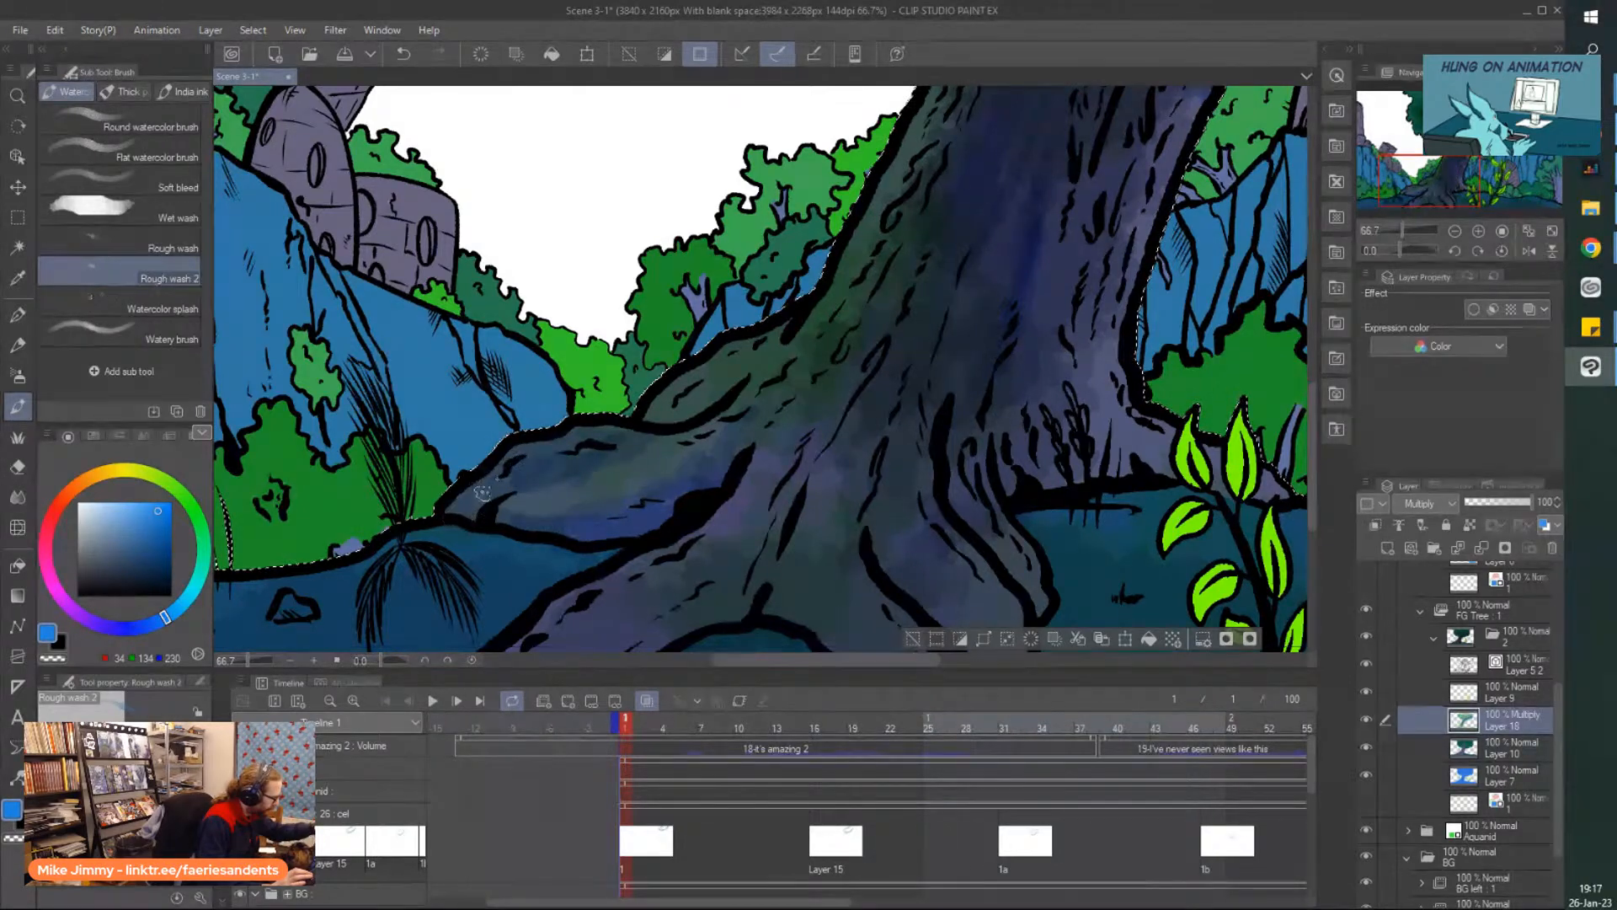
{"action": "scroll", "coordinate": [558, 441], "scroll_direction": "down", "scroll_amount": 3}
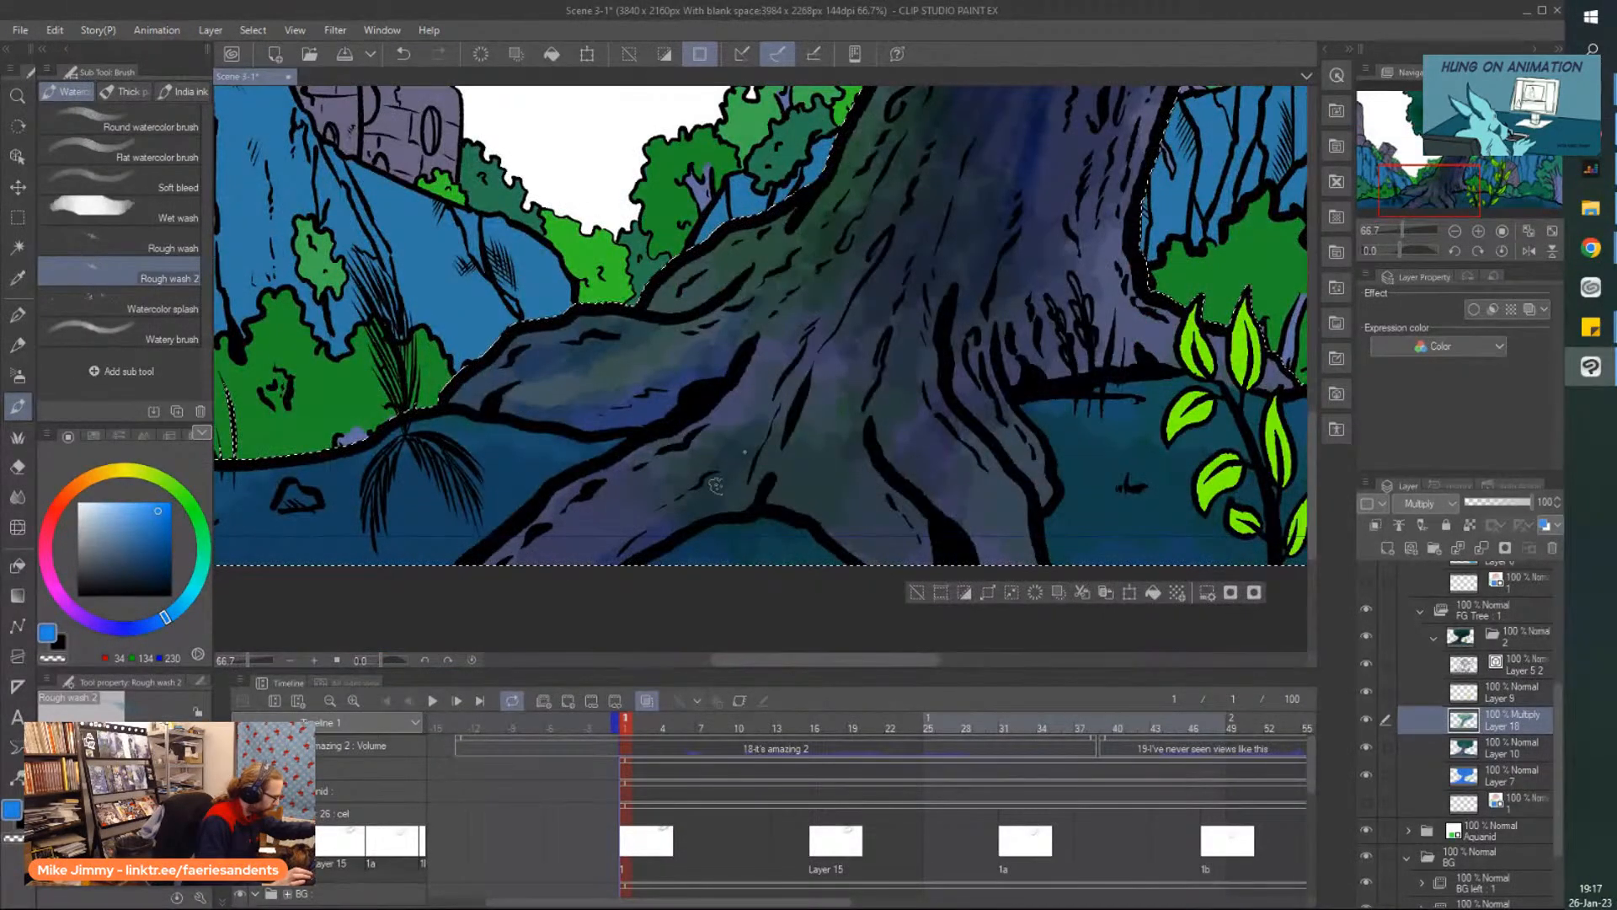
{"action": "mouse_move", "coordinate": [617, 561]}
{"action": "left_mouse_down"}
{"action": "mouse_move", "coordinate": [626, 522]}
{"action": "mouse_move", "coordinate": [538, 570]}
{"action": "mouse_move", "coordinate": [646, 491]}
{"action": "mouse_move", "coordinate": [634, 540]}
{"action": "mouse_move", "coordinate": [767, 399]}
{"action": "mouse_move", "coordinate": [857, 556]}
{"action": "mouse_move", "coordinate": [891, 566]}
{"action": "mouse_move", "coordinate": [845, 509]}
{"action": "mouse_move", "coordinate": [865, 558]}
{"action": "left_mouse_up"}
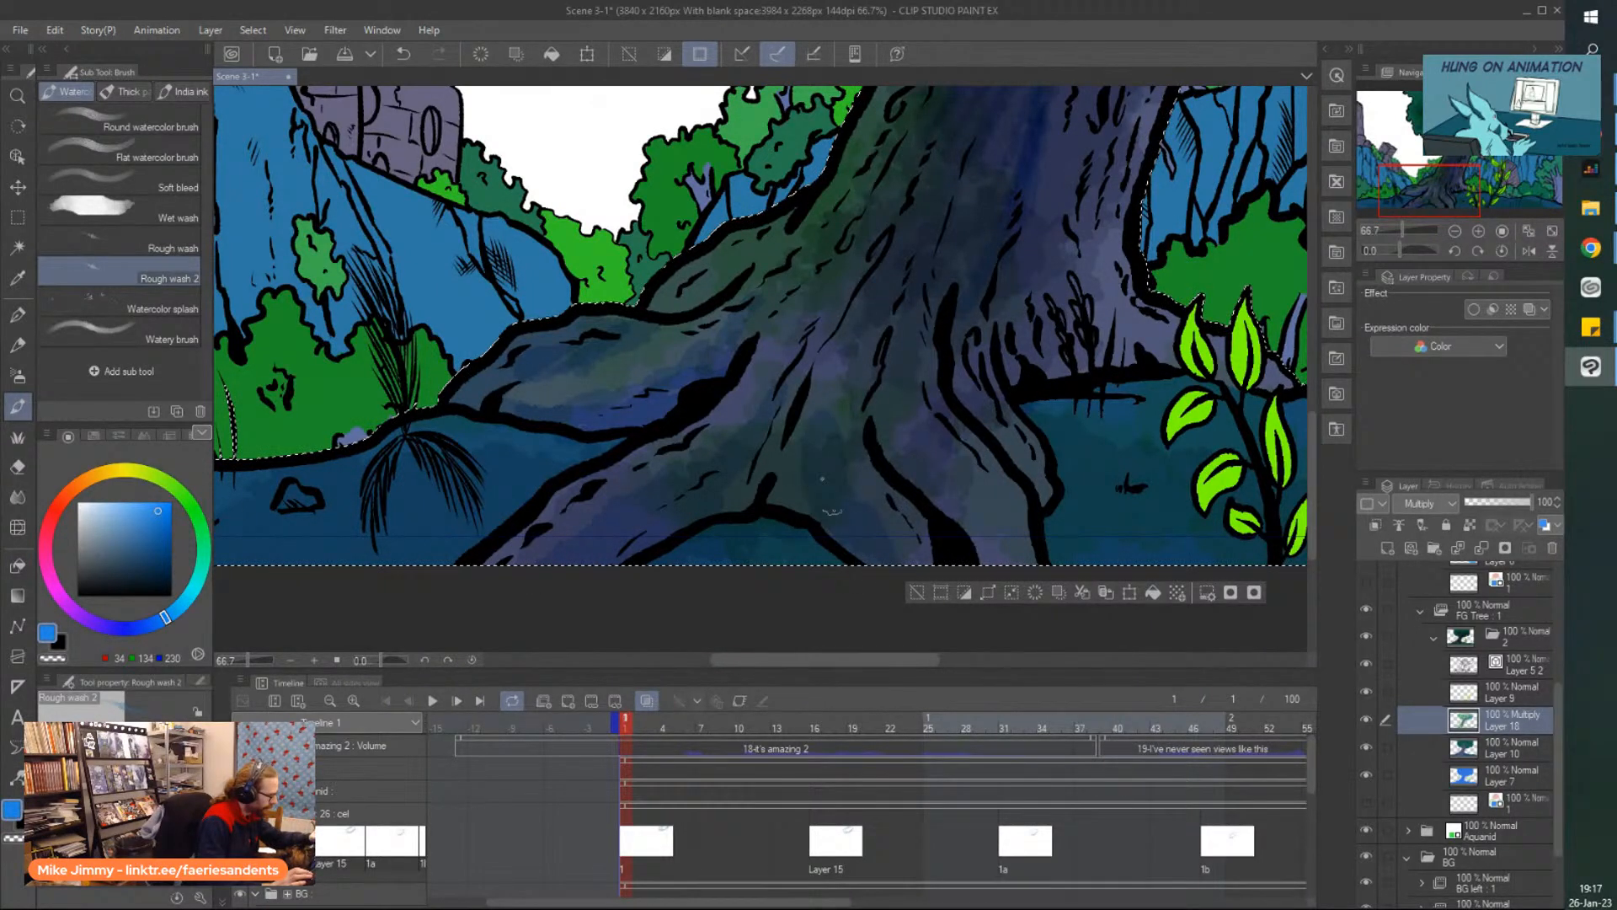
{"action": "scroll", "coordinate": [799, 478], "scroll_direction": "down", "scroll_amount": 3}
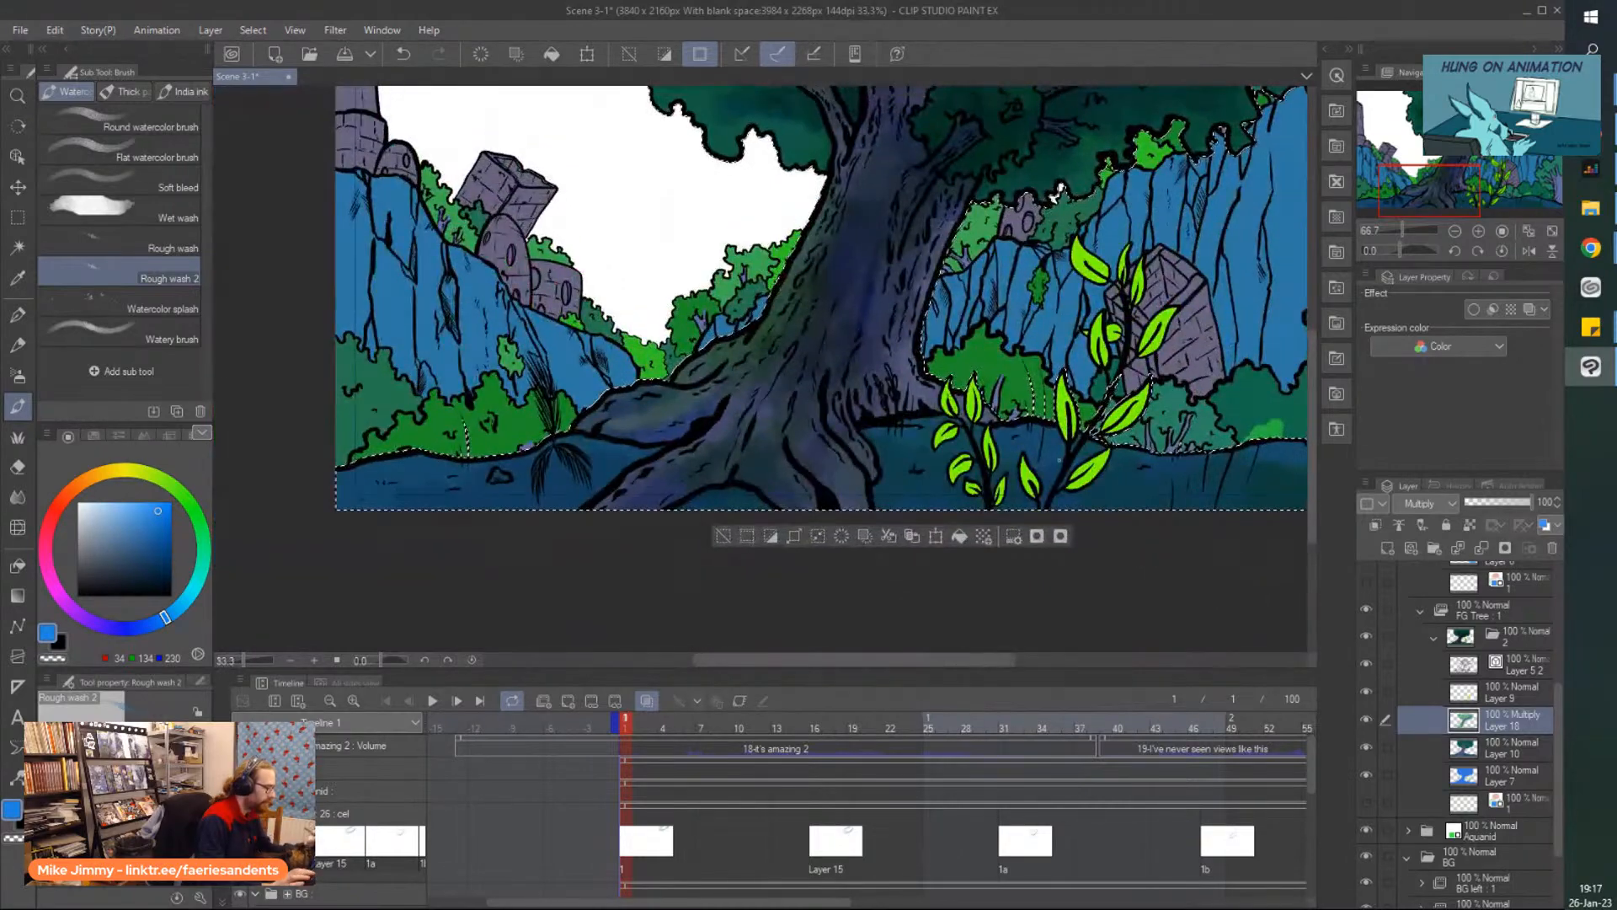
Add blue Rough wash 2 shadows to the dark ground around and beneath the leafy foreground plant.
{"action": "scroll", "coordinate": [1057, 447], "scroll_direction": "up", "scroll_amount": 4}
{"action": "scroll", "coordinate": [1057, 446], "scroll_direction": "down", "scroll_amount": 3}
{"action": "scroll", "coordinate": [1095, 459], "scroll_direction": "up", "scroll_amount": 3}
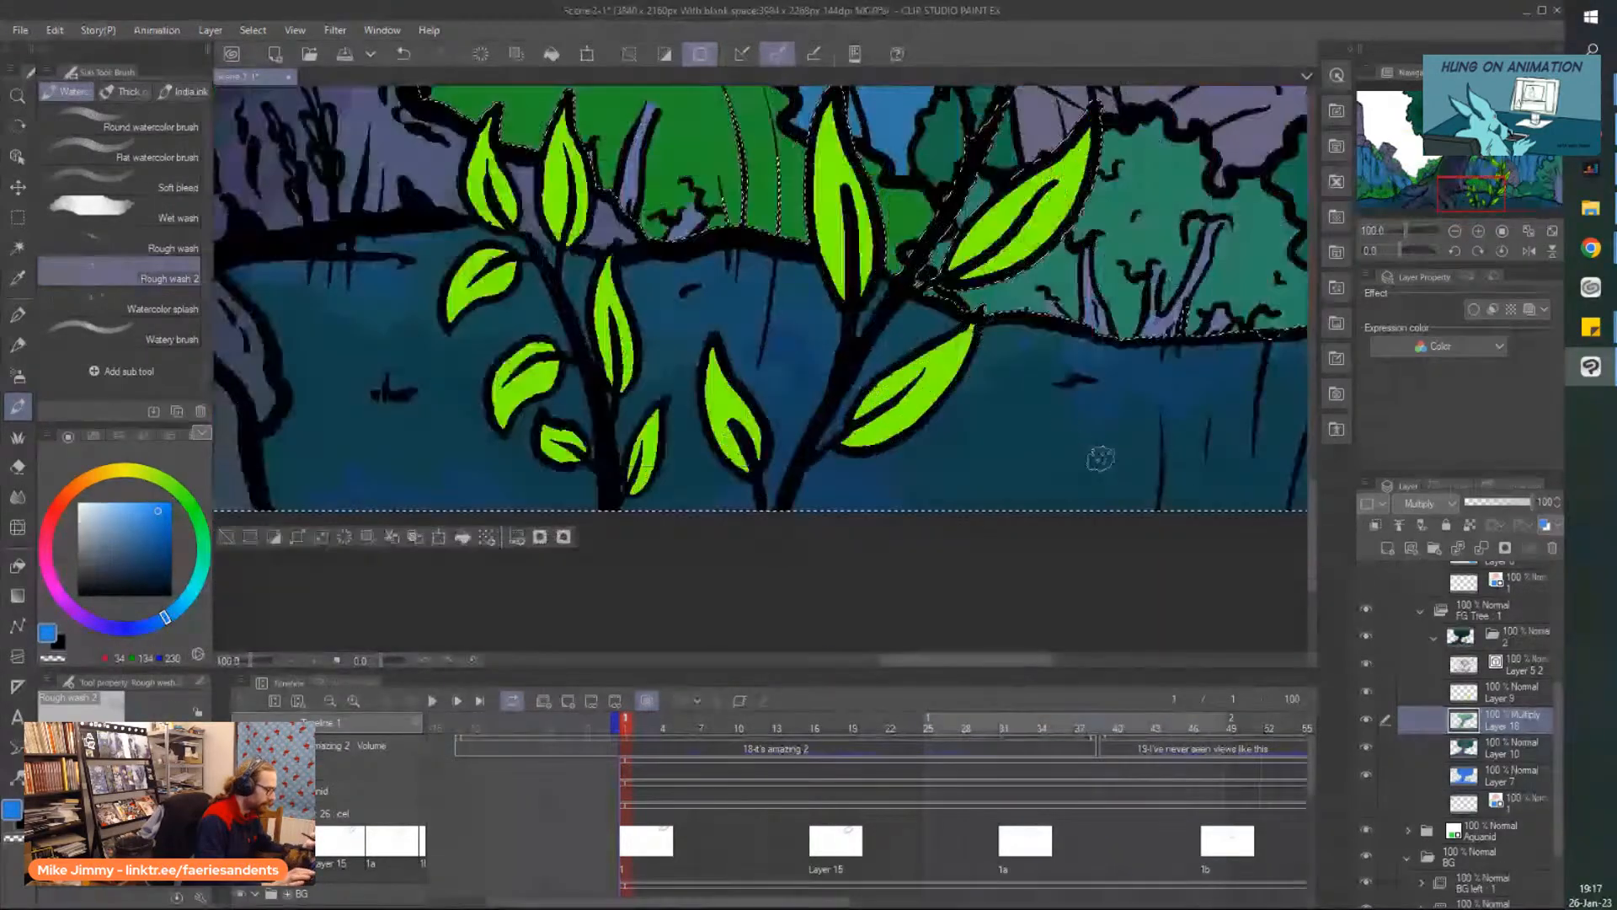
{"action": "scroll", "coordinate": [864, 392], "scroll_direction": "down", "scroll_amount": 2}
{"action": "scroll", "coordinate": [863, 392], "scroll_direction": "up", "scroll_amount": 1}
{"action": "left_click_drag", "start_coordinate": [864, 392], "coordinate": [923, 504]}
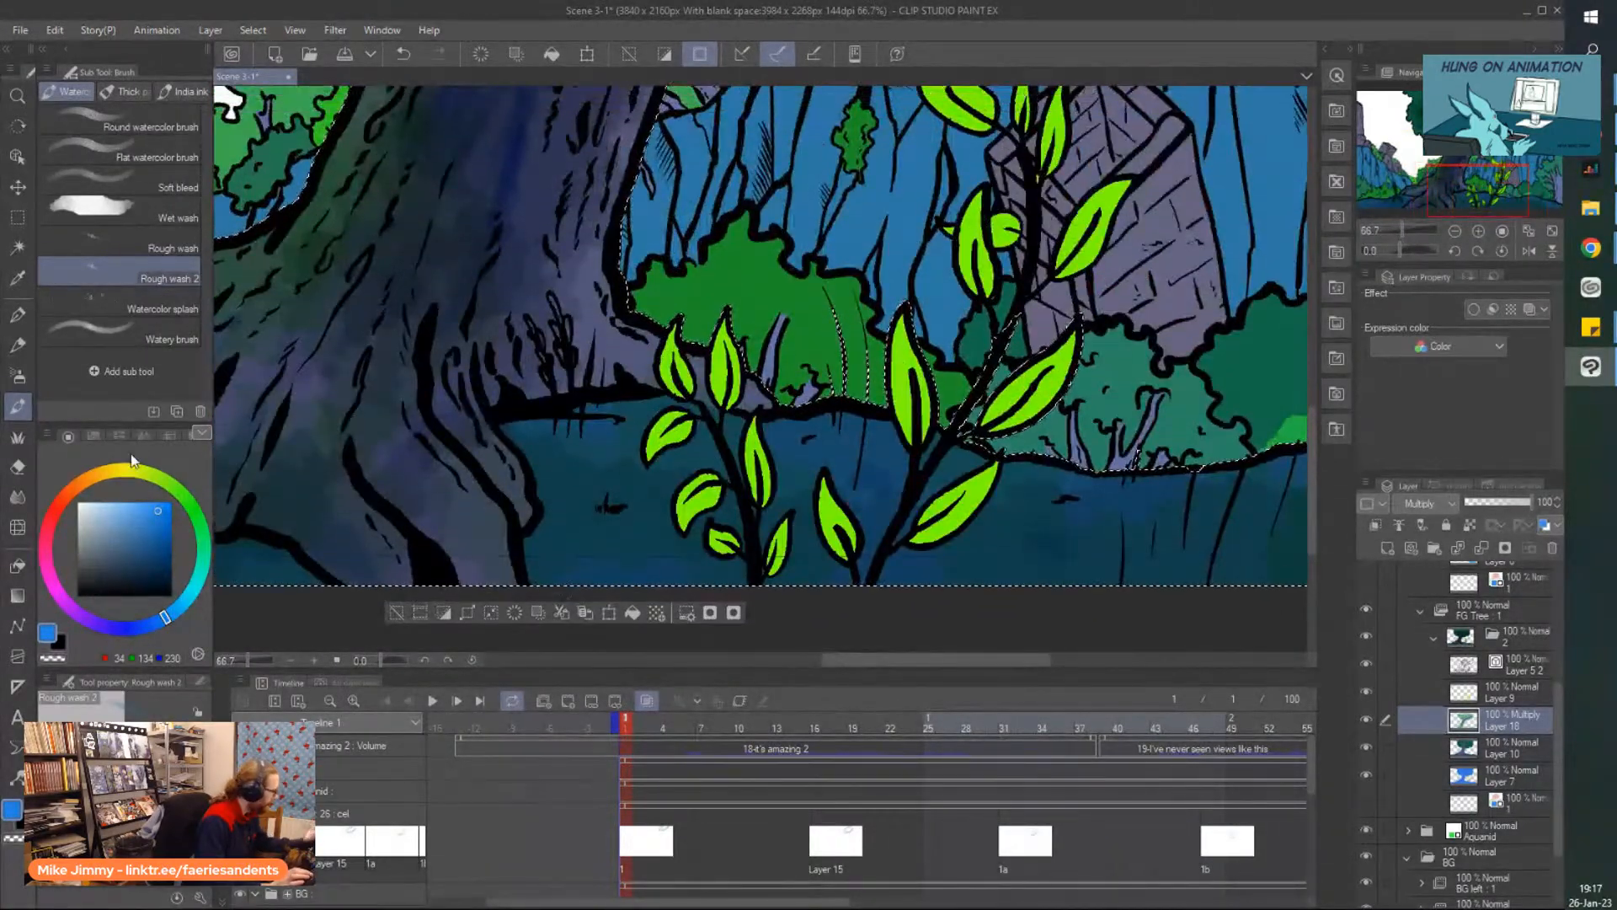
Choose a dark green (43, 121, 62) and move the Multiply Layer 18 above Layer 9 in the FG Tree folder.
{"action": "left_click", "coordinate": [200, 539]}
{"action": "left_click", "coordinate": [138, 551]}
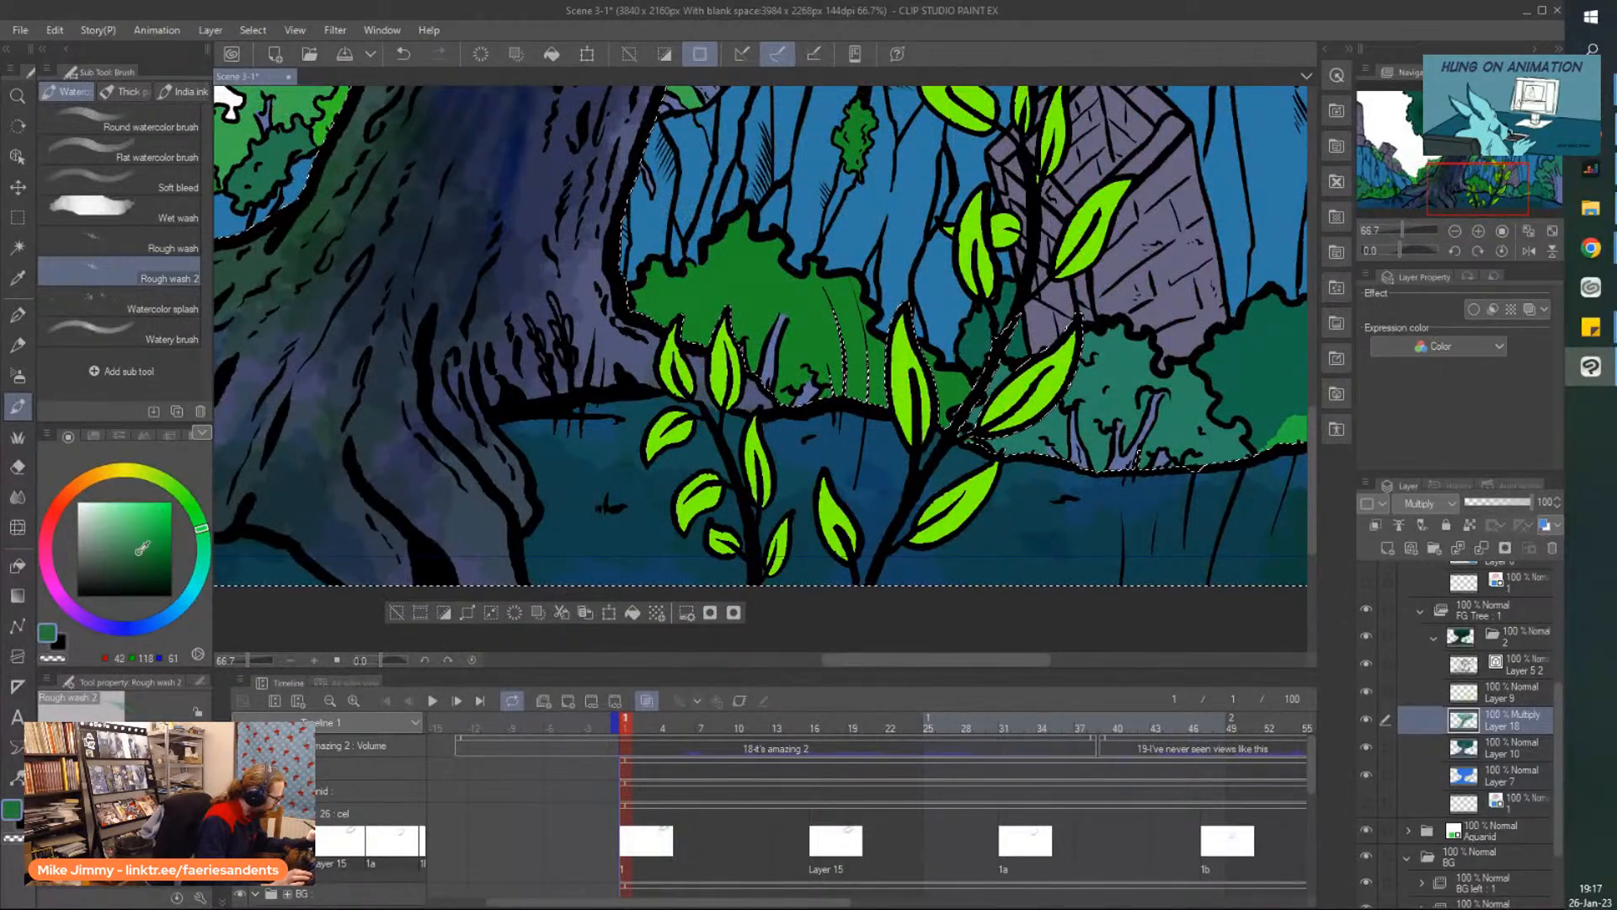
{"action": "scroll", "coordinate": [926, 507], "scroll_direction": "up", "scroll_amount": 1}
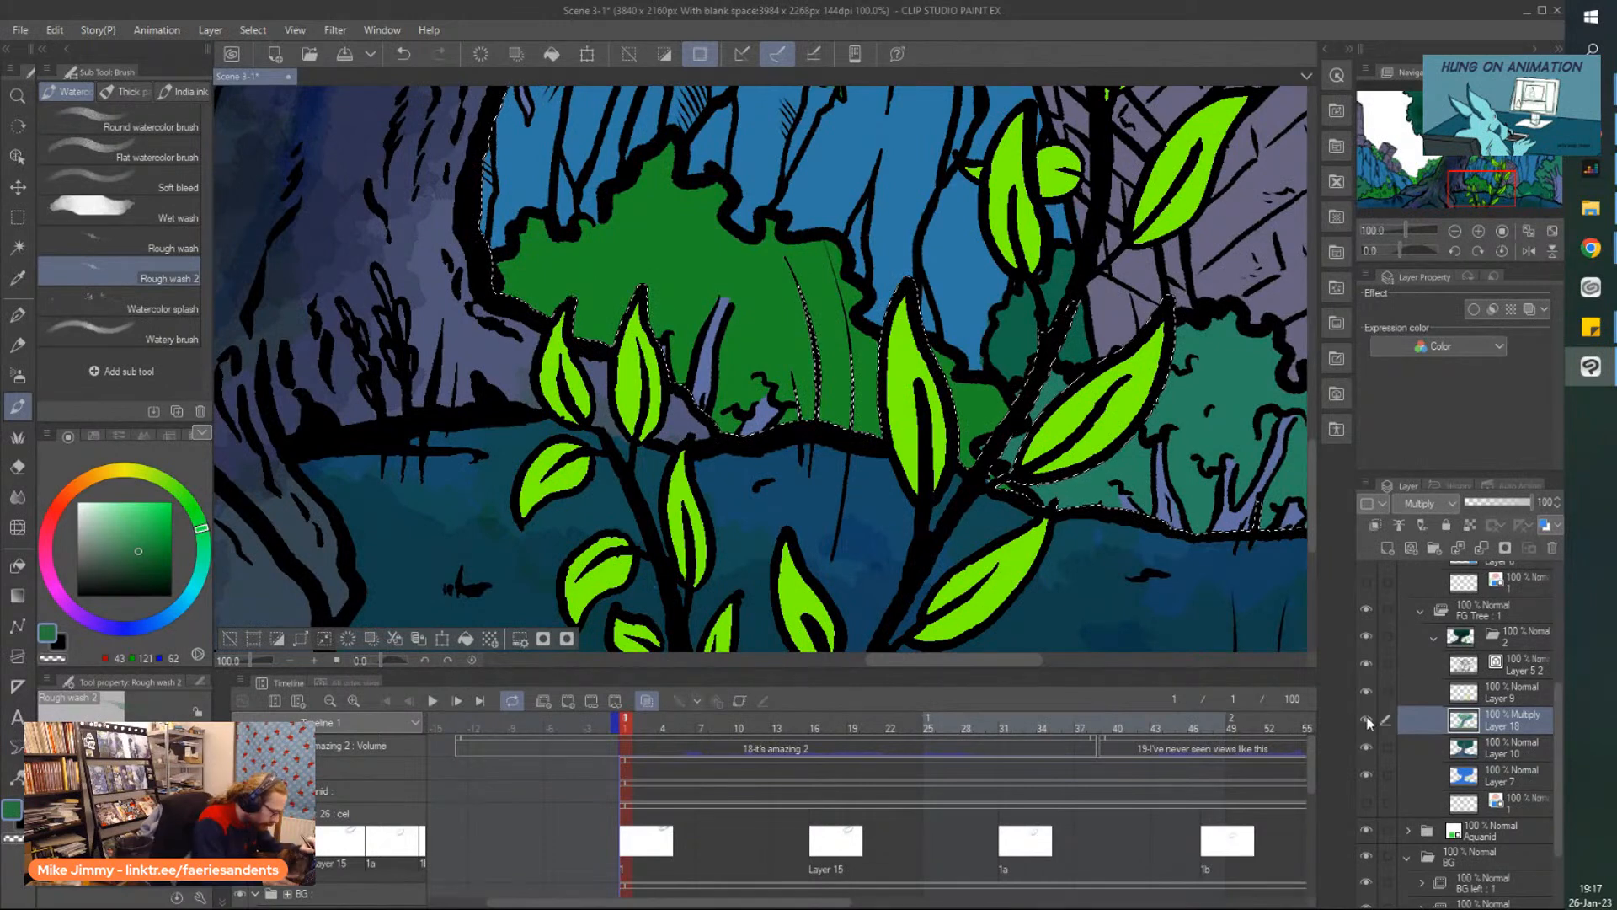
{"action": "left_click", "coordinate": [1367, 690]}
{"action": "left_click", "coordinate": [1368, 690]}
{"action": "left_click_drag", "start_coordinate": [1527, 727], "coordinate": [1508, 684]}
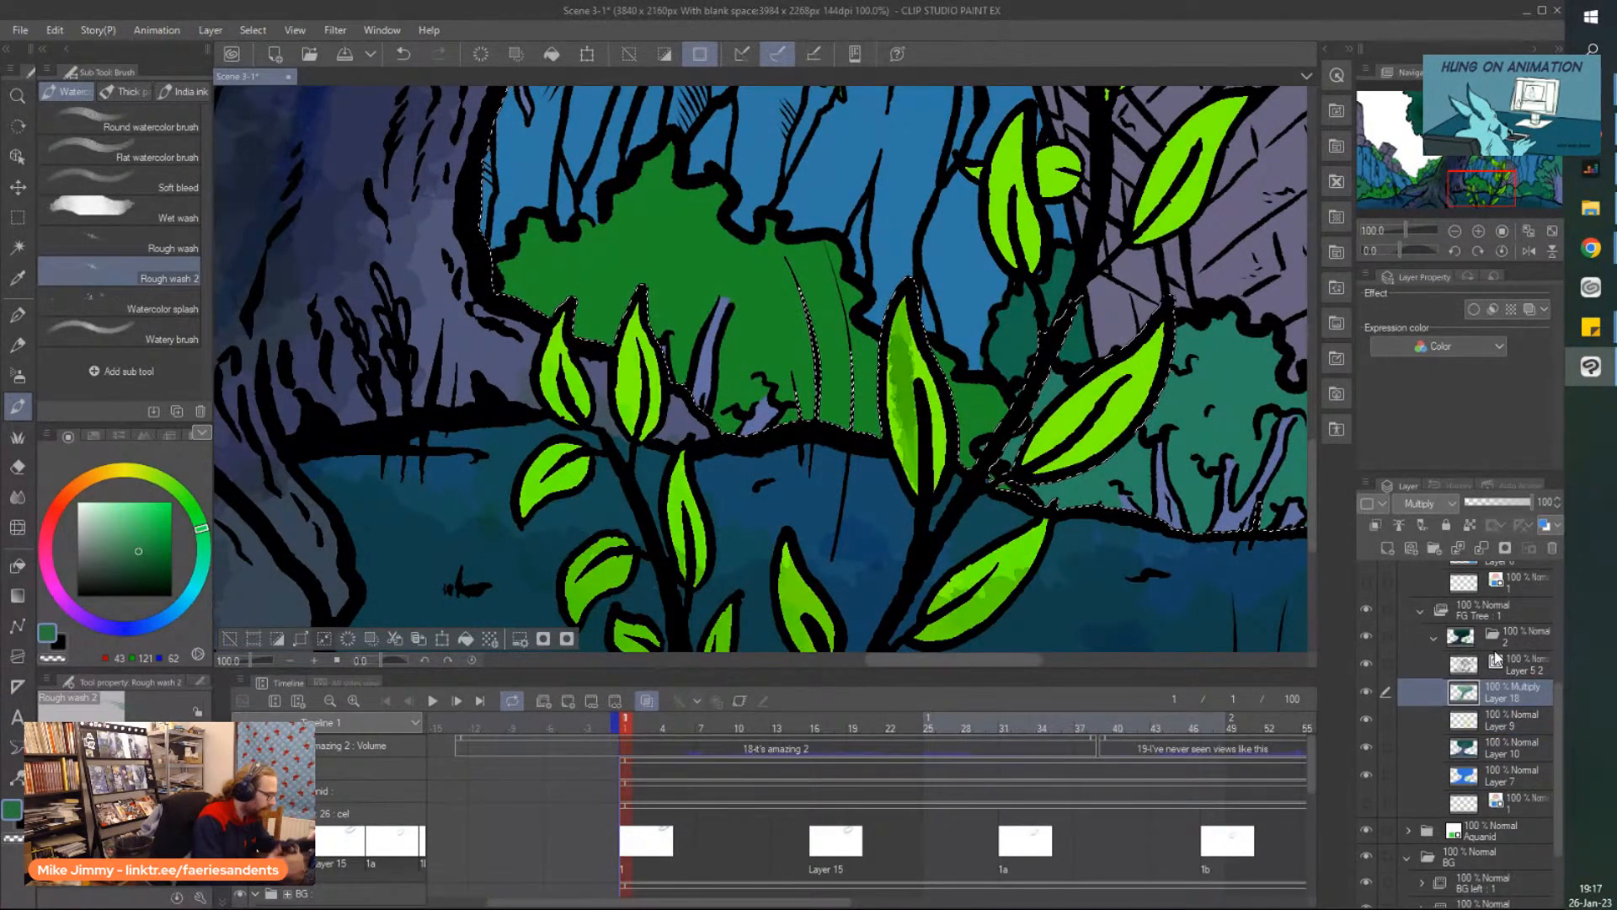
Paint dark green Rough wash 2 shadows on the lower leaves of the foreground plant.
{"action": "left_click_drag", "start_coordinate": [905, 345], "coordinate": [910, 299]}
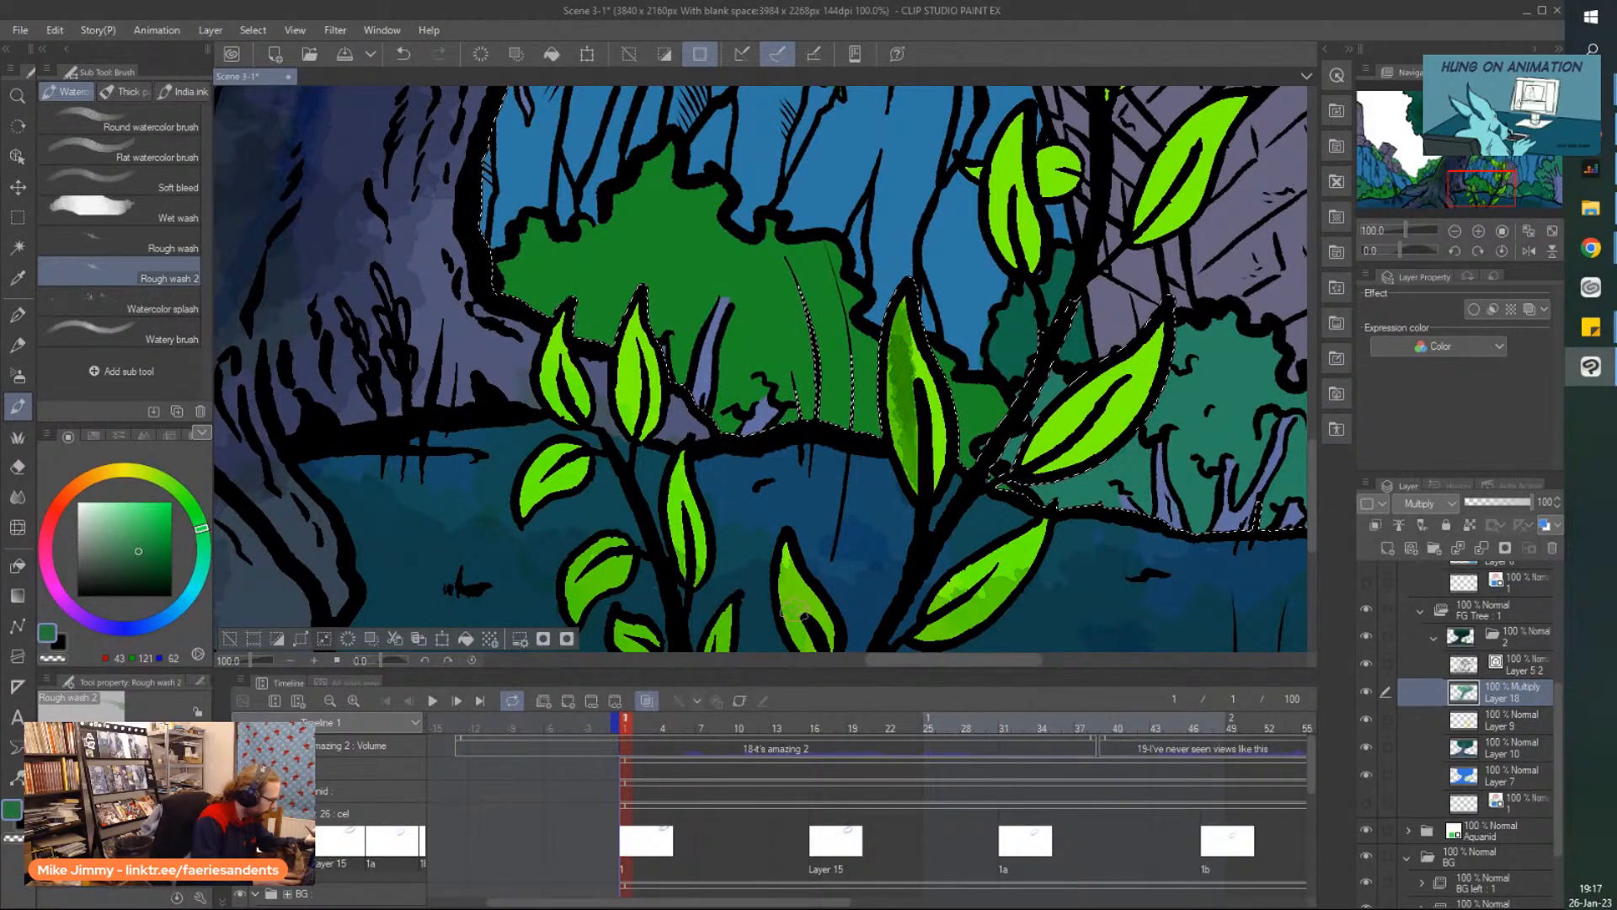
{"action": "scroll", "coordinate": [765, 413], "scroll_direction": "down", "scroll_amount": 2}
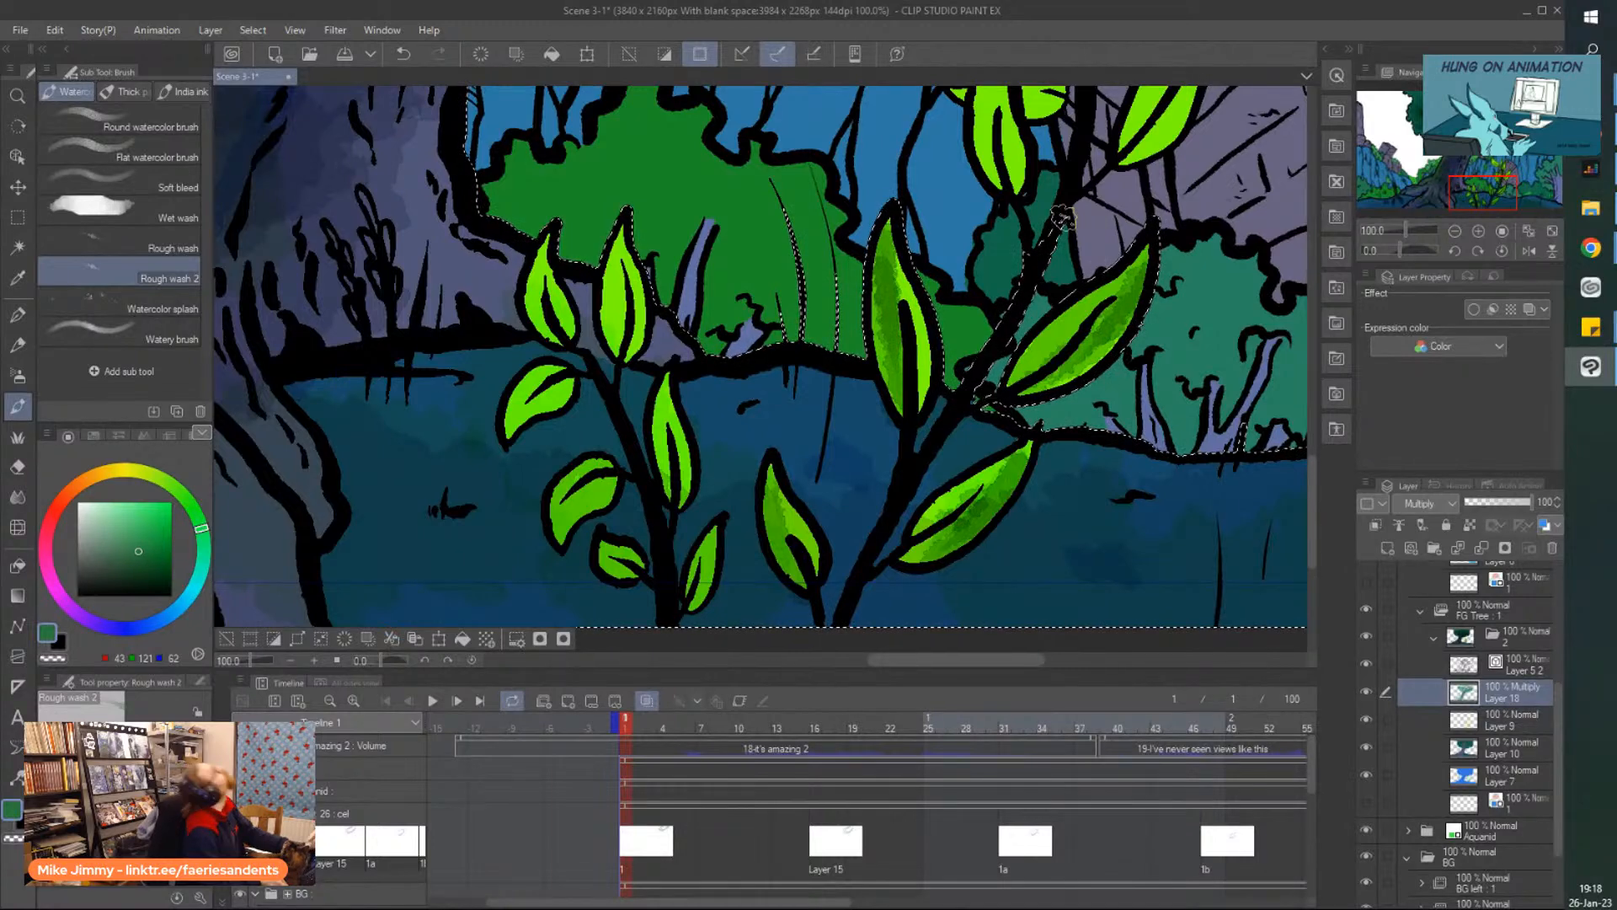
{"action": "scroll", "coordinate": [1063, 218], "scroll_direction": "up", "scroll_amount": 3}
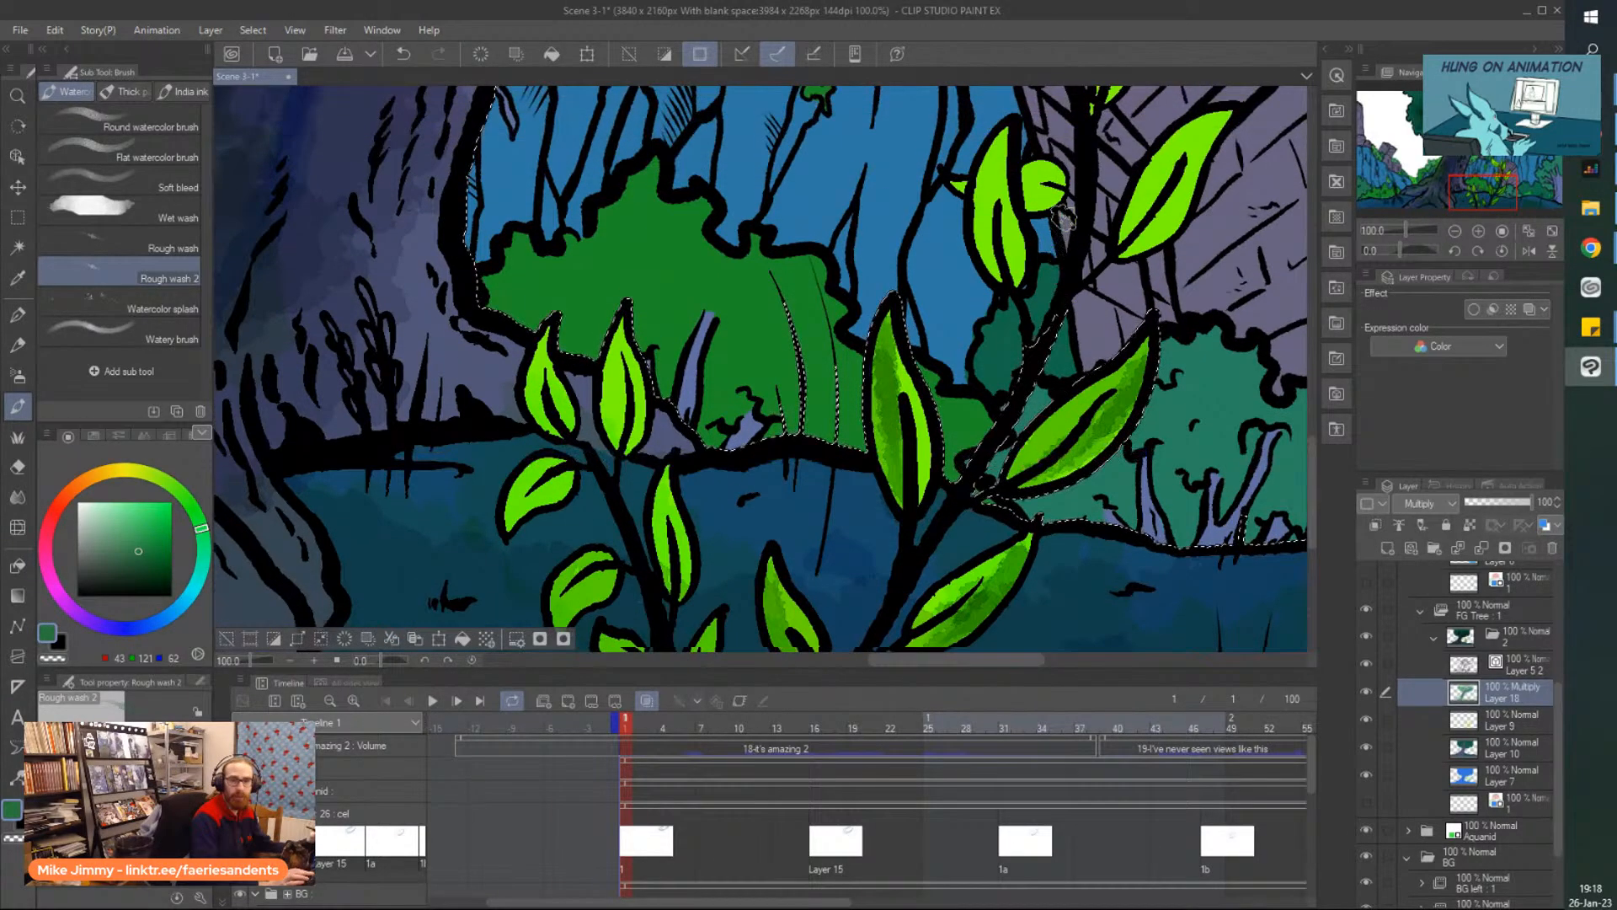
Toggle the visibility of Layer 5 2, Layer 18 and Layer 9 to examine which one holds the leaf colours.
{"action": "scroll", "coordinate": [1063, 217], "scroll_direction": "up", "scroll_amount": 2}
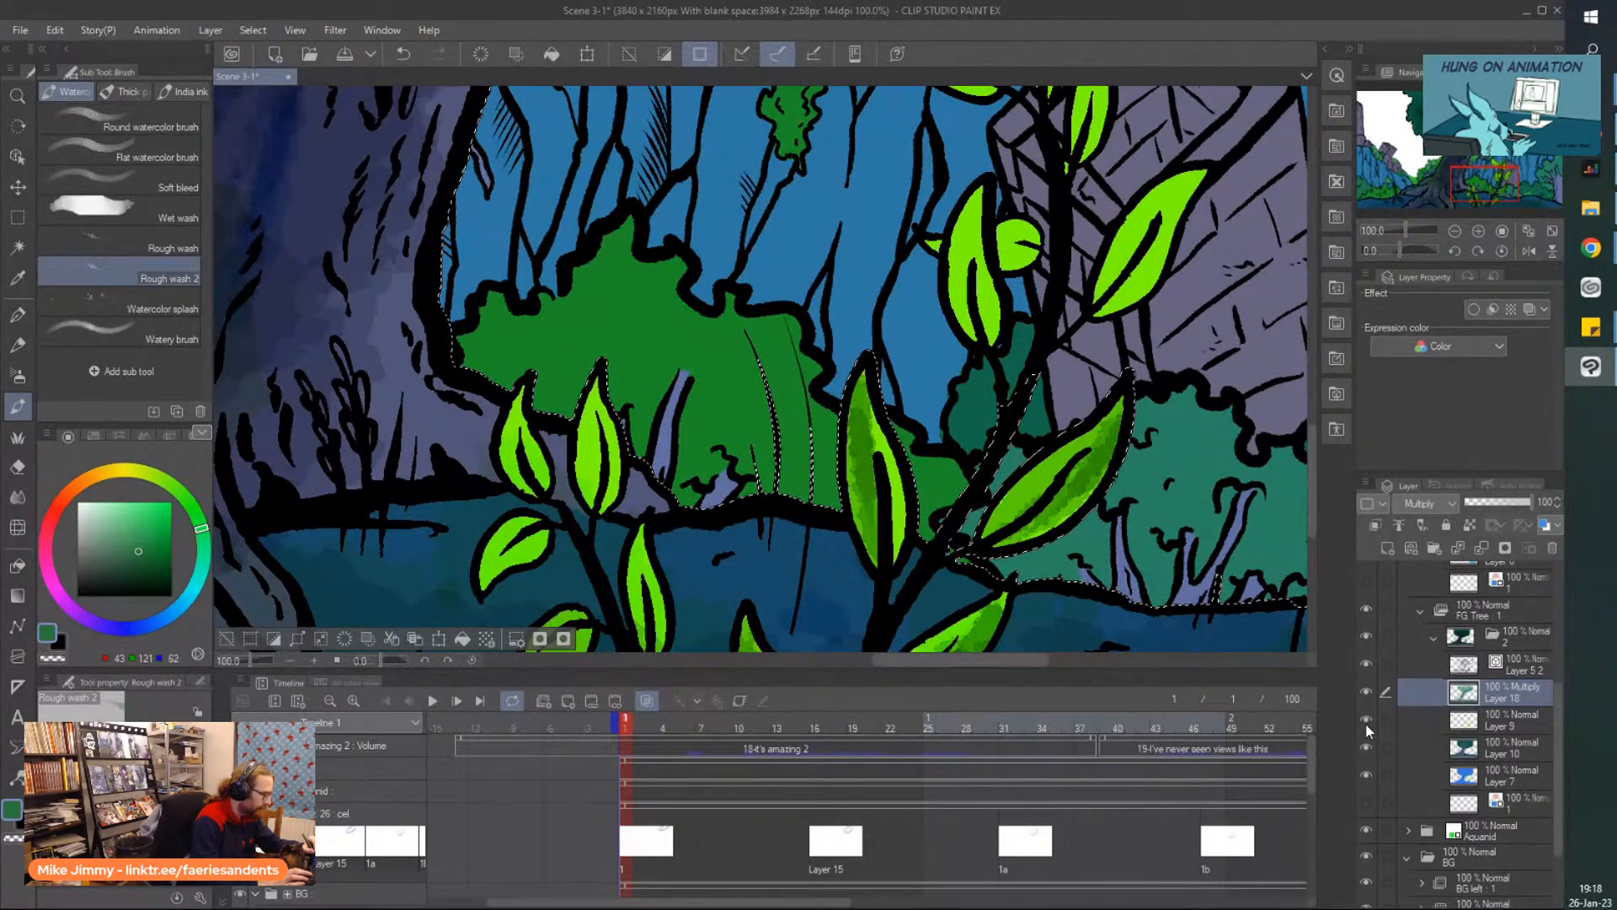
{"action": "scroll", "coordinate": [991, 220], "scroll_direction": "up", "scroll_amount": 1}
{"action": "scroll", "coordinate": [991, 221], "scroll_direction": "up", "scroll_amount": 1}
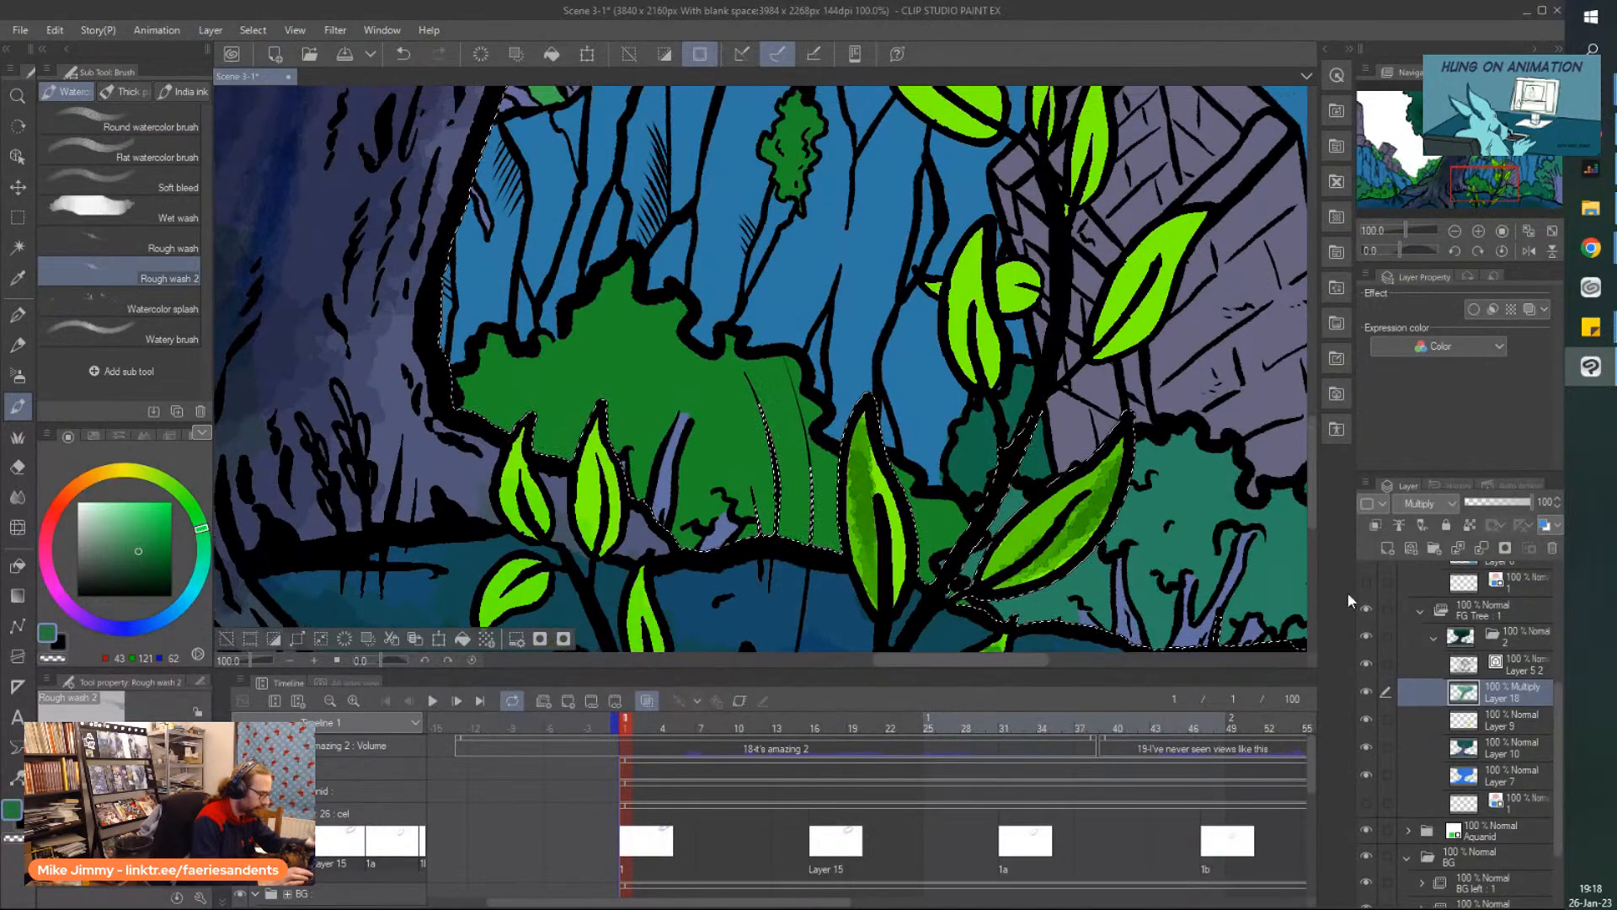
{"action": "left_click", "coordinate": [1367, 664]}
{"action": "left_click", "coordinate": [1366, 664]}
{"action": "left_click", "coordinate": [1367, 664]}
{"action": "left_click", "coordinate": [1366, 664]}
{"action": "left_click", "coordinate": [1363, 691]}
{"action": "left_click", "coordinate": [1363, 691]}
{"action": "left_click", "coordinate": [1363, 718]}
{"action": "left_click", "coordinate": [1364, 717]}
{"action": "left_click", "coordinate": [1366, 718]}
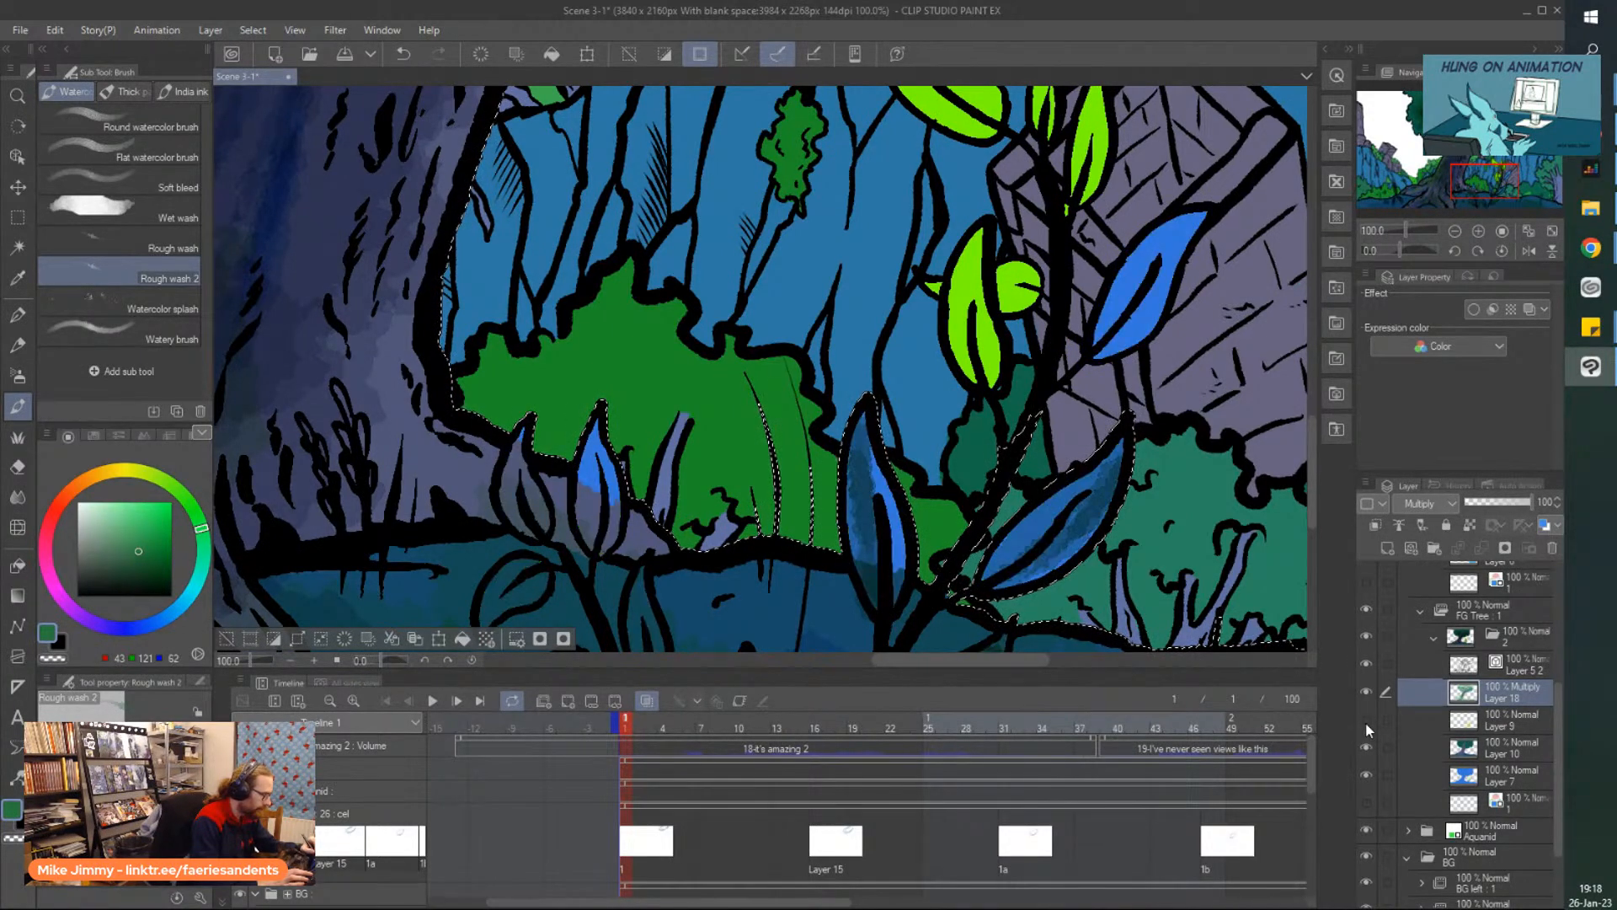
{"action": "key", "text": "ctrl+minus"}
{"action": "key", "text": "ctrl+minus"}
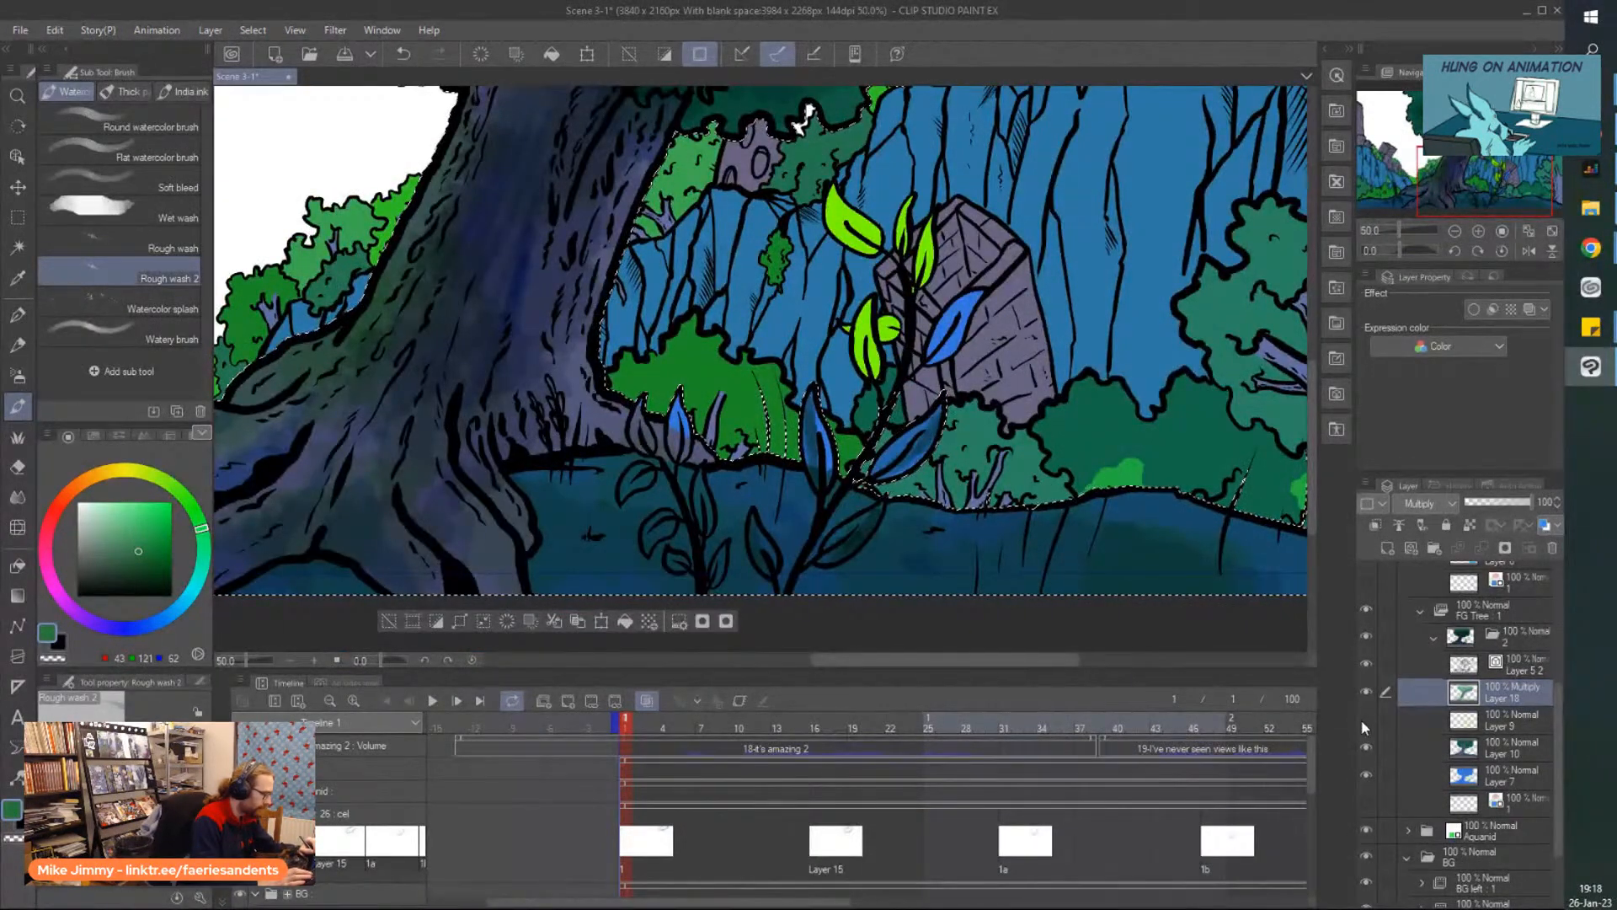
Compare the plant with Layer 9 and Layer 10 shown and hidden, leaving both layers hidden.
{"action": "left_click", "coordinate": [1366, 719]}
{"action": "left_click", "coordinate": [1366, 744]}
{"action": "left_click", "coordinate": [1366, 745]}
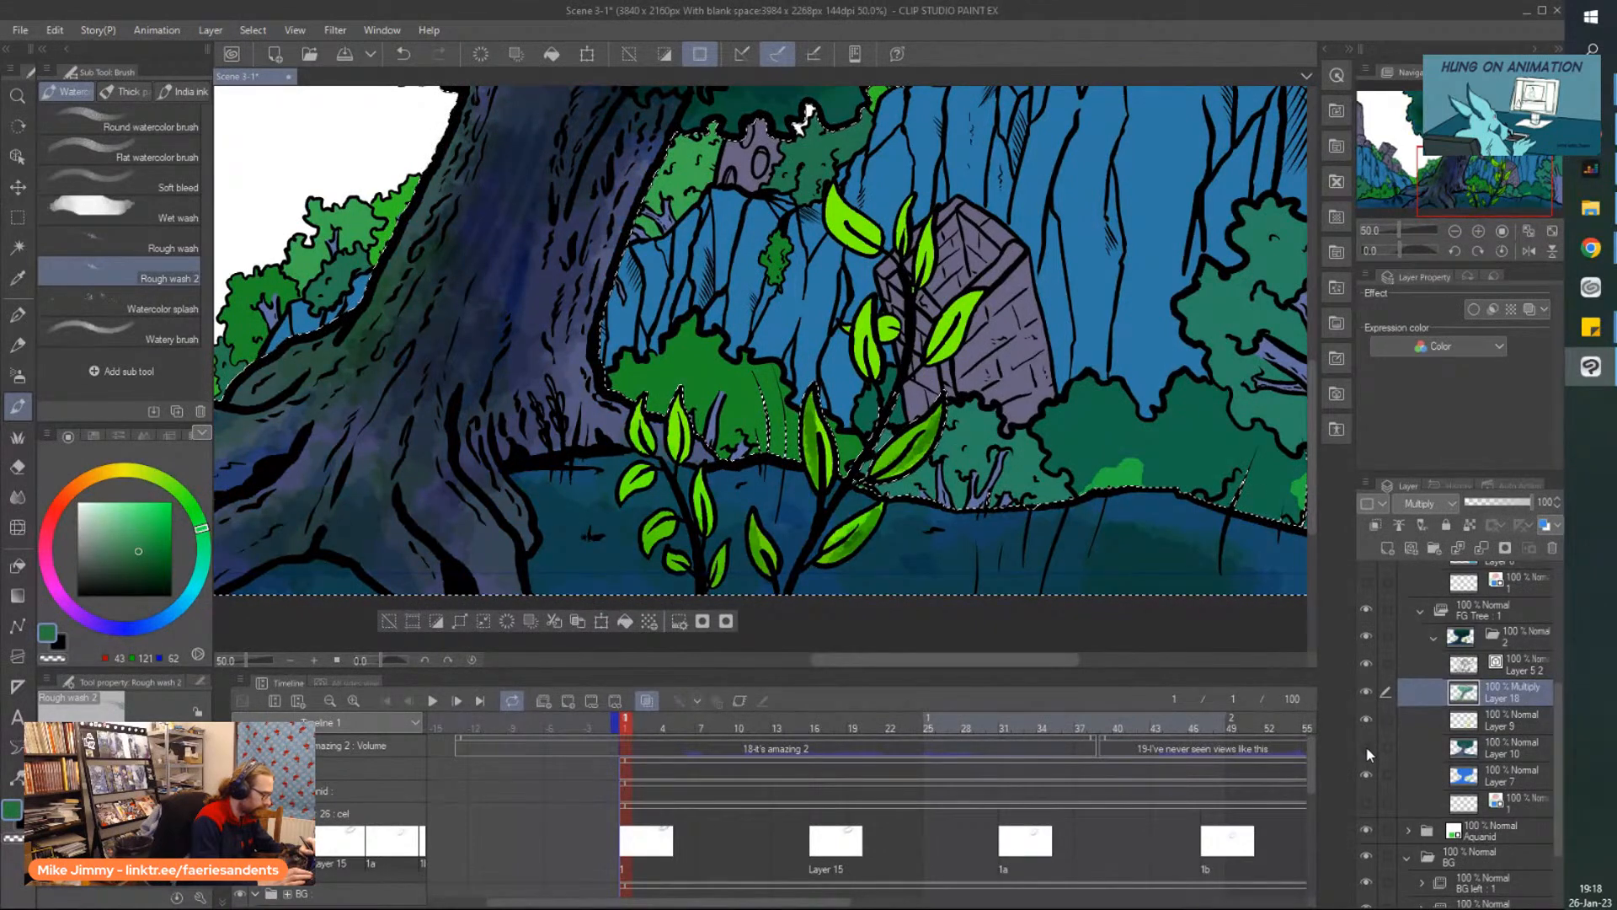
{"action": "left_click", "coordinate": [1366, 745]}
{"action": "left_click", "coordinate": [1367, 721]}
{"action": "left_click", "coordinate": [1366, 722]}
{"action": "left_click", "coordinate": [1368, 736]}
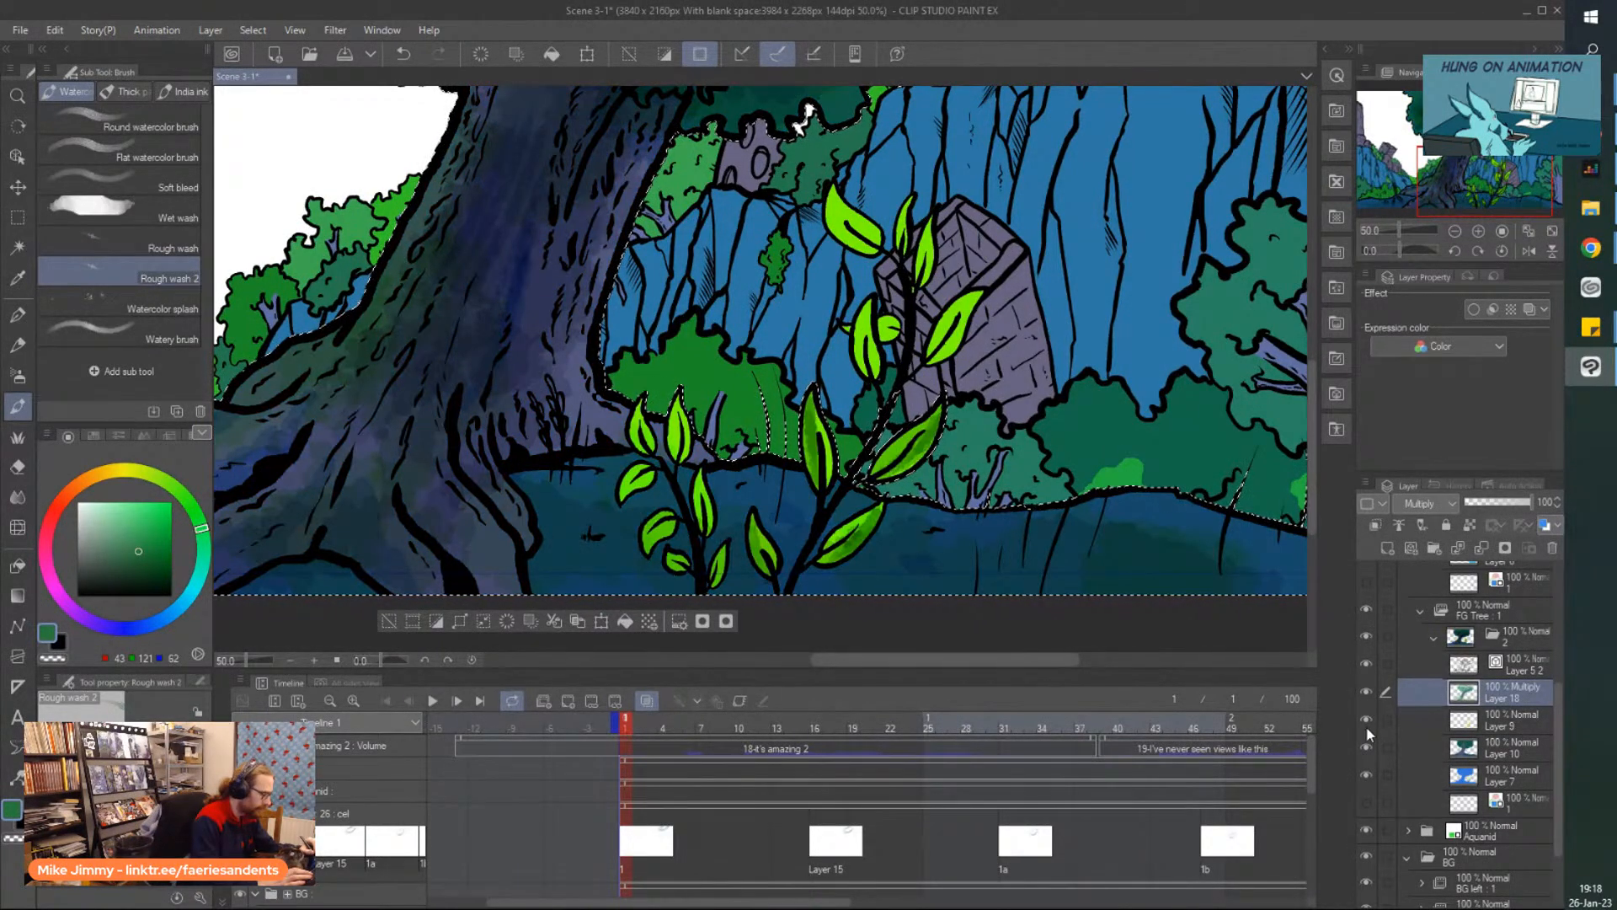
{"action": "left_click", "coordinate": [1366, 746]}
{"action": "left_click", "coordinate": [1367, 720]}
Toggle Layer 7's visibility to examine the tree's base fill and the plant's leaves on it.
{"action": "scroll", "coordinate": [1482, 674], "scroll_direction": "up", "scroll_amount": 5}
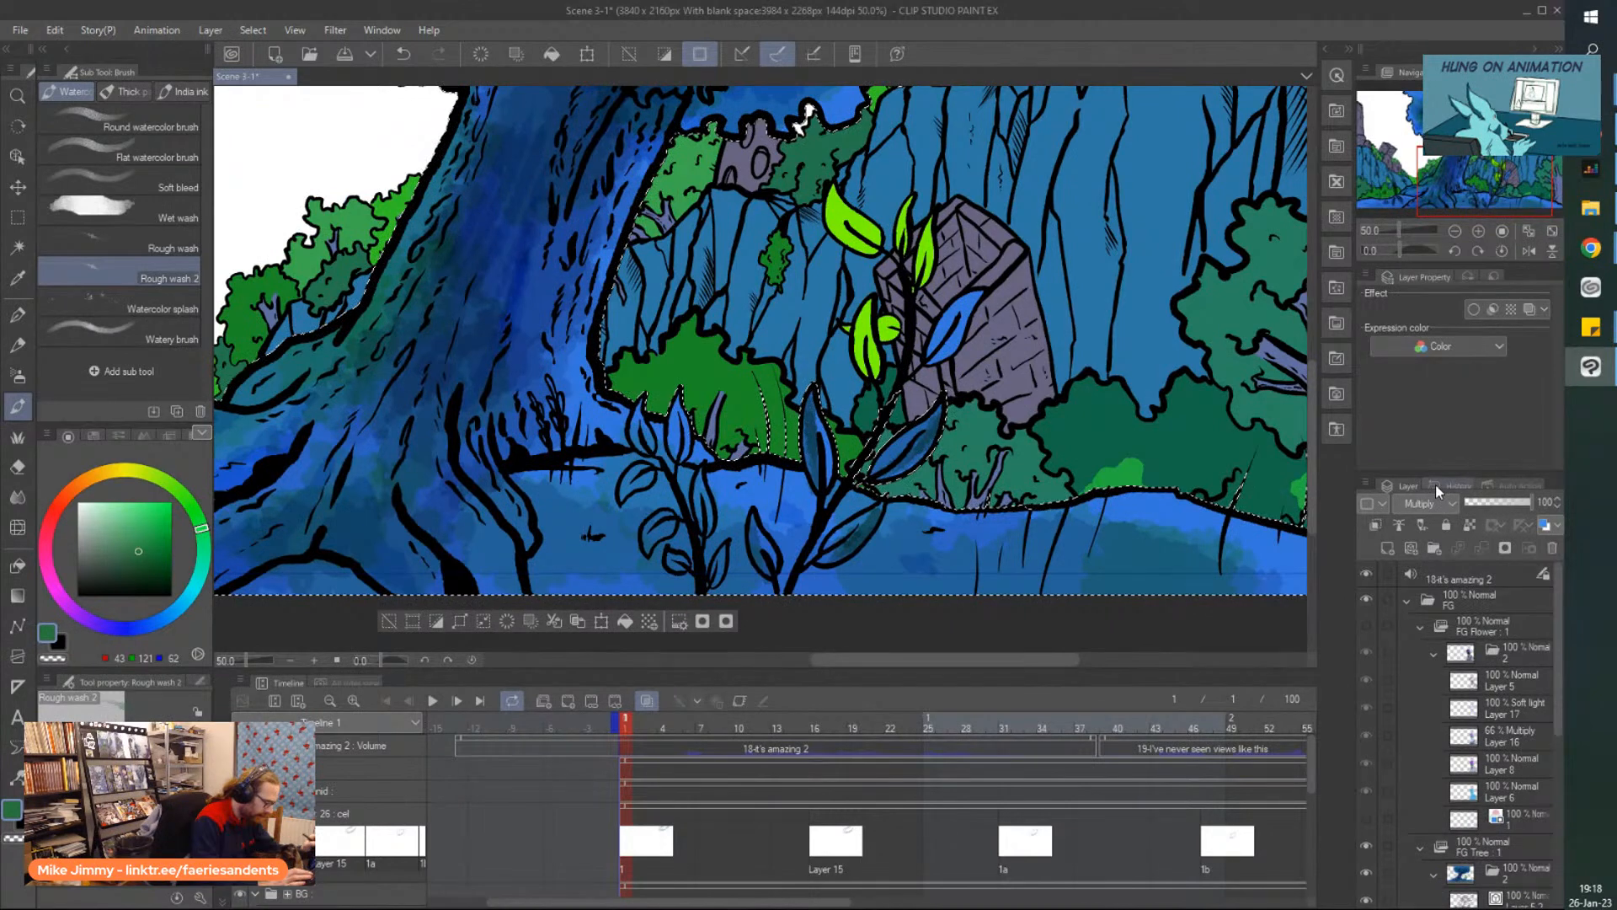
{"action": "scroll", "coordinate": [1557, 802], "scroll_direction": "down", "scroll_amount": 5}
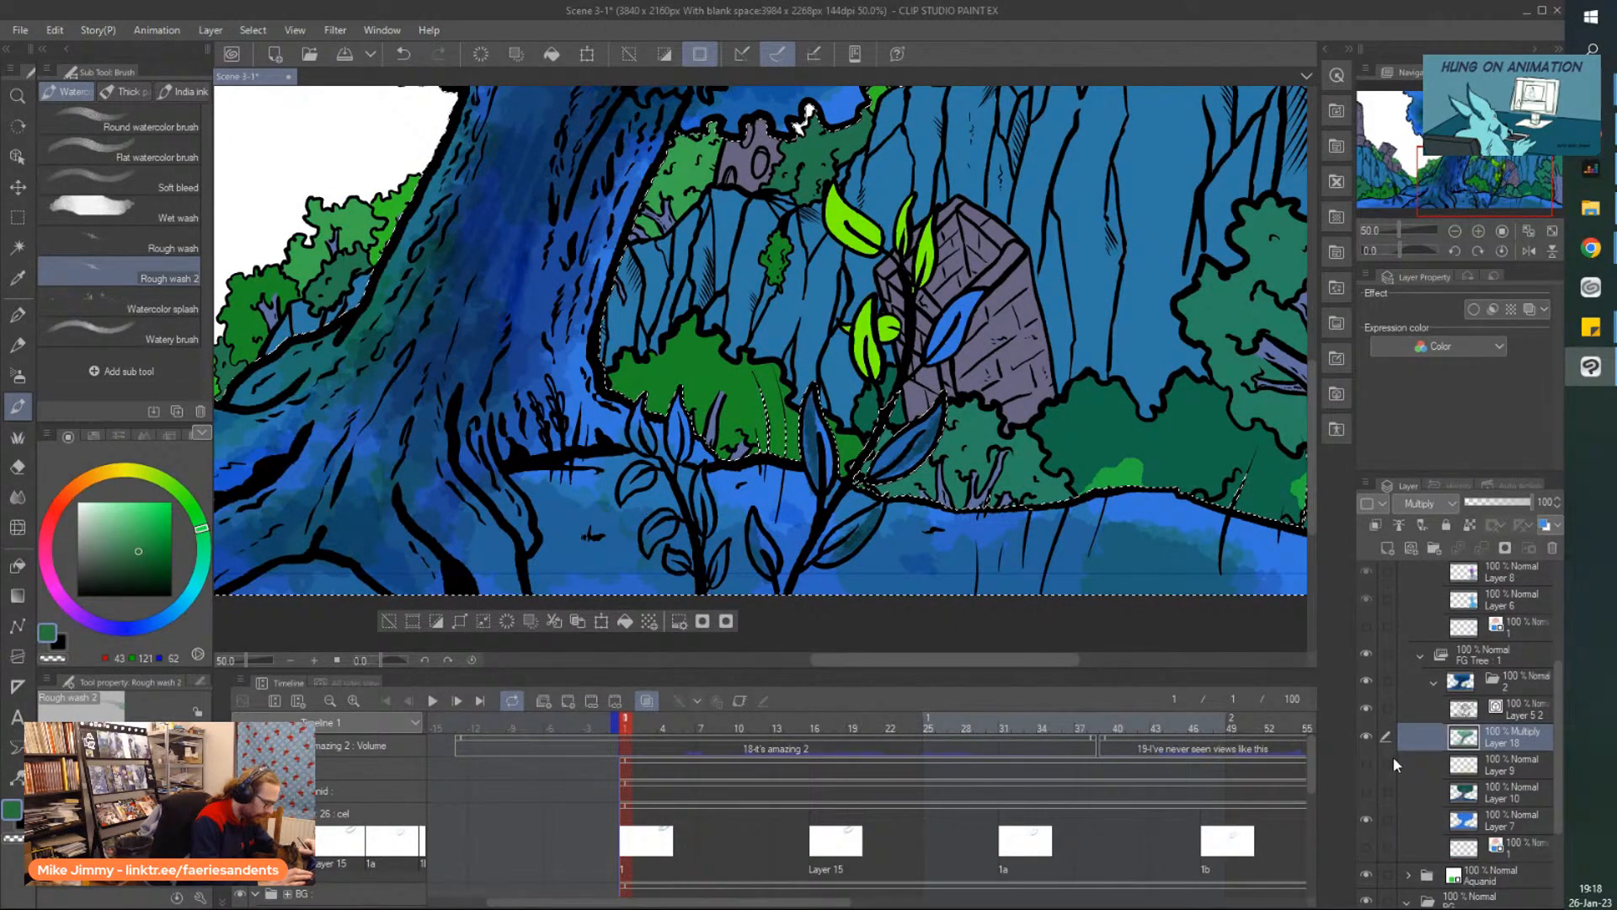
{"action": "left_click", "coordinate": [1366, 817]}
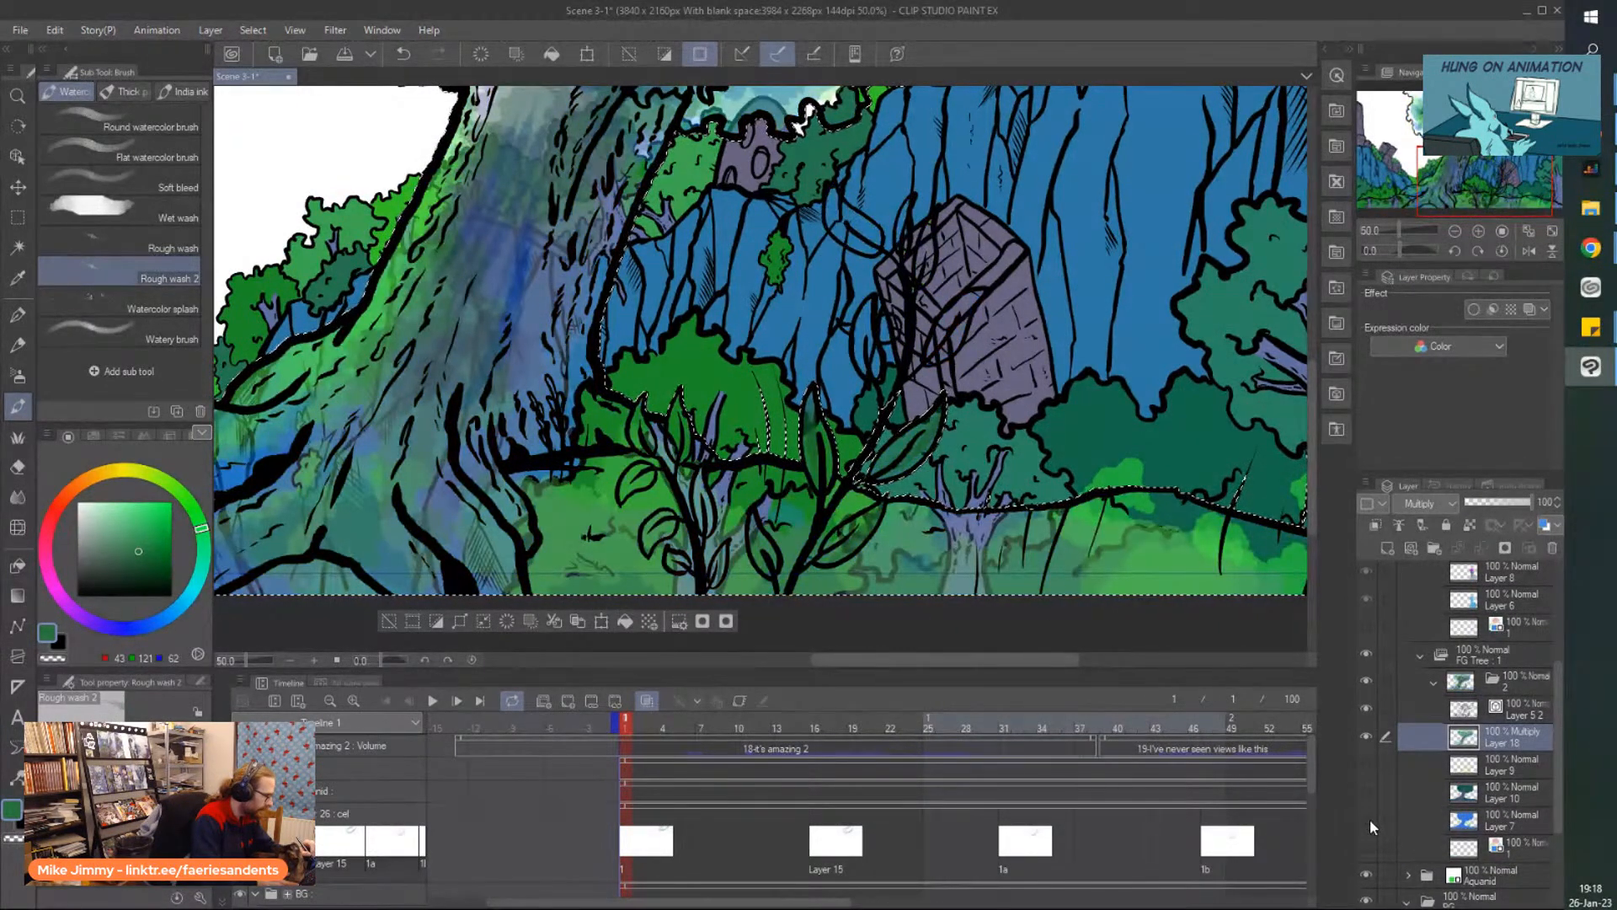
{"action": "left_click", "coordinate": [1368, 818]}
{"action": "left_click", "coordinate": [1368, 817]}
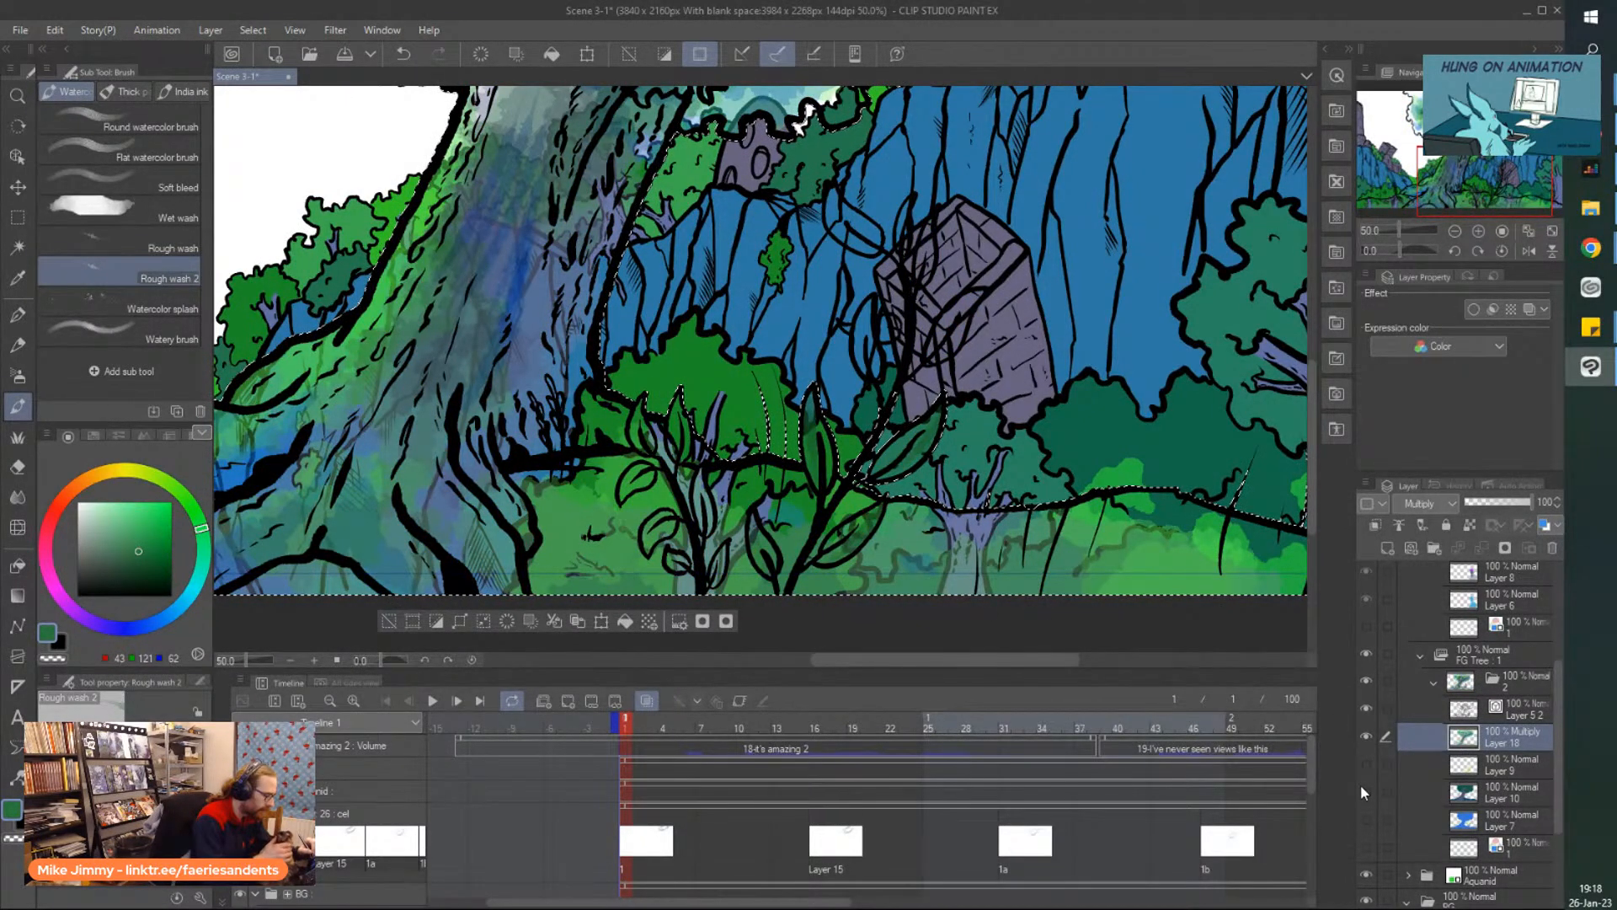
{"action": "left_click", "coordinate": [1366, 819]}
Add the plant's upper leaves to the selection from Layer 7, and return to Layer 18 with the Rough wash 2 brush.
{"action": "left_click", "coordinate": [17, 247]}
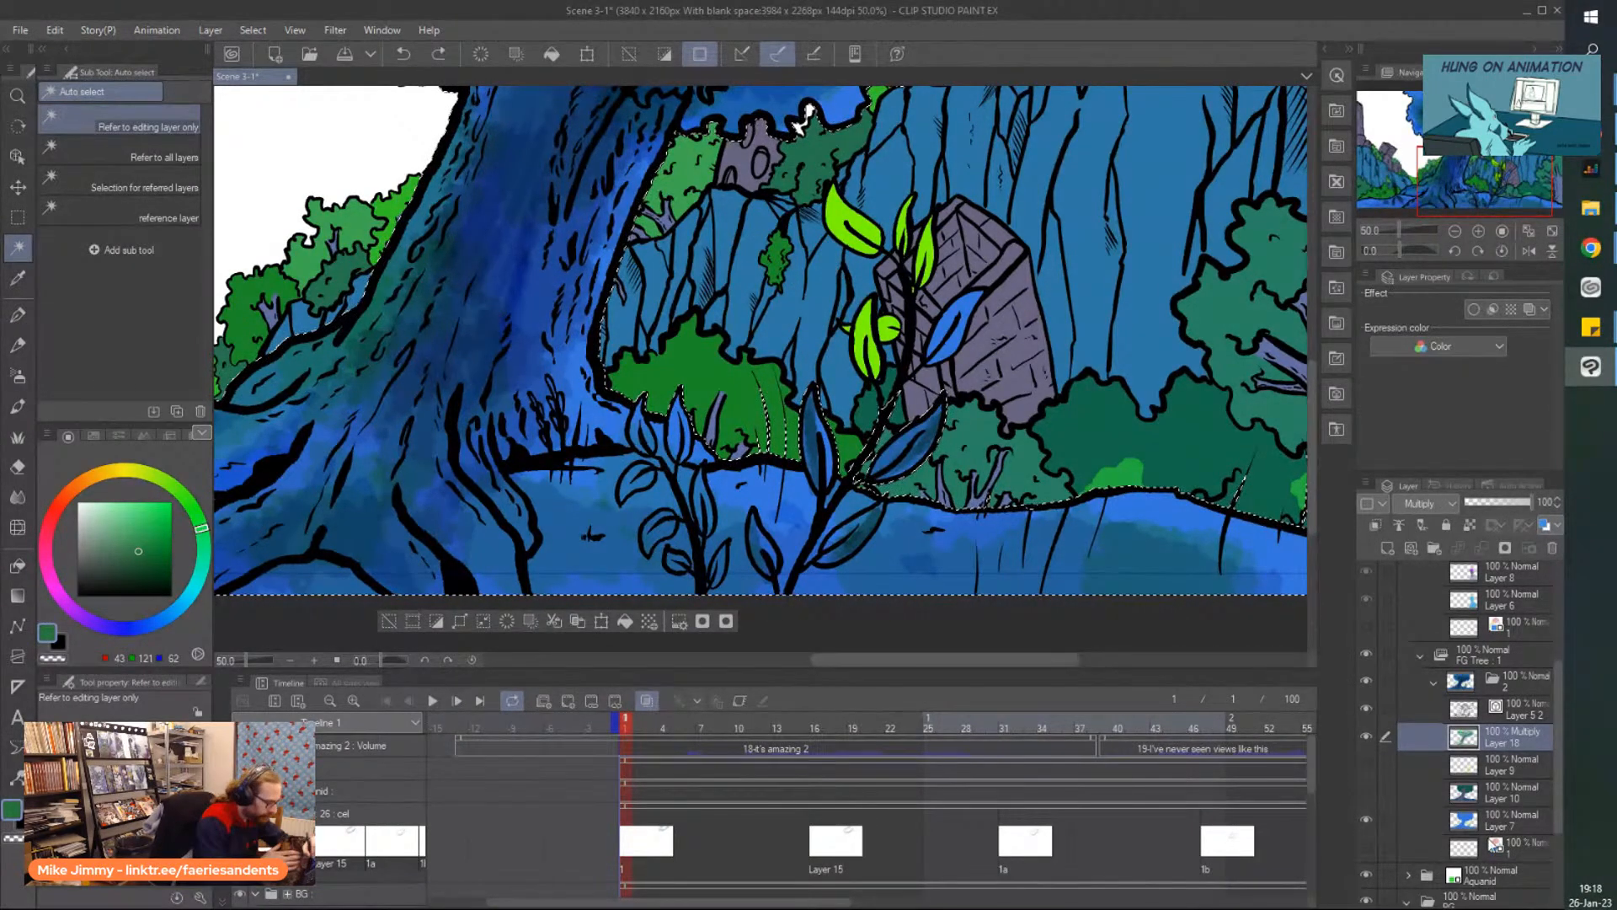
{"action": "left_click", "coordinate": [1480, 829]}
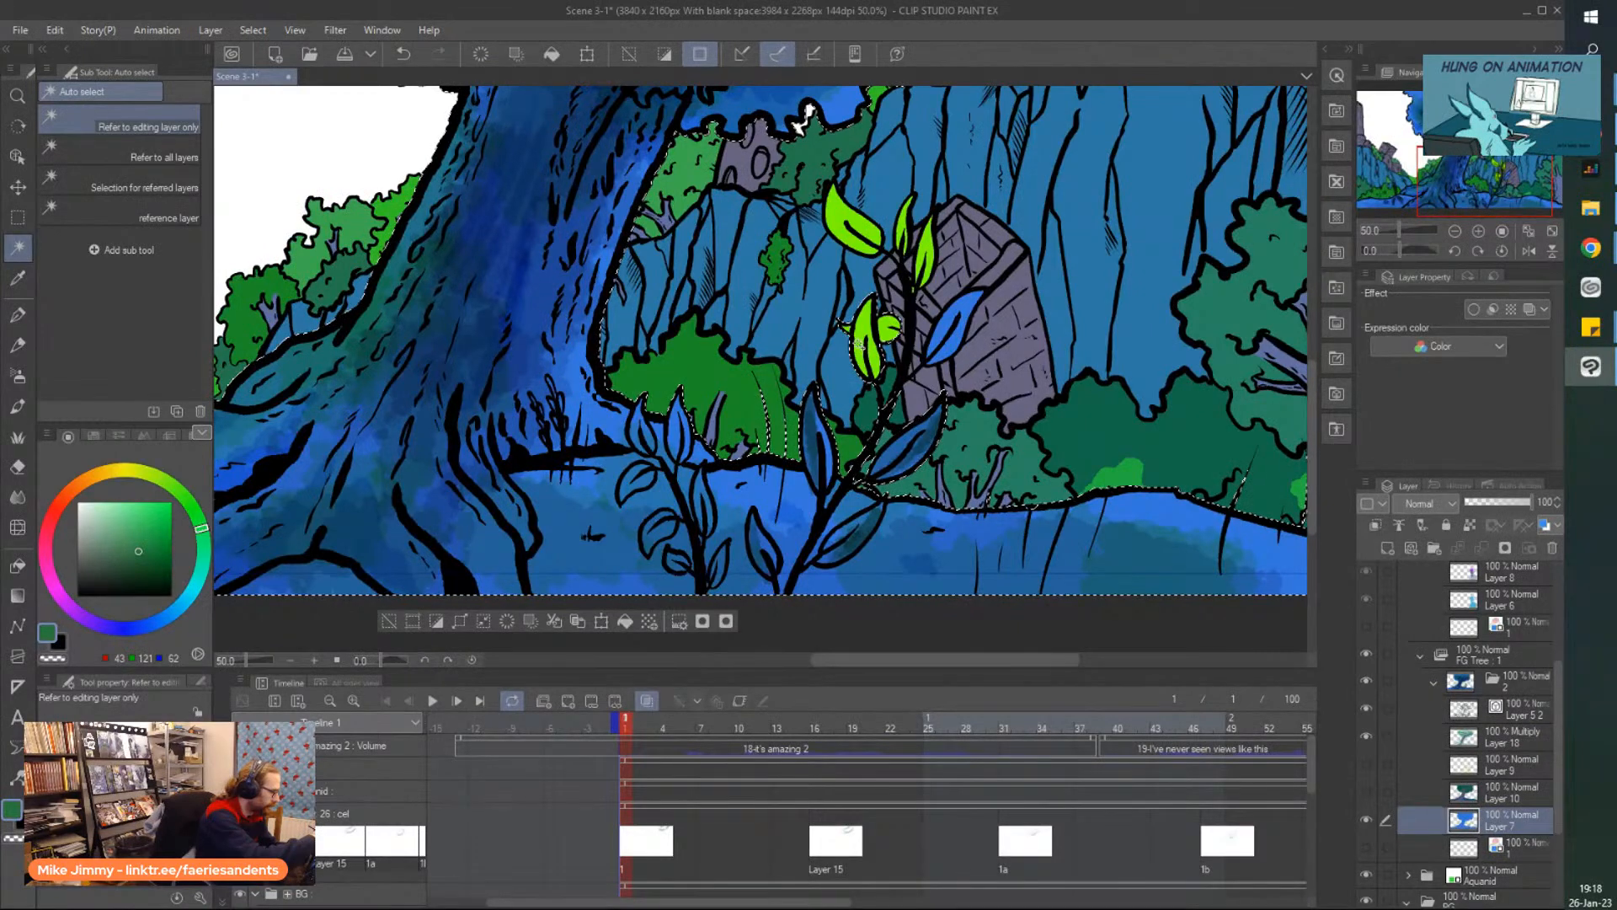
{"action": "left_click", "coordinate": [852, 223], "text": "shift"}
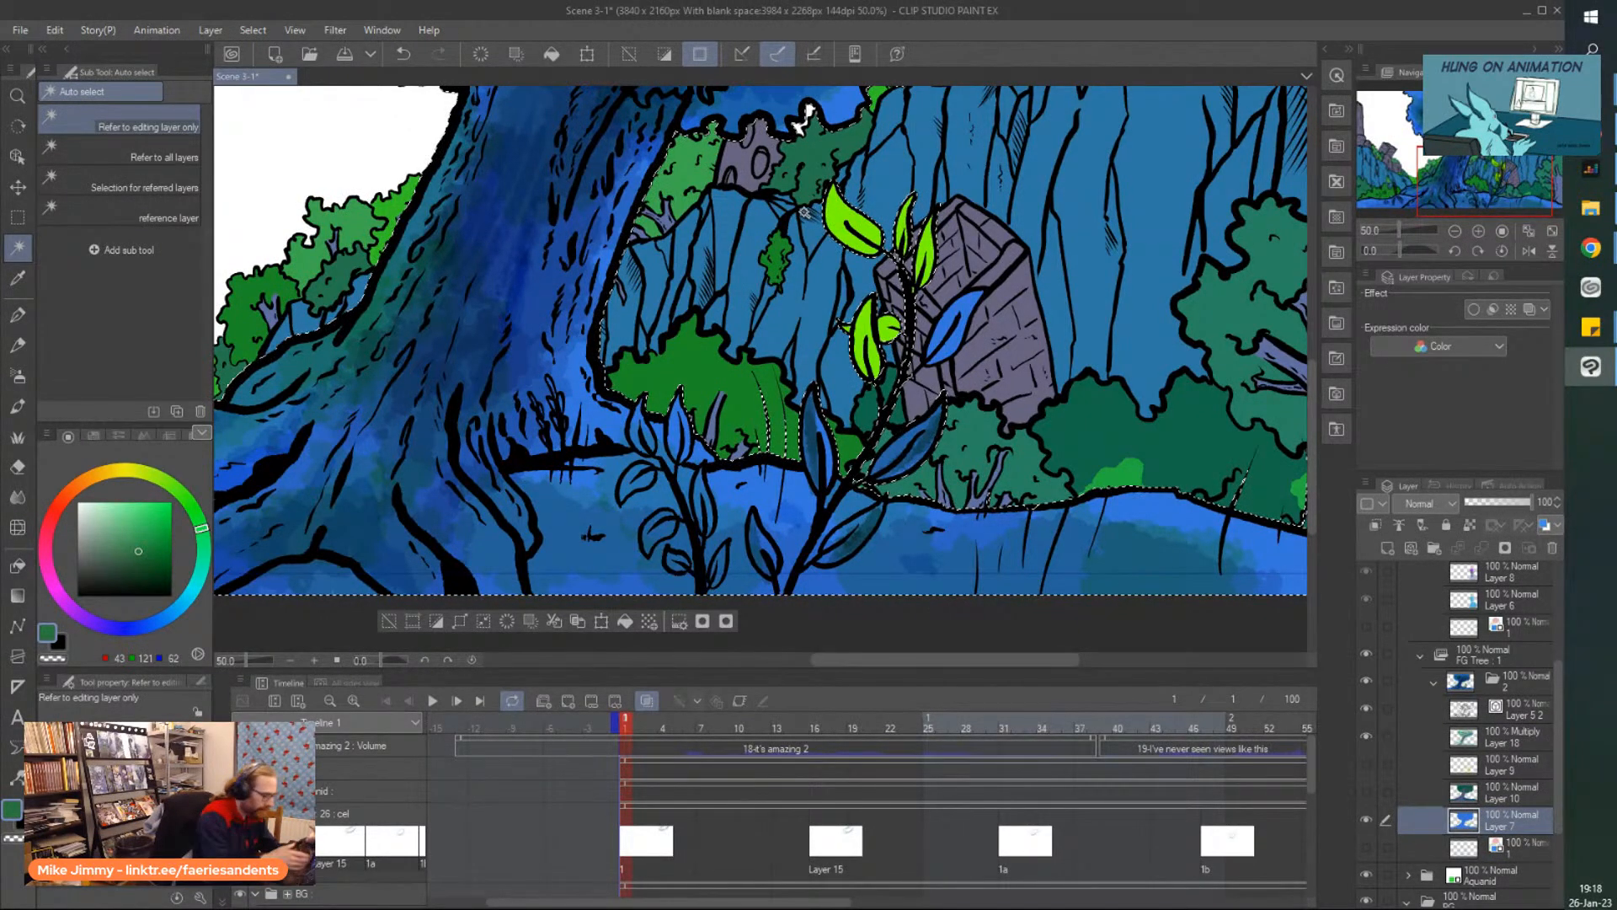
{"action": "left_click", "coordinate": [1493, 738]}
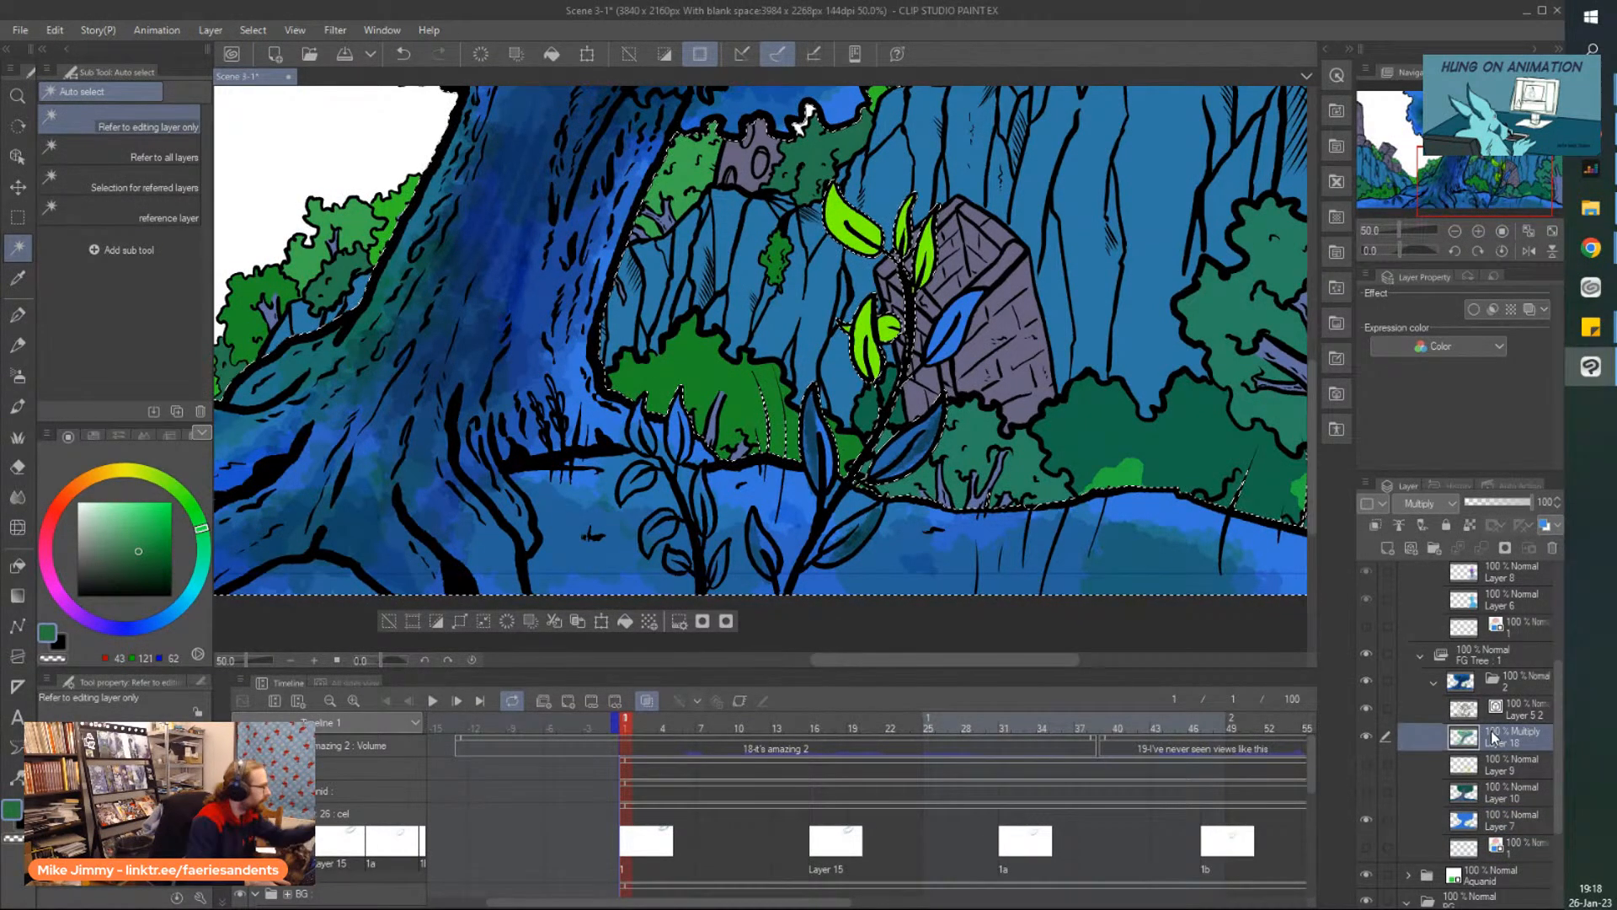
{"action": "left_click", "coordinate": [16, 406]}
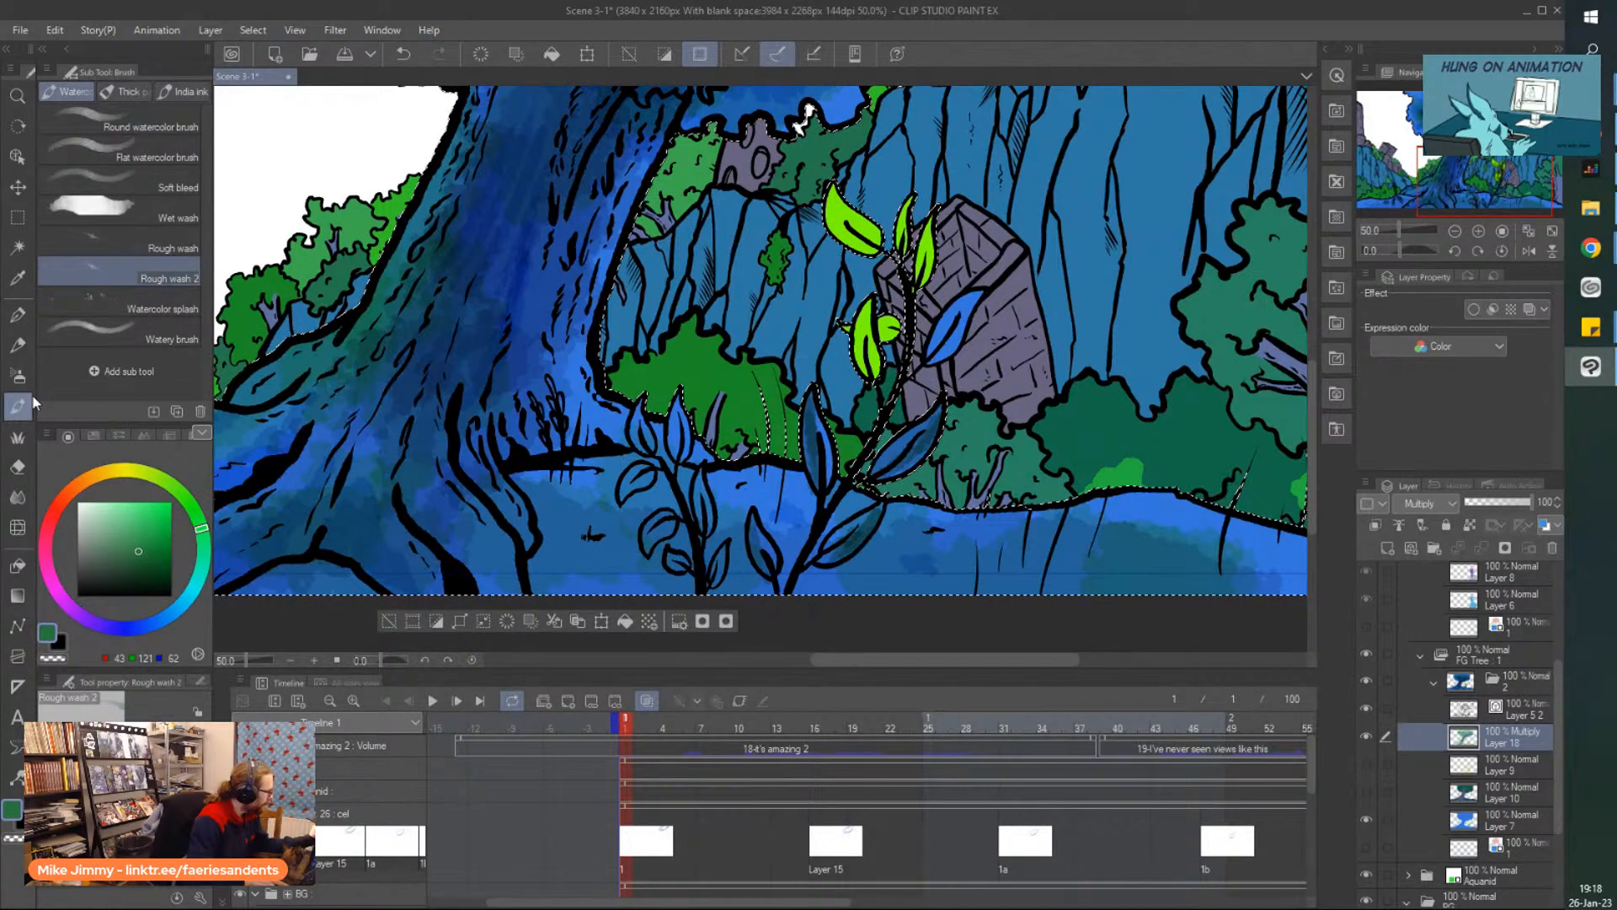
Paint dark green Rough wash 2 shadows on the plant's upper leaves and bud, and make Layer 10 visible again.
{"action": "scroll", "coordinate": [876, 379], "scroll_direction": "up", "scroll_amount": 4}
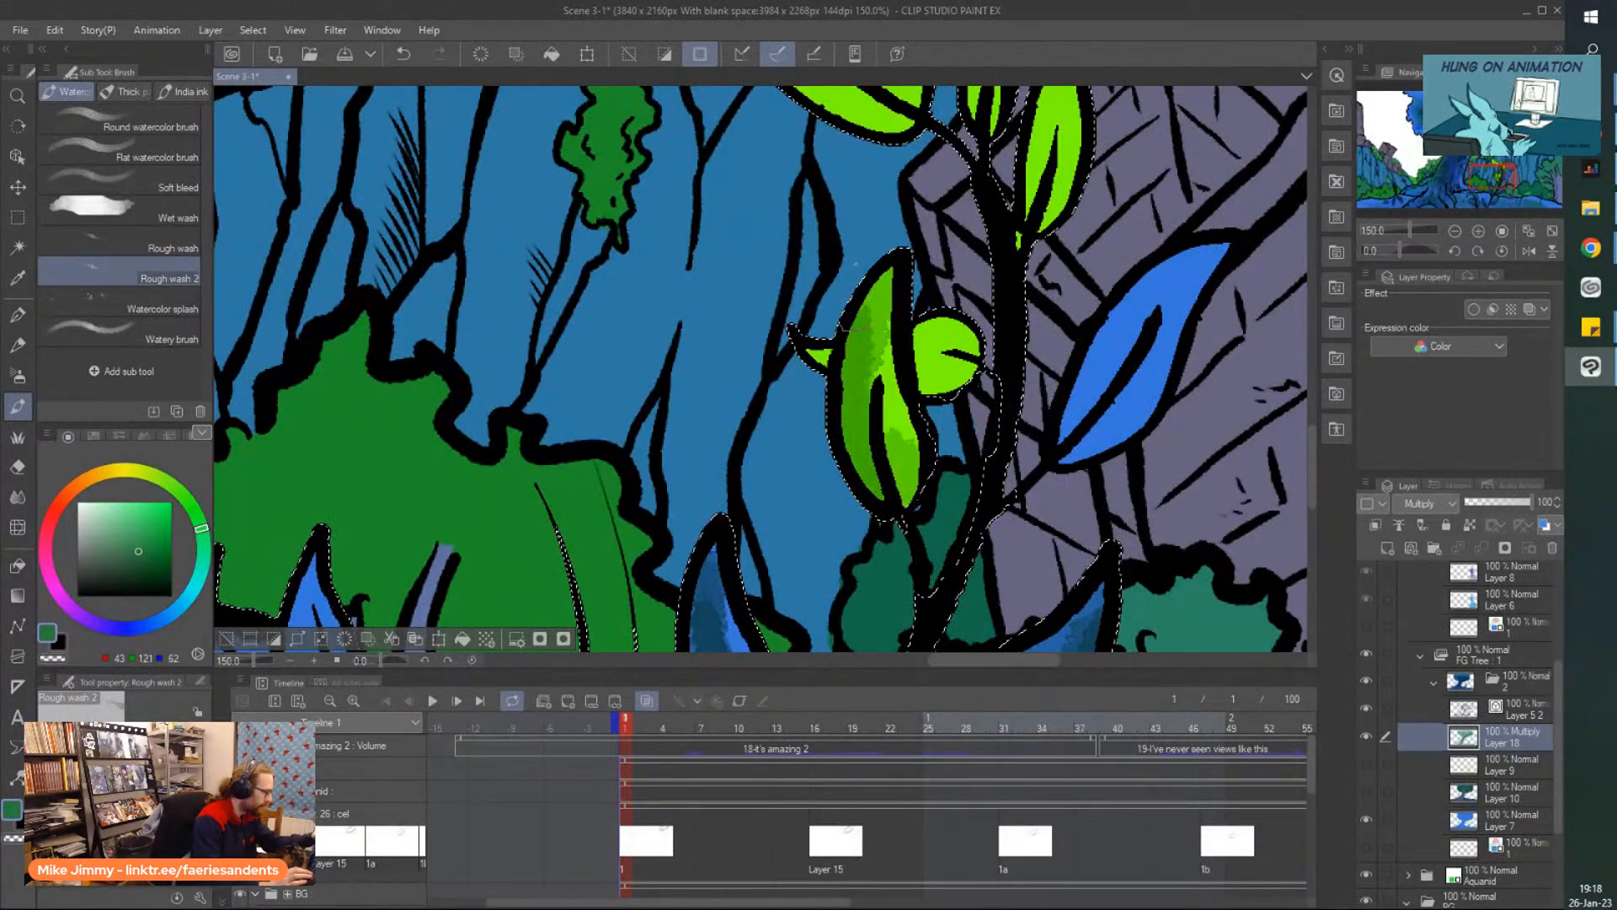
{"action": "left_click_drag", "start_coordinate": [933, 361], "coordinate": [952, 349]}
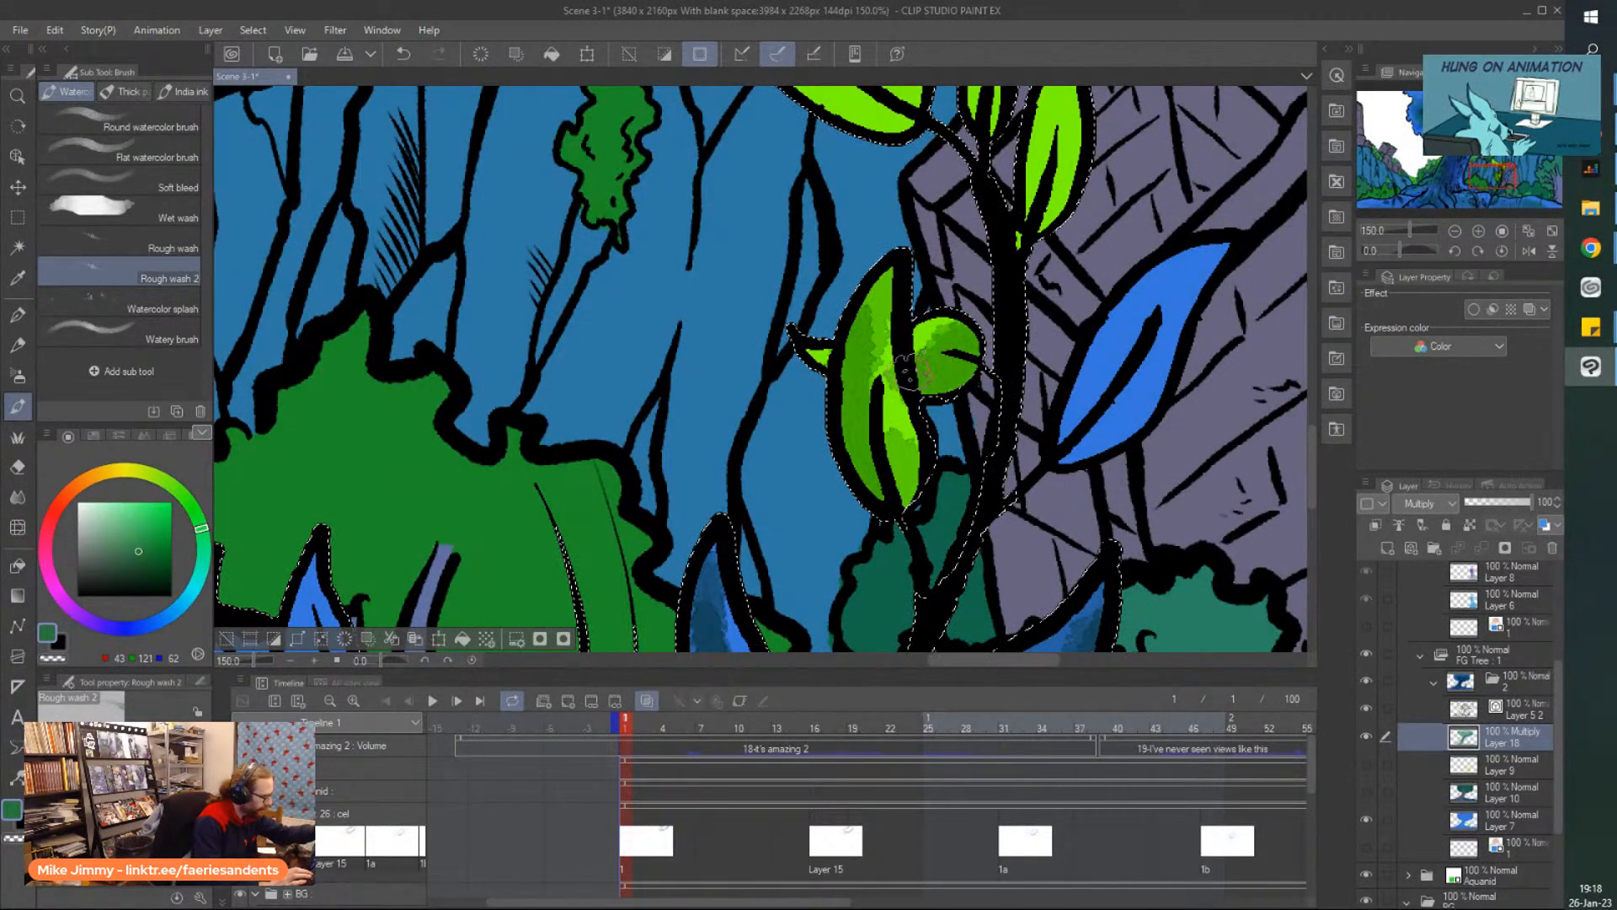
{"action": "scroll", "coordinate": [908, 375], "scroll_direction": "up", "scroll_amount": 5}
{"action": "left_click_drag", "start_coordinate": [1057, 371], "coordinate": [1078, 193]}
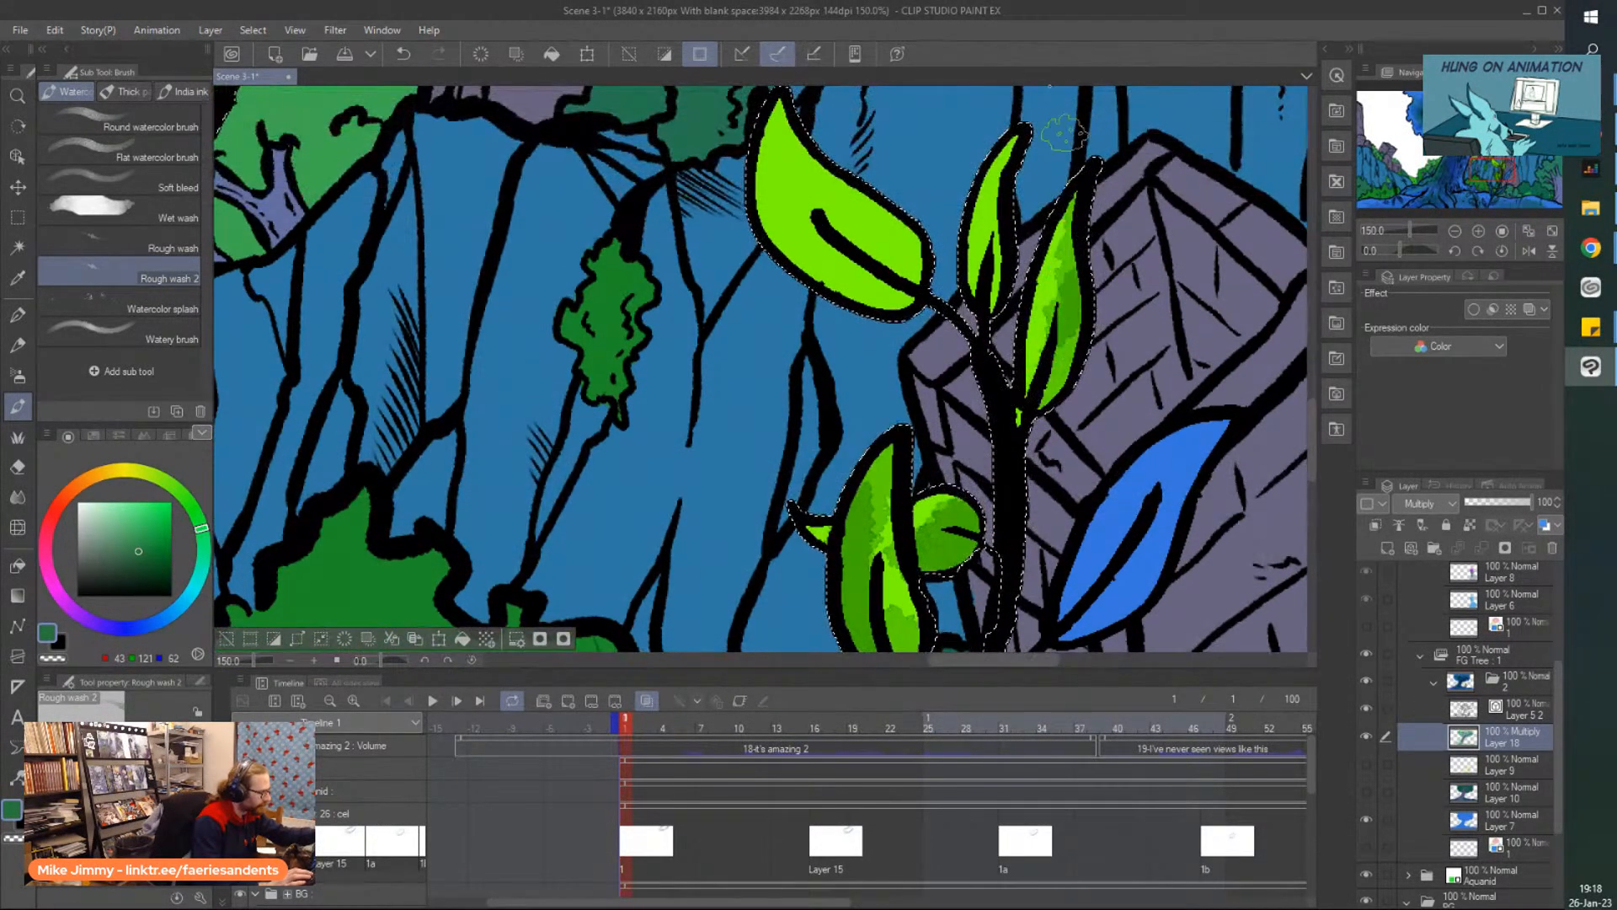
{"action": "left_click", "coordinate": [1366, 790]}
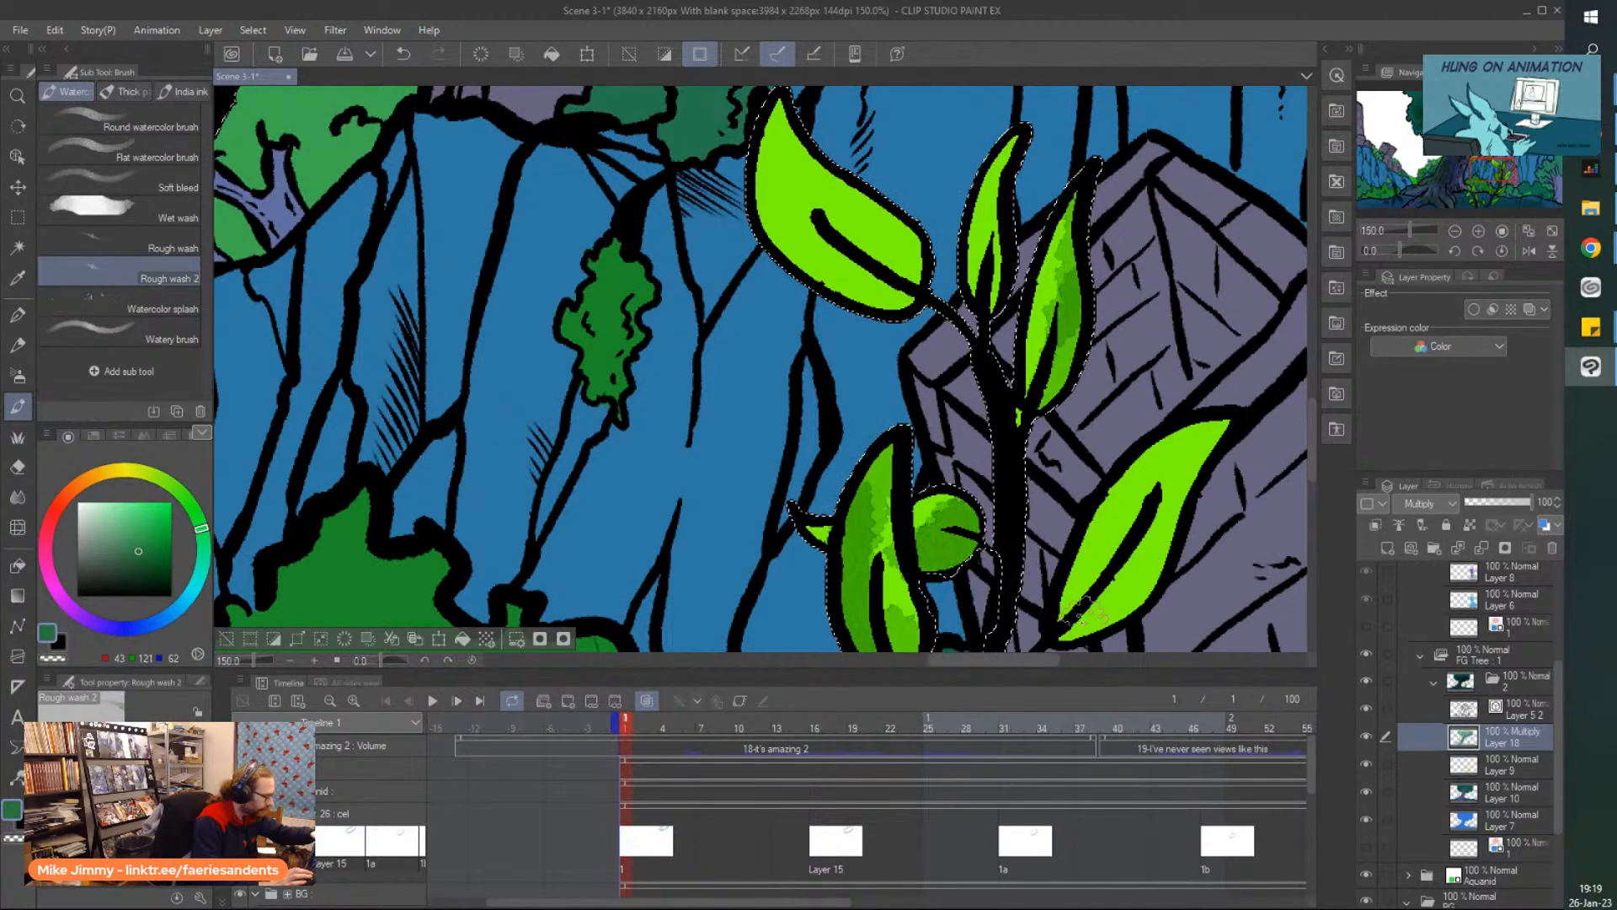
{"action": "mouse_move", "coordinate": [1048, 236]}
{"action": "left_mouse_down"}
{"action": "mouse_move", "coordinate": [1065, 324]}
{"action": "mouse_move", "coordinate": [1015, 438]}
{"action": "mouse_move", "coordinate": [981, 169]}
{"action": "left_mouse_up"}
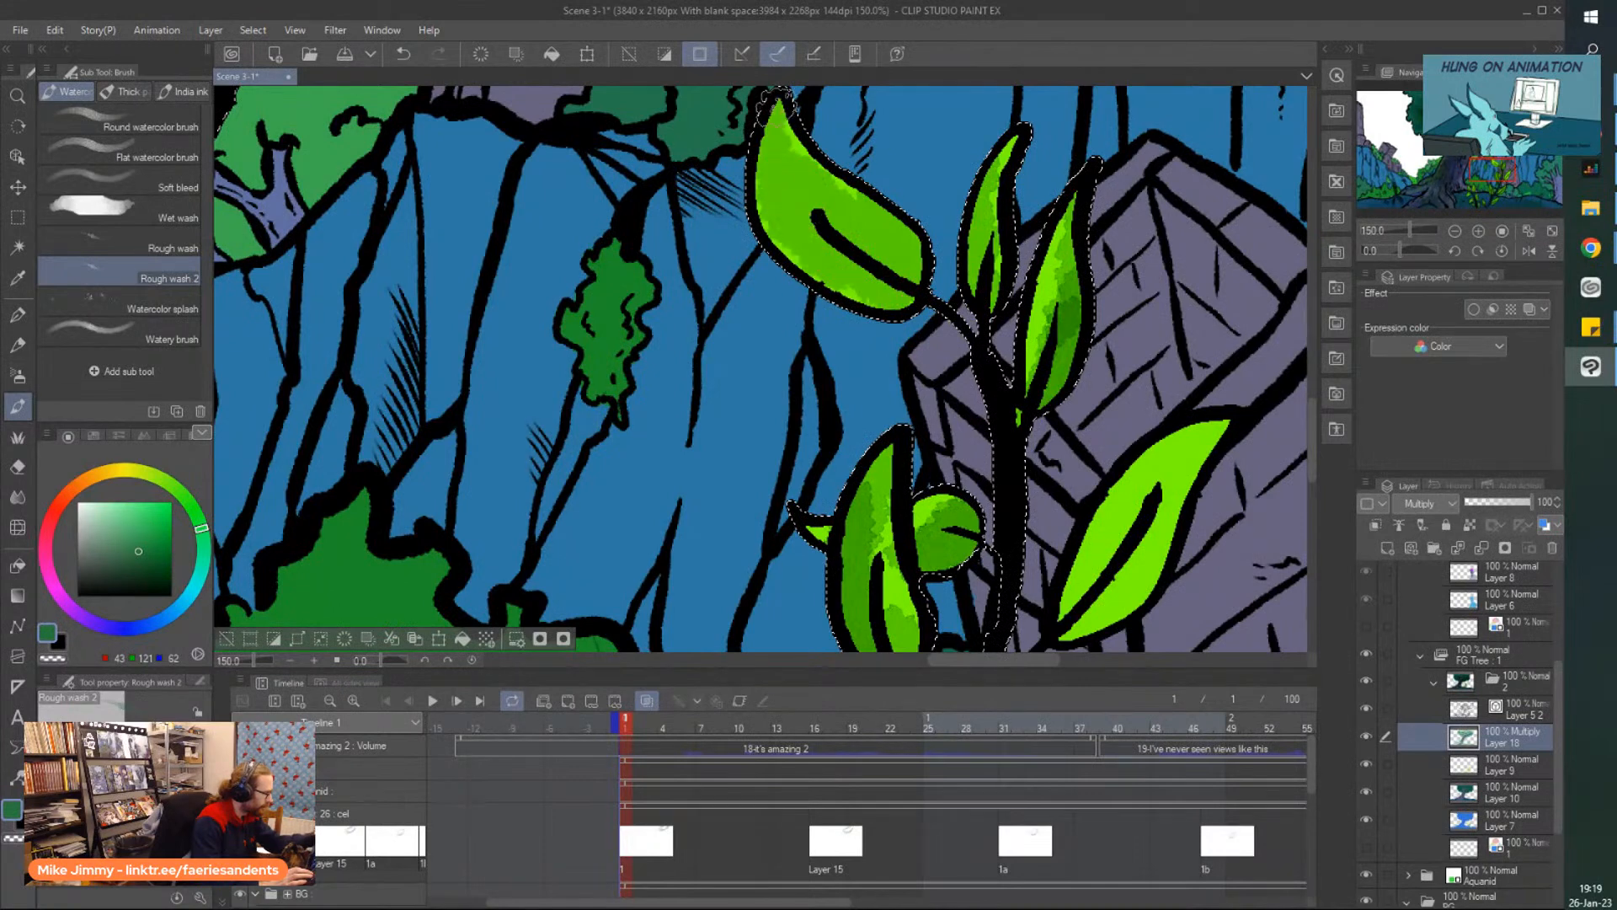
Add the plant's large leaf in front of the rock to the selection from Layer 7, and return to Layer 18 with the Rough wash 2 brush.
{"action": "scroll", "coordinate": [662, 116], "scroll_direction": "down", "scroll_amount": 1}
{"action": "scroll", "coordinate": [978, 375], "scroll_direction": "up", "scroll_amount": 1}
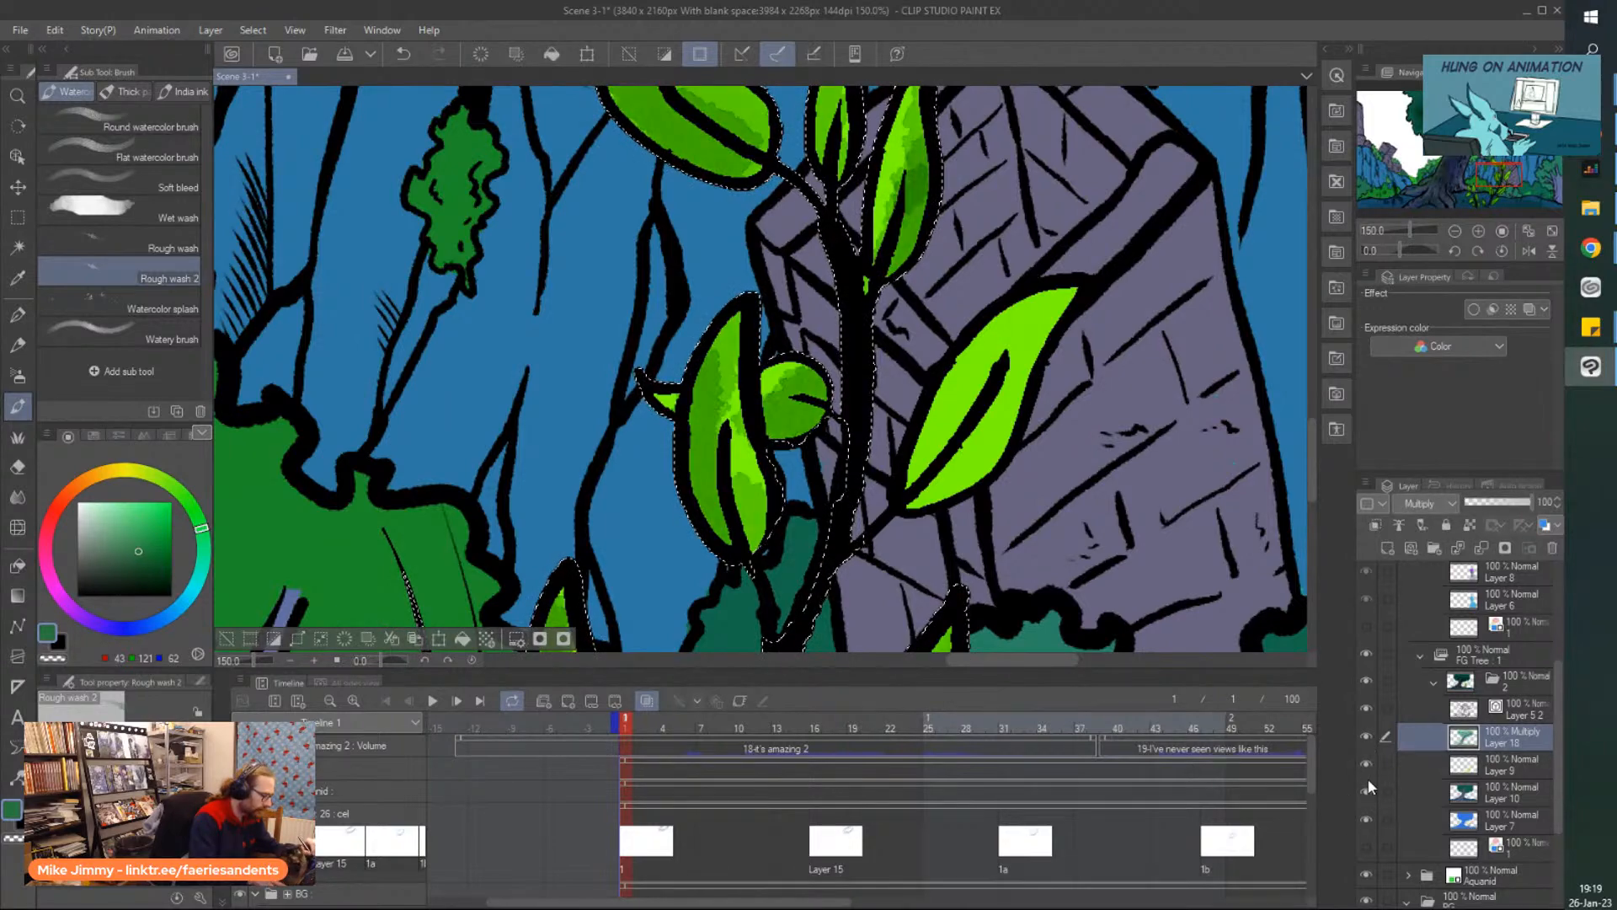
{"action": "key", "text": "ctrl+minus"}
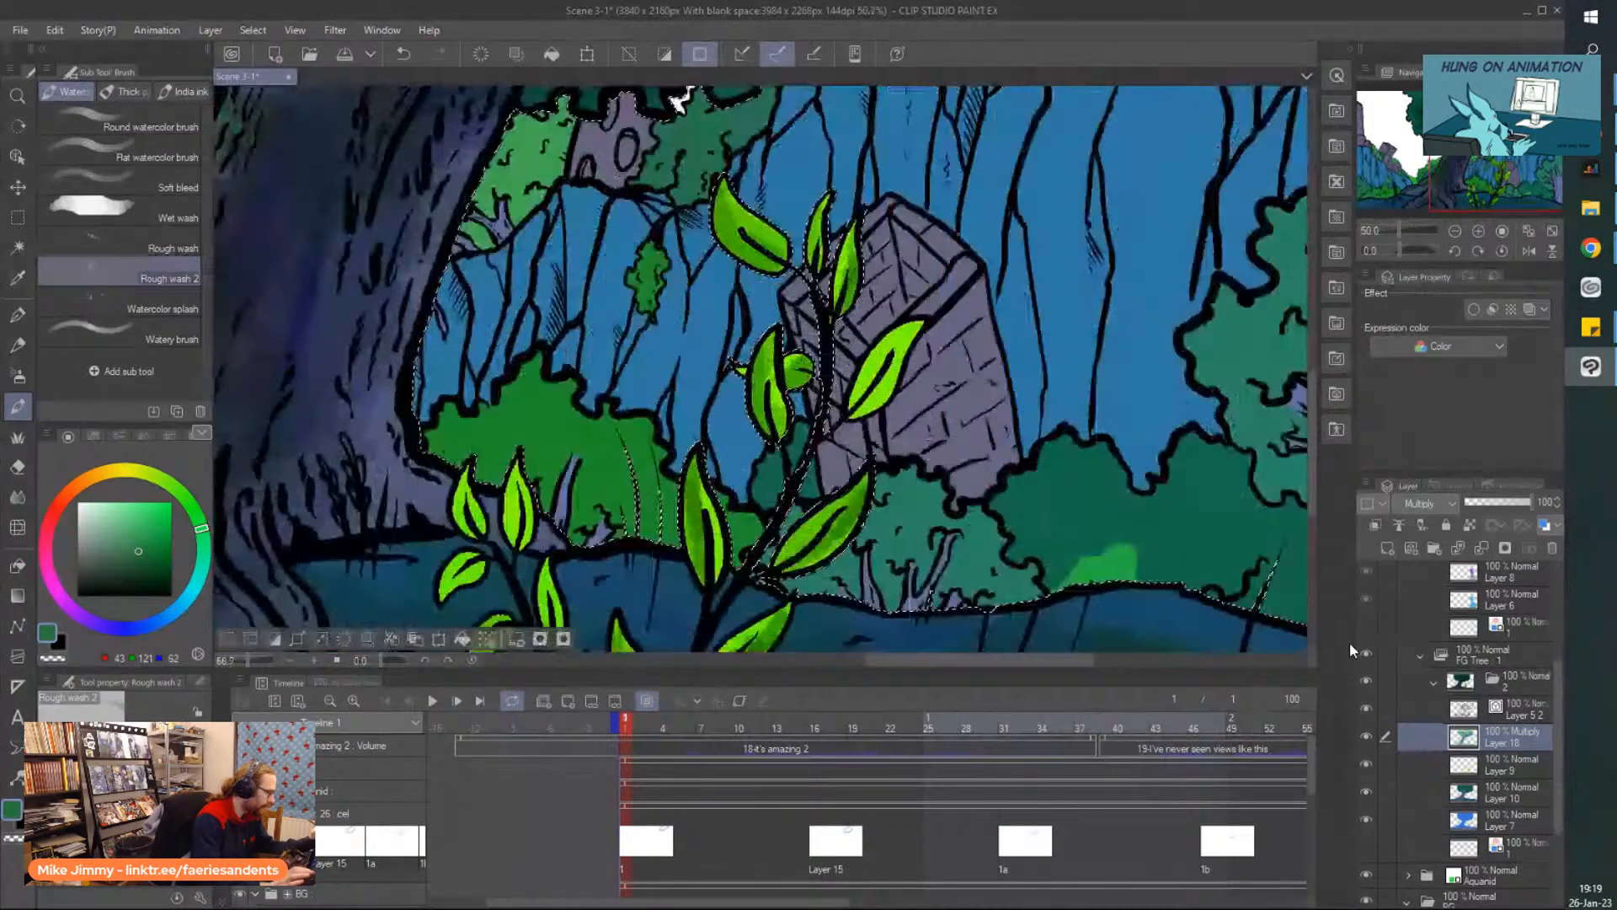
{"action": "scroll", "coordinate": [789, 284], "scroll_direction": "up", "scroll_amount": 2}
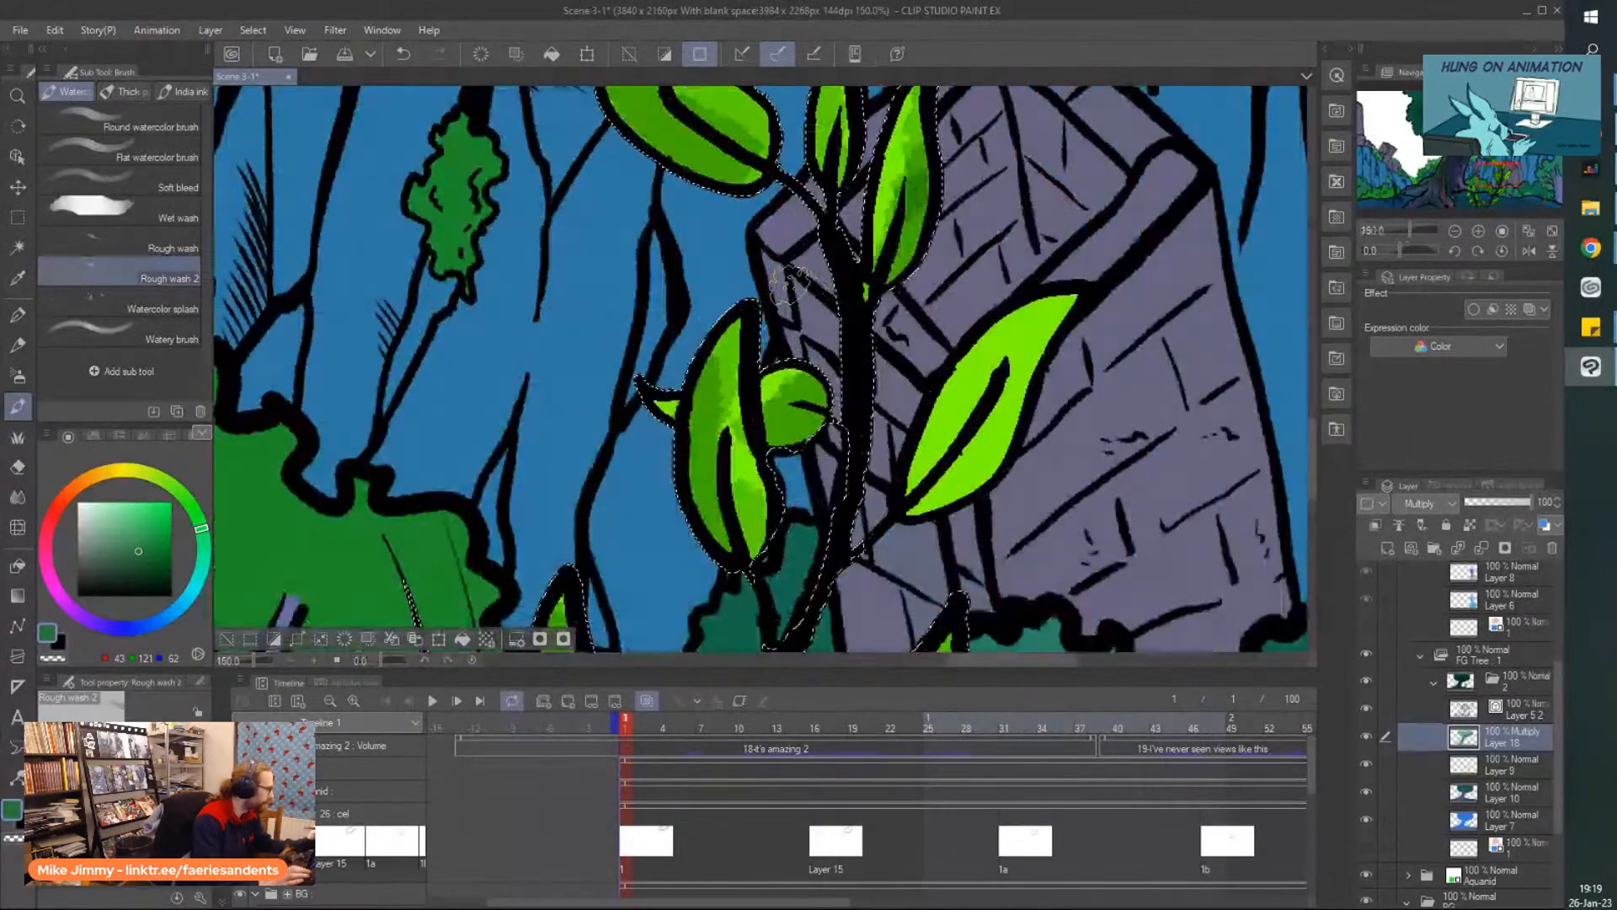
{"action": "left_click", "coordinate": [18, 246]}
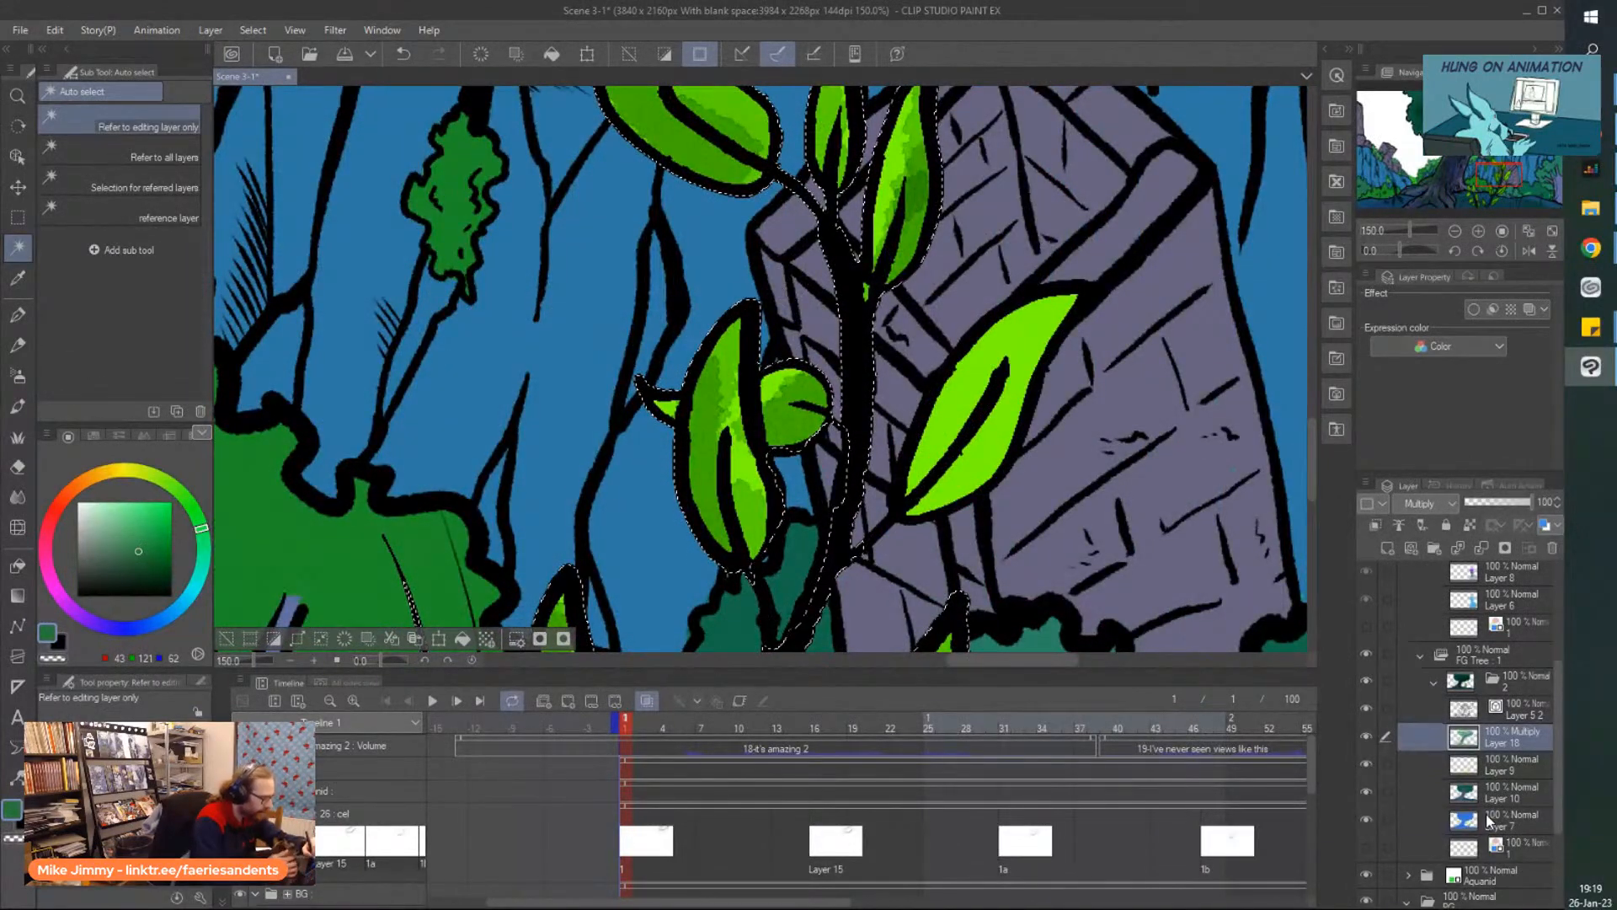
{"action": "left_click", "coordinate": [1487, 823]}
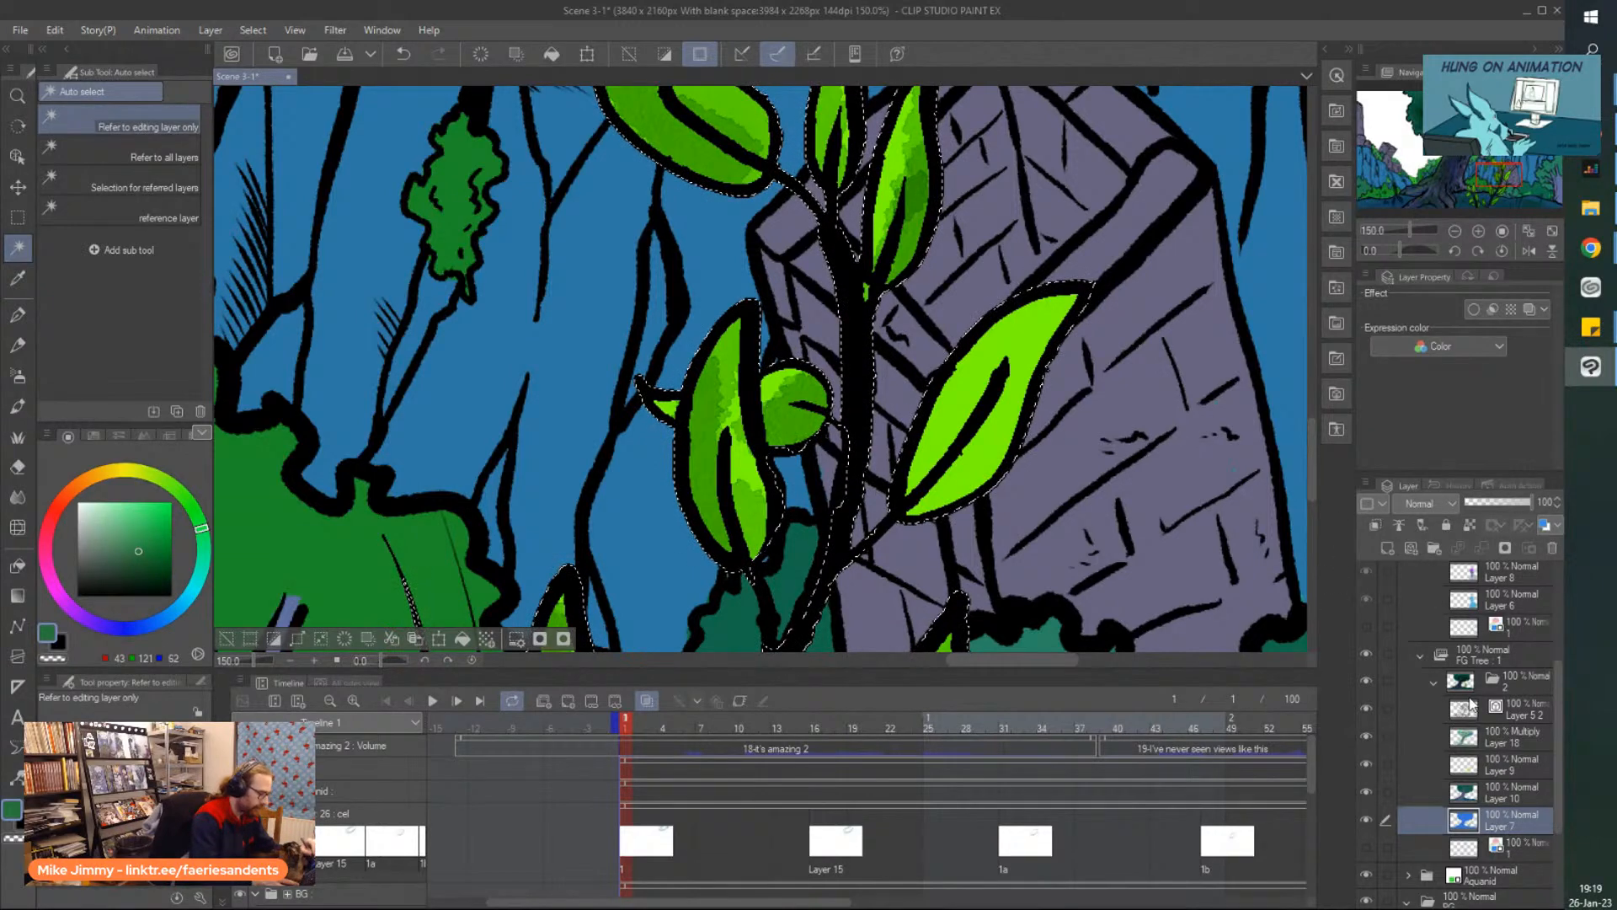
{"action": "left_click", "coordinate": [1496, 742]}
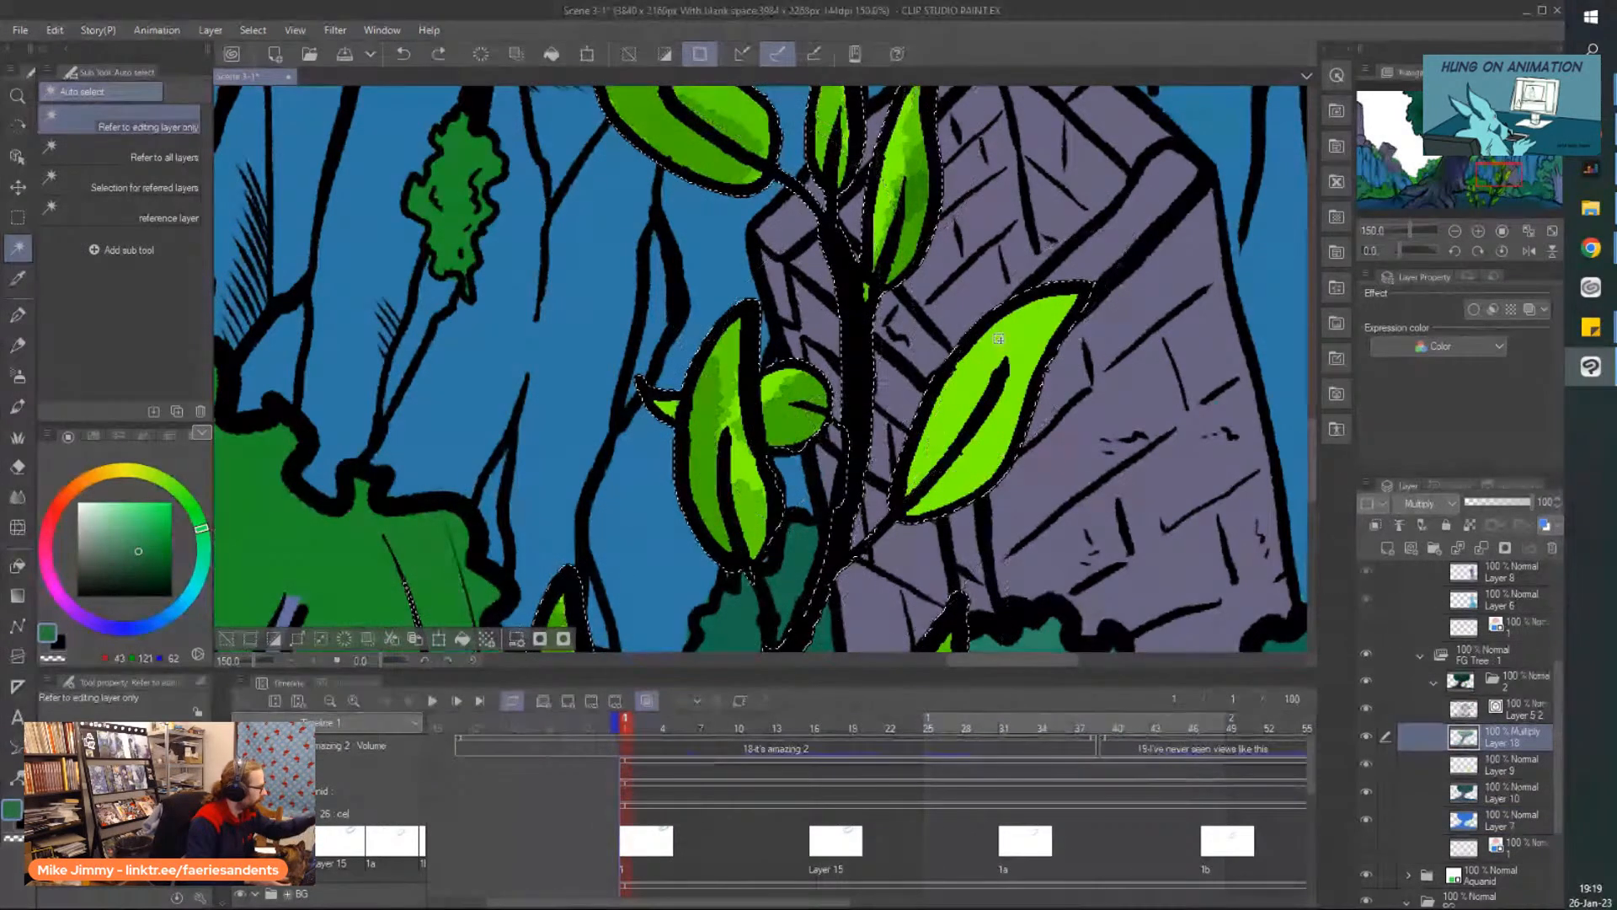
{"action": "left_click", "coordinate": [17, 406]}
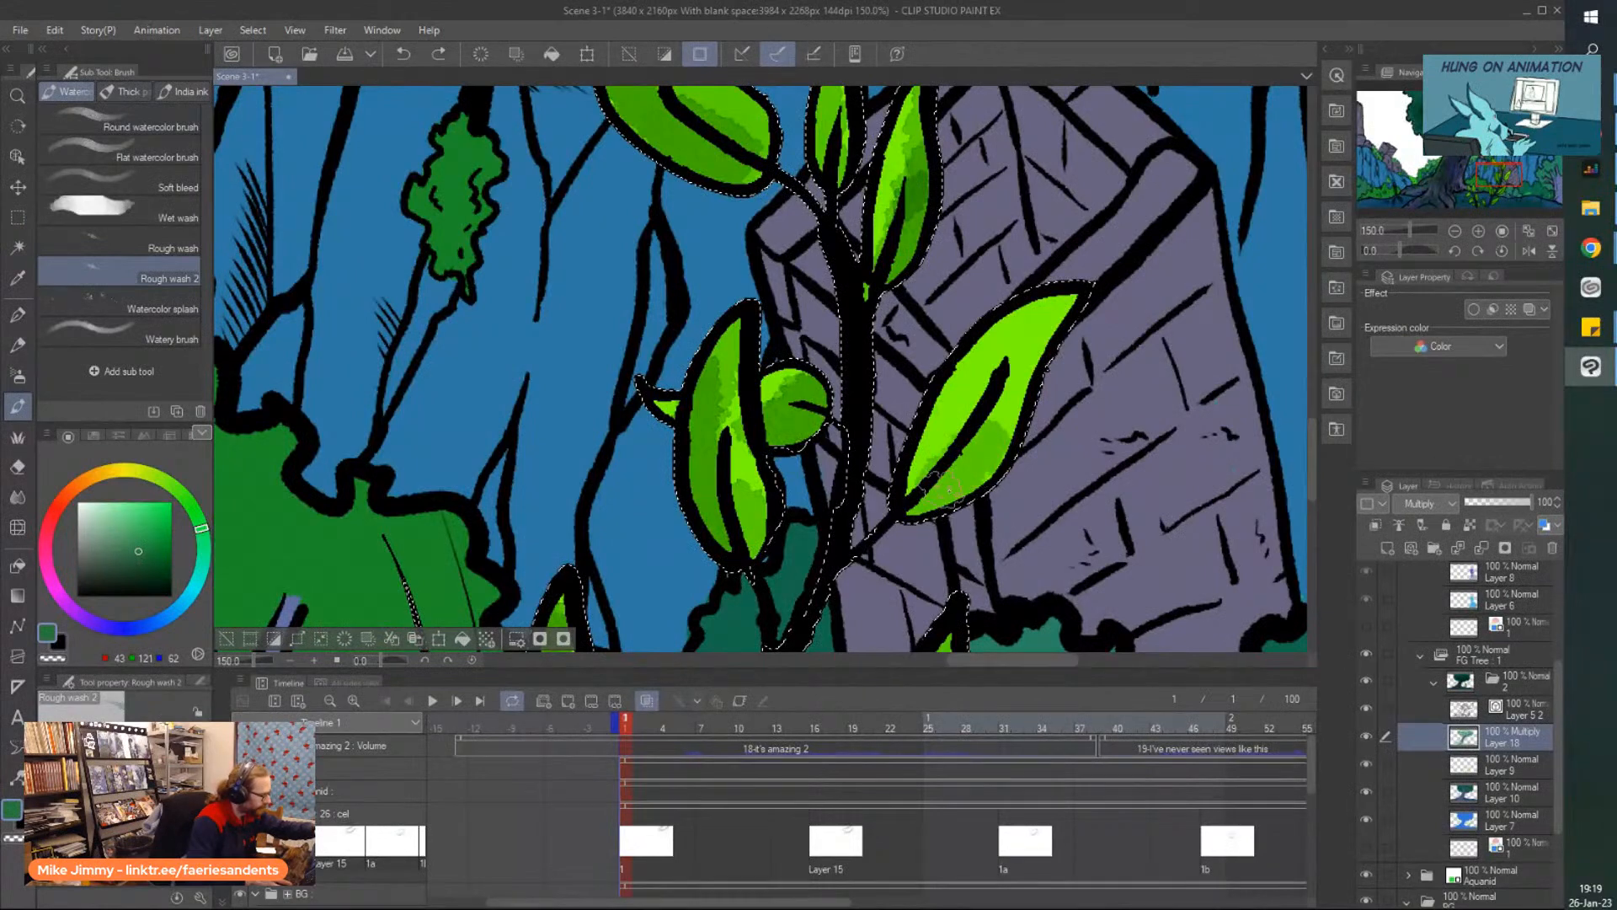
Paint dark green Rough wash 2 shadows on the plant's large leaf in front of the rock.
{"action": "mouse_move", "coordinate": [1007, 368]}
{"action": "left_mouse_down"}
{"action": "mouse_move", "coordinate": [937, 471]}
{"action": "mouse_move", "coordinate": [1026, 345]}
{"action": "left_mouse_up"}
{"action": "left_click_drag", "start_coordinate": [749, 552], "coordinate": [726, 341]}
{"action": "scroll", "coordinate": [645, 344], "scroll_direction": "down", "scroll_amount": 3}
{"action": "scroll", "coordinate": [472, 438], "scroll_direction": "down", "scroll_amount": 1}
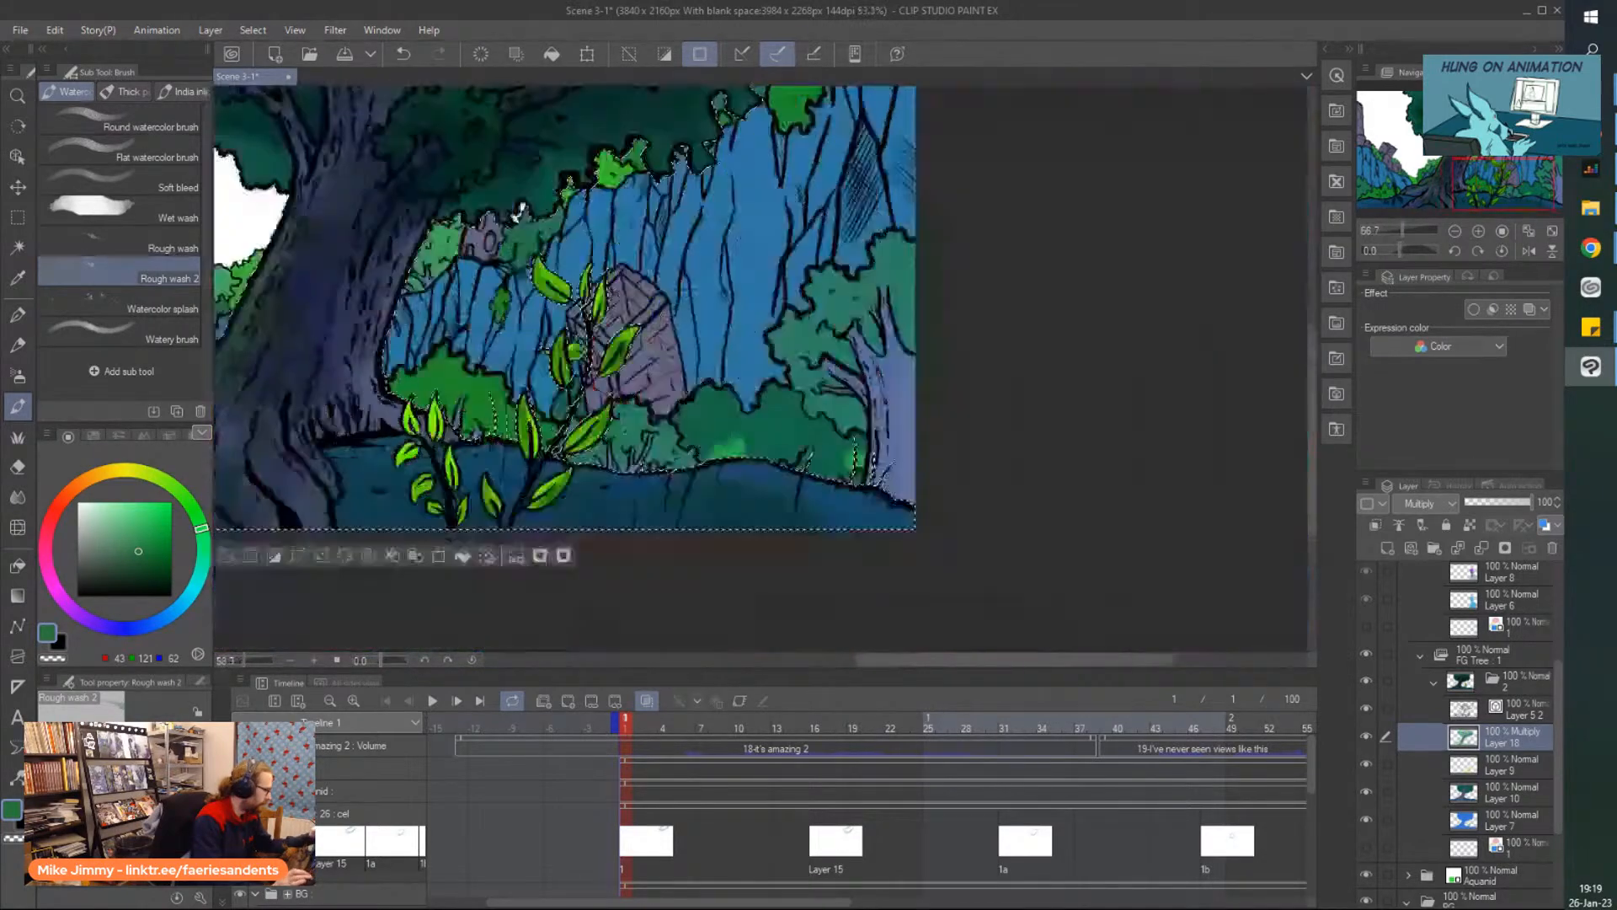
Paint dark green Rough wash 2 shadows on the lower leaves of both plant stems down to the ground.
{"action": "scroll", "coordinate": [621, 426], "scroll_direction": "up", "scroll_amount": 3}
{"action": "scroll", "coordinate": [421, 303], "scroll_direction": "down", "scroll_amount": 2}
{"action": "scroll", "coordinate": [522, 396], "scroll_direction": "up", "scroll_amount": 5}
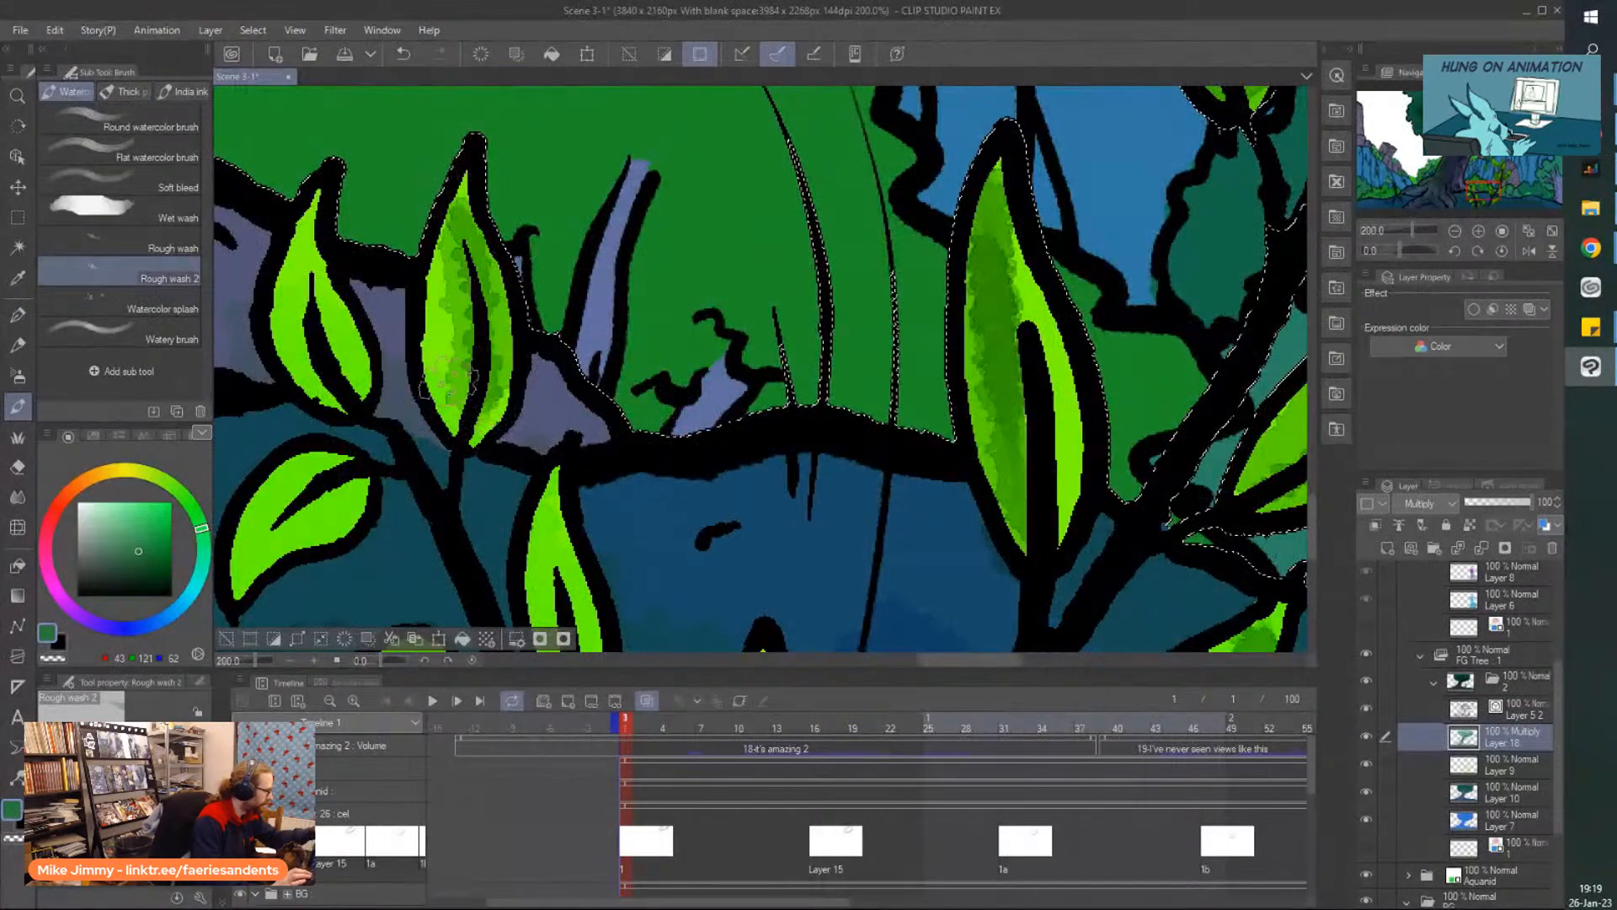
{"action": "left_click_drag", "start_coordinate": [308, 381], "coordinate": [328, 410]}
{"action": "mouse_move", "coordinate": [325, 472]}
{"action": "left_mouse_down"}
{"action": "mouse_move", "coordinate": [347, 514]}
{"action": "mouse_move", "coordinate": [246, 544]}
{"action": "mouse_move", "coordinate": [239, 572]}
{"action": "mouse_move", "coordinate": [284, 485]}
{"action": "mouse_move", "coordinate": [301, 509]}
{"action": "mouse_move", "coordinate": [281, 546]}
{"action": "left_mouse_up"}
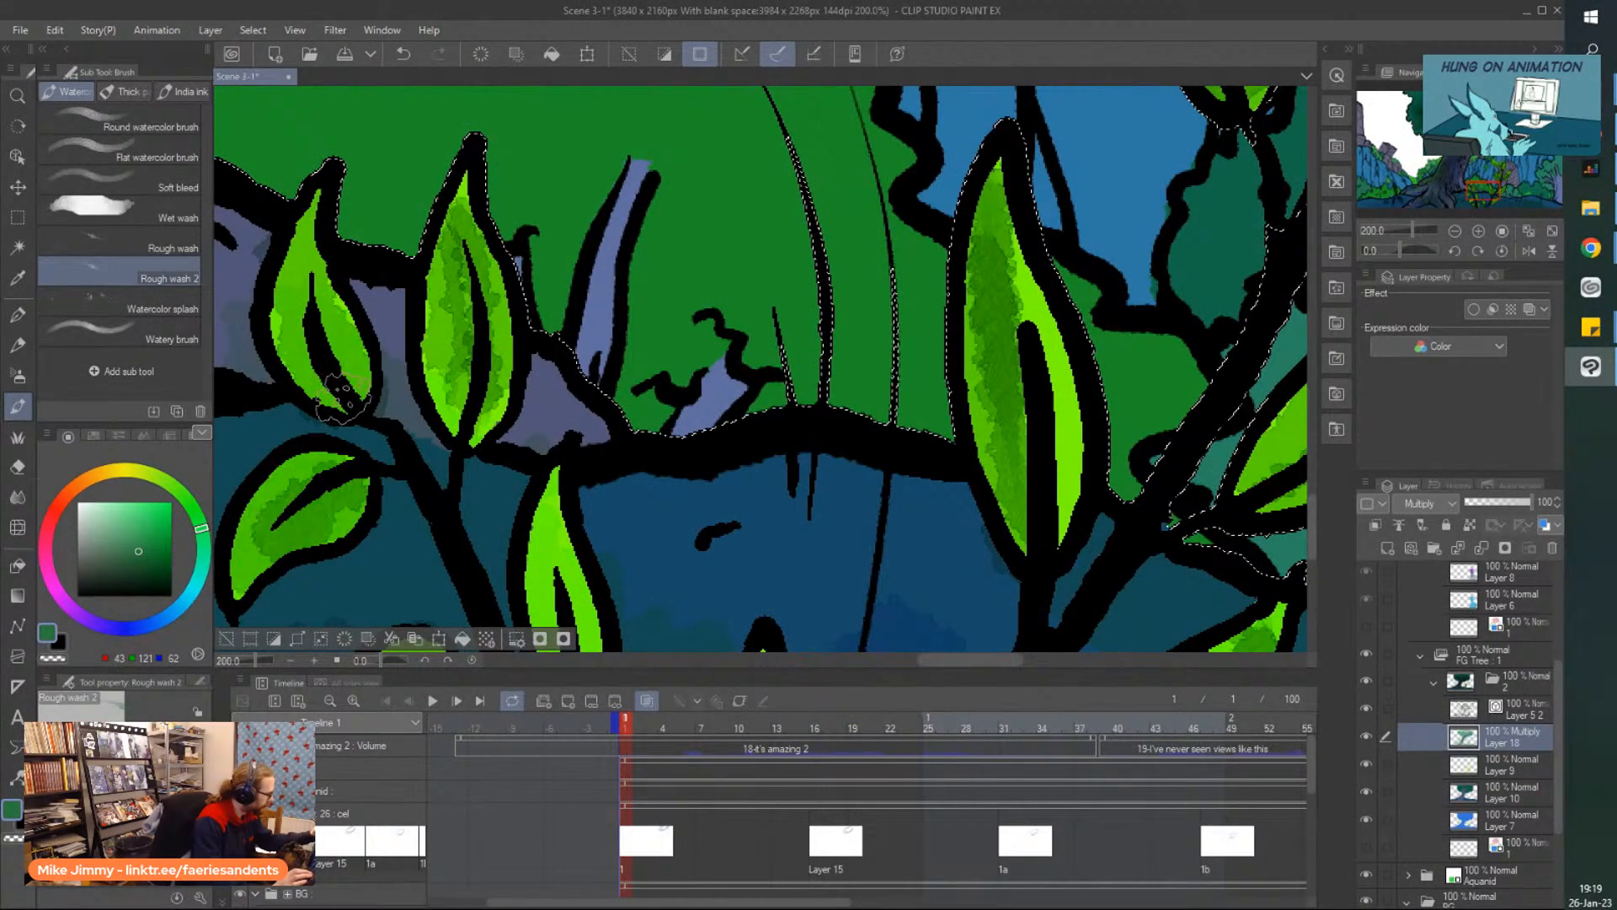
{"action": "scroll", "coordinate": [315, 354], "scroll_direction": "down", "scroll_amount": 3}
{"action": "scroll", "coordinate": [362, 414], "scroll_direction": "up", "scroll_amount": 3}
{"action": "mouse_move", "coordinate": [449, 421]}
{"action": "left_mouse_down"}
{"action": "mouse_move", "coordinate": [463, 572]}
{"action": "mouse_move", "coordinate": [450, 377]}
{"action": "left_mouse_up"}
{"action": "scroll", "coordinate": [448, 375], "scroll_direction": "down", "scroll_amount": 3}
{"action": "scroll", "coordinate": [422, 421], "scroll_direction": "up", "scroll_amount": 6}
{"action": "mouse_move", "coordinate": [396, 472]}
{"action": "left_mouse_down"}
{"action": "mouse_move", "coordinate": [435, 430]}
{"action": "mouse_move", "coordinate": [324, 539]}
{"action": "left_mouse_up"}
{"action": "scroll", "coordinate": [716, 240], "scroll_direction": "down", "scroll_amount": 6}
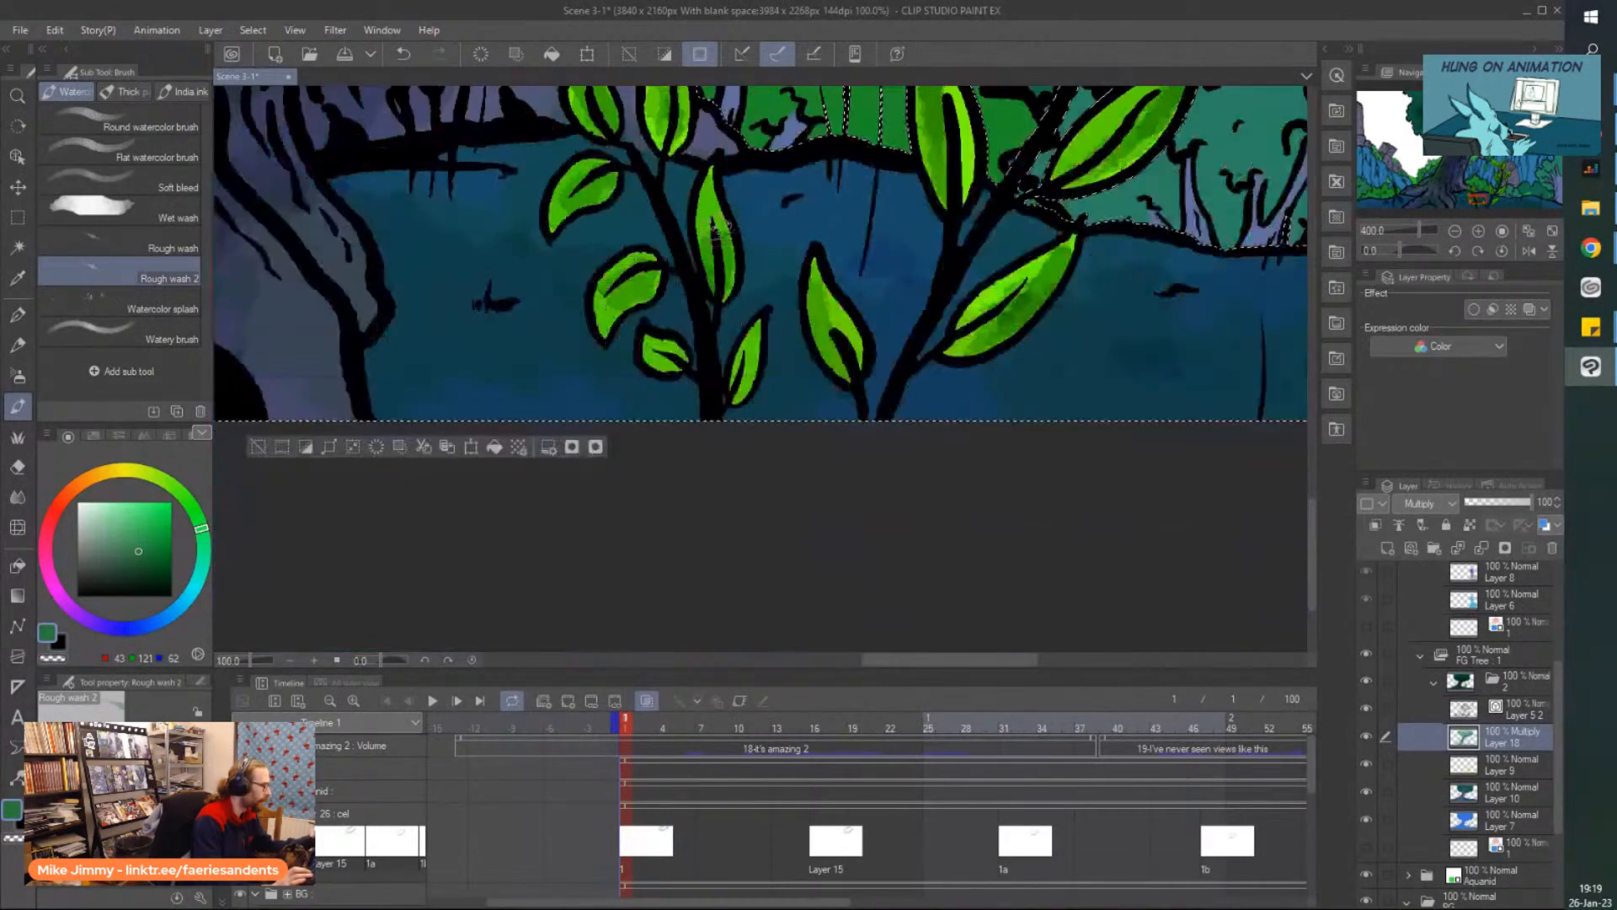
{"action": "left_click_drag", "start_coordinate": [715, 90], "coordinate": [718, 228]}
{"action": "scroll", "coordinate": [766, 254], "scroll_direction": "down", "scroll_amount": 1}
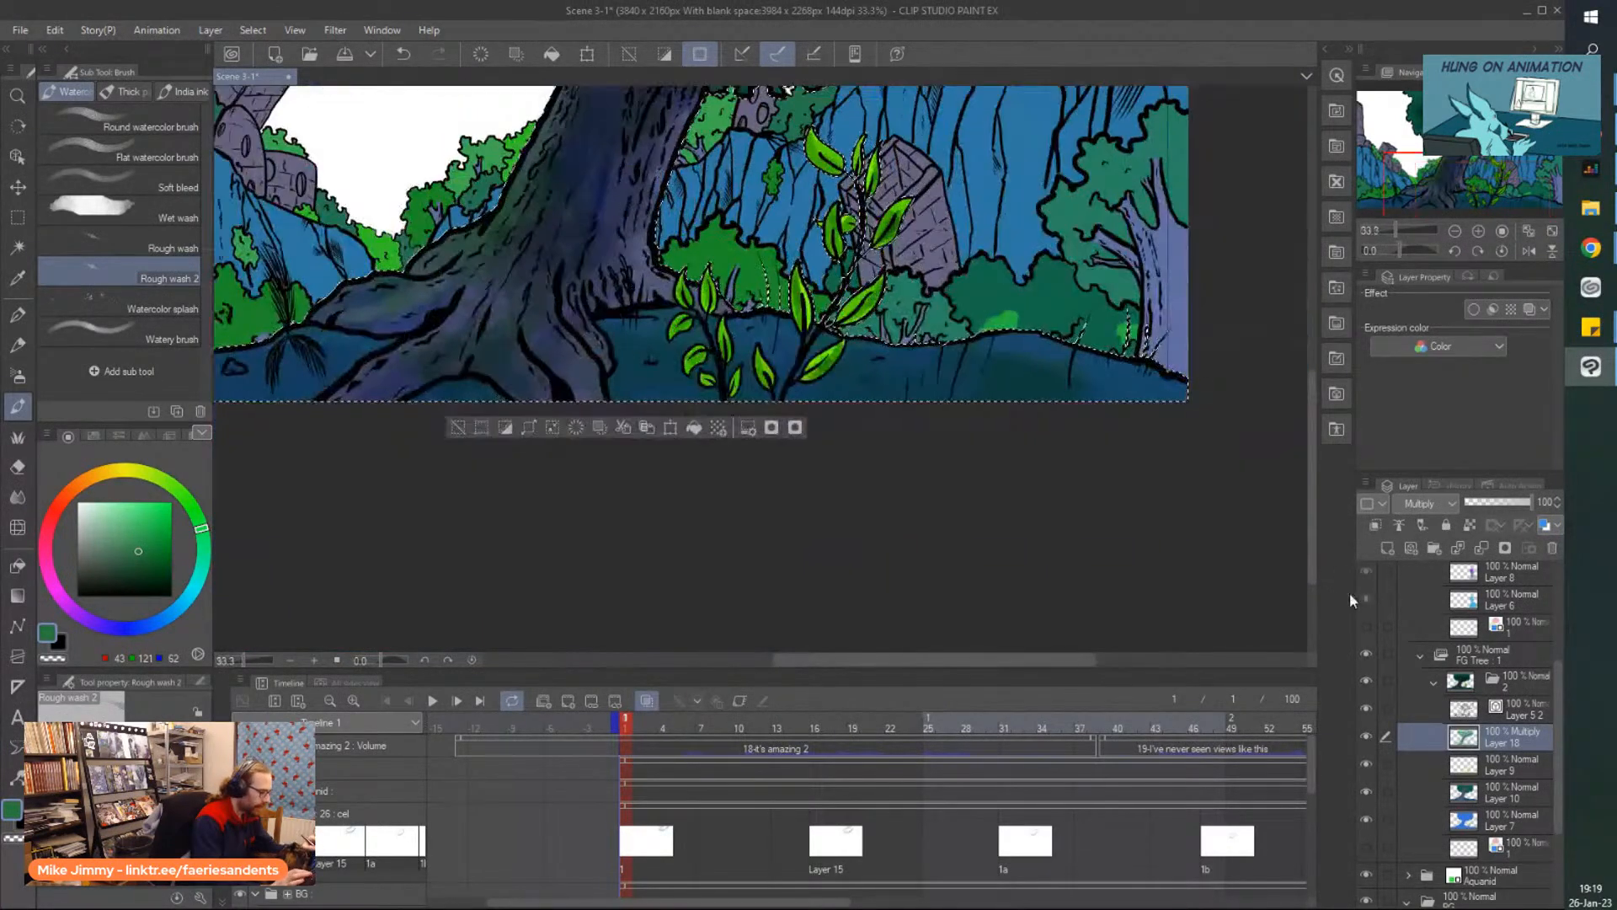
Add a new layer above Layer 18 and set its blending mode to Overlay.
{"action": "left_click", "coordinate": [1387, 549]}
{"action": "left_click", "coordinate": [1417, 504]}
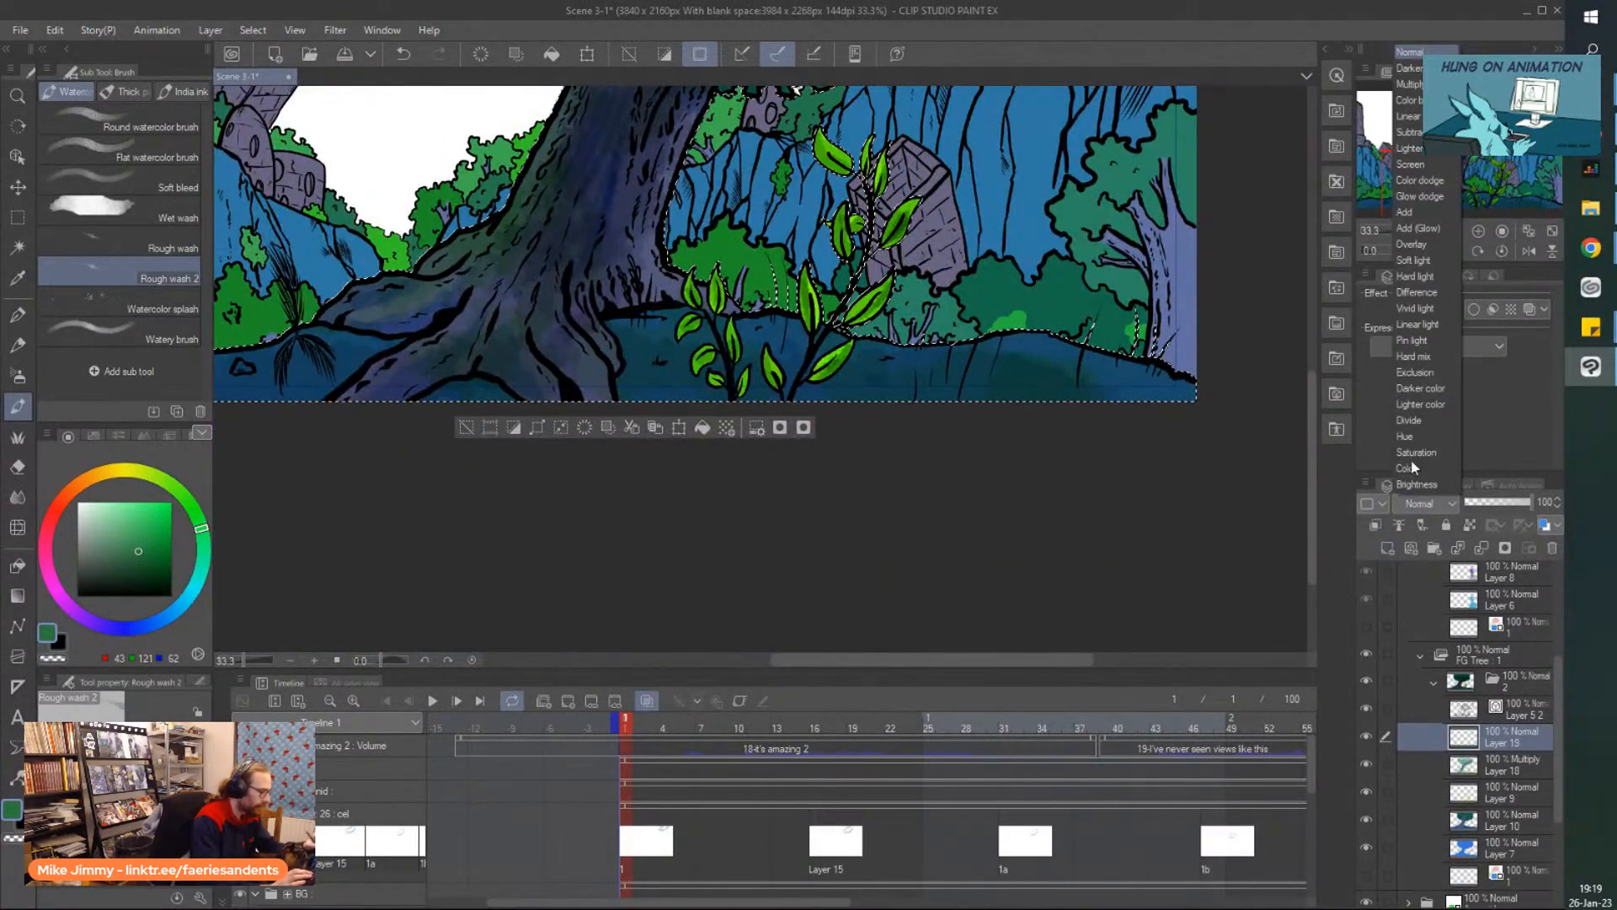
{"action": "left_click", "coordinate": [1411, 244]}
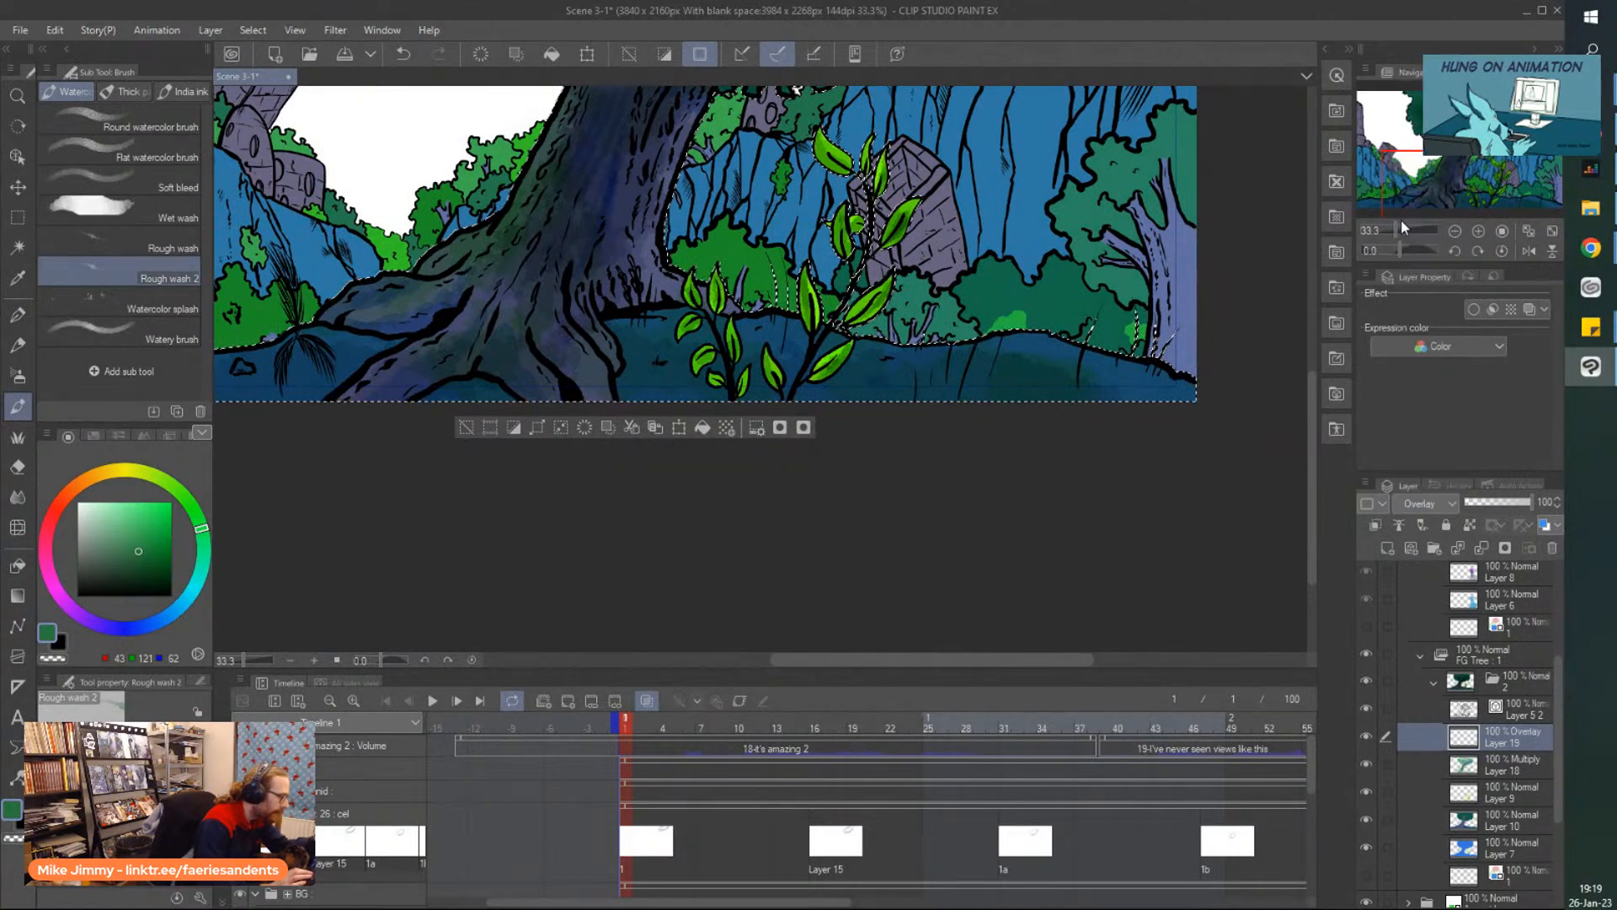
Try a brighter green Rough wash 2 highlight on the lower edge of the tree's foliage beside the trunk, and undo it.
{"action": "scroll", "coordinate": [1402, 219], "scroll_direction": "down", "scroll_amount": 2}
{"action": "scroll", "coordinate": [1402, 219], "scroll_direction": "up", "scroll_amount": 4}
{"action": "left_click_drag", "start_coordinate": [516, 191], "coordinate": [541, 225]}
{"action": "left_click", "coordinate": [144, 513]}
{"action": "mouse_move", "coordinate": [837, 394]}
{"action": "left_mouse_down"}
{"action": "mouse_move", "coordinate": [872, 455]}
{"action": "mouse_move", "coordinate": [877, 421]}
{"action": "mouse_move", "coordinate": [871, 446]}
{"action": "mouse_move", "coordinate": [811, 443]}
{"action": "left_mouse_up"}
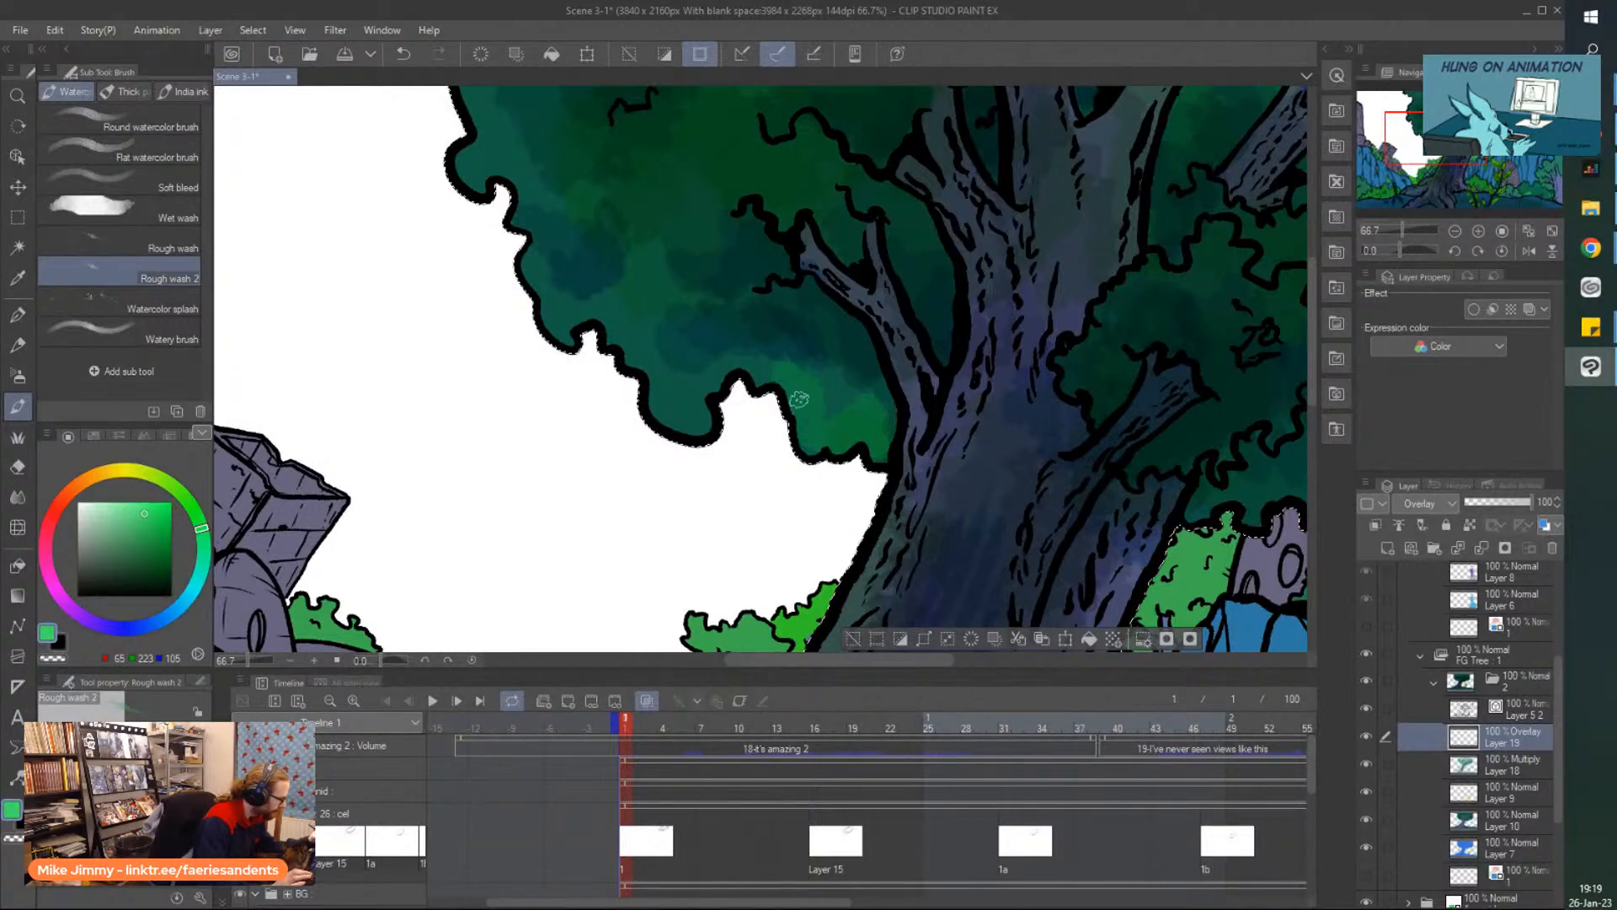
{"action": "key", "text": "ctrl+z"}
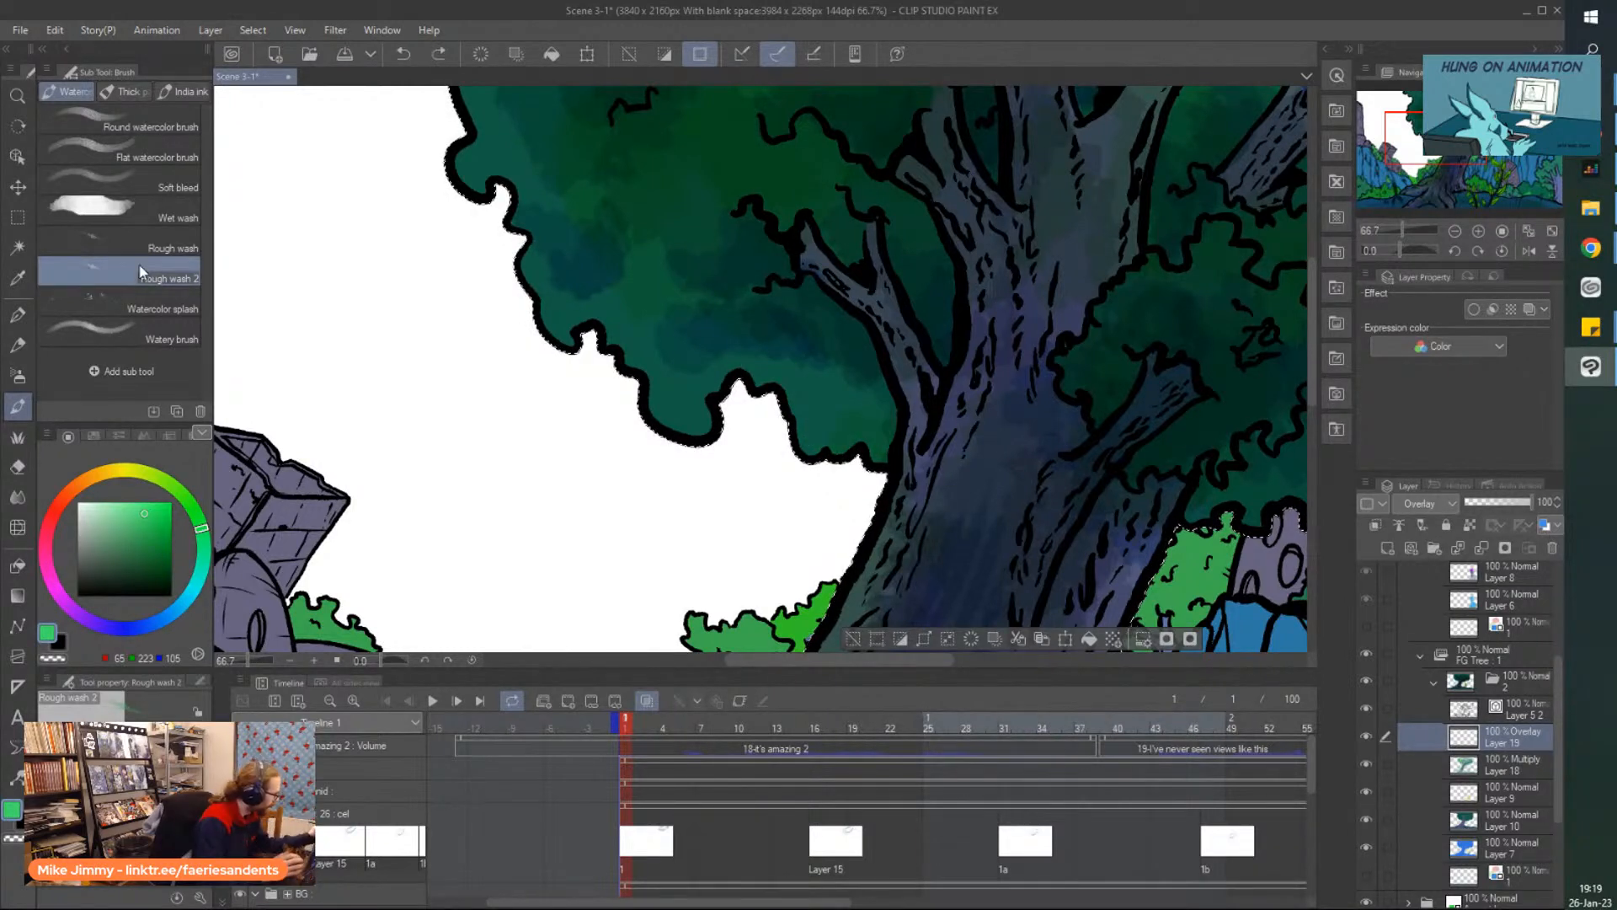
Duplicate the Rough wash 2 brush as Rough wash 3 and set the copy's blending mode to Overlay.
{"action": "right_click", "coordinate": [141, 263]}
{"action": "left_click", "coordinate": [185, 286]}
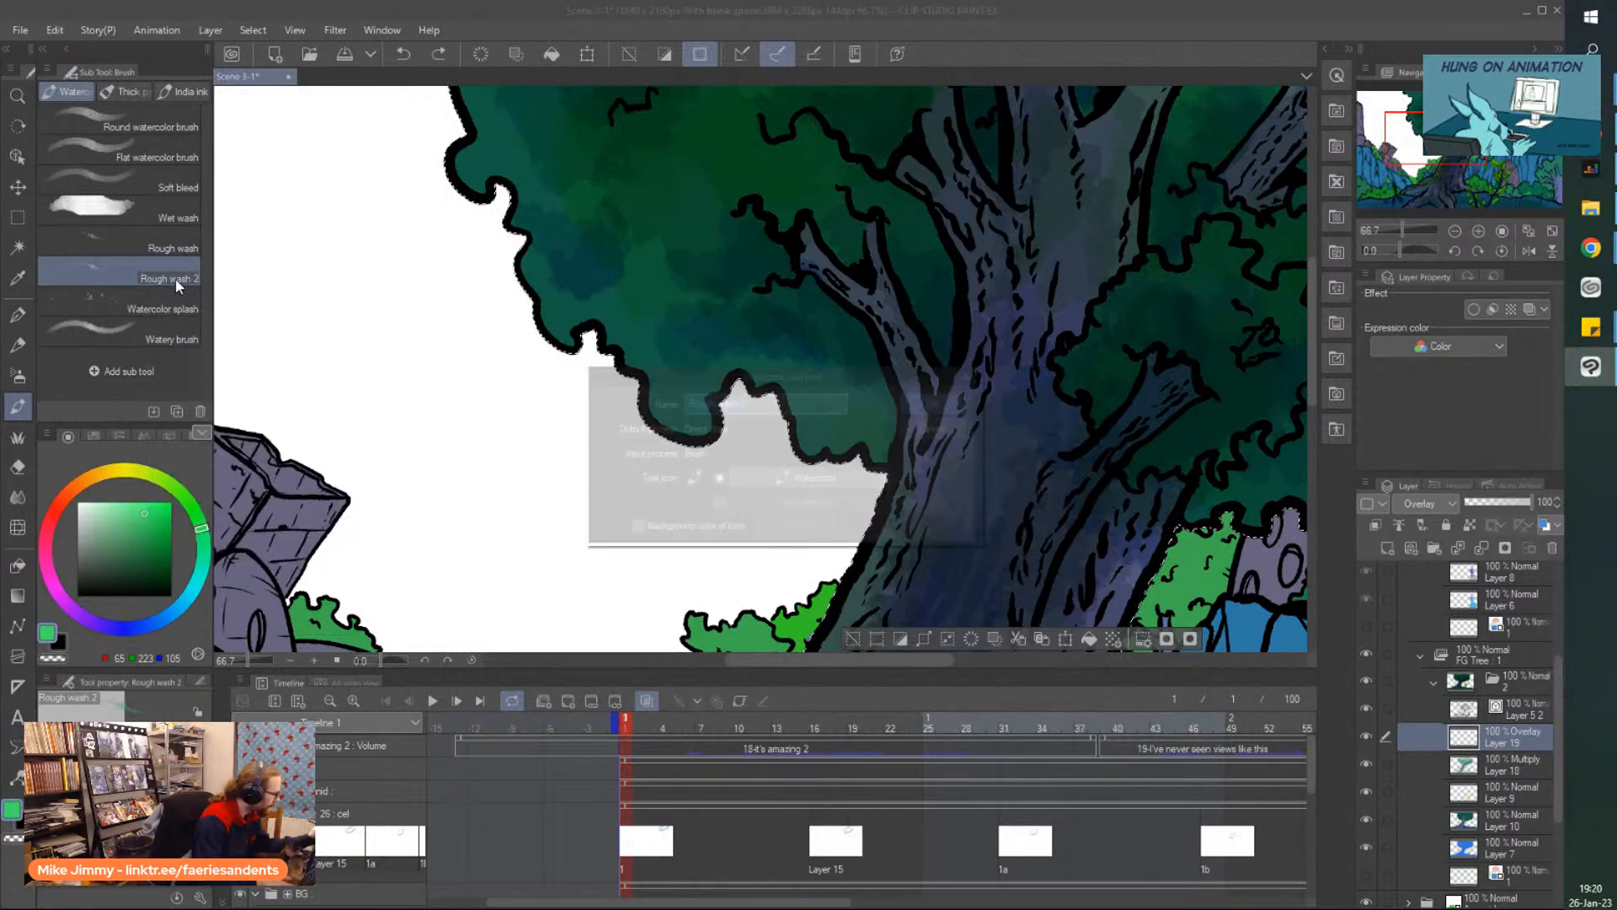
{"action": "left_click", "coordinate": [937, 403]}
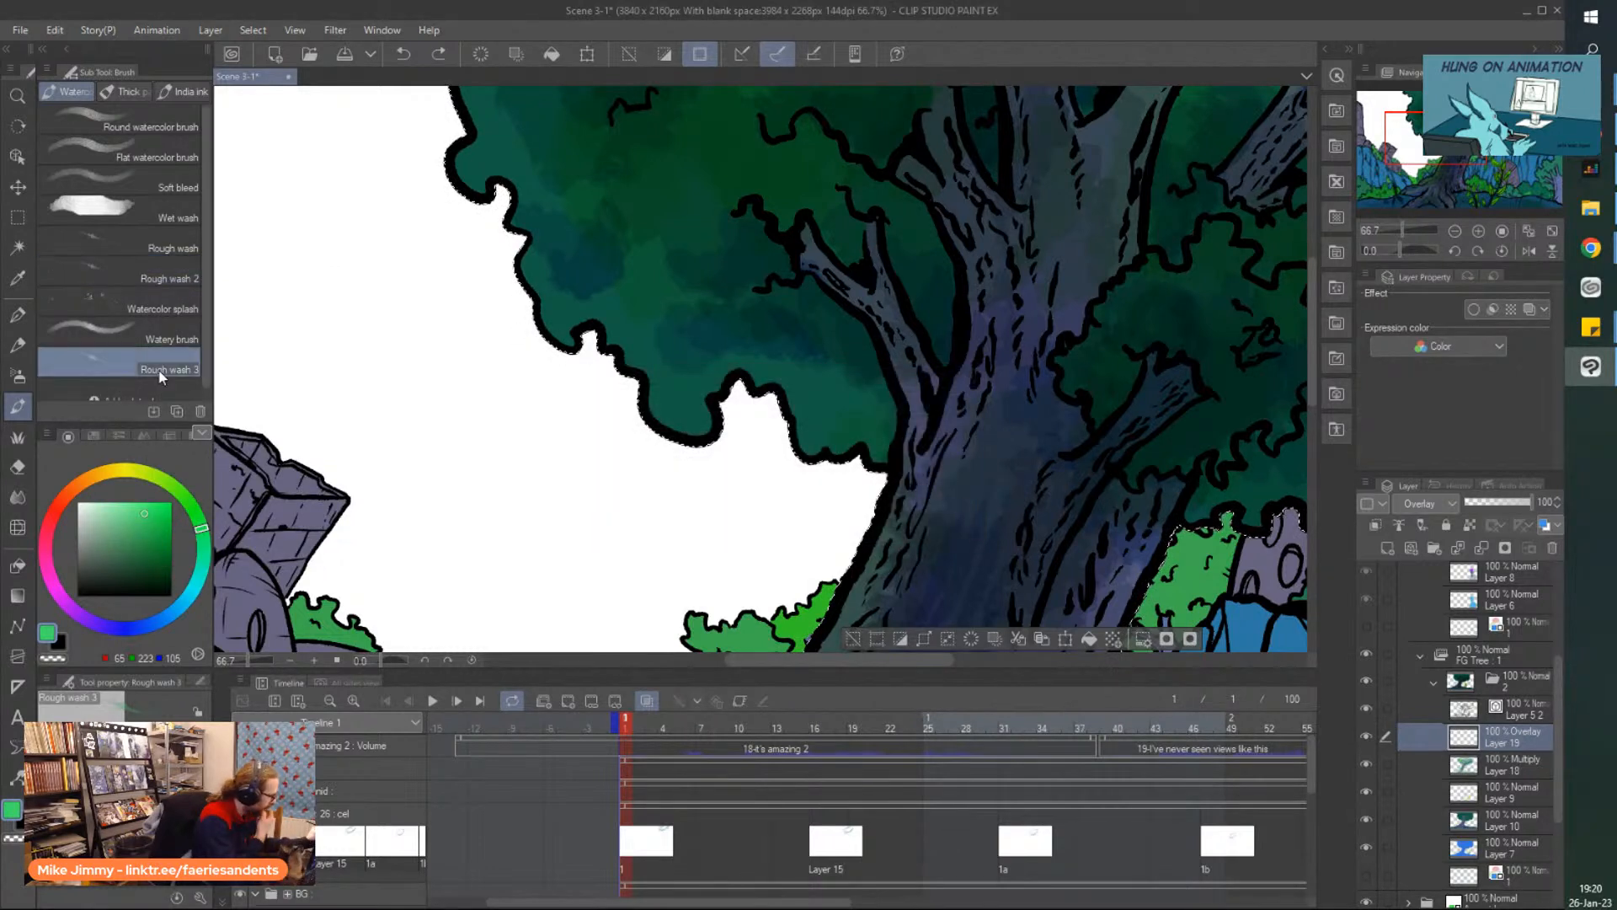
{"action": "right_click", "coordinate": [183, 369]}
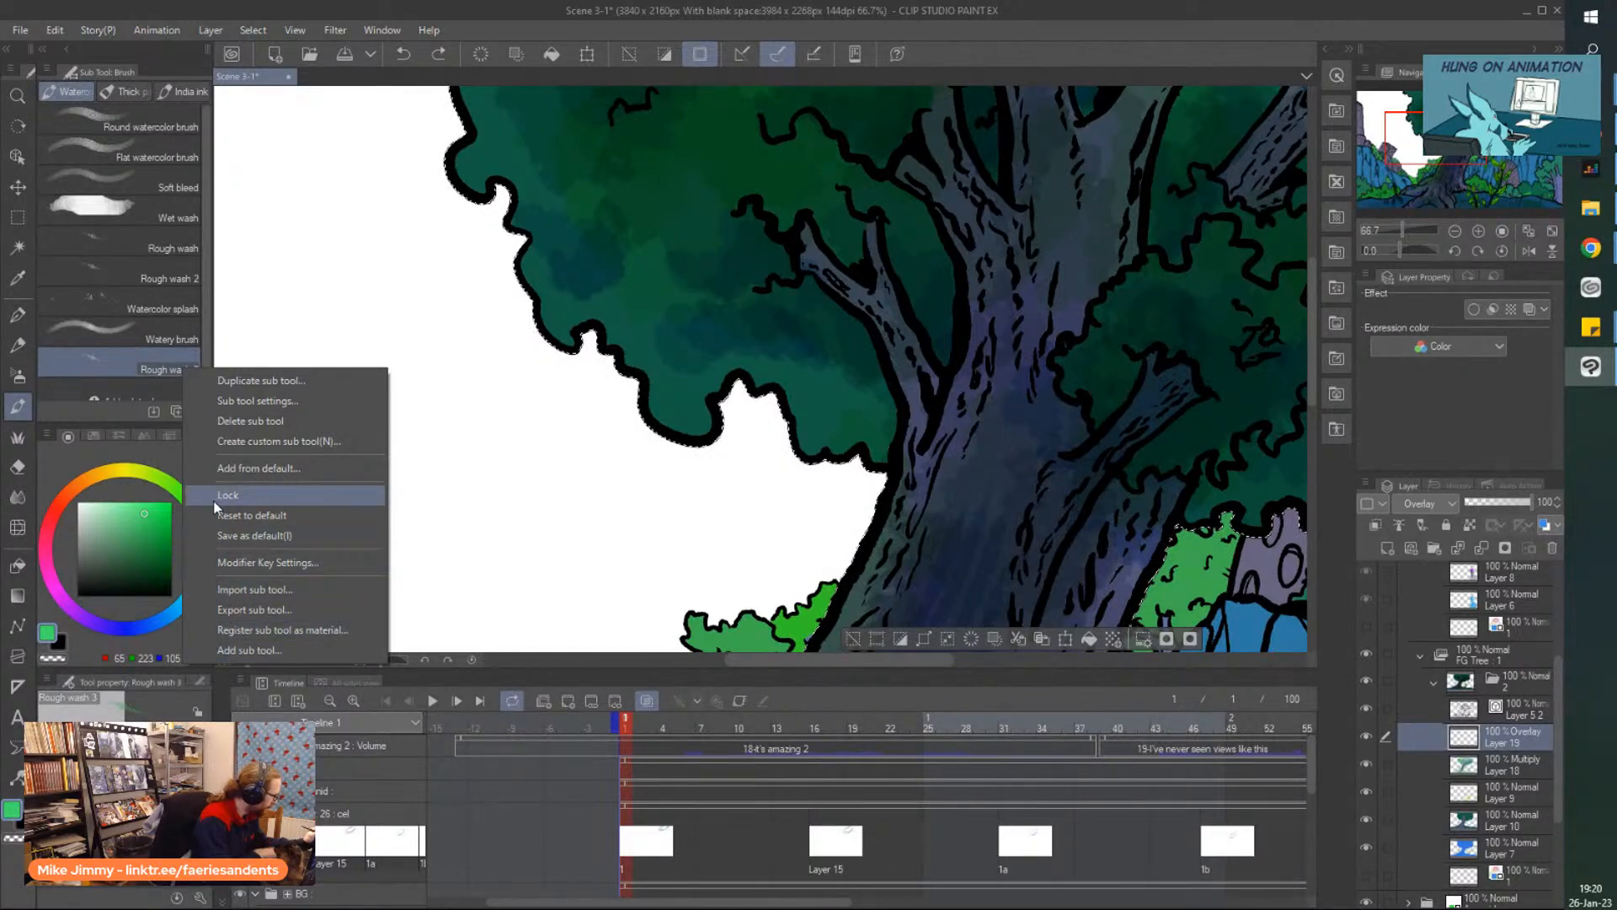
{"action": "left_click", "coordinate": [153, 371]}
{"action": "left_click", "coordinate": [118, 731]}
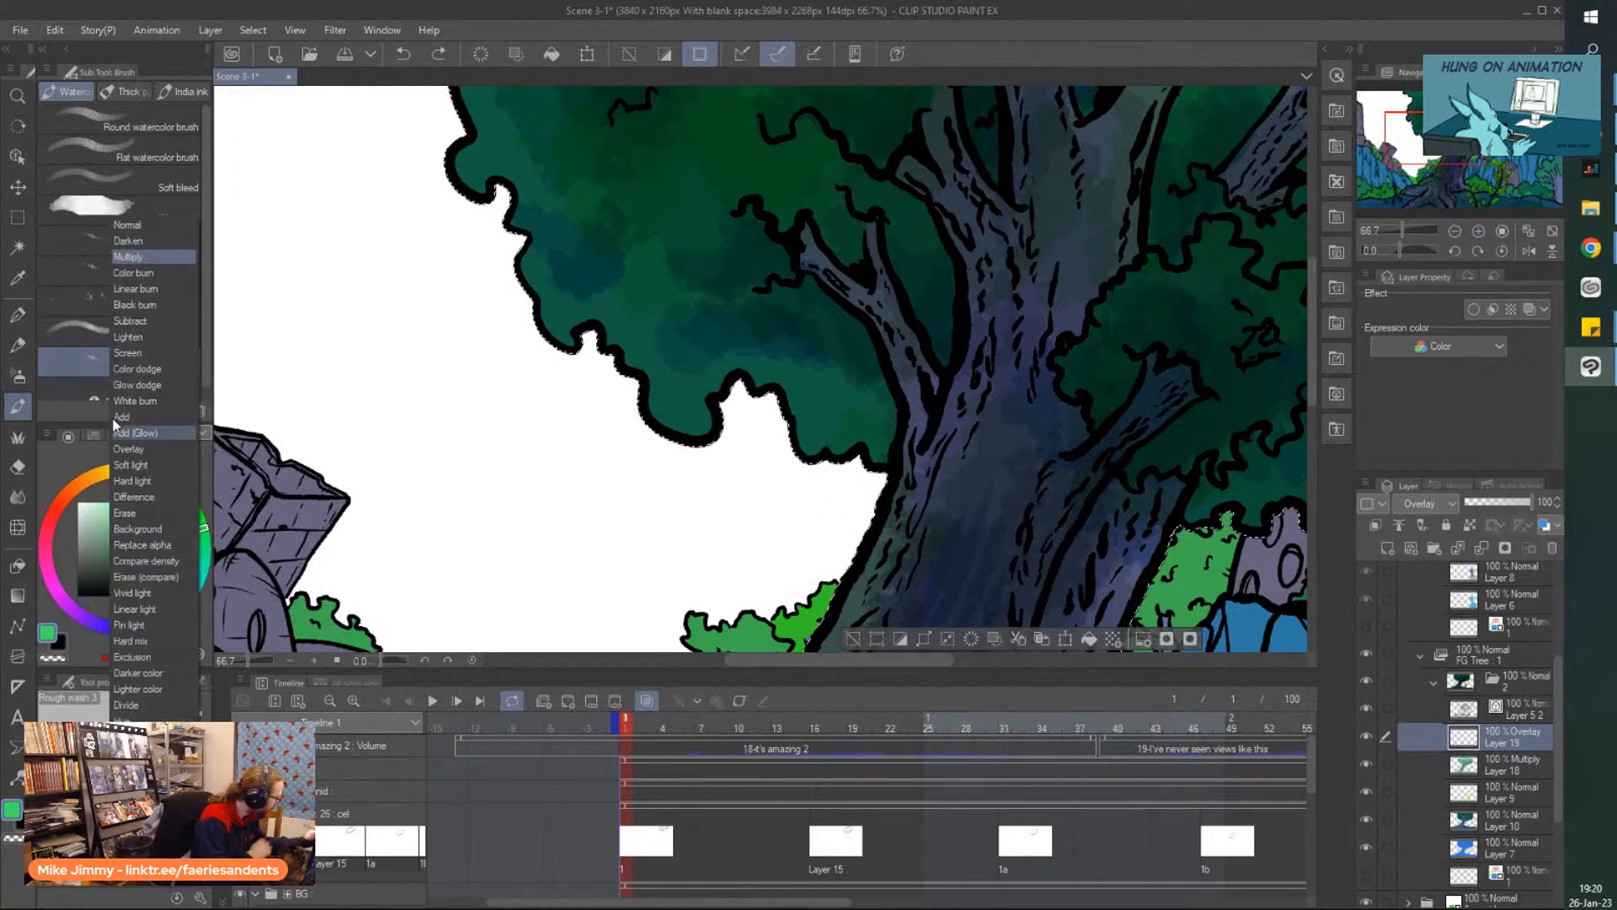
{"action": "left_click", "coordinate": [771, 351]}
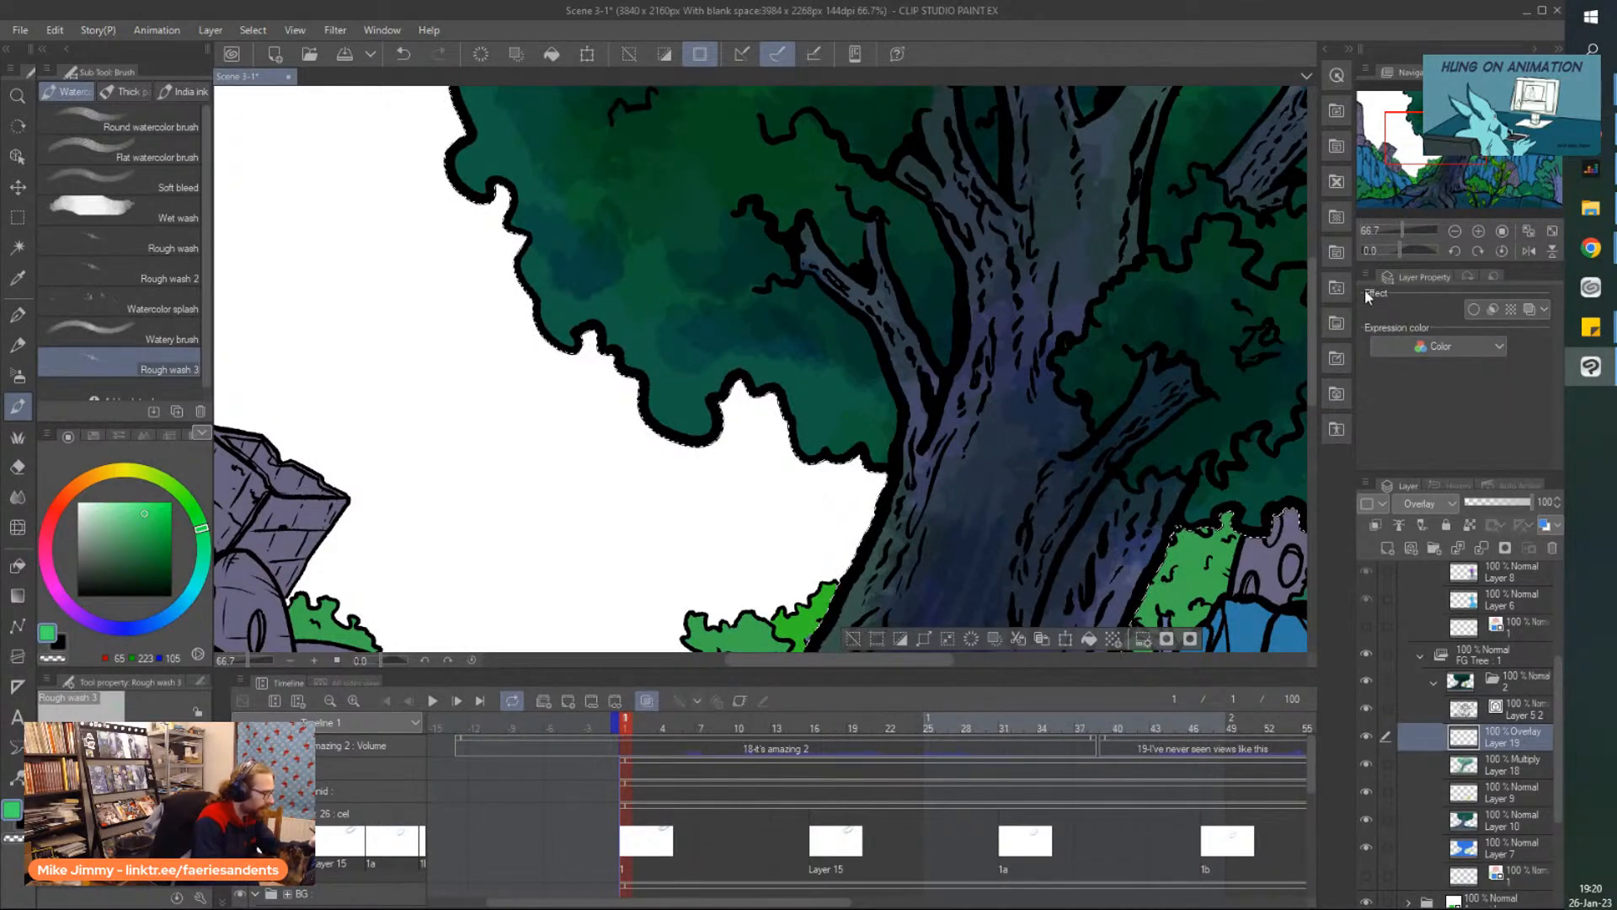
Set Layer 19's blending mode to Add and choose a paler green, RGB 136, 225, 159, as the drawing color.
{"action": "left_click", "coordinate": [1400, 502]}
{"action": "left_click", "coordinate": [1405, 215]}
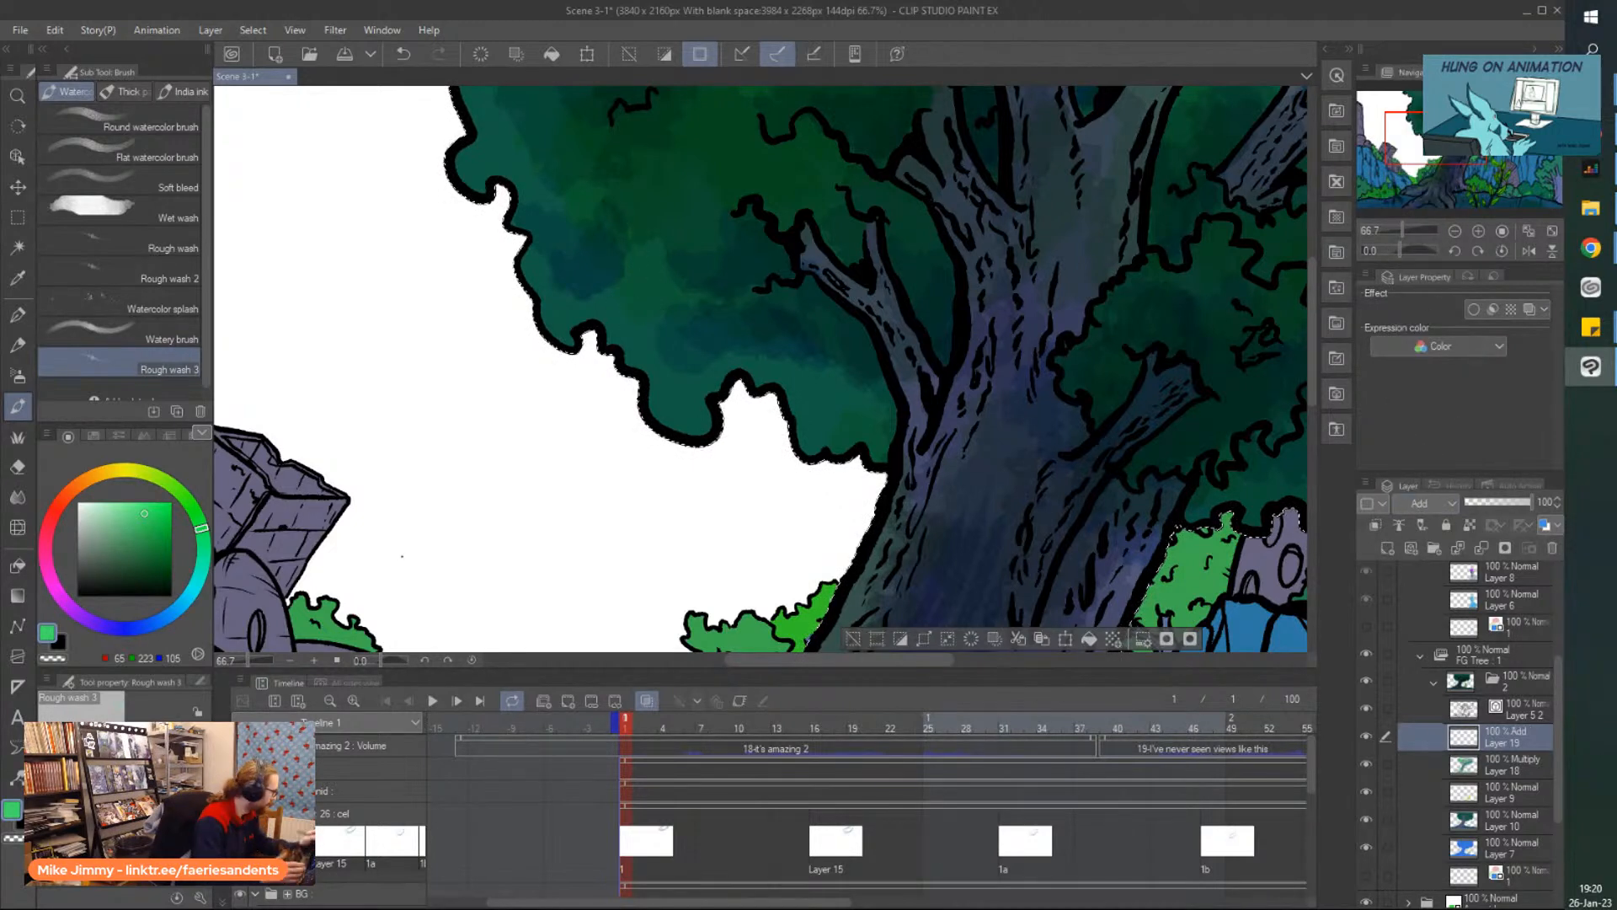
{"action": "left_click", "coordinate": [117, 510]}
Try Soft light and Hard light as Rough wash 3's blending mode, undoing the pale green test strokes on the foliage's edge.
{"action": "left_click", "coordinate": [154, 785]}
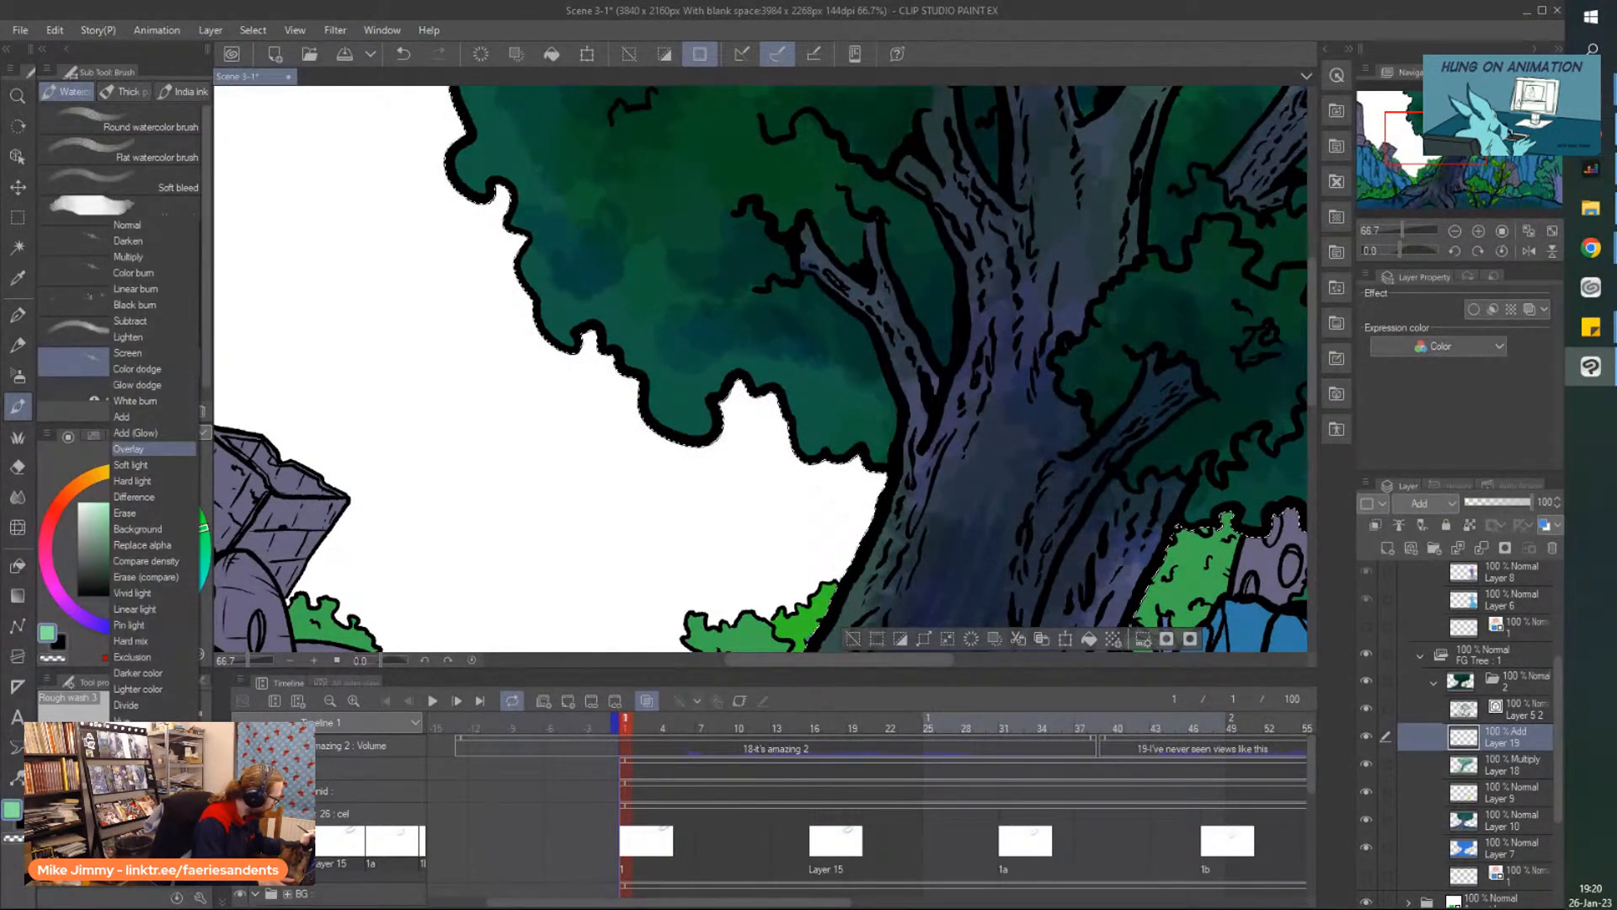
{"action": "left_click", "coordinate": [126, 465]}
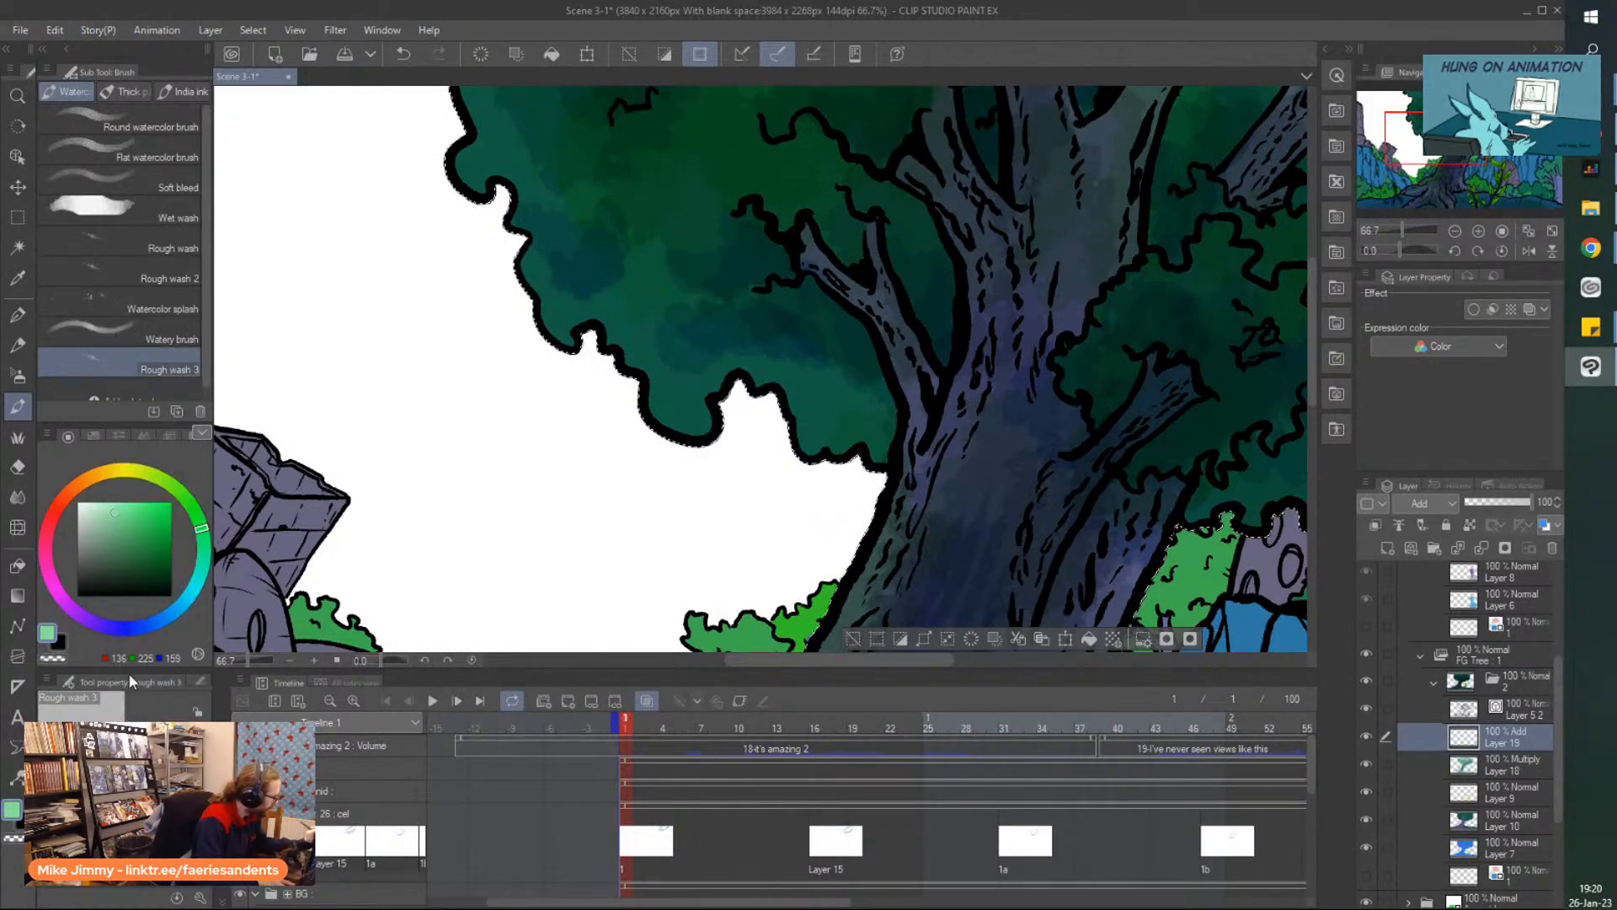
{"action": "left_click", "coordinate": [154, 785]}
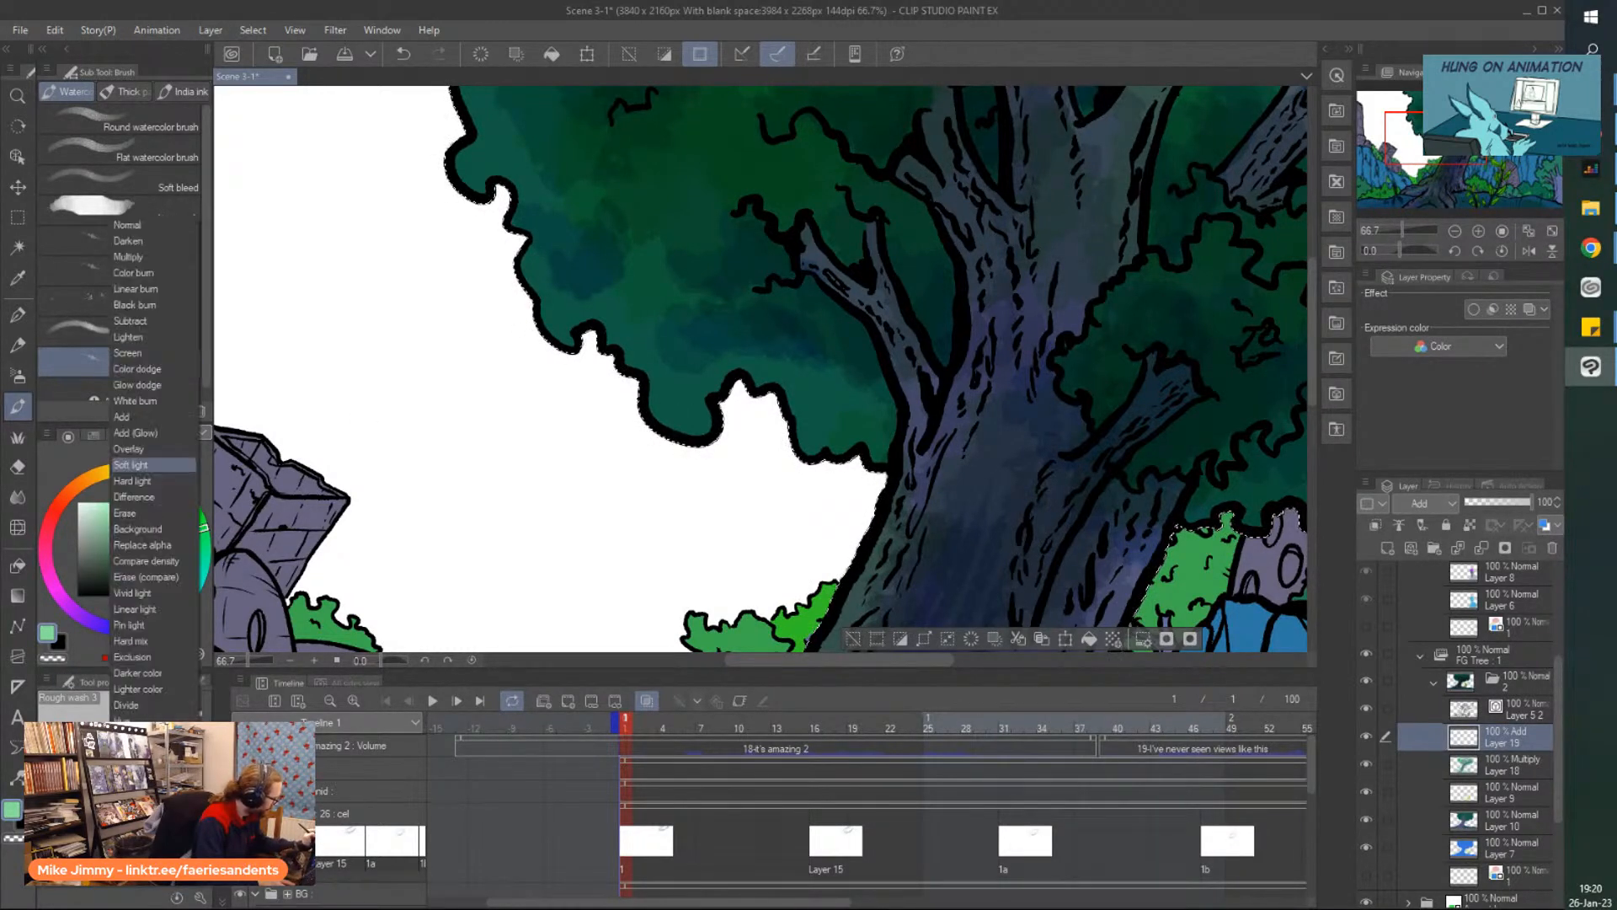
{"action": "left_click", "coordinate": [116, 478]}
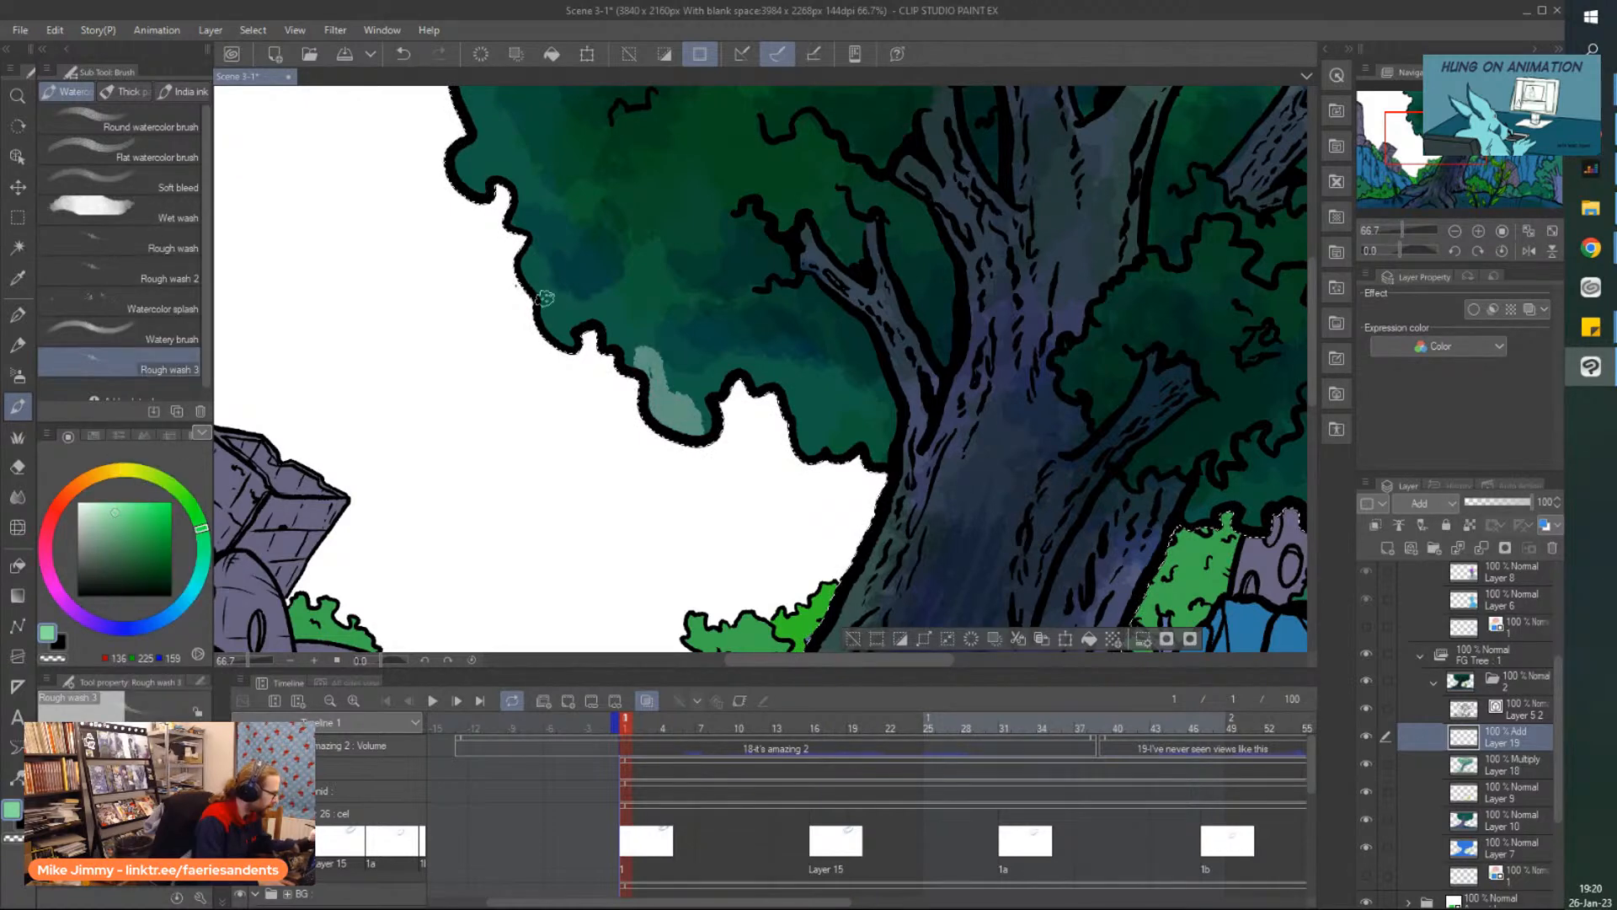
{"action": "left_click_drag", "start_coordinate": [556, 299], "coordinate": [574, 317]}
{"action": "key", "text": "ctrl+z"}
{"action": "left_click_drag", "start_coordinate": [521, 254], "coordinate": [538, 271]}
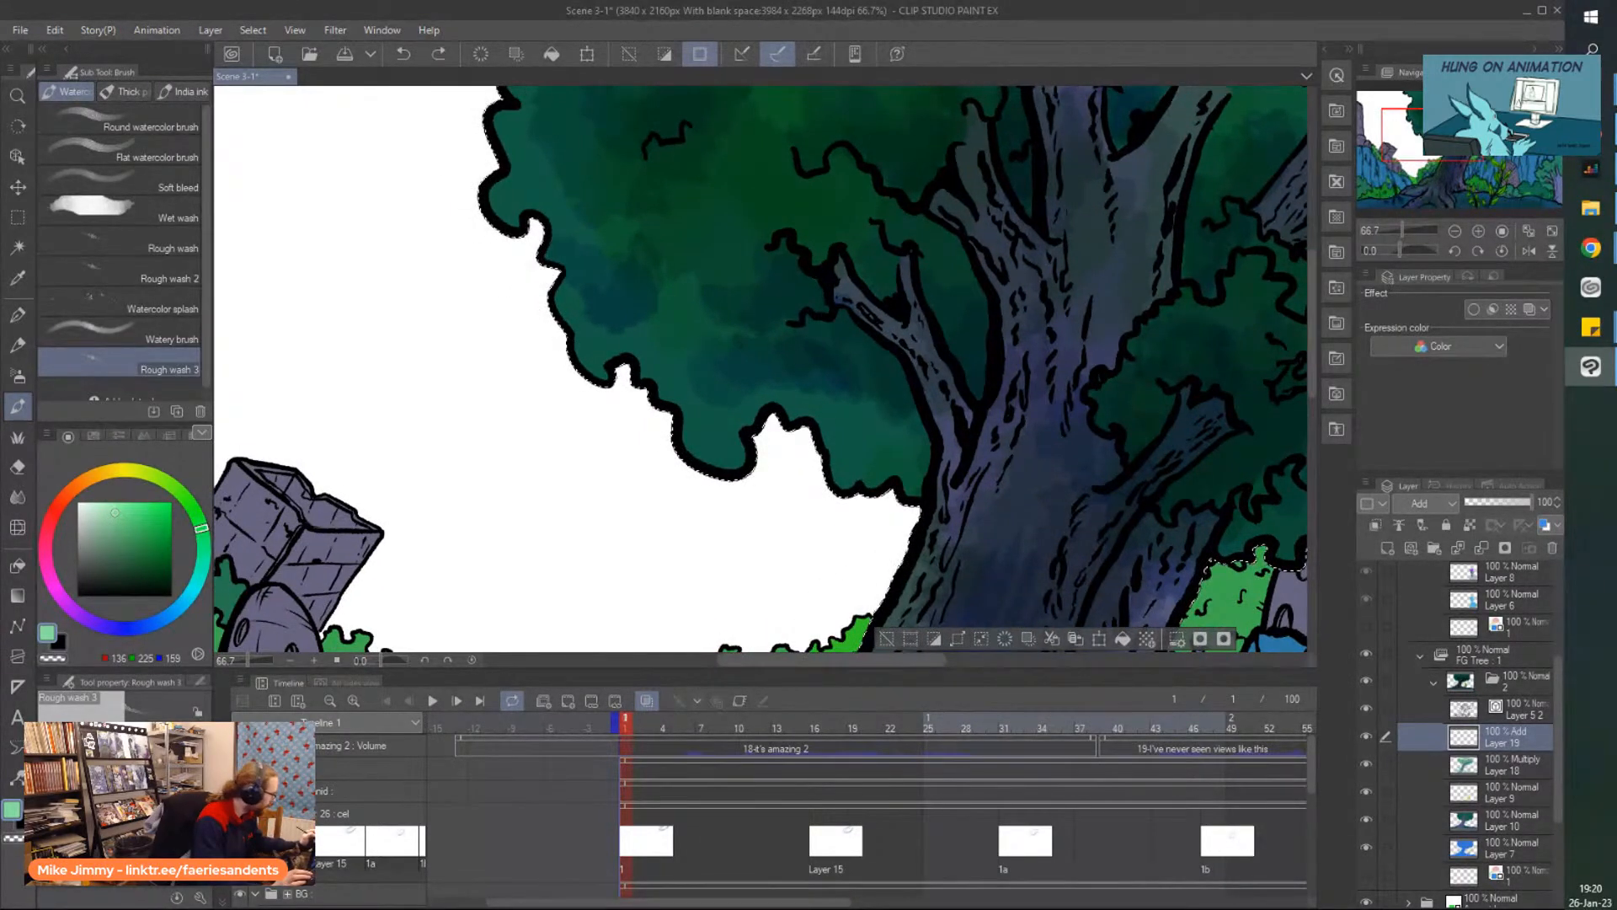
Try Vivid light as the blending mode of the Rough wash 3 brush over the tree's foliage.
{"action": "left_click", "coordinate": [154, 785]}
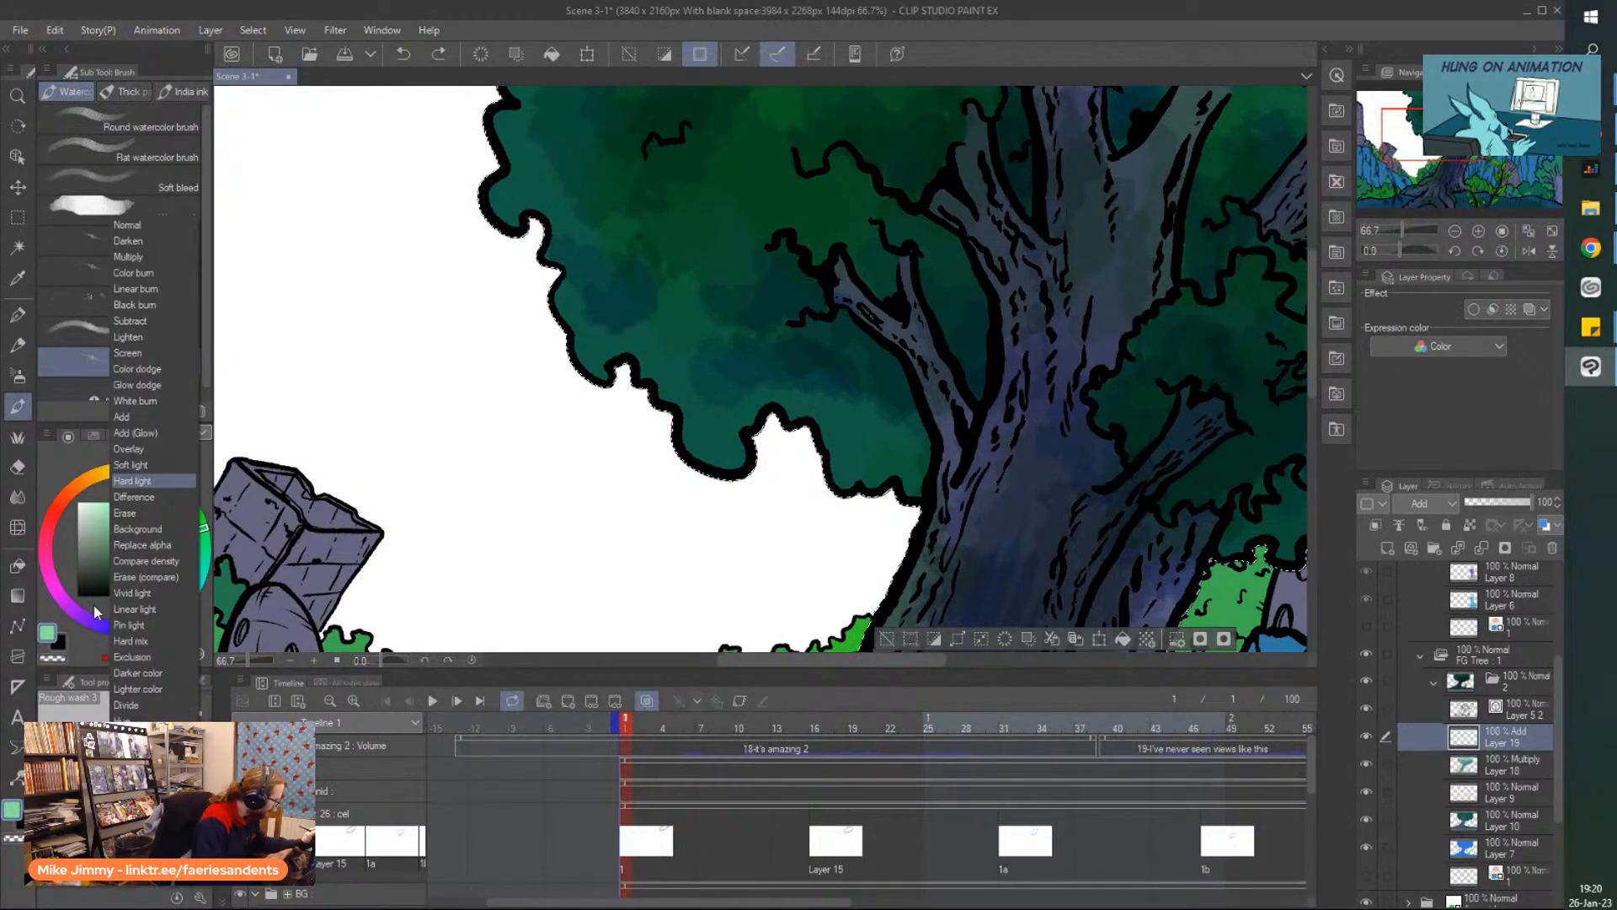
{"action": "left_click", "coordinate": [126, 593]}
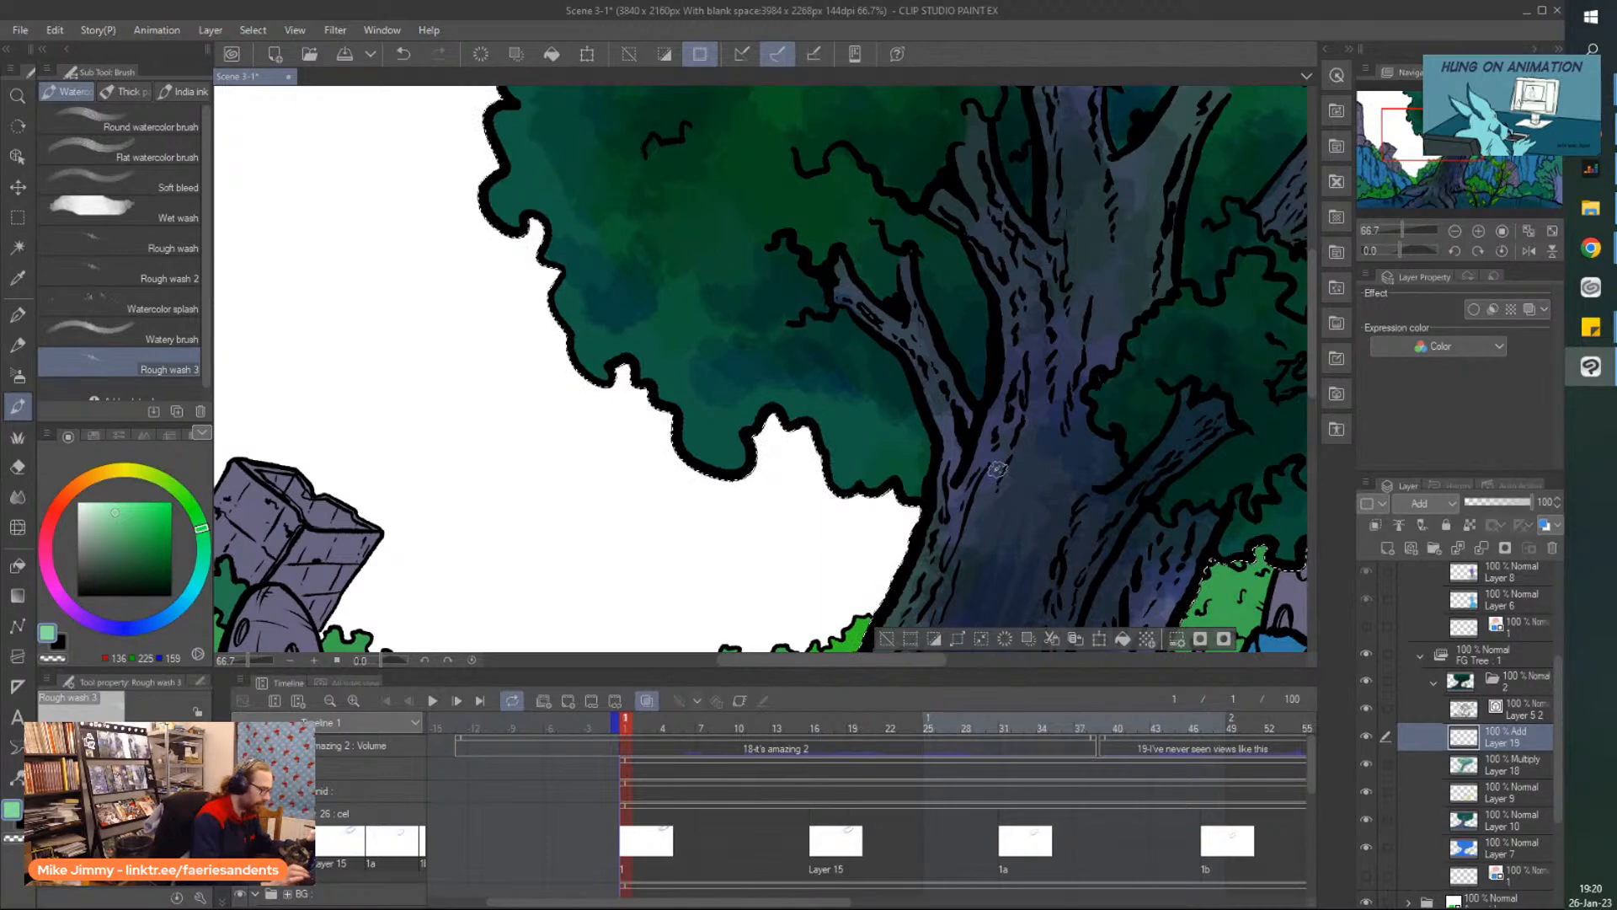
{"action": "scroll", "coordinate": [719, 422], "scroll_direction": "up", "scroll_amount": 2}
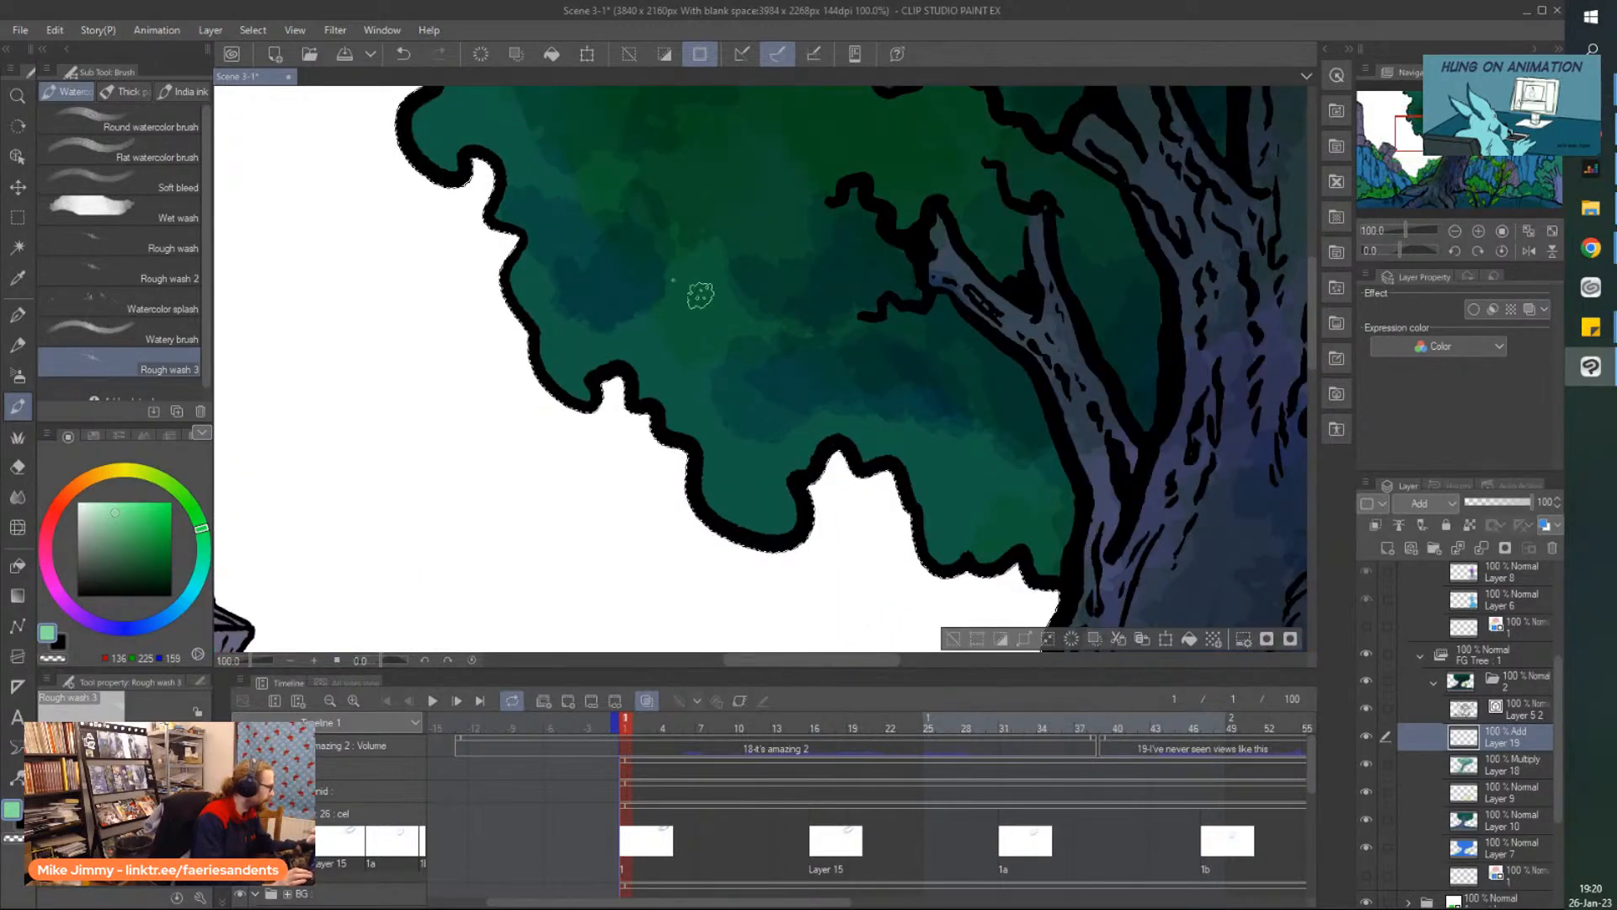
Set Rough wash 3 back to Hard light and try a pale green highlight on the foliage's lower lobe, examining its texture up close.
{"action": "left_click", "coordinate": [155, 787]}
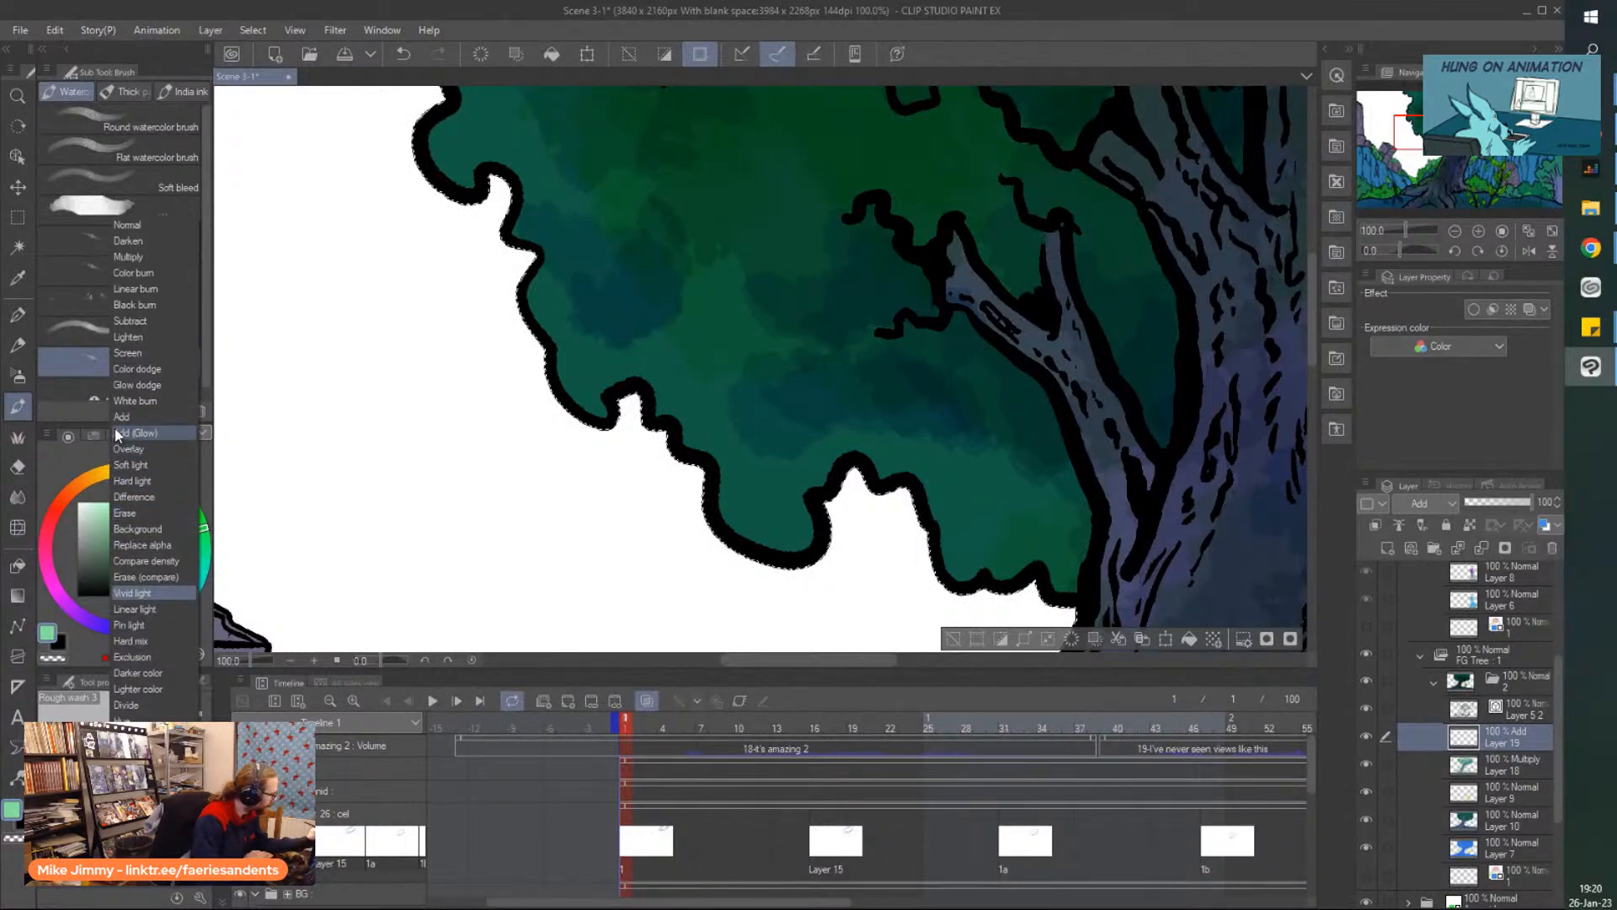
{"action": "left_click", "coordinate": [133, 481]}
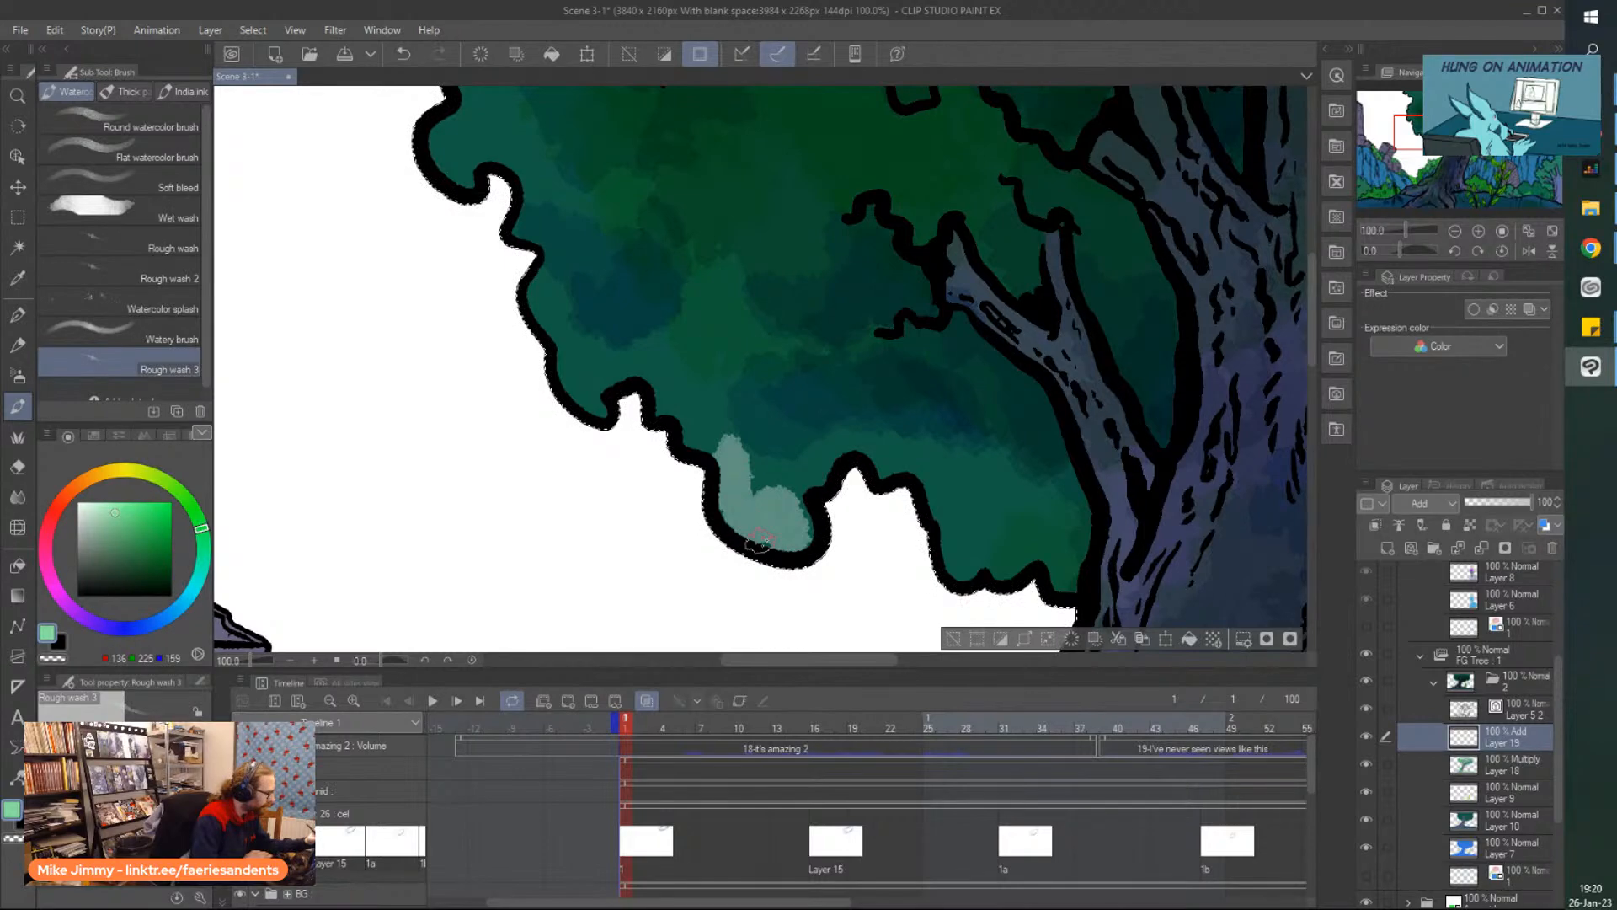
{"action": "scroll", "coordinate": [735, 495], "scroll_direction": "up", "scroll_amount": 3}
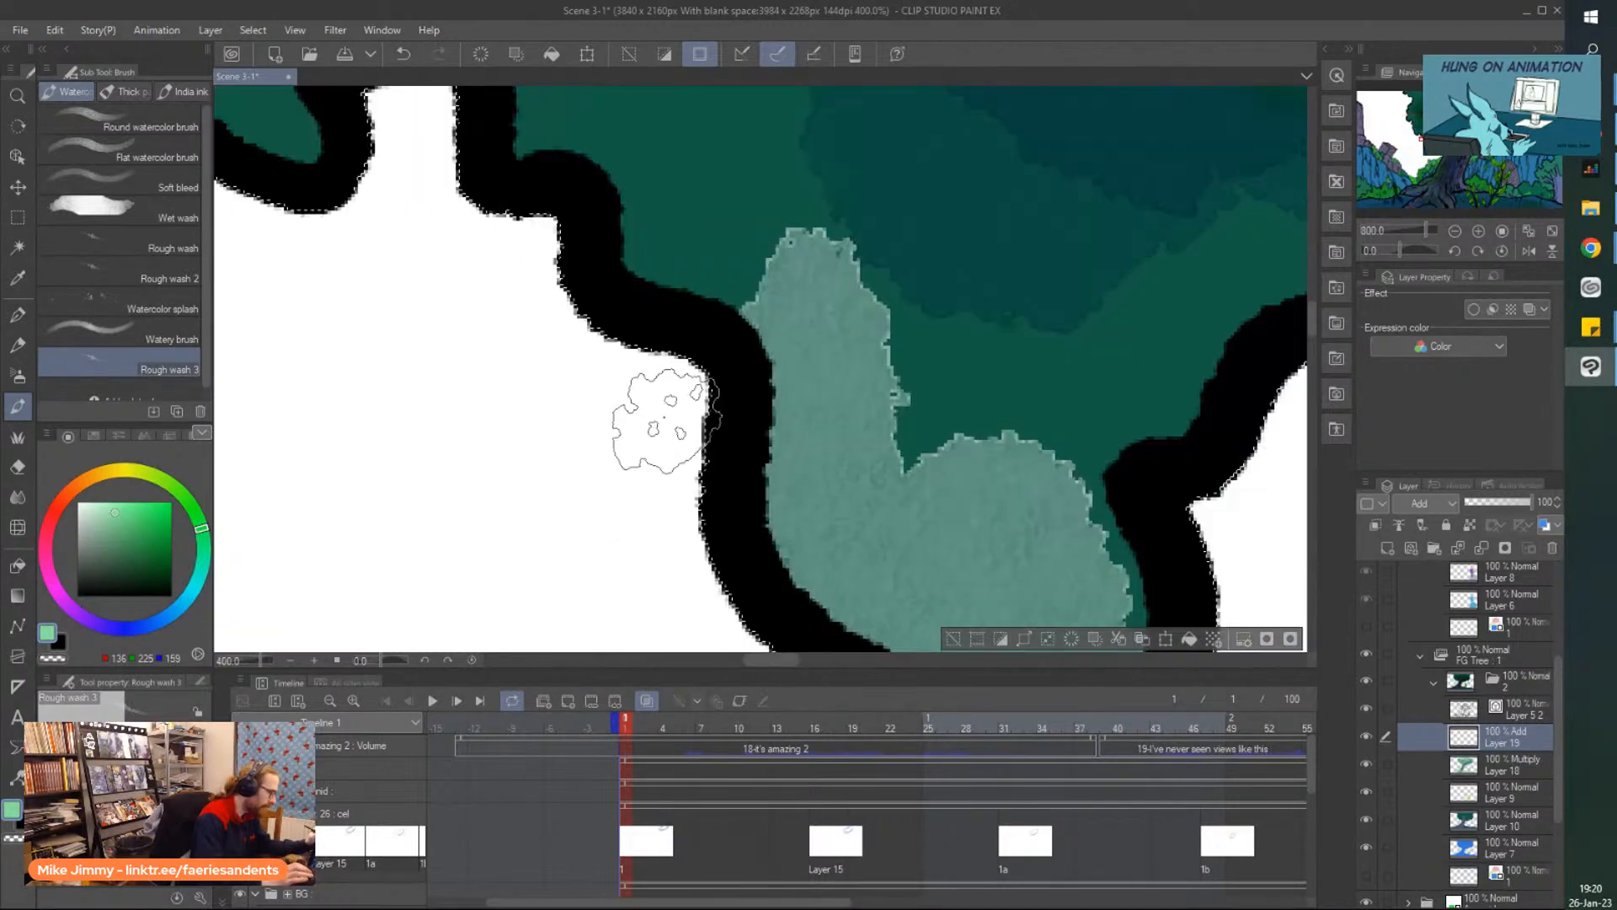
{"action": "scroll", "coordinate": [657, 425], "scroll_direction": "down", "scroll_amount": 3}
Switch to the Noise airbrush and spray a pale green highlight along the lower lobe of the tree's foliage on Layer 19.
{"action": "key", "text": "b"}
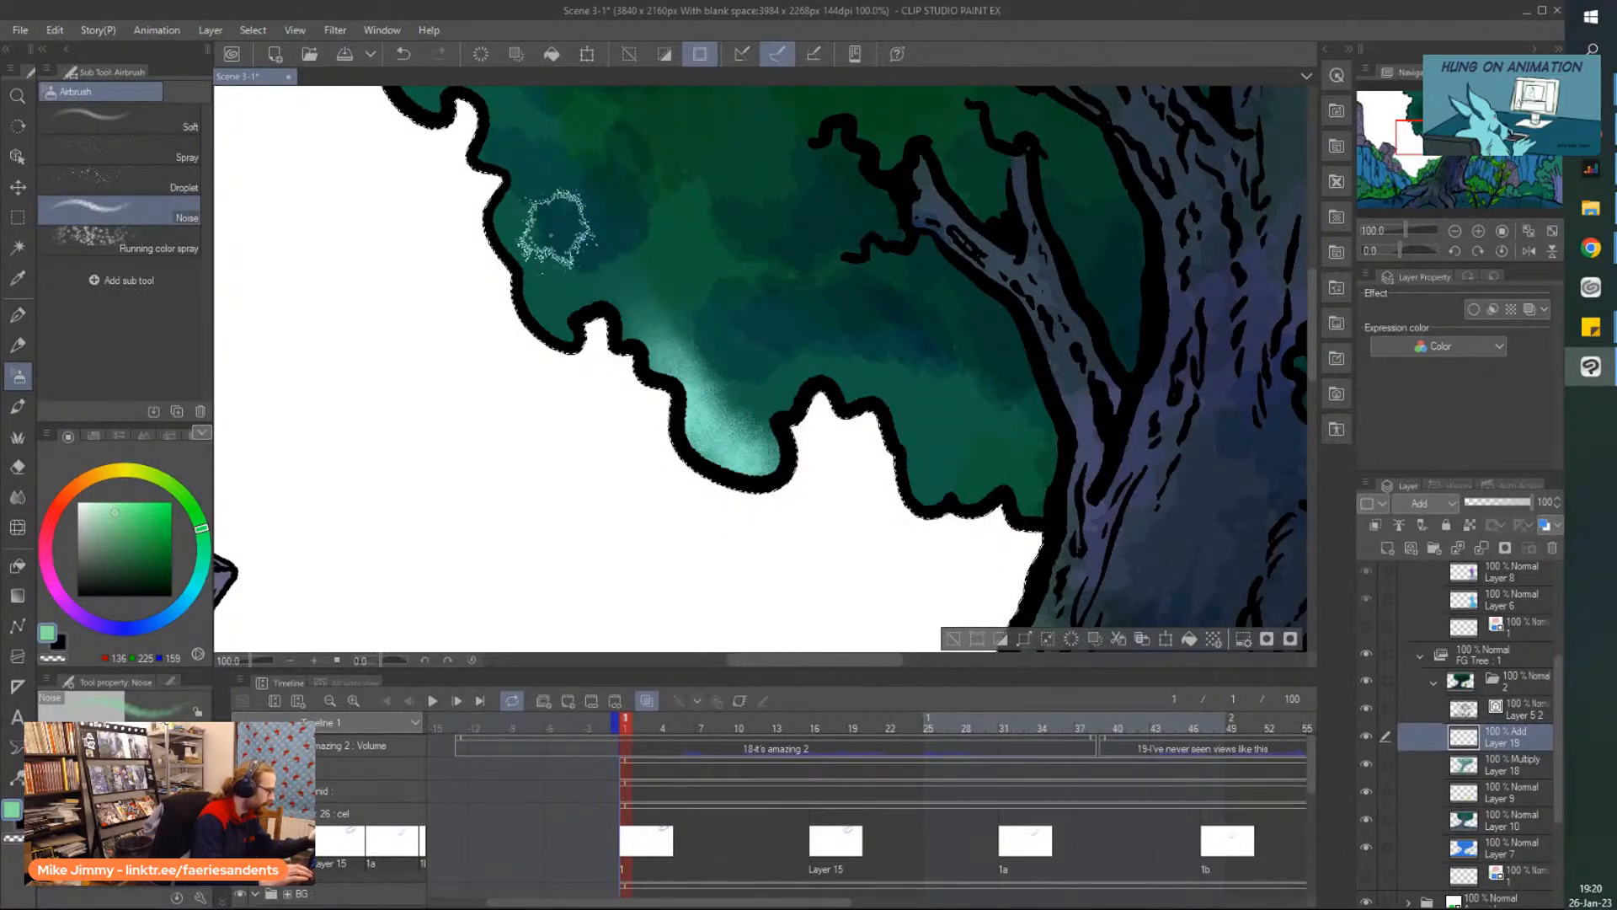
{"action": "scroll", "coordinate": [594, 345], "scroll_direction": "down", "scroll_amount": 2}
{"action": "scroll", "coordinate": [530, 257], "scroll_direction": "up", "scroll_amount": 1}
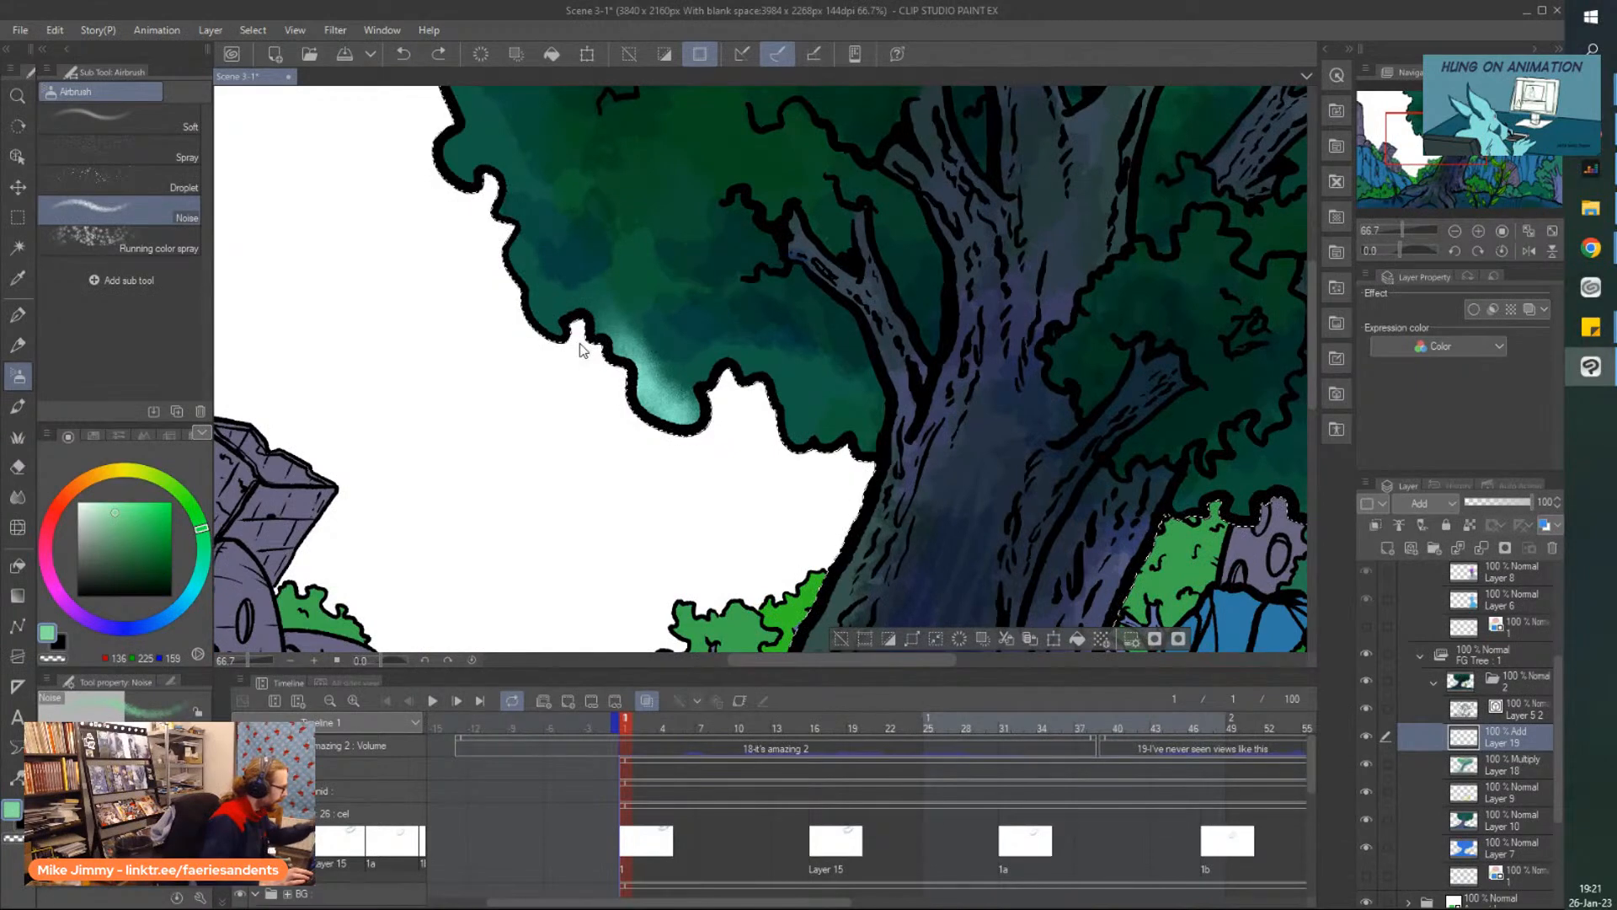
Undo the Noise airbrush highlight and try a pale green Dry ink stroke on the foliage's lower lobe.
{"action": "key", "text": "ctrl+z"}
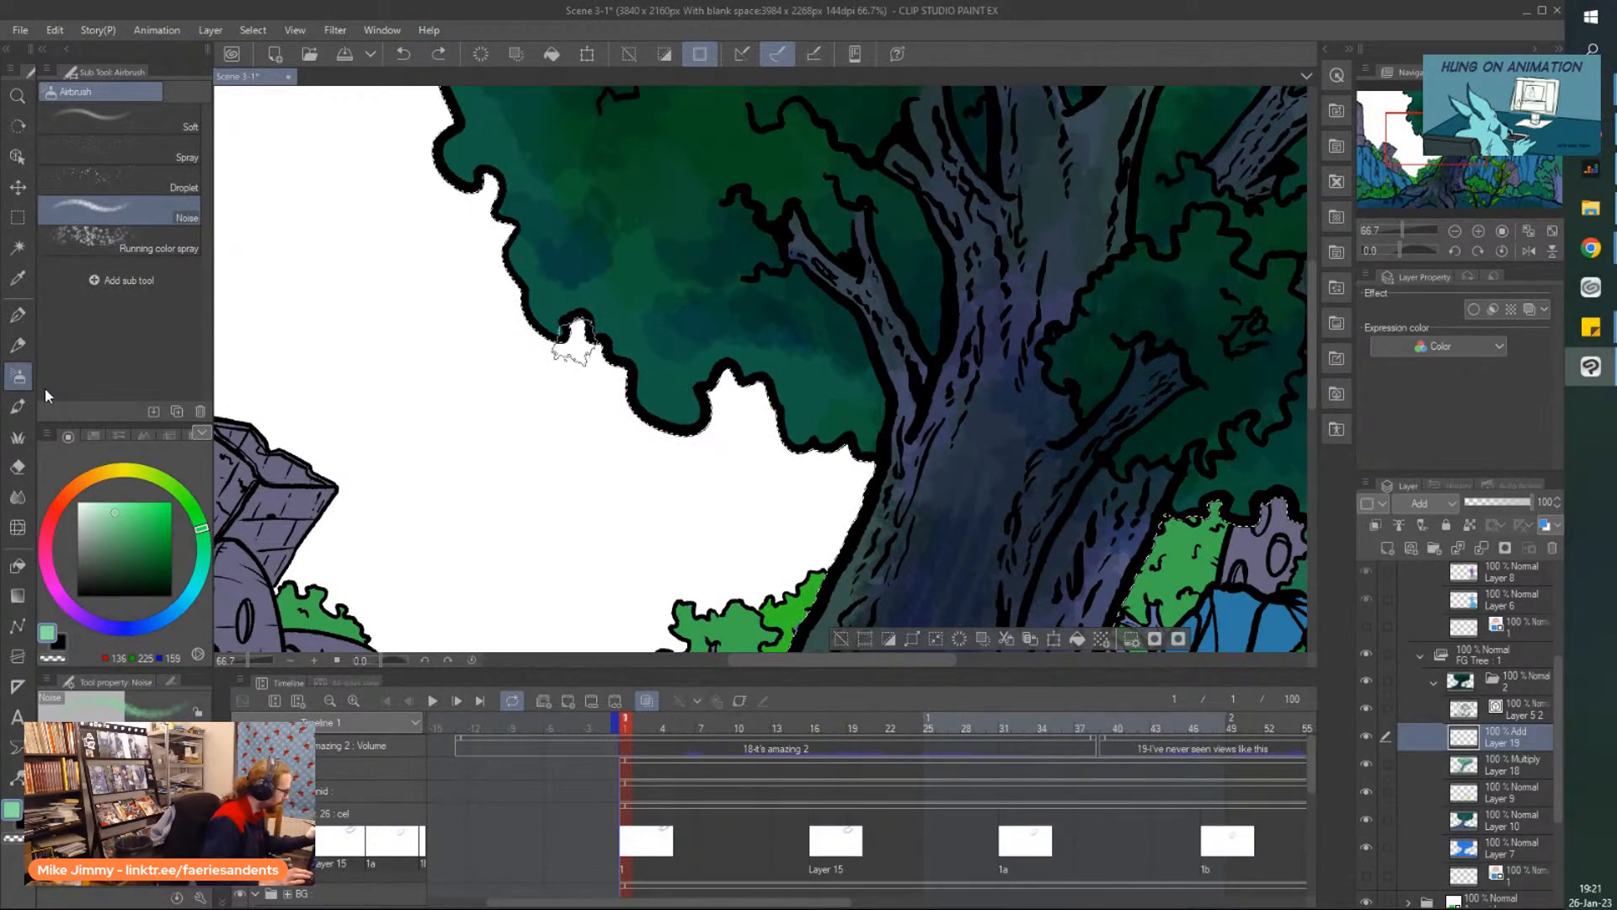
{"action": "left_click", "coordinate": [18, 406]}
{"action": "left_click", "coordinate": [182, 91]}
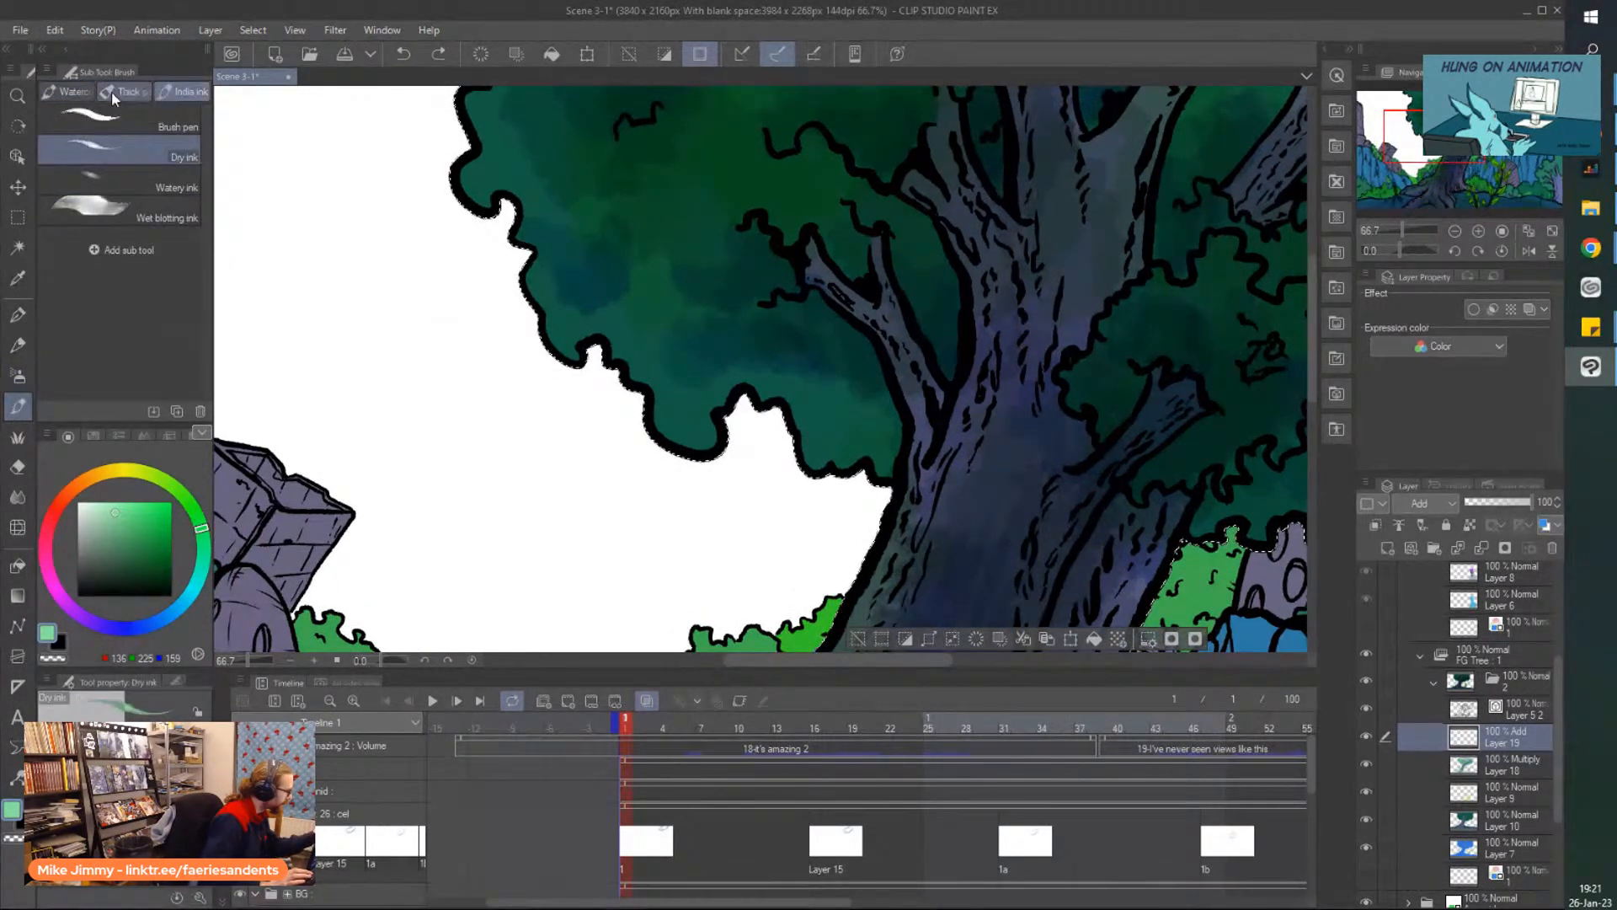
{"action": "left_click", "coordinate": [695, 434]}
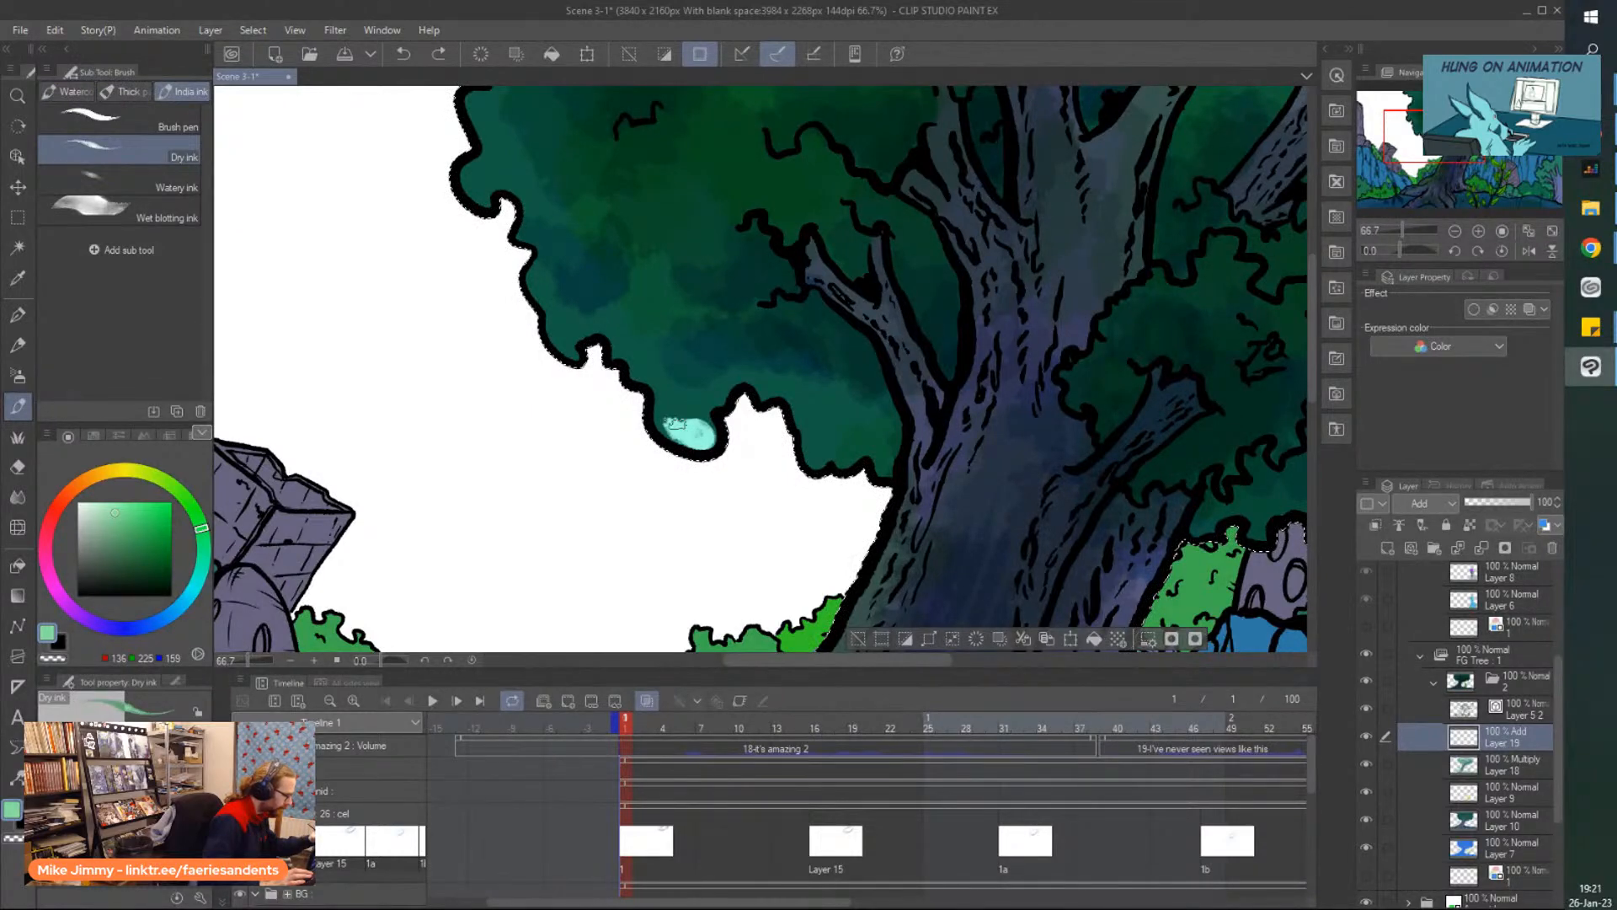
{"action": "scroll", "coordinate": [664, 386], "scroll_direction": "up", "scroll_amount": 3}
{"action": "key", "text": "ctrl+z"}
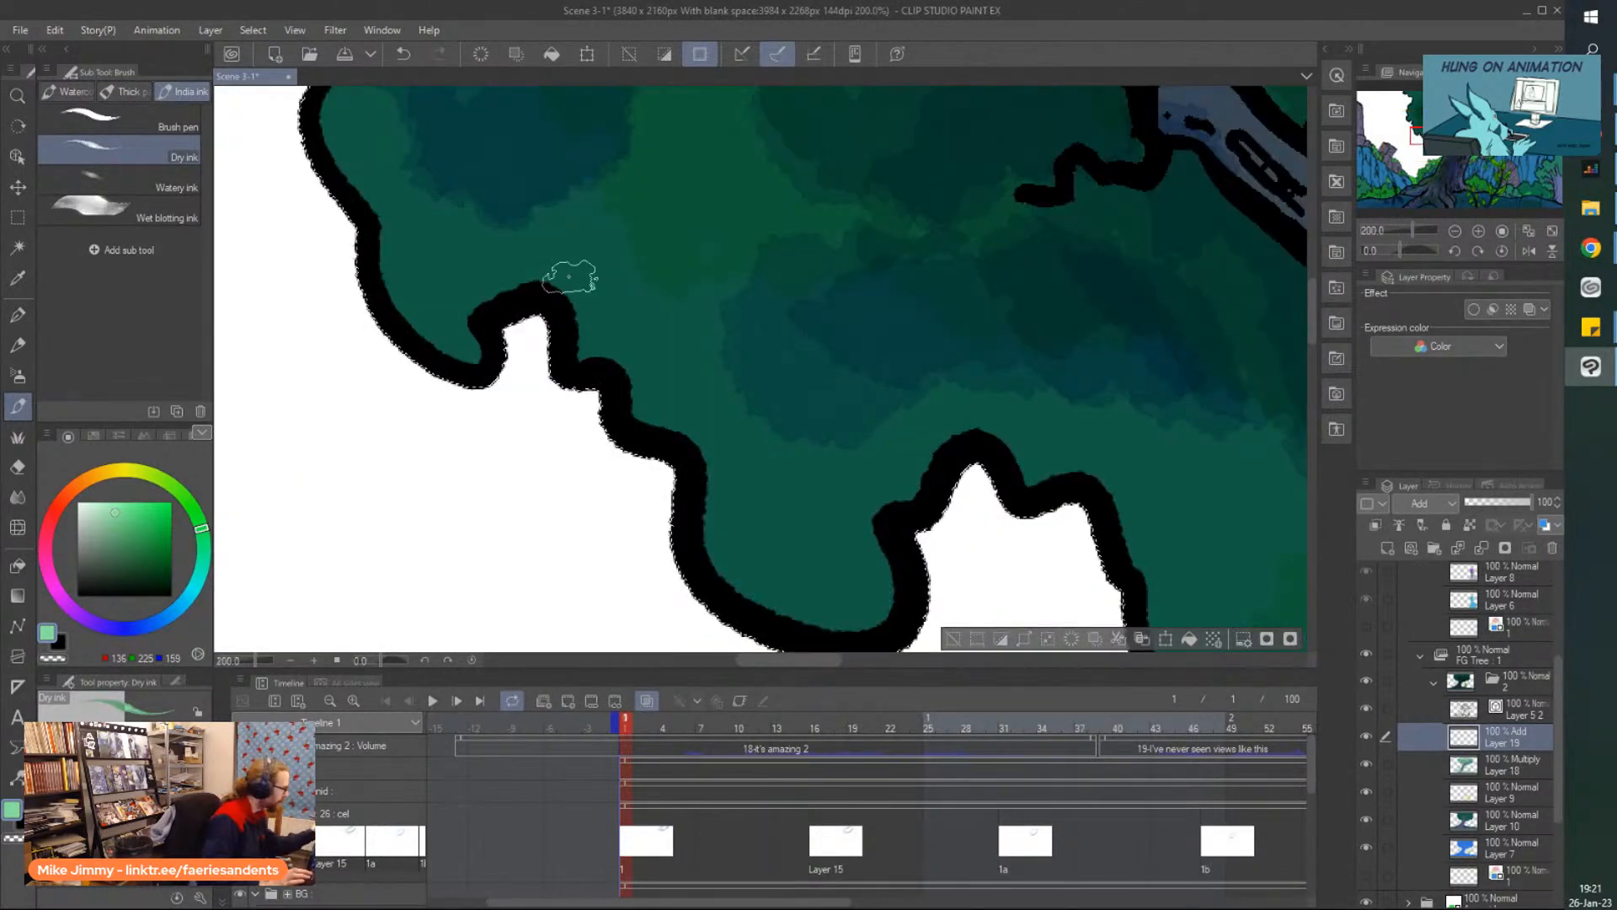
Try a pale green Watery ink stroke along the lower lobe of the foliage, undoing it.
{"action": "left_click", "coordinate": [84, 173]}
{"action": "left_click_drag", "start_coordinate": [859, 614], "coordinate": [716, 518]}
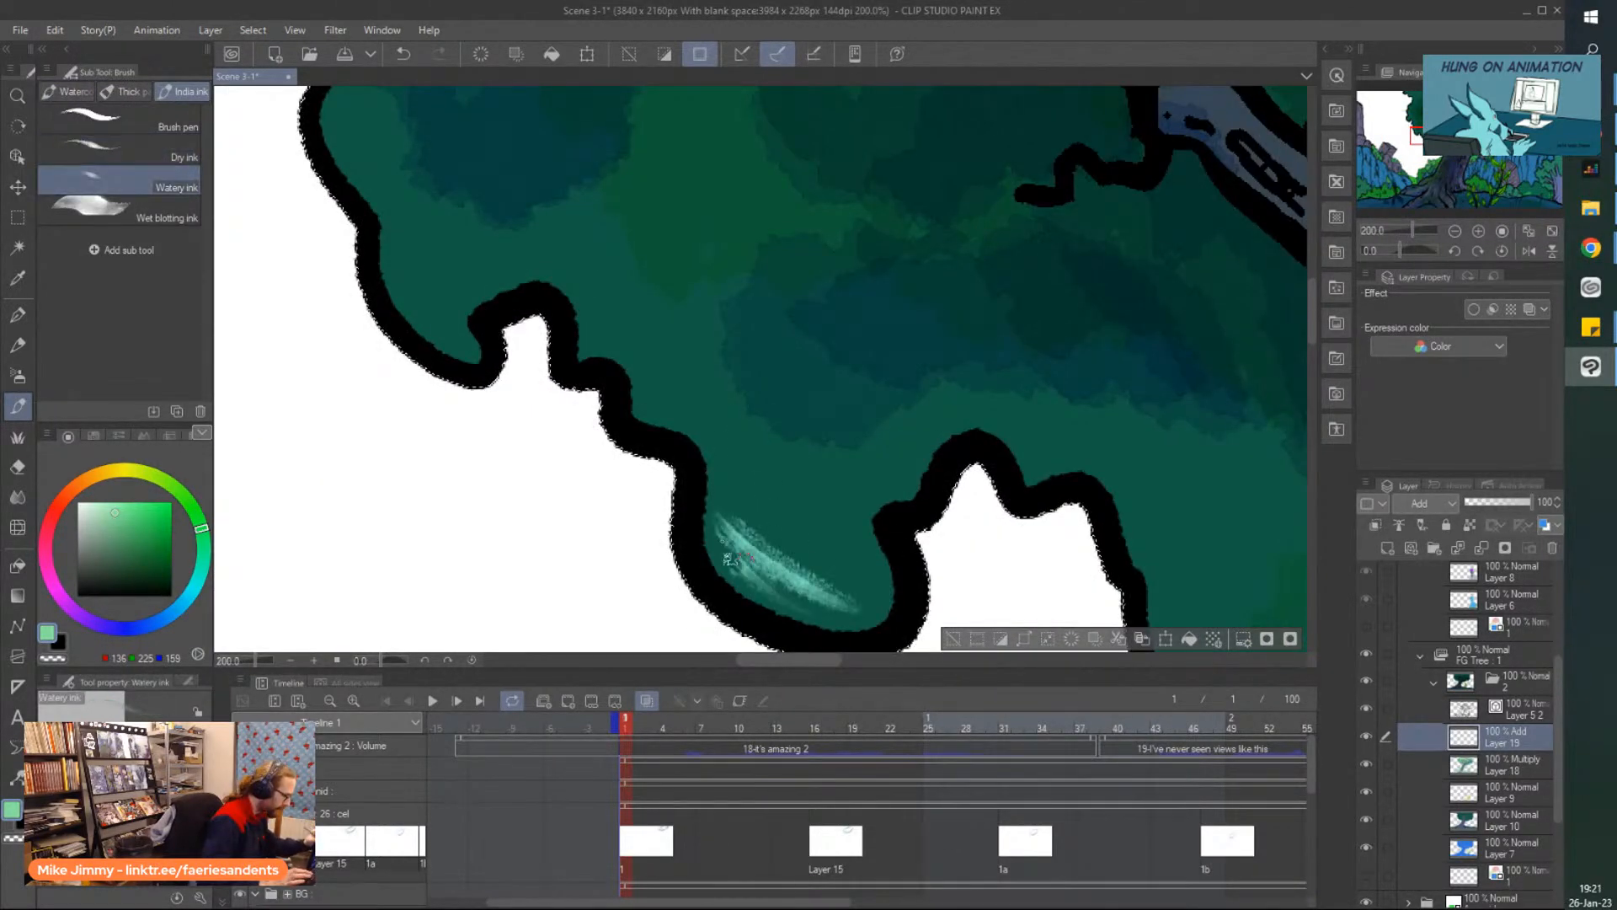
{"action": "key", "text": "ctrl+z"}
Try Glow dodge as Rough wash 3's blending mode over the foliage and switch to the Watery brush.
{"action": "left_click", "coordinate": [53, 90]}
{"action": "left_click", "coordinate": [98, 362]}
{"action": "left_click", "coordinate": [154, 786]}
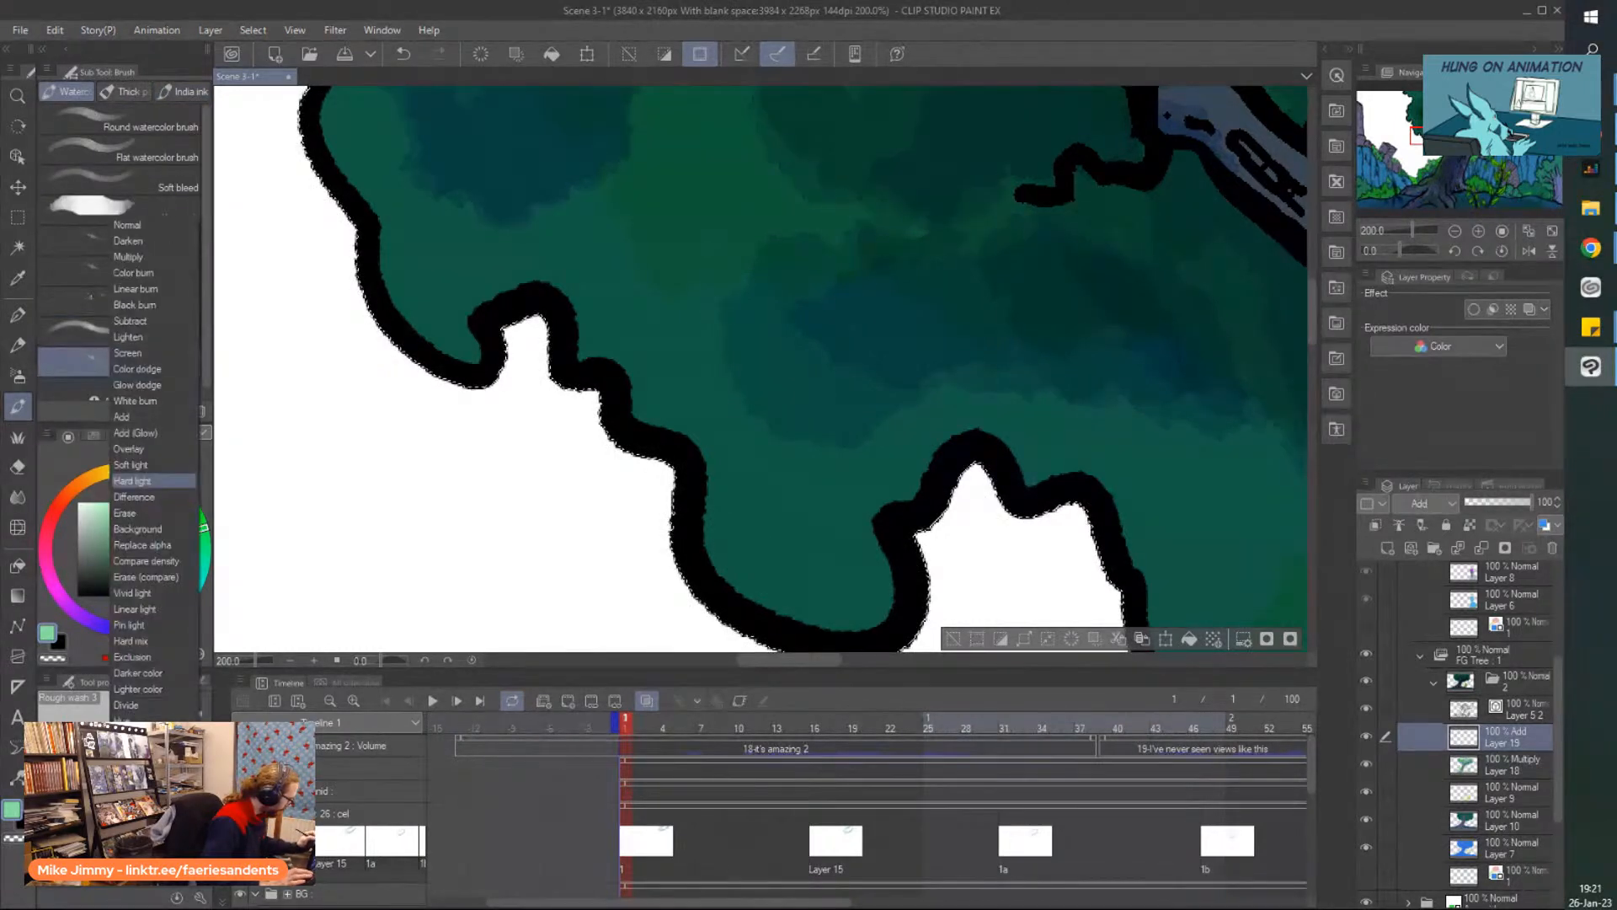
{"action": "left_click", "coordinate": [128, 369]}
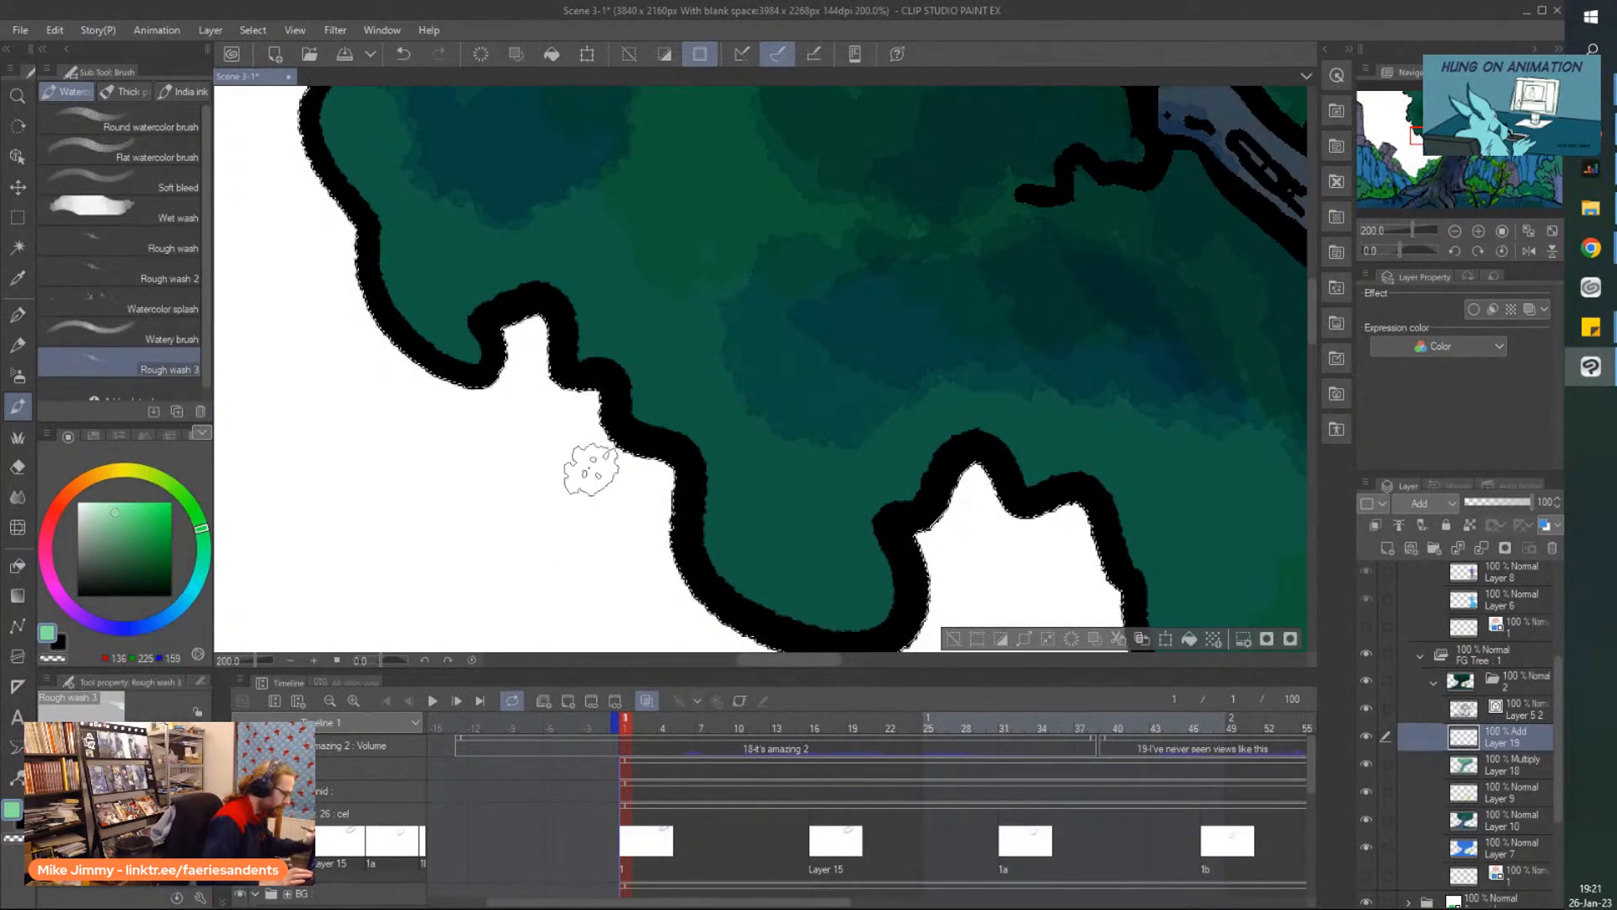
{"action": "left_click", "coordinate": [115, 338]}
{"action": "scroll", "coordinate": [724, 396], "scroll_direction": "down", "scroll_amount": 1}
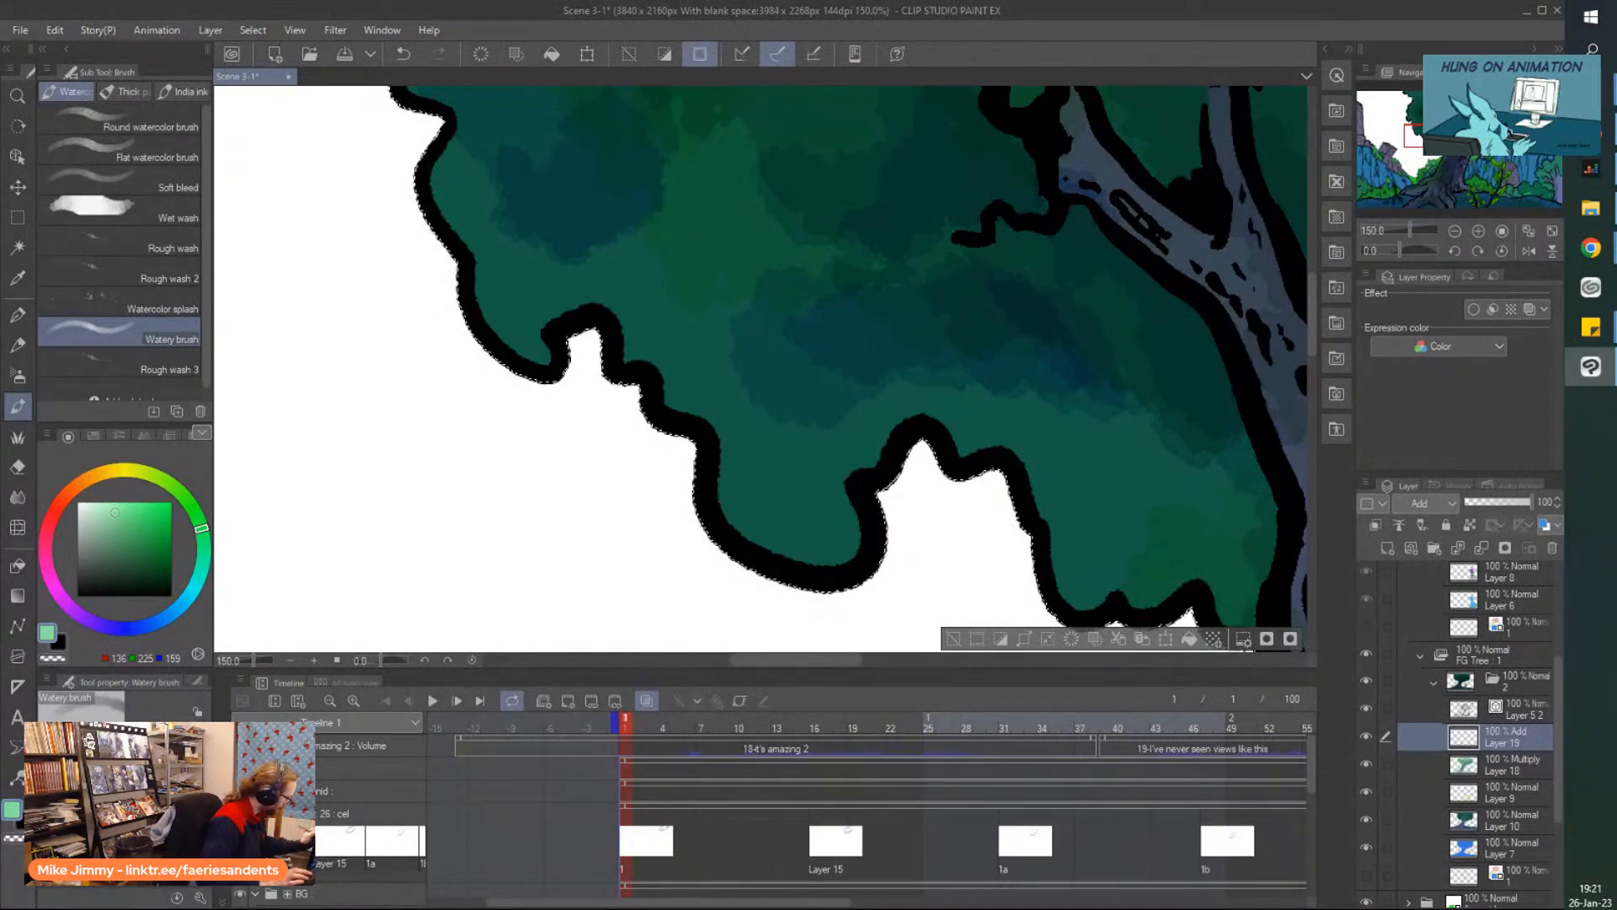
Return to the Rough wash 3 brush and try Add (Glow) as its blending mode.
{"action": "left_click", "coordinate": [126, 365]}
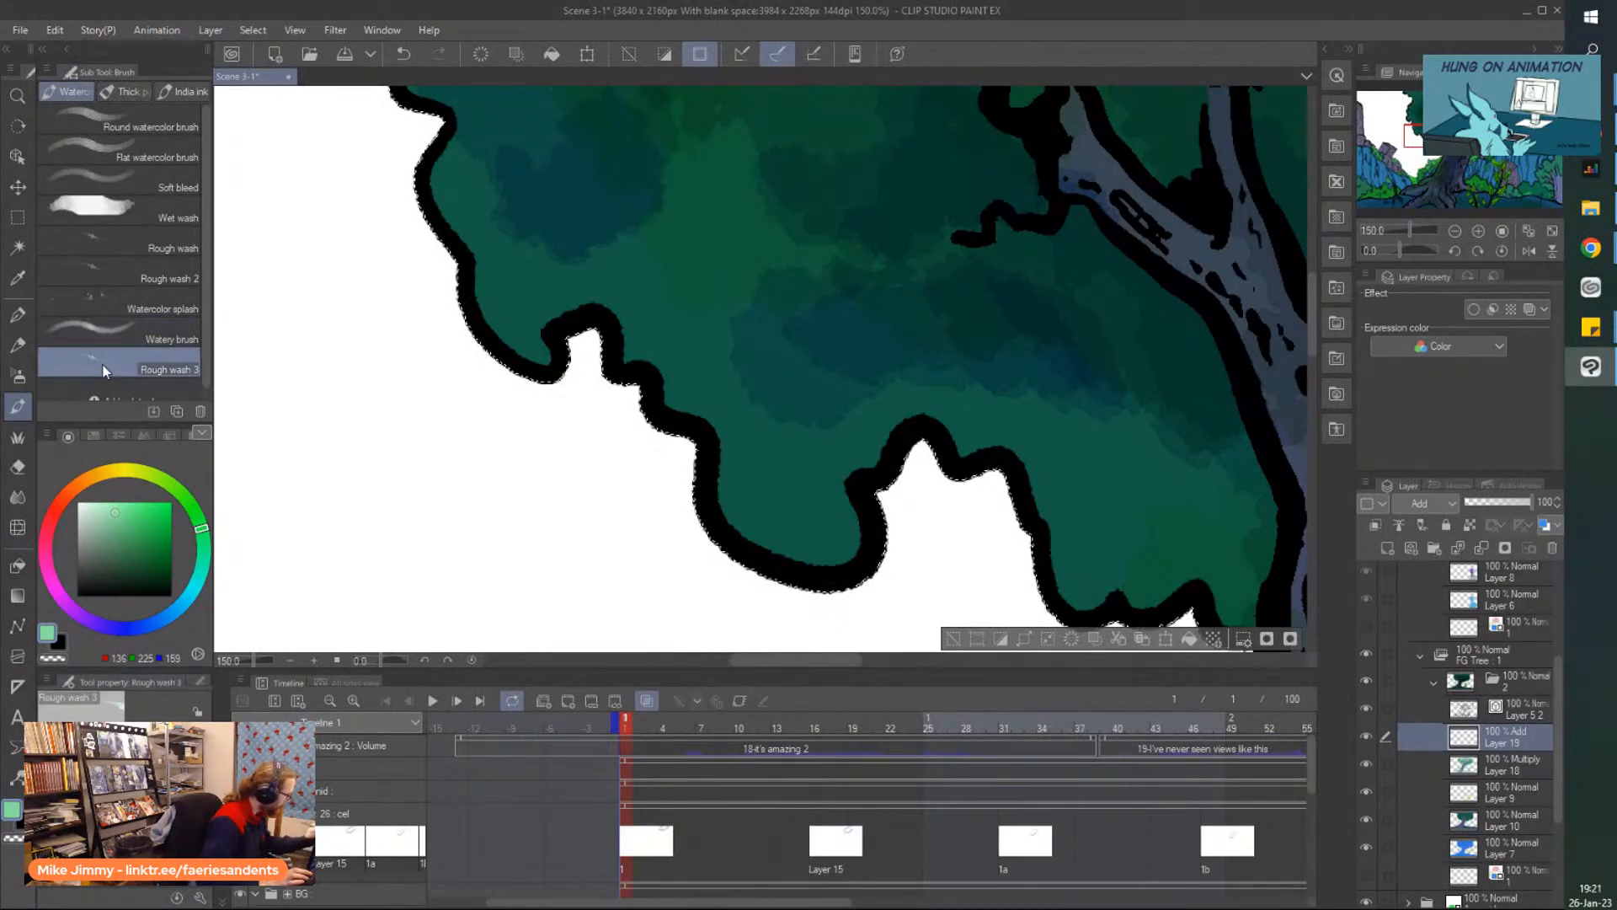
{"action": "left_click", "coordinate": [134, 674]}
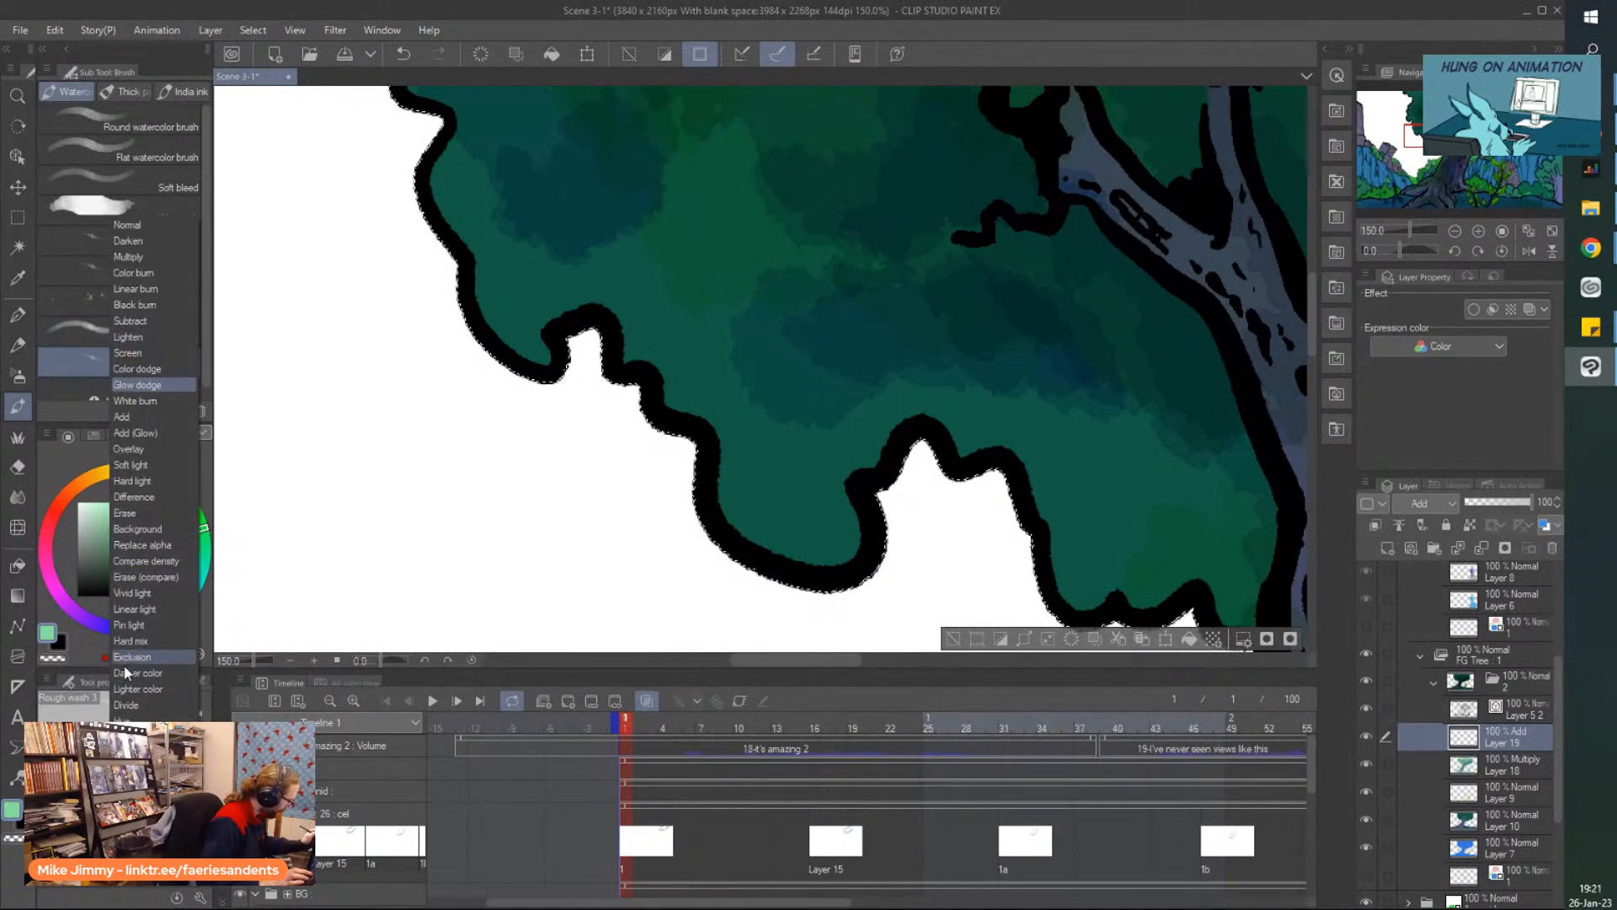
{"action": "left_click", "coordinate": [126, 433]}
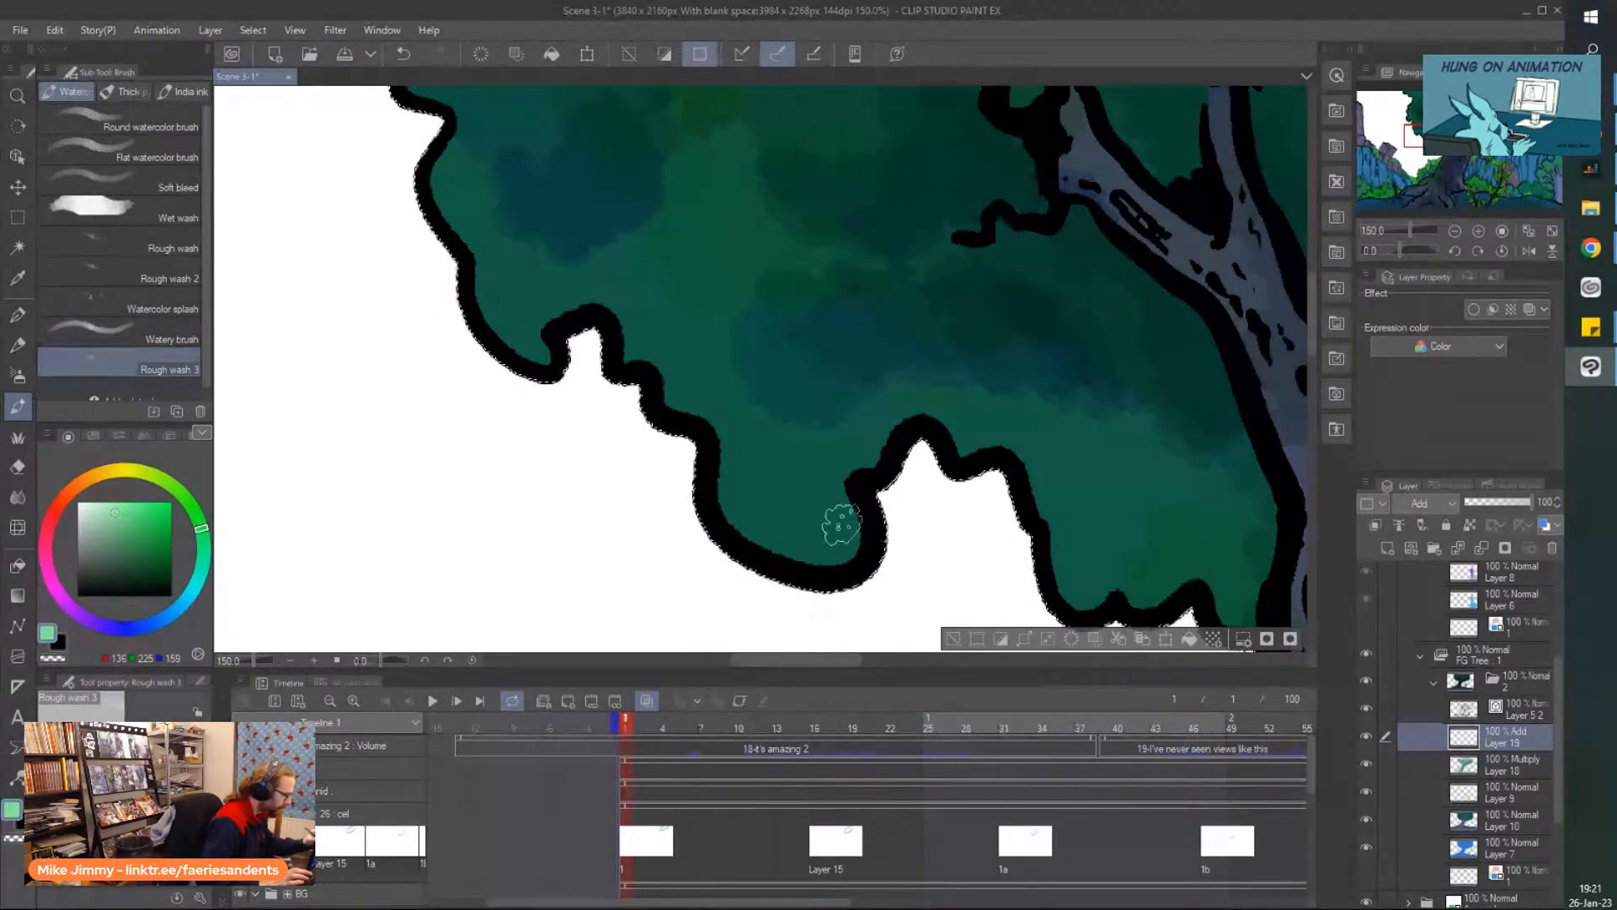
Examine the foliage's edge, the trunk and the base of the foreground tree for places to highlight.
{"action": "scroll", "coordinate": [700, 396], "scroll_direction": "down", "scroll_amount": 2}
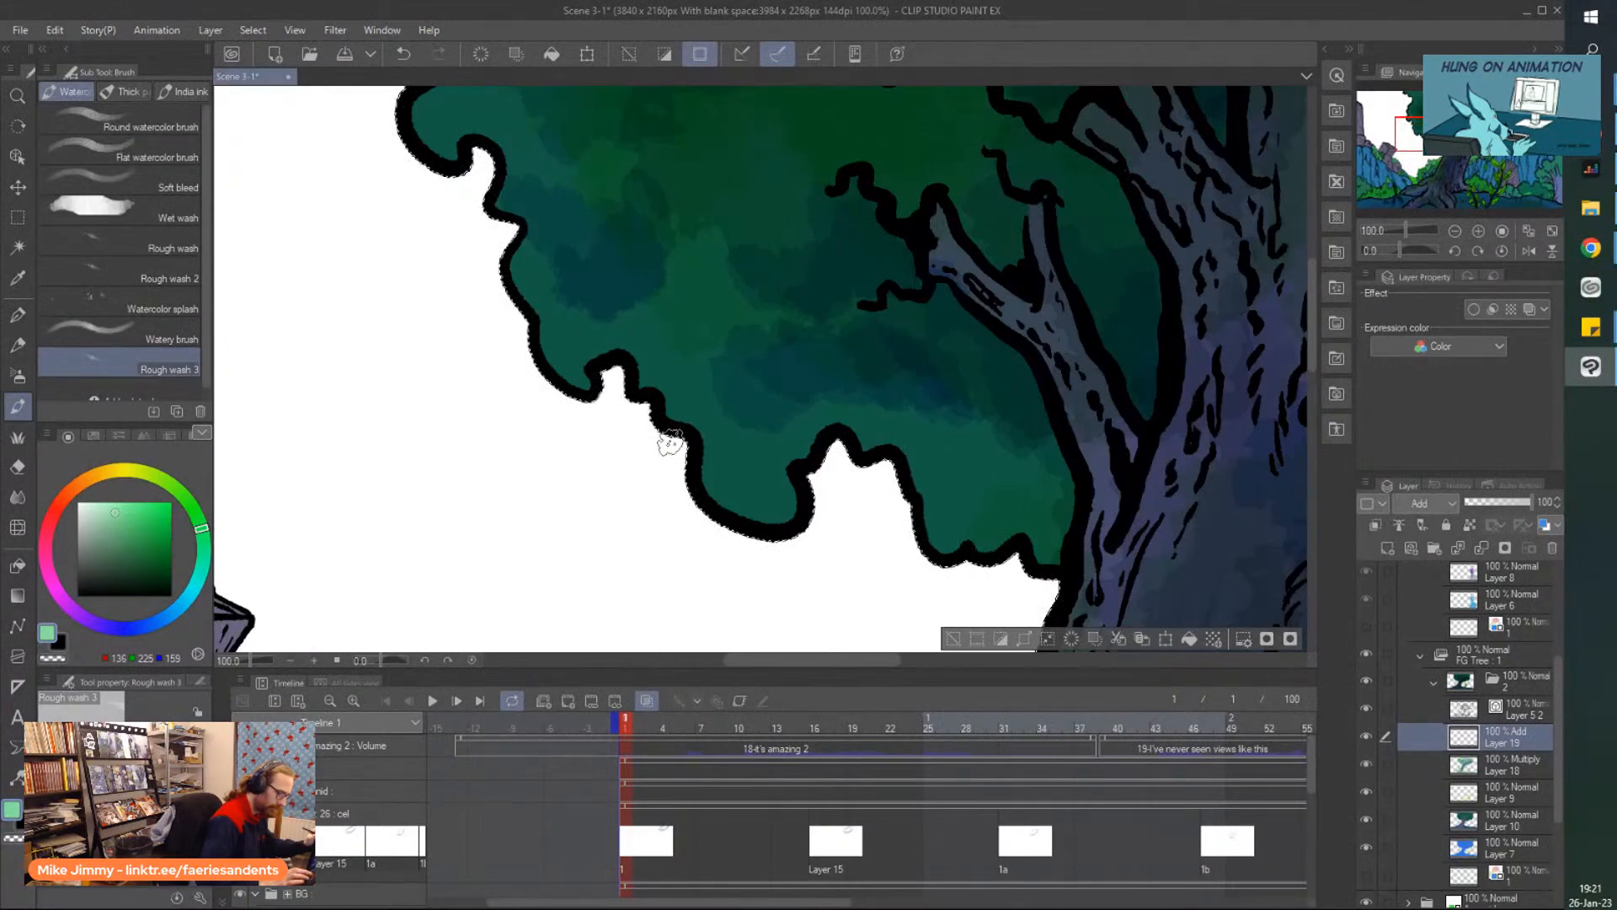
{"action": "scroll", "coordinate": [670, 438], "scroll_direction": "right", "scroll_amount": 3}
{"action": "scroll", "coordinate": [669, 440], "scroll_direction": "right", "scroll_amount": 2}
{"action": "scroll", "coordinate": [589, 326], "scroll_direction": "down", "scroll_amount": 2}
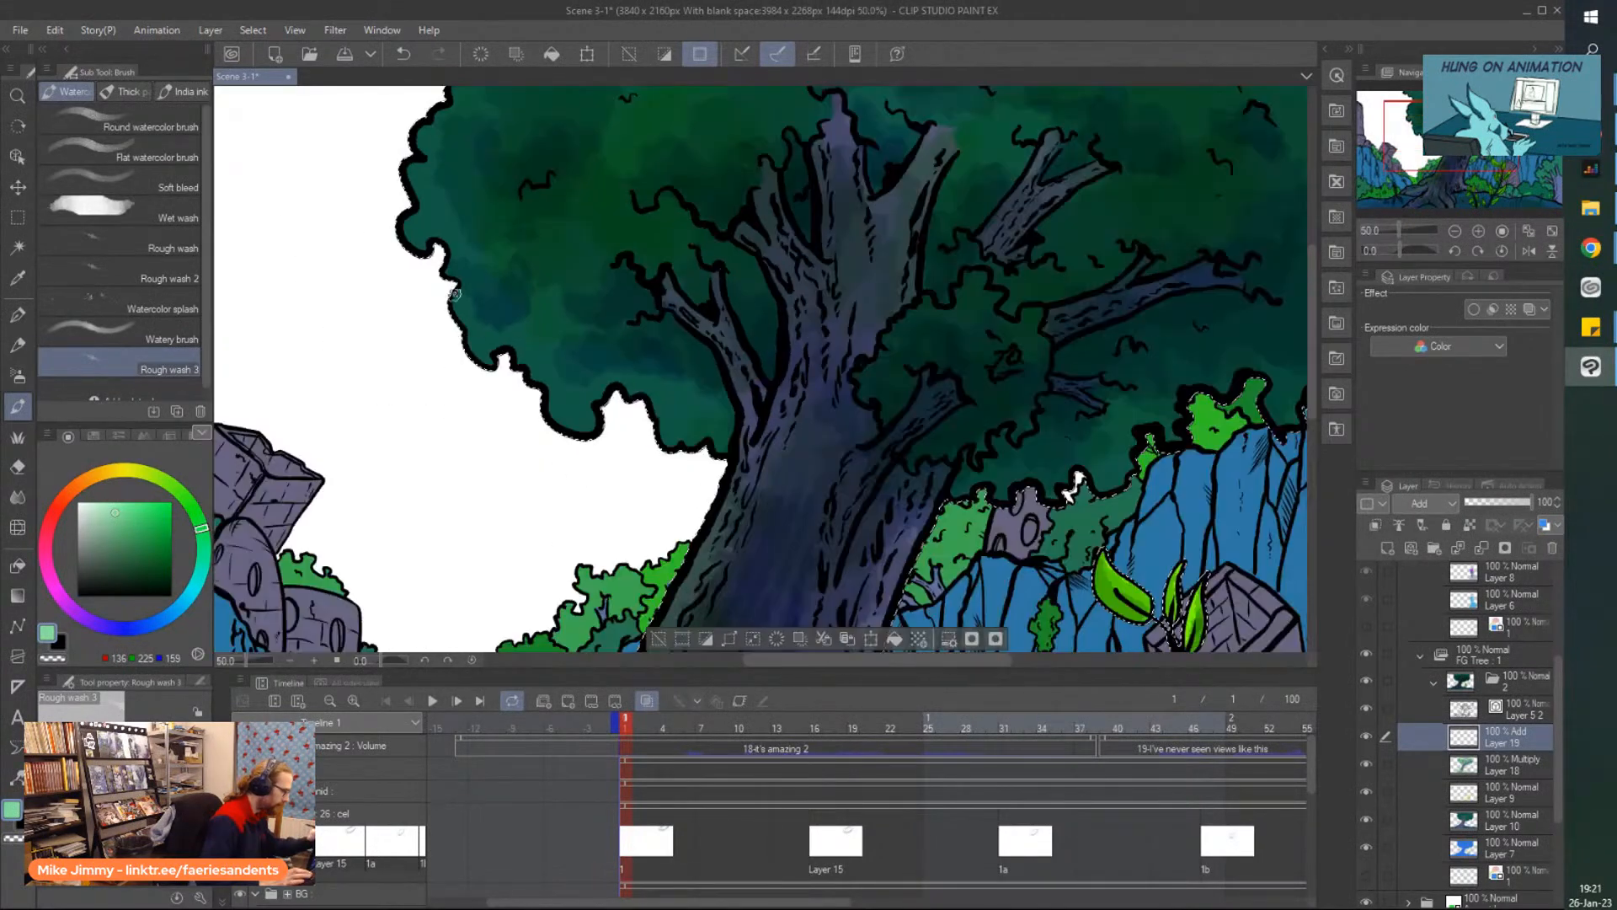
{"action": "scroll", "coordinate": [480, 157], "scroll_direction": "up", "scroll_amount": 2}
{"action": "scroll", "coordinate": [561, 356], "scroll_direction": "down", "scroll_amount": 3}
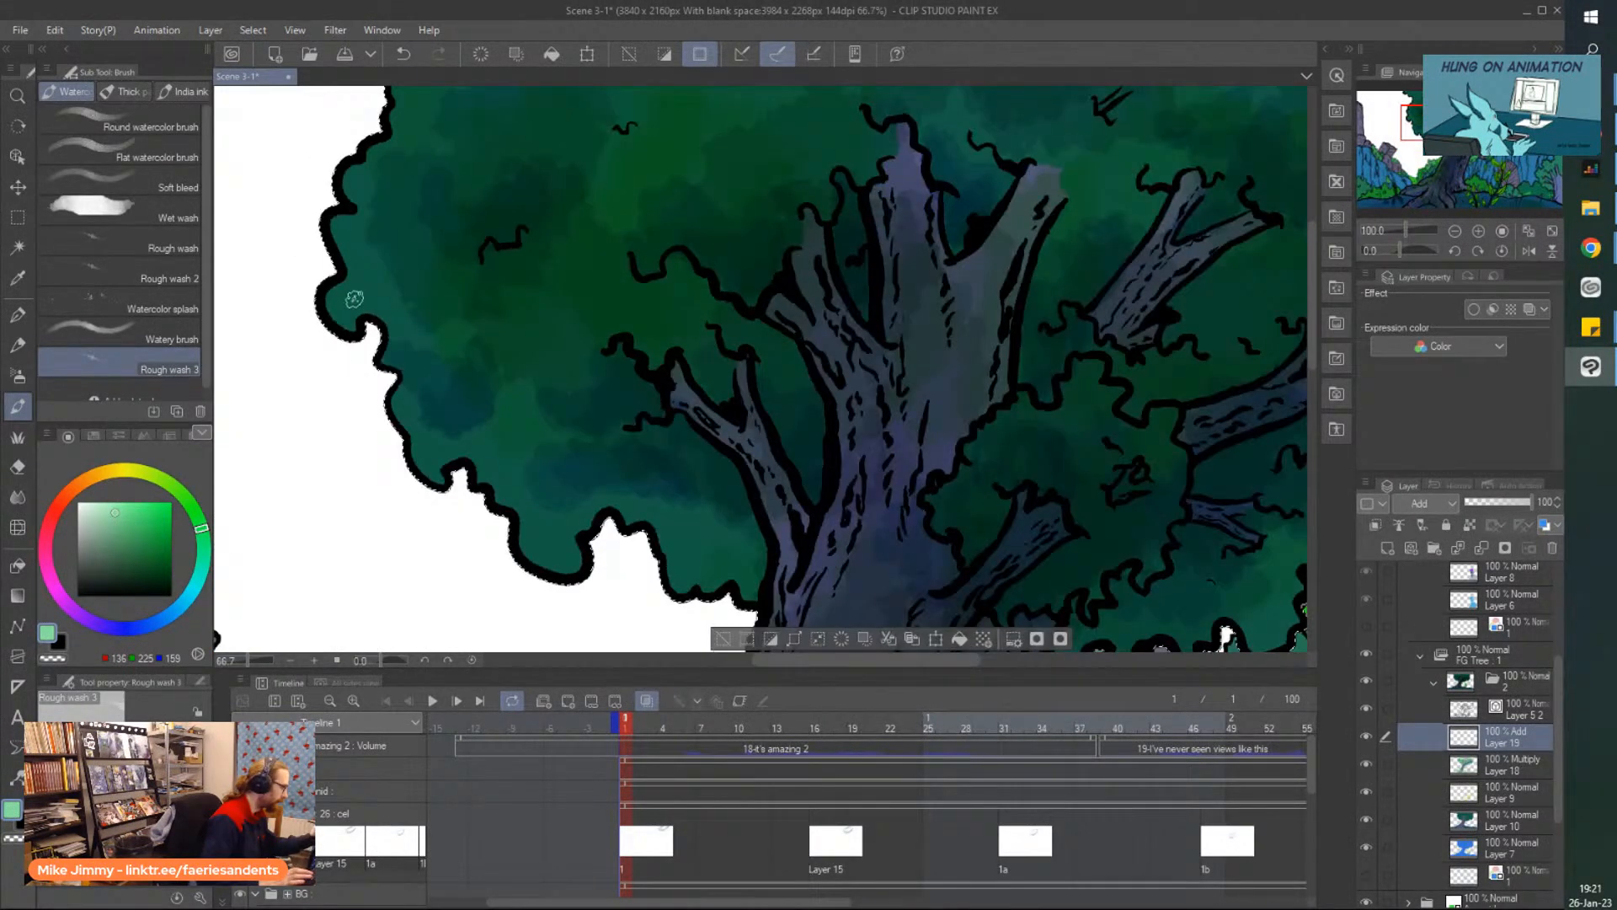
{"action": "scroll", "coordinate": [589, 354], "scroll_direction": "up", "scroll_amount": 2}
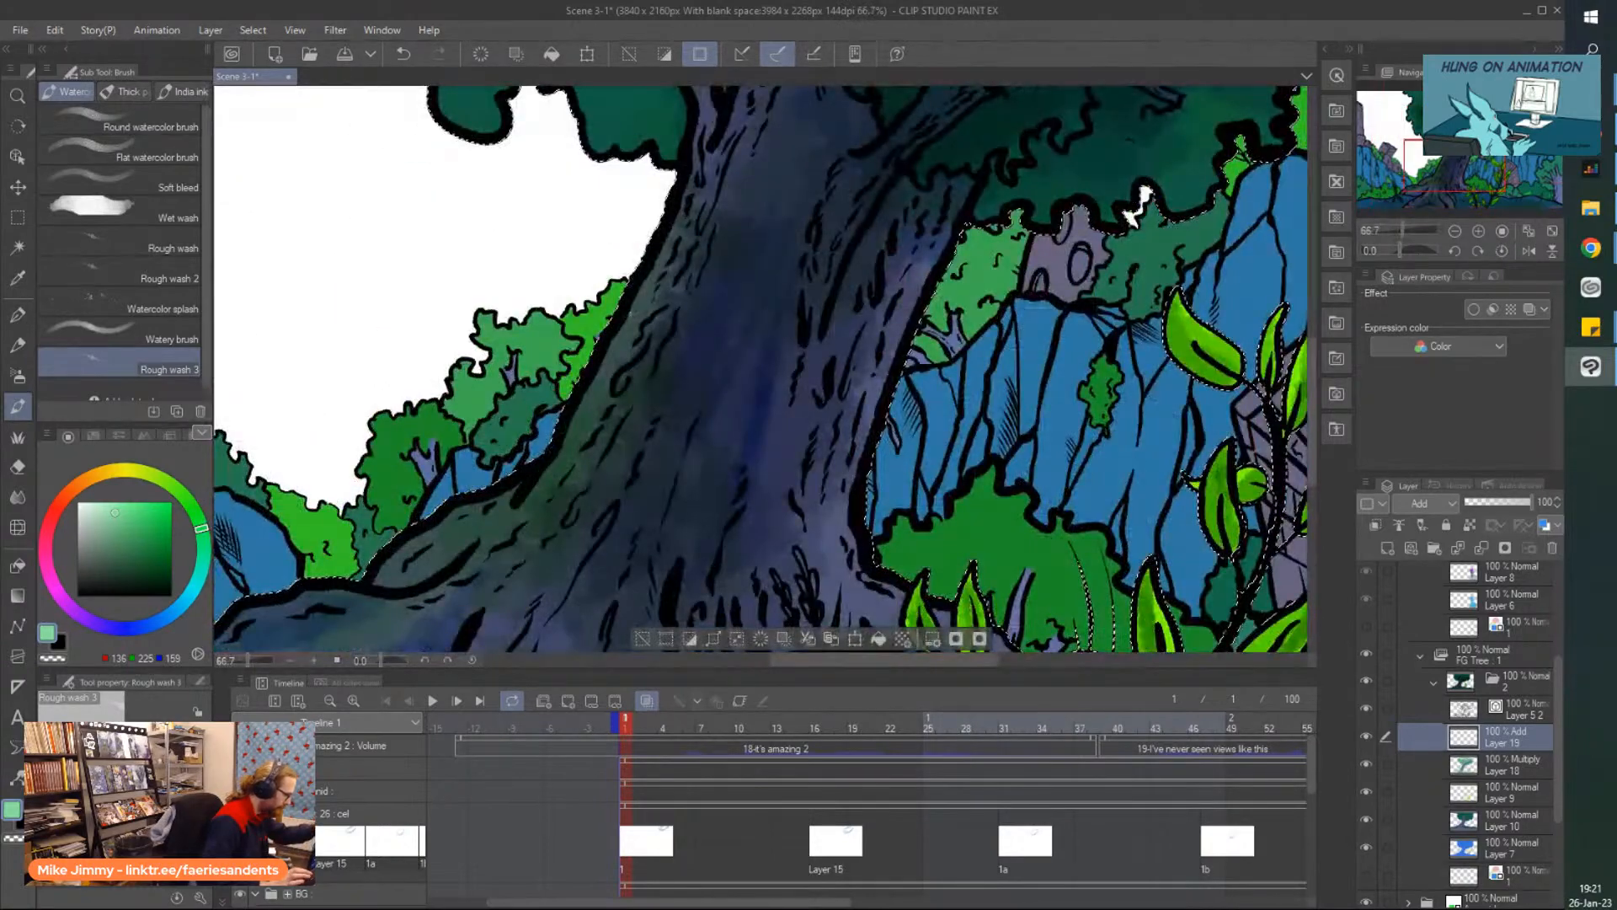
{"action": "scroll", "coordinate": [647, 257], "scroll_direction": "up", "scroll_amount": 3}
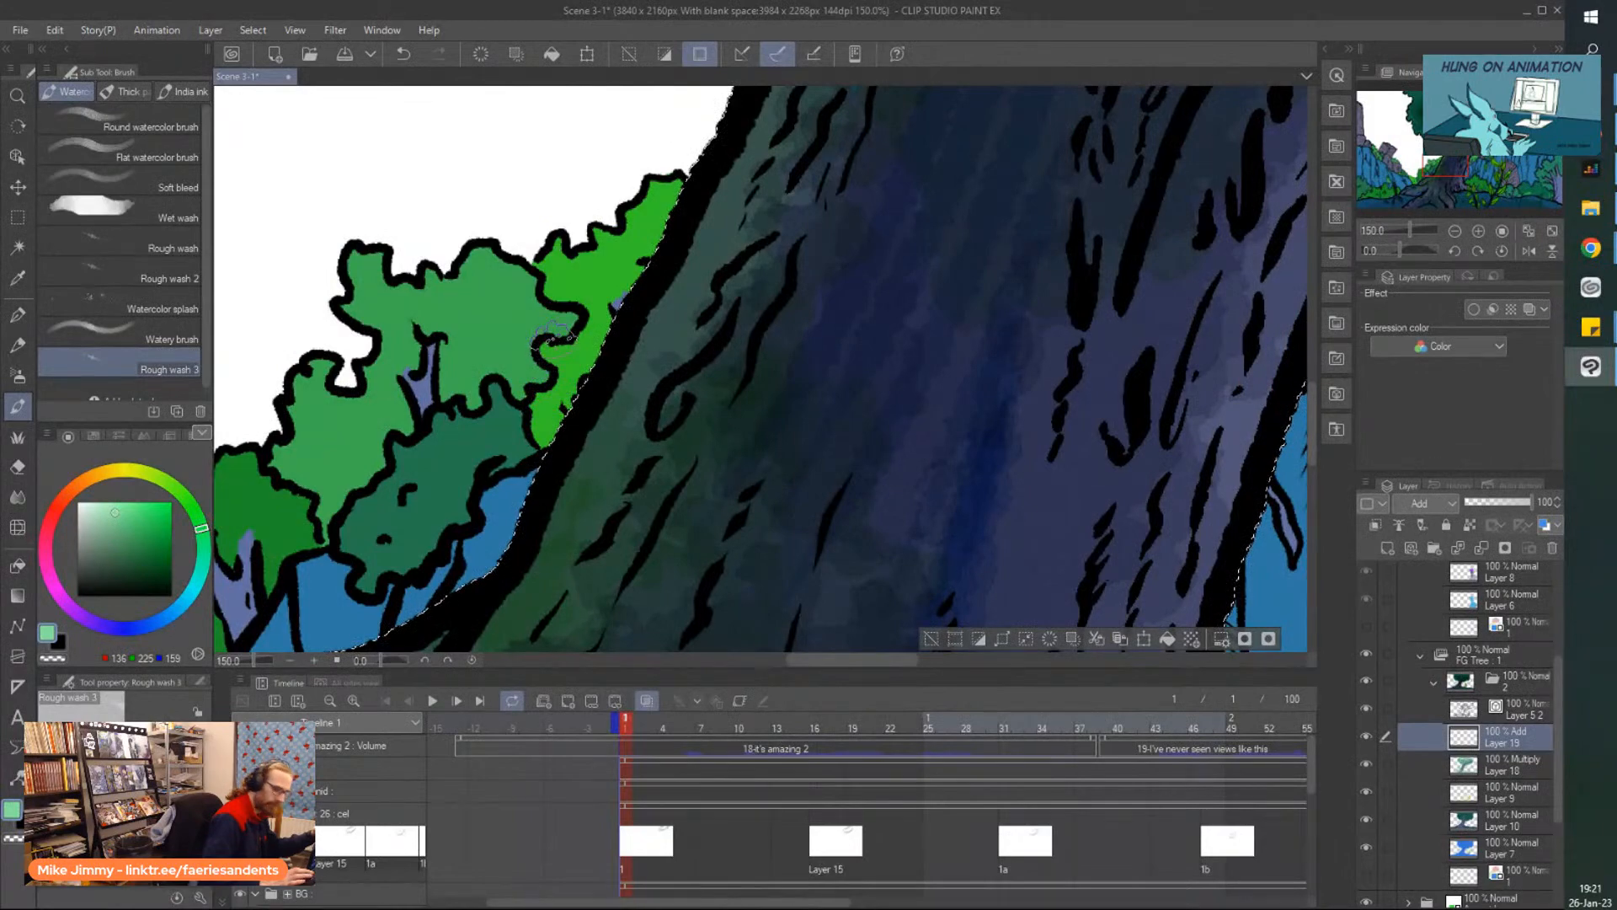
{"action": "scroll", "coordinate": [552, 335], "scroll_direction": "down", "scroll_amount": 3}
{"action": "scroll", "coordinate": [758, 489], "scroll_direction": "up", "scroll_amount": 3}
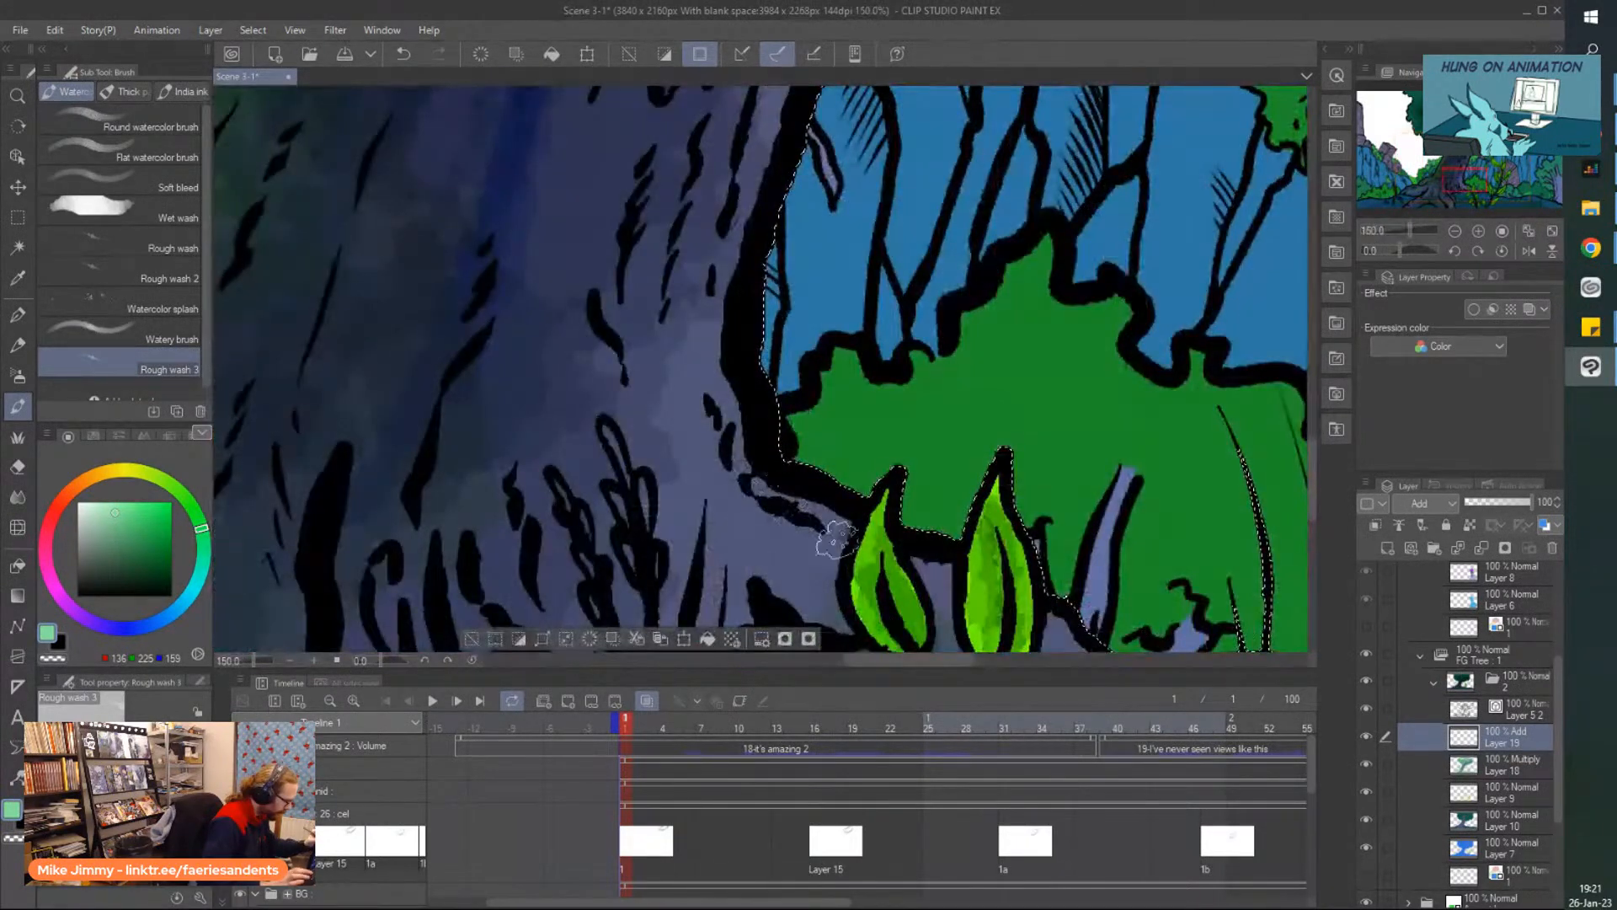
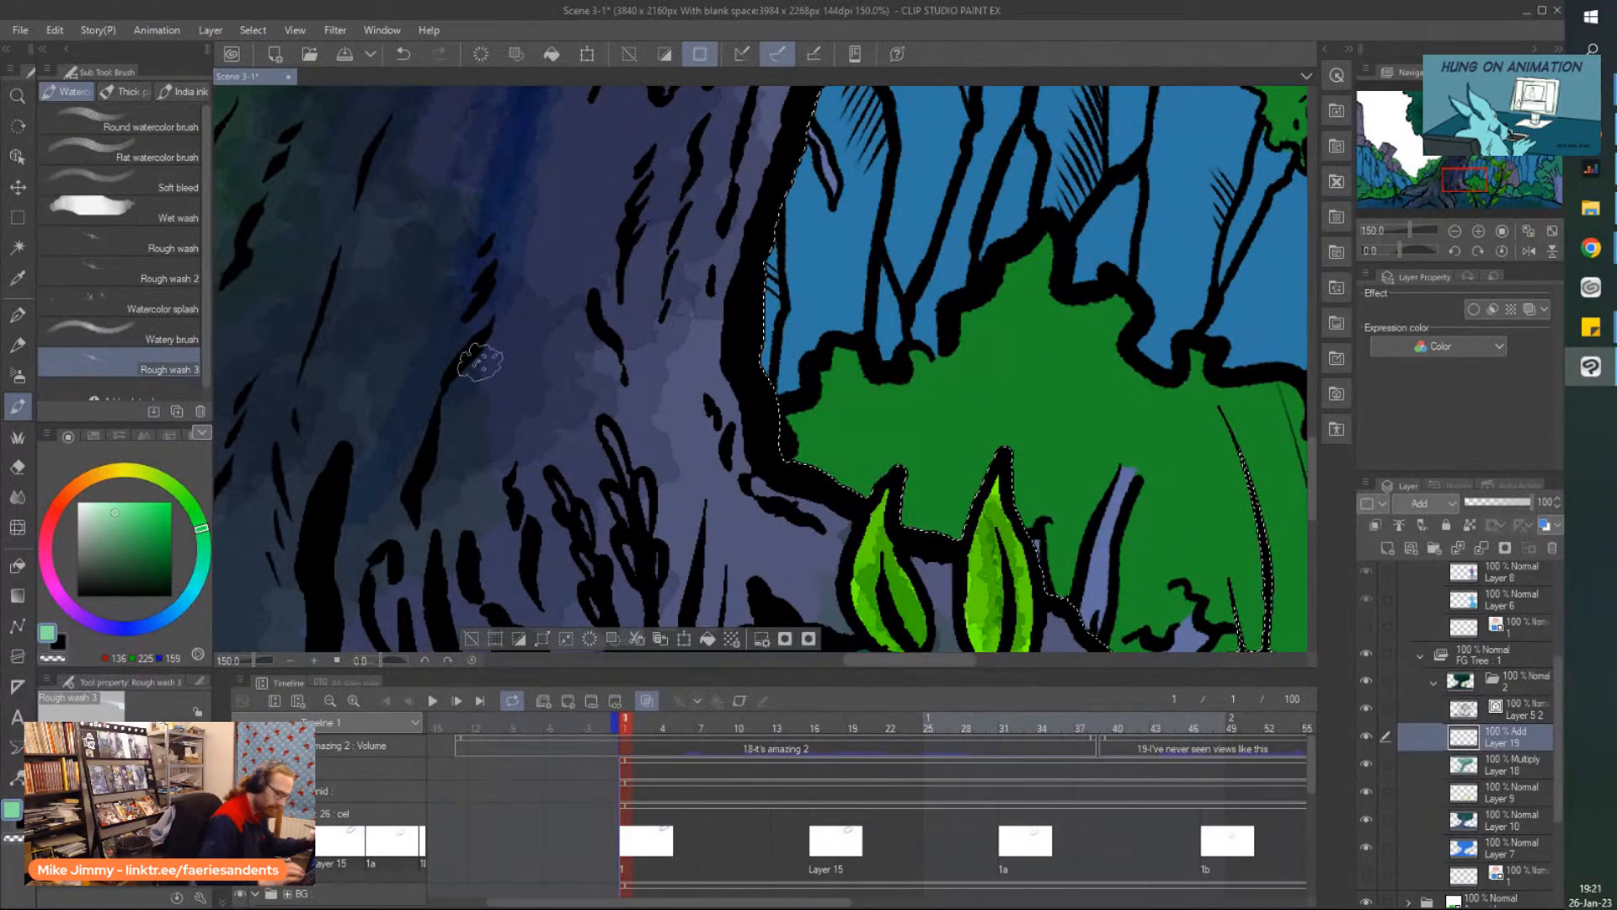
{"action": "scroll", "coordinate": [480, 363], "scroll_direction": "down", "scroll_amount": 3}
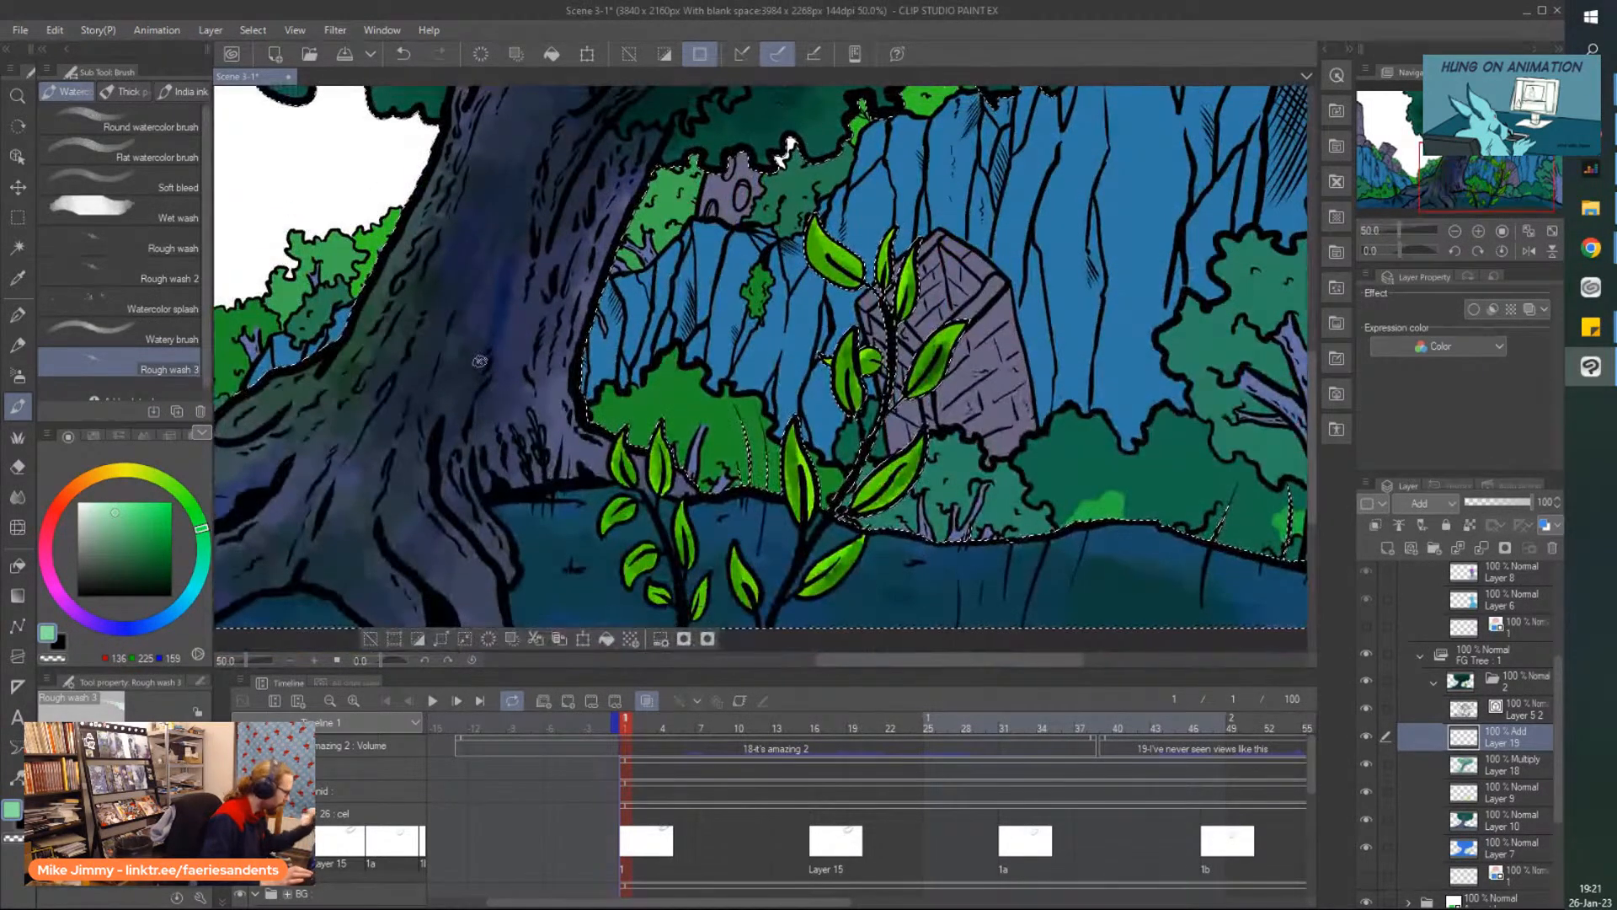
Try Rough wash 3 with Normal blending mode, testing a pale highlight stroke at the base of the trunk.
{"action": "left_click", "coordinate": [155, 787]}
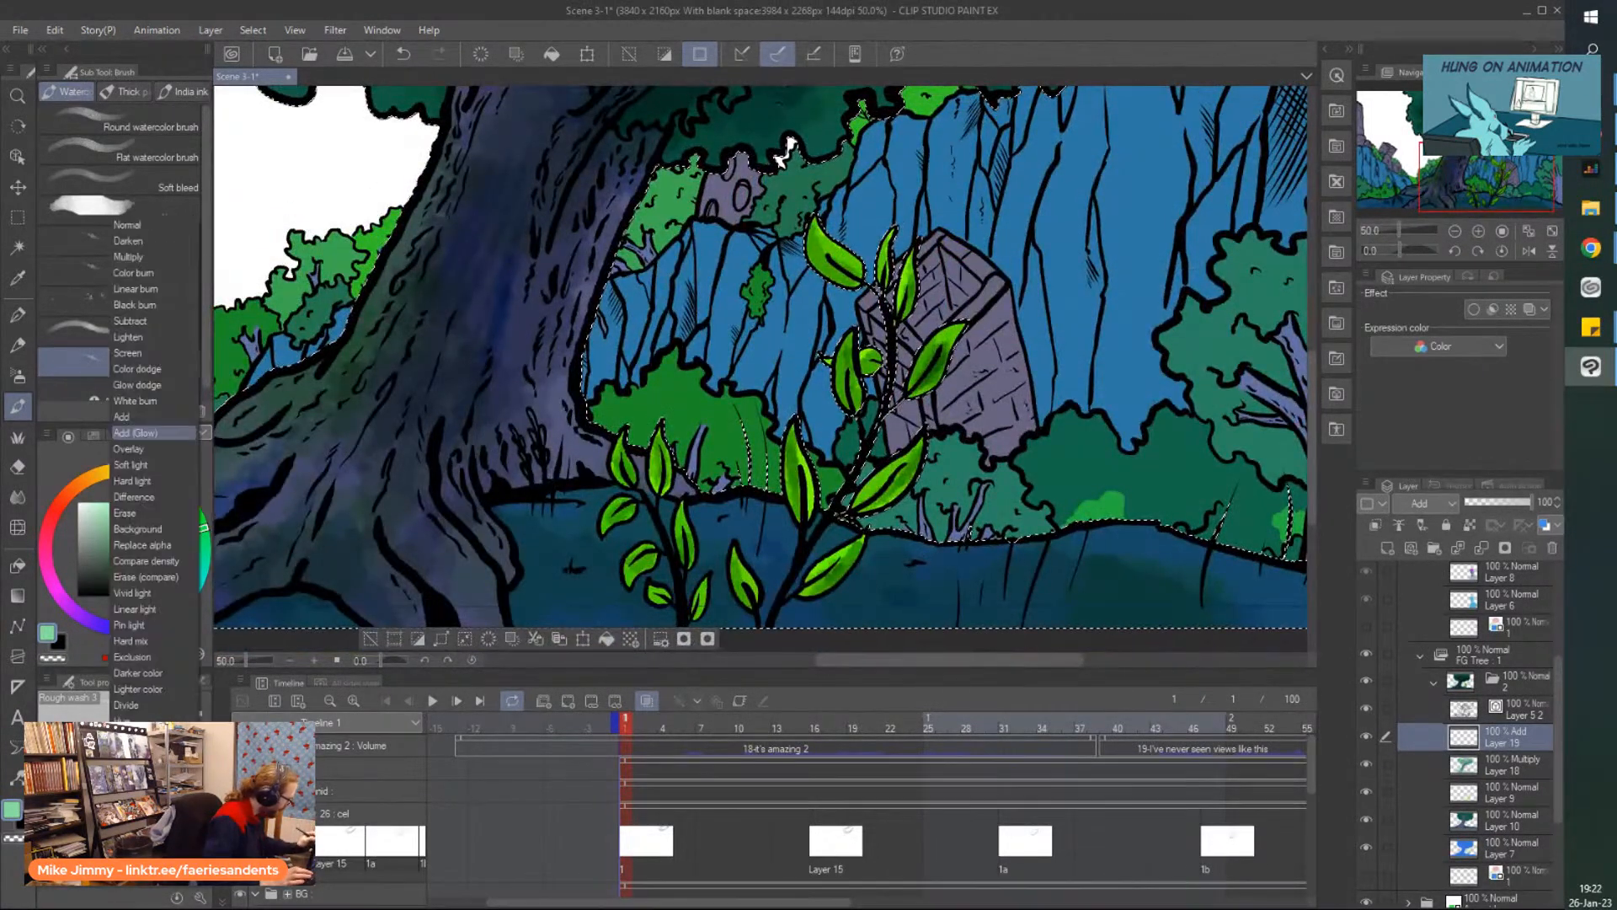
{"action": "left_click", "coordinate": [128, 229]}
{"action": "left_click_drag", "start_coordinate": [539, 387], "coordinate": [581, 455]}
{"action": "scroll", "coordinate": [481, 354], "scroll_direction": "up", "scroll_amount": 1}
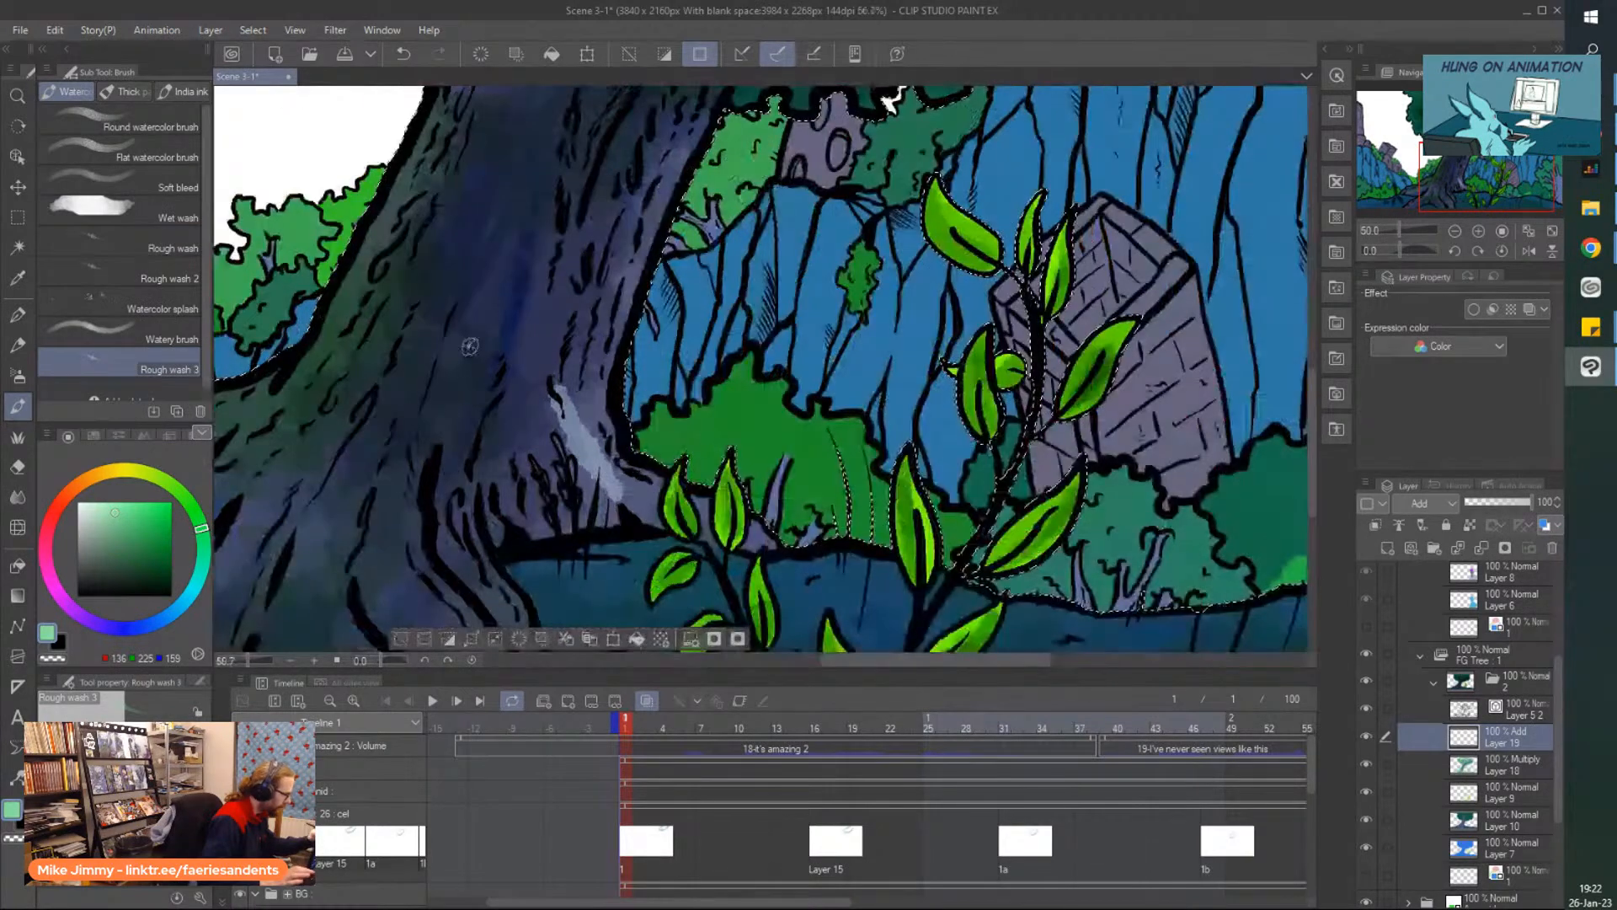
{"action": "scroll", "coordinate": [484, 362], "scroll_direction": "down", "scroll_amount": 2}
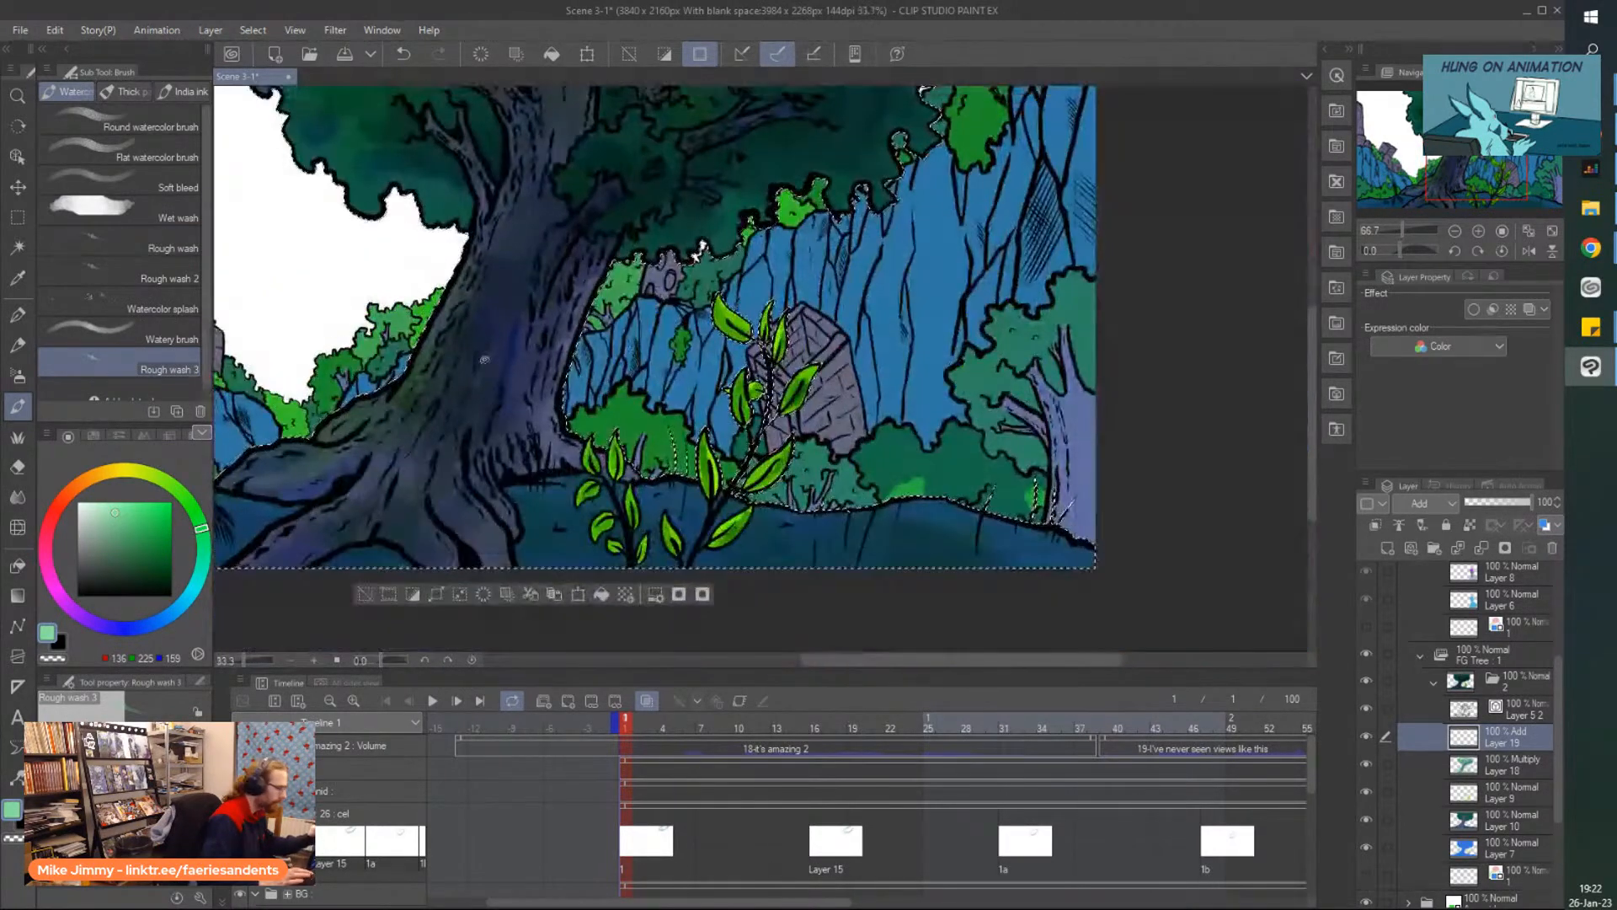
{"action": "scroll", "coordinate": [485, 359], "scroll_direction": "up", "scroll_amount": 3}
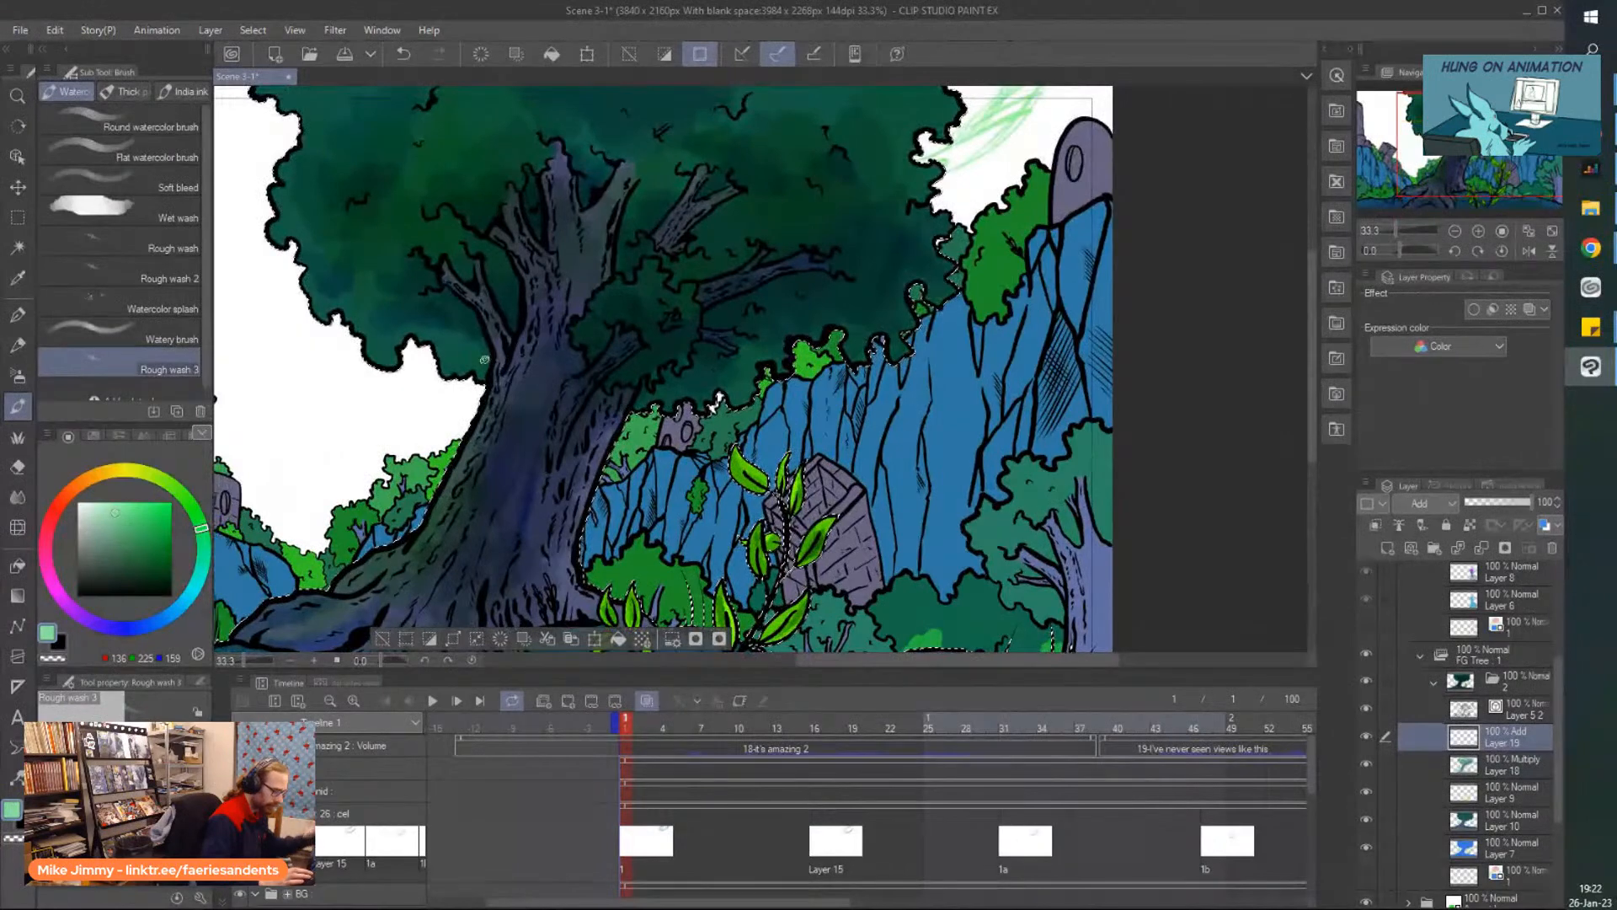
Set Layer 19's blending mode to Normal and test Rough wash 3 strokes on the tree, undoing them.
{"action": "left_click", "coordinate": [1416, 502]}
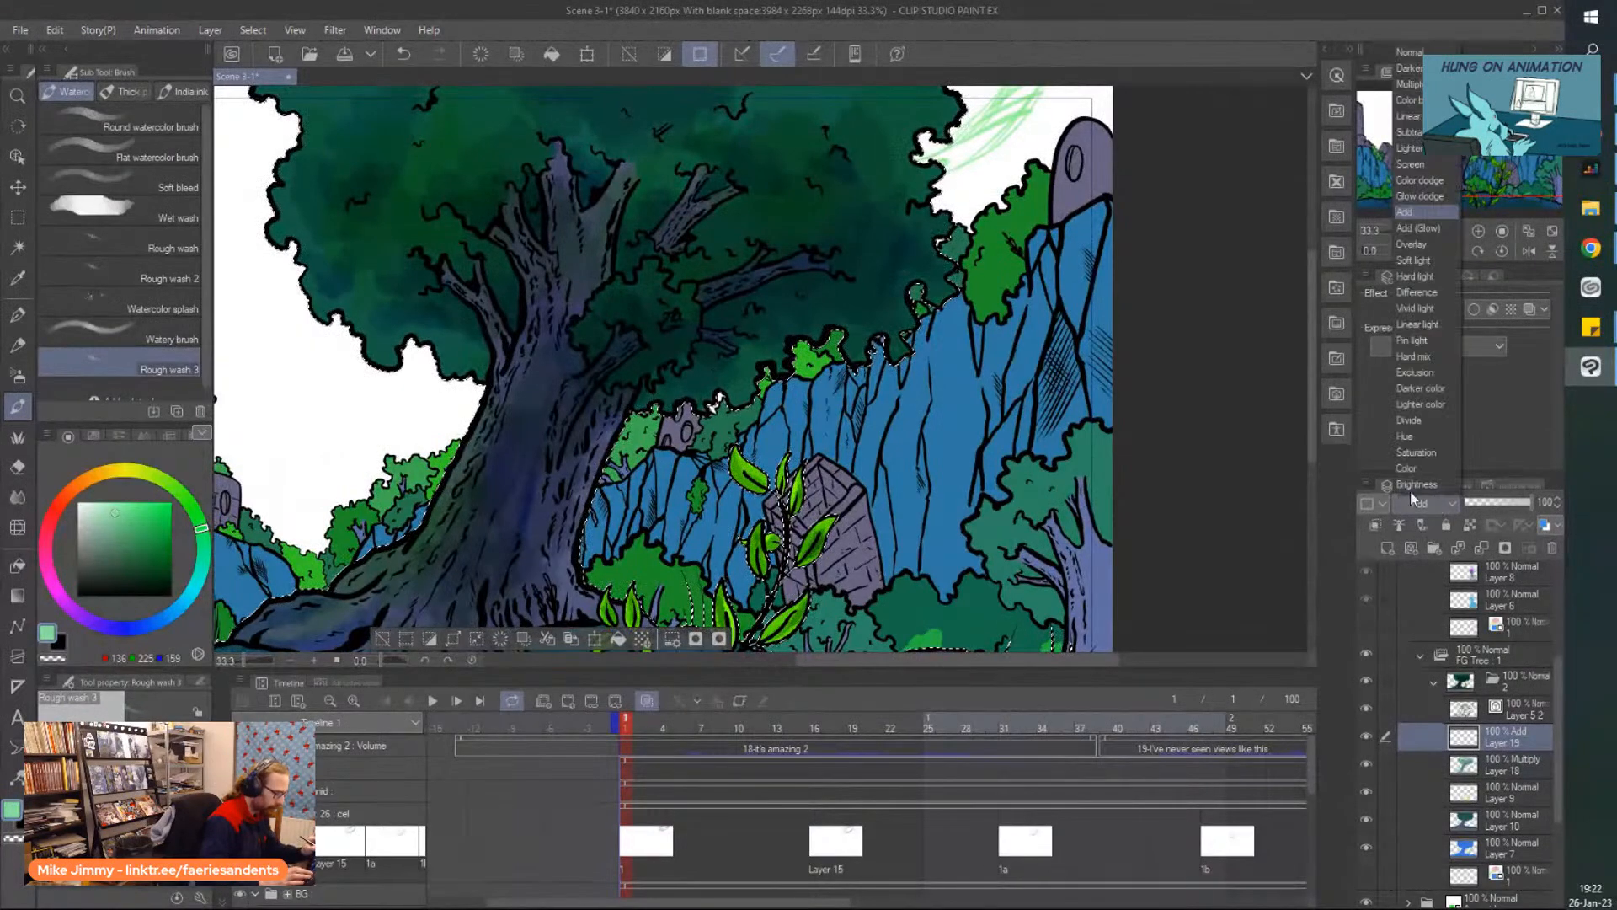
{"action": "left_click", "coordinate": [1411, 53]}
{"action": "left_click_drag", "start_coordinate": [288, 293], "coordinate": [331, 325]}
{"action": "scroll", "coordinate": [330, 324], "scroll_direction": "up", "scroll_amount": 3}
{"action": "left_click_drag", "start_coordinate": [712, 282], "coordinate": [726, 383]}
{"action": "key", "text": "ctrl+z"}
Try Soft light as Rough wash 3's blending mode, painting pale highlights along the foliage's lower edge.
{"action": "left_click", "coordinate": [155, 785]}
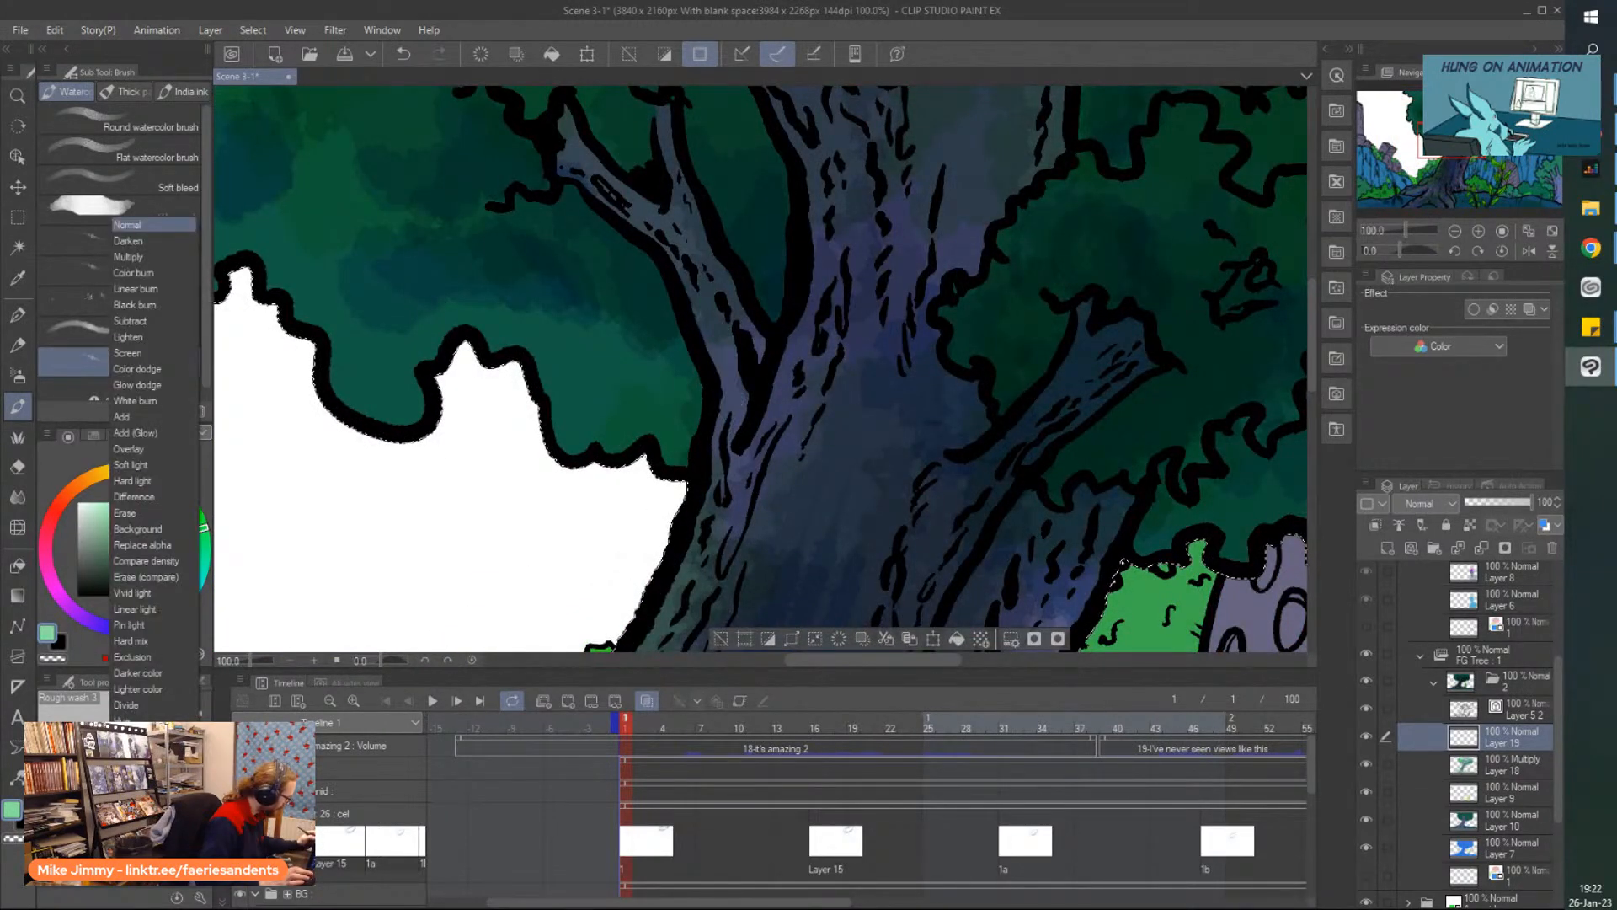
{"action": "left_click", "coordinate": [131, 465]}
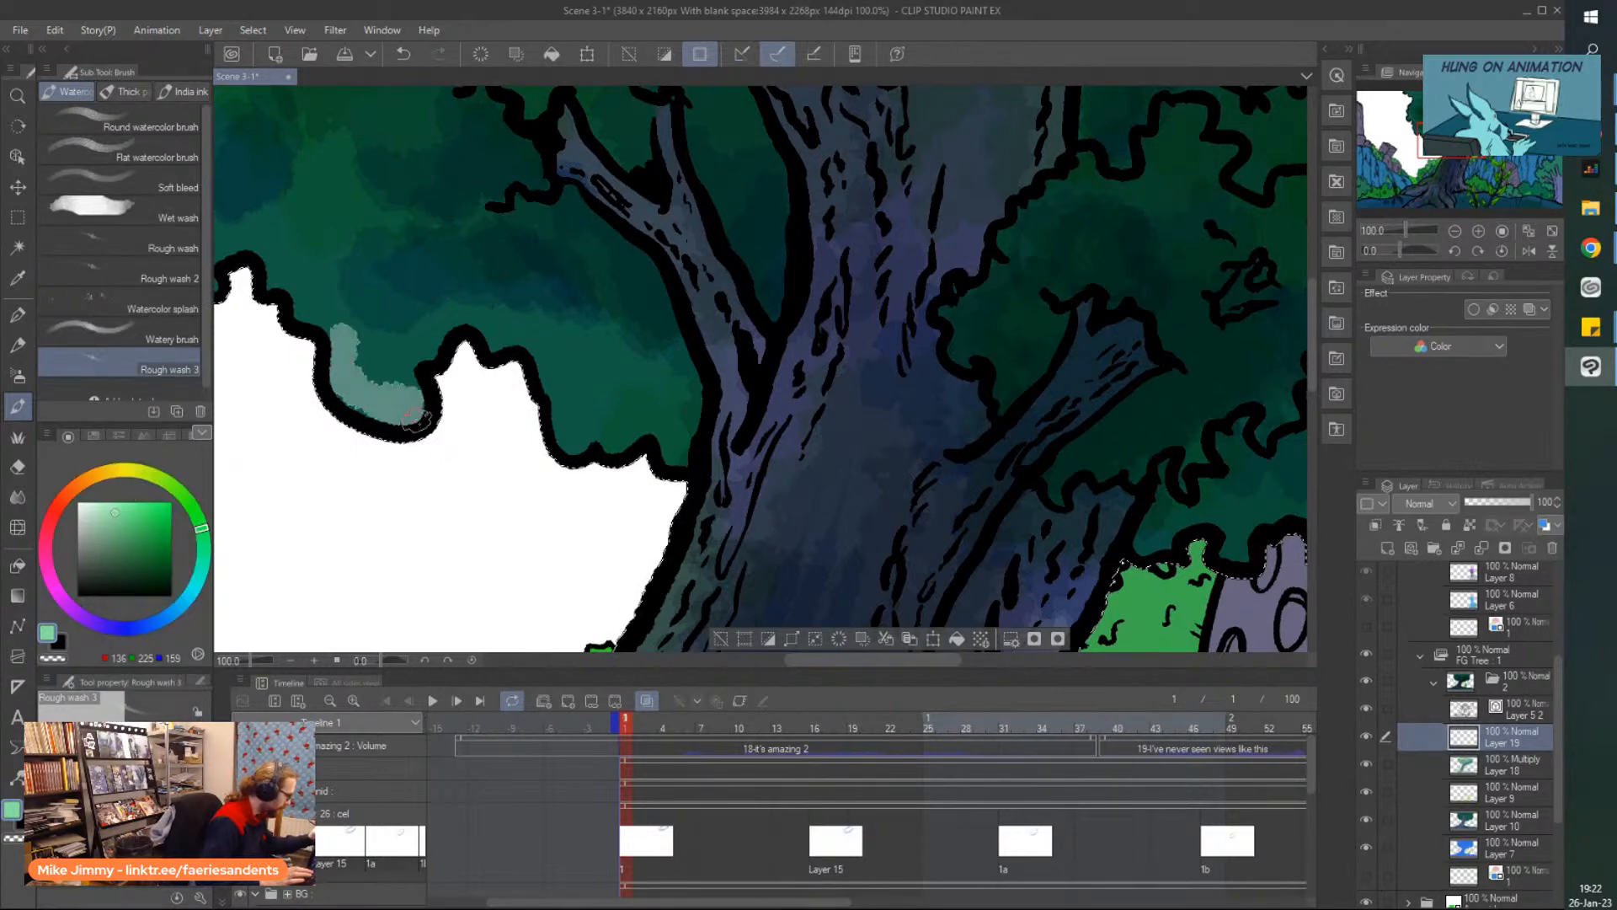
{"action": "scroll", "coordinate": [384, 410], "scroll_direction": "down", "scroll_amount": 3}
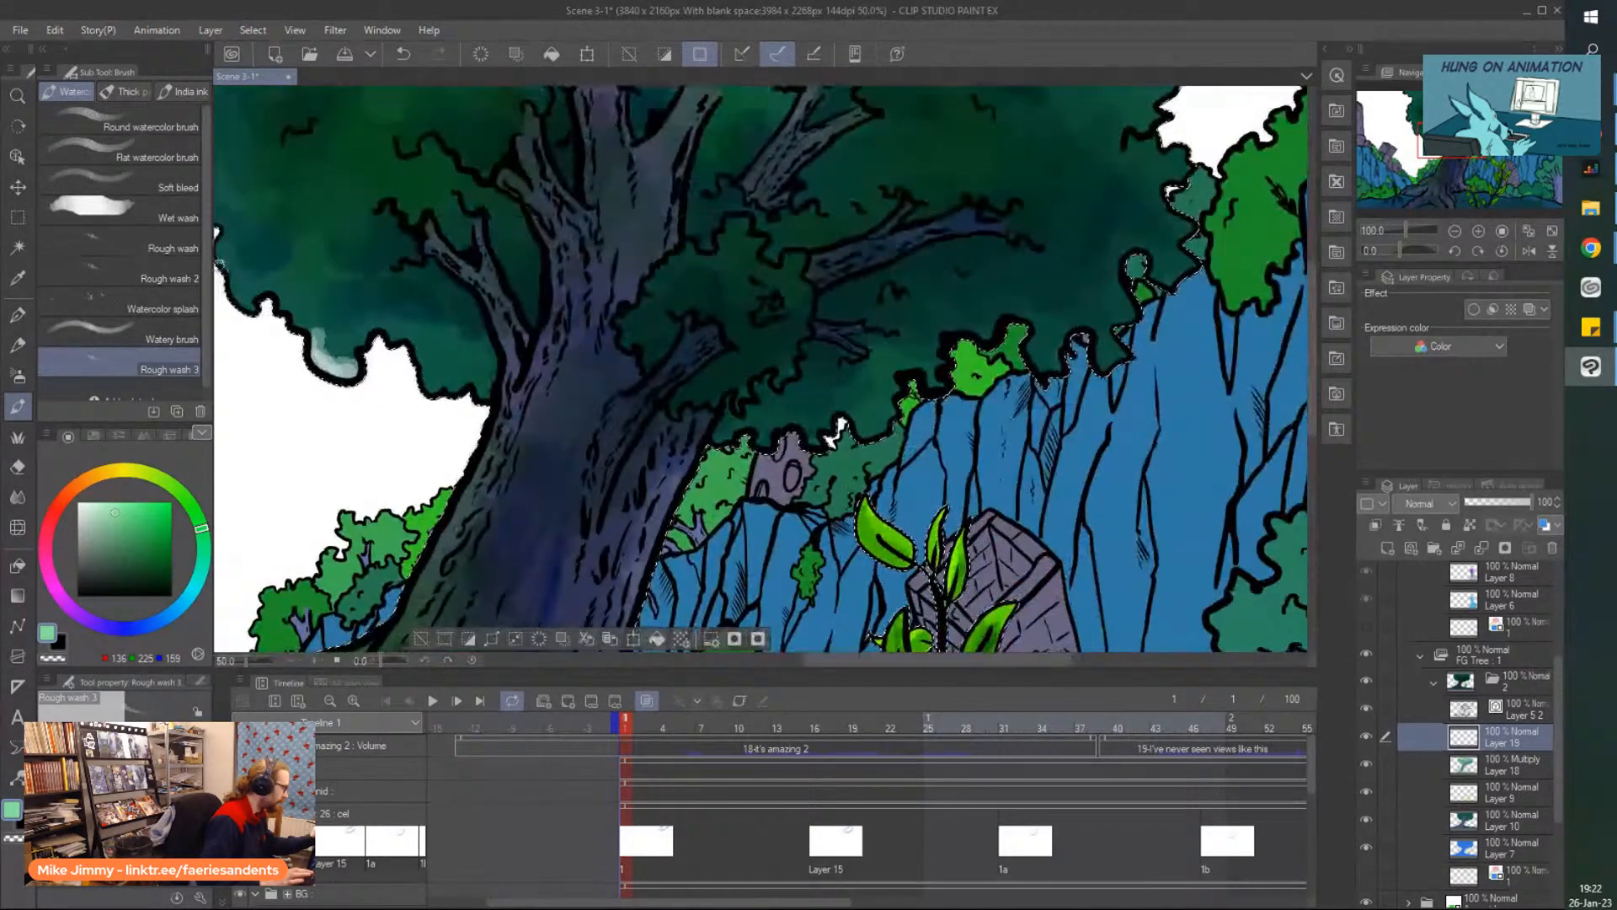
{"action": "scroll", "coordinate": [405, 413], "scroll_direction": "up", "scroll_amount": 3}
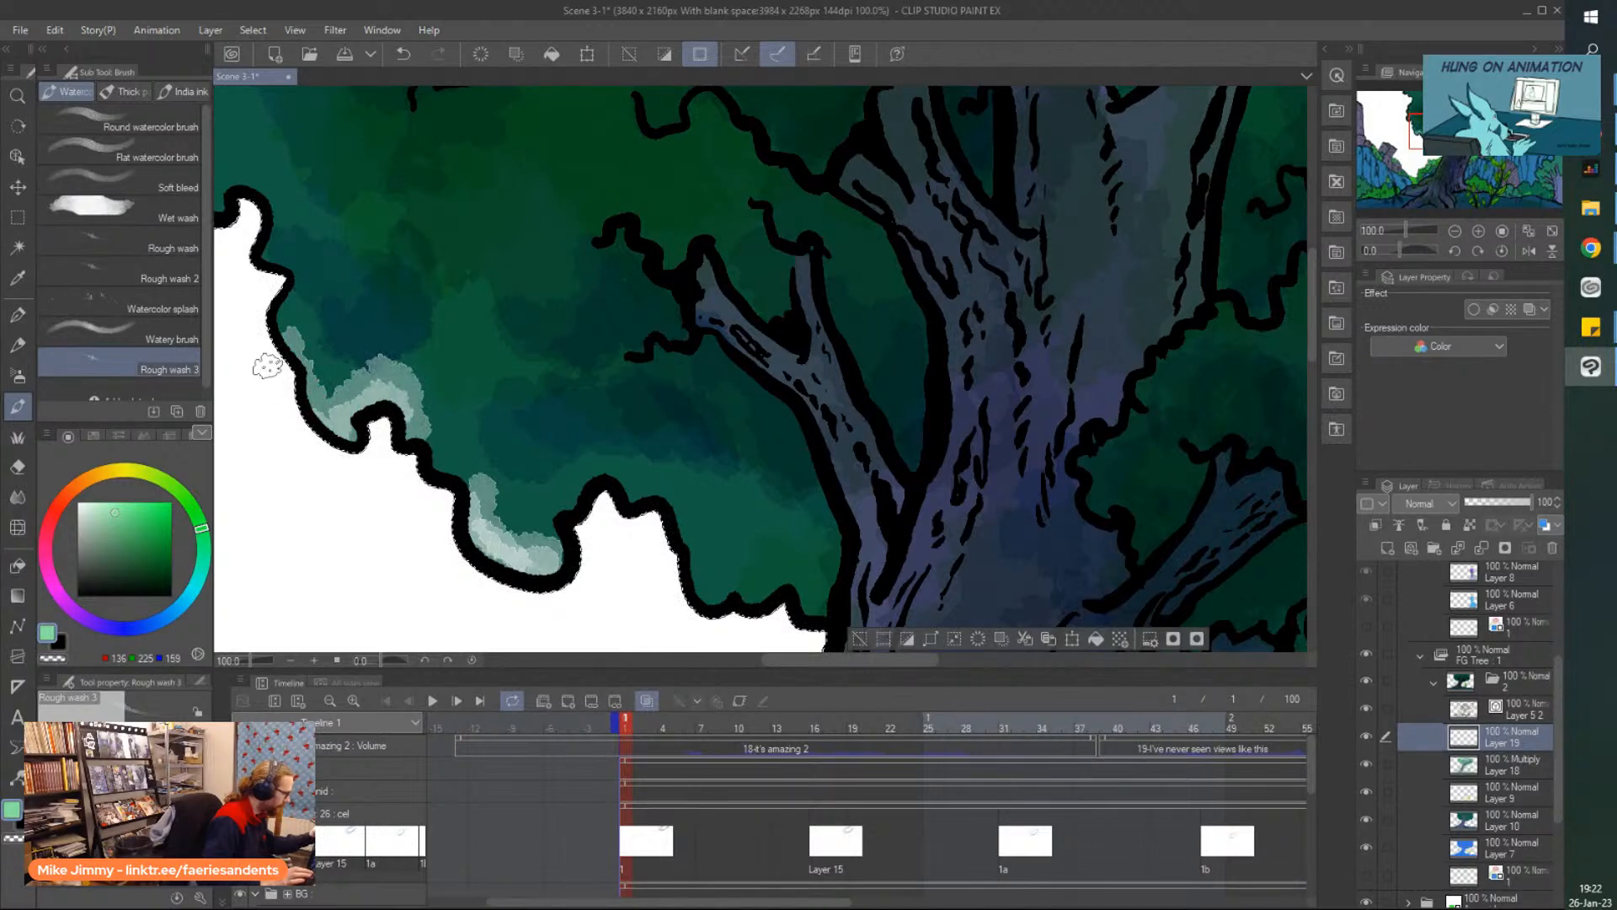
{"action": "scroll", "coordinate": [254, 362], "scroll_direction": "down", "scroll_amount": 4}
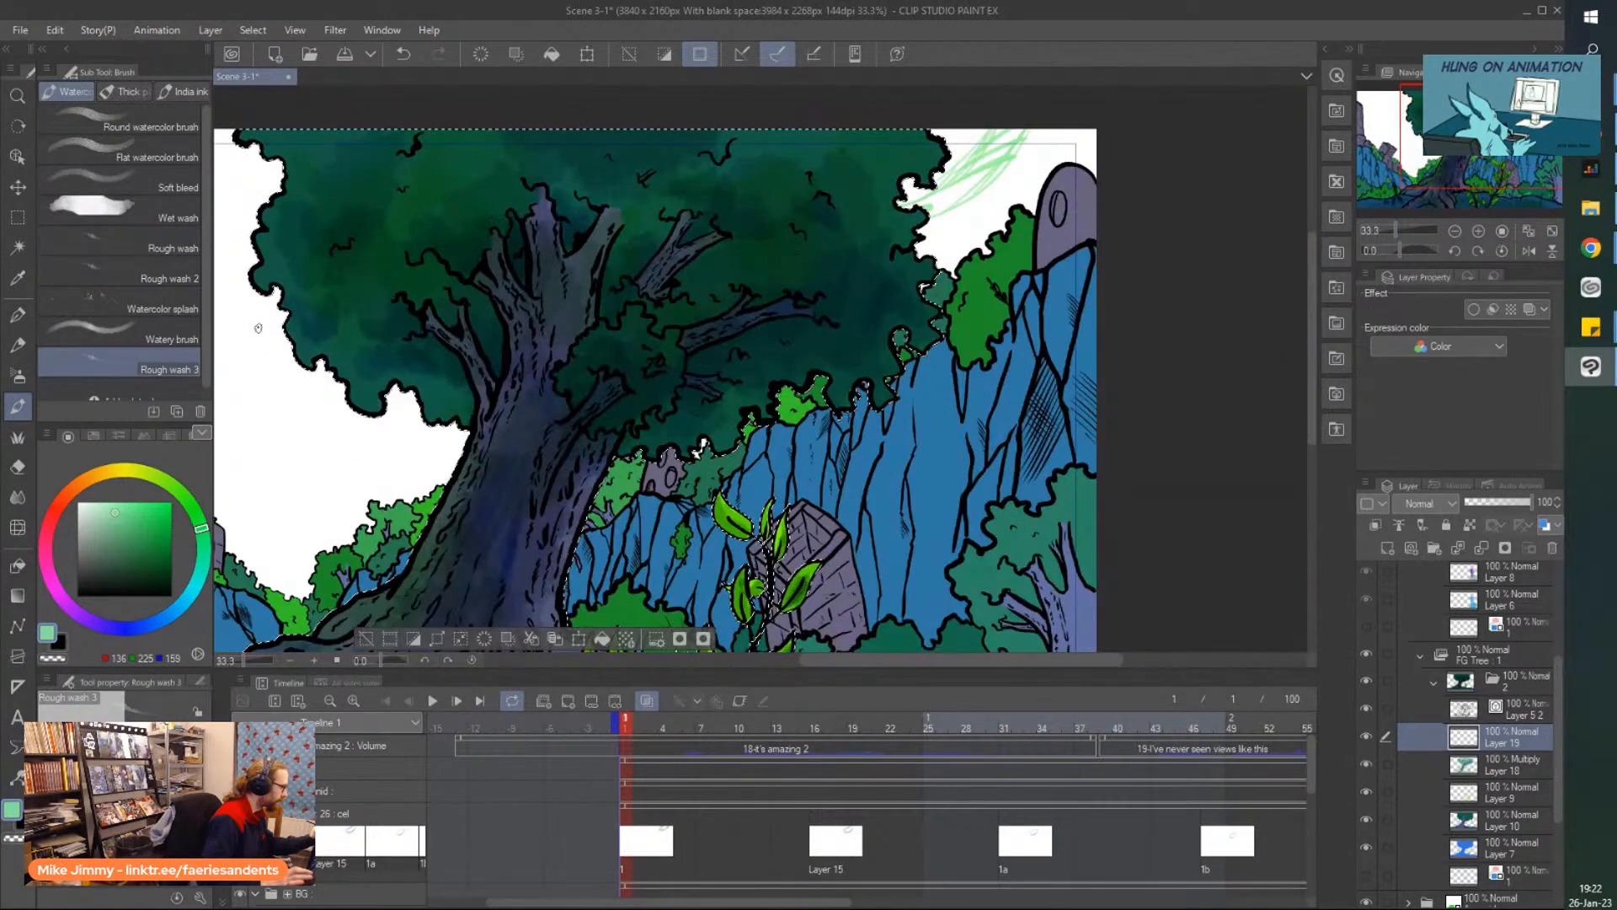
Paint pale green highlights with the Wet wash brush along the foliage's lower edge on Layer 19, undoing the oversized first stroke.
{"action": "scroll", "coordinate": [258, 328], "scroll_direction": "up", "scroll_amount": 1}
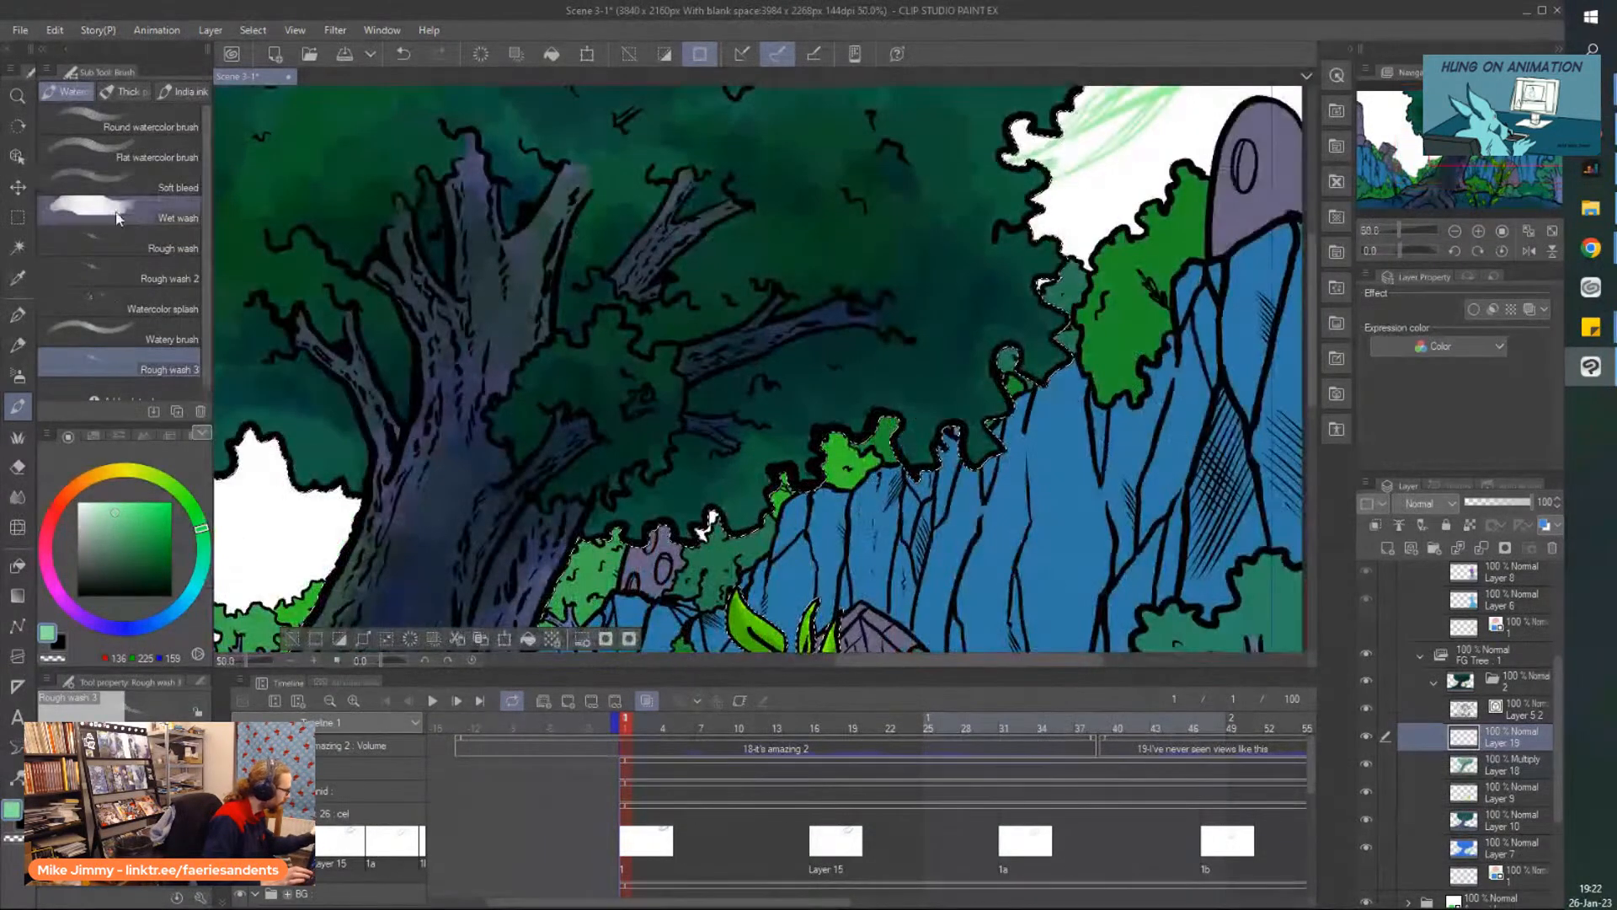
{"action": "left_click", "coordinate": [118, 211]}
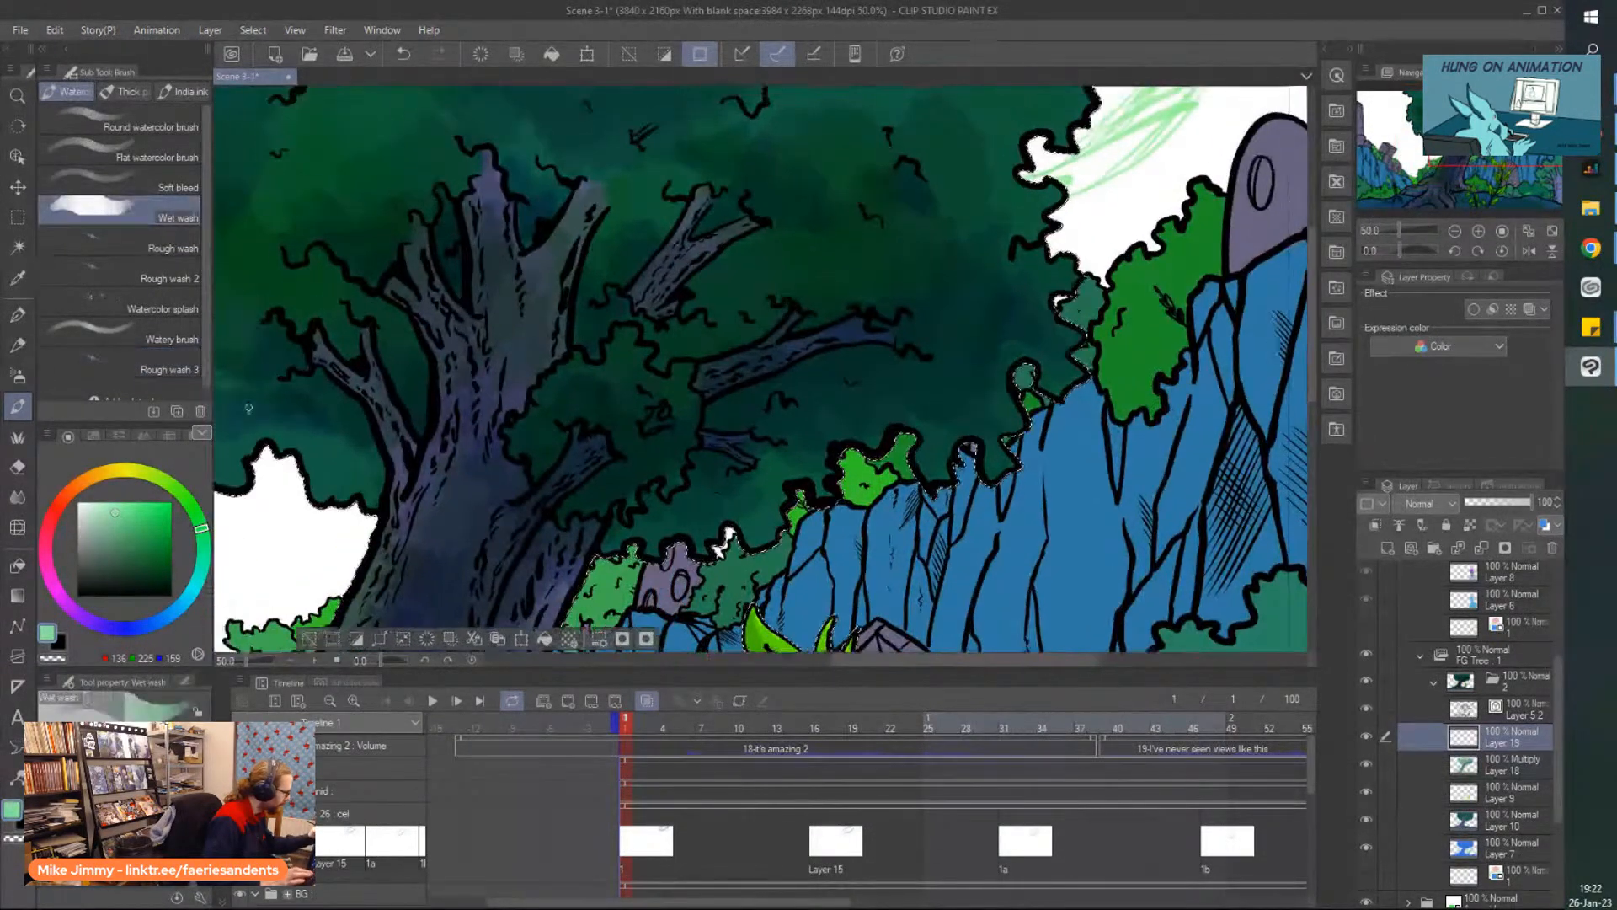
{"action": "scroll", "coordinate": [160, 371], "scroll_direction": "left", "scroll_amount": 3}
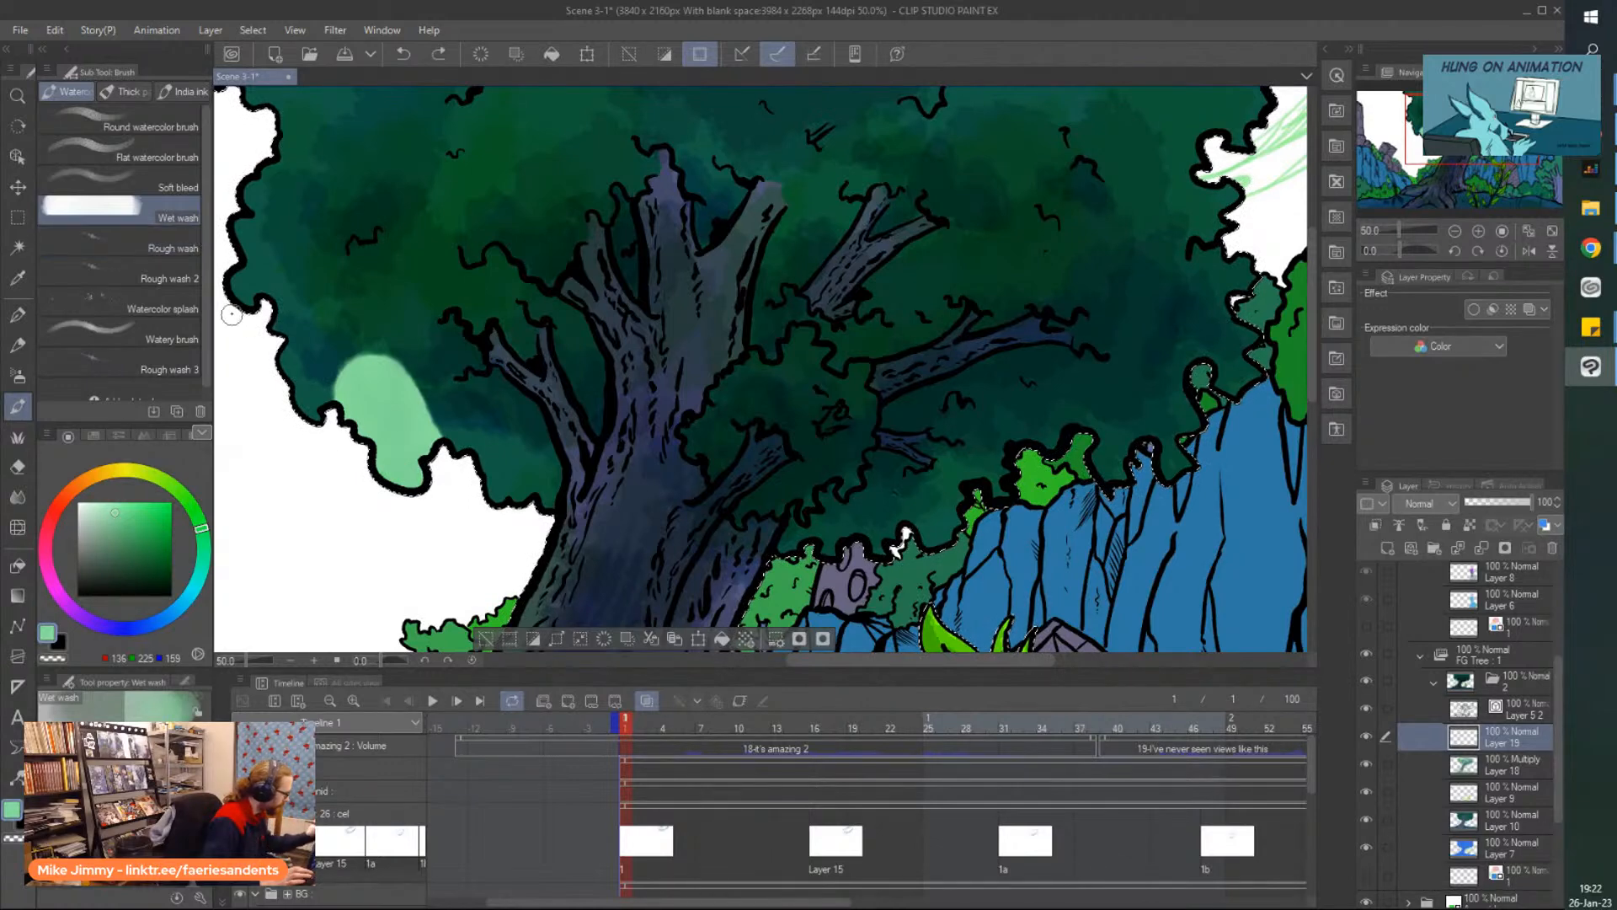
{"action": "key", "text": "ctrl+z"}
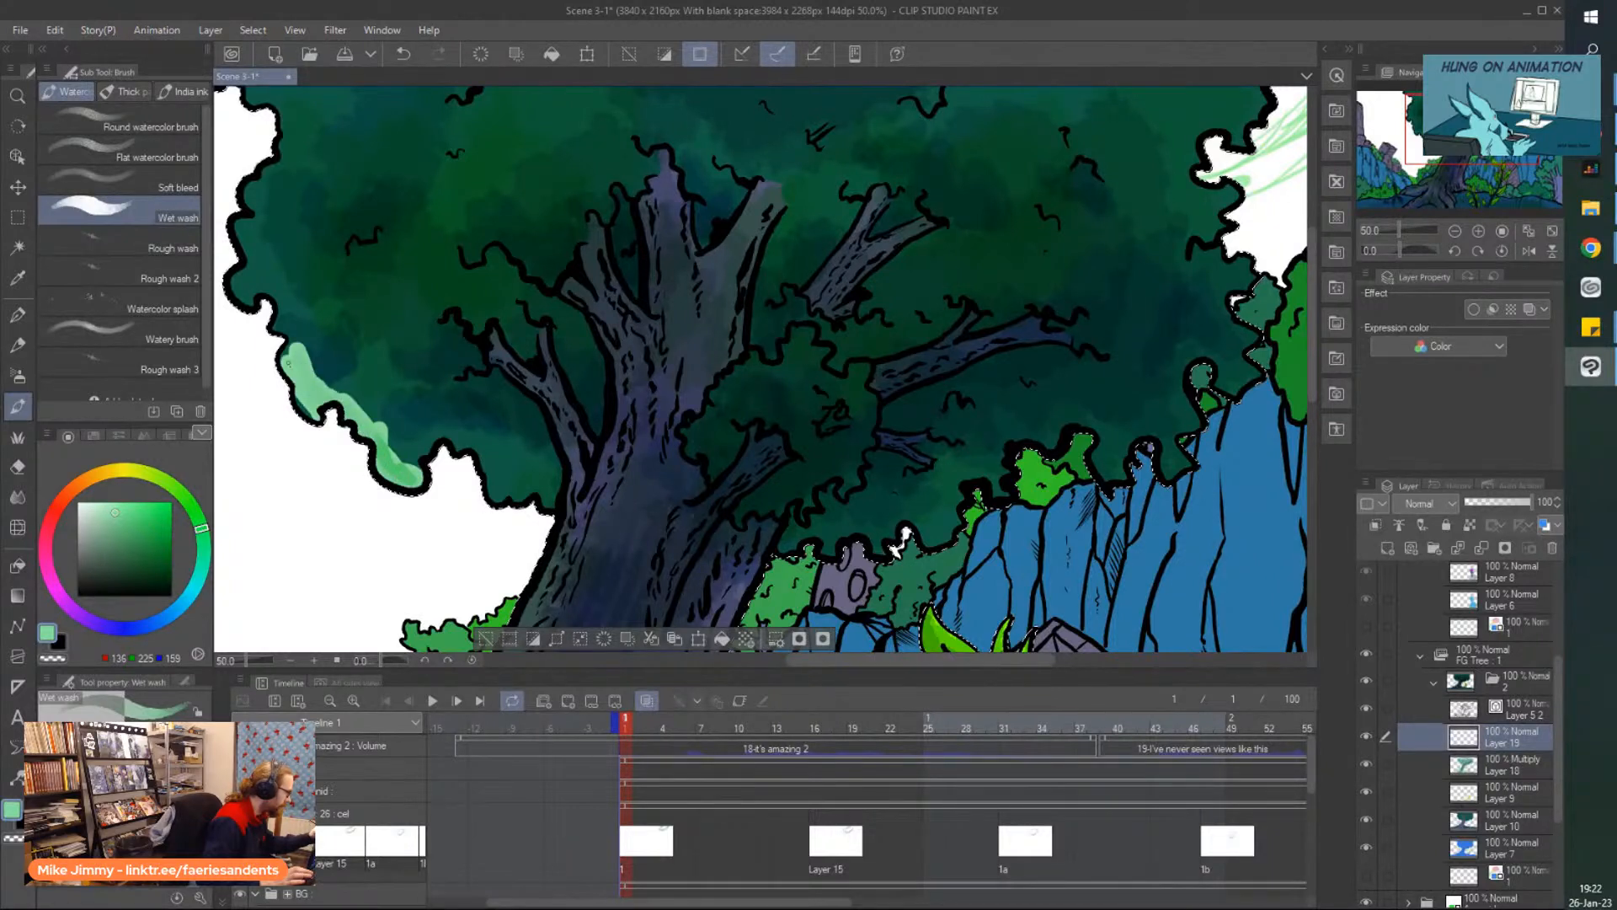
{"action": "left_click_drag", "start_coordinate": [308, 375], "coordinate": [369, 374]}
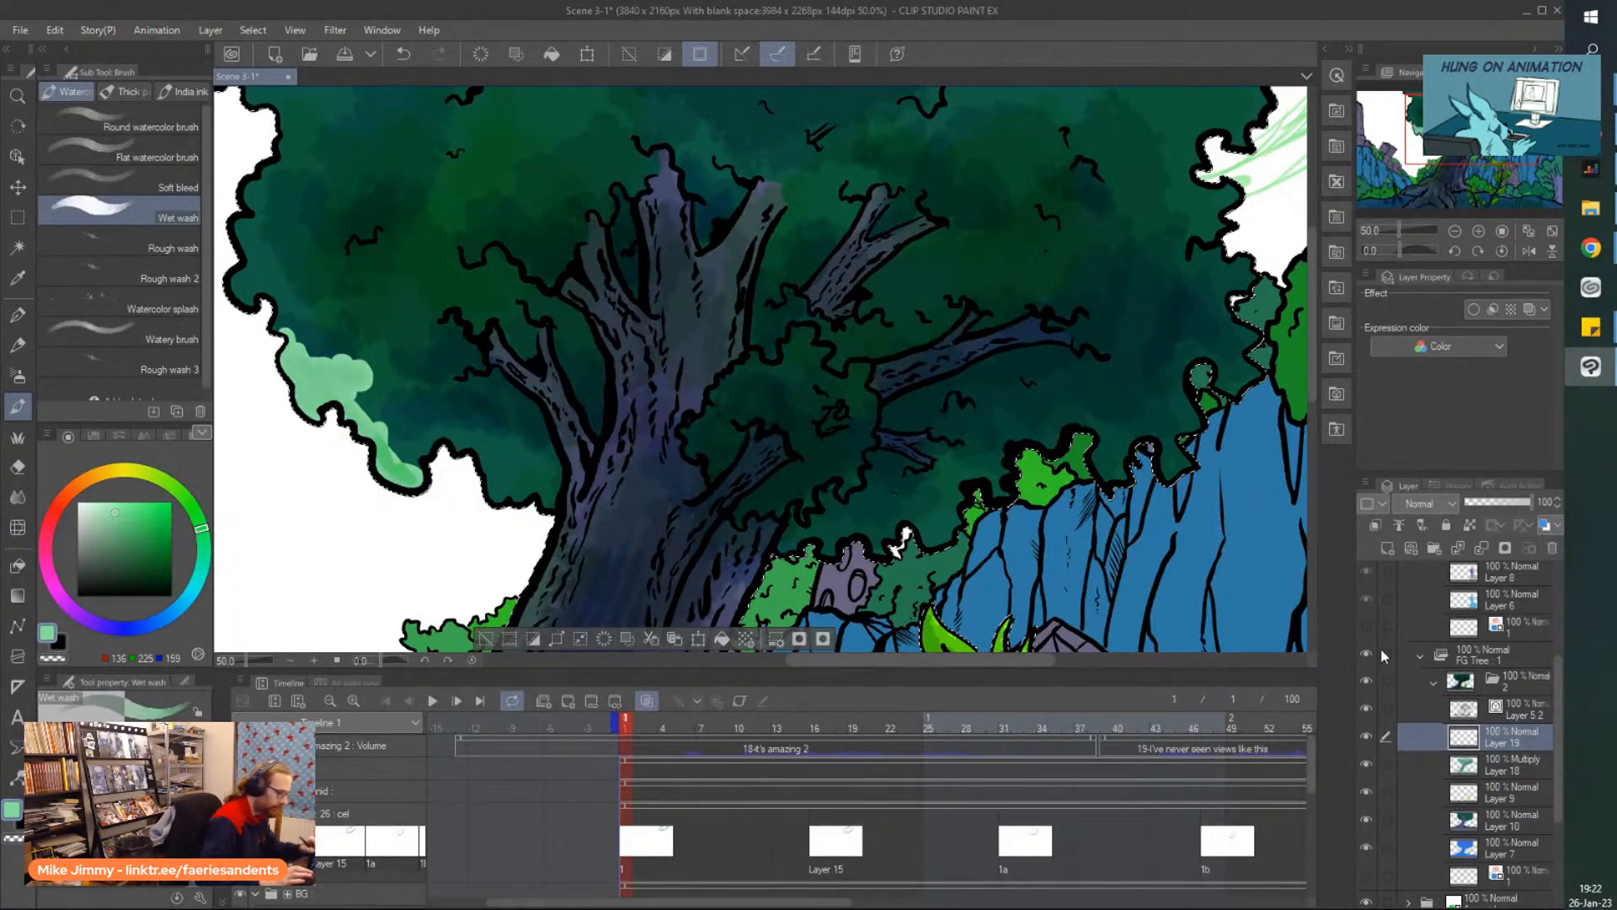
Reduce Layer 19's opacity to 35%.
{"action": "left_click", "coordinate": [1495, 504]}
{"action": "left_click_drag", "start_coordinate": [1489, 503], "coordinate": [1488, 505]}
{"action": "scroll", "coordinate": [315, 413], "scroll_direction": "up", "scroll_amount": 1}
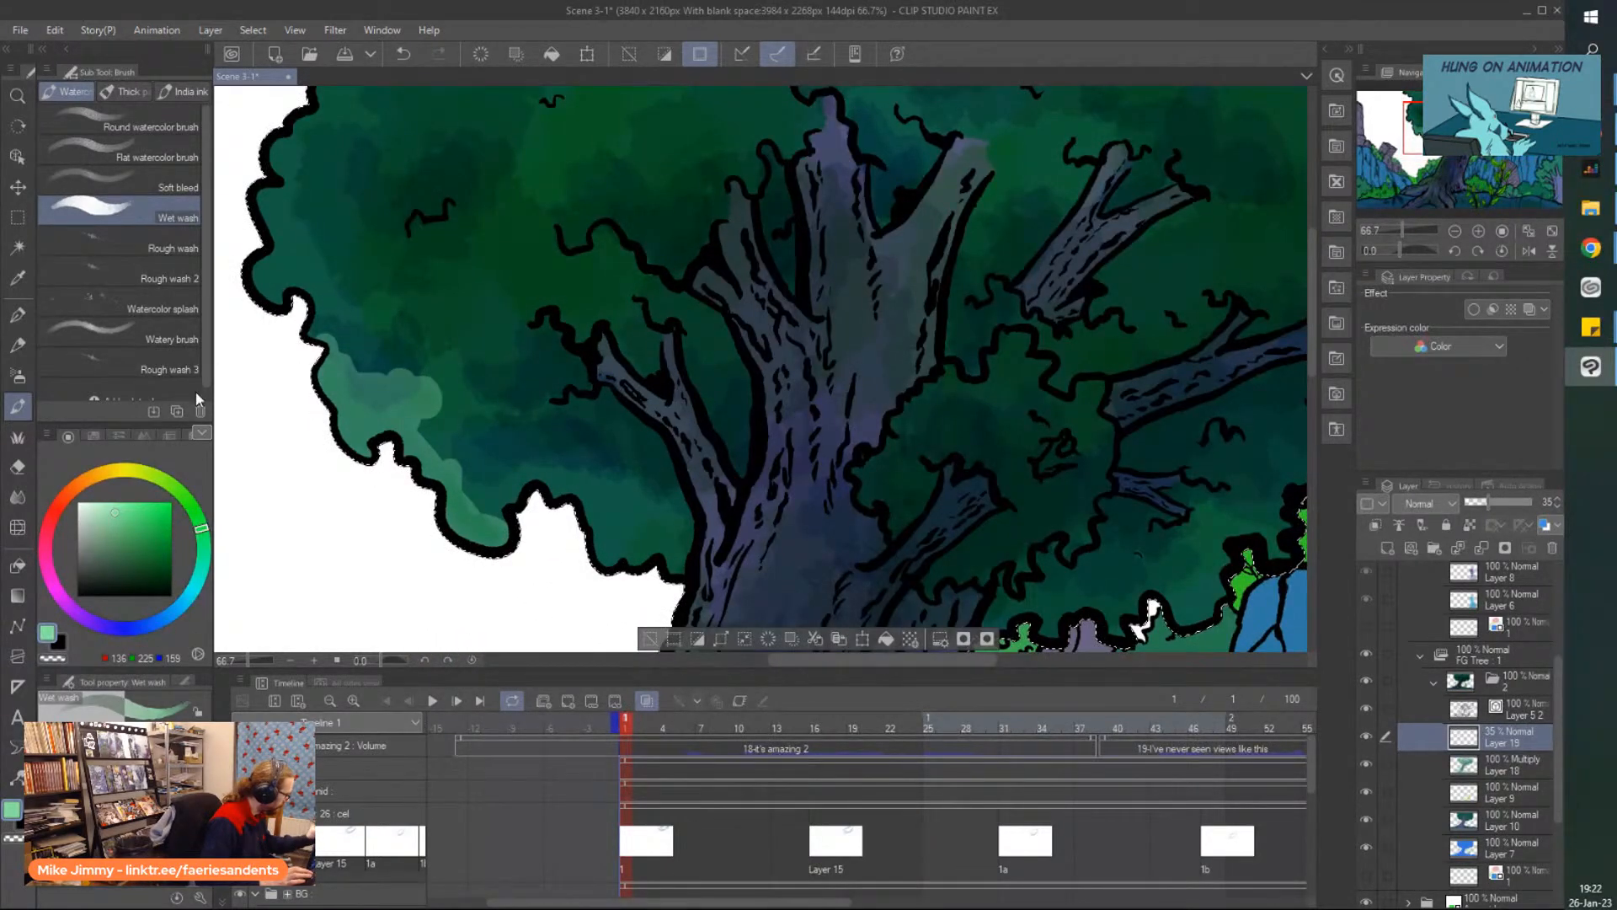
Undo the Wet wash highlight and repaint the foliage's lower left edge with the Rough wash 3 brush.
{"action": "key", "text": "ctrl+z"}
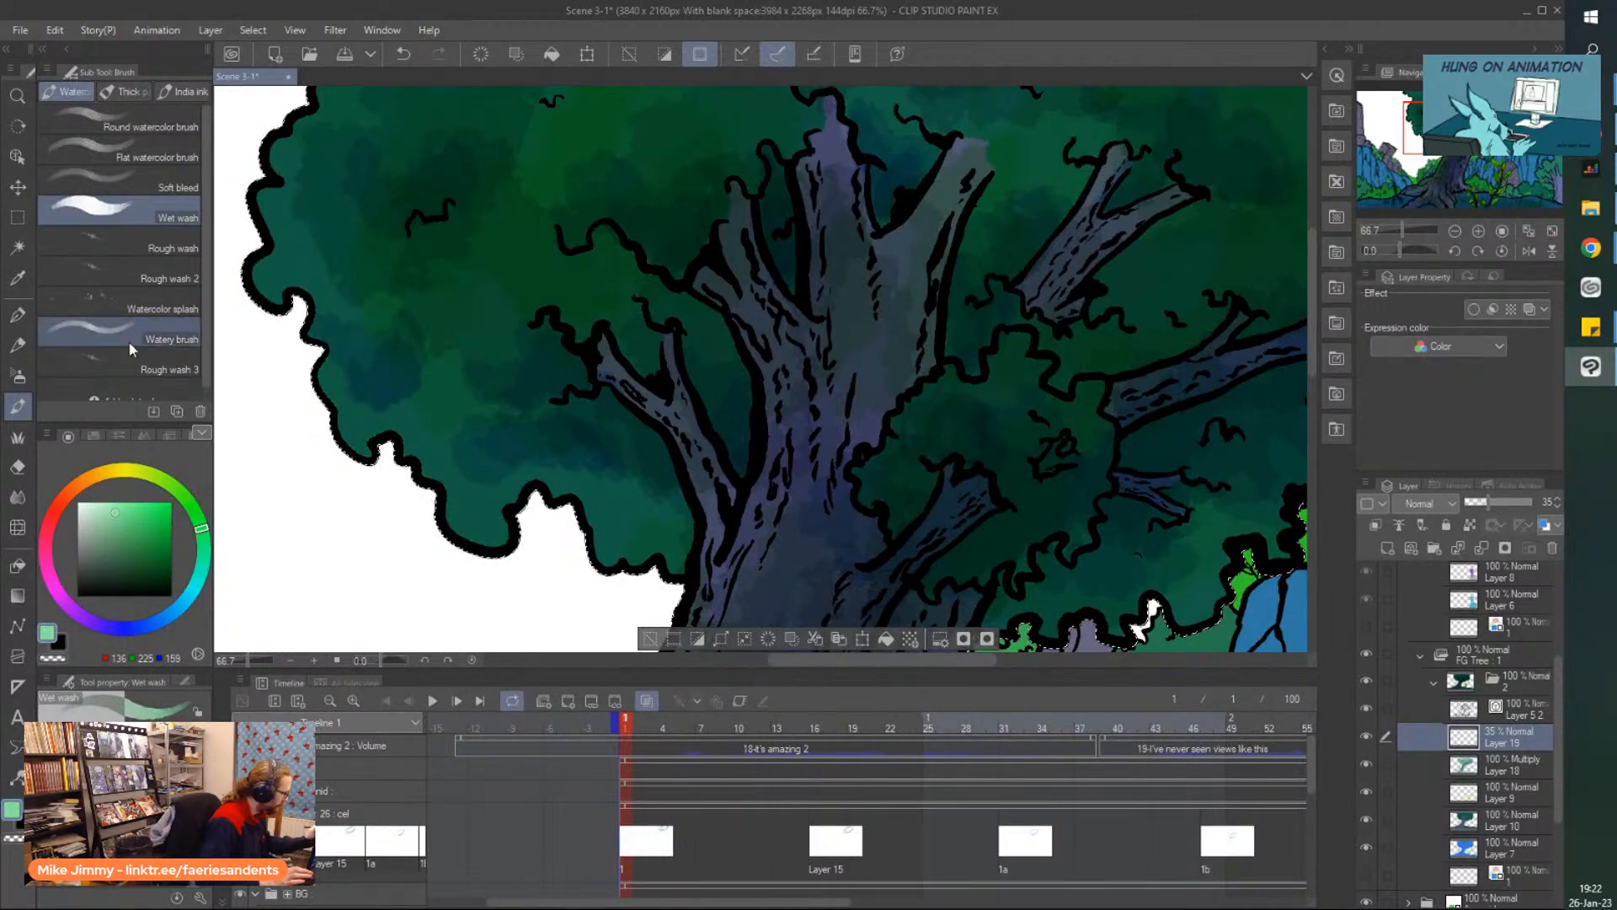
{"action": "left_click", "coordinate": [164, 369]}
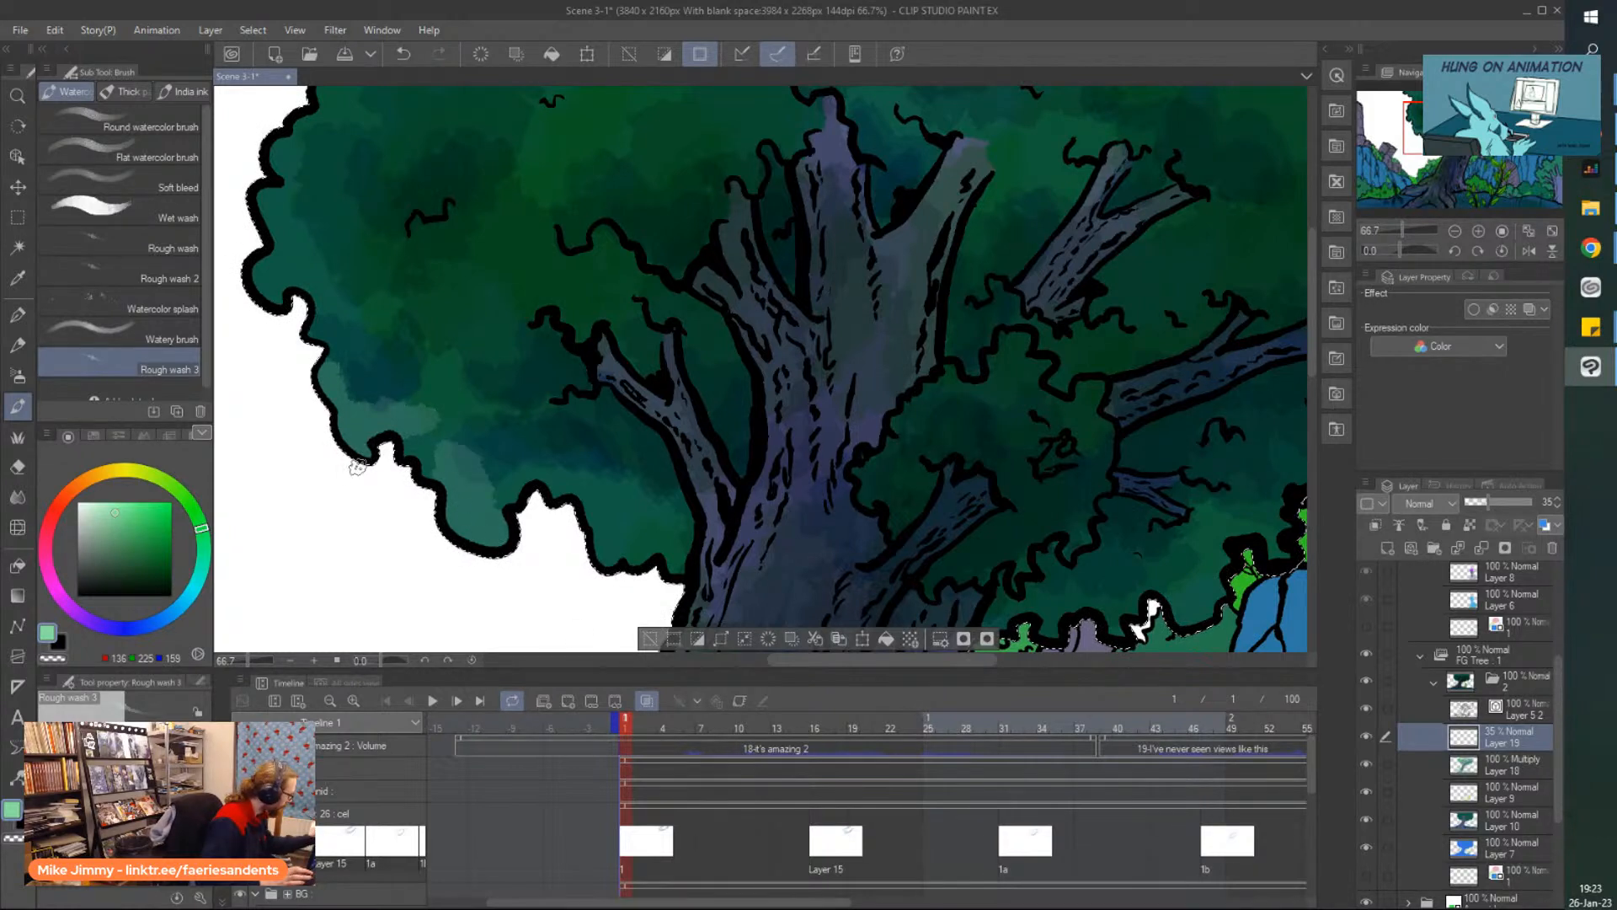
Try the Soft, Droplet and Noise airbrushes for pale green highlights on the foliage's lower left edge, undoing the tests.
{"action": "key", "text": "b"}
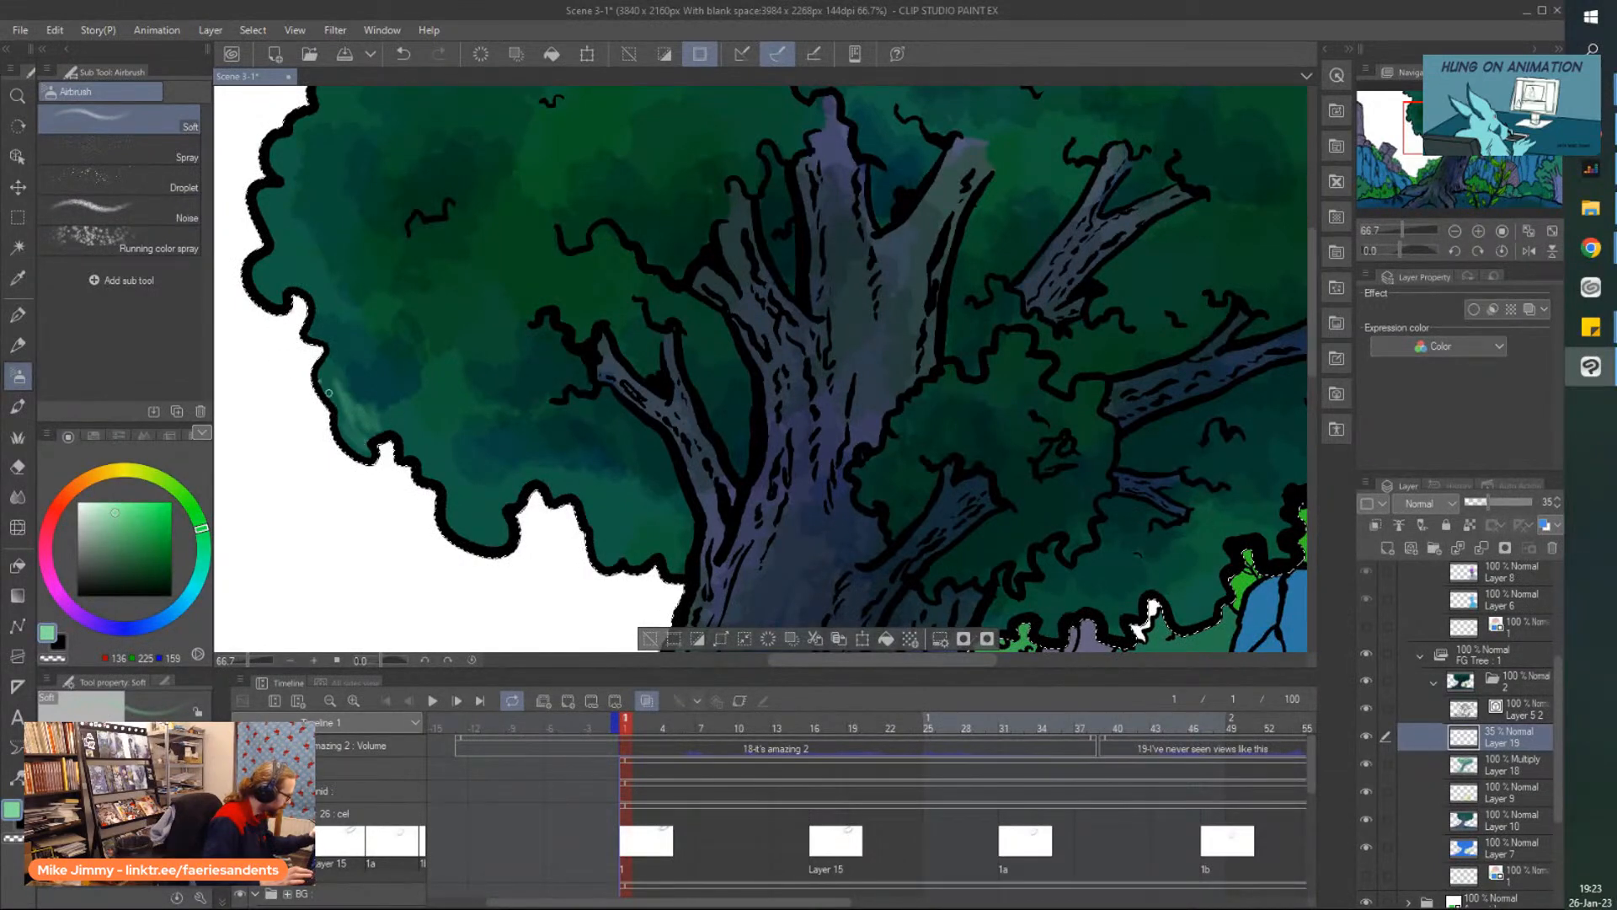
{"action": "left_click", "coordinate": [64, 182]}
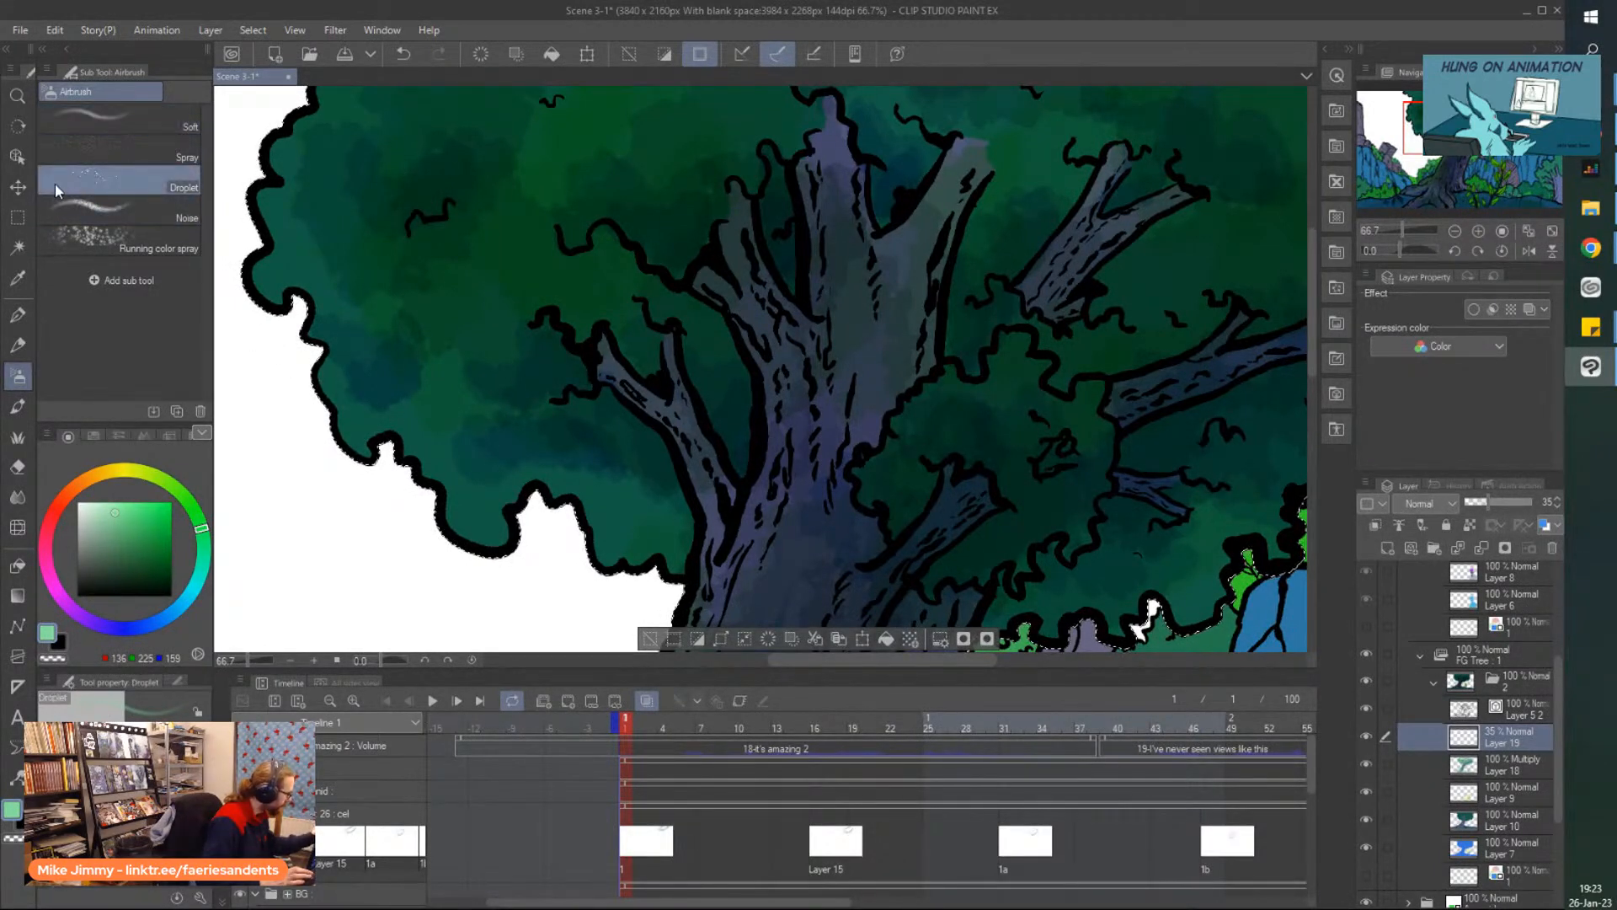
{"action": "left_click_drag", "start_coordinate": [394, 320], "coordinate": [406, 393]}
{"action": "key", "text": "ctrl+z"}
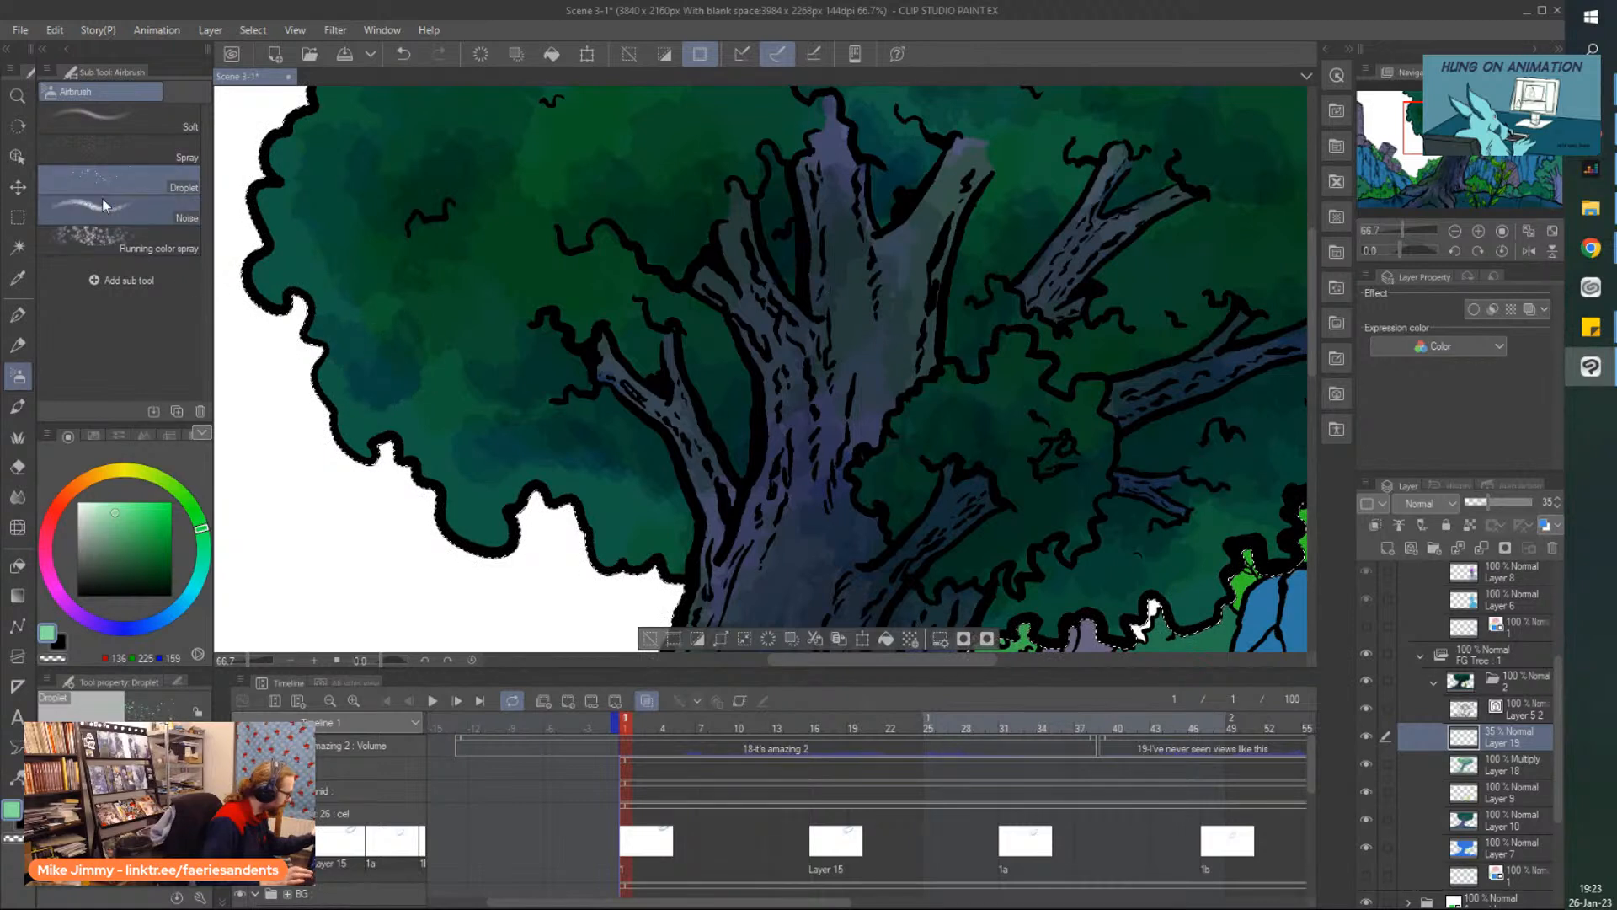
{"action": "left_click", "coordinate": [118, 211]}
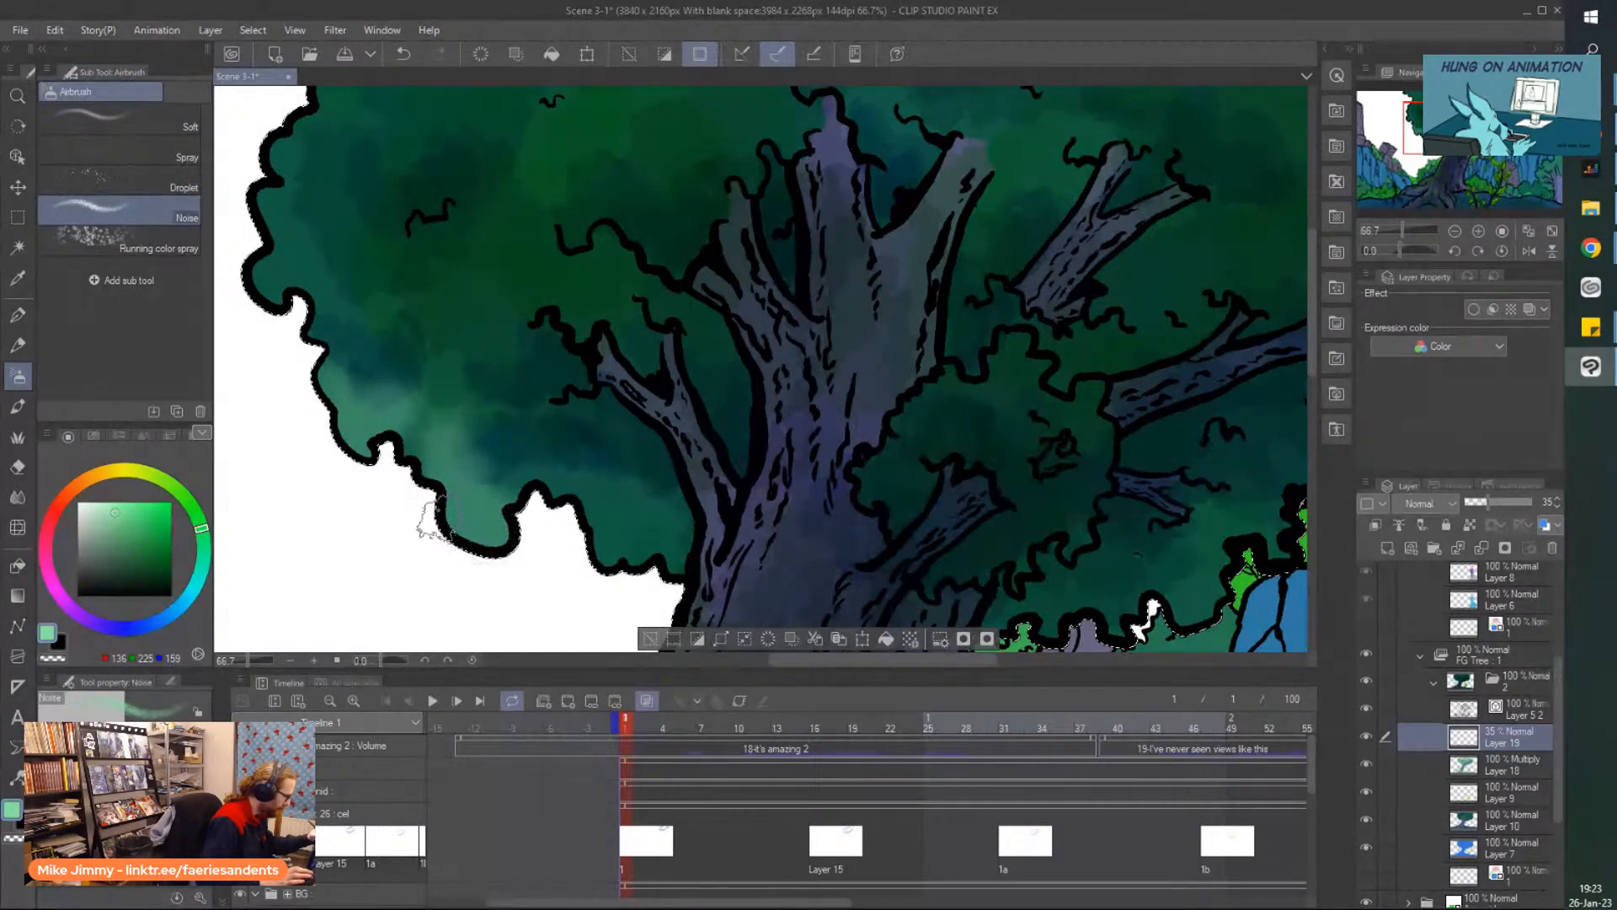
{"action": "mouse_move", "coordinate": [634, 516]}
{"action": "left_mouse_down"}
{"action": "mouse_move", "coordinate": [660, 540]}
{"action": "mouse_move", "coordinate": [629, 550]}
{"action": "mouse_move", "coordinate": [539, 497]}
{"action": "left_mouse_up"}
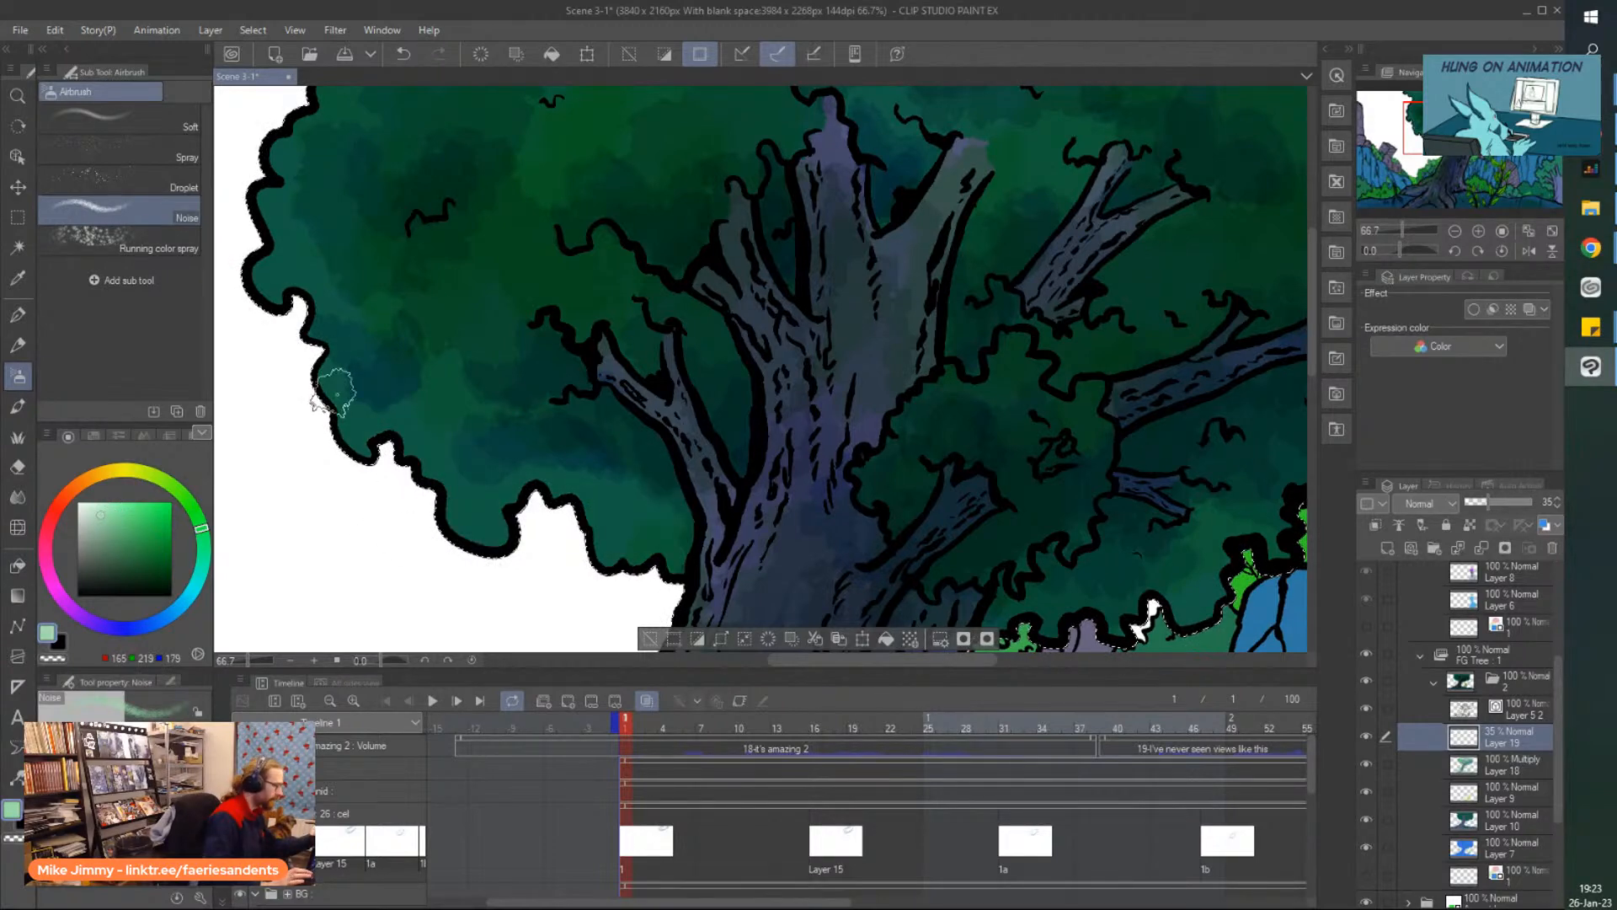
Examine the whole tree against the surrounding cliffs and ruins, ending on the foliage's left side.
{"action": "scroll", "coordinate": [336, 388], "scroll_direction": "down", "scroll_amount": 2}
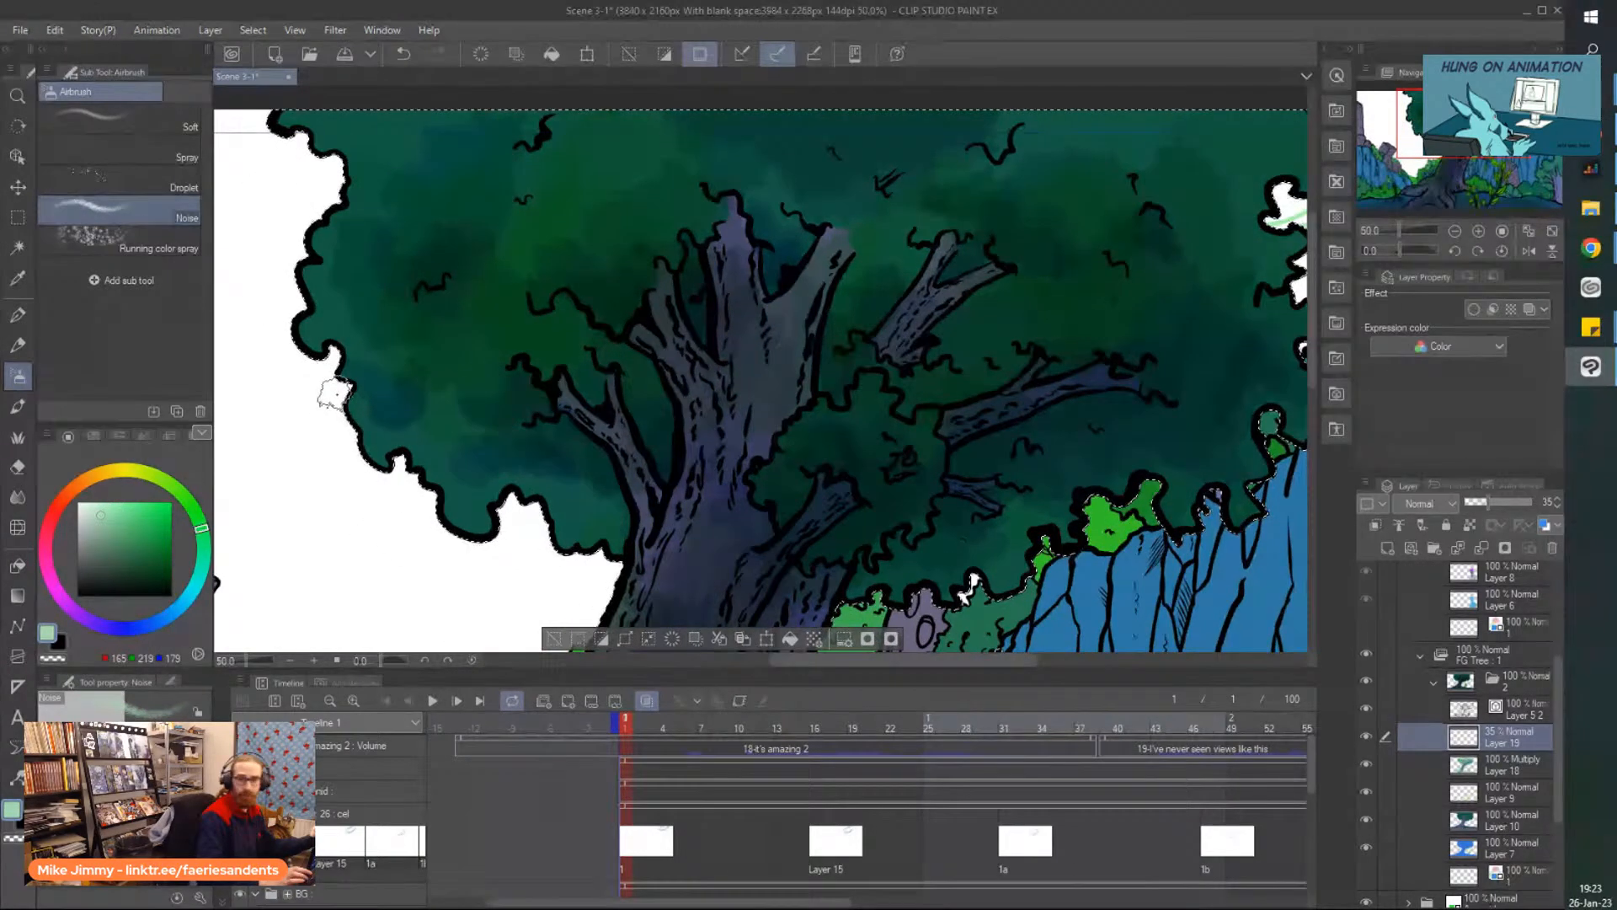
{"action": "scroll", "coordinate": [335, 392], "scroll_direction": "down", "scroll_amount": 1}
{"action": "scroll", "coordinate": [335, 393], "scroll_direction": "down", "scroll_amount": 1}
{"action": "scroll", "coordinate": [335, 393], "scroll_direction": "down", "scroll_amount": 5}
{"action": "scroll", "coordinate": [335, 392], "scroll_direction": "down", "scroll_amount": 2}
{"action": "scroll", "coordinate": [335, 393], "scroll_direction": "left", "scroll_amount": 3}
{"action": "scroll", "coordinate": [335, 393], "scroll_direction": "left", "scroll_amount": 2}
{"action": "scroll", "coordinate": [336, 393], "scroll_direction": "up", "scroll_amount": 6}
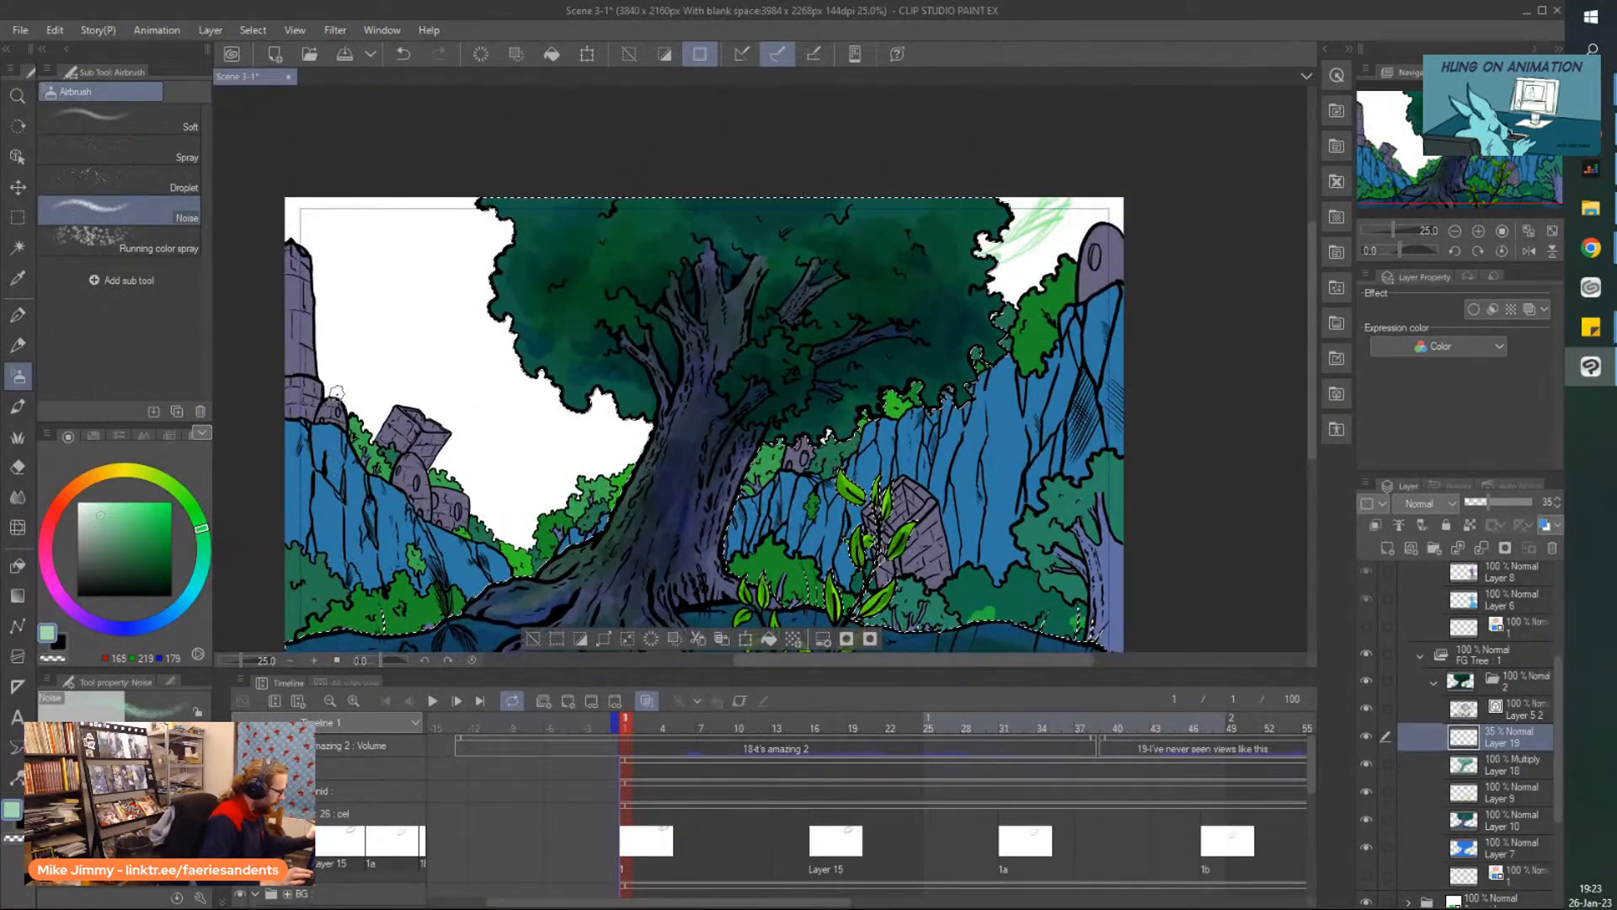
{"action": "scroll", "coordinate": [335, 392], "scroll_direction": "up", "scroll_amount": 2}
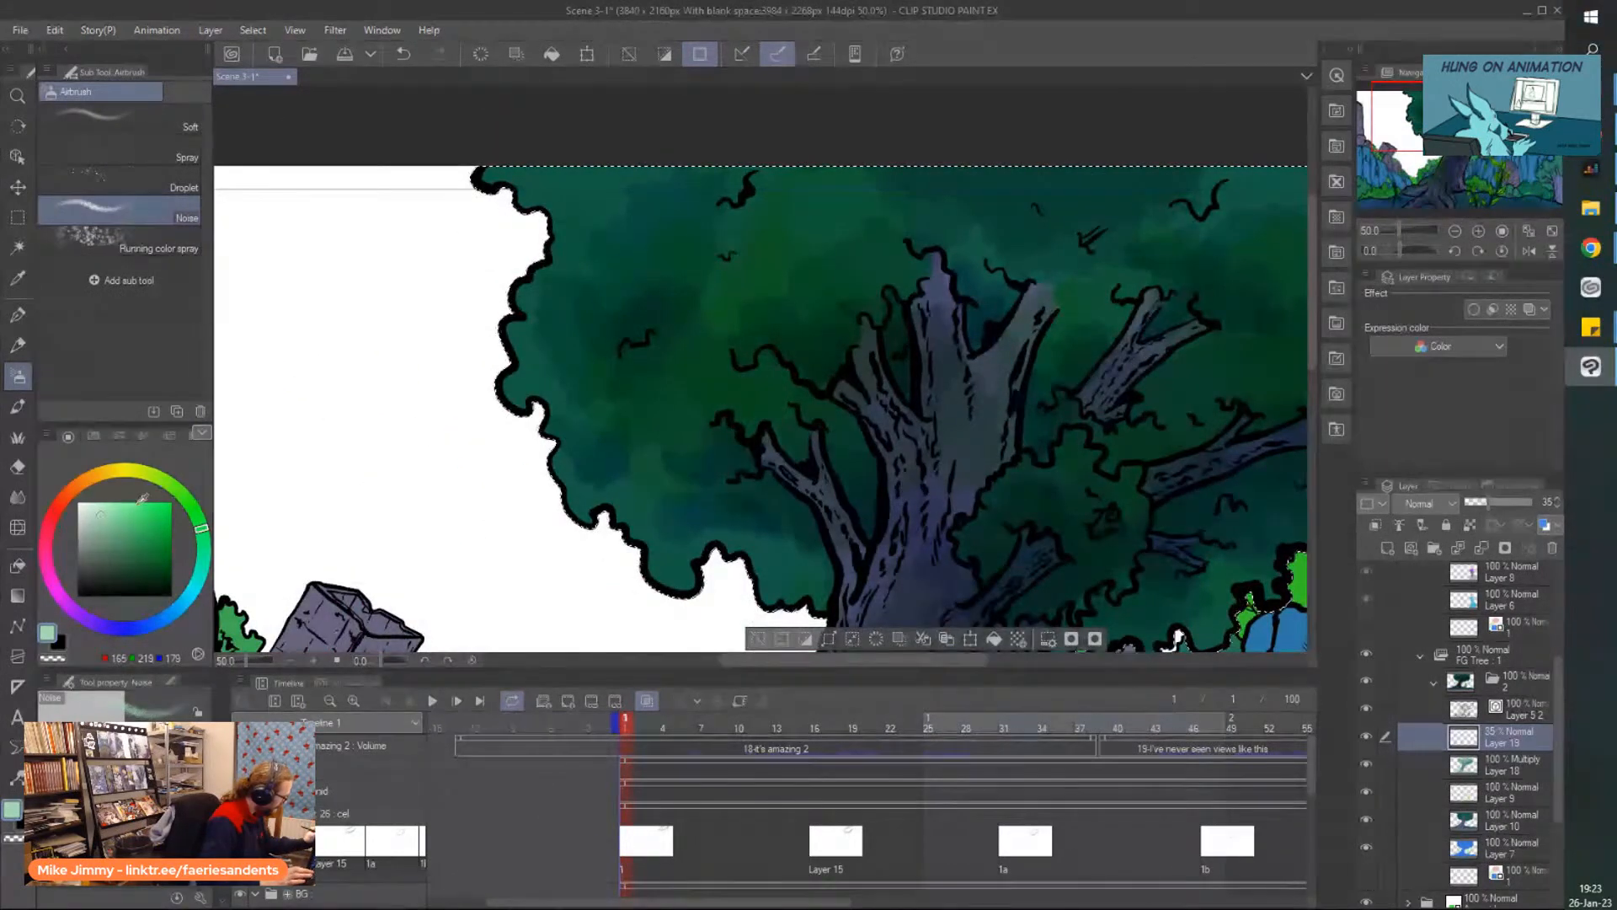
Paint pale turquoise highlights (RGB 143, 235, 203) with Rough wash 3 along the foliage's lower left edge.
{"action": "left_click", "coordinate": [202, 564]}
{"action": "left_click", "coordinate": [114, 509]}
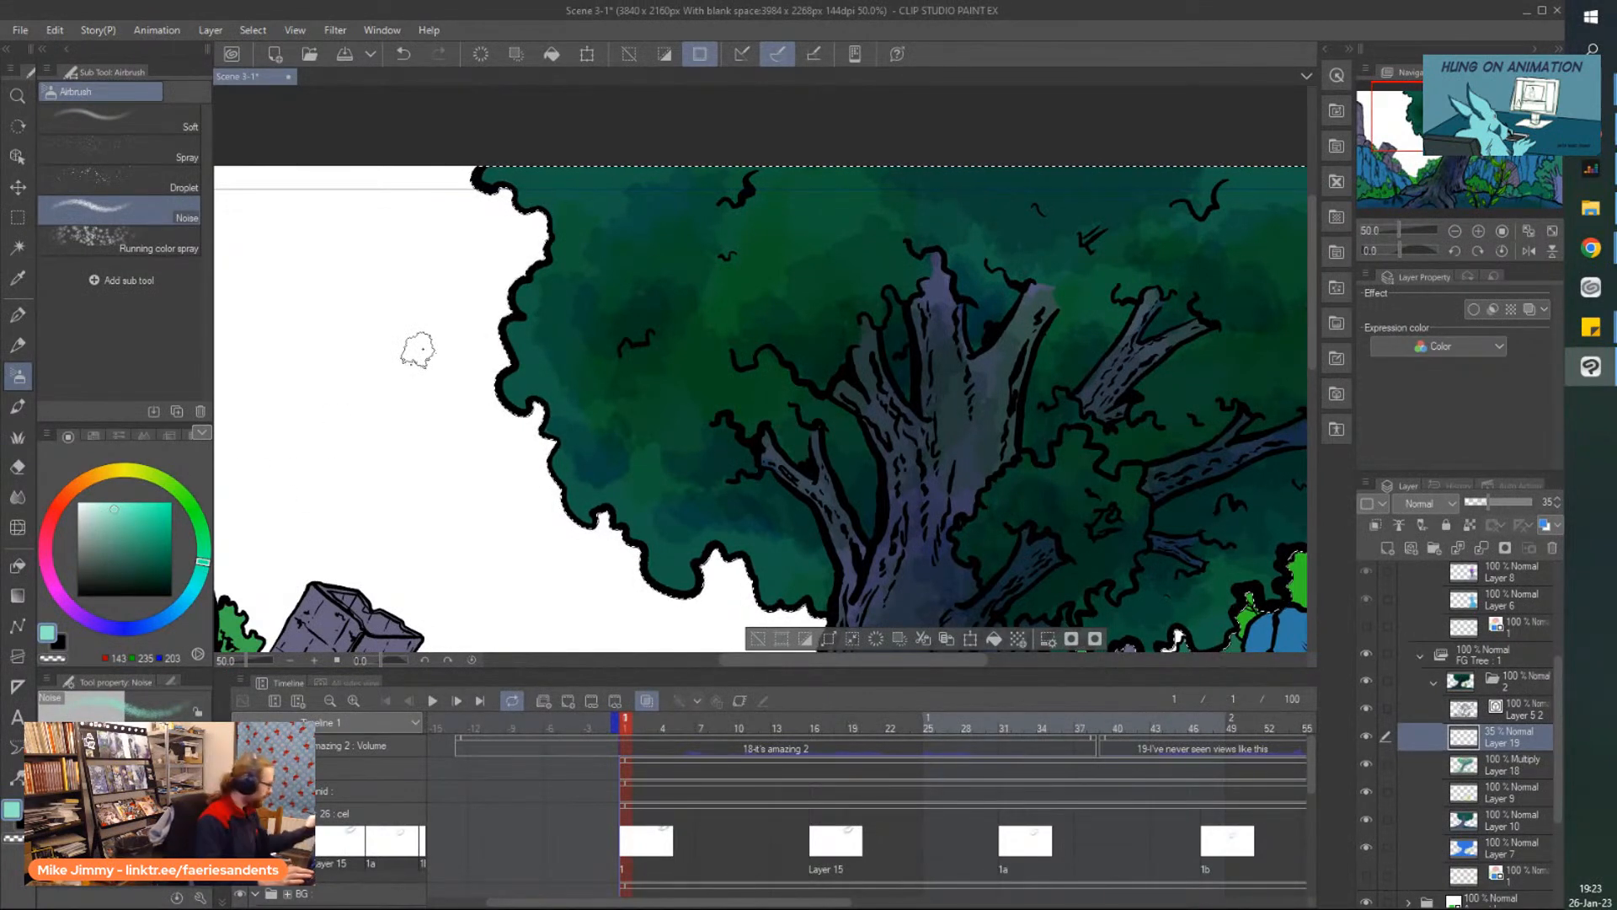
{"action": "left_click", "coordinate": [20, 406]}
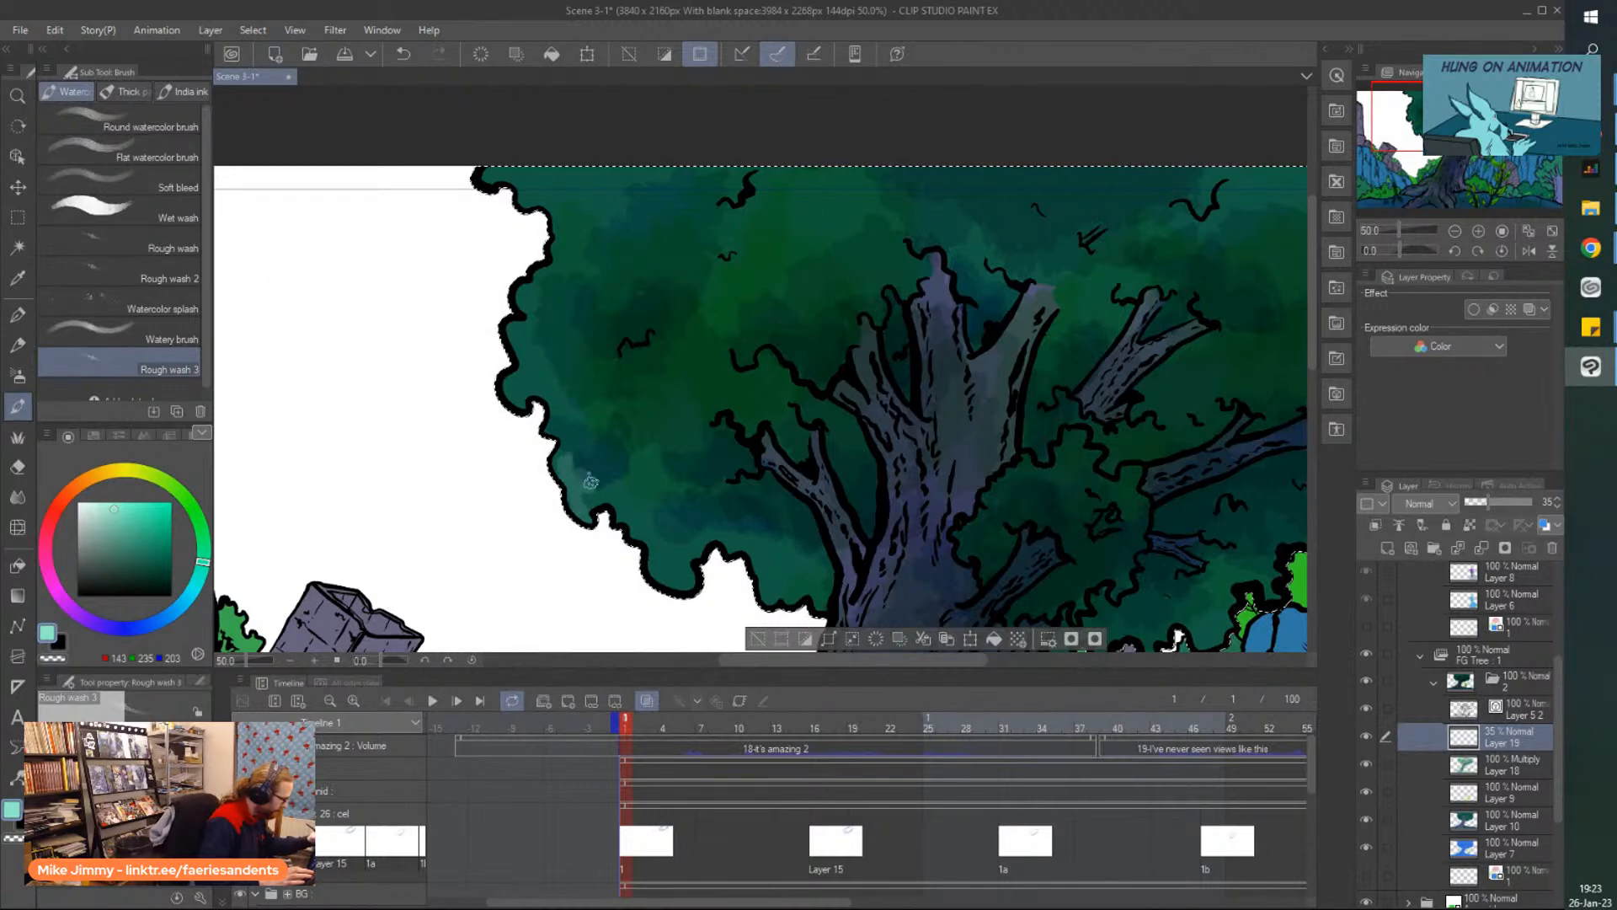
{"action": "mouse_move", "coordinate": [576, 463]}
{"action": "left_mouse_down"}
{"action": "mouse_move", "coordinate": [624, 468]}
{"action": "mouse_move", "coordinate": [603, 474]}
{"action": "mouse_move", "coordinate": [551, 417]}
{"action": "mouse_move", "coordinate": [580, 474]}
{"action": "mouse_move", "coordinate": [556, 460]}
{"action": "mouse_move", "coordinate": [580, 539]}
{"action": "mouse_move", "coordinate": [559, 509]}
{"action": "mouse_move", "coordinate": [561, 428]}
{"action": "mouse_move", "coordinate": [647, 490]}
{"action": "mouse_move", "coordinate": [680, 476]}
{"action": "left_mouse_up"}
{"action": "scroll", "coordinate": [573, 477], "scroll_direction": "up", "scroll_amount": 2}
{"action": "scroll", "coordinate": [497, 262], "scroll_direction": "down", "scroll_amount": 1}
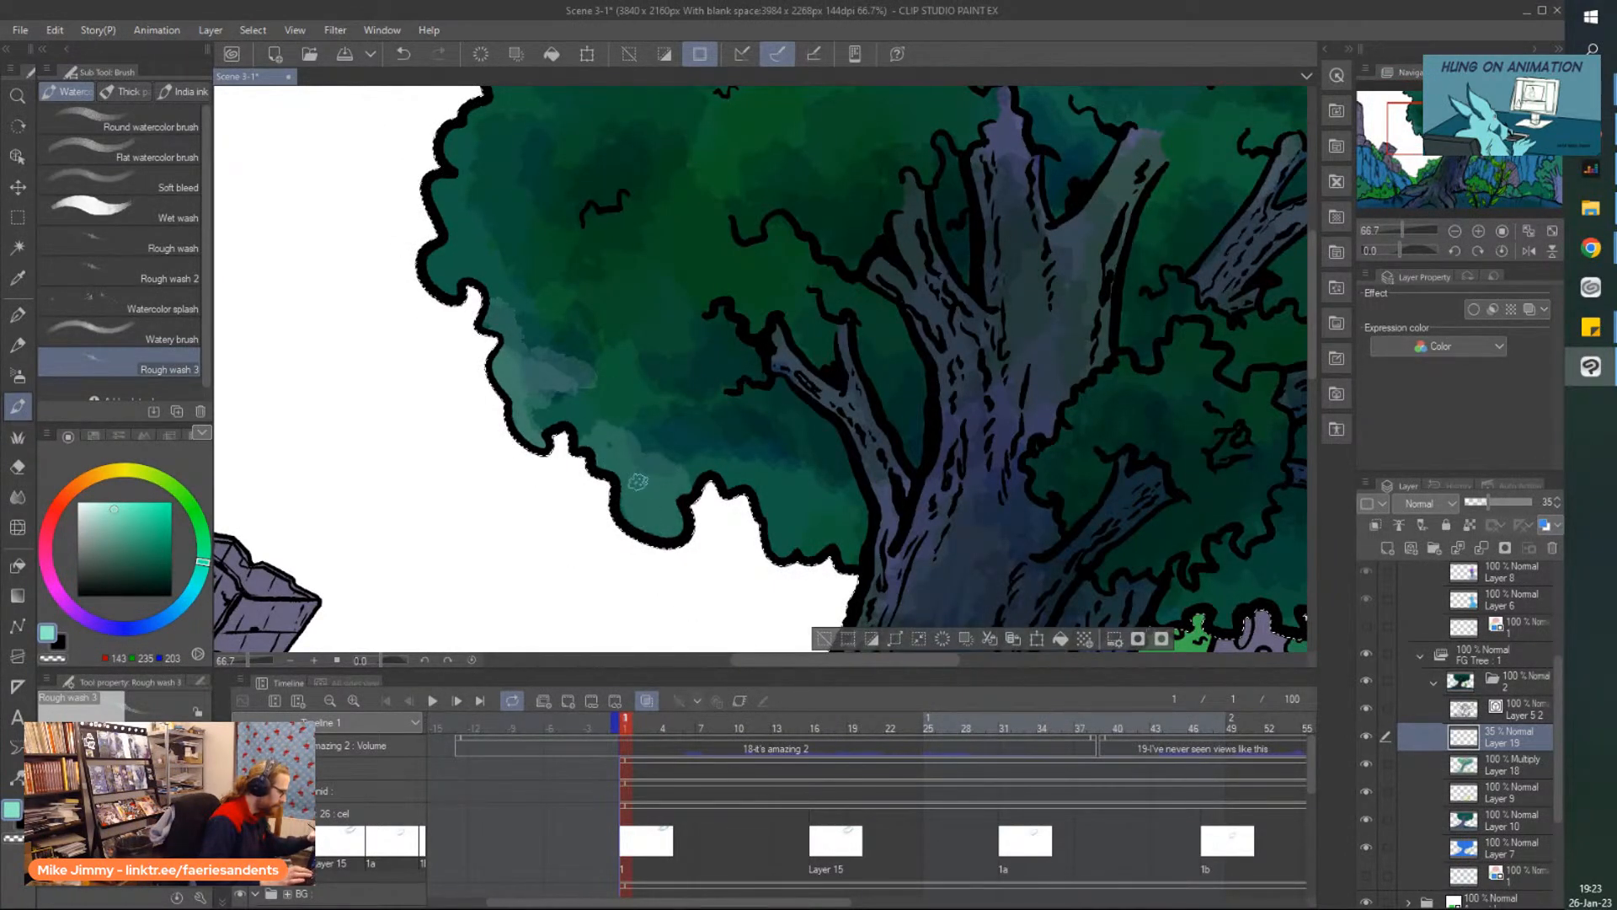
{"action": "left_click_drag", "start_coordinate": [569, 414], "coordinate": [612, 380]}
Set the brush colour to bright cyan (RGB 35, 221, 237) and undo the pale turquoise highlights.
{"action": "left_click_drag", "start_coordinate": [203, 560], "coordinate": [190, 594]}
{"action": "left_click", "coordinate": [163, 504]}
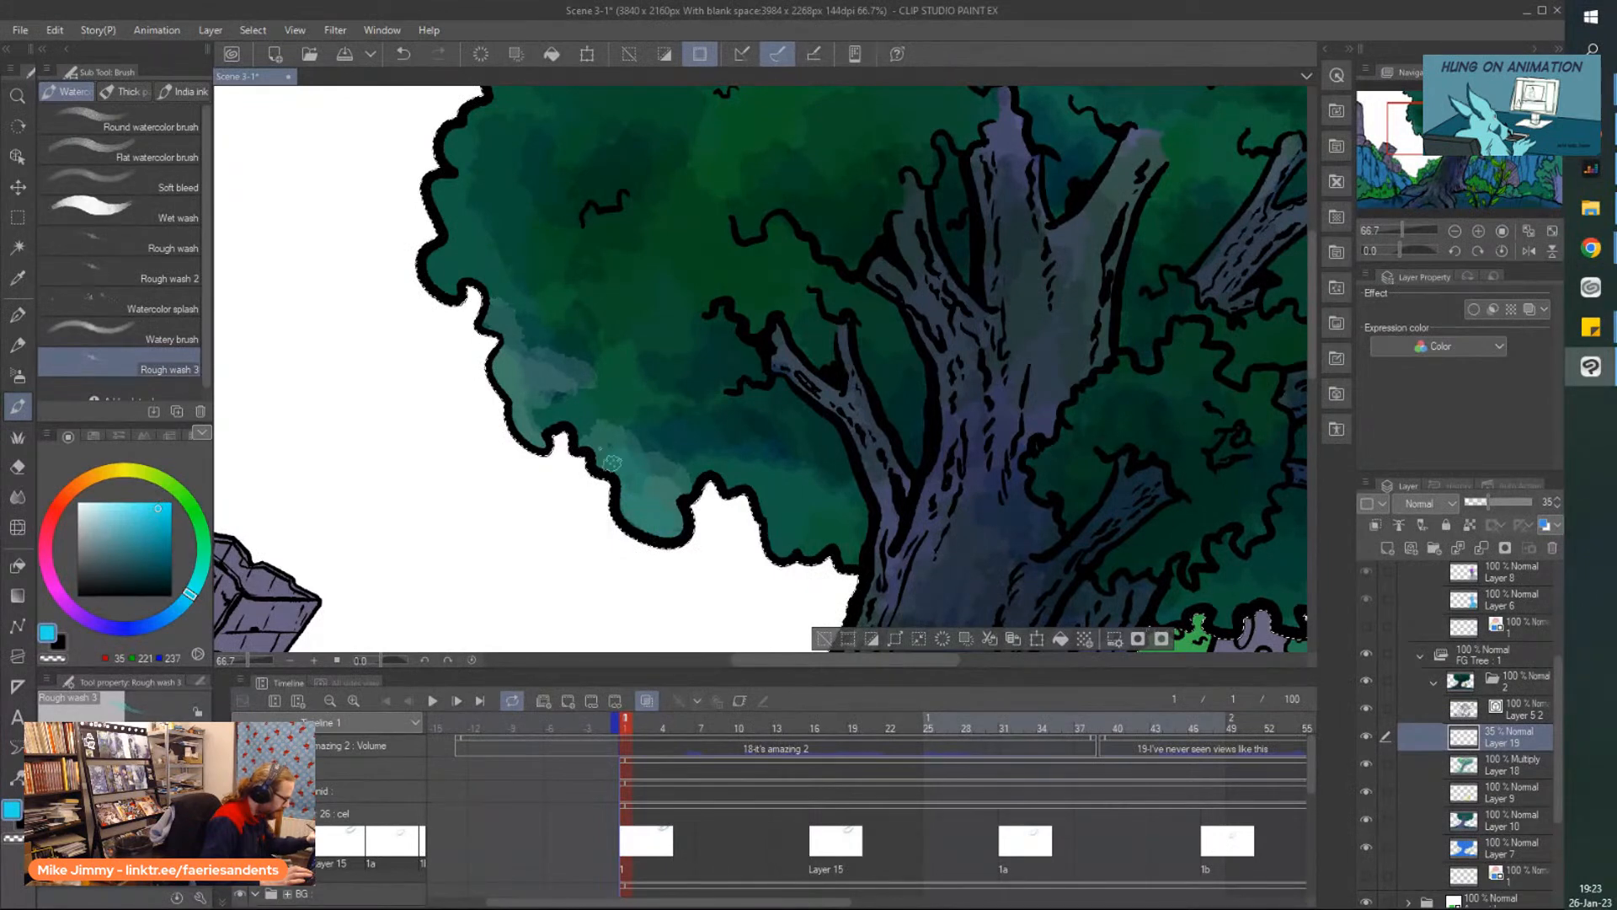
{"action": "key", "text": "ctrl+z"}
{"action": "key", "text": "ctrl+z"}
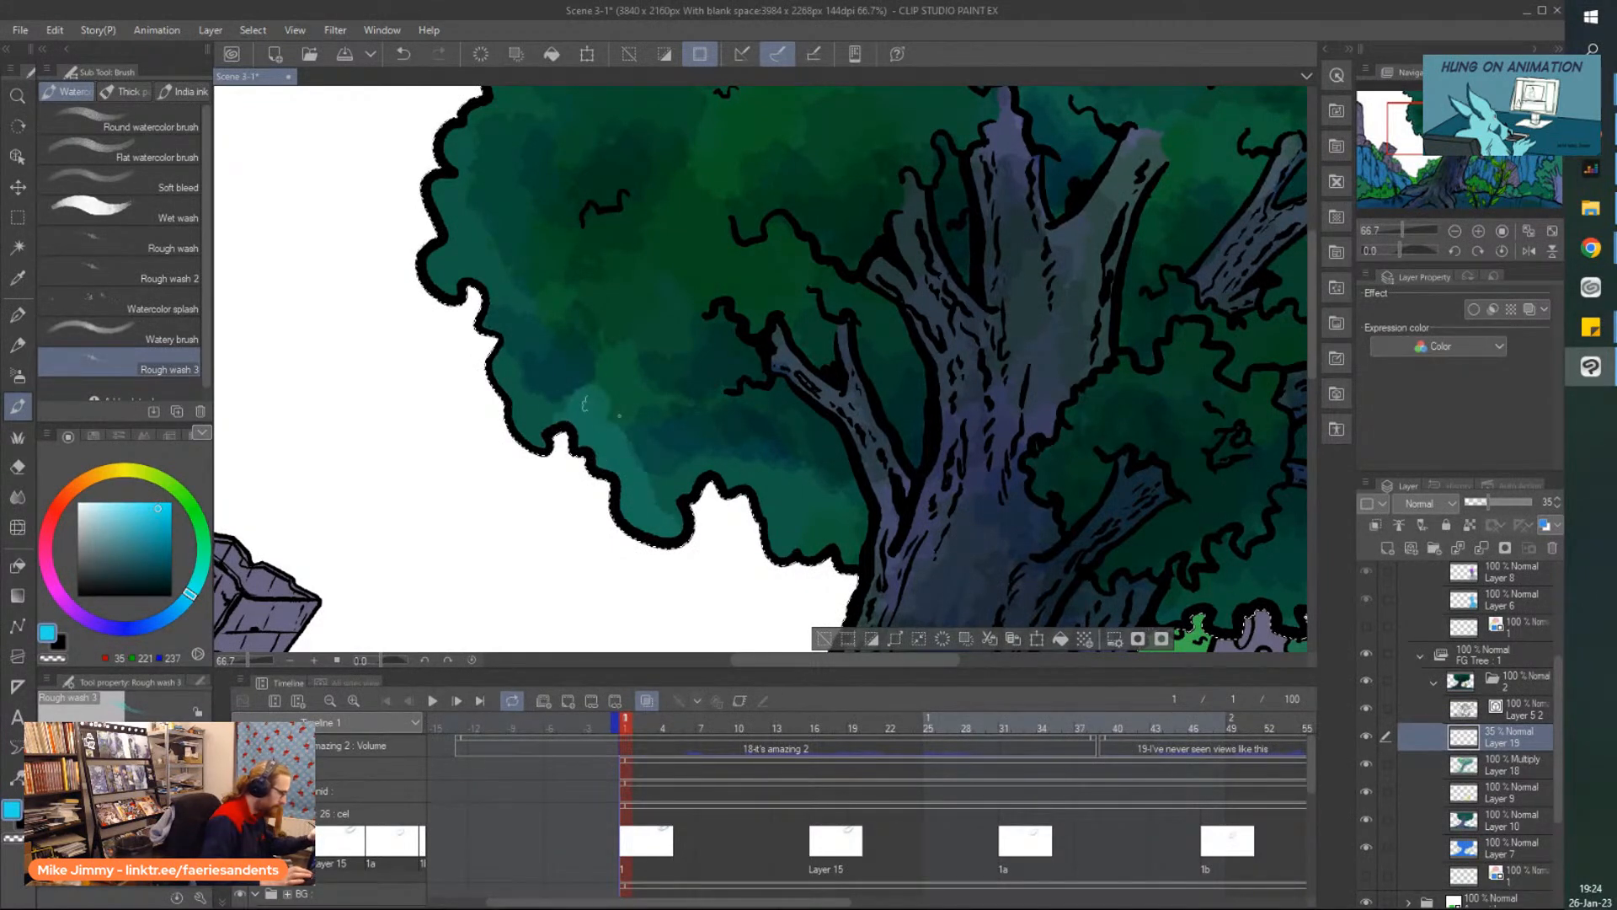
Raise Layer 19's opacity to 58% and paint cyan Rough wash 3 highlights on the foliage's lower left clumps.
{"action": "left_click", "coordinate": [1504, 503]}
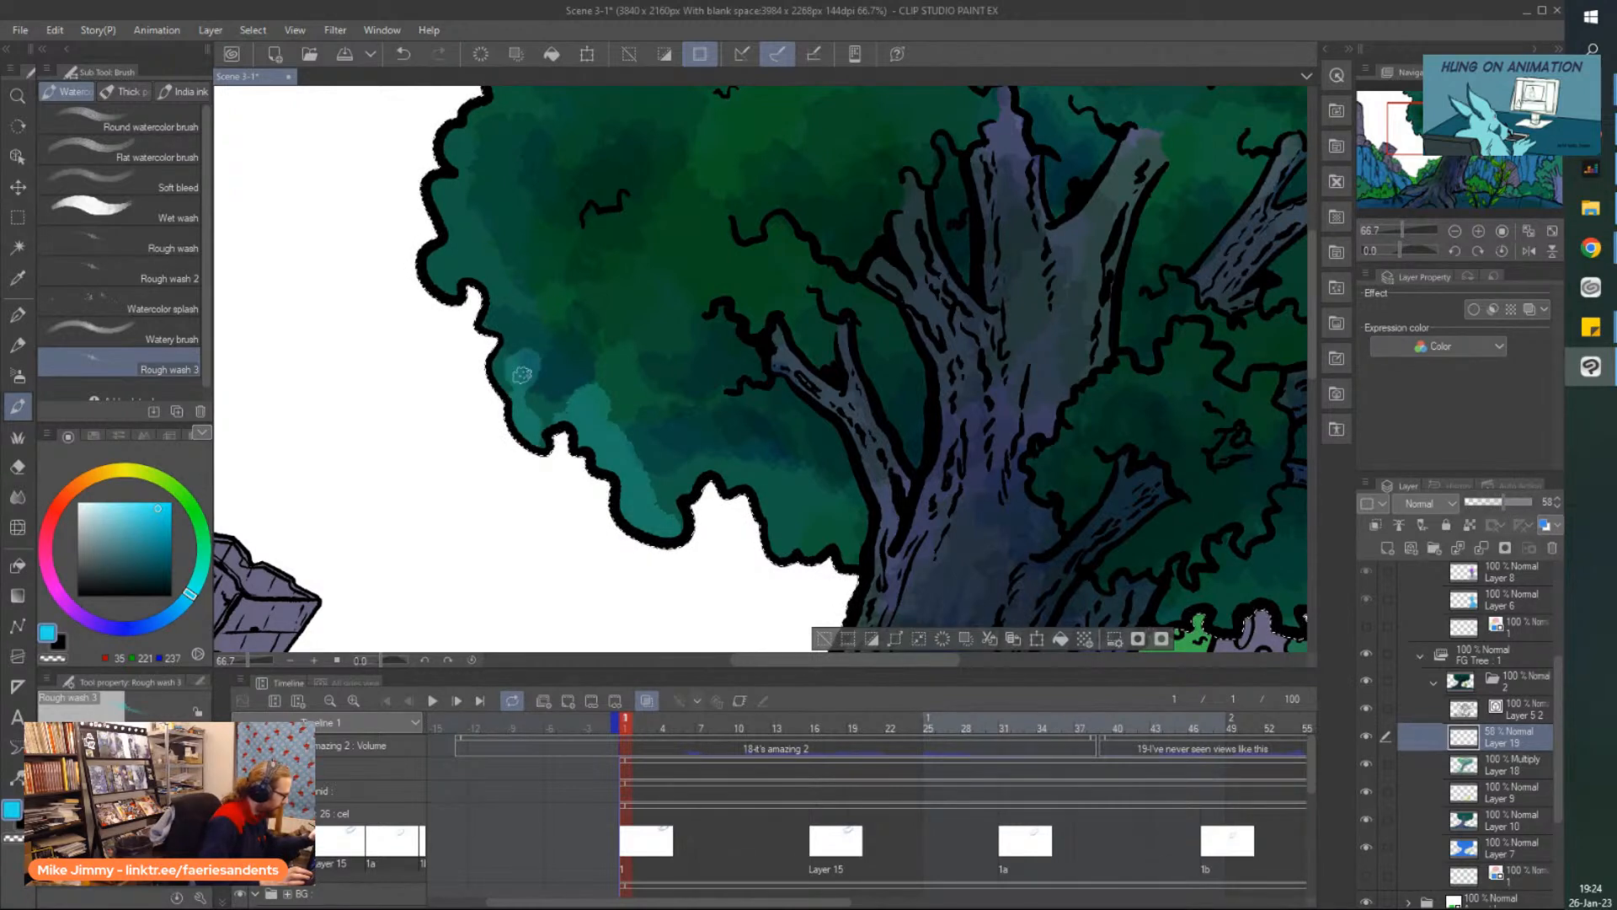
{"action": "left_click_drag", "start_coordinate": [495, 361], "coordinate": [502, 373]}
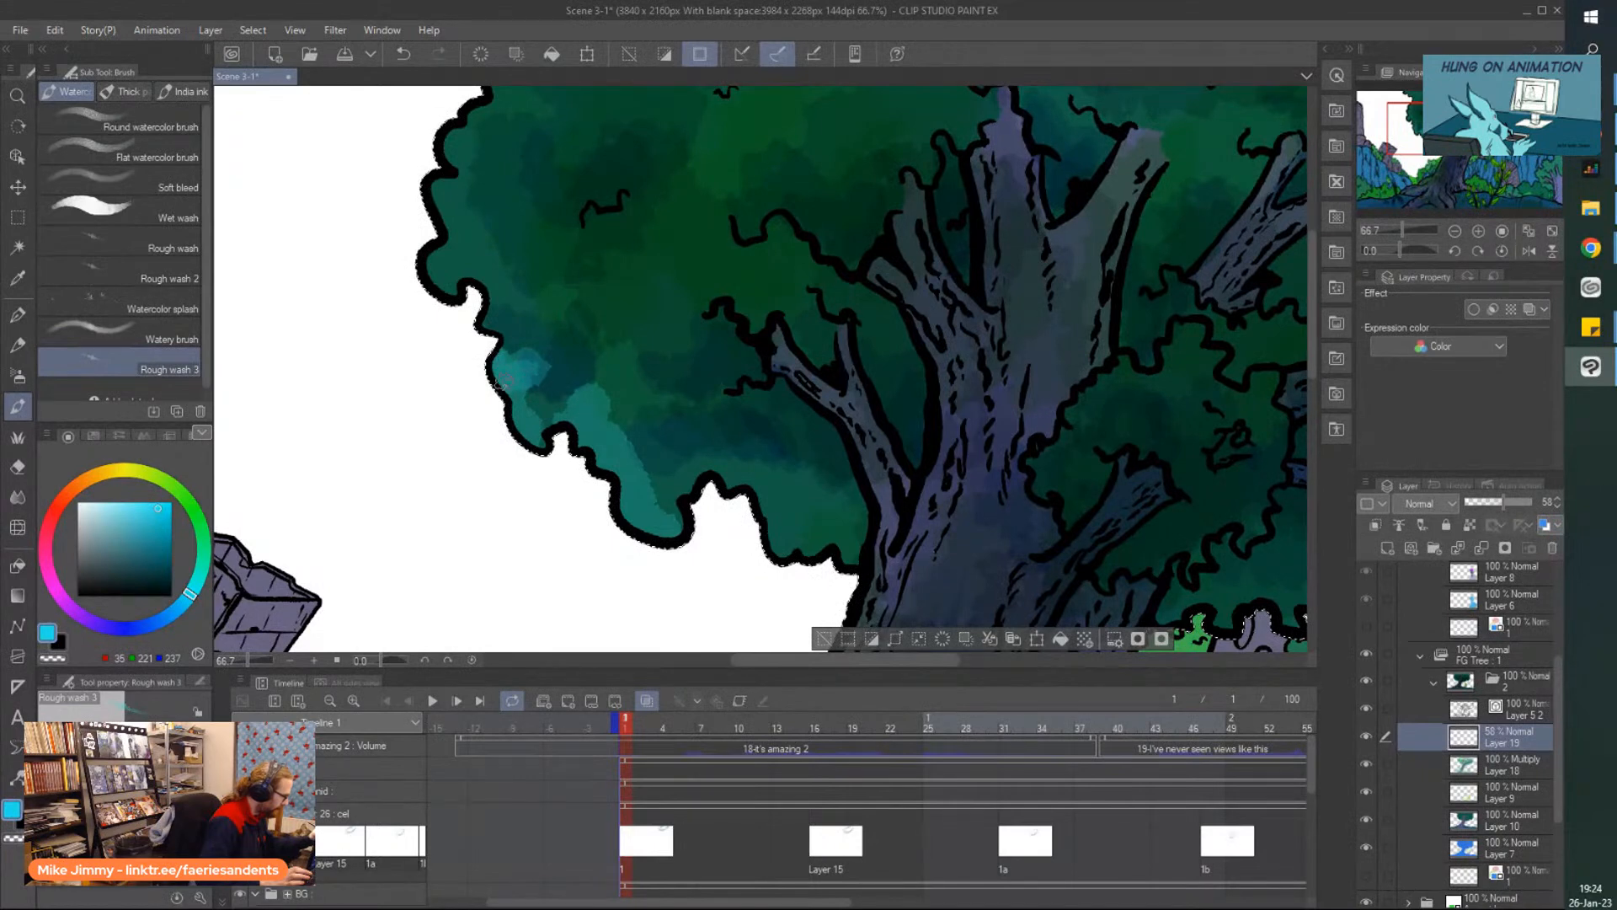
{"action": "mouse_move", "coordinate": [515, 428]}
{"action": "left_mouse_down"}
{"action": "mouse_move", "coordinate": [559, 436]}
{"action": "mouse_move", "coordinate": [492, 311]}
{"action": "mouse_move", "coordinate": [647, 520]}
{"action": "mouse_move", "coordinate": [700, 352]}
{"action": "mouse_move", "coordinate": [620, 377]}
{"action": "mouse_move", "coordinate": [593, 353]}
{"action": "left_mouse_up"}
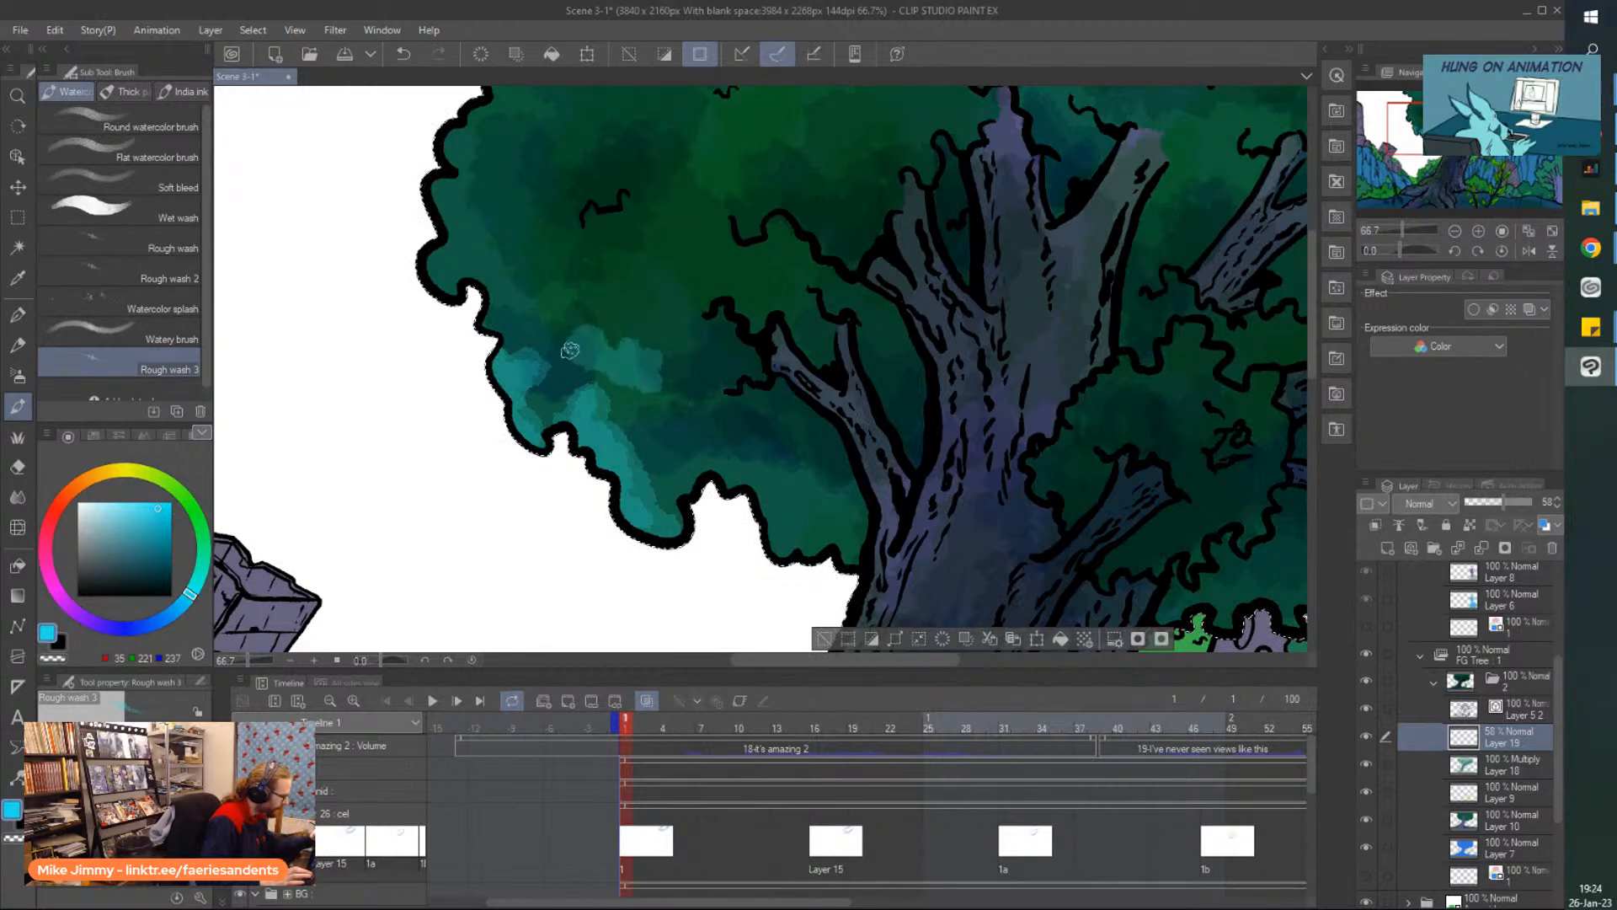
Paint cyan highlight patches up the foliage's left outline to the canvas's upper edge.
{"action": "scroll", "coordinate": [590, 358], "scroll_direction": "up", "scroll_amount": 2}
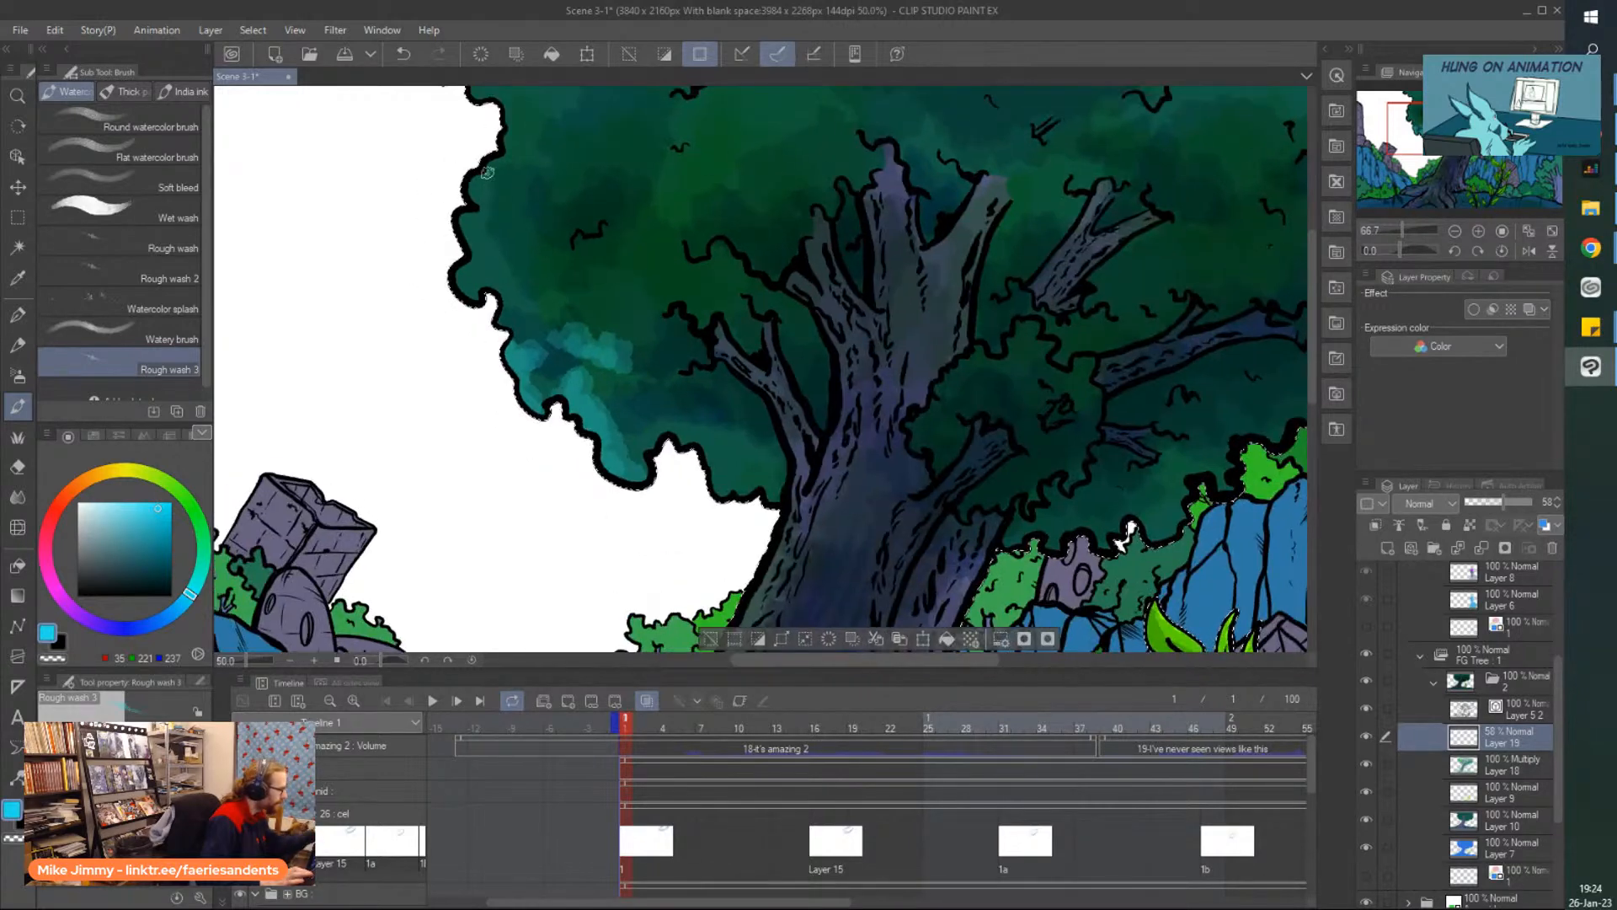
{"action": "mouse_move", "coordinate": [457, 348]}
{"action": "left_mouse_down"}
{"action": "mouse_move", "coordinate": [500, 299]}
{"action": "mouse_move", "coordinate": [524, 227]}
{"action": "mouse_move", "coordinate": [511, 276]}
{"action": "mouse_move", "coordinate": [476, 309]}
{"action": "mouse_move", "coordinate": [492, 262]}
{"action": "mouse_move", "coordinate": [485, 281]}
{"action": "mouse_move", "coordinate": [453, 223]}
{"action": "mouse_move", "coordinate": [468, 272]}
{"action": "mouse_move", "coordinate": [498, 248]}
{"action": "mouse_move", "coordinate": [470, 332]}
{"action": "mouse_move", "coordinate": [477, 278]}
{"action": "mouse_move", "coordinate": [445, 244]}
{"action": "mouse_move", "coordinate": [451, 360]}
{"action": "mouse_move", "coordinate": [416, 266]}
{"action": "mouse_move", "coordinate": [453, 324]}
{"action": "left_mouse_up"}
{"action": "scroll", "coordinate": [409, 255], "scroll_direction": "down", "scroll_amount": 2}
{"action": "mouse_move", "coordinate": [449, 88]}
{"action": "left_mouse_down"}
{"action": "mouse_move", "coordinate": [541, 306]}
{"action": "mouse_move", "coordinate": [586, 286]}
{"action": "mouse_move", "coordinate": [574, 294]}
{"action": "mouse_move", "coordinate": [549, 246]}
{"action": "mouse_move", "coordinate": [529, 271]}
{"action": "mouse_move", "coordinate": [504, 272]}
{"action": "mouse_move", "coordinate": [483, 245]}
{"action": "mouse_move", "coordinate": [462, 266]}
{"action": "mouse_move", "coordinate": [444, 252]}
{"action": "mouse_move", "coordinate": [522, 257]}
{"action": "mouse_move", "coordinate": [533, 304]}
{"action": "mouse_move", "coordinate": [546, 282]}
{"action": "mouse_move", "coordinate": [571, 326]}
{"action": "mouse_move", "coordinate": [524, 272]}
{"action": "mouse_move", "coordinate": [506, 271]}
{"action": "mouse_move", "coordinate": [531, 291]}
{"action": "mouse_move", "coordinate": [479, 254]}
{"action": "mouse_move", "coordinate": [513, 276]}
{"action": "left_mouse_up"}
{"action": "scroll", "coordinate": [469, 189], "scroll_direction": "up", "scroll_amount": 2}
{"action": "mouse_move", "coordinate": [556, 416]}
{"action": "left_mouse_down"}
{"action": "mouse_move", "coordinate": [611, 374]}
{"action": "mouse_move", "coordinate": [608, 357]}
{"action": "mouse_move", "coordinate": [567, 394]}
{"action": "mouse_move", "coordinate": [566, 444]}
{"action": "mouse_move", "coordinate": [535, 428]}
{"action": "mouse_move", "coordinate": [658, 490]}
{"action": "mouse_move", "coordinate": [560, 406]}
{"action": "mouse_move", "coordinate": [581, 450]}
{"action": "left_mouse_up"}
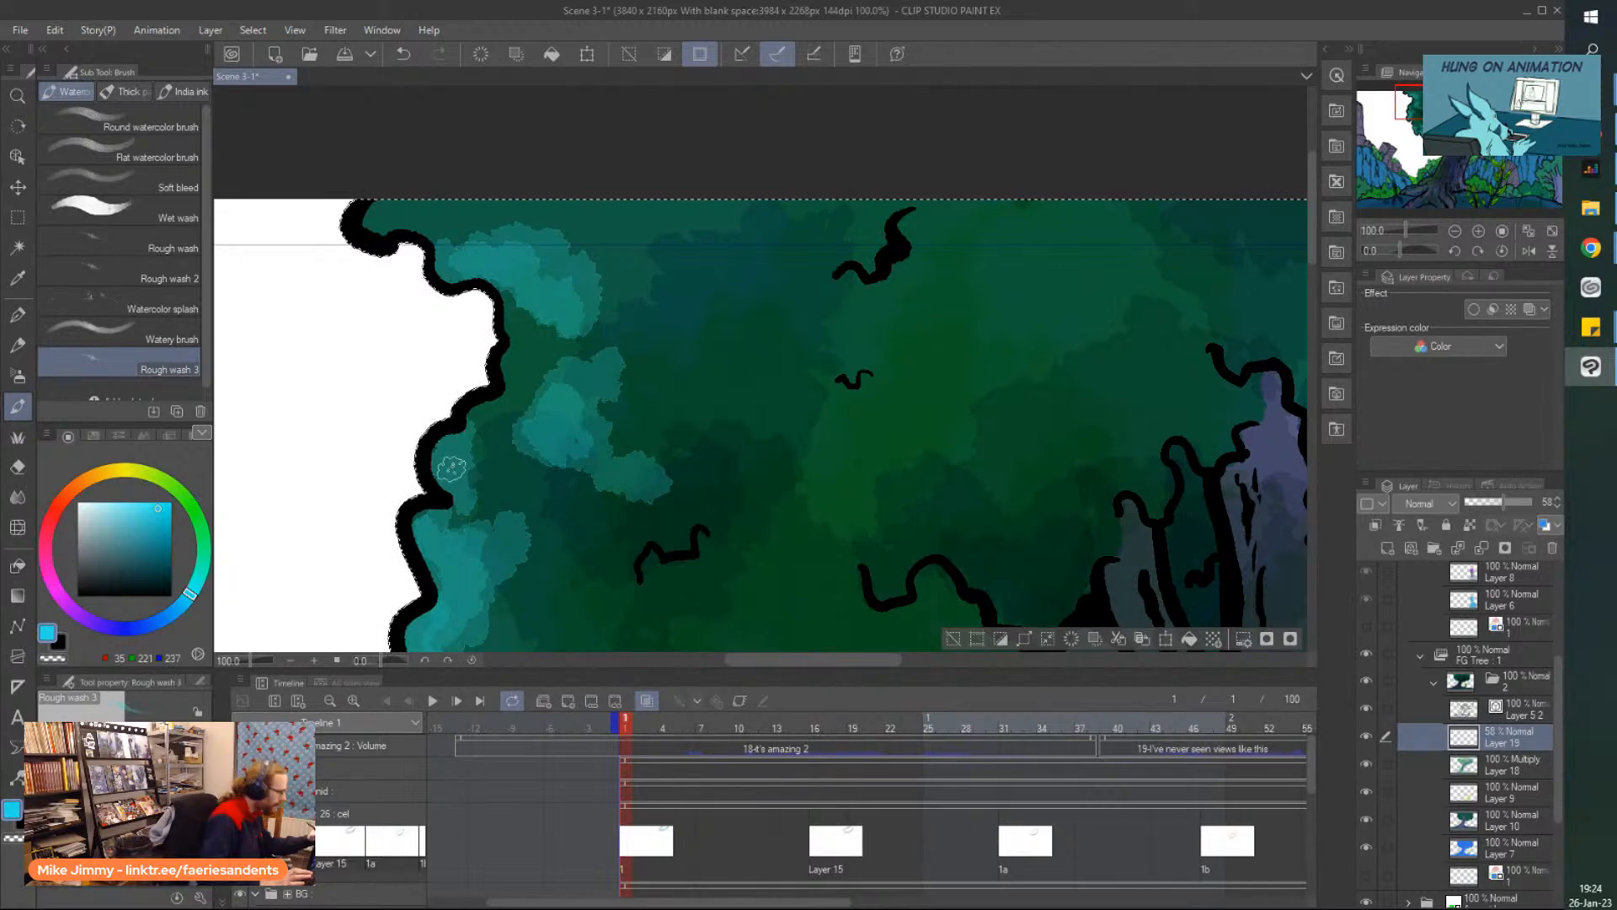
Paint cyan highlights on the foliage's underside just right of the trunk and on the inner leaf clump's edge.
{"action": "scroll", "coordinate": [590, 384], "scroll_direction": "down", "scroll_amount": 3}
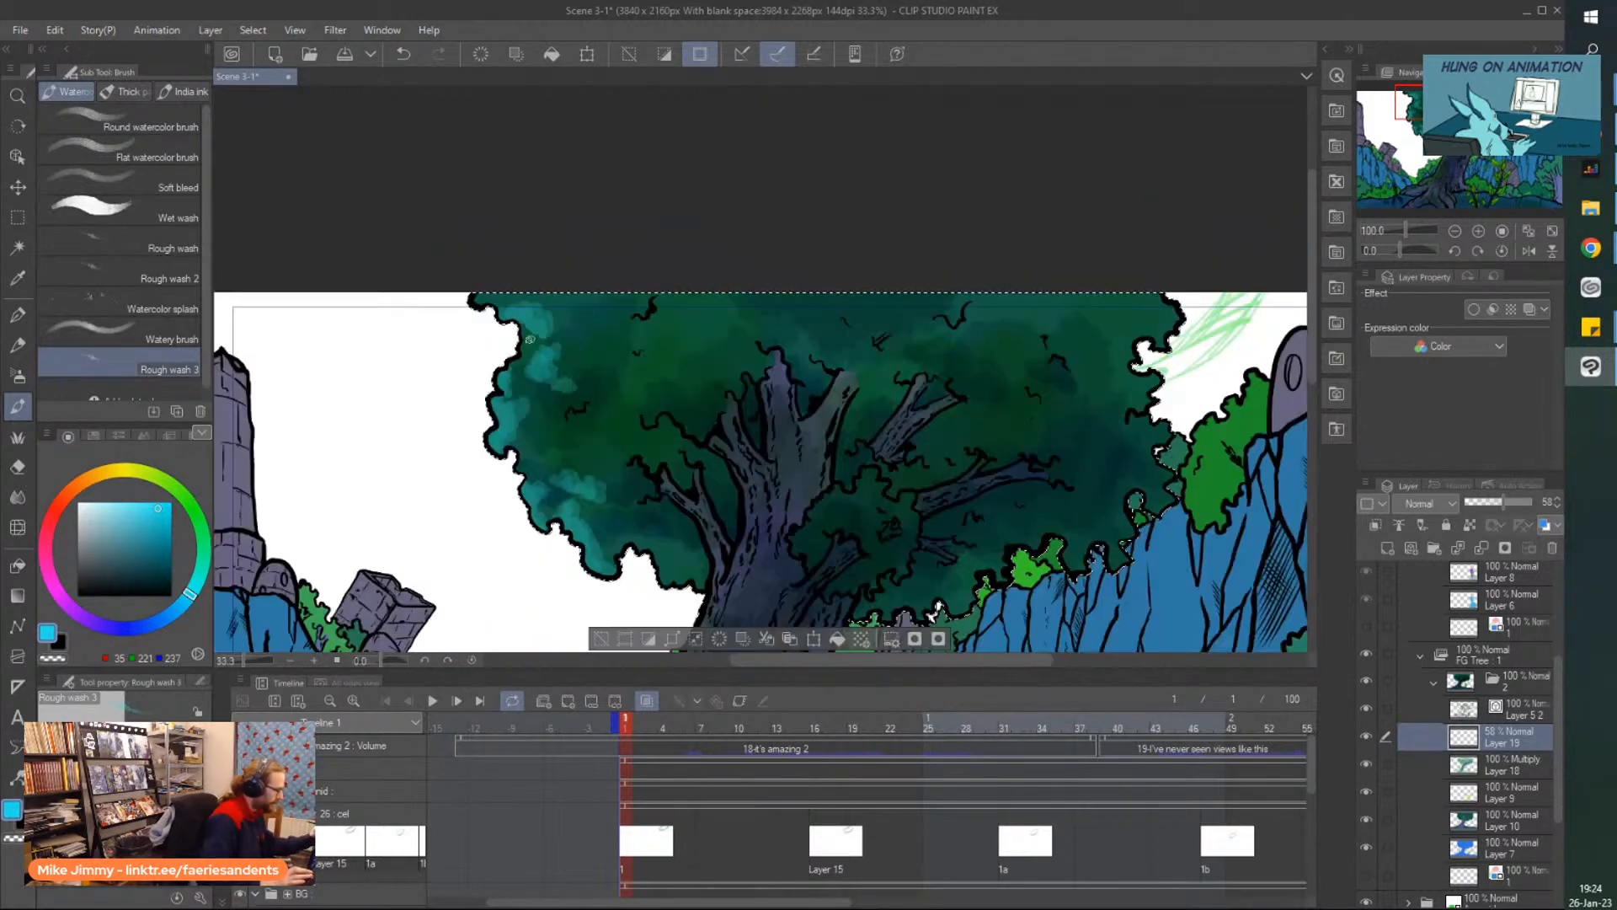
{"action": "scroll", "coordinate": [650, 506], "scroll_direction": "up", "scroll_amount": 5}
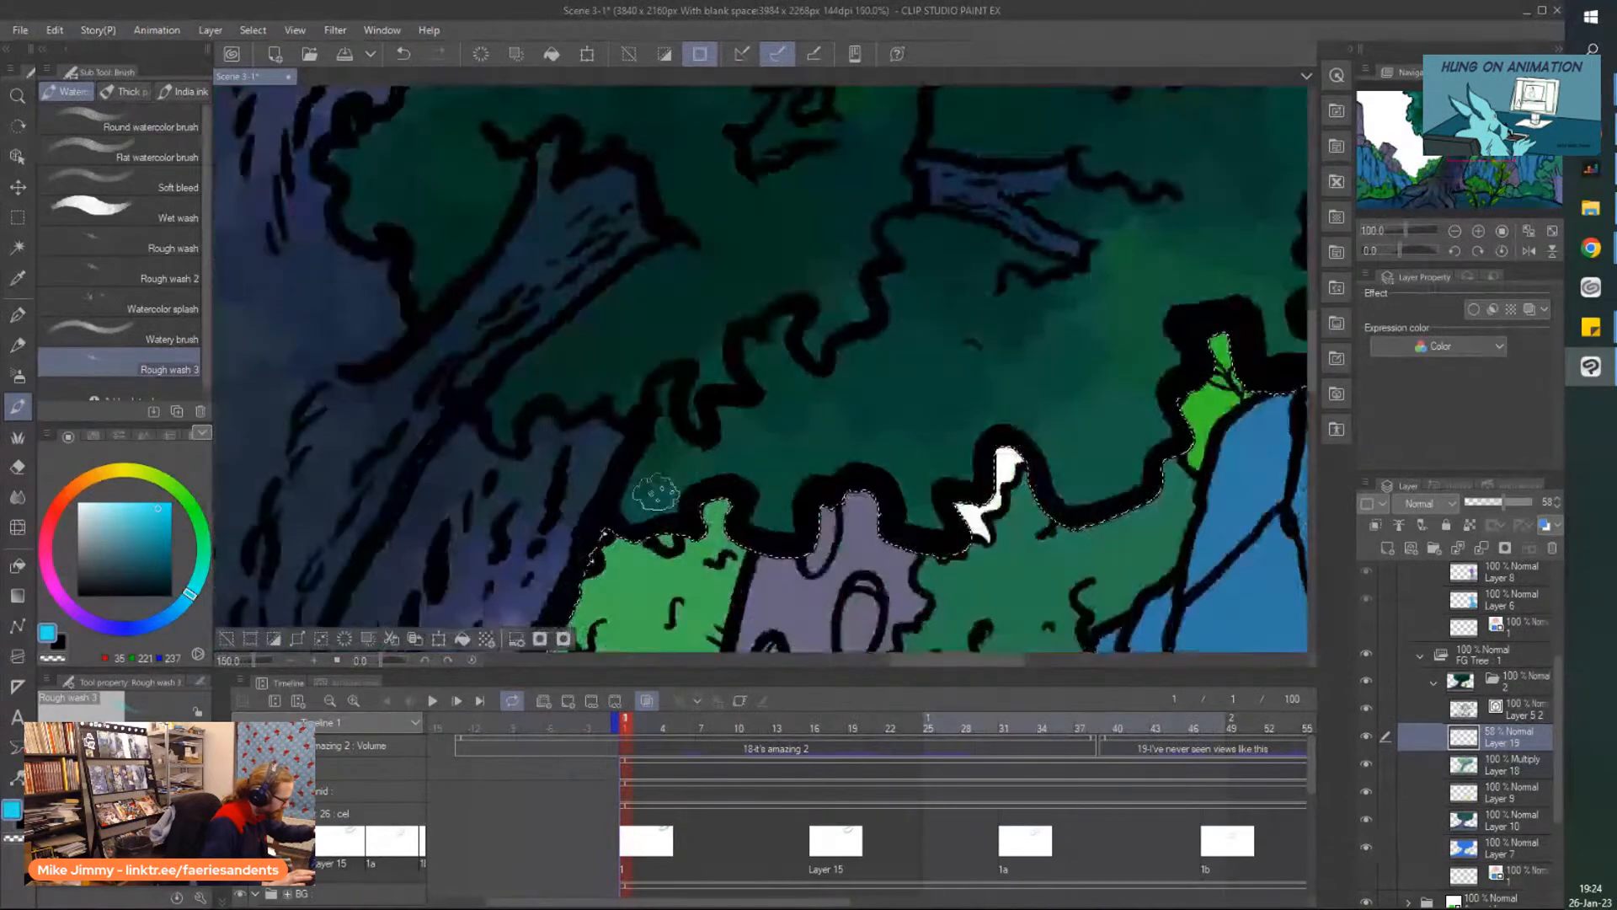
{"action": "left_click_drag", "start_coordinate": [650, 506], "coordinate": [642, 500]}
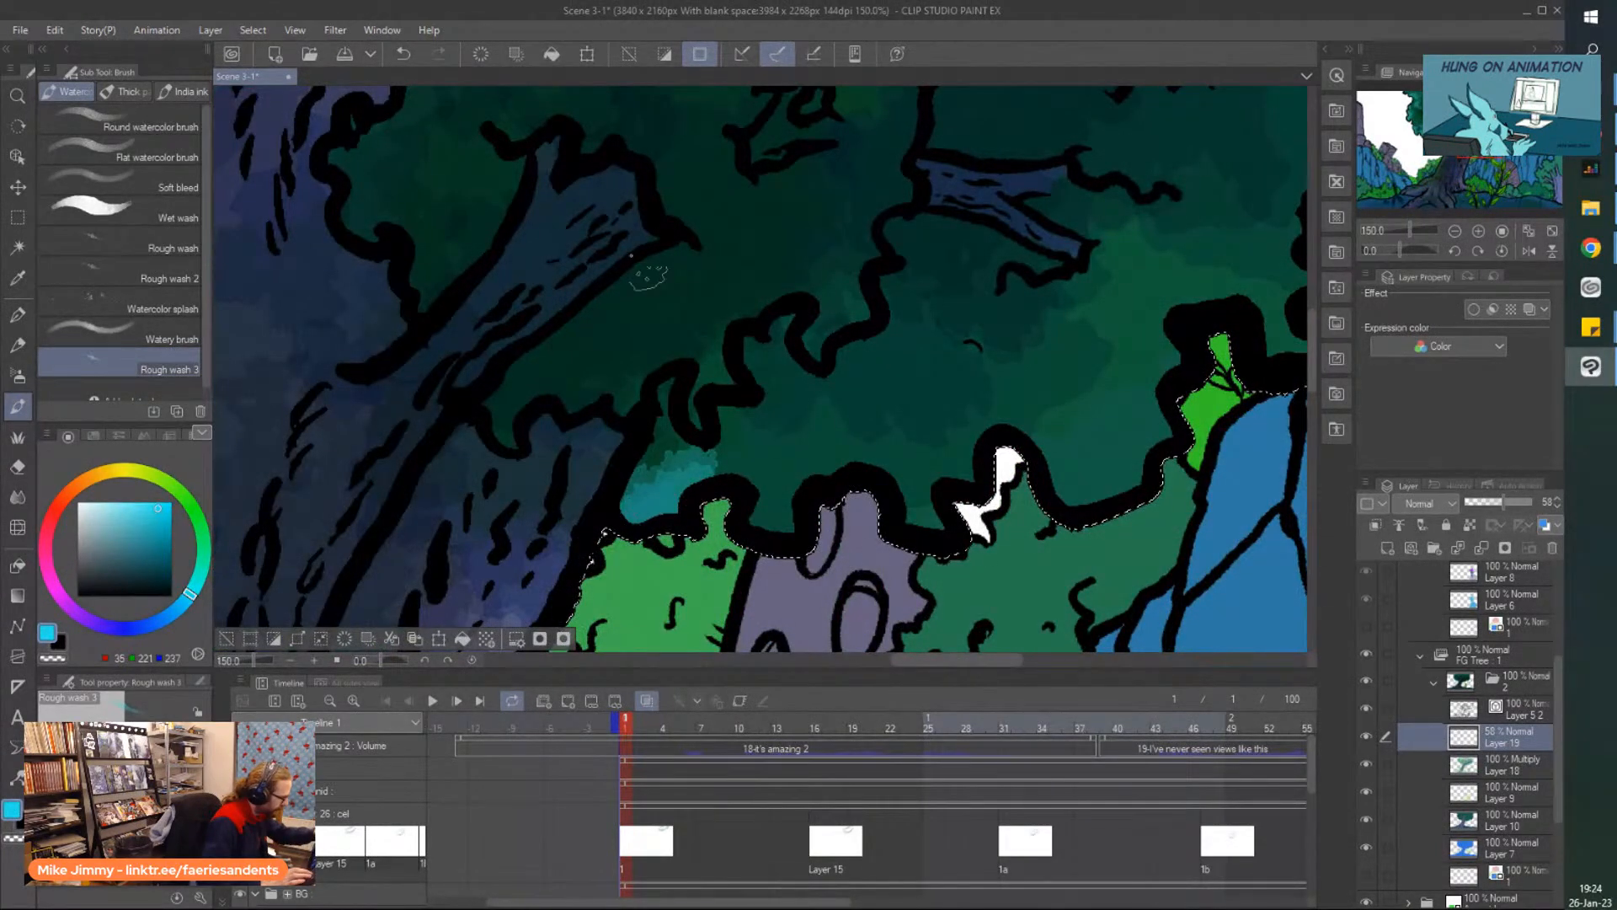
{"action": "mouse_move", "coordinate": [829, 301]}
{"action": "left_mouse_down"}
{"action": "mouse_move", "coordinate": [851, 307]}
{"action": "mouse_move", "coordinate": [851, 236]}
{"action": "mouse_move", "coordinate": [823, 332]}
{"action": "mouse_move", "coordinate": [821, 257]}
{"action": "mouse_move", "coordinate": [754, 289]}
{"action": "mouse_move", "coordinate": [843, 303]}
{"action": "mouse_move", "coordinate": [791, 227]}
{"action": "left_mouse_up"}
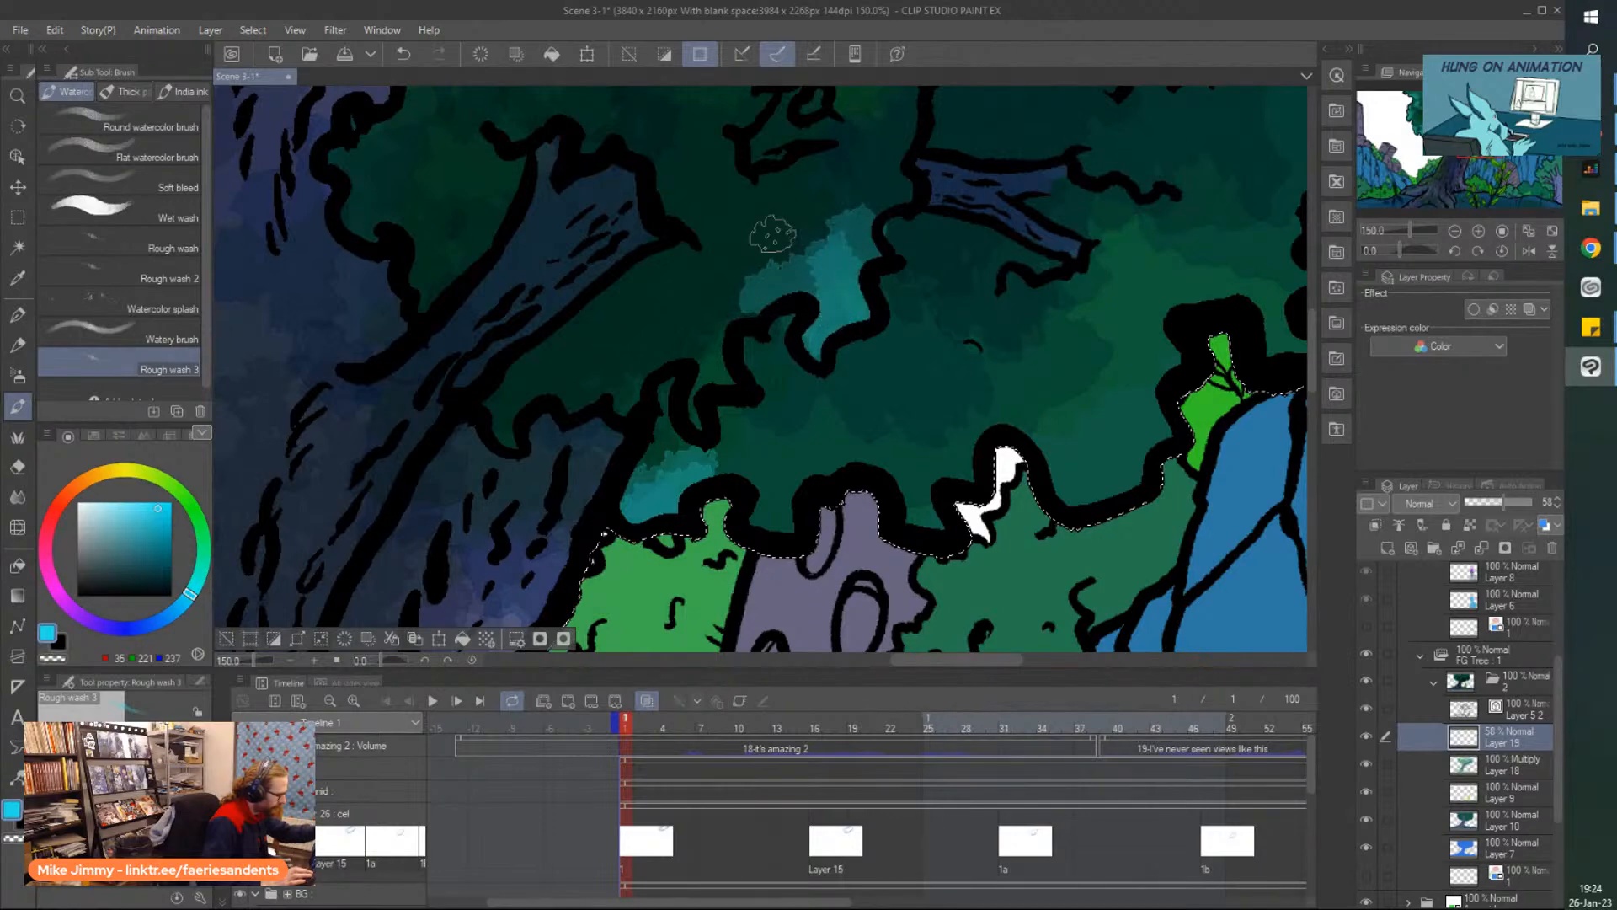
{"action": "mouse_move", "coordinate": [939, 449]}
{"action": "left_mouse_down"}
{"action": "mouse_move", "coordinate": [984, 394]}
{"action": "mouse_move", "coordinate": [1097, 496]}
{"action": "mouse_move", "coordinate": [1156, 400]}
{"action": "mouse_move", "coordinate": [1165, 319]}
{"action": "left_mouse_up"}
Paint cyan highlights on the foliage above the bright green bushes atop the right cliff.
{"action": "scroll", "coordinate": [1164, 319], "scroll_direction": "down", "scroll_amount": 5}
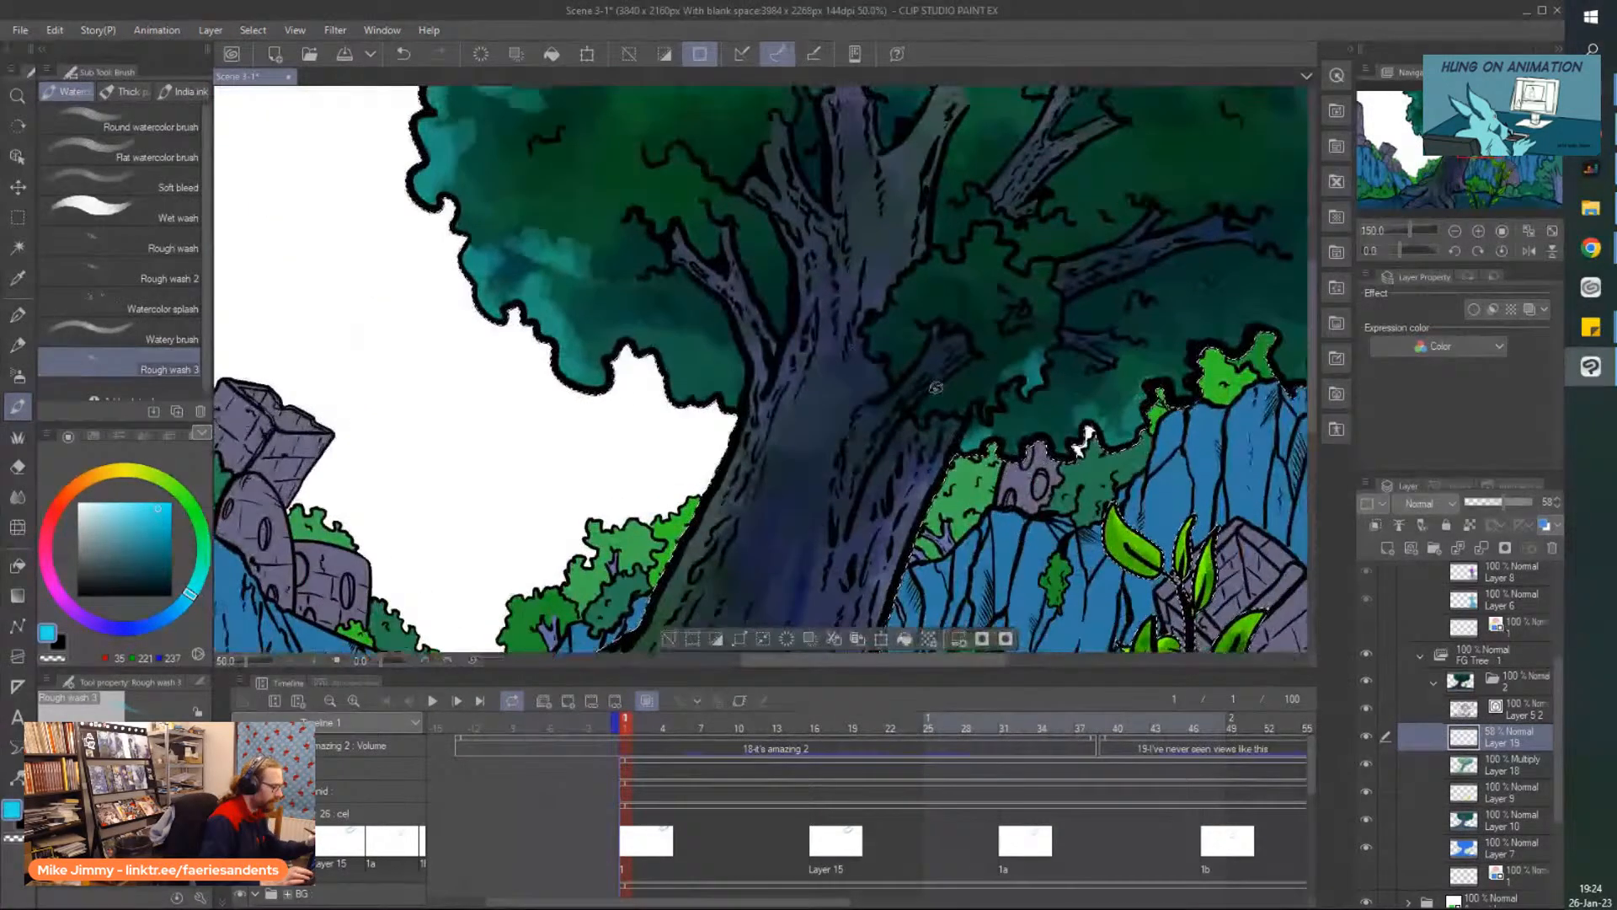
{"action": "scroll", "coordinate": [1057, 436], "scroll_direction": "up", "scroll_amount": 3}
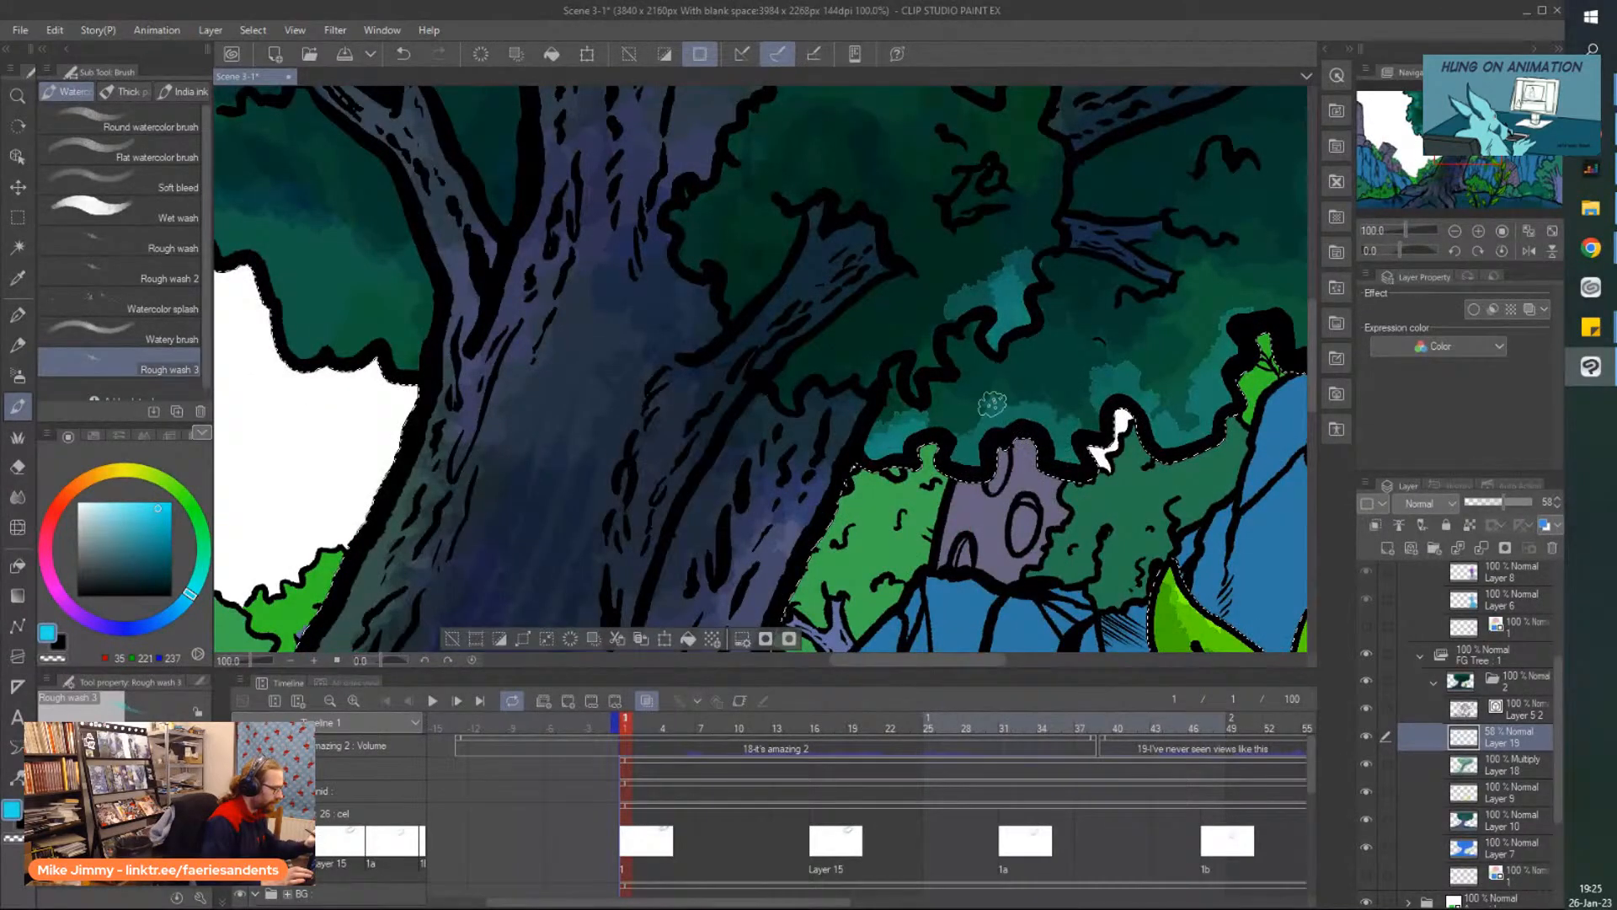
{"action": "scroll", "coordinate": [1049, 437], "scroll_direction": "down", "scroll_amount": 3}
{"action": "scroll", "coordinate": [1149, 371], "scroll_direction": "up", "scroll_amount": 2}
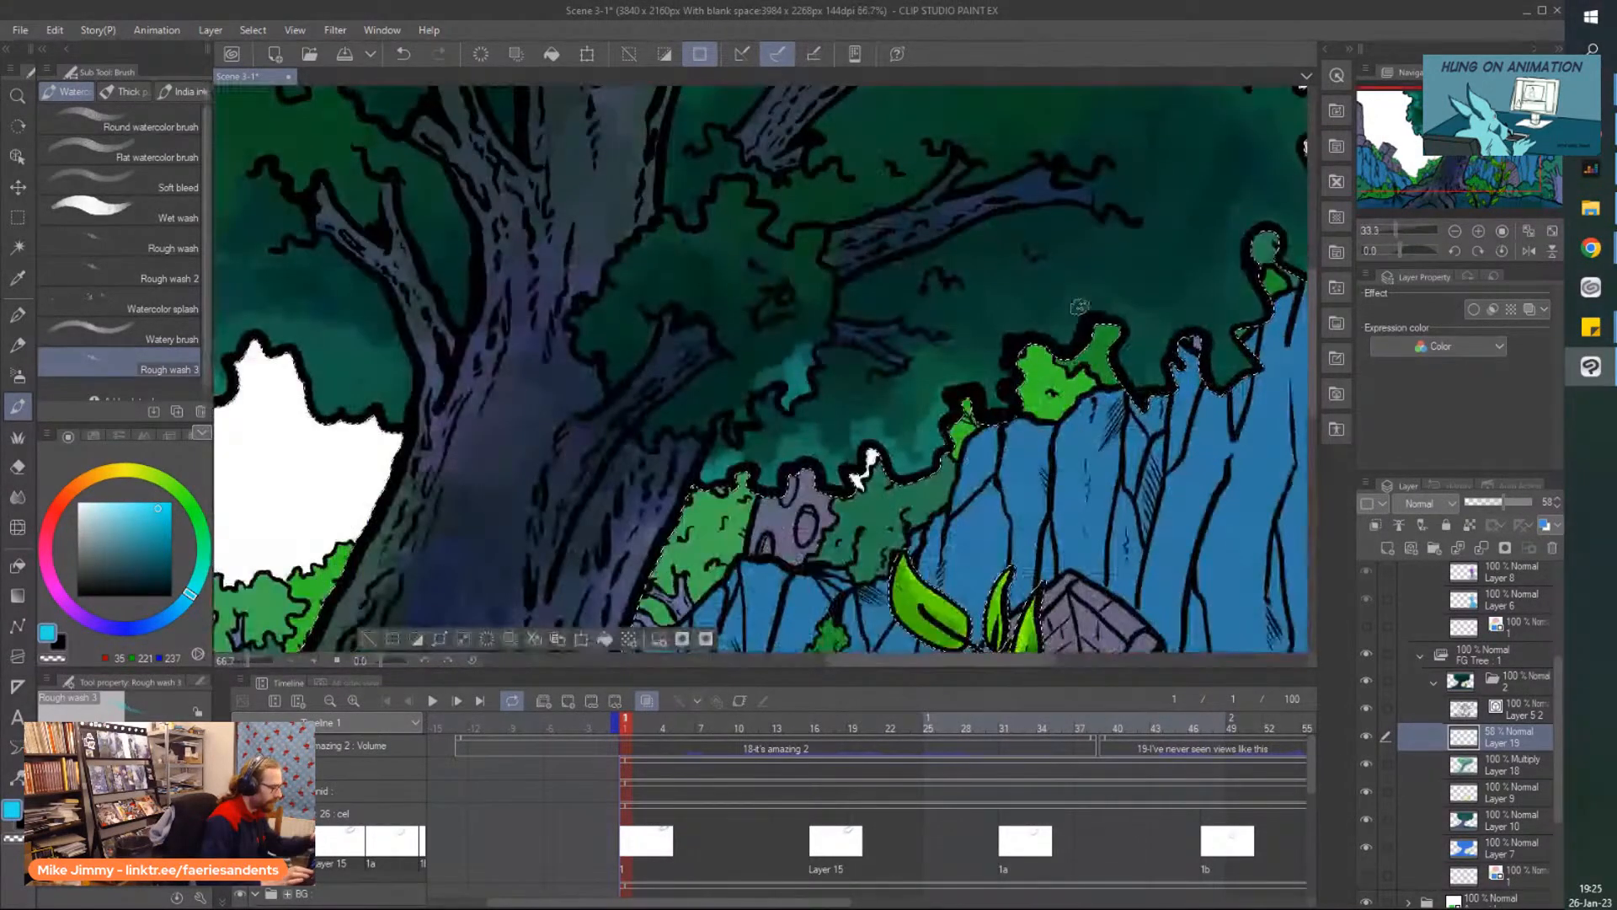
{"action": "mouse_move", "coordinate": [1149, 371]}
{"action": "left_mouse_down"}
{"action": "mouse_move", "coordinate": [1133, 294]}
{"action": "mouse_move", "coordinate": [1074, 282]}
{"action": "mouse_move", "coordinate": [1056, 353]}
{"action": "mouse_move", "coordinate": [939, 380]}
{"action": "mouse_move", "coordinate": [977, 387]}
{"action": "mouse_move", "coordinate": [984, 329]}
{"action": "left_mouse_up"}
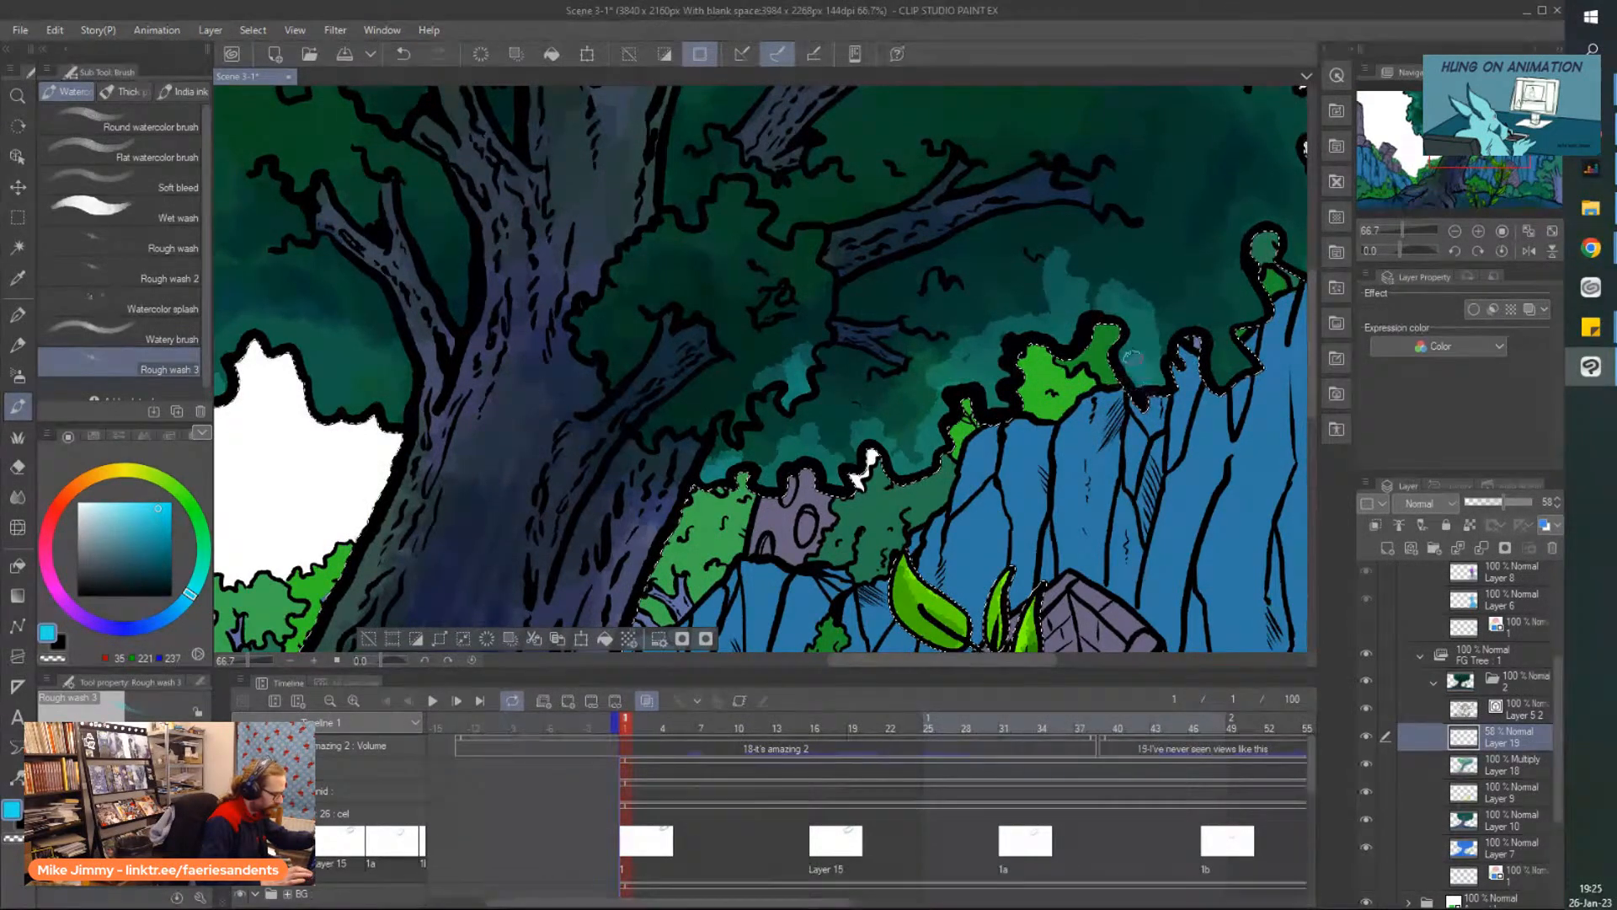
Paint cyan highlight patches up the foliage's right outline, from the cliff bushes to the canvas's upper edge.
{"action": "scroll", "coordinate": [1113, 313], "scroll_direction": "down", "scroll_amount": 3}
{"action": "scroll", "coordinate": [1113, 313], "scroll_direction": "up", "scroll_amount": 3}
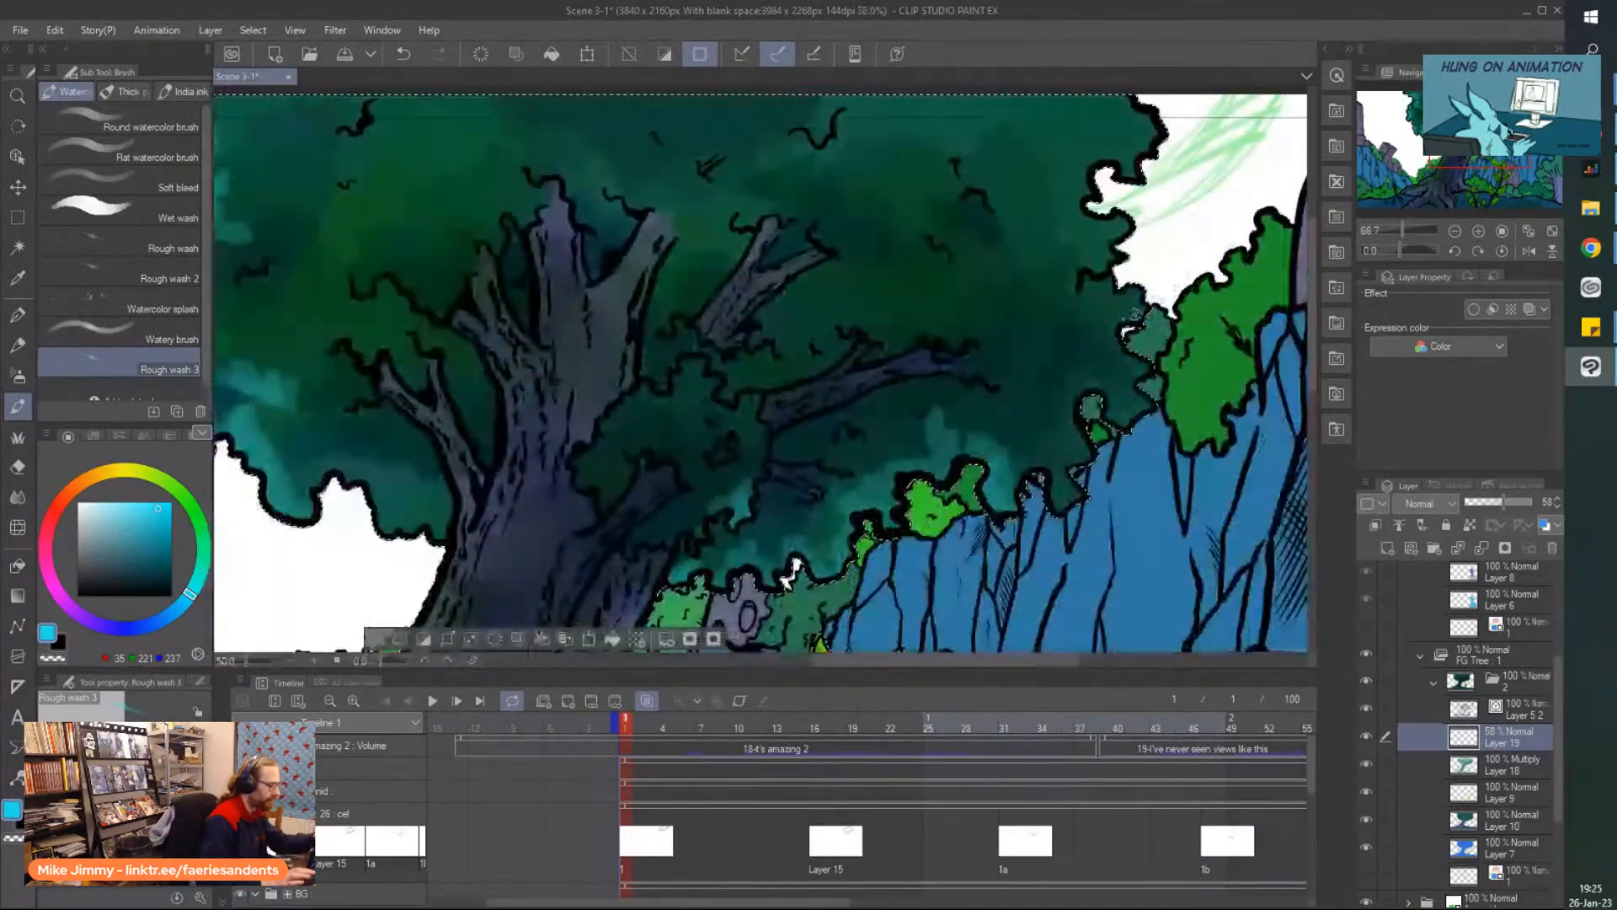
{"action": "mouse_move", "coordinate": [1078, 359]}
{"action": "left_mouse_down"}
{"action": "mouse_move", "coordinate": [1027, 307]}
{"action": "mouse_move", "coordinate": [1140, 375]}
{"action": "mouse_move", "coordinate": [1134, 414]}
{"action": "mouse_move", "coordinate": [1164, 385]}
{"action": "mouse_move", "coordinate": [1099, 348]}
{"action": "mouse_move", "coordinate": [1152, 393]}
{"action": "mouse_move", "coordinate": [1155, 439]}
{"action": "mouse_move", "coordinate": [1136, 465]}
{"action": "mouse_move", "coordinate": [1160, 427]}
{"action": "left_mouse_up"}
{"action": "scroll", "coordinate": [1107, 352], "scroll_direction": "down", "scroll_amount": 5}
{"action": "scroll", "coordinate": [1112, 321], "scroll_direction": "up", "scroll_amount": 5}
{"action": "mouse_move", "coordinate": [1126, 267]}
{"action": "left_mouse_down"}
{"action": "mouse_move", "coordinate": [1136, 217]}
{"action": "mouse_move", "coordinate": [1132, 258]}
{"action": "mouse_move", "coordinate": [1112, 210]}
{"action": "mouse_move", "coordinate": [1084, 240]}
{"action": "mouse_move", "coordinate": [1132, 202]}
{"action": "mouse_move", "coordinate": [1053, 205]}
{"action": "mouse_move", "coordinate": [1079, 173]}
{"action": "left_mouse_up"}
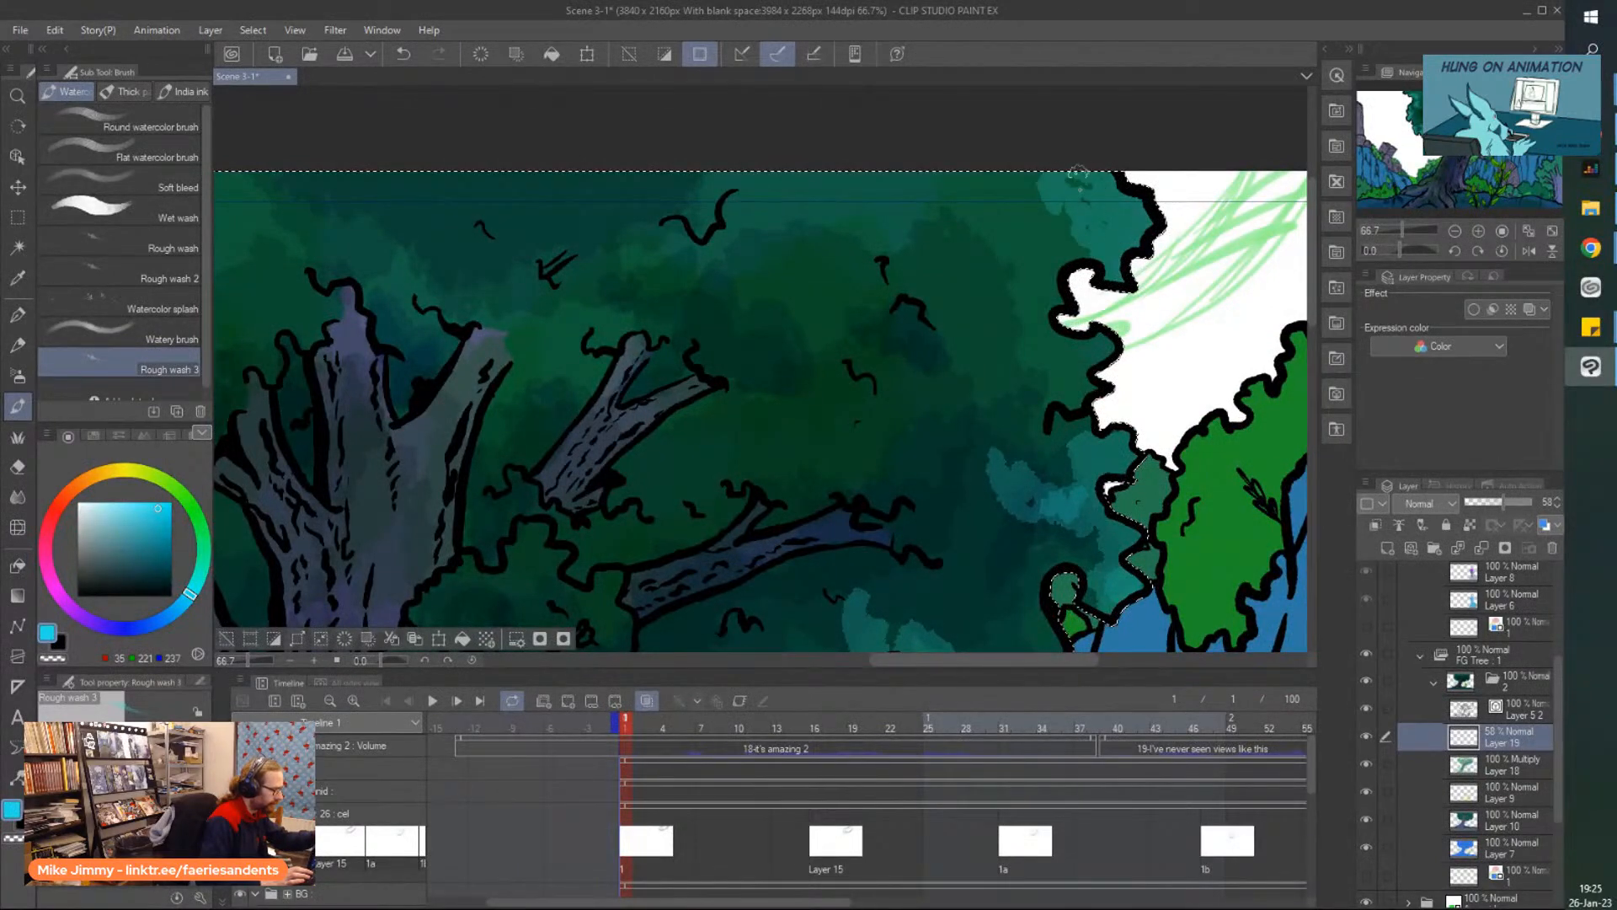
Paint cyan Rough wash 3 highlights along the right and left edges of the tree's foliage on Layer 19.
{"action": "left_click_drag", "start_coordinate": [1143, 224], "coordinate": [1101, 272]}
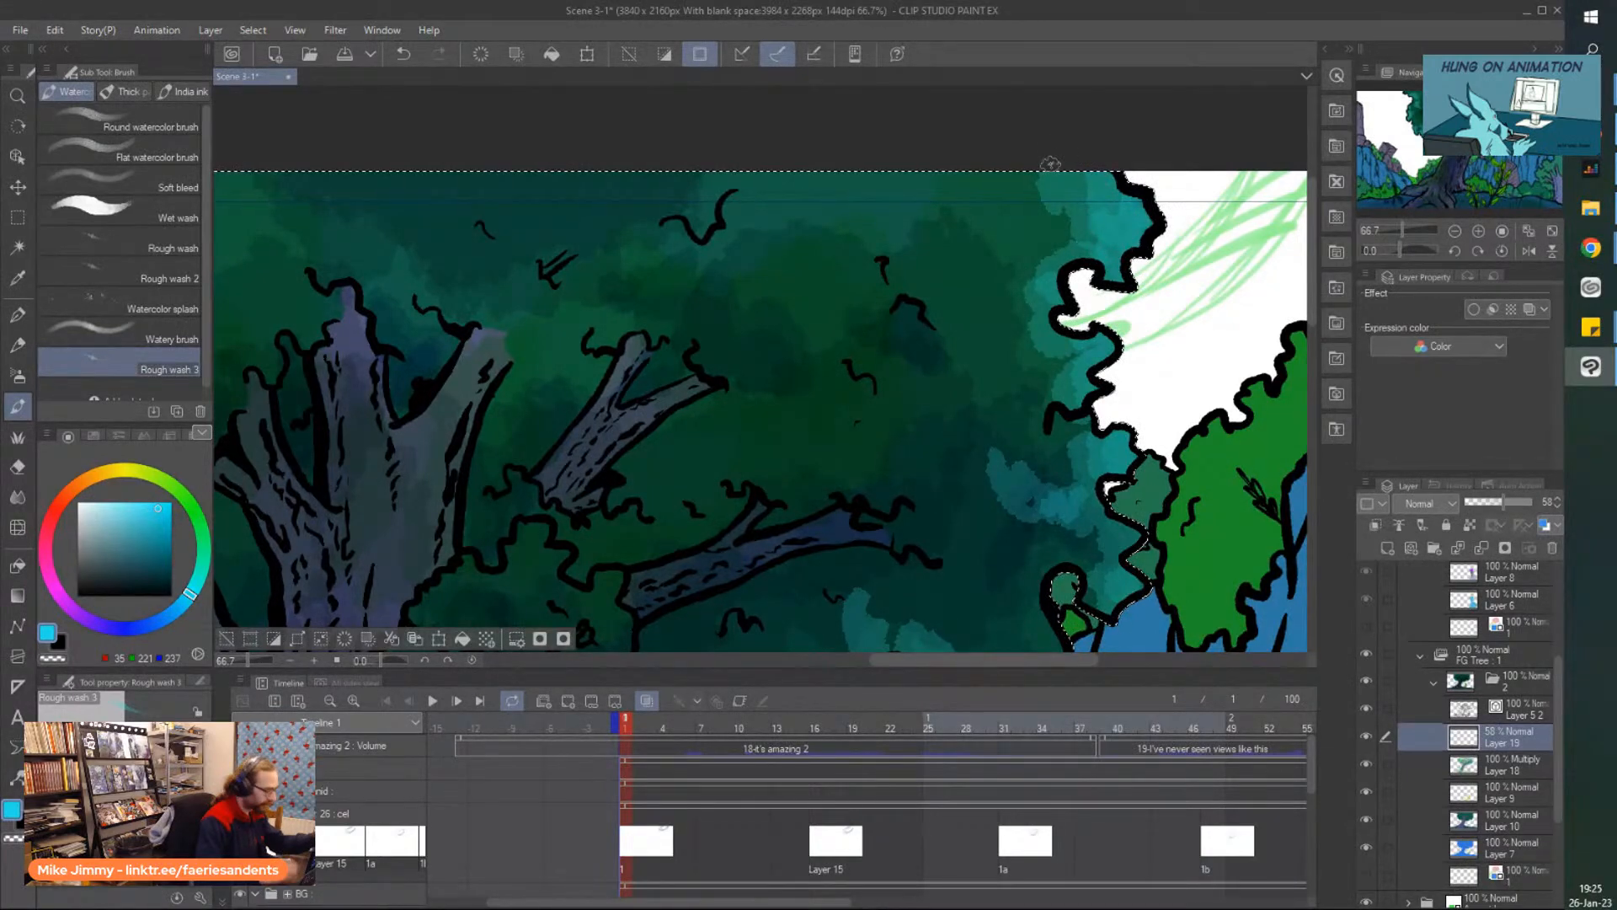
{"action": "scroll", "coordinate": [1051, 163], "scroll_direction": "down", "scroll_amount": 3}
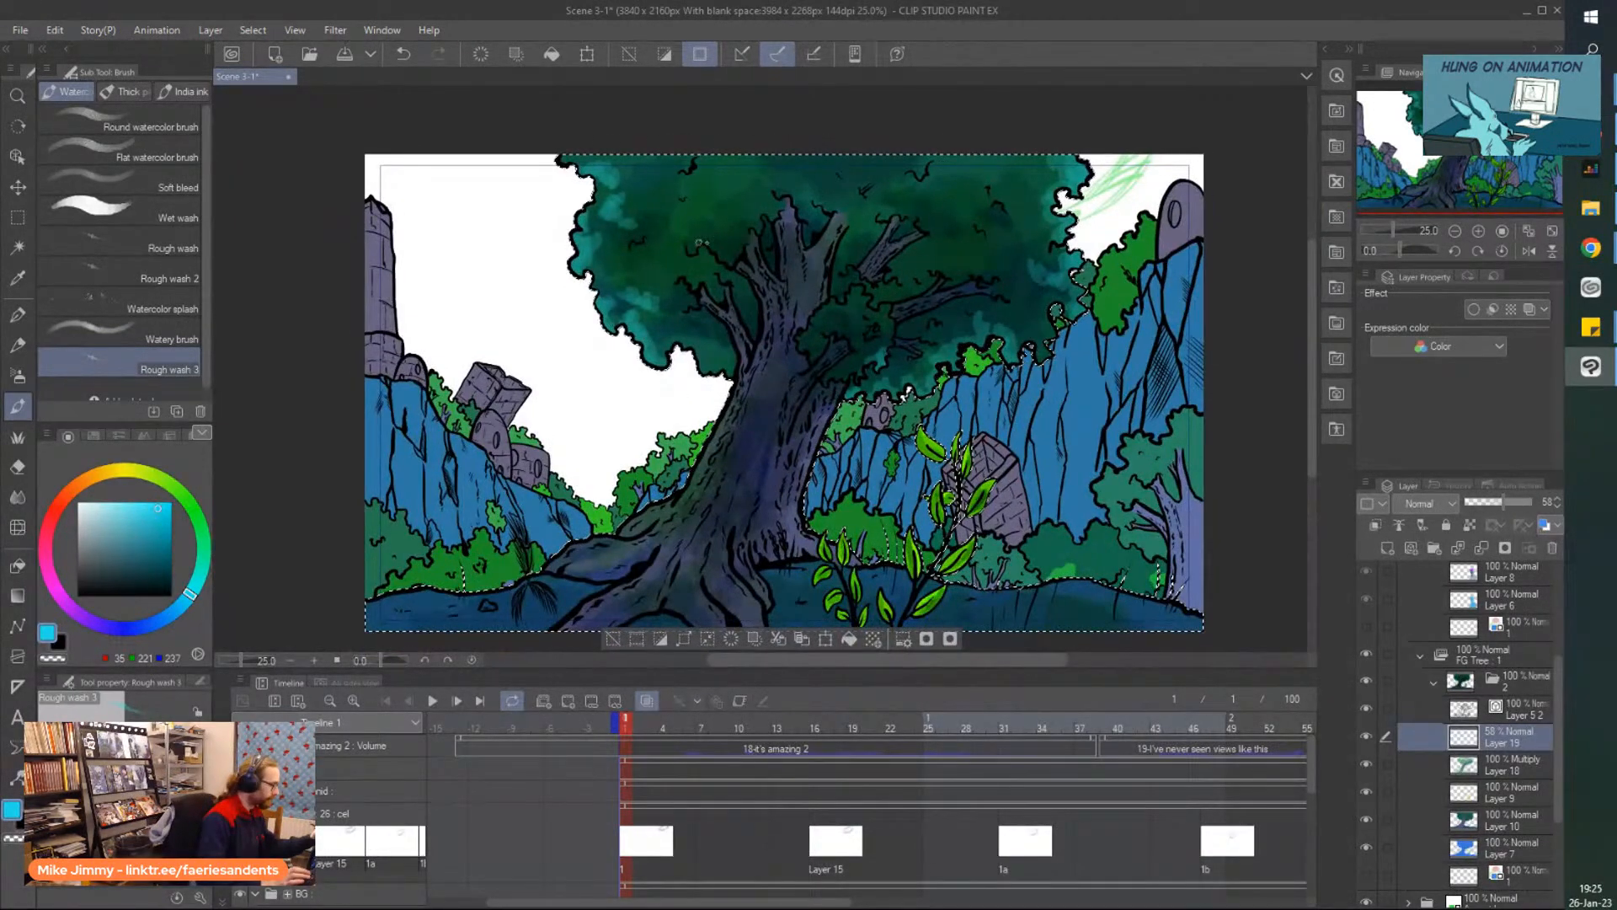
{"action": "scroll", "coordinate": [691, 245], "scroll_direction": "up", "scroll_amount": 4}
{"action": "mouse_move", "coordinate": [627, 299]}
{"action": "left_mouse_down"}
{"action": "mouse_move", "coordinate": [681, 295]}
{"action": "mouse_move", "coordinate": [661, 329]}
{"action": "mouse_move", "coordinate": [644, 287]}
{"action": "mouse_move", "coordinate": [648, 315]}
{"action": "mouse_move", "coordinate": [586, 326]}
{"action": "mouse_move", "coordinate": [581, 289]}
{"action": "mouse_move", "coordinate": [682, 312]}
{"action": "mouse_move", "coordinate": [600, 330]}
{"action": "left_mouse_up"}
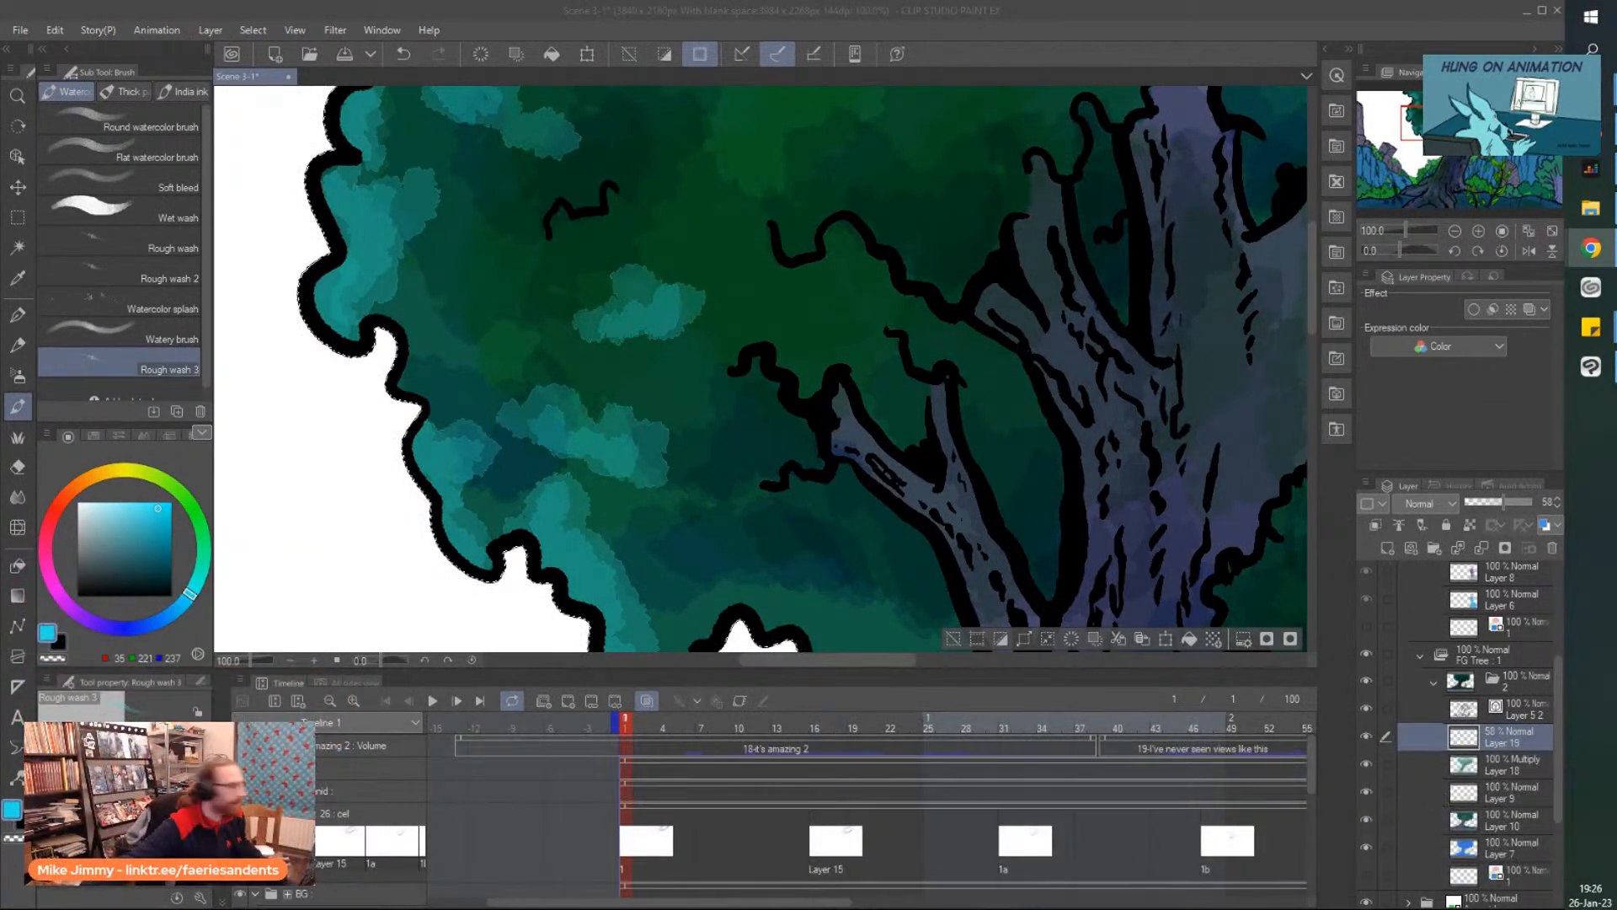
Add a cyan wash highlight to the lower right foliage, just above the bushes on the cliff.
{"action": "left_click", "coordinate": [932, 38]}
{"action": "key", "text": "ctrl+minus"}
{"action": "key", "text": "ctrl+minus"}
{"action": "key", "text": "ctrl+minus"}
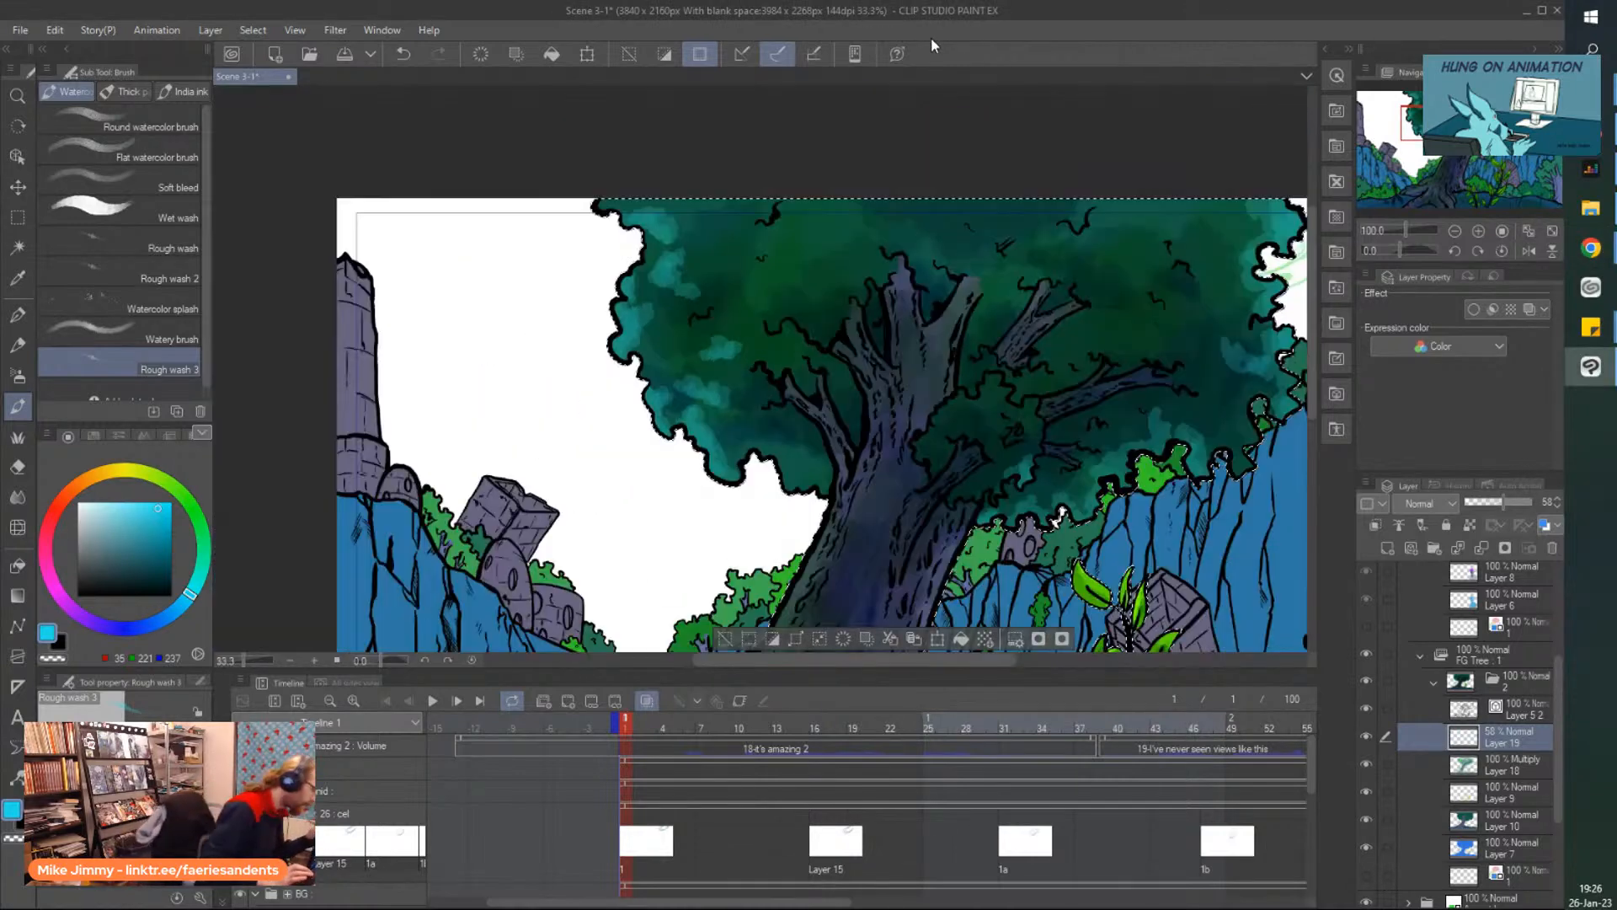
{"action": "scroll", "coordinate": [1096, 395], "scroll_direction": "up", "scroll_amount": 5}
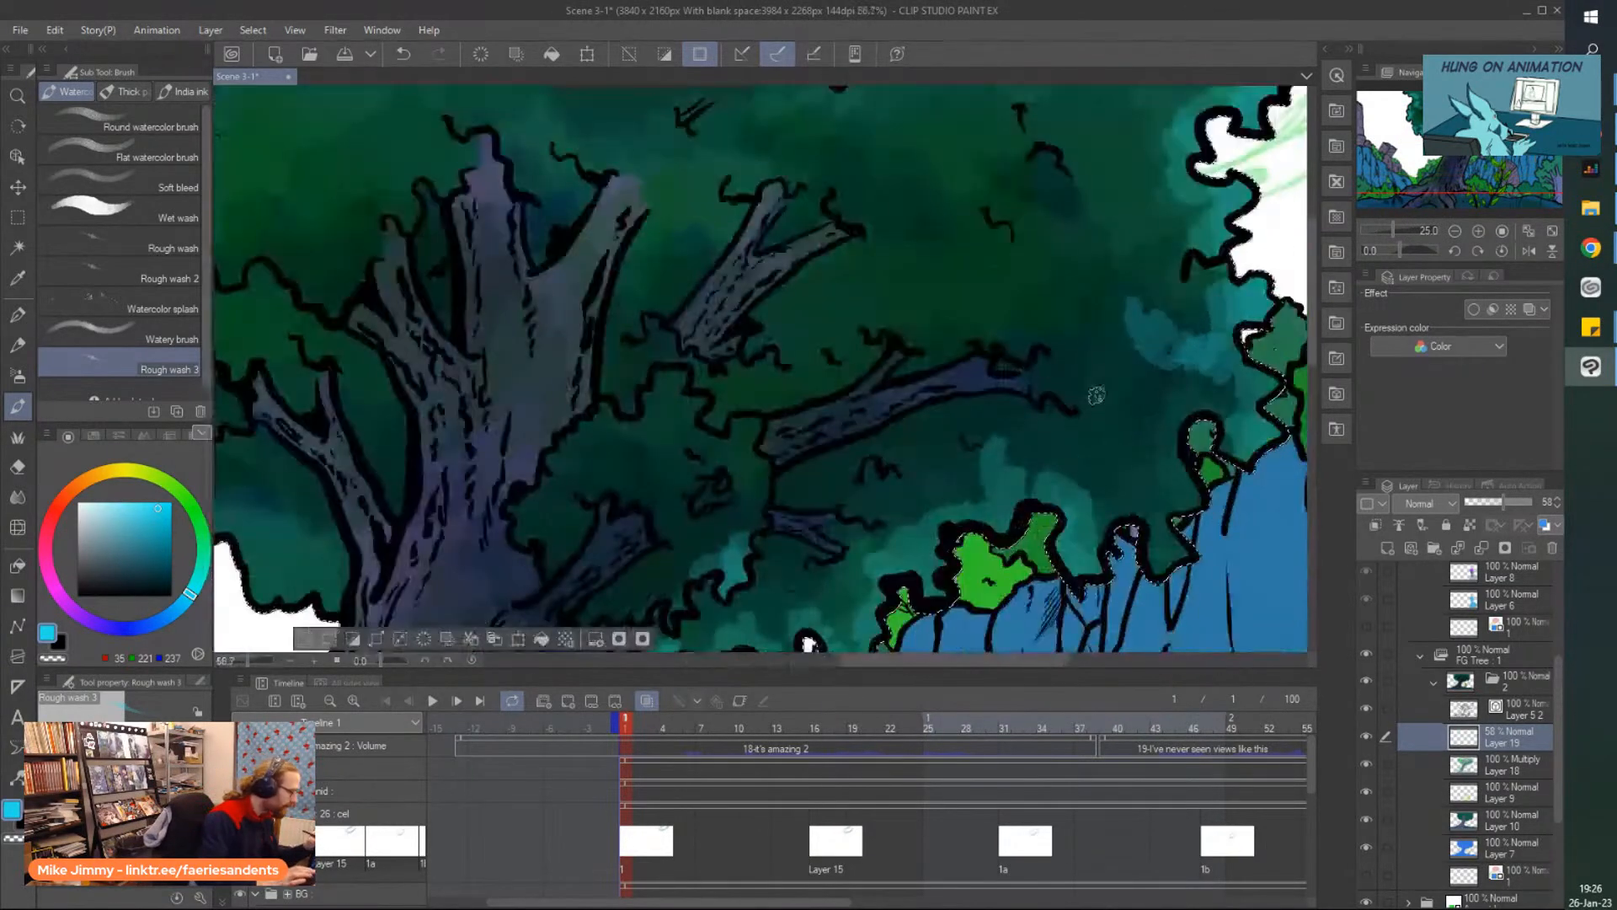
{"action": "mouse_move", "coordinate": [1142, 444]}
{"action": "left_mouse_down"}
{"action": "mouse_move", "coordinate": [1121, 438]}
{"action": "mouse_move", "coordinate": [1155, 463]}
{"action": "mouse_move", "coordinate": [1110, 447]}
{"action": "mouse_move", "coordinate": [1076, 457]}
{"action": "left_mouse_up"}
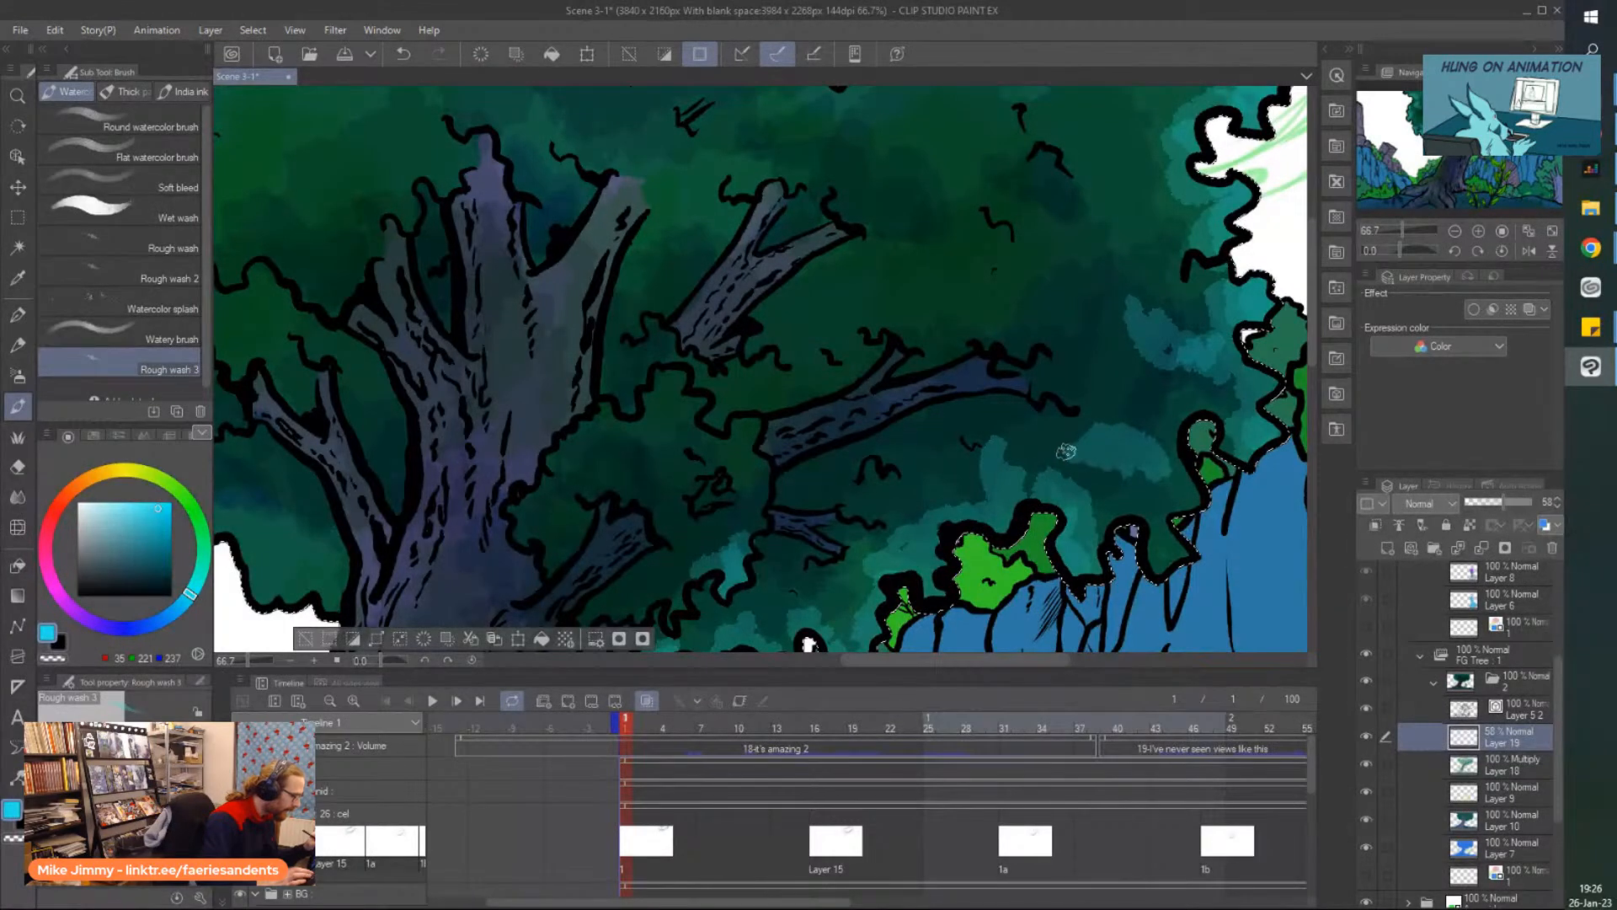
{"action": "scroll", "coordinate": [1021, 395], "scroll_direction": "down", "scroll_amount": 3}
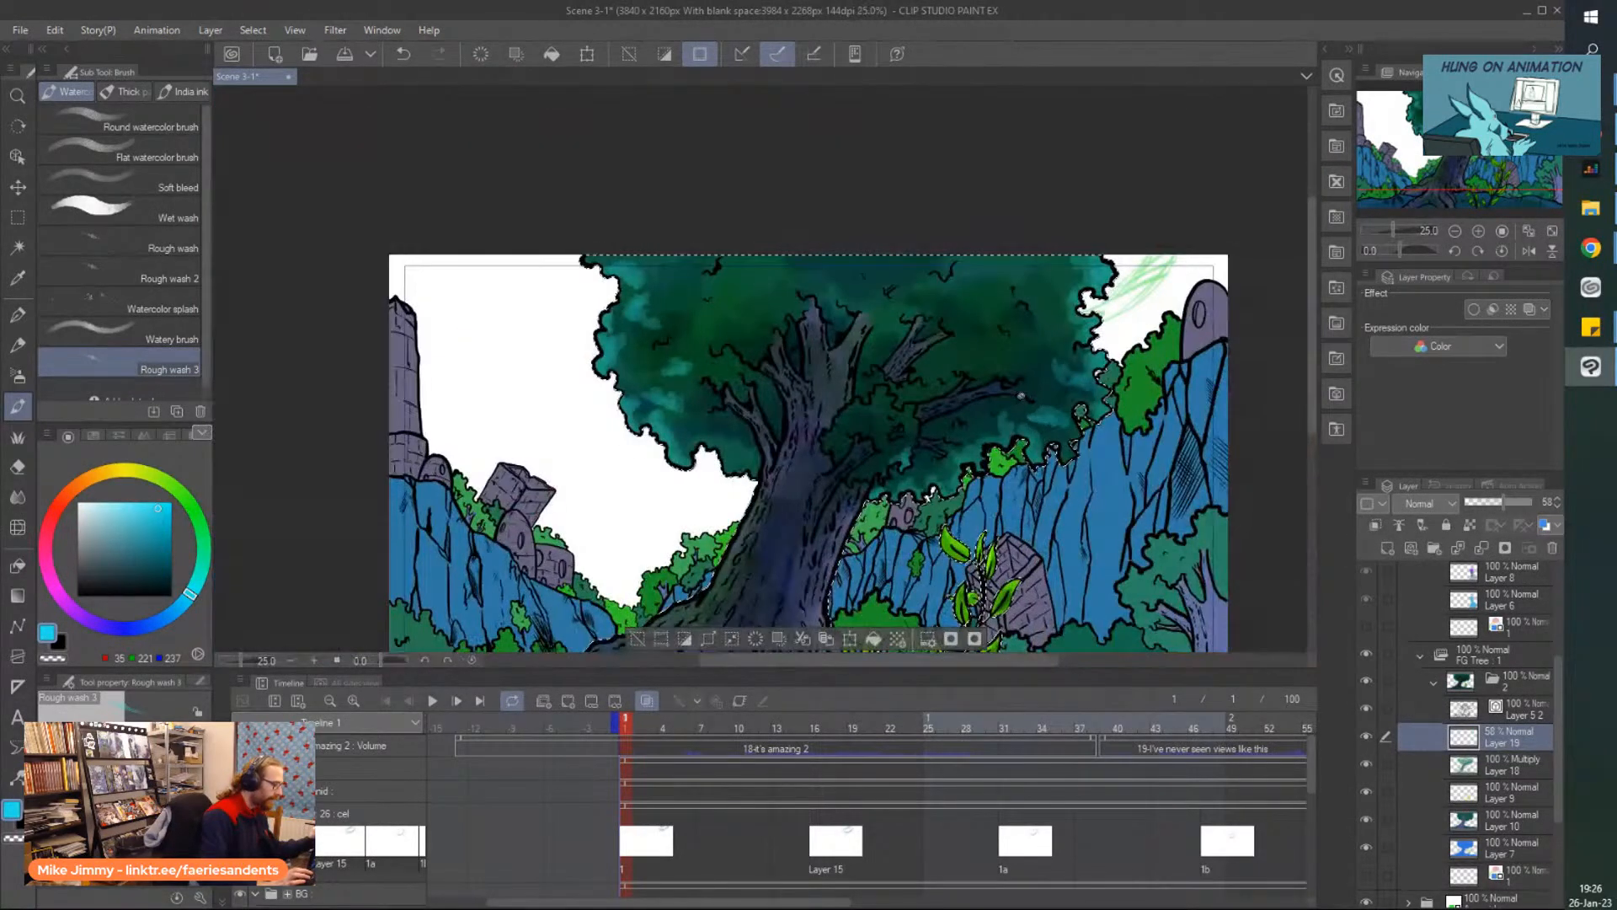
Examine the whole scene without the selection outline and restore the selection.
{"action": "key", "text": "ctrl+d"}
{"action": "scroll", "coordinate": [593, 636], "scroll_direction": "down", "scroll_amount": 2}
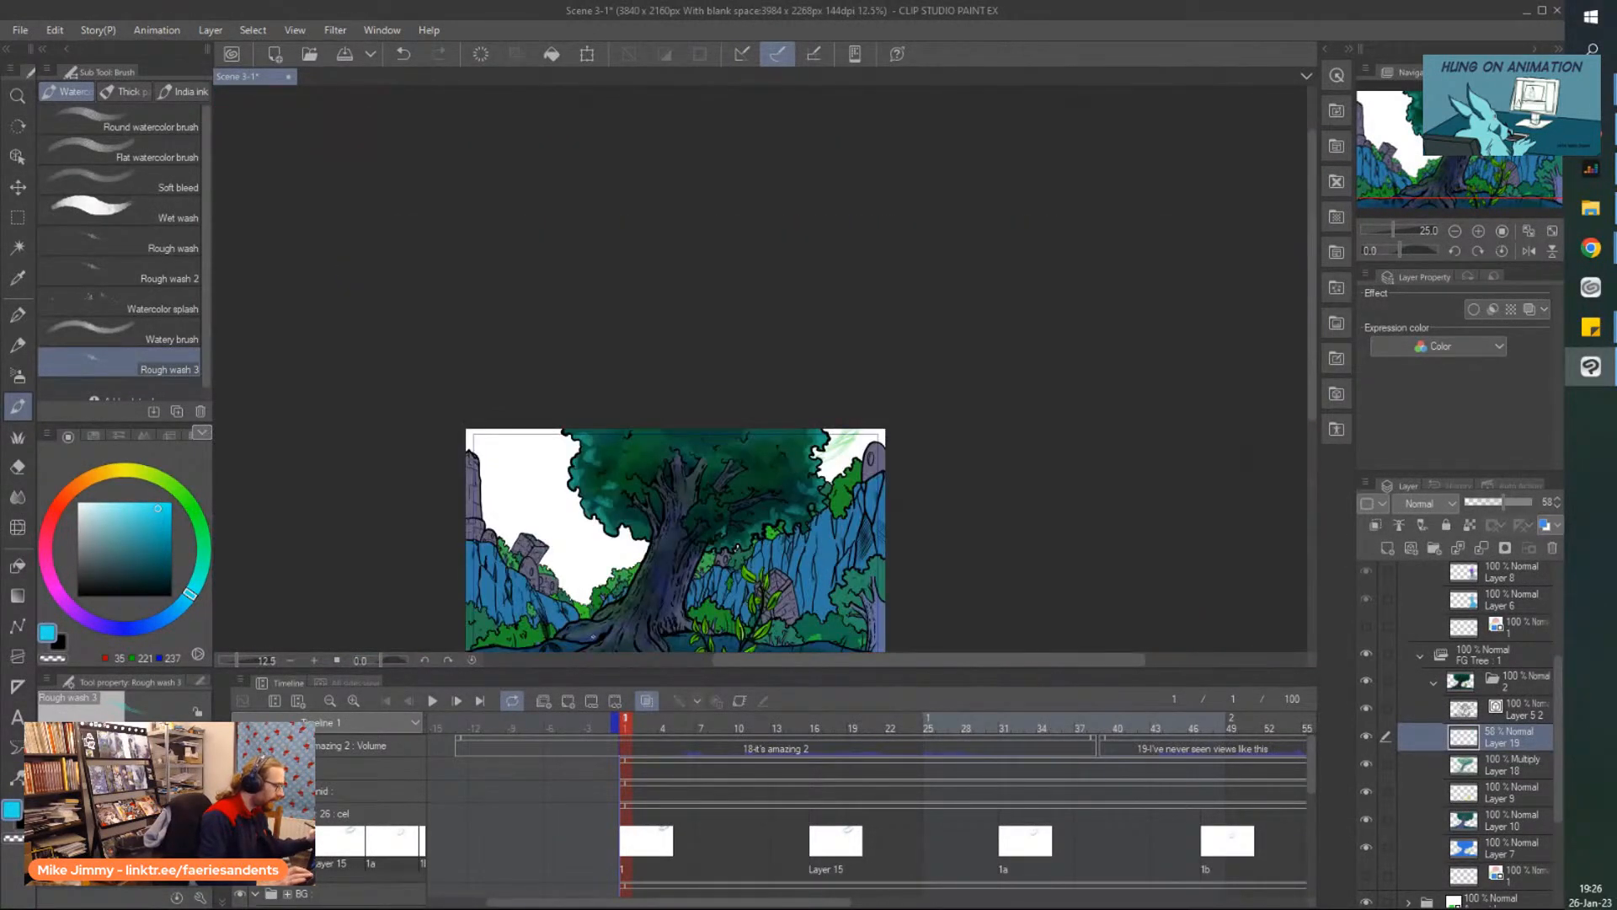
{"action": "scroll", "coordinate": [596, 632], "scroll_direction": "down", "scroll_amount": 1}
{"action": "scroll", "coordinate": [761, 505], "scroll_direction": "up", "scroll_amount": 3}
{"action": "scroll", "coordinate": [421, 509], "scroll_direction": "down", "scroll_amount": 3}
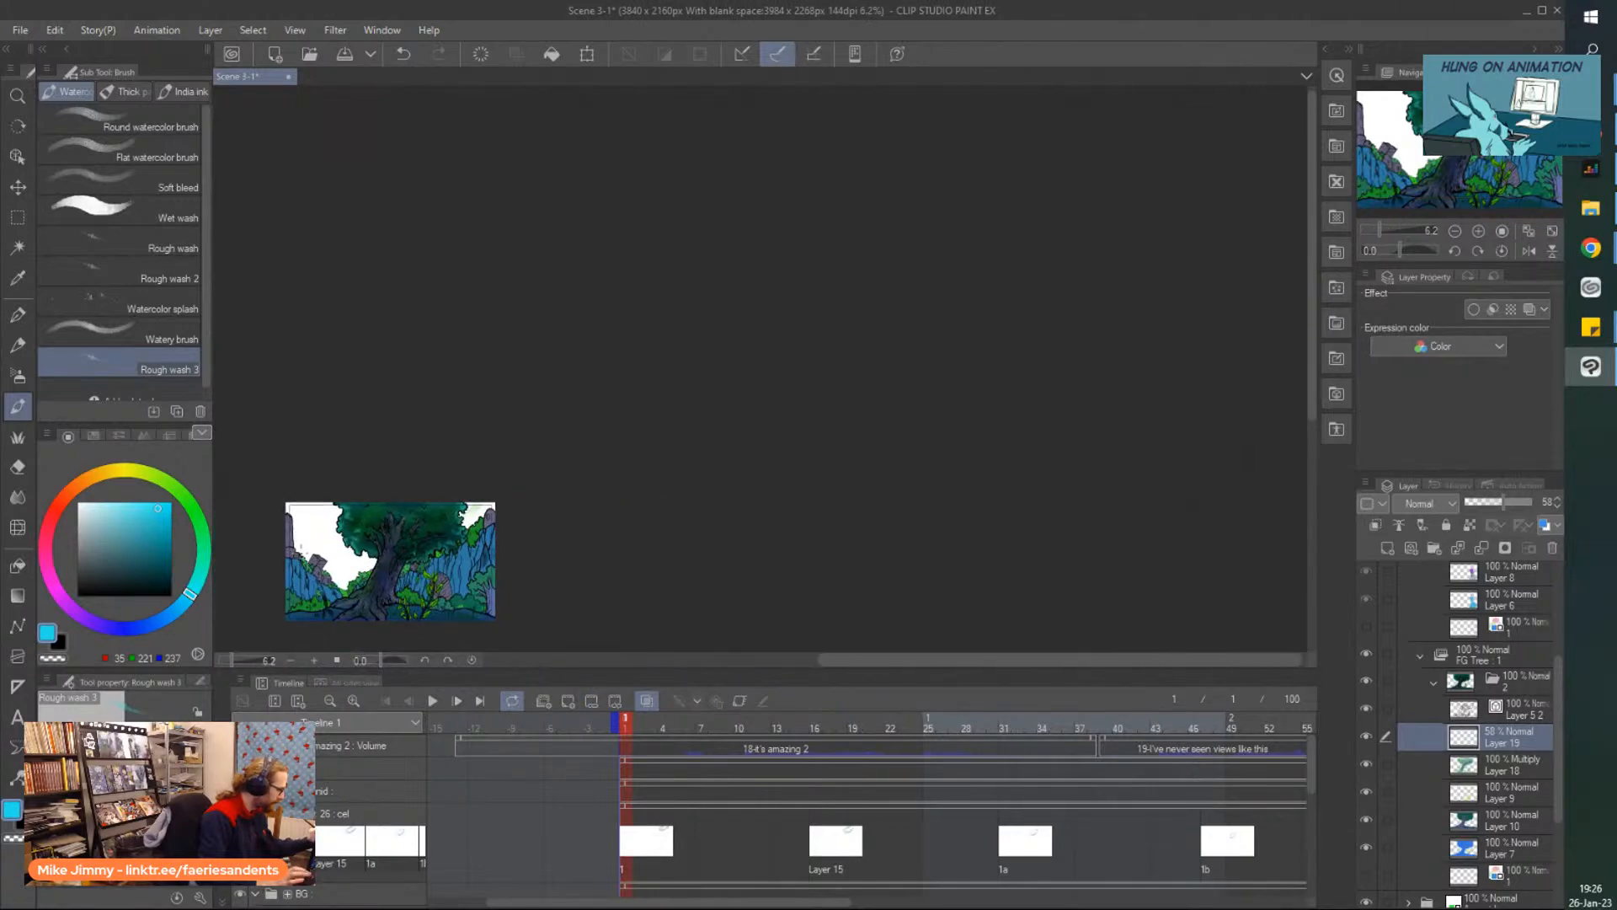
{"action": "scroll", "coordinate": [297, 546], "scroll_direction": "up", "scroll_amount": 5}
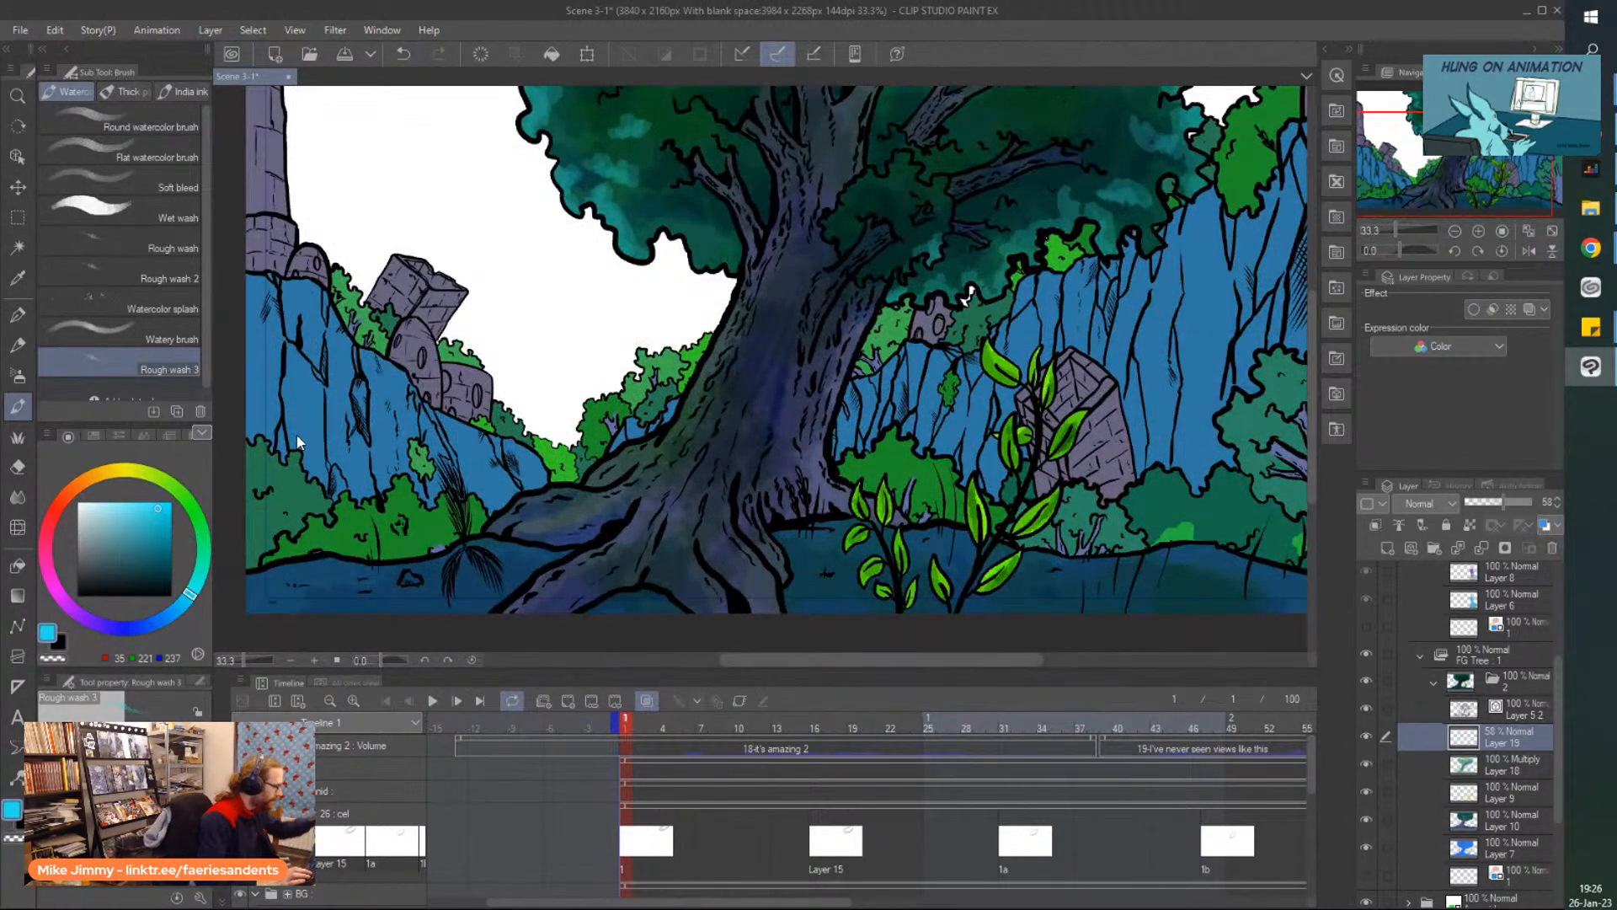
{"action": "key", "text": "ctrl+z"}
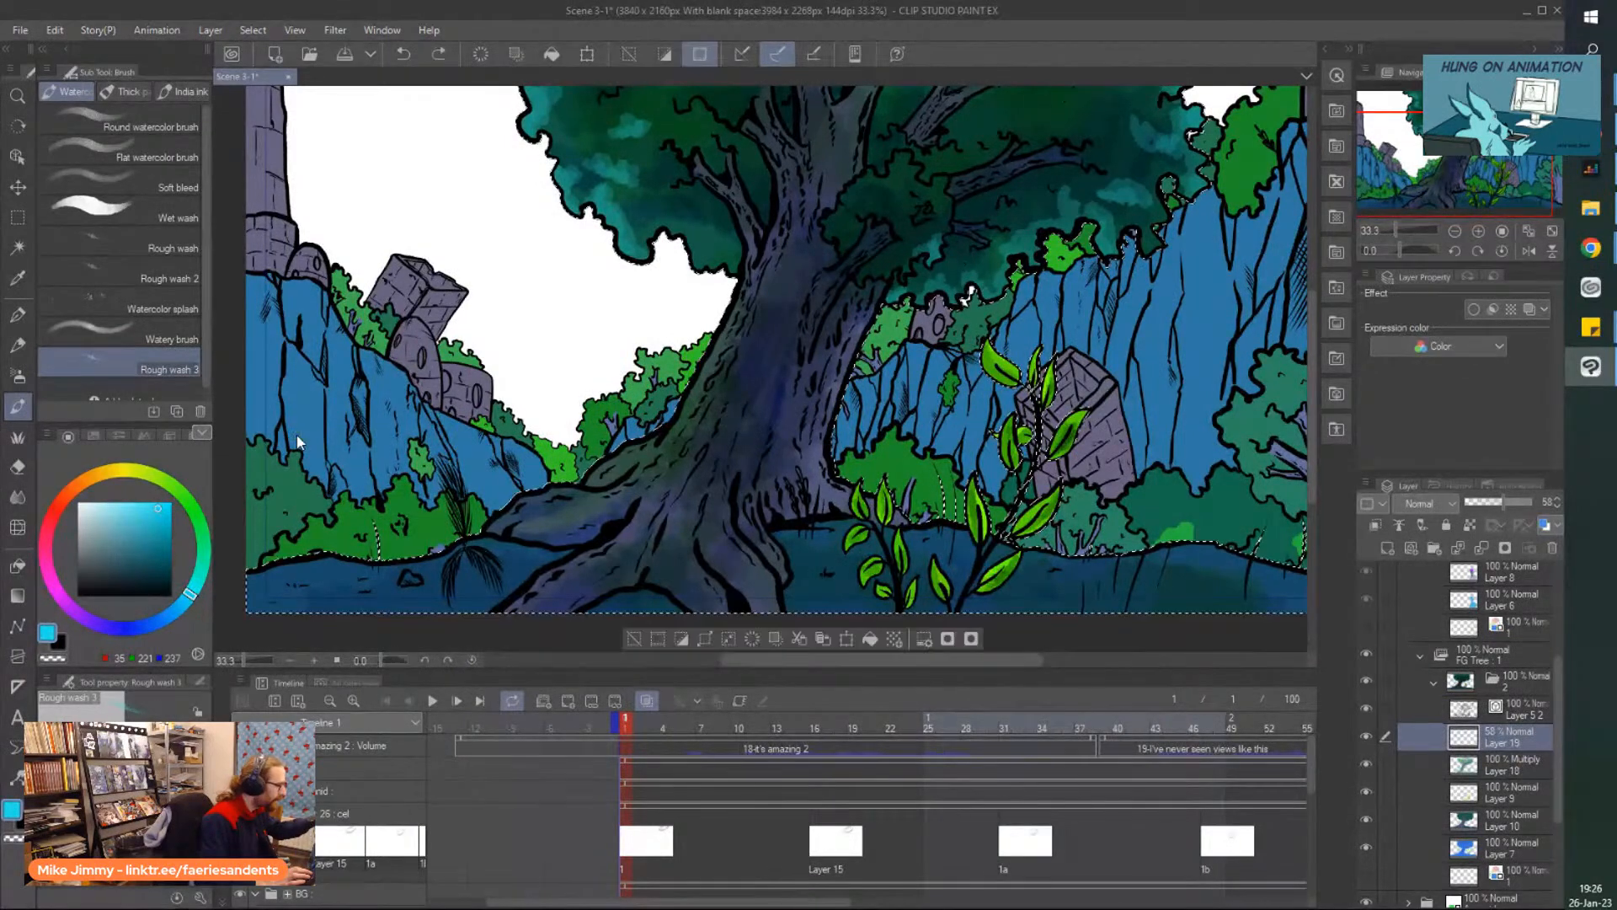
Choose a medium blue (RGB 37, 121, 178) and paint highlights along the trunk's left edge and roots.
{"action": "right_click", "coordinate": [775, 145]}
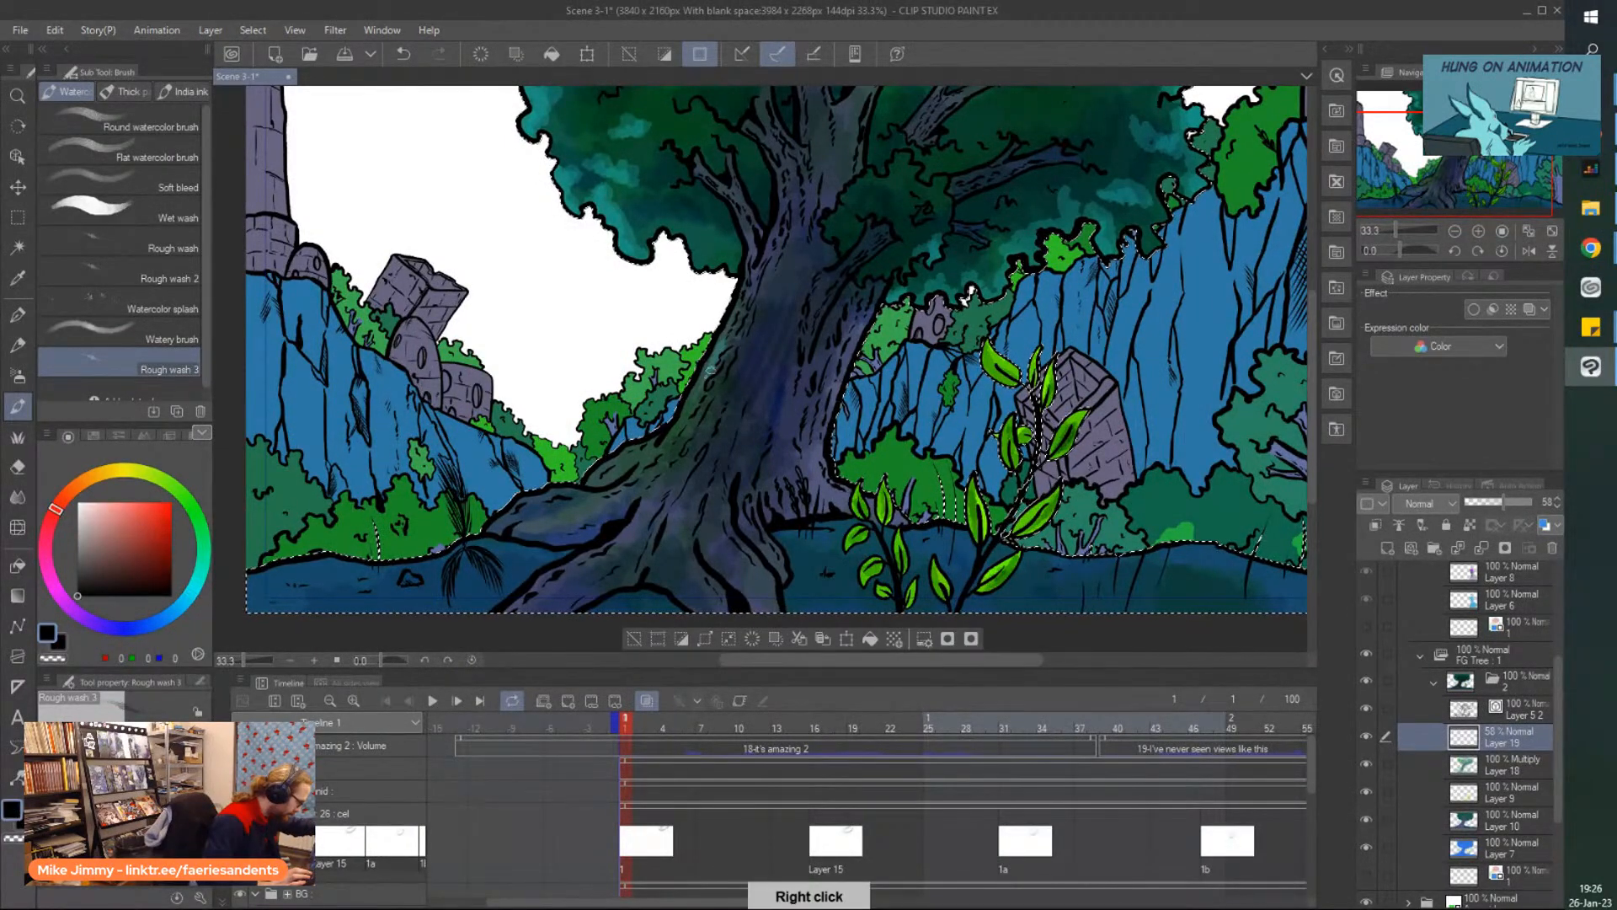
{"action": "left_click", "coordinate": [172, 613]}
{"action": "left_click", "coordinate": [152, 530]}
{"action": "mouse_move", "coordinate": [727, 338]}
{"action": "left_mouse_down"}
{"action": "mouse_move", "coordinate": [712, 360]}
{"action": "mouse_move", "coordinate": [721, 344]}
{"action": "left_mouse_up"}
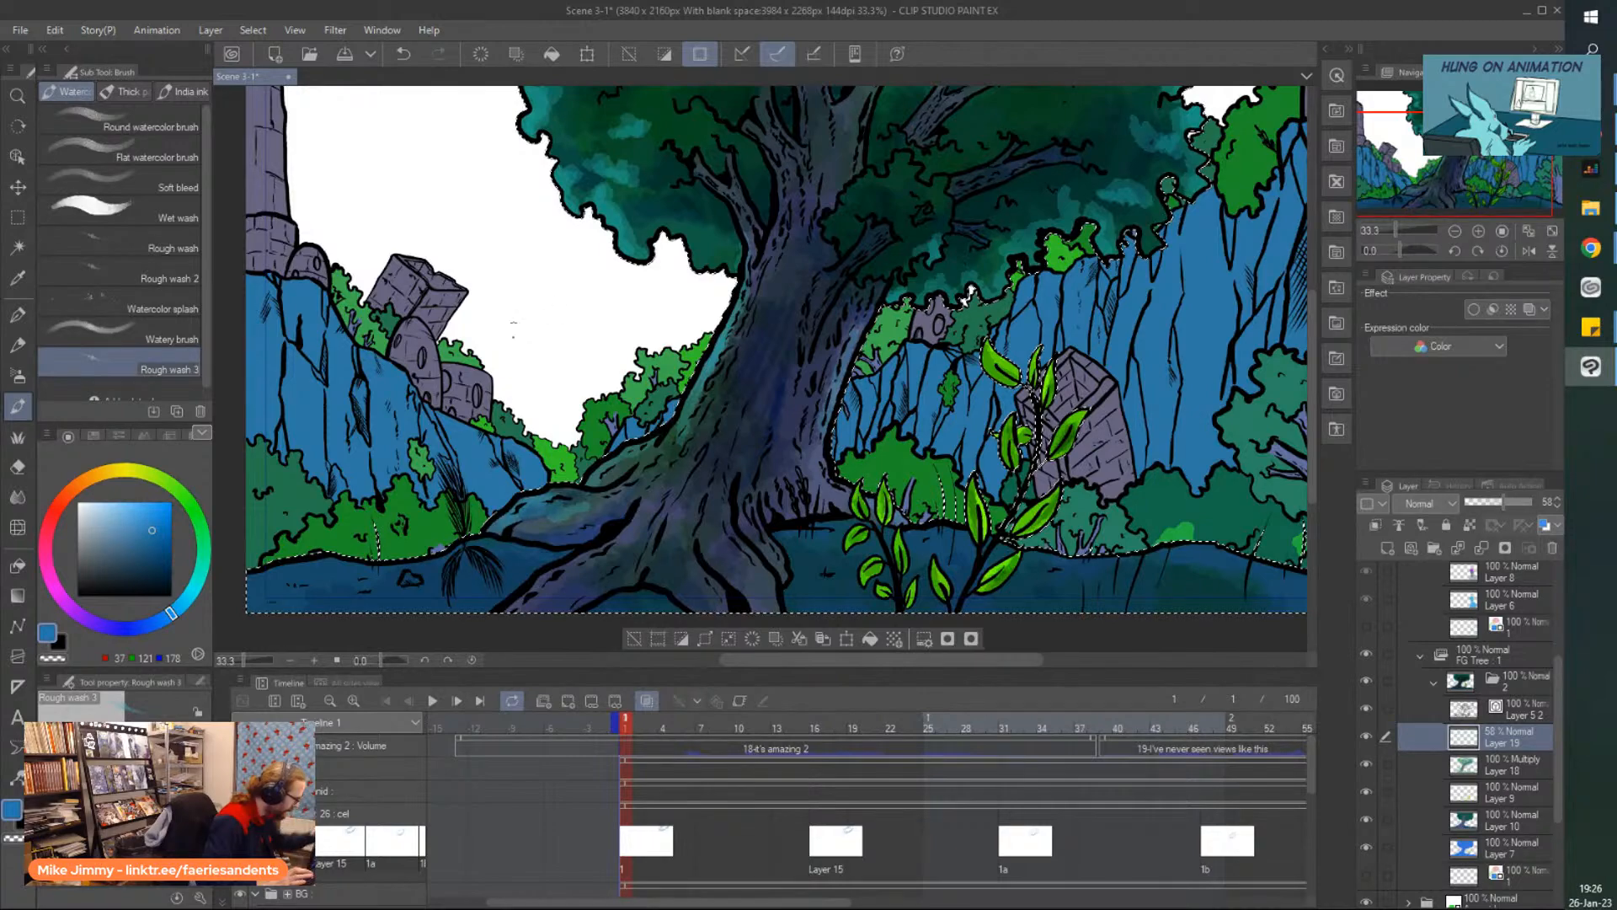
Paint medium blue wash highlights across the ground to the right of the trunk, behind the leafy plant.
{"action": "scroll", "coordinate": [552, 500], "scroll_direction": "down", "scroll_amount": 3}
{"action": "scroll", "coordinate": [783, 385], "scroll_direction": "up", "scroll_amount": 4}
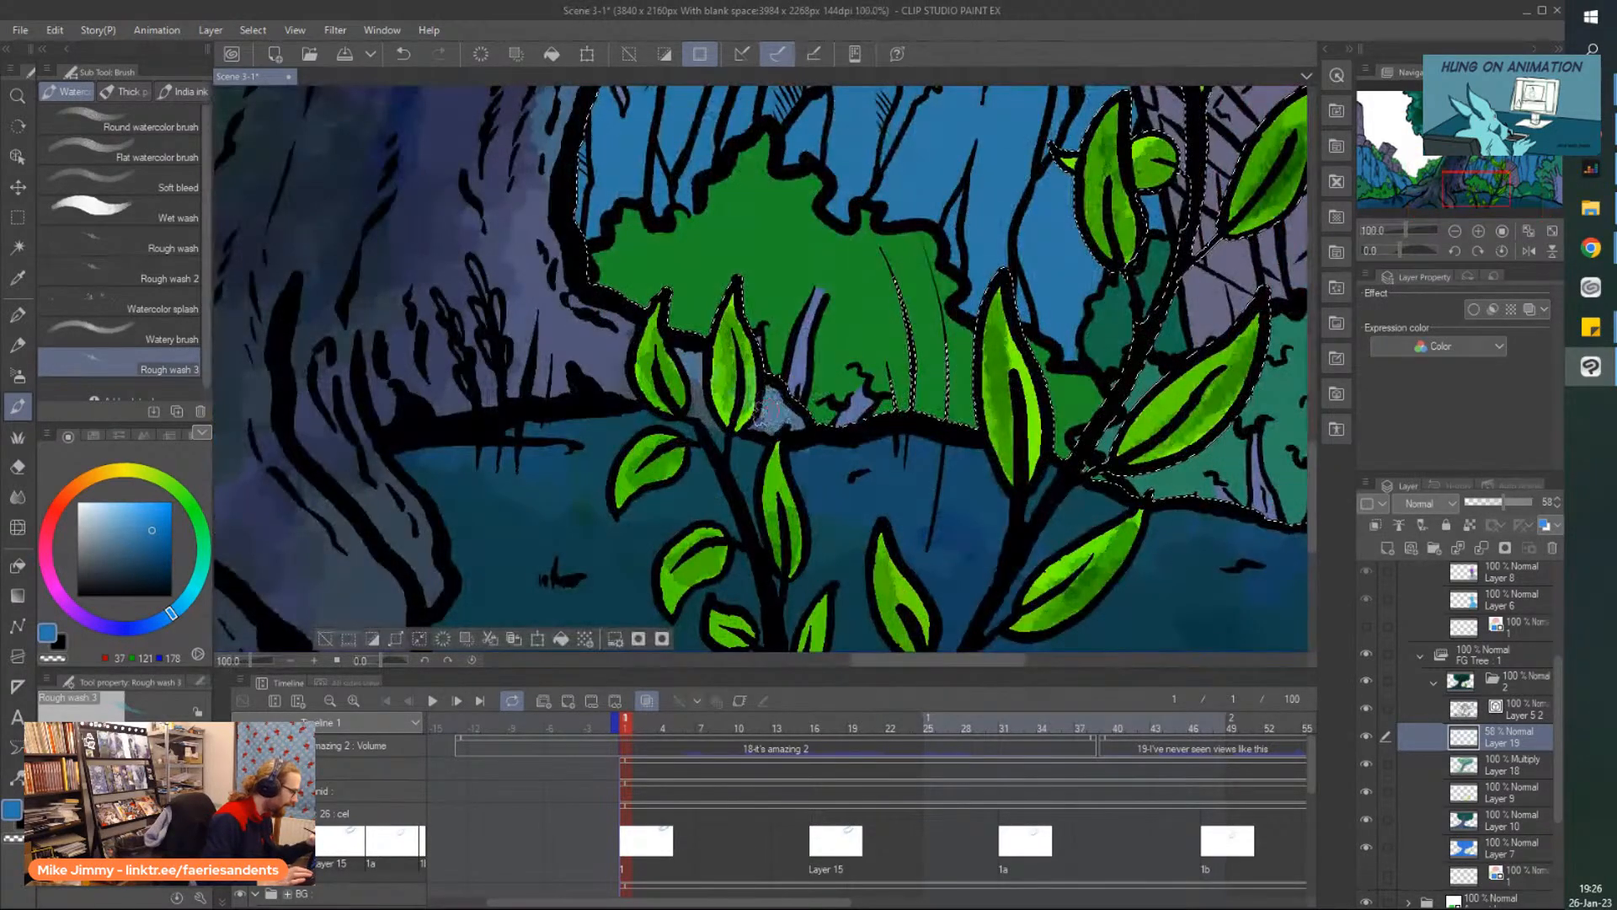
{"action": "scroll", "coordinate": [784, 386], "scroll_direction": "up", "scroll_amount": 1}
{"action": "scroll", "coordinate": [783, 386], "scroll_direction": "down", "scroll_amount": 2}
{"action": "mouse_move", "coordinate": [969, 390]}
{"action": "left_mouse_down"}
{"action": "mouse_move", "coordinate": [849, 395]}
{"action": "mouse_move", "coordinate": [937, 412]}
{"action": "left_mouse_up"}
{"action": "left_click_drag", "start_coordinate": [1171, 421], "coordinate": [1063, 421]}
{"action": "mouse_move", "coordinate": [682, 362]}
{"action": "left_mouse_down"}
{"action": "mouse_move", "coordinate": [617, 345]}
{"action": "mouse_move", "coordinate": [648, 334]}
{"action": "mouse_move", "coordinate": [722, 354]}
{"action": "mouse_move", "coordinate": [655, 352]}
{"action": "left_mouse_up"}
{"action": "key", "text": "ctrl+minus"}
{"action": "key", "text": "ctrl+minus"}
{"action": "key", "text": "ctrl+minus"}
{"action": "key", "text": "ctrl+minus"}
{"action": "key", "text": "ctrl+minus"}
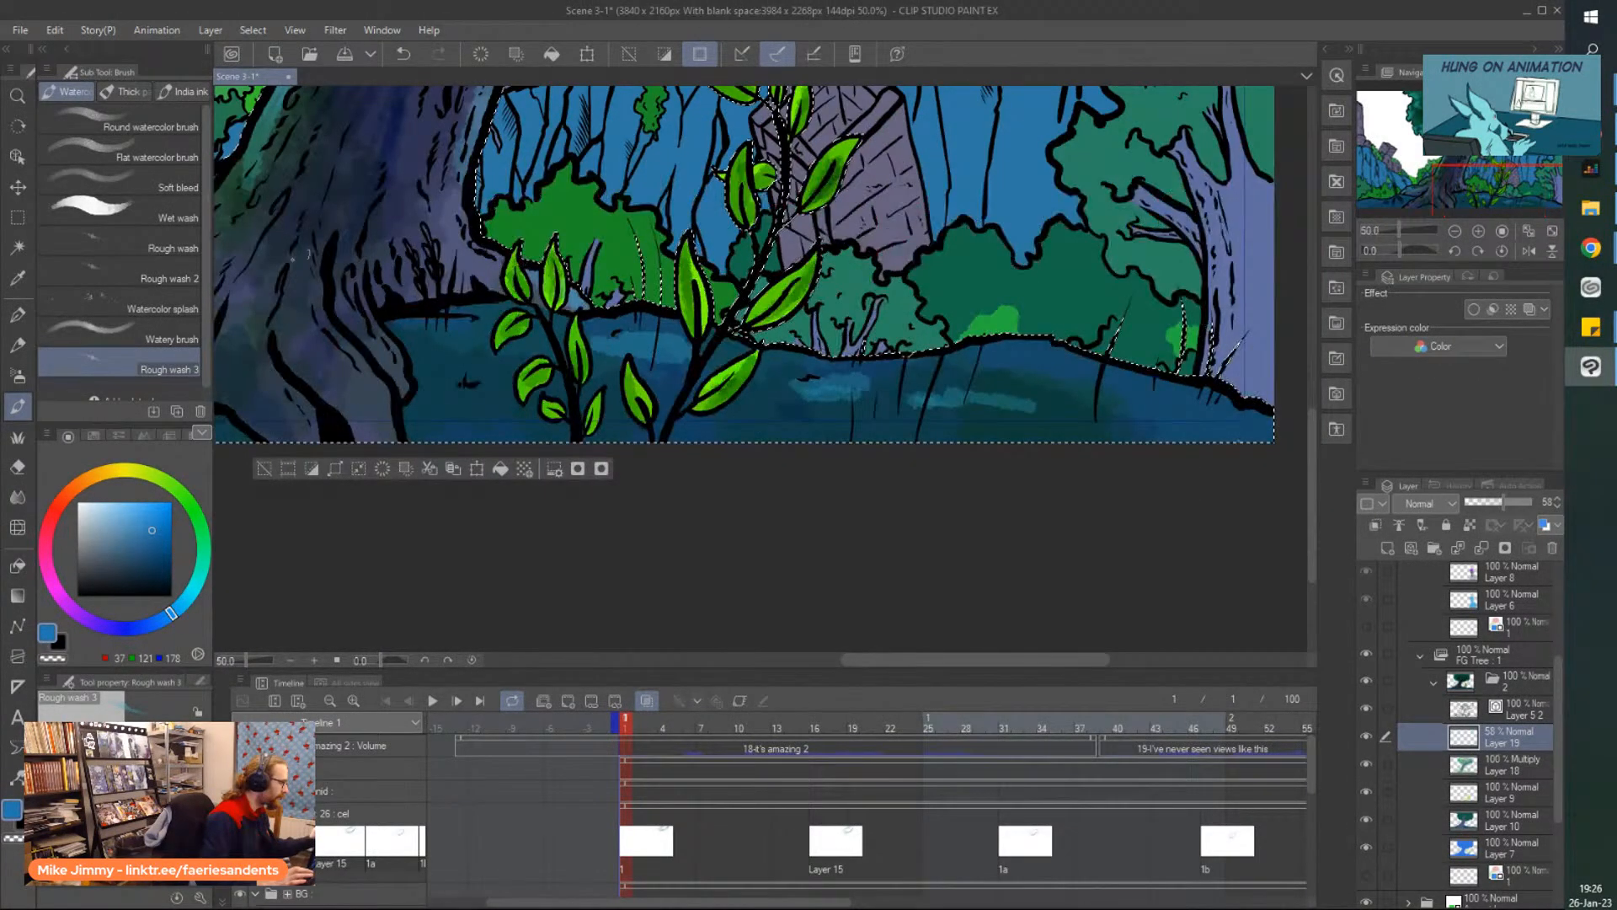
Paint blue wash highlights across the ground to the left of the tree's roots, out to the canvas edge.
{"action": "key", "text": "ctrl+plus"}
{"action": "key", "text": "ctrl+plus"}
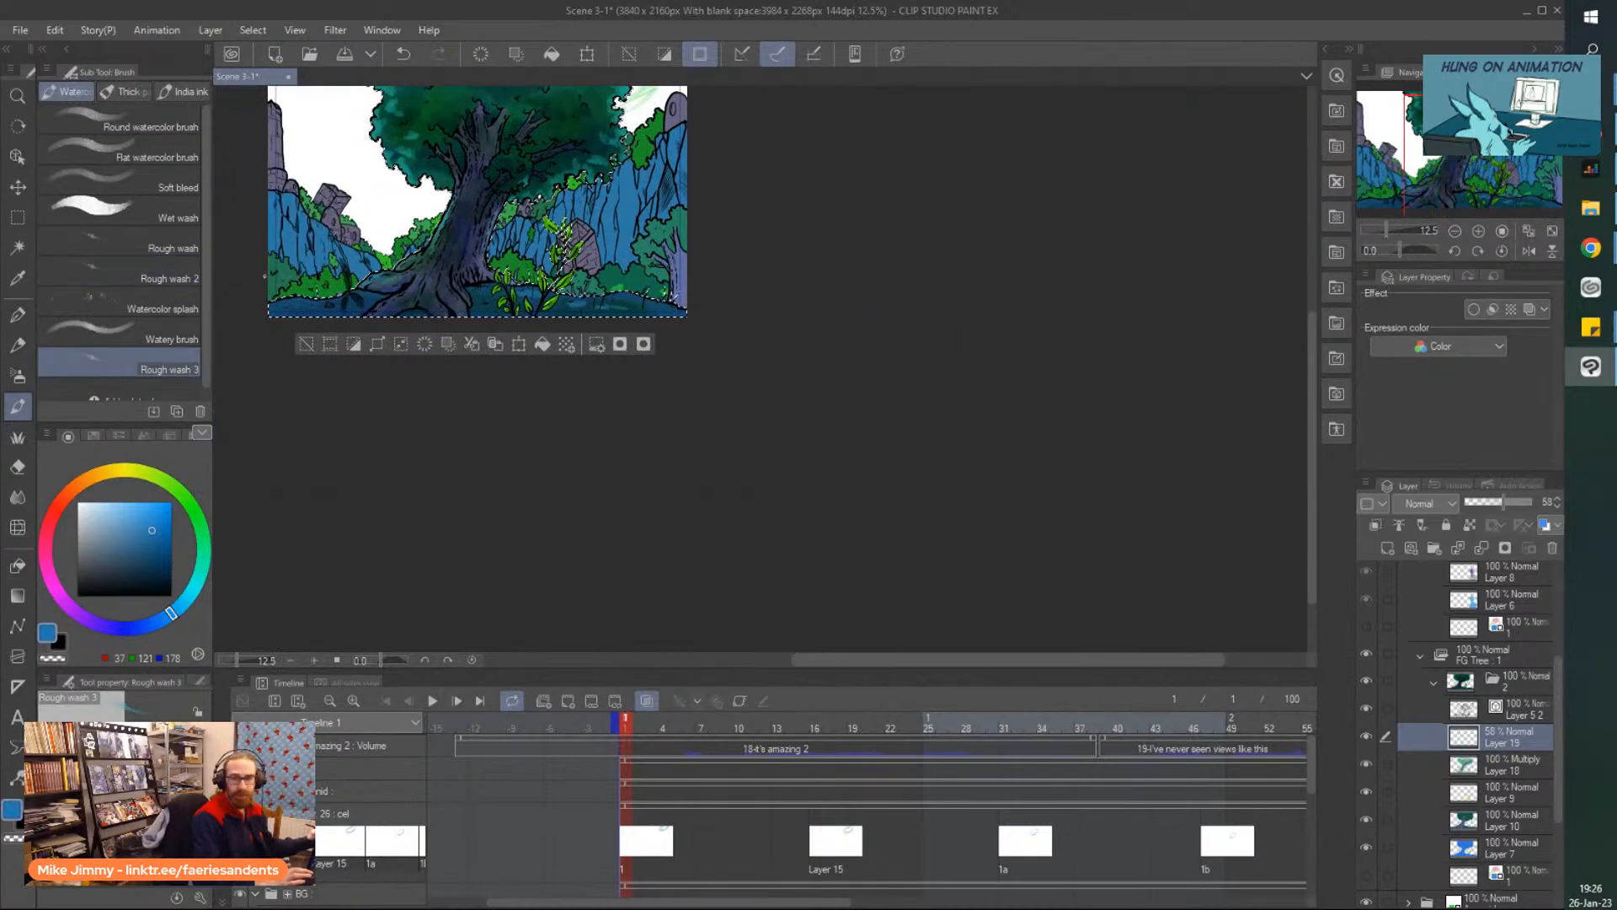
{"action": "key", "text": "ctrl+plus"}
{"action": "key", "text": "ctrl+plus"}
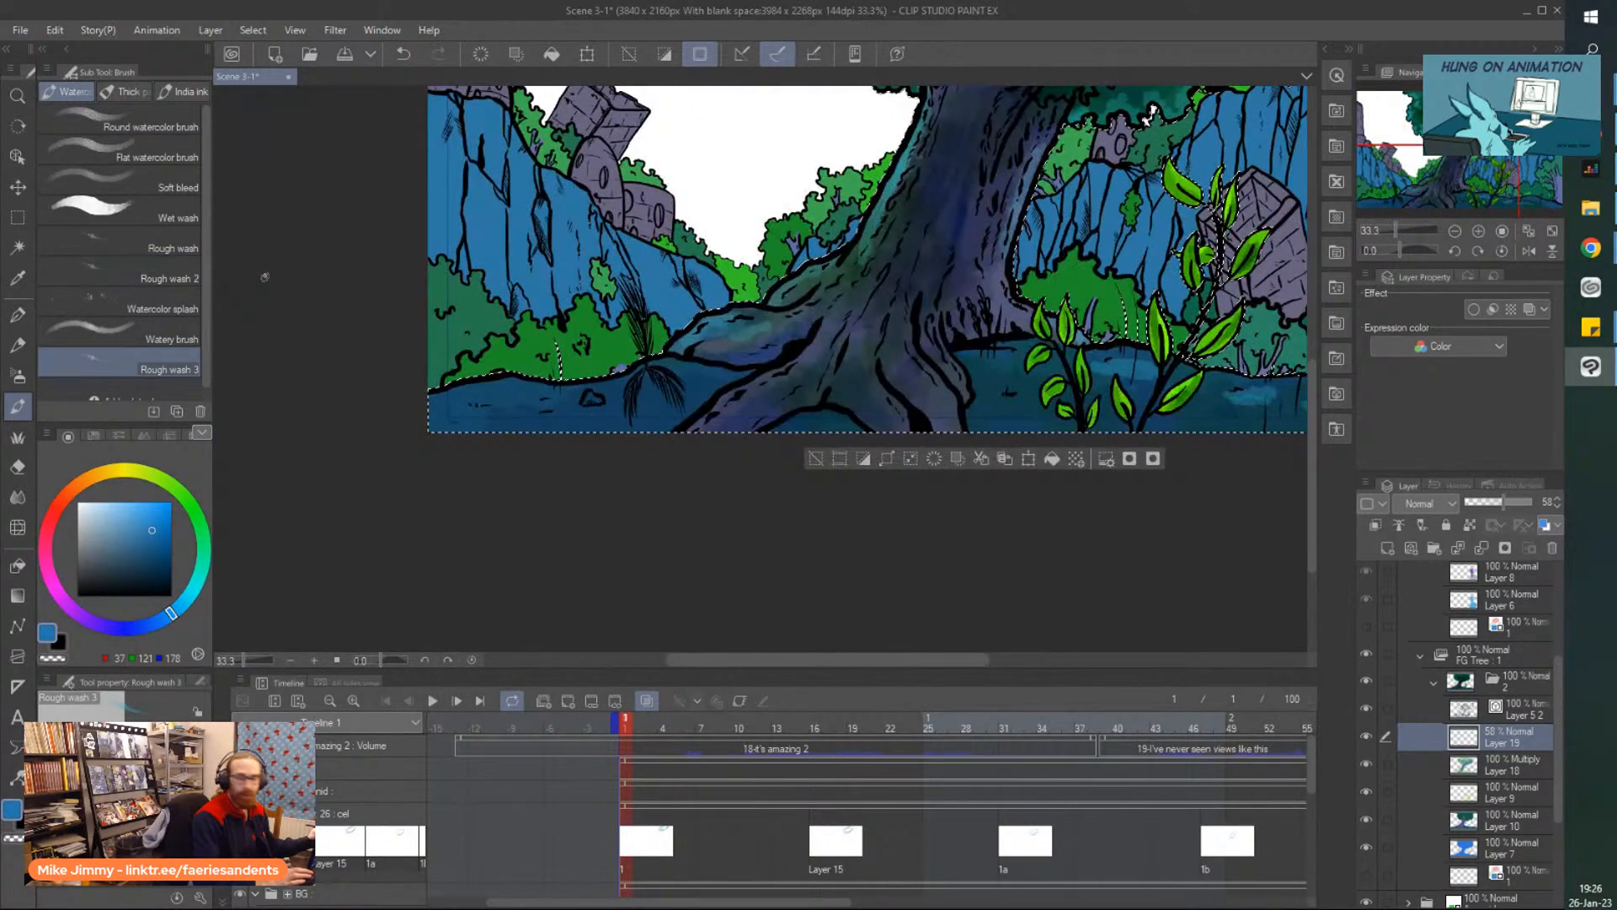
{"action": "mouse_move", "coordinate": [701, 474]}
{"action": "left_mouse_down"}
{"action": "mouse_move", "coordinate": [556, 484]}
{"action": "mouse_move", "coordinate": [768, 495]}
{"action": "mouse_move", "coordinate": [607, 501]}
{"action": "mouse_move", "coordinate": [792, 495]}
{"action": "mouse_move", "coordinate": [648, 502]}
{"action": "left_mouse_up"}
{"action": "mouse_move", "coordinate": [986, 408]}
{"action": "left_mouse_down"}
{"action": "mouse_move", "coordinate": [807, 444]}
{"action": "mouse_move", "coordinate": [970, 417]}
{"action": "mouse_move", "coordinate": [875, 435]}
{"action": "left_mouse_up"}
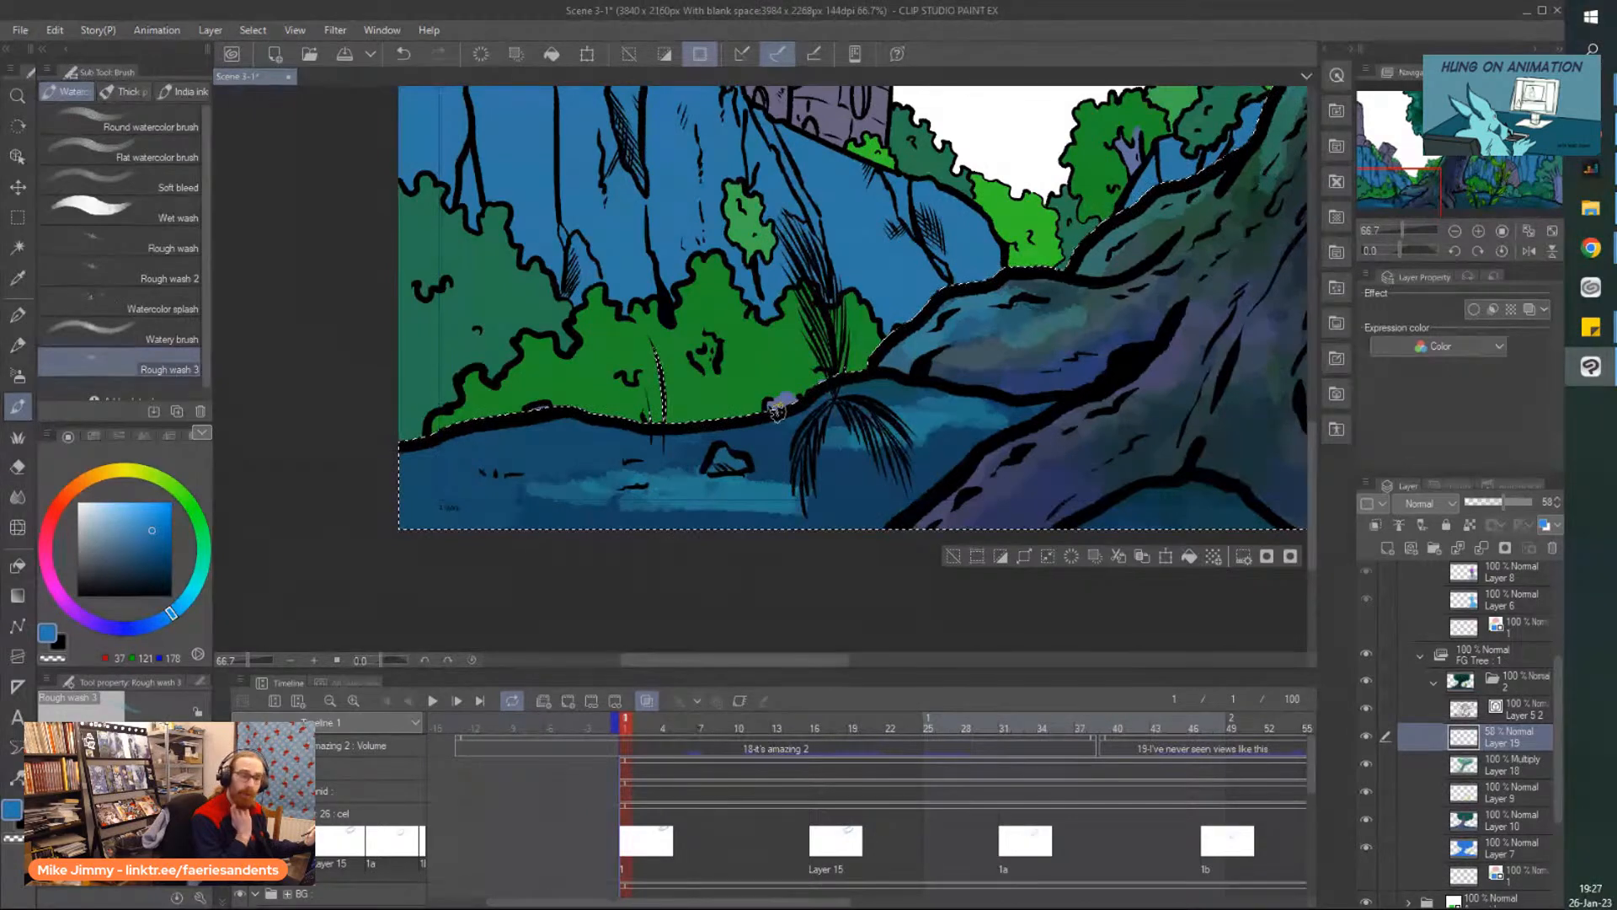
{"action": "scroll", "coordinate": [776, 411], "scroll_direction": "down", "scroll_amount": 5}
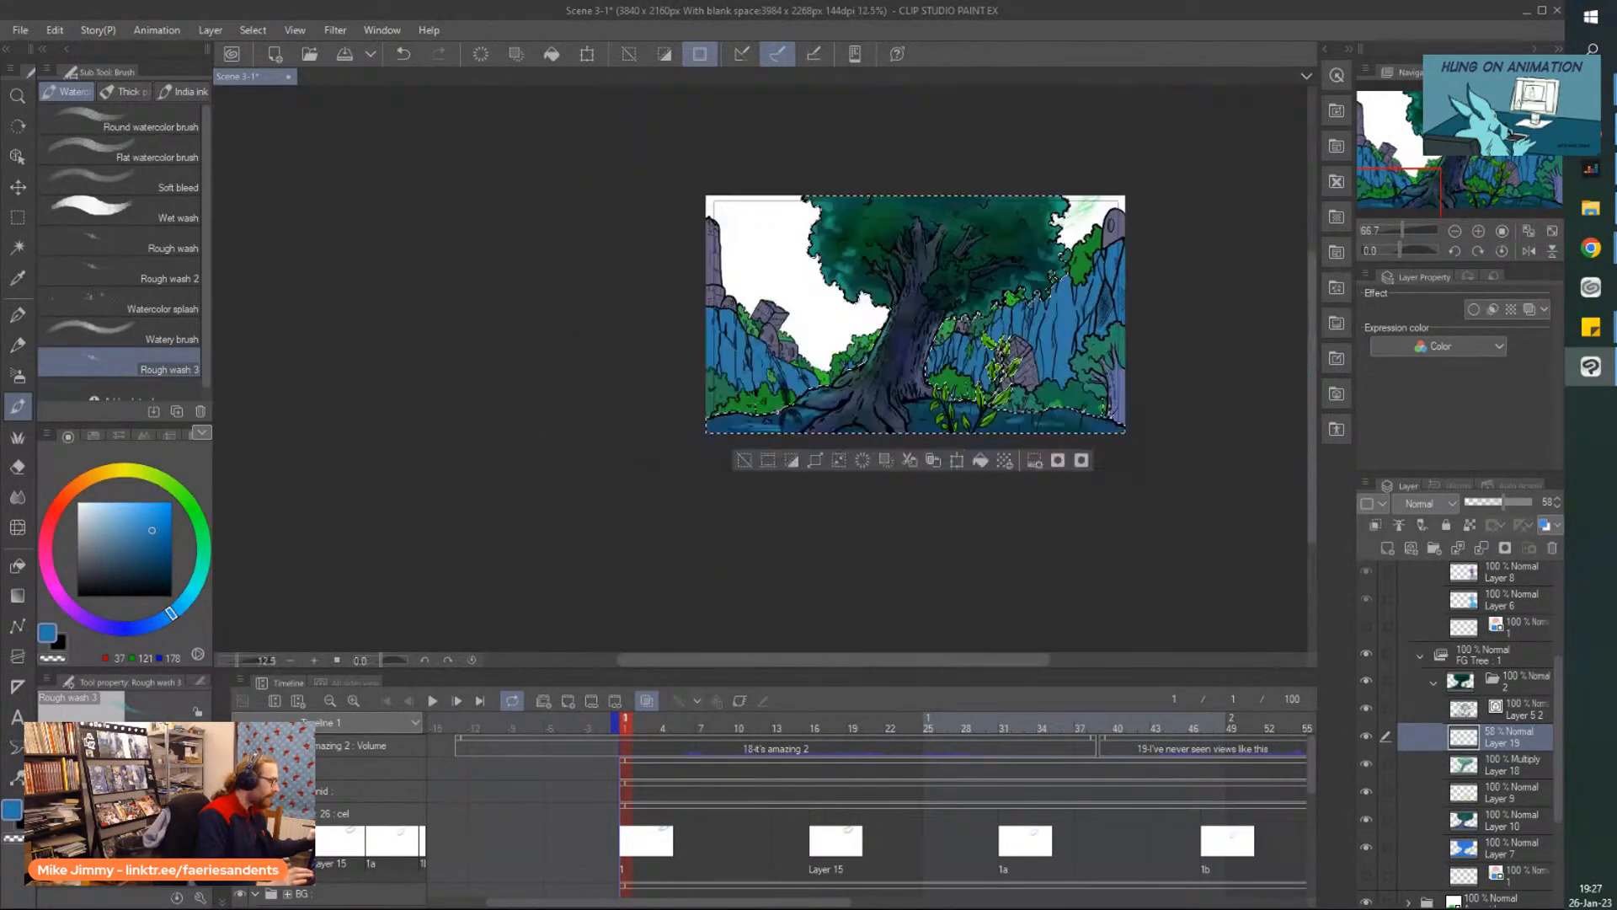
{"action": "scroll", "coordinate": [723, 440], "scroll_direction": "up", "scroll_amount": 5}
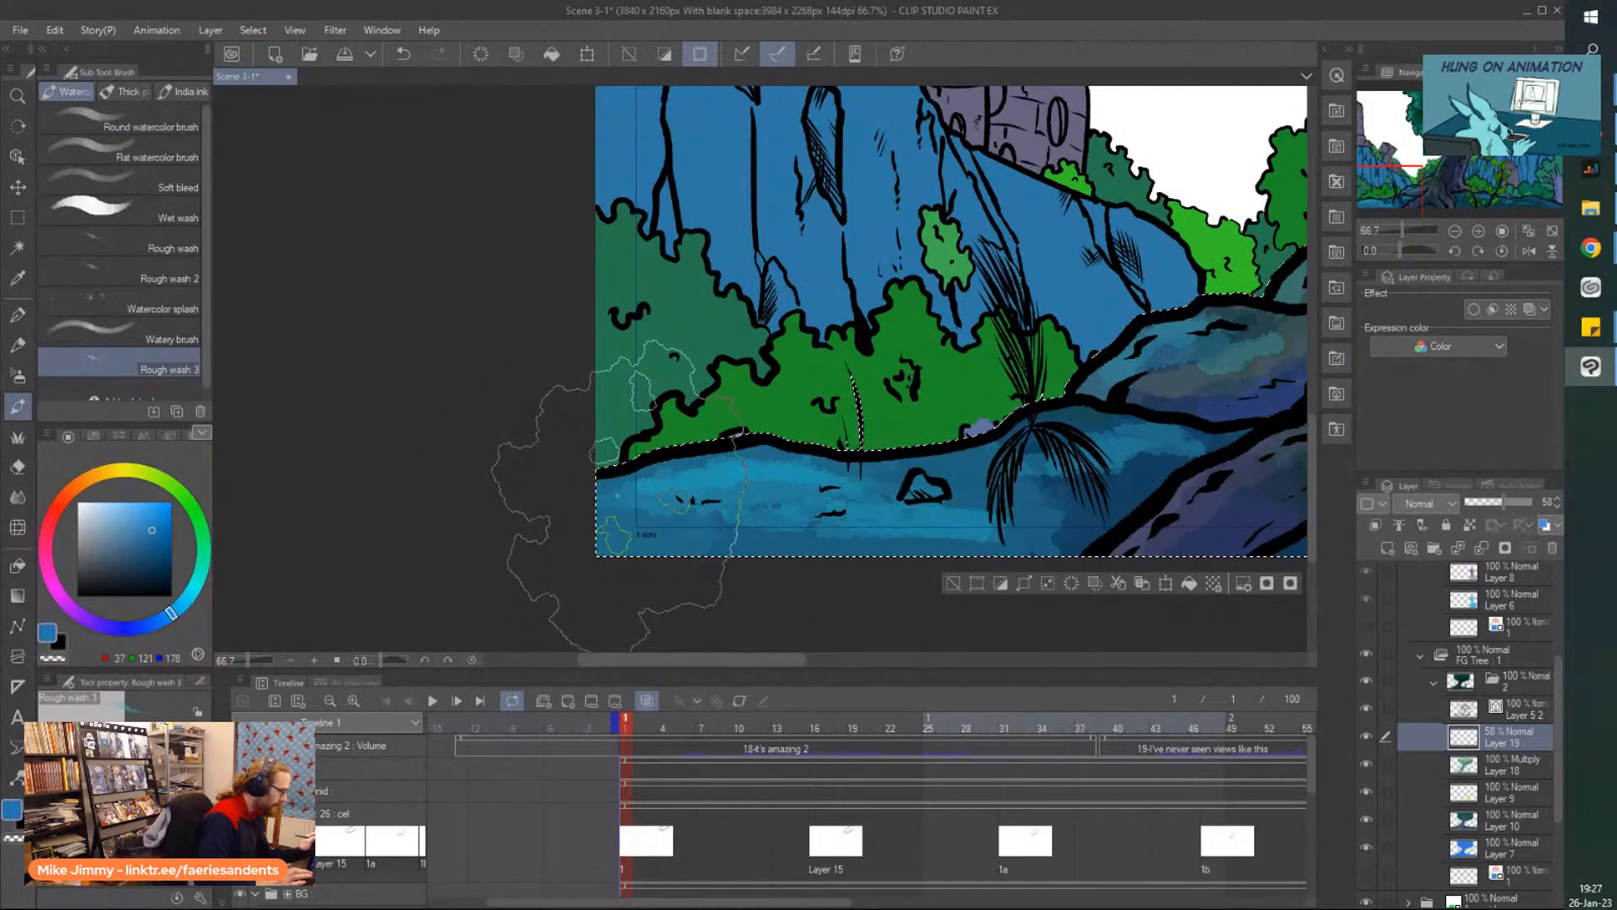
Choose a bright purple (RGB 186, 37, 235), wash it over the ground and trunk, and undo the trunk stroke.
{"action": "scroll", "coordinate": [1095, 573], "scroll_direction": "down", "scroll_amount": 1}
{"action": "scroll", "coordinate": [1095, 573], "scroll_direction": "down", "scroll_amount": 2}
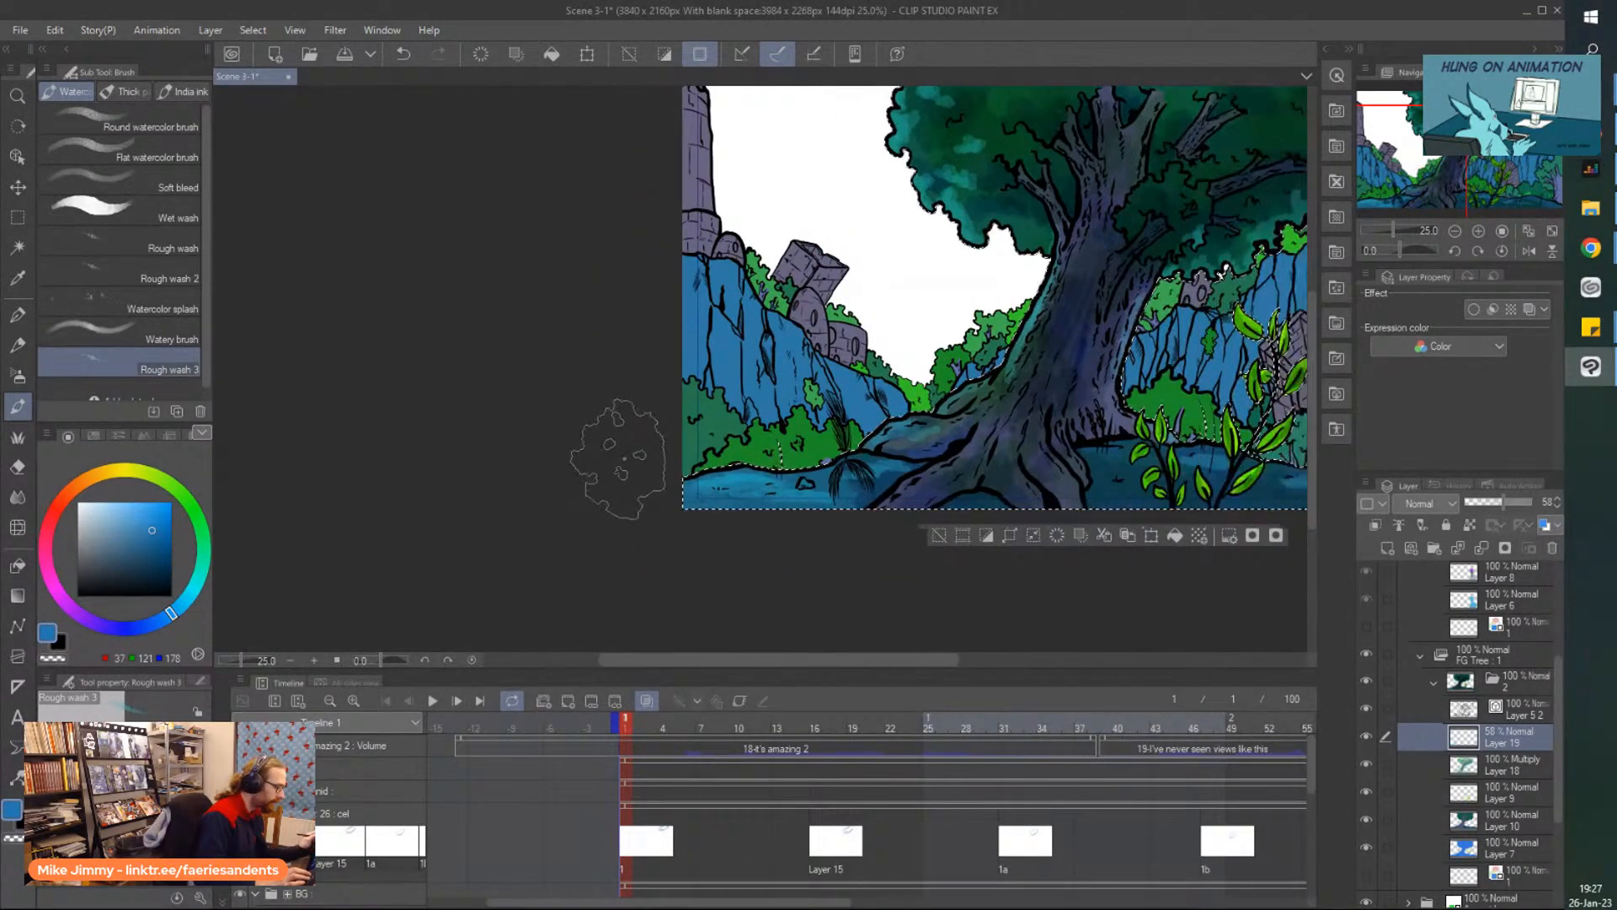
{"action": "scroll", "coordinate": [855, 458], "scroll_direction": "right", "scroll_amount": 4}
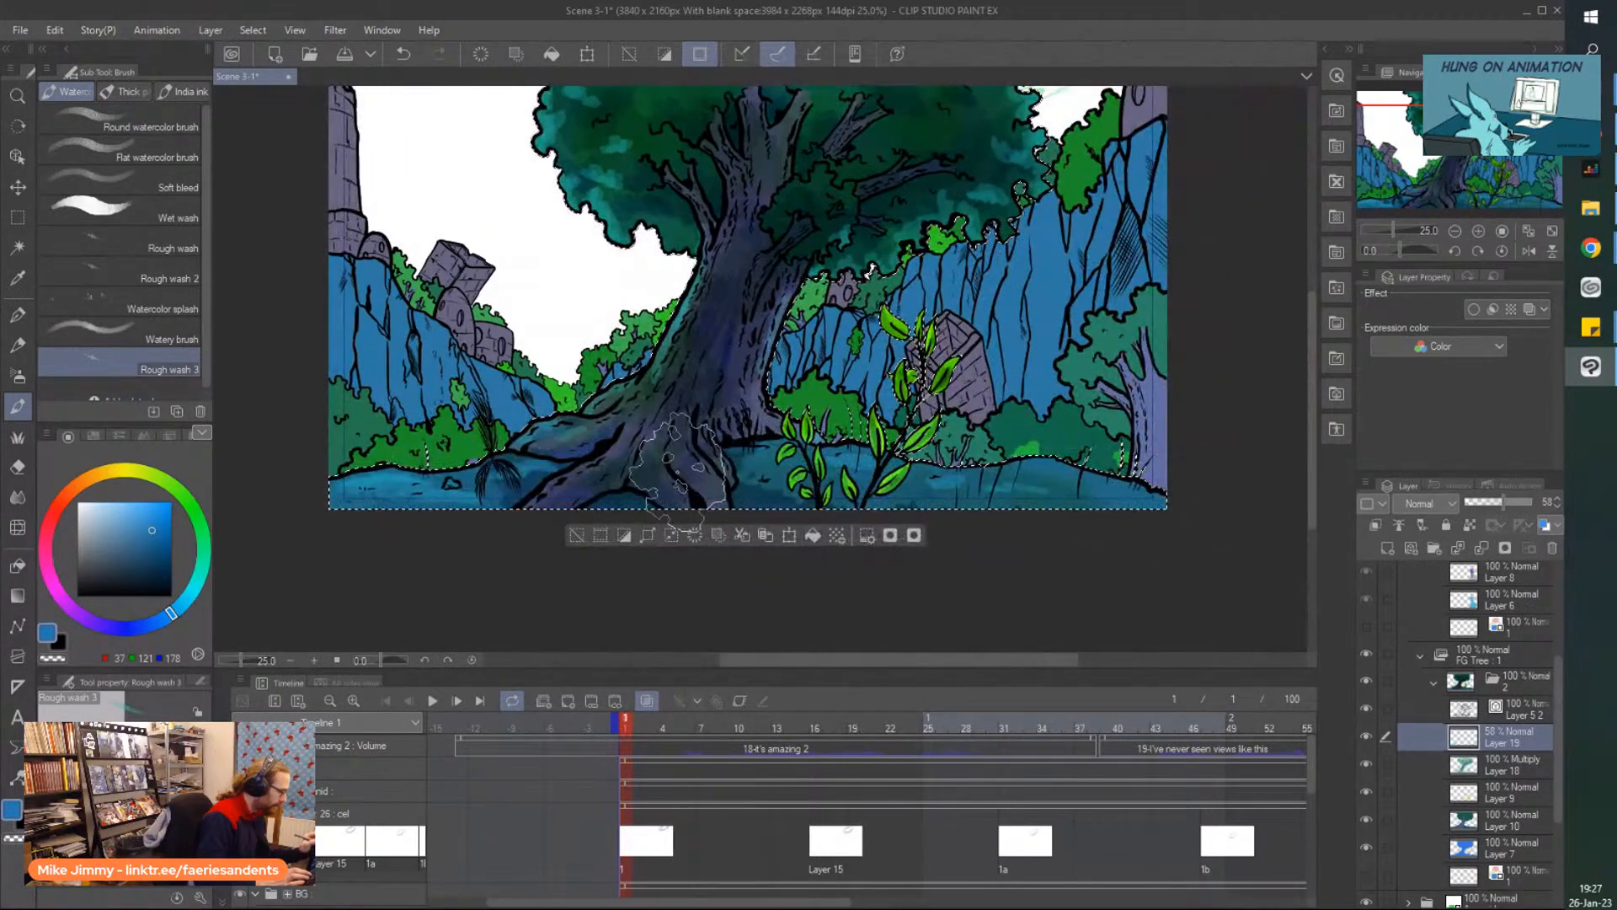
{"action": "left_click", "coordinate": [65, 606]}
{"action": "left_click", "coordinate": [156, 508]}
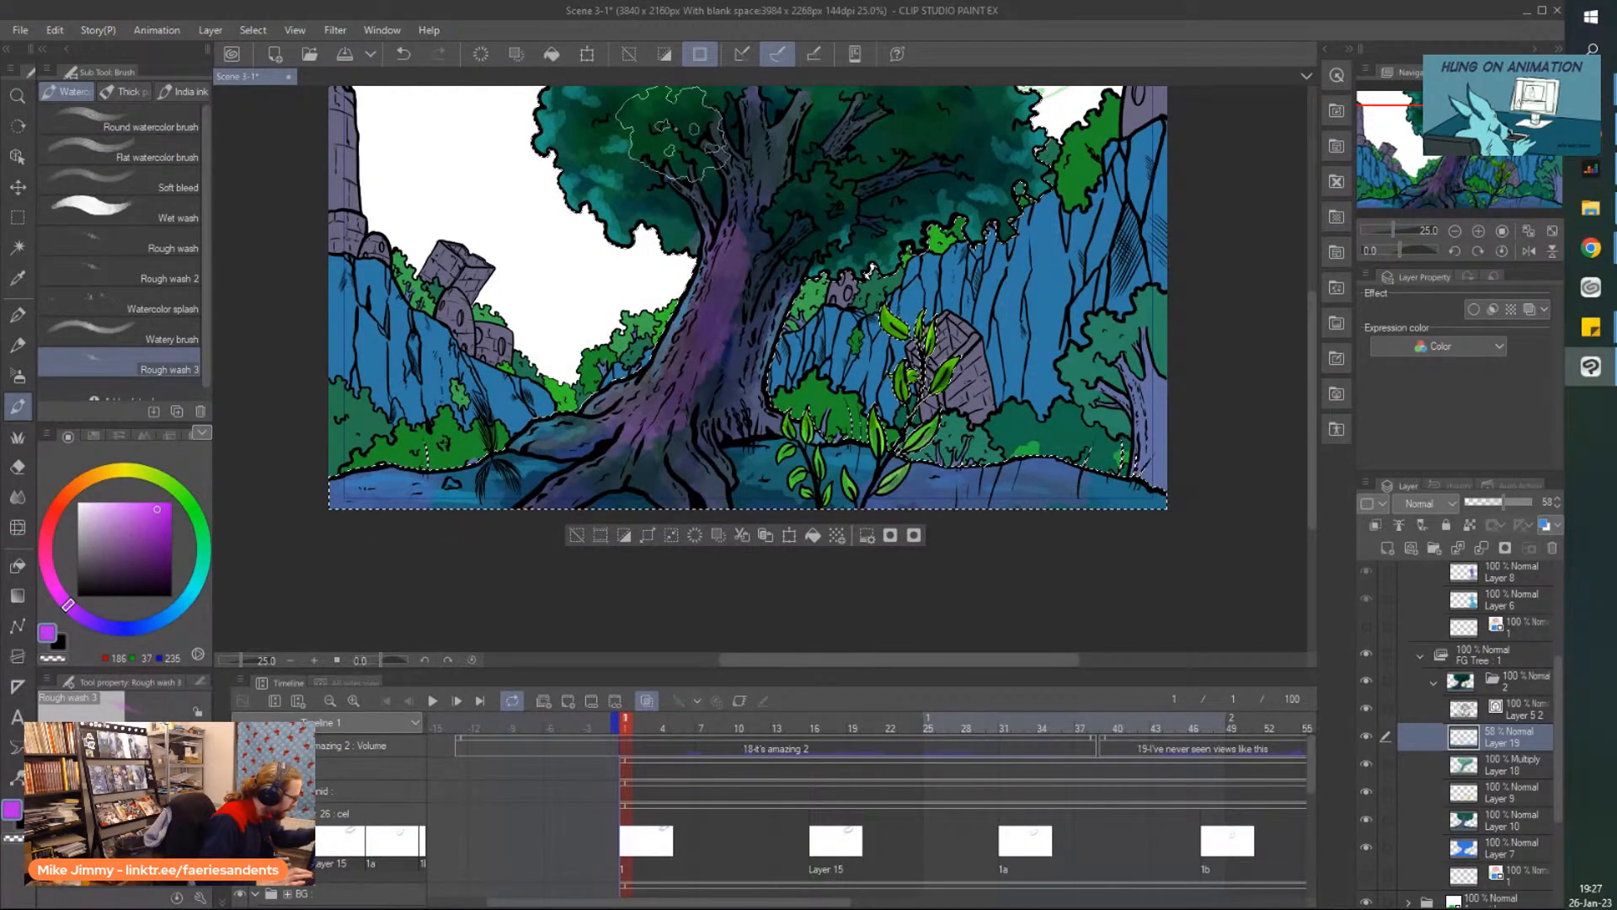
{"action": "key", "text": "ctrl+z"}
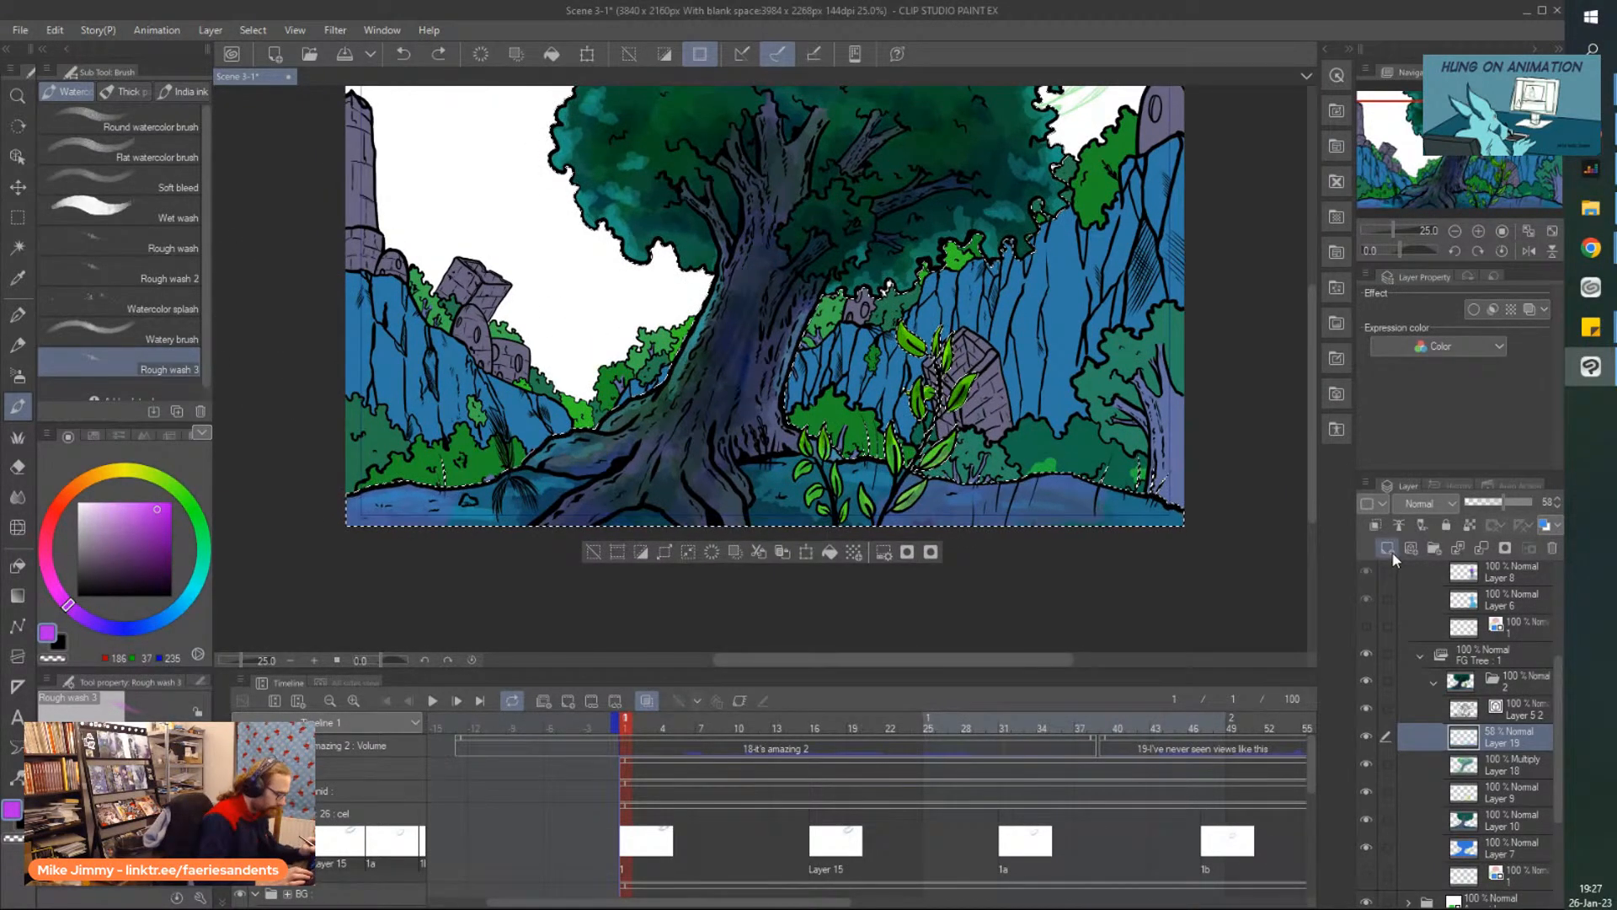
Add a new layer above Layer 19 in Soft light mode and wash purple over the trunk and roots.
{"action": "left_click", "coordinate": [1387, 549]}
{"action": "left_click", "coordinate": [1429, 510]}
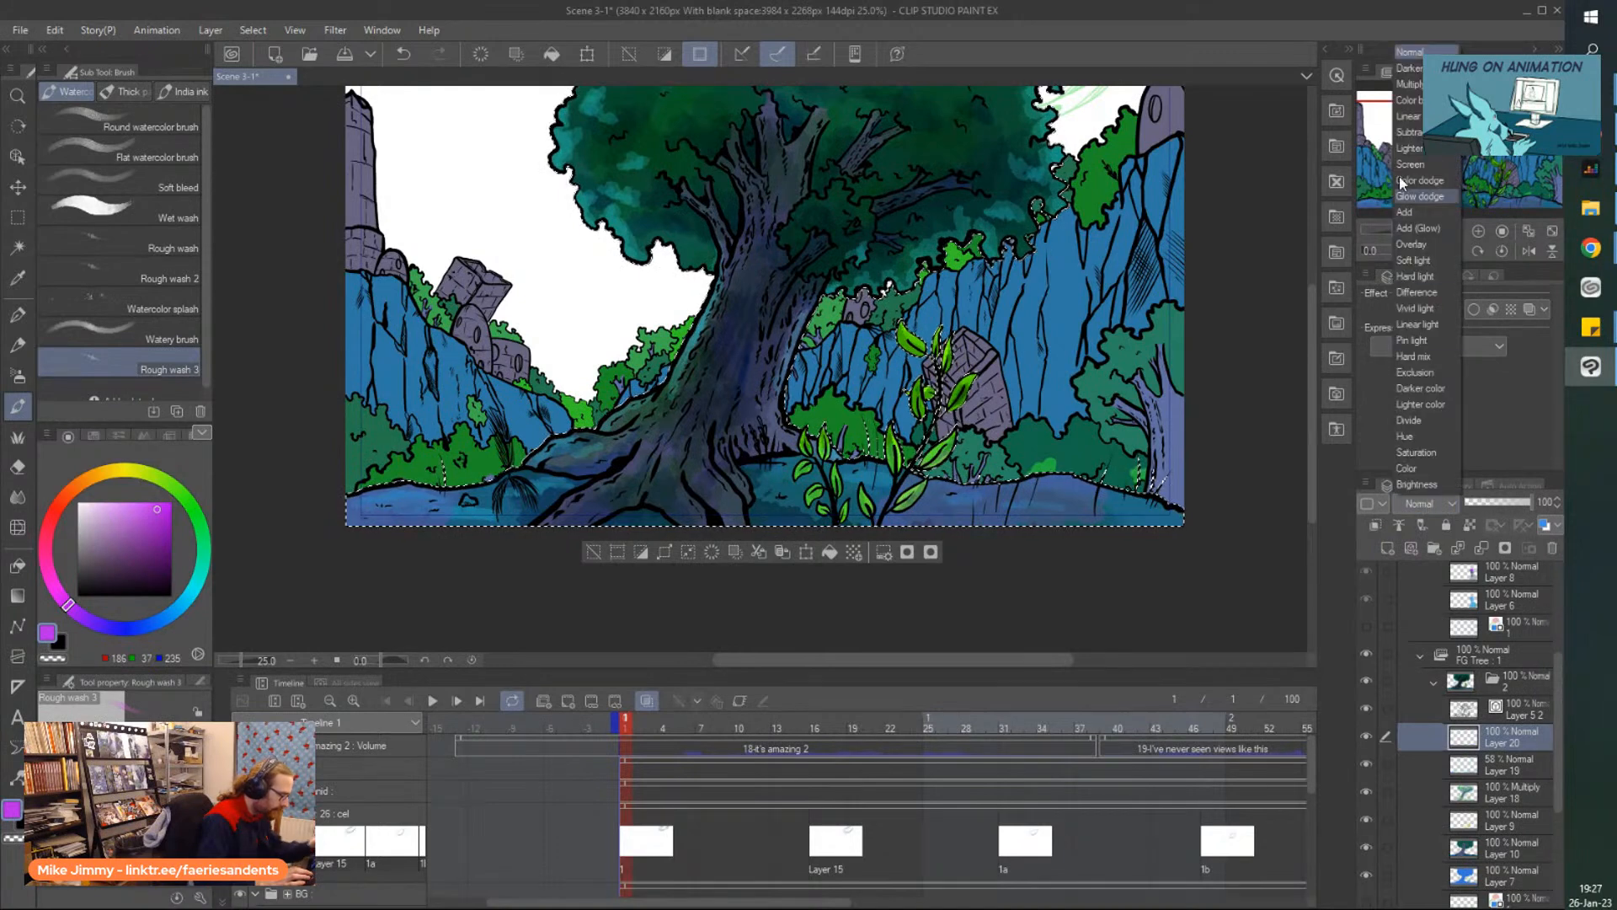
{"action": "left_click", "coordinate": [1411, 251]}
{"action": "left_click", "coordinate": [1418, 504]}
{"action": "left_click", "coordinate": [1413, 301]}
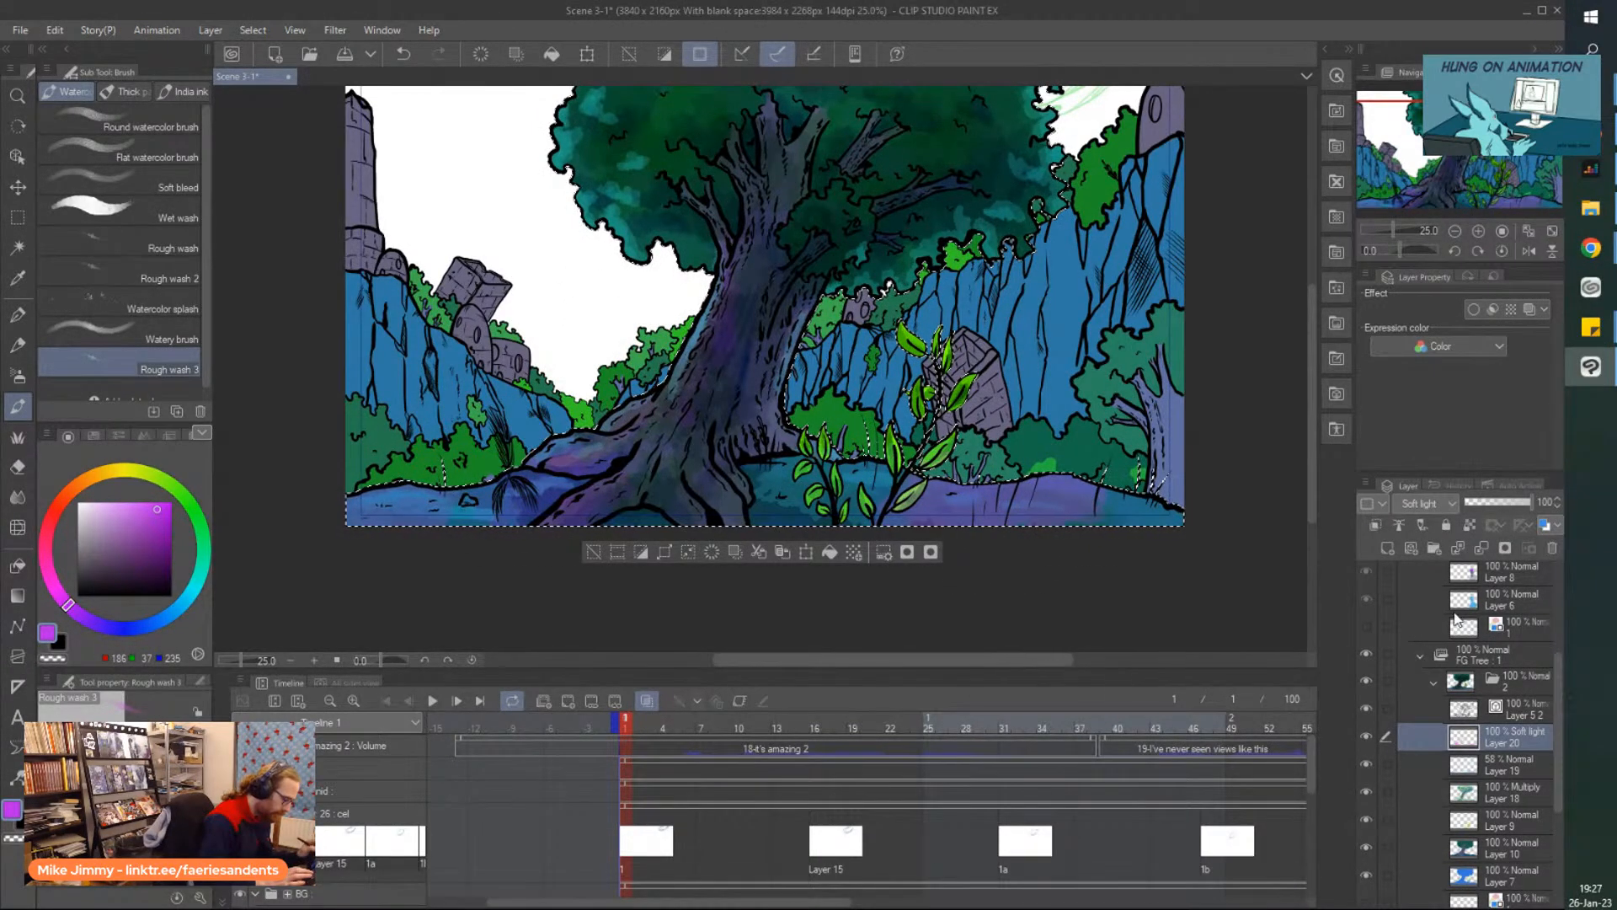
Set the blending mode of Layer 19 to Hard light after trying Soft light.
{"action": "left_click", "coordinate": [1508, 764]}
{"action": "left_click", "coordinate": [1420, 503]}
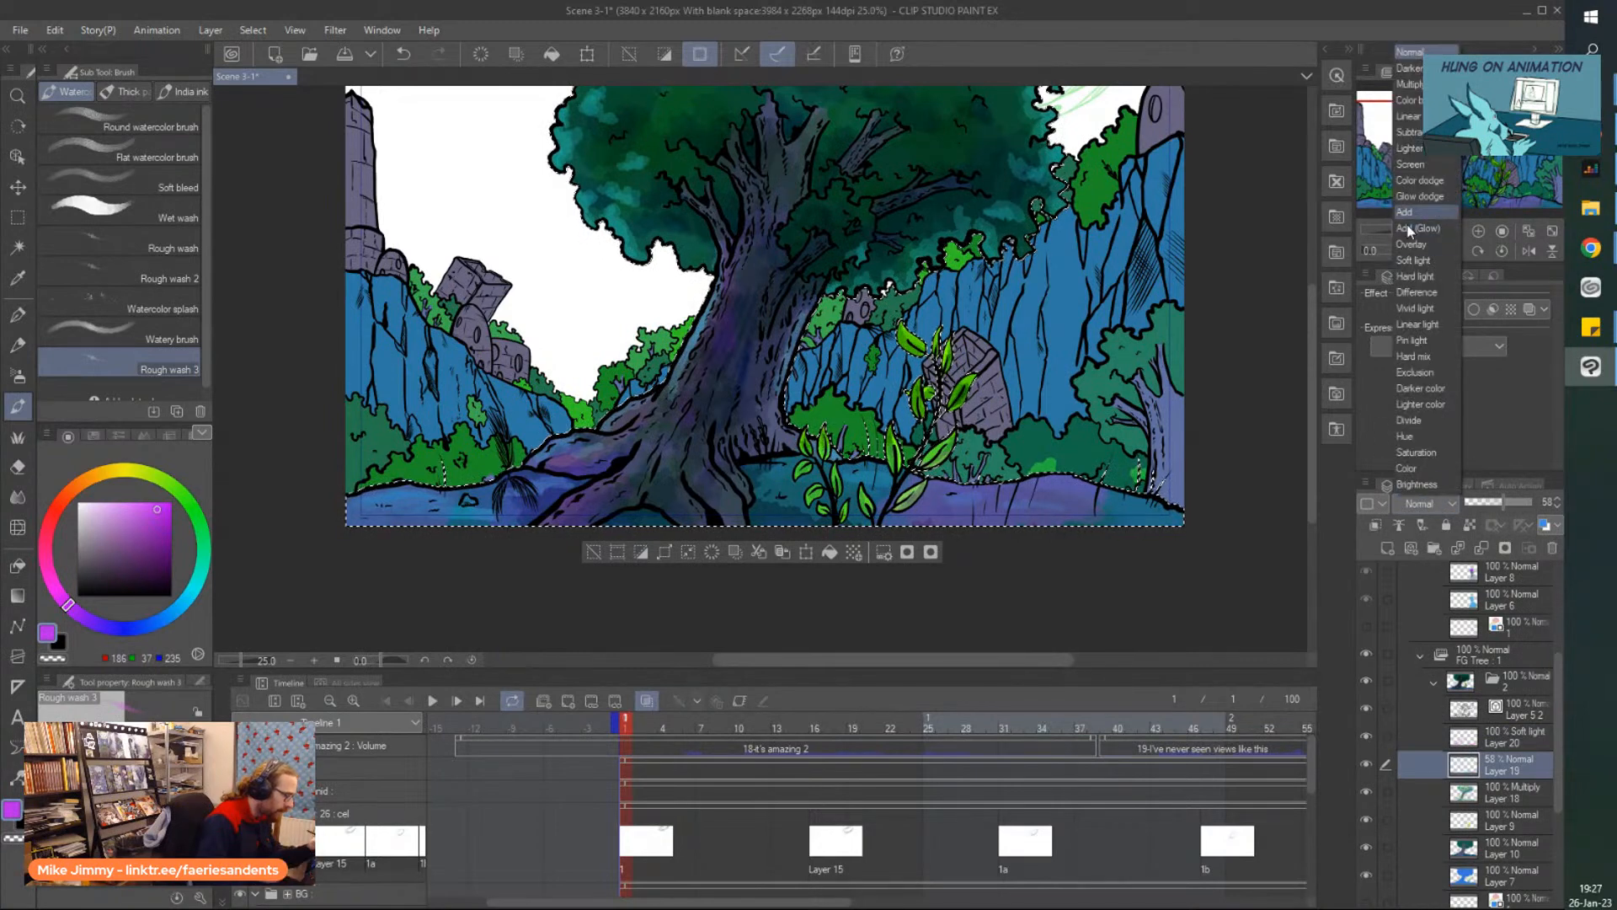
{"action": "left_click", "coordinate": [1412, 260]}
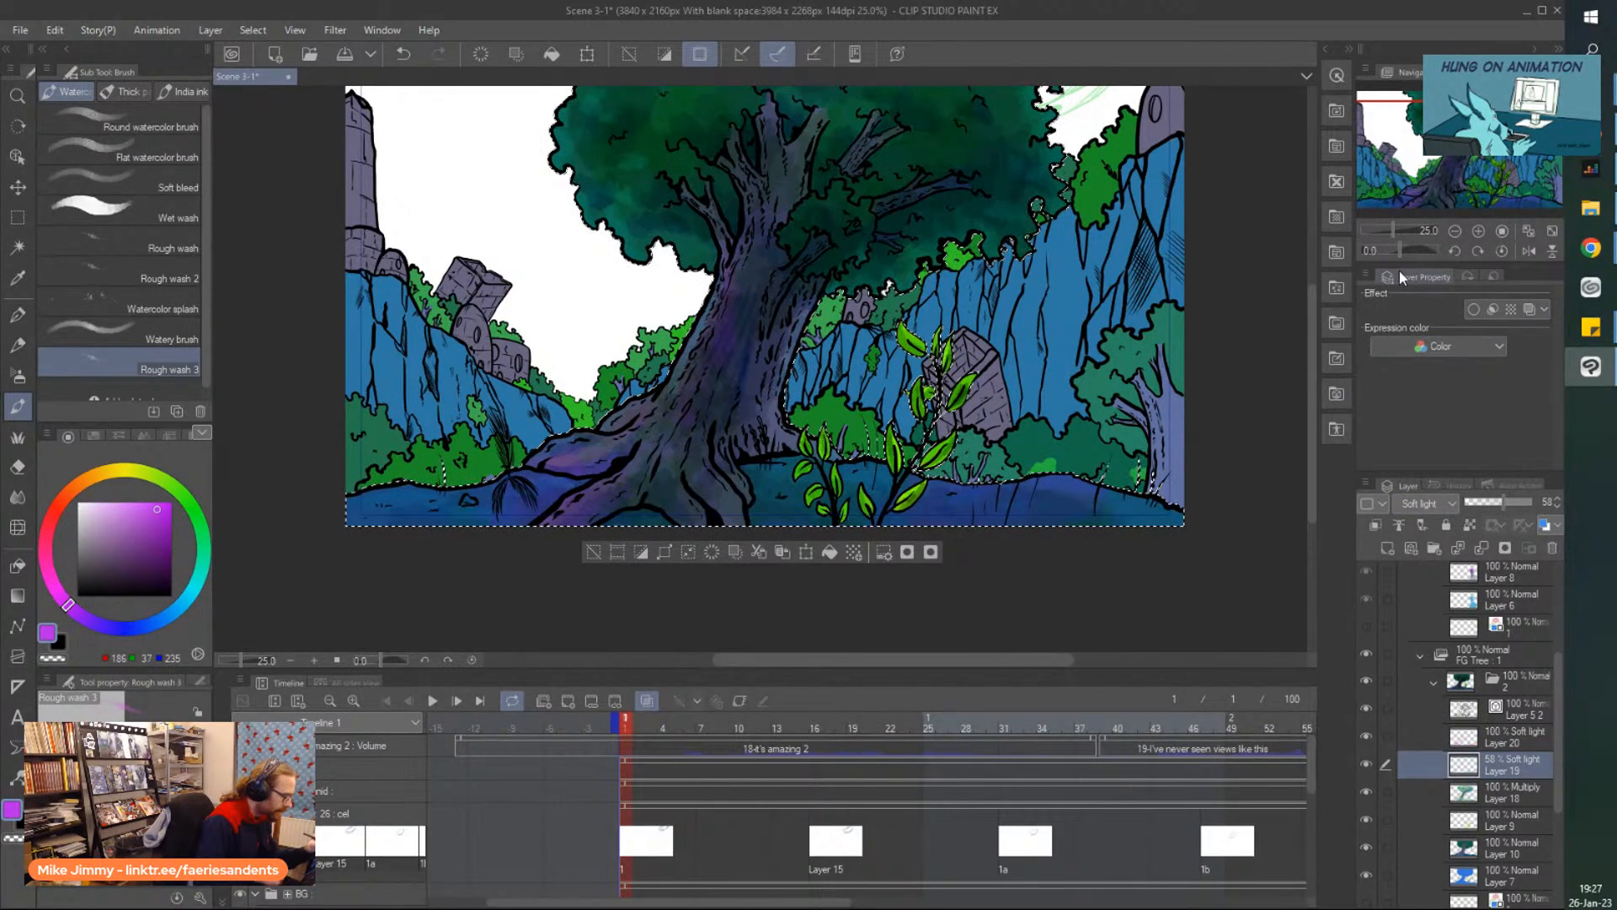
{"action": "left_click", "coordinate": [1418, 503]}
{"action": "left_click", "coordinate": [1416, 281]}
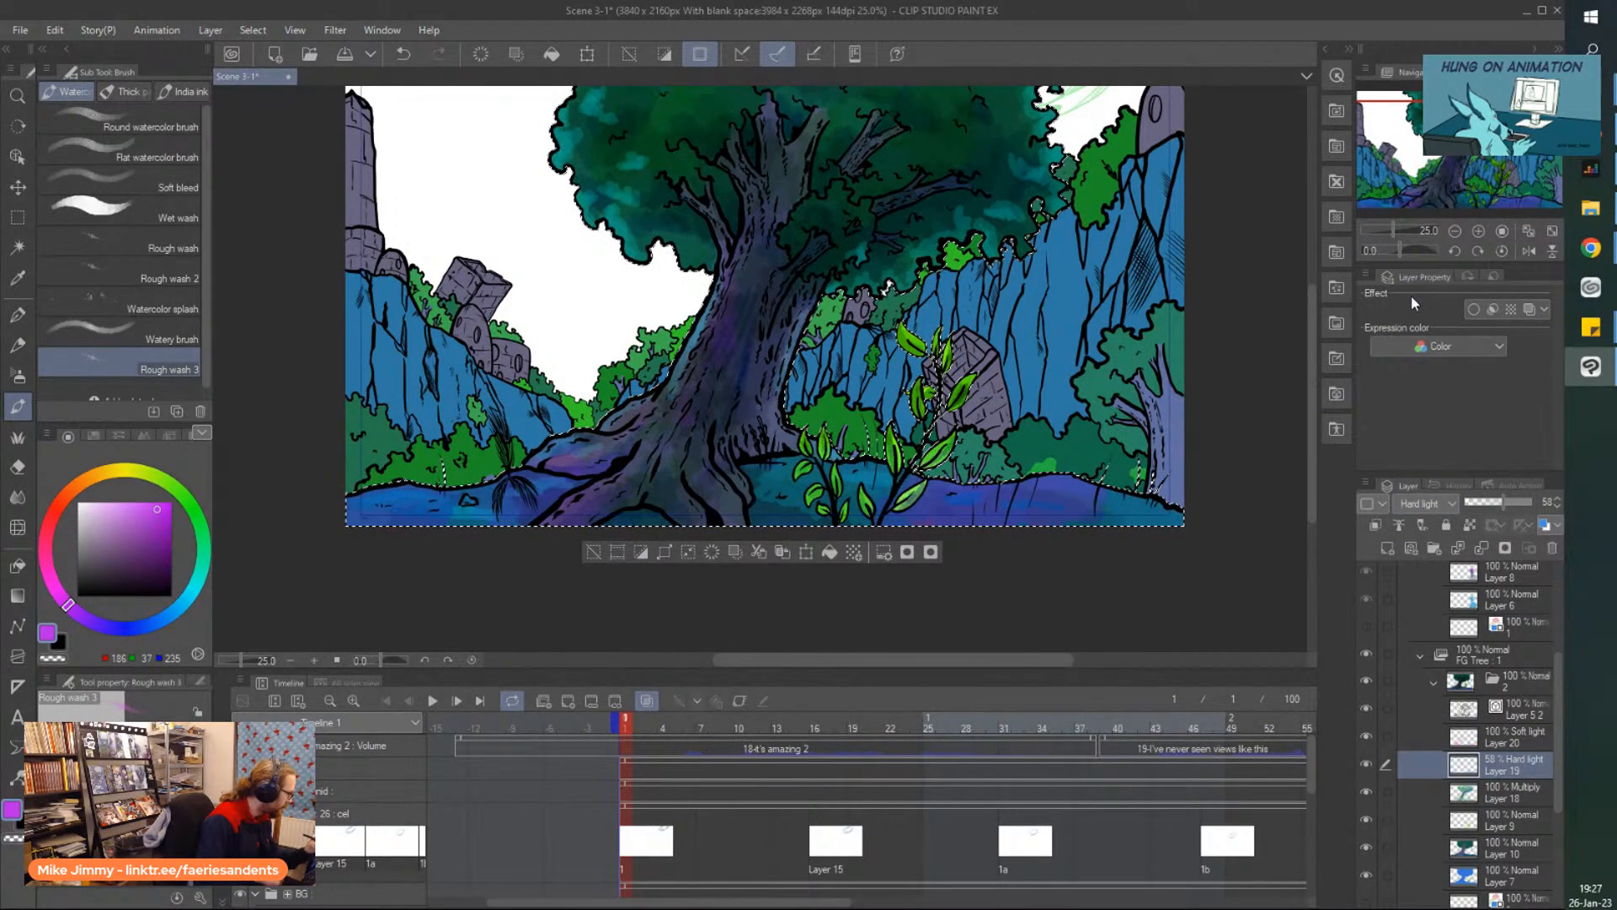
Try purple wash strokes over the tree's foliage on Layer 19 and undo them.
{"action": "key", "text": "ctrl+plus"}
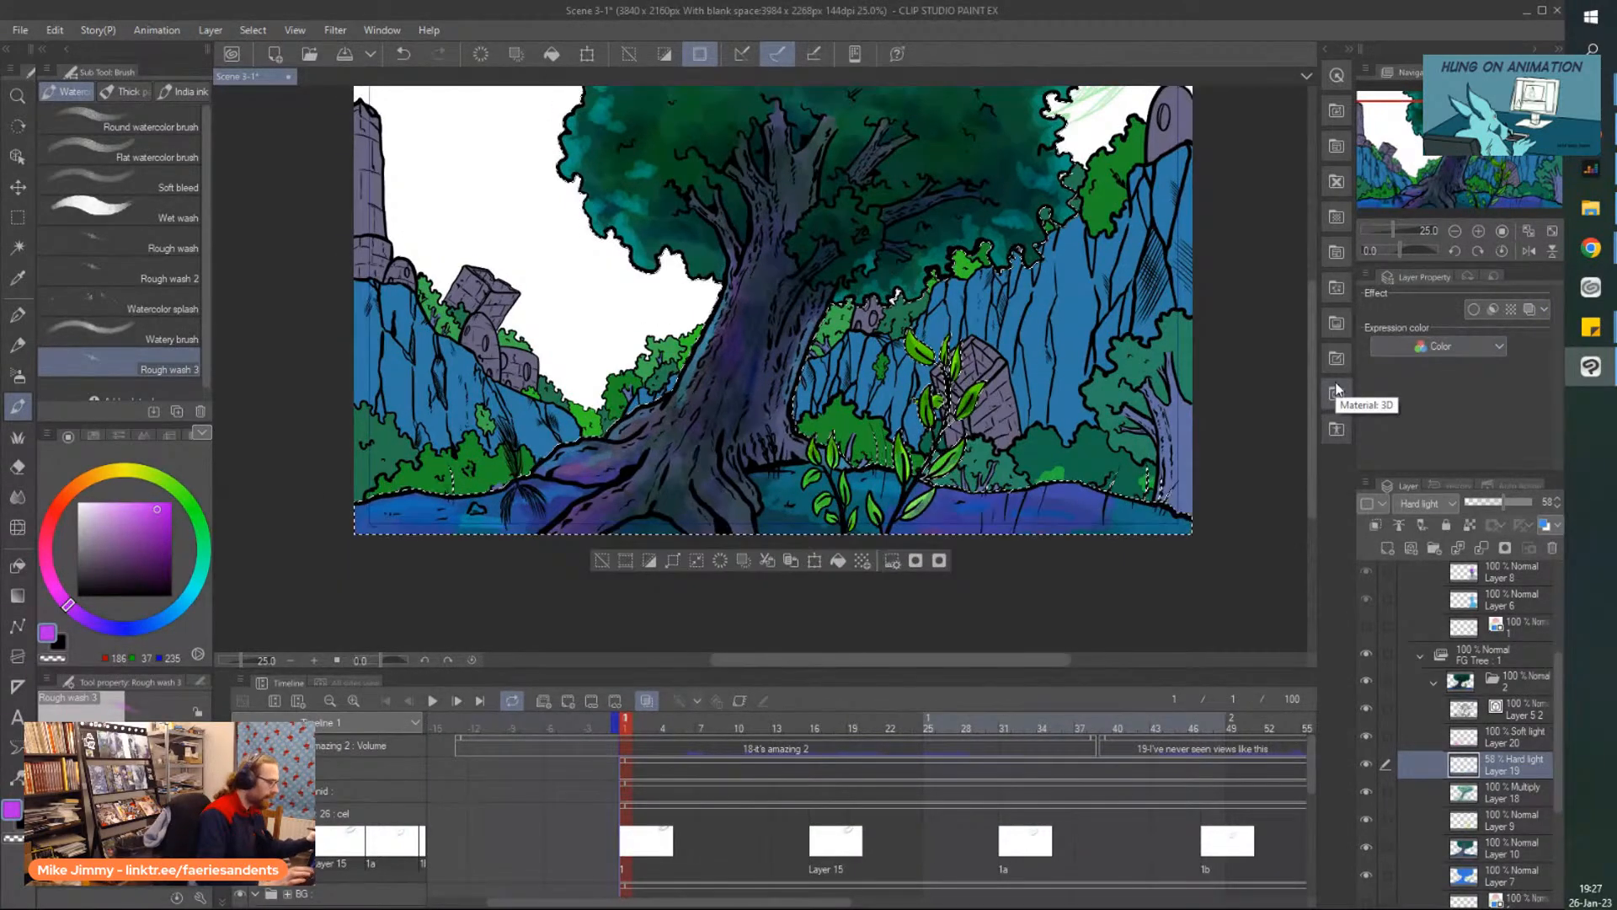
{"action": "key", "text": "ctrl+minus"}
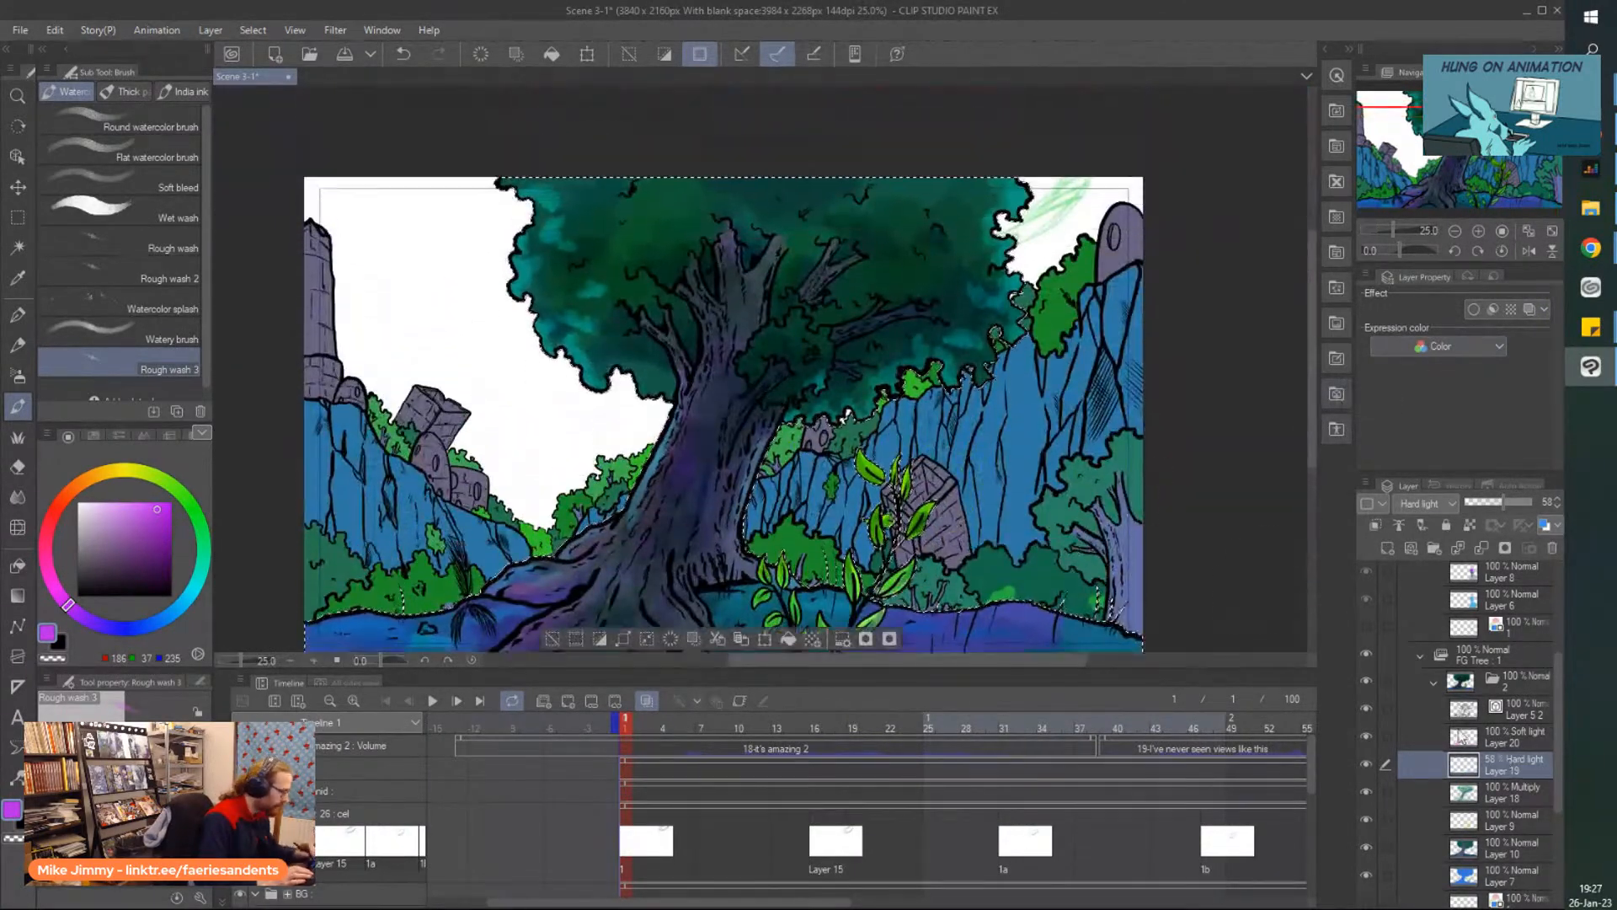
{"action": "mouse_move", "coordinate": [547, 303]}
{"action": "left_mouse_down"}
{"action": "mouse_move", "coordinate": [517, 462]}
{"action": "mouse_move", "coordinate": [488, 295]}
{"action": "left_mouse_up"}
{"action": "key", "text": "ctrl+z"}
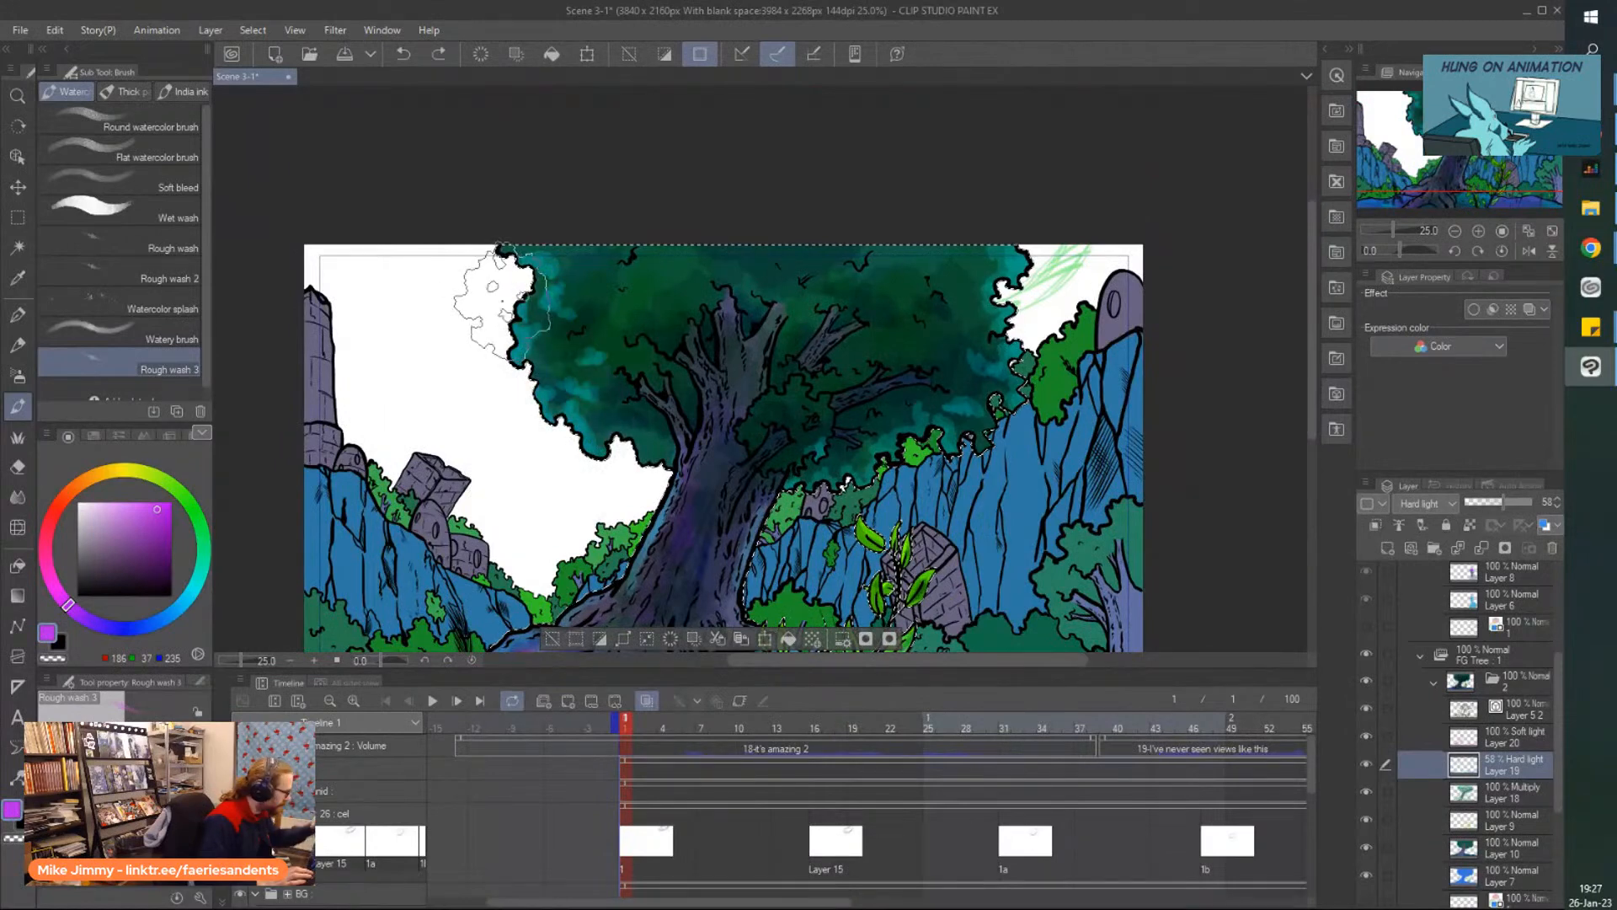
{"action": "left_click_drag", "start_coordinate": [981, 379], "coordinate": [915, 476]}
{"action": "key", "text": "ctrl+z"}
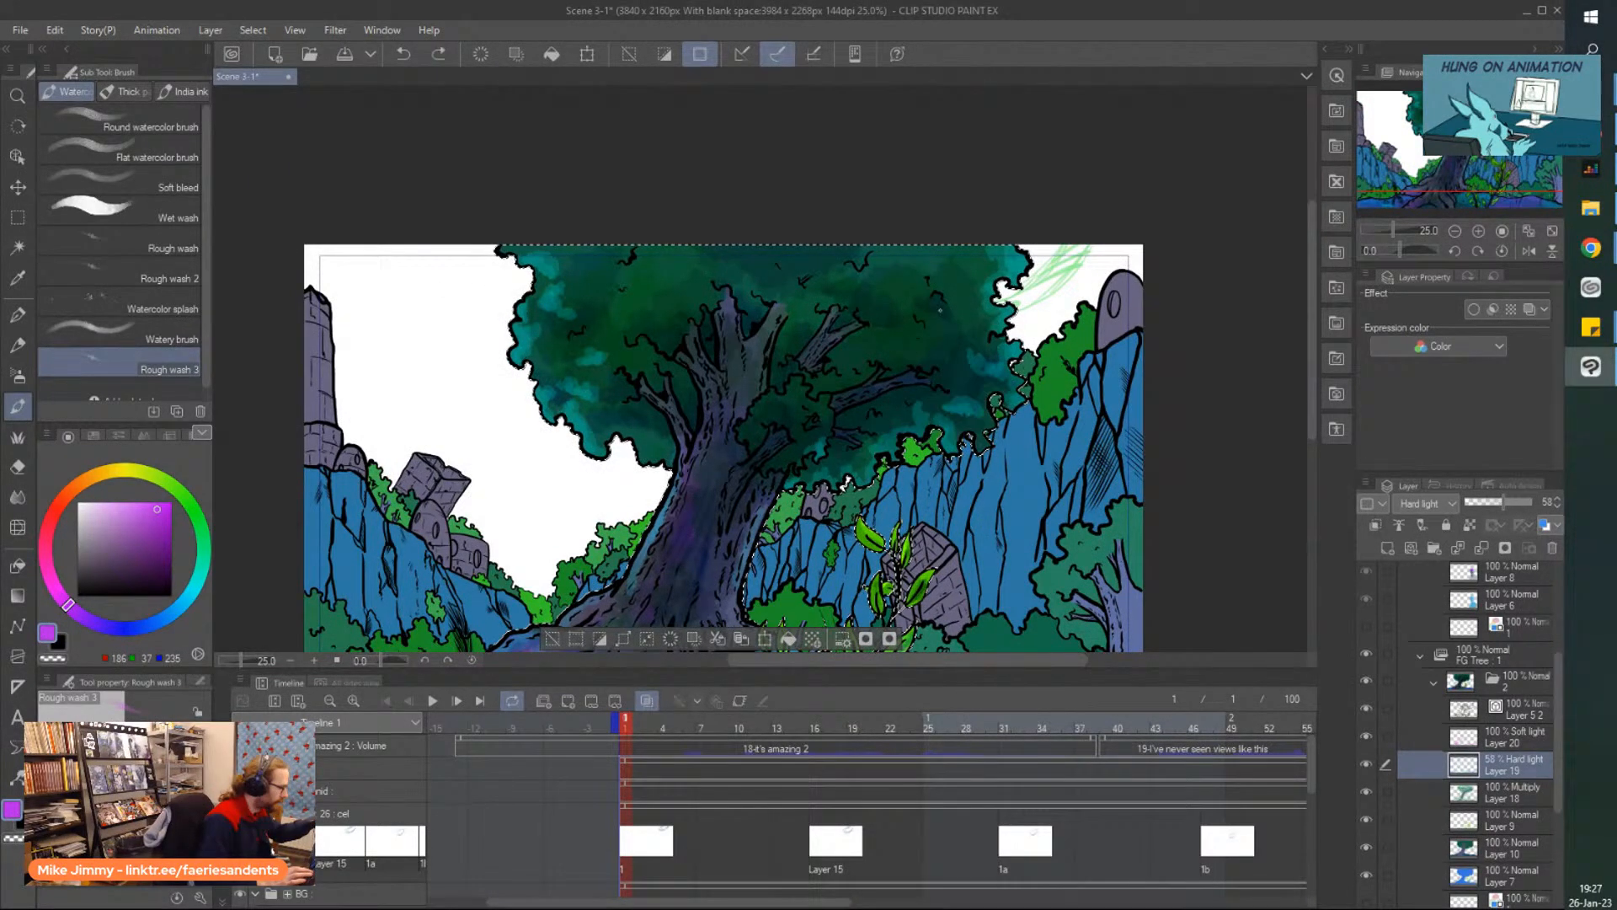
{"action": "left_click_drag", "start_coordinate": [940, 310], "coordinate": [783, 311]}
{"action": "key", "text": "ctrl+minus"}
{"action": "key", "text": "ctrl+z"}
{"action": "key", "text": "ctrl+z"}
Save the scene and clear the selection around the tree and ground.
{"action": "key", "text": "ctrl+s"}
{"action": "left_click", "coordinate": [563, 518]}
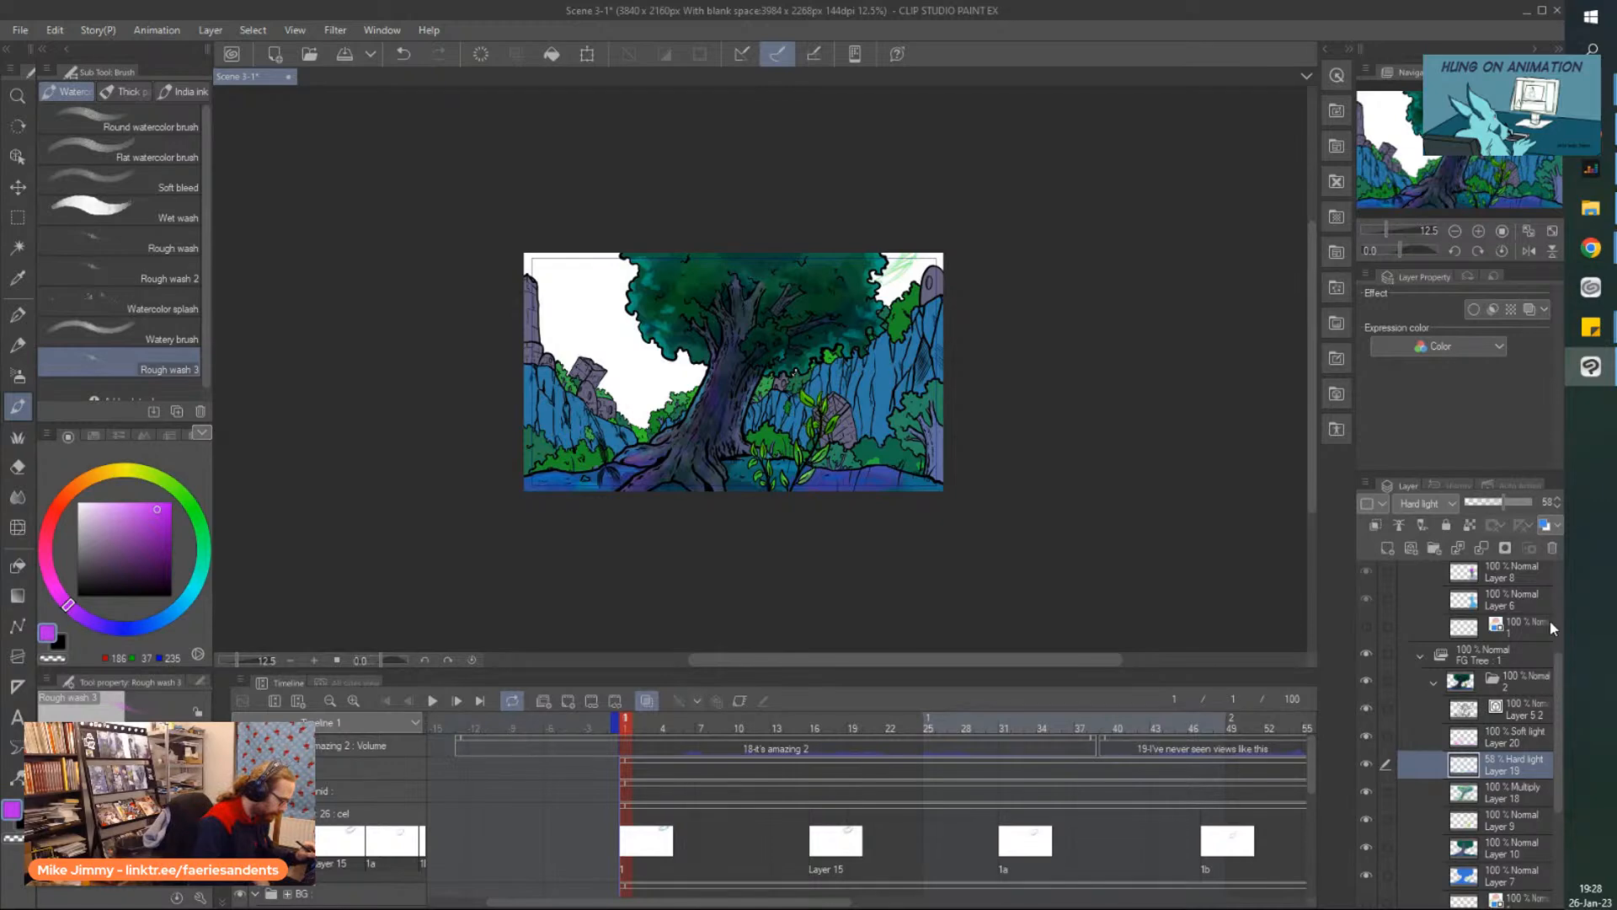
{"action": "scroll", "coordinate": [1557, 661], "scroll_direction": "up", "scroll_amount": 5}
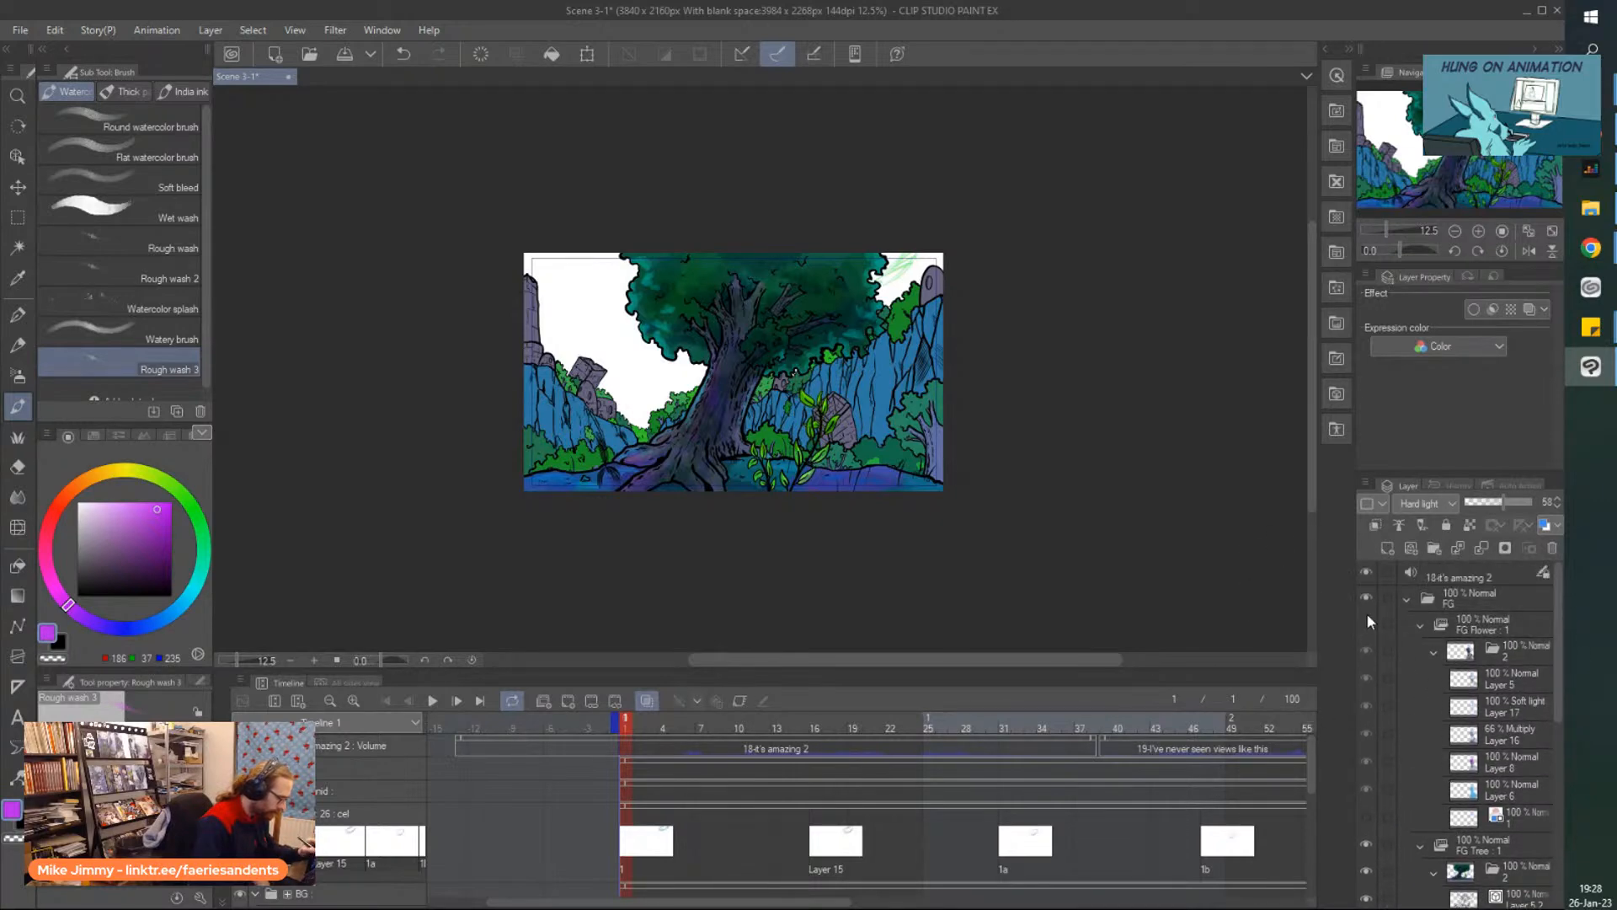
Show the FG Flower folder to check the full scene, and collapse and hide the whole FG folder.
{"action": "left_click", "coordinate": [1366, 622]}
{"action": "scroll", "coordinate": [712, 479], "scroll_direction": "up", "scroll_amount": 3}
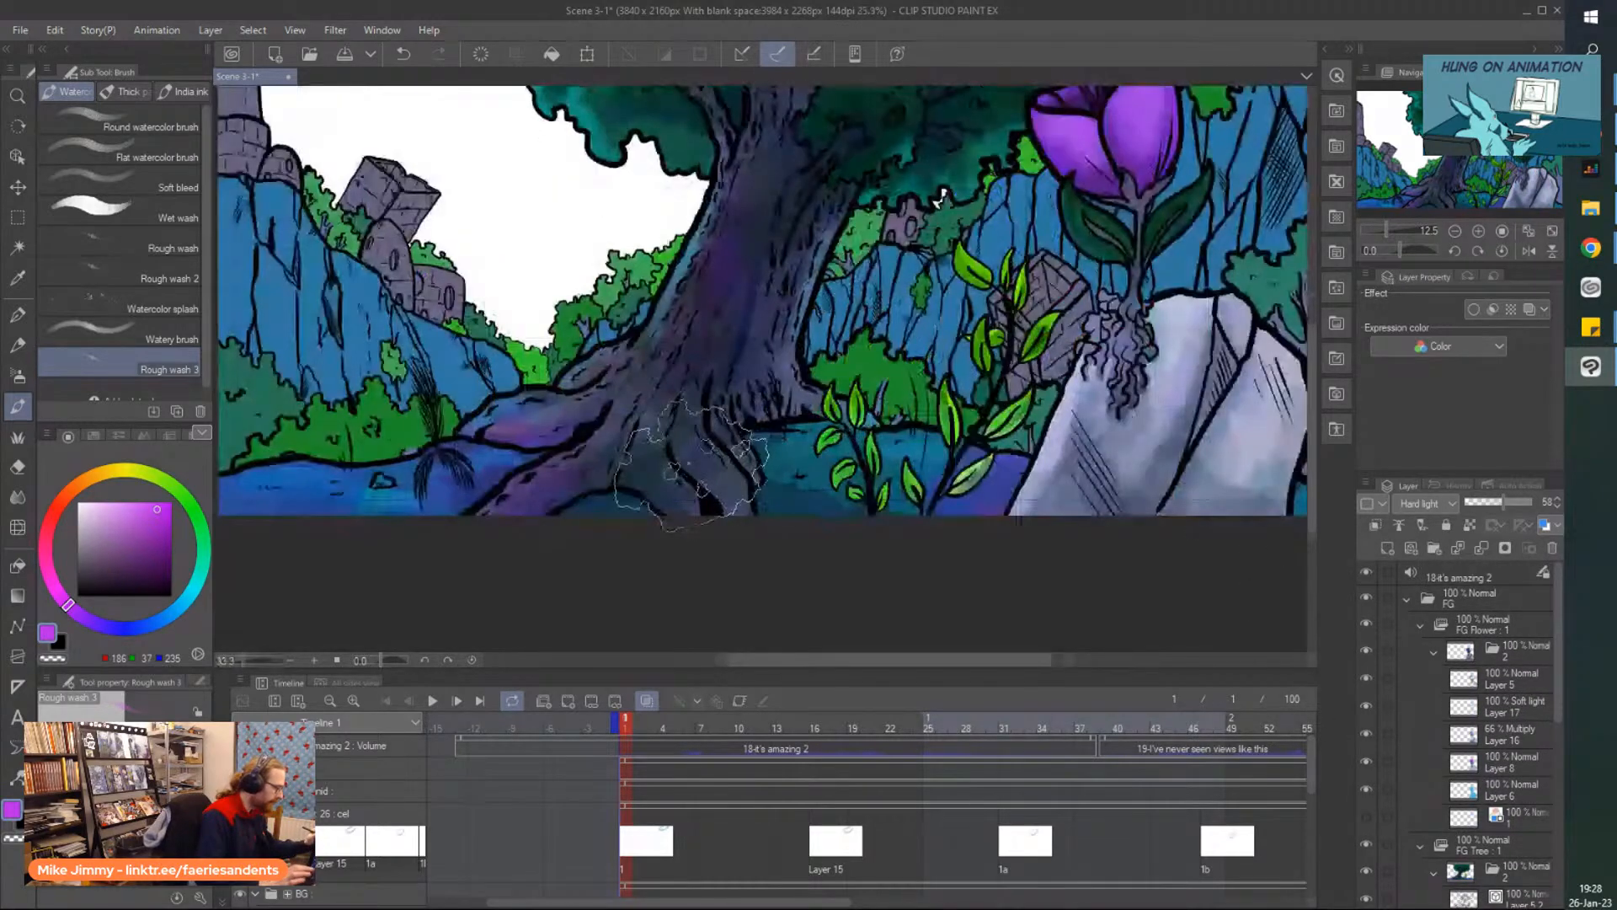
{"action": "scroll", "coordinate": [712, 478], "scroll_direction": "down", "scroll_amount": 1}
{"action": "left_click_drag", "start_coordinate": [689, 357], "coordinate": [691, 468]}
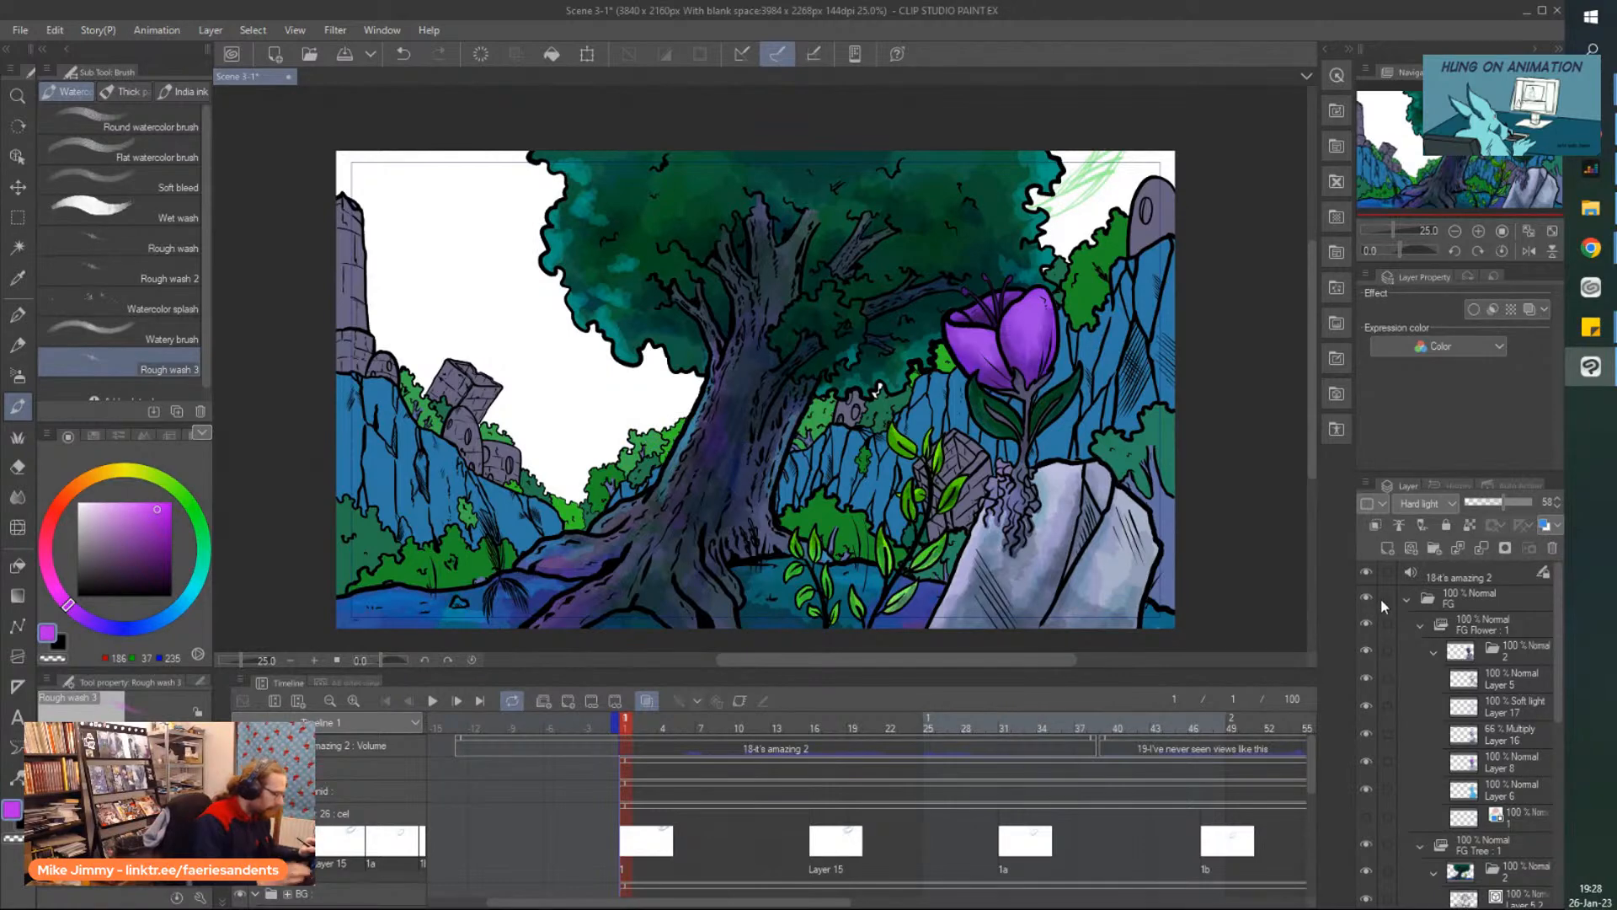
{"action": "left_click", "coordinate": [1407, 598]}
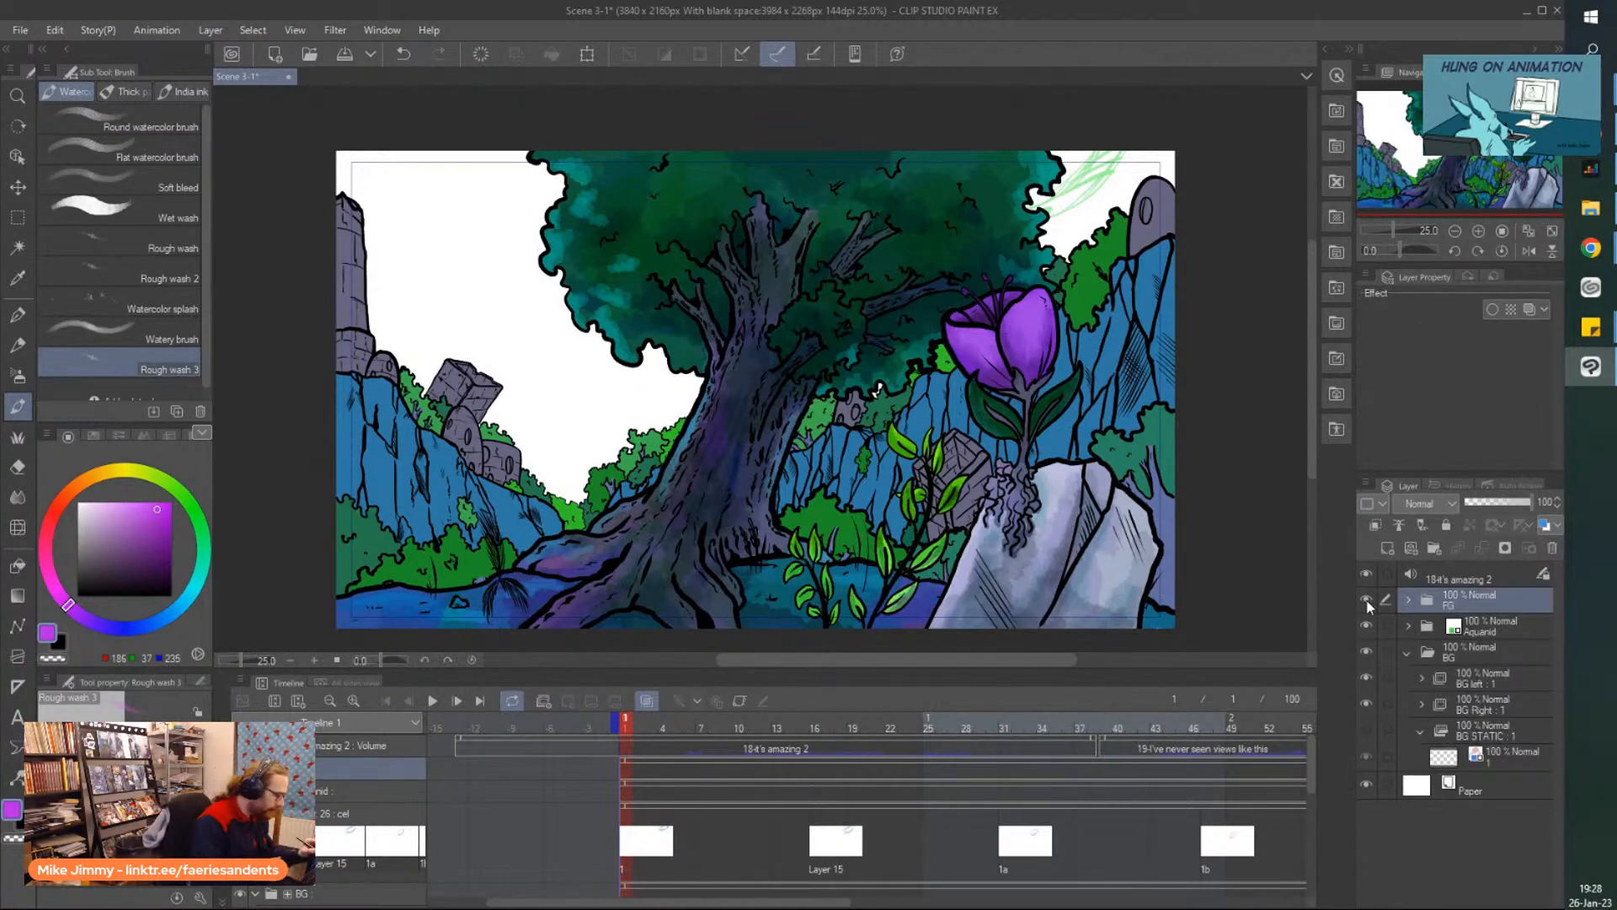
{"action": "left_click", "coordinate": [1364, 600]}
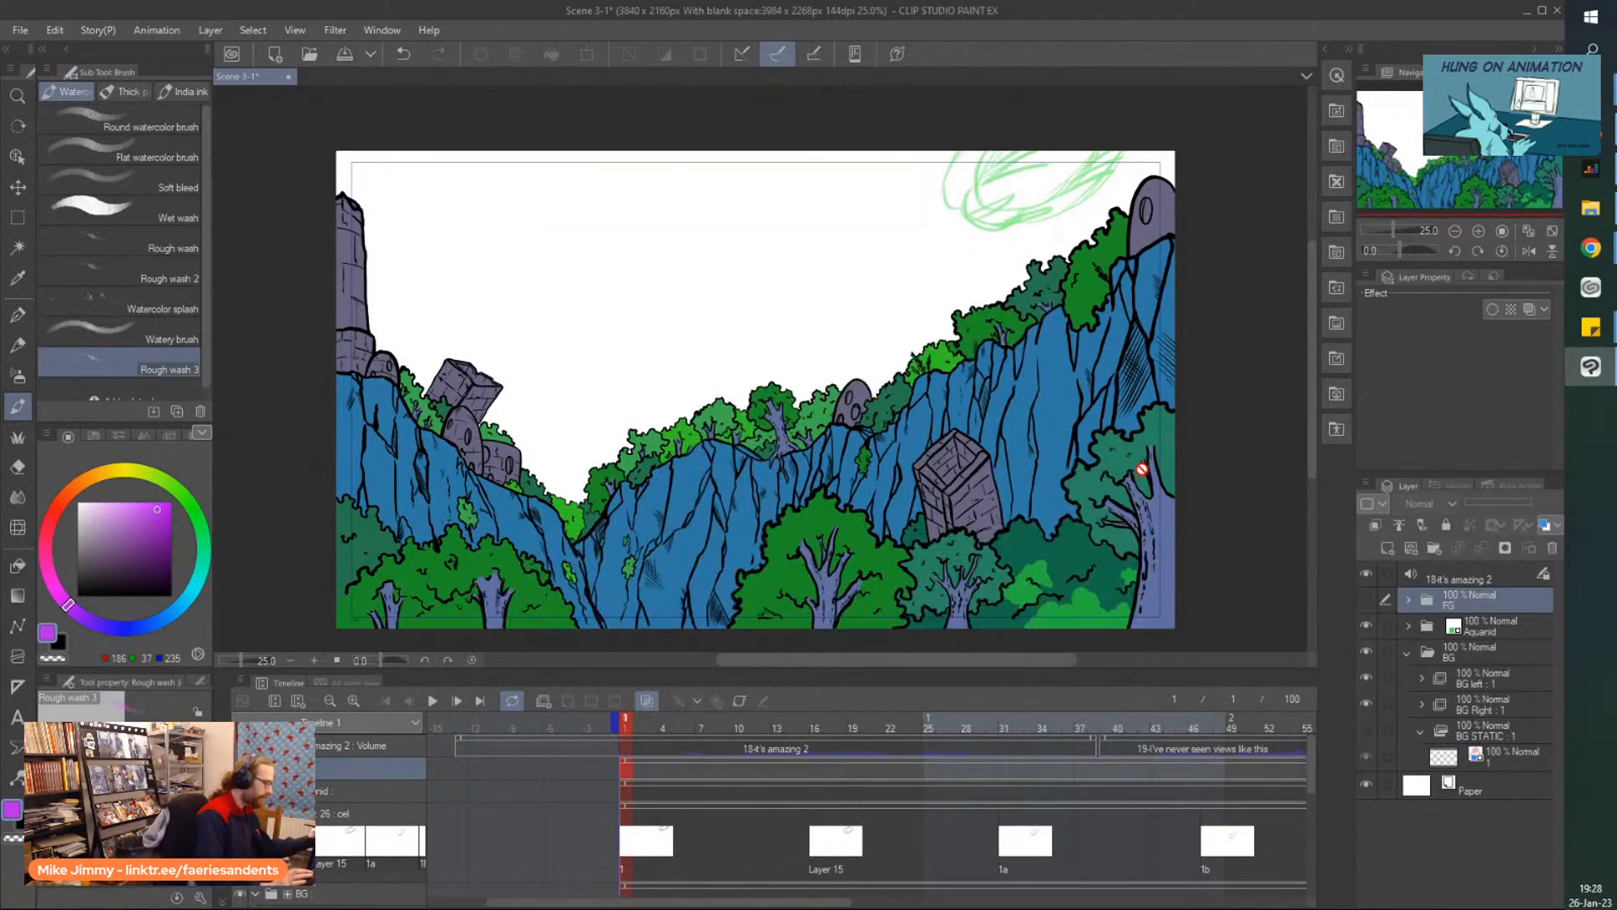
Toggle the BG left and BG Right folders off and on to check each side of the background.
{"action": "left_click", "coordinate": [1446, 684]}
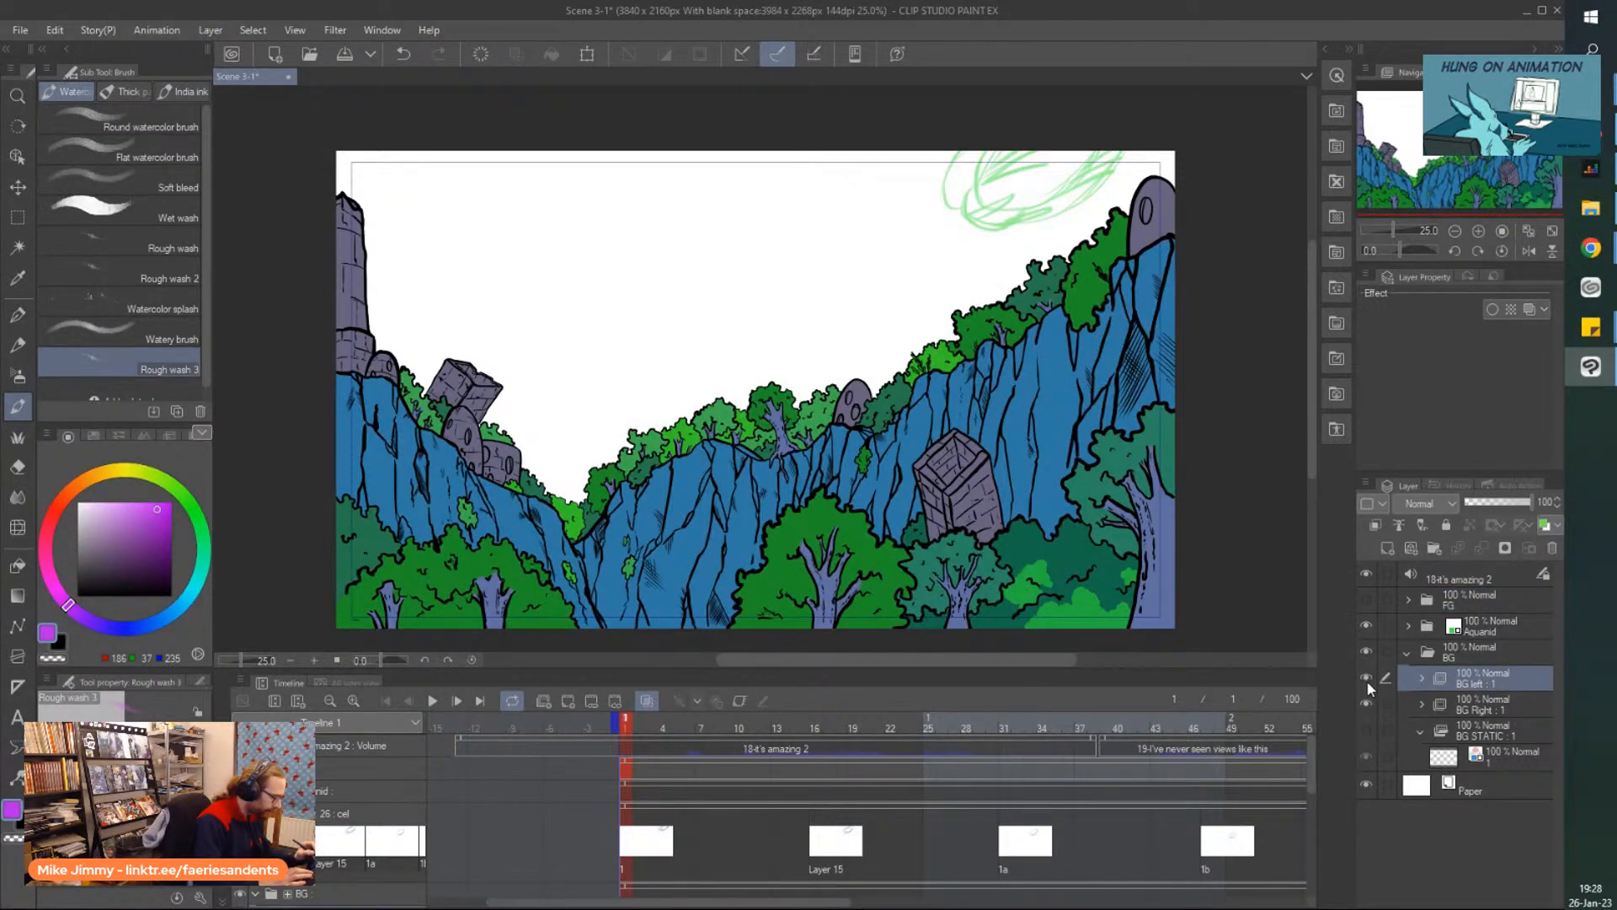
{"action": "left_click", "coordinate": [1366, 678]}
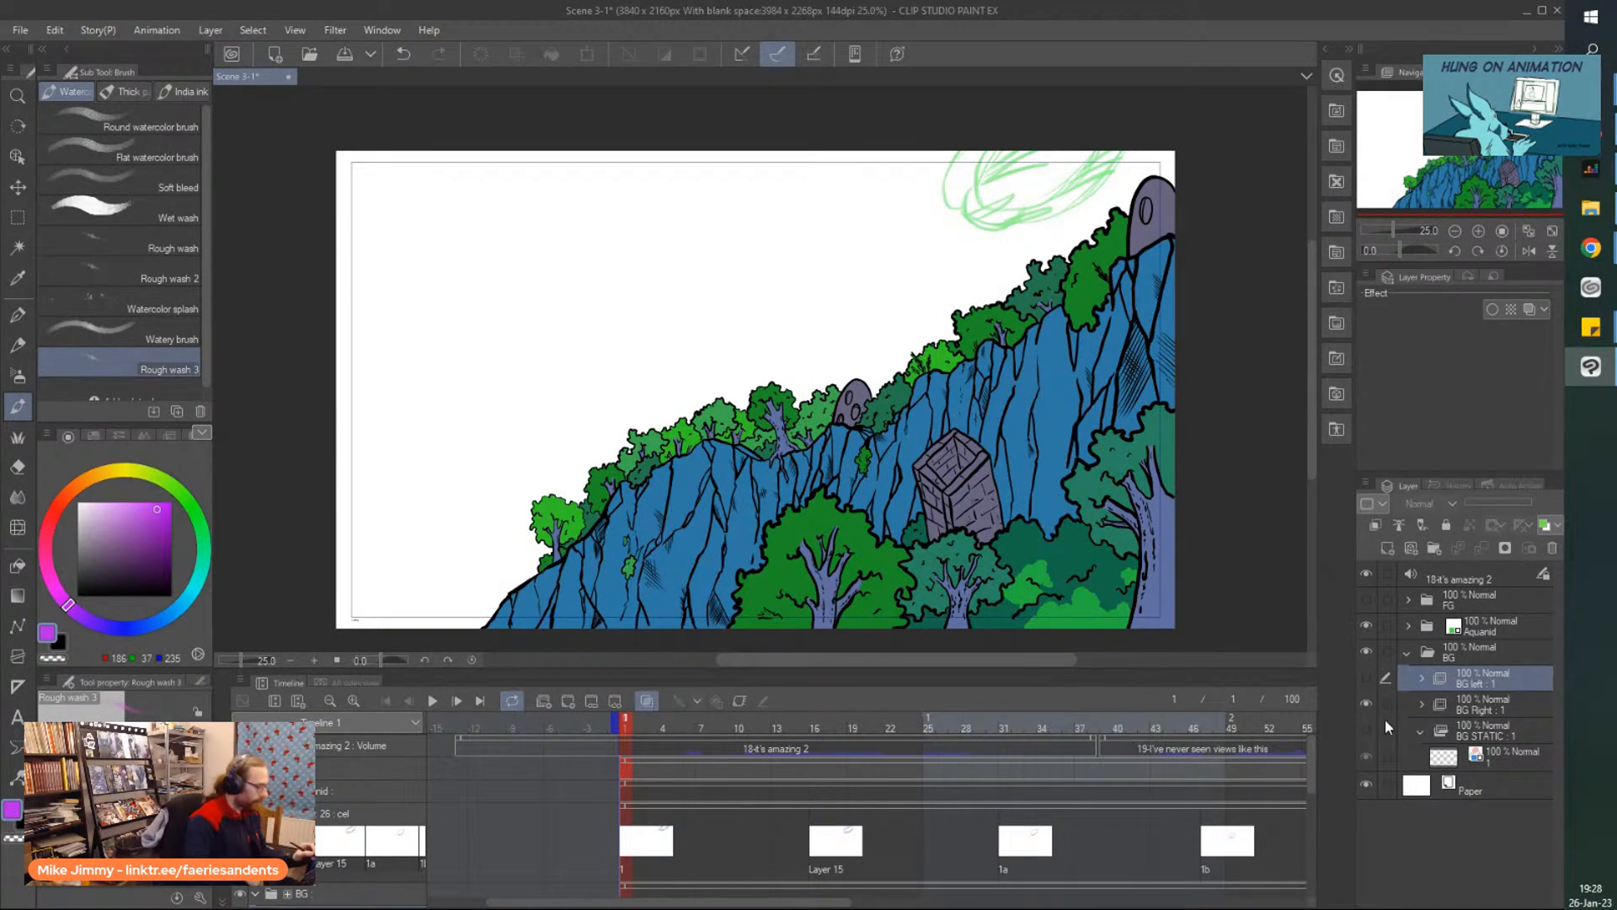
{"action": "left_click", "coordinate": [1367, 678]}
{"action": "left_click", "coordinate": [1365, 704]}
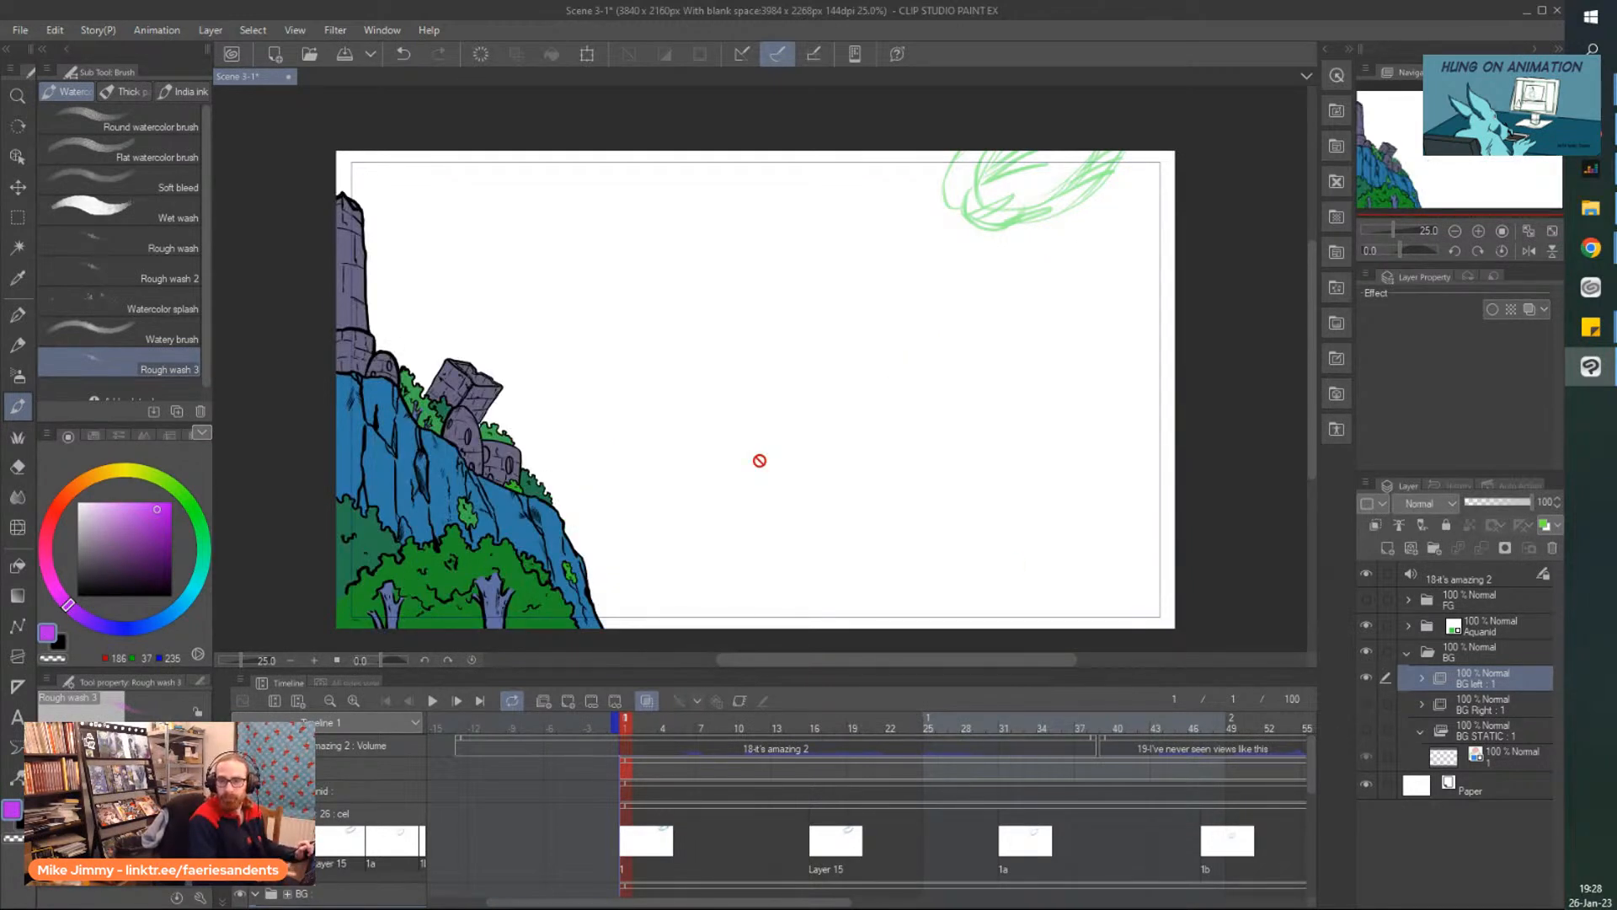
{"action": "left_click", "coordinate": [1367, 704]}
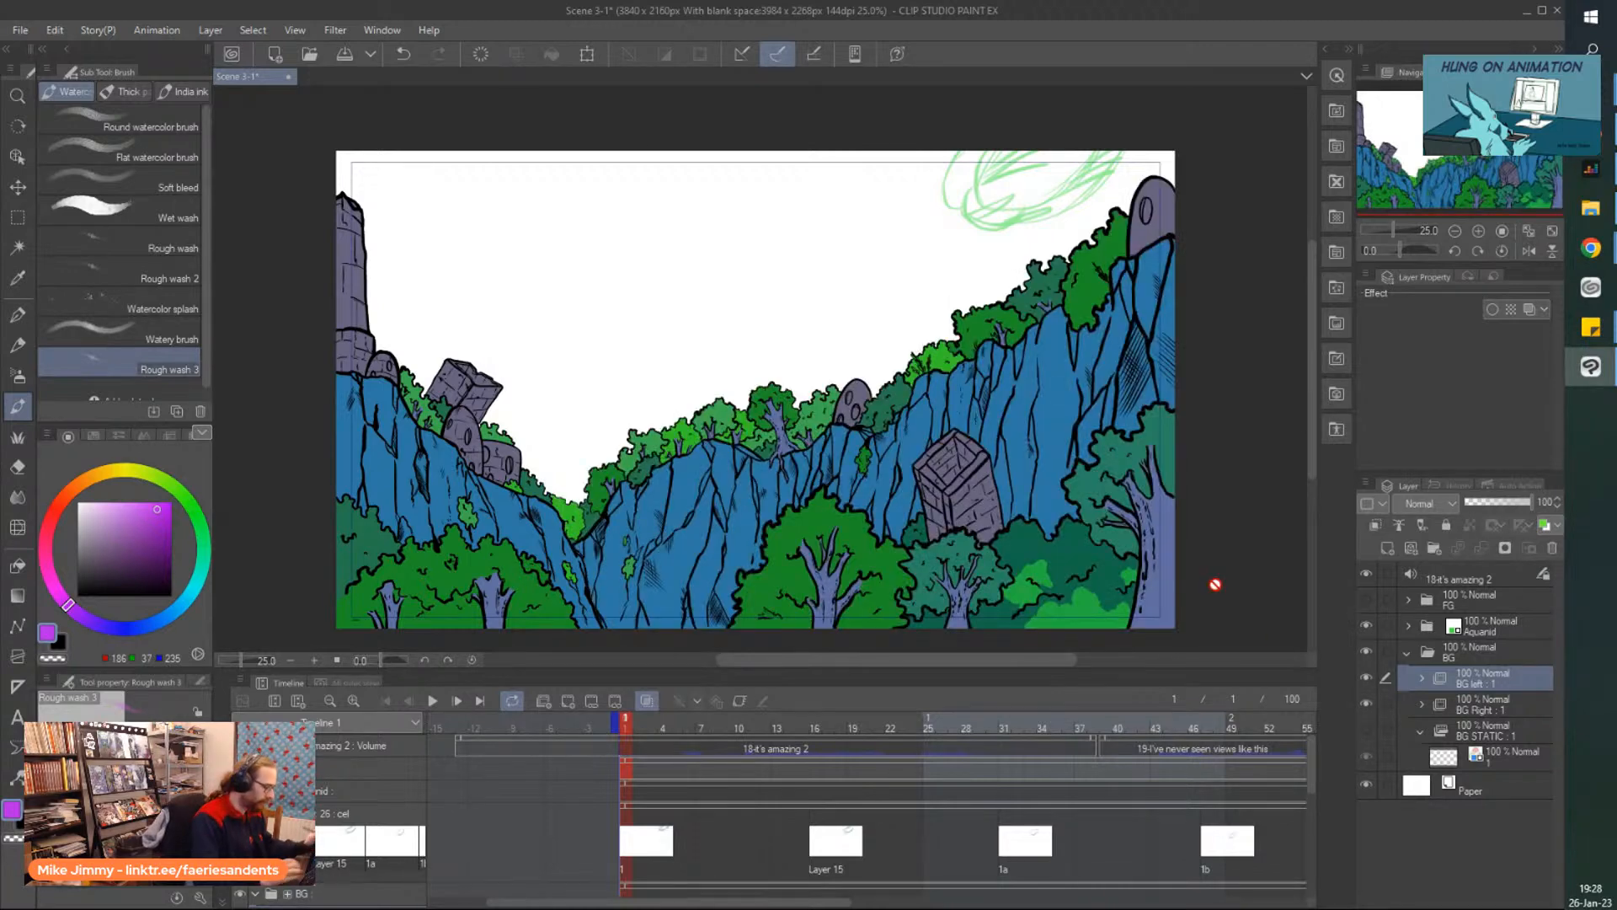
Add a new layer above Layer 13 inside the BG left folder and set its blending mode to Multiply.
{"action": "left_click_drag", "start_coordinate": [282, 487], "coordinate": [460, 471]}
{"action": "scroll", "coordinate": [459, 471], "scroll_direction": "up", "scroll_amount": 2}
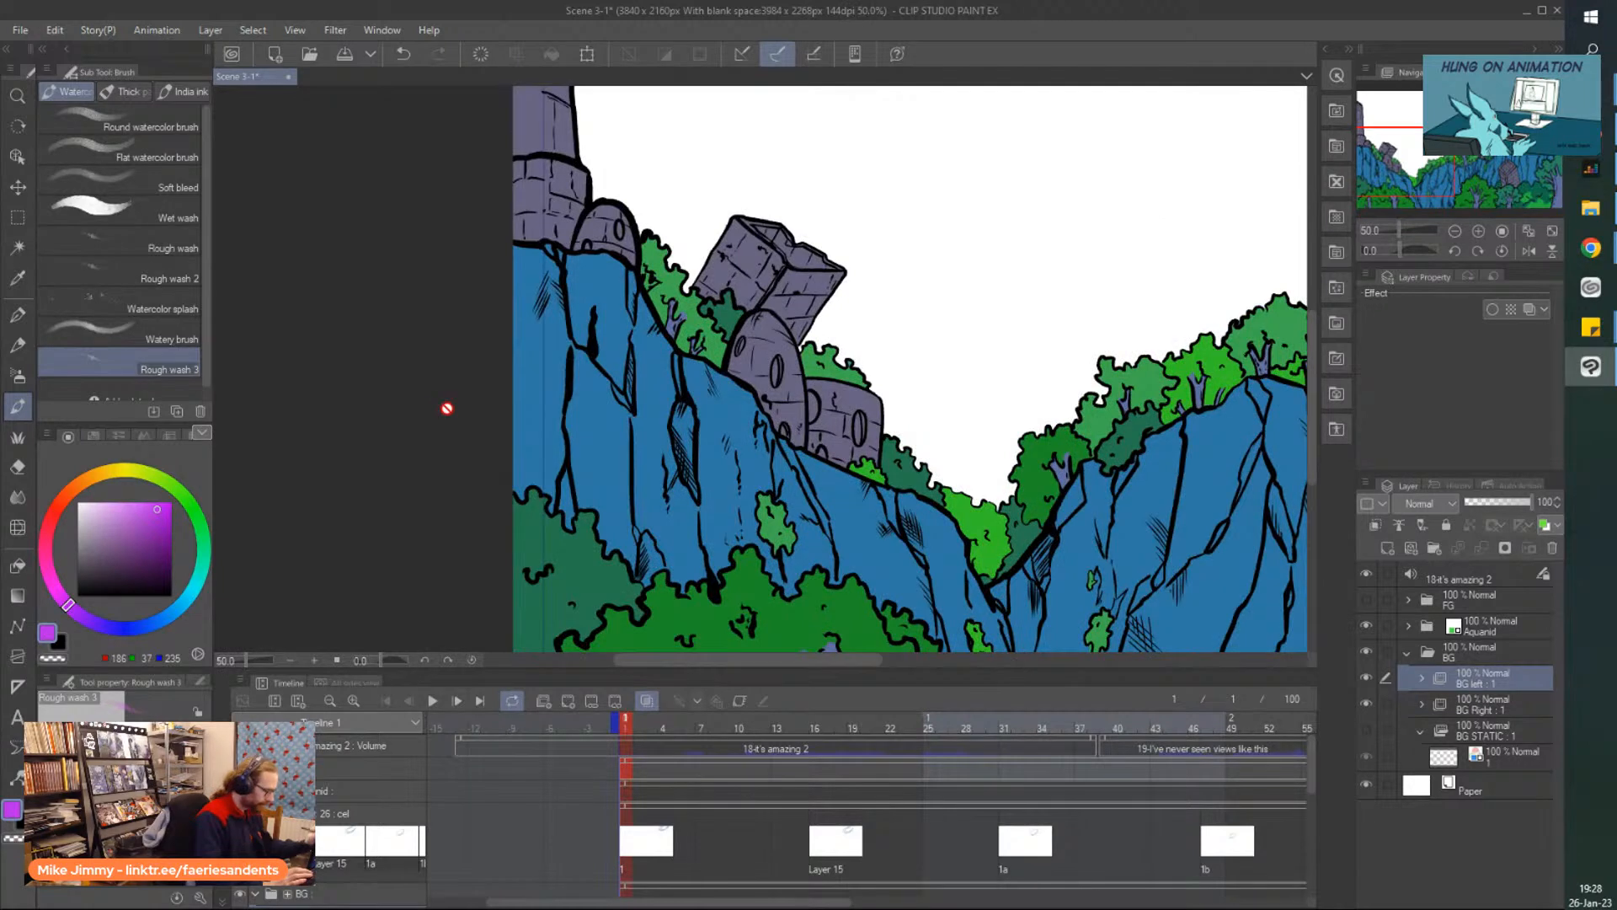
{"action": "left_click", "coordinate": [1421, 679]}
{"action": "scroll", "coordinate": [1549, 725], "scroll_direction": "down", "scroll_amount": 2}
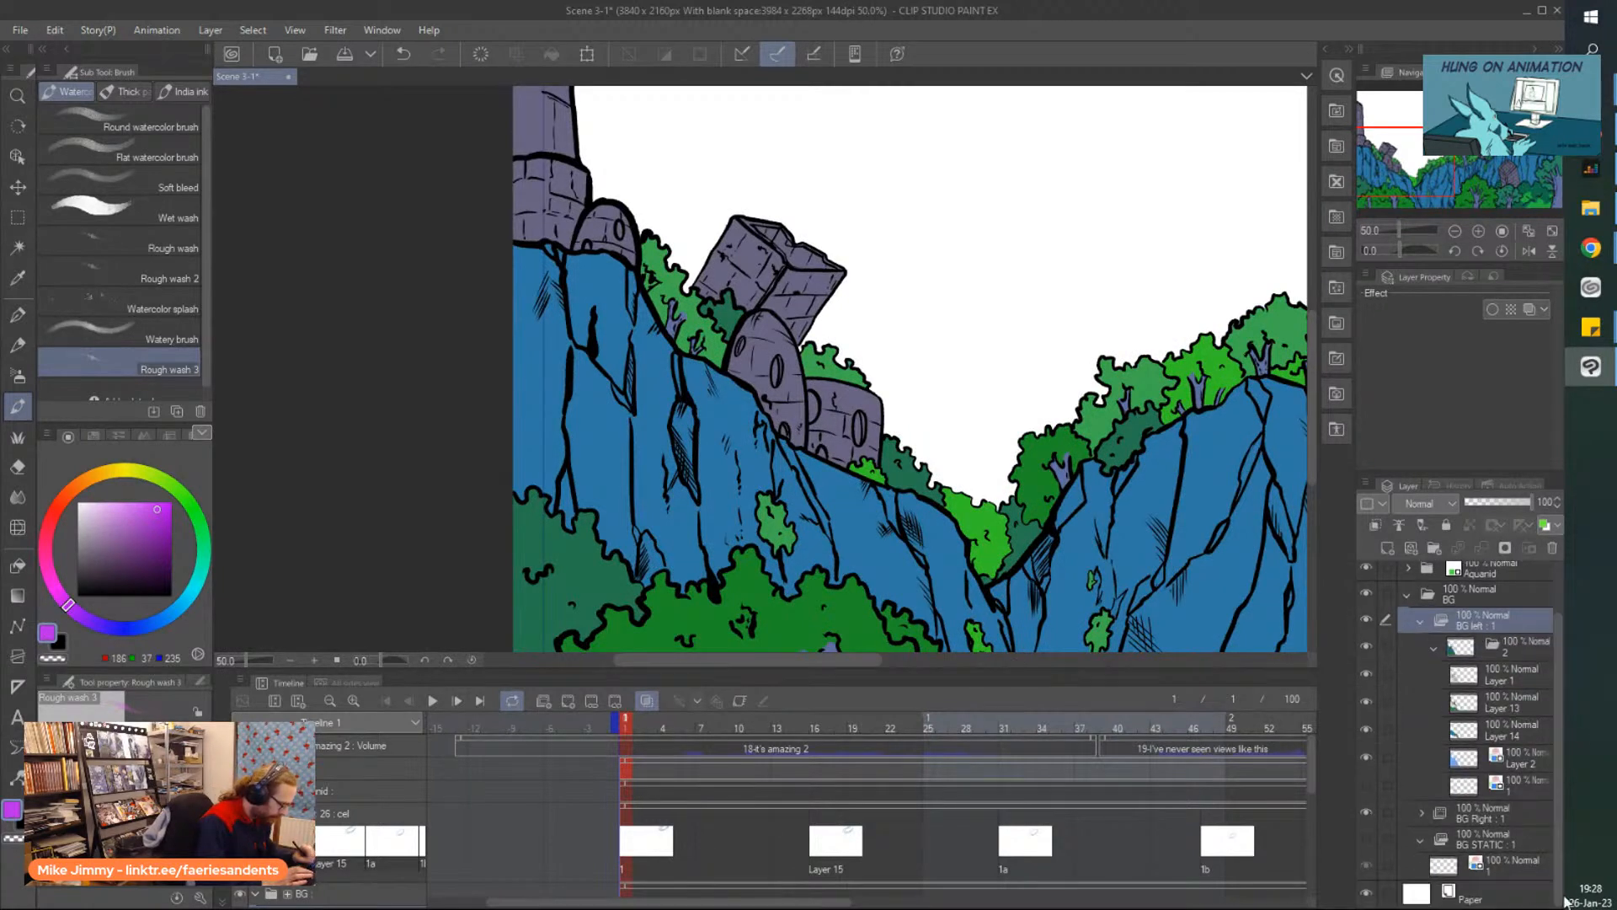
{"action": "left_click", "coordinate": [1479, 713]}
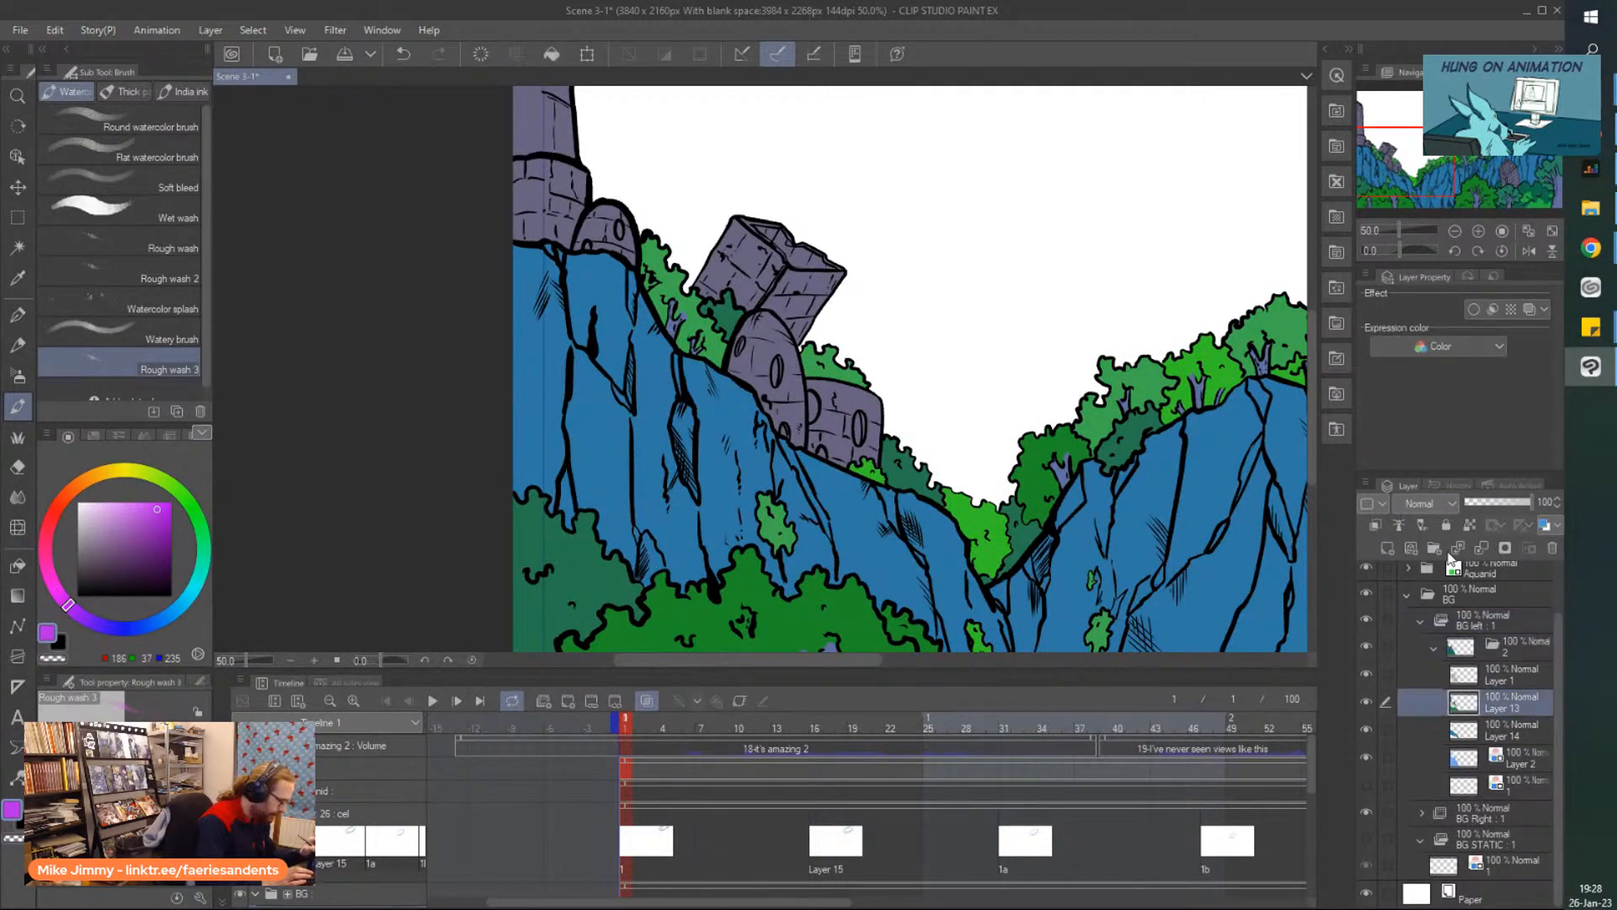
{"action": "left_click", "coordinate": [1387, 548]}
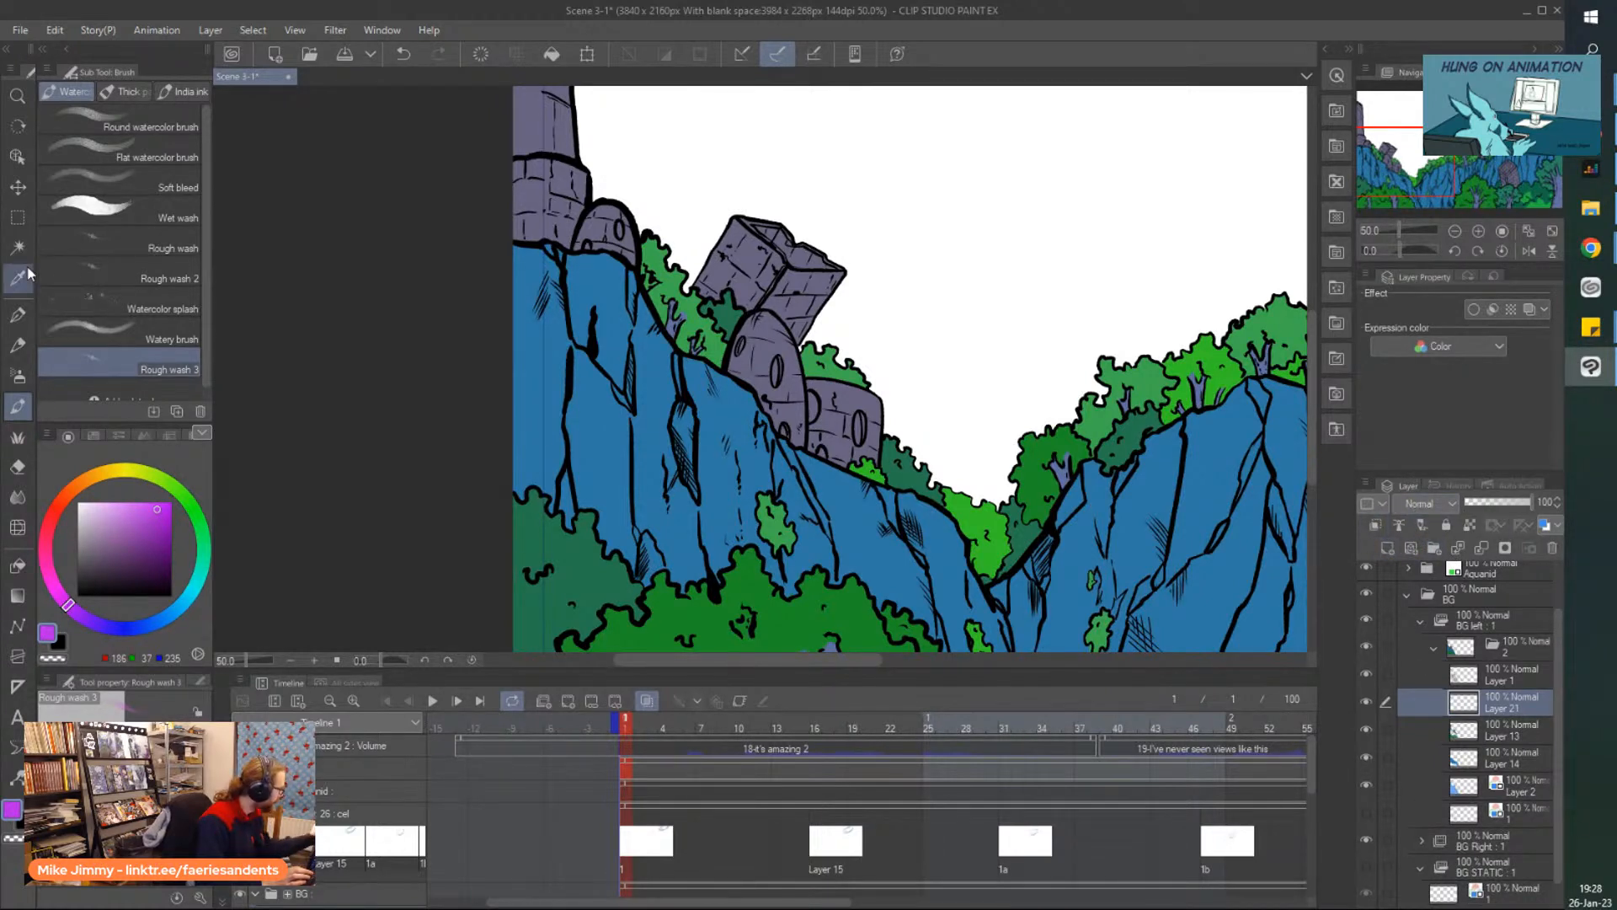
{"action": "left_click", "coordinate": [101, 270]}
{"action": "left_click", "coordinate": [1432, 504]}
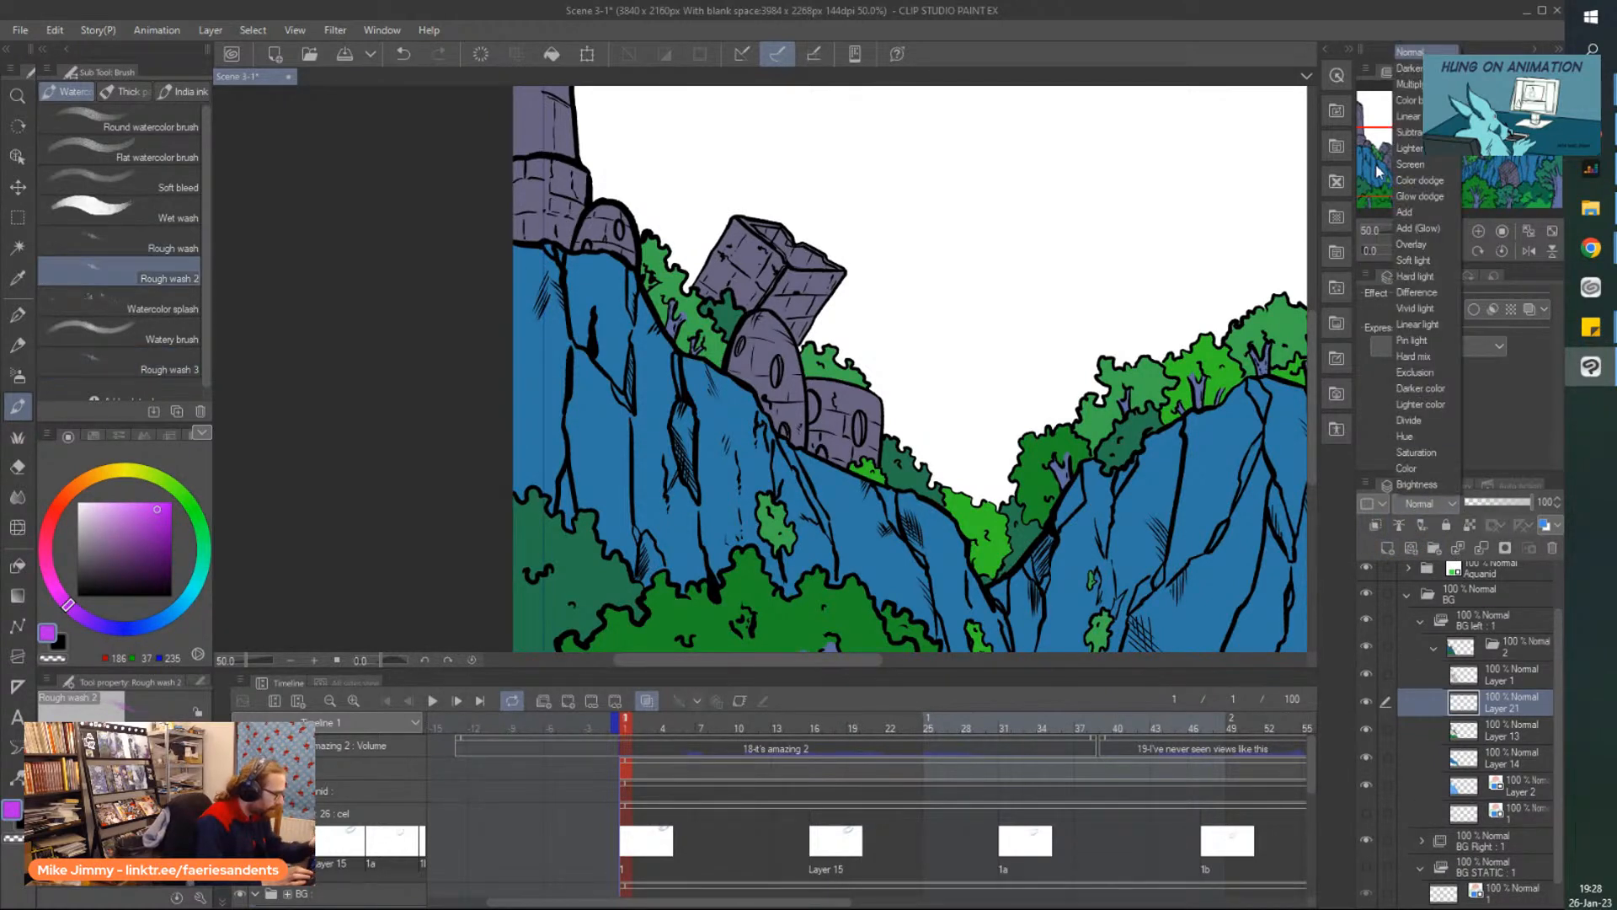
{"action": "left_click", "coordinate": [1409, 84]}
Wash teal shading over the left cliff and its trees on Layer 21 with the Rough wash brush.
{"action": "scroll", "coordinate": [910, 371], "scroll_direction": "down", "scroll_amount": 2}
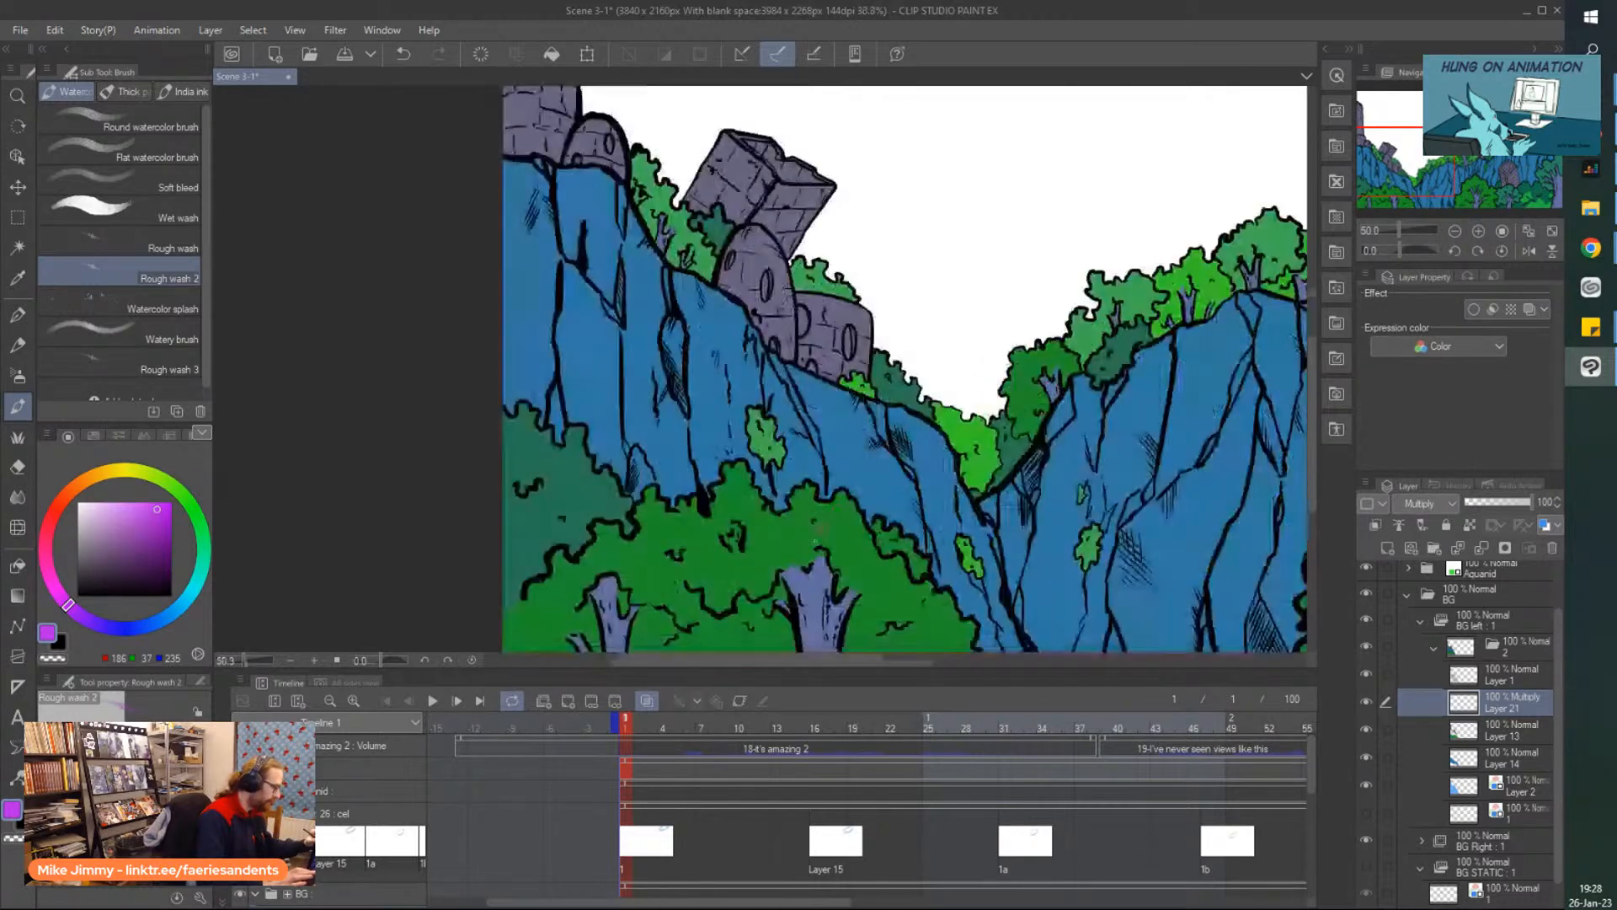
{"action": "scroll", "coordinate": [758, 421], "scroll_direction": "up", "scroll_amount": 3}
{"action": "left_click", "coordinate": [206, 576]}
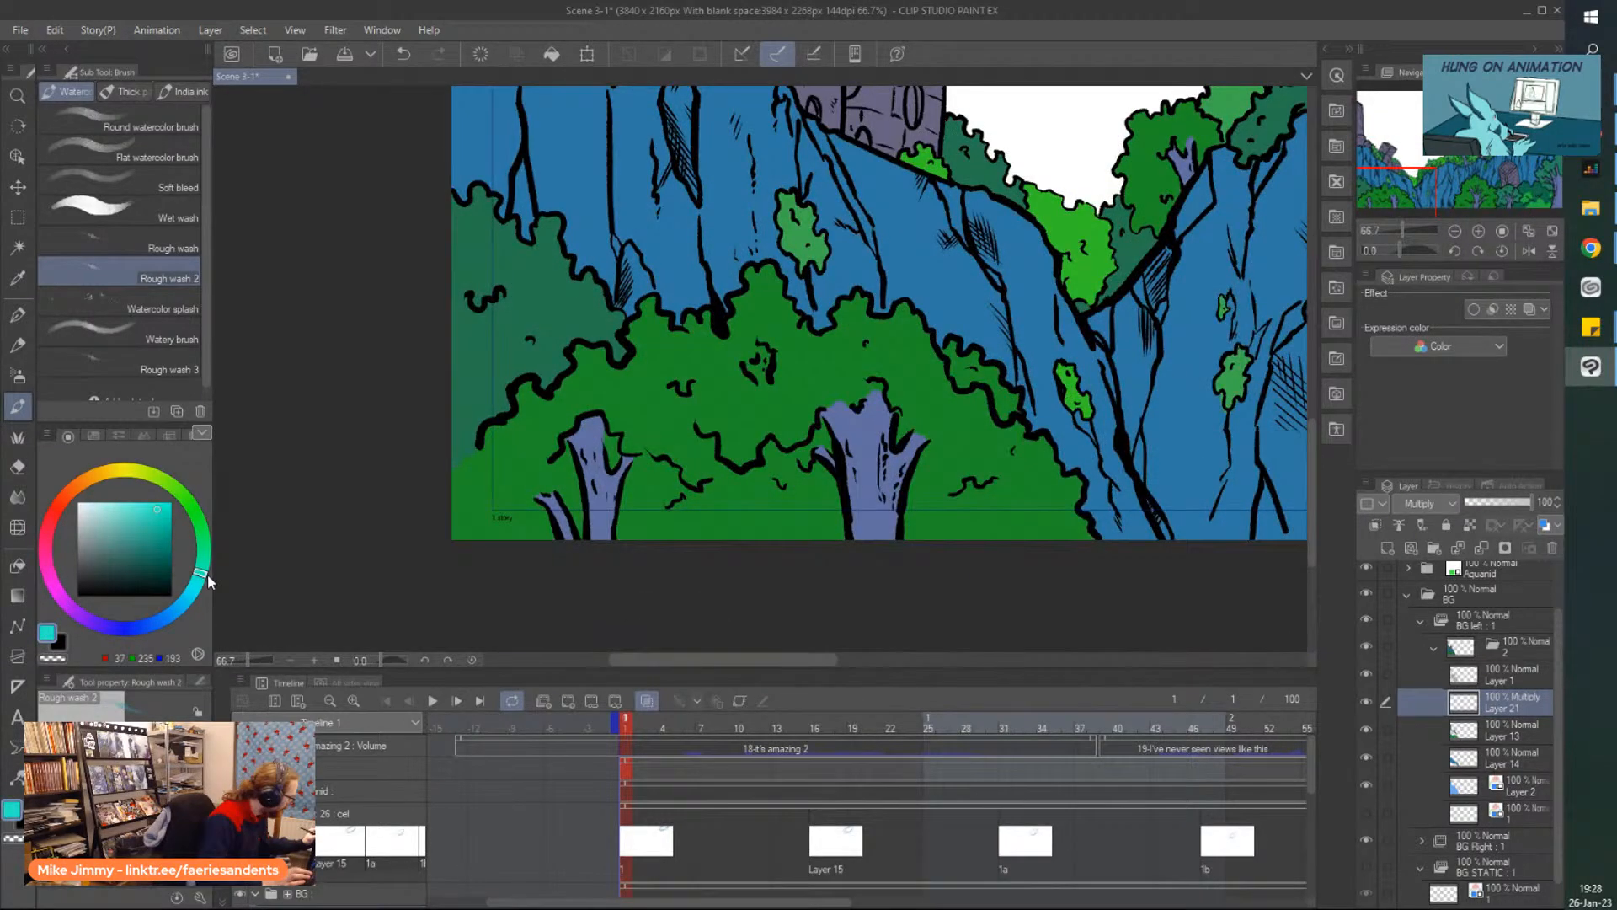
{"action": "left_click_drag", "start_coordinate": [146, 516], "coordinate": [158, 528]}
{"action": "scroll", "coordinate": [905, 547], "scroll_direction": "down", "scroll_amount": 1}
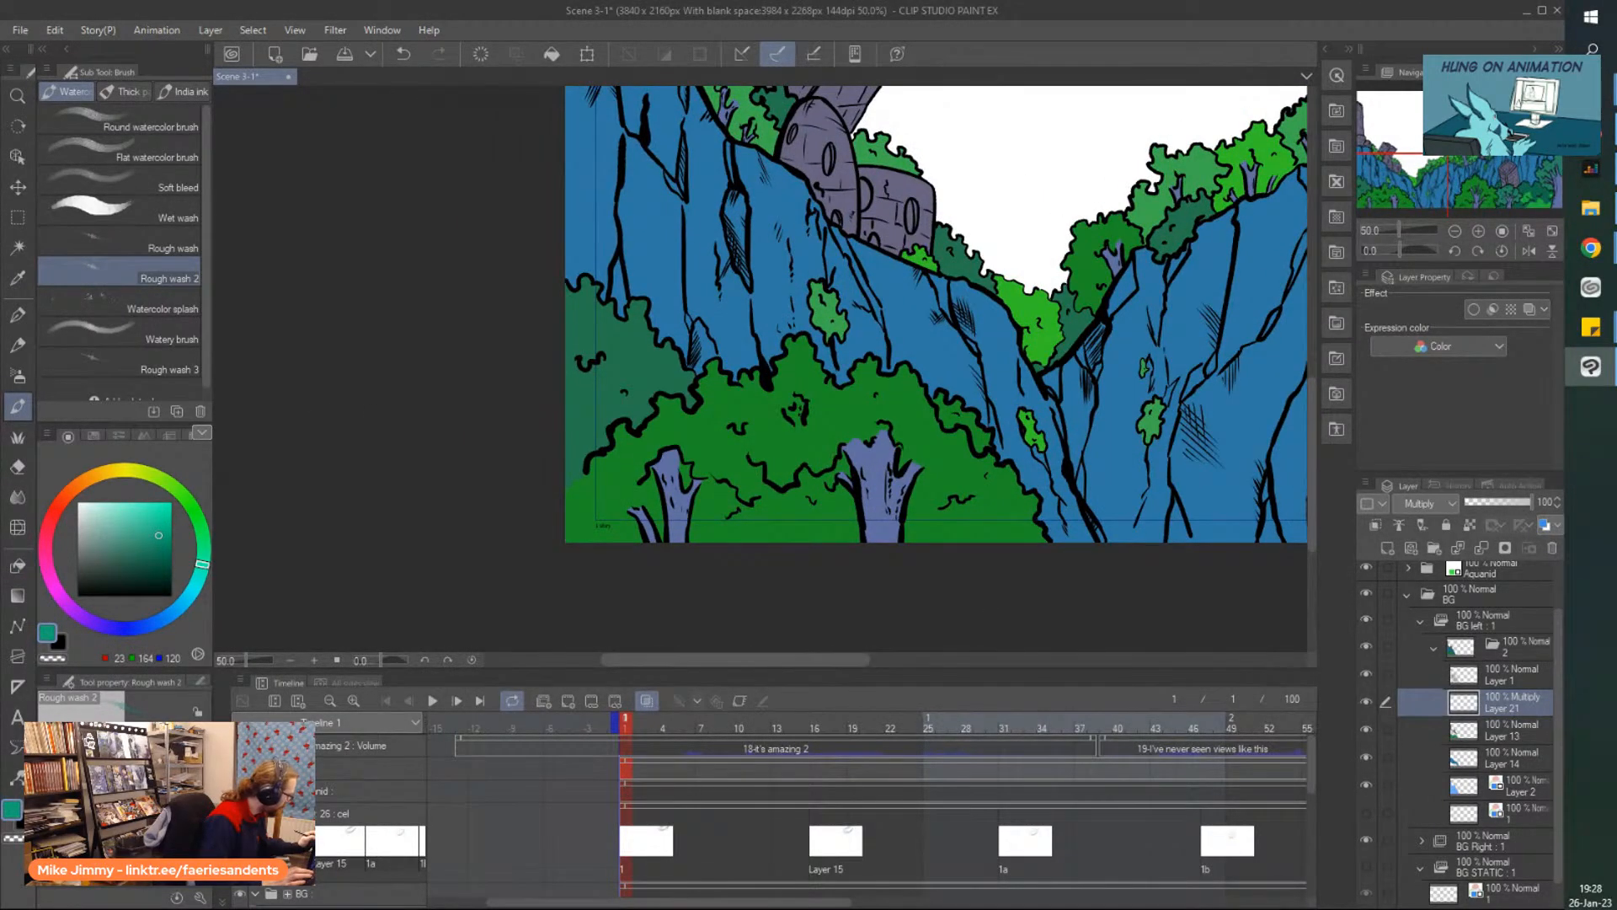
{"action": "left_click", "coordinate": [138, 244]}
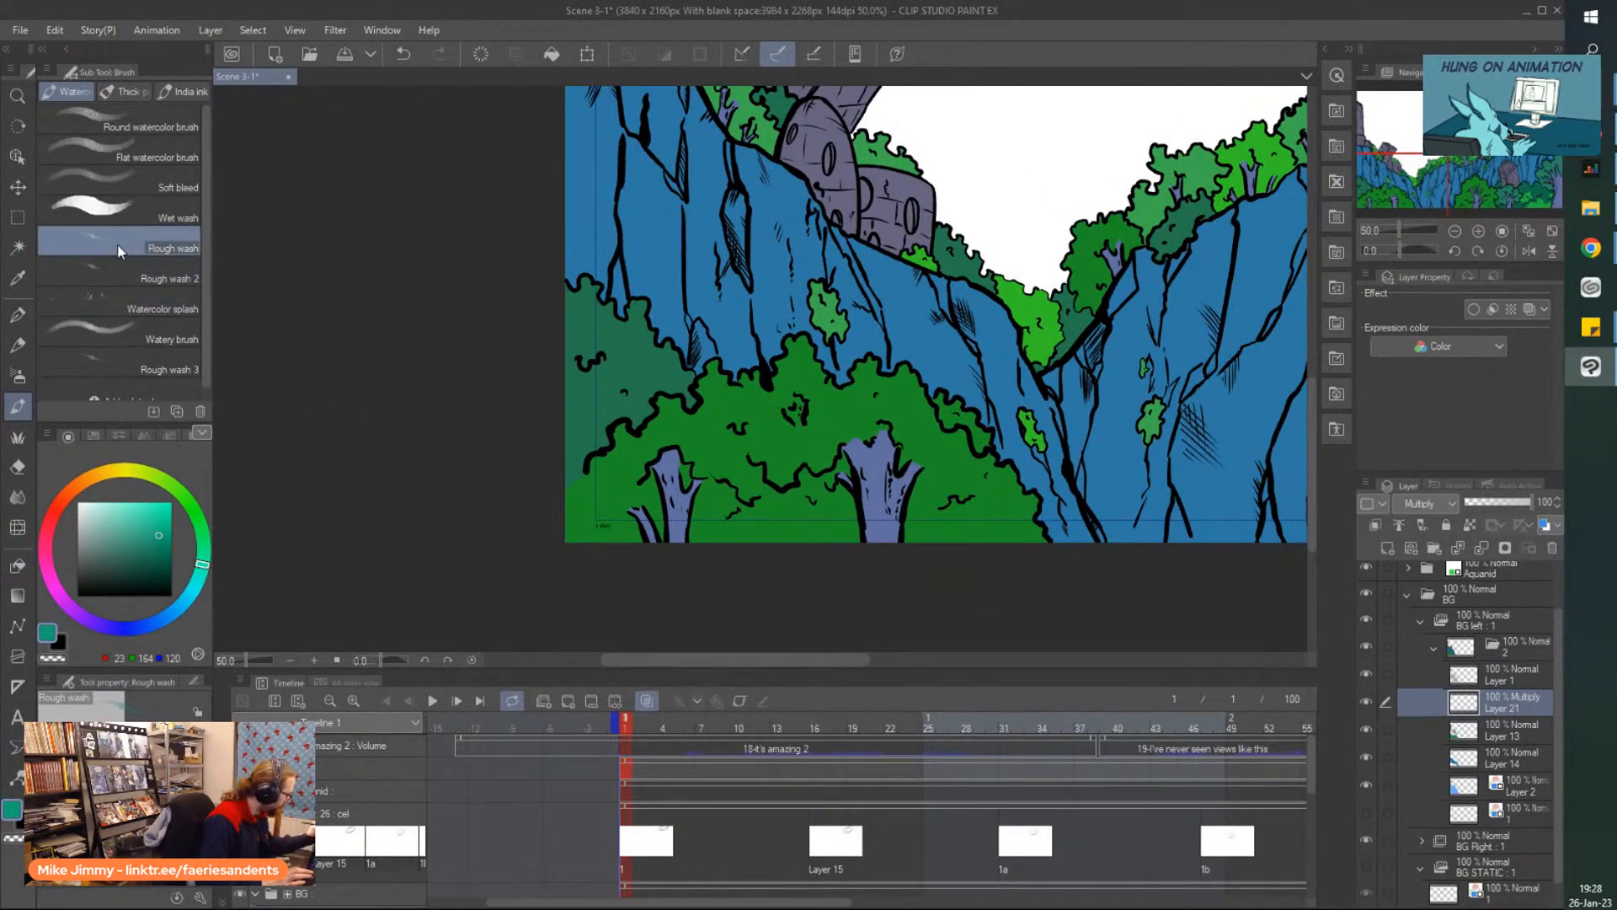
{"action": "mouse_move", "coordinate": [978, 539]}
{"action": "left_mouse_down"}
{"action": "mouse_move", "coordinate": [877, 460]}
{"action": "mouse_move", "coordinate": [926, 453]}
{"action": "mouse_move", "coordinate": [1028, 527]}
{"action": "mouse_move", "coordinate": [985, 533]}
{"action": "mouse_move", "coordinate": [798, 403]}
{"action": "mouse_move", "coordinate": [760, 339]}
{"action": "mouse_move", "coordinate": [795, 541]}
{"action": "mouse_move", "coordinate": [729, 528]}
{"action": "mouse_move", "coordinate": [636, 417]}
{"action": "mouse_move", "coordinate": [539, 362]}
{"action": "left_mouse_up"}
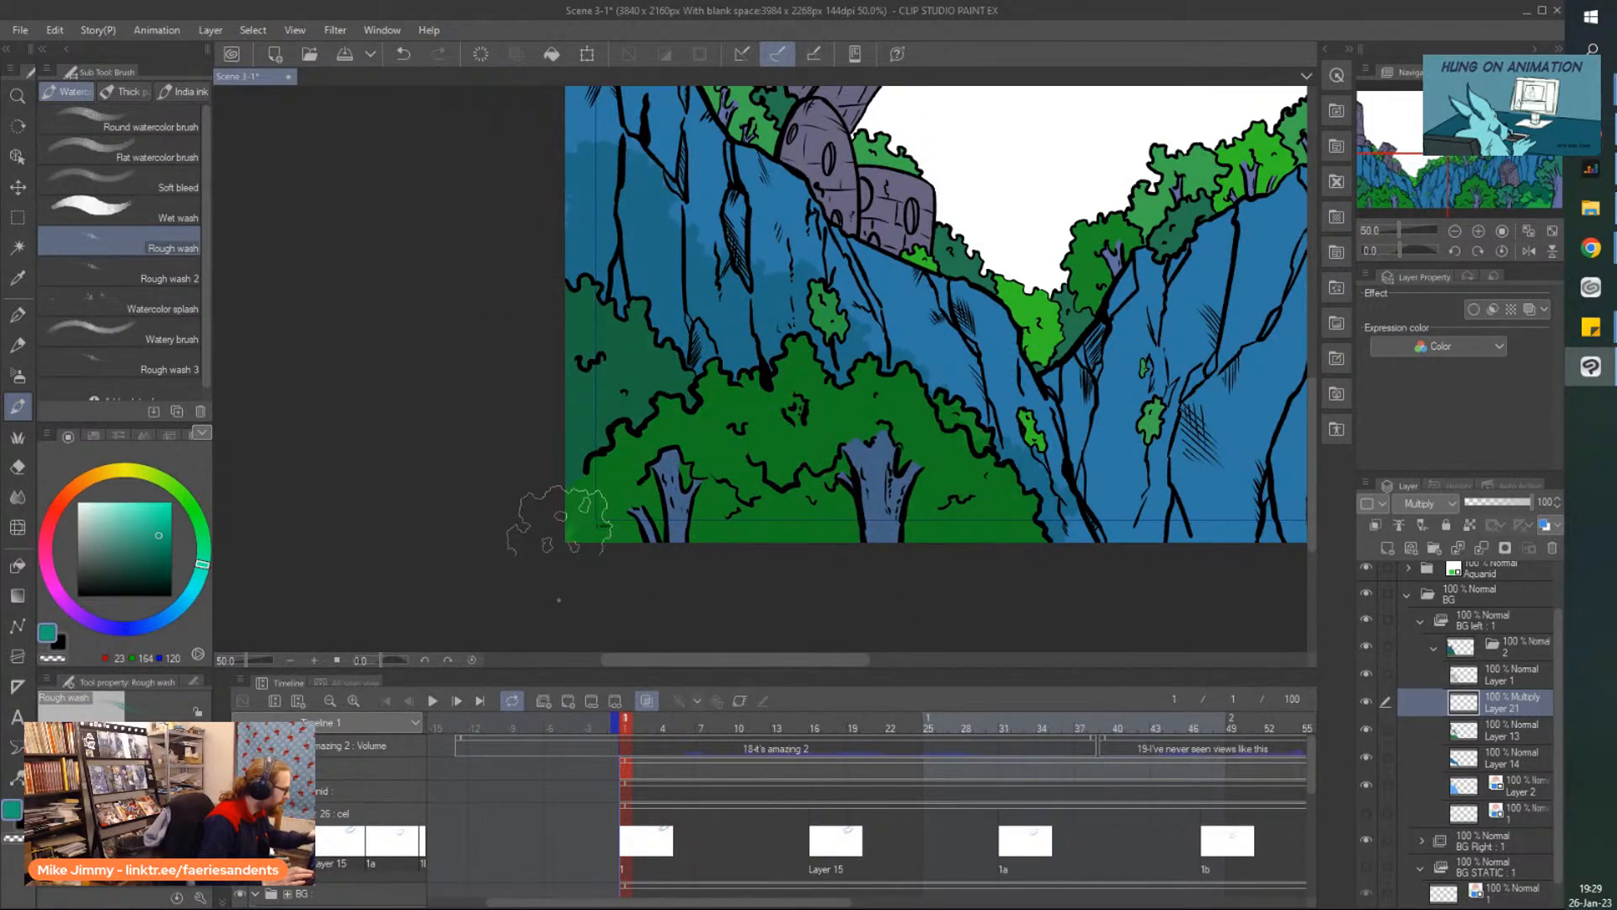
{"action": "mouse_move", "coordinate": [713, 594]}
{"action": "left_mouse_down"}
{"action": "mouse_move", "coordinate": [820, 456]}
{"action": "mouse_move", "coordinate": [1003, 594]}
{"action": "mouse_move", "coordinate": [863, 453]}
{"action": "mouse_move", "coordinate": [923, 384]}
{"action": "mouse_move", "coordinate": [820, 291]}
{"action": "mouse_move", "coordinate": [717, 295]}
{"action": "mouse_move", "coordinate": [794, 579]}
{"action": "mouse_move", "coordinate": [759, 606]}
{"action": "mouse_move", "coordinate": [574, 493]}
{"action": "mouse_move", "coordinate": [578, 451]}
{"action": "left_mouse_up"}
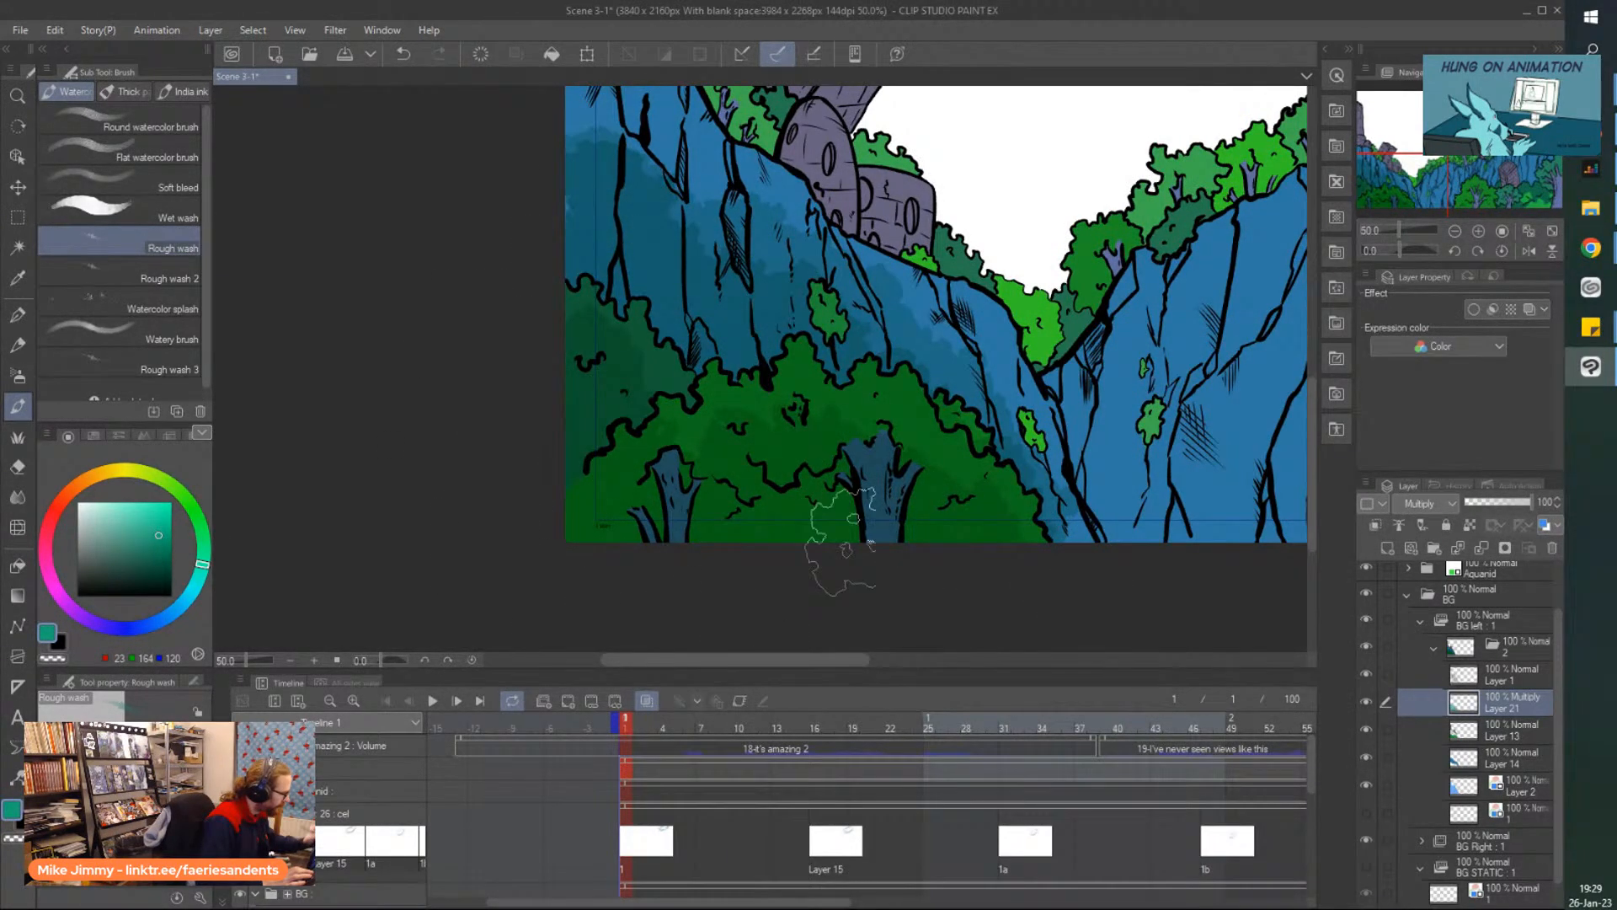
{"action": "left_click_drag", "start_coordinate": [723, 470], "coordinate": [657, 540]}
Brush light green washes over the left cliff's edge and the tower on Layer 21, and undo the last stroke.
{"action": "scroll", "coordinate": [440, 201], "scroll_direction": "down", "scroll_amount": 2}
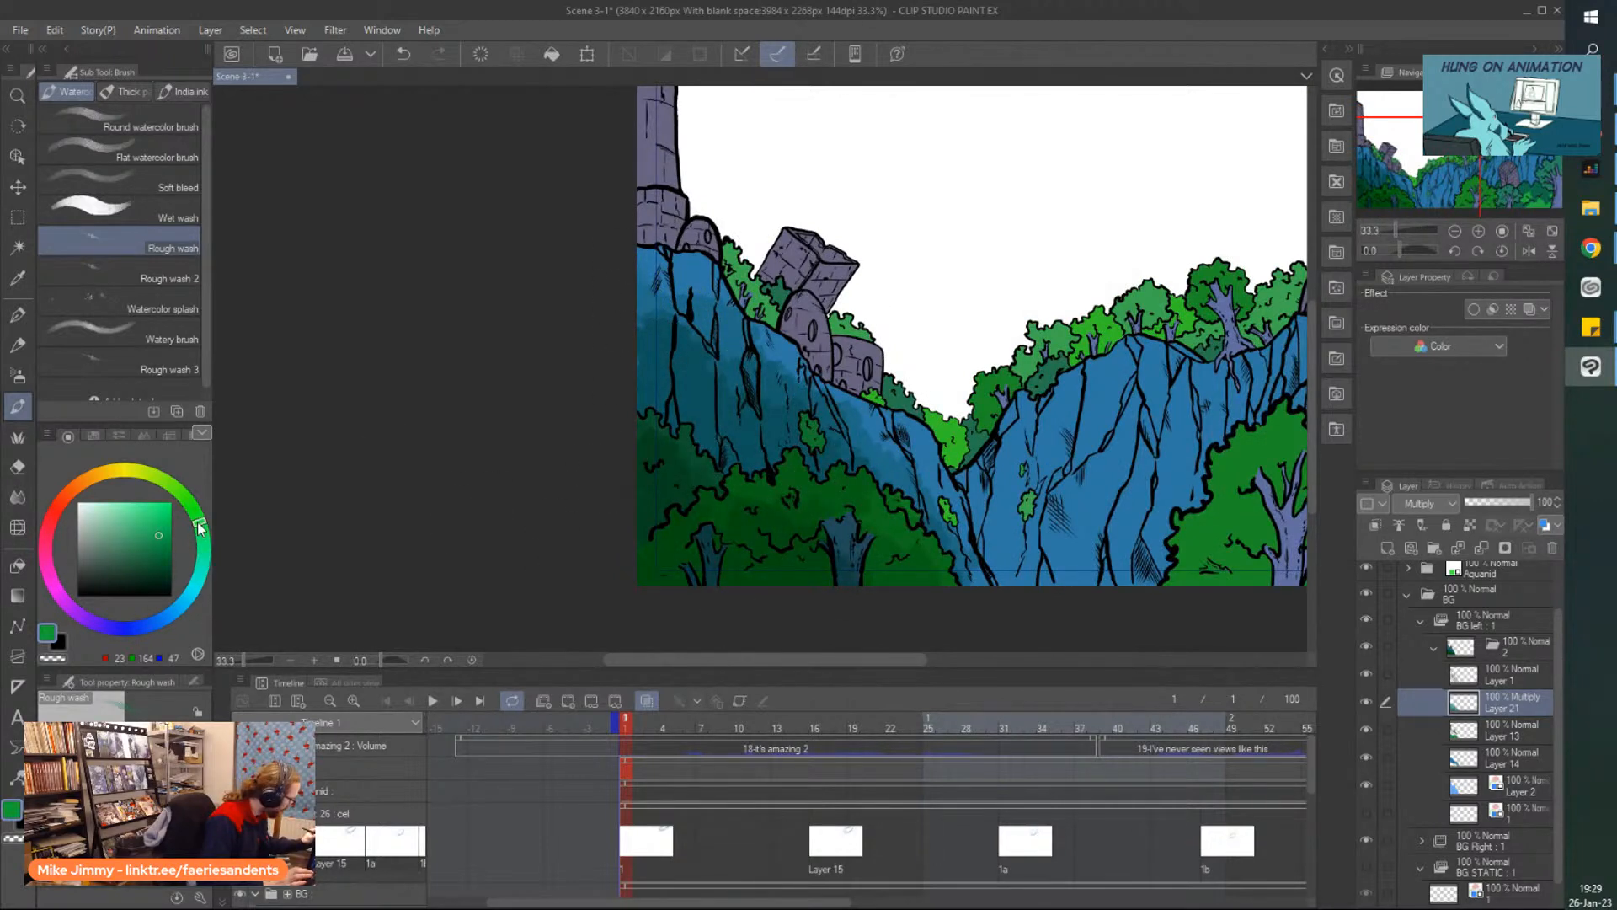
{"action": "left_click", "coordinate": [125, 508]}
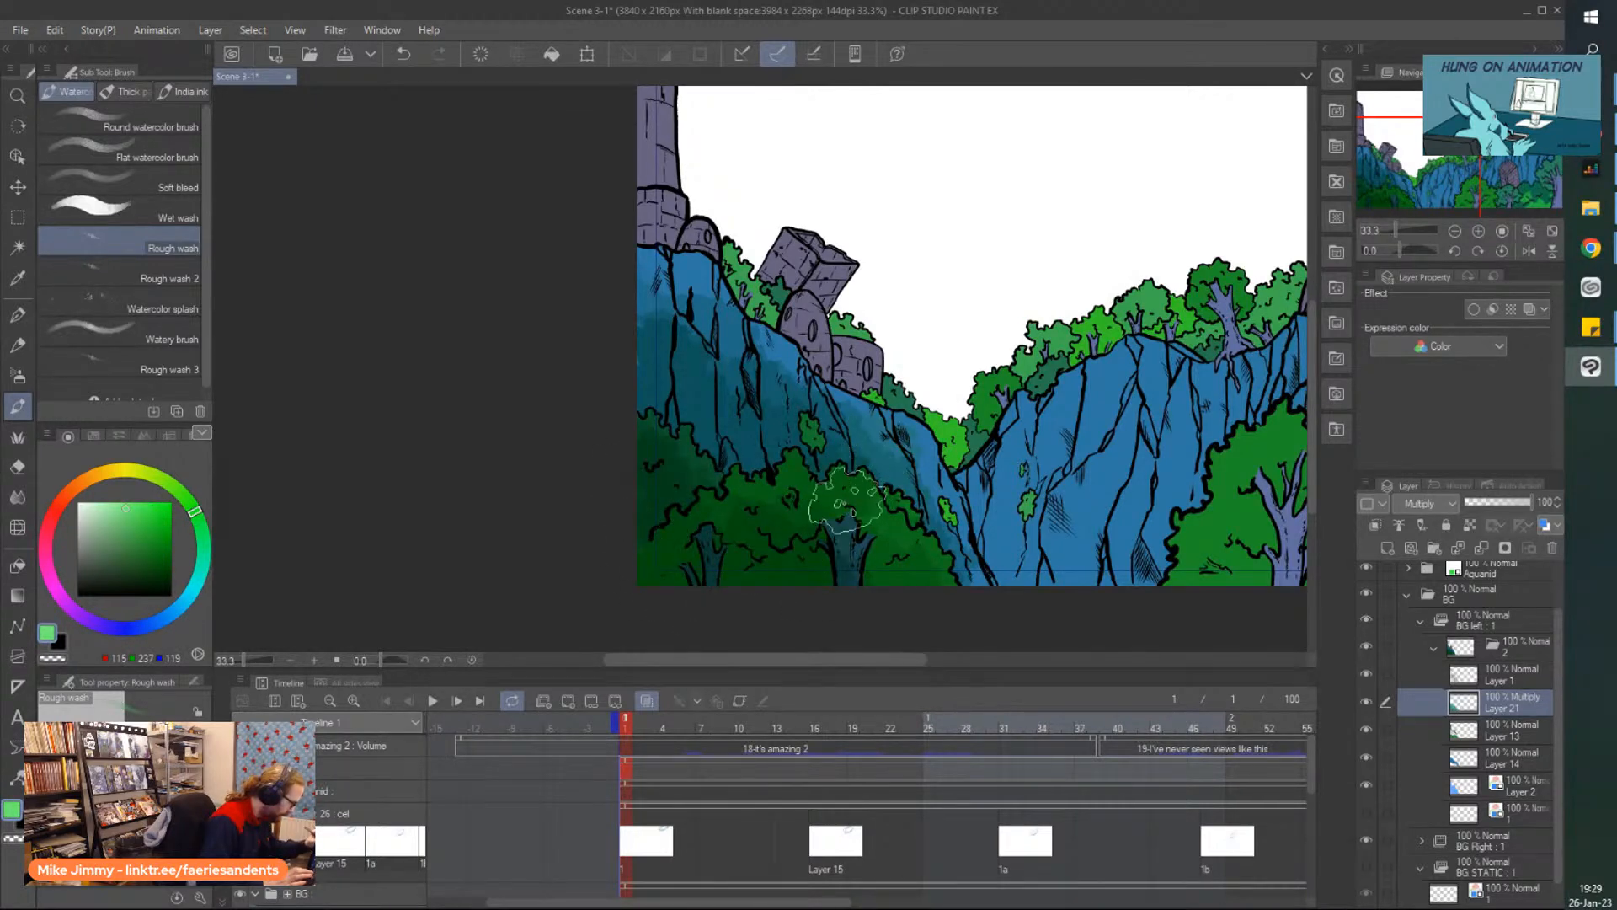
{"action": "left_click_drag", "start_coordinate": [618, 343], "coordinate": [652, 385]}
{"action": "left_click_drag", "start_coordinate": [663, 160], "coordinate": [689, 286]}
{"action": "key", "text": "ctrl+z"}
{"action": "scroll", "coordinate": [817, 594], "scroll_direction": "up", "scroll_amount": 3}
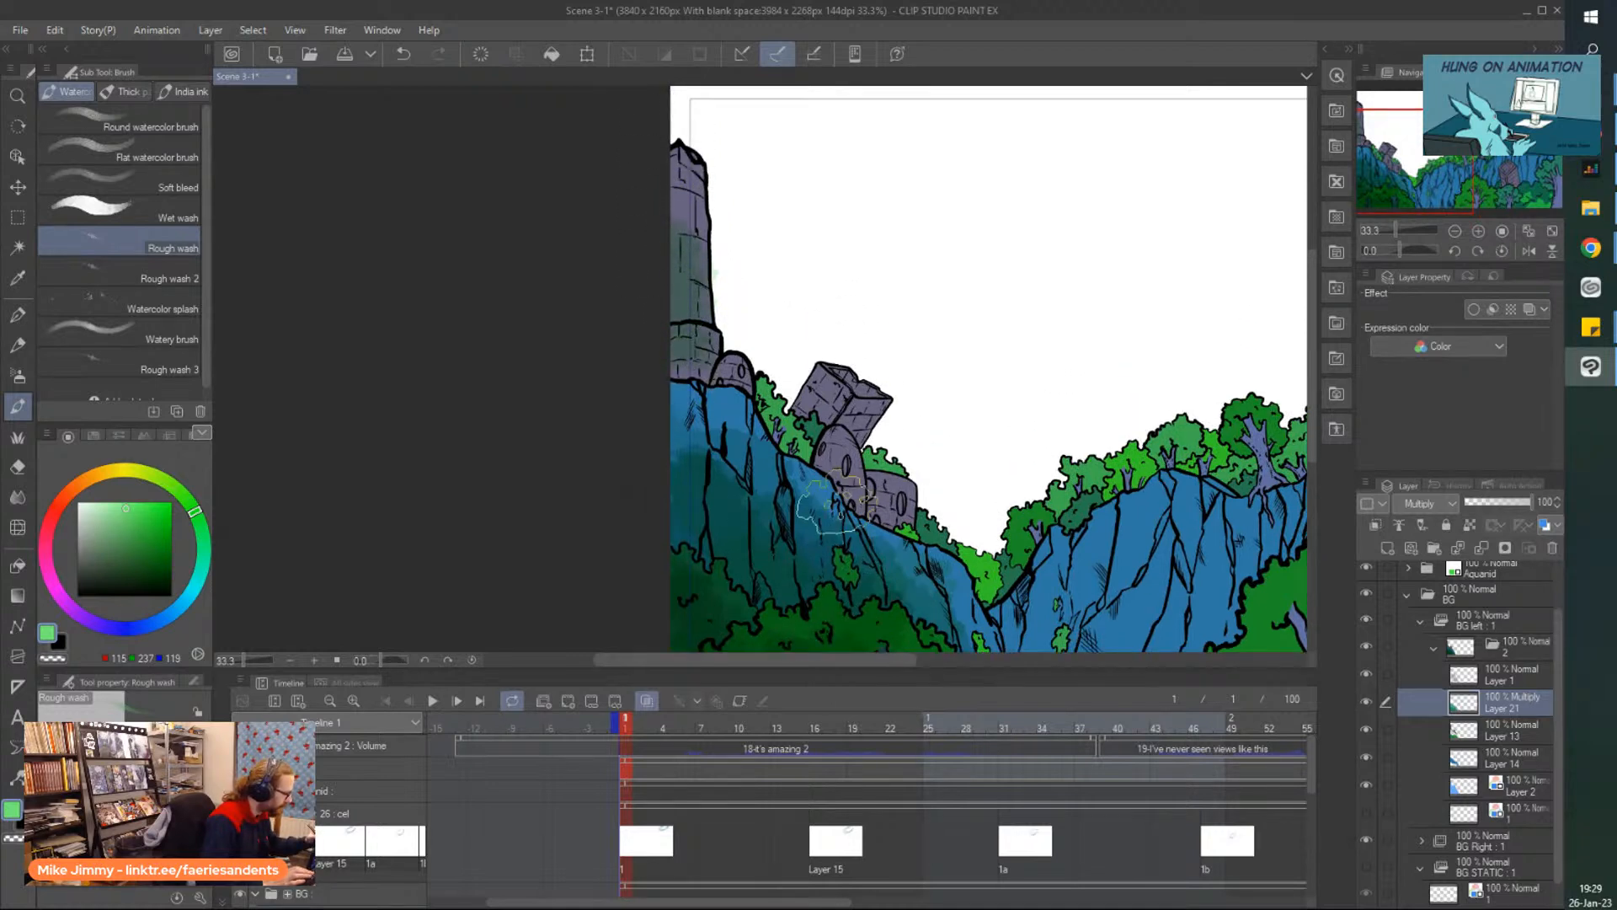
Auto-select the left cliff and ruins area from Layer 2, and make Layer 21 active again.
{"action": "left_click", "coordinate": [1501, 786]}
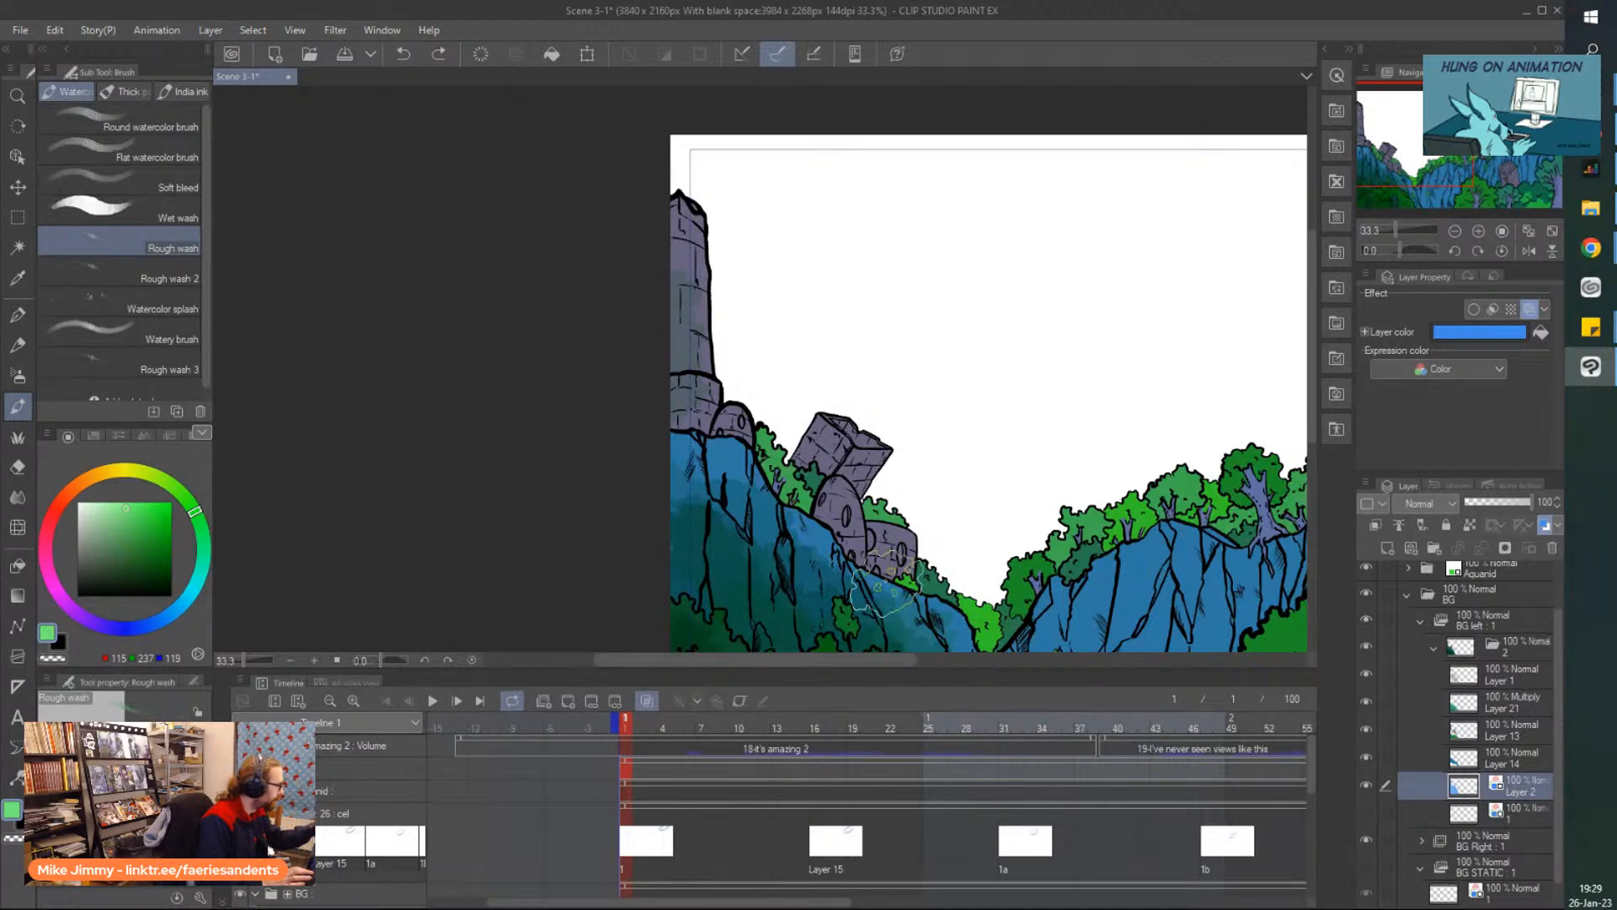
{"action": "left_click", "coordinate": [17, 247]}
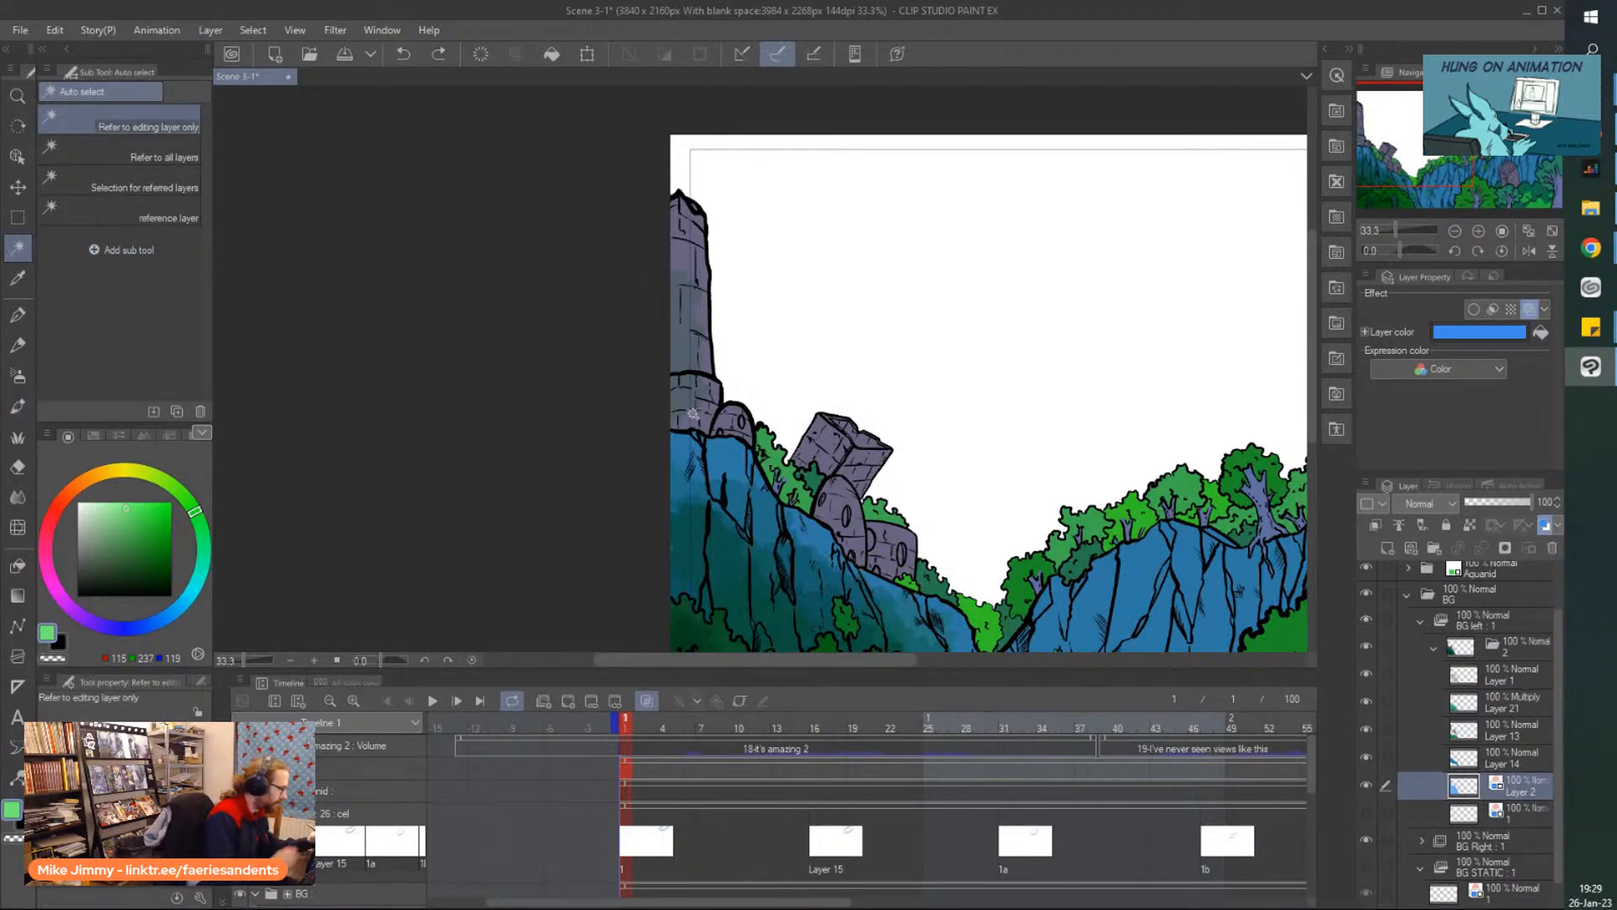
{"action": "left_click", "coordinate": [680, 452]}
{"action": "scroll", "coordinate": [665, 402], "scroll_direction": "down", "scroll_amount": 1}
{"action": "left_click_drag", "start_coordinate": [1312, 362], "coordinate": [1311, 402]}
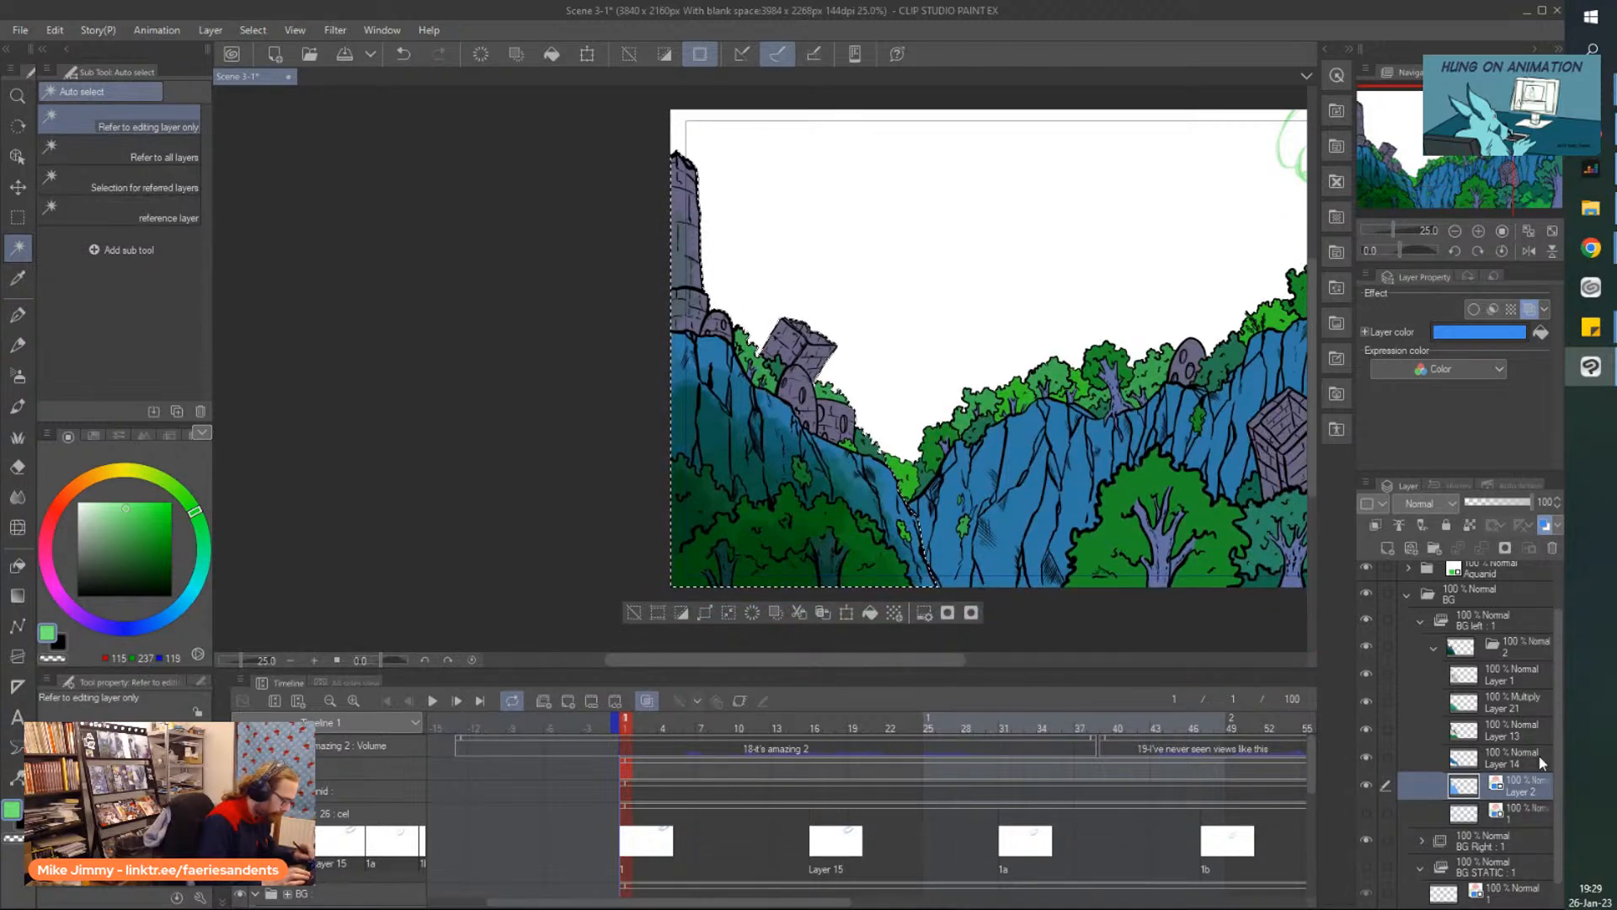
{"action": "left_click", "coordinate": [1500, 697]}
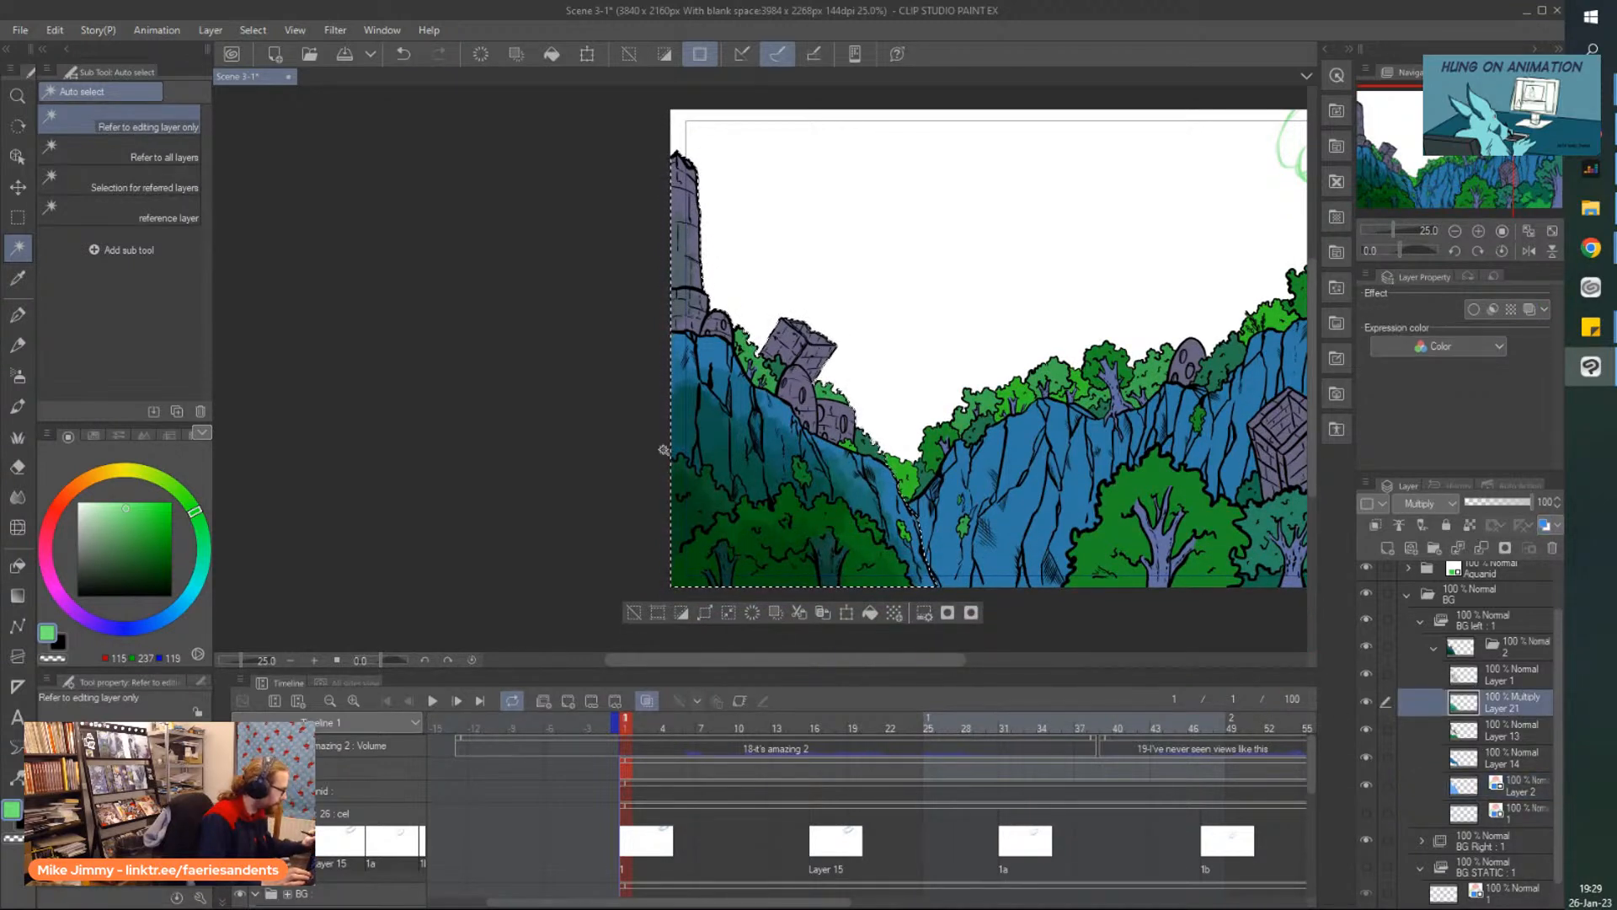
Wash light green shading over the cliffside ruins within the selection using the Rough wash and Rough wash 2 brushes.
{"action": "key", "text": "b"}
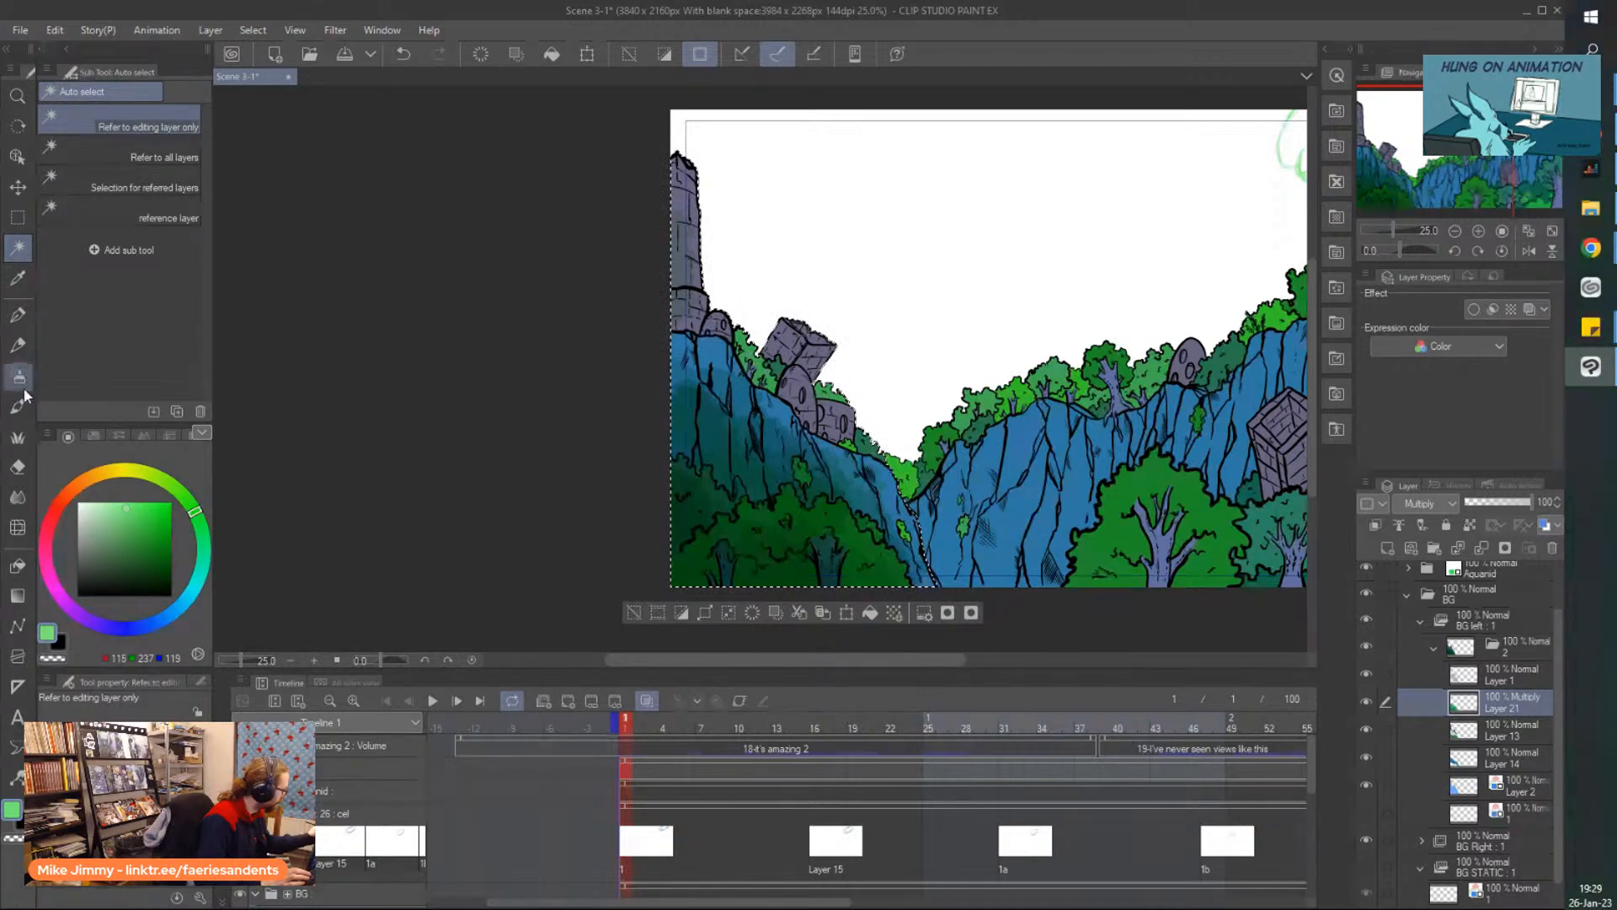
{"action": "scroll", "coordinate": [791, 439], "scroll_direction": "up", "scroll_amount": 3}
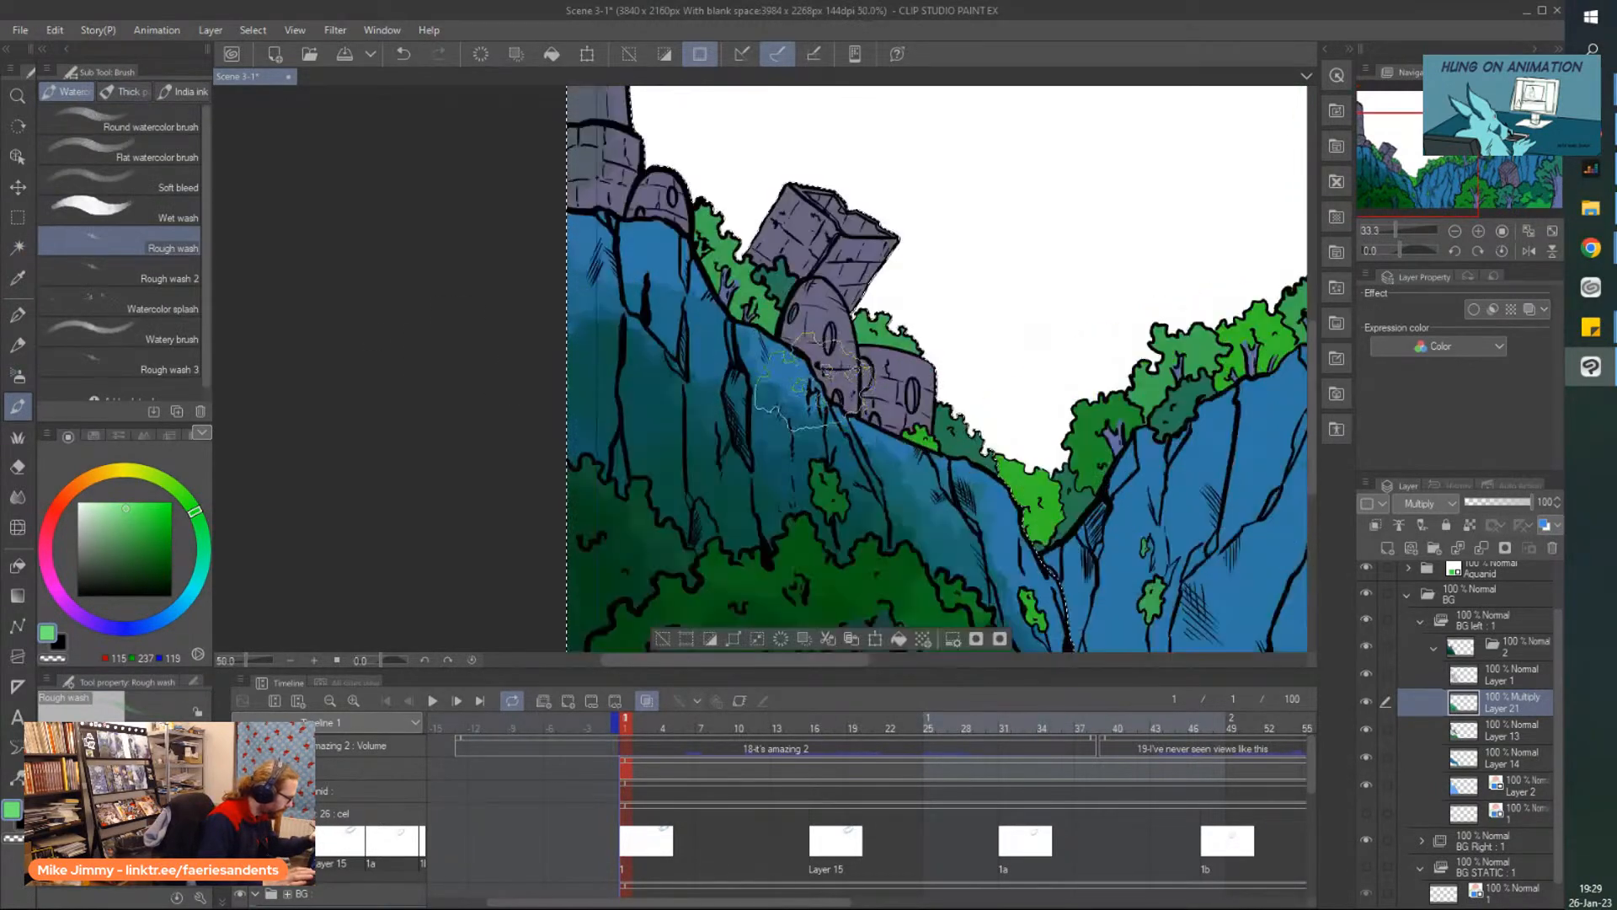
{"action": "left_click", "coordinate": [115, 270]}
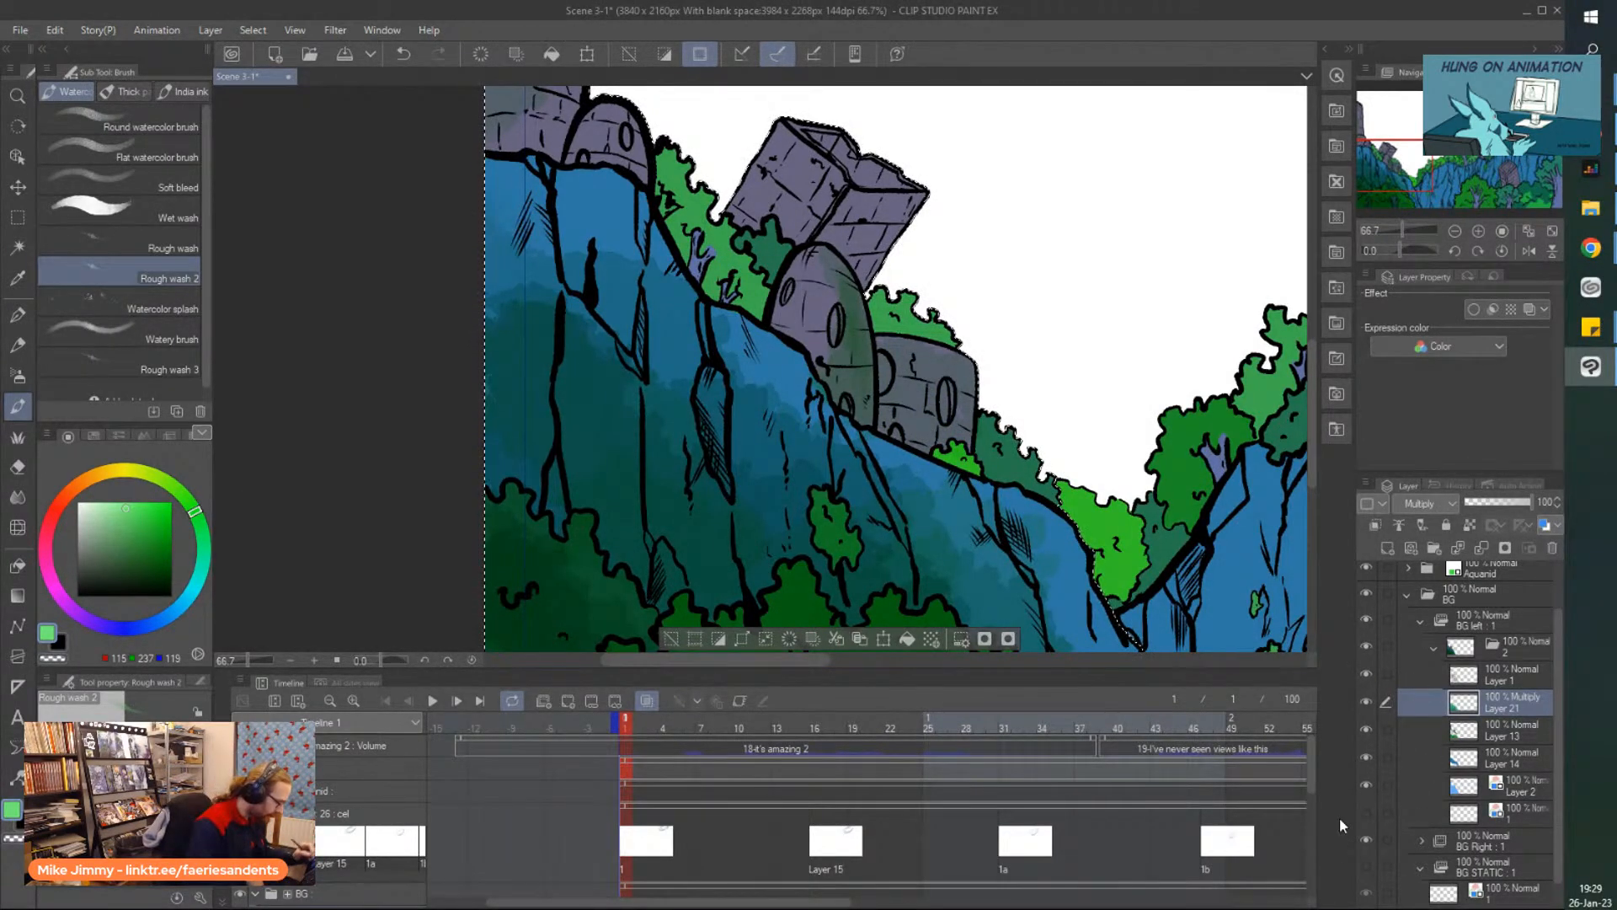
Clear the selection and toggle the BG left layers to compare the blue sketch, the line art and the full colour.
{"action": "left_click_drag", "start_coordinate": [1352, 758], "coordinate": [1353, 645]}
{"action": "key", "text": "ctrl+d"}
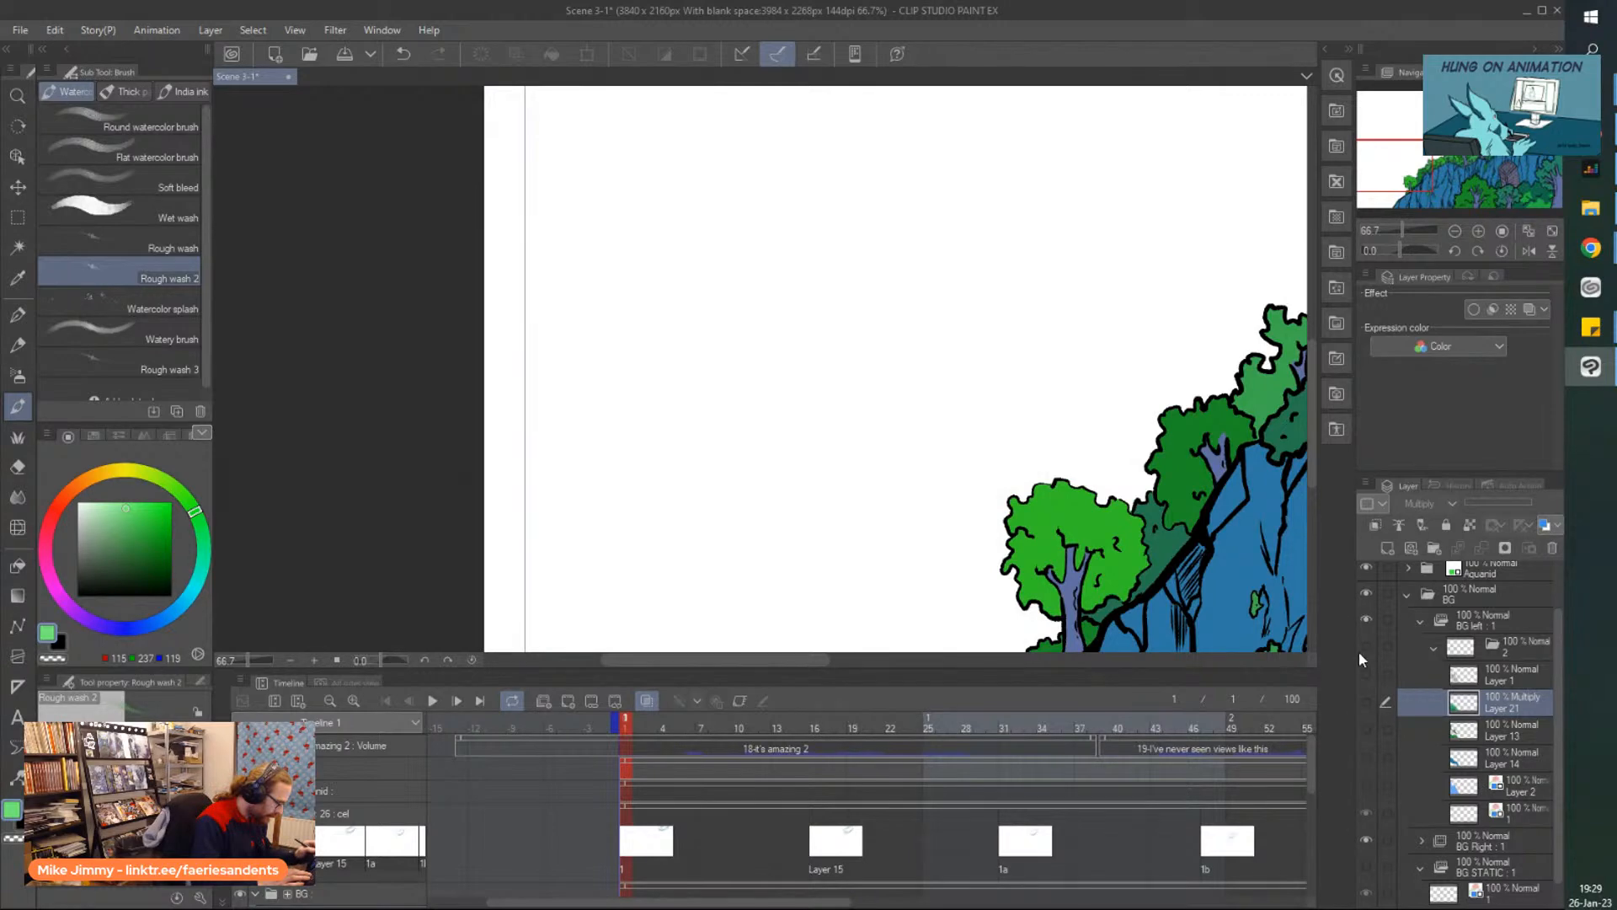
{"action": "left_click", "coordinate": [1367, 703]}
{"action": "scroll", "coordinate": [1289, 628], "scroll_direction": "down", "scroll_amount": 3}
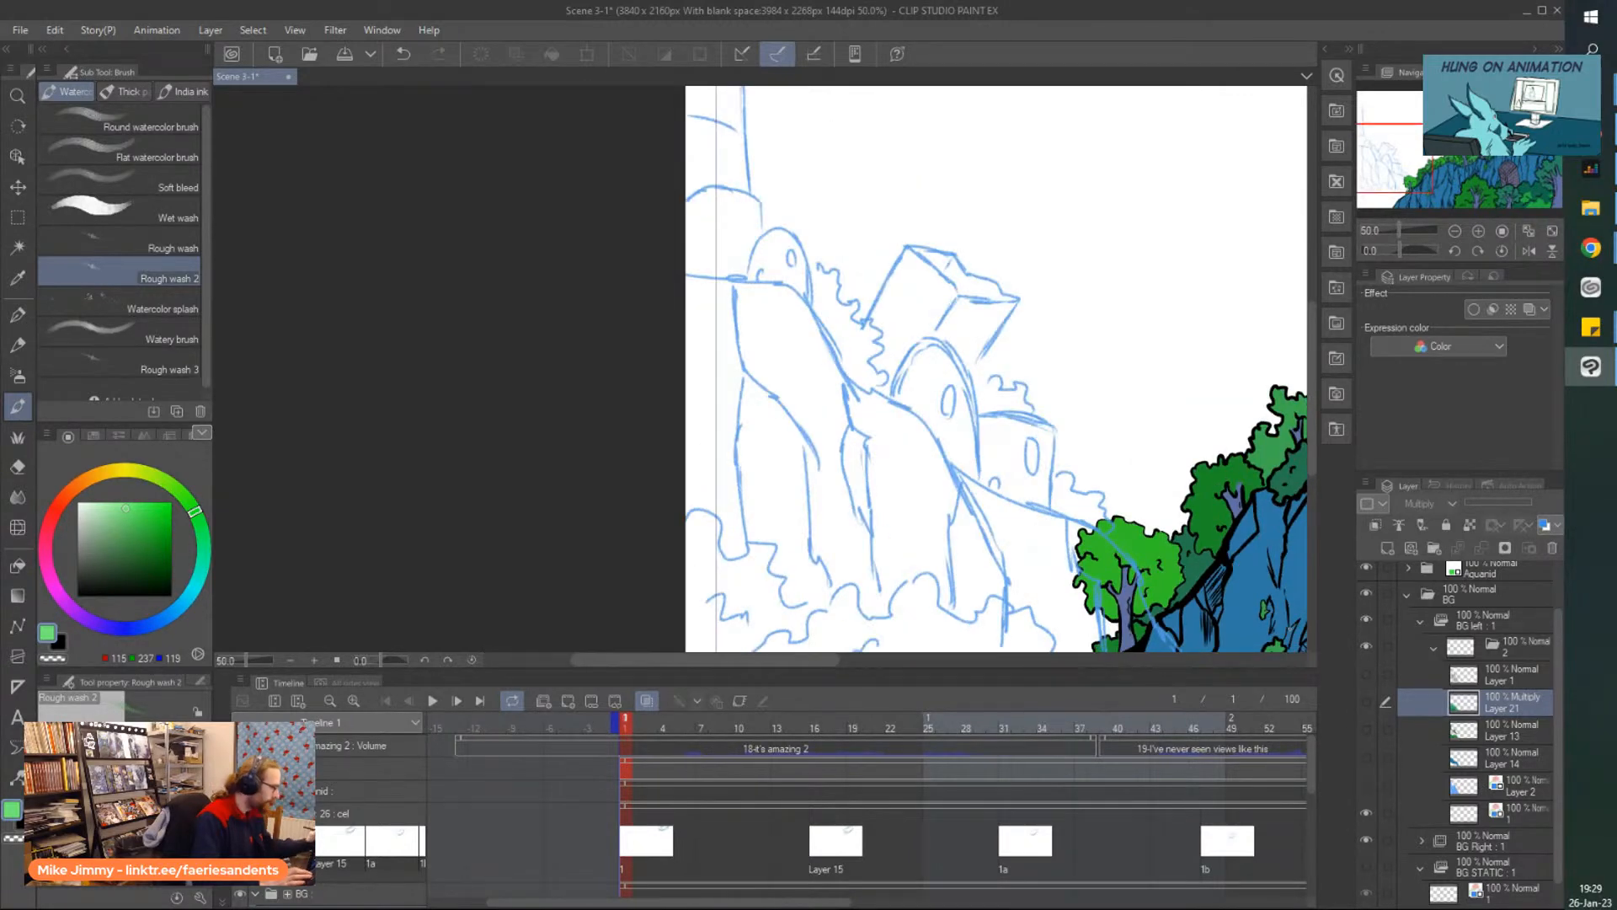
{"action": "left_click_drag", "start_coordinate": [1136, 644], "coordinate": [1035, 552]}
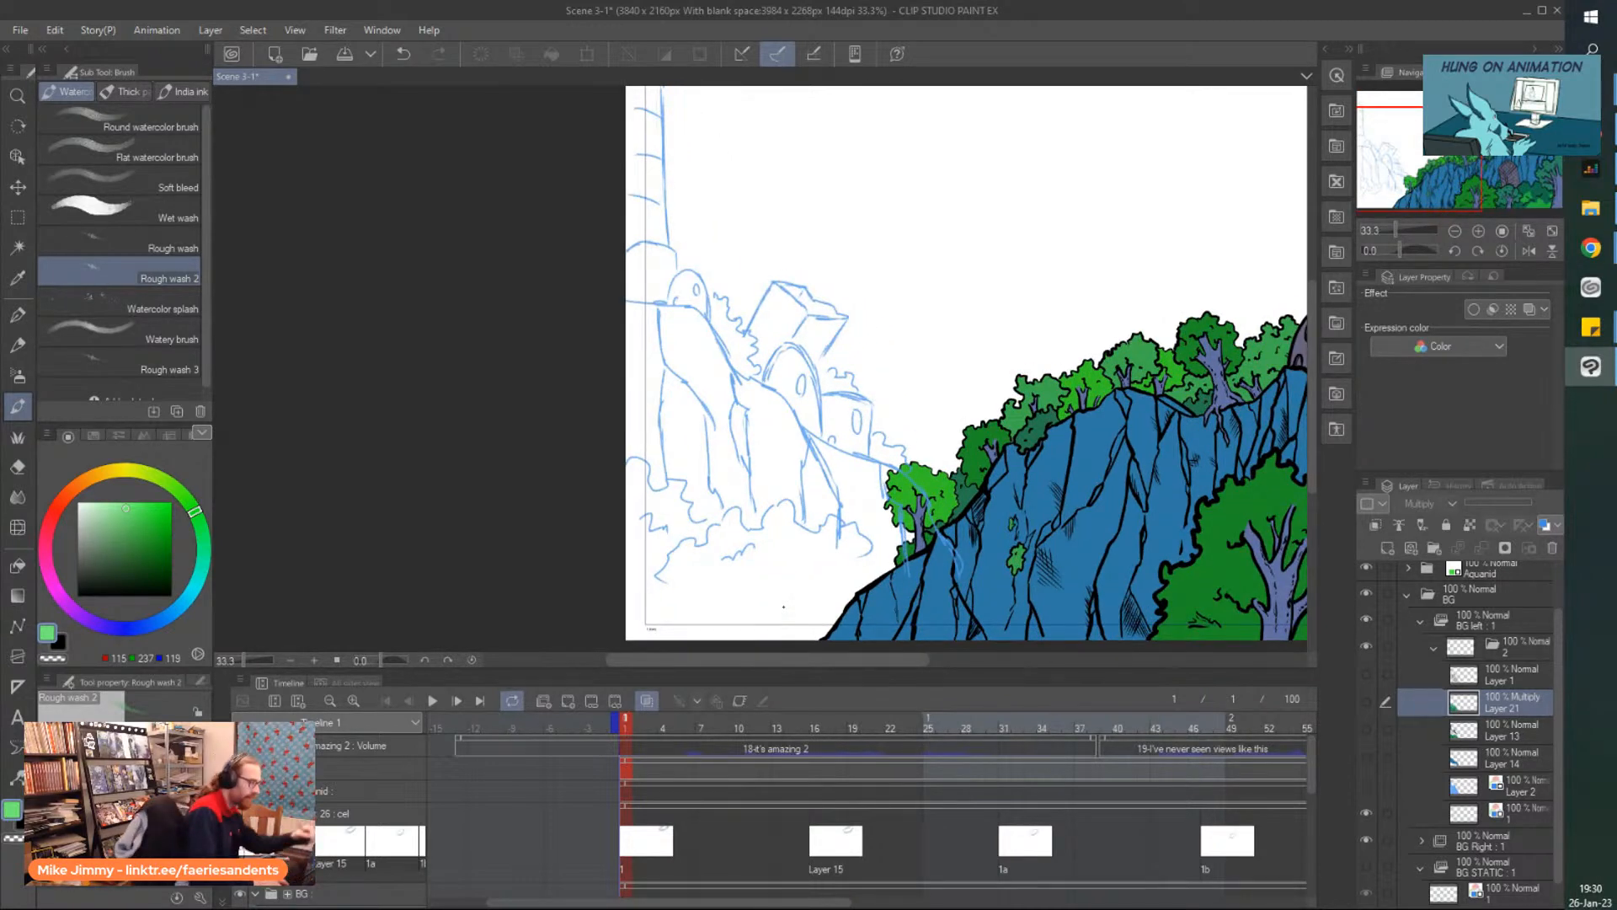
{"action": "left_click", "coordinate": [1366, 672]}
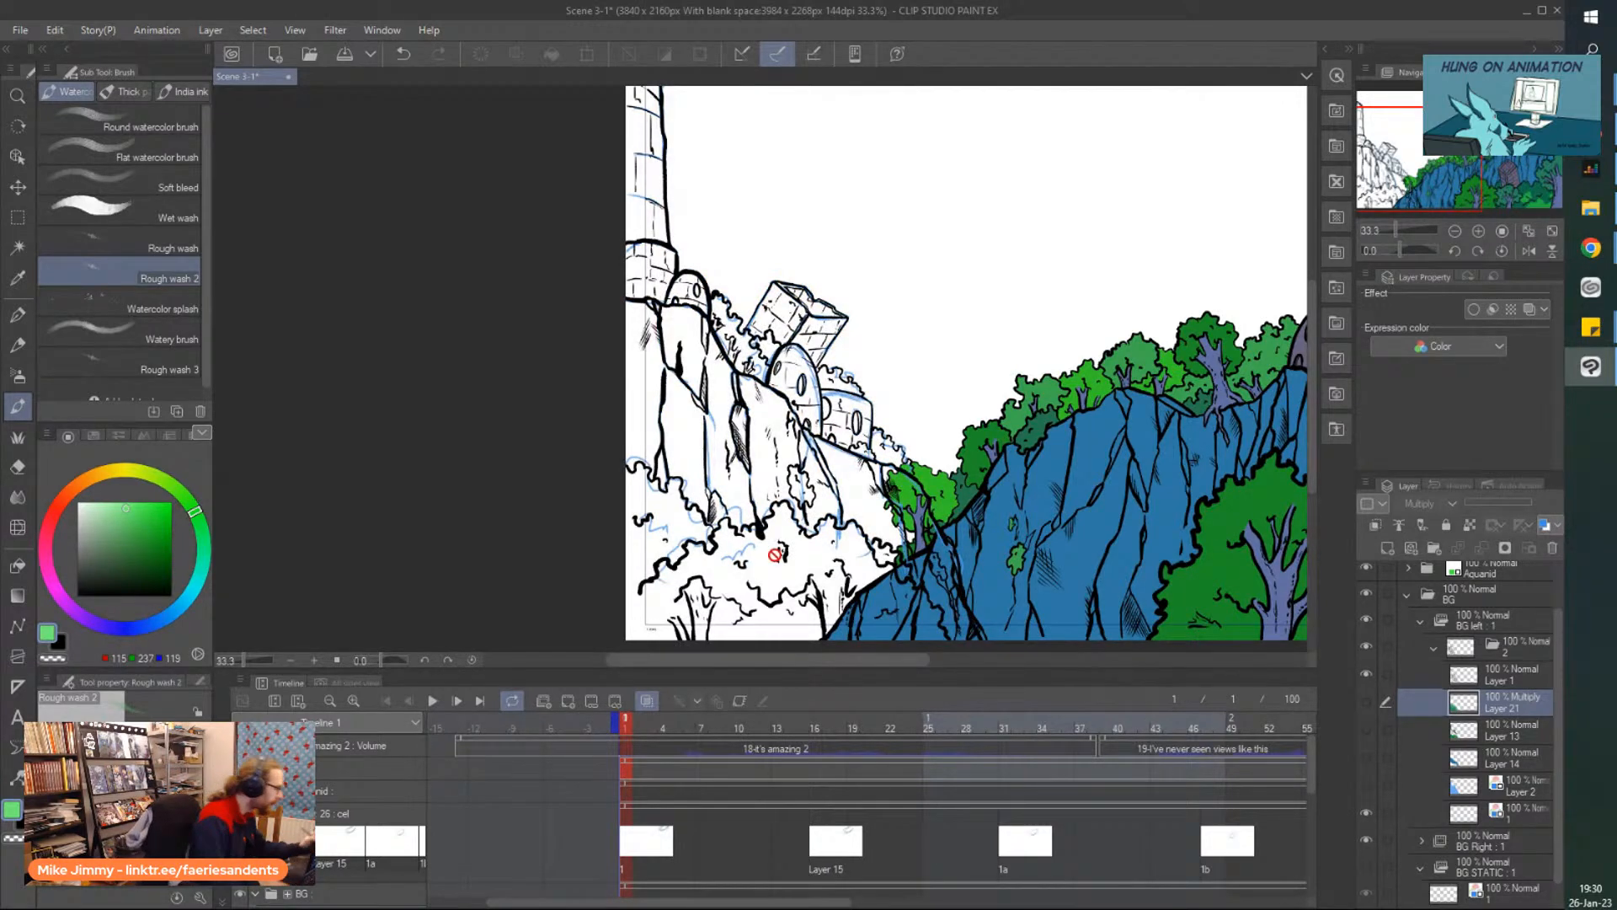
{"action": "left_click", "coordinate": [1364, 807]}
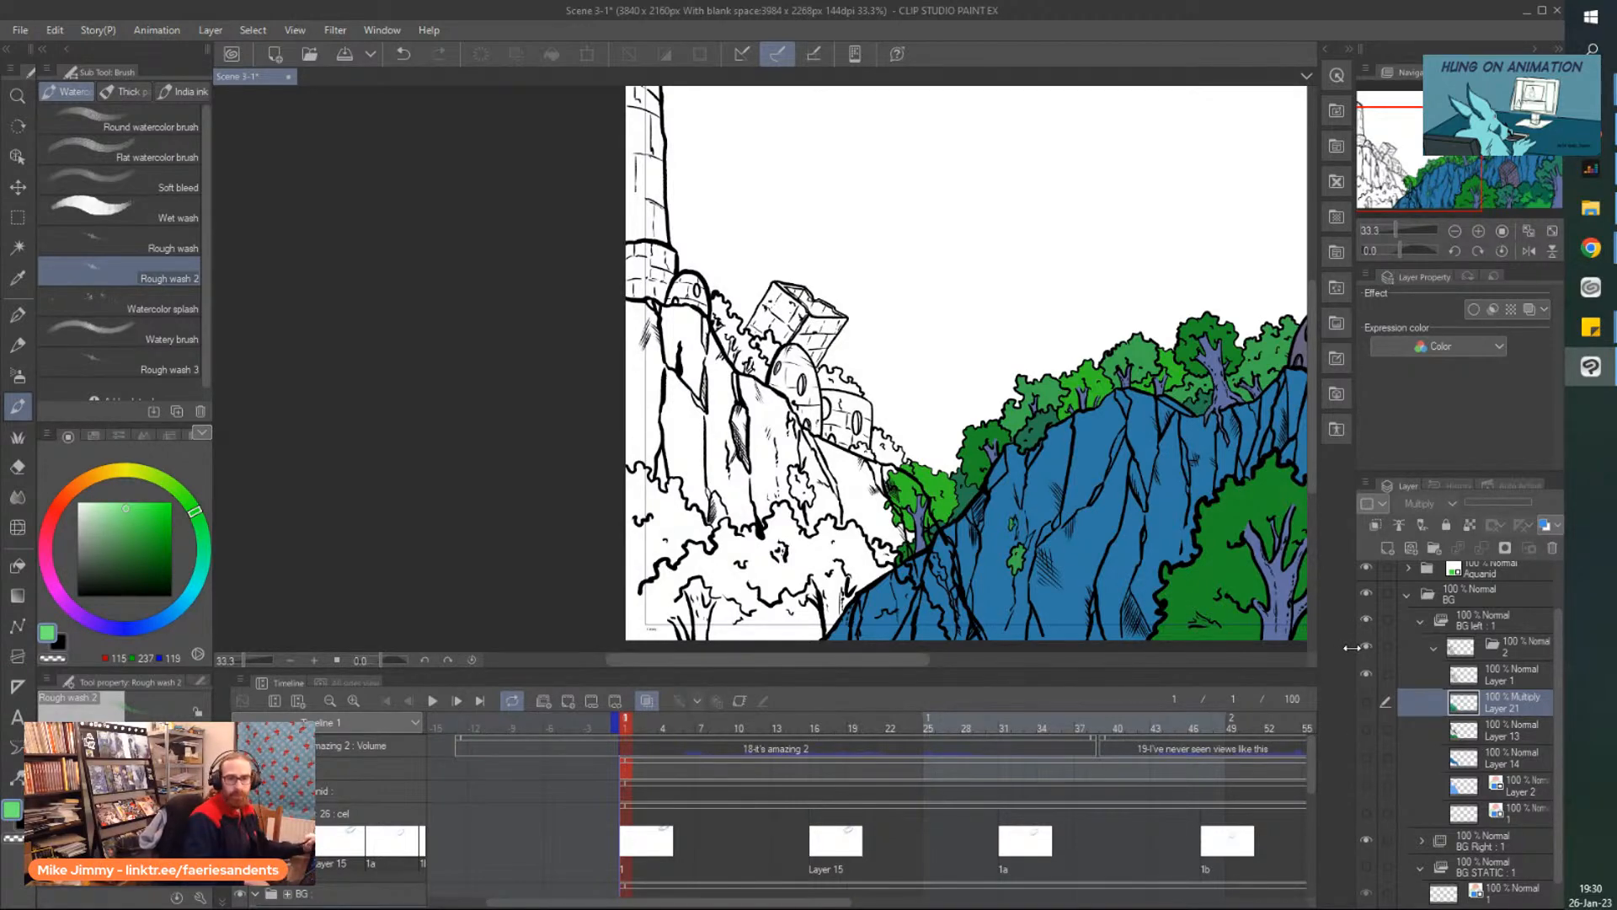
{"action": "left_click_drag", "start_coordinate": [1365, 786], "coordinate": [1365, 700]}
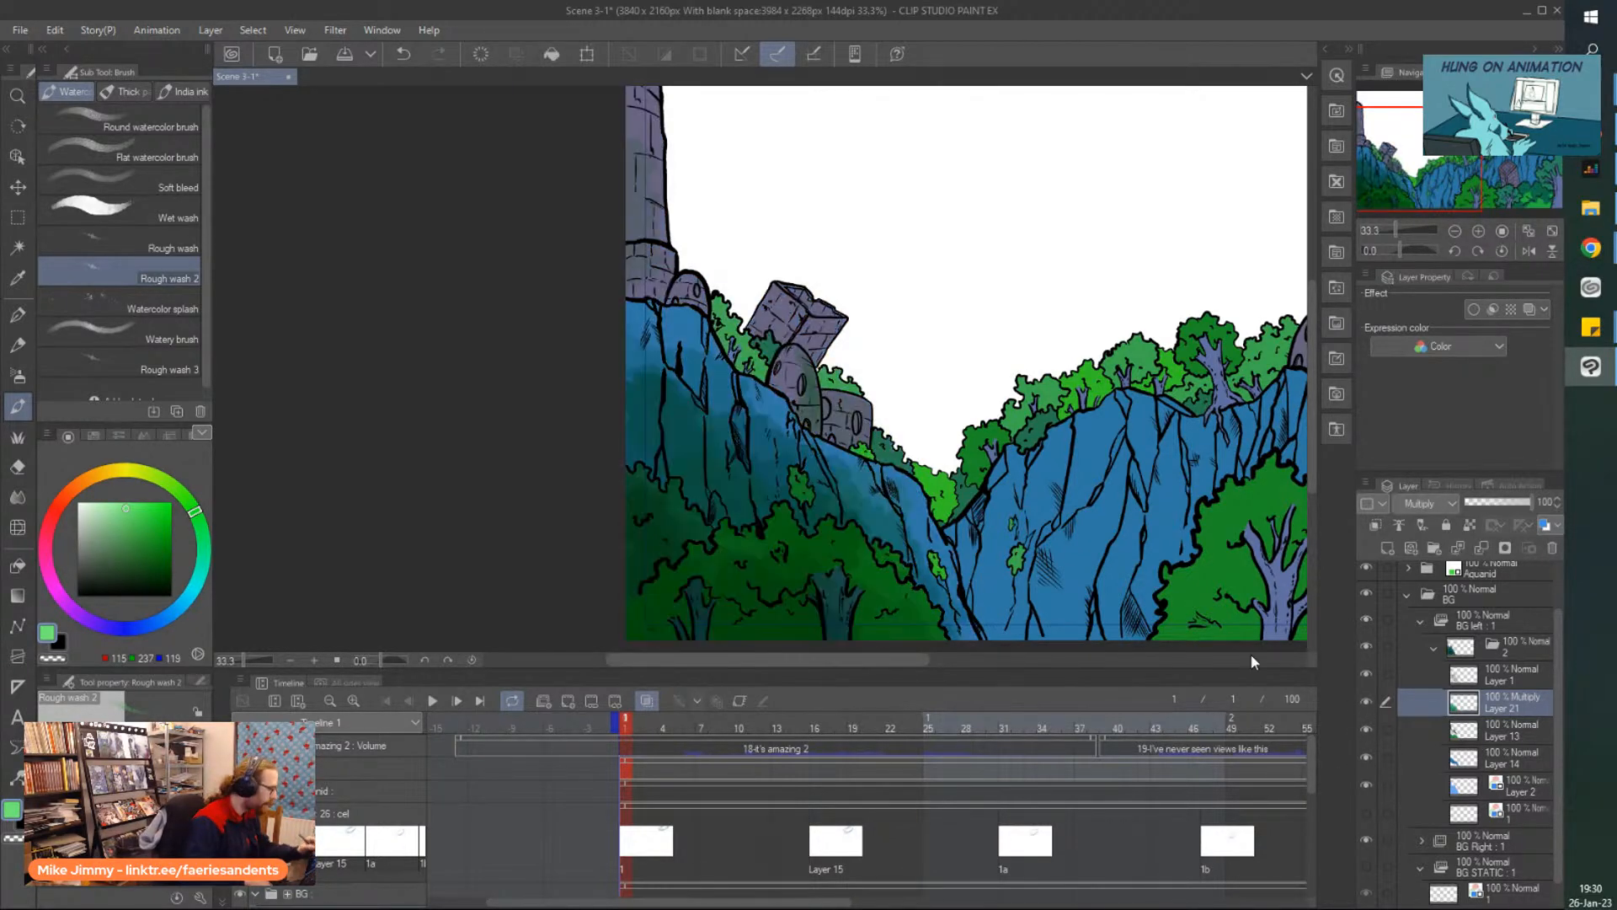
Select the left cliff and ruins again with Auto select on Layer 2, and return to Layer 21.
{"action": "scroll", "coordinate": [689, 264], "scroll_direction": "up", "scroll_amount": 3}
{"action": "scroll", "coordinate": [686, 264], "scroll_direction": "down", "scroll_amount": 3}
{"action": "scroll", "coordinate": [826, 422], "scroll_direction": "up", "scroll_amount": 2}
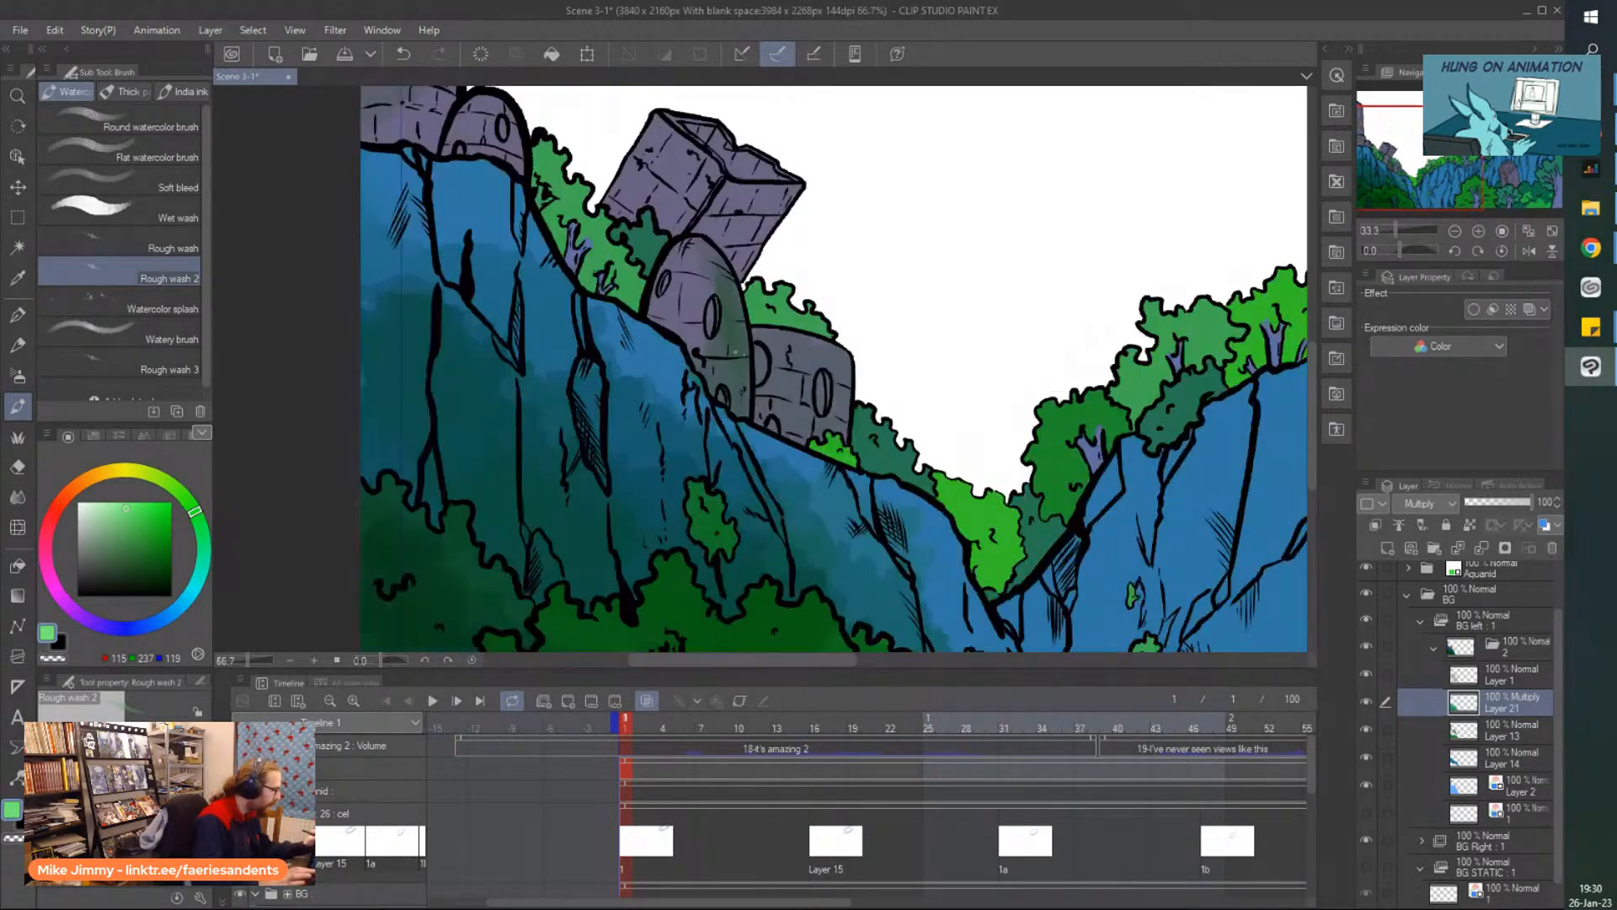
{"action": "left_click", "coordinate": [1500, 791]}
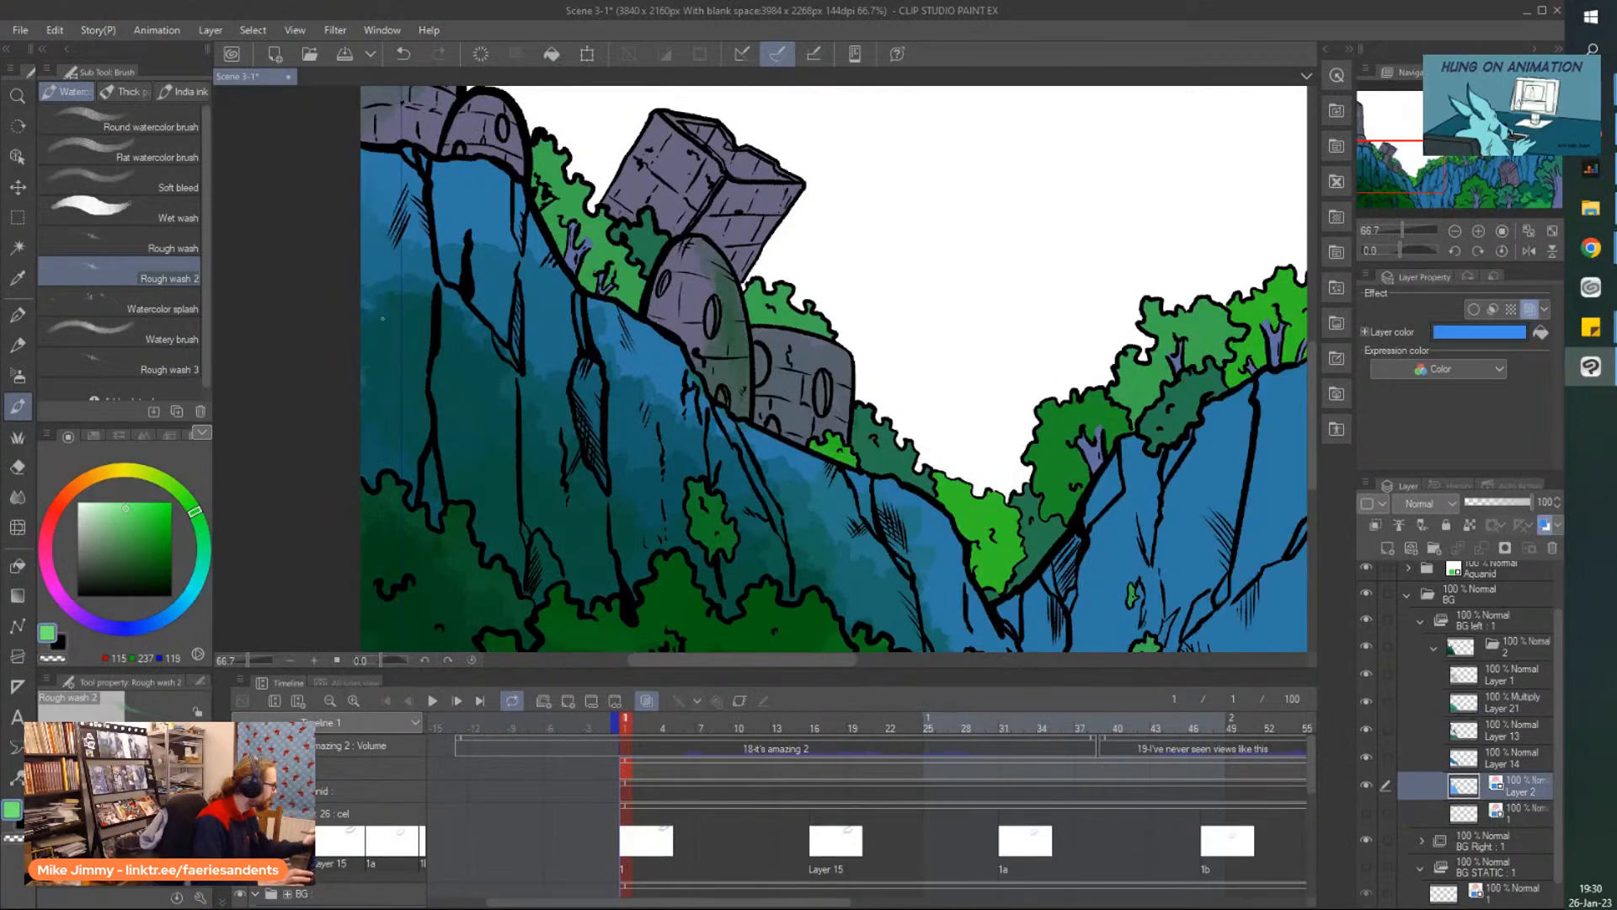
{"action": "left_click", "coordinate": [17, 247]}
{"action": "left_click", "coordinate": [541, 455]}
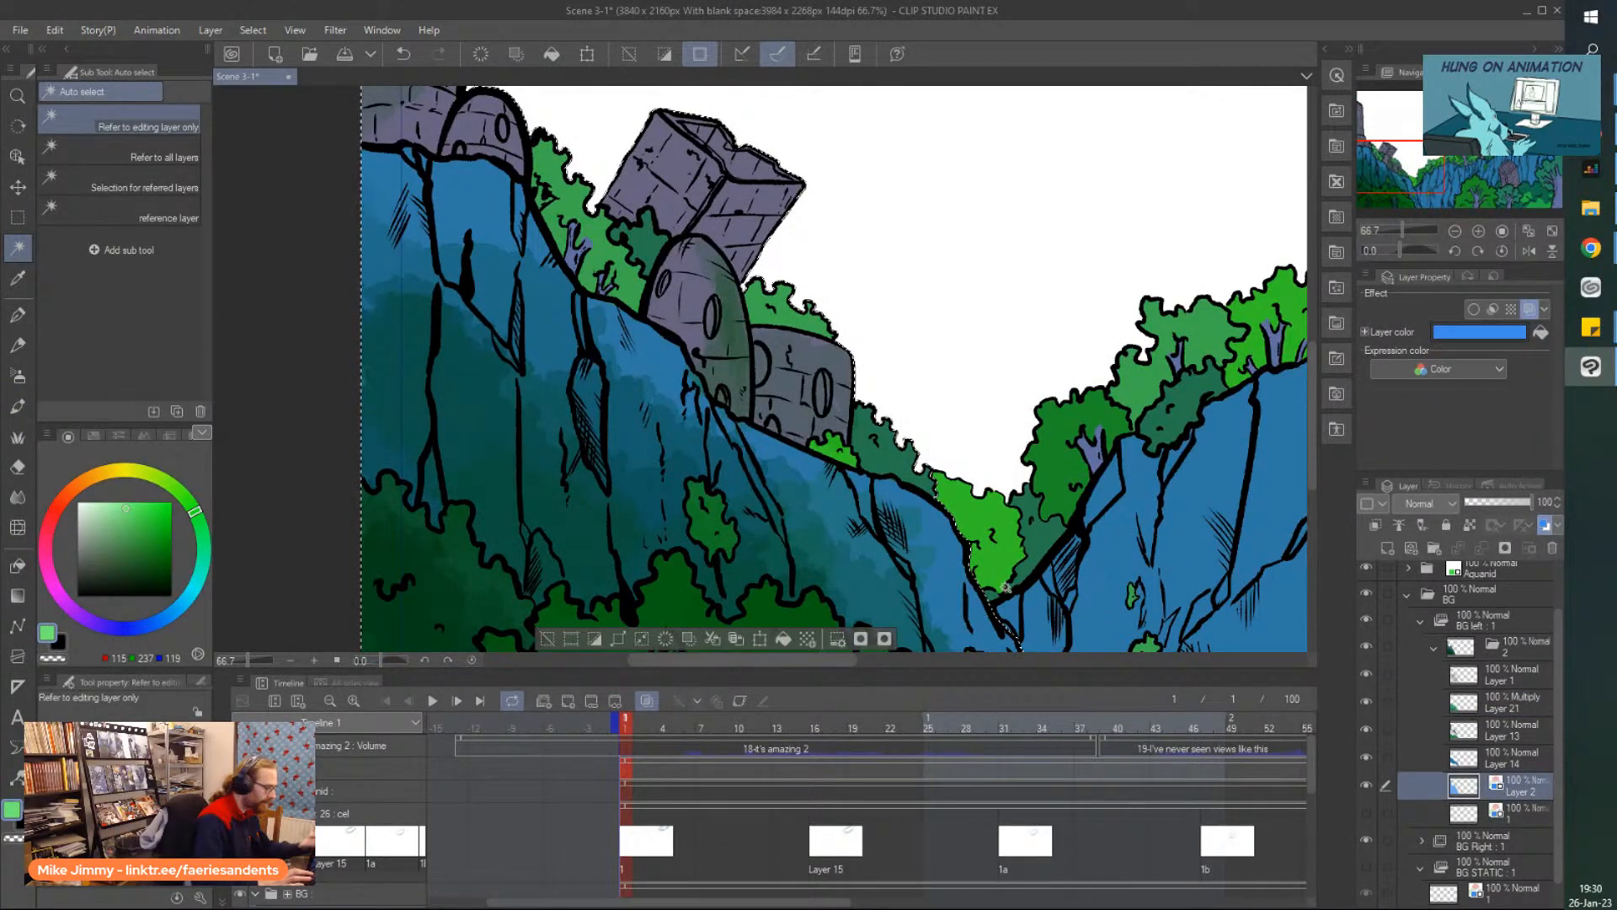
{"action": "left_click", "coordinate": [1465, 766]}
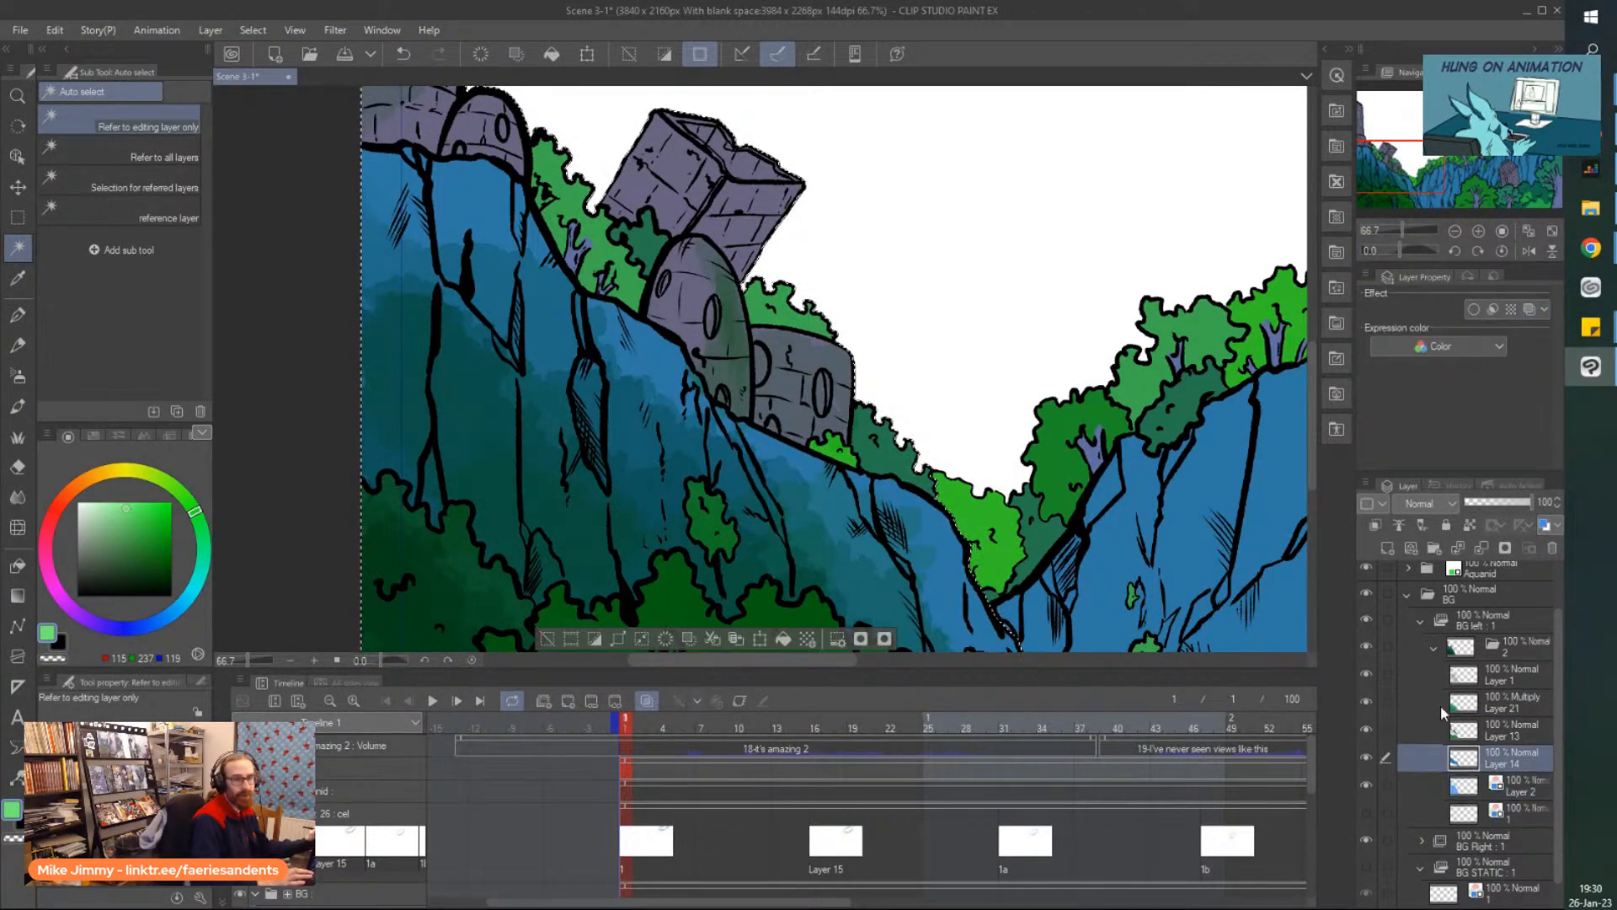
{"action": "scroll", "coordinate": [770, 348], "scroll_direction": "up", "scroll_amount": 4}
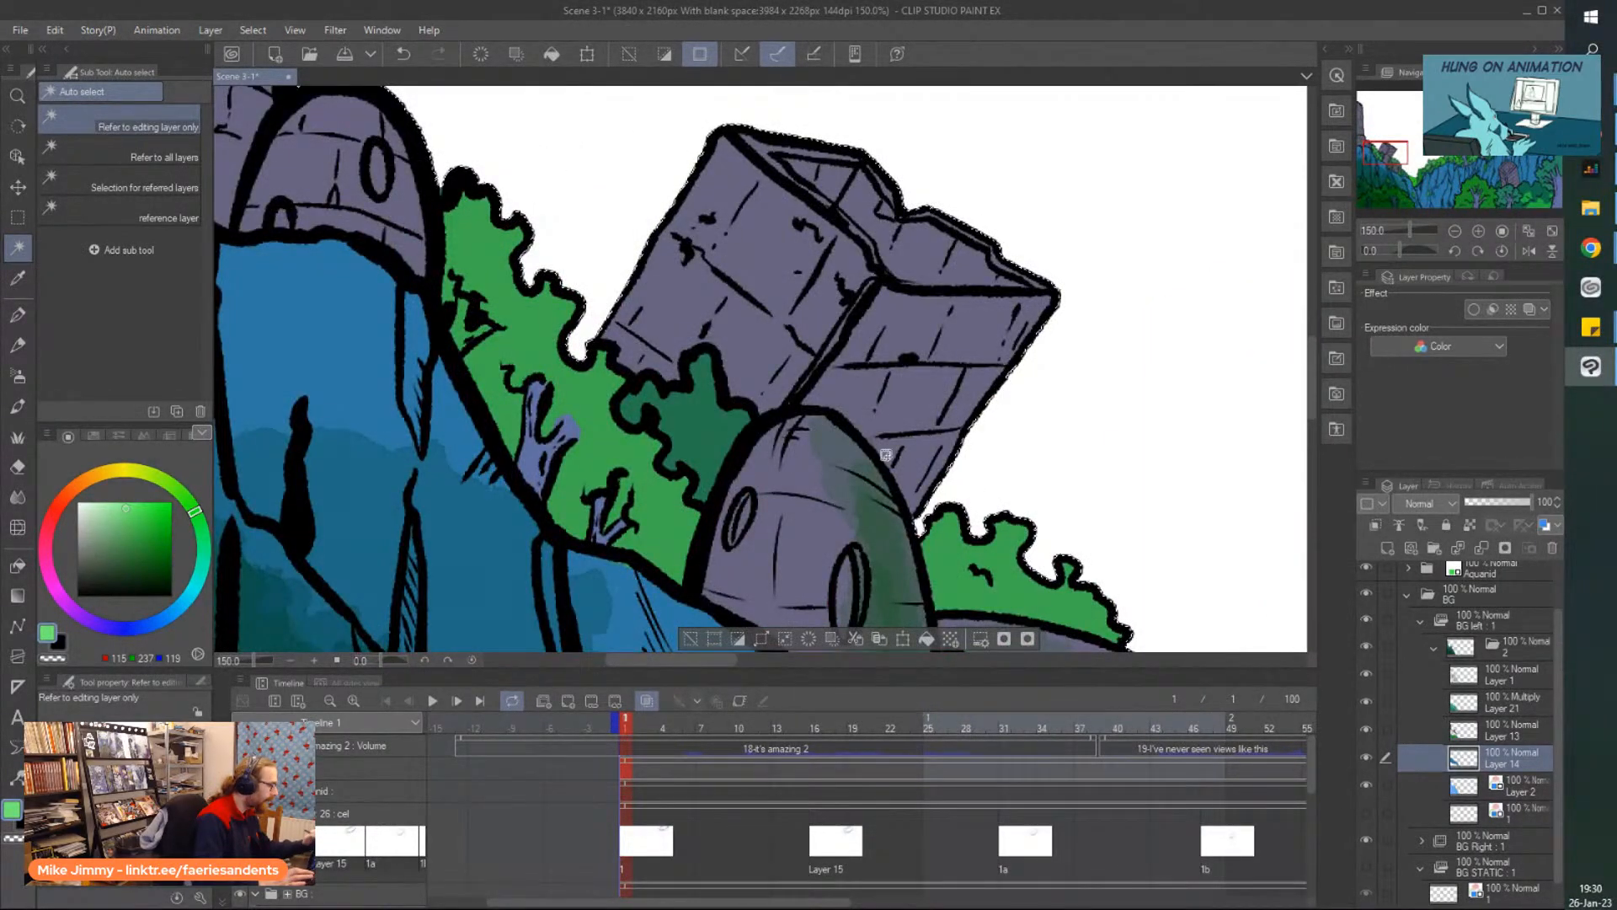
{"action": "scroll", "coordinate": [938, 510], "scroll_direction": "down", "scroll_amount": 4}
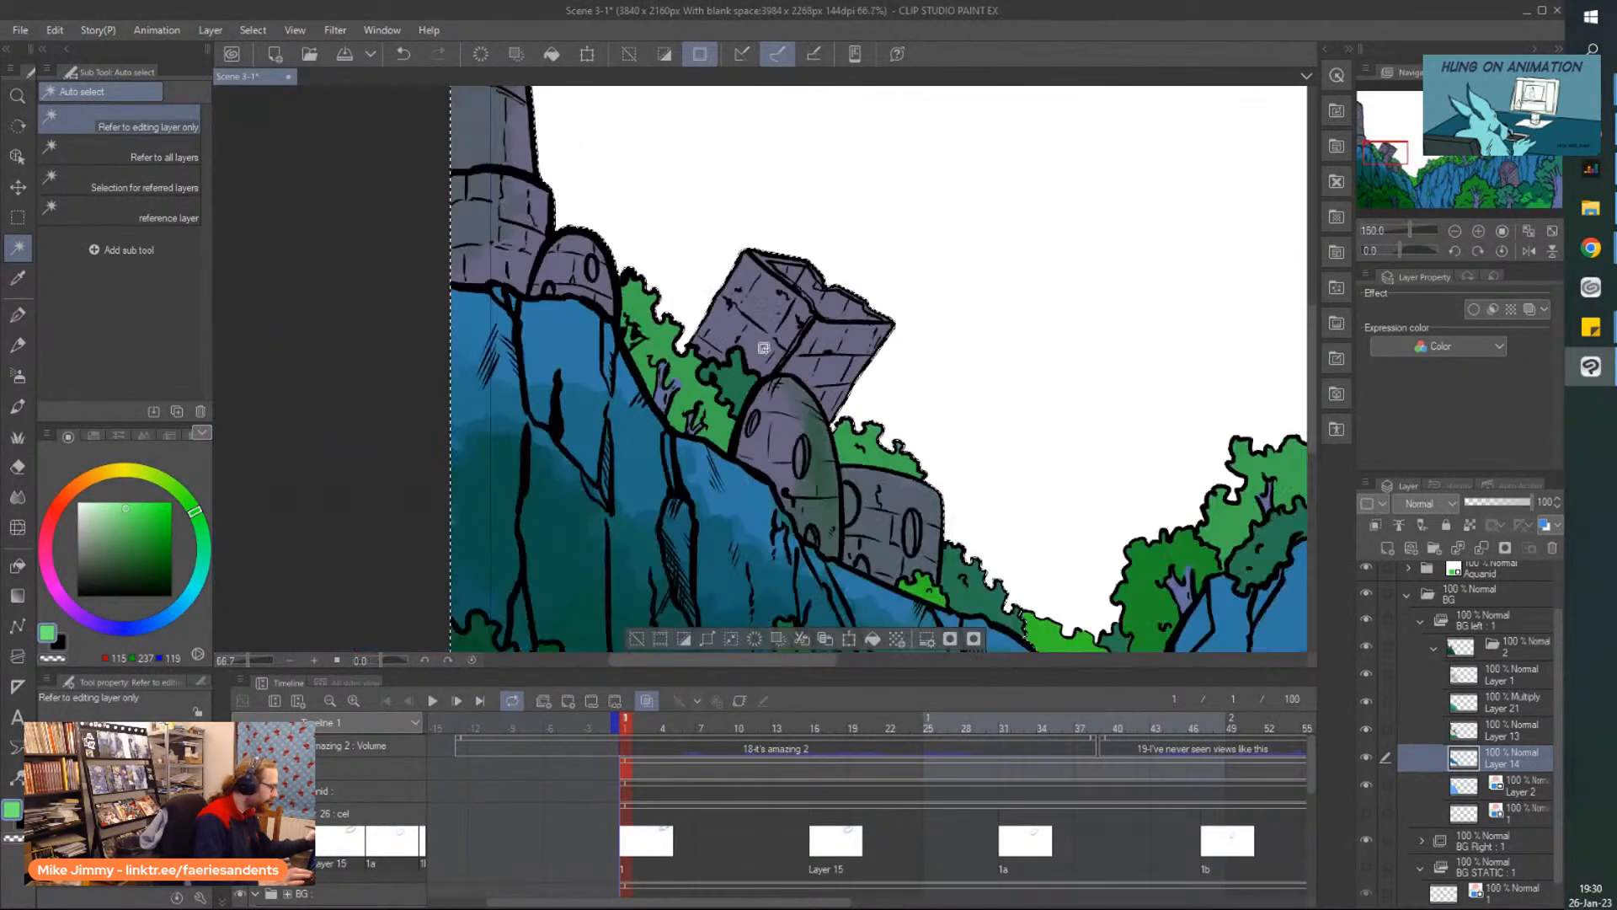
{"action": "left_click", "coordinate": [1500, 730]}
{"action": "left_click", "coordinate": [1499, 702]}
{"action": "scroll", "coordinate": [794, 306], "scroll_direction": "down", "scroll_amount": 1}
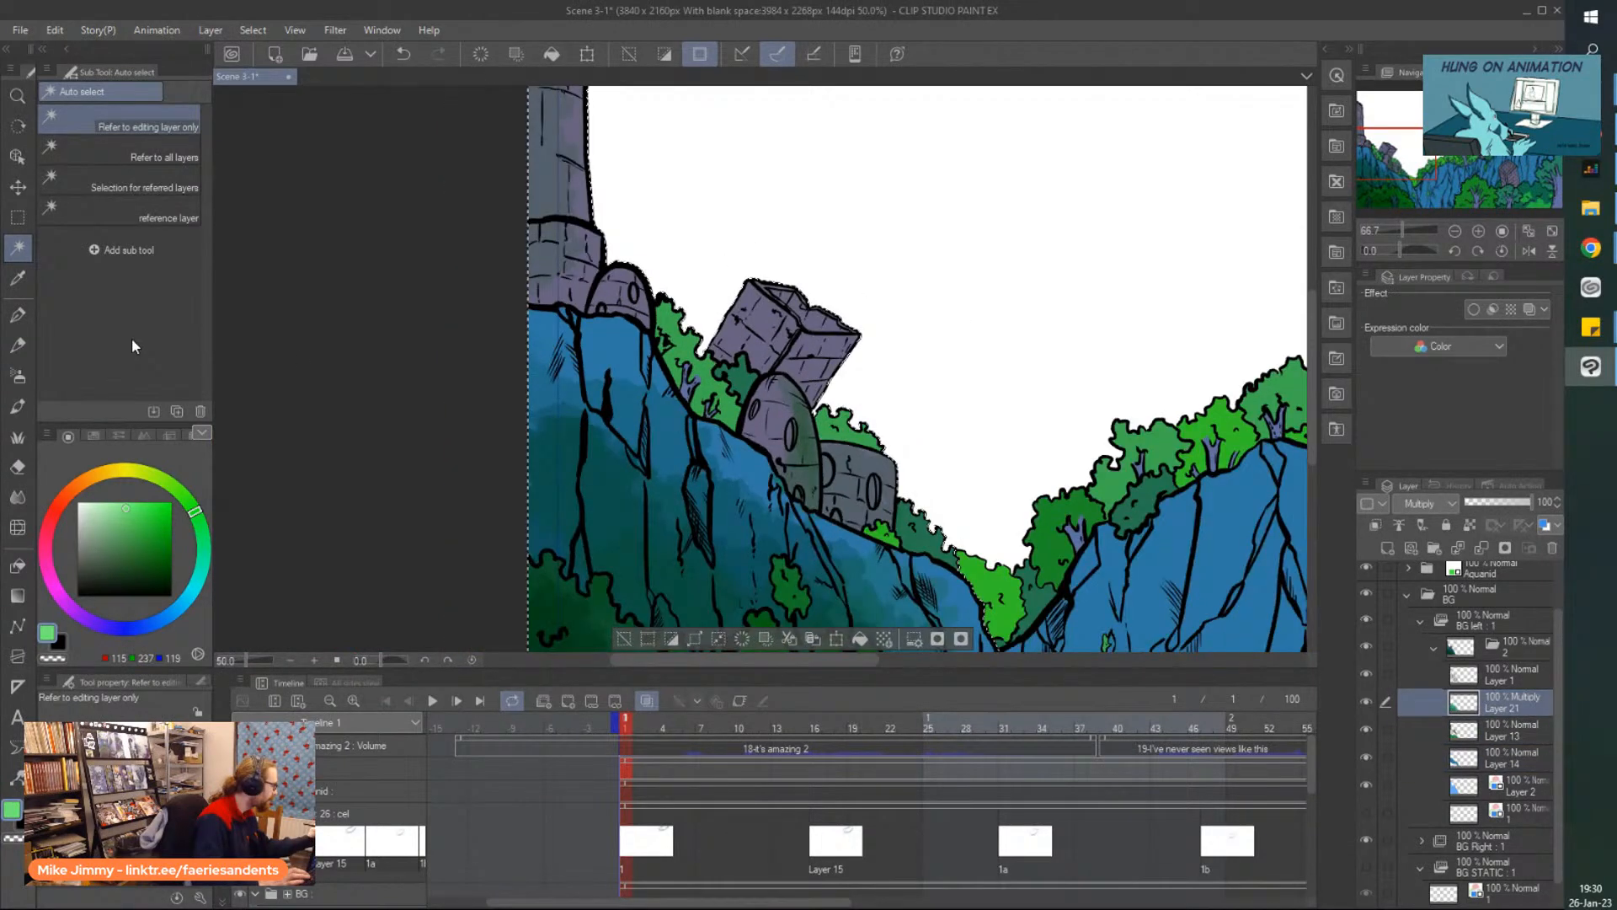
Brush light green shading over the domed ruins on the left cliff with the Rough wash 2 brush.
{"action": "left_click", "coordinate": [17, 404]}
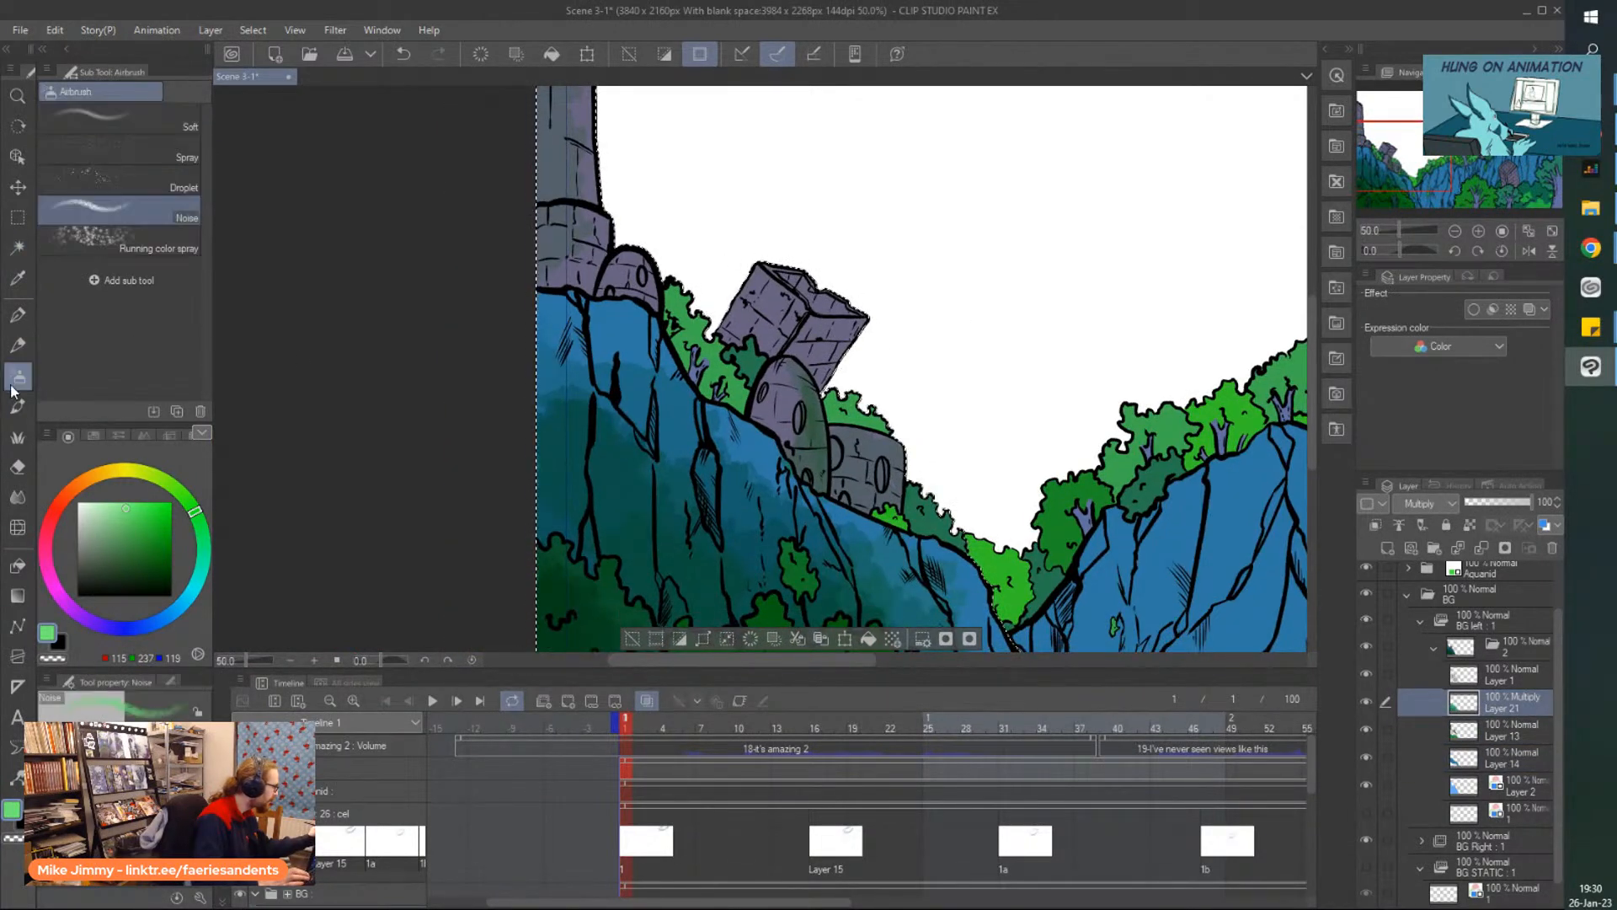
{"action": "scroll", "coordinate": [795, 487], "scroll_direction": "up", "scroll_amount": 3}
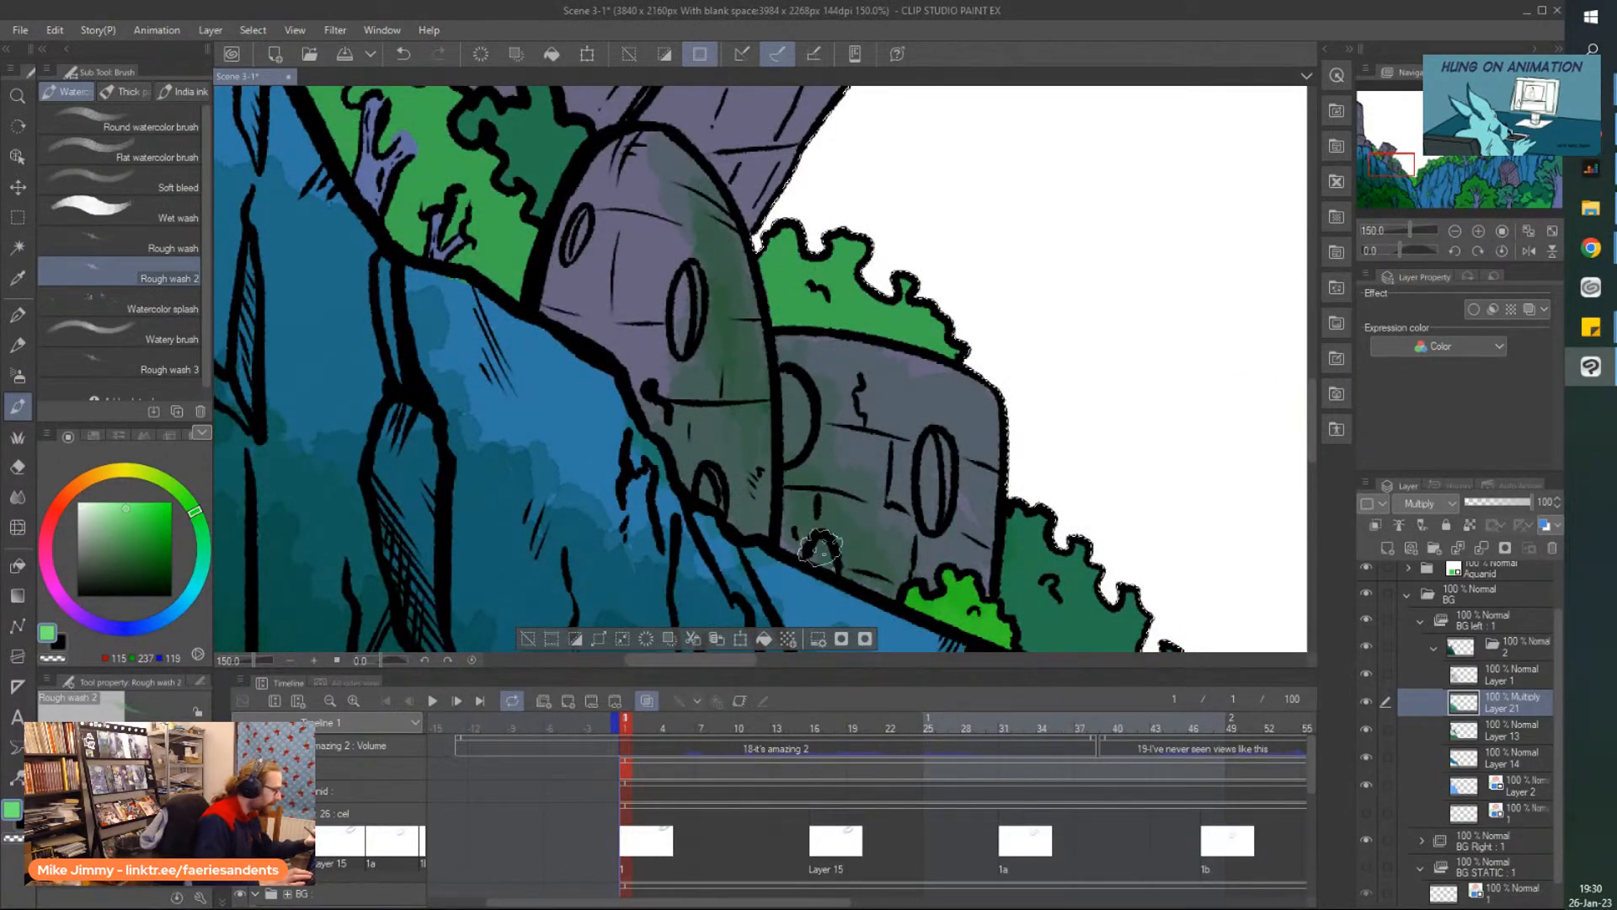
{"action": "mouse_move", "coordinate": [645, 389]}
{"action": "left_mouse_down"}
{"action": "mouse_move", "coordinate": [586, 263]}
{"action": "mouse_move", "coordinate": [569, 310]}
{"action": "mouse_move", "coordinate": [610, 128]}
{"action": "left_mouse_up"}
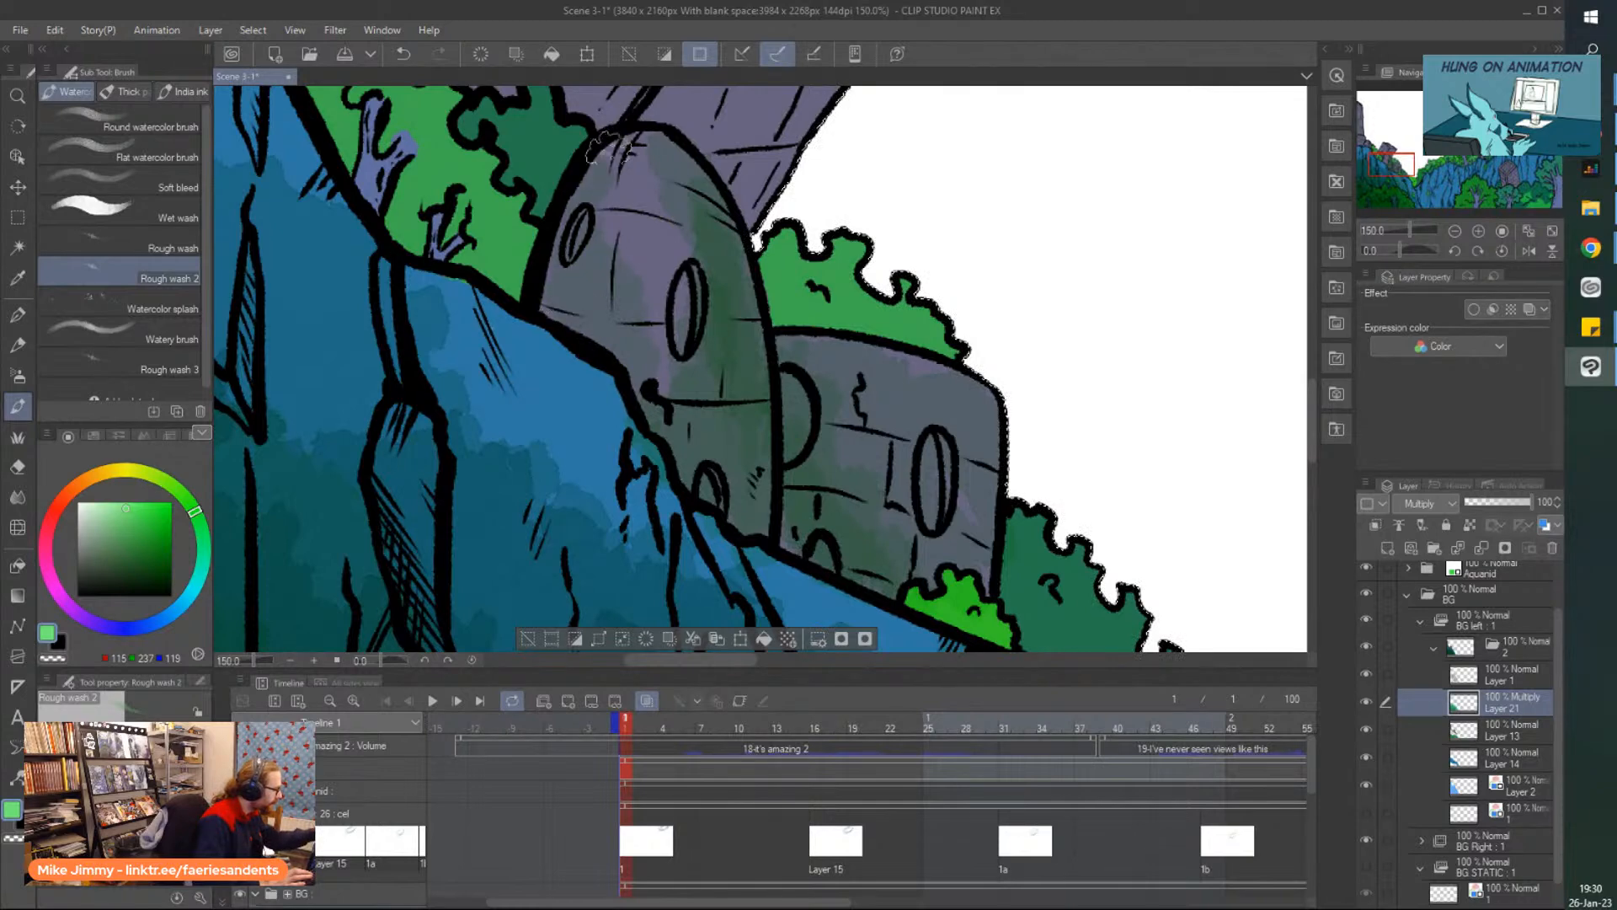
{"action": "scroll", "coordinate": [508, 238], "scroll_direction": "down", "scroll_amount": 4}
{"action": "scroll", "coordinate": [448, 264], "scroll_direction": "up", "scroll_amount": 2}
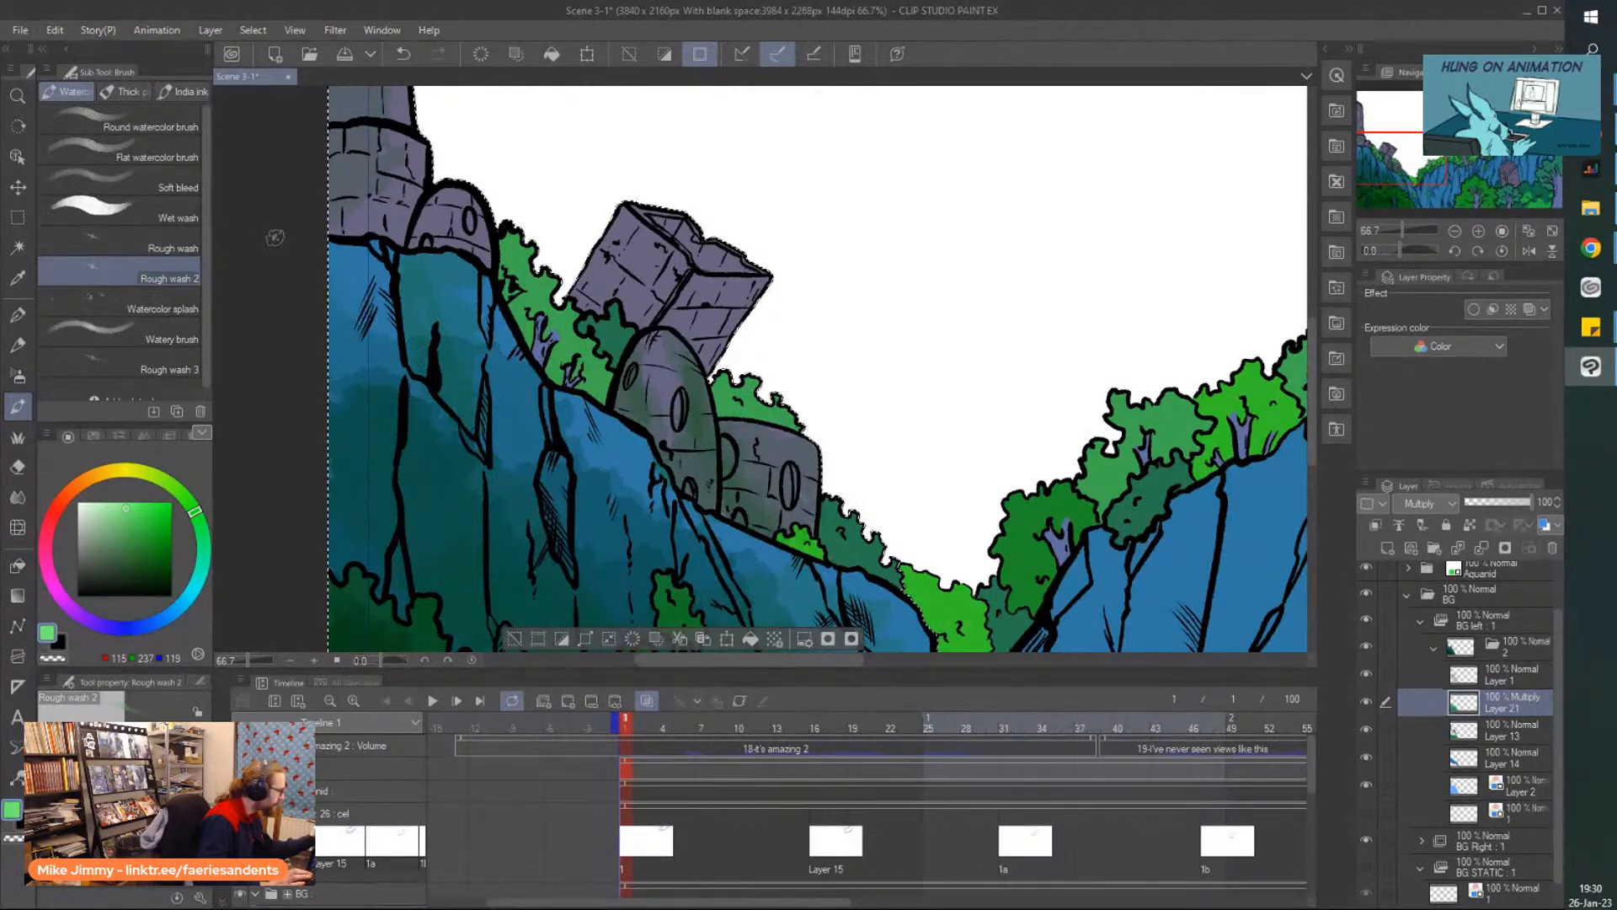
{"action": "scroll", "coordinate": [276, 236], "scroll_direction": "down", "scroll_amount": 2}
{"action": "scroll", "coordinate": [421, 371], "scroll_direction": "up", "scroll_amount": 4}
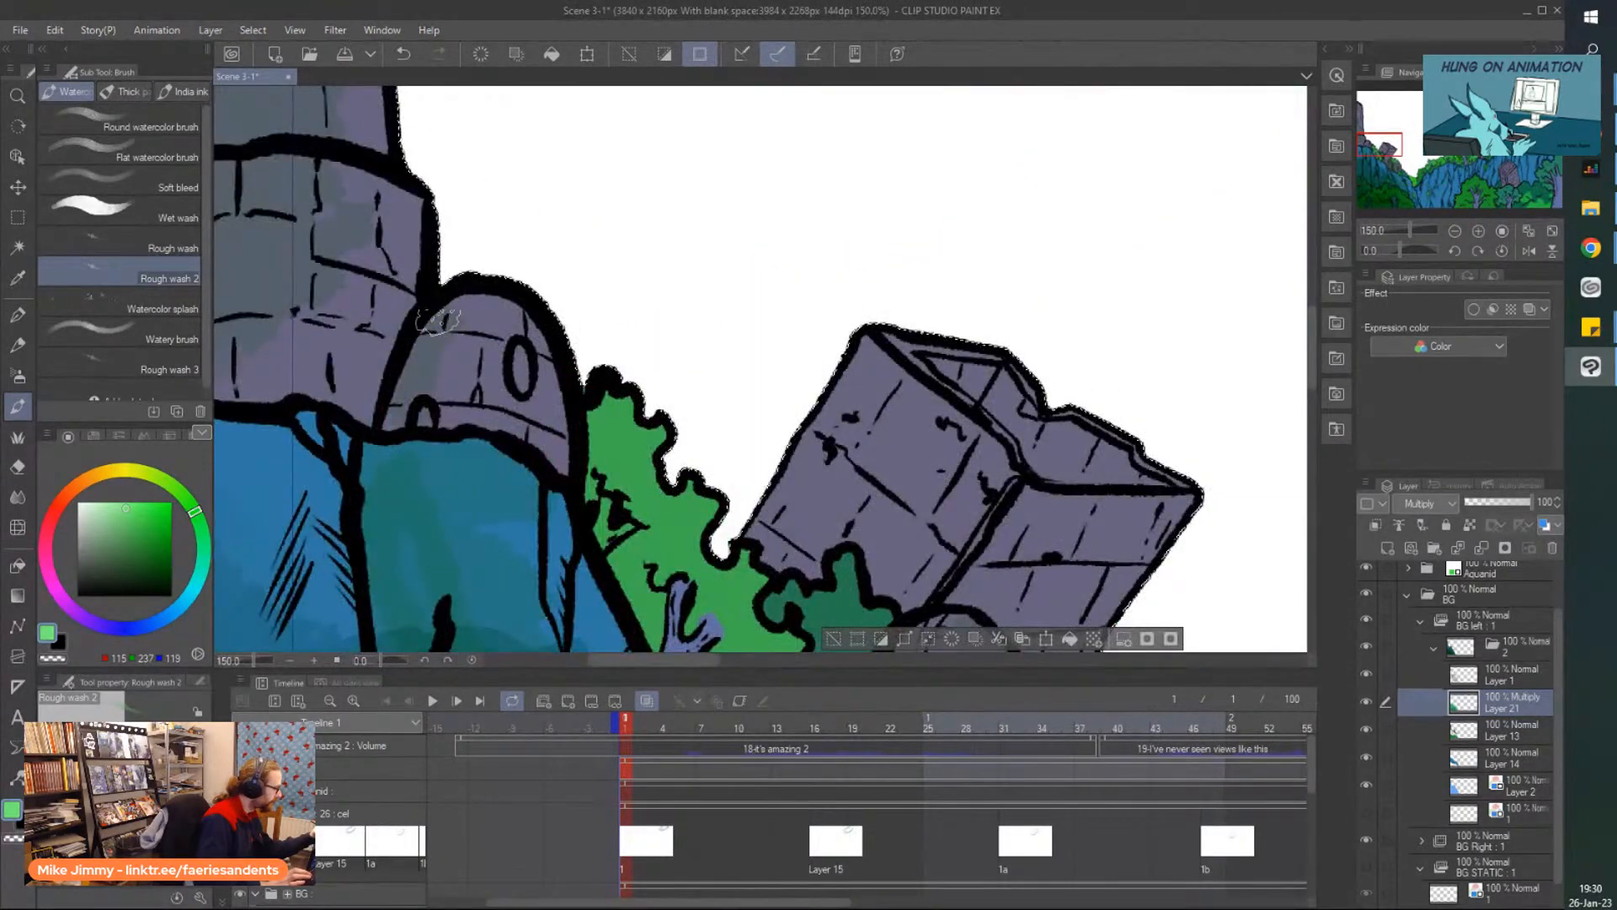
{"action": "scroll", "coordinate": [438, 299], "scroll_direction": "down", "scroll_amount": 1}
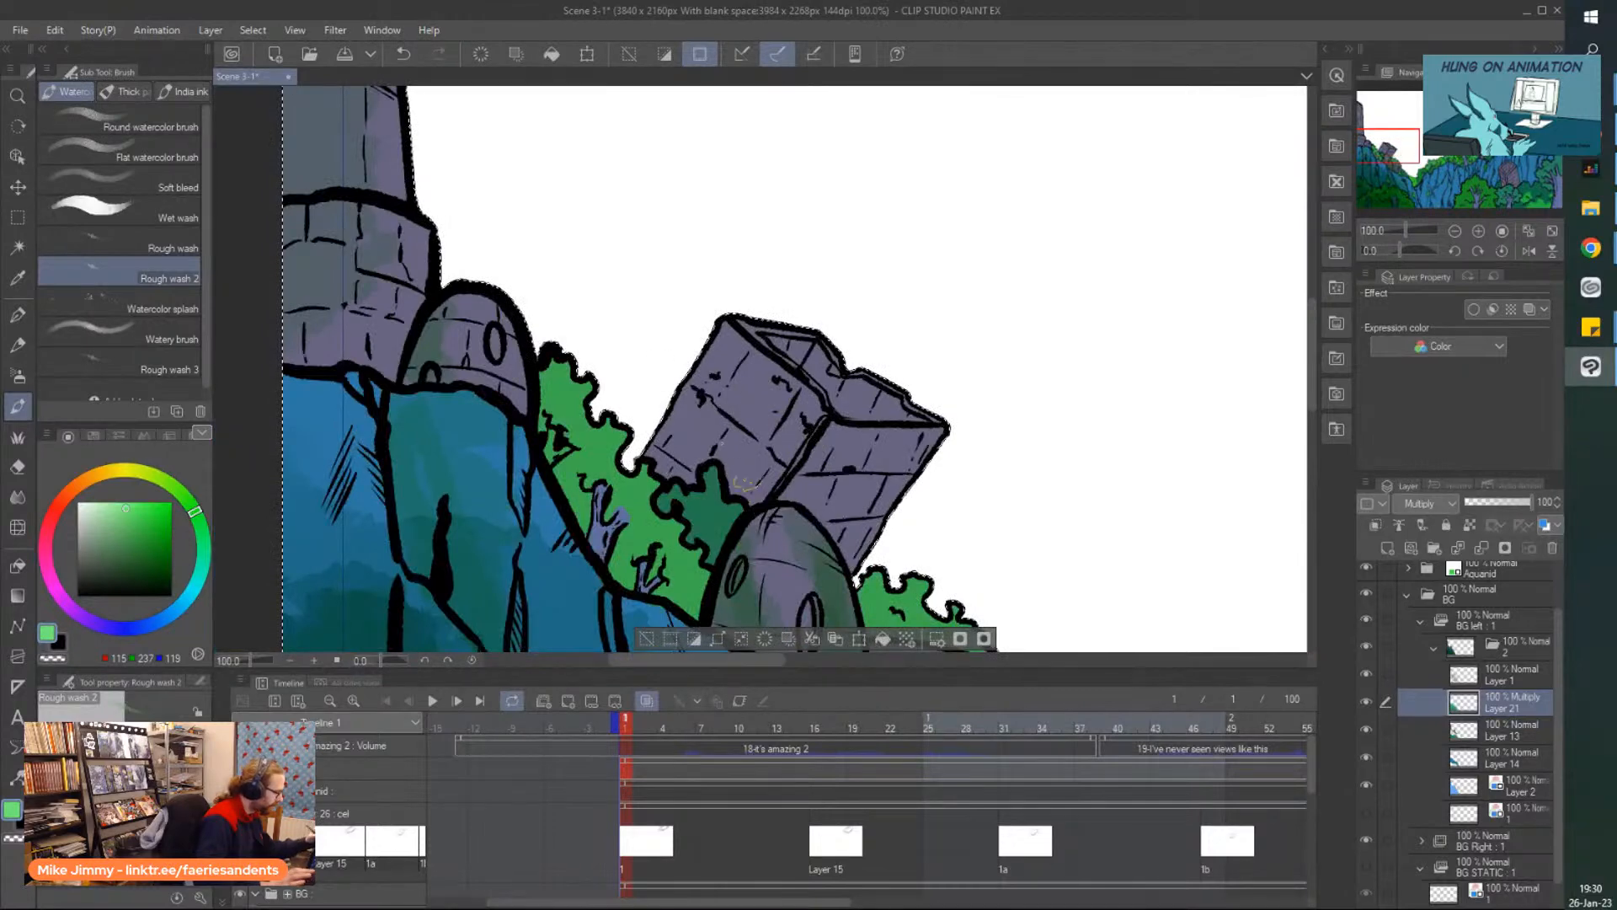
Choose a muted grey-blue (RGB 101, 120, 134) and shade the two large domed ruins on the left cliff.
{"action": "left_click_drag", "start_coordinate": [179, 623], "coordinate": [168, 615]}
{"action": "left_click", "coordinate": [112, 503]}
{"action": "scroll", "coordinate": [674, 371], "scroll_direction": "down", "scroll_amount": 2}
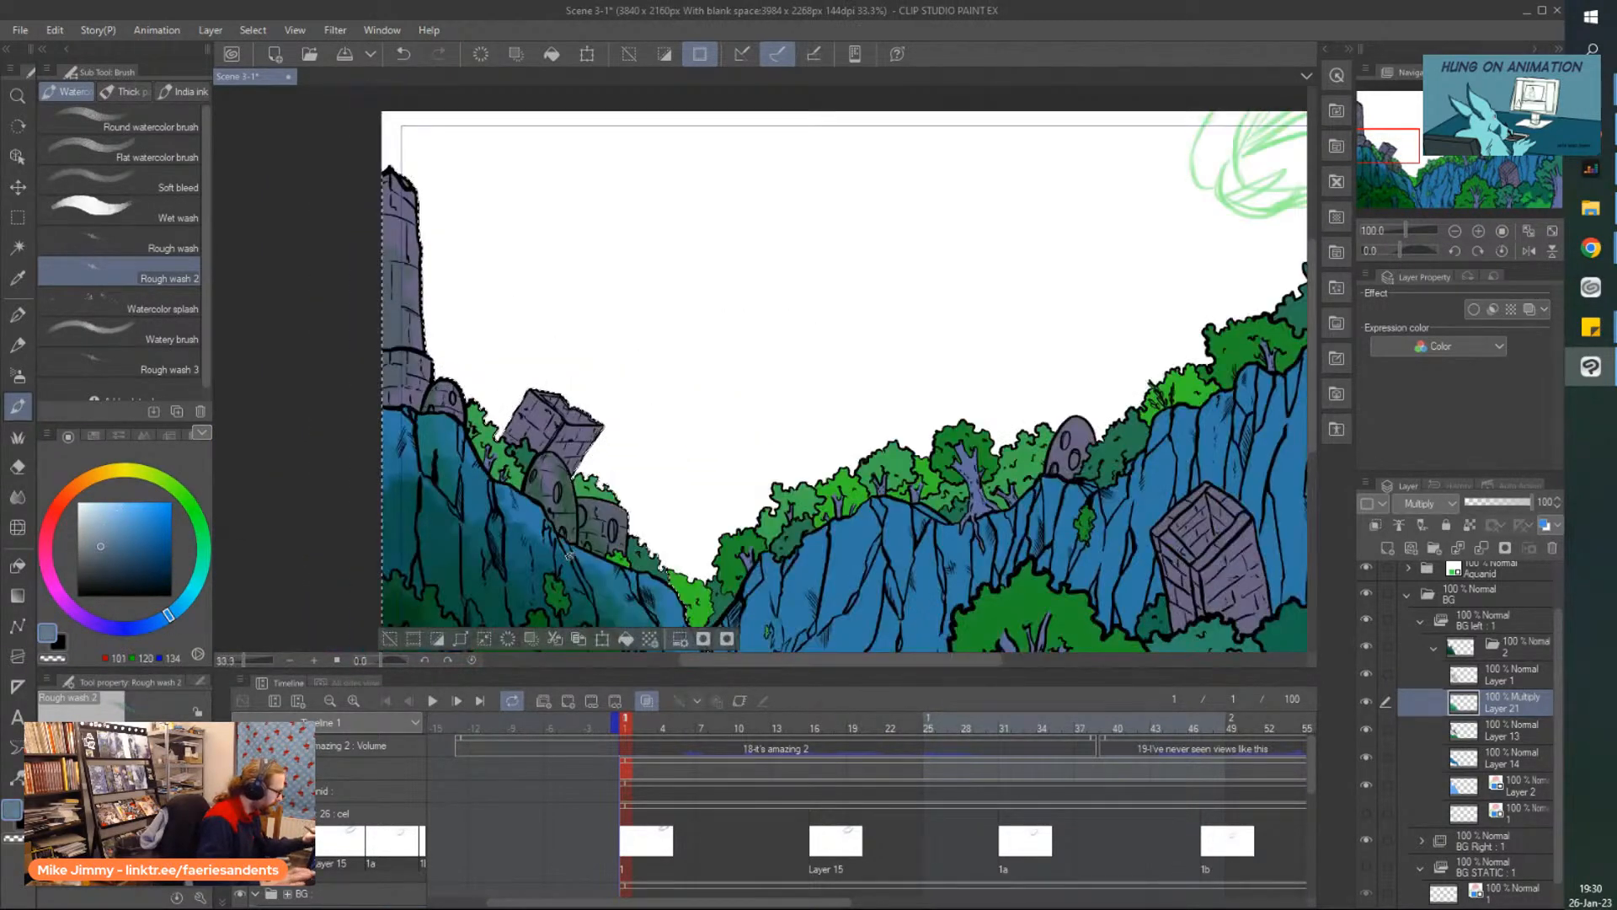
{"action": "scroll", "coordinate": [522, 253], "scroll_direction": "up", "scroll_amount": 3}
{"action": "mouse_move", "coordinate": [522, 253]}
{"action": "left_mouse_down"}
{"action": "mouse_move", "coordinate": [619, 474]}
{"action": "mouse_move", "coordinate": [630, 590]}
{"action": "mouse_move", "coordinate": [511, 306]}
{"action": "mouse_move", "coordinate": [478, 282]}
{"action": "mouse_move", "coordinate": [445, 430]}
{"action": "left_mouse_up"}
{"action": "scroll", "coordinate": [445, 430], "scroll_direction": "down", "scroll_amount": 2}
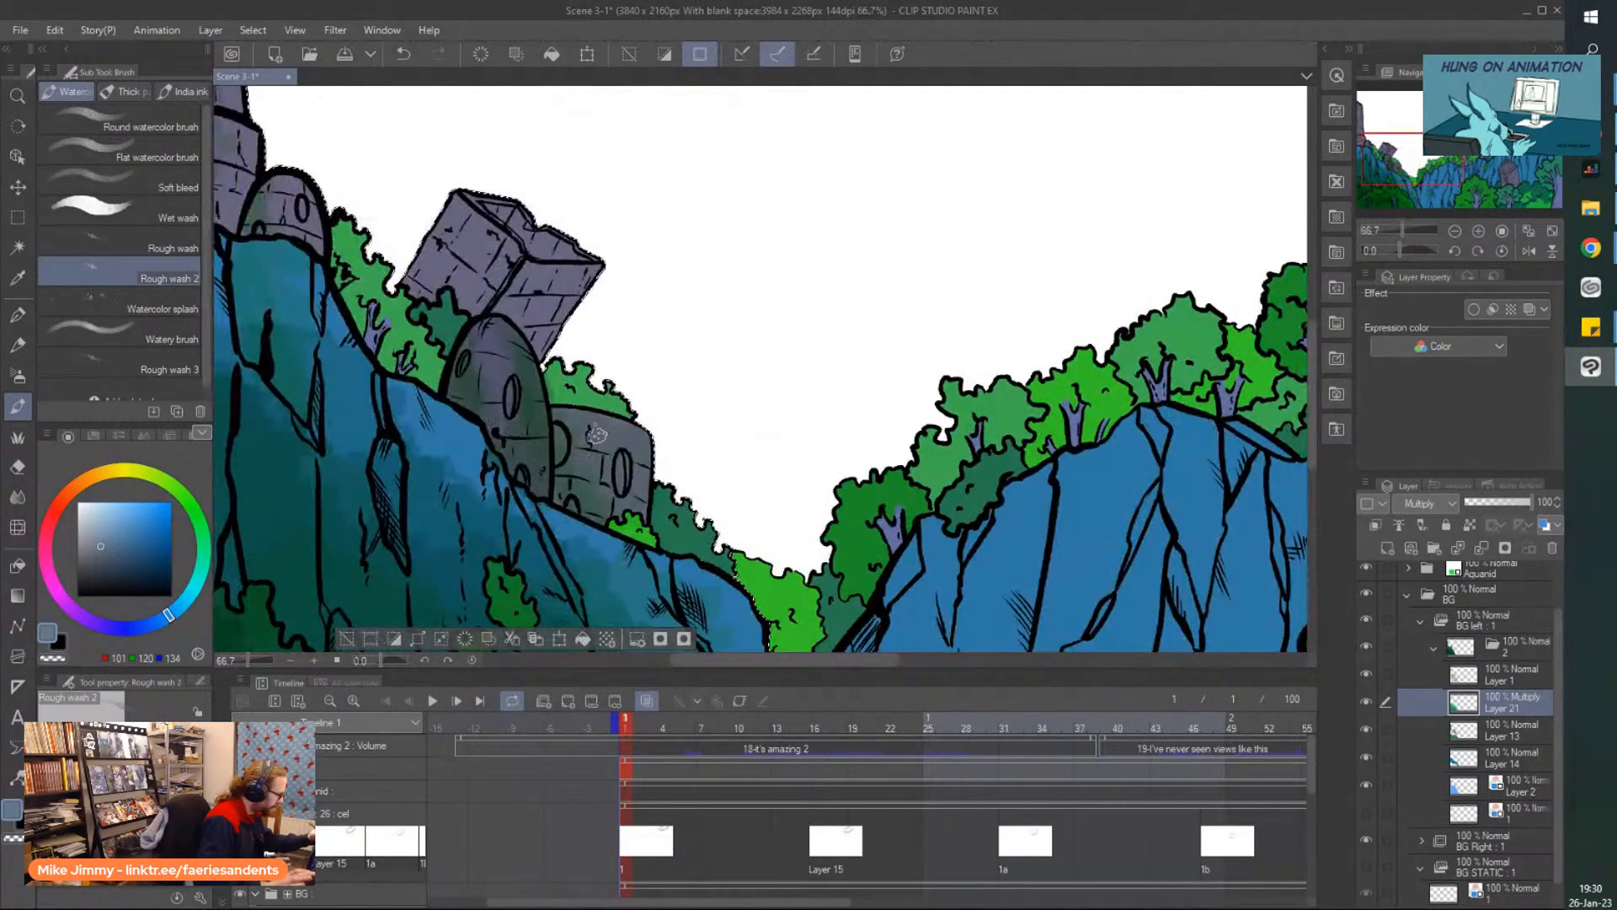
Brush grey-blue shading over the bushes around the domed ruins and along the left cliff's edge.
{"action": "scroll", "coordinate": [530, 403], "scroll_direction": "up", "scroll_amount": 1}
{"action": "mouse_move", "coordinate": [531, 401]}
{"action": "left_mouse_down"}
{"action": "mouse_move", "coordinate": [697, 570]}
{"action": "mouse_move", "coordinate": [507, 497]}
{"action": "mouse_move", "coordinate": [771, 638]}
{"action": "mouse_move", "coordinate": [788, 632]}
{"action": "mouse_move", "coordinate": [616, 453]}
{"action": "mouse_move", "coordinate": [637, 419]}
{"action": "mouse_move", "coordinate": [508, 359]}
{"action": "mouse_move", "coordinate": [618, 392]}
{"action": "left_mouse_up"}
{"action": "mouse_move", "coordinate": [723, 574]}
{"action": "left_mouse_down"}
{"action": "mouse_move", "coordinate": [705, 552]}
{"action": "mouse_move", "coordinate": [765, 622]}
{"action": "left_mouse_up"}
{"action": "scroll", "coordinate": [637, 344], "scroll_direction": "down", "scroll_amount": 2}
{"action": "scroll", "coordinate": [446, 303], "scroll_direction": "up", "scroll_amount": 3}
{"action": "mouse_move", "coordinate": [489, 378]}
{"action": "left_mouse_down"}
{"action": "mouse_move", "coordinate": [623, 480]}
{"action": "mouse_move", "coordinate": [456, 337]}
{"action": "mouse_move", "coordinate": [395, 216]}
{"action": "mouse_move", "coordinate": [388, 139]}
{"action": "mouse_move", "coordinate": [467, 307]}
{"action": "mouse_move", "coordinate": [468, 232]}
{"action": "mouse_move", "coordinate": [501, 353]}
{"action": "mouse_move", "coordinate": [527, 303]}
{"action": "mouse_move", "coordinate": [484, 366]}
{"action": "left_mouse_up"}
{"action": "mouse_move", "coordinate": [583, 409]}
{"action": "left_mouse_down"}
{"action": "mouse_move", "coordinate": [641, 340]}
{"action": "mouse_move", "coordinate": [636, 397]}
{"action": "mouse_move", "coordinate": [572, 323]}
{"action": "mouse_move", "coordinate": [657, 354]}
{"action": "left_mouse_up"}
{"action": "scroll", "coordinate": [665, 236], "scroll_direction": "down", "scroll_amount": 2}
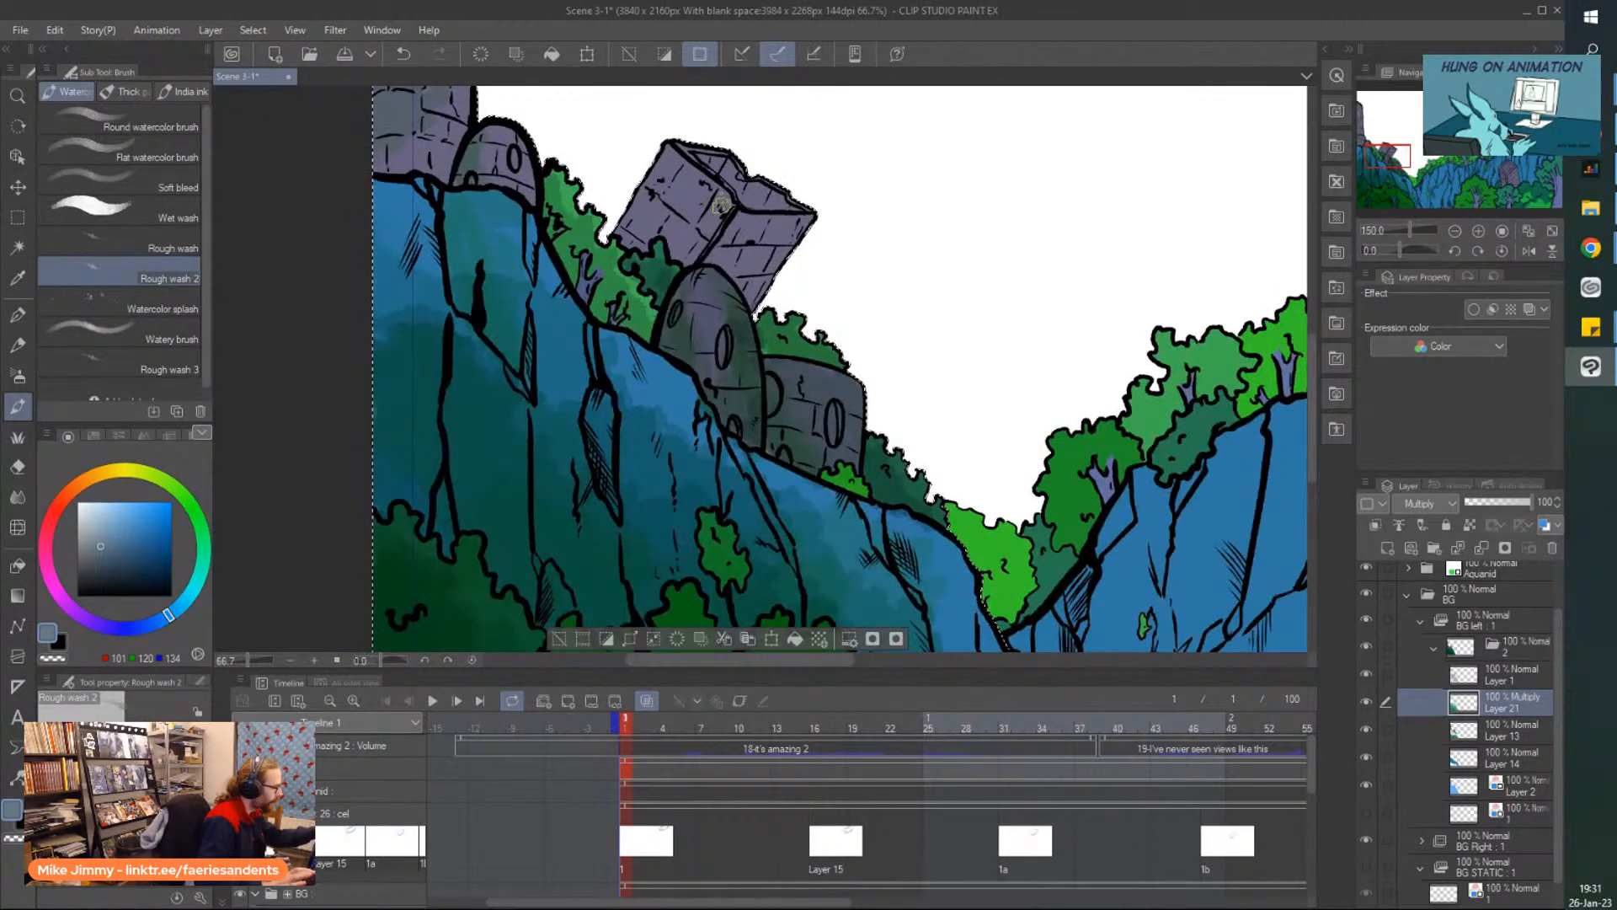
Shade the faces and hollow interior of the tilted stone block with grey-blue Rough wash 2 strokes.
{"action": "scroll", "coordinate": [723, 203], "scroll_direction": "up", "scroll_amount": 3}
{"action": "mouse_move", "coordinate": [779, 455]}
{"action": "left_mouse_down"}
{"action": "mouse_move", "coordinate": [739, 350]}
{"action": "mouse_move", "coordinate": [663, 331]}
{"action": "mouse_move", "coordinate": [769, 202]}
{"action": "mouse_move", "coordinate": [747, 354]}
{"action": "mouse_move", "coordinate": [541, 245]}
{"action": "mouse_move", "coordinate": [447, 249]}
{"action": "mouse_move", "coordinate": [449, 271]}
{"action": "left_mouse_up"}
{"action": "scroll", "coordinate": [449, 271], "scroll_direction": "down", "scroll_amount": 3}
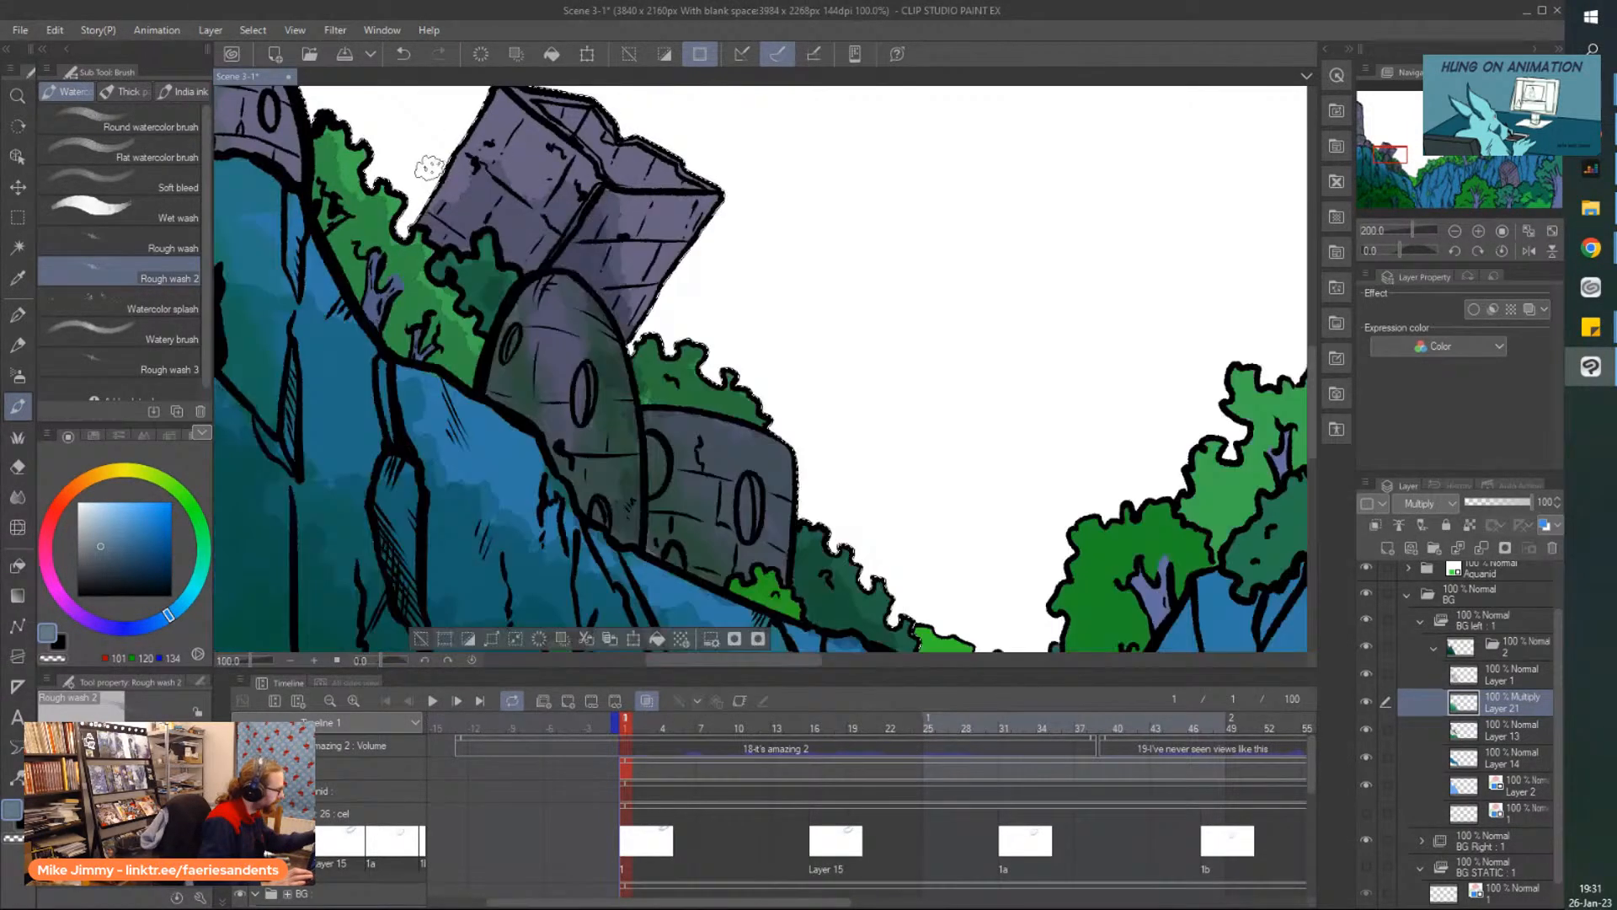
{"action": "scroll", "coordinate": [582, 472], "scroll_direction": "up", "scroll_amount": 3}
{"action": "mouse_move", "coordinate": [581, 472]}
{"action": "left_mouse_down"}
{"action": "mouse_move", "coordinate": [507, 390]}
{"action": "mouse_move", "coordinate": [464, 432]}
{"action": "mouse_move", "coordinate": [396, 430]}
{"action": "left_mouse_up"}
{"action": "mouse_move", "coordinate": [665, 506]}
{"action": "left_mouse_down"}
{"action": "mouse_move", "coordinate": [742, 472]}
{"action": "mouse_move", "coordinate": [761, 561]}
{"action": "mouse_move", "coordinate": [859, 421]}
{"action": "mouse_move", "coordinate": [682, 472]}
{"action": "mouse_move", "coordinate": [649, 455]}
{"action": "mouse_move", "coordinate": [787, 548]}
{"action": "mouse_move", "coordinate": [674, 489]}
{"action": "left_mouse_up"}
{"action": "mouse_move", "coordinate": [770, 286]}
{"action": "left_mouse_down"}
{"action": "mouse_move", "coordinate": [652, 196]}
{"action": "mouse_move", "coordinate": [811, 316]}
{"action": "mouse_move", "coordinate": [703, 246]}
{"action": "mouse_move", "coordinate": [785, 325]}
{"action": "mouse_move", "coordinate": [632, 187]}
{"action": "mouse_move", "coordinate": [789, 320]}
{"action": "mouse_move", "coordinate": [480, 206]}
{"action": "left_mouse_up"}
{"action": "scroll", "coordinate": [480, 207], "scroll_direction": "down", "scroll_amount": 5}
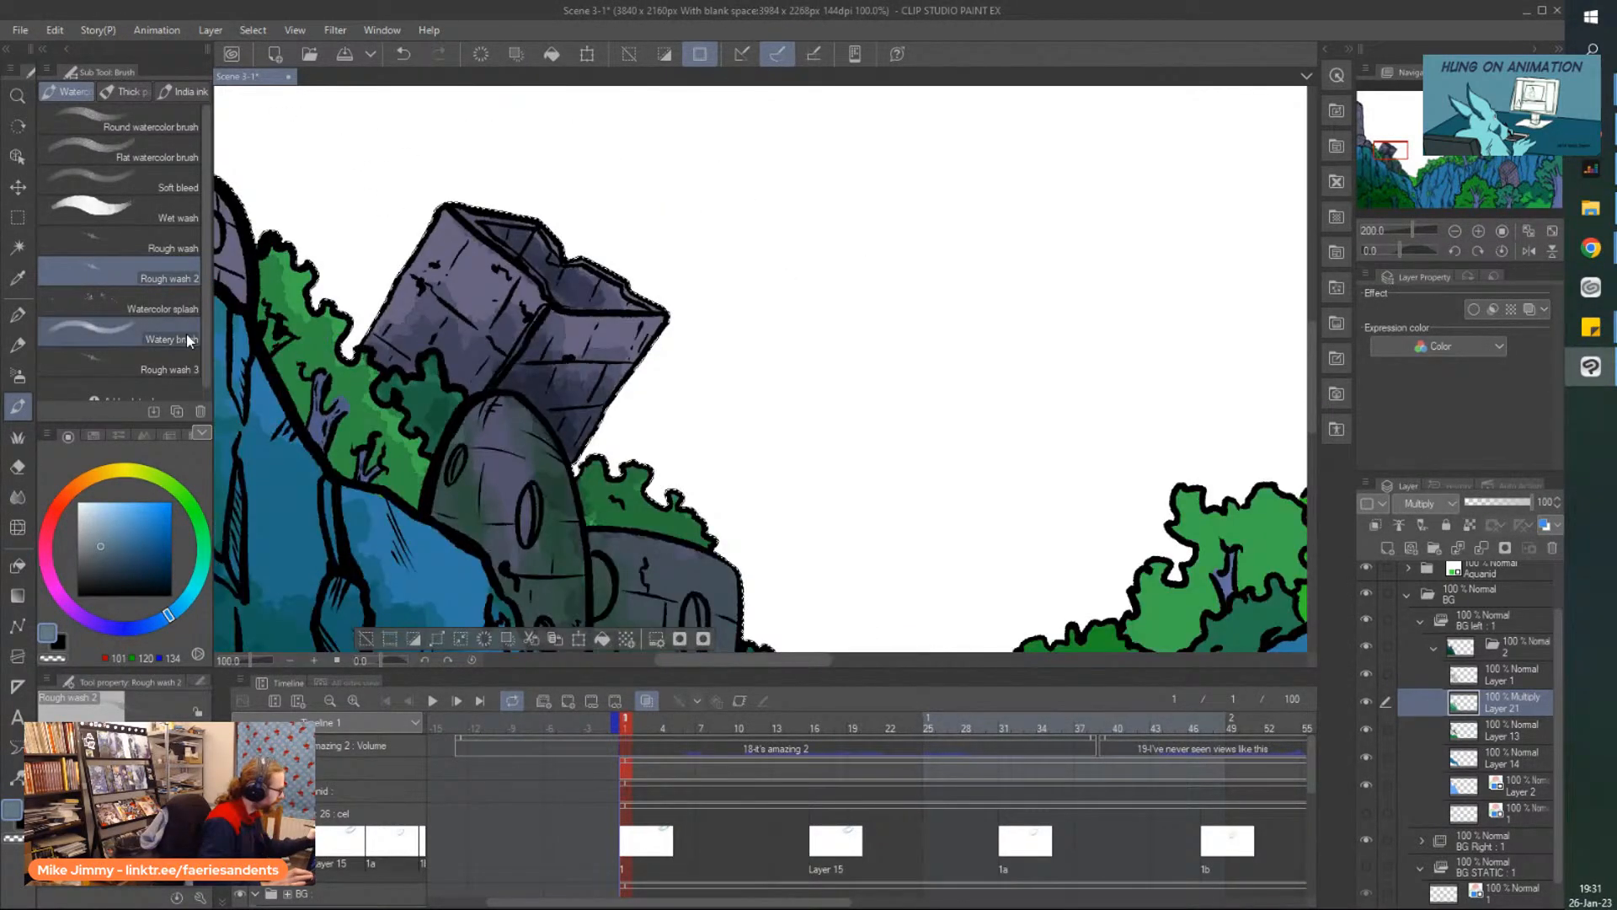
Shade the small dome beside the tall tower and the bushes between it and the tilted block.
{"action": "left_click_drag", "start_coordinate": [254, 228], "coordinate": [308, 229]}
{"action": "scroll", "coordinate": [513, 416], "scroll_direction": "up", "scroll_amount": 5}
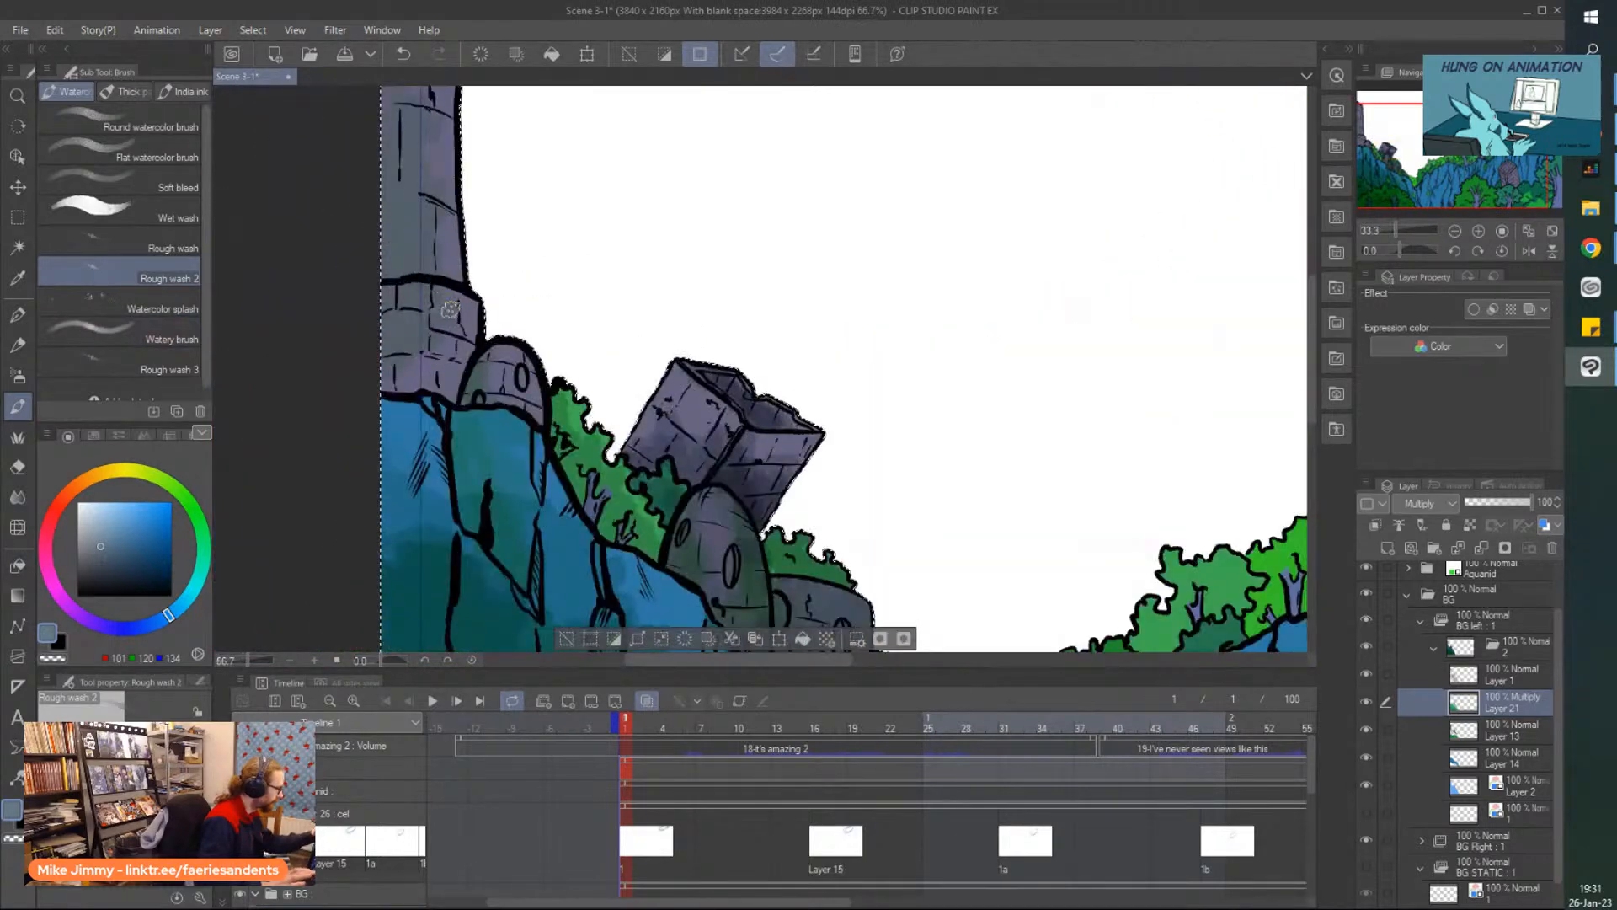
{"action": "mouse_move", "coordinate": [505, 354]}
{"action": "left_mouse_down"}
{"action": "mouse_move", "coordinate": [590, 497]}
{"action": "mouse_move", "coordinate": [613, 403]}
{"action": "mouse_move", "coordinate": [468, 426]}
{"action": "mouse_move", "coordinate": [628, 472]}
{"action": "mouse_move", "coordinate": [577, 358]}
{"action": "mouse_move", "coordinate": [517, 478]}
{"action": "left_mouse_up"}
{"action": "scroll", "coordinate": [517, 478], "scroll_direction": "down", "scroll_amount": 3}
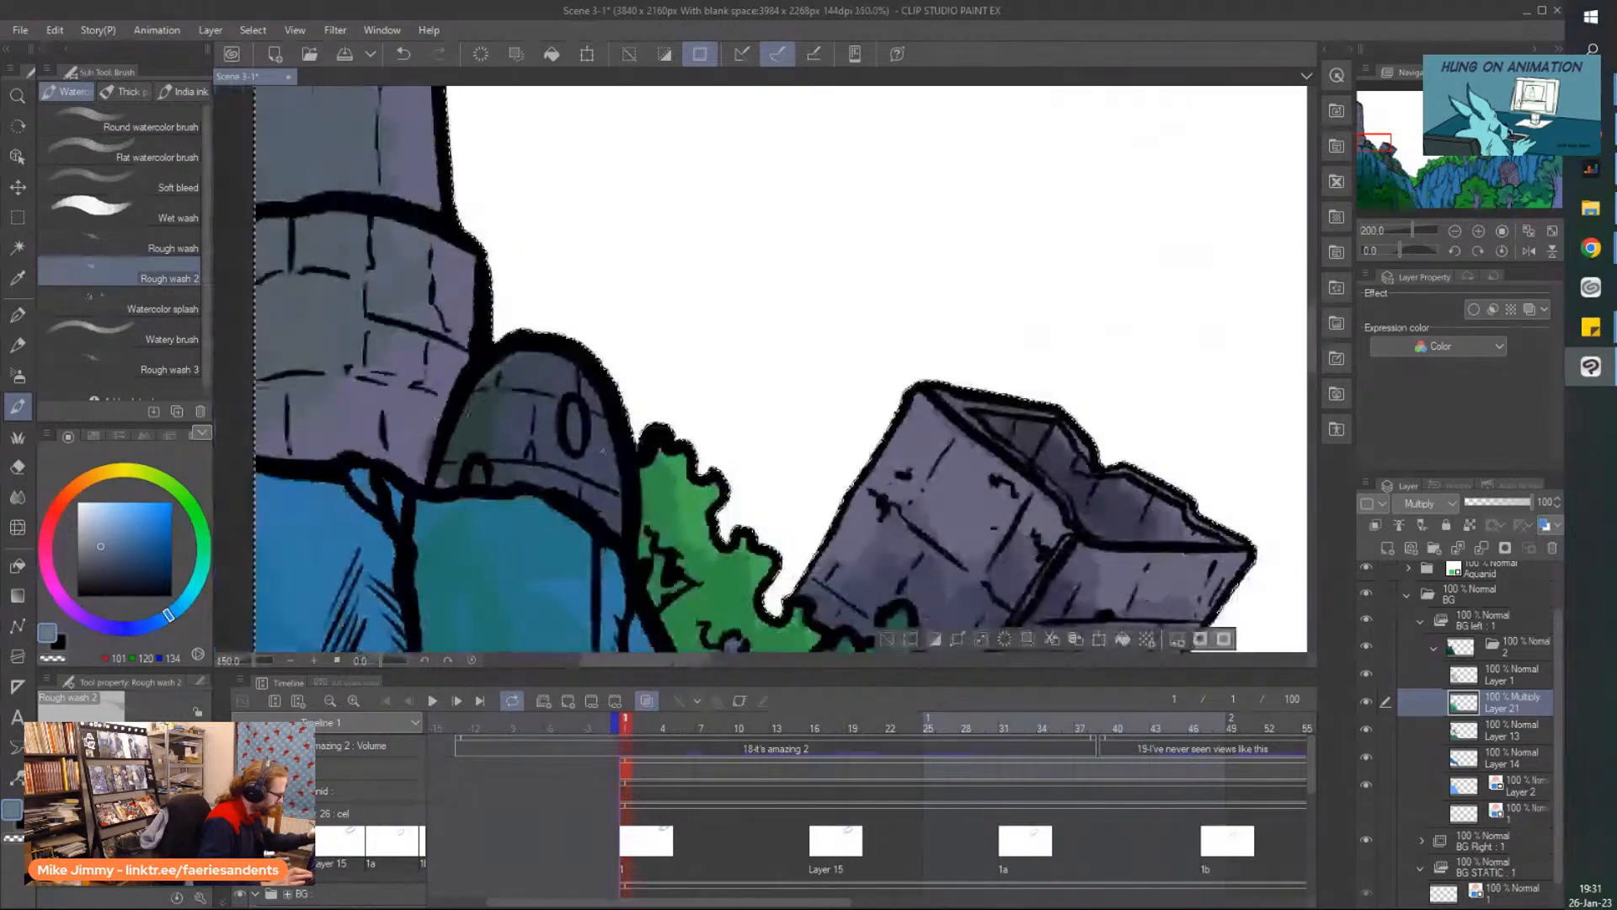
{"action": "scroll", "coordinate": [712, 458], "scroll_direction": "down", "scroll_amount": 2}
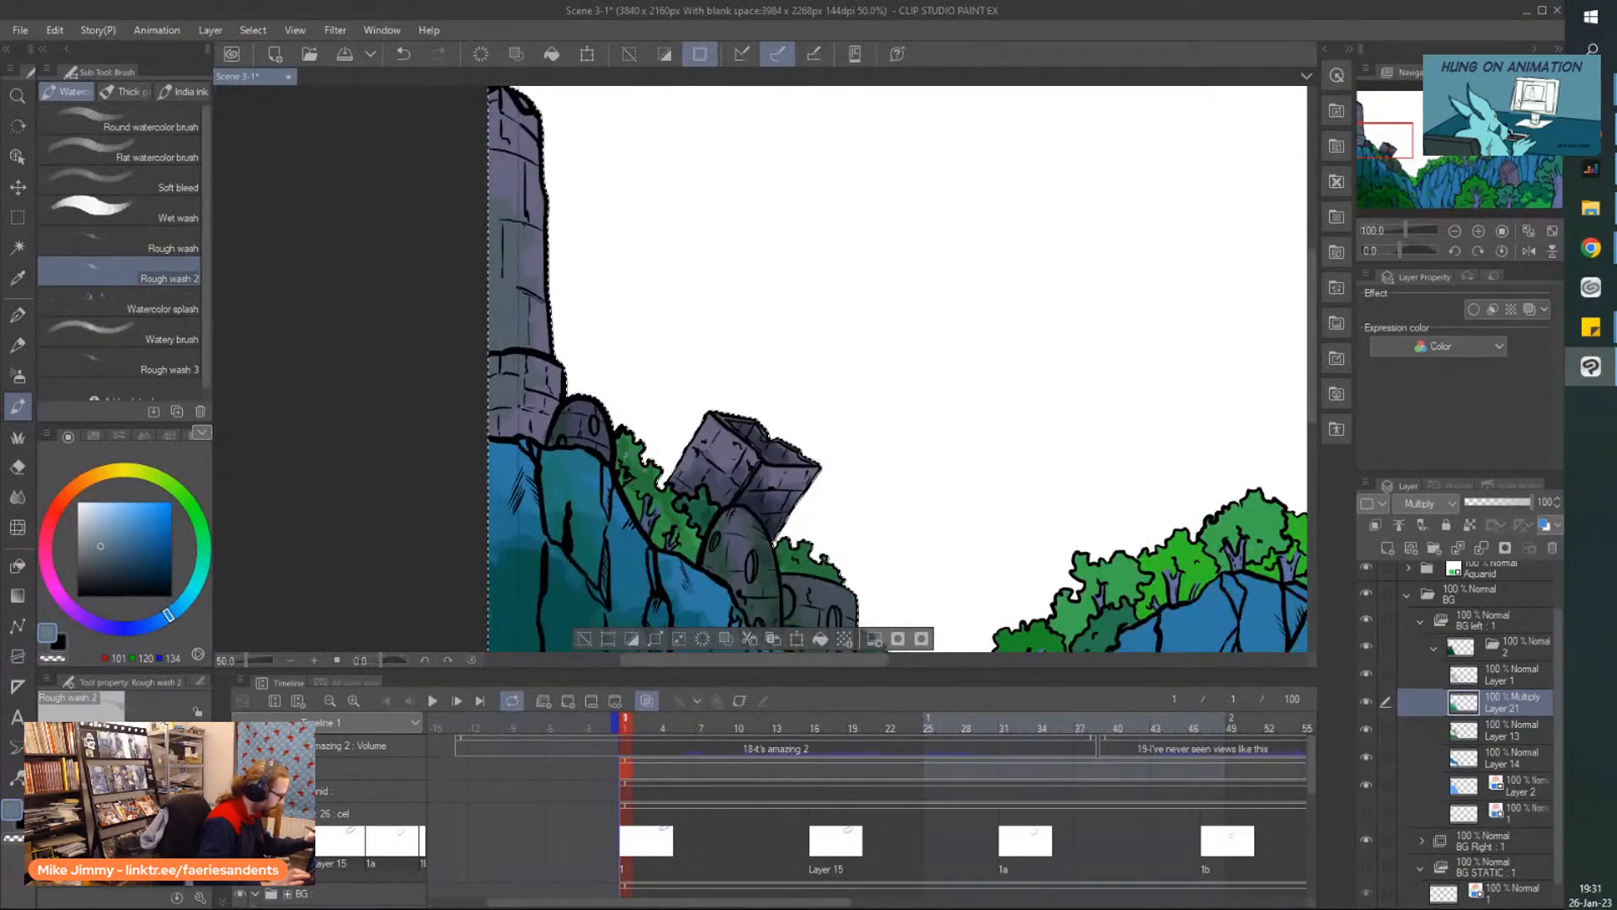
{"action": "scroll", "coordinate": [712, 458], "scroll_direction": "up", "scroll_amount": 2}
{"action": "mouse_move", "coordinate": [758, 505]}
{"action": "left_mouse_down"}
{"action": "mouse_move", "coordinate": [712, 457]}
{"action": "mouse_move", "coordinate": [623, 434]}
{"action": "mouse_move", "coordinate": [665, 556]}
{"action": "mouse_move", "coordinate": [689, 571]}
{"action": "mouse_move", "coordinate": [733, 540]}
{"action": "left_mouse_up"}
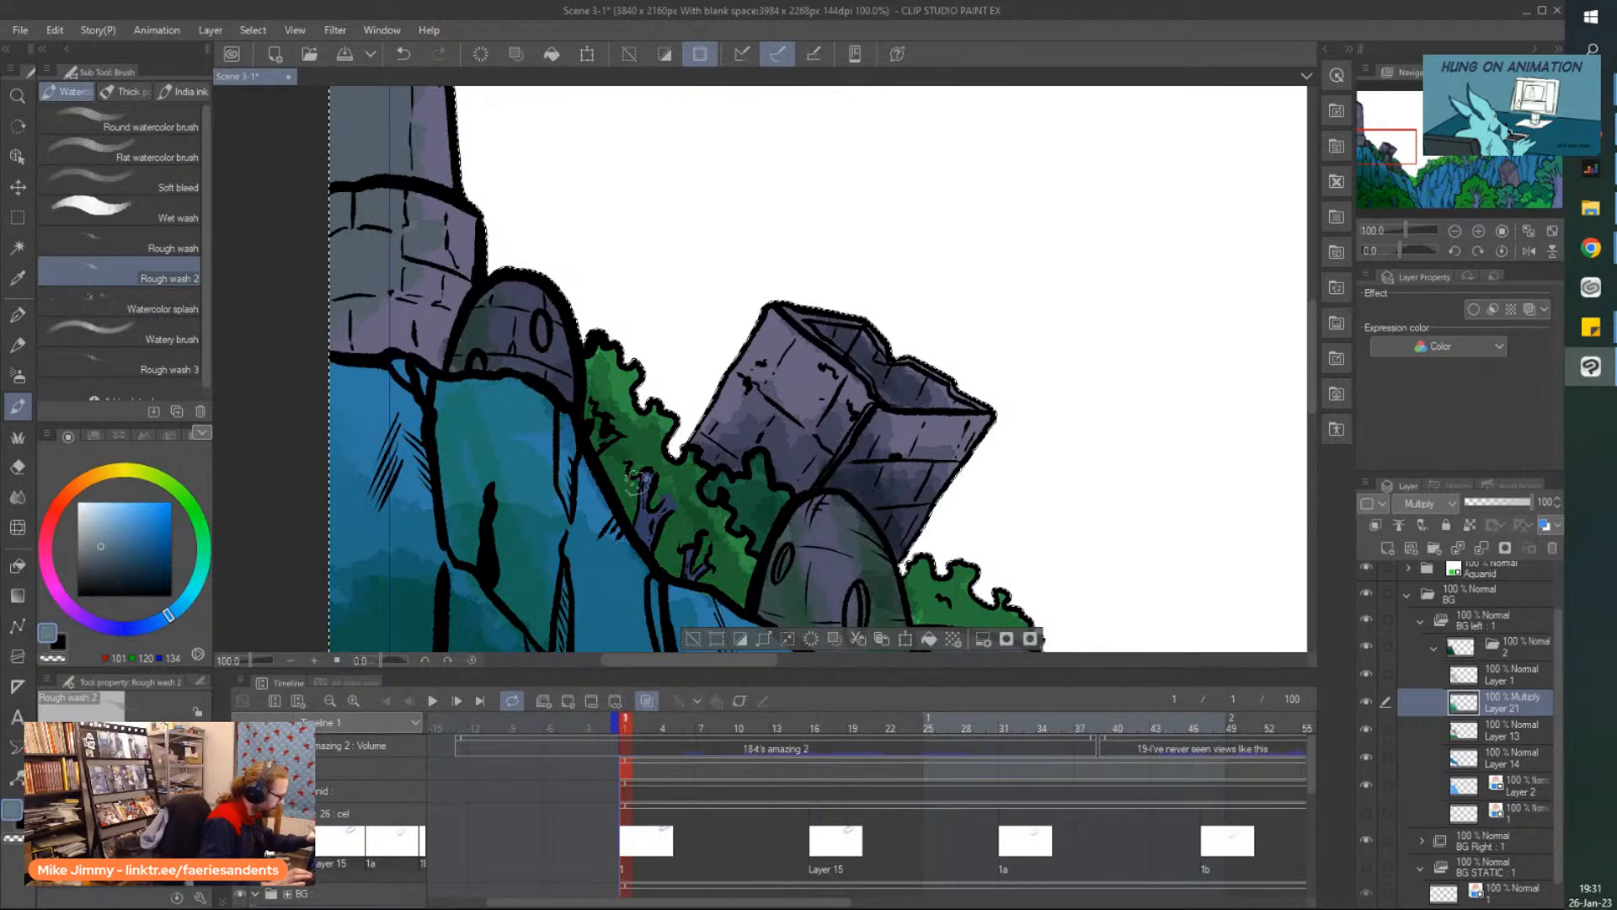
{"action": "scroll", "coordinate": [611, 387], "scroll_direction": "down", "scroll_amount": 3}
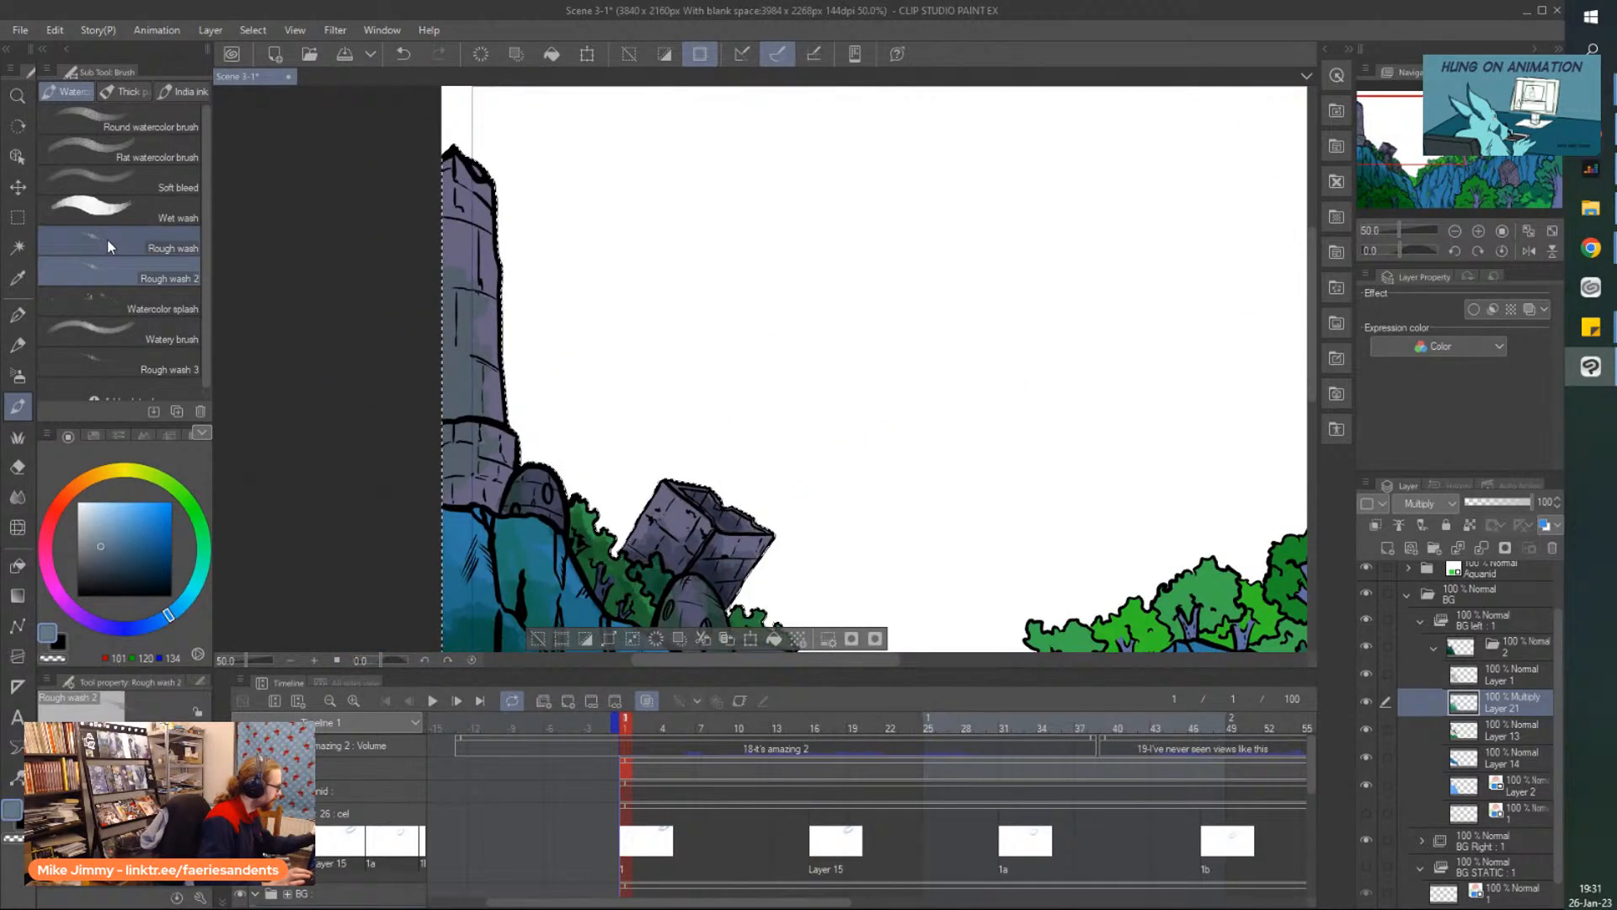
Darken the tall tower at the scene's left edge with grey-blue strokes of the Rough wash brush.
{"action": "left_click", "coordinate": [109, 241]}
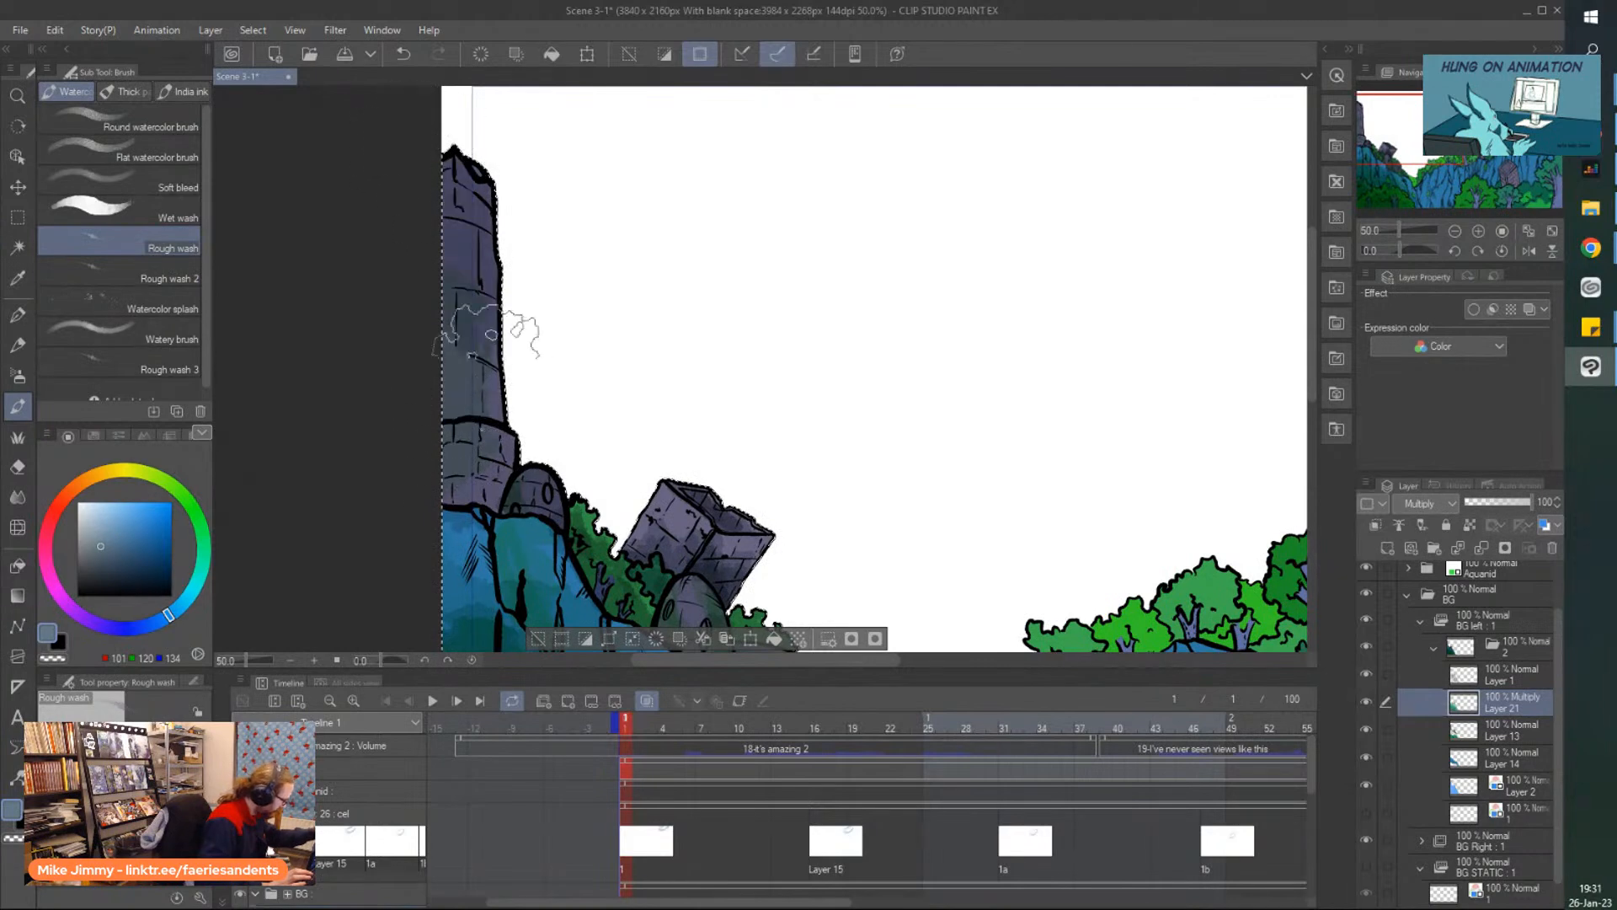
{"action": "scroll", "coordinate": [379, 343], "scroll_direction": "down", "scroll_amount": 3}
{"action": "scroll", "coordinate": [325, 290], "scroll_direction": "up", "scroll_amount": 2}
{"action": "scroll", "coordinate": [324, 292], "scroll_direction": "down", "scroll_amount": 3}
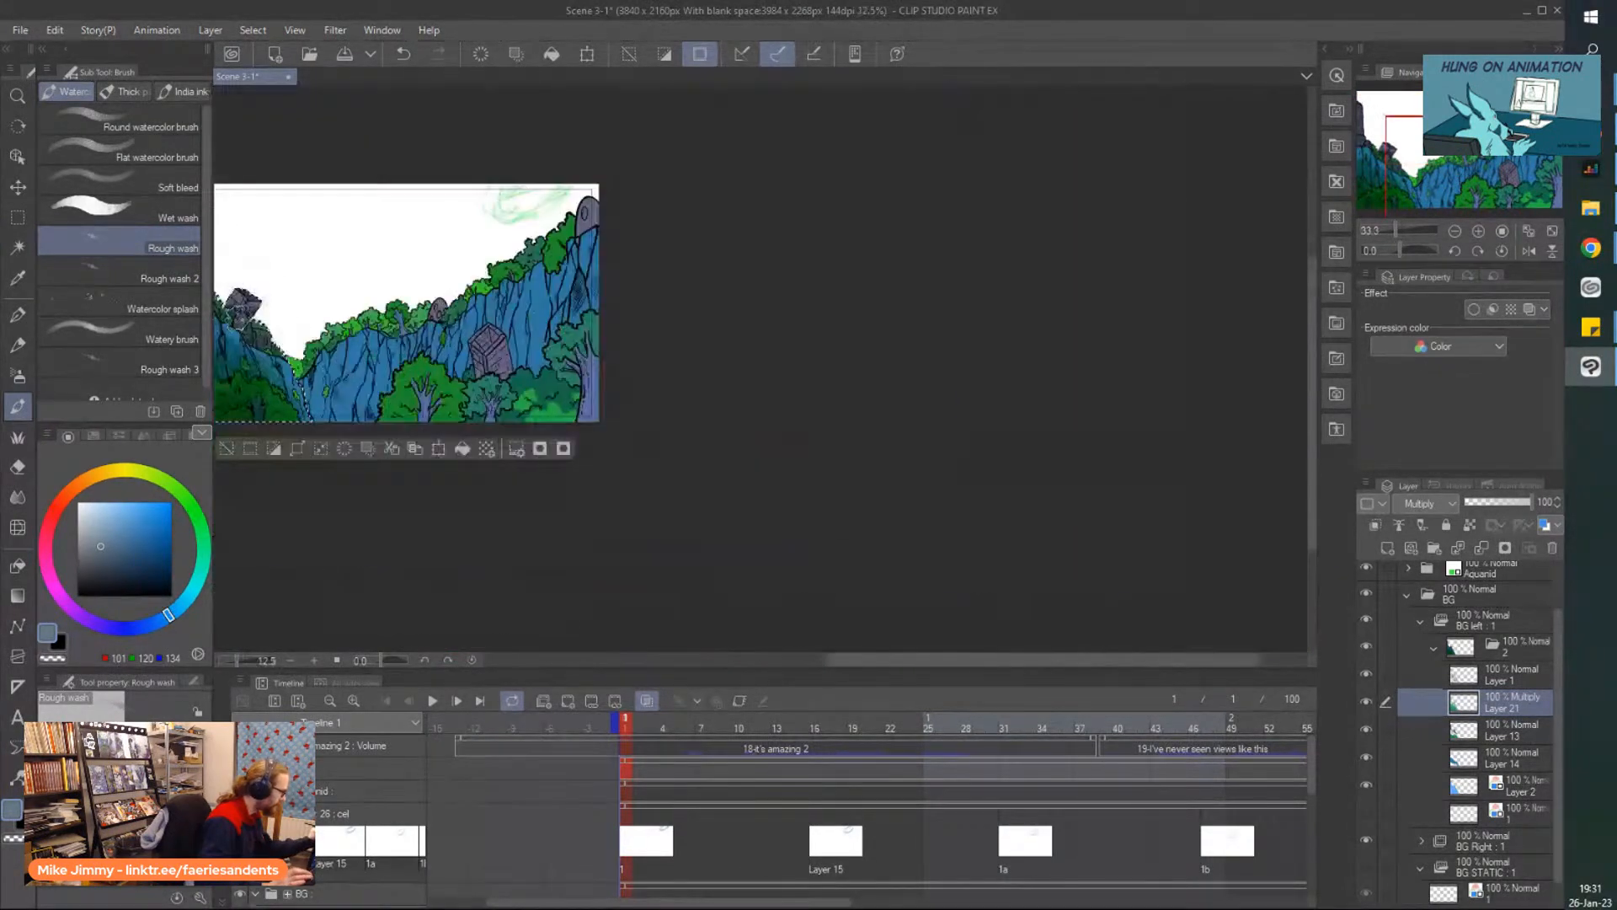
{"action": "left_click_drag", "start_coordinate": [237, 361], "coordinate": [285, 380]}
{"action": "scroll", "coordinate": [284, 379], "scroll_direction": "up", "scroll_amount": 2}
{"action": "scroll", "coordinate": [284, 380], "scroll_direction": "up", "scroll_amount": 1}
{"action": "scroll", "coordinate": [547, 253], "scroll_direction": "down", "scroll_amount": 3}
{"action": "scroll", "coordinate": [681, 200], "scroll_direction": "up", "scroll_amount": 3}
{"action": "scroll", "coordinate": [680, 199], "scroll_direction": "up", "scroll_amount": 1}
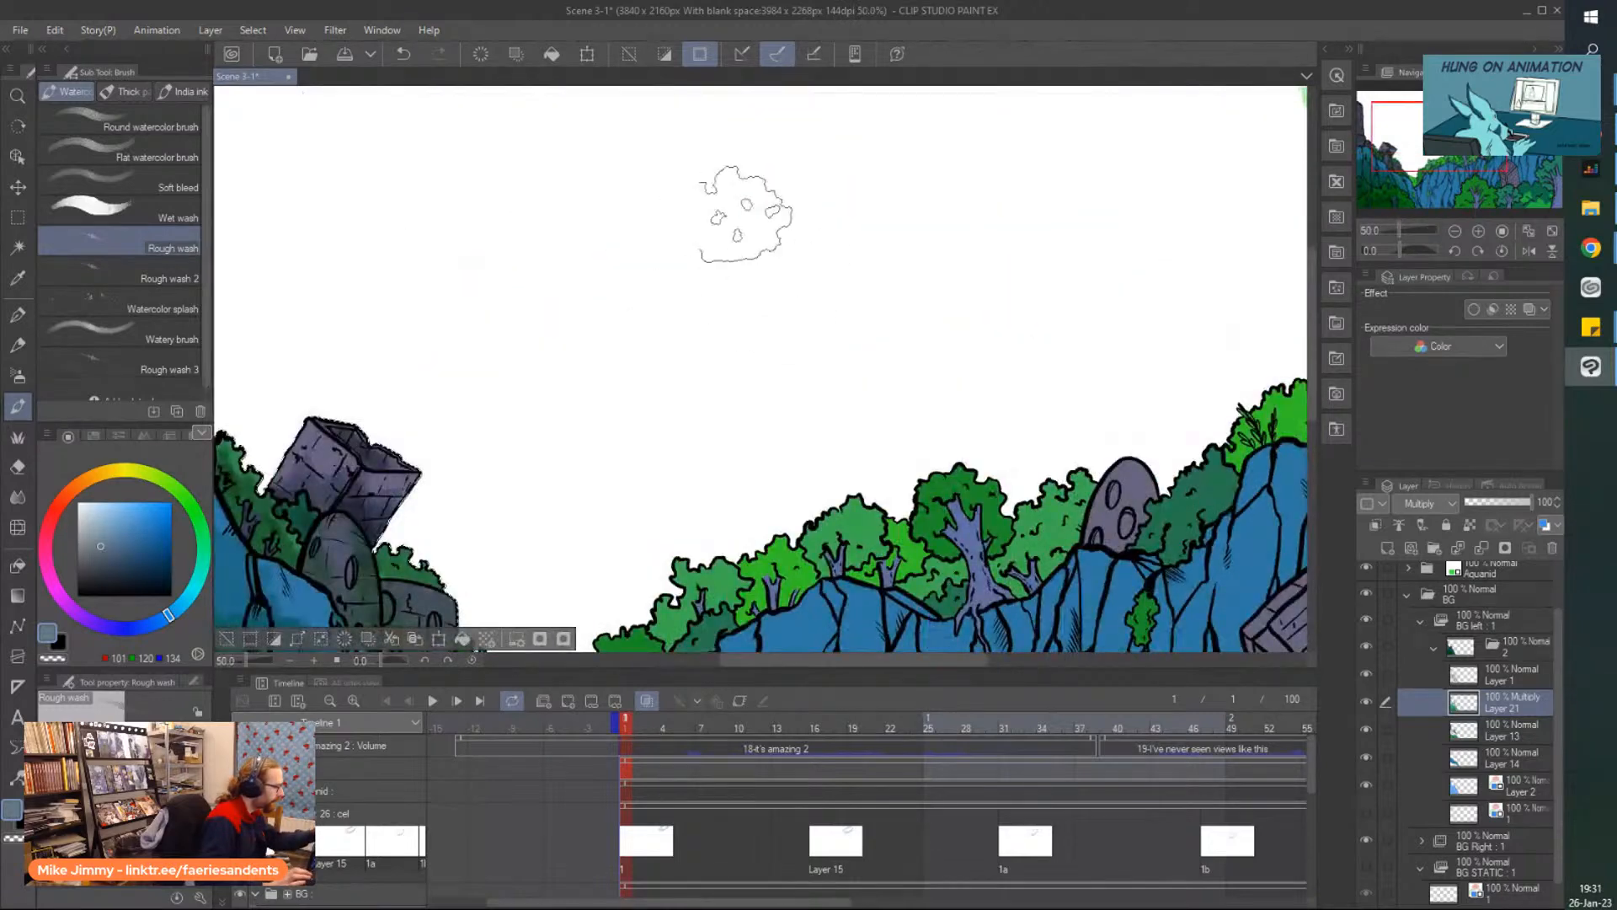
{"action": "scroll", "coordinate": [611, 293], "scroll_direction": "down", "scroll_amount": 2}
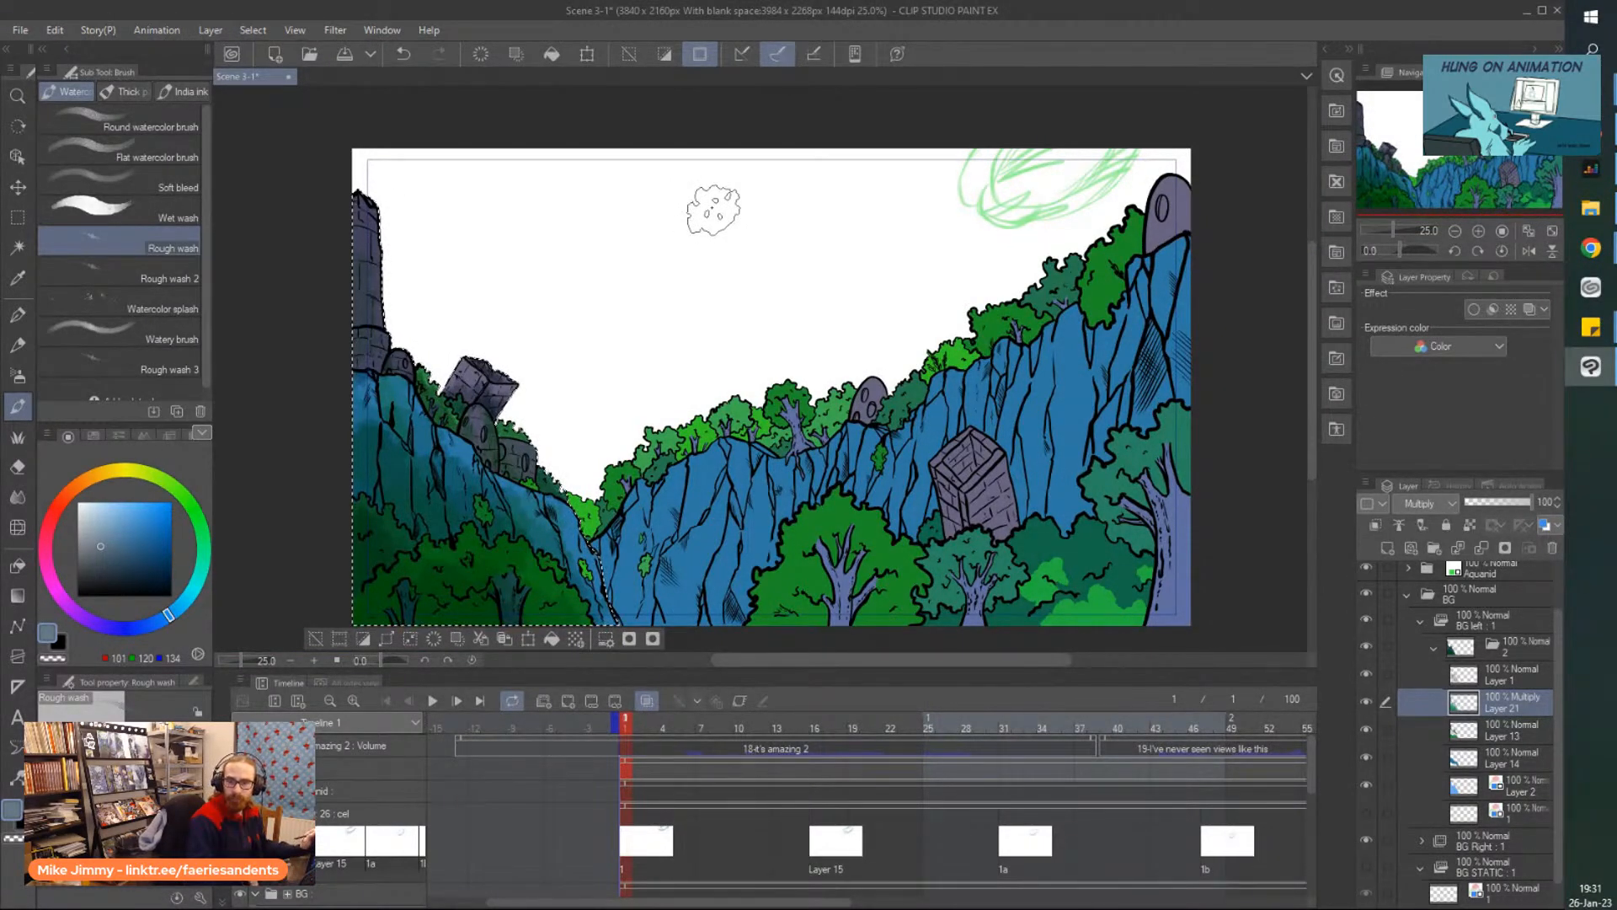
Sweep broad grey-blue Rough wash shading over the left cliff and its ruins, and redo the last stroke.
{"action": "scroll", "coordinate": [292, 480], "scroll_direction": "left", "scroll_amount": 2}
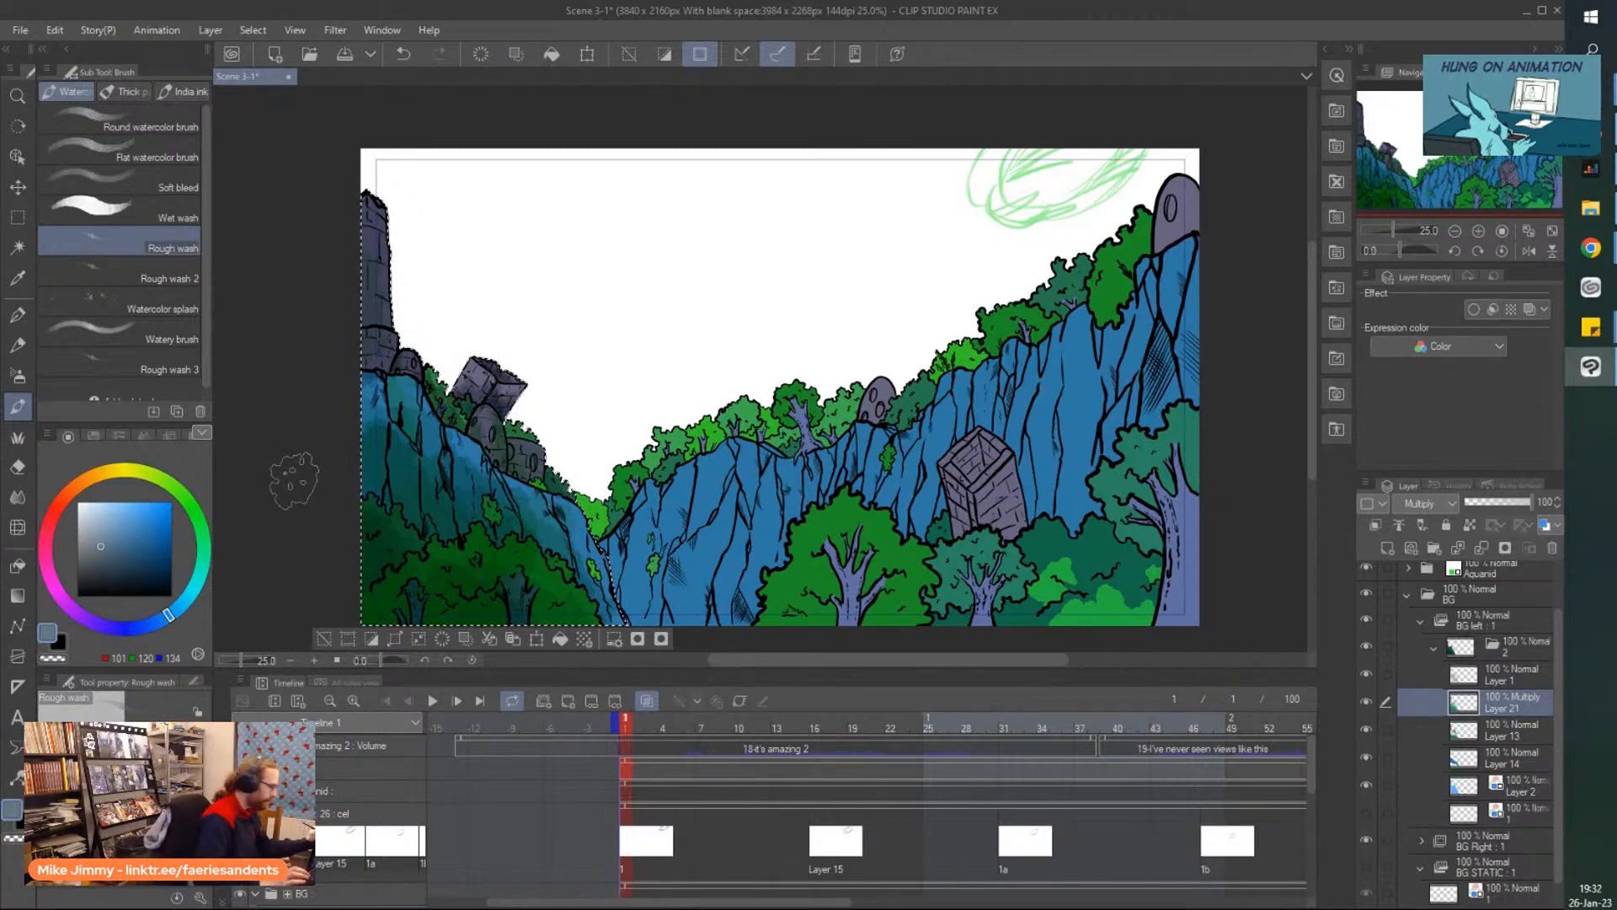
{"action": "left_click_drag", "start_coordinate": [283, 482], "coordinate": [422, 484]}
{"action": "scroll", "coordinate": [470, 397], "scroll_direction": "up", "scroll_amount": 1}
{"action": "scroll", "coordinate": [469, 397], "scroll_direction": "down", "scroll_amount": 1}
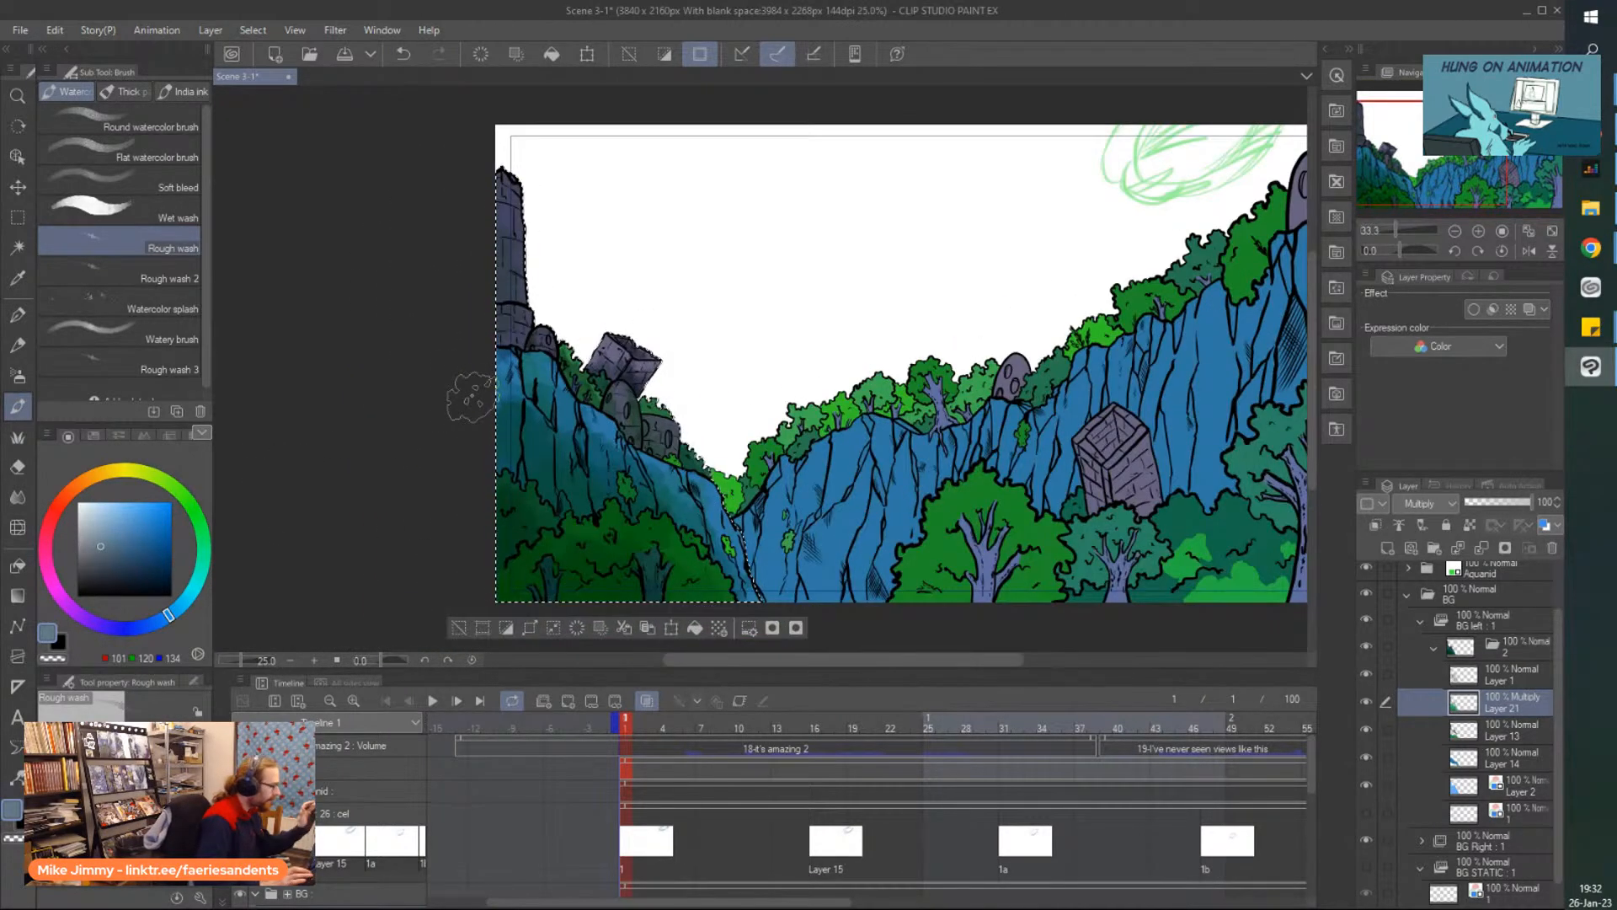
{"action": "scroll", "coordinate": [472, 396], "scroll_direction": "up", "scroll_amount": 1}
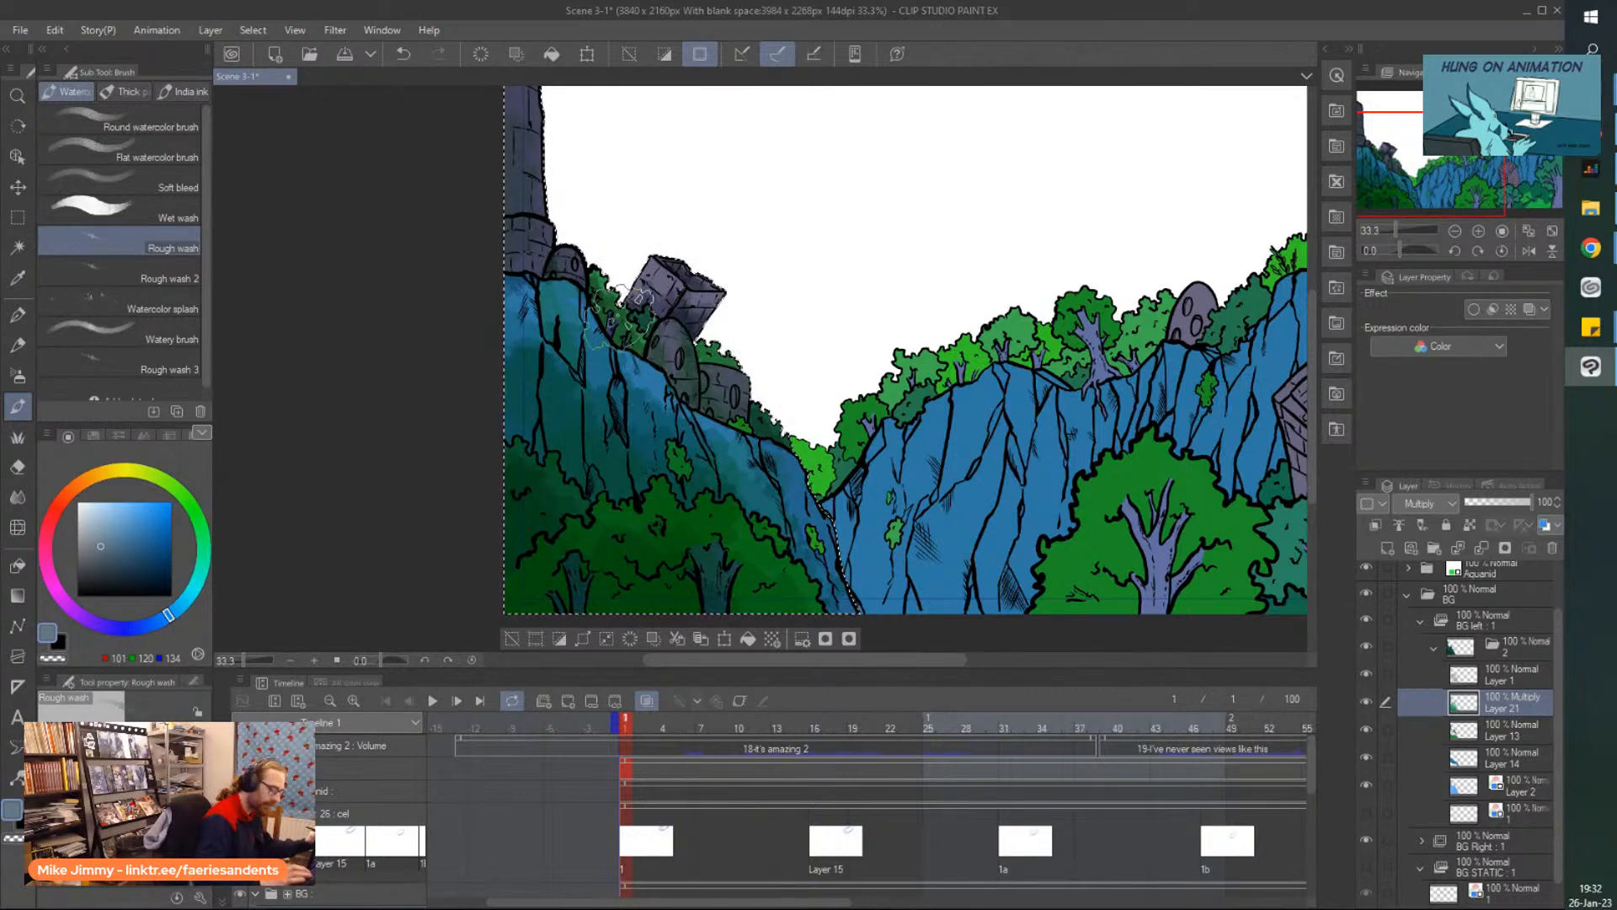
{"action": "scroll", "coordinate": [619, 317], "scroll_direction": "down", "scroll_amount": 1}
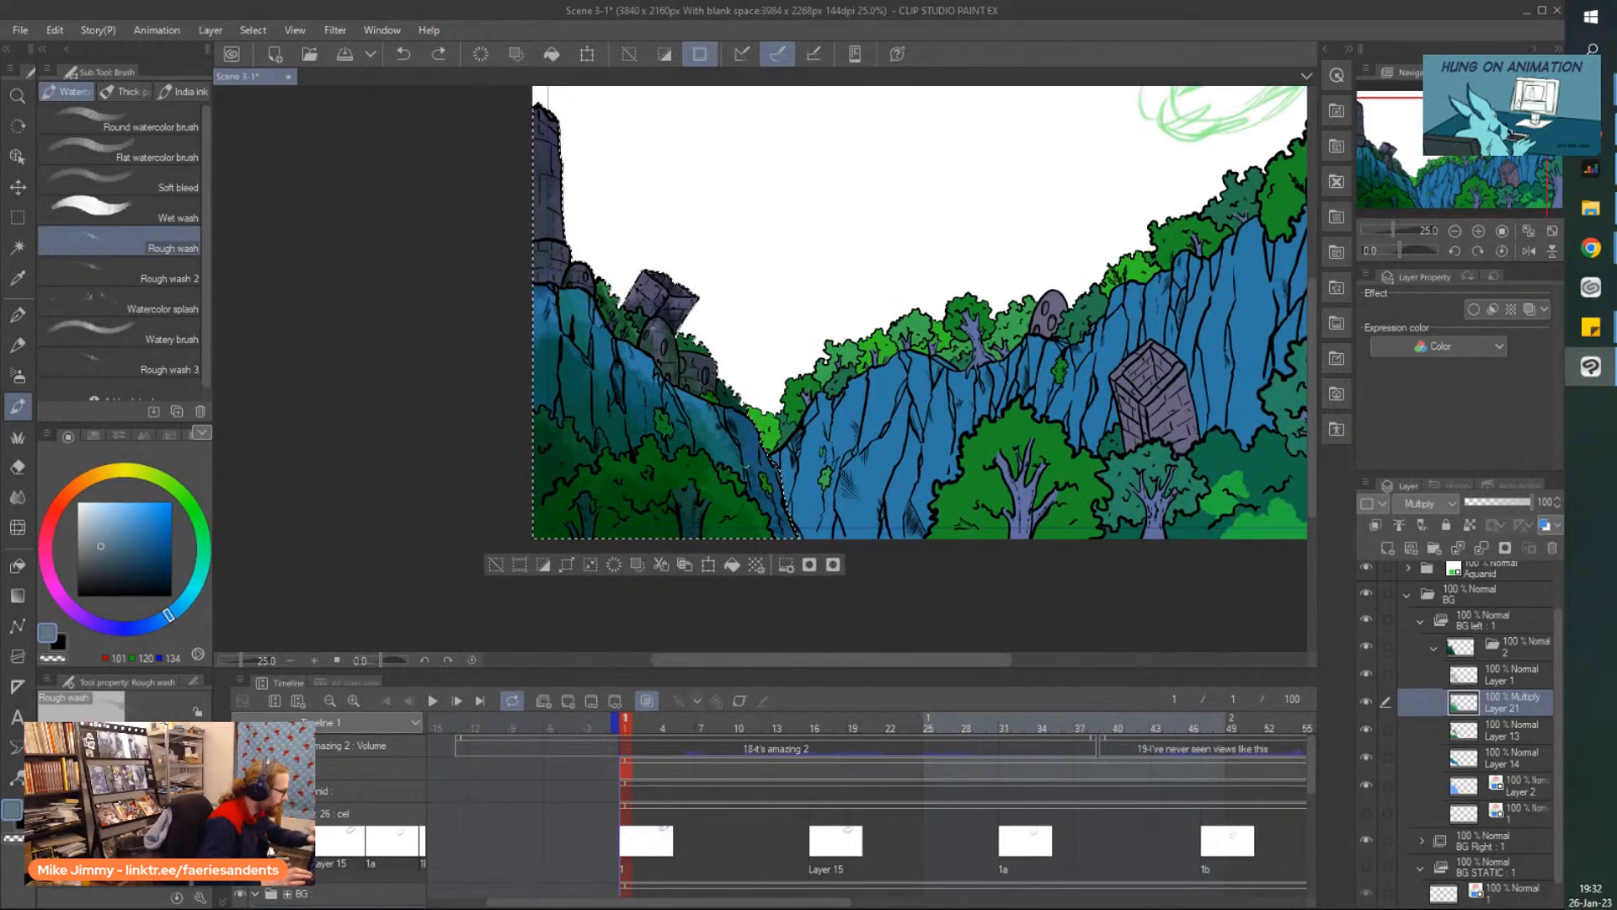
{"action": "key", "text": "ctrl+y"}
Add a new layer above Layer 21, and show and expand the FG folder down to the FG Tree layers.
{"action": "left_click", "coordinate": [1388, 548]}
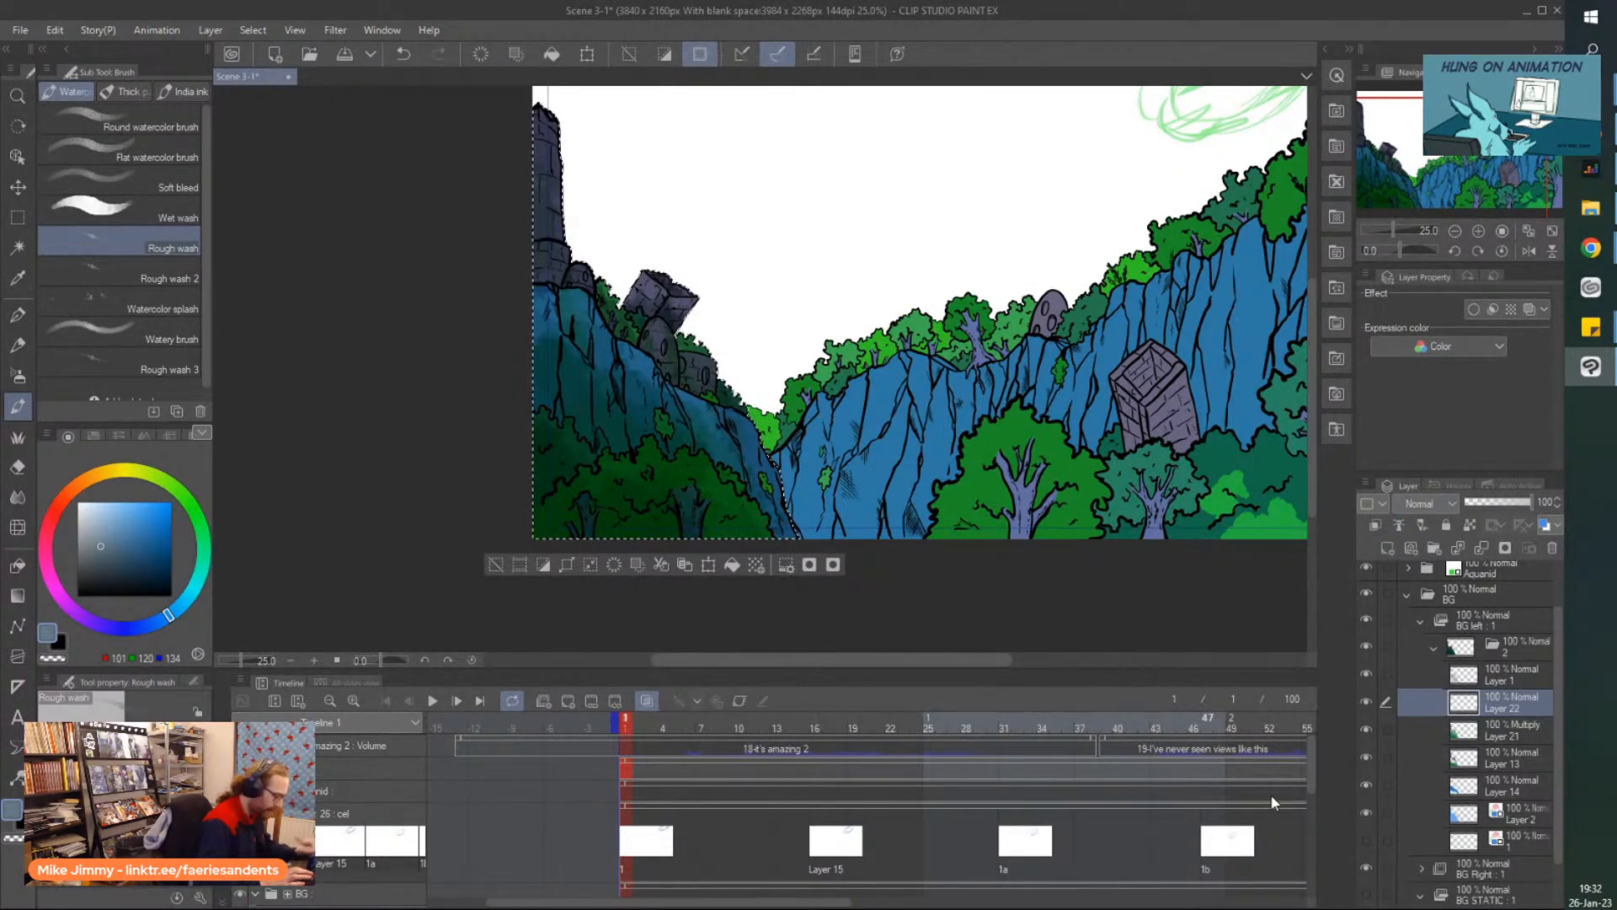
{"action": "scroll", "coordinate": [1392, 629], "scroll_direction": "up", "scroll_amount": 2}
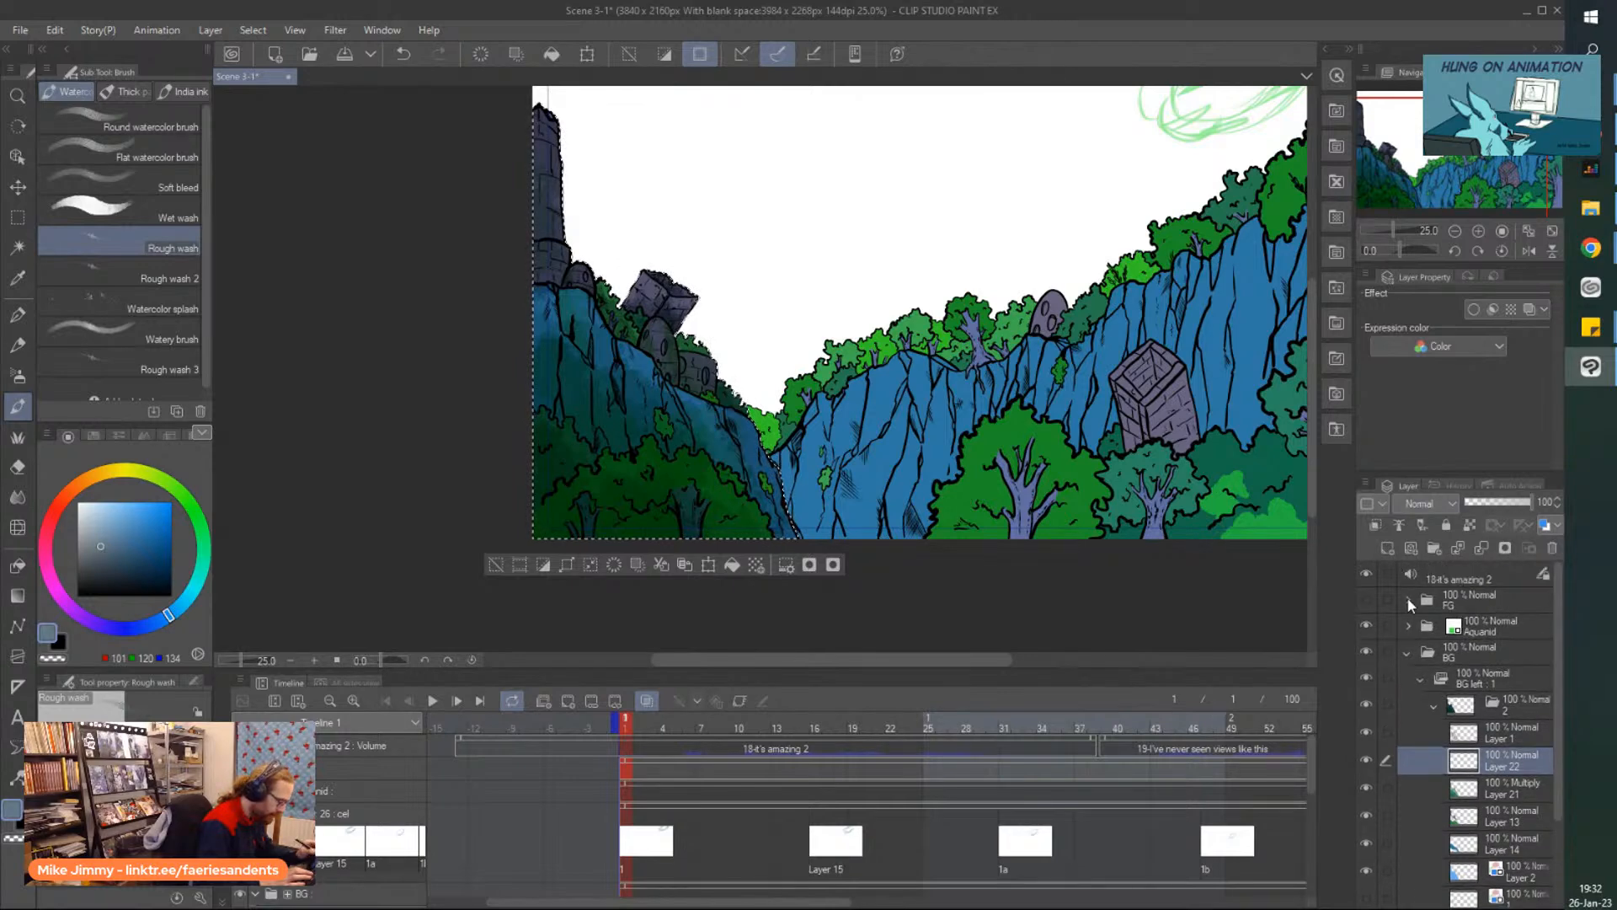
{"action": "left_click", "coordinate": [1407, 600]}
{"action": "left_click", "coordinate": [1364, 602]}
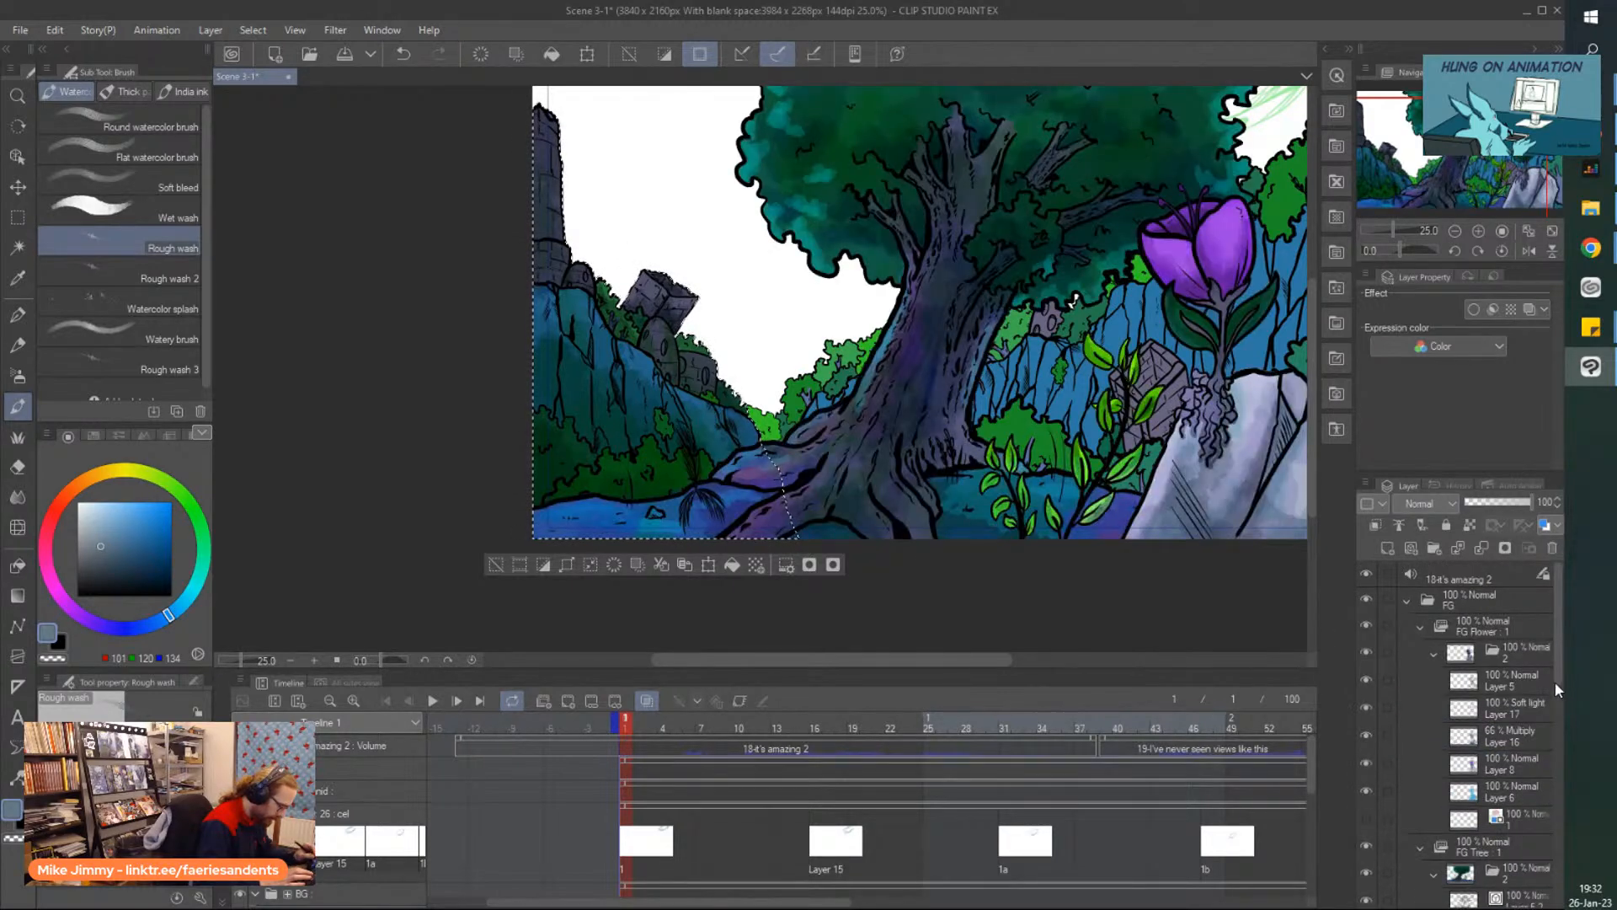
{"action": "scroll", "coordinate": [1517, 729], "scroll_direction": "down", "scroll_amount": 8}
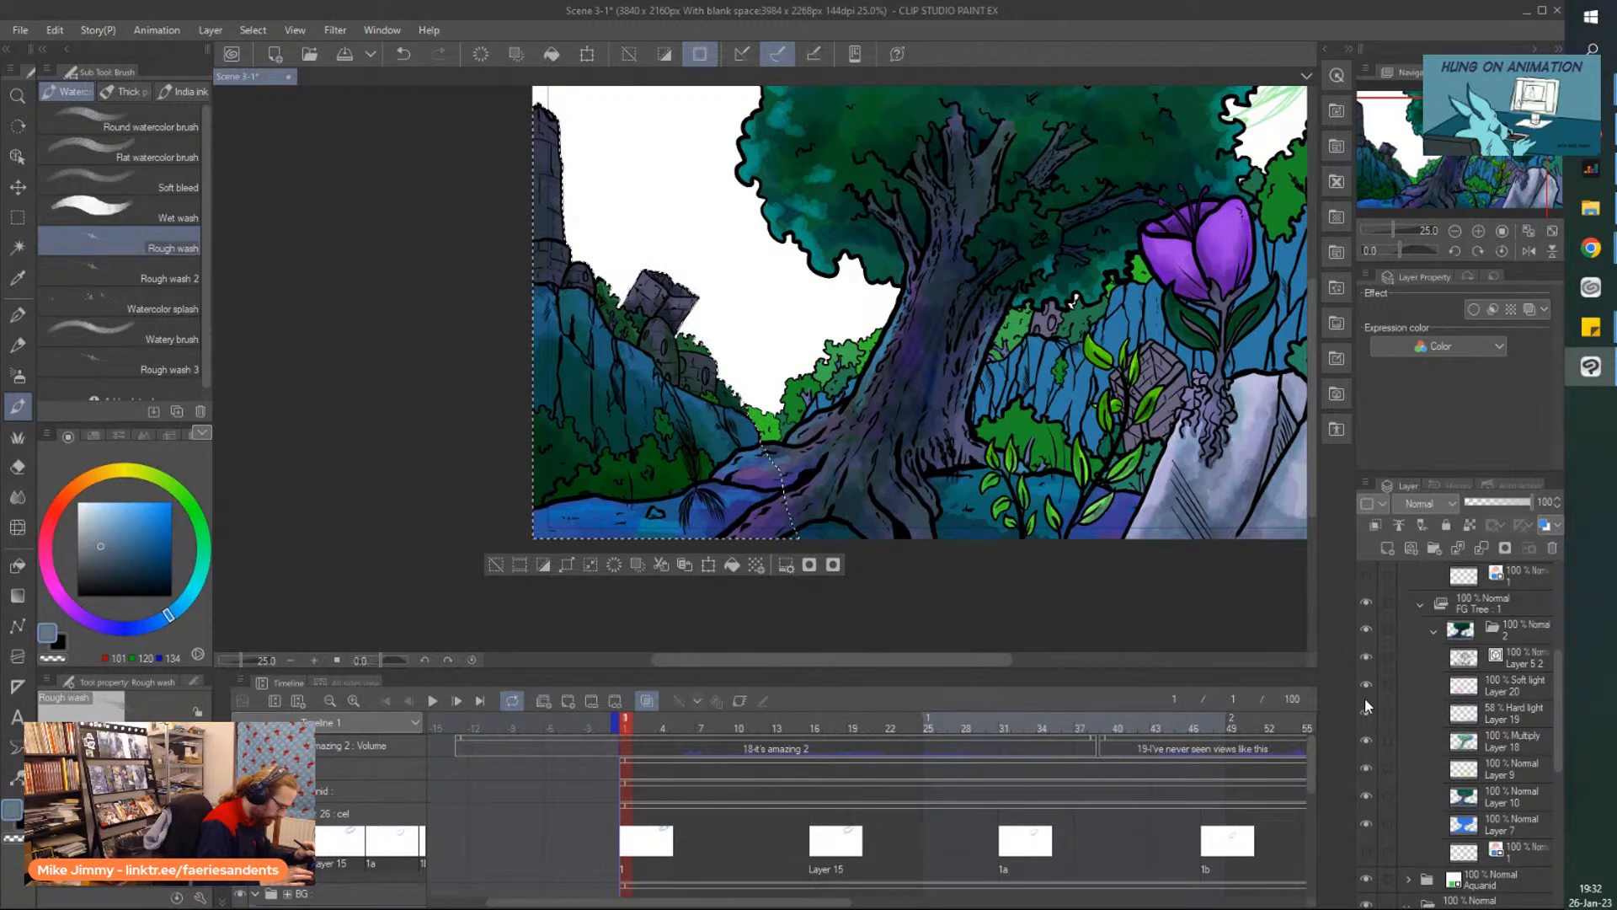
Hide the FG Flower folder and the whole FG folder, and collapse the FG folder.
{"action": "scroll", "coordinate": [1543, 647], "scroll_direction": "up", "scroll_amount": 8}
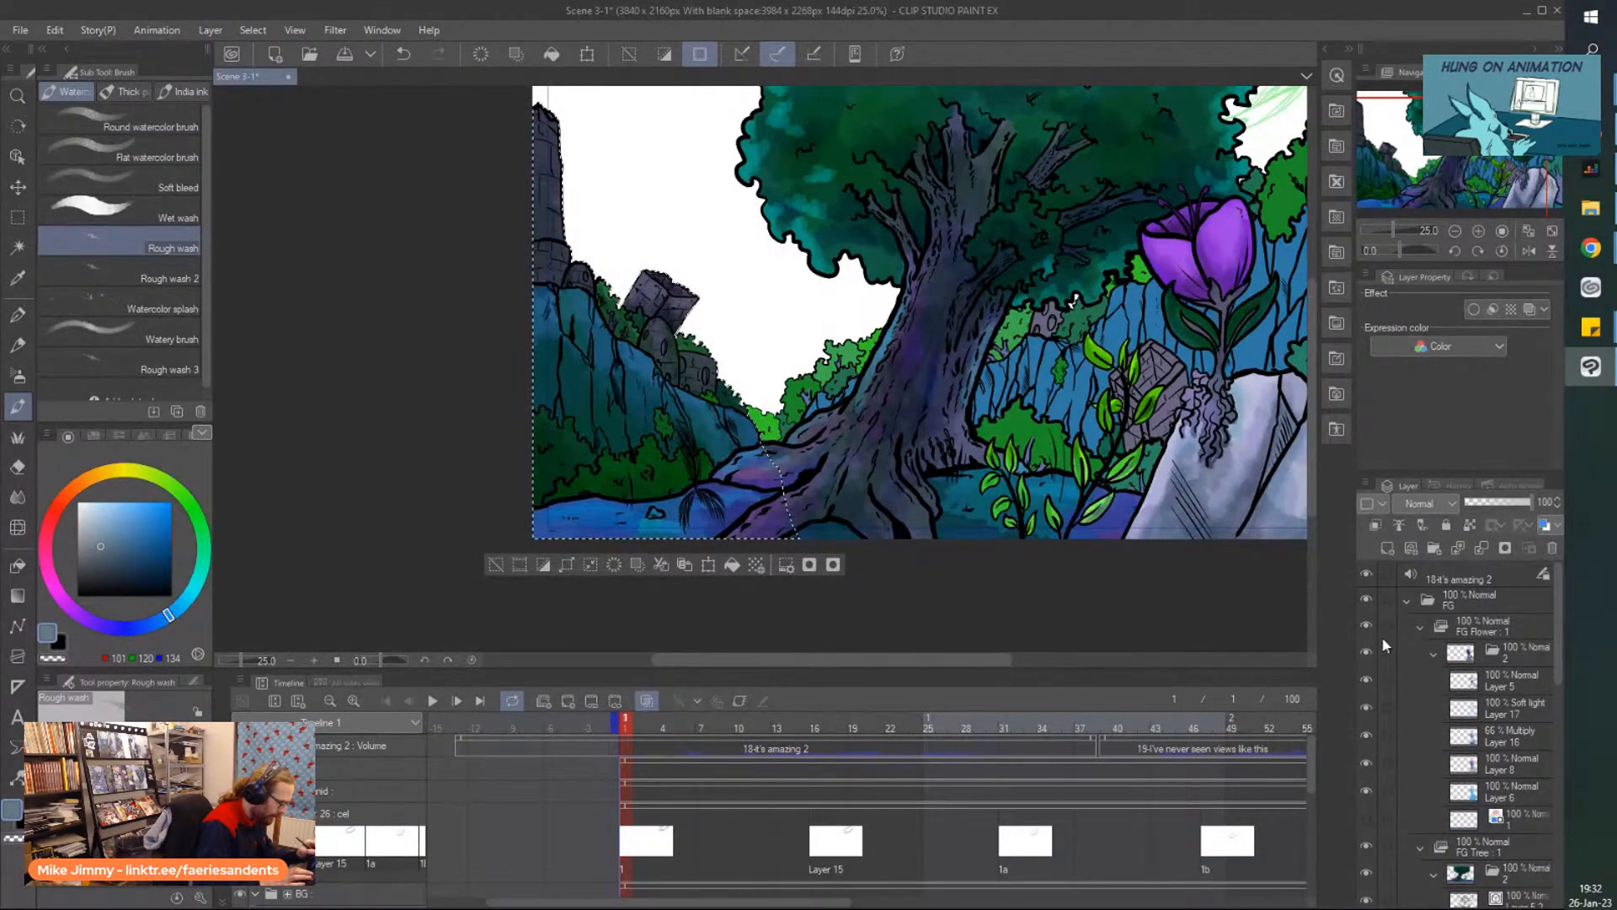
{"action": "left_click", "coordinate": [1365, 626]}
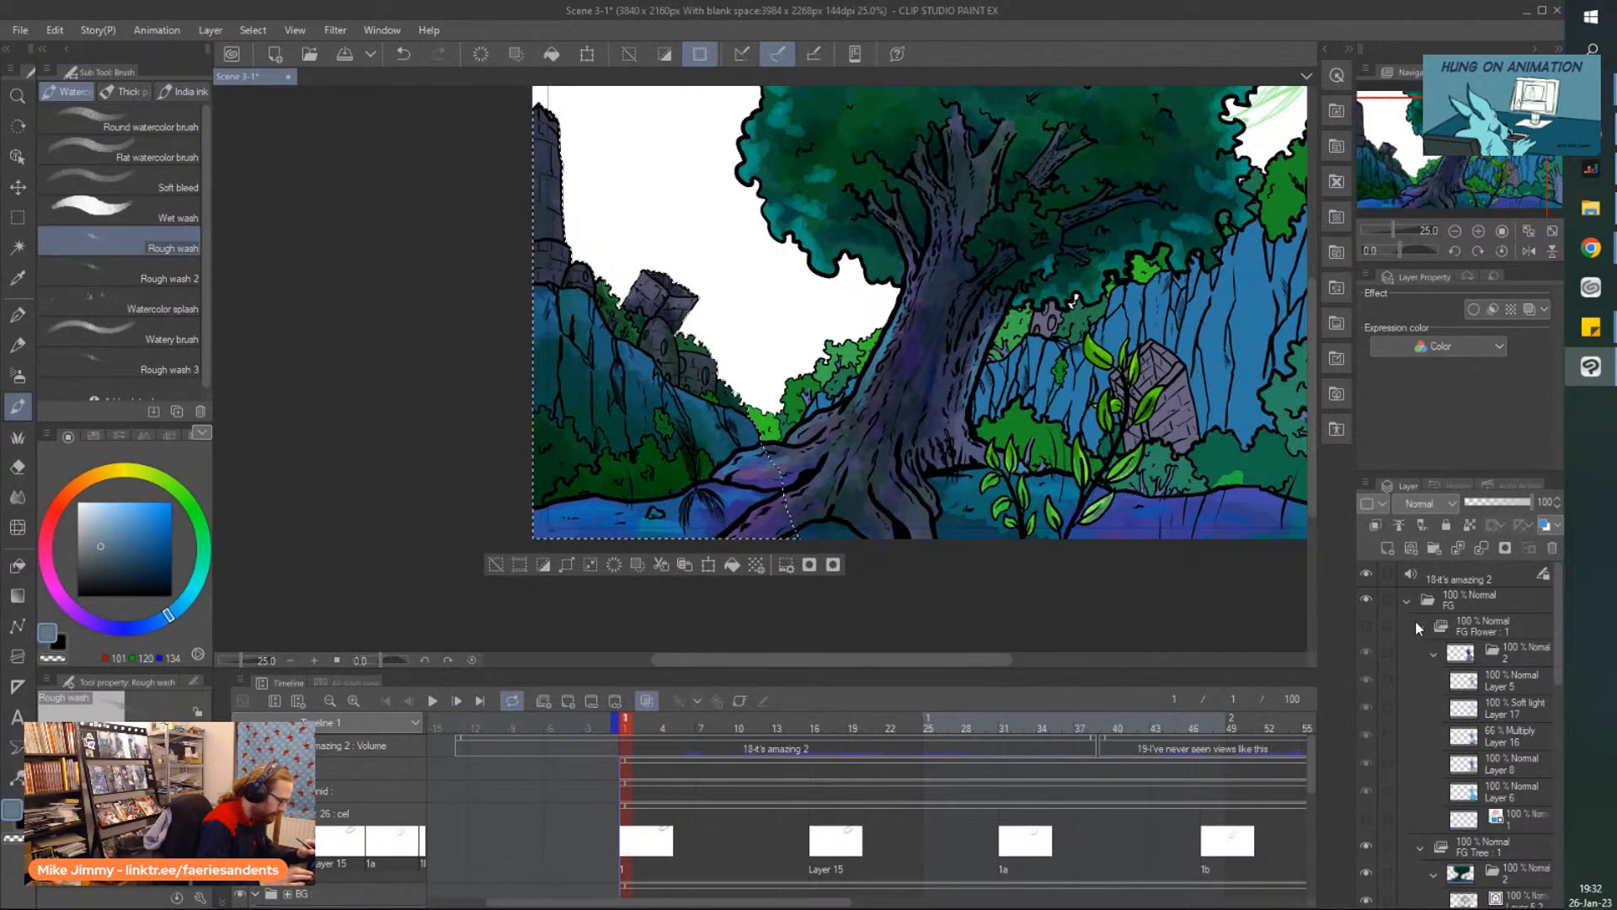
{"action": "left_click", "coordinate": [1366, 599]}
{"action": "left_click", "coordinate": [1407, 600]}
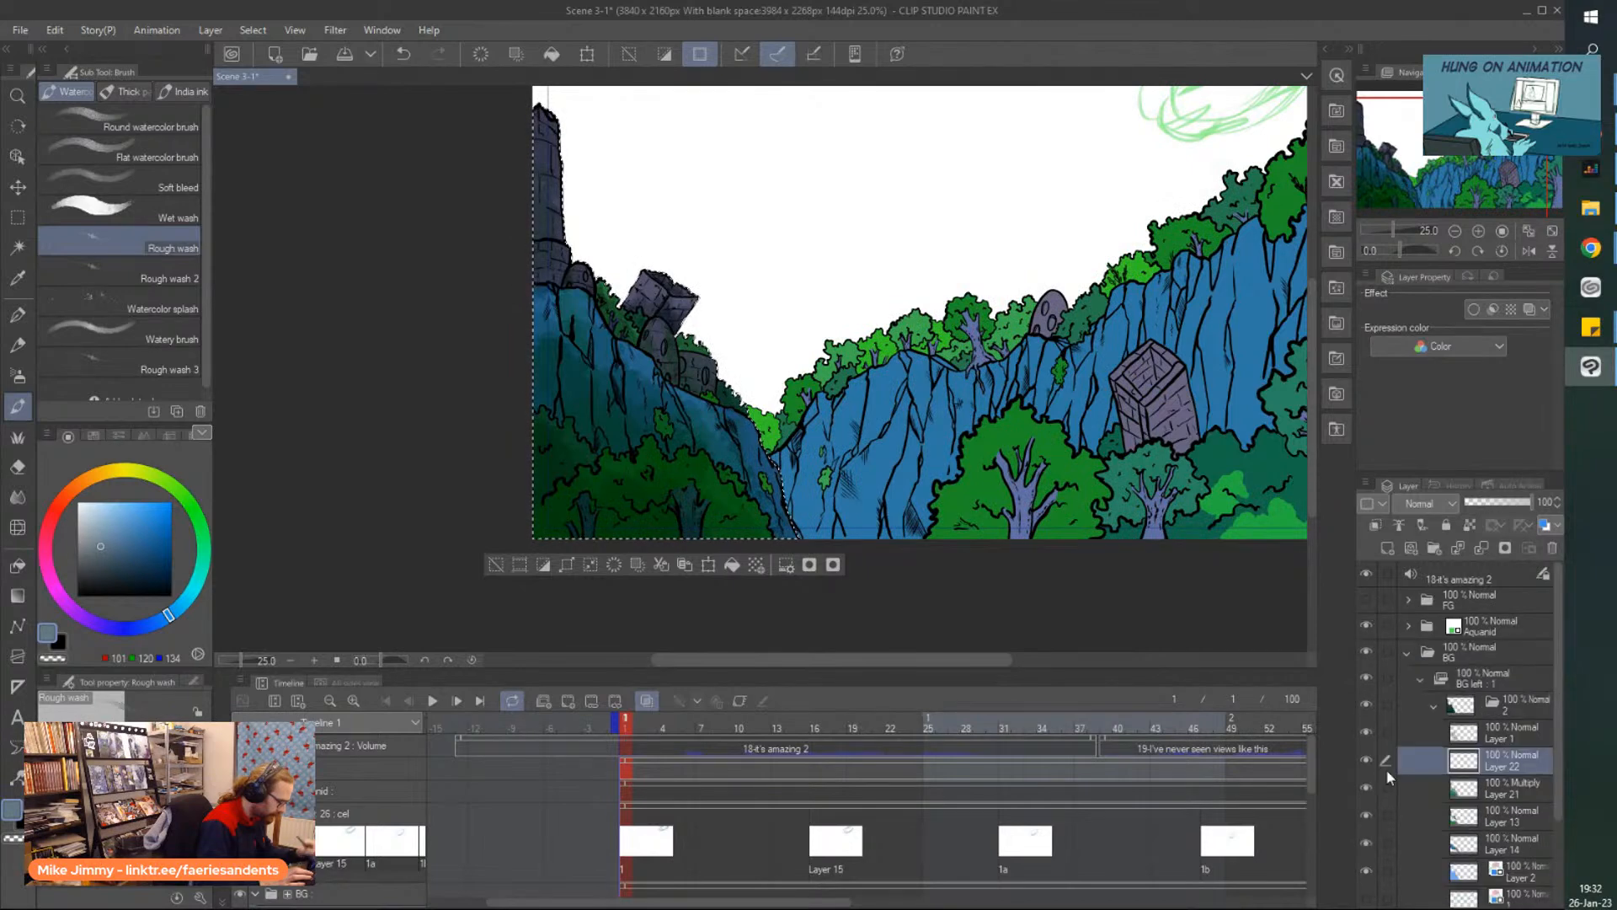
Set the blending mode of Layer 22 to Soft light.
{"action": "left_click_drag", "start_coordinate": [1230, 552], "coordinate": [1340, 485]}
{"action": "left_click", "coordinate": [1422, 503]}
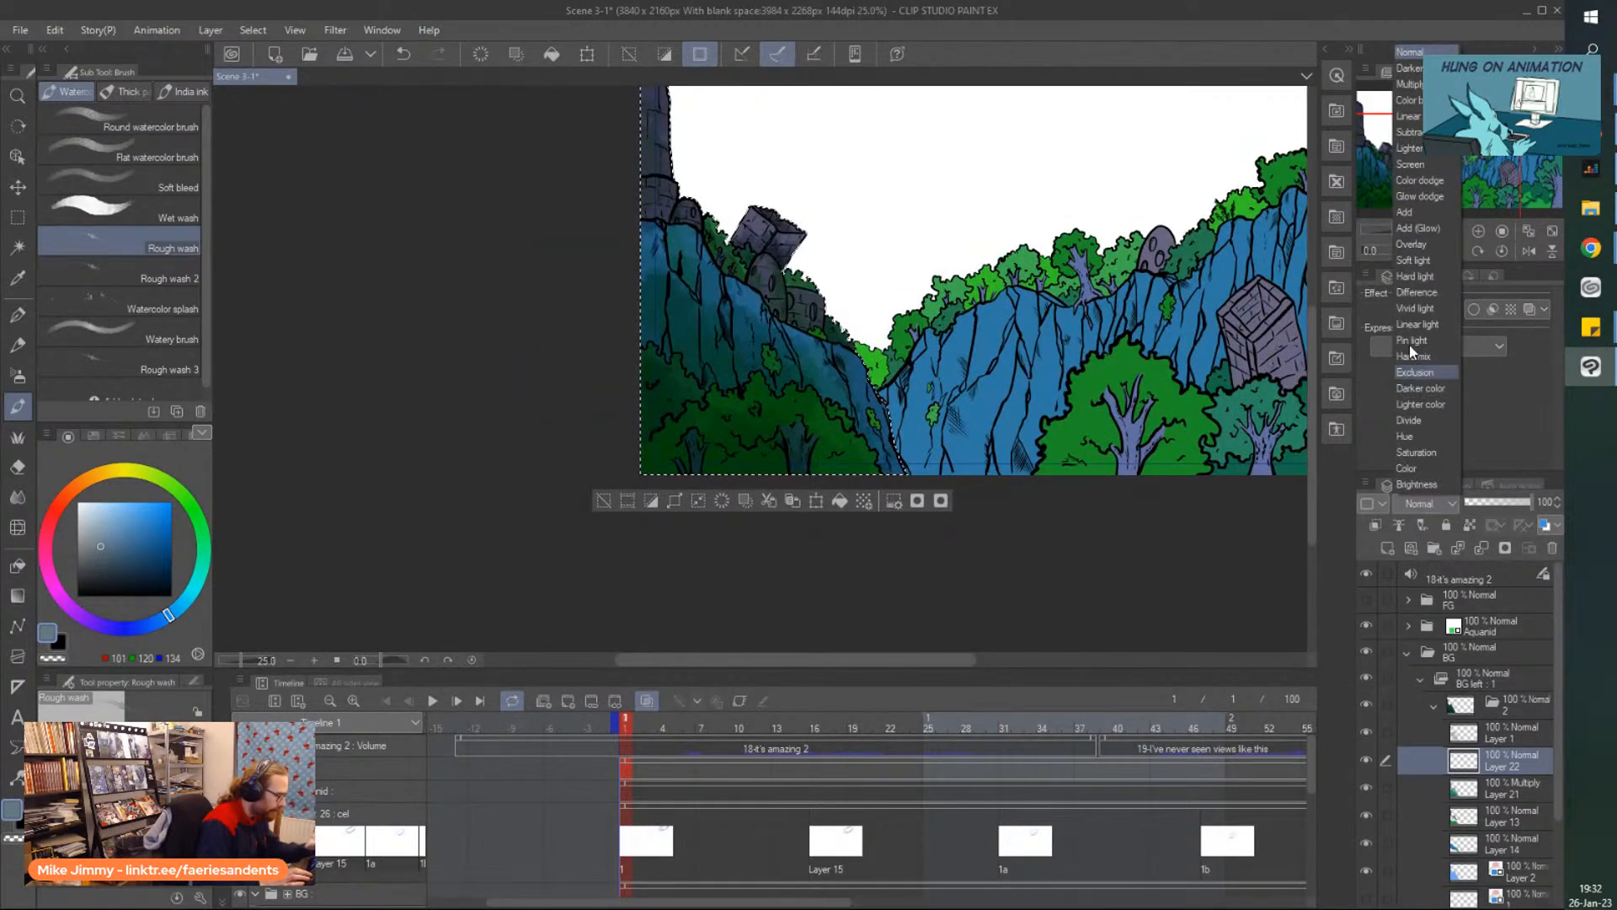
{"action": "left_click", "coordinate": [1412, 259]}
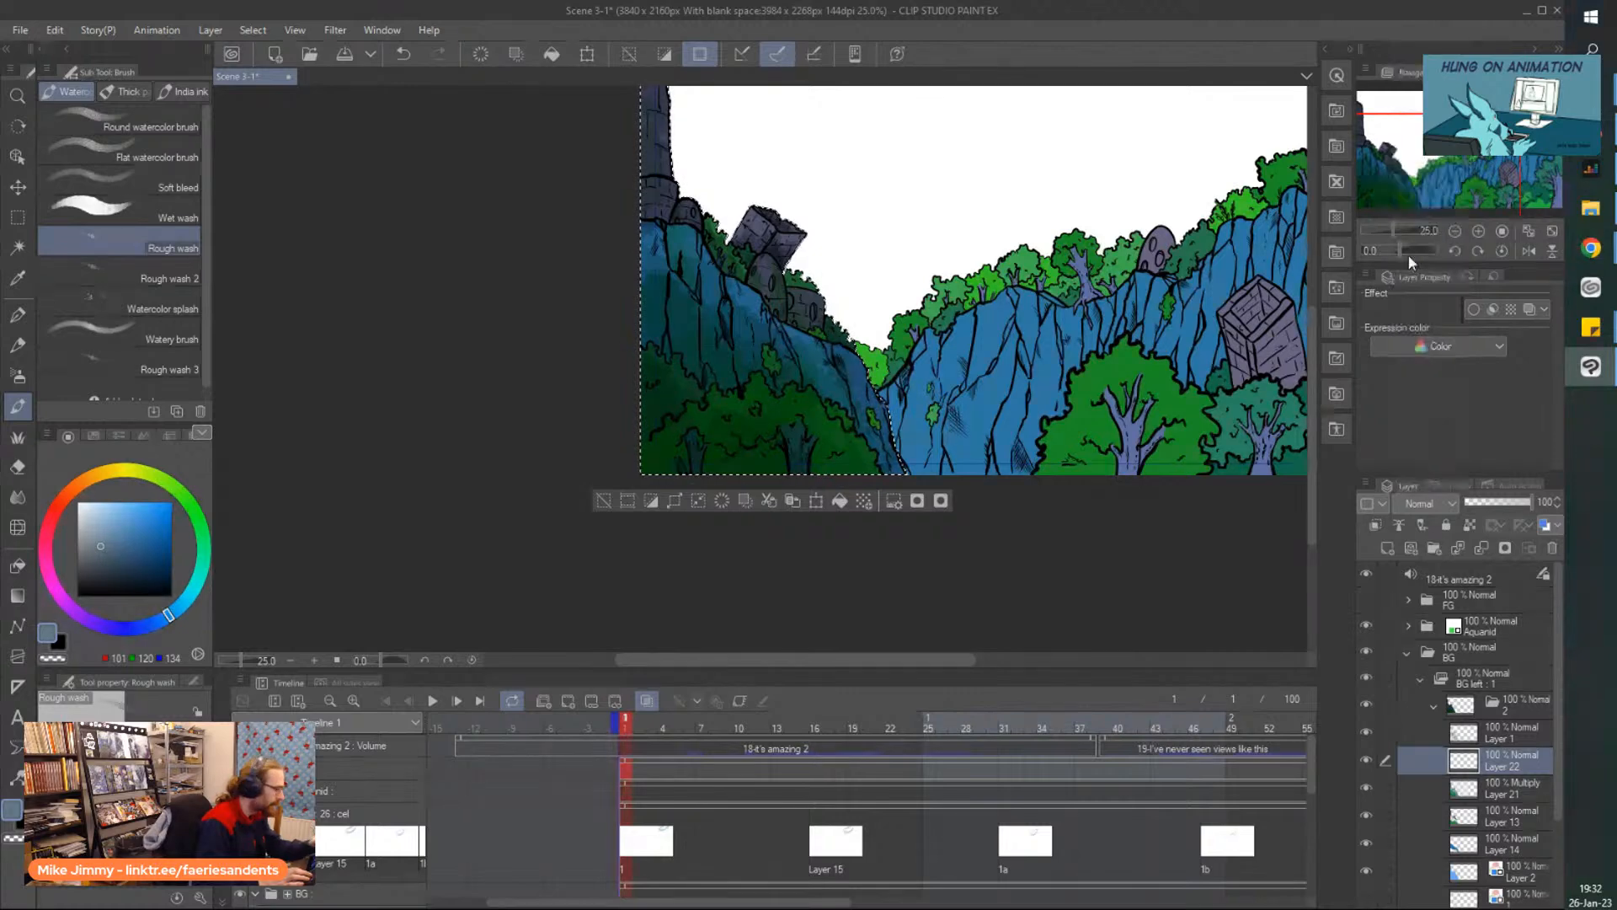
Highlight the left cliff's slope near the valley using the Rough wash 3 brush in pale blue (RGB 174, 212, 241).
{"action": "left_click", "coordinate": [148, 368]}
{"action": "scroll", "coordinate": [796, 334], "scroll_direction": "up", "scroll_amount": 2}
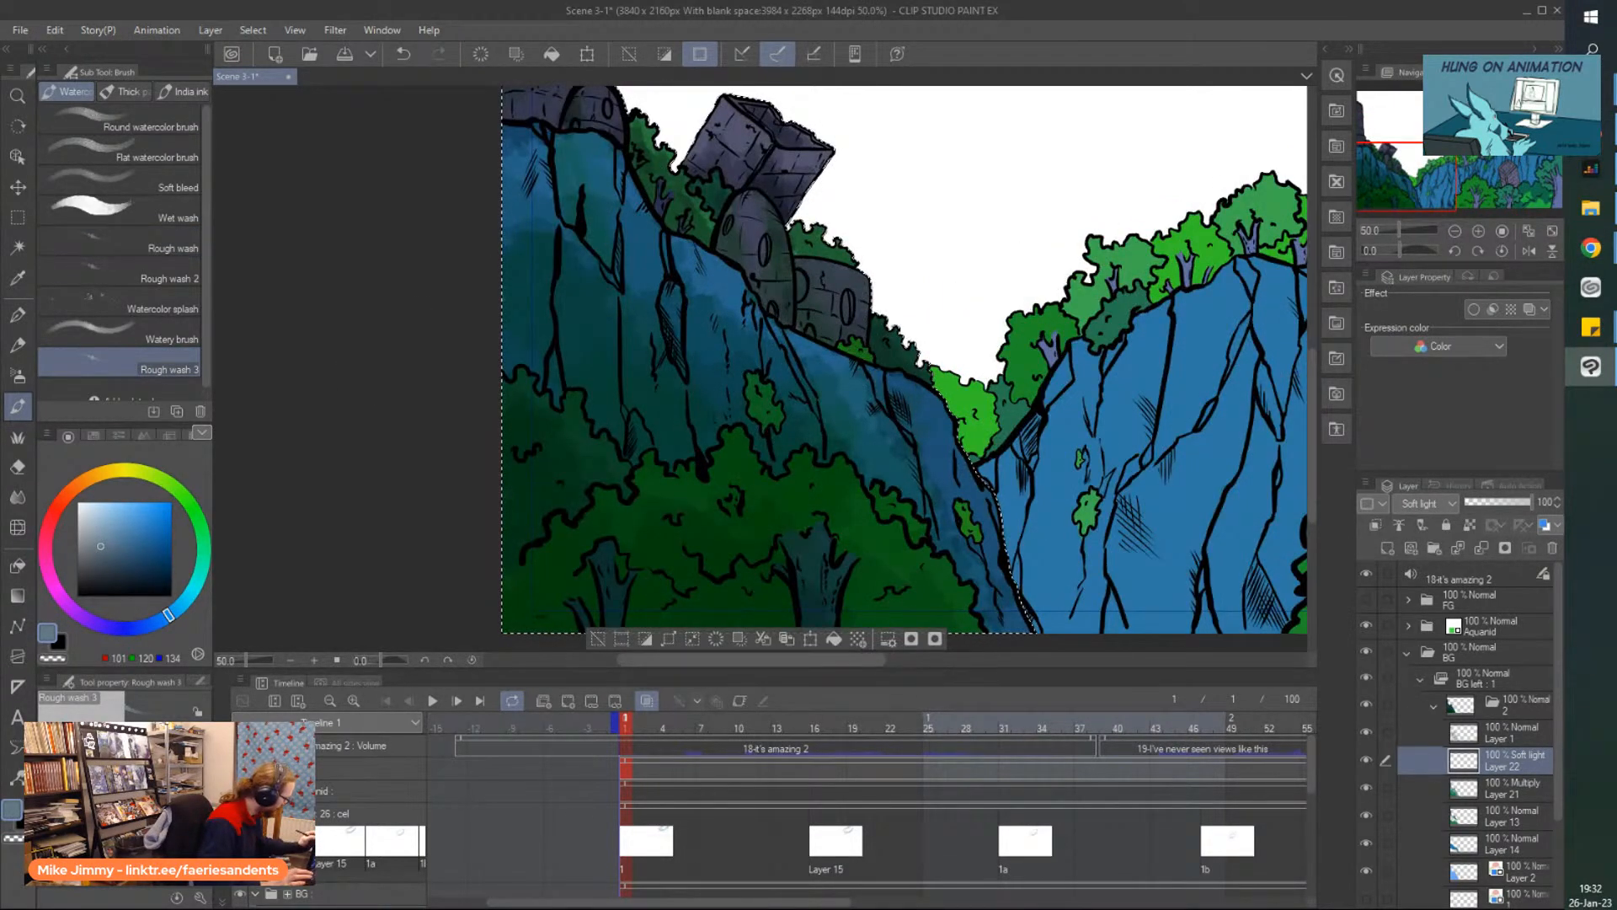
{"action": "scroll", "coordinate": [559, 562], "scroll_direction": "down", "scroll_amount": 1}
{"action": "left_click", "coordinate": [103, 507]}
{"action": "scroll", "coordinate": [812, 476], "scroll_direction": "up", "scroll_amount": 1}
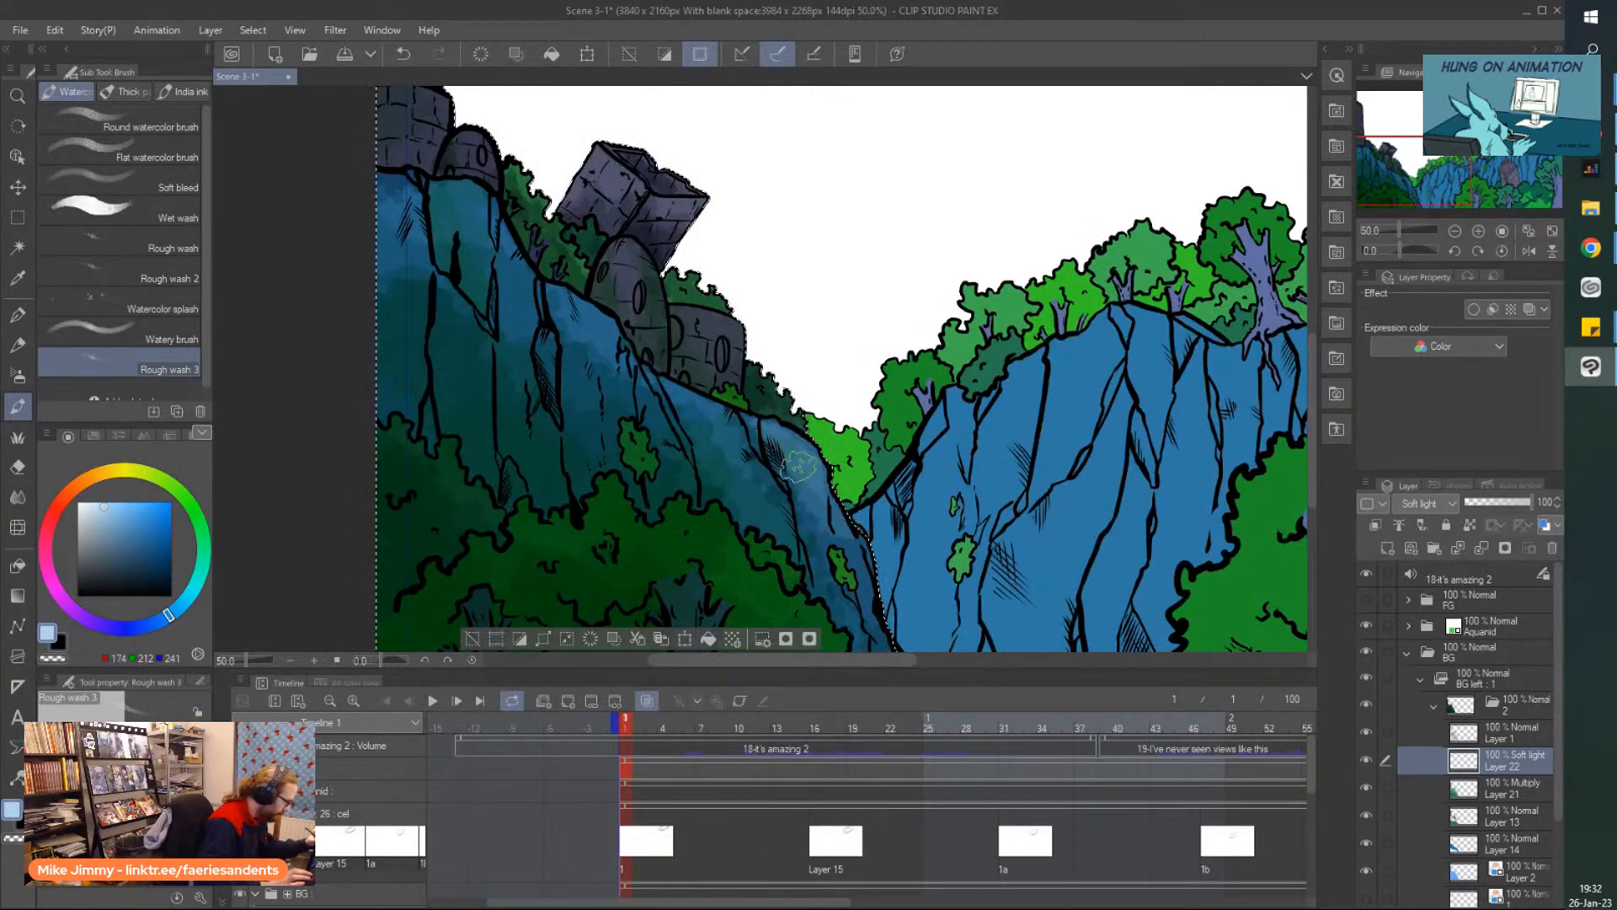
Brush pale blue highlights onto the faces of the tilted stone block.
{"action": "scroll", "coordinate": [535, 274], "scroll_direction": "down", "scroll_amount": 1}
{"action": "scroll", "coordinate": [524, 139], "scroll_direction": "up", "scroll_amount": 3}
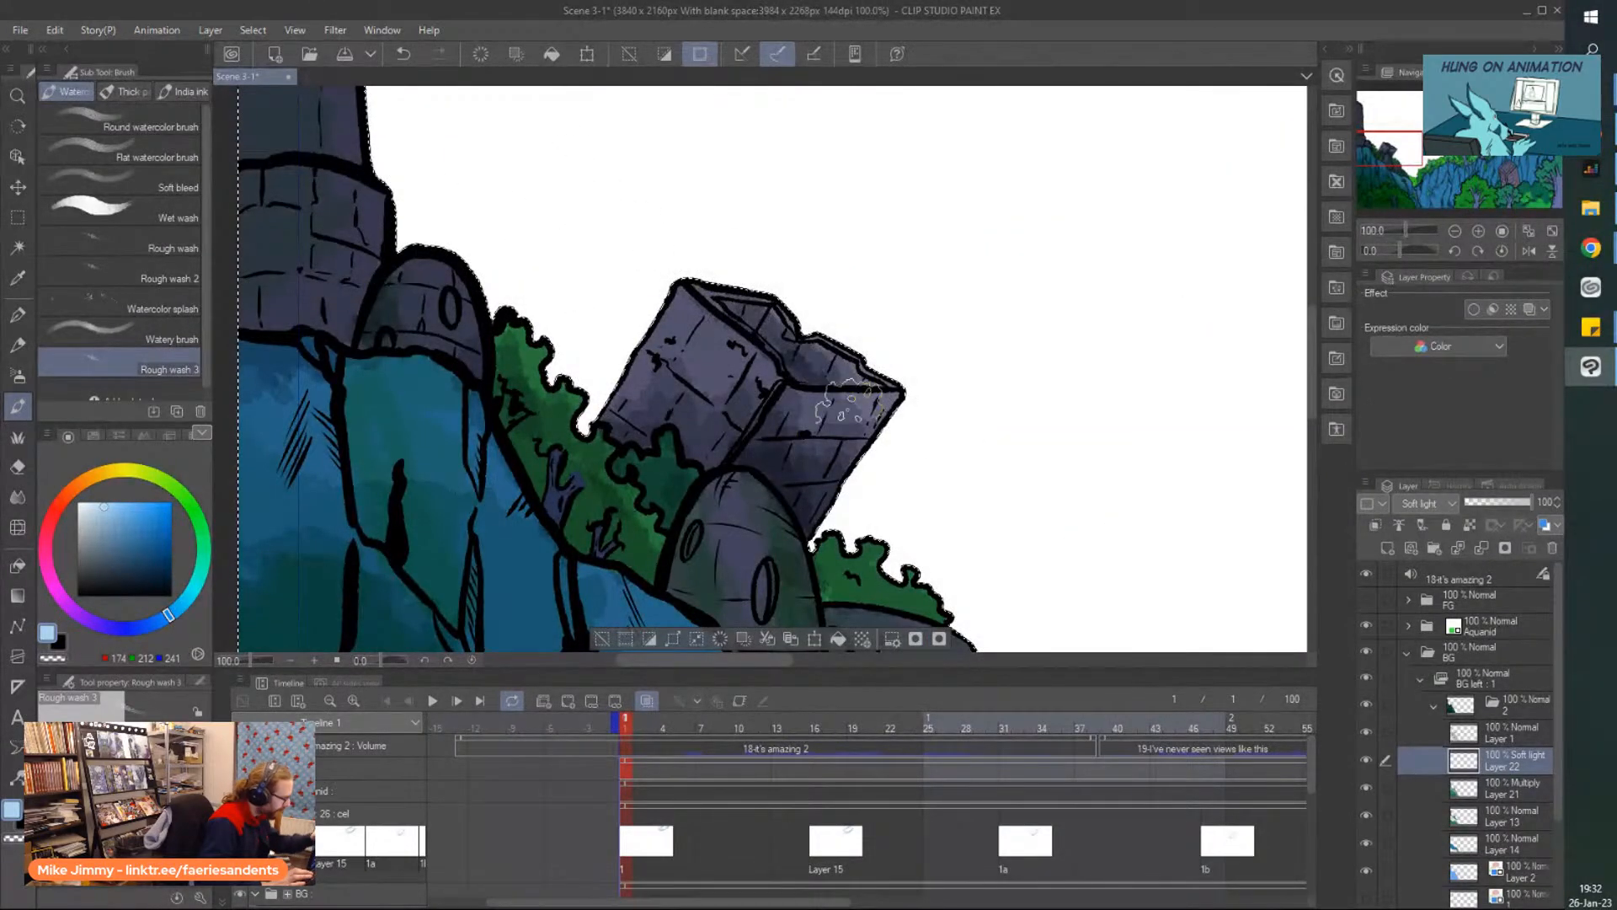
{"action": "scroll", "coordinate": [426, 174], "scroll_direction": "down", "scroll_amount": 2}
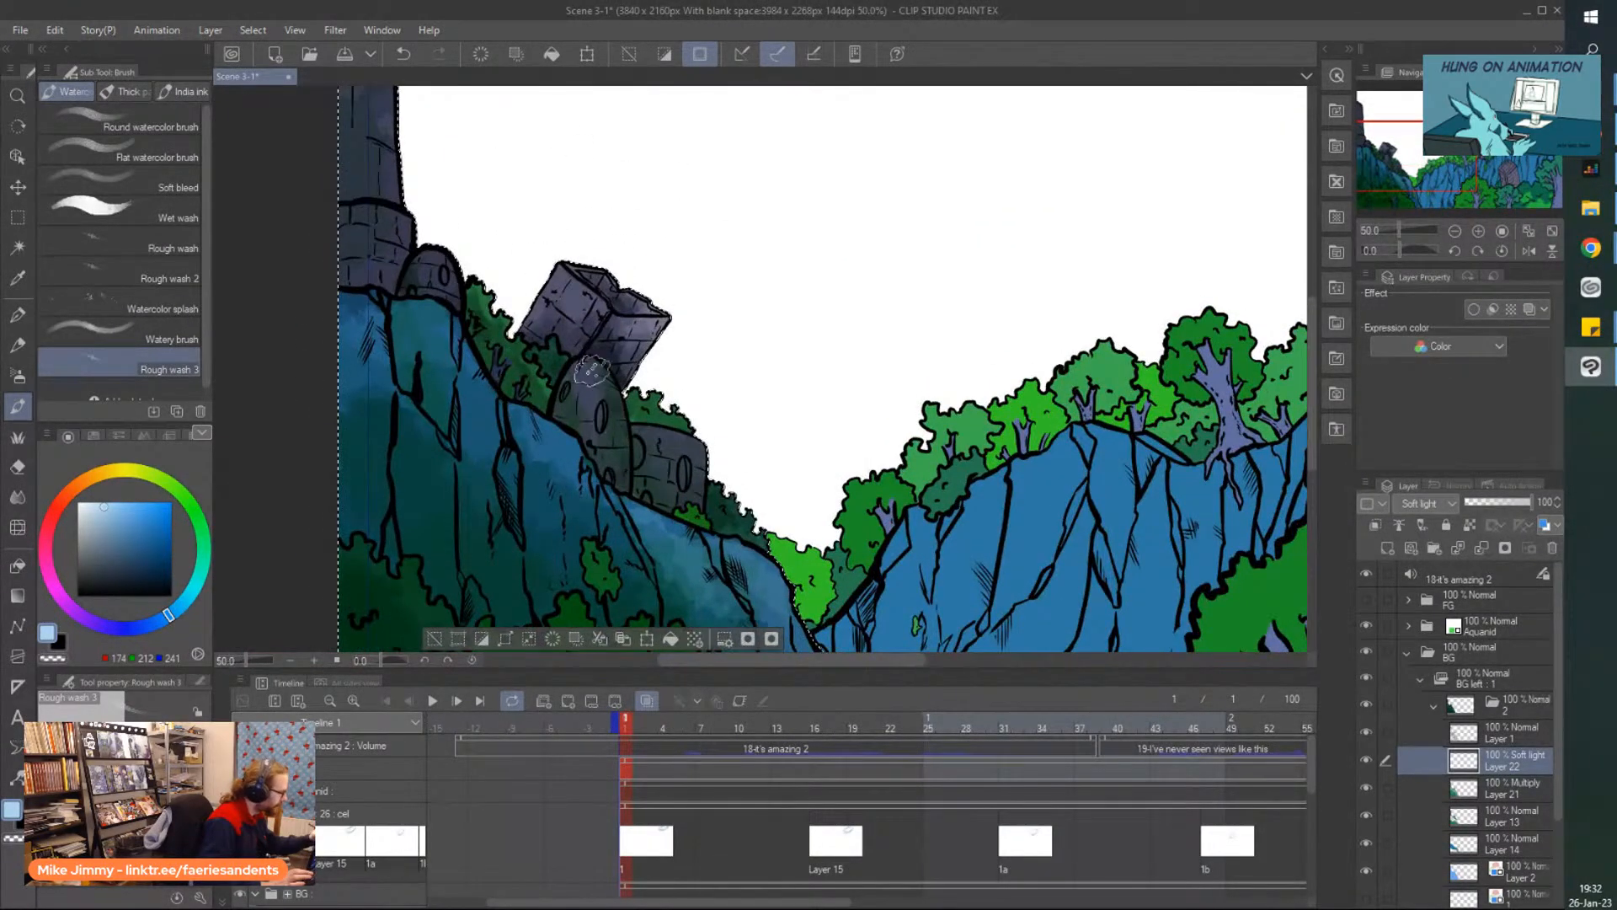
Add pale blue highlights to the large dome below the tilted block and the low round ruin beside it.
{"action": "key", "text": "ctrl+plus"}
{"action": "key", "text": "ctrl+plus"}
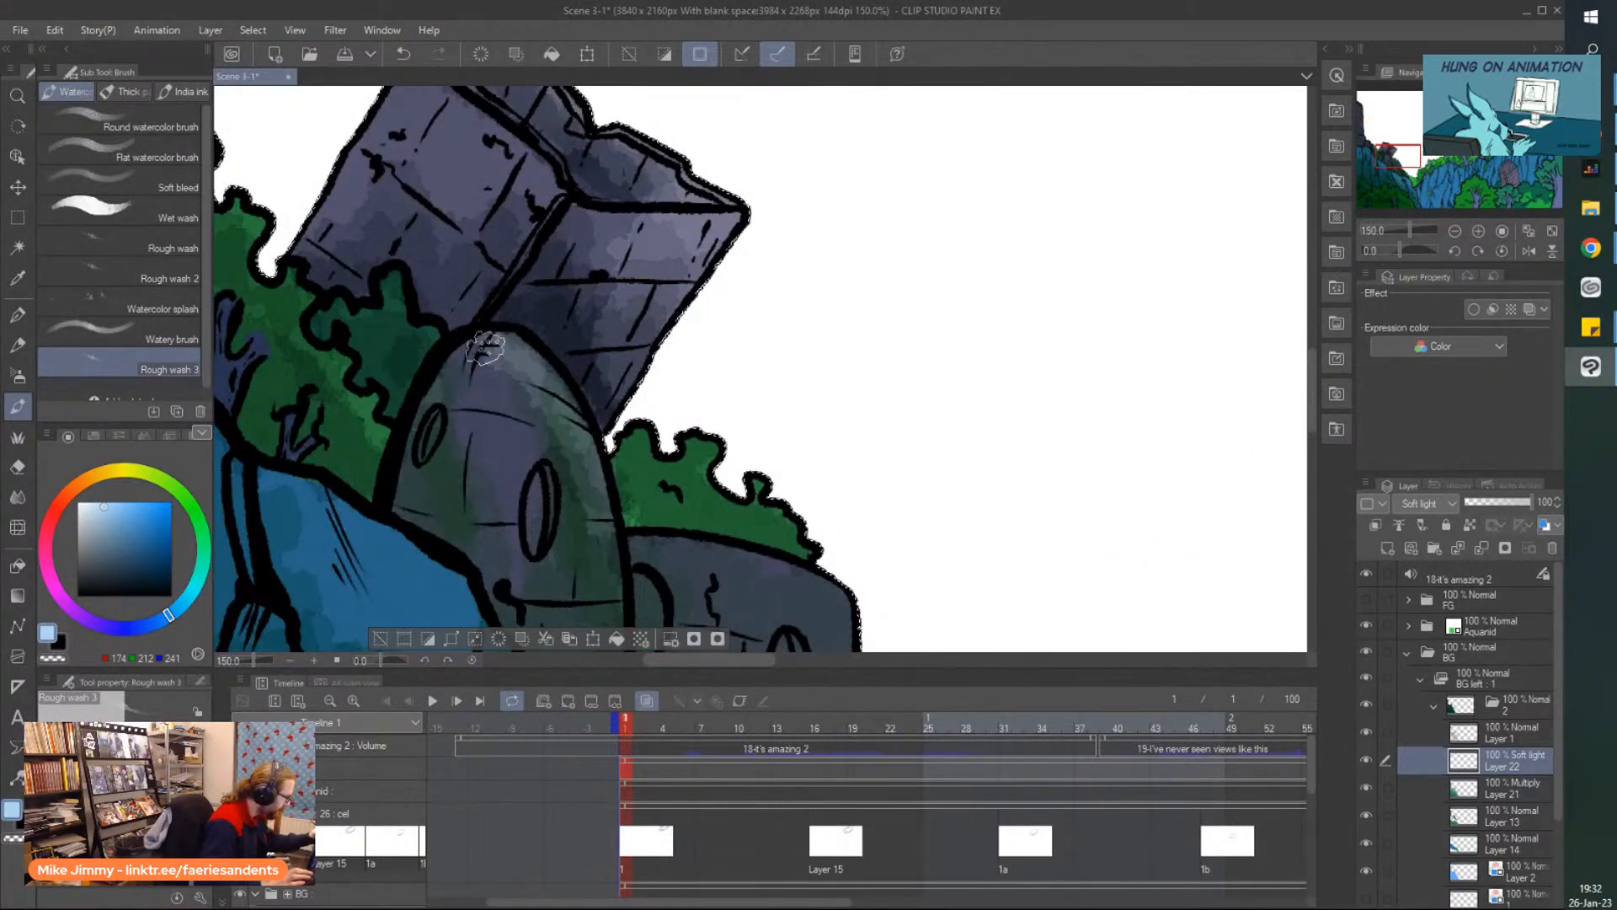
{"action": "scroll", "coordinate": [544, 443], "scroll_direction": "down", "scroll_amount": 3}
{"action": "scroll", "coordinate": [535, 455], "scroll_direction": "up", "scroll_amount": 1}
{"action": "scroll", "coordinate": [529, 466], "scroll_direction": "down", "scroll_amount": 1}
{"action": "scroll", "coordinate": [529, 466], "scroll_direction": "up", "scroll_amount": 2}
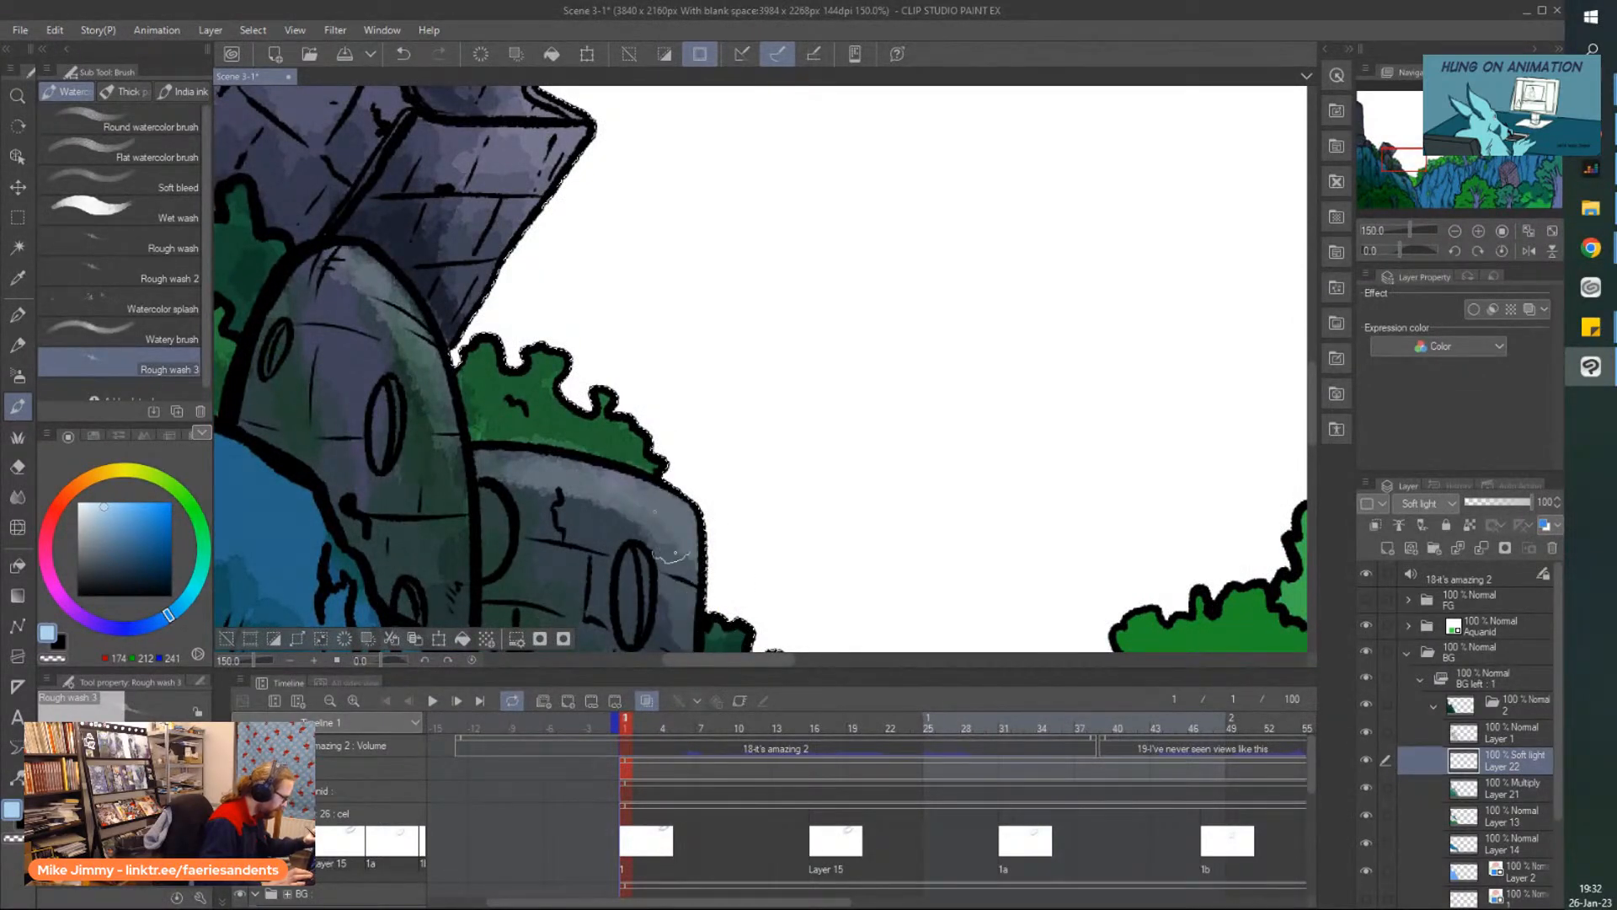
Highlight the small dome and the base of the tall tower with pale blue strokes.
{"action": "scroll", "coordinate": [676, 557], "scroll_direction": "down", "scroll_amount": 3}
{"action": "scroll", "coordinate": [452, 381], "scroll_direction": "up", "scroll_amount": 1}
{"action": "scroll", "coordinate": [452, 381], "scroll_direction": "up", "scroll_amount": 2}
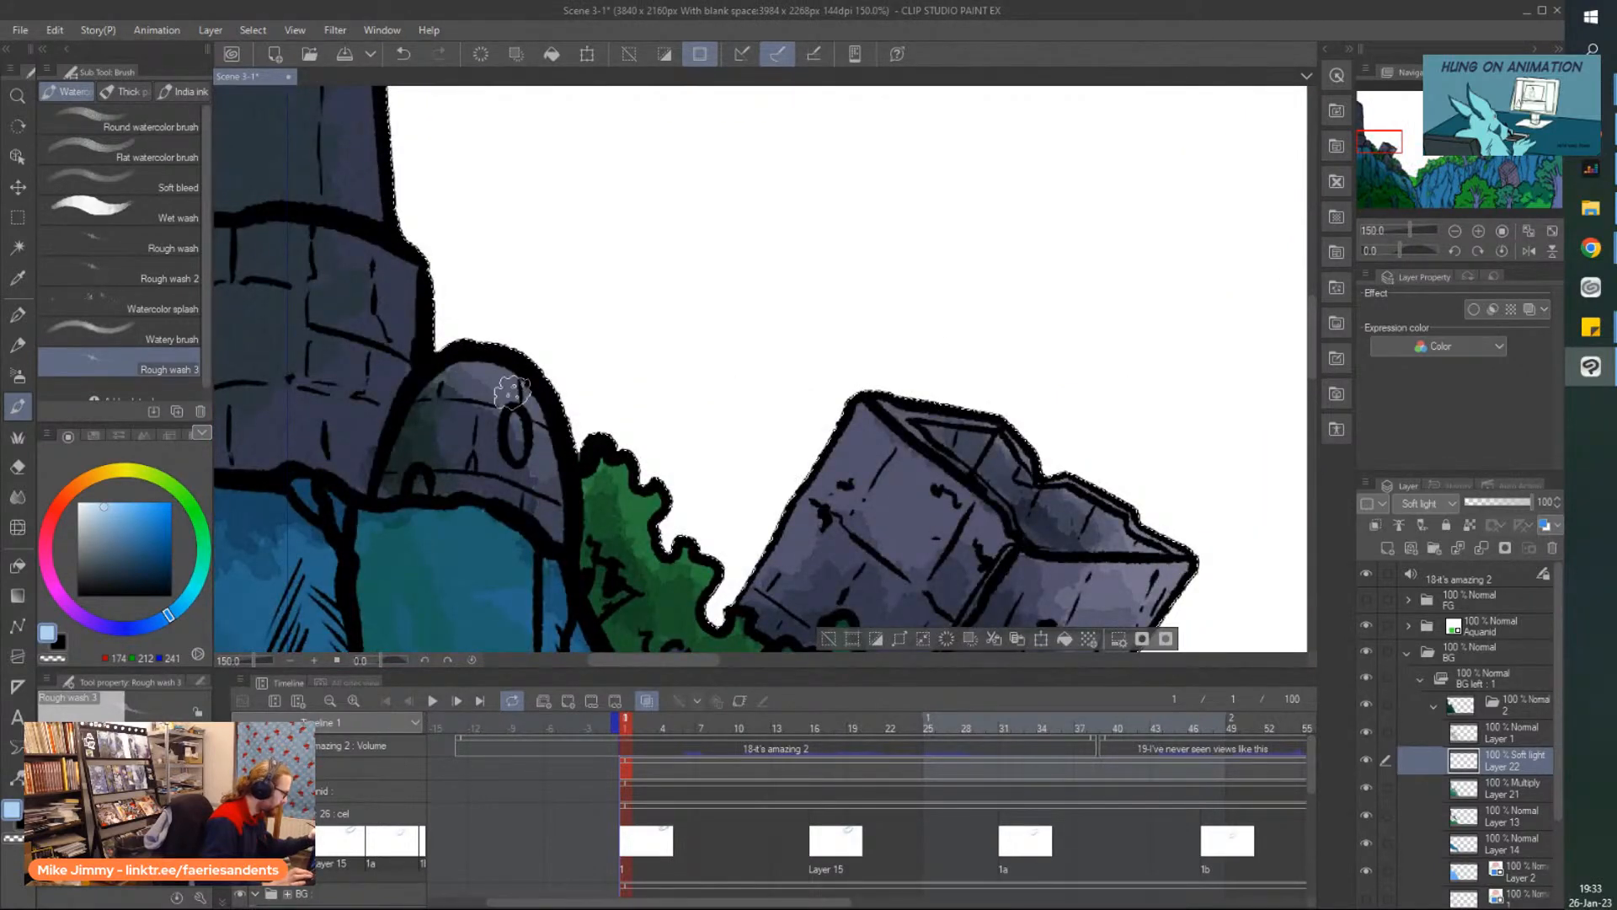
{"action": "scroll", "coordinate": [371, 328], "scroll_direction": "down", "scroll_amount": 4}
{"action": "scroll", "coordinate": [342, 141], "scroll_direction": "up", "scroll_amount": 2}
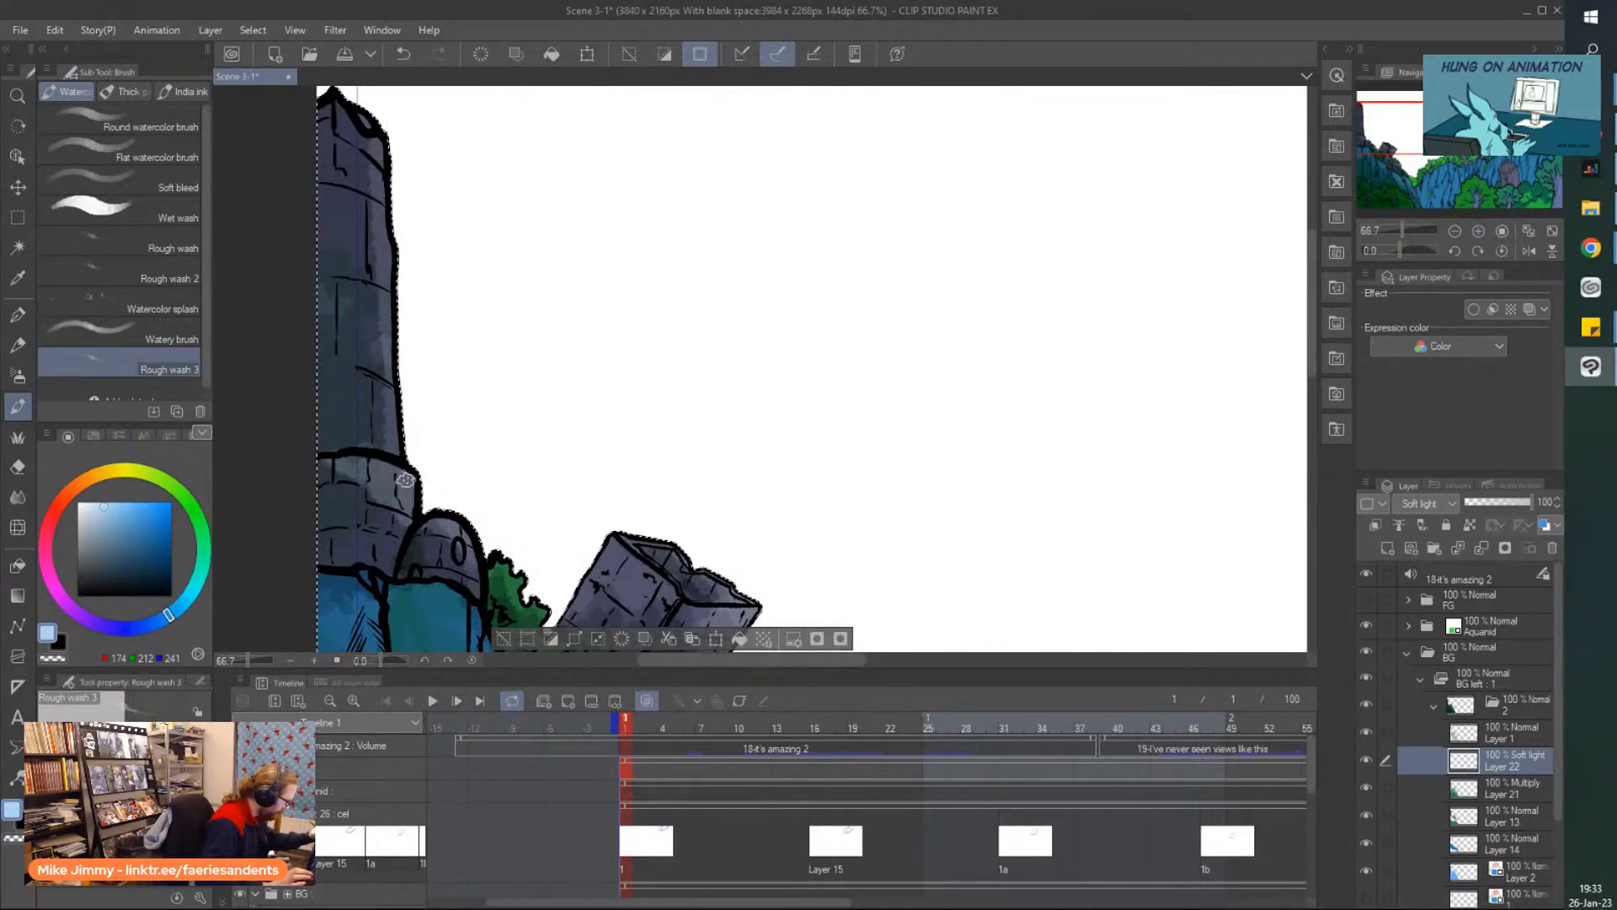
Tint the outer edge and base of the tall tower with vivid green (RGB 20, 237, 20).
{"action": "left_click", "coordinate": [197, 517]}
{"action": "left_click", "coordinate": [158, 508]}
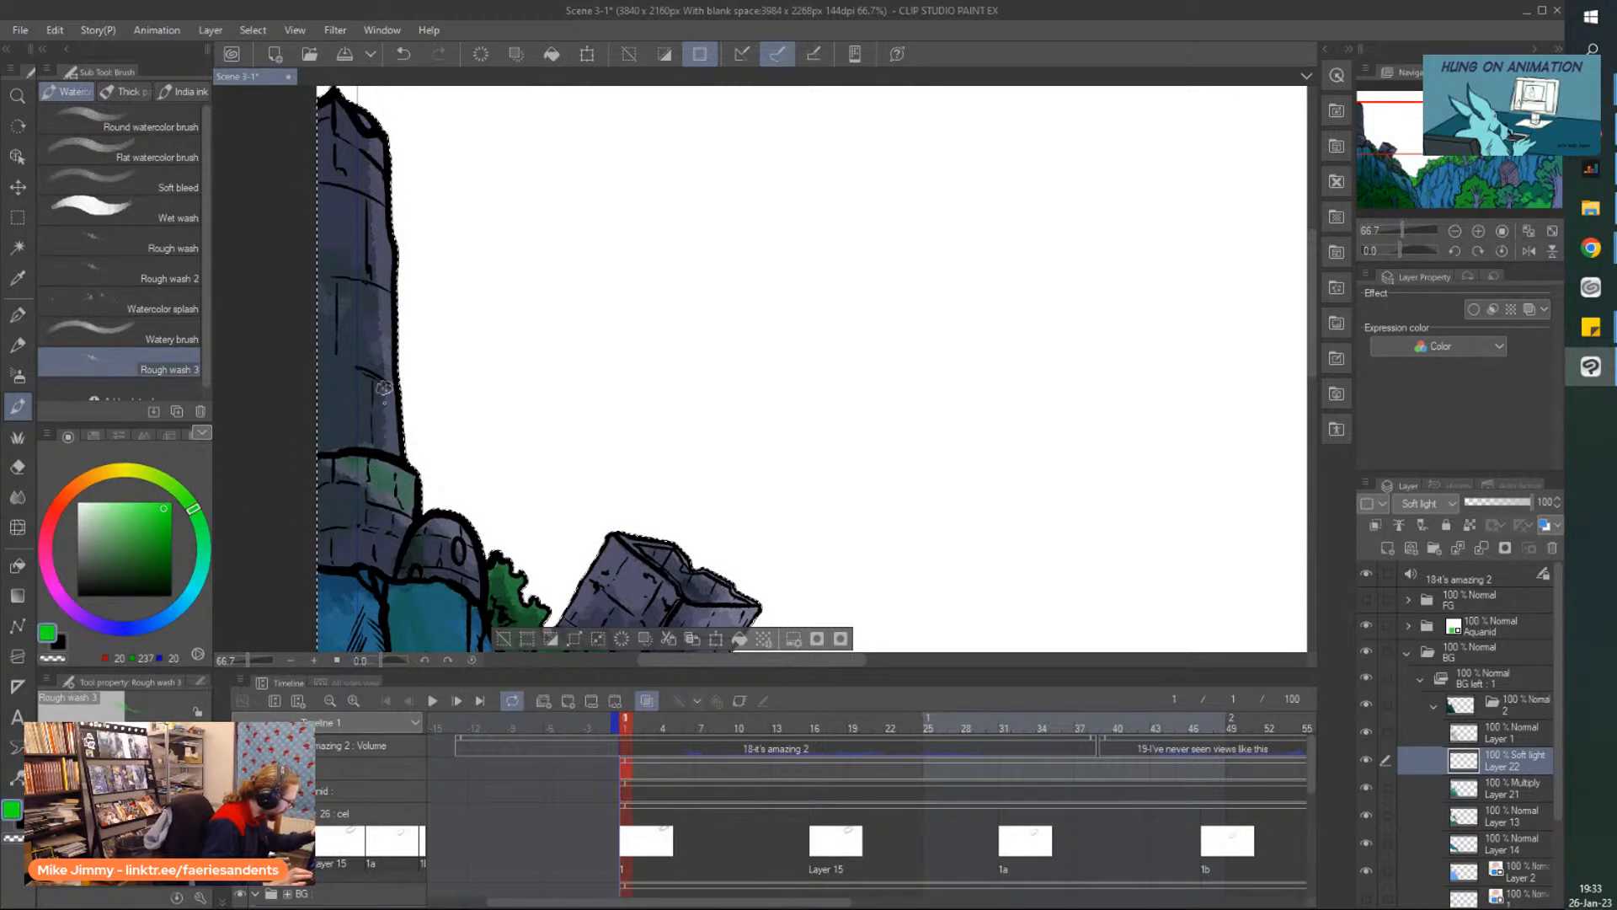
{"action": "scroll", "coordinate": [377, 389], "scroll_direction": "down", "scroll_amount": 2}
{"action": "scroll", "coordinate": [659, 585], "scroll_direction": "up", "scroll_amount": 5}
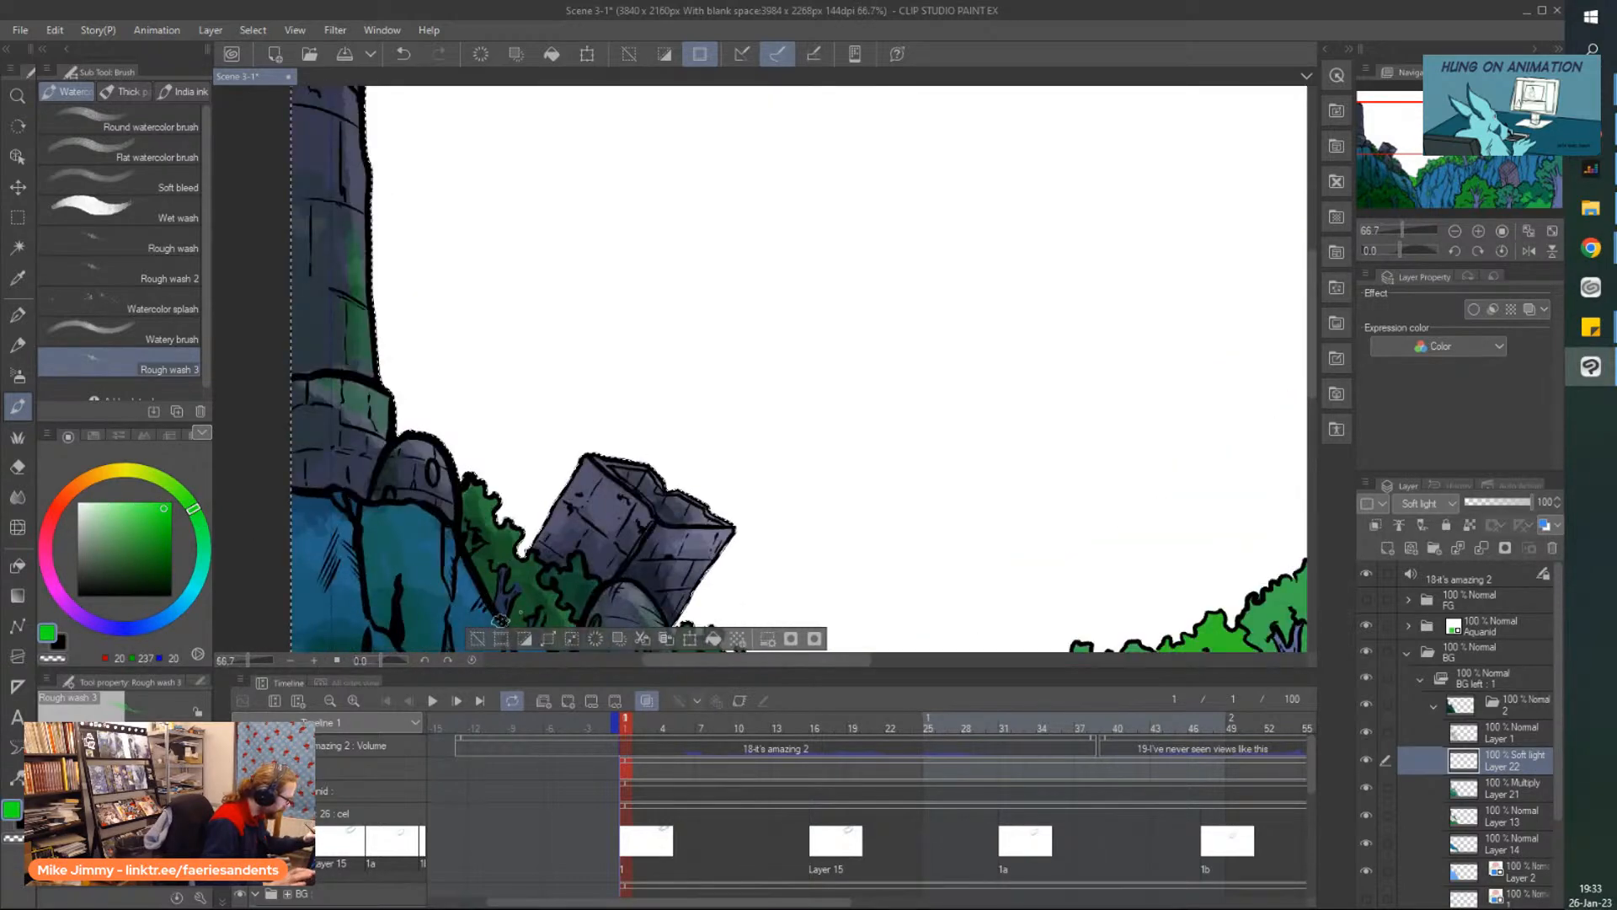
Brush a mossy green tint over the top of the tilted block and the outer curve of the large dome.
{"action": "mouse_move", "coordinate": [760, 396]}
{"action": "left_mouse_down"}
{"action": "mouse_move", "coordinate": [657, 325]}
{"action": "mouse_move", "coordinate": [671, 332]}
{"action": "mouse_move", "coordinate": [602, 308]}
{"action": "mouse_move", "coordinate": [554, 344]}
{"action": "left_mouse_up"}
{"action": "mouse_move", "coordinate": [936, 529]}
{"action": "left_mouse_down"}
{"action": "mouse_move", "coordinate": [1031, 475]}
{"action": "mouse_move", "coordinate": [777, 302]}
{"action": "mouse_move", "coordinate": [776, 327]}
{"action": "left_mouse_up"}
{"action": "scroll", "coordinate": [776, 327], "scroll_direction": "down", "scroll_amount": 4}
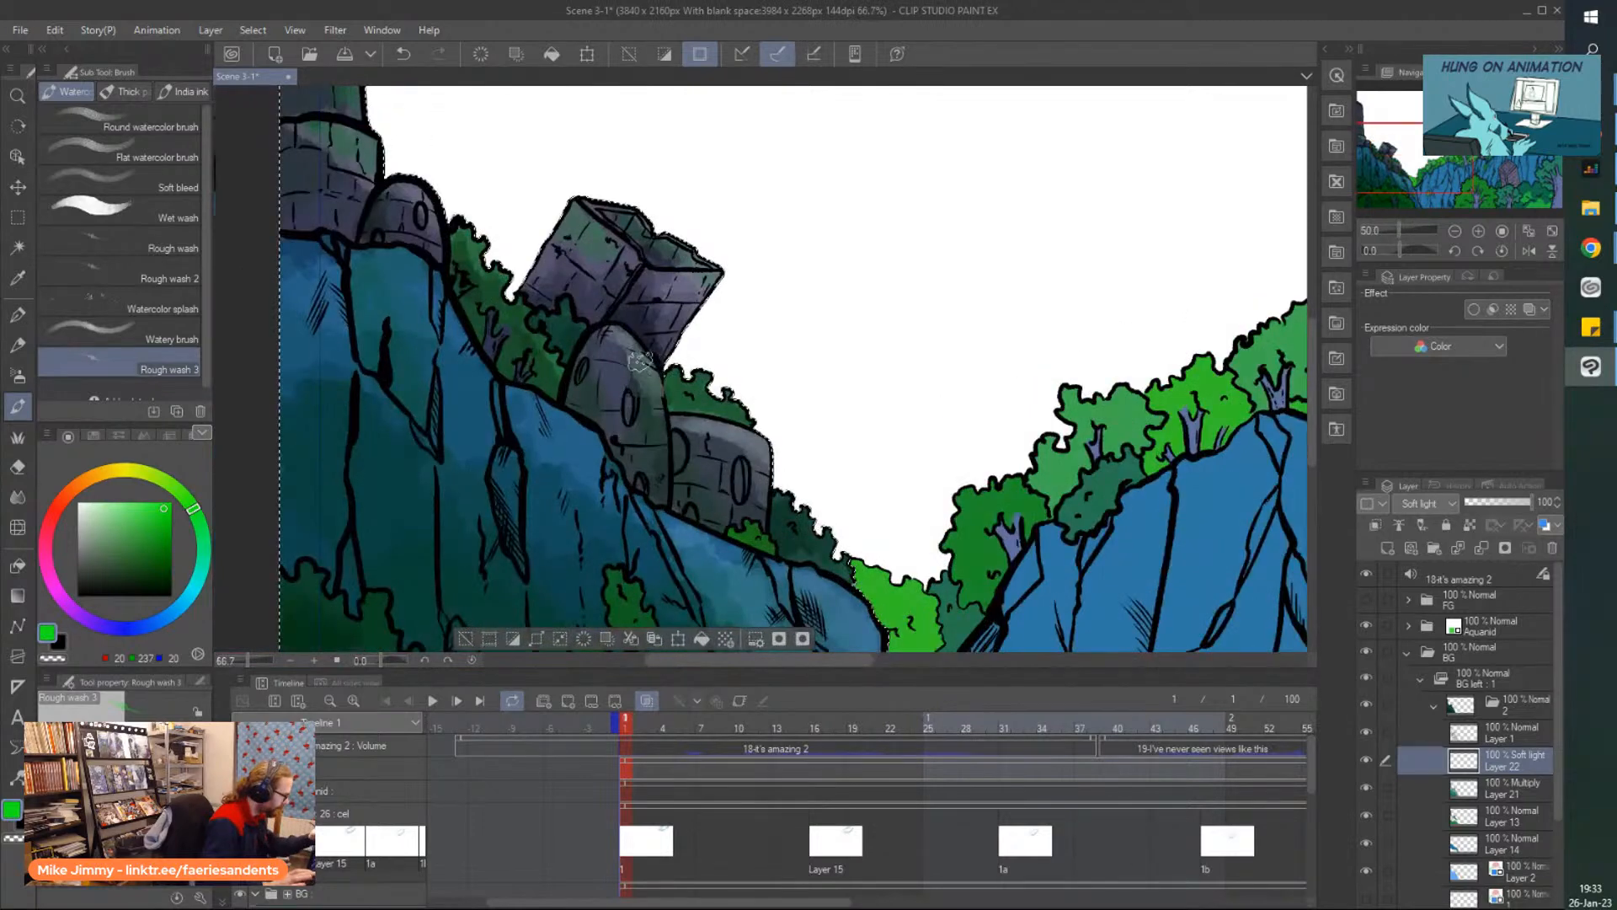
{"action": "scroll", "coordinate": [553, 271], "scroll_direction": "up", "scroll_amount": 4}
{"action": "scroll", "coordinate": [554, 271], "scroll_direction": "down", "scroll_amount": 2}
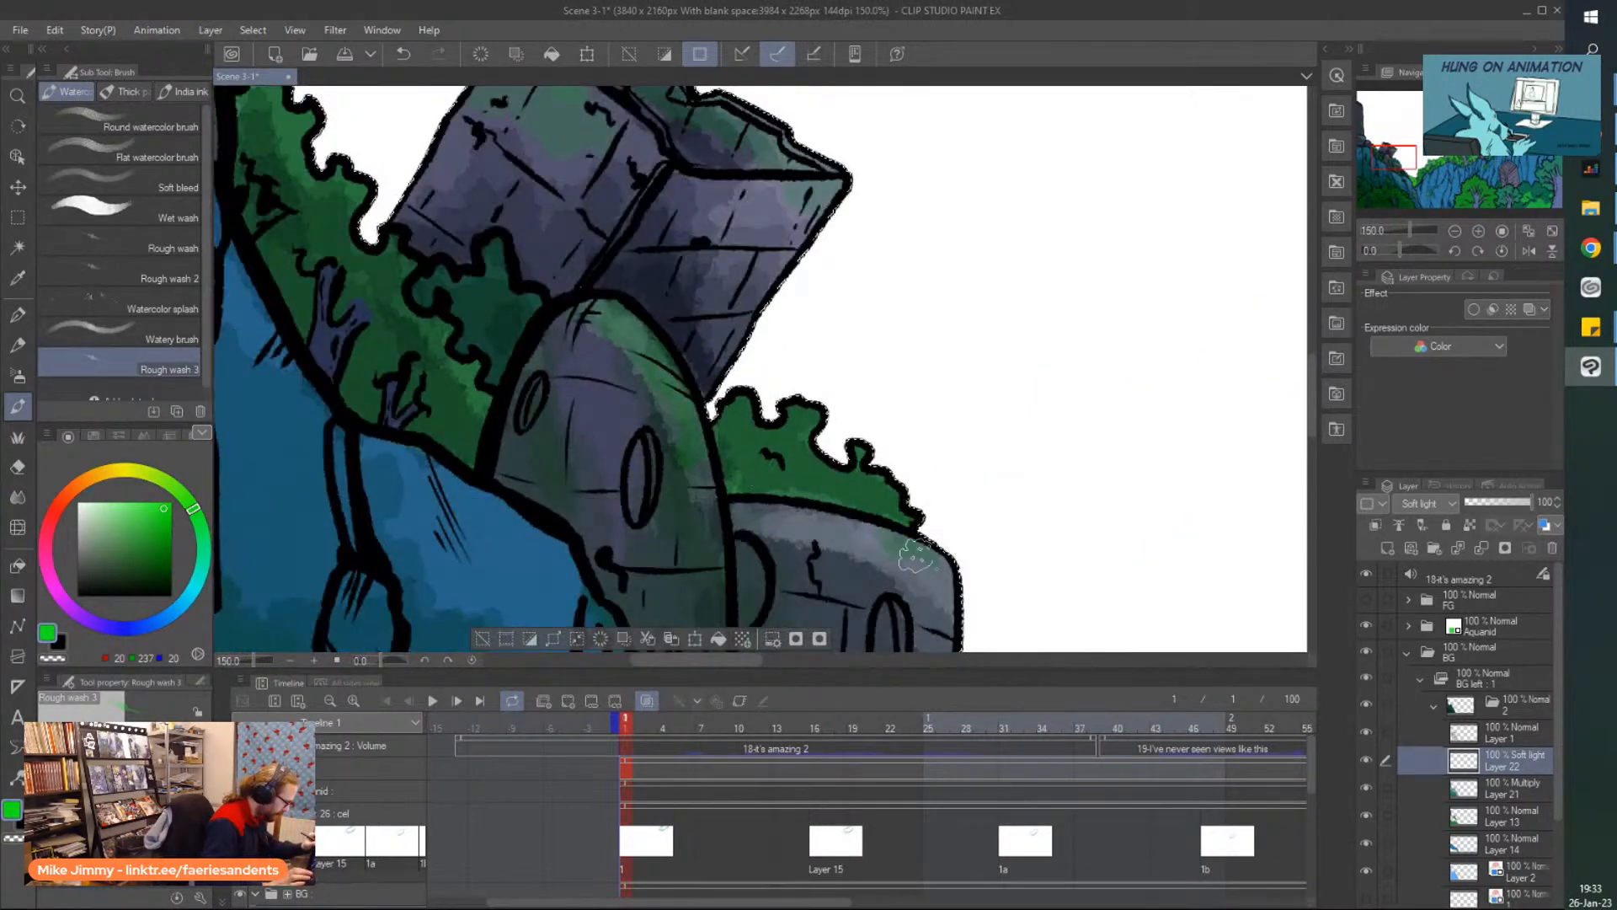
Brighten the low ruin's top, the bush behind it and the bushes beside the small dome with green.
{"action": "left_click_drag", "start_coordinate": [790, 482], "coordinate": [733, 464]}
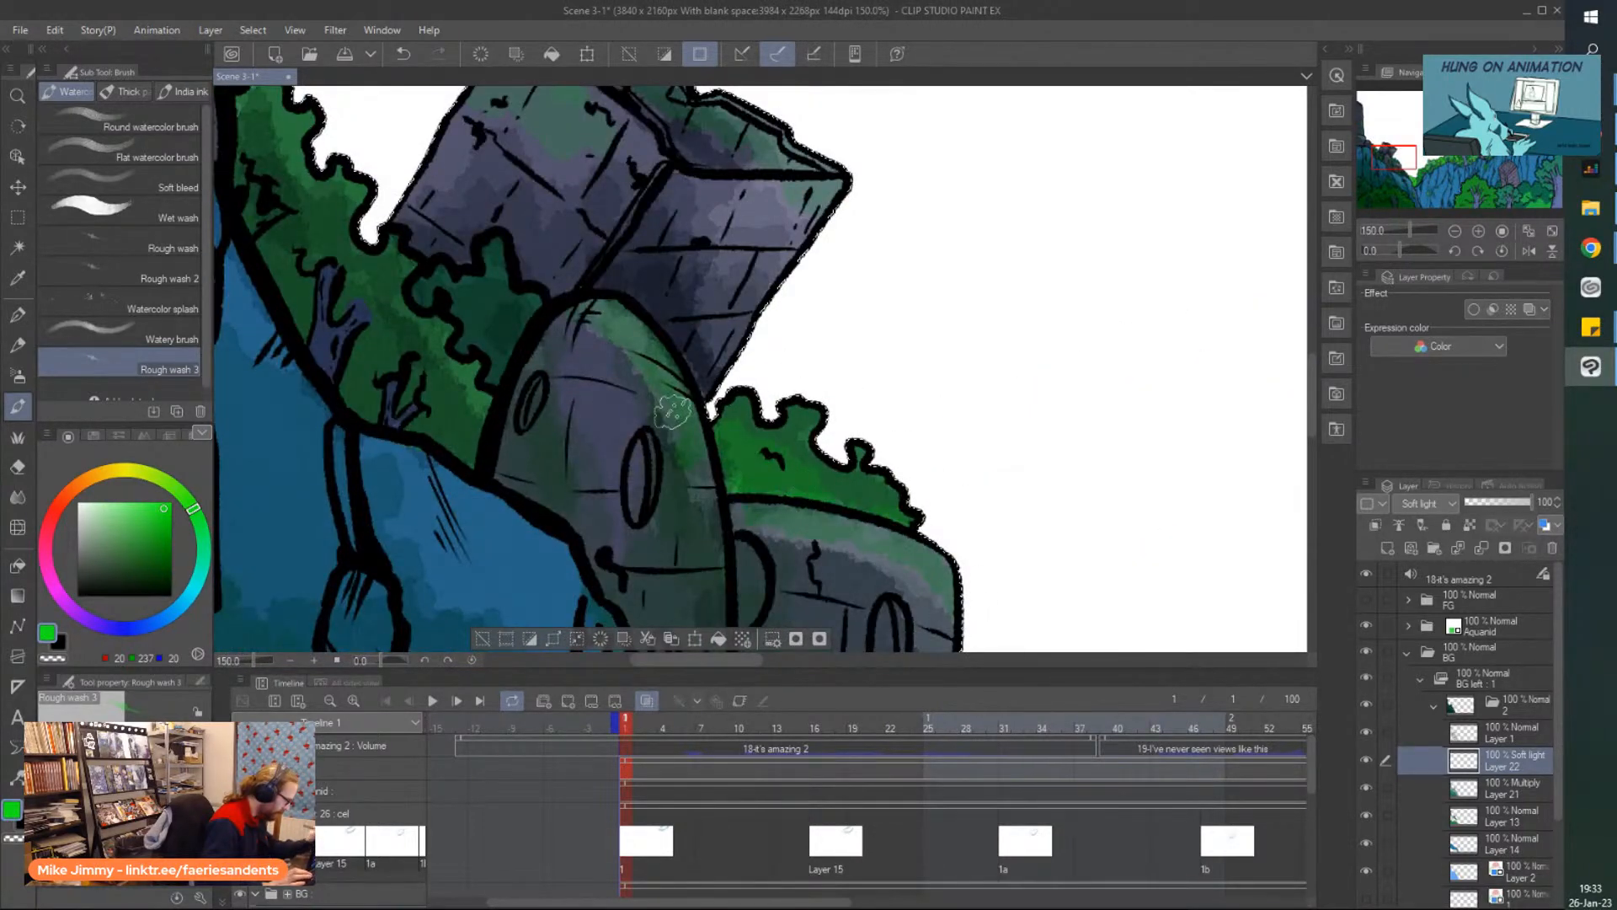
{"action": "scroll", "coordinate": [673, 411], "scroll_direction": "down", "scroll_amount": 4}
{"action": "scroll", "coordinate": [388, 324], "scroll_direction": "up", "scroll_amount": 4}
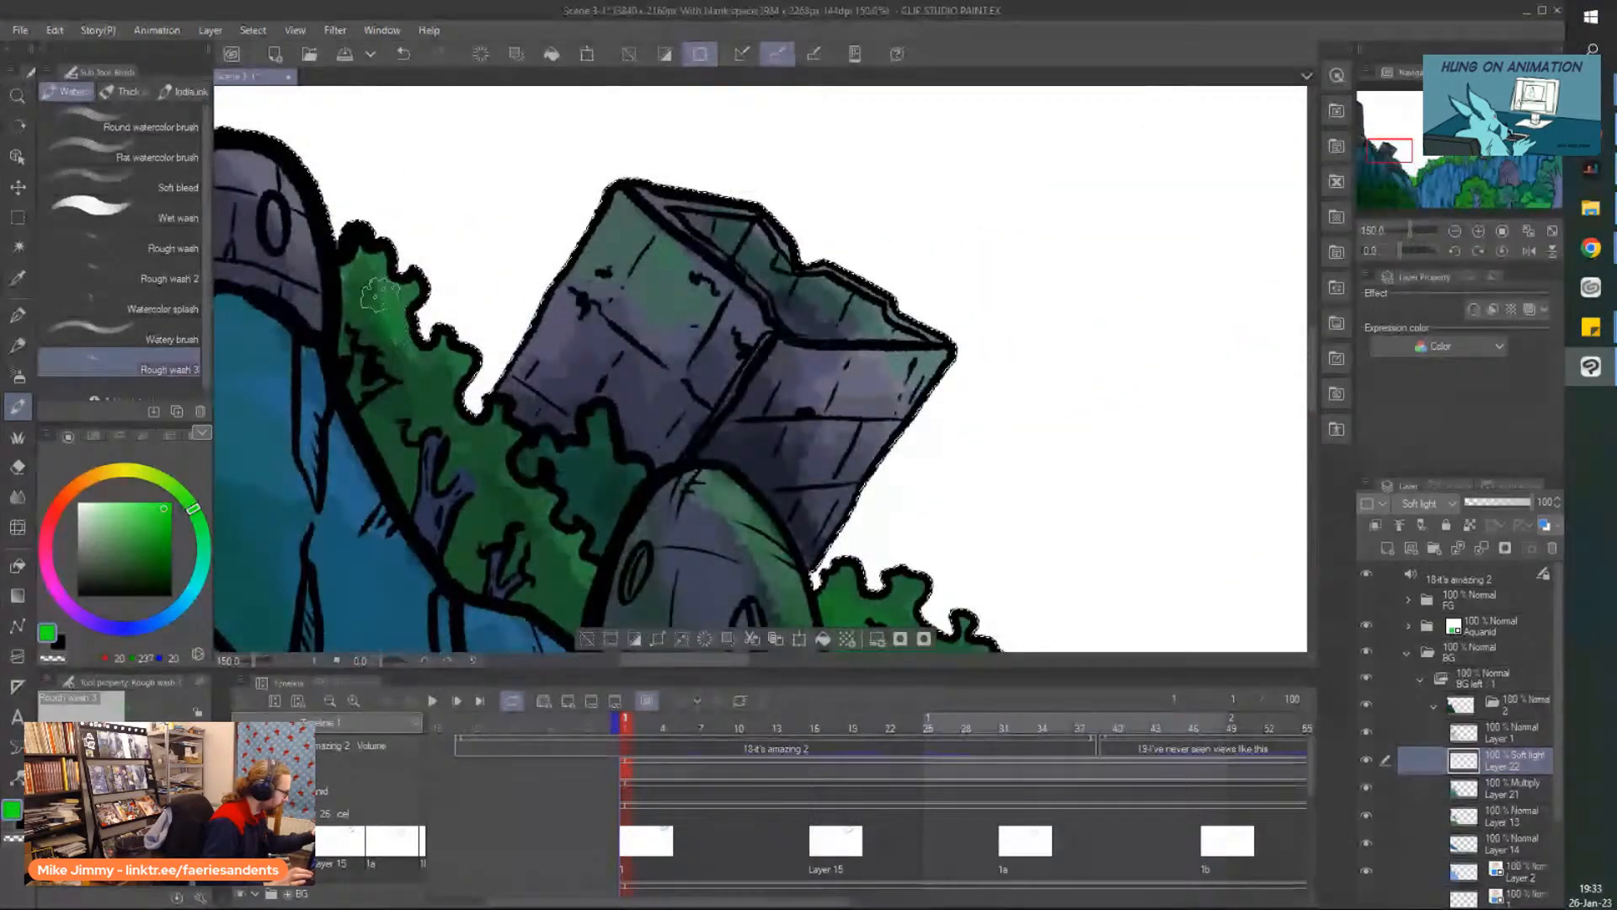
{"action": "scroll", "coordinate": [434, 392], "scroll_direction": "down", "scroll_amount": 5}
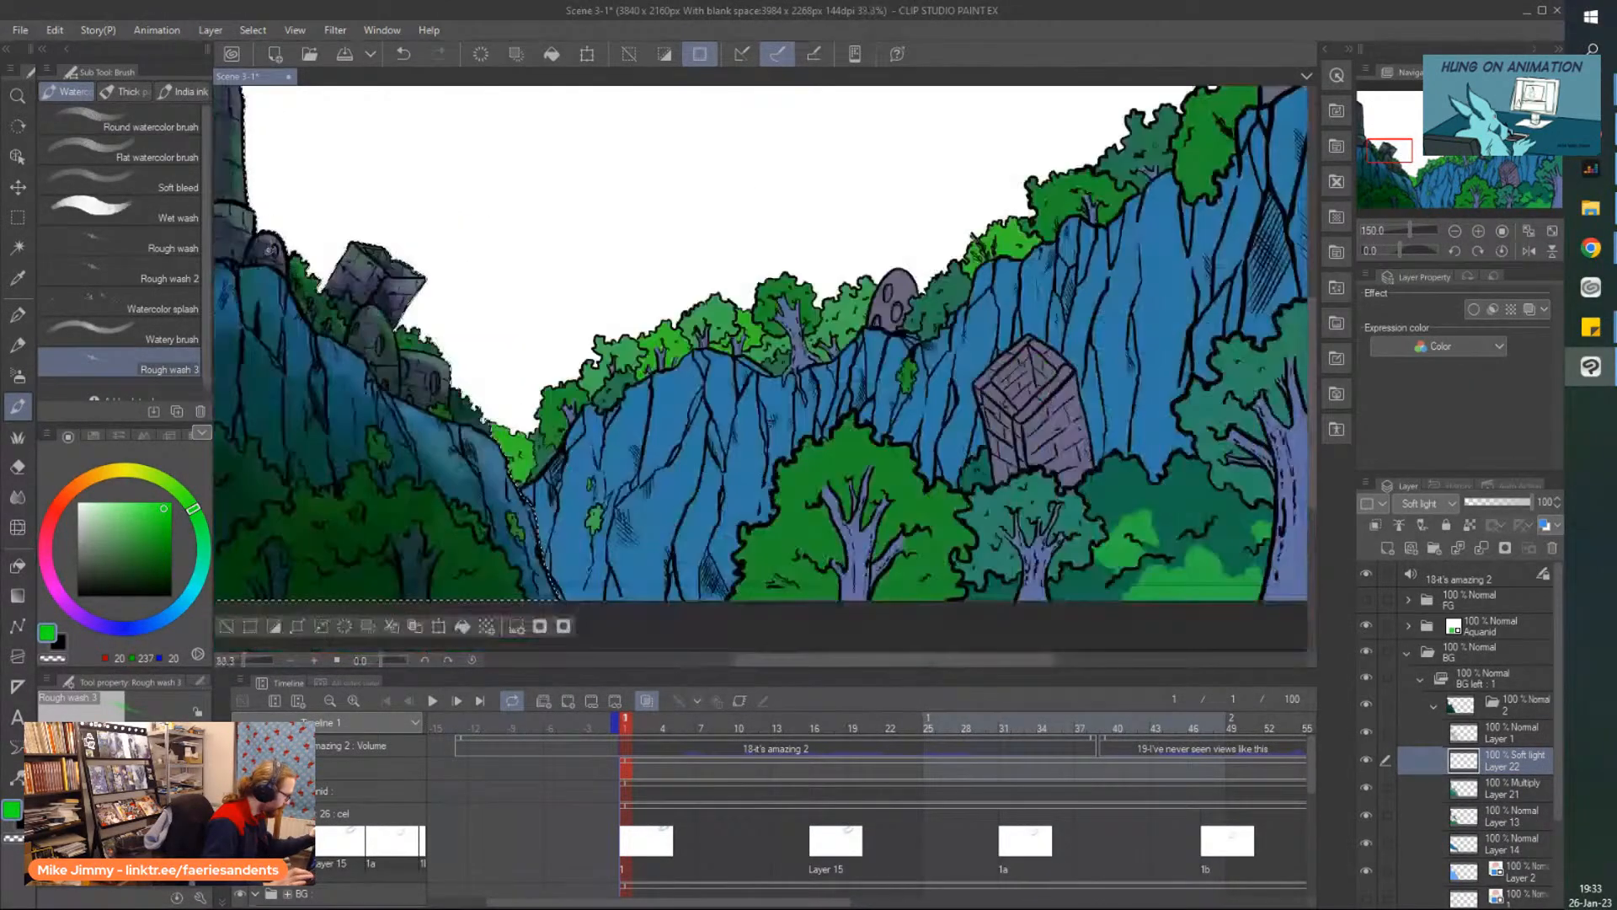
Paint green highlights on the peak and valley-side slope of the tree canopy at the left cliff's foot.
{"action": "scroll", "coordinate": [434, 396], "scroll_direction": "up", "scroll_amount": 3}
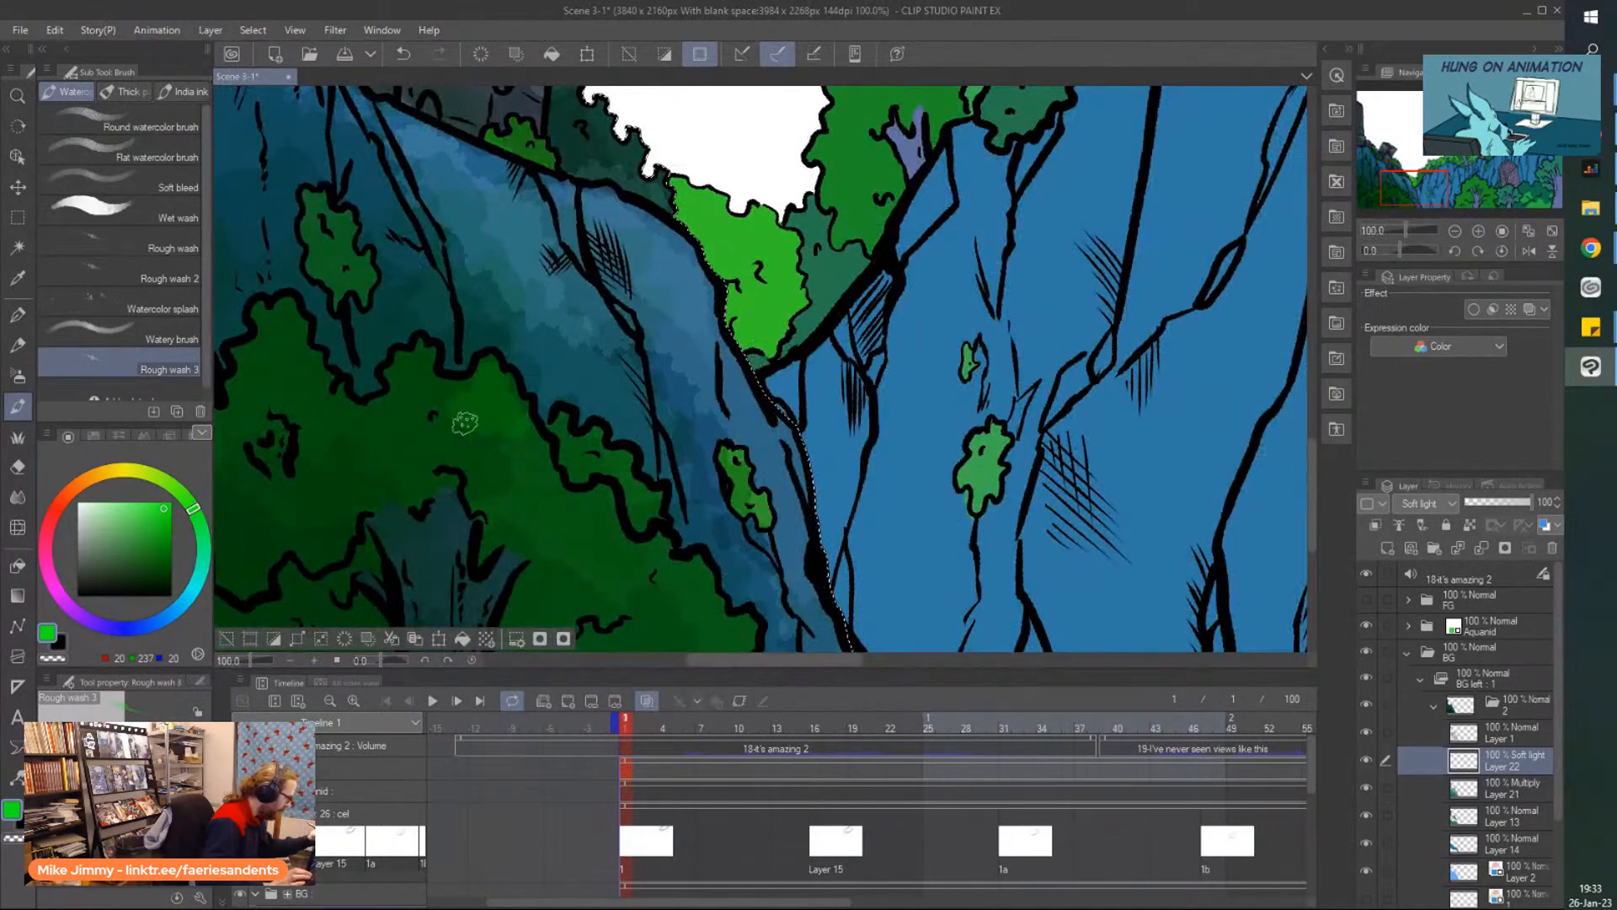
{"action": "scroll", "coordinate": [624, 478], "scroll_direction": "down", "scroll_amount": 5}
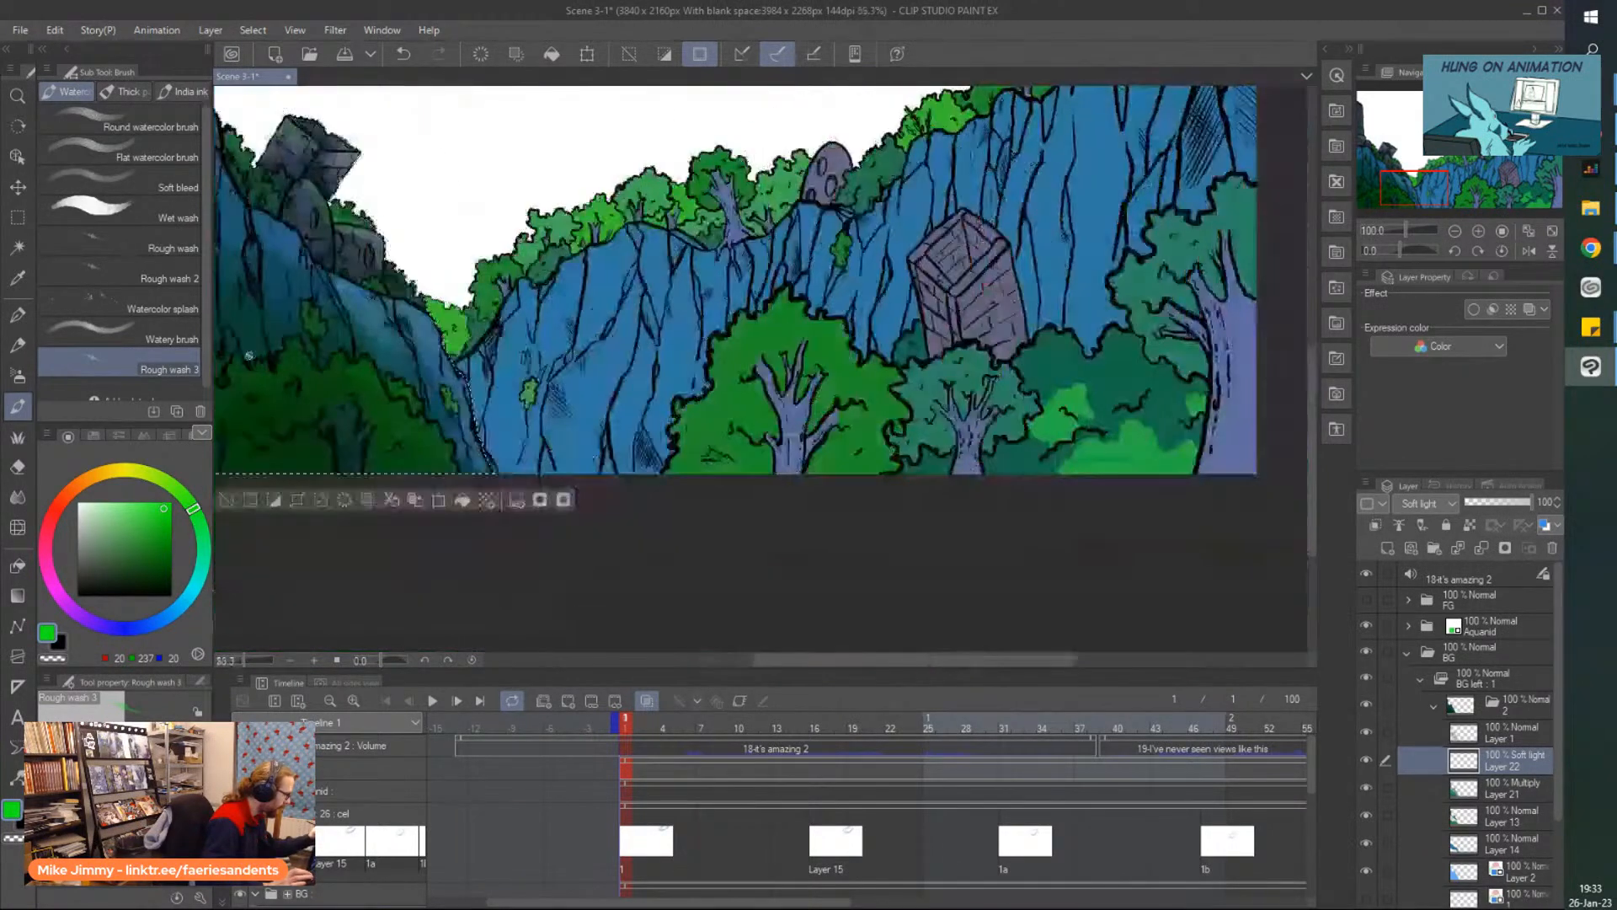
{"action": "scroll", "coordinate": [517, 470], "scroll_direction": "up", "scroll_amount": 5}
{"action": "mouse_move", "coordinate": [585, 521]}
{"action": "left_mouse_down"}
{"action": "mouse_move", "coordinate": [505, 489]}
{"action": "mouse_move", "coordinate": [468, 426]}
{"action": "left_mouse_up"}
{"action": "scroll", "coordinate": [479, 472], "scroll_direction": "down", "scroll_amount": 4}
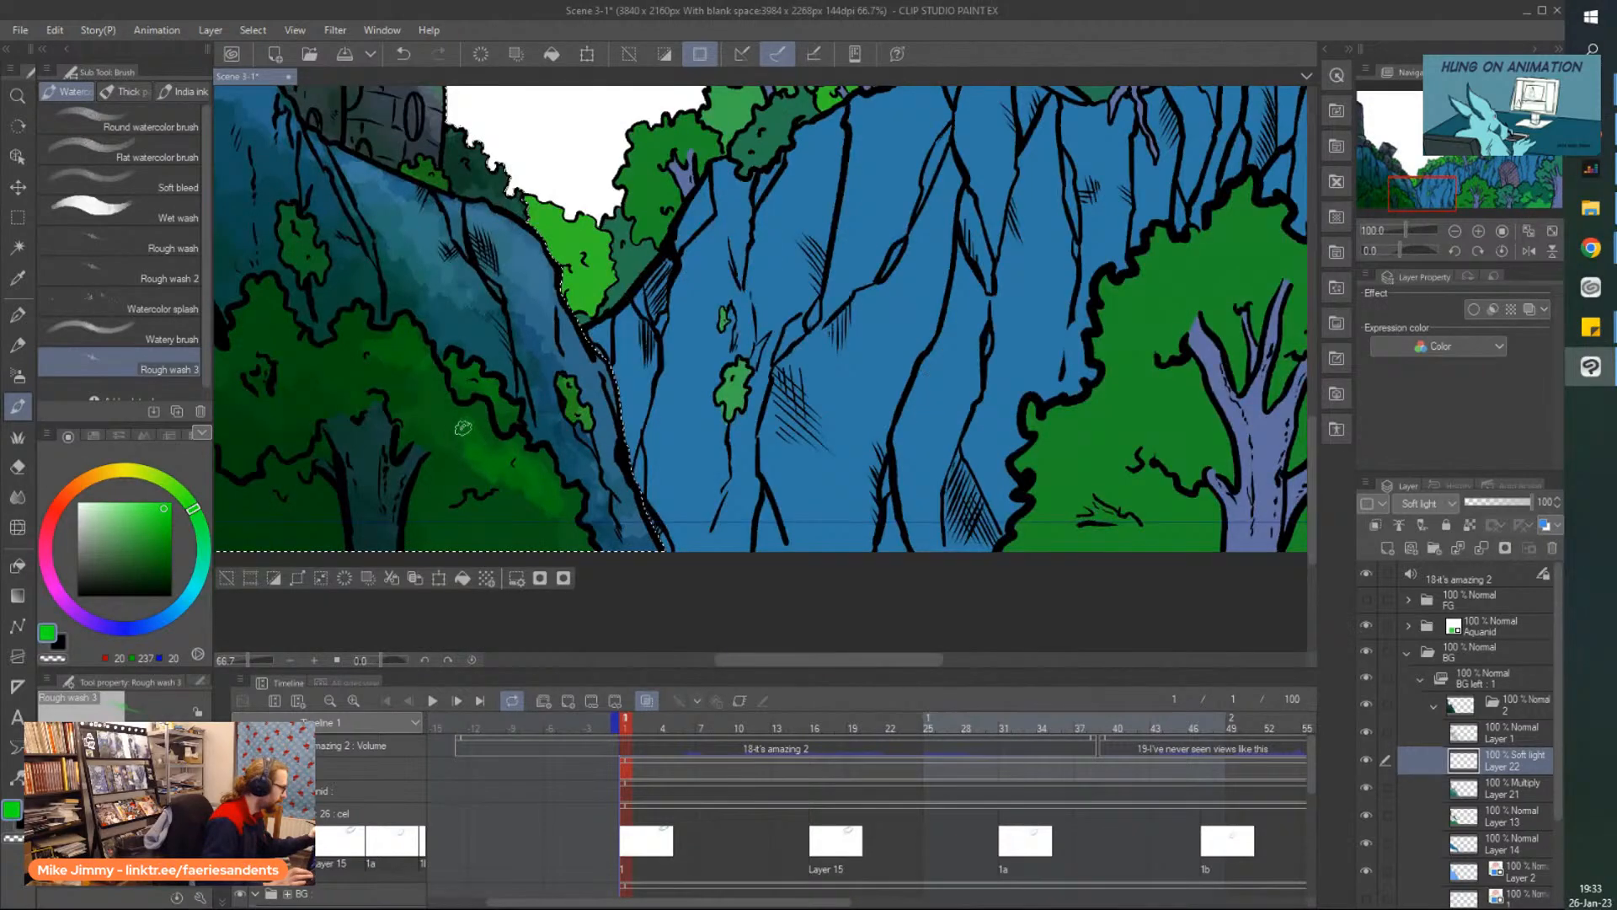
{"action": "scroll", "coordinate": [325, 326], "scroll_direction": "up", "scroll_amount": 5}
{"action": "mouse_move", "coordinate": [325, 326]}
{"action": "left_mouse_down"}
{"action": "mouse_move", "coordinate": [401, 408]}
{"action": "mouse_move", "coordinate": [331, 338]}
{"action": "mouse_move", "coordinate": [344, 385]}
{"action": "mouse_move", "coordinate": [287, 375]}
{"action": "mouse_move", "coordinate": [367, 359]}
{"action": "mouse_move", "coordinate": [365, 388]}
{"action": "mouse_move", "coordinate": [333, 288]}
{"action": "mouse_move", "coordinate": [344, 381]}
{"action": "left_mouse_up"}
{"action": "scroll", "coordinate": [344, 380], "scroll_direction": "down", "scroll_amount": 5}
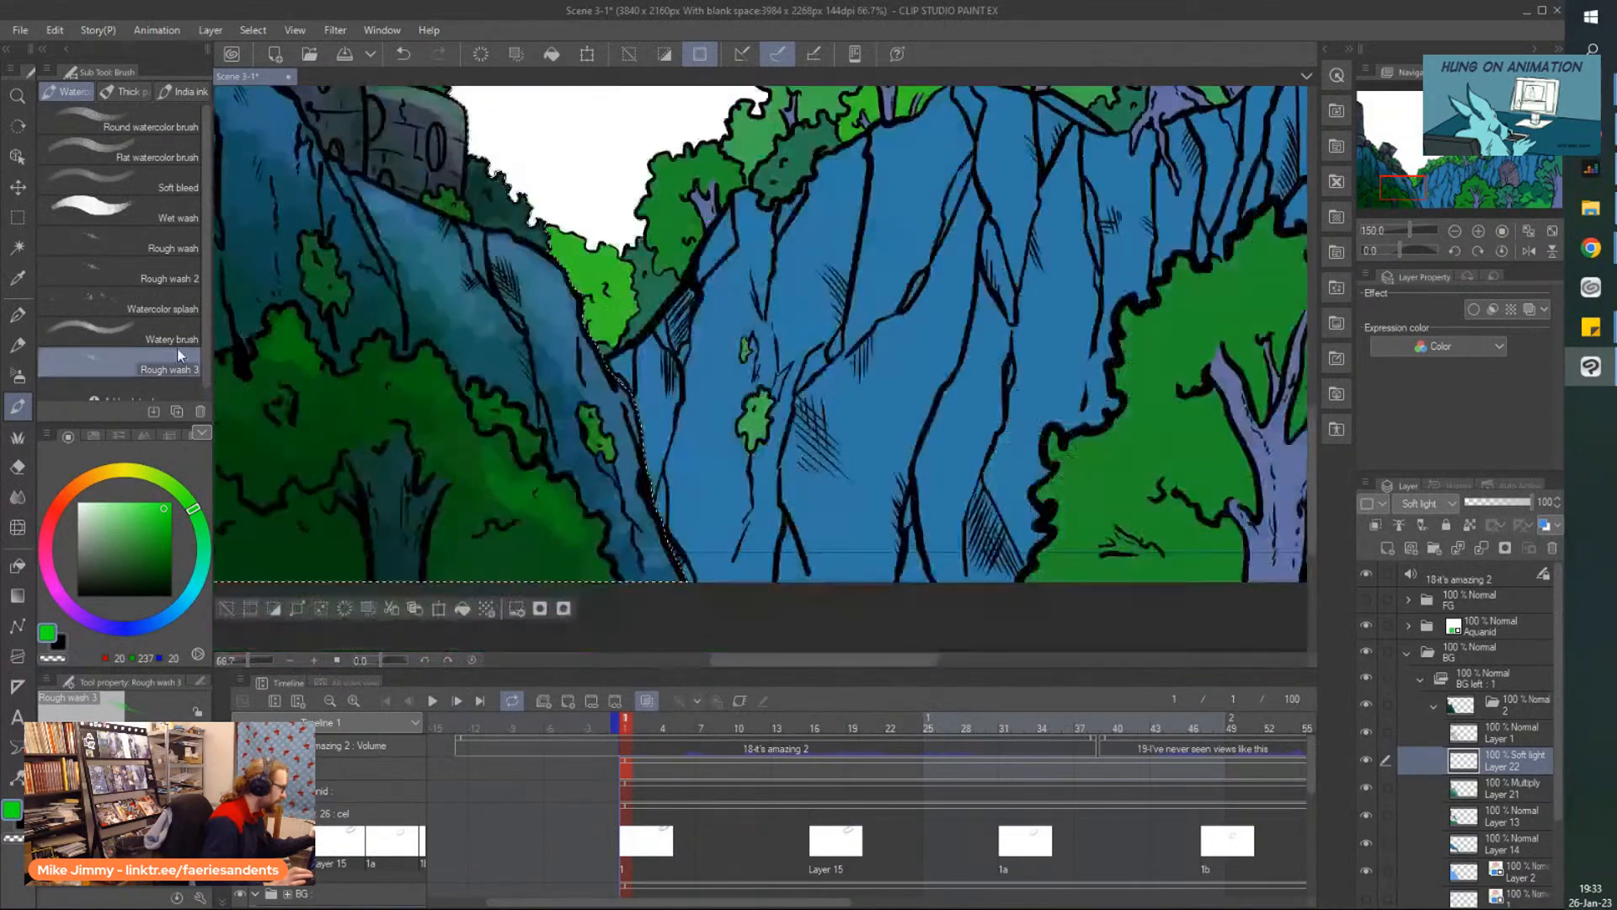
Brush green highlights along the upper edge of the rear tree canopy at the scene's left edge.
{"action": "scroll", "coordinate": [571, 385], "scroll_direction": "up", "scroll_amount": 4}
{"action": "scroll", "coordinate": [570, 385], "scroll_direction": "up", "scroll_amount": 2}
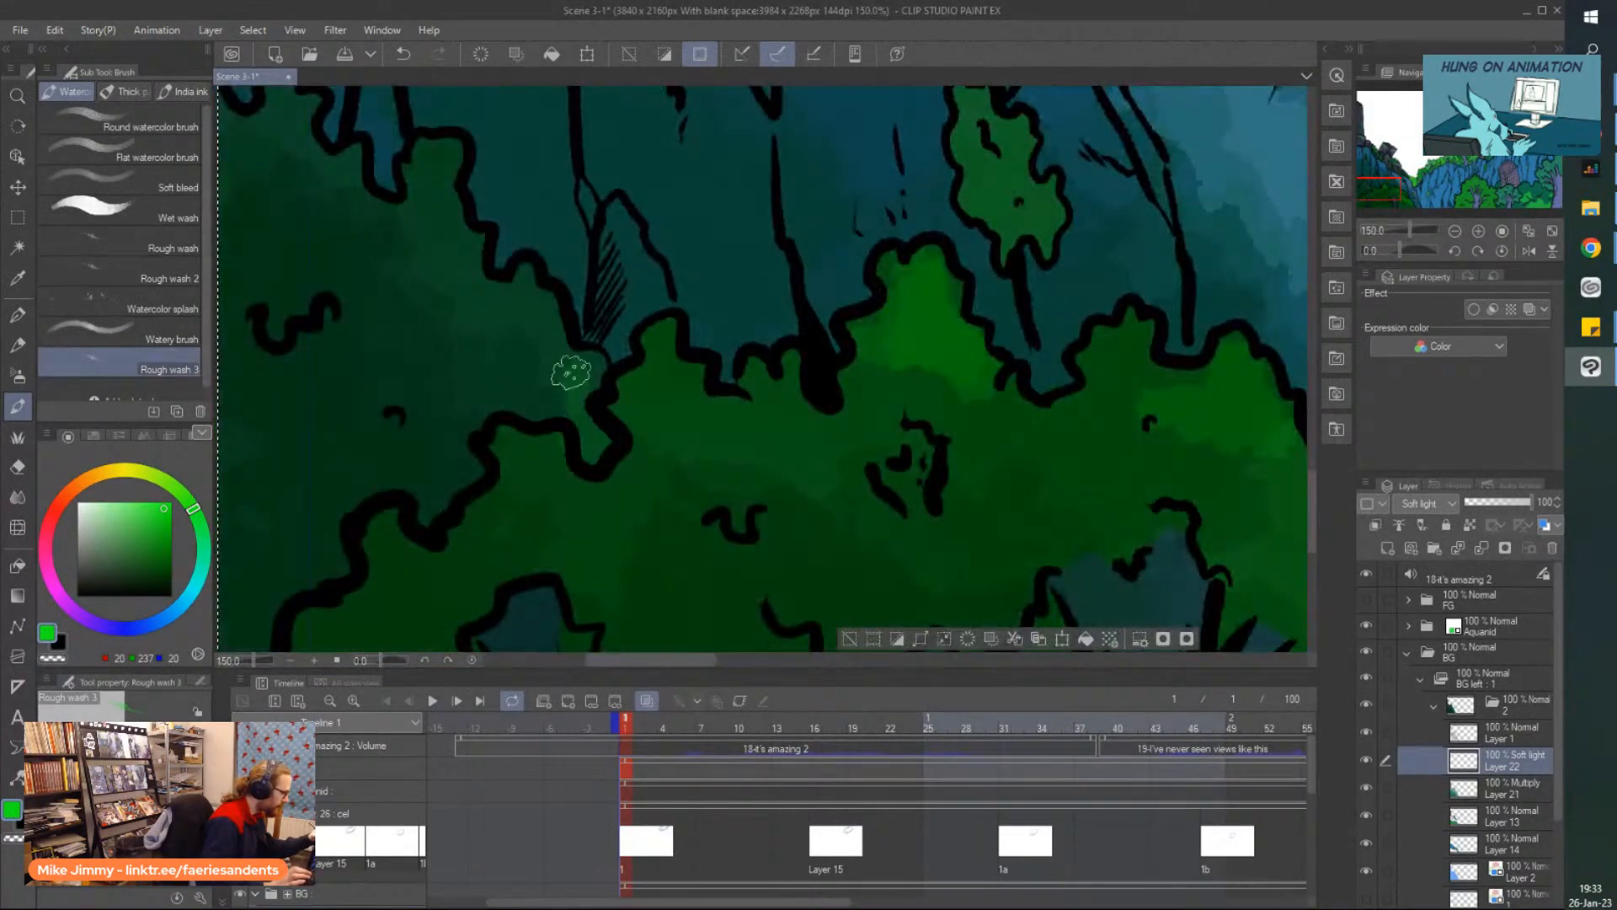
{"action": "mouse_move", "coordinate": [419, 283]}
{"action": "left_mouse_down"}
{"action": "mouse_move", "coordinate": [422, 230]}
{"action": "mouse_move", "coordinate": [403, 214]}
{"action": "mouse_move", "coordinate": [514, 358]}
{"action": "mouse_move", "coordinate": [555, 369]}
{"action": "mouse_move", "coordinate": [491, 285]}
{"action": "mouse_move", "coordinate": [434, 292]}
{"action": "mouse_move", "coordinate": [428, 207]}
{"action": "left_mouse_up"}
{"action": "scroll", "coordinate": [427, 206], "scroll_direction": "down", "scroll_amount": 3}
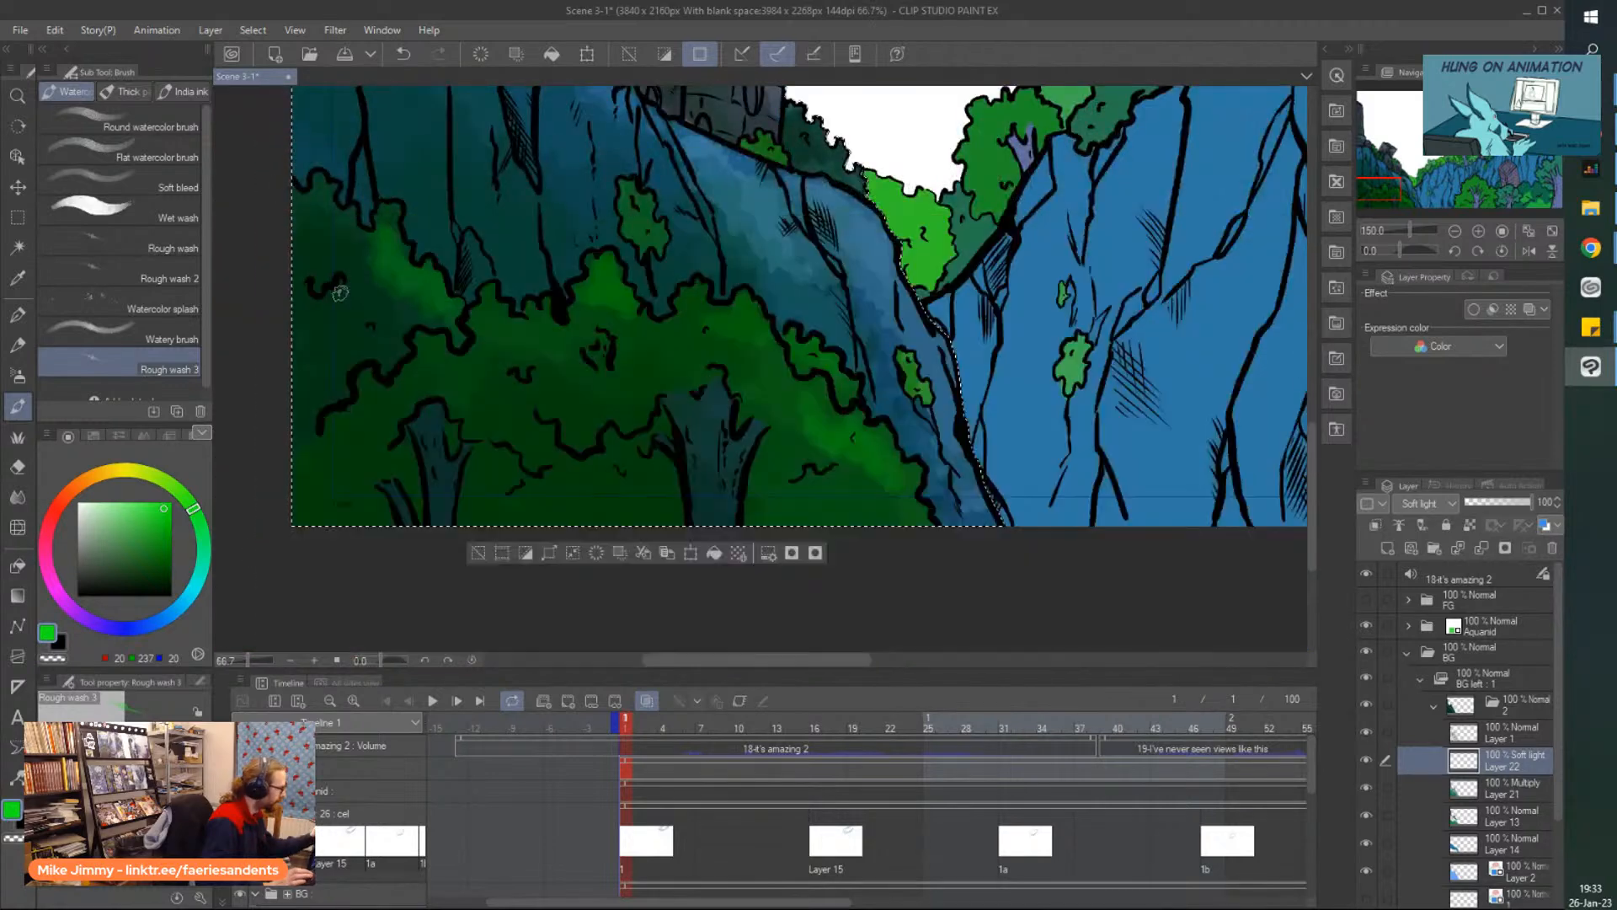
{"action": "scroll", "coordinate": [371, 318], "scroll_direction": "up", "scroll_amount": 3}
{"action": "mouse_move", "coordinate": [387, 343]}
{"action": "left_mouse_down"}
{"action": "mouse_move", "coordinate": [343, 232]}
{"action": "mouse_move", "coordinate": [341, 305]}
{"action": "mouse_move", "coordinate": [384, 327]}
{"action": "mouse_move", "coordinate": [350, 278]}
{"action": "left_mouse_up"}
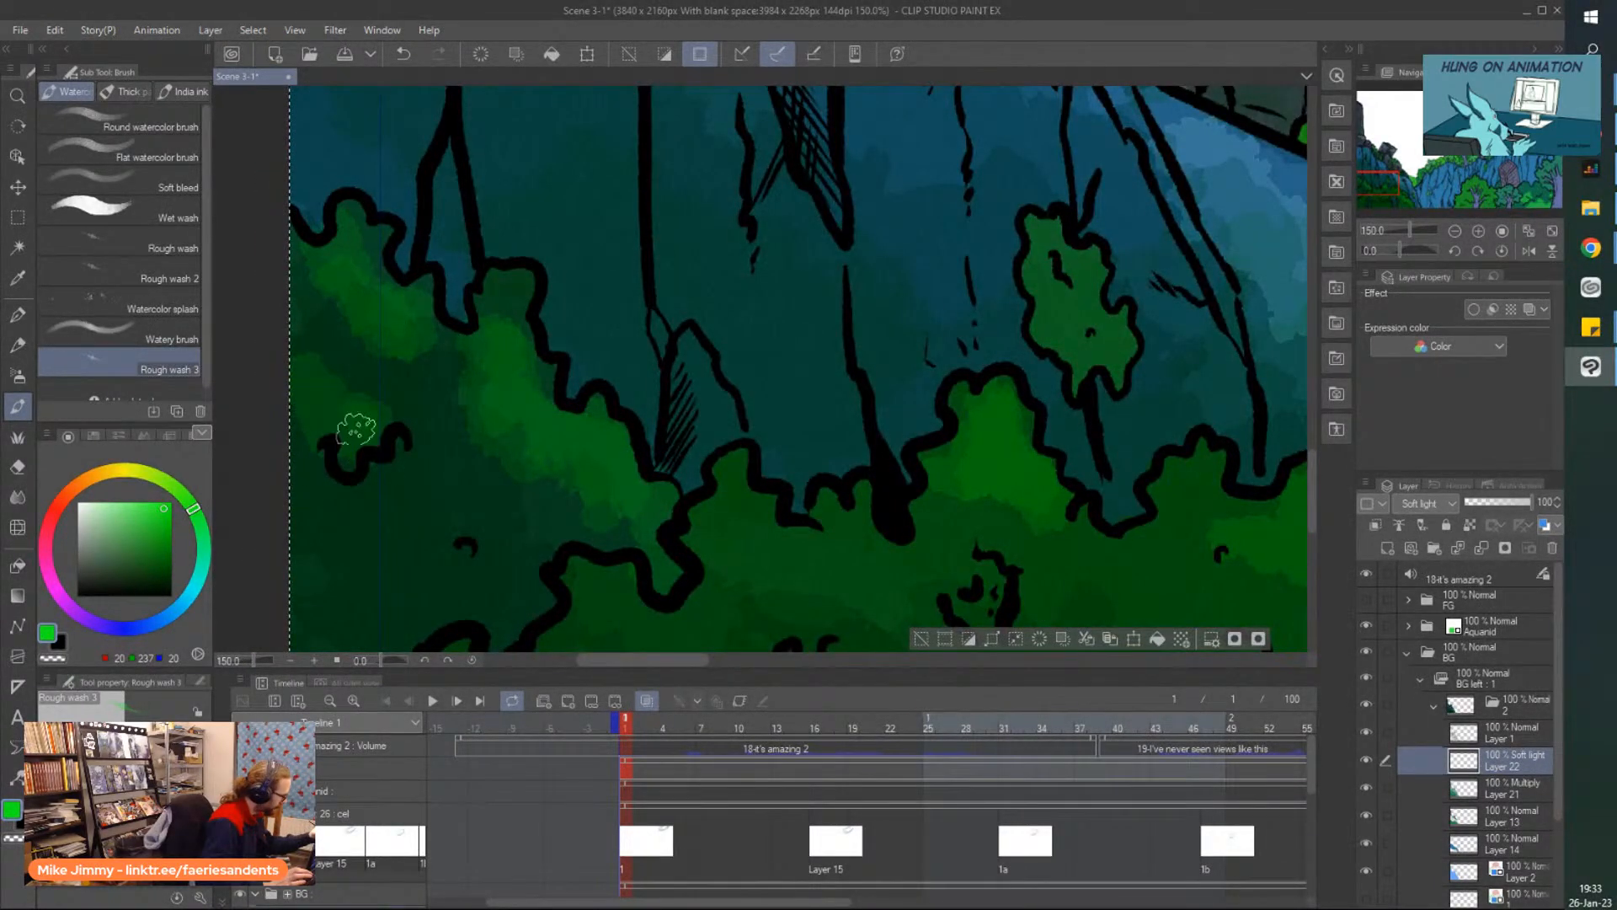
Add green highlights inside the front tree canopy, on the outer side of its peak.
{"action": "scroll", "coordinate": [311, 404], "scroll_direction": "down", "scroll_amount": 3}
{"action": "scroll", "coordinate": [490, 409], "scroll_direction": "up", "scroll_amount": 2}
{"action": "mouse_move", "coordinate": [491, 409]}
{"action": "left_mouse_down"}
{"action": "mouse_move", "coordinate": [547, 387]}
{"action": "mouse_move", "coordinate": [456, 361]}
{"action": "left_mouse_up"}
{"action": "scroll", "coordinate": [496, 350], "scroll_direction": "down", "scroll_amount": 3}
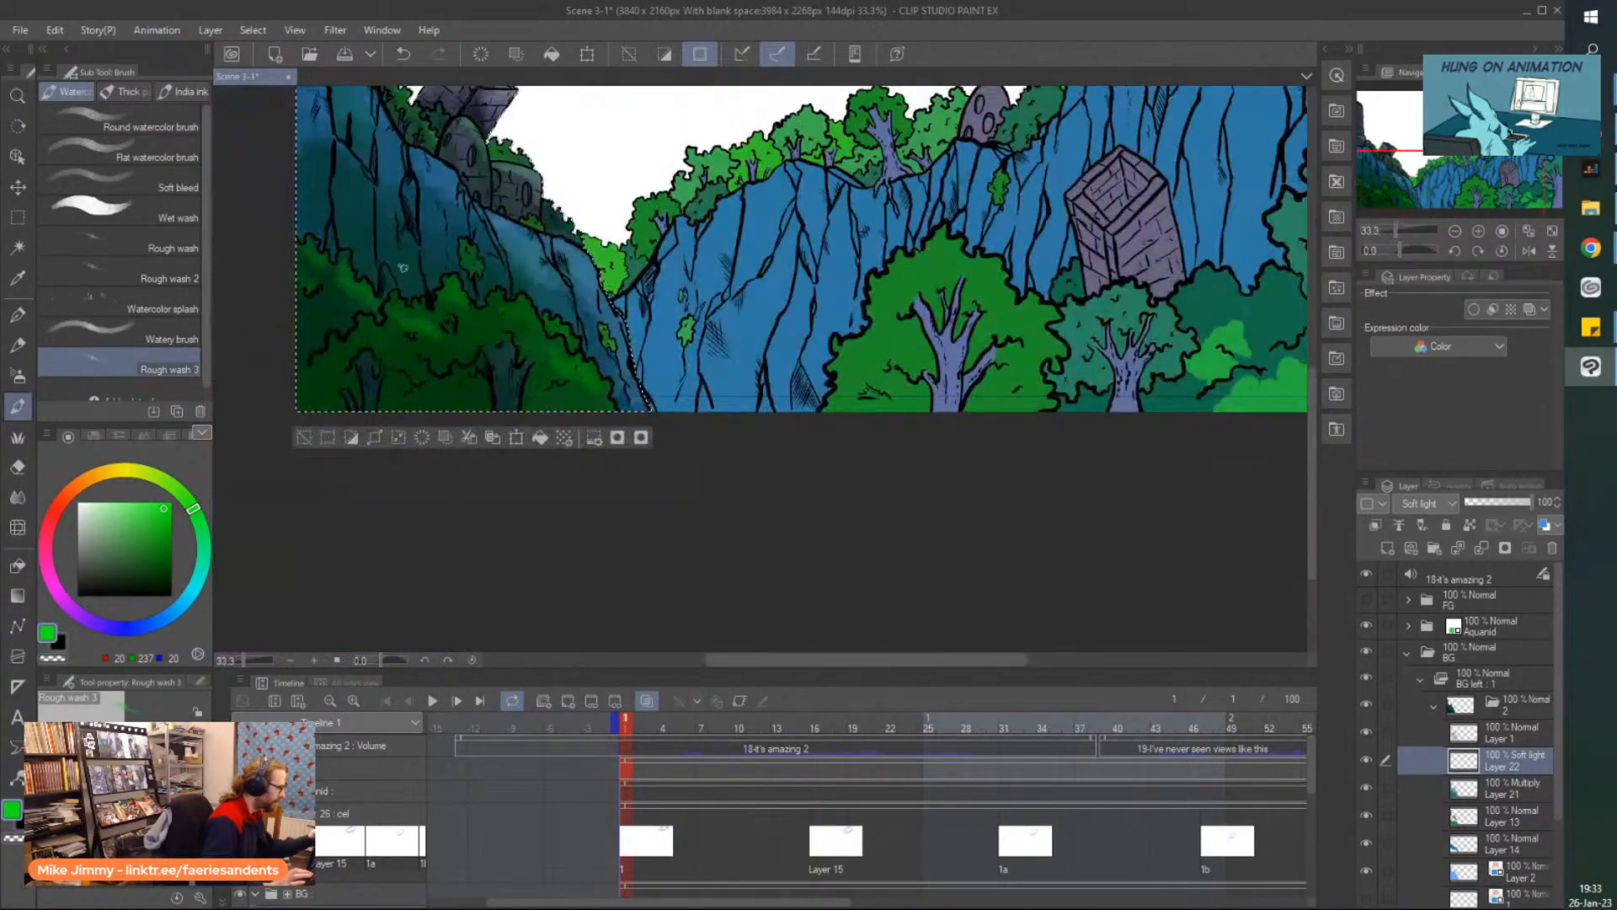
{"action": "scroll", "coordinate": [553, 444], "scroll_direction": "up", "scroll_amount": 3}
{"action": "scroll", "coordinate": [522, 404], "scroll_direction": "down", "scroll_amount": 3}
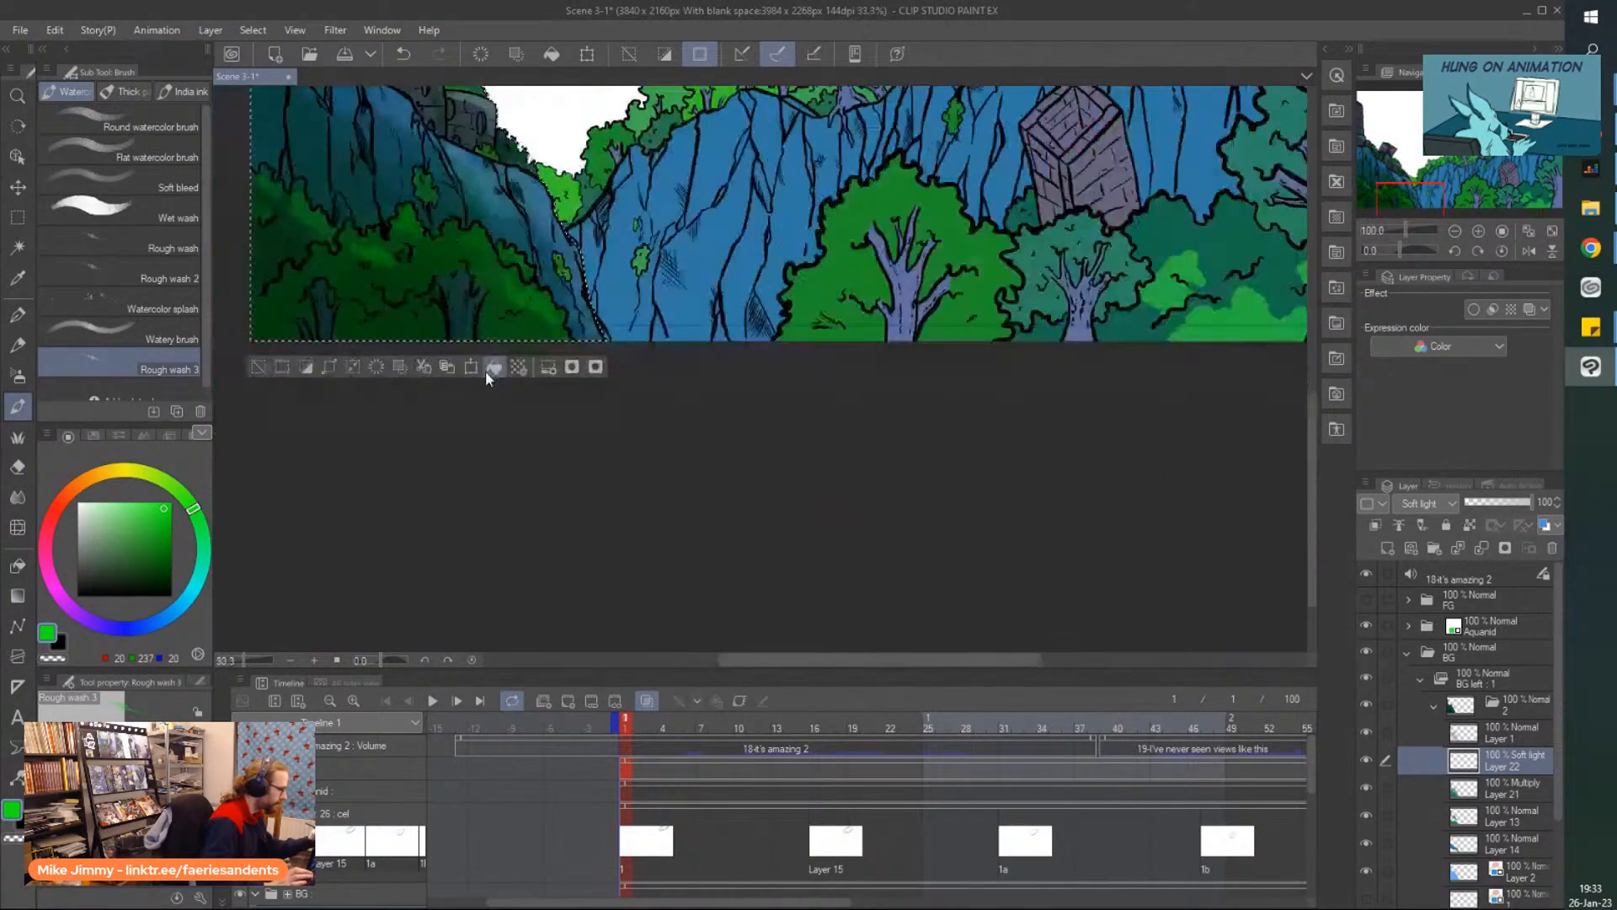
Choose light cyan (RGB 118, 227, 239) and highlight the left cliff's rock along the valley edge.
{"action": "scroll", "coordinate": [620, 276], "scroll_direction": "up", "scroll_amount": 2}
{"action": "scroll", "coordinate": [621, 276], "scroll_direction": "up", "scroll_amount": 2}
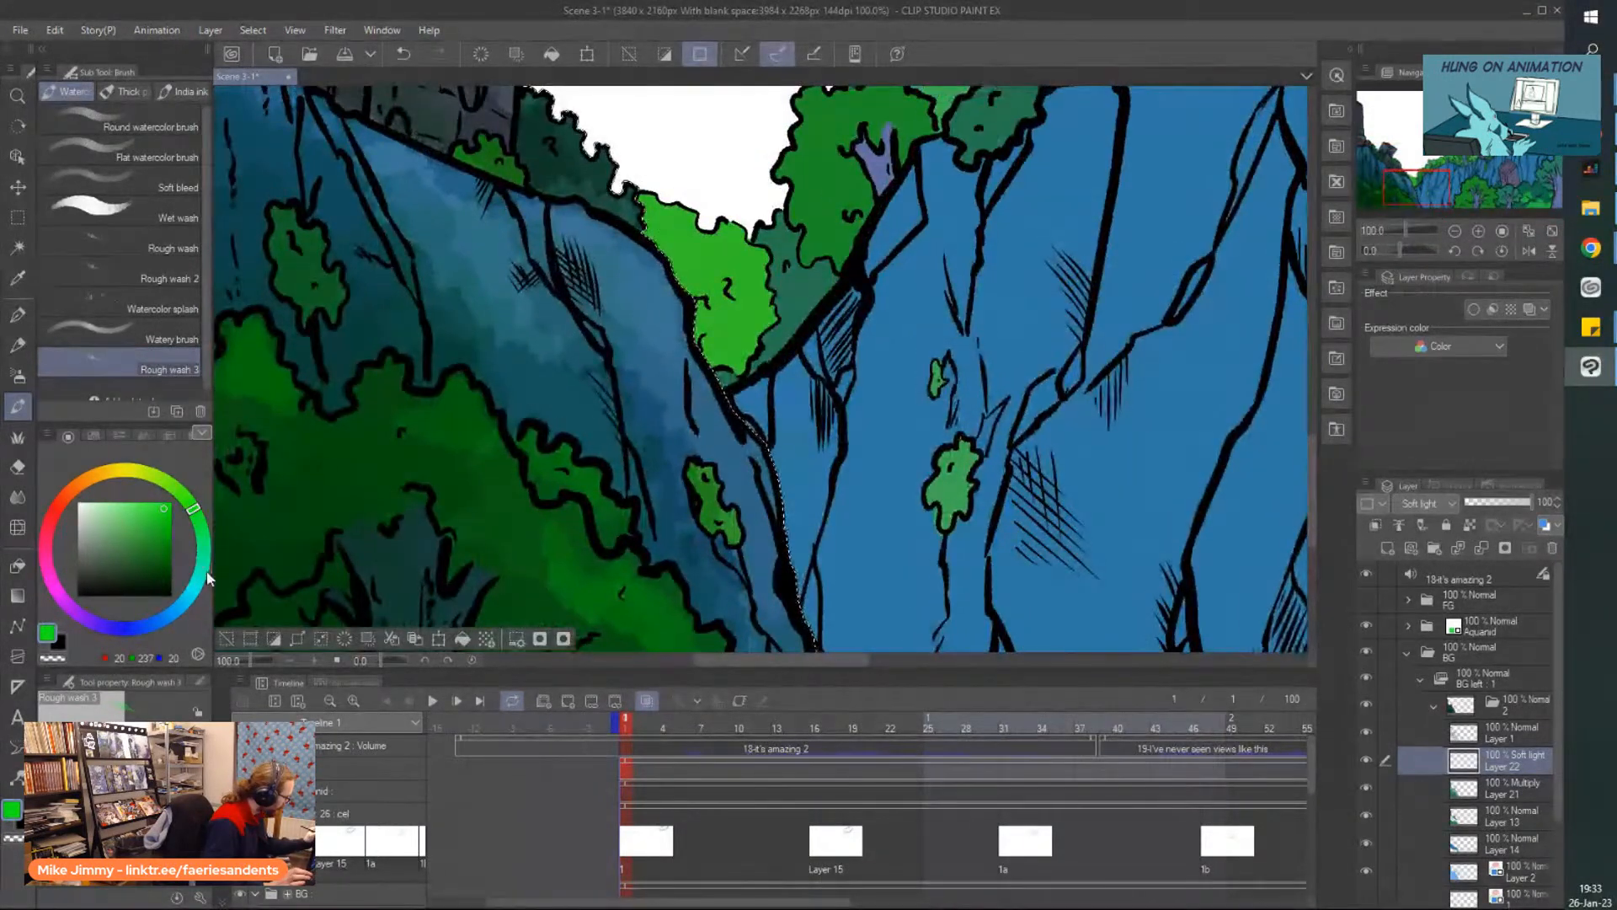
{"action": "left_click", "coordinate": [162, 504]}
{"action": "left_click", "coordinate": [132, 504]}
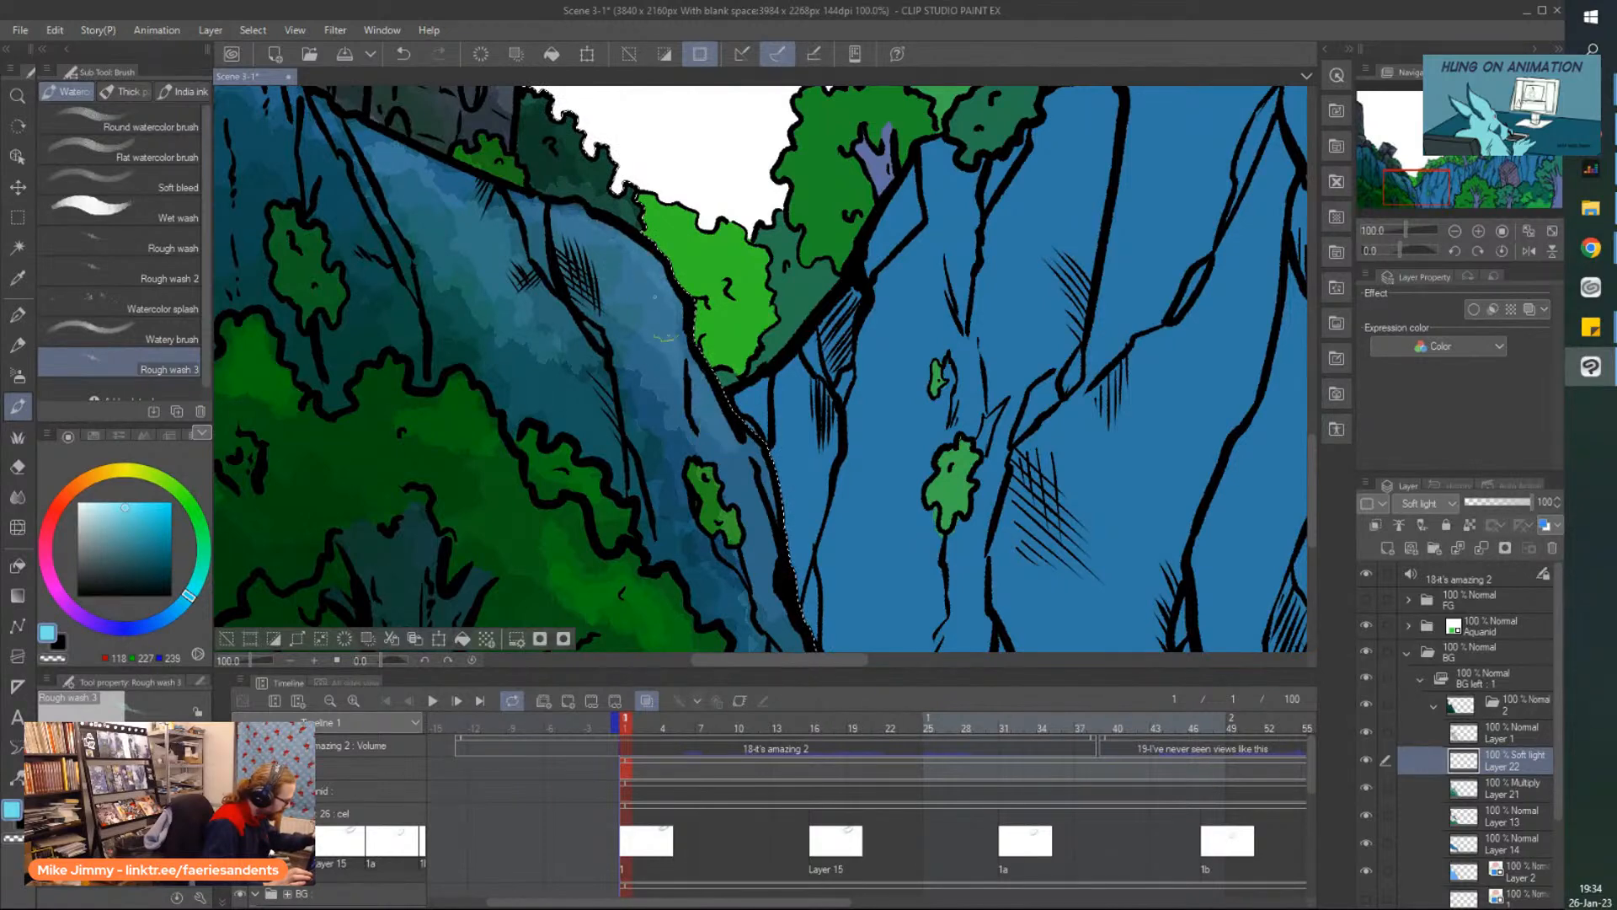
{"action": "scroll", "coordinate": [437, 155], "scroll_direction": "down", "scroll_amount": 2}
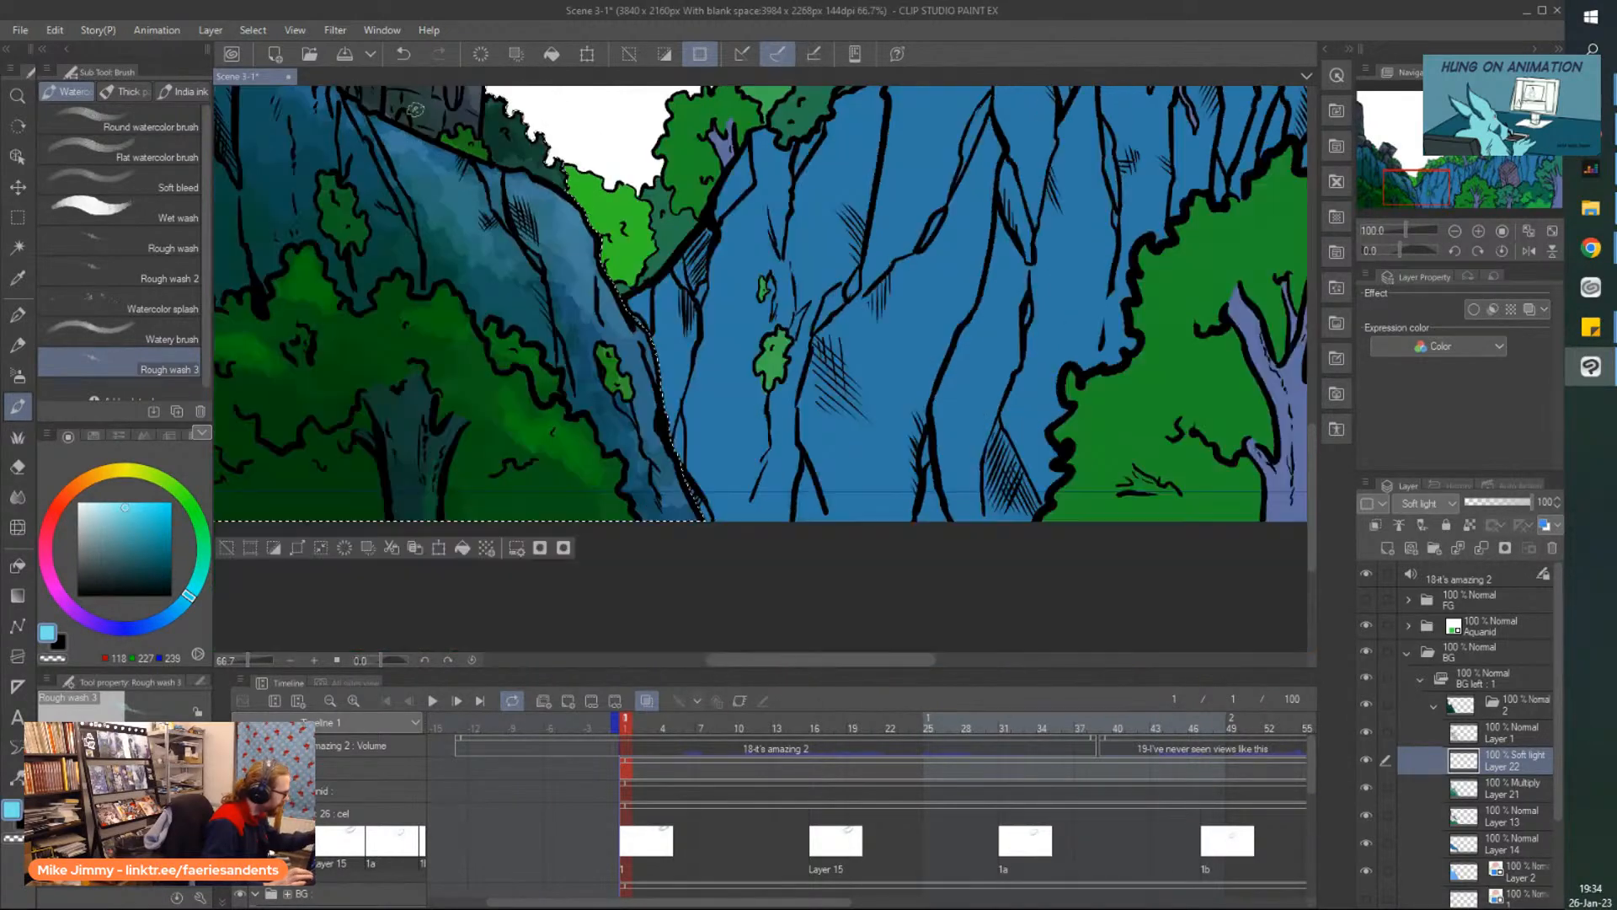
Brush light cyan highlights over the left cliff's slope below the low ruin and the large dome.
{"action": "scroll", "coordinate": [401, 153], "scroll_direction": "up", "scroll_amount": 2}
{"action": "mouse_move", "coordinate": [485, 177]}
{"action": "left_mouse_down"}
{"action": "mouse_move", "coordinate": [538, 272]}
{"action": "mouse_move", "coordinate": [475, 219]}
{"action": "mouse_move", "coordinate": [481, 187]}
{"action": "left_mouse_up"}
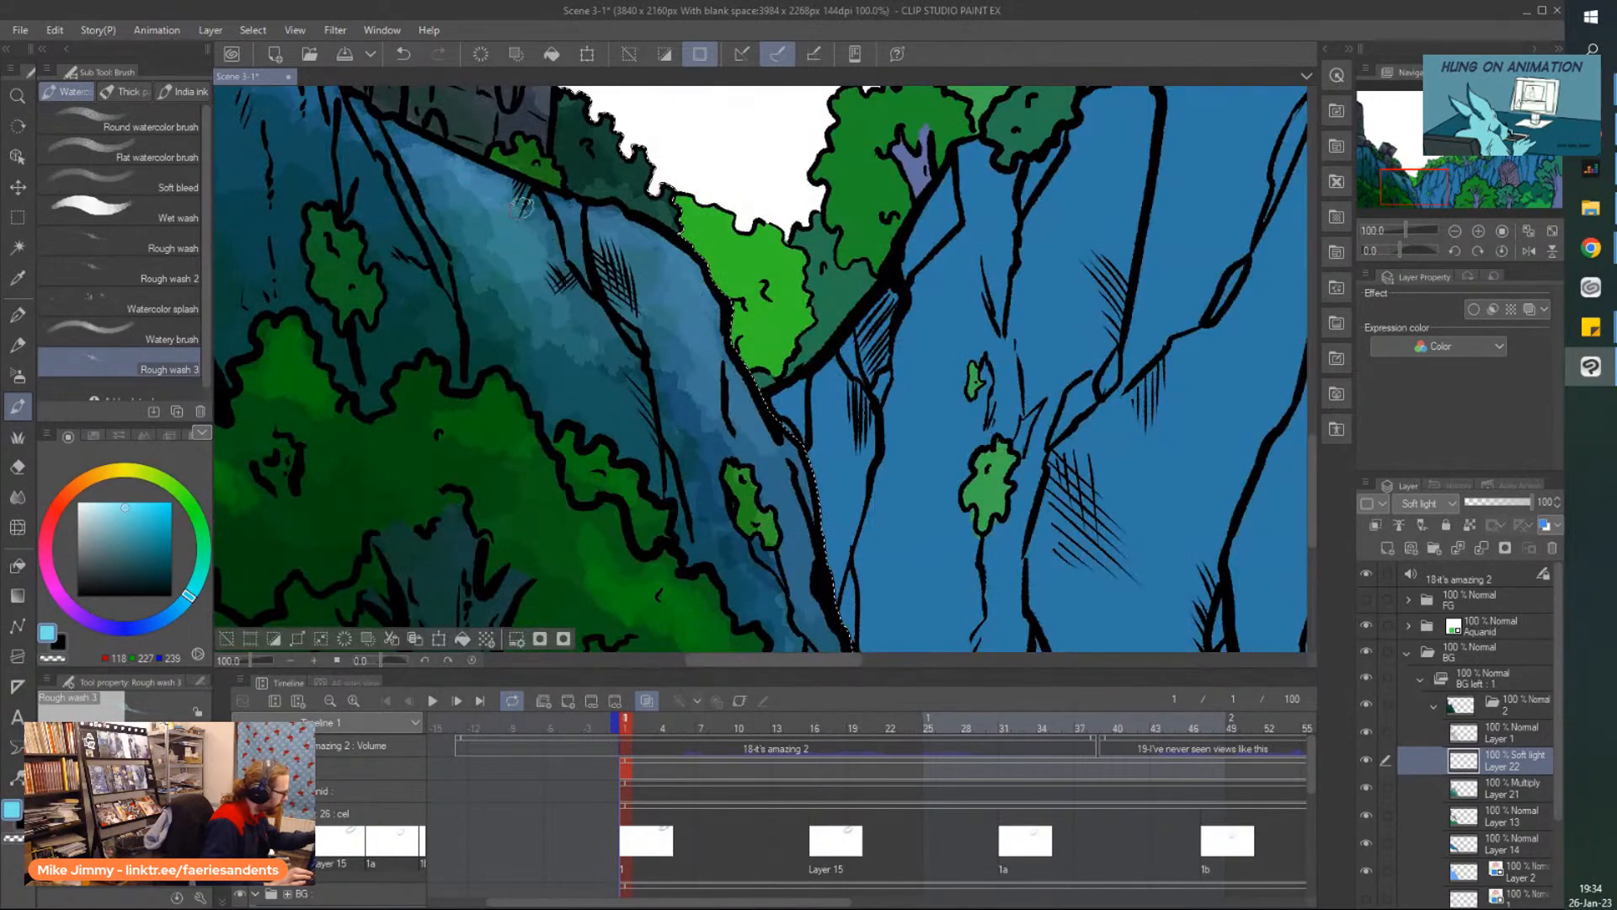
{"action": "left_click_drag", "start_coordinate": [510, 262], "coordinate": [442, 154]}
{"action": "scroll", "coordinate": [517, 234], "scroll_direction": "down", "scroll_amount": 2}
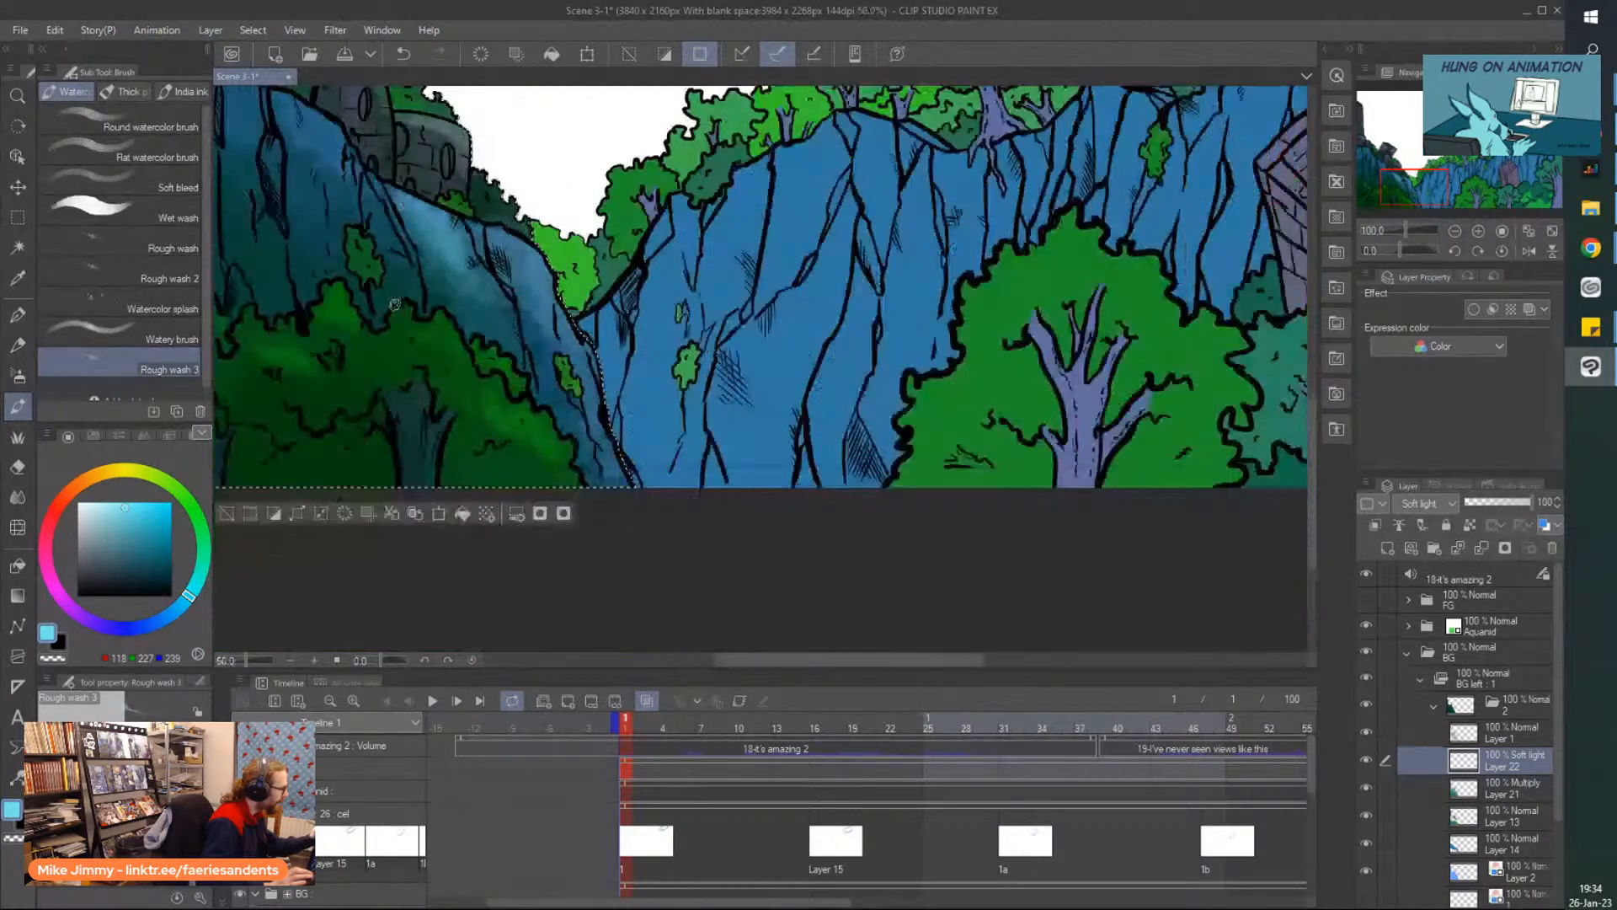
{"action": "scroll", "coordinate": [354, 214], "scroll_direction": "up", "scroll_amount": 2}
{"action": "left_click_drag", "start_coordinate": [354, 214], "coordinate": [444, 338]}
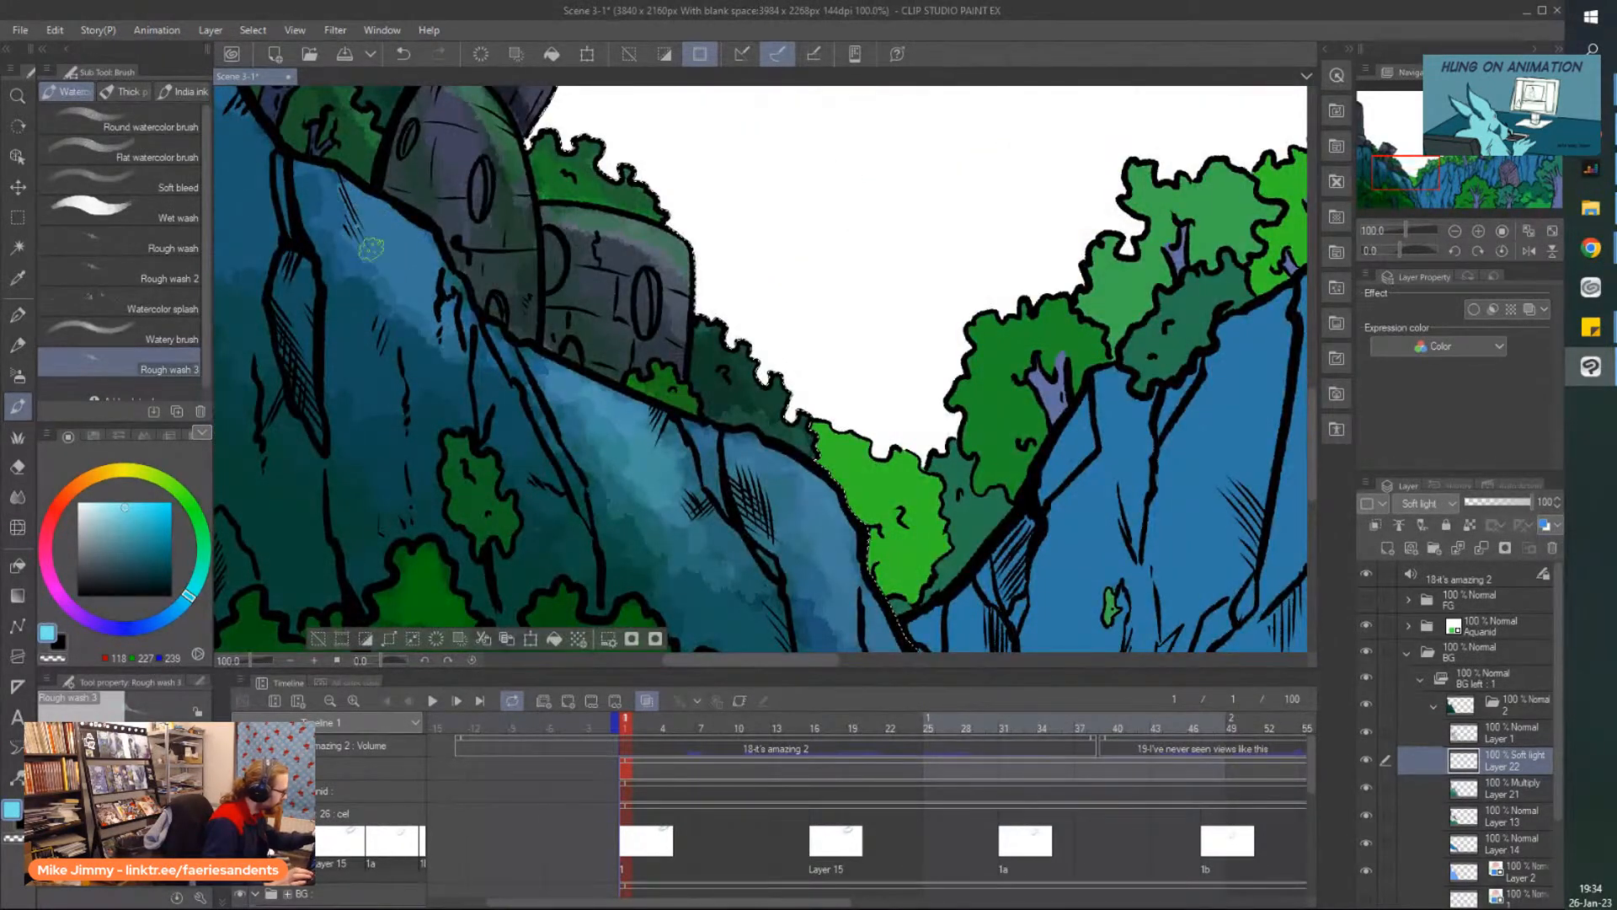
Brush more light cyan highlights on the left cliff's upper rock beneath the ruins, and clear the selection.
{"action": "left_click_drag", "start_coordinate": [397, 231], "coordinate": [405, 268]}
{"action": "scroll", "coordinate": [283, 140], "scroll_direction": "down", "scroll_amount": 2}
{"action": "scroll", "coordinate": [474, 261], "scroll_direction": "up", "scroll_amount": 4}
{"action": "mouse_move", "coordinate": [474, 261]}
{"action": "left_mouse_down"}
{"action": "mouse_move", "coordinate": [438, 160]}
{"action": "mouse_move", "coordinate": [459, 253]}
{"action": "left_mouse_up"}
{"action": "scroll", "coordinate": [459, 253], "scroll_direction": "down", "scroll_amount": 3}
{"action": "scroll", "coordinate": [273, 237], "scroll_direction": "up", "scroll_amount": 2}
{"action": "mouse_move", "coordinate": [282, 221]}
{"action": "left_mouse_down"}
{"action": "mouse_move", "coordinate": [330, 227]}
{"action": "mouse_move", "coordinate": [287, 236]}
{"action": "mouse_move", "coordinate": [301, 242]}
{"action": "mouse_move", "coordinate": [301, 221]}
{"action": "mouse_move", "coordinate": [341, 271]}
{"action": "left_mouse_up"}
{"action": "scroll", "coordinate": [344, 271], "scroll_direction": "down", "scroll_amount": 4}
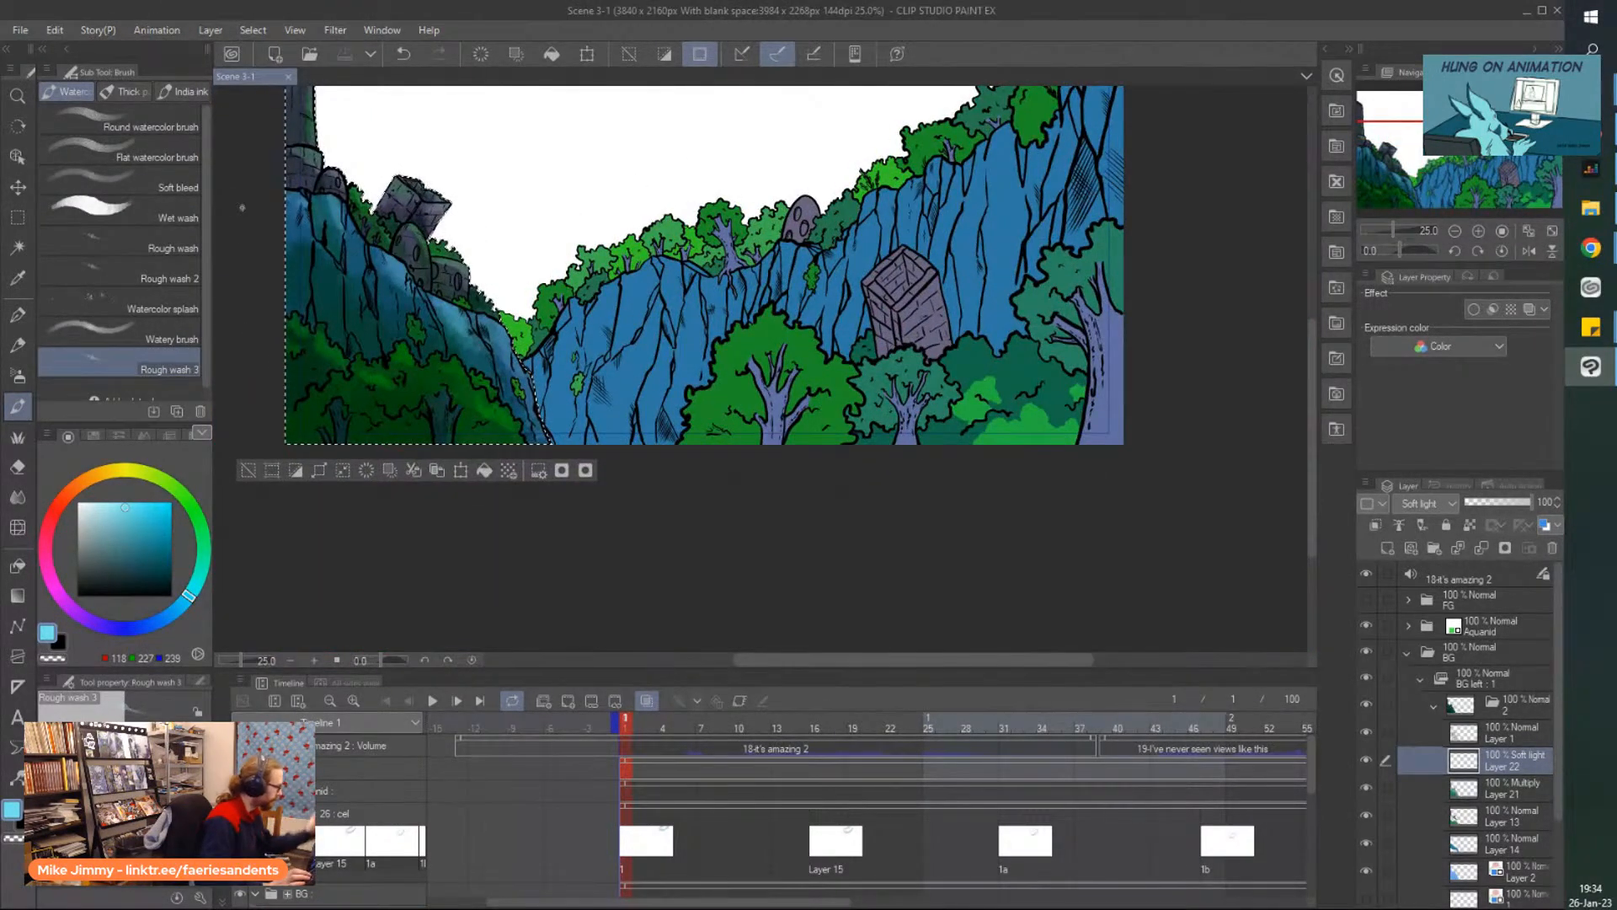
{"action": "key", "text": "ctrl+d"}
{"action": "scroll", "coordinate": [229, 310], "scroll_direction": "down", "scroll_amount": 1}
{"action": "scroll", "coordinate": [229, 310], "scroll_direction": "up", "scroll_amount": 3}
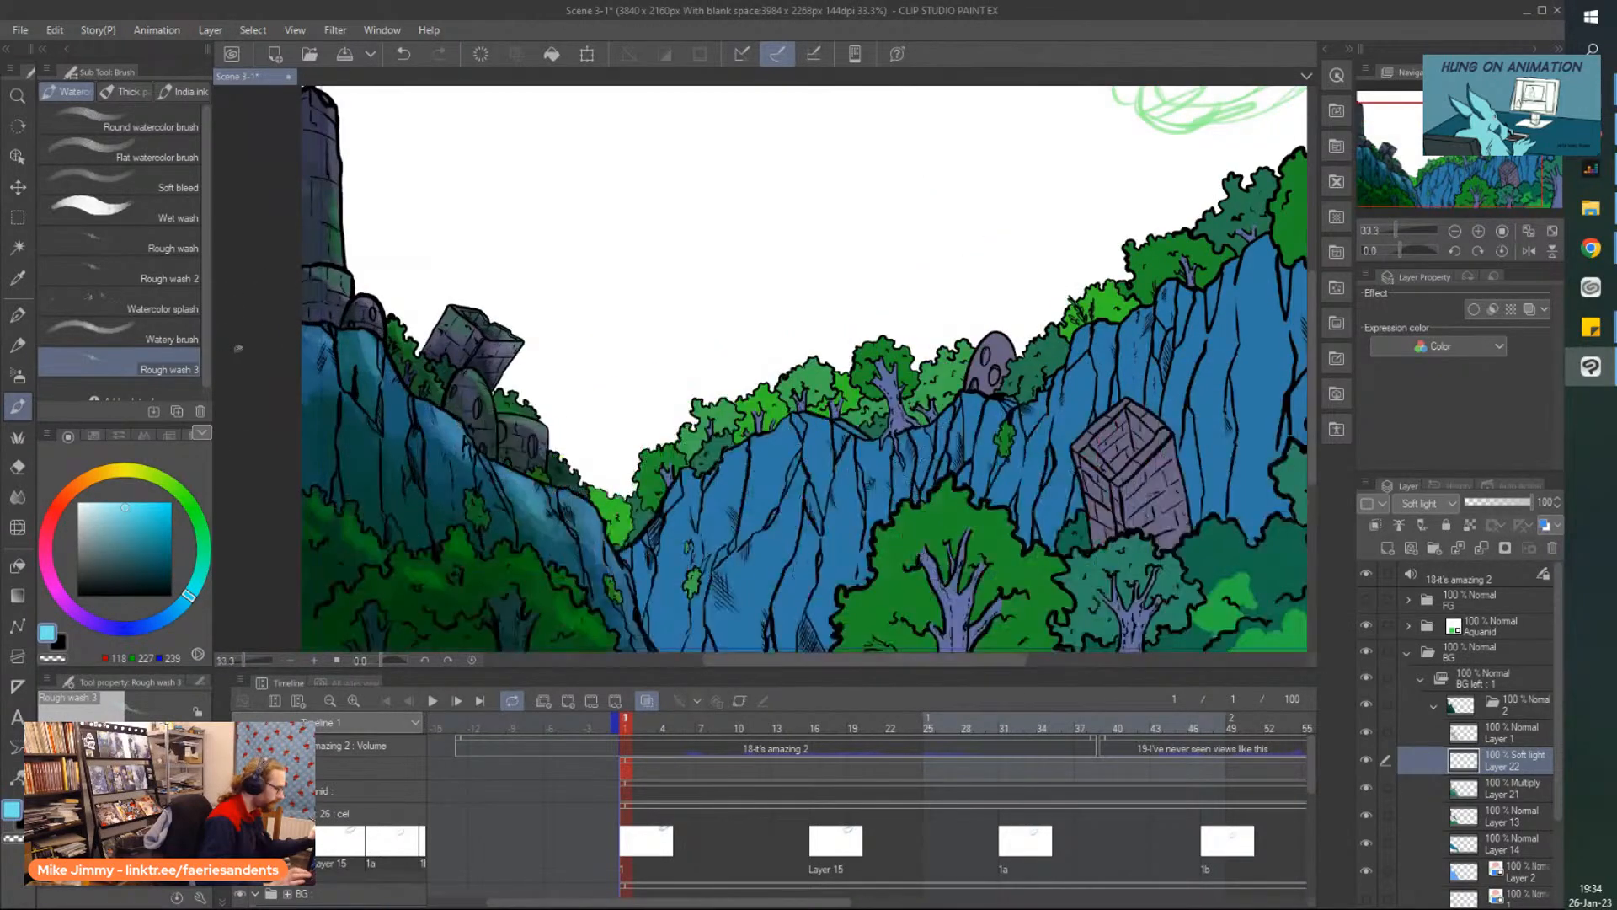
{"action": "scroll", "coordinate": [244, 337], "scroll_direction": "down", "scroll_amount": 1}
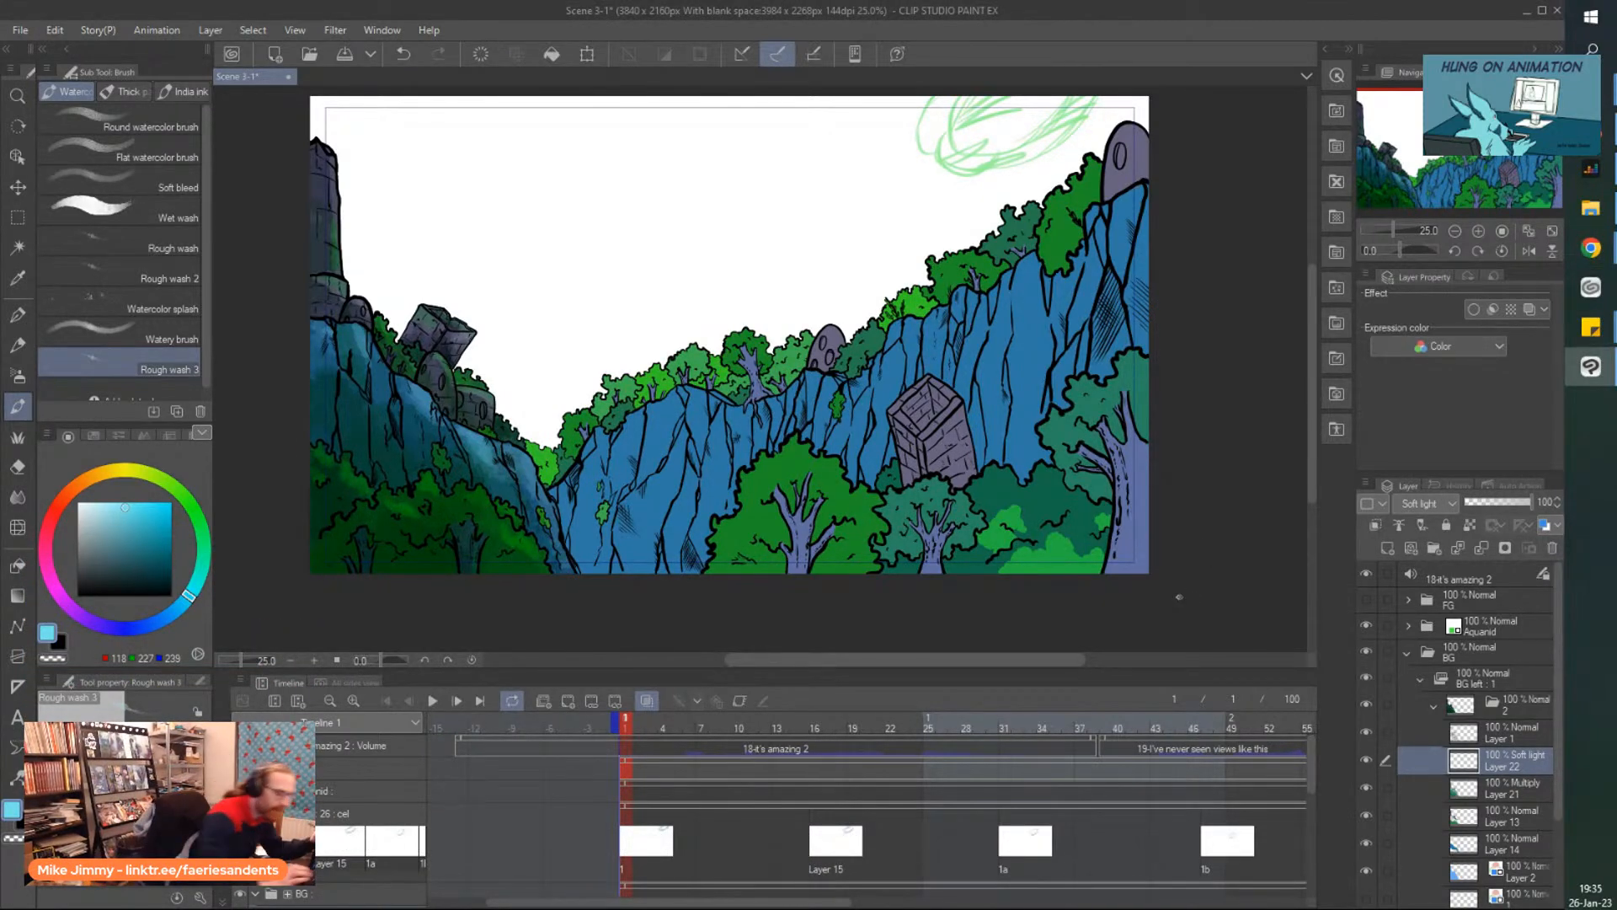
Try brushing light cyan highlights down the right cliff's upper rock edges, from below the trees to the far dome.
{"action": "scroll", "coordinate": [1011, 269], "scroll_direction": "up", "scroll_amount": 5}
{"action": "scroll", "coordinate": [1060, 243], "scroll_direction": "up", "scroll_amount": 2}
{"action": "mouse_move", "coordinate": [1100, 276]}
{"action": "left_mouse_down"}
{"action": "mouse_move", "coordinate": [1011, 362]}
{"action": "mouse_move", "coordinate": [1022, 315]}
{"action": "left_mouse_up"}
{"action": "scroll", "coordinate": [1022, 315], "scroll_direction": "down", "scroll_amount": 3}
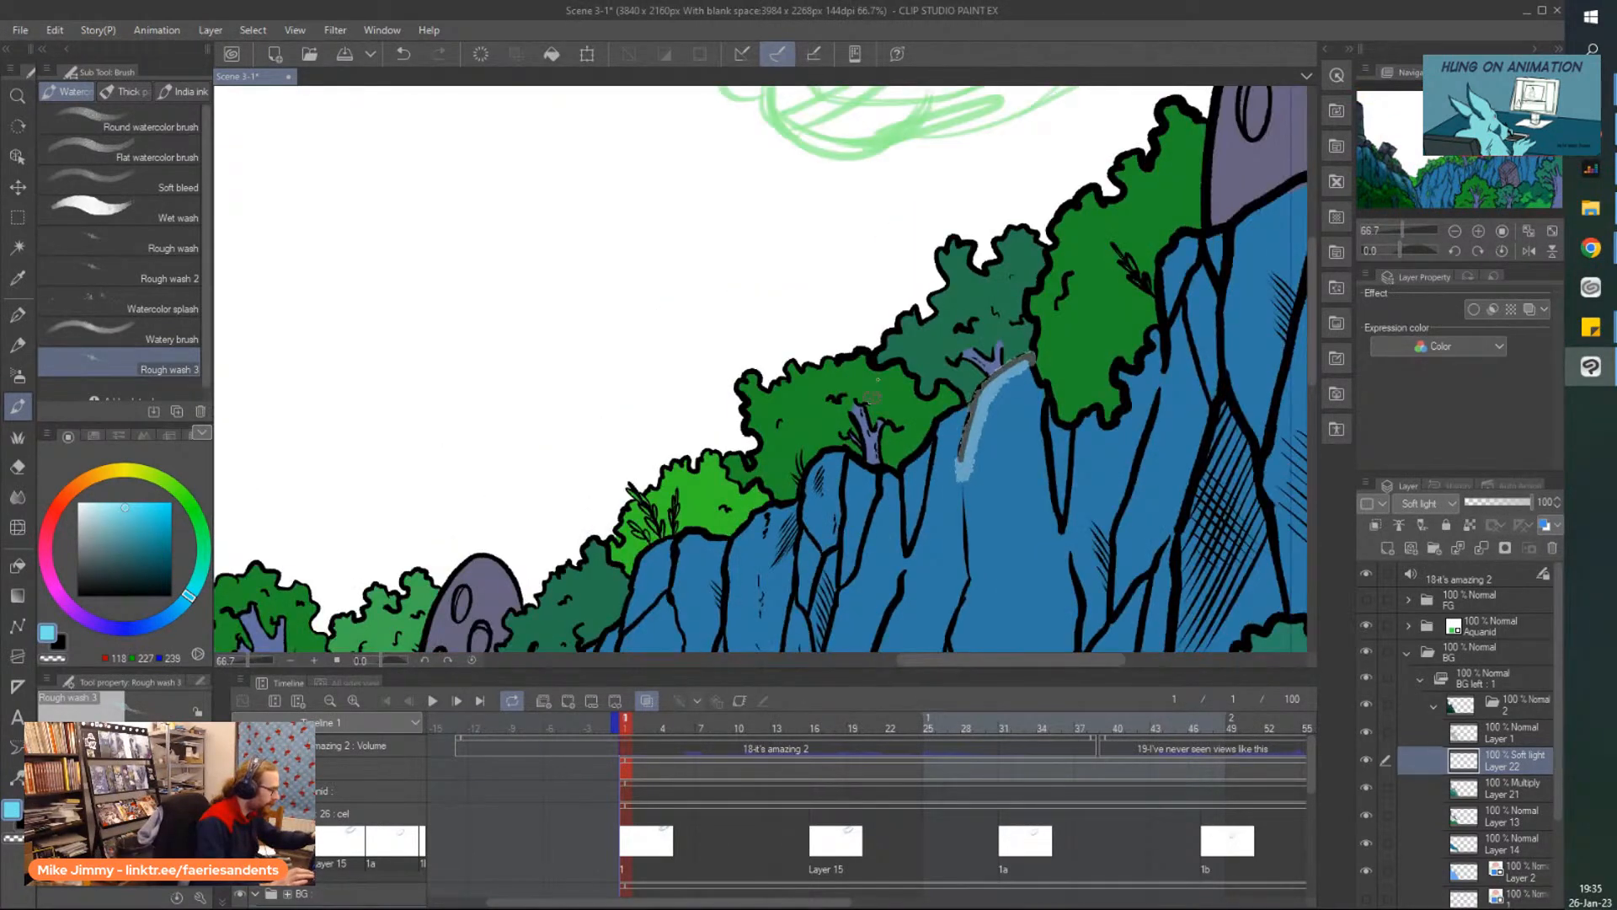
{"action": "scroll", "coordinate": [963, 332], "scroll_direction": "up", "scroll_amount": 1}
{"action": "left_click_drag", "start_coordinate": [961, 325], "coordinate": [920, 479]}
{"action": "scroll", "coordinate": [893, 459], "scroll_direction": "up", "scroll_amount": 3}
{"action": "mouse_move", "coordinate": [804, 332]}
{"action": "left_mouse_down"}
{"action": "mouse_move", "coordinate": [792, 404]}
{"action": "mouse_move", "coordinate": [813, 308]}
{"action": "mouse_move", "coordinate": [826, 320]}
{"action": "left_mouse_up"}
{"action": "mouse_move", "coordinate": [762, 377]}
{"action": "left_mouse_down"}
{"action": "mouse_move", "coordinate": [684, 439]}
{"action": "mouse_move", "coordinate": [674, 504]}
{"action": "mouse_move", "coordinate": [705, 430]}
{"action": "mouse_move", "coordinate": [699, 619]}
{"action": "left_mouse_up"}
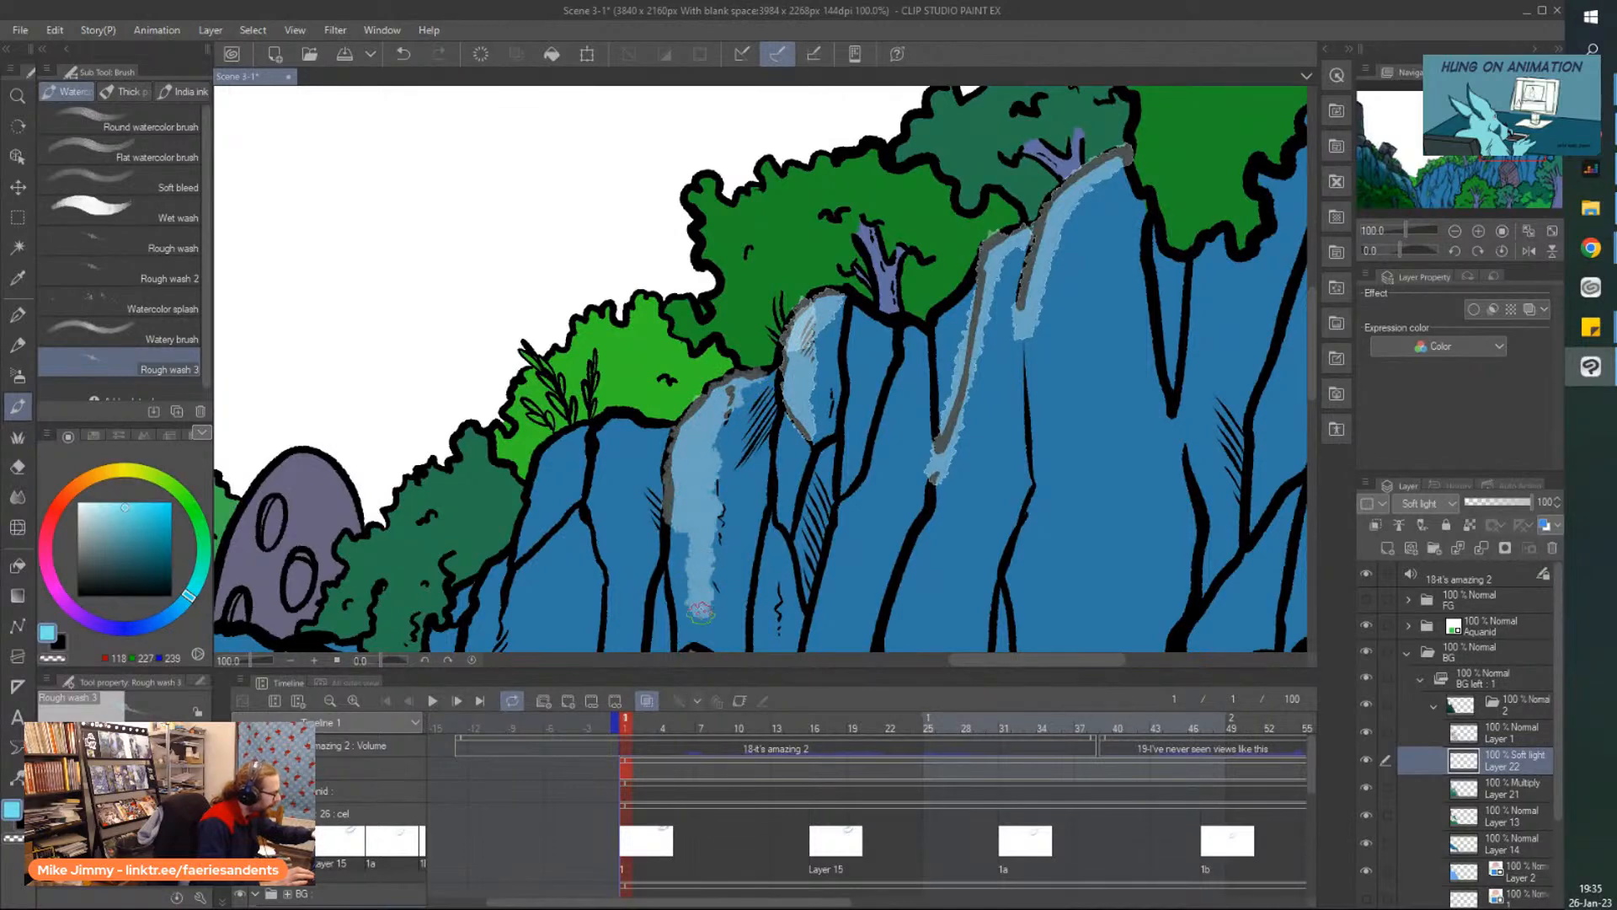
{"action": "scroll", "coordinate": [311, 411], "scroll_direction": "down", "scroll_amount": 5}
{"action": "scroll", "coordinate": [480, 556], "scroll_direction": "up", "scroll_amount": 2}
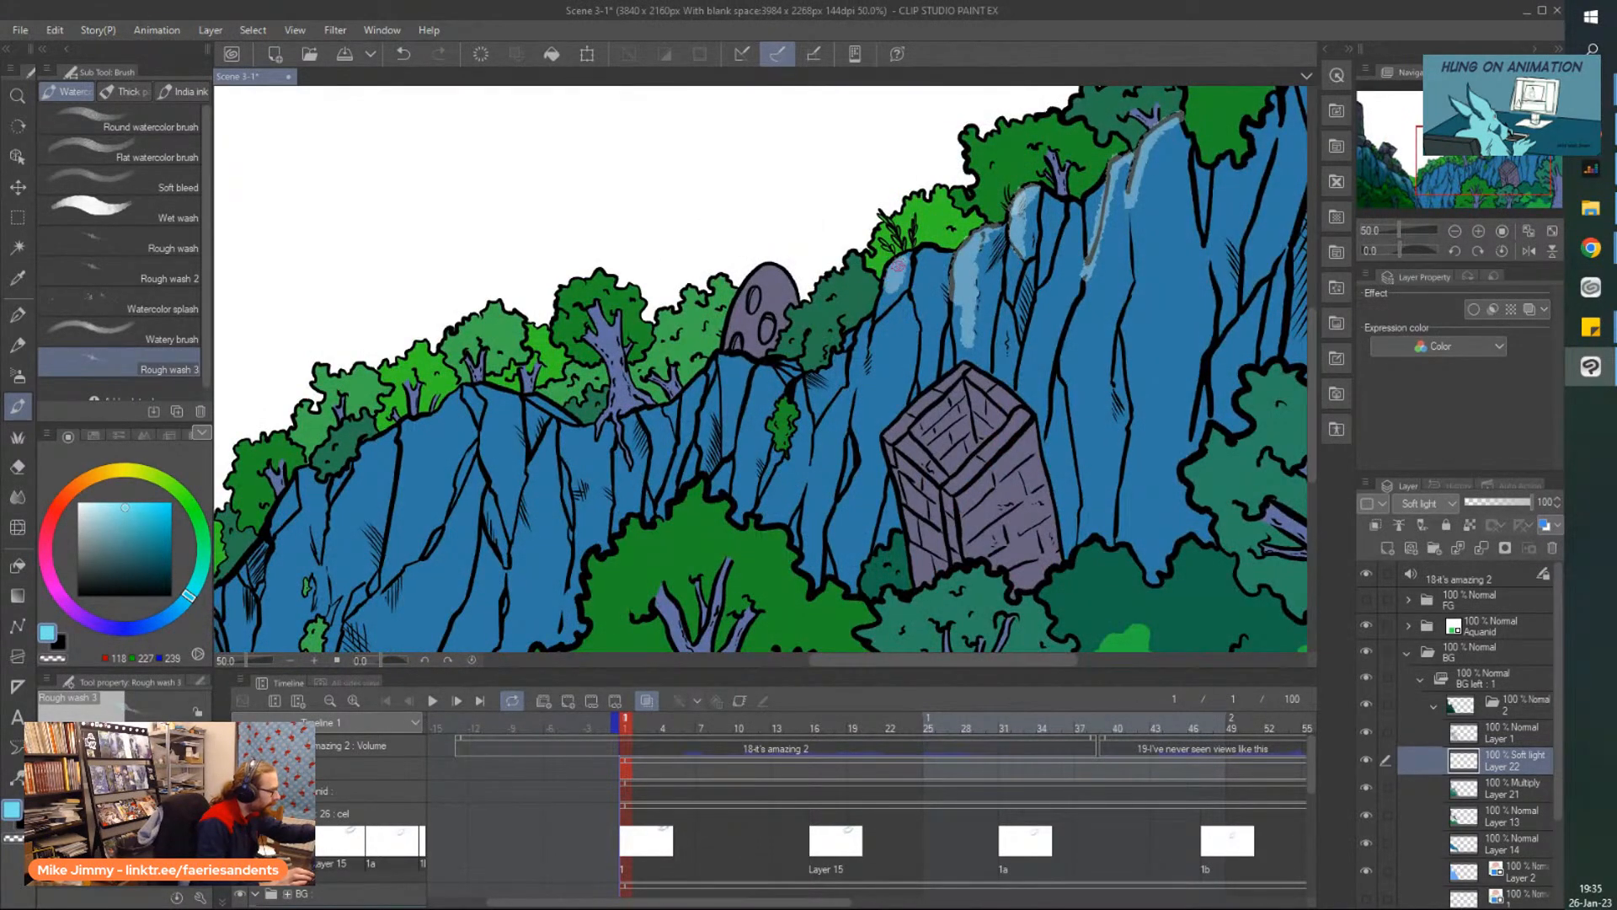
{"action": "scroll", "coordinate": [828, 233], "scroll_direction": "down", "scroll_amount": 2}
{"action": "scroll", "coordinate": [1033, 321], "scroll_direction": "up", "scroll_amount": 4}
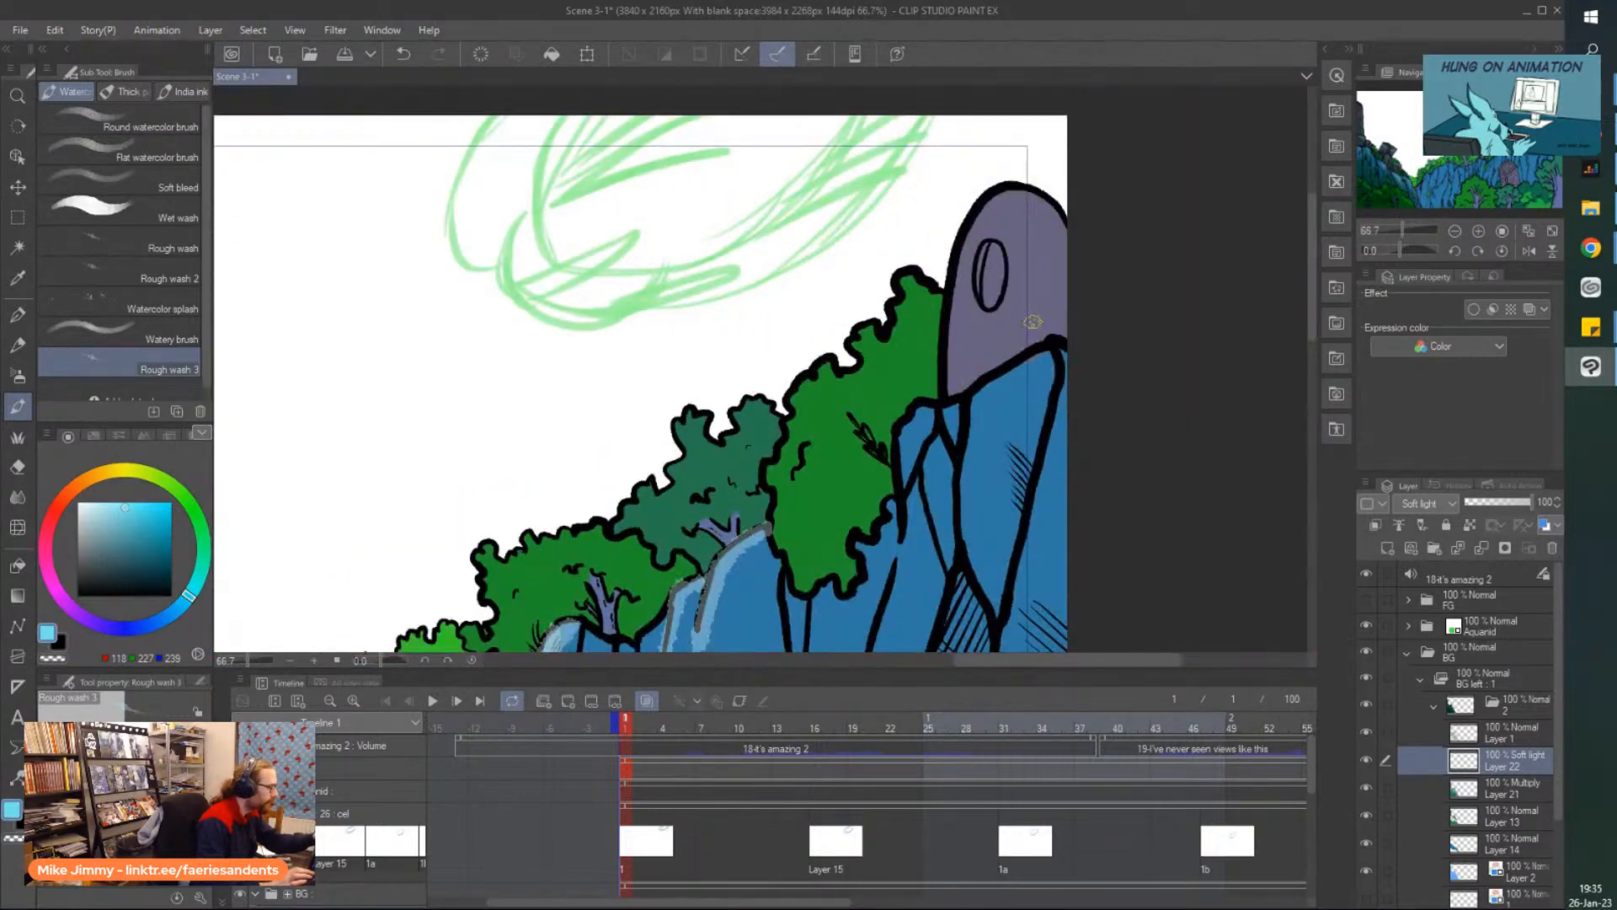
{"action": "left_click_drag", "start_coordinate": [977, 420], "coordinate": [964, 552]}
{"action": "left_click_drag", "start_coordinate": [985, 383], "coordinate": [968, 531]}
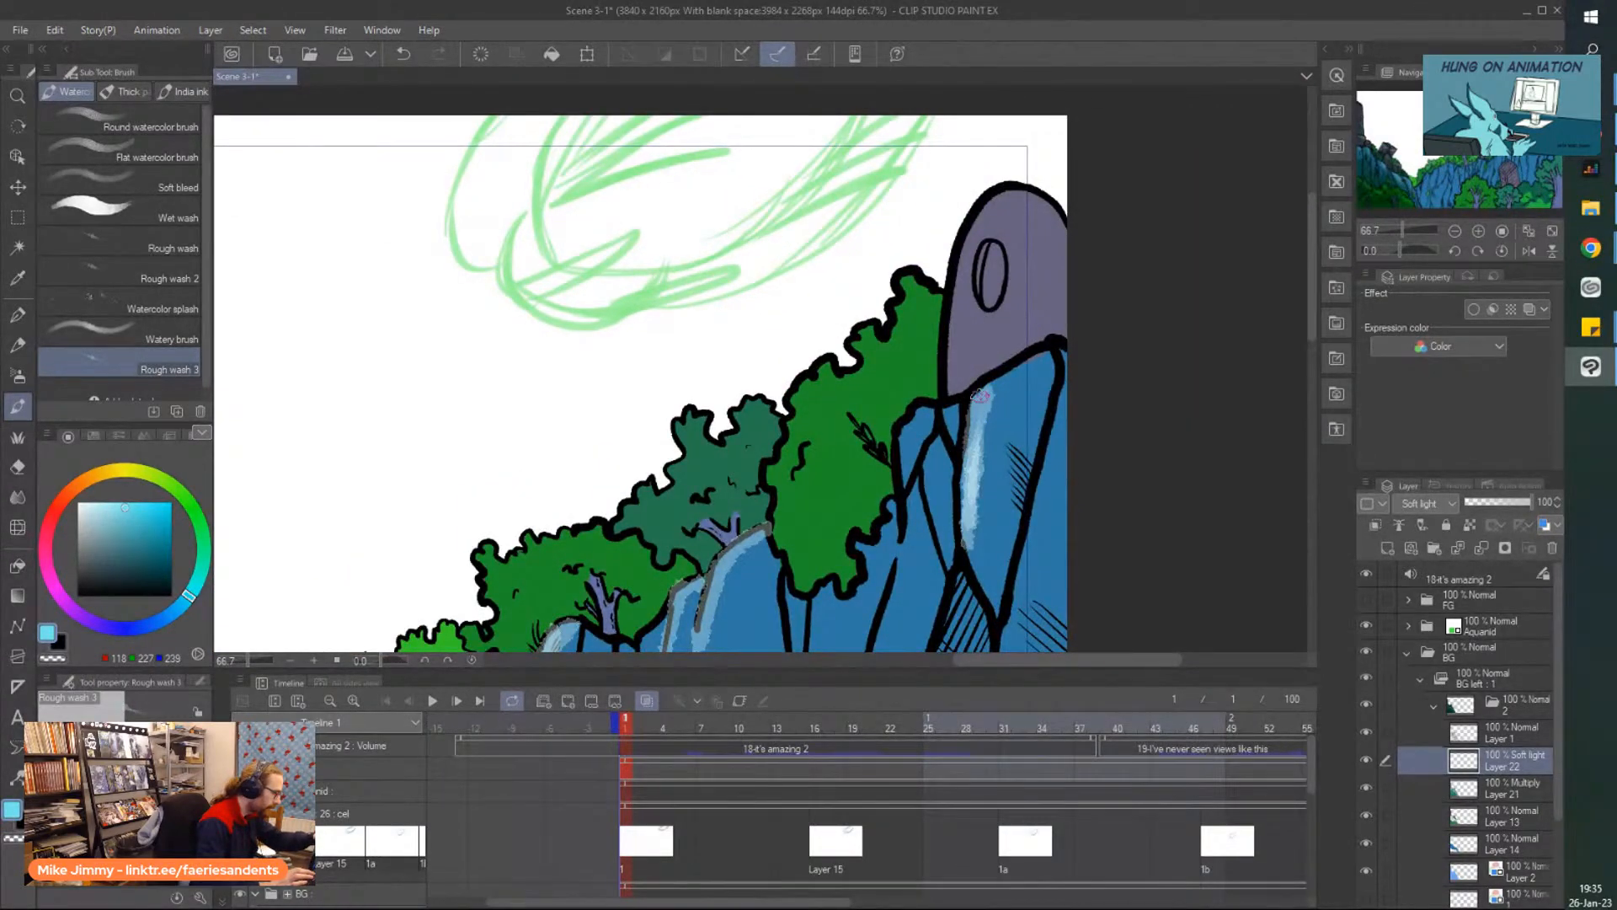
Undo the light cyan highlight strokes on the right cliff.
{"action": "scroll", "coordinate": [967, 516], "scroll_direction": "down", "scroll_amount": 5}
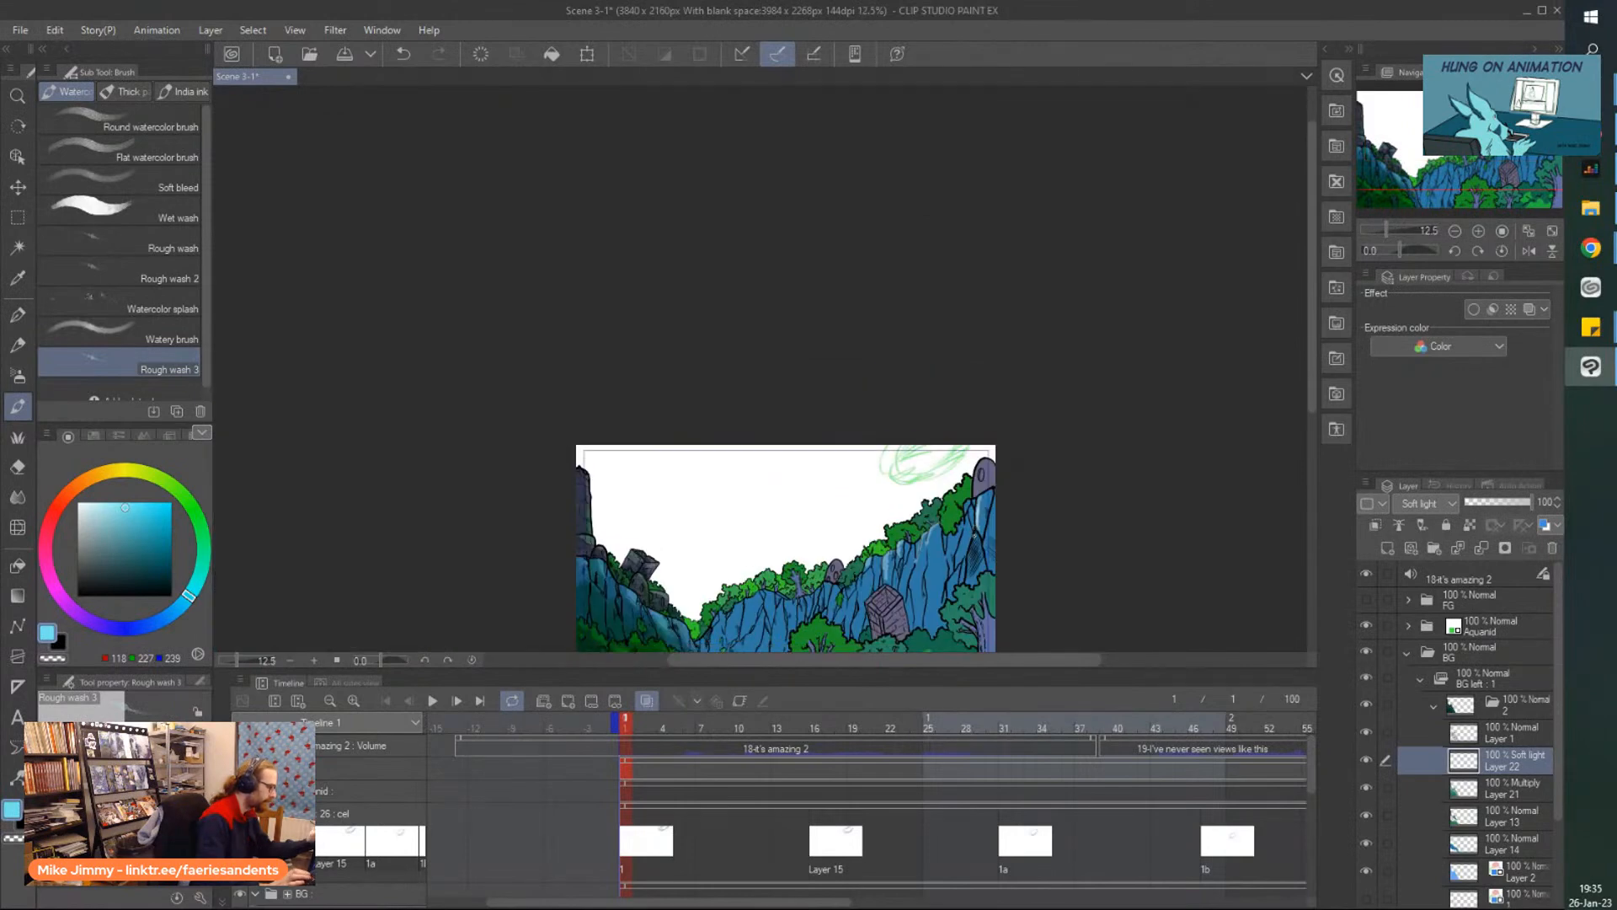
{"action": "scroll", "coordinate": [947, 664], "scroll_direction": "up", "scroll_amount": 3}
{"action": "scroll", "coordinate": [947, 663], "scroll_direction": "down", "scroll_amount": 4}
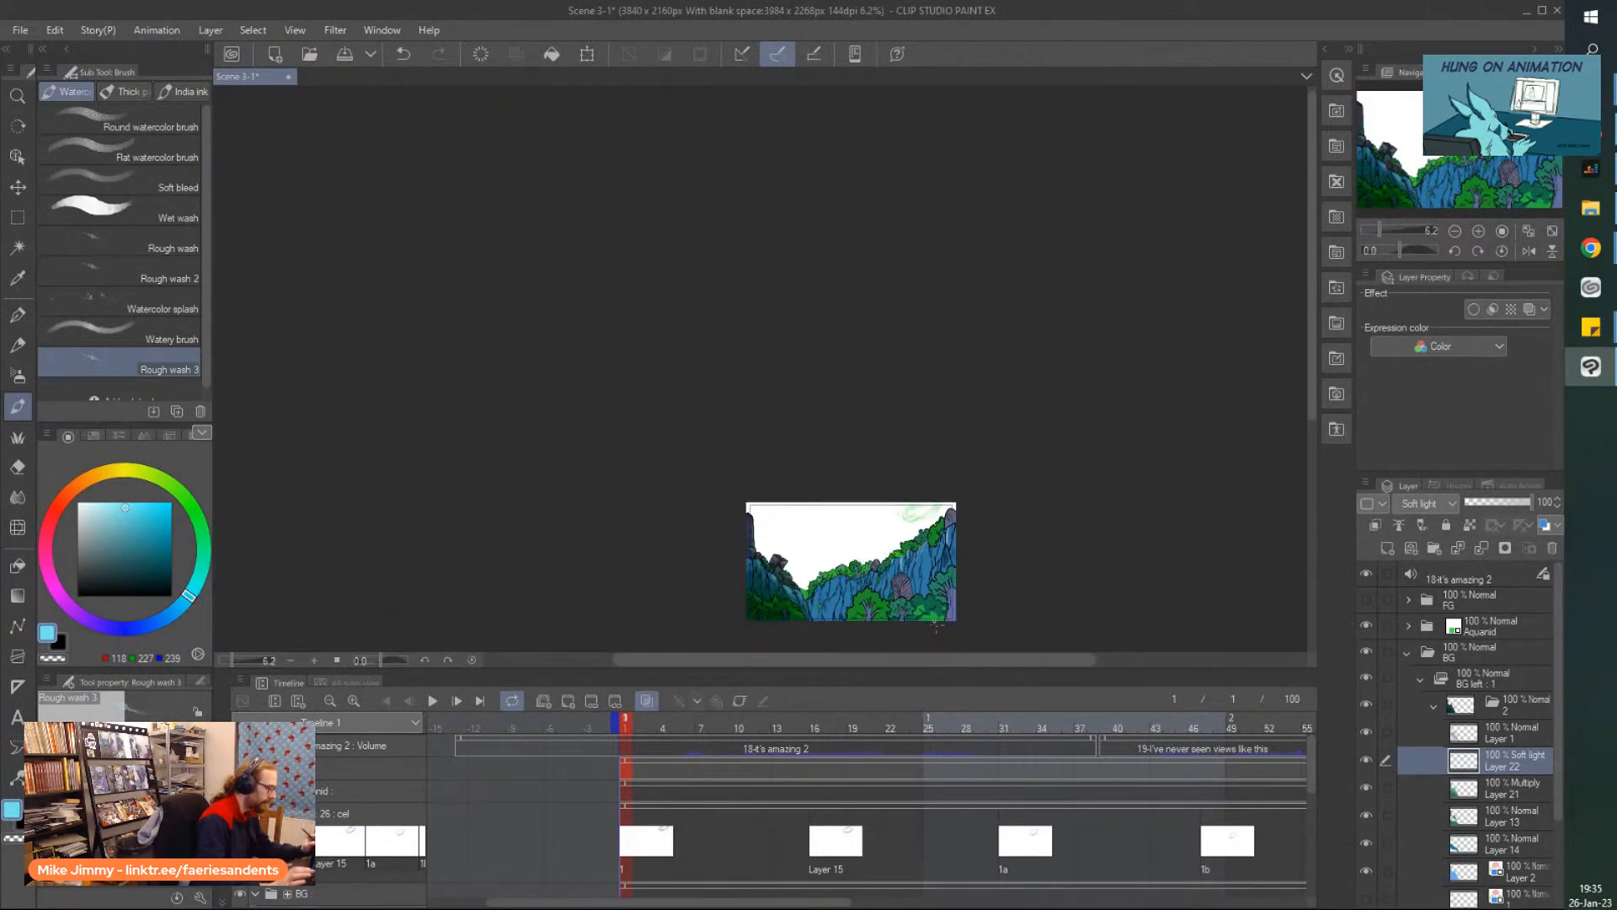
{"action": "scroll", "coordinate": [947, 664], "scroll_direction": "up", "scroll_amount": 2}
{"action": "scroll", "coordinate": [930, 592], "scroll_direction": "up", "scroll_amount": 1}
{"action": "key", "text": "ctrl+z"}
{"action": "key", "text": "ctrl+z"}
{"action": "key", "text": "ctrl+z"}
{"action": "key", "text": "ctrl+z"}
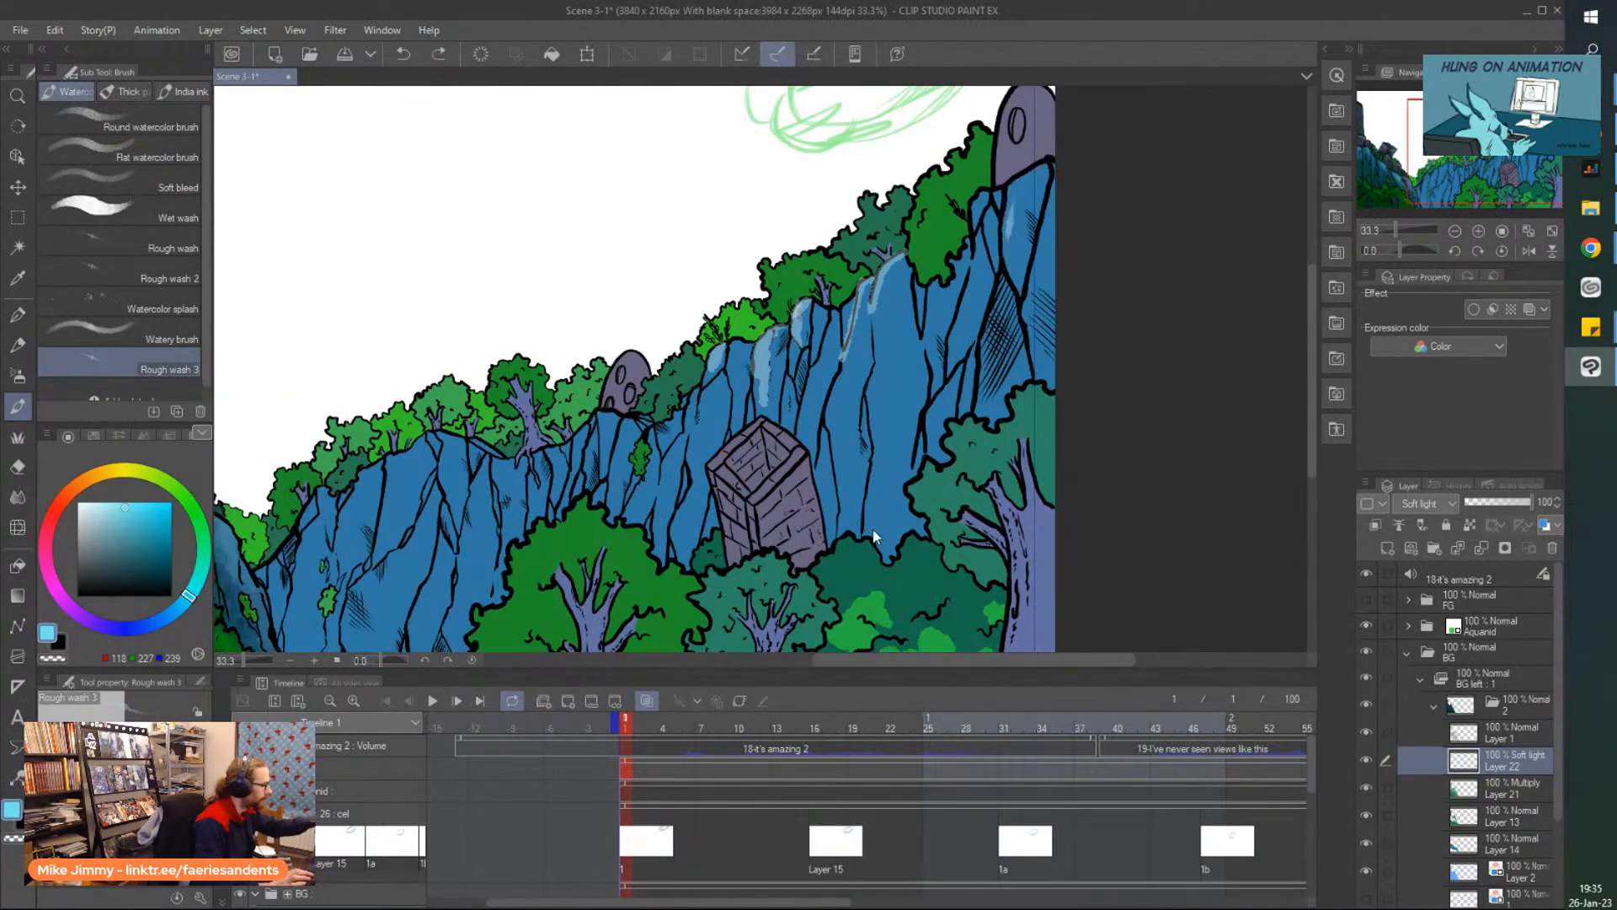
{"action": "scroll", "coordinate": [873, 536], "scroll_direction": "down", "scroll_amount": 5}
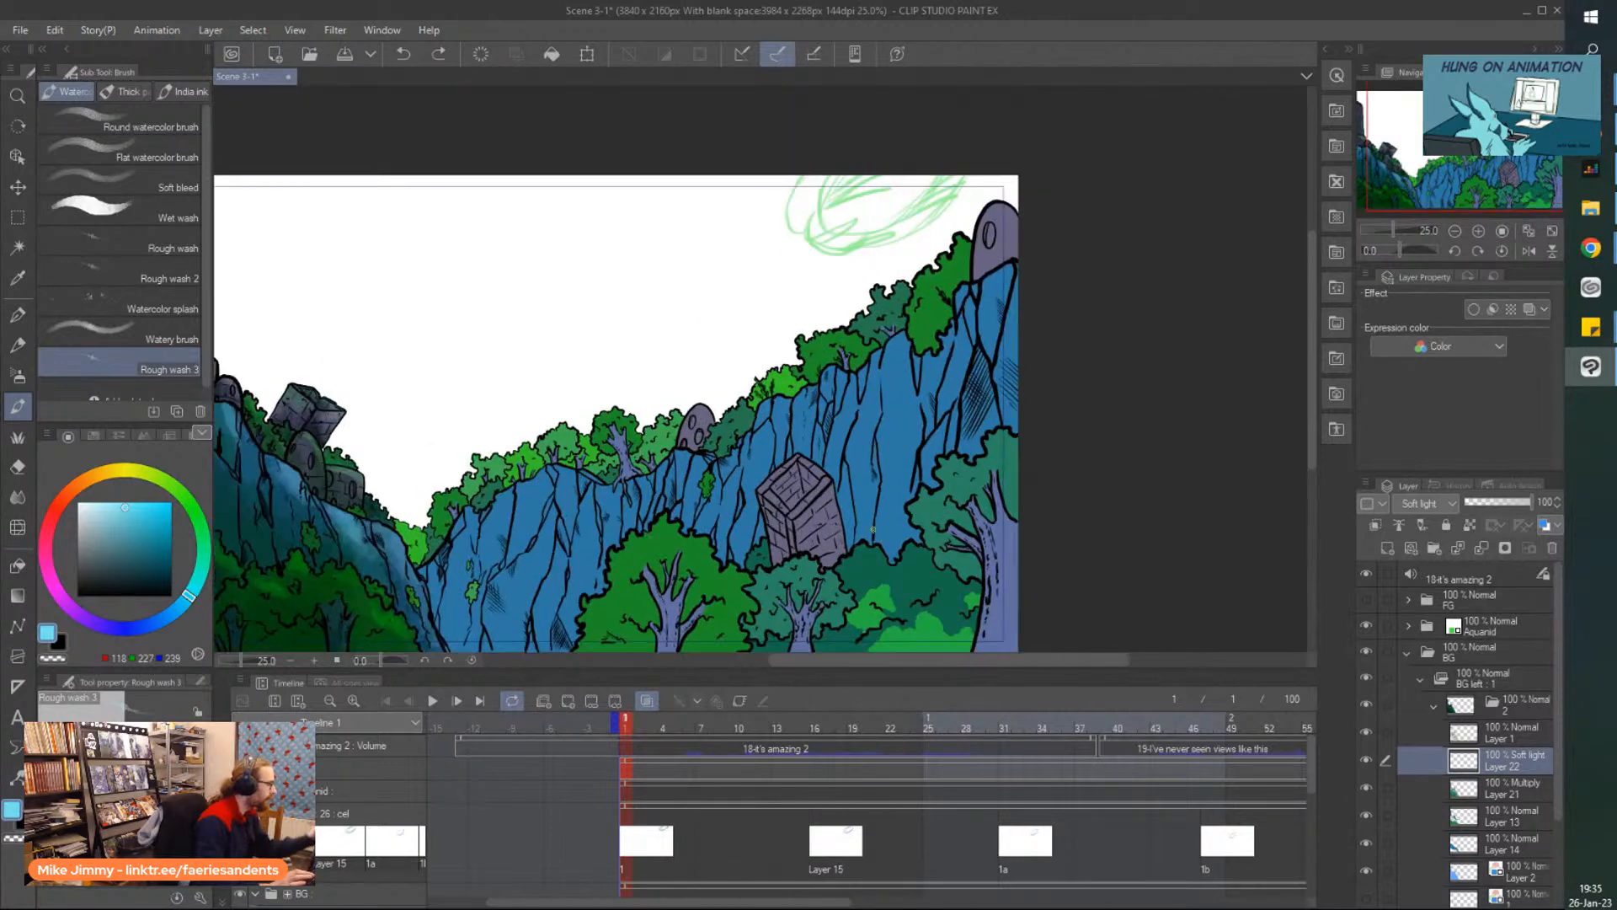
{"action": "scroll", "coordinate": [588, 389], "scroll_direction": "up", "scroll_amount": 4}
{"action": "left_click_drag", "start_coordinate": [588, 389], "coordinate": [369, 389]}
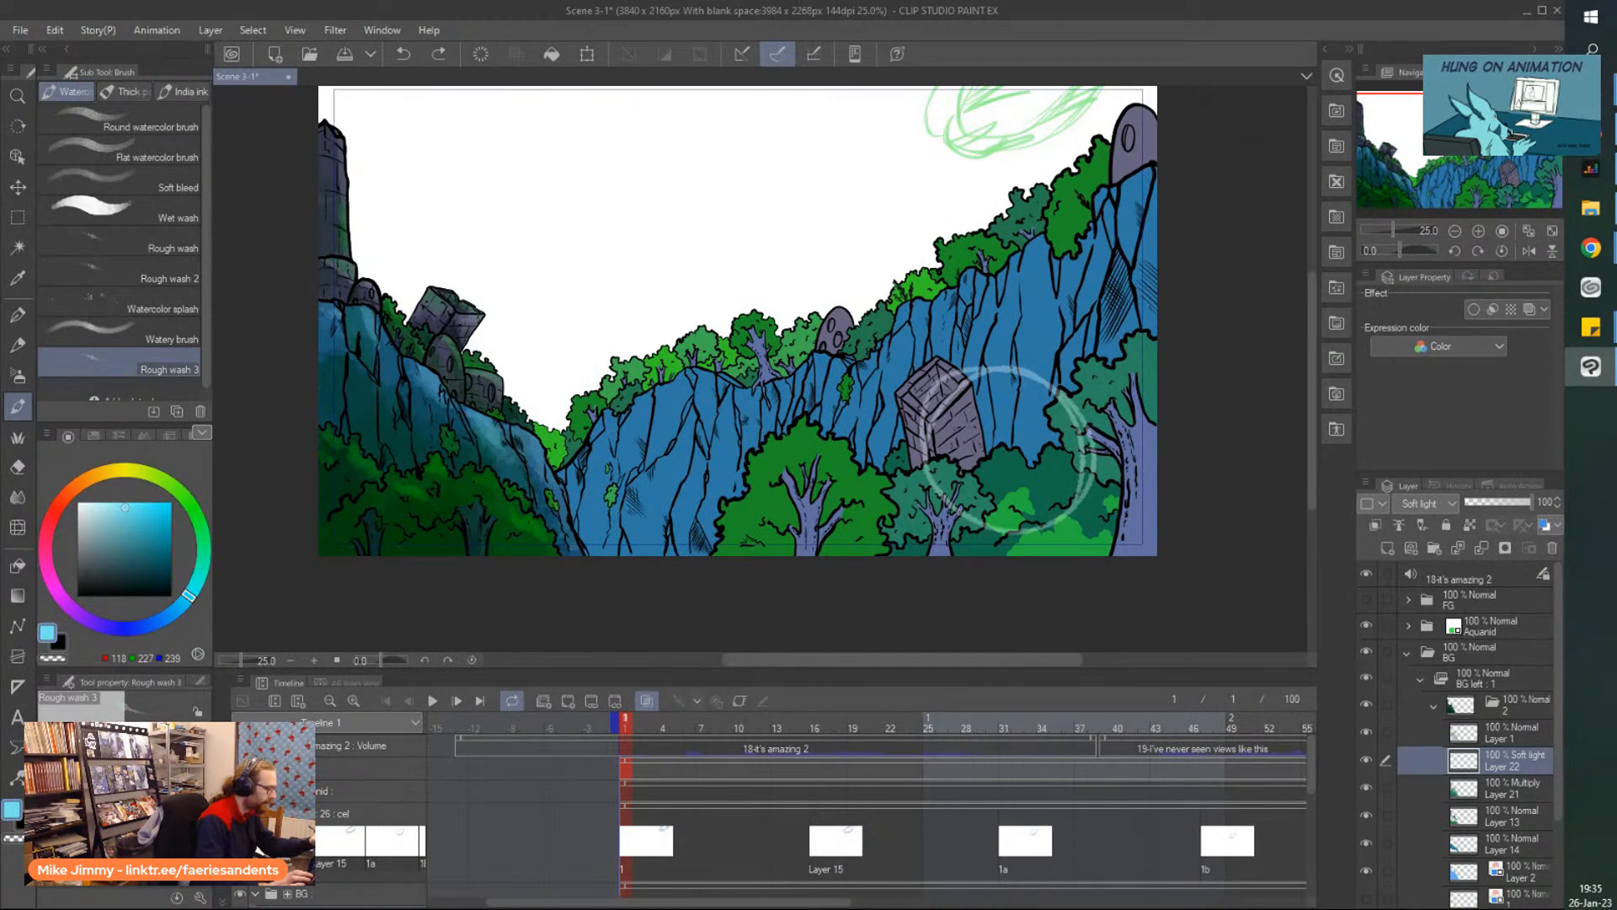
{"action": "key", "text": "ctrl+z"}
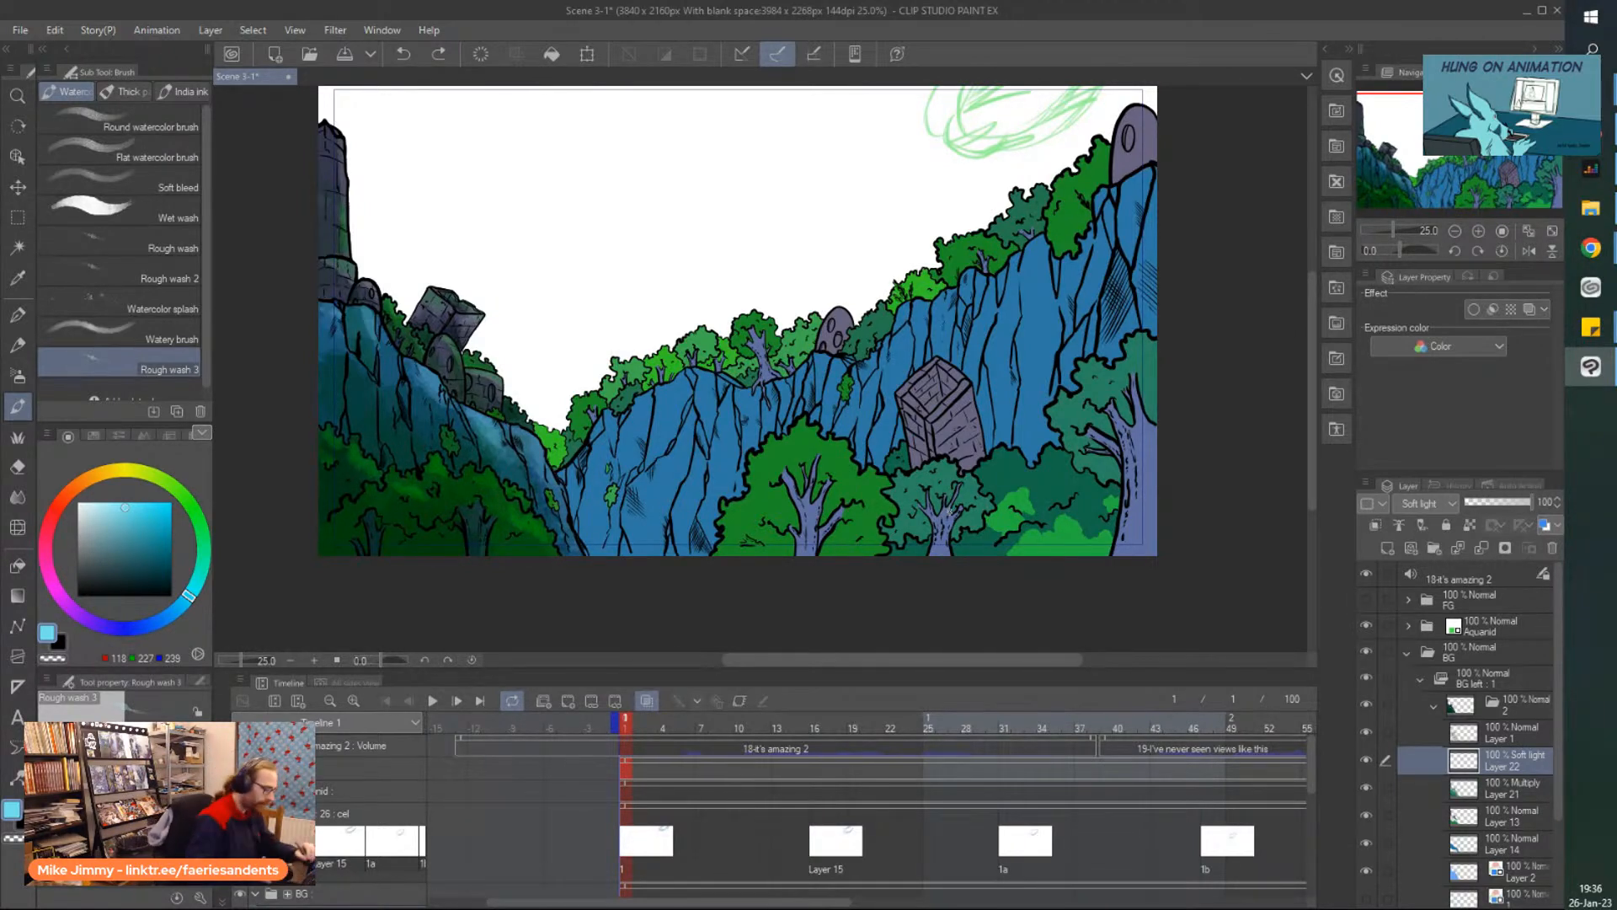
{"action": "left_click_drag", "start_coordinate": [1535, 729], "coordinate": [1507, 885]}
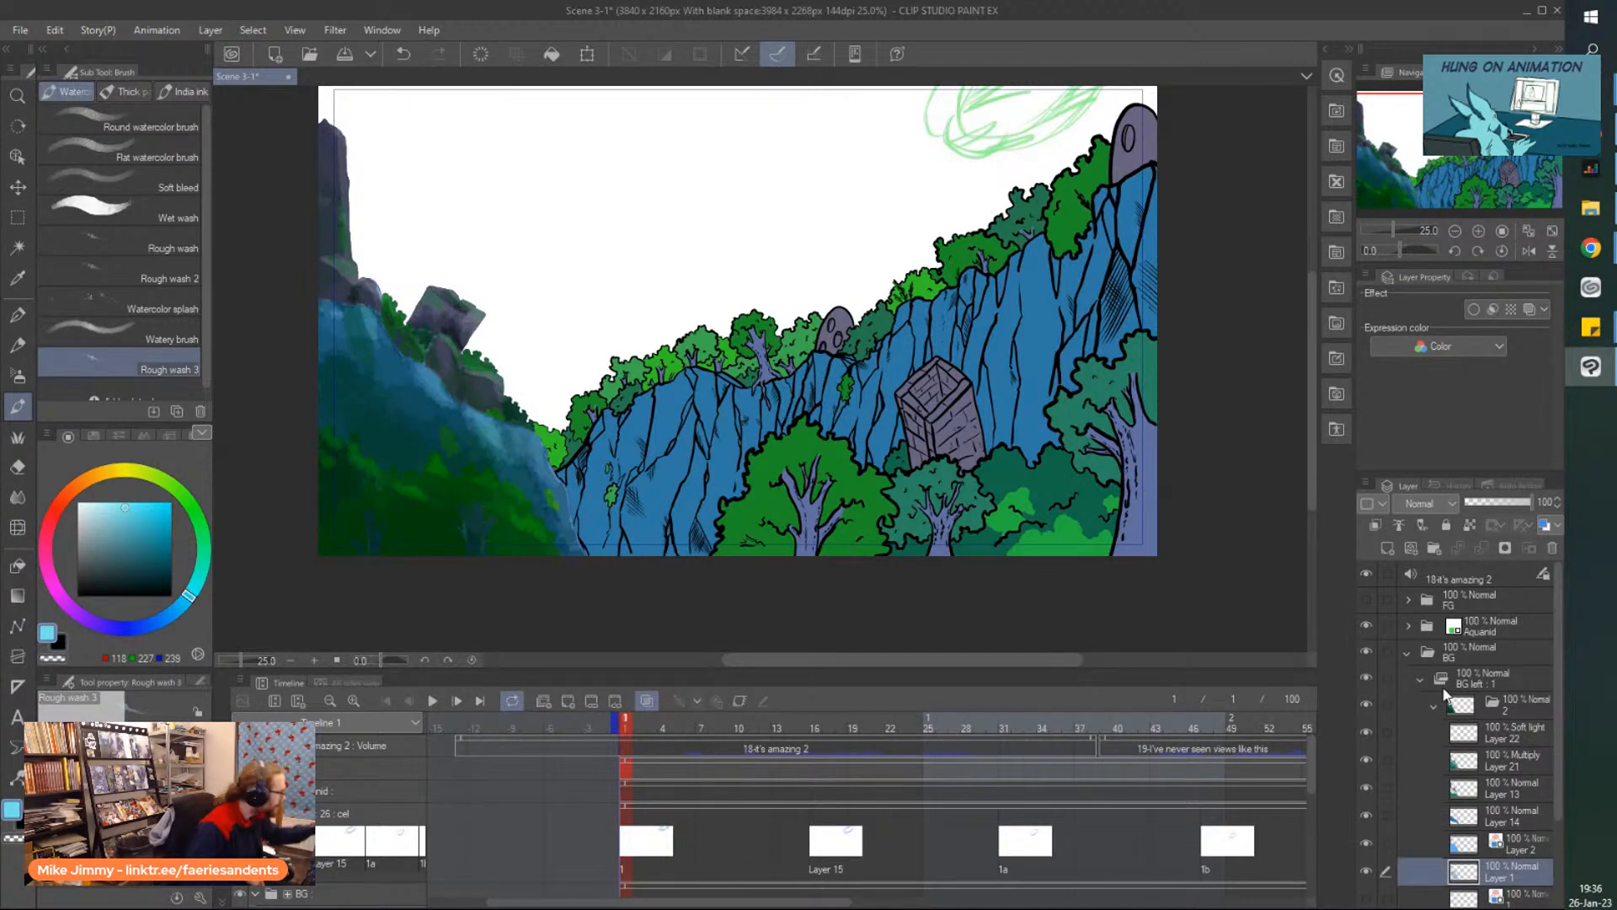
{"action": "key", "text": "ctrl+z"}
{"action": "scroll", "coordinate": [1500, 789], "scroll_direction": "down", "scroll_amount": 3}
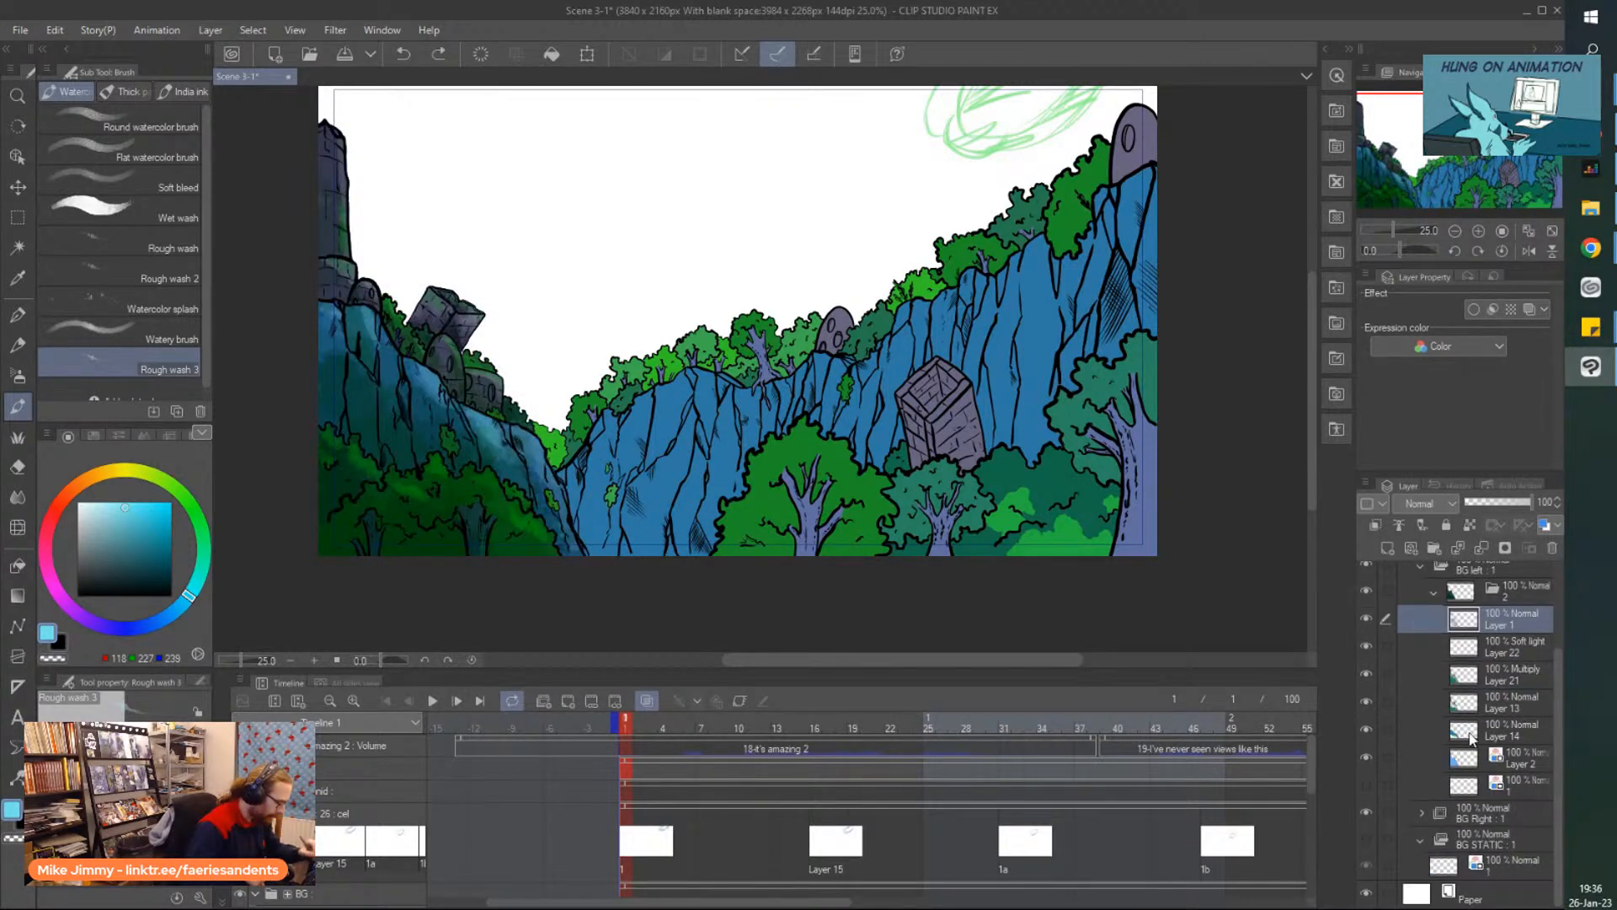
Lower the opacity of the Multiply shading layer, Layer 21, to 55%.
{"action": "left_click", "coordinate": [1470, 647]}
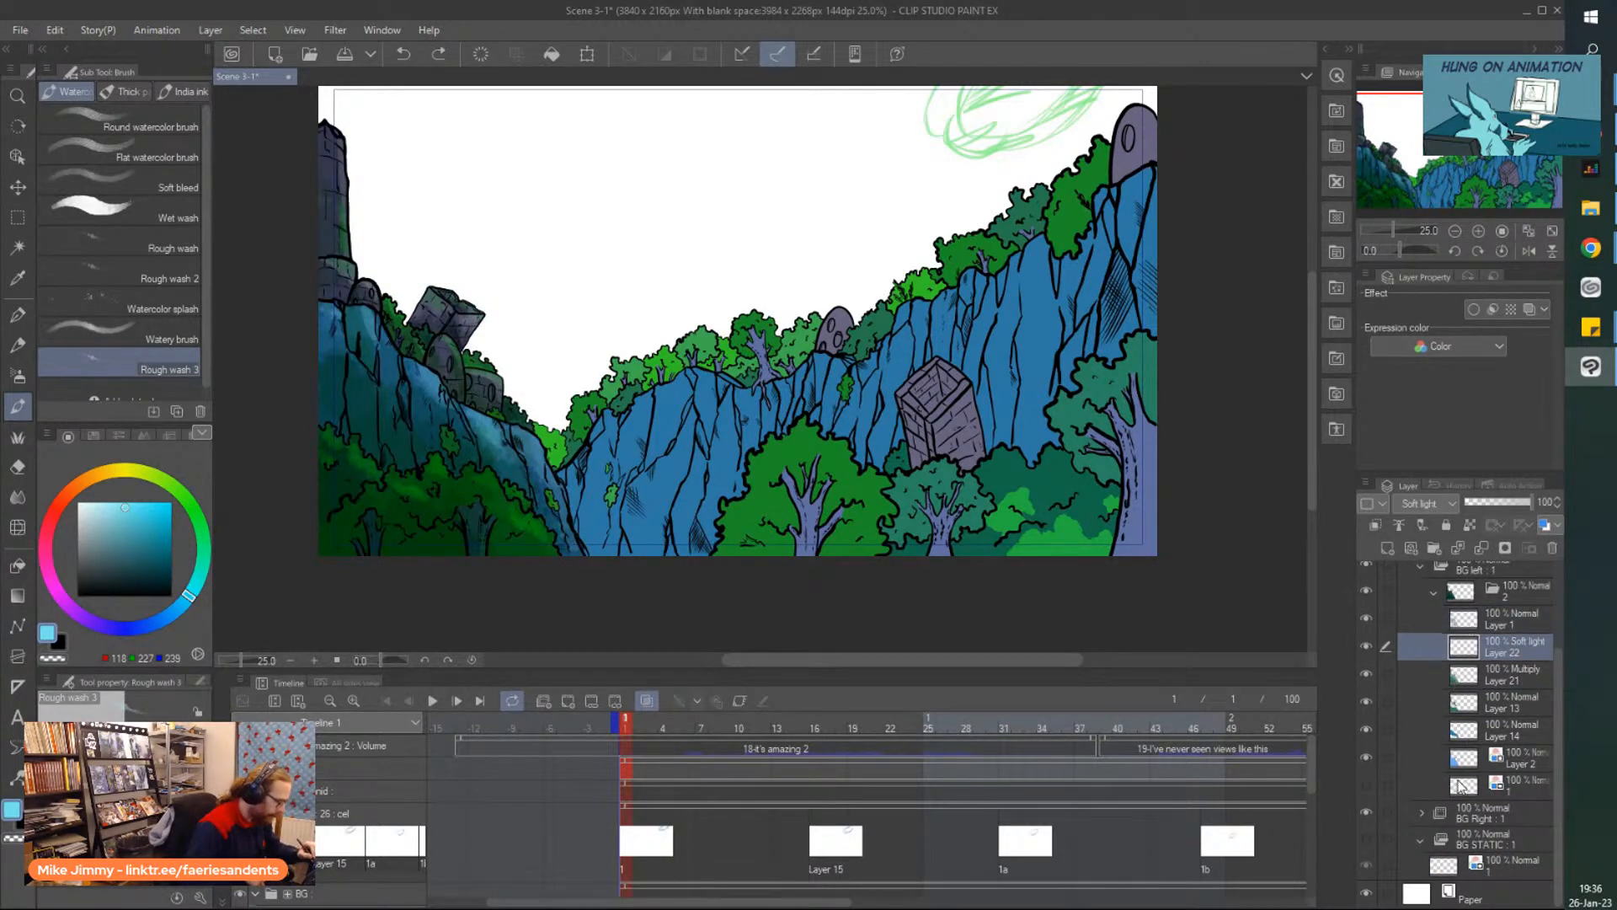
{"action": "left_click_drag", "start_coordinate": [848, 418], "coordinate": [872, 435]}
{"action": "left_click", "coordinate": [1496, 717]}
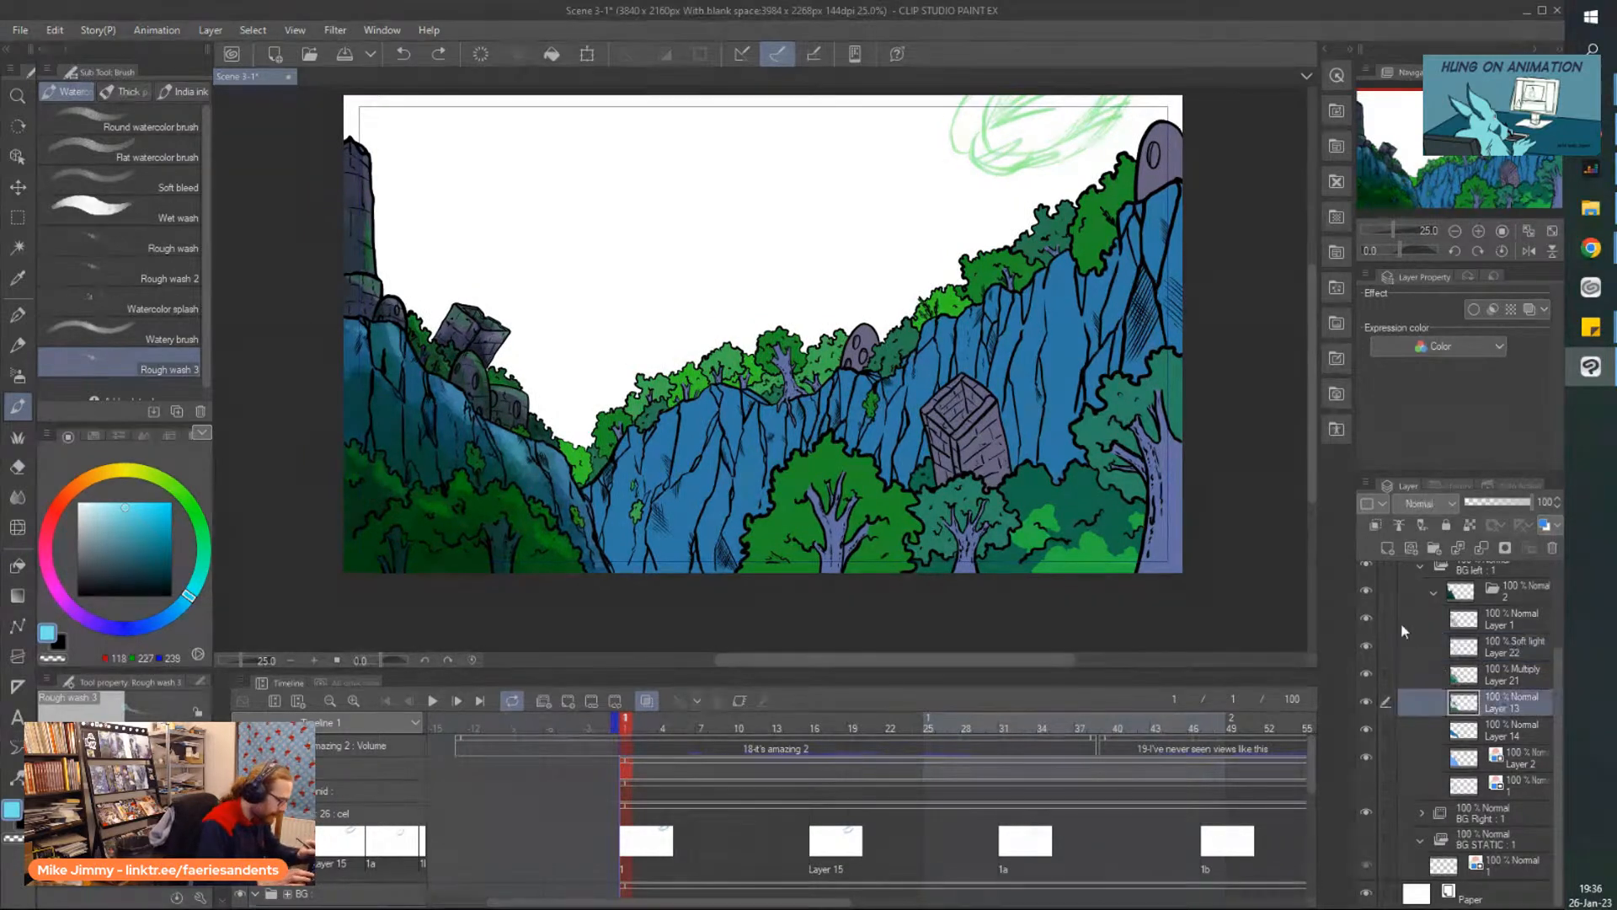
{"action": "left_click", "coordinate": [1513, 684]}
{"action": "left_click_drag", "start_coordinate": [1530, 503], "coordinate": [1502, 501]}
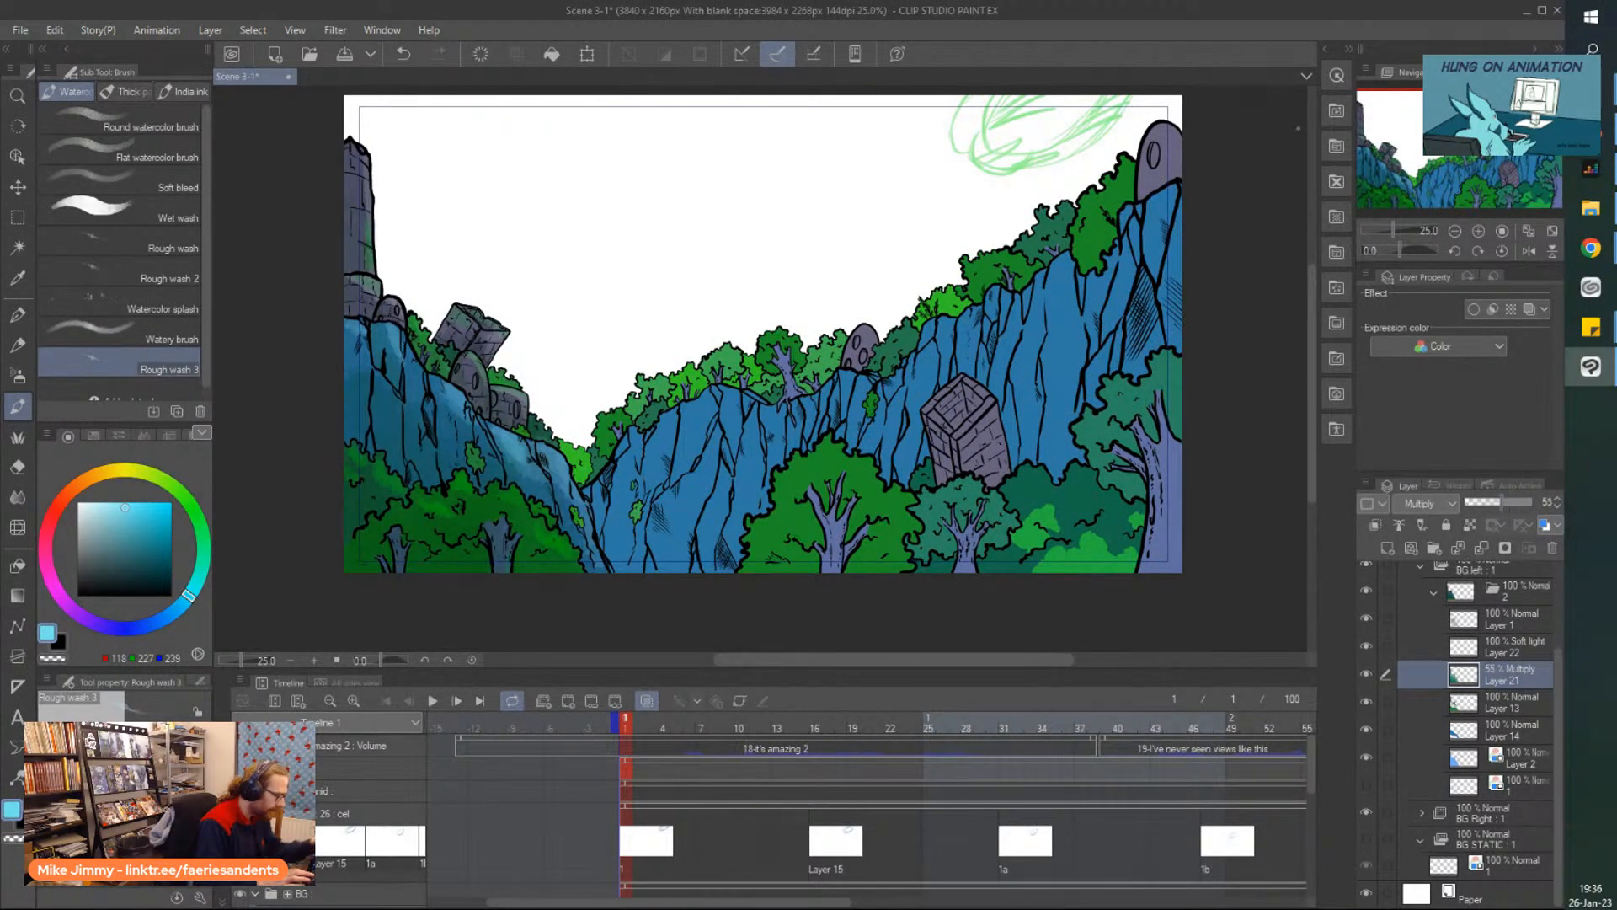
Add a new Hard light layer above the Multiply shading layer and try filling it with grey (RGB 182, 182, 182).
{"action": "left_click", "coordinate": [1388, 548]}
{"action": "left_click", "coordinate": [1420, 503]}
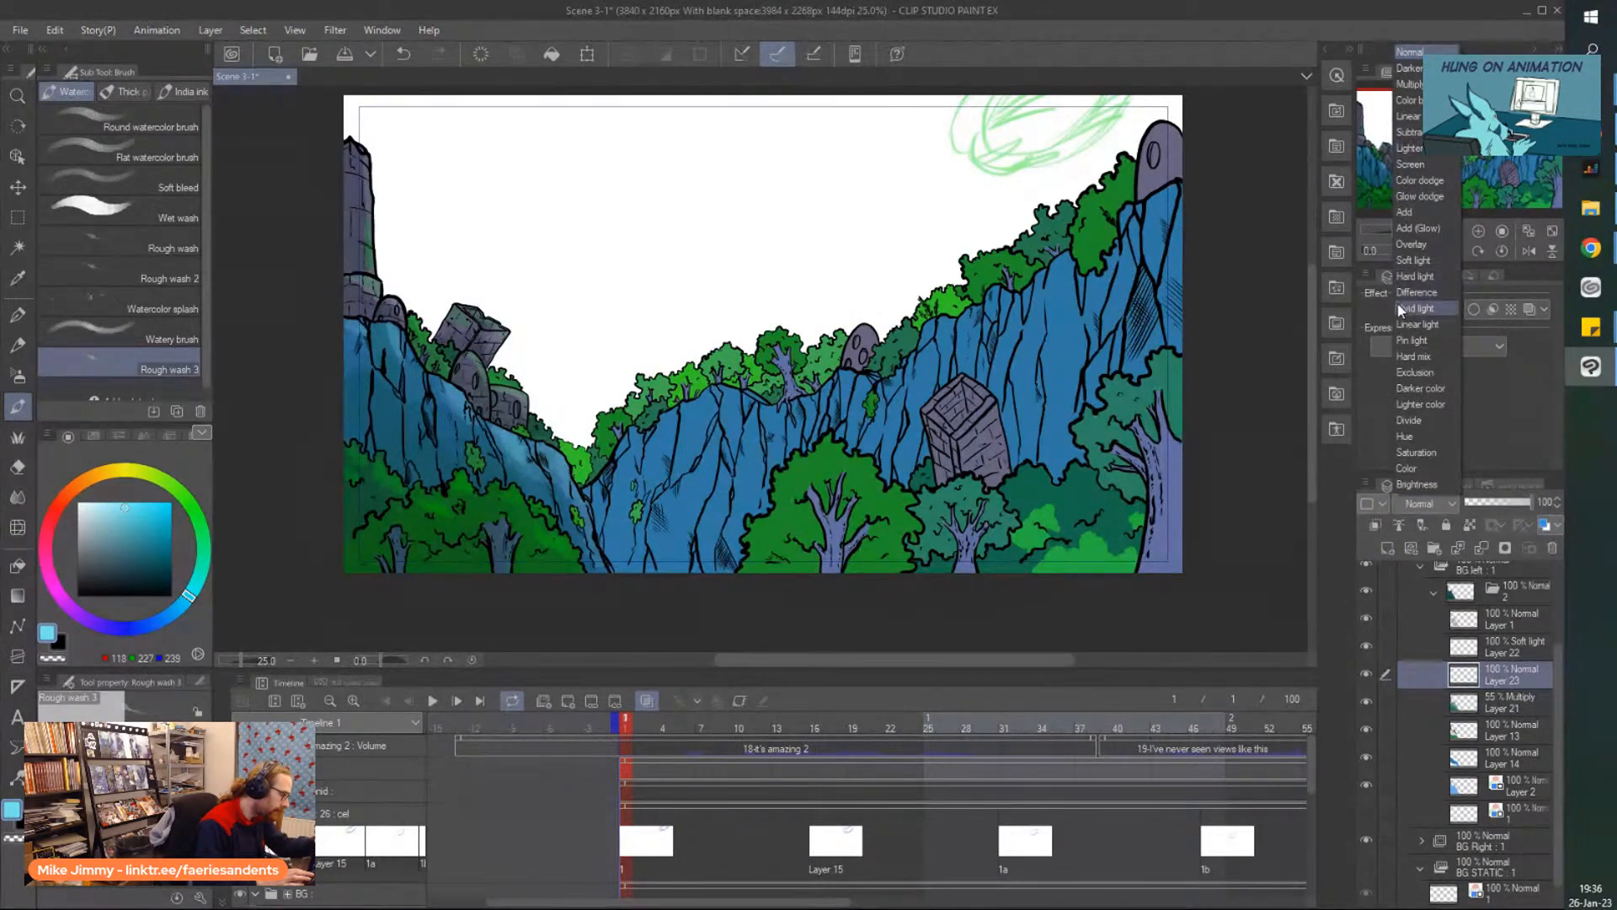
{"action": "left_click", "coordinate": [1415, 277]}
{"action": "left_click", "coordinate": [77, 531]}
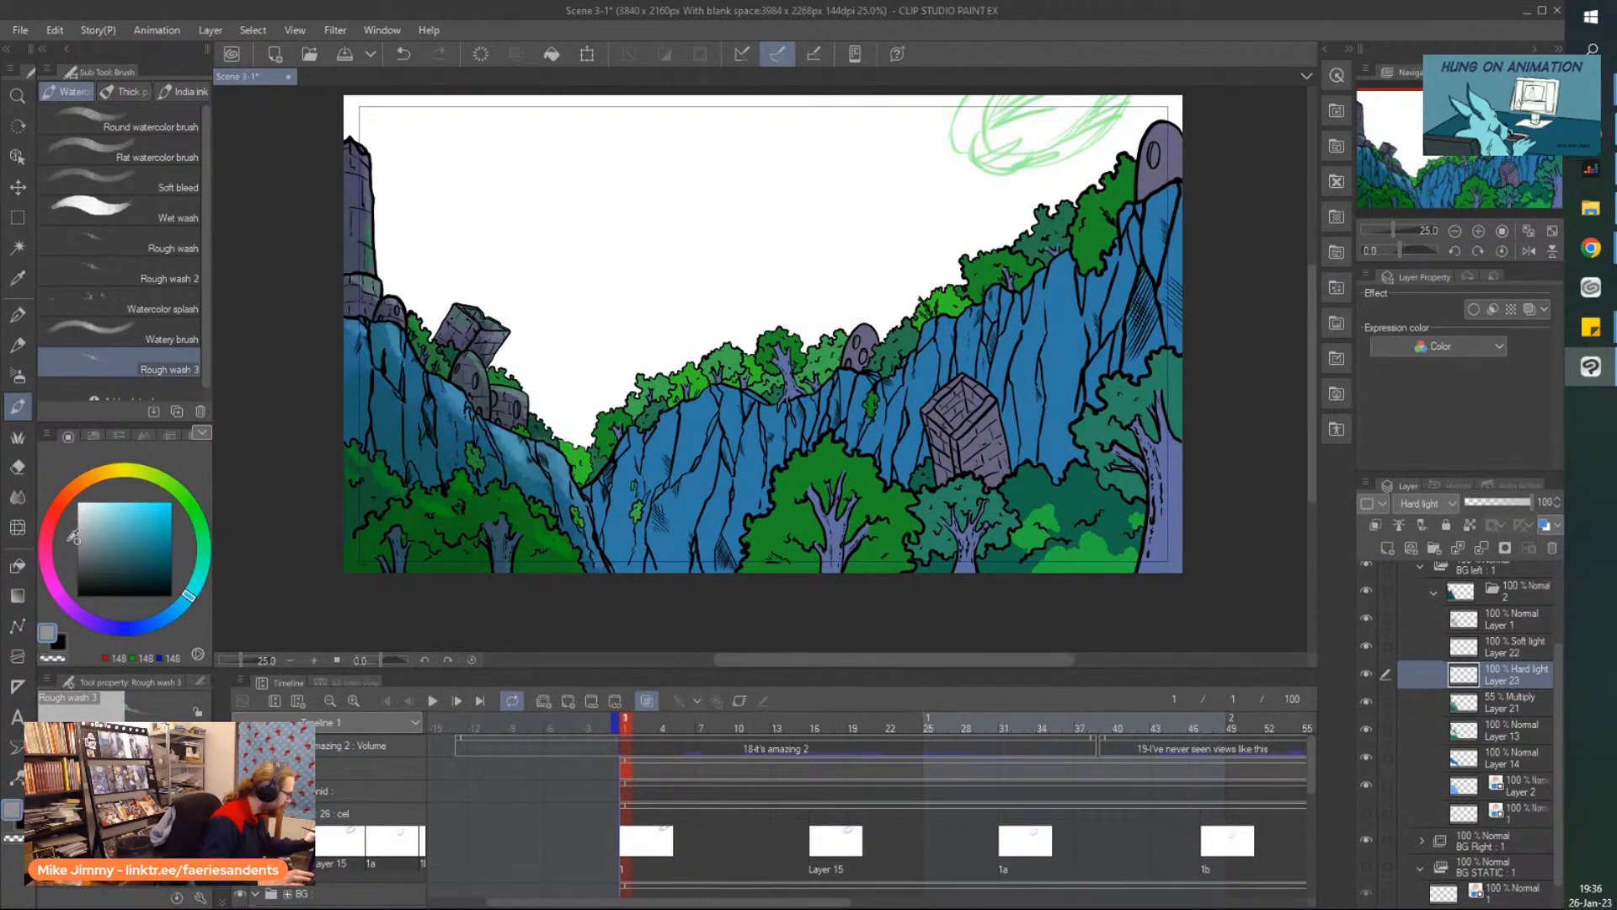
{"action": "key", "text": "alt+BackSpace"}
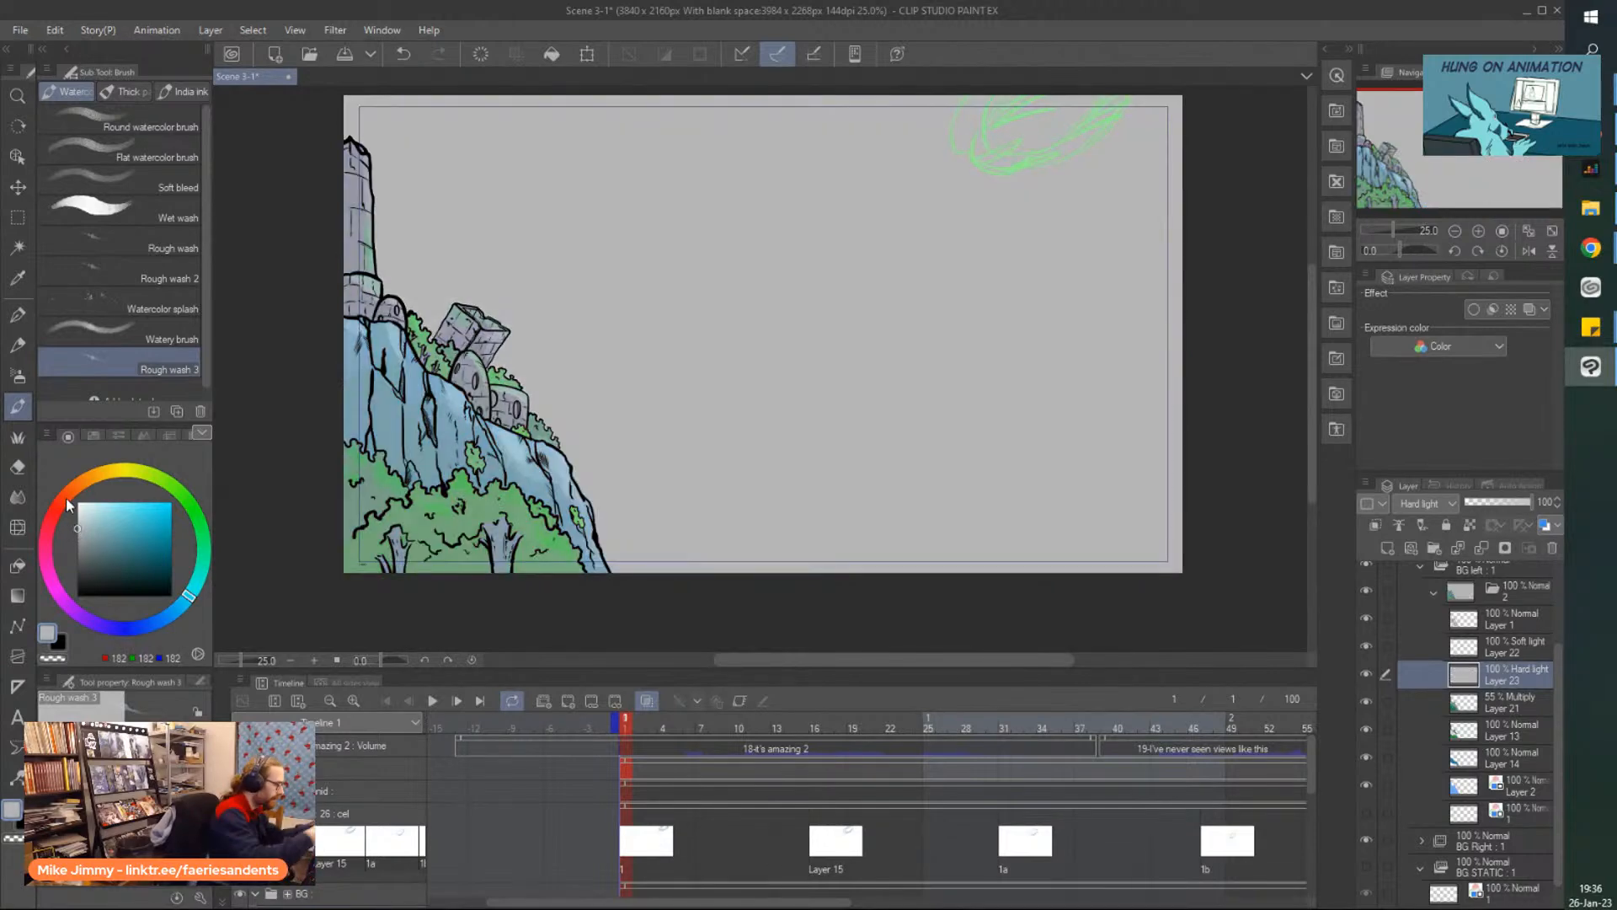
Auto-select the left scenery's shape from Layer 2 and fill it with grey (RGB 182, 182, 182) on the Hard light layer.
{"action": "left_click", "coordinate": [18, 247]}
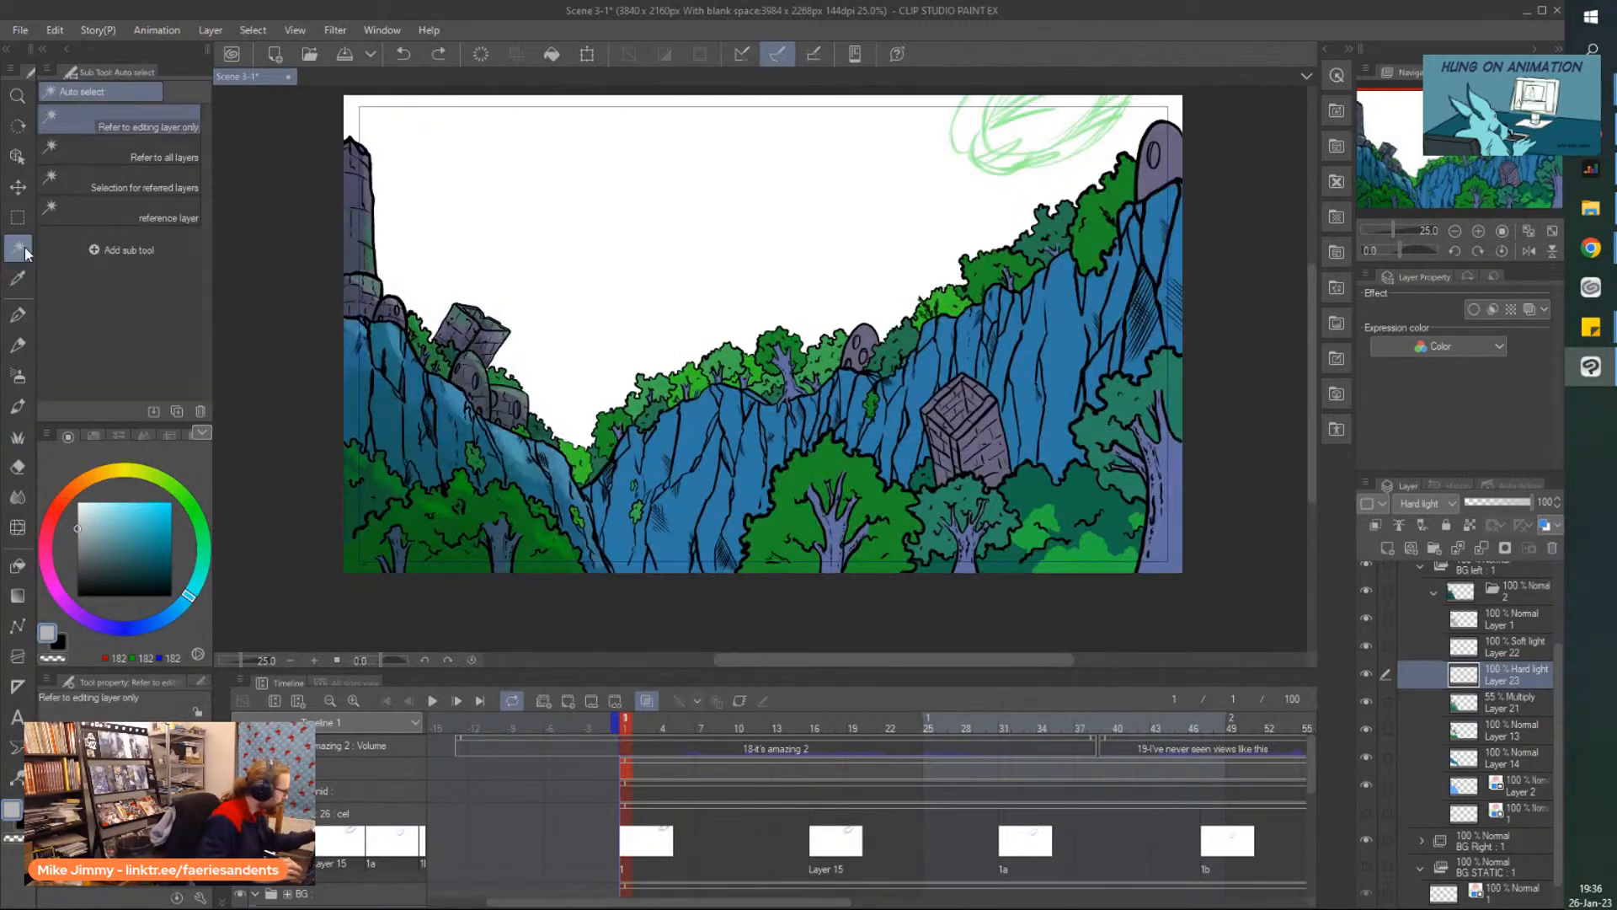
{"action": "left_click", "coordinate": [1517, 787]}
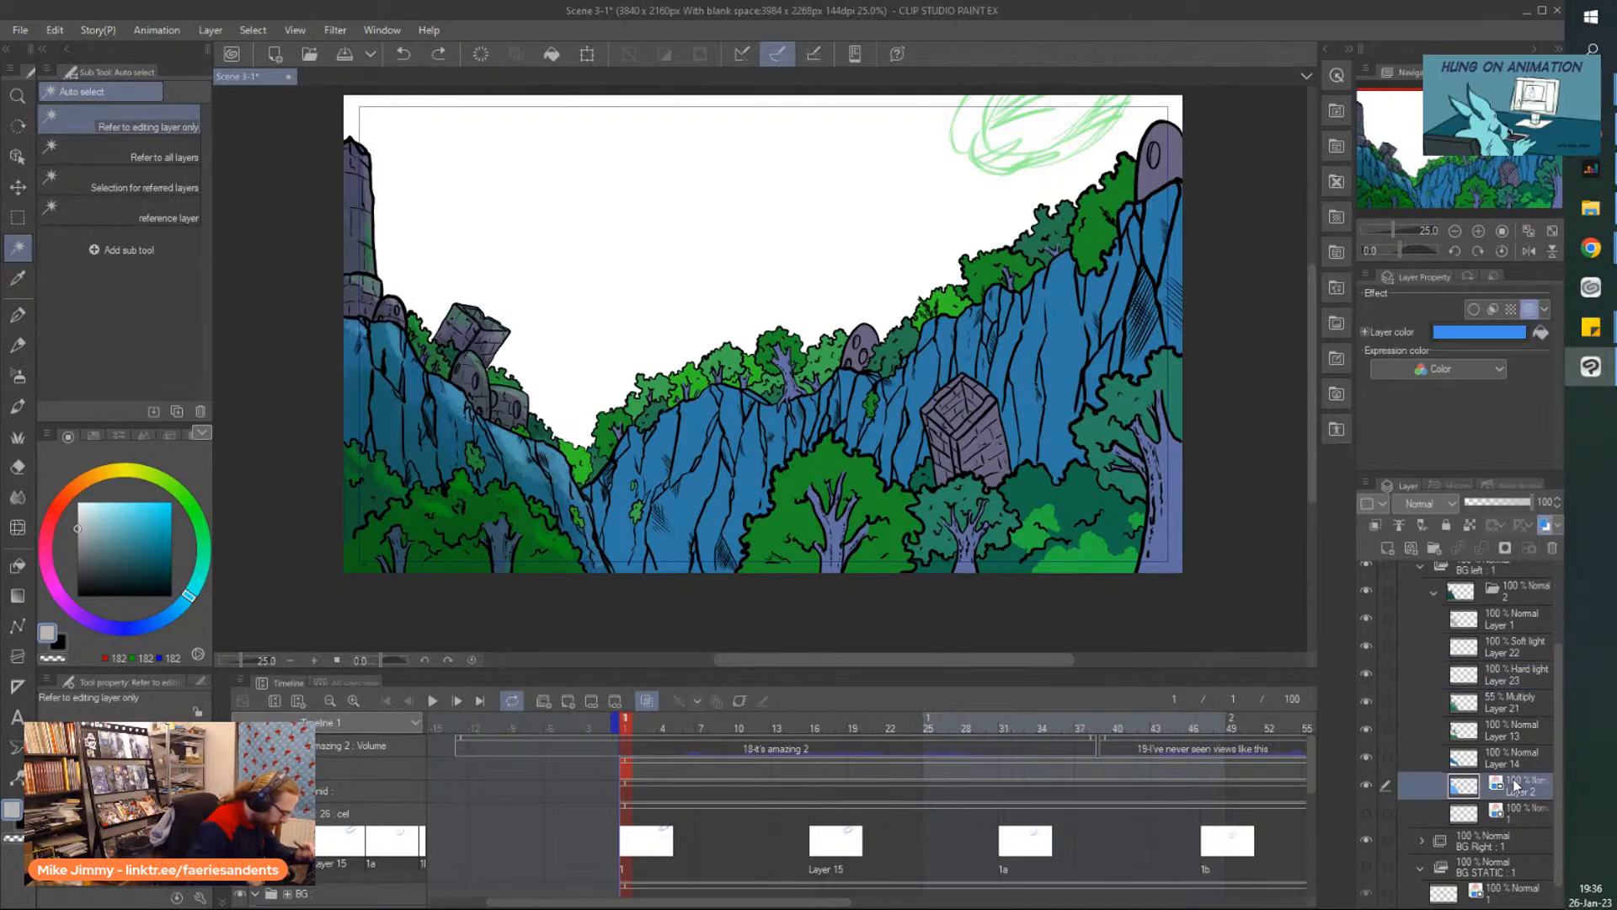
{"action": "left_click", "coordinate": [414, 498]}
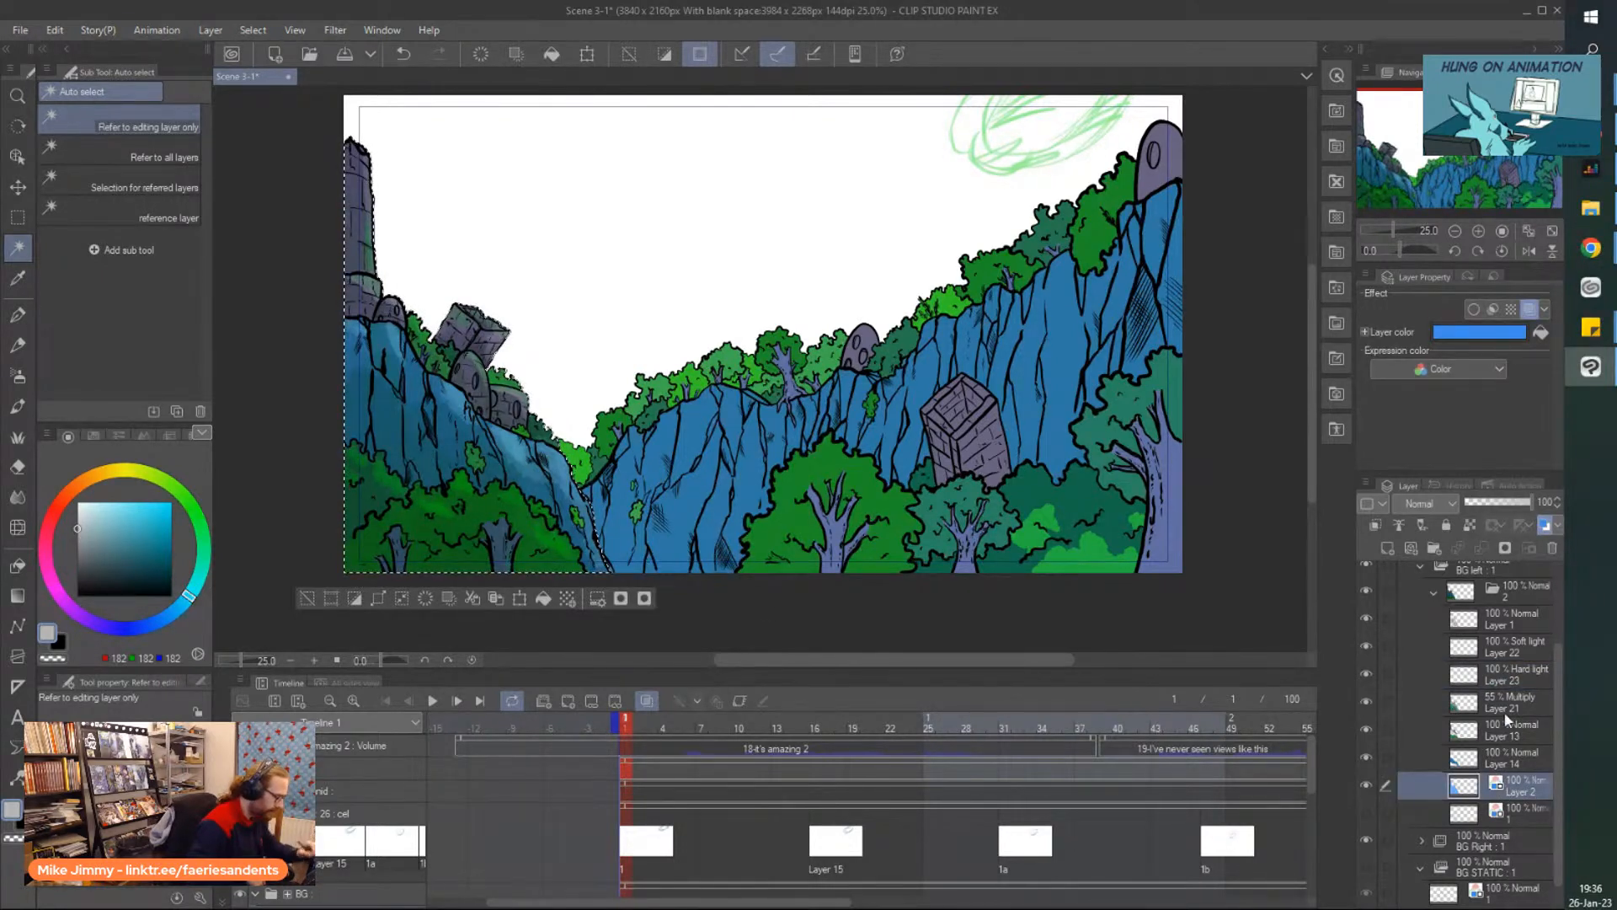
{"action": "left_click", "coordinate": [1503, 672]}
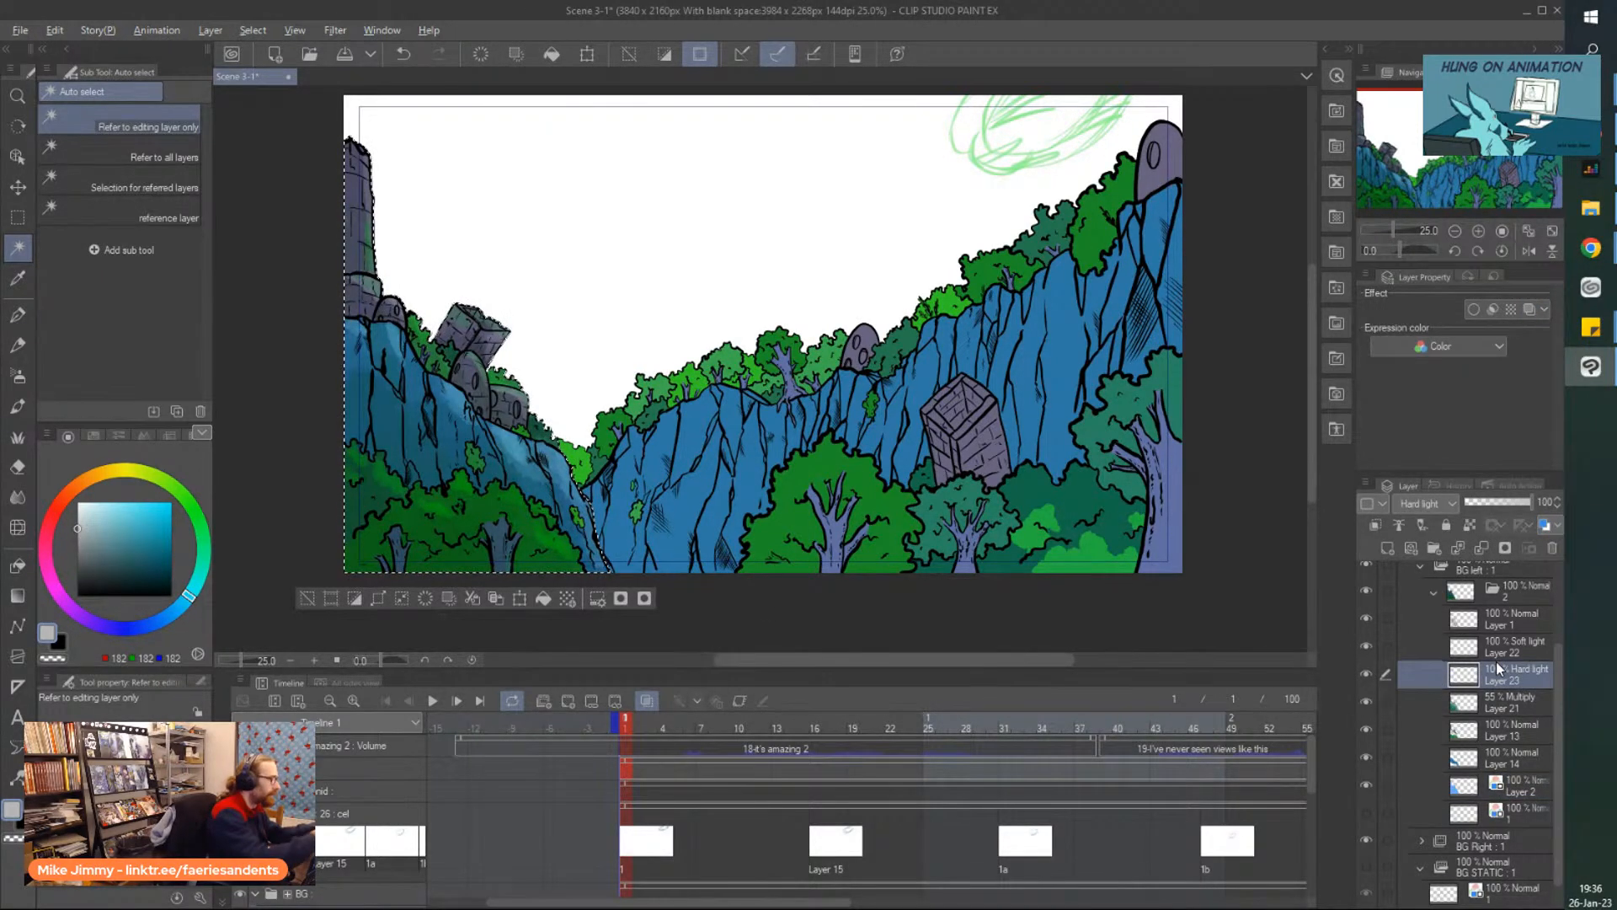
{"action": "key", "text": "alt+BackSpace"}
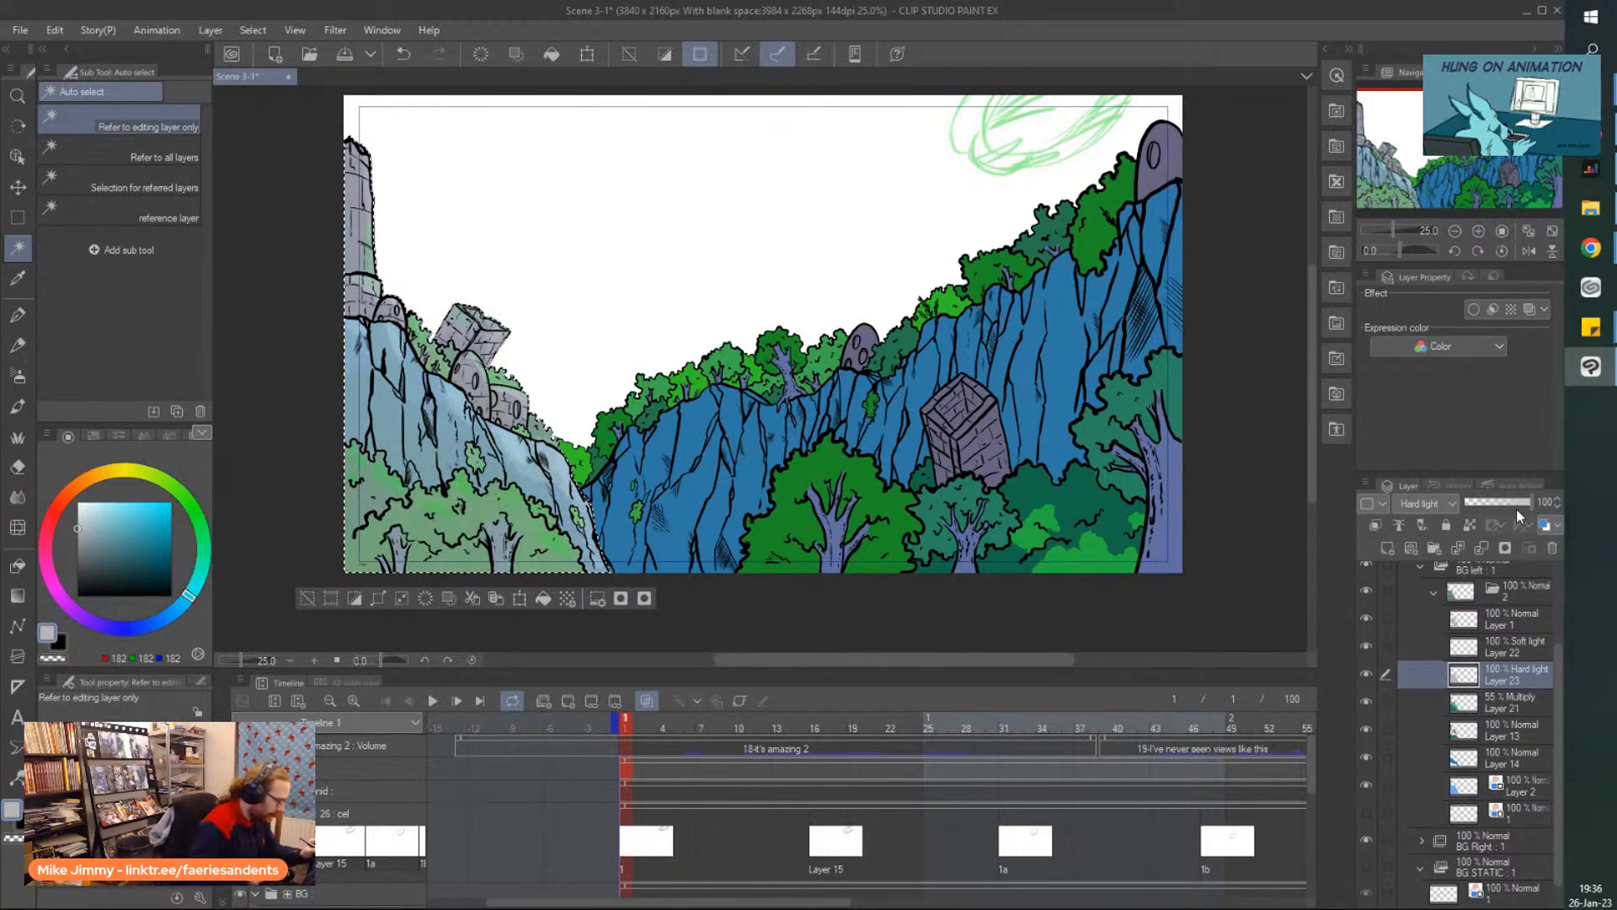
Set the Hard light layer's opacity to 41%, keeping the left scenery selected.
{"action": "left_click_drag", "start_coordinate": [1524, 502], "coordinate": [1488, 505]}
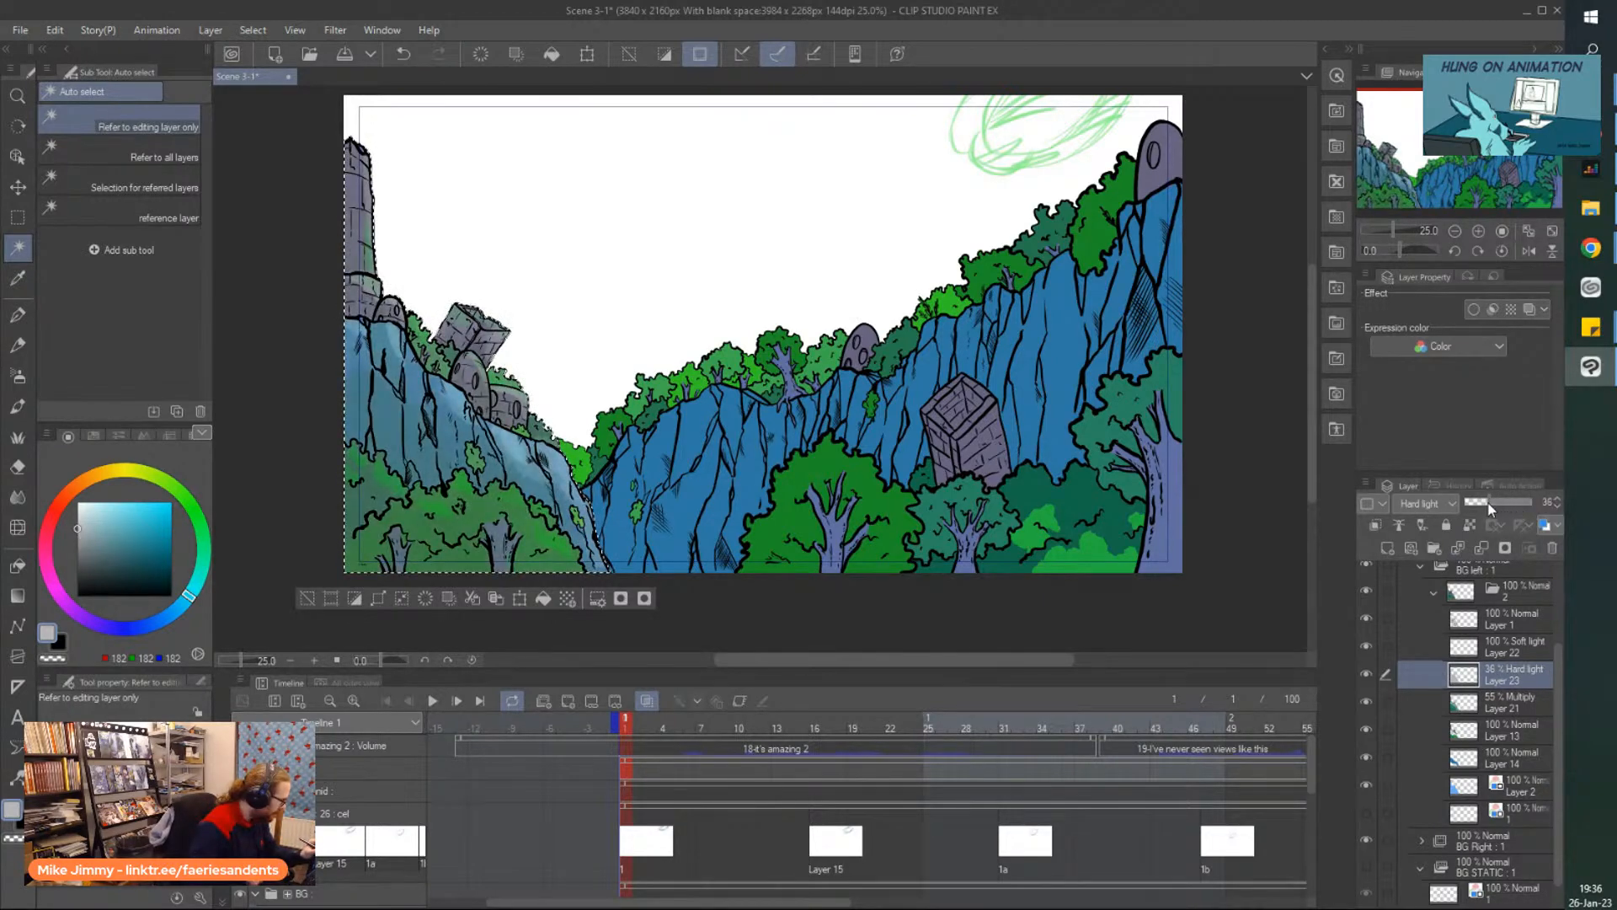
{"action": "left_click_drag", "start_coordinate": [1494, 503], "coordinate": [1496, 505]}
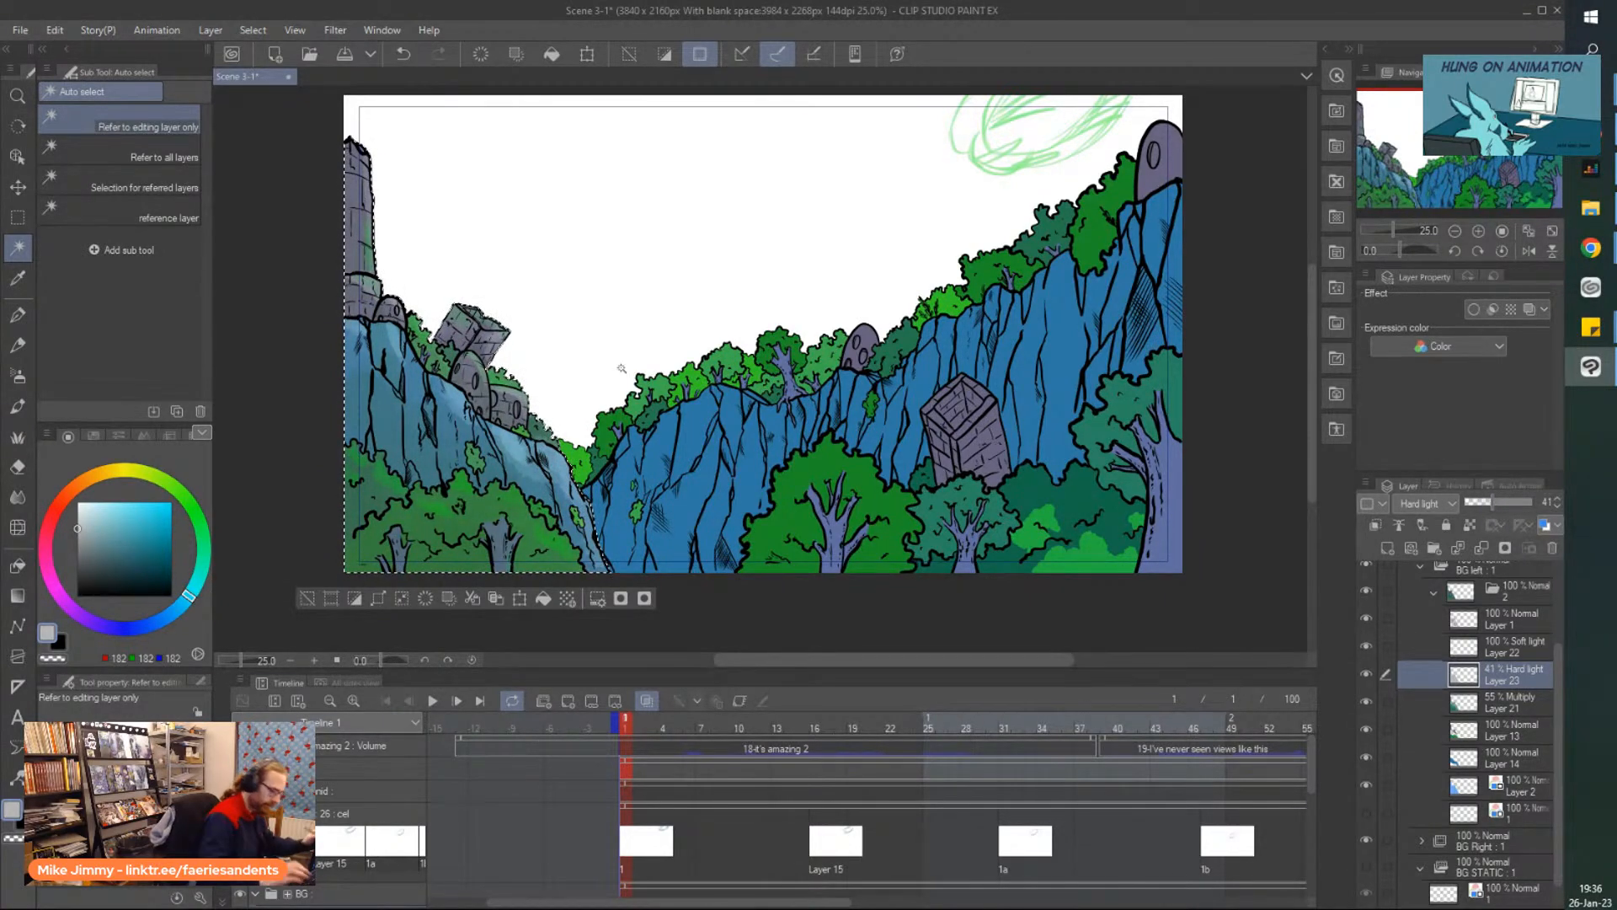
{"action": "left_click", "coordinate": [307, 599]}
{"action": "scroll", "coordinate": [324, 339], "scroll_direction": "up", "scroll_amount": 2}
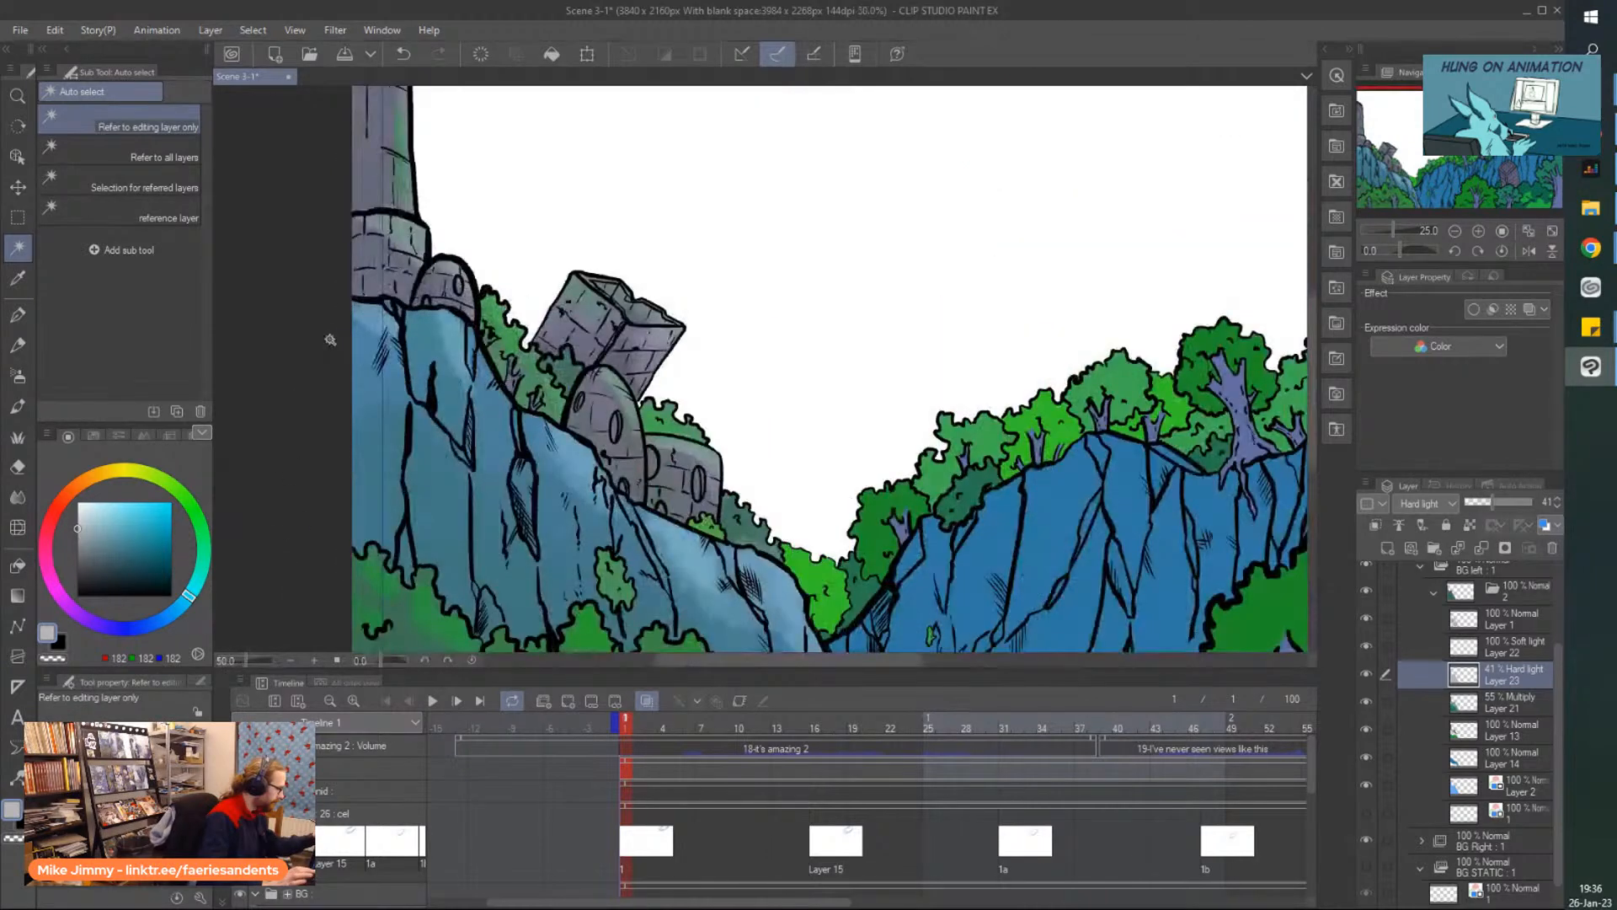
{"action": "scroll", "coordinate": [297, 288], "scroll_direction": "down", "scroll_amount": 1}
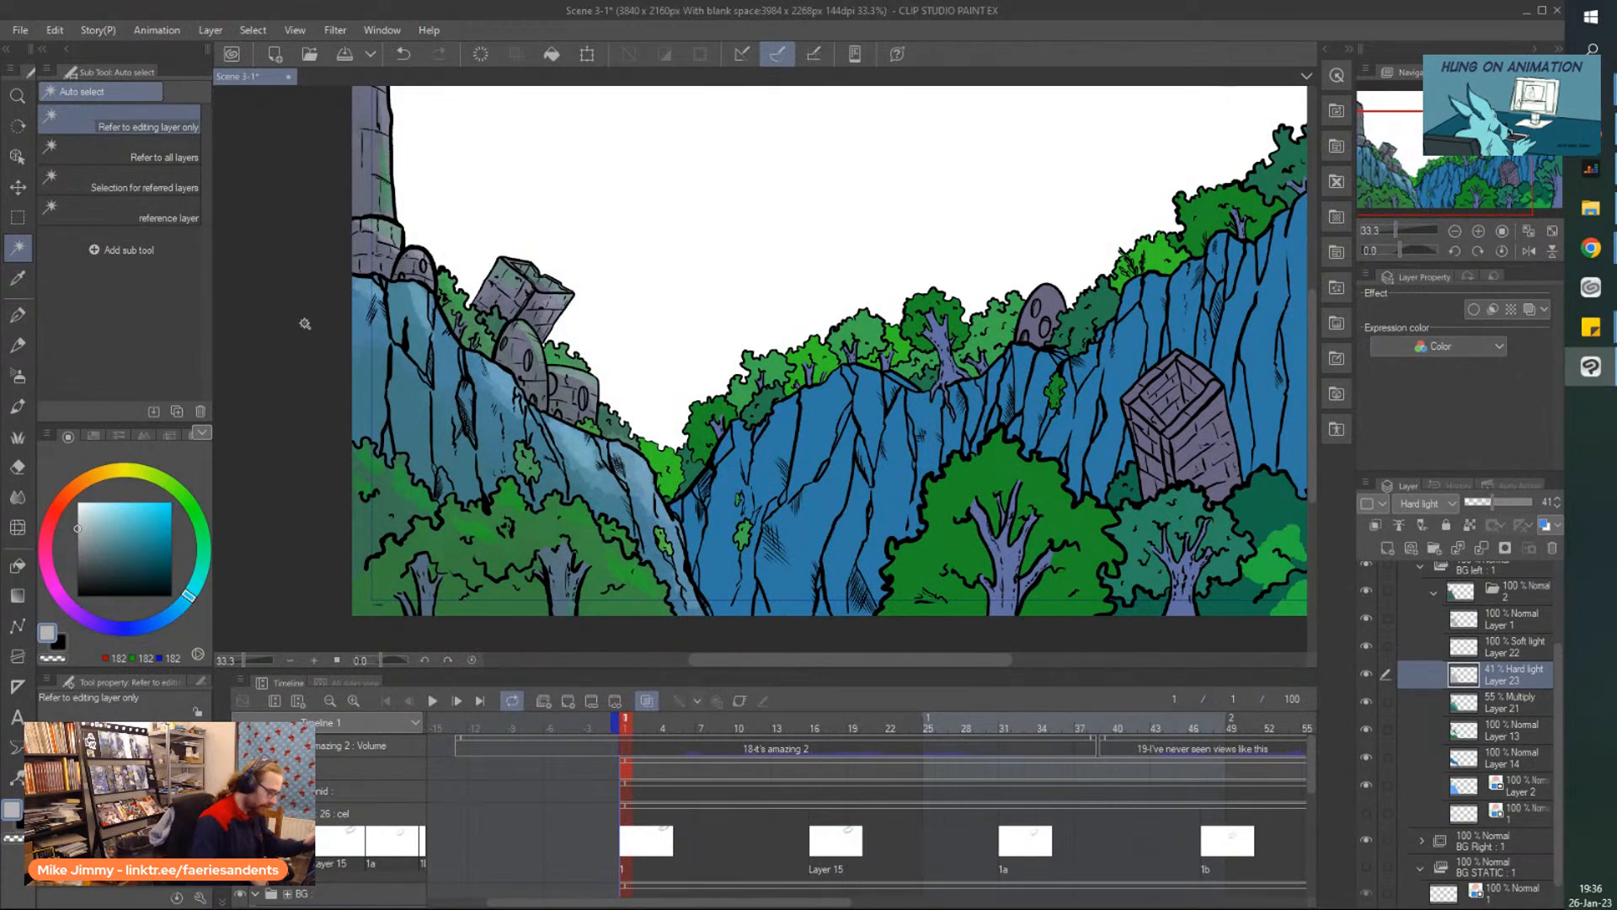
{"action": "key", "text": "ctrl+z"}
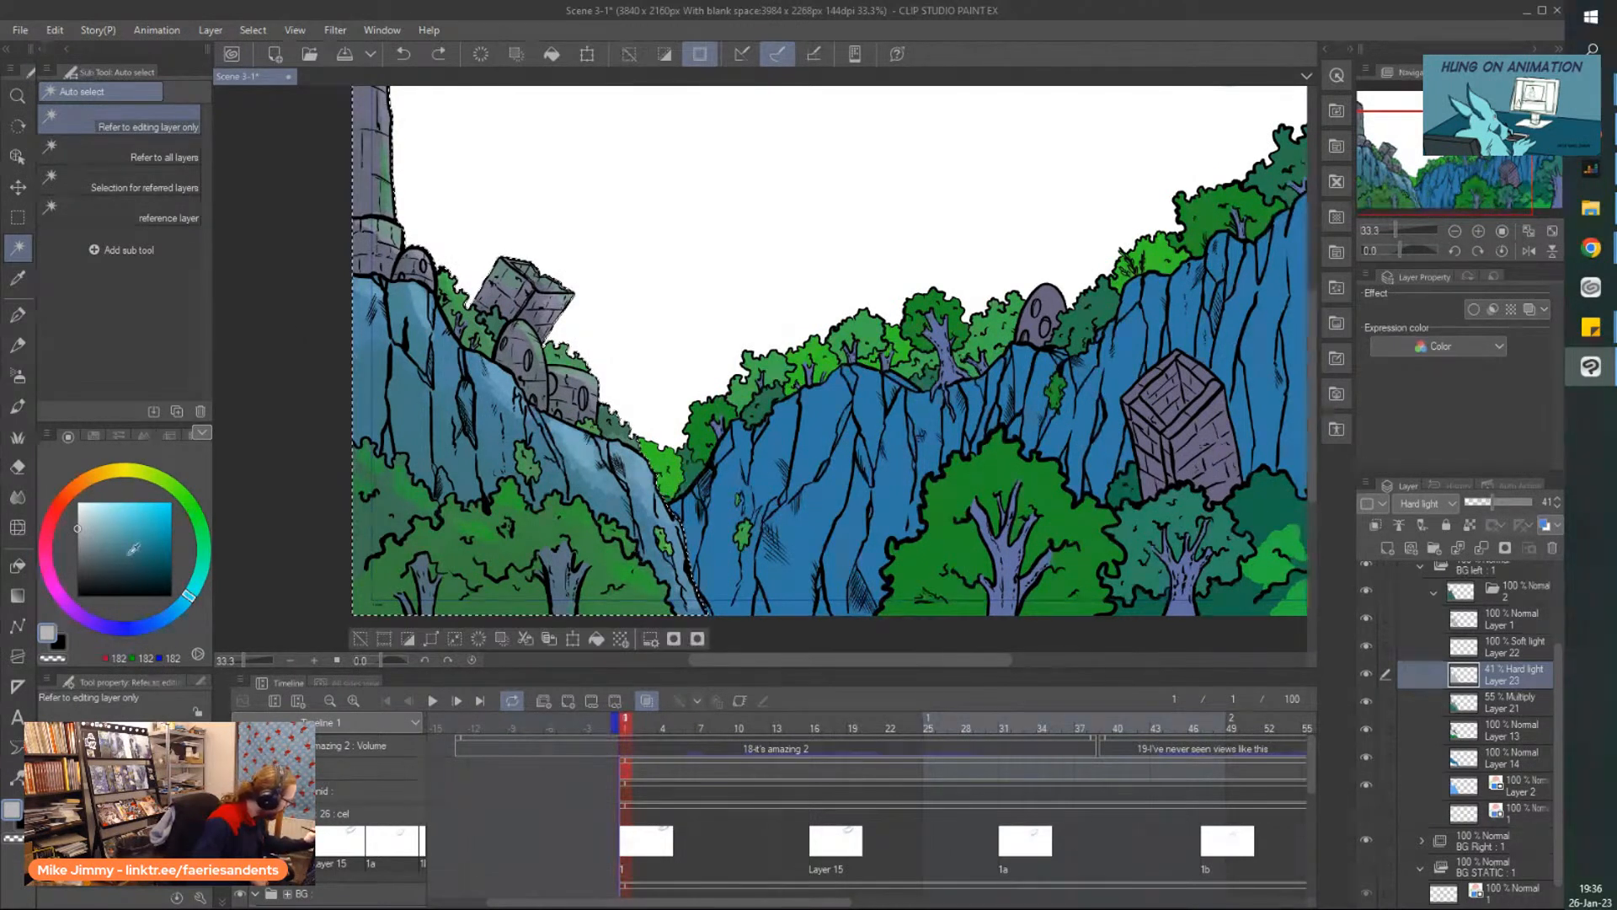
Refill the selected left scenery on the Hard light layer with muted blue-grey (RGB 135, 167, 171).
{"action": "left_click_drag", "start_coordinate": [117, 552], "coordinate": [89, 522]}
{"action": "left_click", "coordinate": [398, 455]}
{"action": "key", "text": "ctrl+z"}
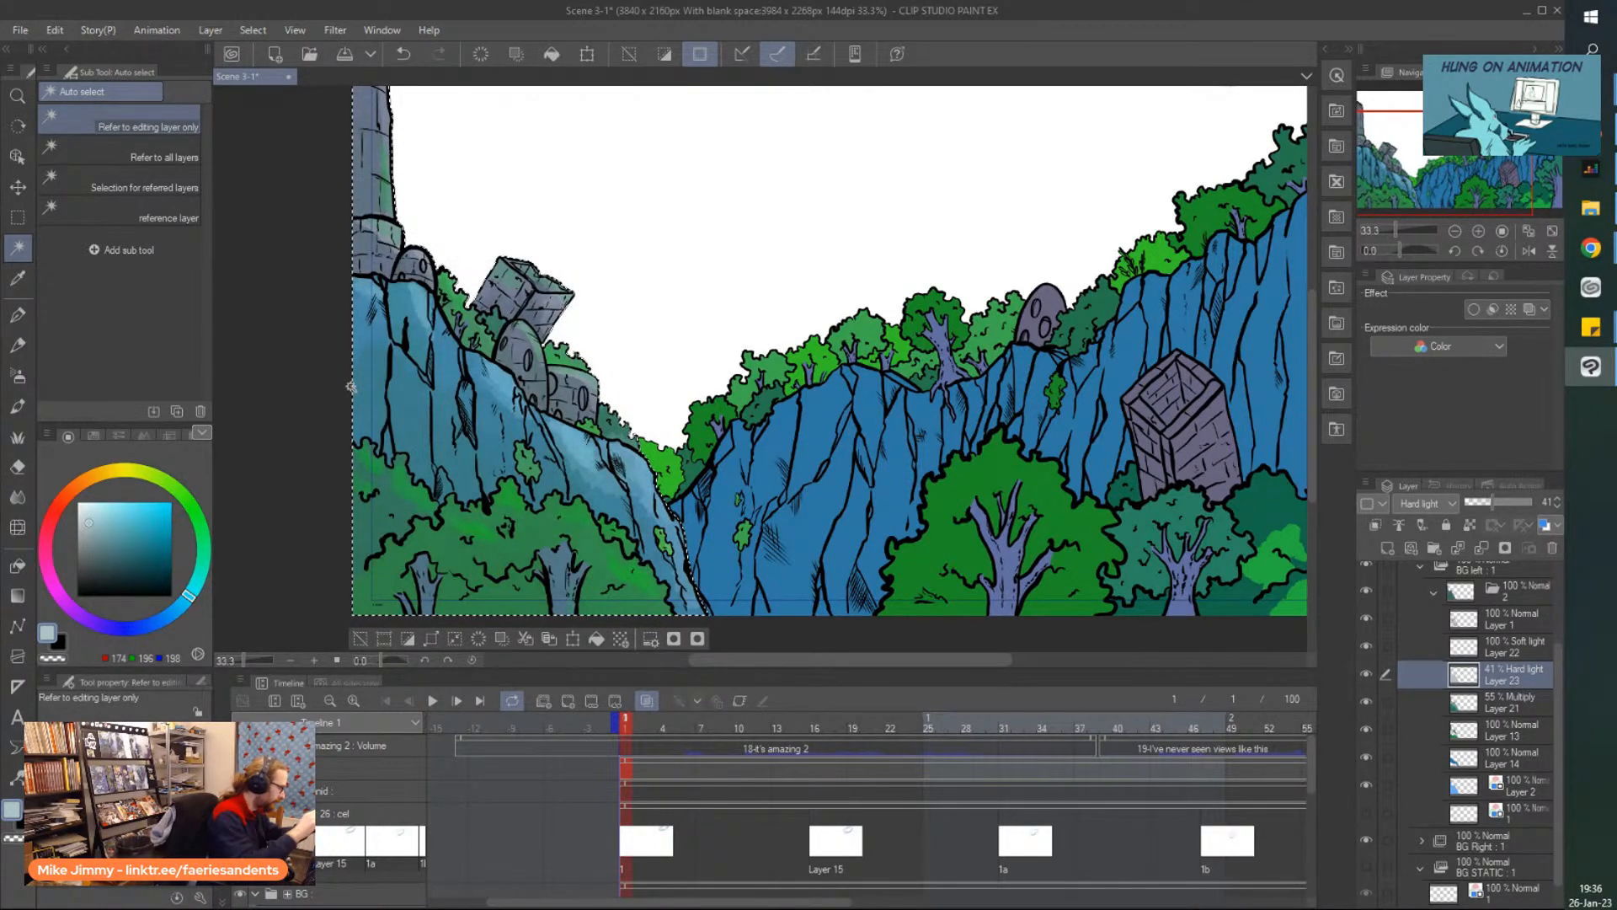
{"action": "left_click", "coordinate": [97, 533]}
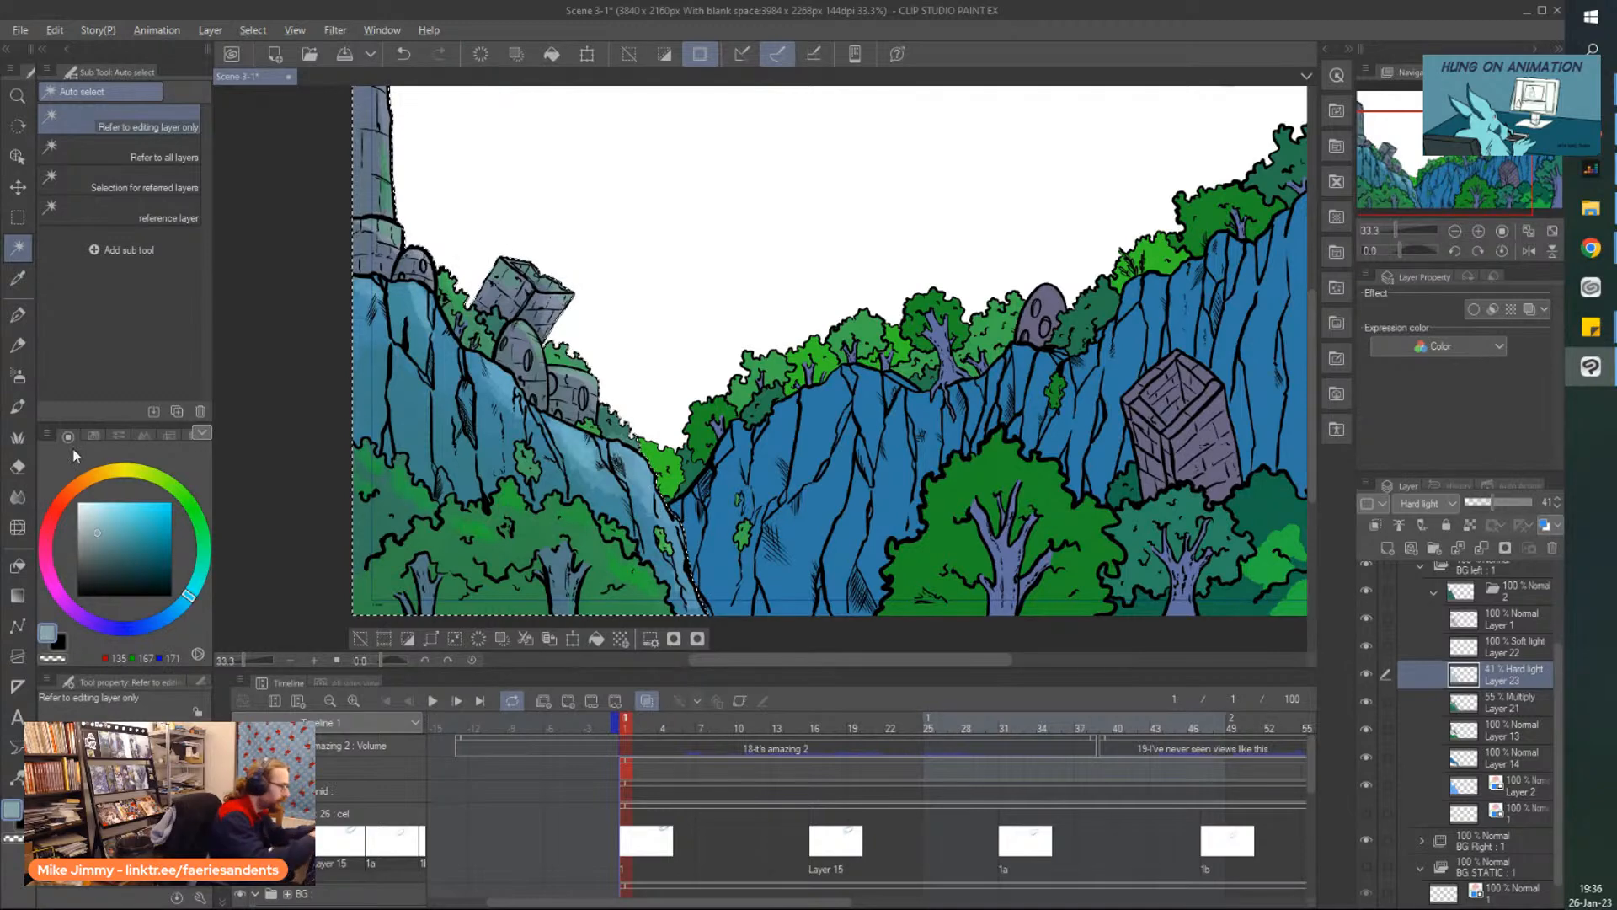
{"action": "key", "text": "alt+BackSpace"}
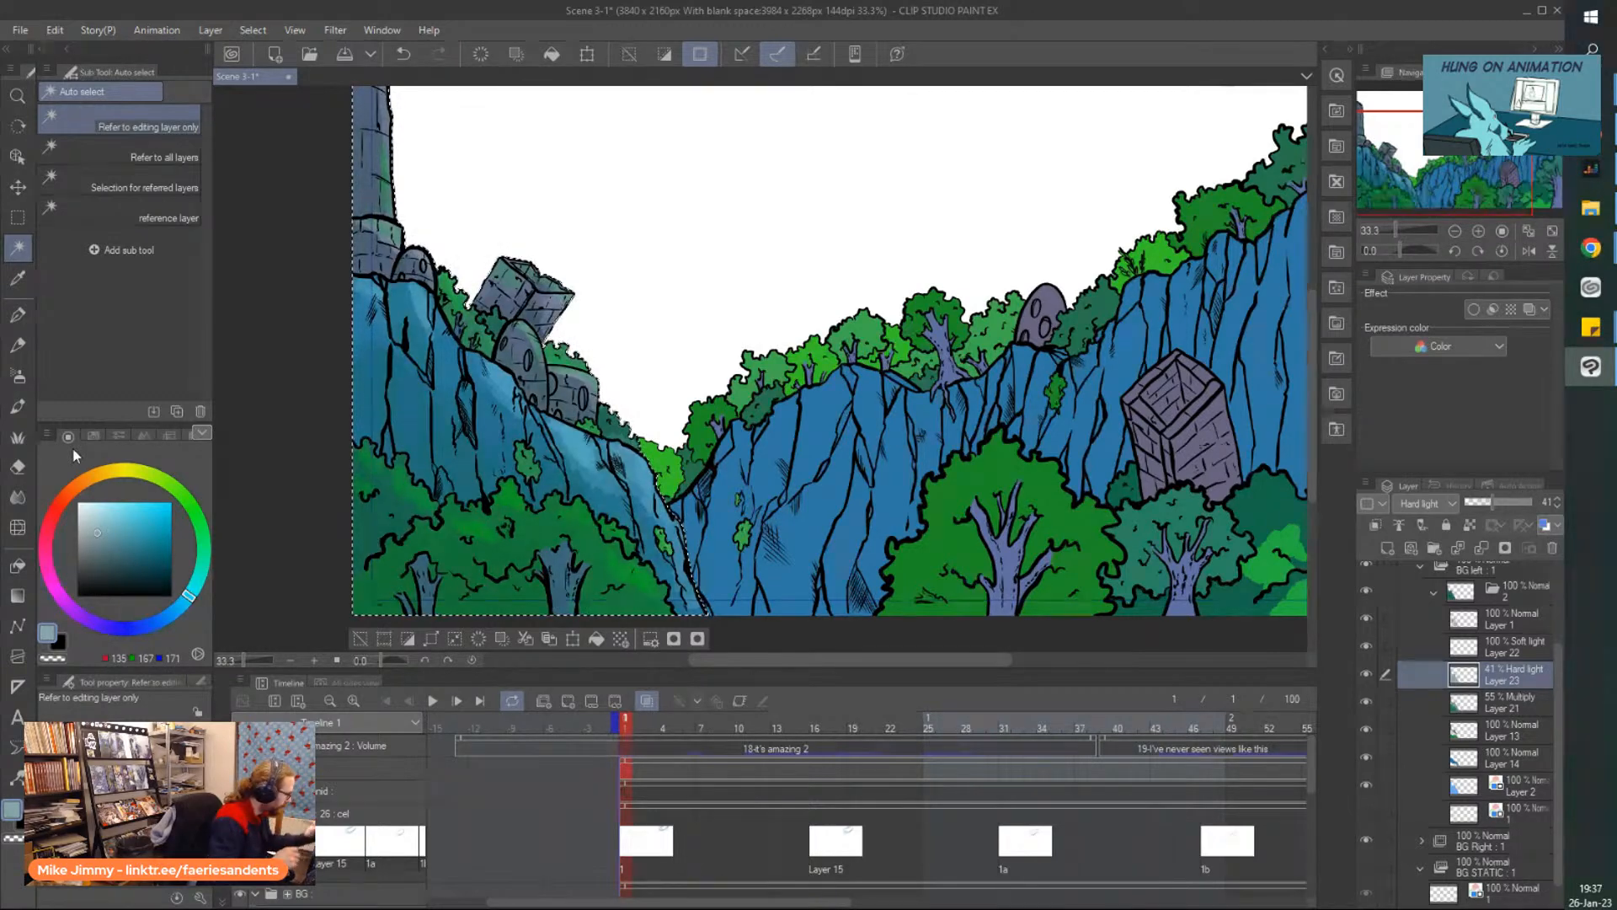
Clear the selection, collapse the BG left folder and expand the BG Right folder's layers.
{"action": "left_click", "coordinate": [360, 639]}
{"action": "key", "text": "ctrl+minus"}
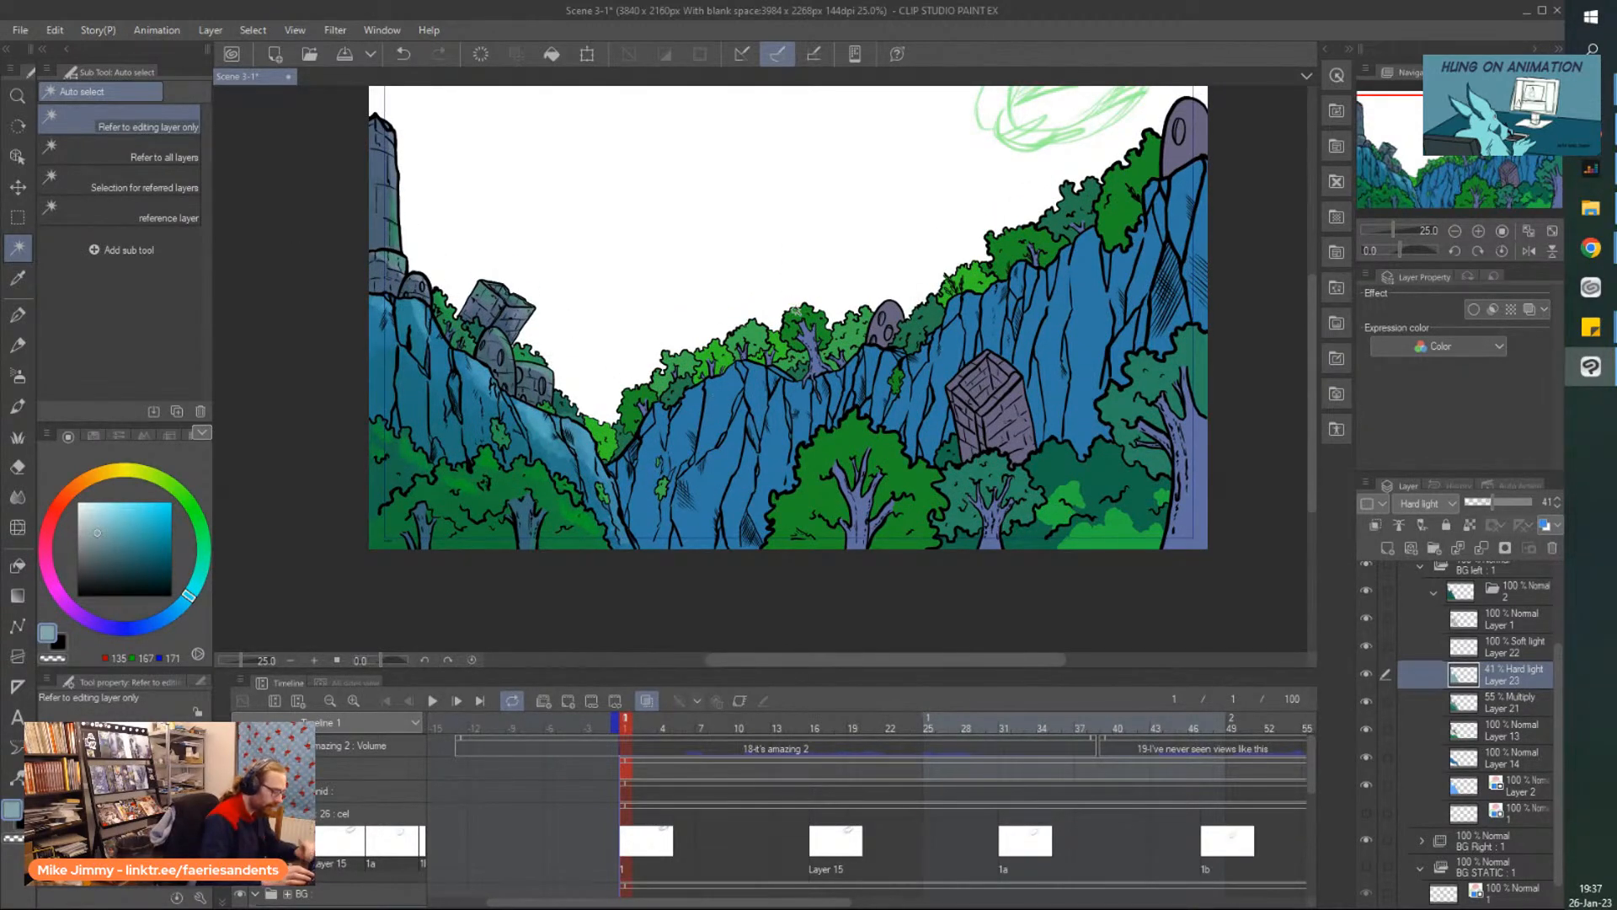
{"action": "left_click", "coordinate": [1420, 567]}
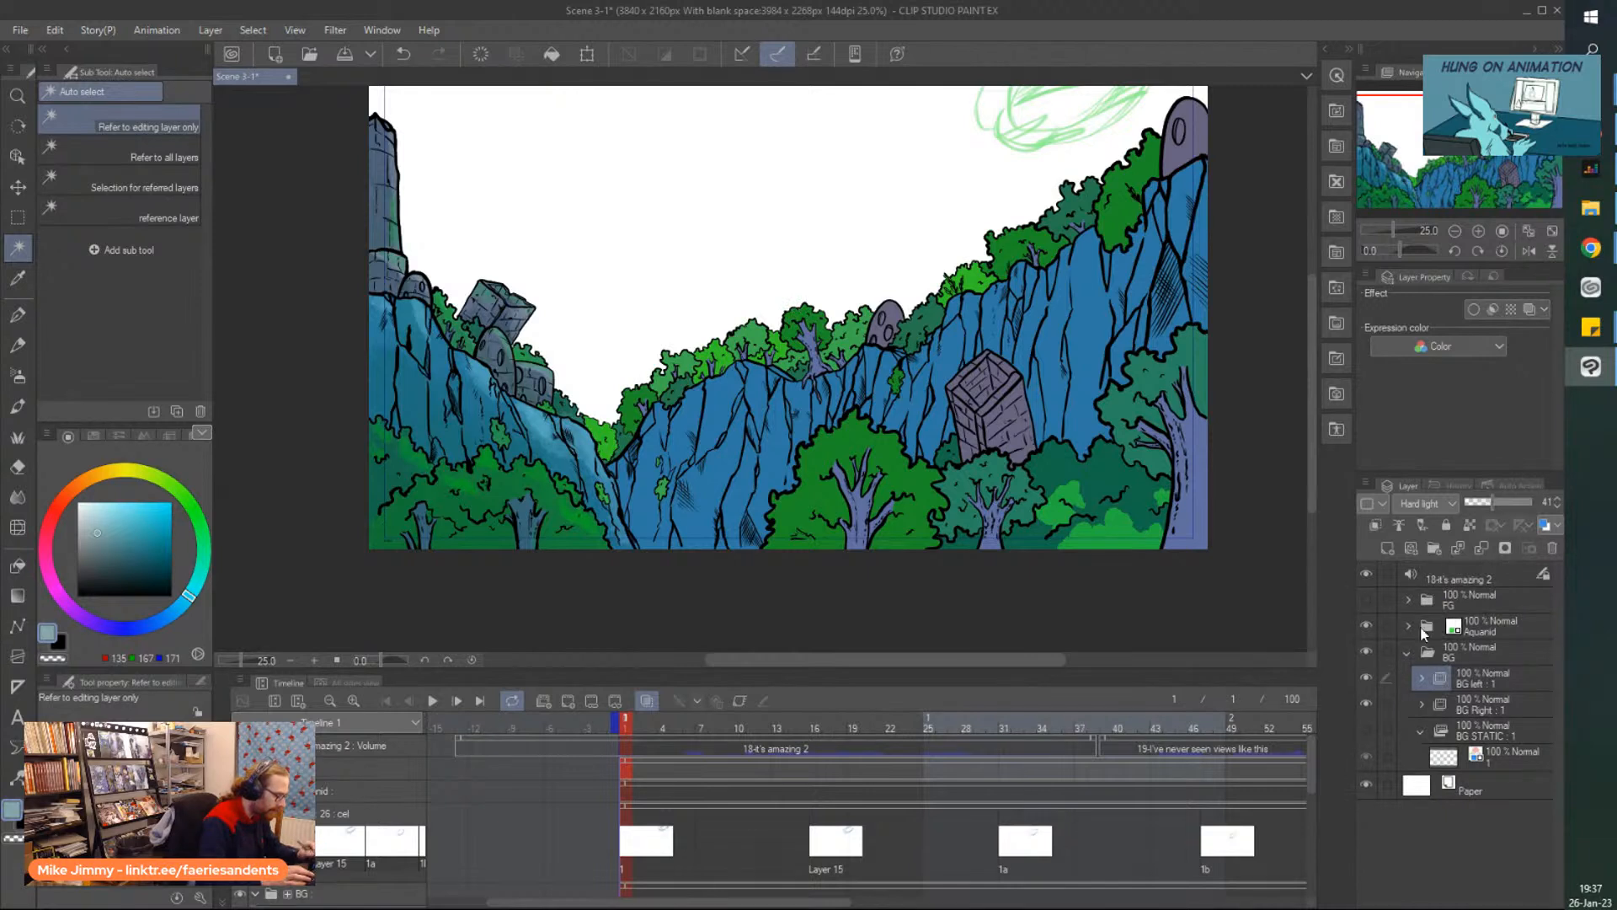
{"action": "left_click", "coordinate": [1420, 705]}
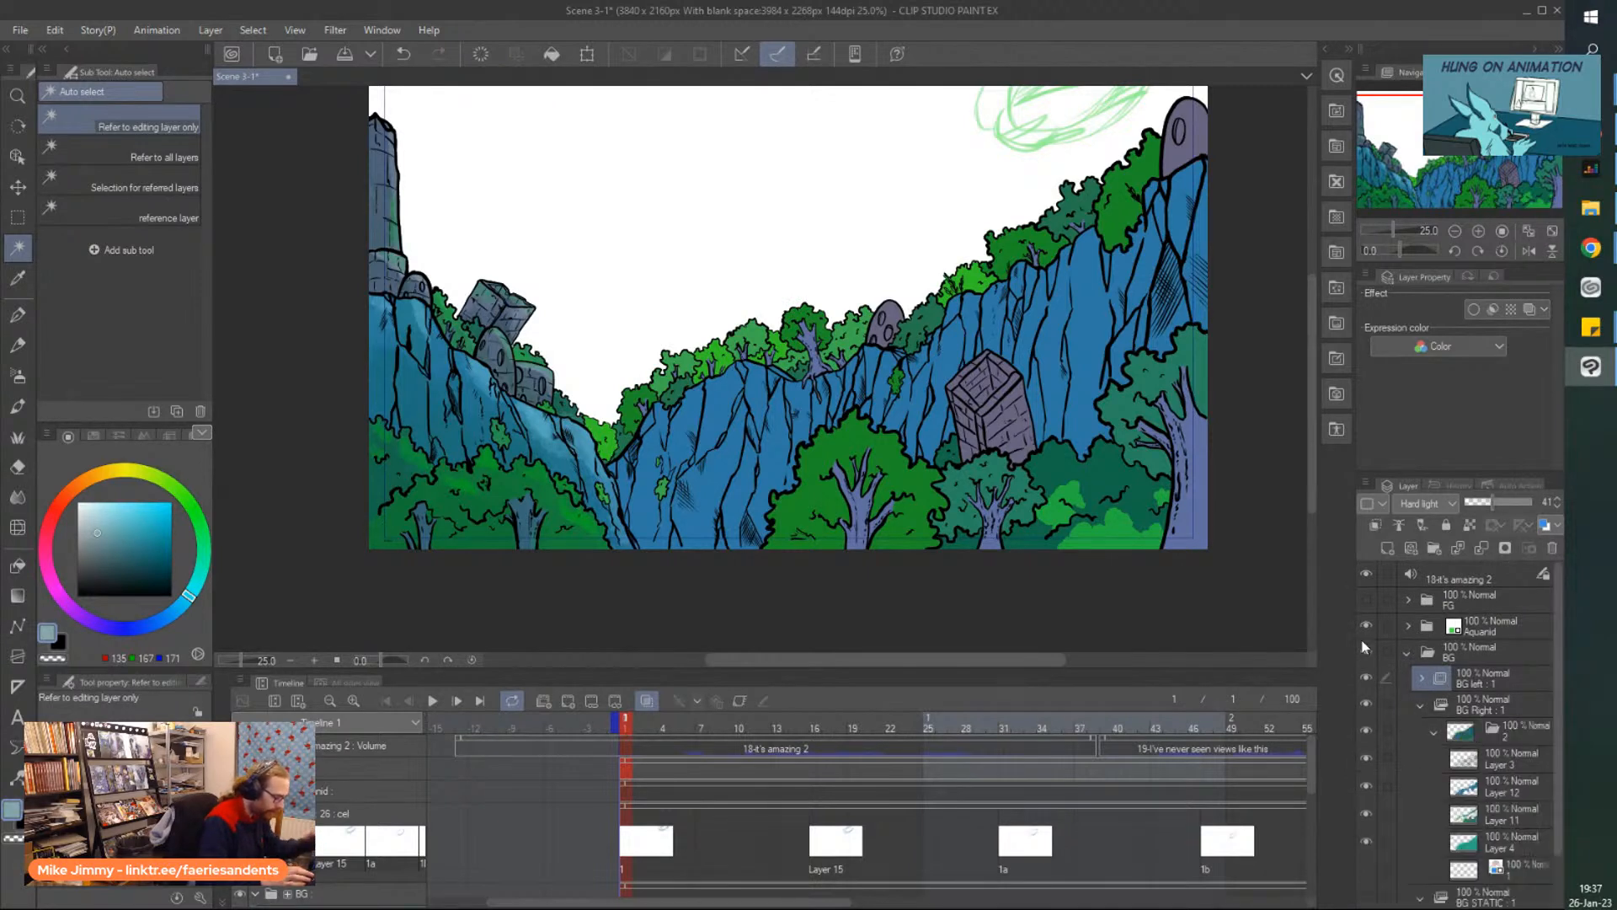
Add a new layer above Layer 12 in the BG Right folder and set its blending mode to Multiply.
{"action": "left_click", "coordinate": [1510, 794]}
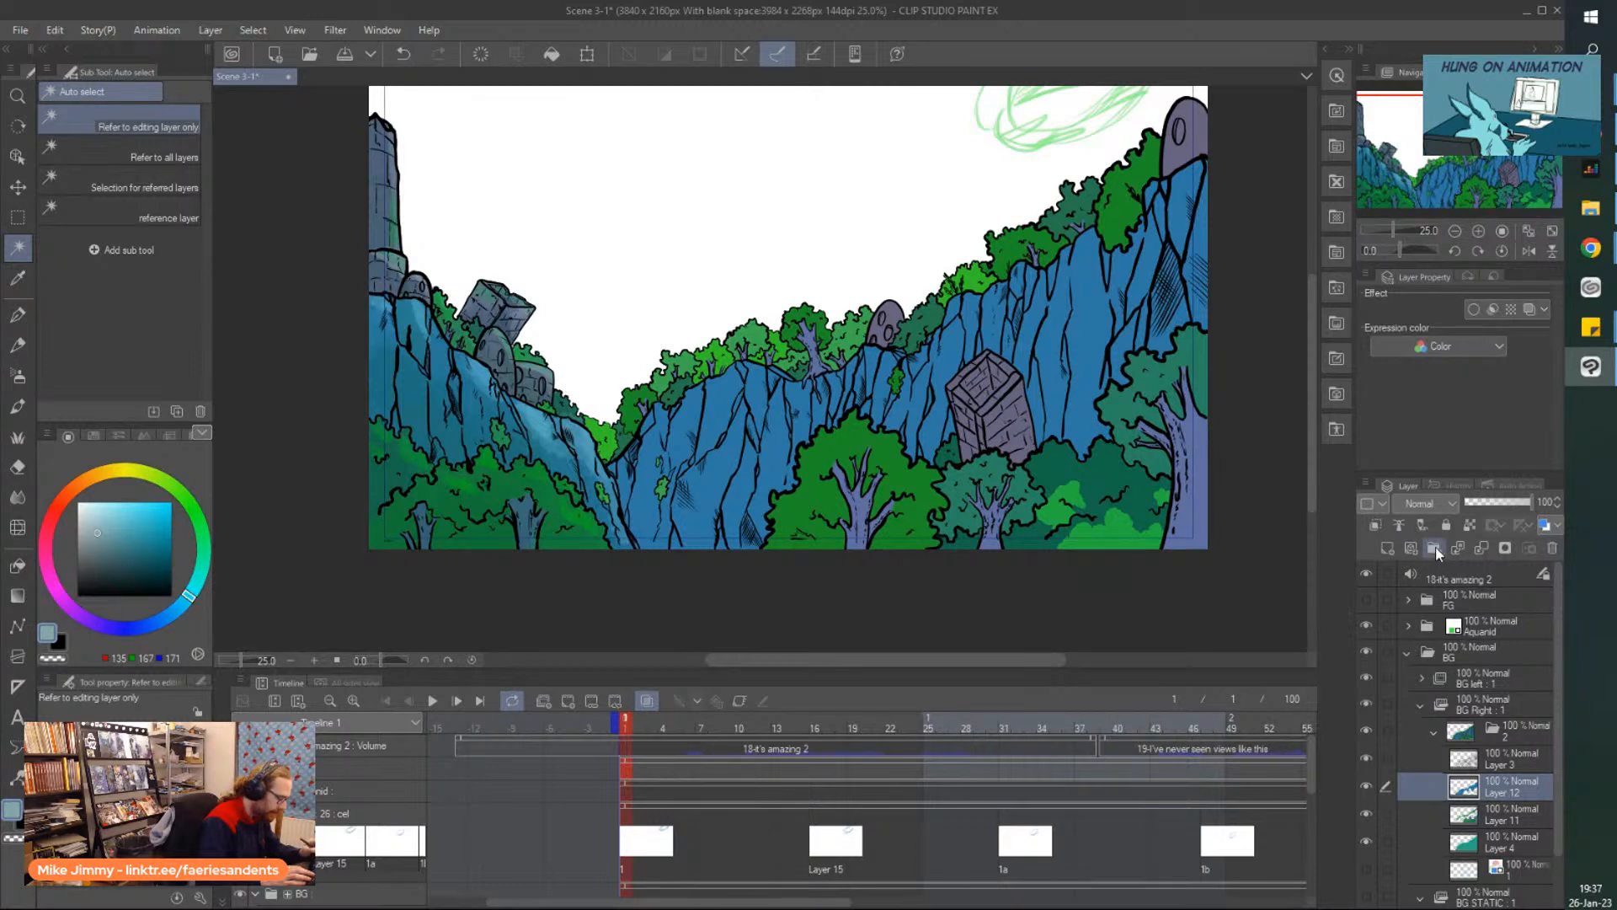
{"action": "left_click", "coordinate": [1387, 549]}
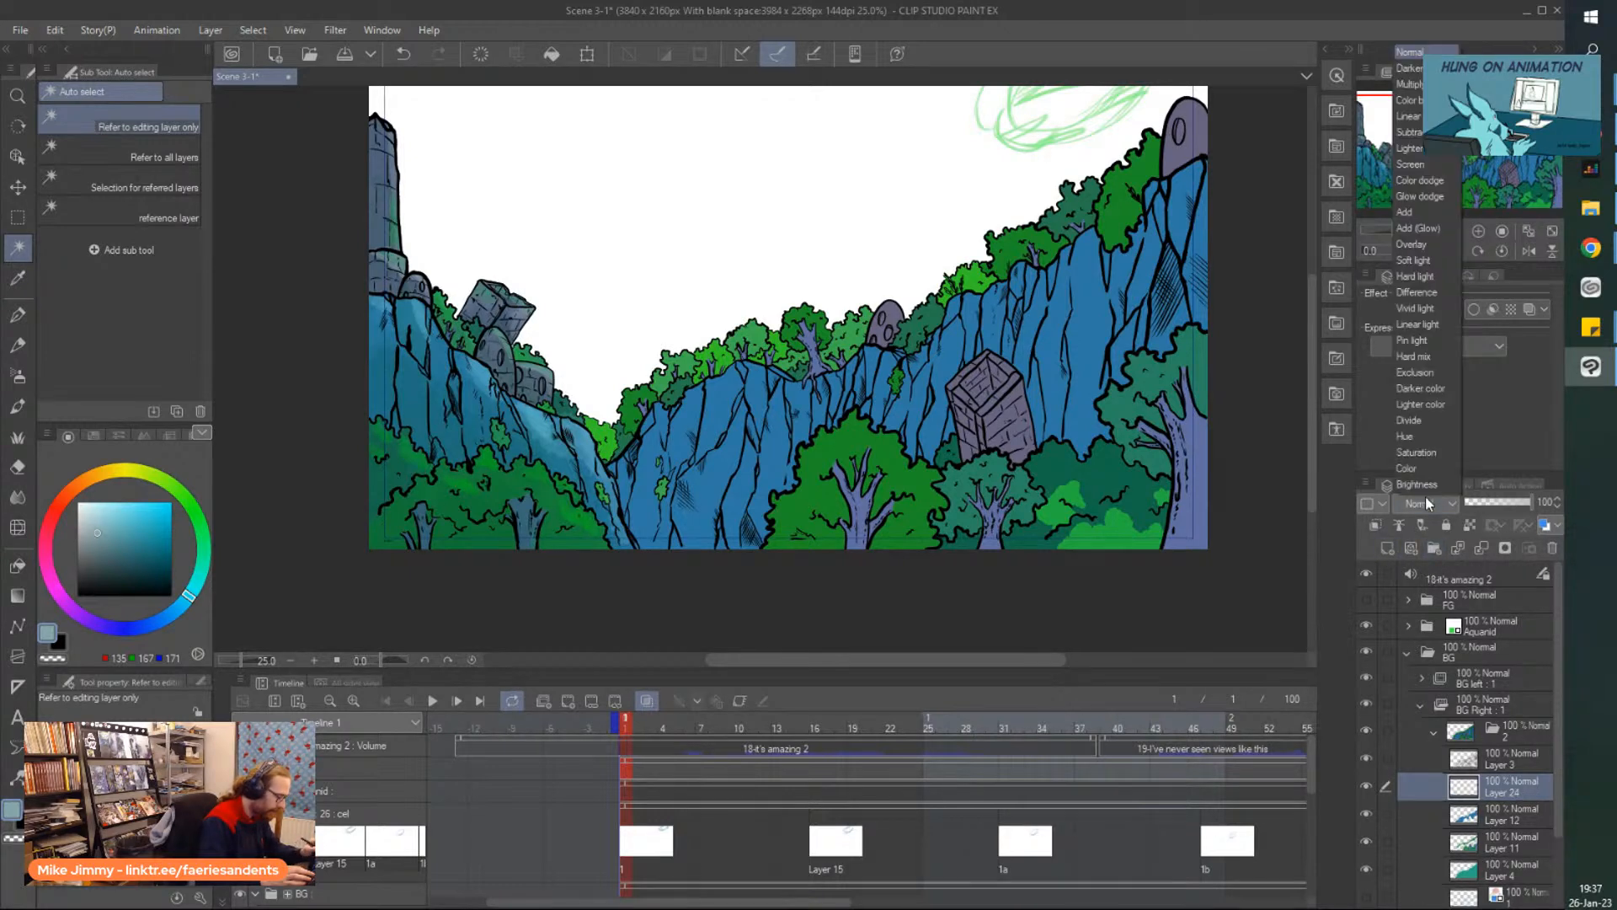
{"action": "left_click", "coordinate": [1410, 87]}
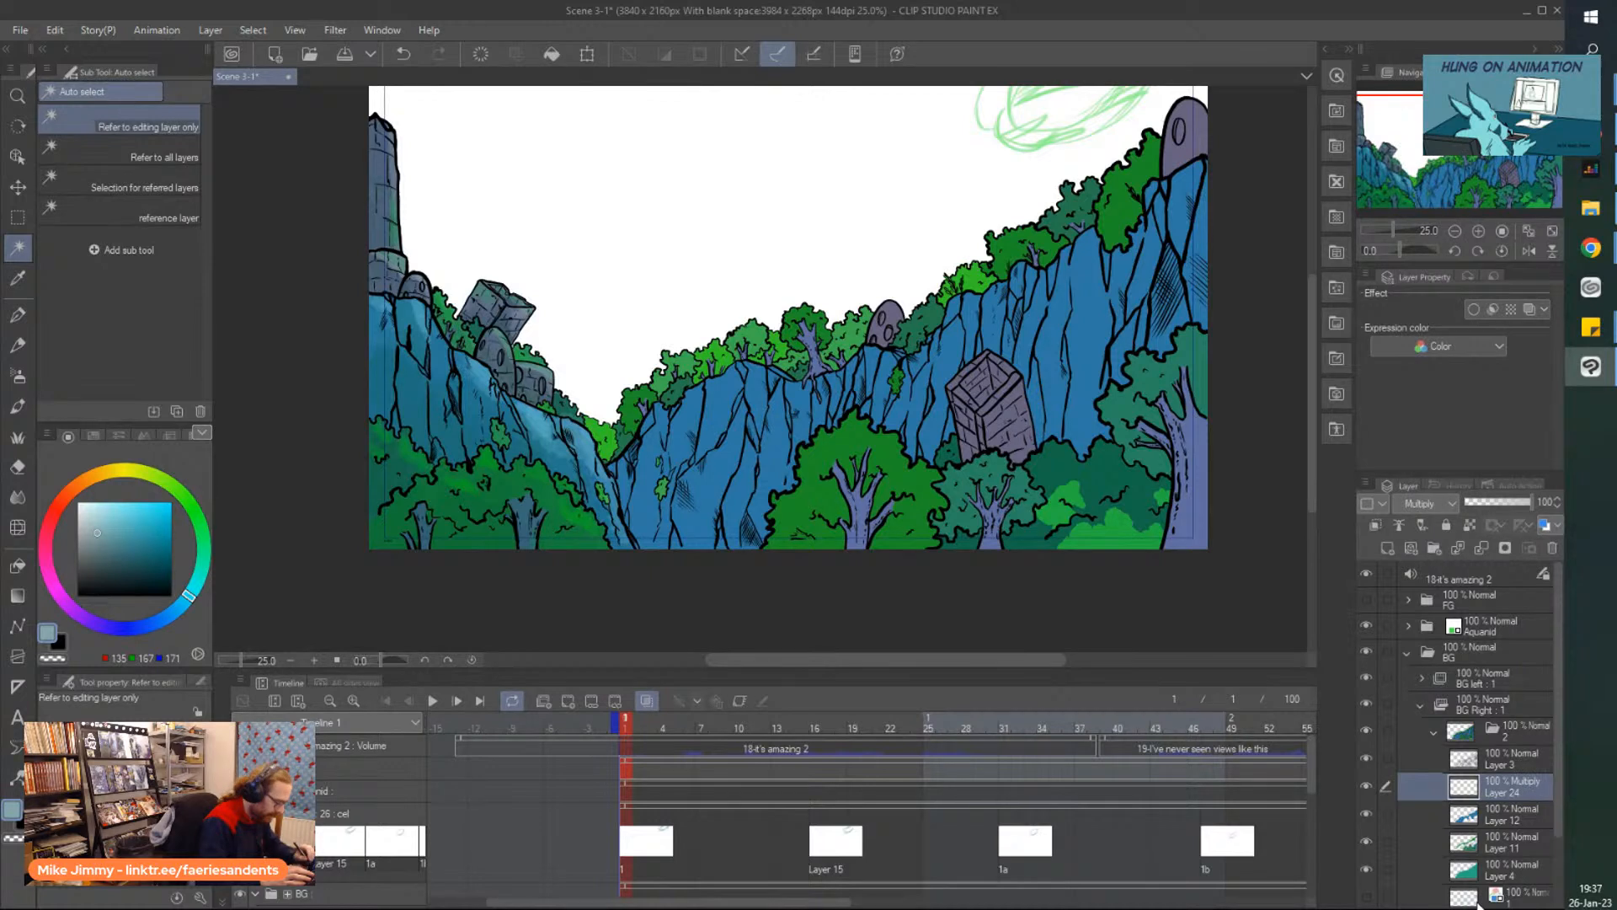
Auto-select the right scenery's shape from Layer 4 and hide the left scenery.
{"action": "left_click", "coordinate": [1497, 874]}
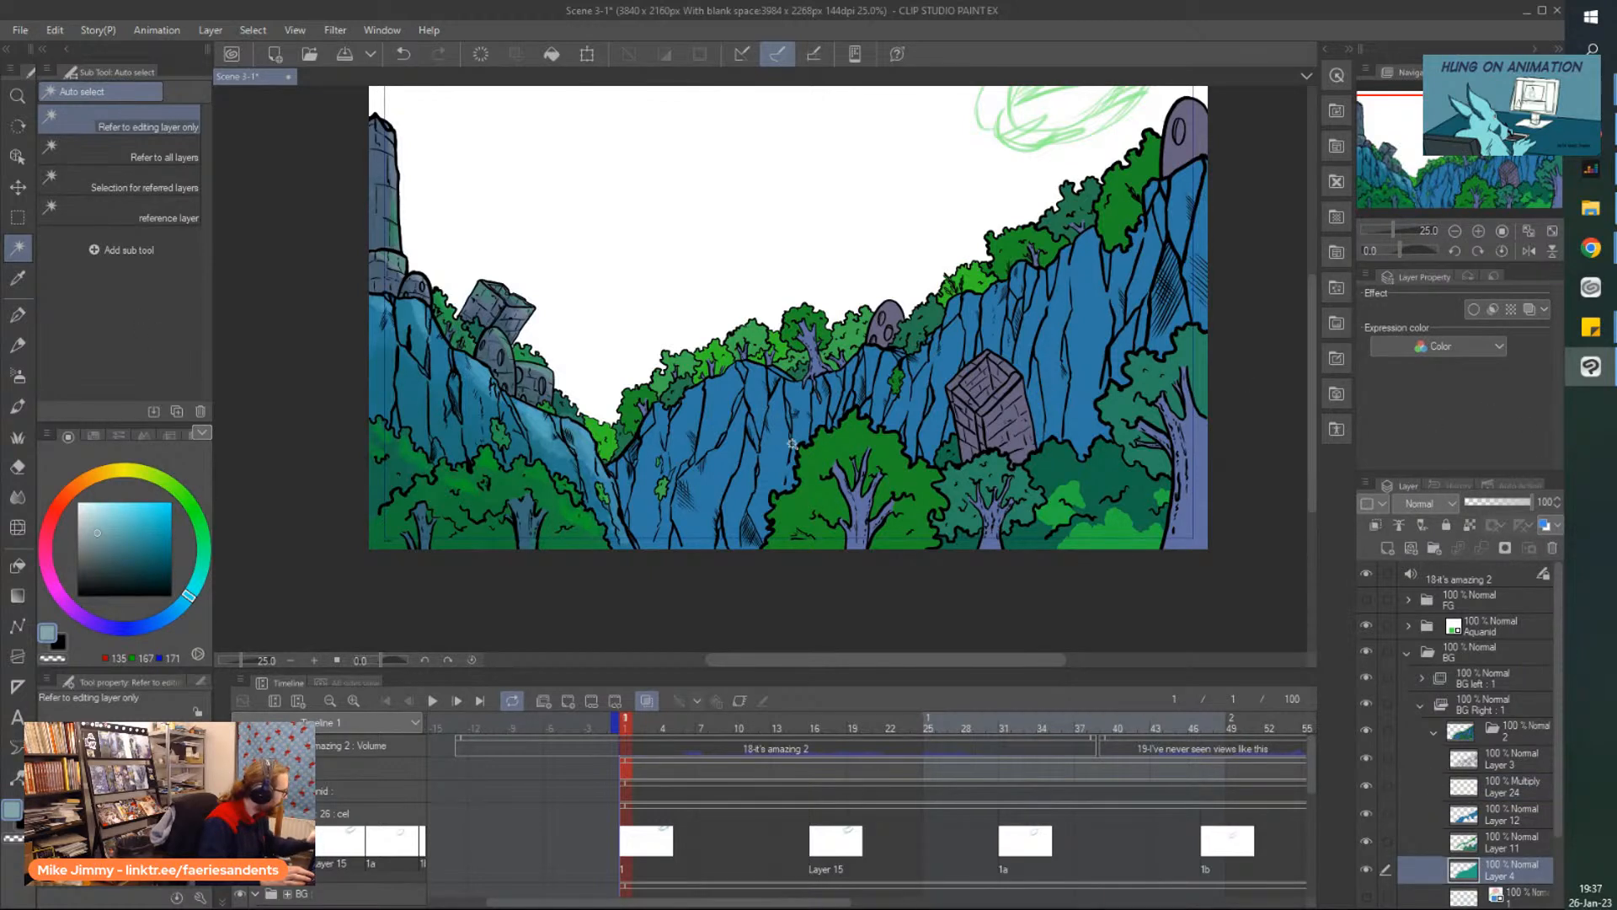
{"action": "left_click", "coordinate": [883, 415]}
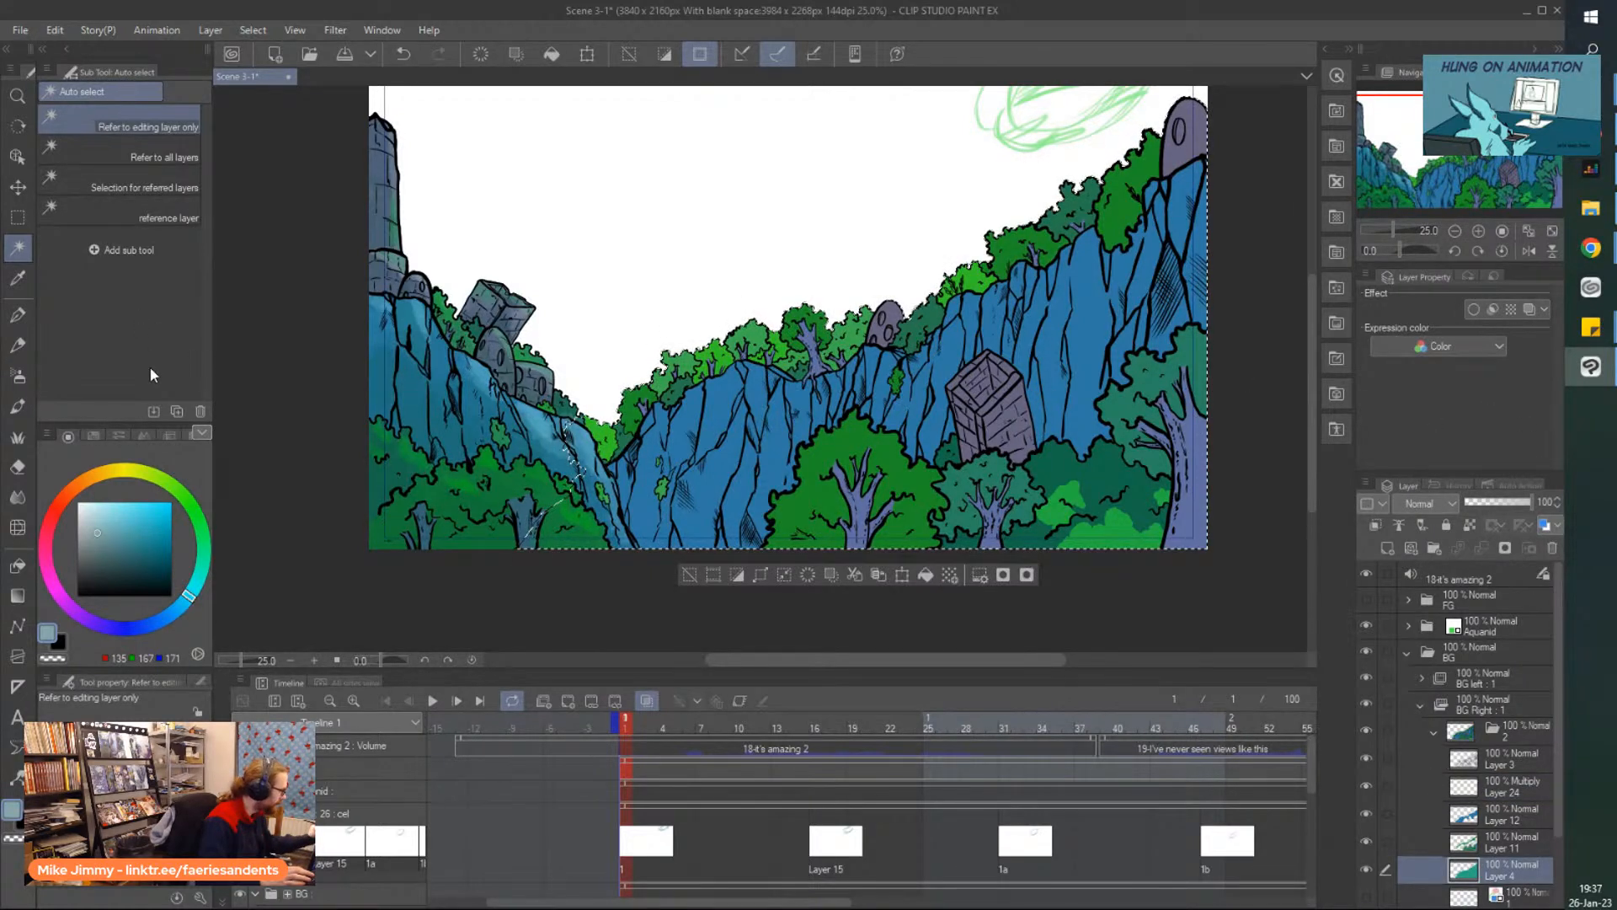
{"action": "key", "text": "Delete"}
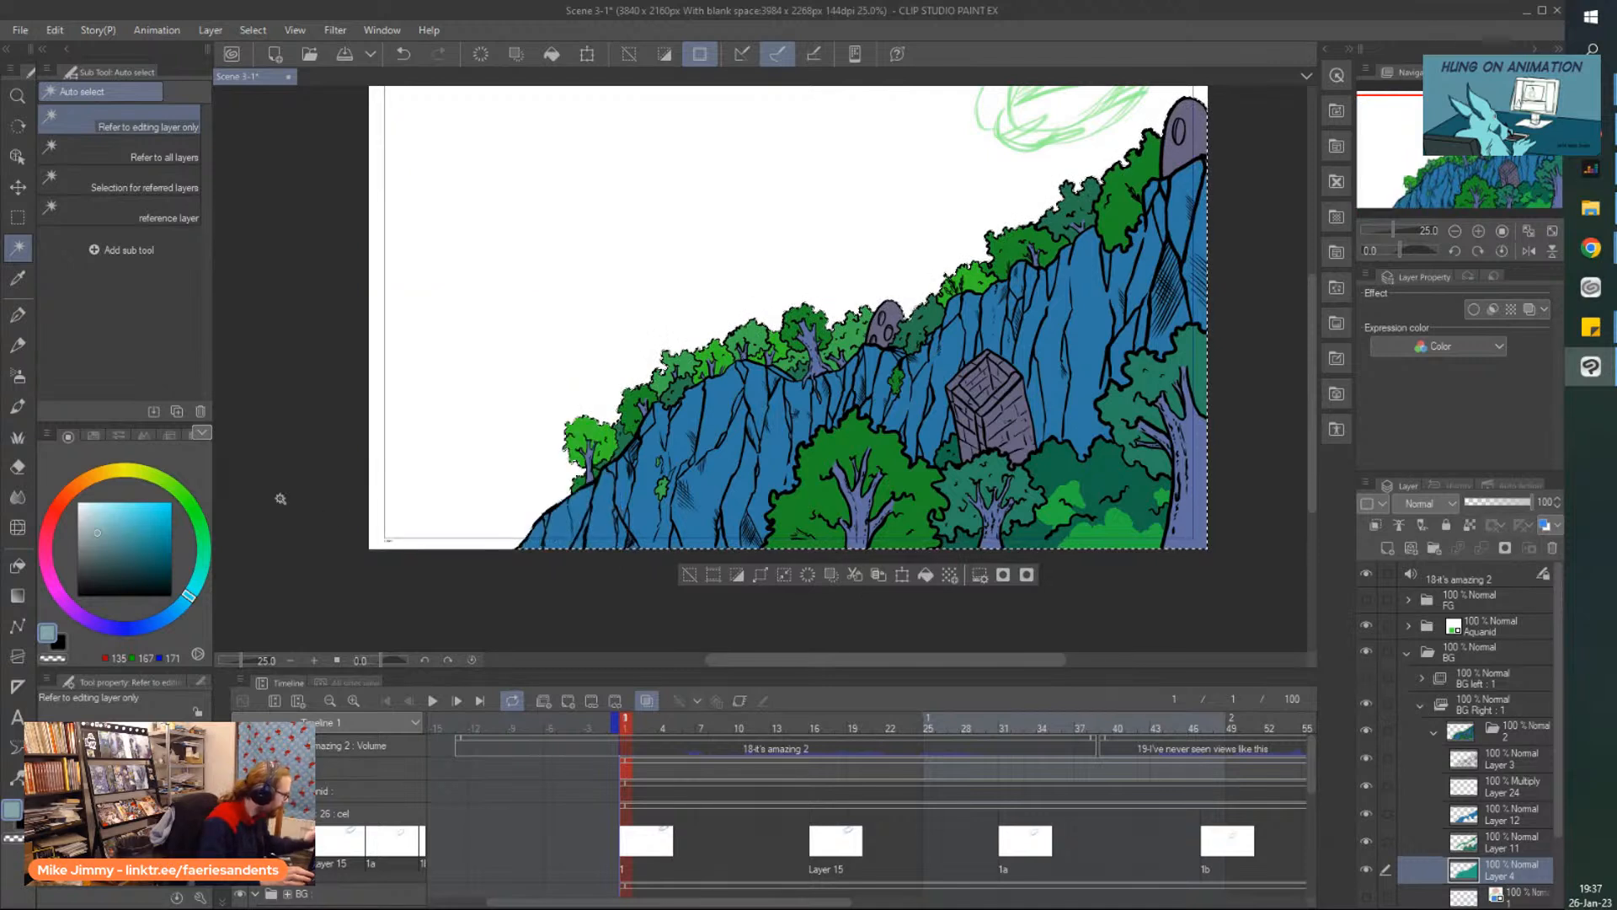
Paint blue (RGB 9, 89, 148) shadows over the right cliffs and trees on the new Multiply layer with the Rough wash brush.
{"action": "left_click", "coordinate": [15, 376]}
{"action": "left_click", "coordinate": [17, 406]}
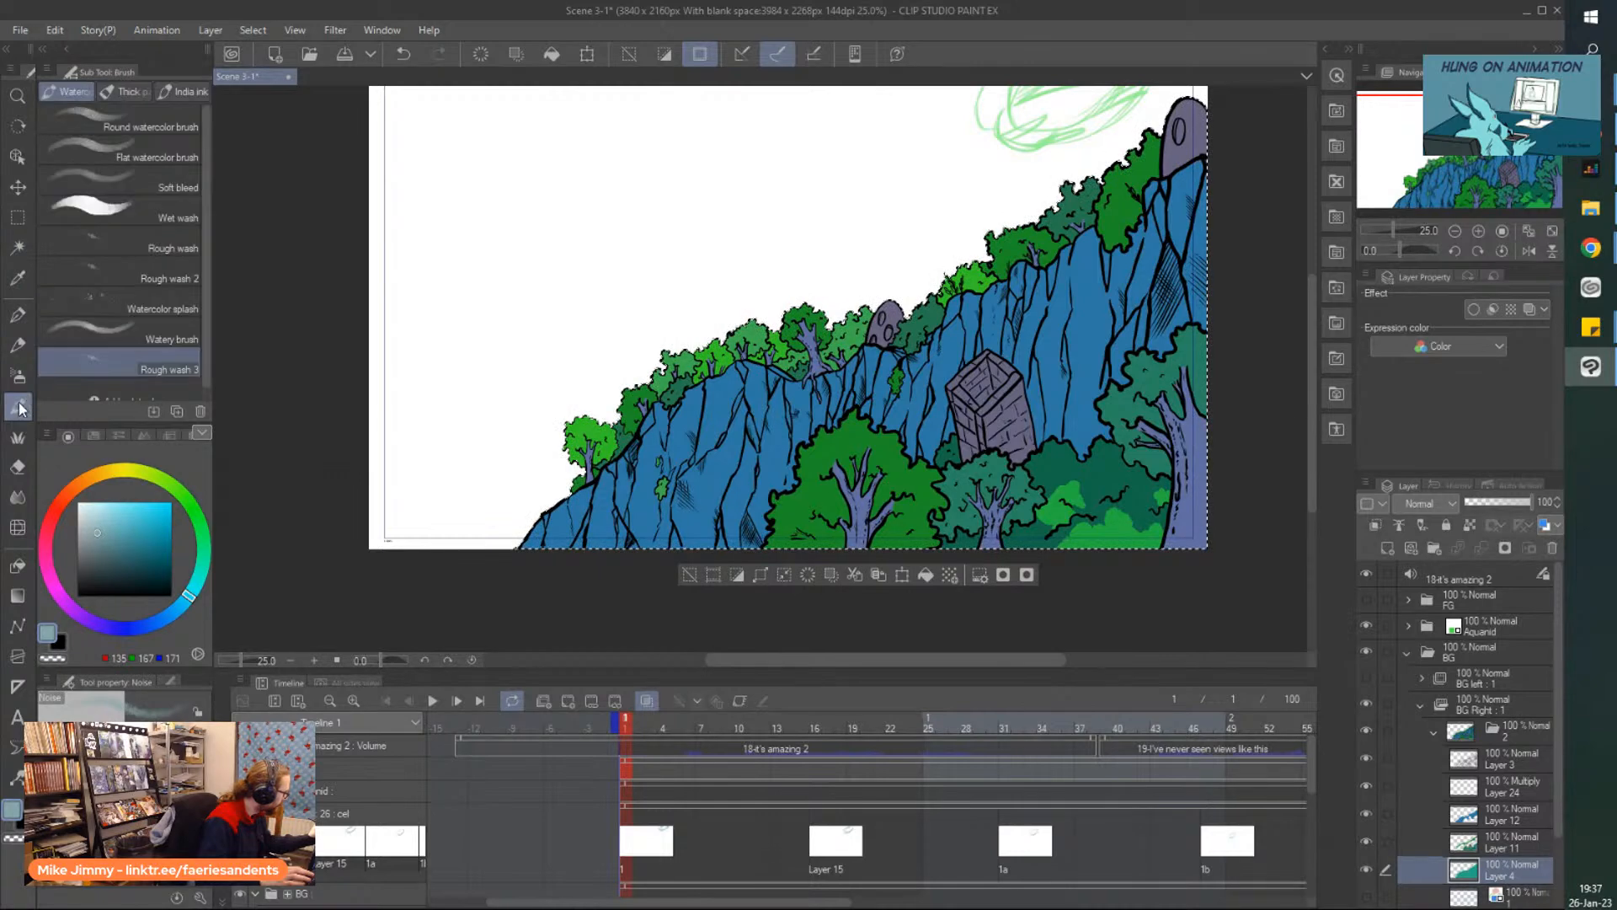
{"action": "left_click", "coordinate": [109, 248]}
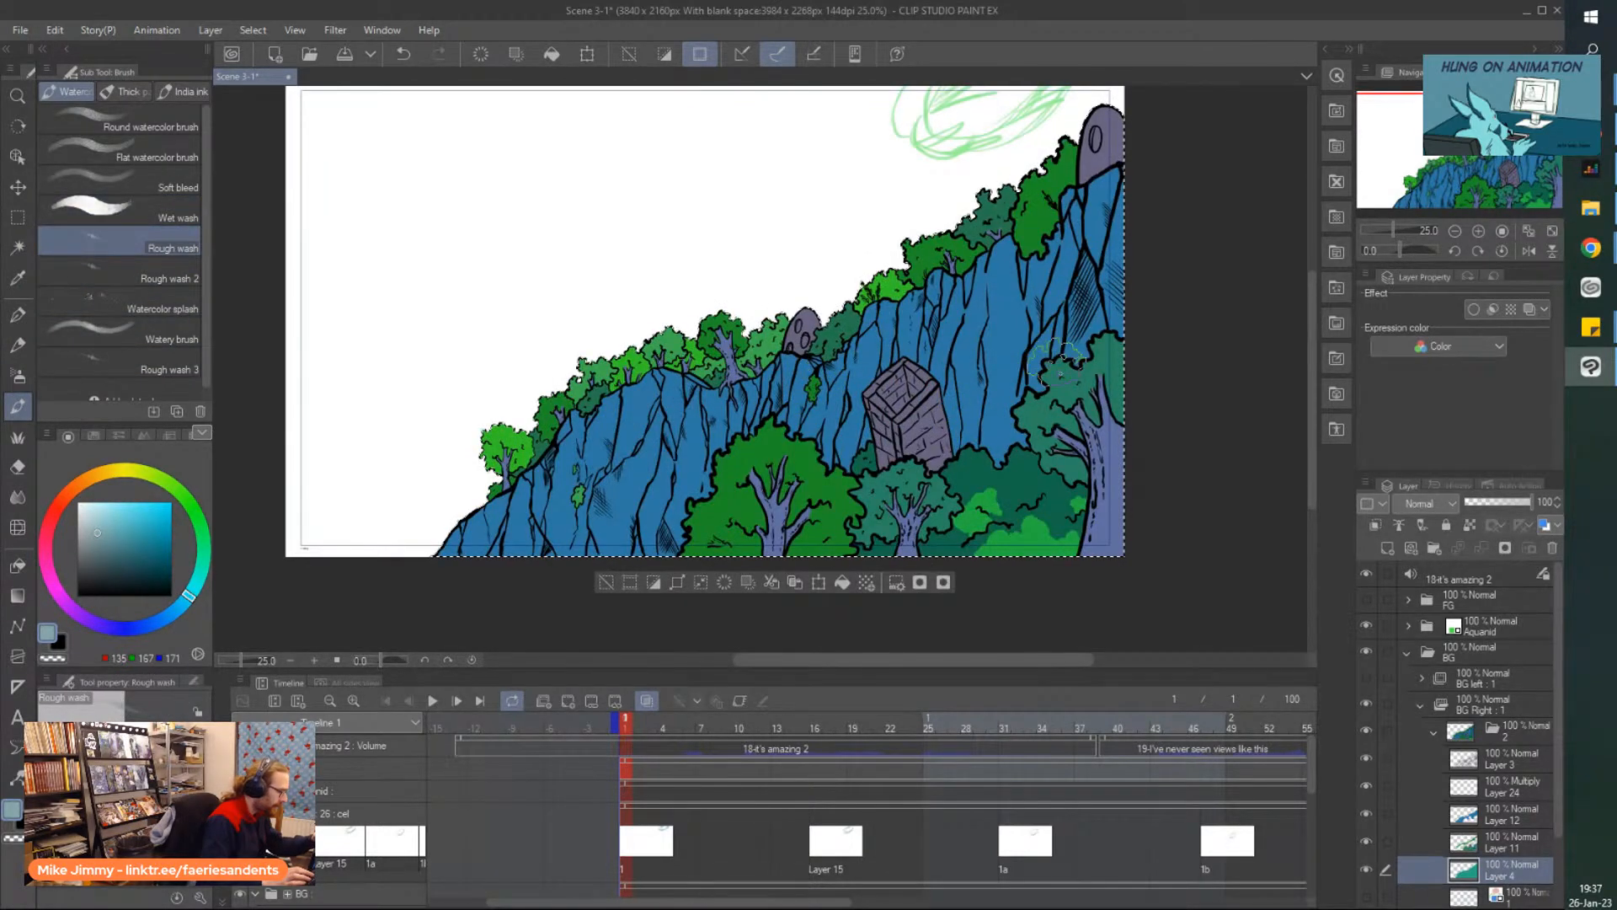
{"action": "left_click_drag", "start_coordinate": [187, 592], "coordinate": [157, 607]}
{"action": "left_click_drag", "start_coordinate": [153, 544], "coordinate": [166, 541]}
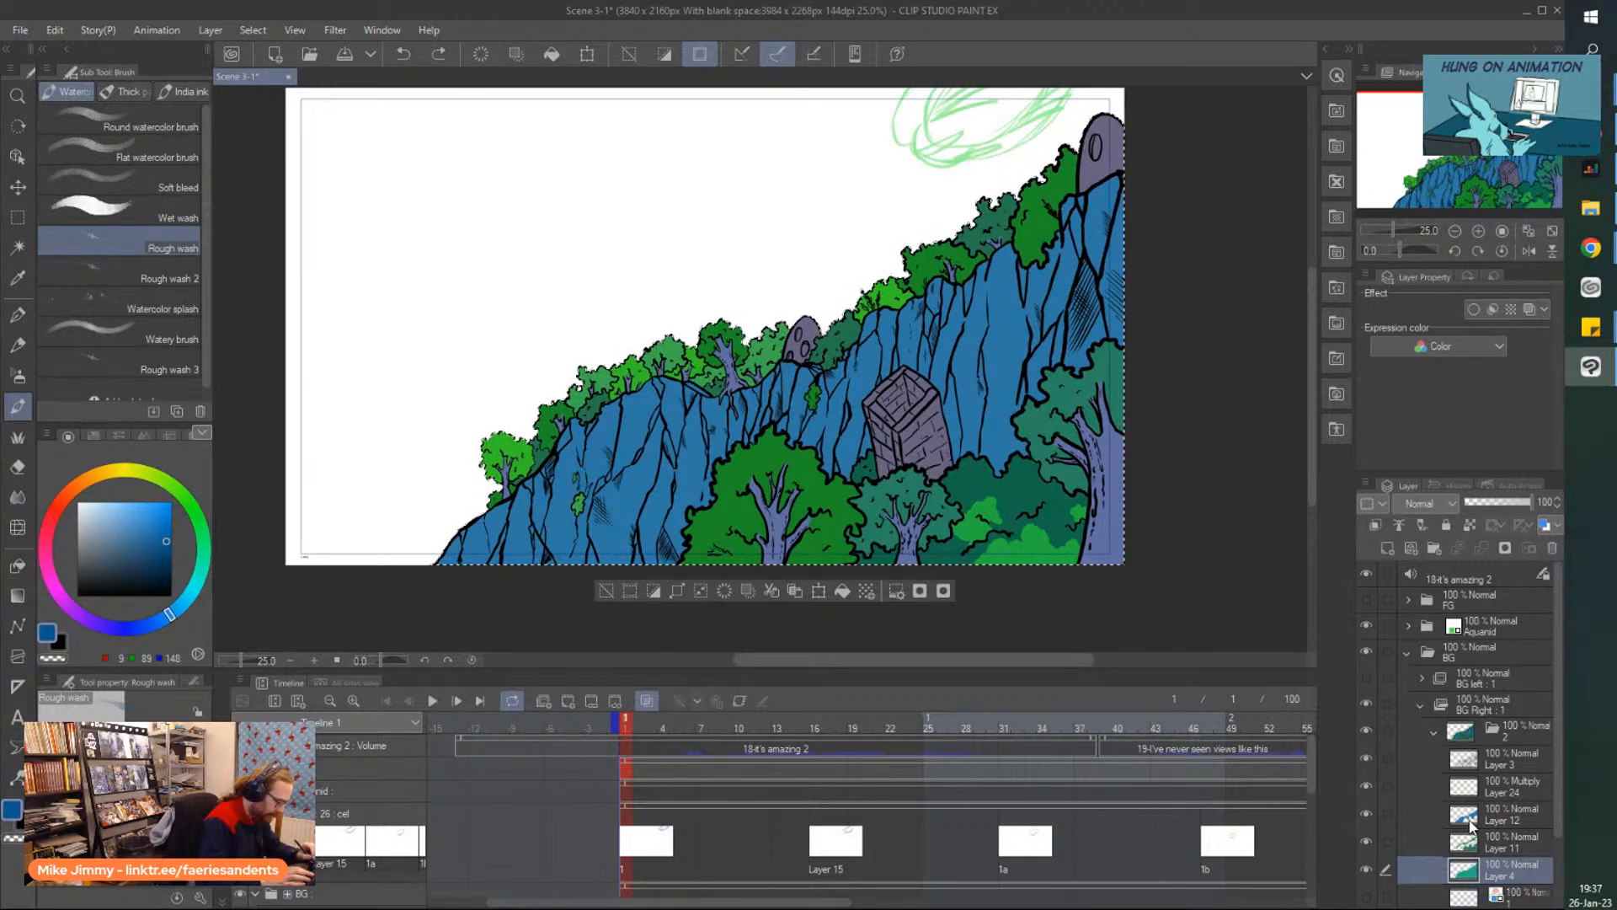
{"action": "left_click", "coordinate": [1499, 786]}
{"action": "mouse_move", "coordinate": [1116, 253]}
{"action": "left_mouse_down"}
{"action": "mouse_move", "coordinate": [1074, 342]}
{"action": "mouse_move", "coordinate": [992, 390]}
{"action": "mouse_move", "coordinate": [995, 443]}
{"action": "mouse_move", "coordinate": [1079, 359]}
{"action": "mouse_move", "coordinate": [1097, 533]}
{"action": "mouse_move", "coordinate": [1044, 543]}
{"action": "mouse_move", "coordinate": [1027, 568]}
{"action": "mouse_move", "coordinate": [995, 539]}
{"action": "mouse_move", "coordinate": [962, 393]}
{"action": "mouse_move", "coordinate": [980, 341]}
{"action": "mouse_move", "coordinate": [922, 537]}
{"action": "mouse_move", "coordinate": [883, 355]}
{"action": "mouse_move", "coordinate": [766, 578]}
{"action": "mouse_move", "coordinate": [753, 513]}
{"action": "mouse_move", "coordinate": [713, 542]}
{"action": "mouse_move", "coordinate": [706, 498]}
{"action": "mouse_move", "coordinate": [451, 619]}
{"action": "left_mouse_up"}
{"action": "mouse_move", "coordinate": [665, 540]}
{"action": "left_mouse_down"}
{"action": "mouse_move", "coordinate": [628, 476]}
{"action": "mouse_move", "coordinate": [505, 577]}
{"action": "mouse_move", "coordinate": [741, 471]}
{"action": "mouse_move", "coordinate": [808, 497]}
{"action": "mouse_move", "coordinate": [891, 403]}
{"action": "mouse_move", "coordinate": [919, 438]}
{"action": "mouse_move", "coordinate": [968, 396]}
{"action": "mouse_move", "coordinate": [1036, 379]}
{"action": "mouse_move", "coordinate": [1104, 318]}
{"action": "mouse_move", "coordinate": [1112, 506]}
{"action": "mouse_move", "coordinate": [1011, 539]}
{"action": "left_mouse_up"}
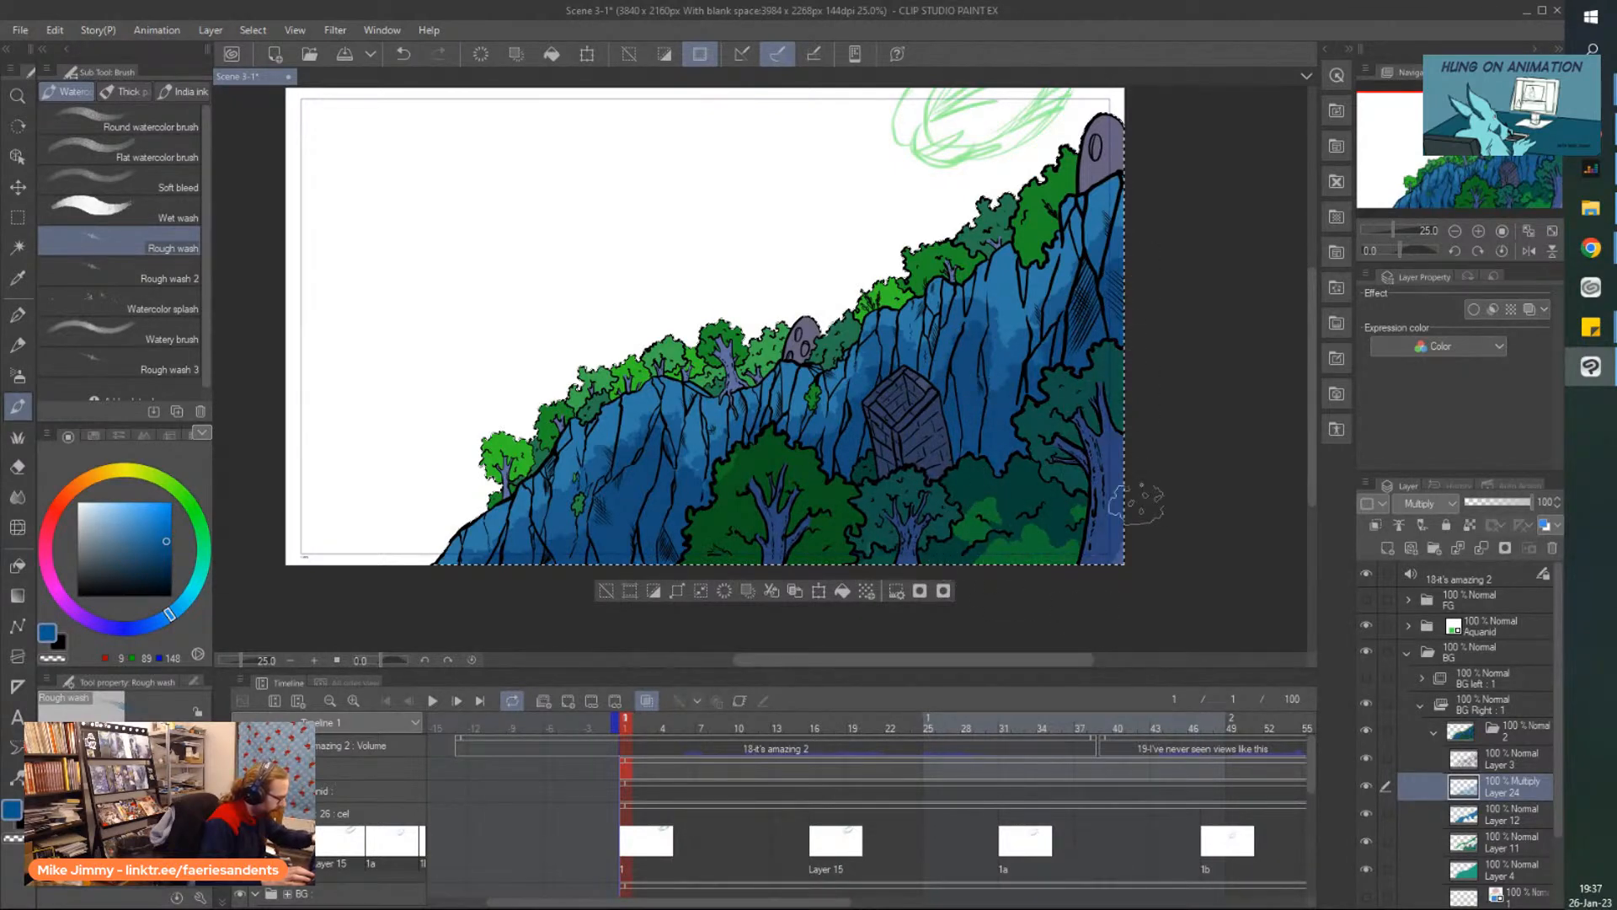
Wash green (RGB 50, 212, 60) over the right cliffs, rocks and foliage on the Multiply layer.
{"action": "scroll", "coordinate": [624, 259], "scroll_direction": "down", "scroll_amount": 2}
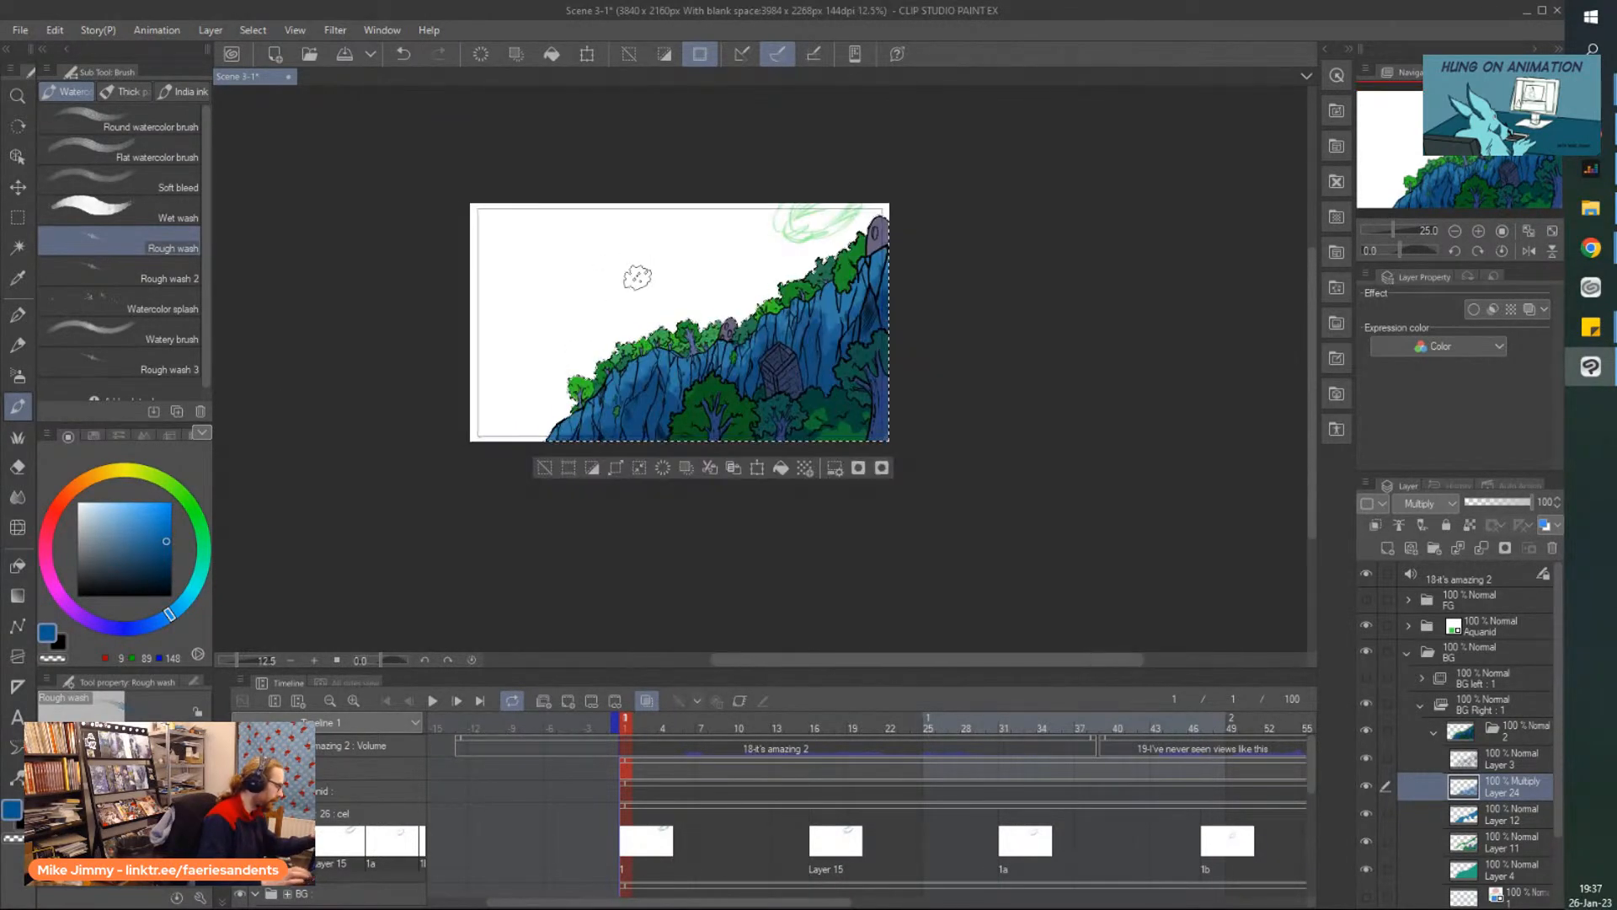
{"action": "scroll", "coordinate": [548, 299], "scroll_direction": "up", "scroll_amount": 3}
{"action": "scroll", "coordinate": [548, 299], "scroll_direction": "up", "scroll_amount": 3}
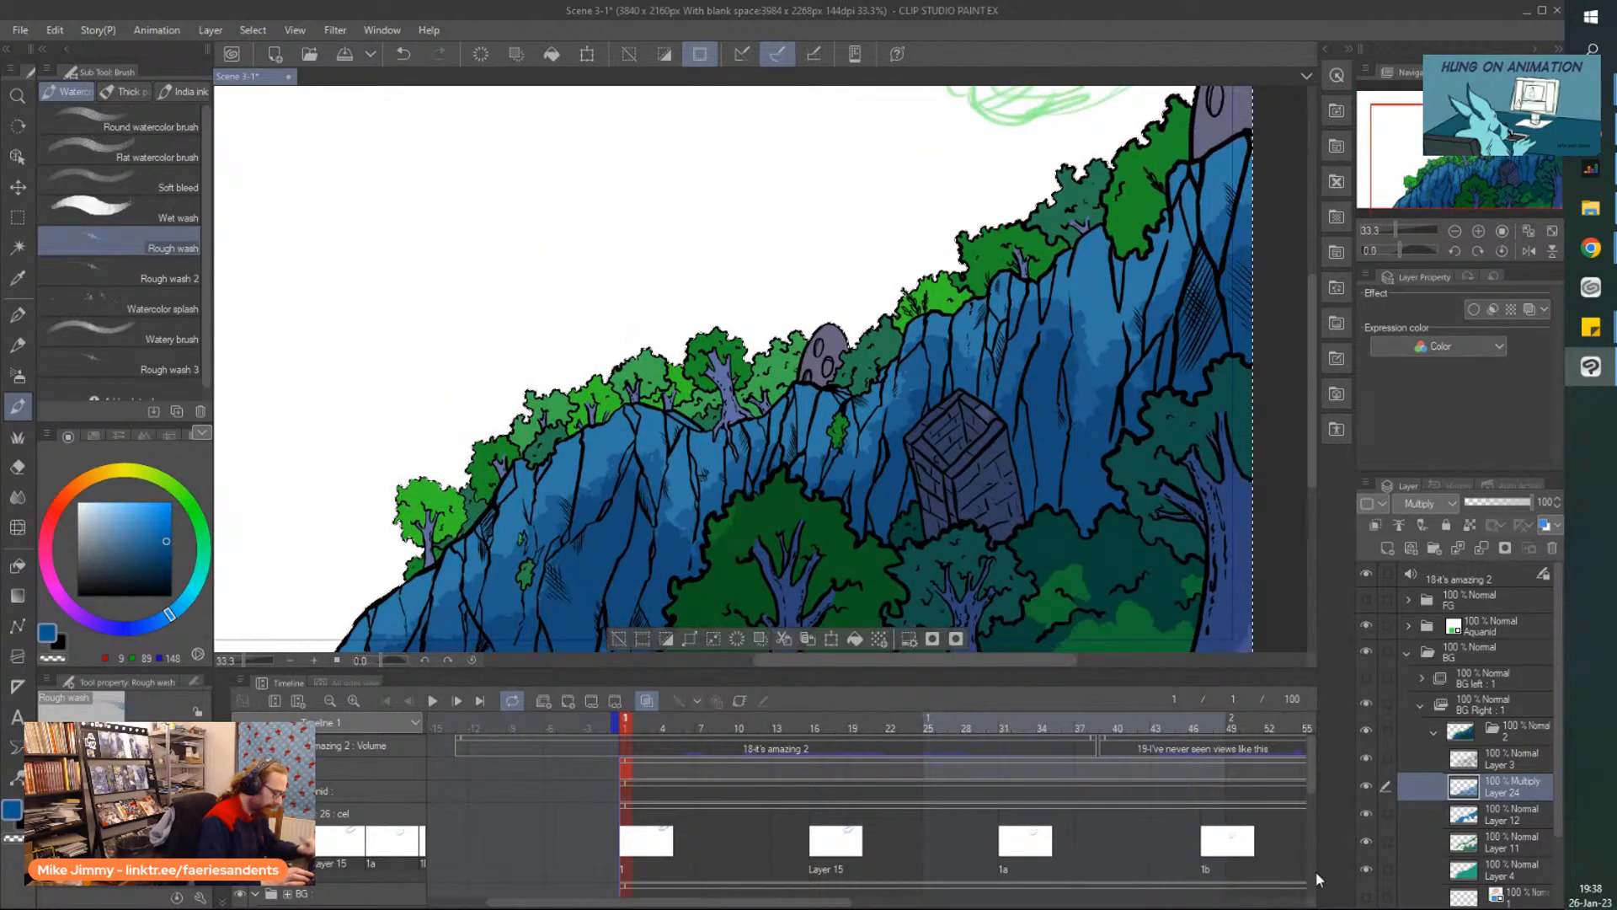
{"action": "scroll", "coordinate": [996, 297], "scroll_direction": "down", "scroll_amount": 1}
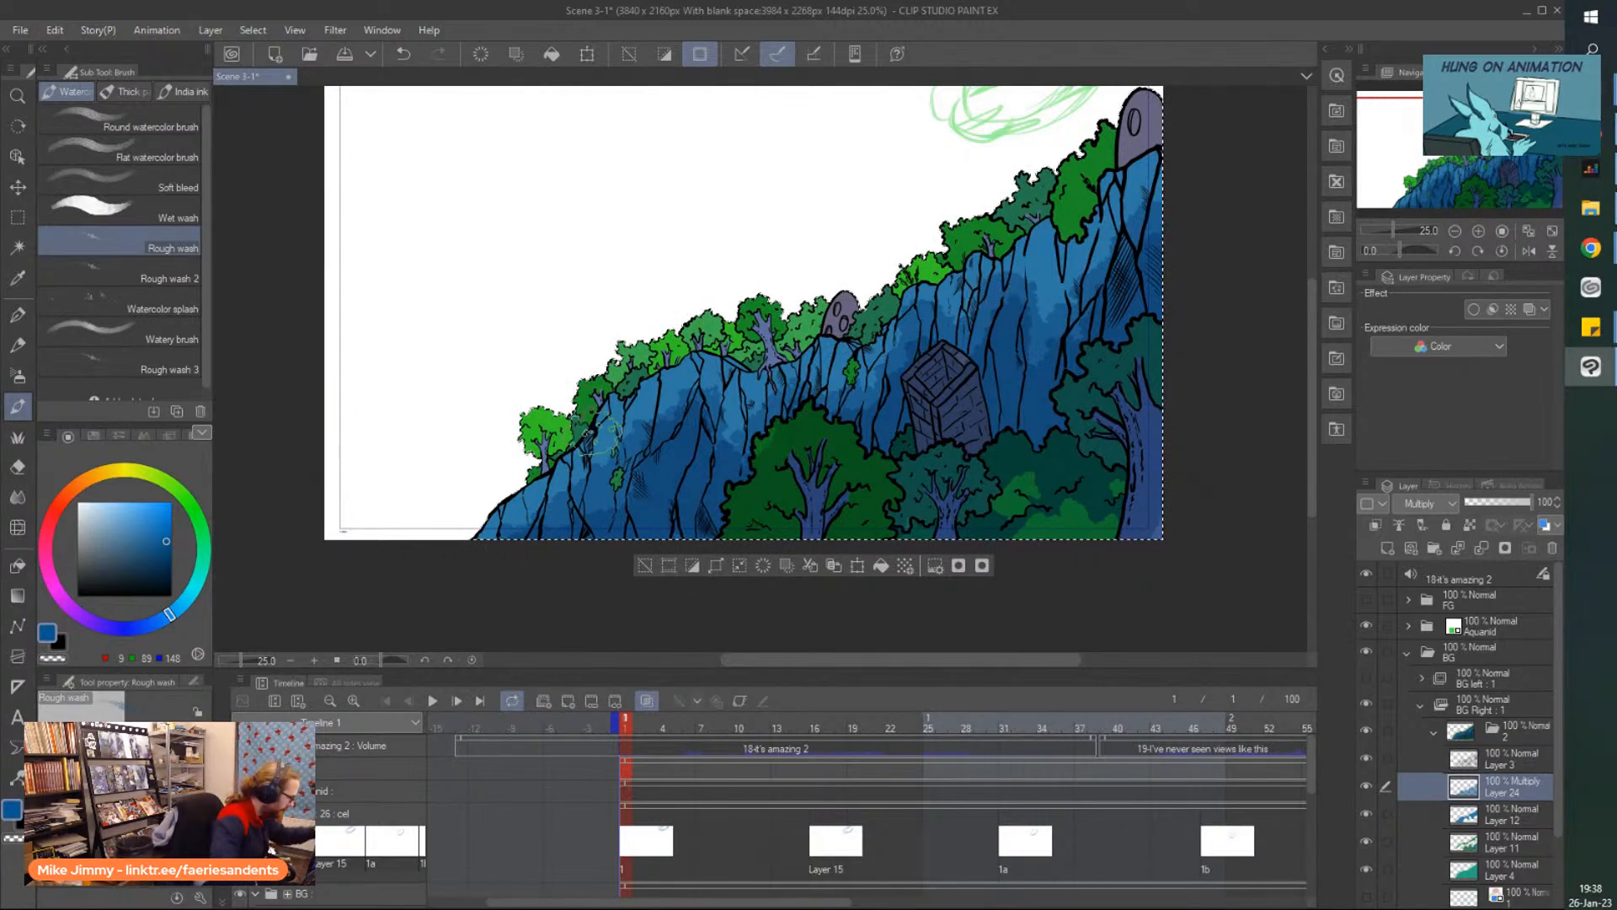
{"action": "left_click_drag", "start_coordinate": [205, 548], "coordinate": [196, 514]}
{"action": "left_click", "coordinate": [153, 513]}
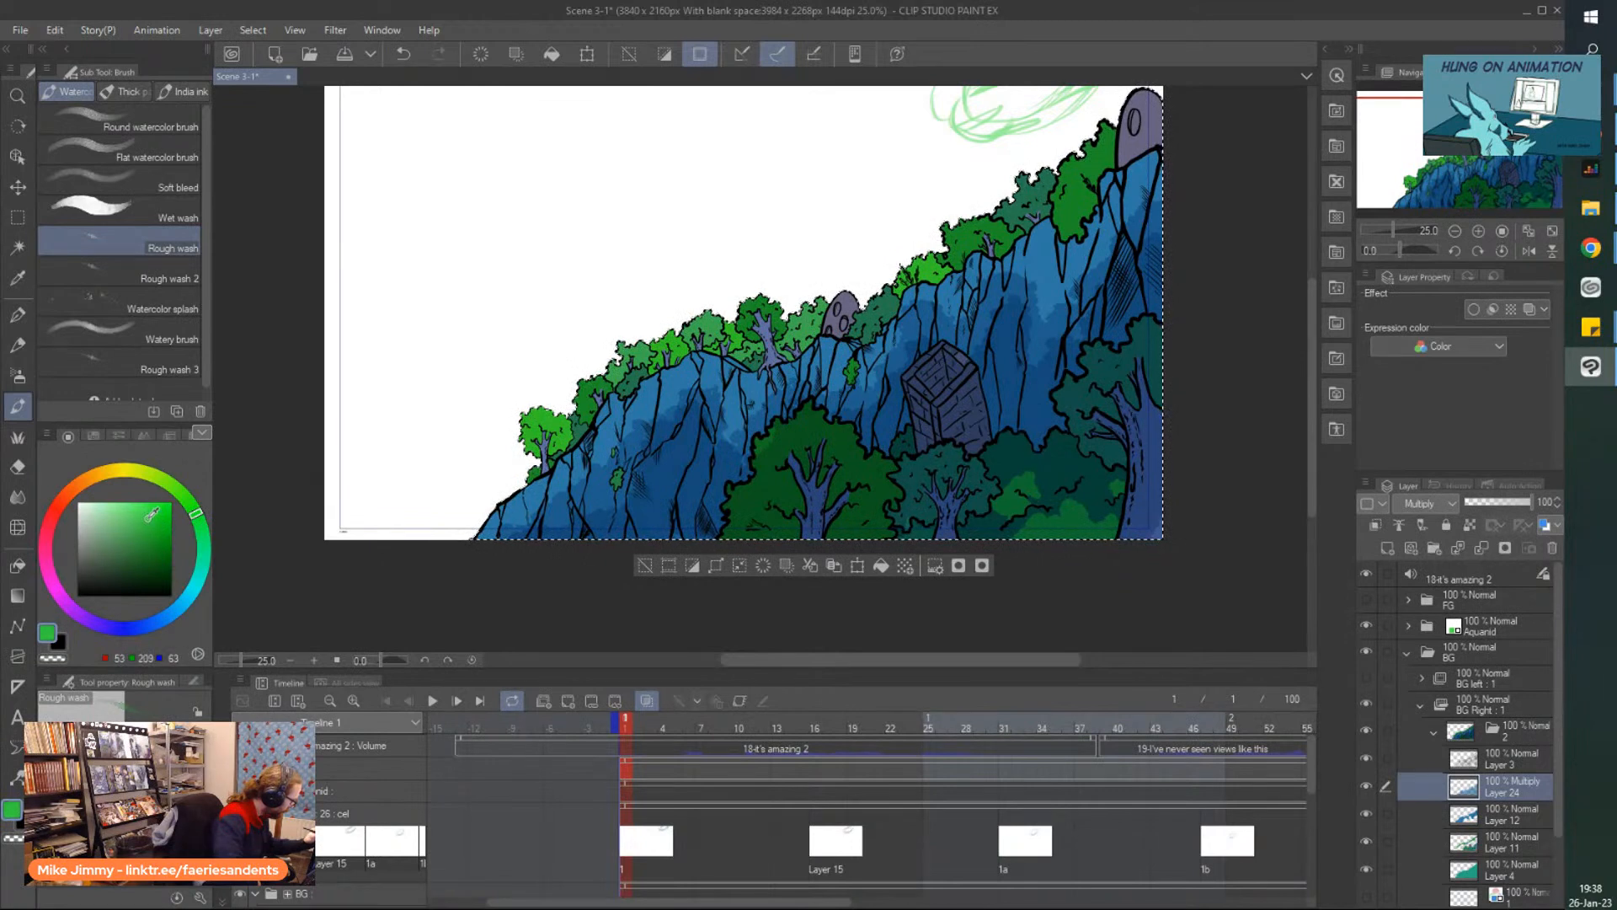
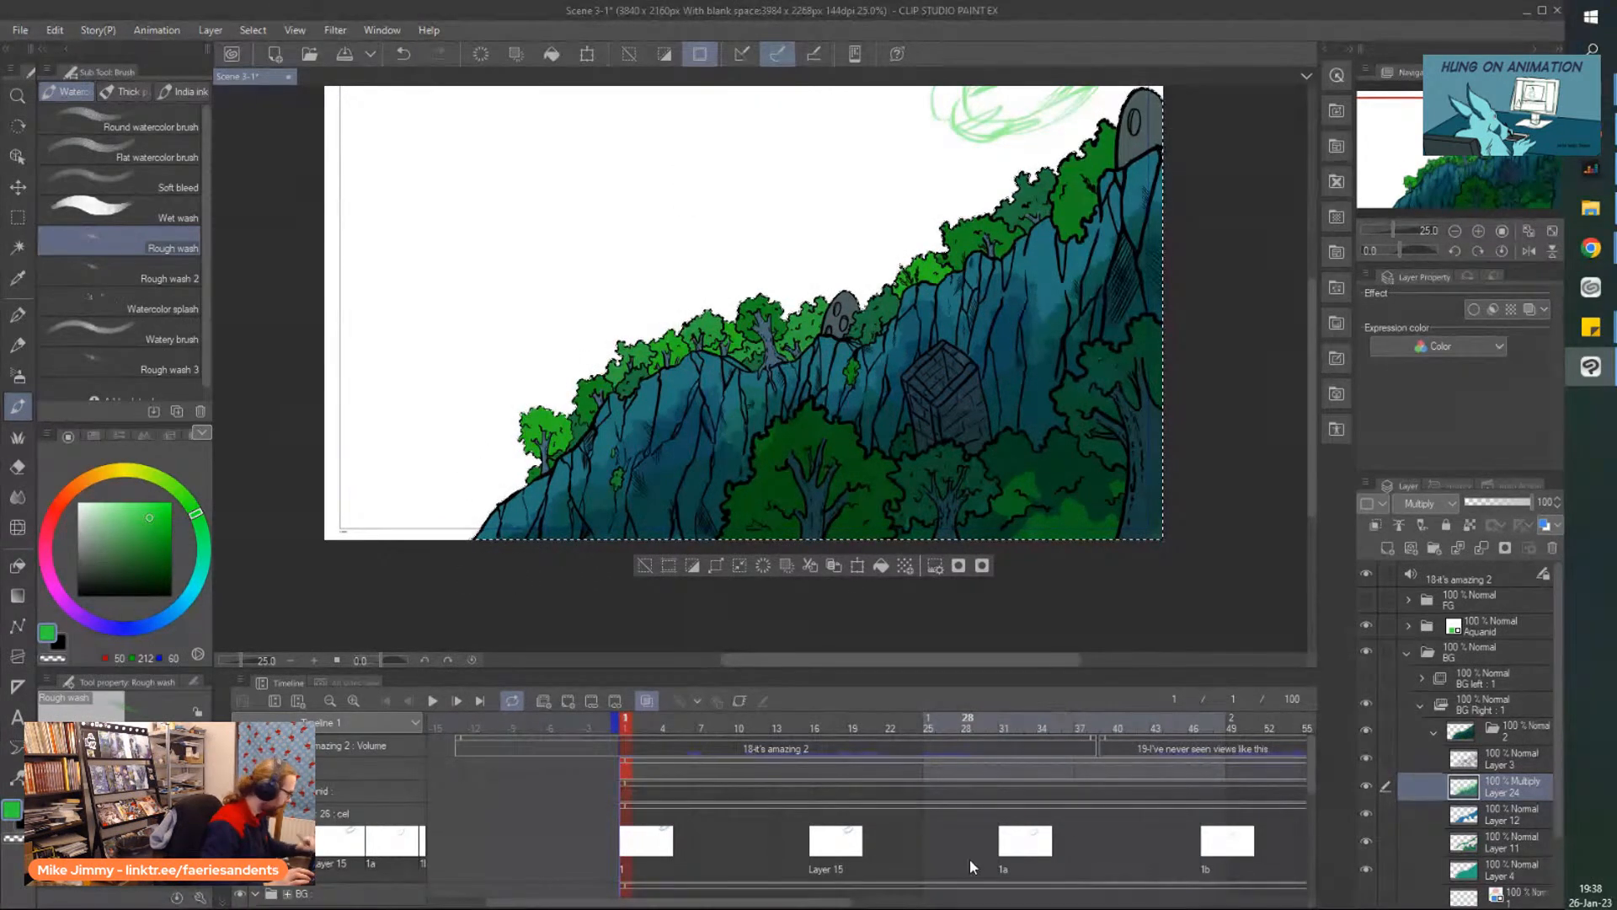
Add patches of purple (RGB 172, 84, 237) shading to the right cliffs with the Rough wash brush.
{"action": "left_click_drag", "start_coordinate": [167, 614], "coordinate": [81, 618]}
{"action": "left_click_drag", "start_coordinate": [150, 513], "coordinate": [138, 508]}
{"action": "scroll", "coordinate": [834, 497], "scroll_direction": "up", "scroll_amount": 2}
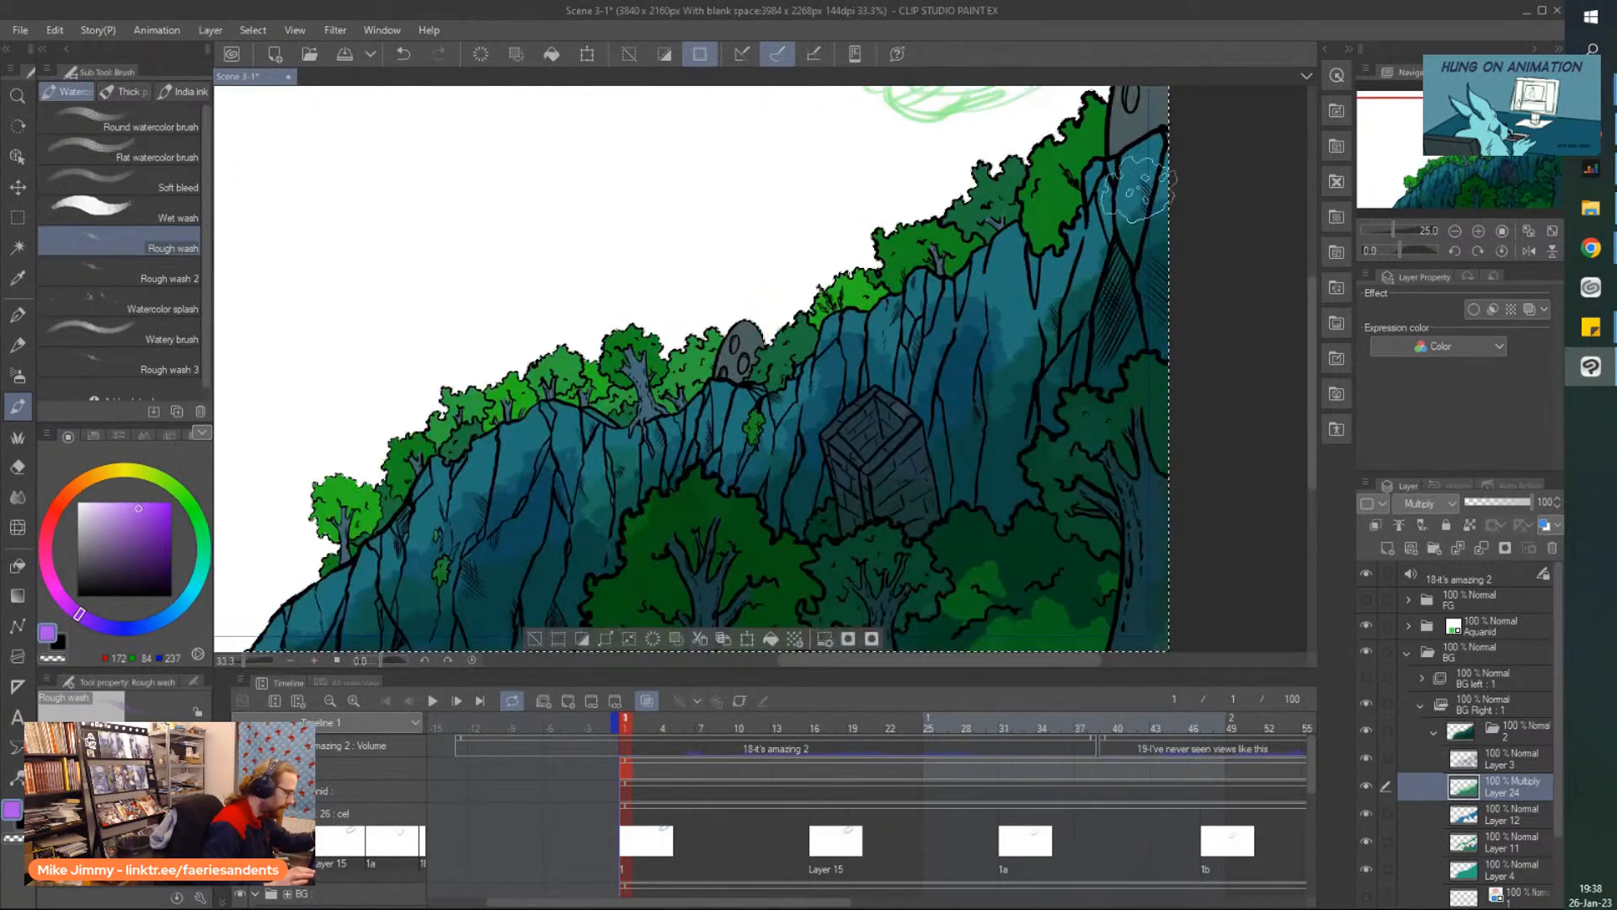
{"action": "scroll", "coordinate": [1081, 590], "scroll_direction": "down", "scroll_amount": 4}
{"action": "scroll", "coordinate": [1082, 590], "scroll_direction": "up", "scroll_amount": 3}
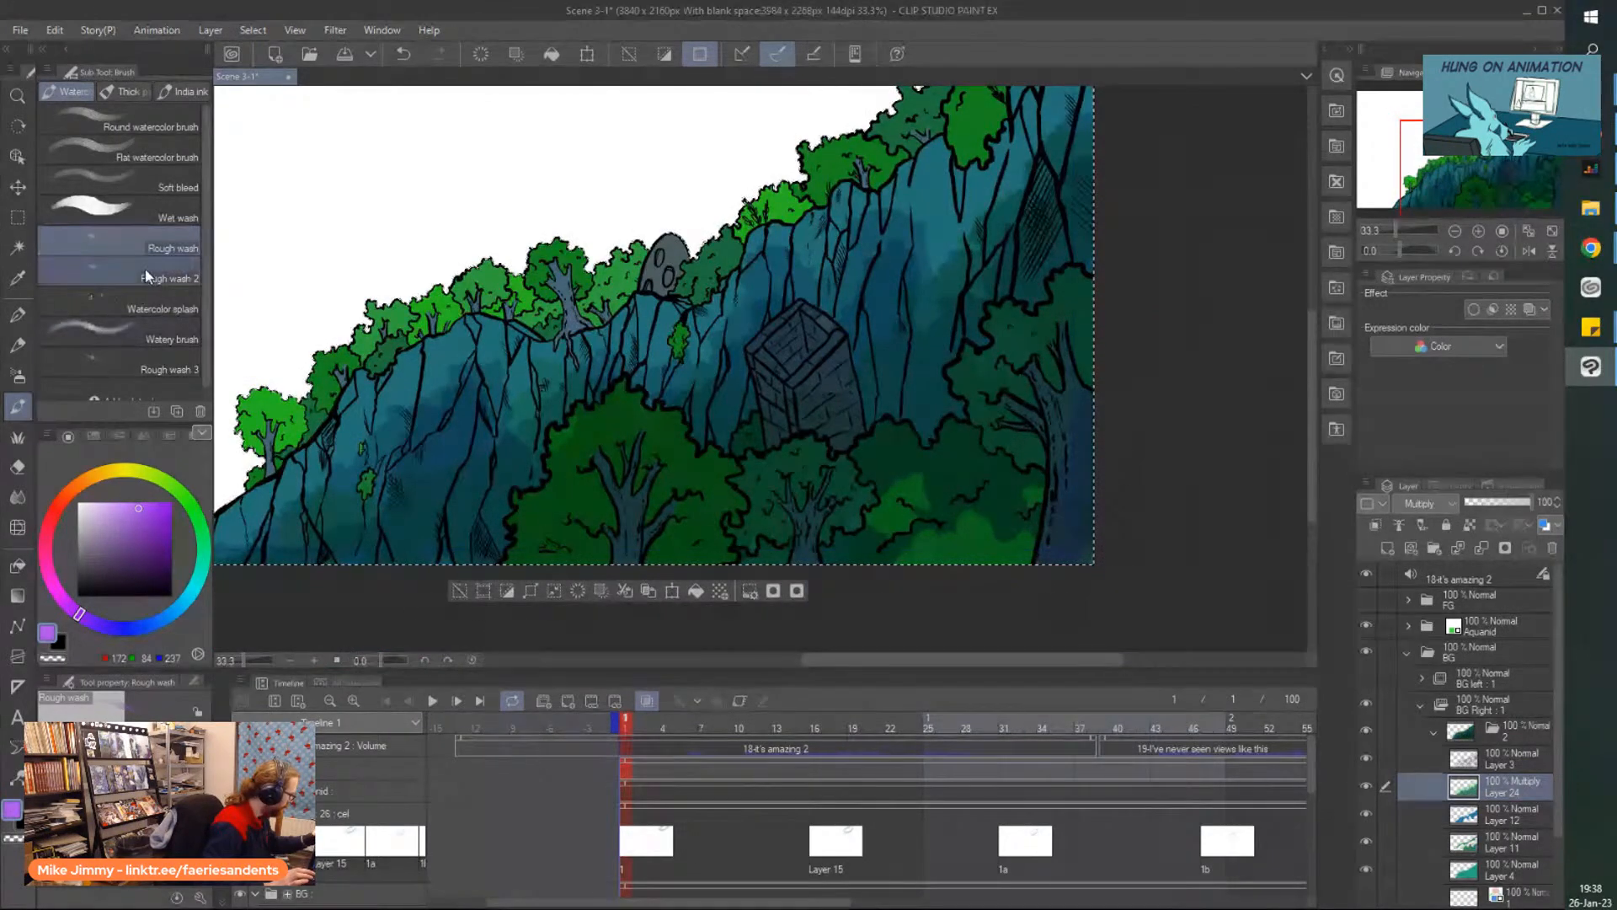
Shade the trunks and lower foliage of the two foreground trees below the cliffs in purple with the Rough wash 2 brush.
{"action": "left_click", "coordinate": [168, 278]}
{"action": "scroll", "coordinate": [859, 561], "scroll_direction": "up", "scroll_amount": 2}
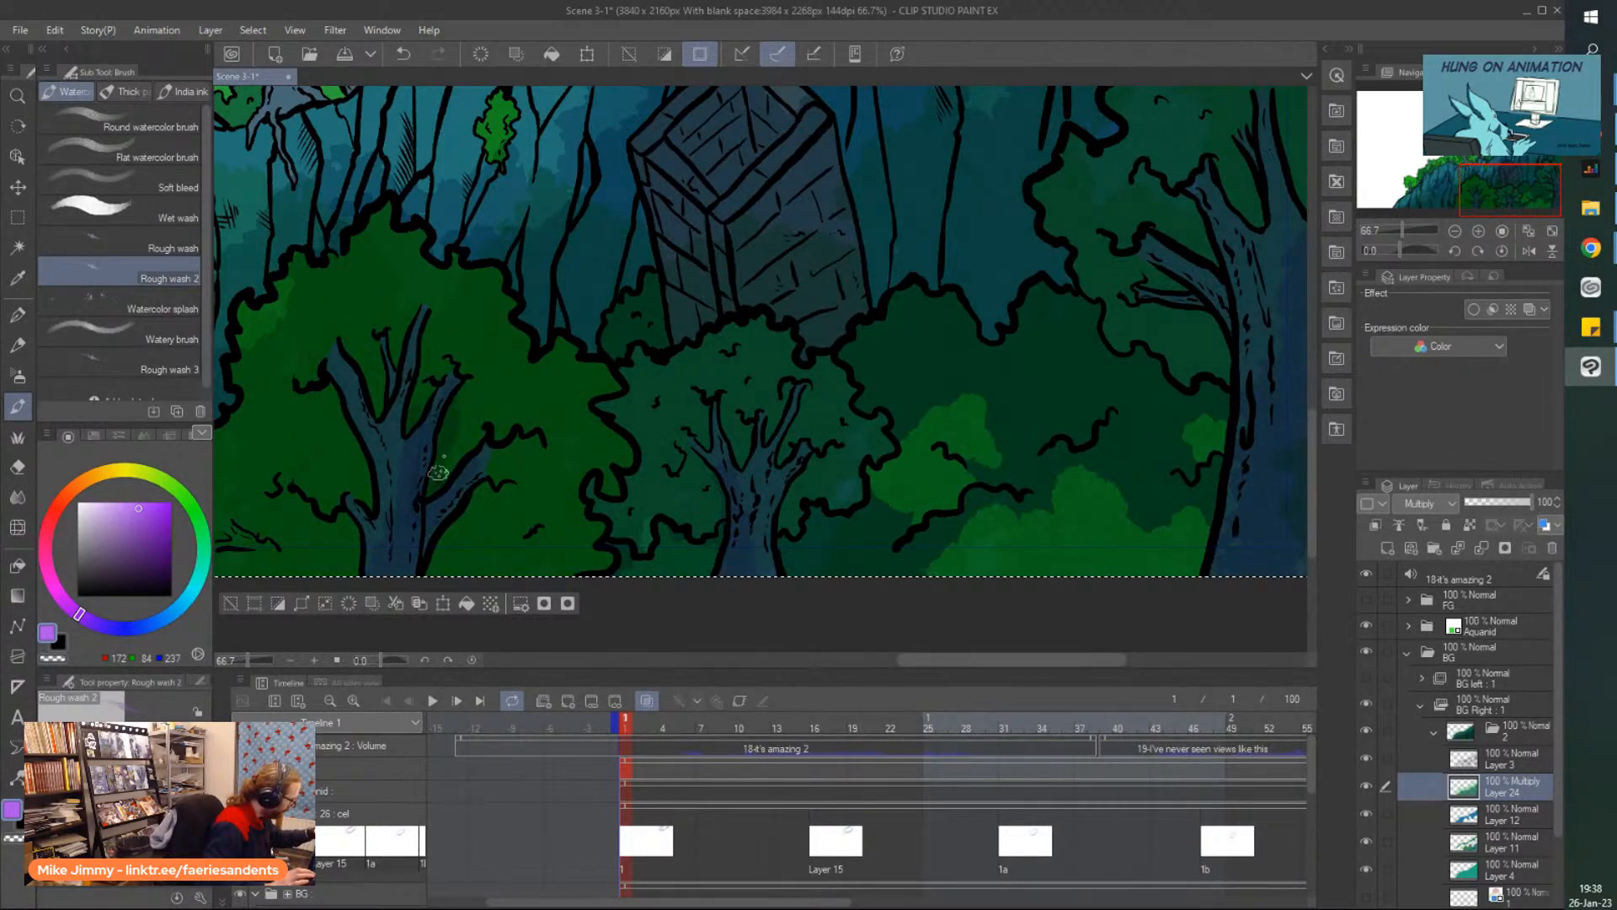
{"action": "mouse_move", "coordinate": [482, 441]}
{"action": "left_mouse_down"}
{"action": "mouse_move", "coordinate": [509, 566]}
{"action": "mouse_move", "coordinate": [489, 514]}
{"action": "mouse_move", "coordinate": [474, 583]}
{"action": "left_mouse_up"}
{"action": "scroll", "coordinate": [473, 583], "scroll_direction": "down", "scroll_amount": 2}
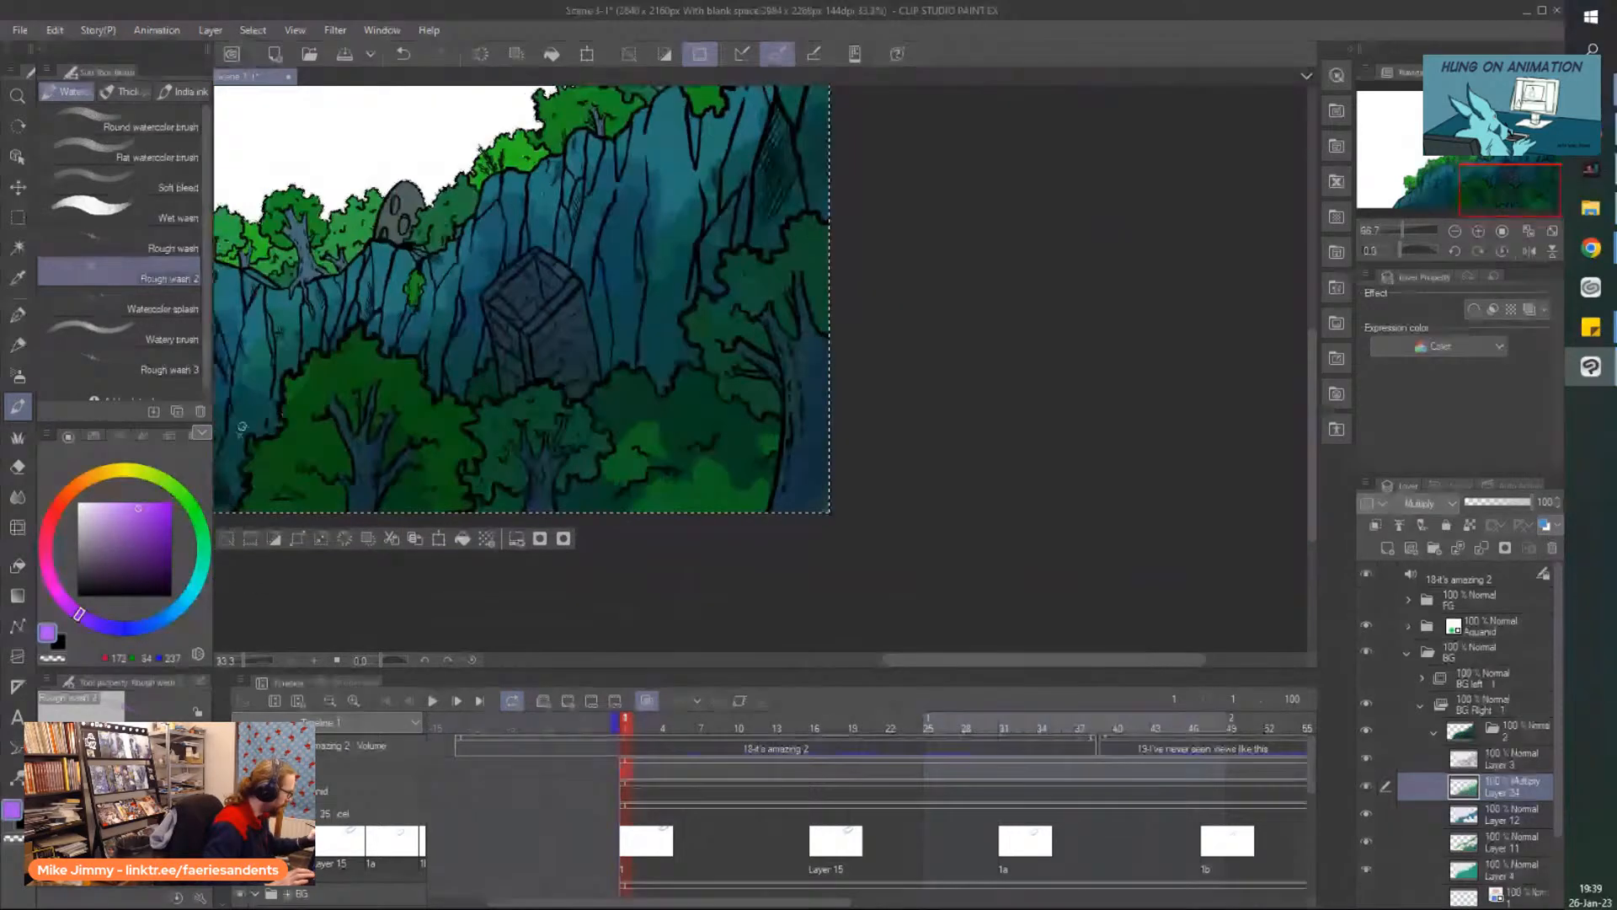
{"action": "scroll", "coordinate": [292, 491], "scroll_direction": "up", "scroll_amount": 2}
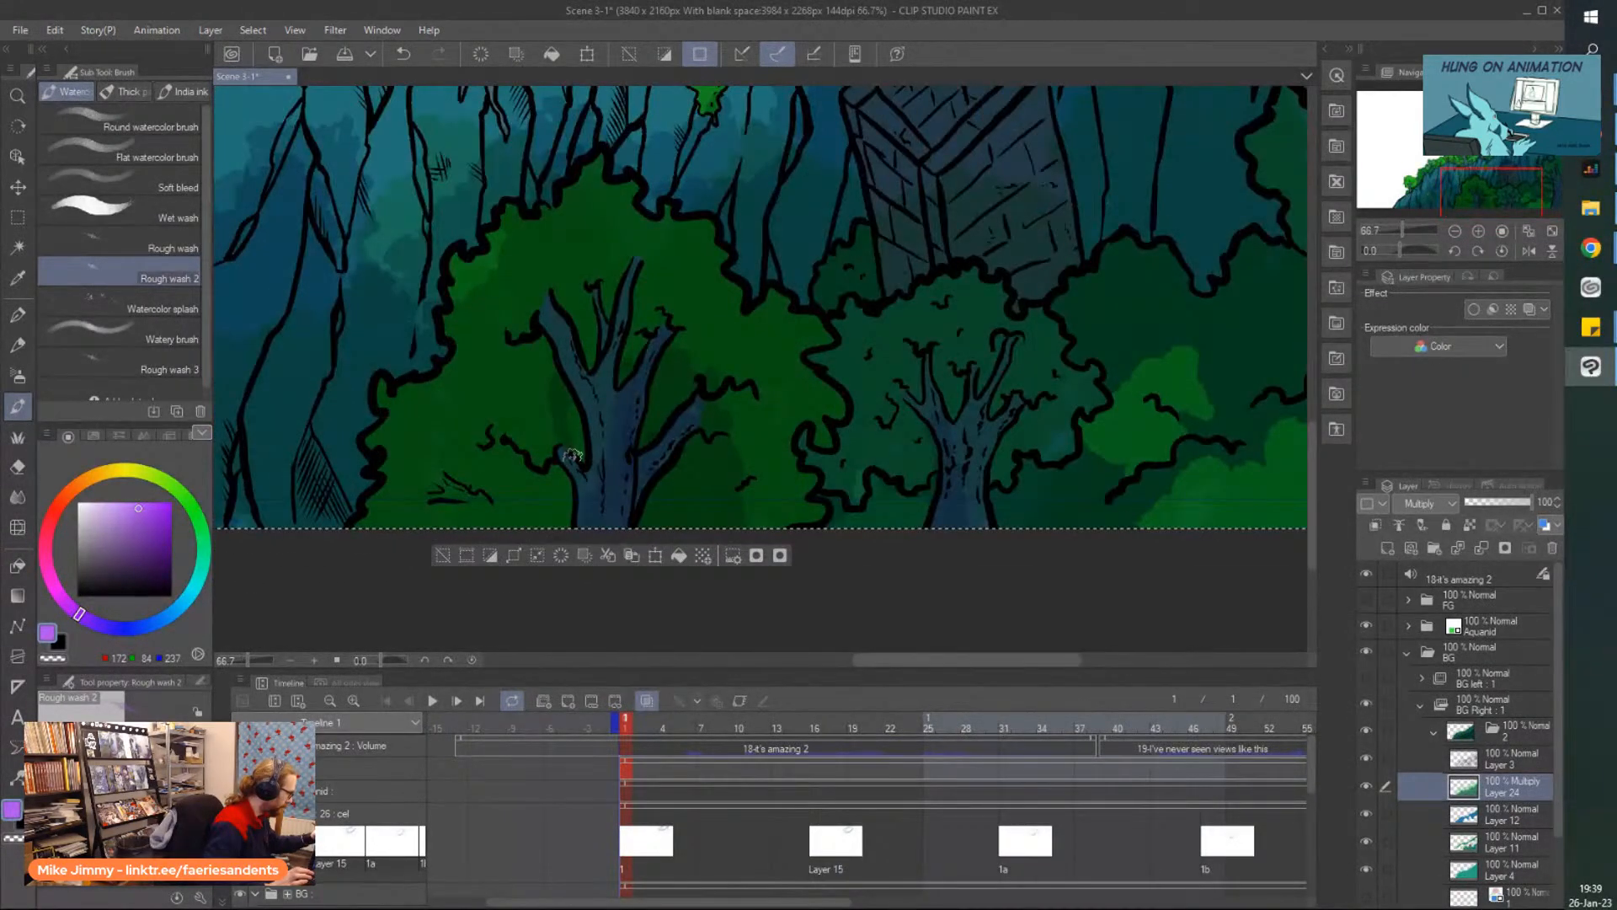
{"action": "mouse_move", "coordinate": [523, 407]}
{"action": "left_mouse_down"}
{"action": "mouse_move", "coordinate": [525, 475]}
{"action": "mouse_move", "coordinate": [561, 487]}
{"action": "mouse_move", "coordinate": [529, 495]}
{"action": "mouse_move", "coordinate": [537, 511]}
{"action": "mouse_move", "coordinate": [516, 459]}
{"action": "mouse_move", "coordinate": [476, 491]}
{"action": "mouse_move", "coordinate": [497, 469]}
{"action": "mouse_move", "coordinate": [472, 411]}
{"action": "mouse_move", "coordinate": [457, 465]}
{"action": "mouse_move", "coordinate": [513, 528]}
{"action": "mouse_move", "coordinate": [495, 491]}
{"action": "mouse_move", "coordinate": [441, 483]}
{"action": "mouse_move", "coordinate": [425, 539]}
{"action": "left_mouse_up"}
{"action": "mouse_move", "coordinate": [867, 444]}
{"action": "left_mouse_down"}
{"action": "mouse_move", "coordinate": [907, 406]}
{"action": "mouse_move", "coordinate": [899, 427]}
{"action": "mouse_move", "coordinate": [914, 373]}
{"action": "mouse_move", "coordinate": [917, 444]}
{"action": "mouse_move", "coordinate": [885, 382]}
{"action": "mouse_move", "coordinate": [841, 496]}
{"action": "mouse_move", "coordinate": [817, 467]}
{"action": "mouse_move", "coordinate": [853, 495]}
{"action": "mouse_move", "coordinate": [825, 453]}
{"action": "mouse_move", "coordinate": [850, 501]}
{"action": "mouse_move", "coordinate": [874, 497]}
{"action": "mouse_move", "coordinate": [839, 512]}
{"action": "mouse_move", "coordinate": [898, 453]}
{"action": "mouse_move", "coordinate": [926, 500]}
{"action": "mouse_move", "coordinate": [989, 398]}
{"action": "mouse_move", "coordinate": [1002, 482]}
{"action": "mouse_move", "coordinate": [1056, 429]}
{"action": "mouse_move", "coordinate": [1016, 363]}
{"action": "mouse_move", "coordinate": [1001, 404]}
{"action": "mouse_move", "coordinate": [987, 354]}
{"action": "left_mouse_up"}
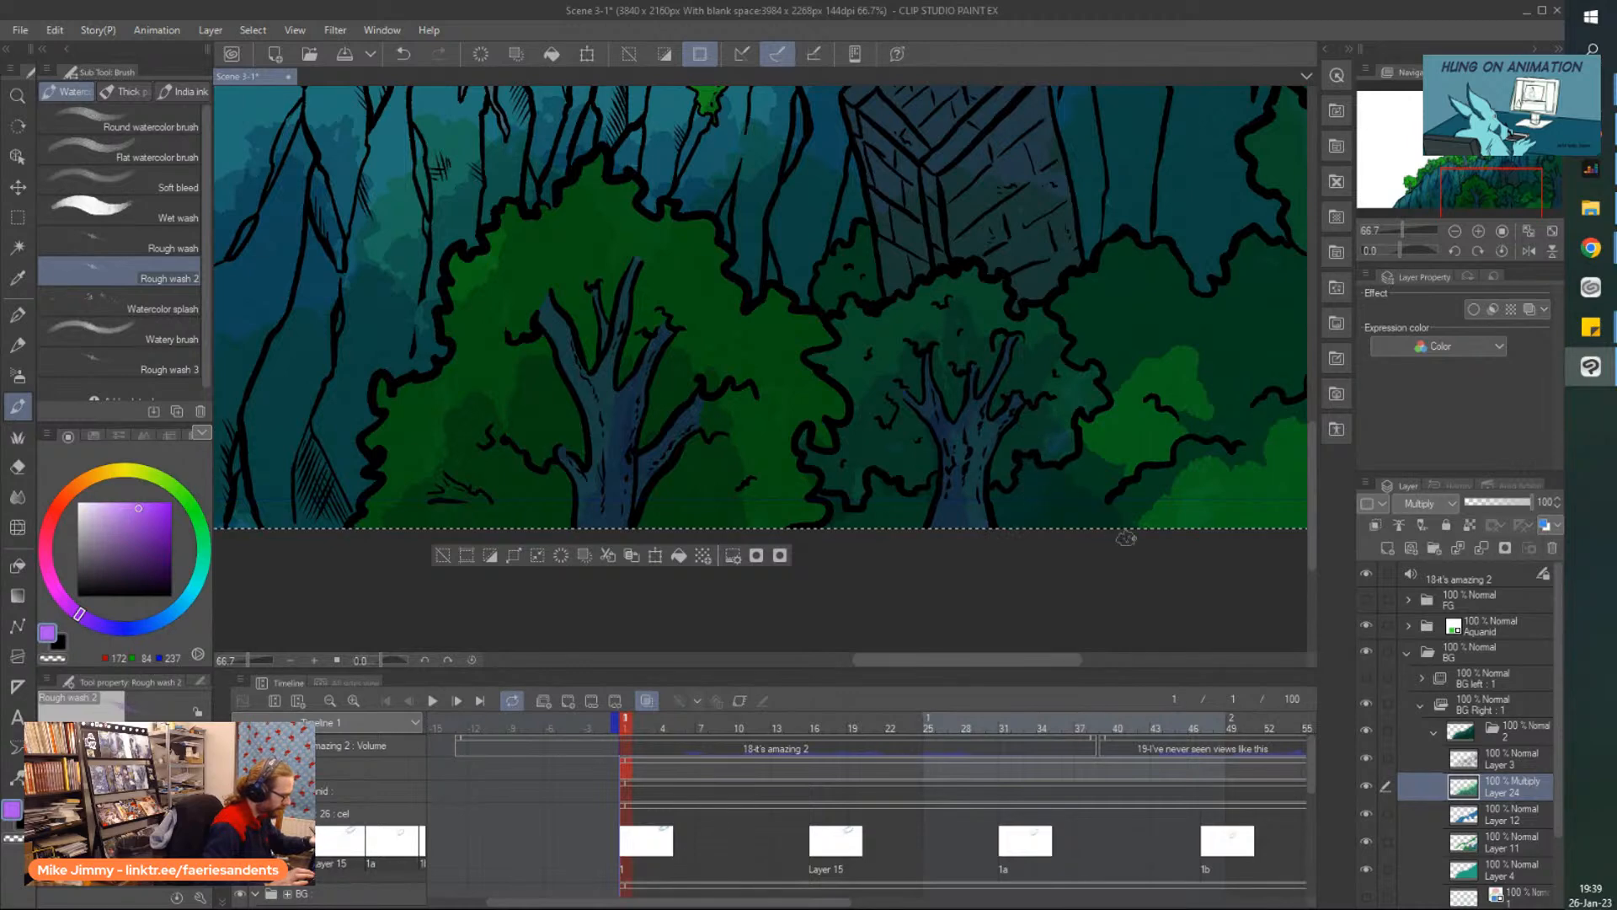
Paint purple shadows across the foreground bushes between the middle tree and the large rightmost tree.
{"action": "scroll", "coordinate": [1110, 530], "scroll_direction": "down", "scroll_amount": 2}
{"action": "scroll", "coordinate": [1120, 509], "scroll_direction": "up", "scroll_amount": 3}
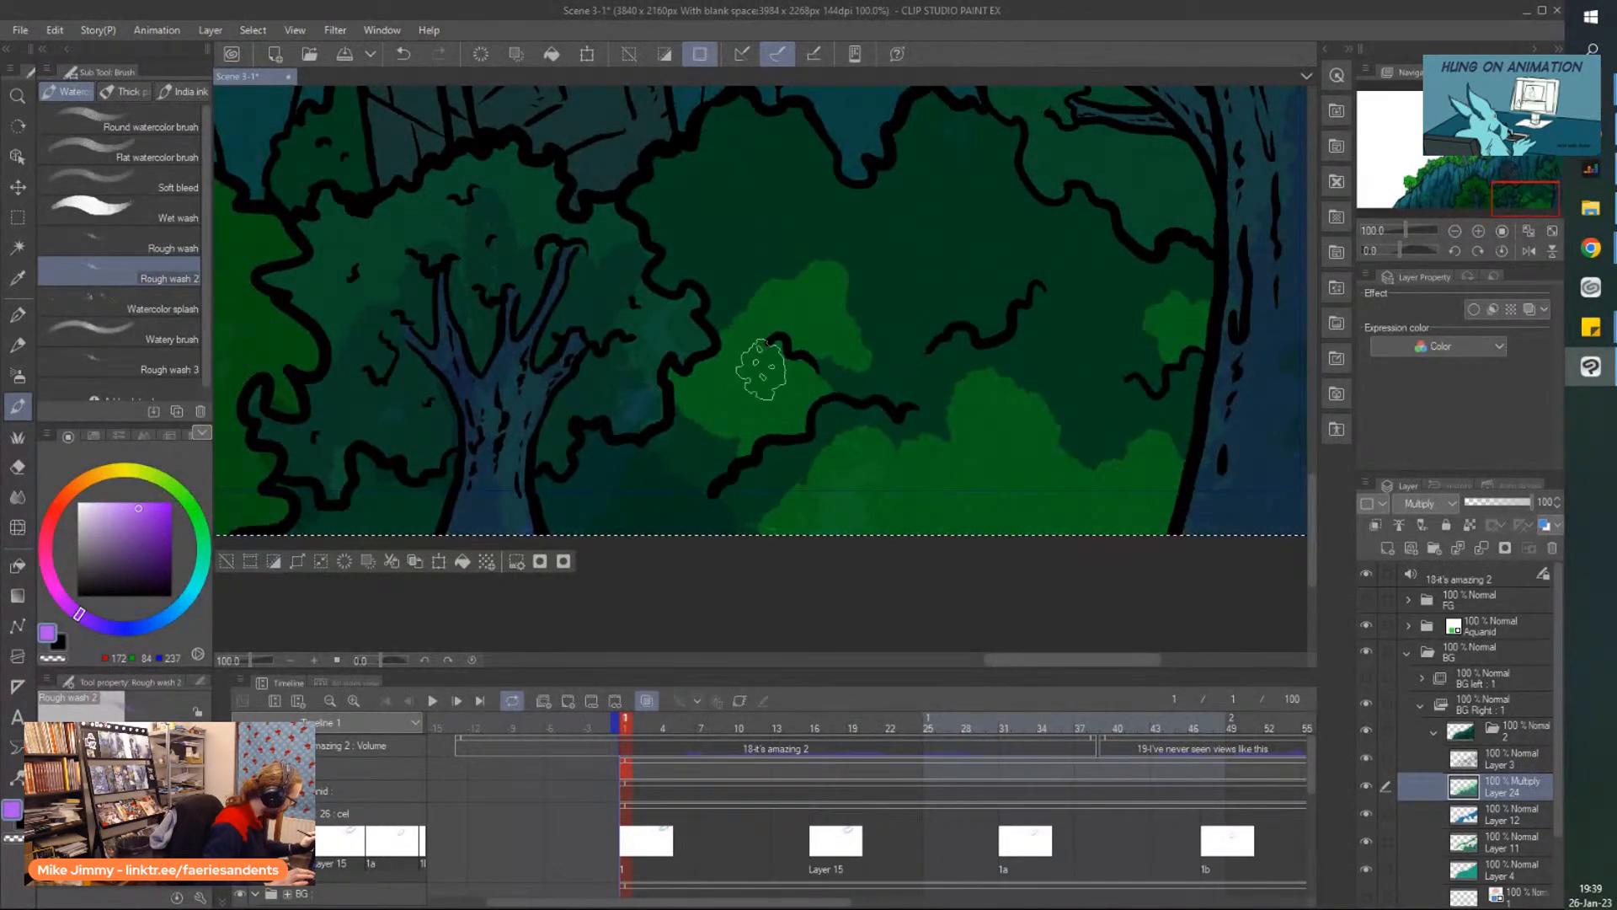
{"action": "mouse_move", "coordinate": [867, 379]}
{"action": "left_mouse_down"}
{"action": "mouse_move", "coordinate": [761, 338]}
{"action": "mouse_move", "coordinate": [717, 382]}
{"action": "mouse_move", "coordinate": [740, 271]}
{"action": "mouse_move", "coordinate": [707, 418]}
{"action": "mouse_move", "coordinate": [675, 410]}
{"action": "mouse_move", "coordinate": [898, 374]}
{"action": "mouse_move", "coordinate": [957, 380]}
{"action": "mouse_move", "coordinate": [992, 416]}
{"action": "mouse_move", "coordinate": [1098, 423]}
{"action": "mouse_move", "coordinate": [1132, 298]}
{"action": "mouse_move", "coordinate": [1150, 534]}
{"action": "mouse_move", "coordinate": [1066, 428]}
{"action": "mouse_move", "coordinate": [1002, 587]}
{"action": "mouse_move", "coordinate": [897, 458]}
{"action": "mouse_move", "coordinate": [901, 518]}
{"action": "mouse_move", "coordinate": [863, 444]}
{"action": "mouse_move", "coordinate": [839, 527]}
{"action": "mouse_move", "coordinate": [764, 569]}
{"action": "left_mouse_up"}
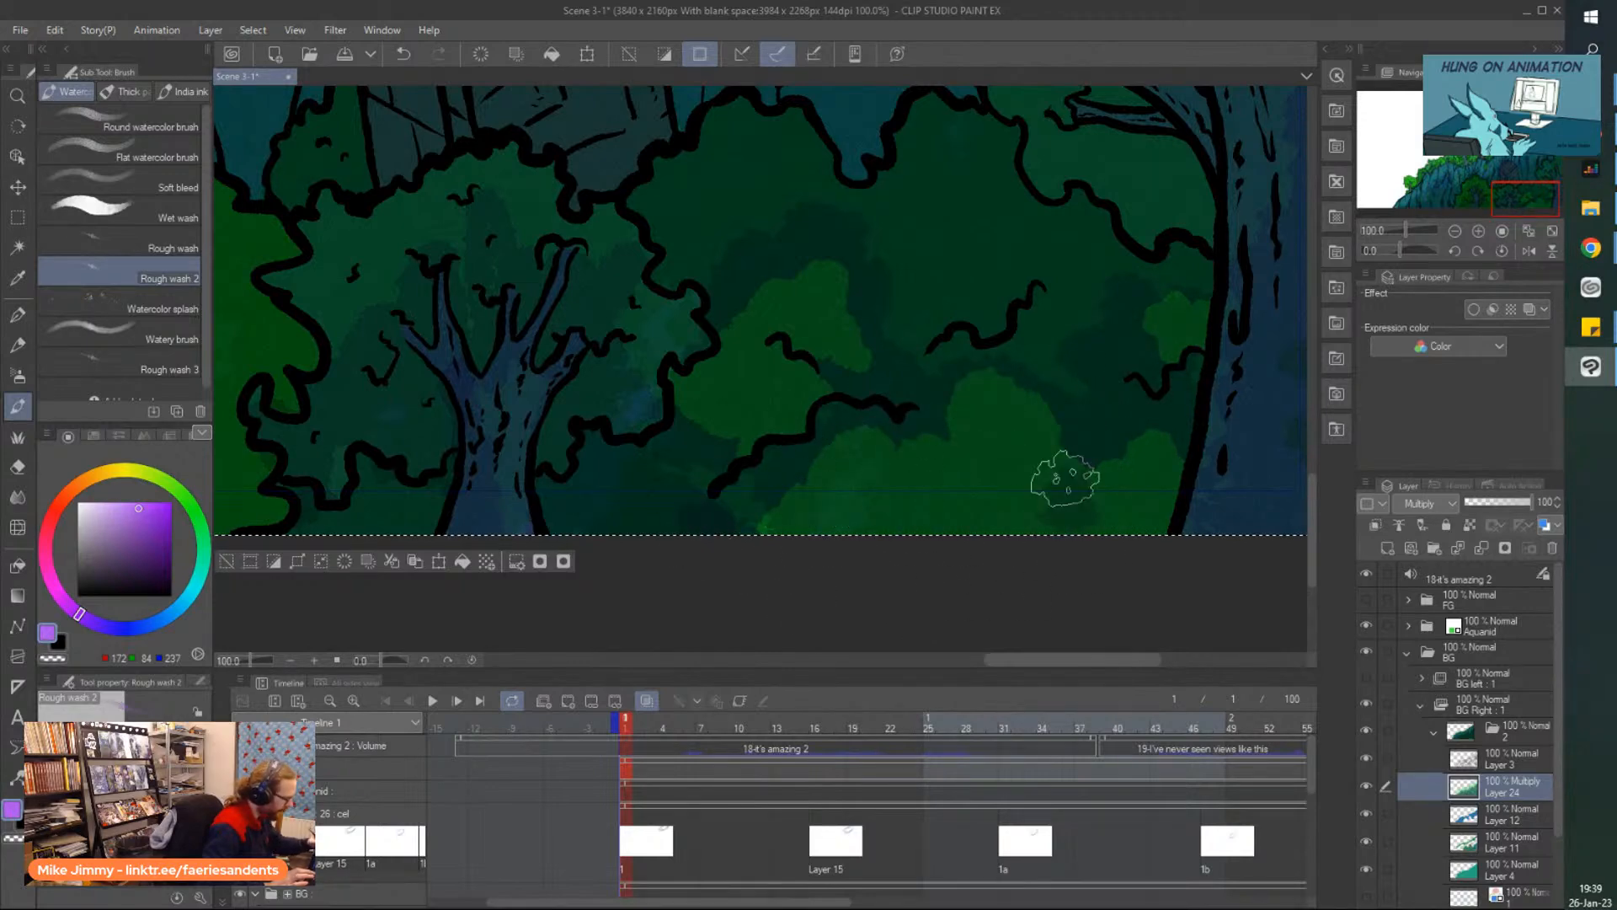
Darken the foliage of the large tree at the canvas's right edge with purple shading.
{"action": "scroll", "coordinate": [826, 455], "scroll_direction": "down", "scroll_amount": 1}
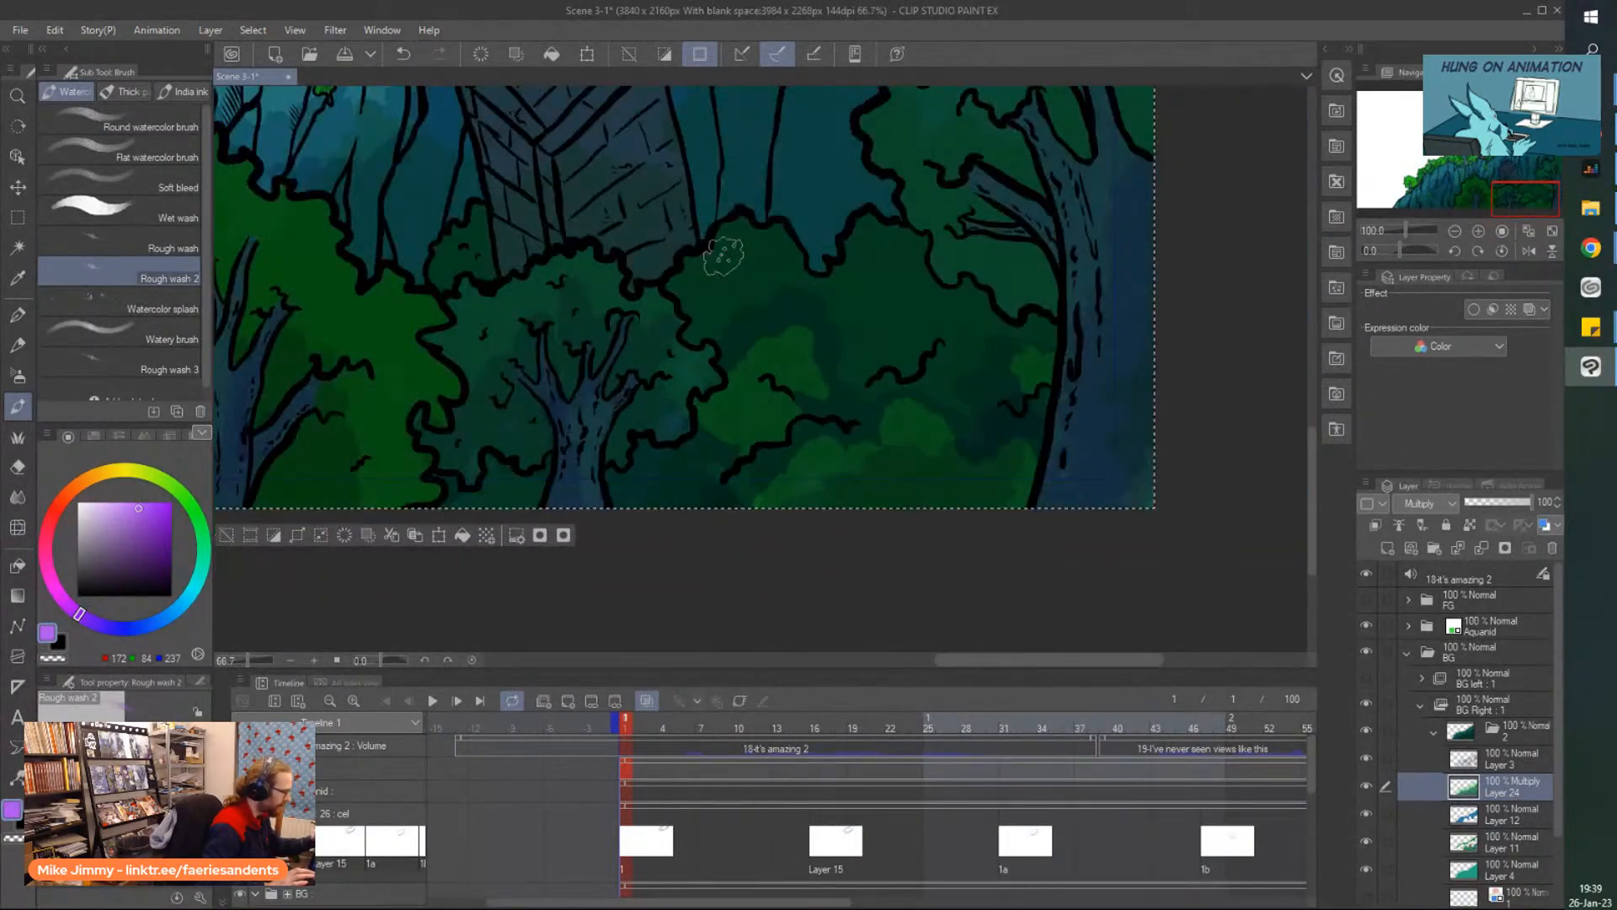
{"action": "scroll", "coordinate": [723, 255], "scroll_direction": "down", "scroll_amount": 1}
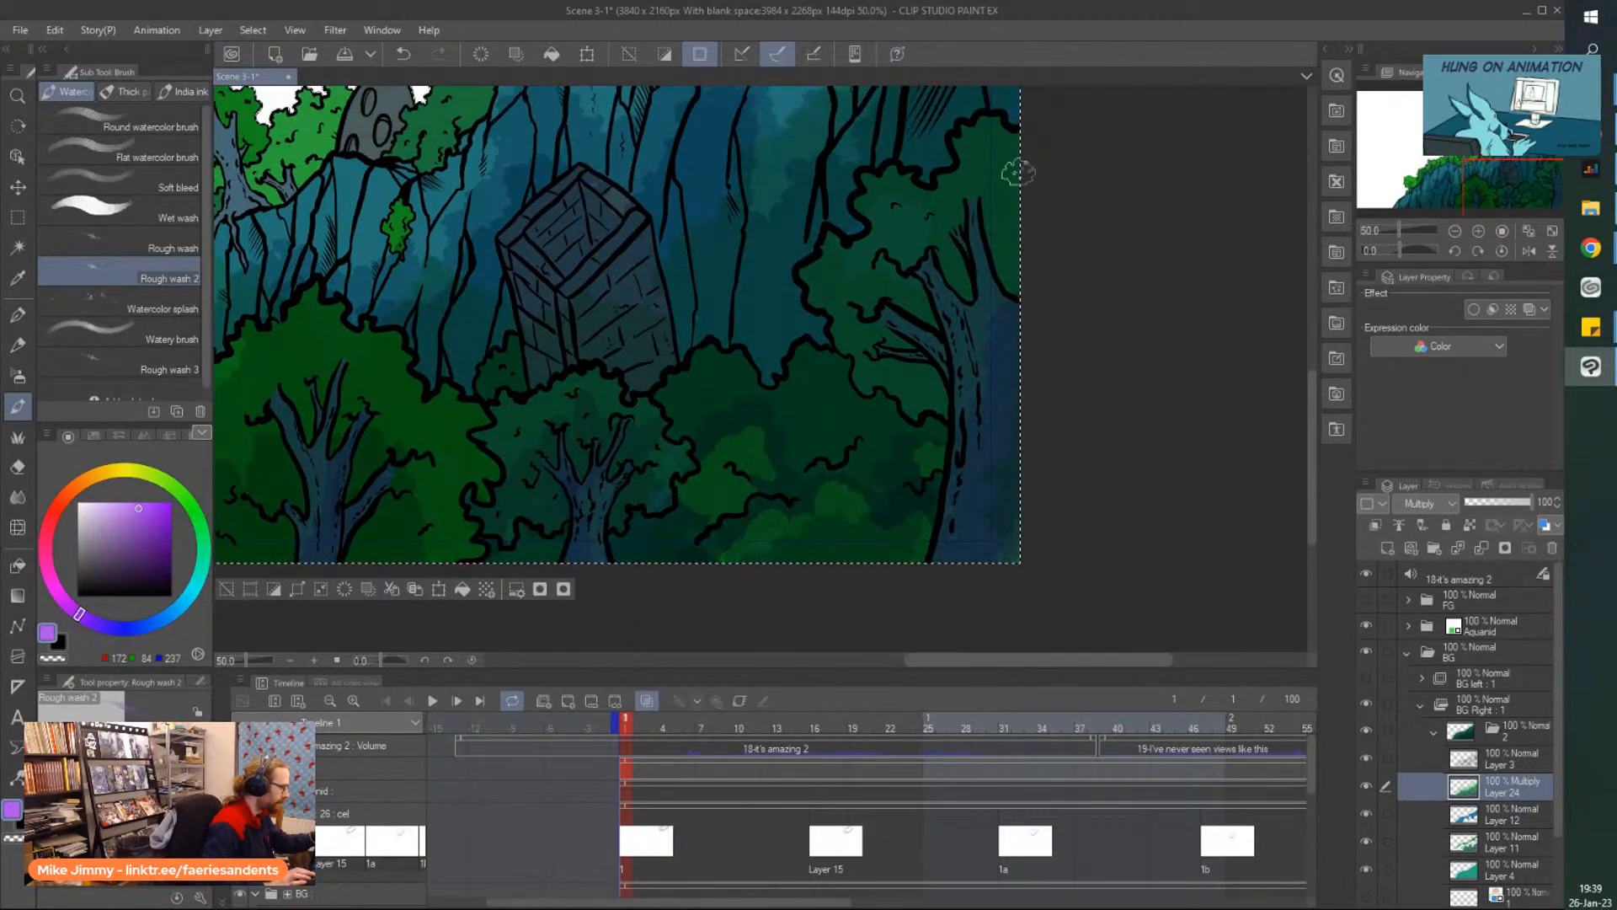
{"action": "scroll", "coordinate": [997, 189], "scroll_direction": "up", "scroll_amount": 1}
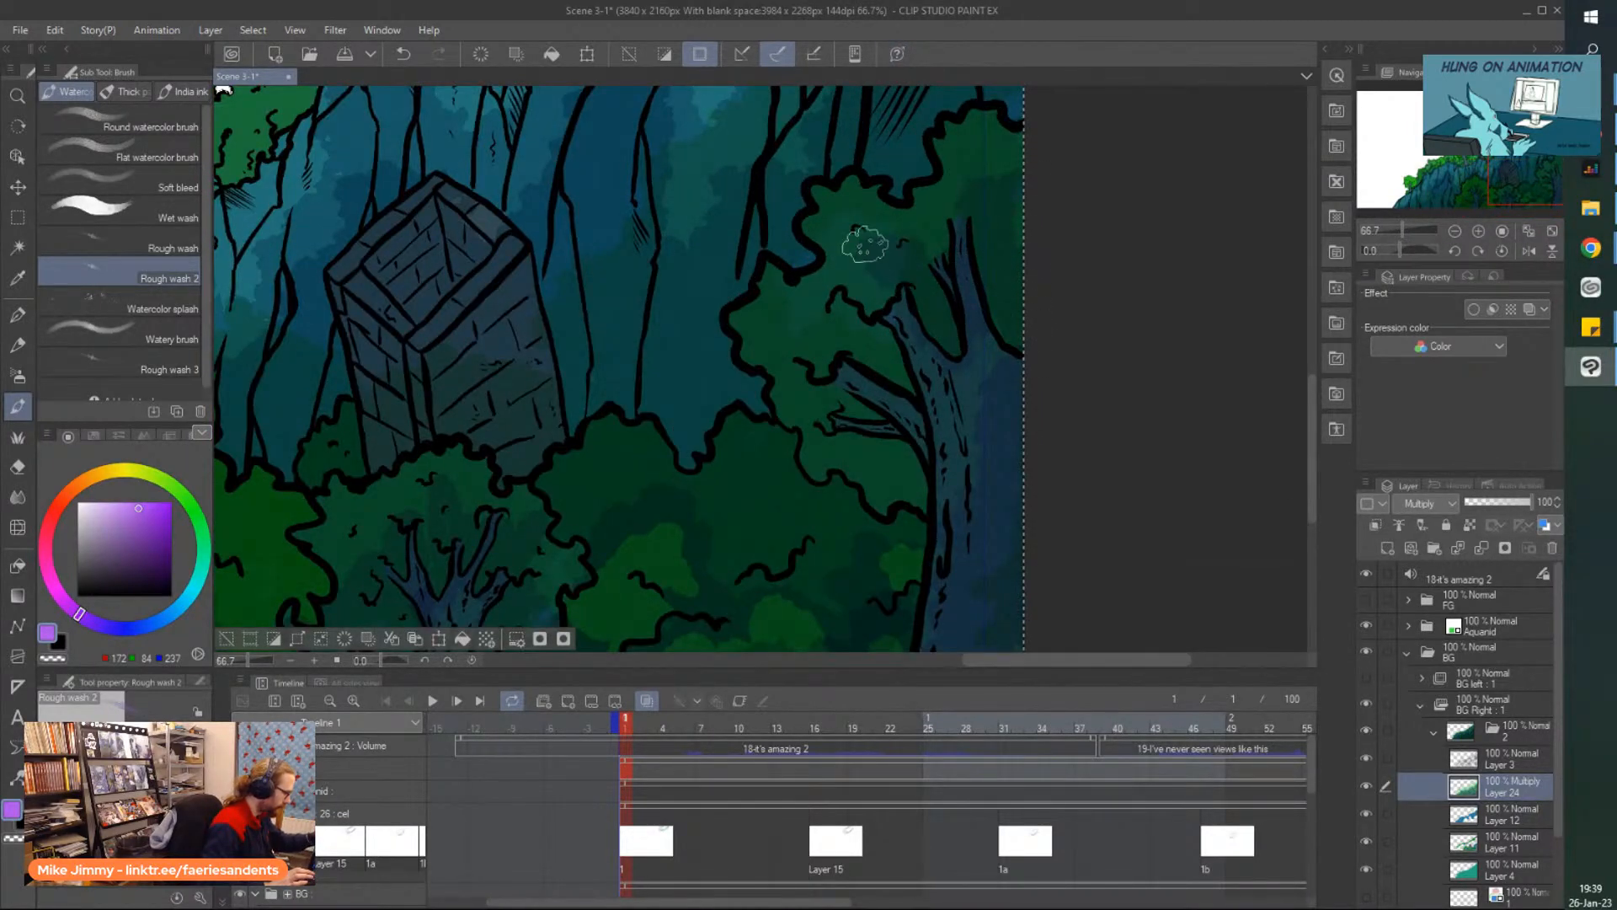
{"action": "scroll", "coordinate": [811, 417], "scroll_direction": "down", "scroll_amount": 2}
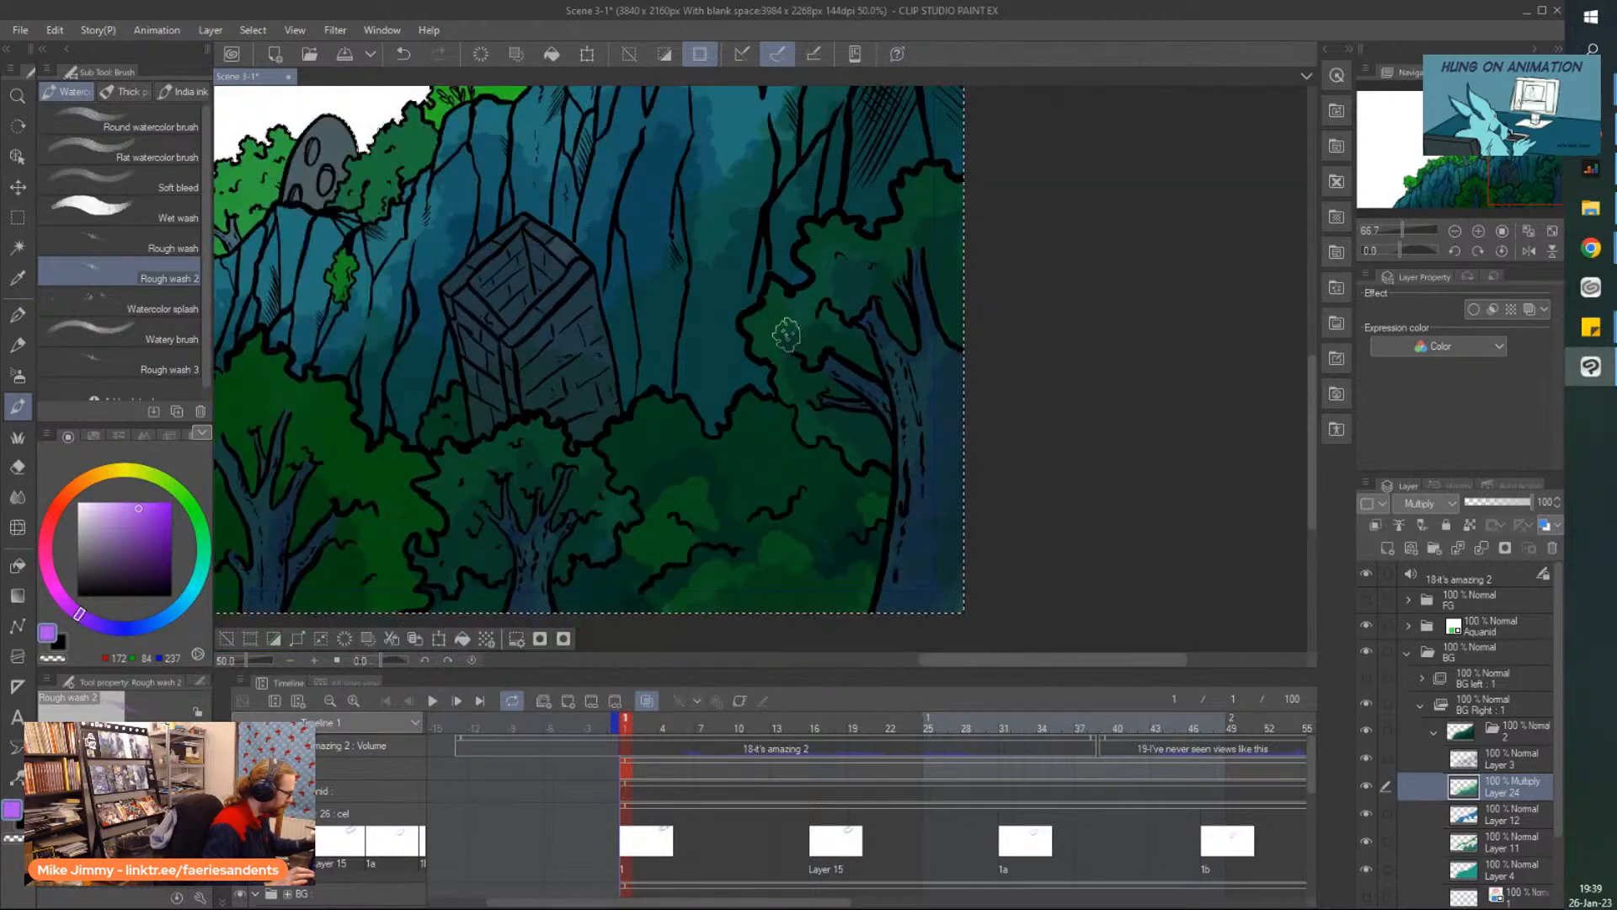
Shade the side faces of the square brick tower with purple on the Multiply layer.
{"action": "scroll", "coordinate": [641, 463], "scroll_direction": "up", "scroll_amount": 3}
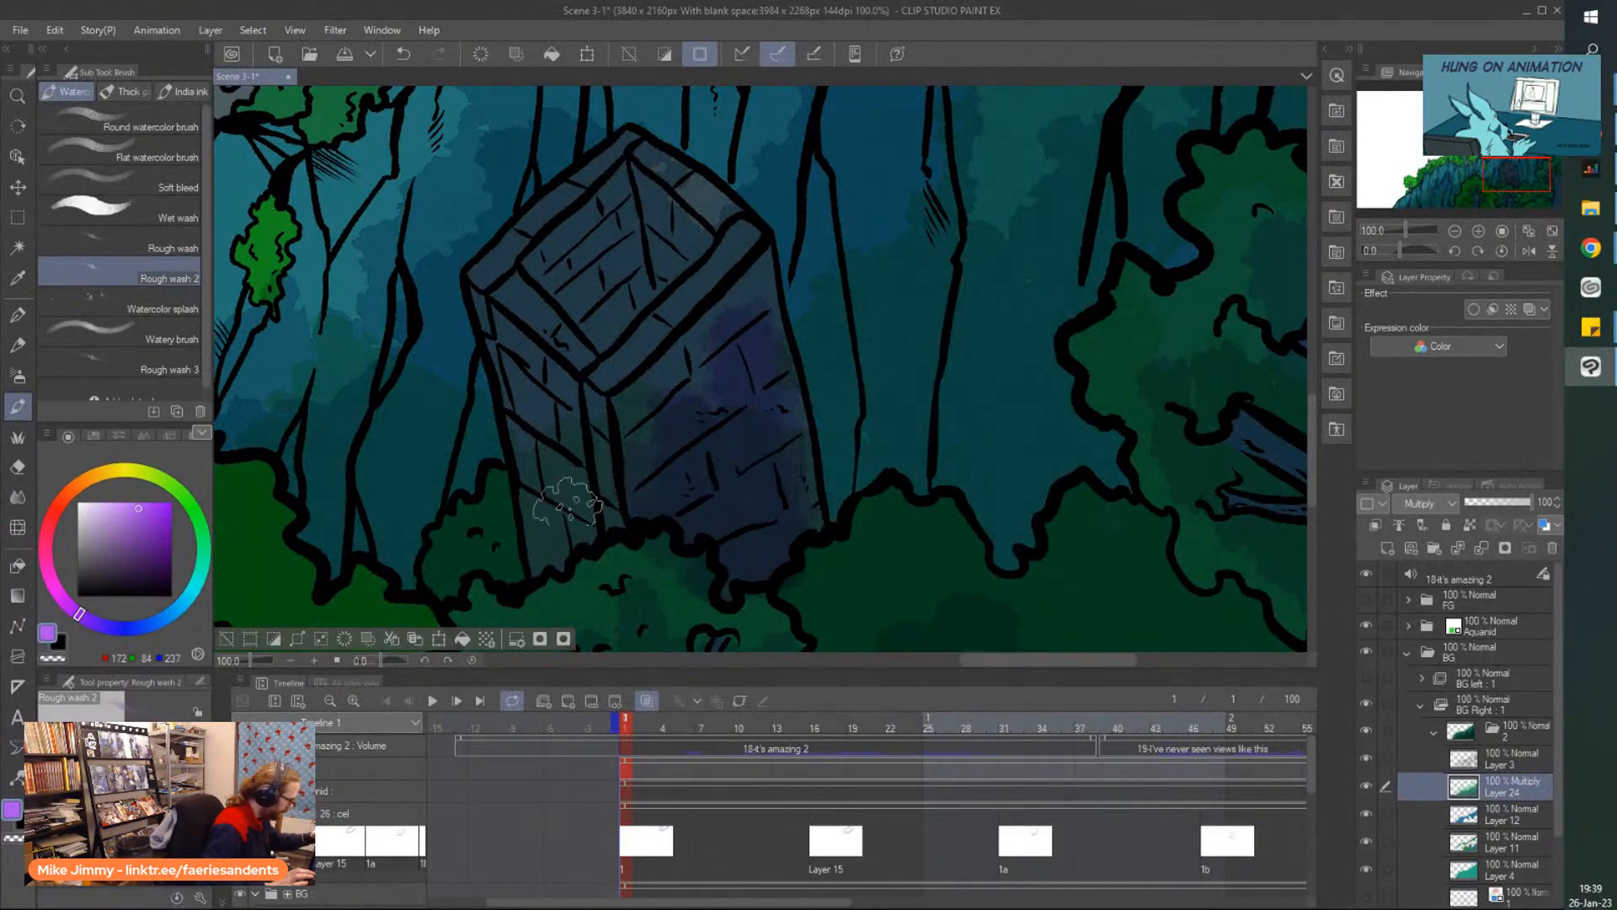
{"action": "scroll", "coordinate": [553, 447], "scroll_direction": "down", "scroll_amount": 1}
{"action": "scroll", "coordinate": [581, 379], "scroll_direction": "up", "scroll_amount": 2}
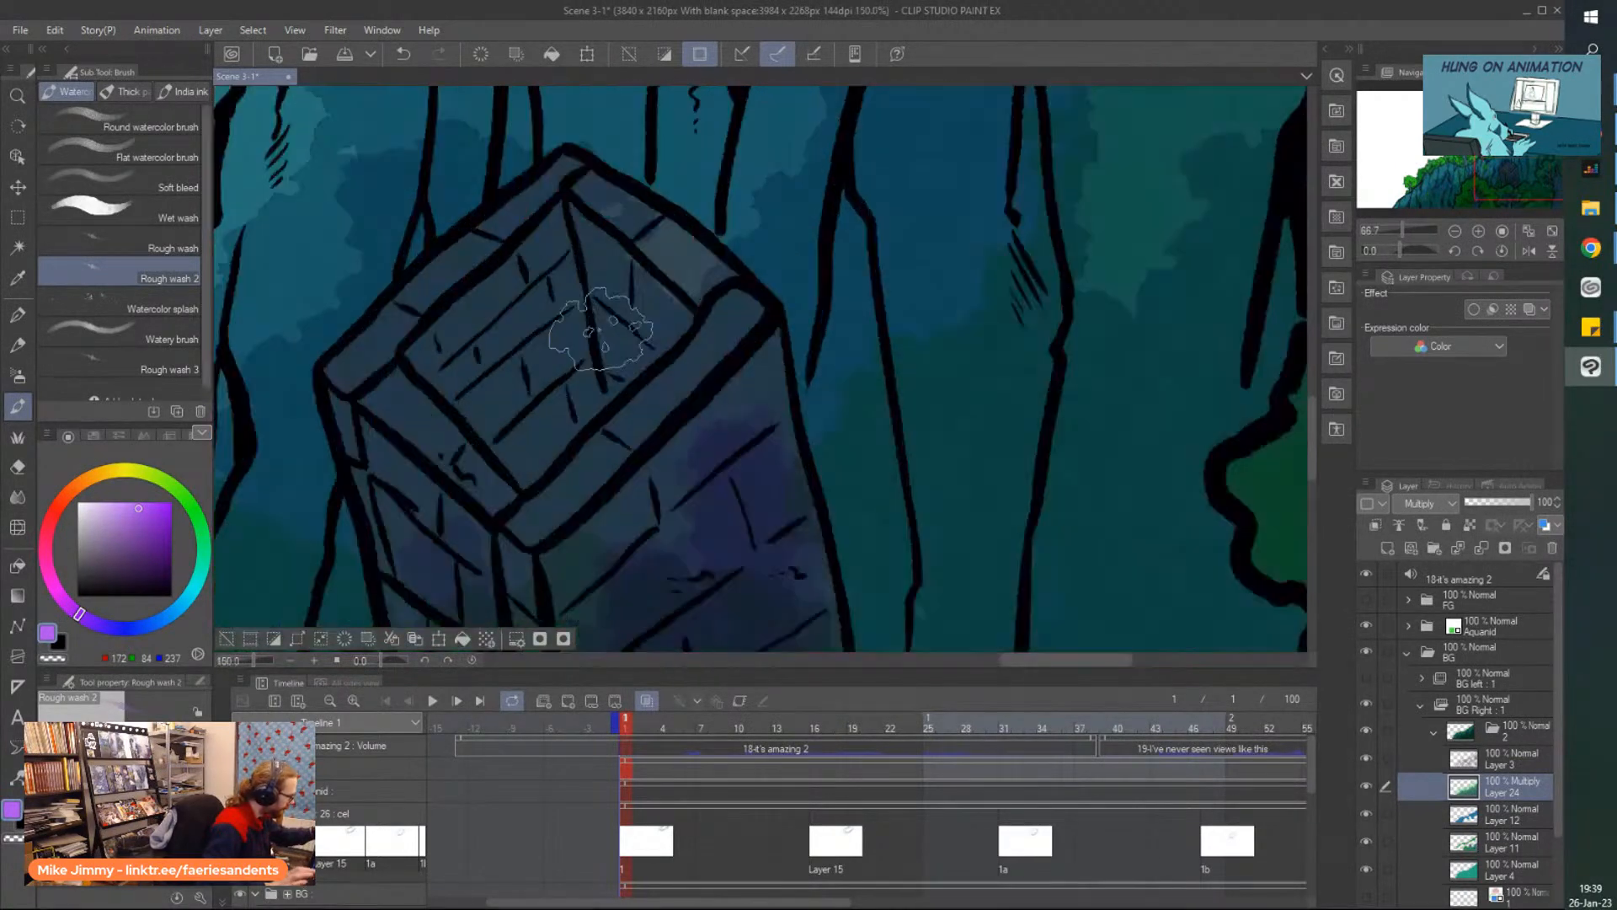
Paint purple shading over the rounded stone at the top of the right cliff.
{"action": "scroll", "coordinate": [342, 224], "scroll_direction": "down", "scroll_amount": 6}
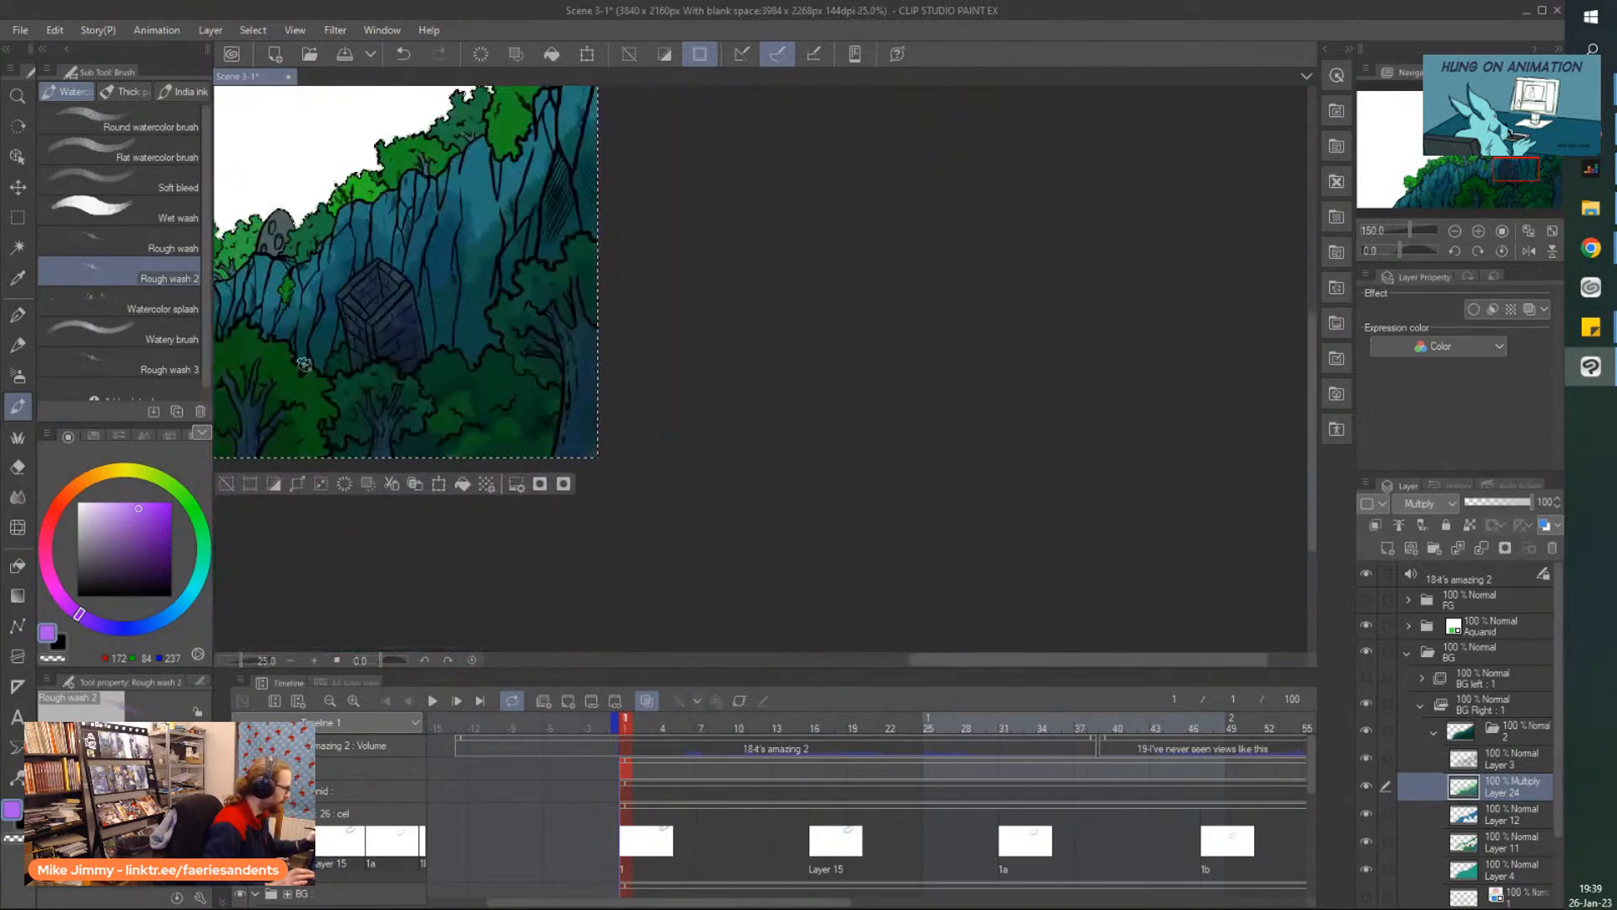
{"action": "scroll", "coordinate": [308, 133], "scroll_direction": "up", "scroll_amount": 3}
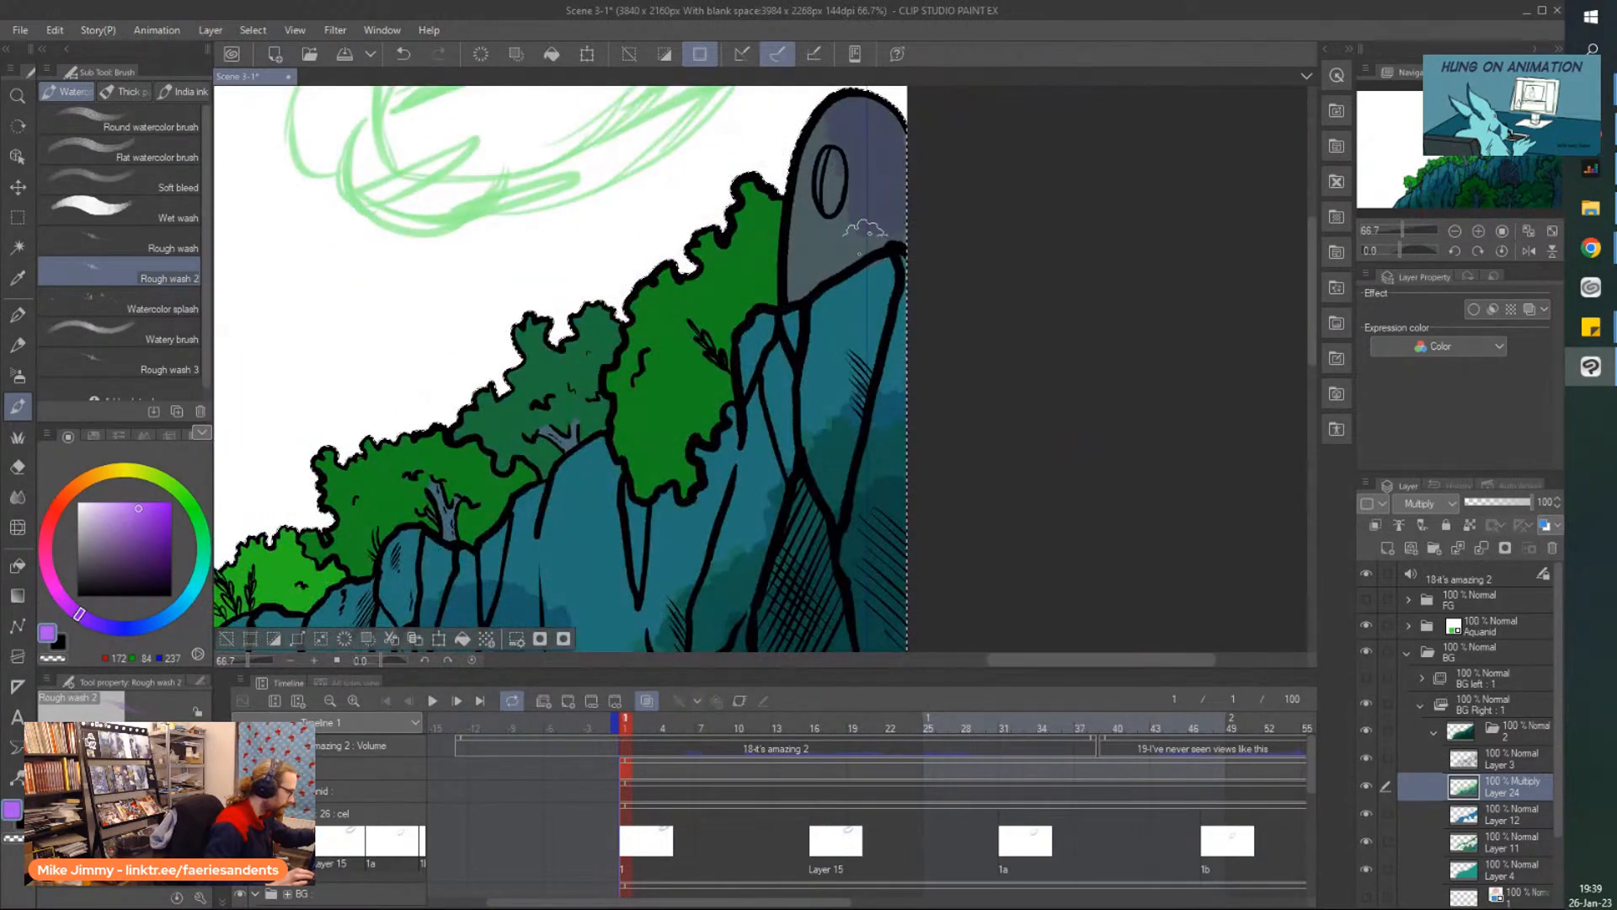
{"action": "mouse_move", "coordinate": [832, 125]}
{"action": "left_mouse_down"}
{"action": "mouse_move", "coordinate": [894, 242]}
{"action": "mouse_move", "coordinate": [870, 154]}
{"action": "mouse_move", "coordinate": [822, 270]}
{"action": "mouse_move", "coordinate": [882, 126]}
{"action": "left_mouse_up"}
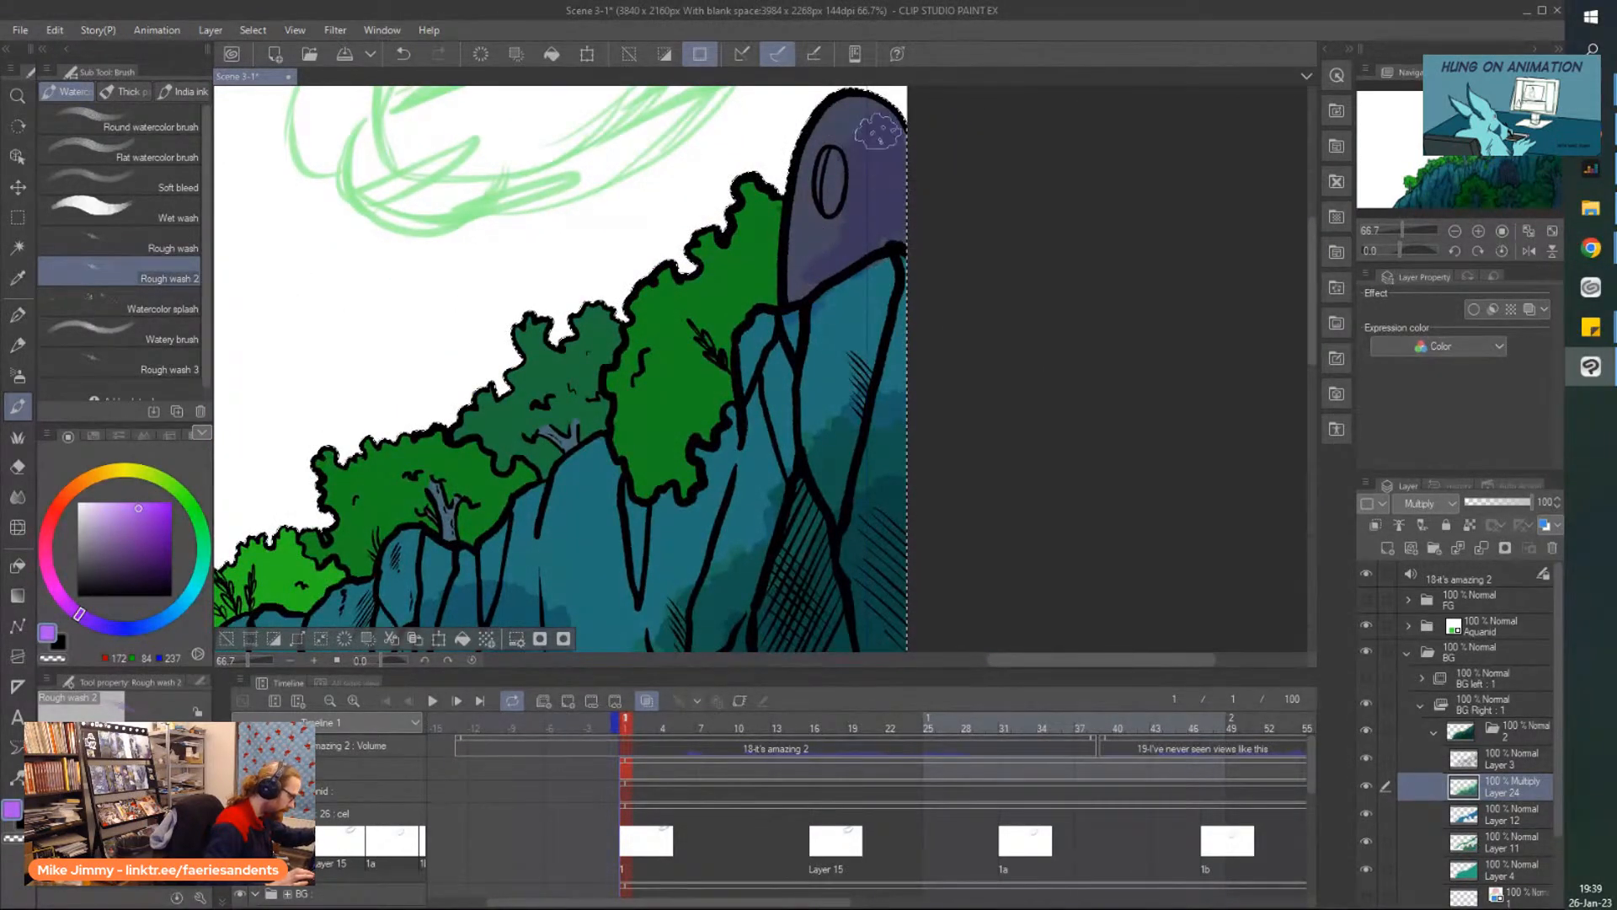
Shade the rounded stone at the top of the right cliff with bright blue and muted slate blue using Rough wash 2.
{"action": "left_click", "coordinate": [154, 634]}
{"action": "mouse_move", "coordinate": [865, 175]}
{"action": "left_mouse_down"}
{"action": "mouse_move", "coordinate": [848, 223]}
{"action": "mouse_move", "coordinate": [810, 253]}
{"action": "left_mouse_up"}
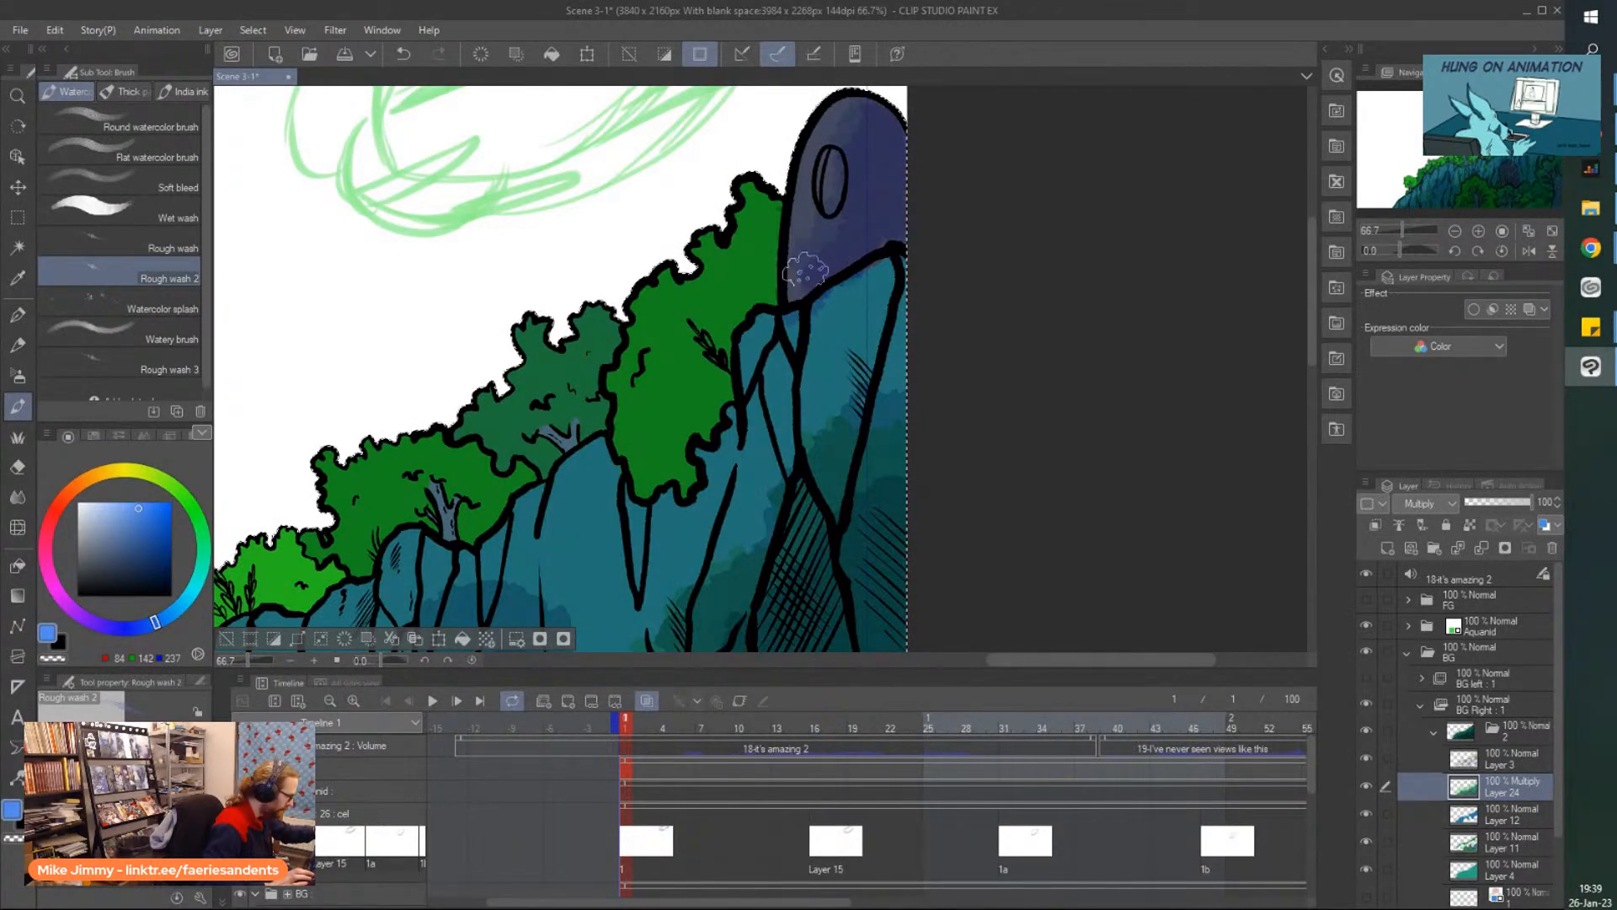
{"action": "left_click", "coordinate": [110, 549]}
{"action": "left_click_drag", "start_coordinate": [880, 211], "coordinate": [868, 118]}
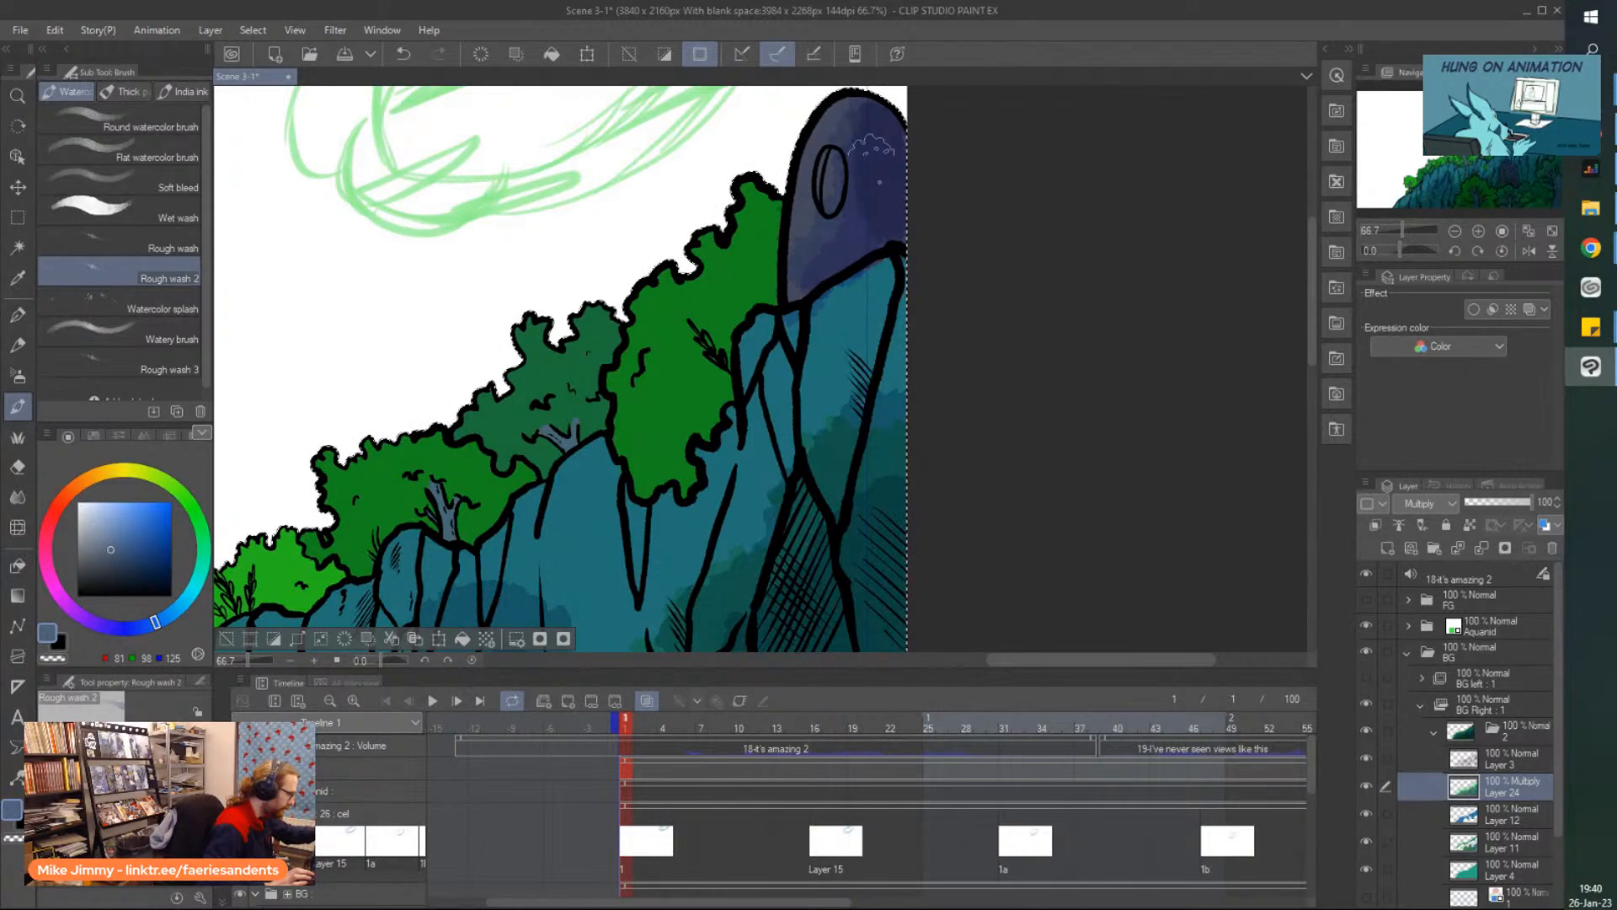
{"action": "left_click_drag", "start_coordinate": [864, 249], "coordinate": [806, 278]}
{"action": "left_click_drag", "start_coordinate": [868, 164], "coordinate": [796, 290]}
Paint slate-blue shading on the windowed domed stone and the dark bush beside it on the ridge.
{"action": "scroll", "coordinate": [897, 97], "scroll_direction": "down", "scroll_amount": 3}
{"action": "scroll", "coordinate": [569, 310], "scroll_direction": "up", "scroll_amount": 4}
{"action": "mouse_move", "coordinate": [674, 286]}
{"action": "left_mouse_down"}
{"action": "mouse_move", "coordinate": [613, 337]}
{"action": "mouse_move", "coordinate": [663, 320]}
{"action": "mouse_move", "coordinate": [615, 269]}
{"action": "mouse_move", "coordinate": [620, 333]}
{"action": "mouse_move", "coordinate": [546, 412]}
{"action": "mouse_move", "coordinate": [571, 358]}
{"action": "mouse_move", "coordinate": [632, 421]}
{"action": "mouse_move", "coordinate": [695, 405]}
{"action": "mouse_move", "coordinate": [722, 438]}
{"action": "mouse_move", "coordinate": [802, 283]}
{"action": "mouse_move", "coordinate": [770, 344]}
{"action": "mouse_move", "coordinate": [818, 329]}
{"action": "mouse_move", "coordinate": [737, 371]}
{"action": "mouse_move", "coordinate": [666, 440]}
{"action": "mouse_move", "coordinate": [695, 388]}
{"action": "mouse_move", "coordinate": [615, 403]}
{"action": "mouse_move", "coordinate": [615, 337]}
{"action": "mouse_move", "coordinate": [636, 353]}
{"action": "mouse_move", "coordinate": [587, 400]}
{"action": "left_mouse_up"}
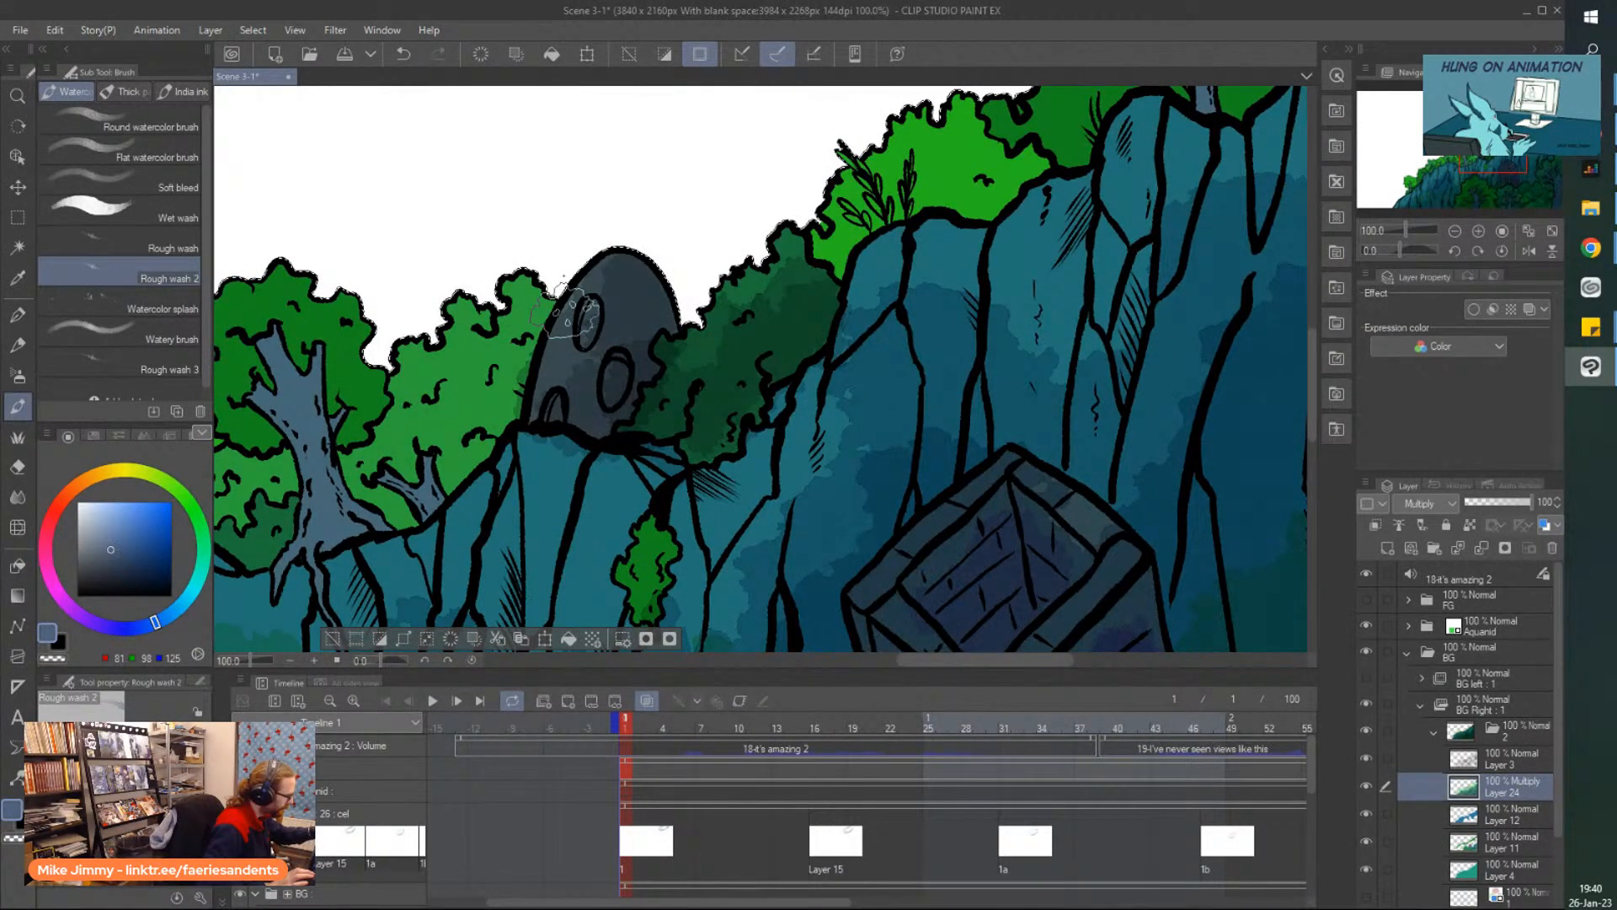
{"action": "scroll", "coordinate": [876, 156], "scroll_direction": "down", "scroll_amount": 2}
{"action": "scroll", "coordinate": [919, 151], "scroll_direction": "up", "scroll_amount": 2}
Shade the undersides of the ridge-top bushes between the windowed dome and the uppermost rounded stone.
{"action": "mouse_move", "coordinate": [957, 168]}
{"action": "left_mouse_down"}
{"action": "mouse_move", "coordinate": [977, 177]}
{"action": "mouse_move", "coordinate": [876, 155]}
{"action": "mouse_move", "coordinate": [826, 244]}
{"action": "mouse_move", "coordinate": [834, 354]}
{"action": "mouse_move", "coordinate": [800, 547]}
{"action": "mouse_move", "coordinate": [876, 362]}
{"action": "left_mouse_up"}
{"action": "scroll", "coordinate": [843, 379], "scroll_direction": "down", "scroll_amount": 3}
{"action": "scroll", "coordinate": [758, 169], "scroll_direction": "up", "scroll_amount": 3}
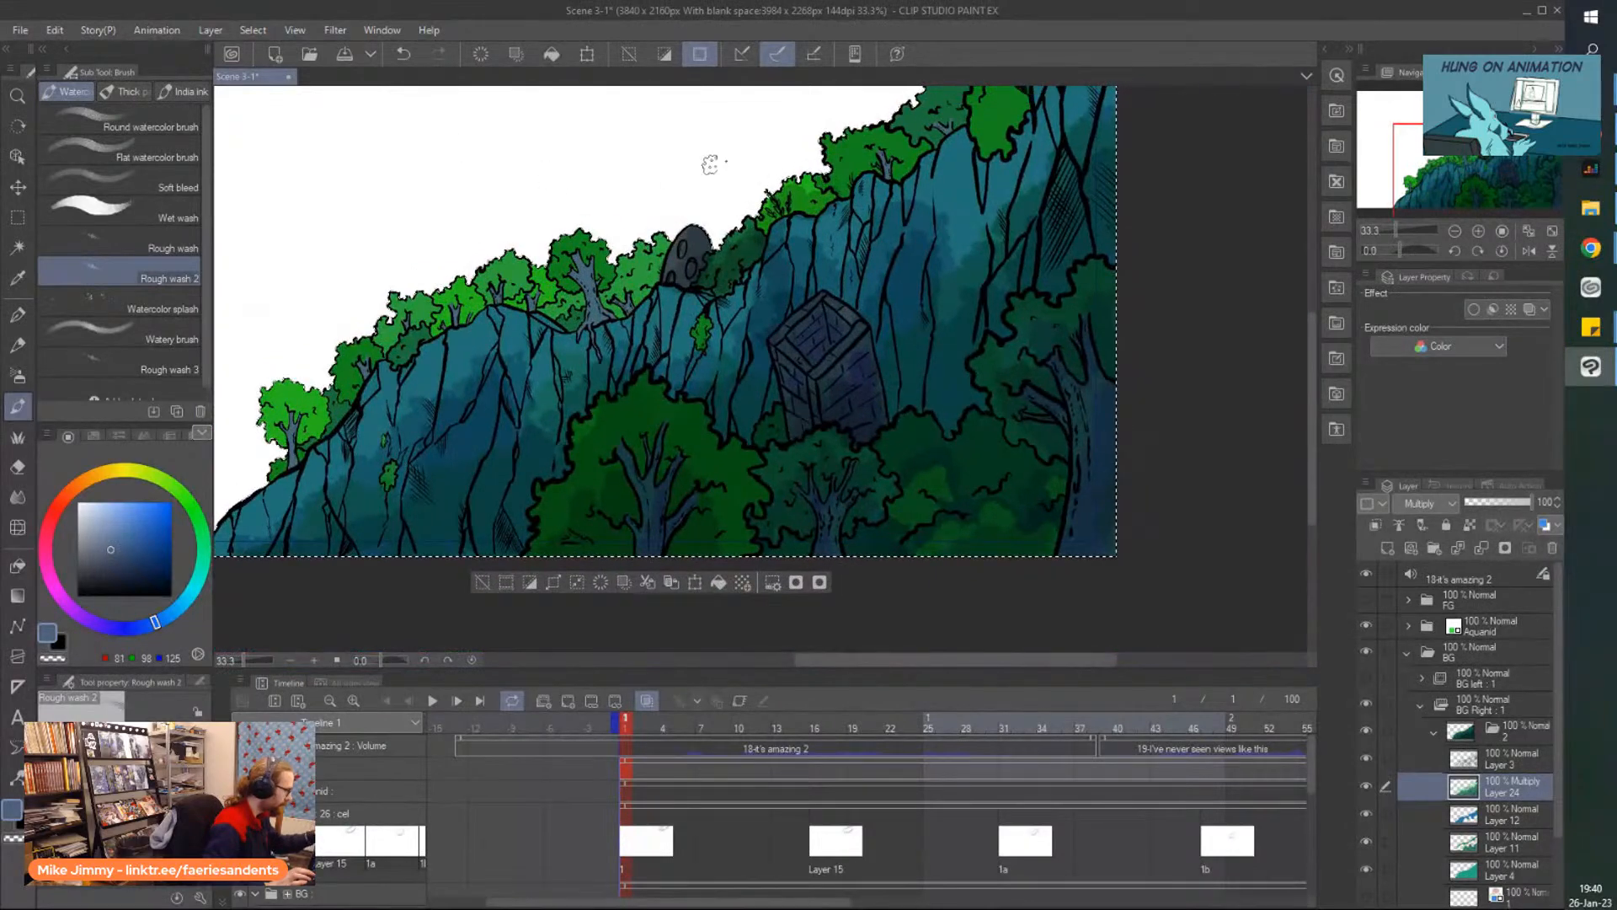
{"action": "mouse_move", "coordinate": [870, 234]}
{"action": "left_mouse_down"}
{"action": "mouse_move", "coordinate": [780, 235]}
{"action": "mouse_move", "coordinate": [772, 266]}
{"action": "left_mouse_up"}
{"action": "mouse_move", "coordinate": [881, 189]}
{"action": "left_mouse_down"}
{"action": "mouse_move", "coordinate": [898, 235]}
{"action": "mouse_move", "coordinate": [889, 205]}
{"action": "mouse_move", "coordinate": [869, 229]}
{"action": "mouse_move", "coordinate": [836, 178]}
{"action": "mouse_move", "coordinate": [771, 263]}
{"action": "left_mouse_up"}
{"action": "scroll", "coordinate": [960, 117], "scroll_direction": "down", "scroll_amount": 2}
{"action": "scroll", "coordinate": [960, 116], "scroll_direction": "up", "scroll_amount": 2}
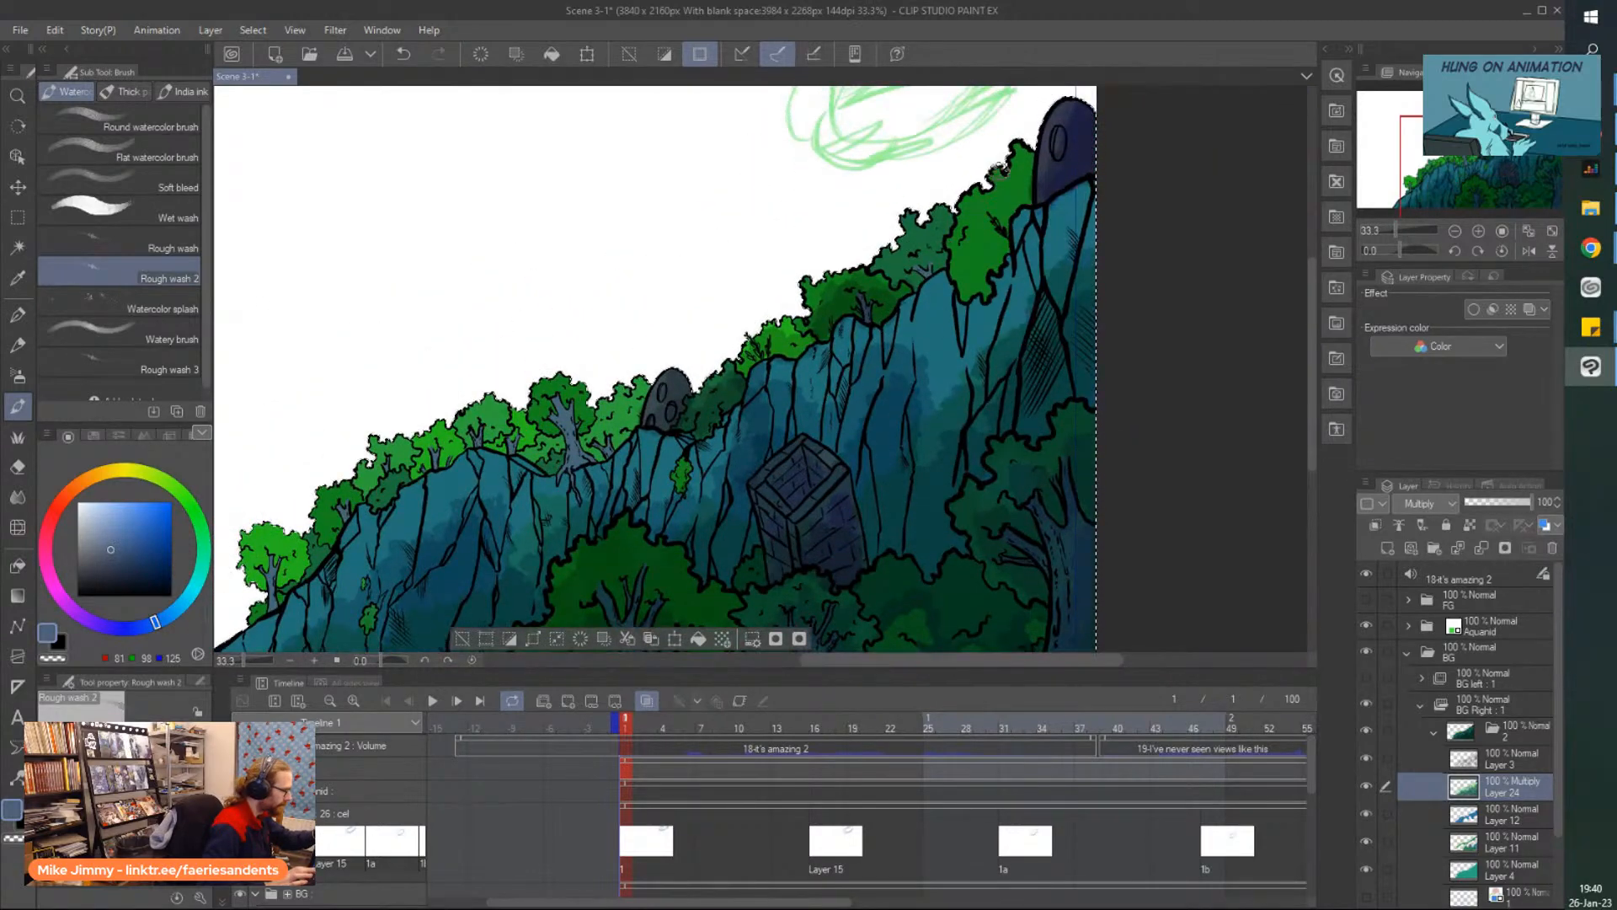
{"action": "mouse_move", "coordinate": [986, 247]}
{"action": "left_mouse_down"}
{"action": "mouse_move", "coordinate": [992, 349]}
{"action": "mouse_move", "coordinate": [990, 312]}
{"action": "mouse_move", "coordinate": [966, 312]}
{"action": "mouse_move", "coordinate": [930, 366]}
{"action": "mouse_move", "coordinate": [969, 408]}
{"action": "mouse_move", "coordinate": [957, 390]}
{"action": "mouse_move", "coordinate": [927, 413]}
{"action": "mouse_move", "coordinate": [987, 251]}
{"action": "mouse_move", "coordinate": [1005, 296]}
{"action": "mouse_move", "coordinate": [949, 408]}
{"action": "left_mouse_up"}
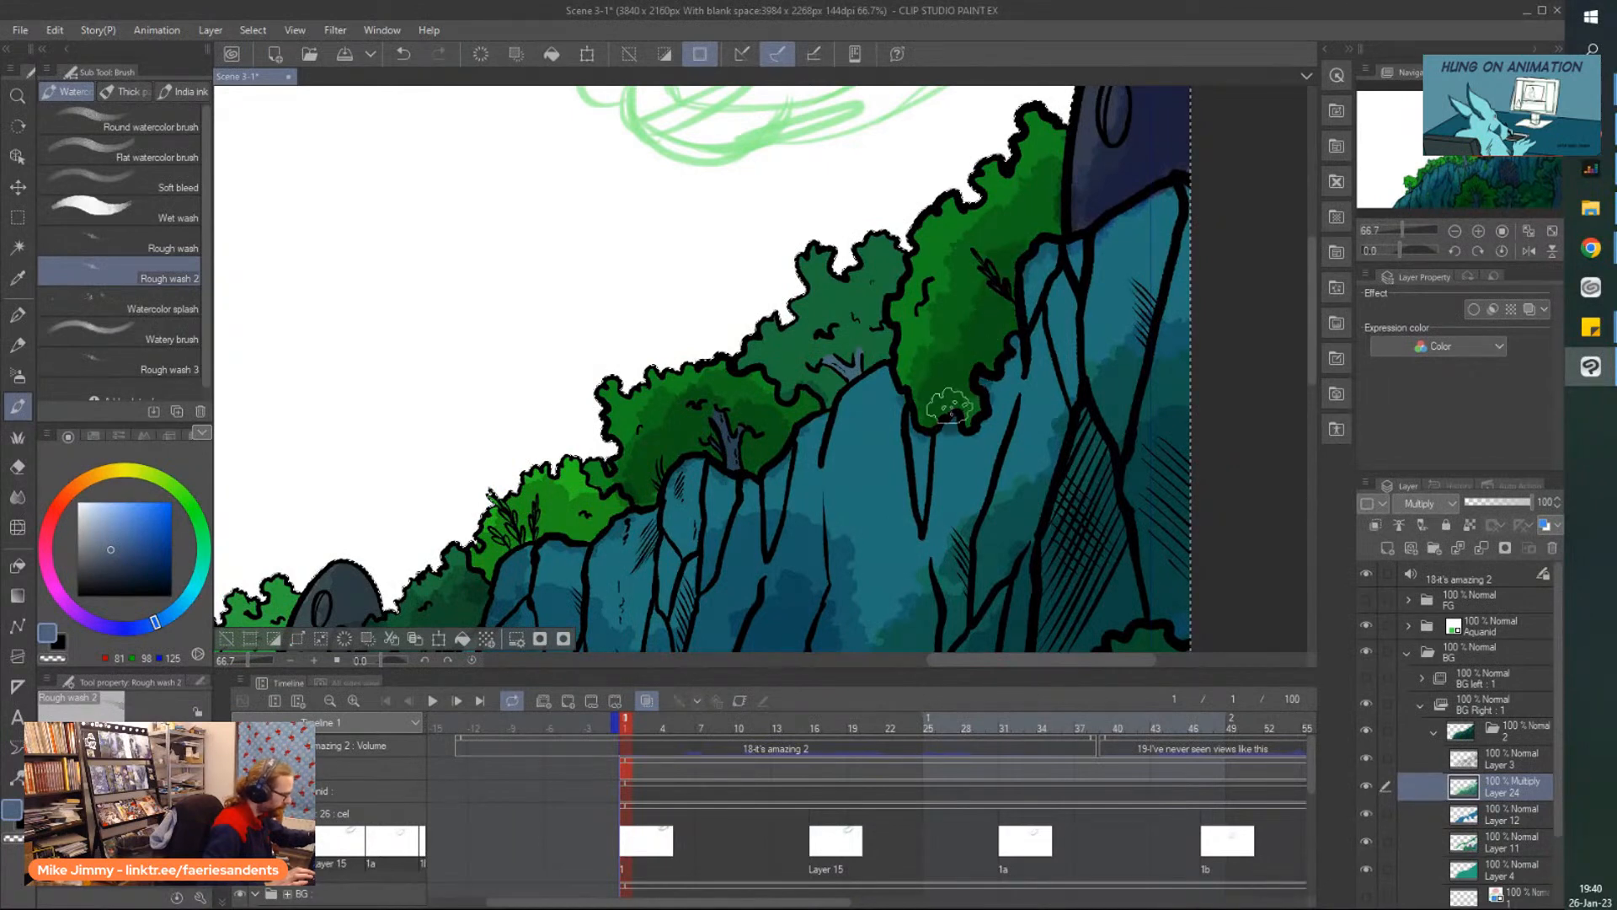
{"action": "mouse_move", "coordinate": [854, 355]}
{"action": "left_mouse_down"}
{"action": "mouse_move", "coordinate": [890, 259]}
{"action": "mouse_move", "coordinate": [879, 236]}
{"action": "mouse_move", "coordinate": [816, 301]}
{"action": "mouse_move", "coordinate": [807, 291]}
{"action": "mouse_move", "coordinate": [790, 369]}
{"action": "mouse_move", "coordinate": [739, 350]}
{"action": "mouse_move", "coordinate": [861, 332]}
{"action": "mouse_move", "coordinate": [880, 349]}
{"action": "mouse_move", "coordinate": [874, 274]}
{"action": "mouse_move", "coordinate": [844, 366]}
{"action": "mouse_move", "coordinate": [780, 373]}
{"action": "left_mouse_up"}
Deepen the shadows from the teal bush down across the rock faces above and beside the brick tower.
{"action": "mouse_move", "coordinate": [886, 329]}
{"action": "left_mouse_down"}
{"action": "mouse_move", "coordinate": [860, 621]}
{"action": "mouse_move", "coordinate": [994, 548]}
{"action": "mouse_move", "coordinate": [1044, 552]}
{"action": "mouse_move", "coordinate": [1096, 270]}
{"action": "mouse_move", "coordinate": [1154, 252]}
{"action": "mouse_move", "coordinate": [1190, 645]}
{"action": "left_mouse_up"}
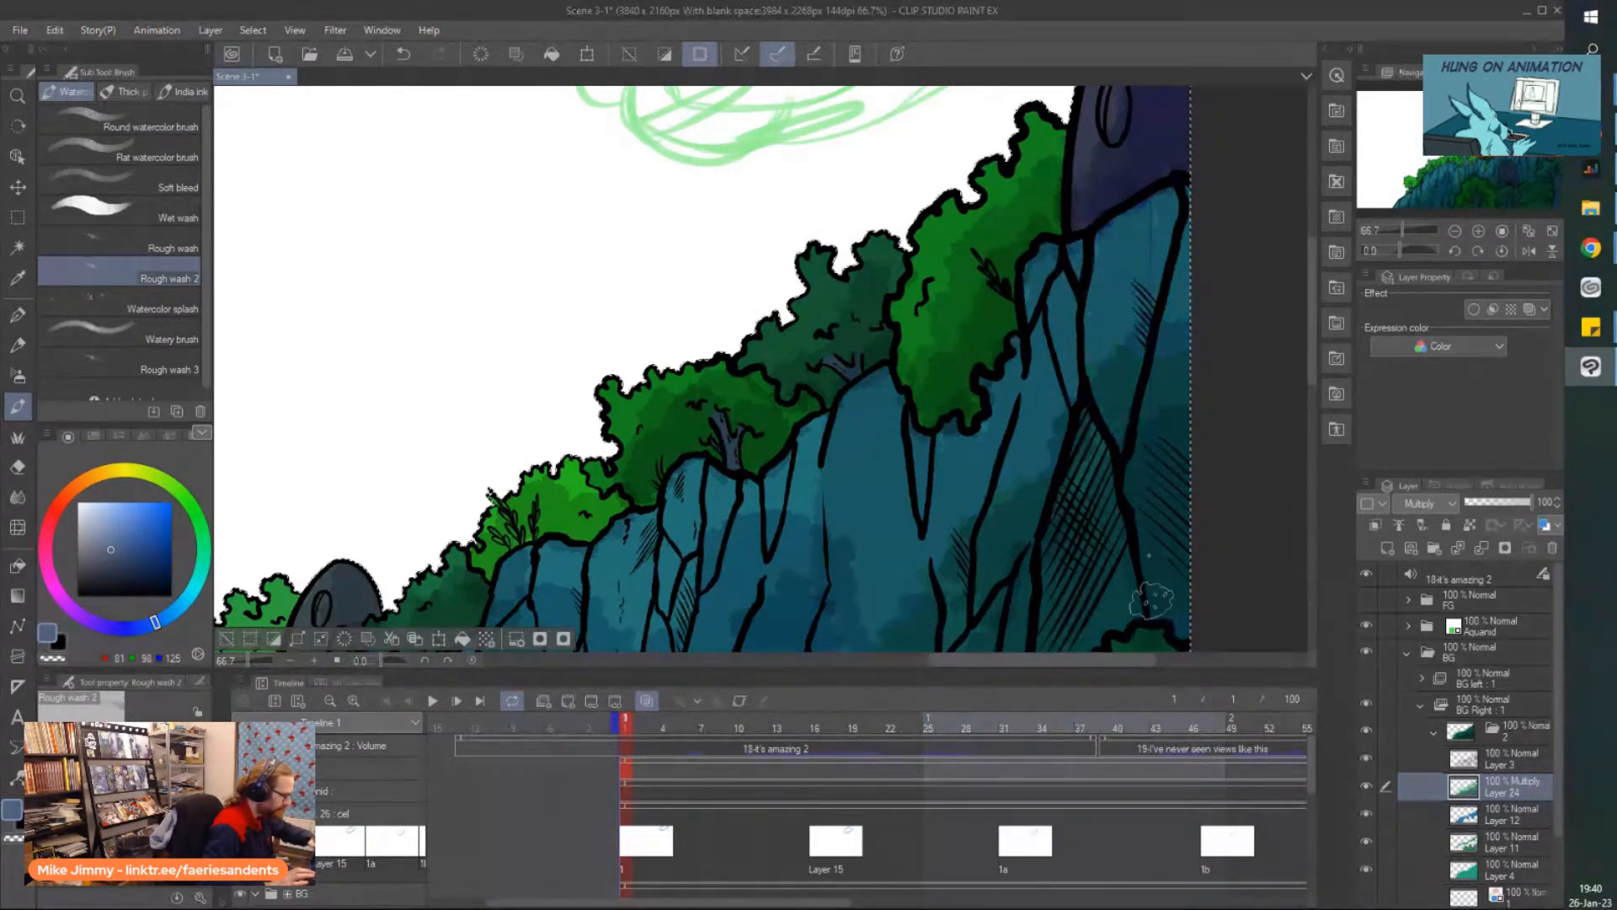
{"action": "mouse_move", "coordinate": [923, 587]}
{"action": "left_mouse_down"}
{"action": "mouse_move", "coordinate": [899, 459]}
{"action": "mouse_move", "coordinate": [895, 566]}
{"action": "mouse_move", "coordinate": [856, 649]}
{"action": "left_mouse_up"}
{"action": "scroll", "coordinate": [625, 270], "scroll_direction": "down", "scroll_amount": 2}
{"action": "scroll", "coordinate": [577, 525], "scroll_direction": "up", "scroll_amount": 3}
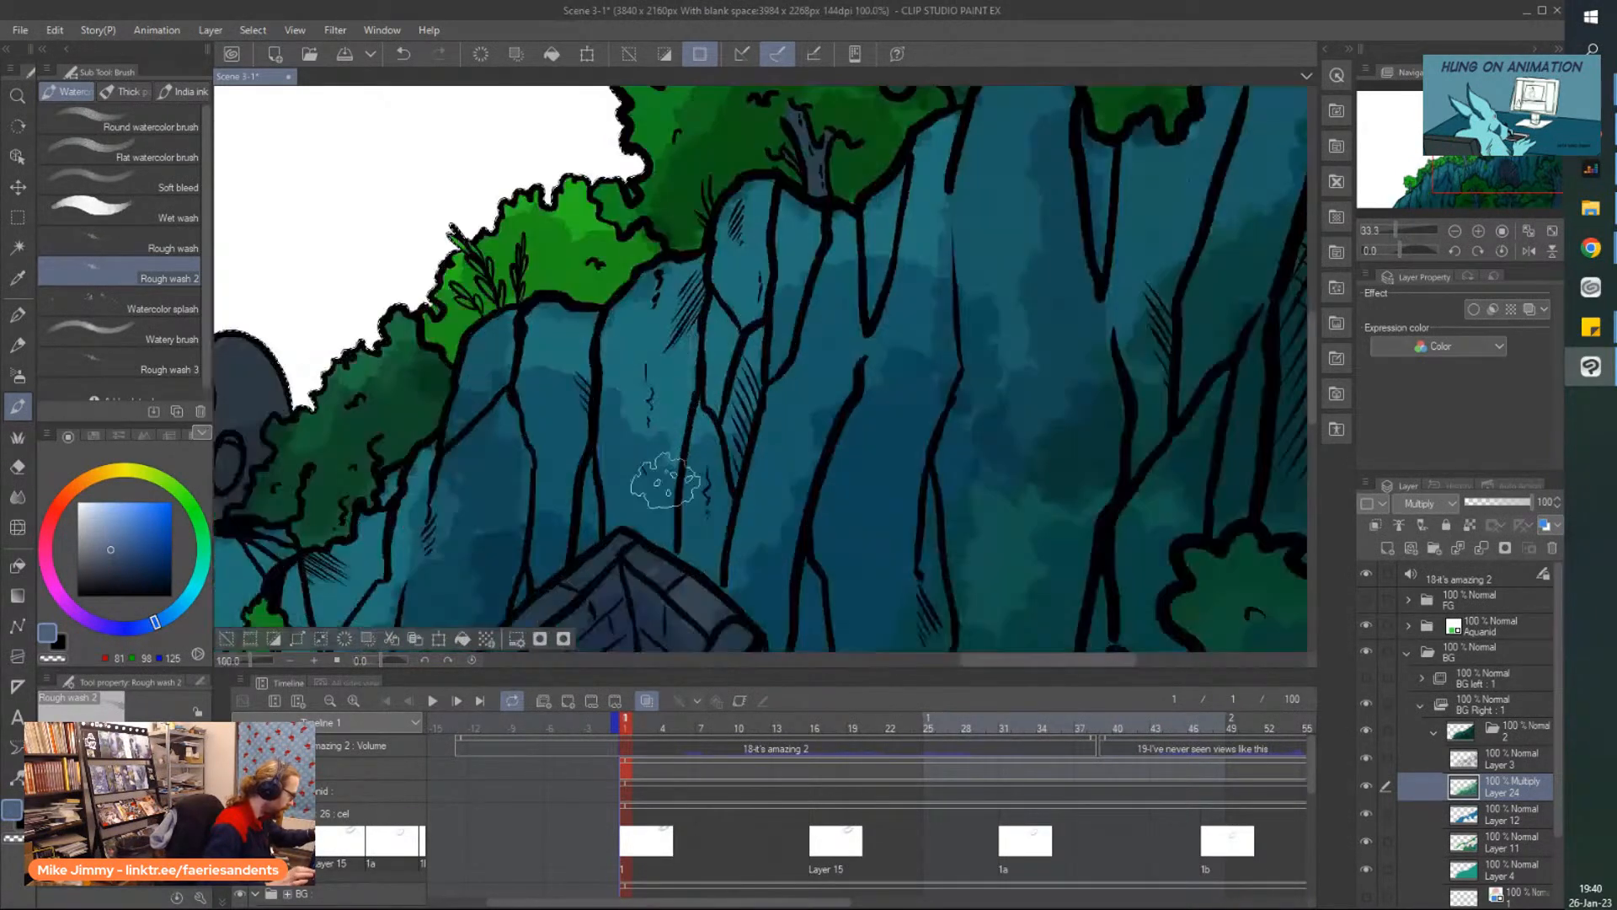
{"action": "mouse_move", "coordinate": [655, 543]}
{"action": "left_mouse_down"}
{"action": "mouse_move", "coordinate": [713, 526]}
{"action": "mouse_move", "coordinate": [743, 203]}
{"action": "mouse_move", "coordinate": [803, 208]}
{"action": "mouse_move", "coordinate": [896, 171]}
{"action": "mouse_move", "coordinate": [843, 514]}
{"action": "mouse_move", "coordinate": [779, 472]}
{"action": "mouse_move", "coordinate": [741, 590]}
{"action": "mouse_move", "coordinate": [707, 598]}
{"action": "left_mouse_up"}
{"action": "scroll", "coordinate": [575, 324], "scroll_direction": "down", "scroll_amount": 1}
{"action": "scroll", "coordinate": [576, 325], "scroll_direction": "down", "scroll_amount": 2}
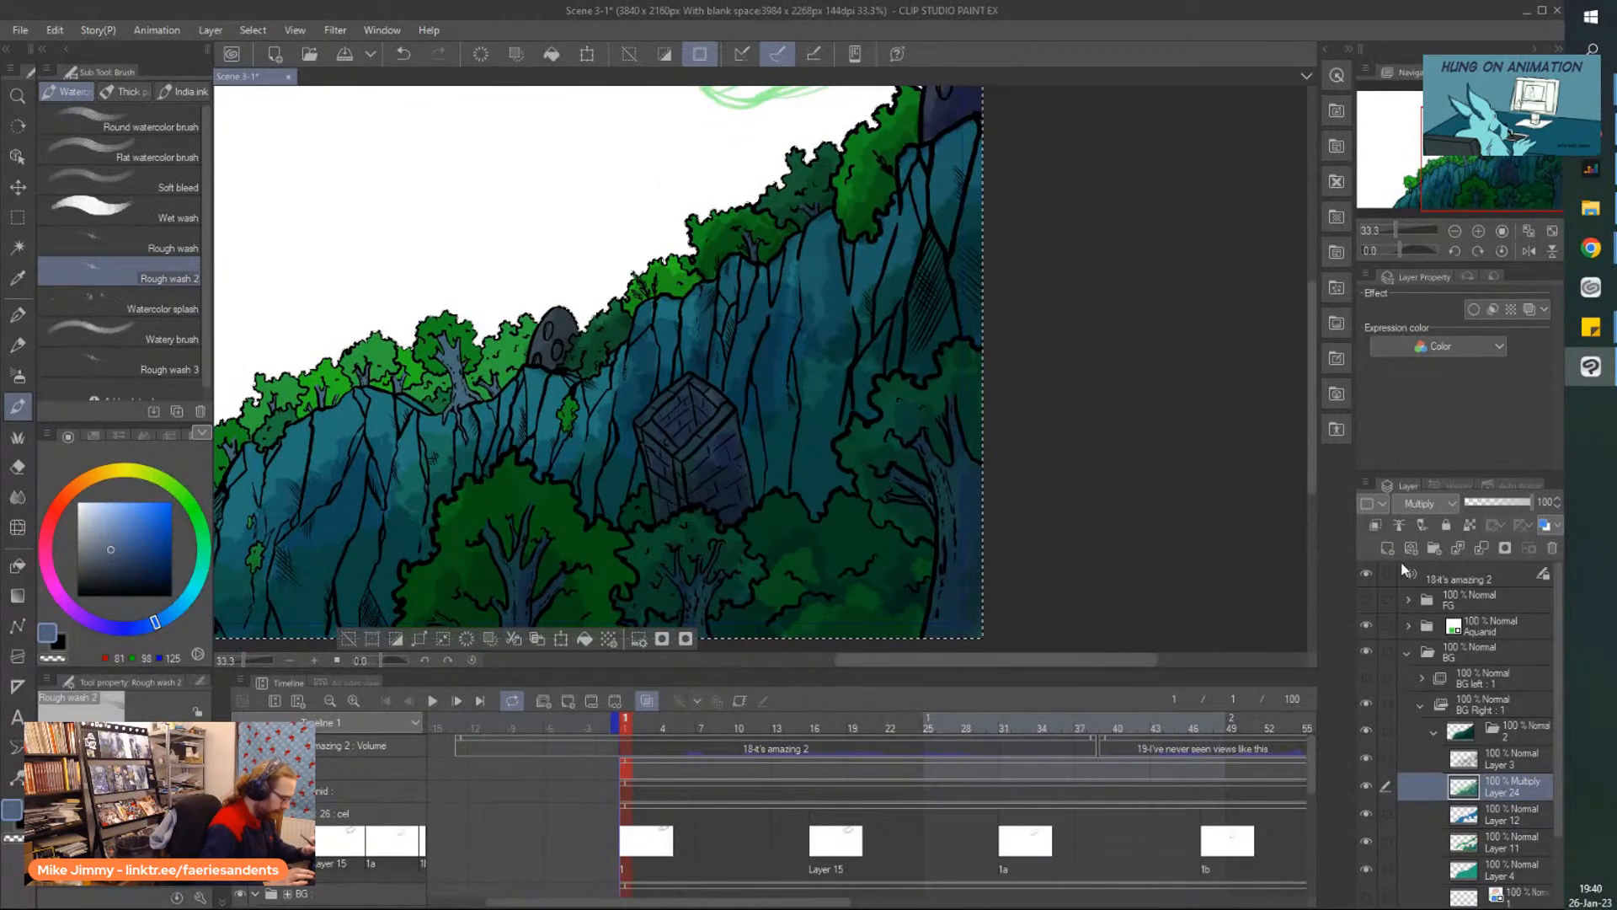
Add a layer above Layer 24, set its blending mode to Soft light, and choose the Rough wash 3 brush.
{"action": "left_click", "coordinate": [1376, 525]}
{"action": "left_click", "coordinate": [1423, 503]}
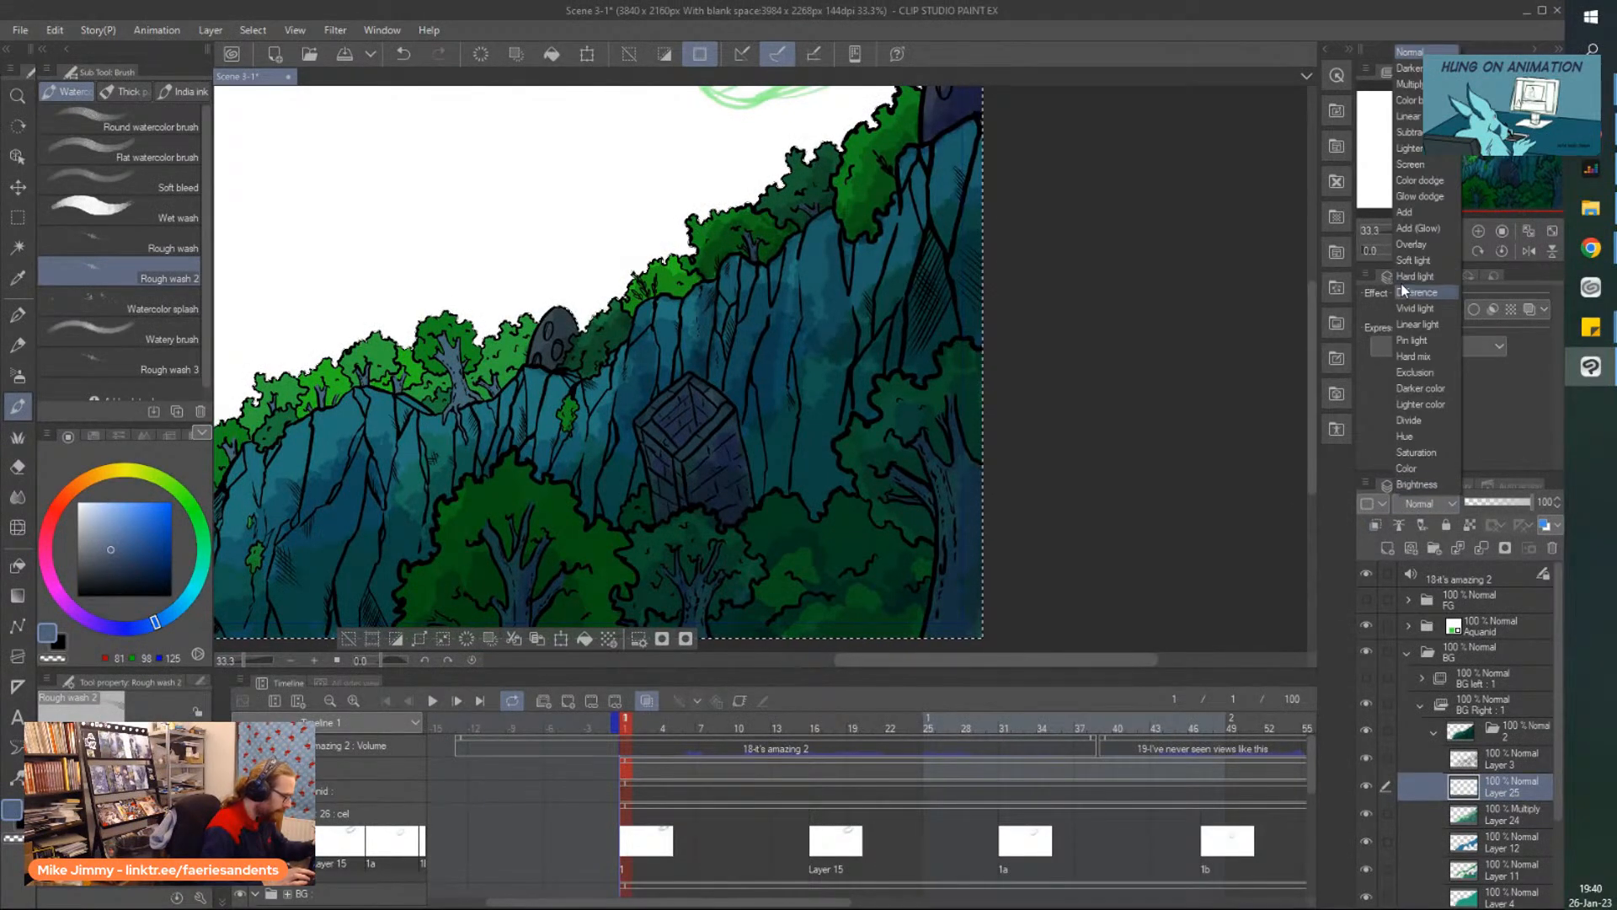
{"action": "left_click", "coordinate": [1428, 276]}
{"action": "left_click", "coordinate": [111, 365]}
Paint soft highlights on the brick tower's upper faces and the left sides of both rounded stones.
{"action": "scroll", "coordinate": [604, 443], "scroll_direction": "up", "scroll_amount": 3}
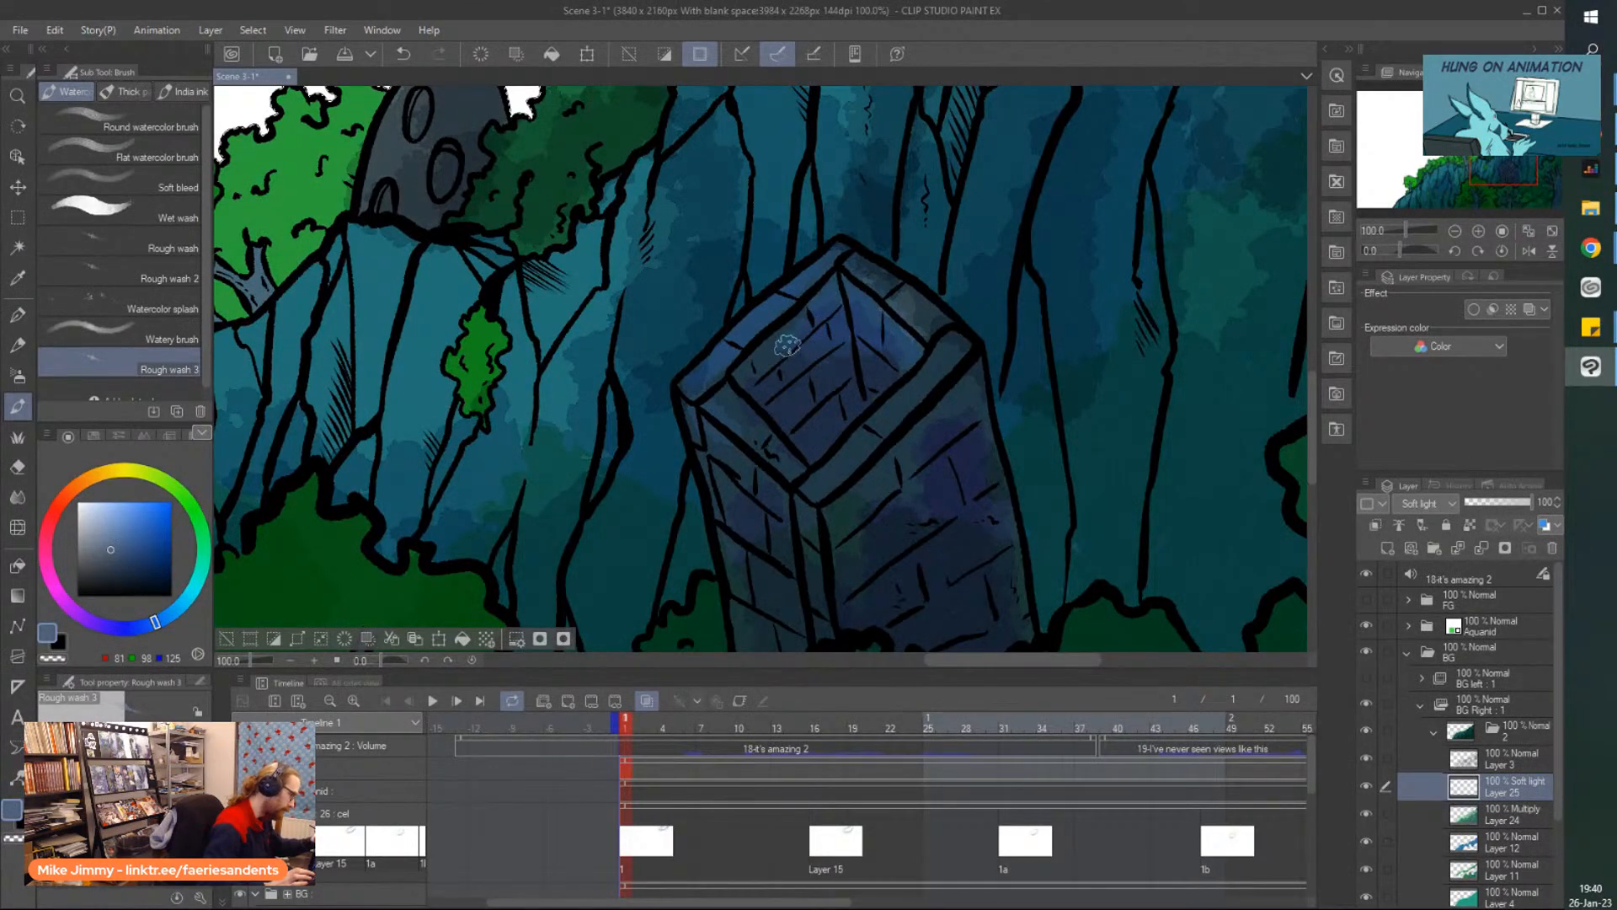
{"action": "scroll", "coordinate": [796, 213], "scroll_direction": "down", "scroll_amount": 5}
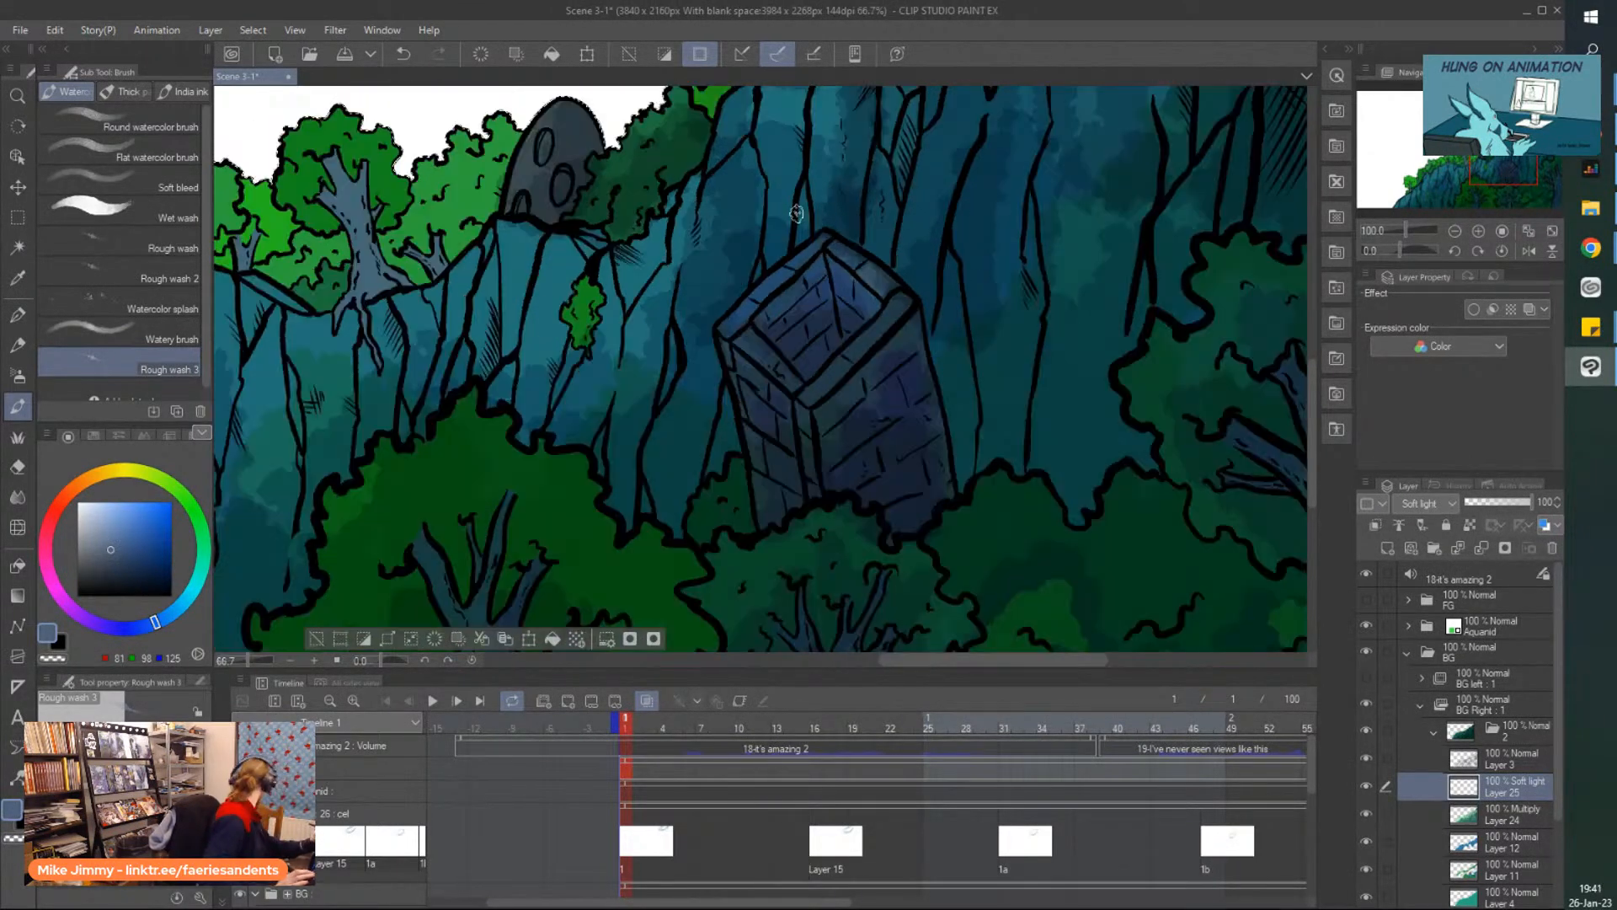
{"action": "scroll", "coordinate": [745, 170], "scroll_direction": "up", "scroll_amount": 3}
{"action": "scroll", "coordinate": [744, 170], "scroll_direction": "up", "scroll_amount": 4}
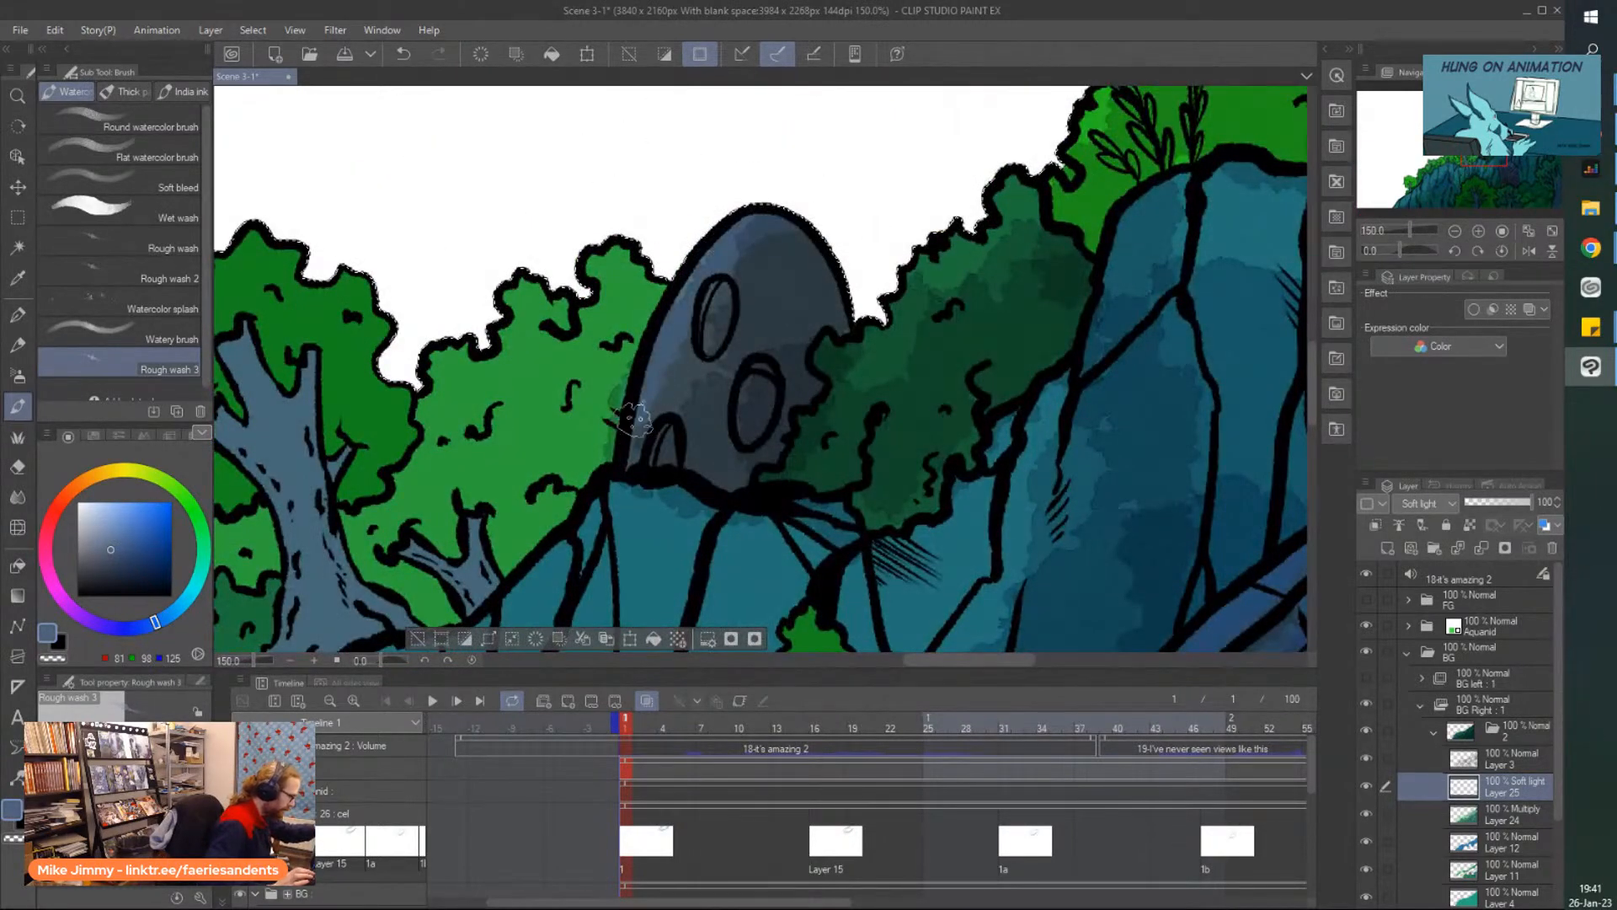
{"action": "scroll", "coordinate": [643, 116], "scroll_direction": "down", "scroll_amount": 7}
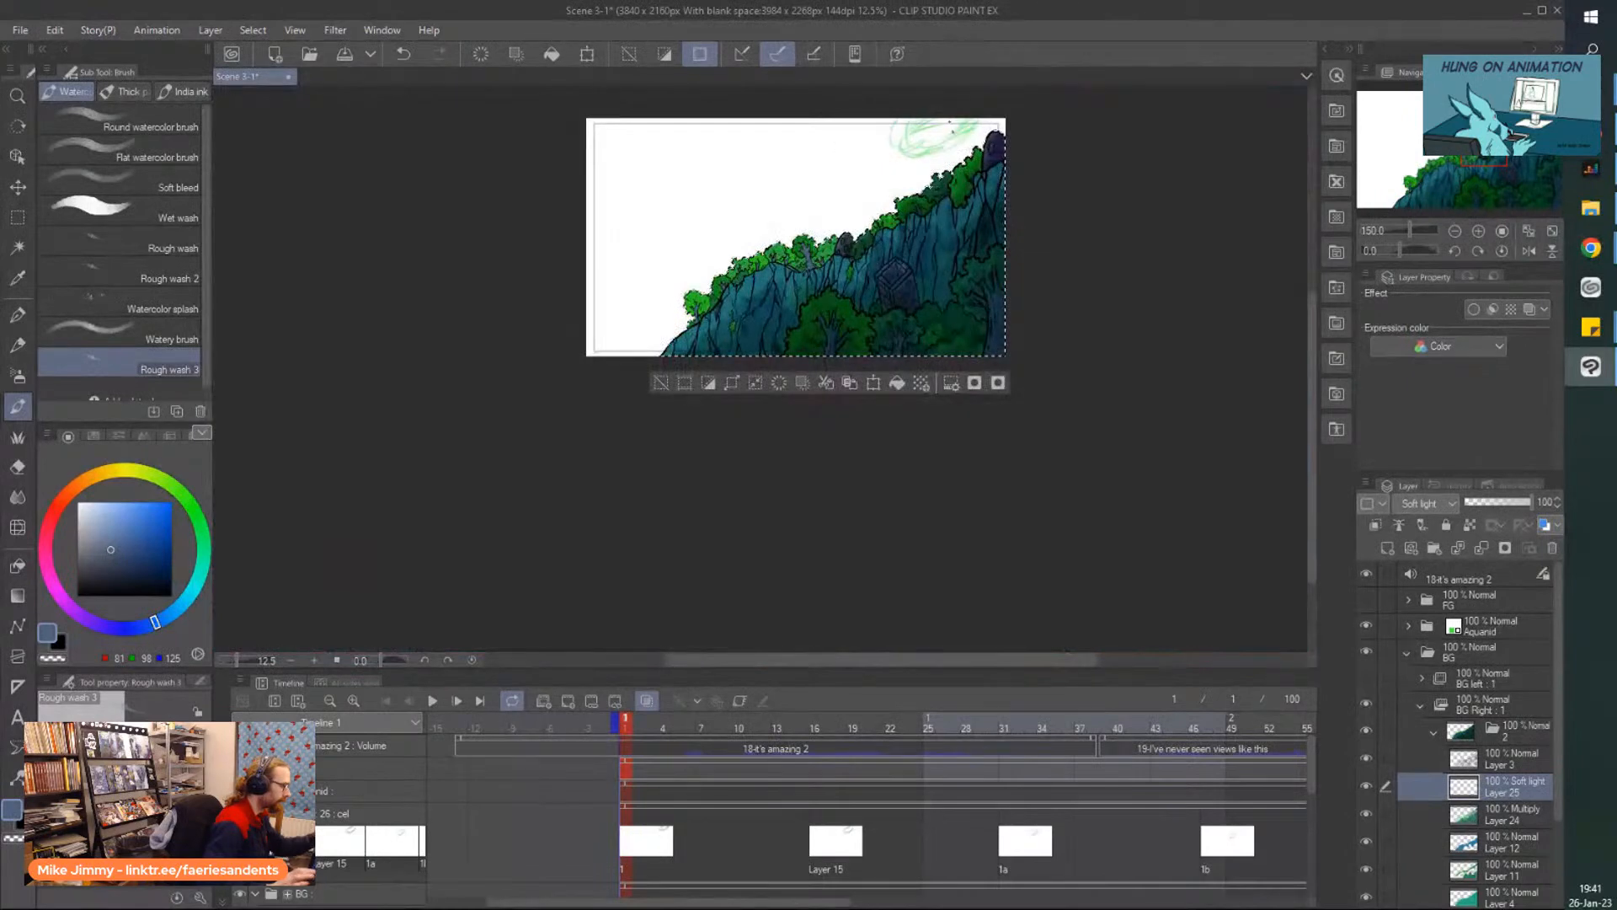
{"action": "scroll", "coordinate": [951, 124], "scroll_direction": "up", "scroll_amount": 6}
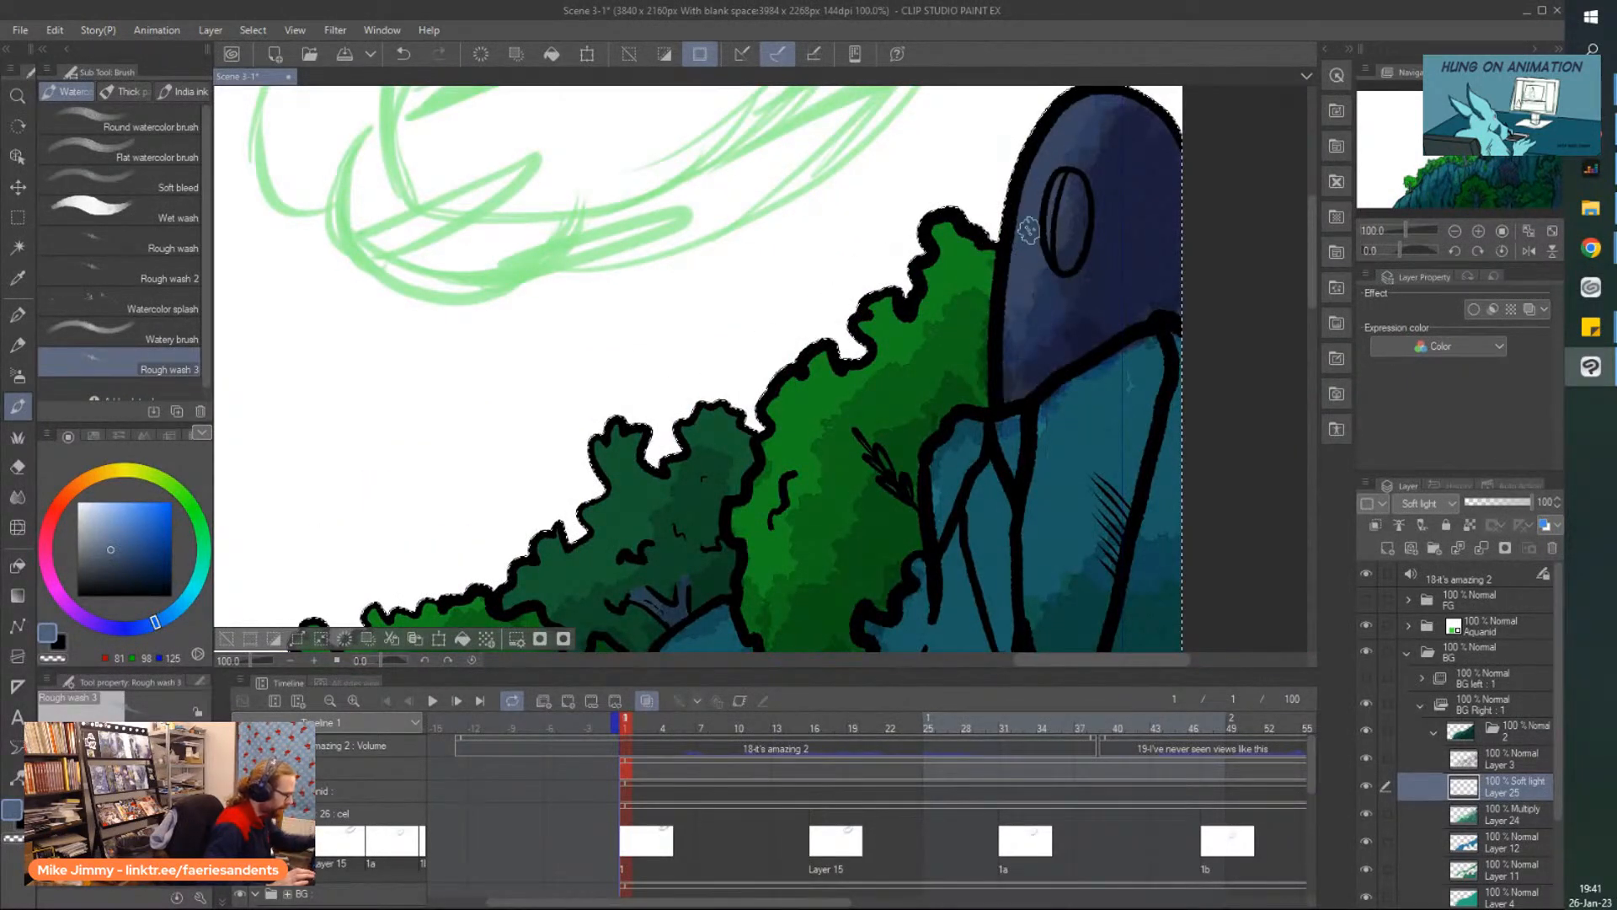
{"action": "scroll", "coordinate": [1028, 230], "scroll_direction": "down", "scroll_amount": 4}
Brighten the crown of the leftmost tree and the upper edges of the cliff around it.
{"action": "scroll", "coordinate": [822, 300], "scroll_direction": "up", "scroll_amount": 4}
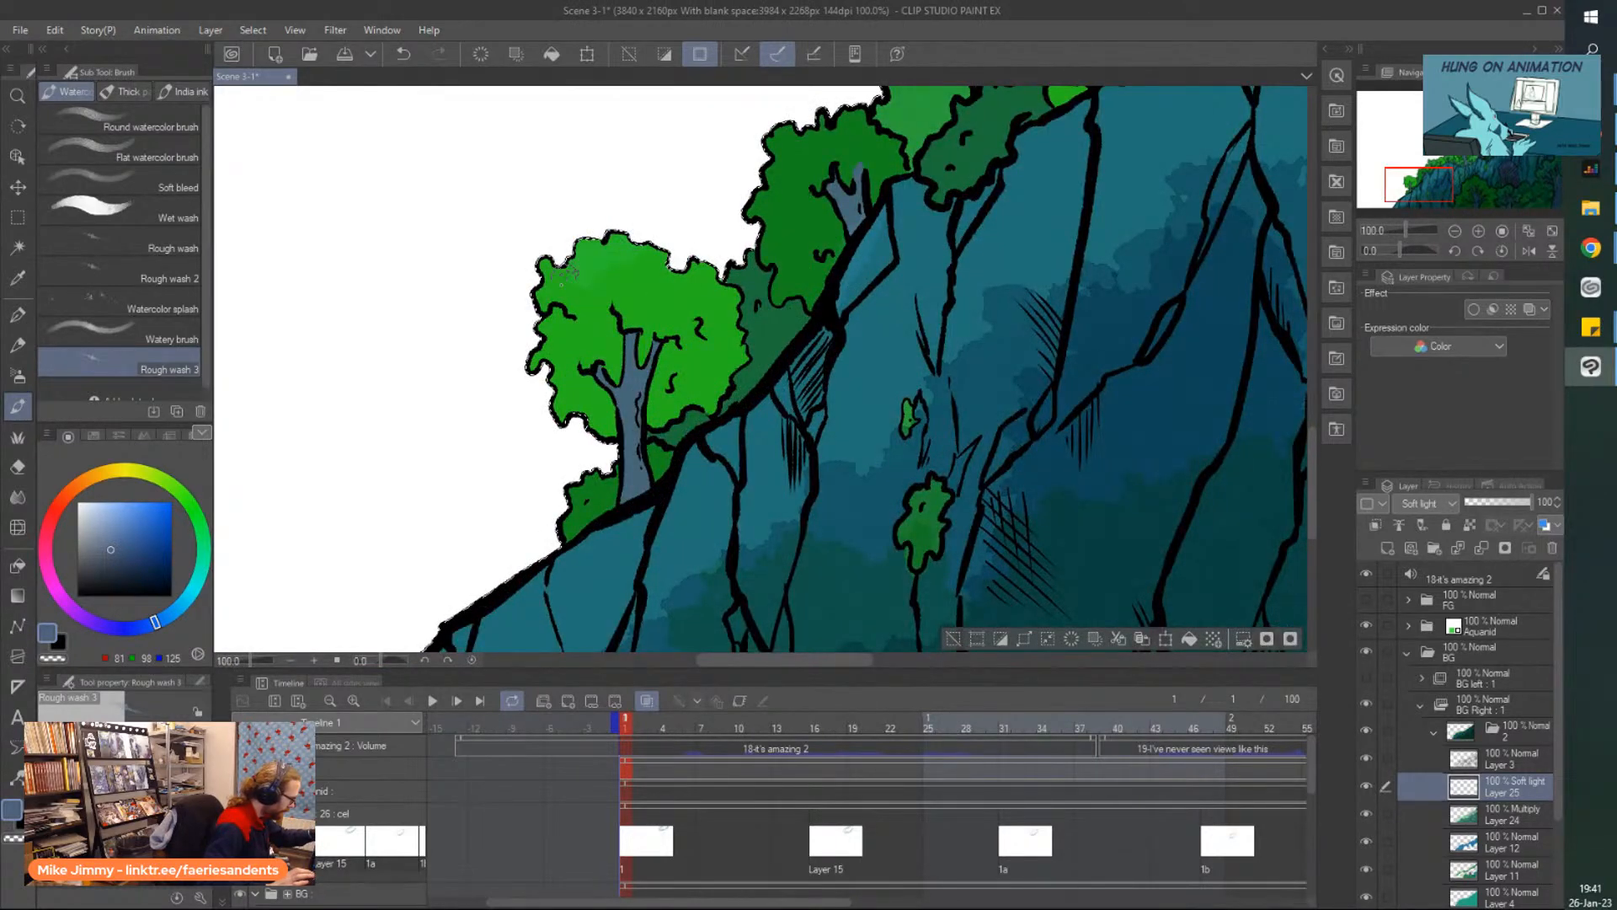
{"action": "scroll", "coordinate": [674, 263], "scroll_direction": "down", "scroll_amount": 3}
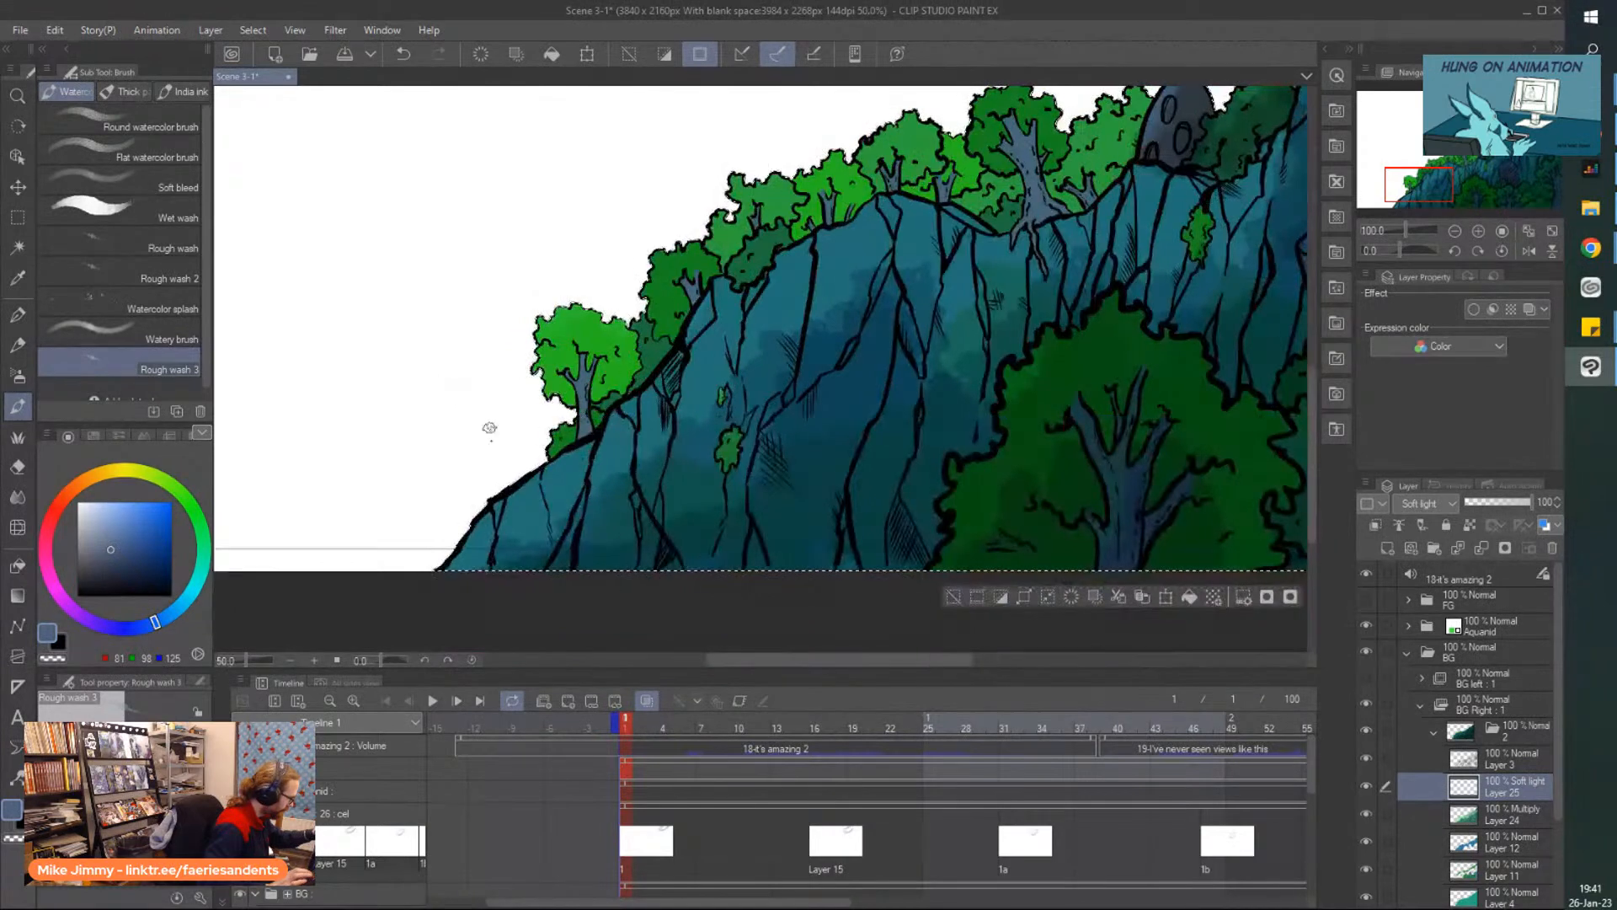
{"action": "scroll", "coordinate": [470, 390], "scroll_direction": "up", "scroll_amount": 3}
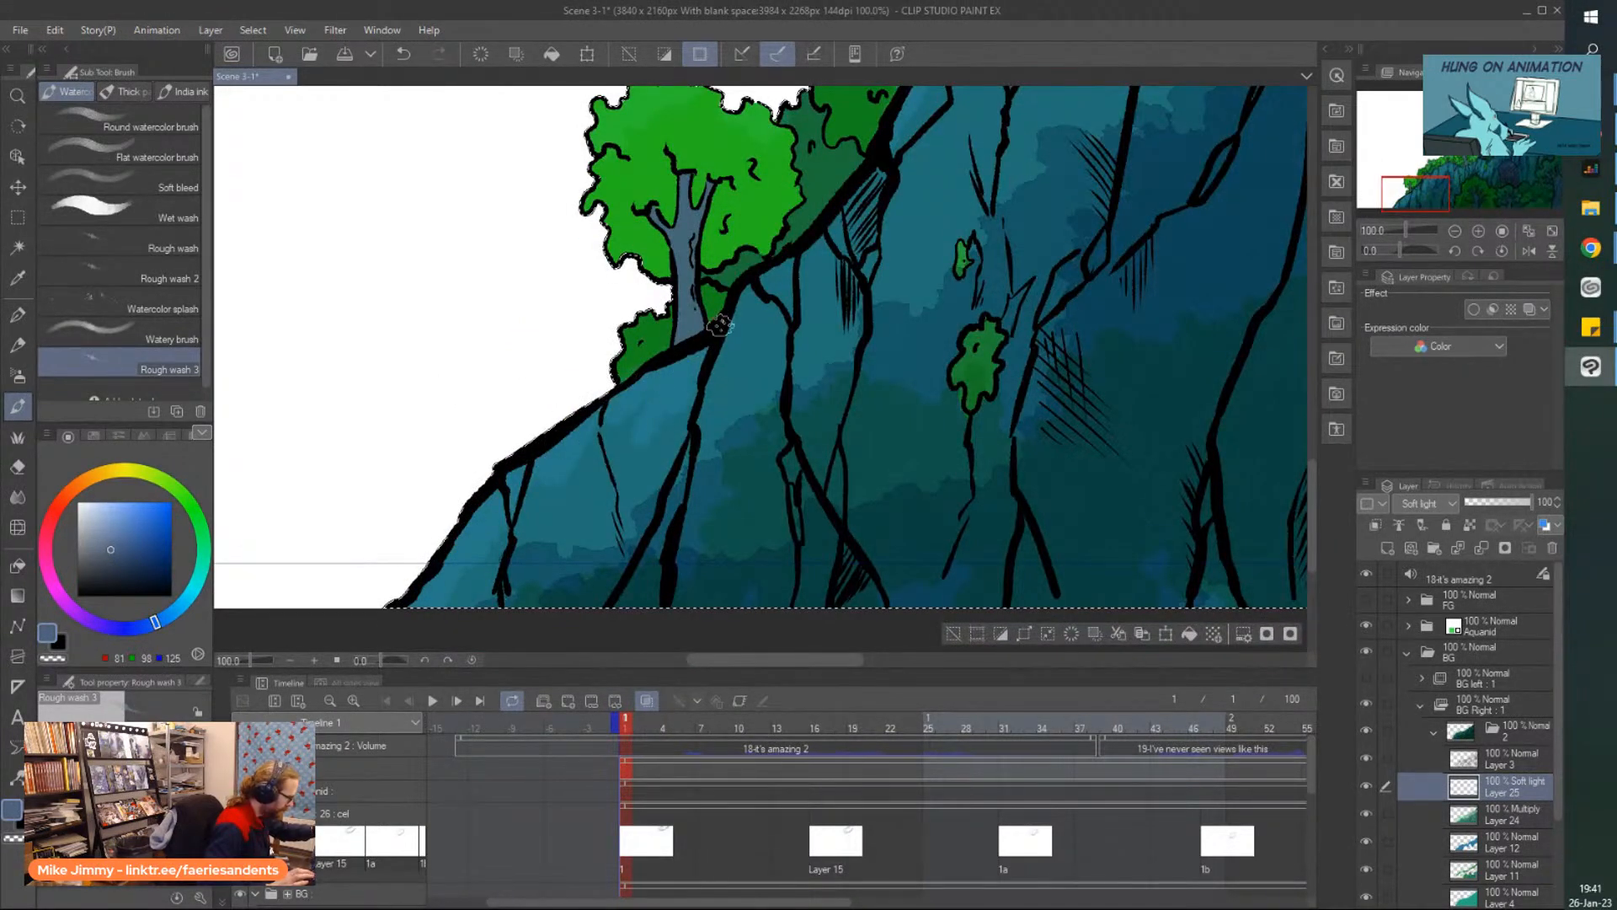
{"action": "scroll", "coordinate": [746, 320], "scroll_direction": "down", "scroll_amount": 5}
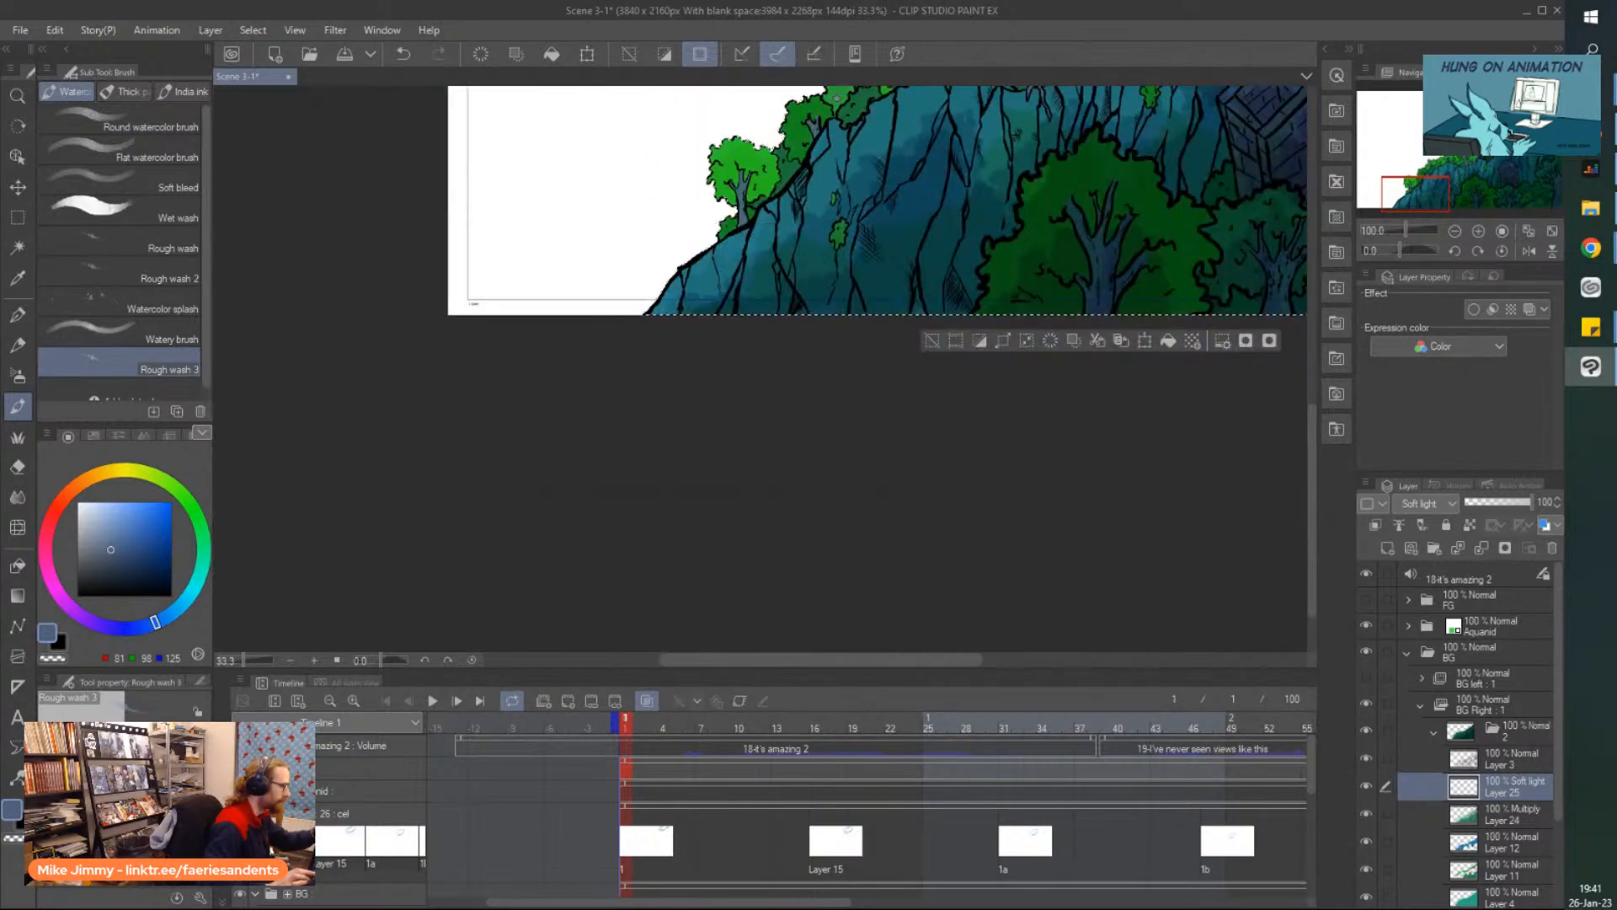
{"action": "scroll", "coordinate": [882, 186], "scroll_direction": "up", "scroll_amount": 5}
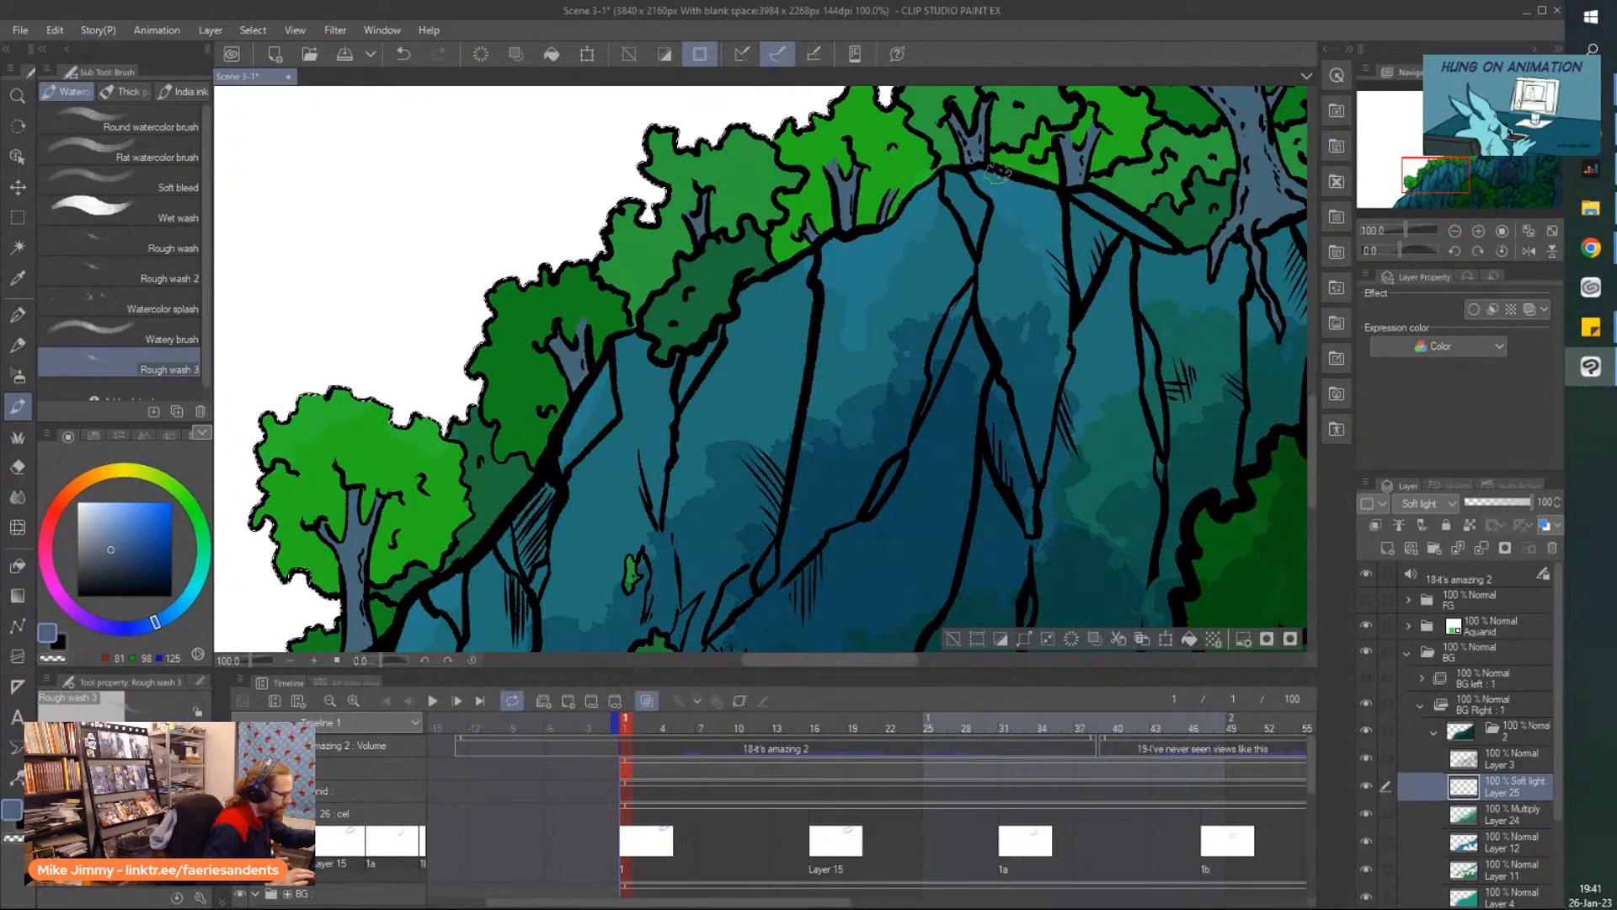
Paint soft highlights on the crowns of the ridge trees up to the windowed domed stone.
{"action": "scroll", "coordinate": [969, 156], "scroll_direction": "down", "scroll_amount": 4}
{"action": "scroll", "coordinate": [1021, 221], "scroll_direction": "up", "scroll_amount": 2}
{"action": "scroll", "coordinate": [1020, 221], "scroll_direction": "up", "scroll_amount": 2}
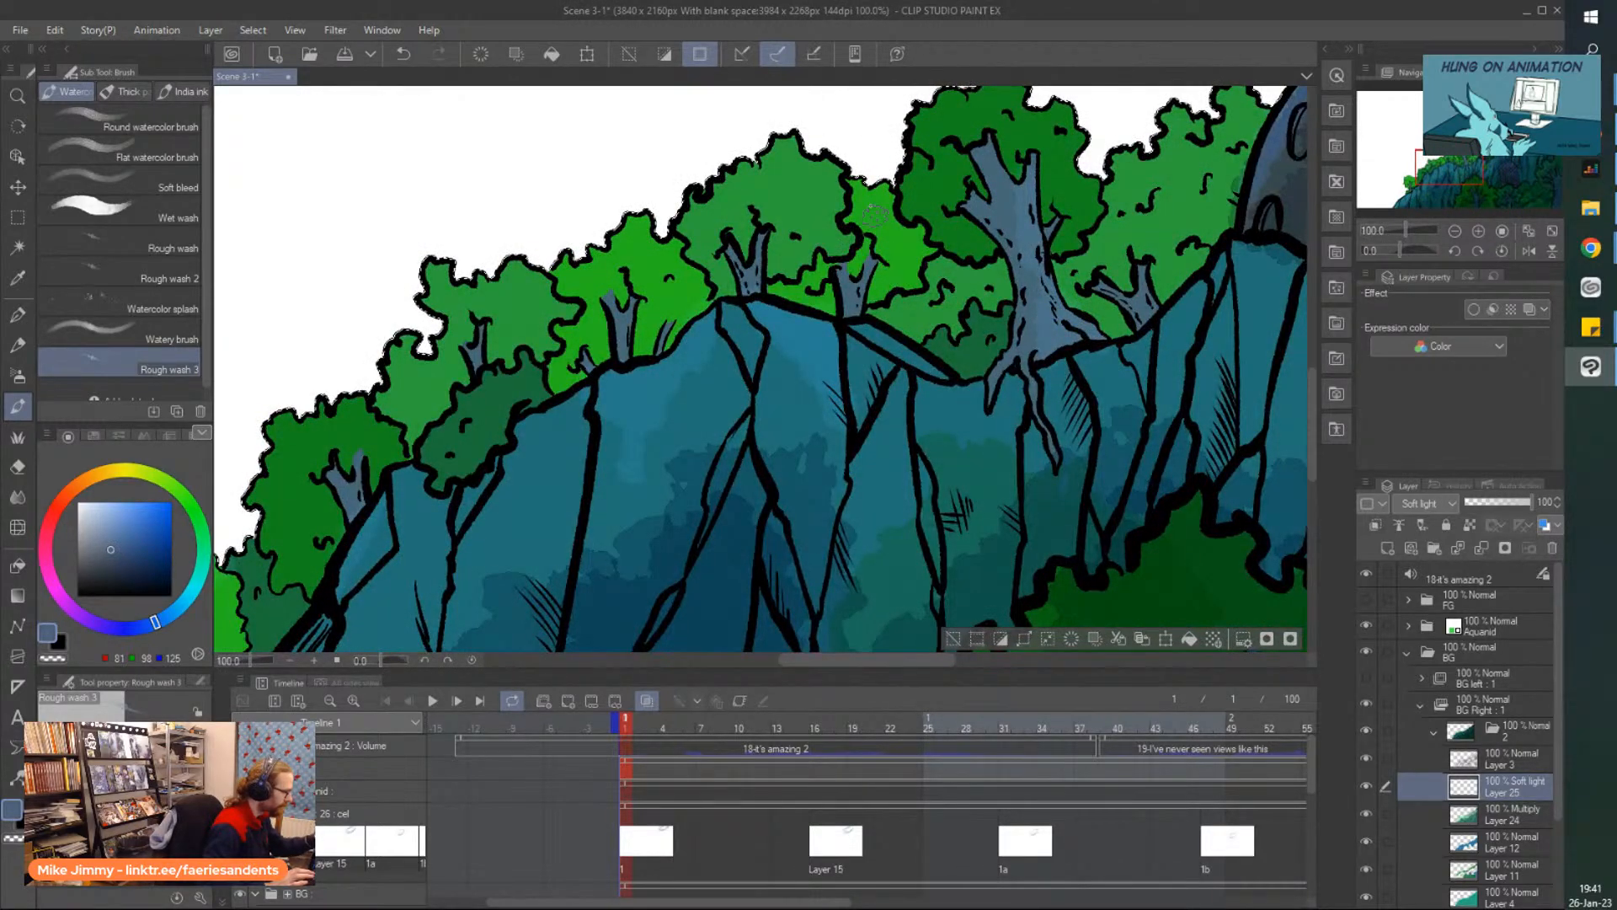
{"action": "scroll", "coordinate": [851, 192], "scroll_direction": "up", "scroll_amount": 2}
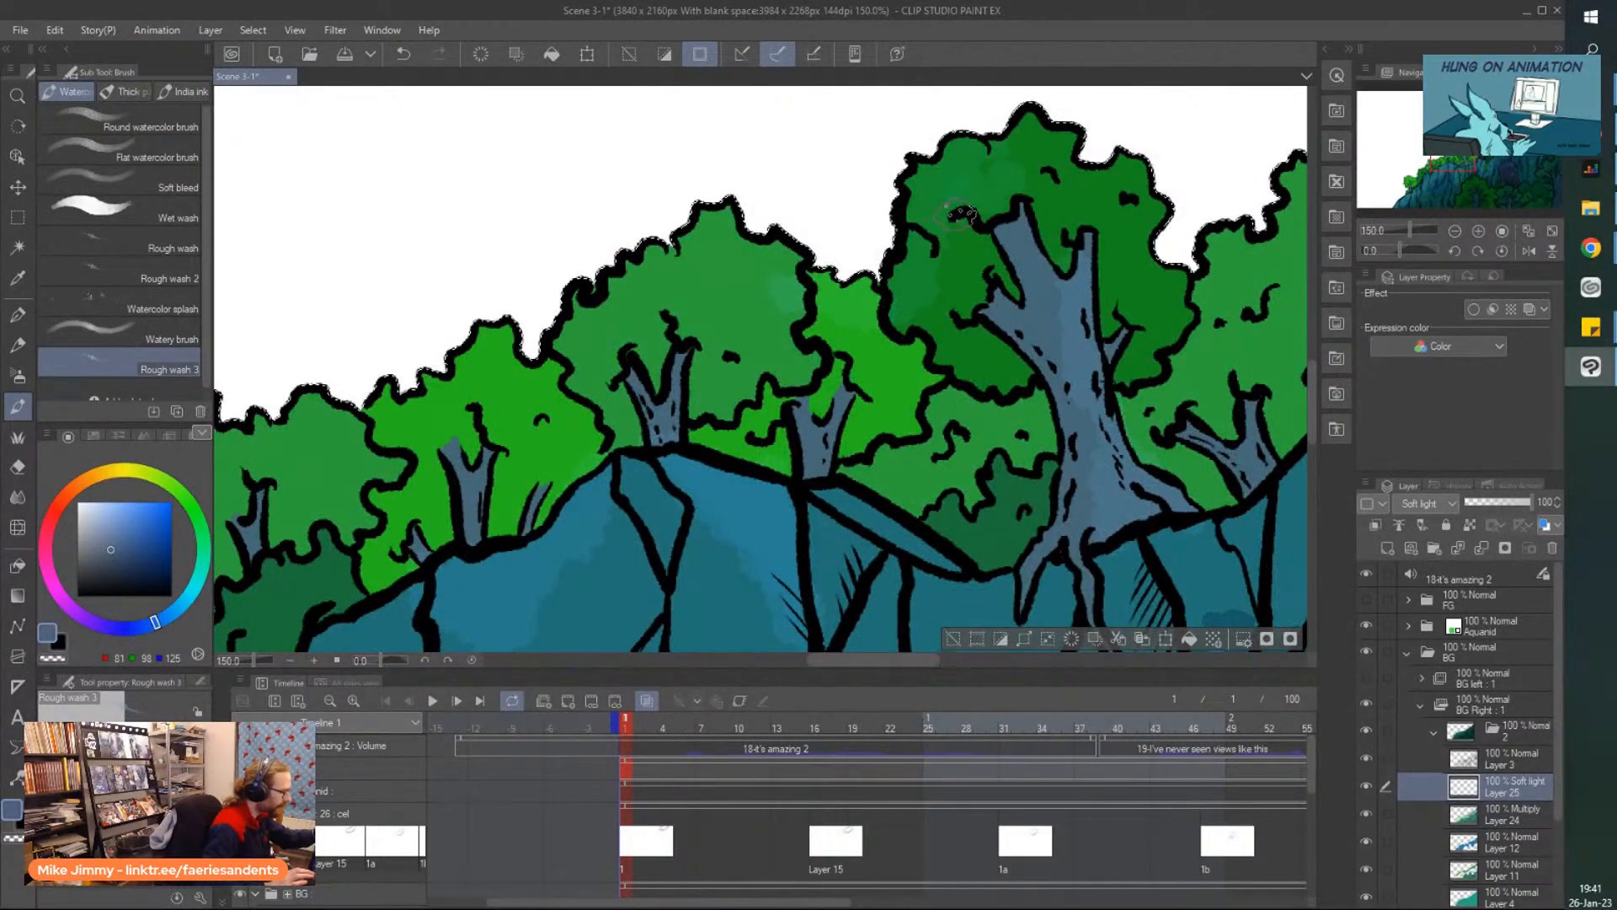
{"action": "scroll", "coordinate": [961, 215], "scroll_direction": "down", "scroll_amount": 2}
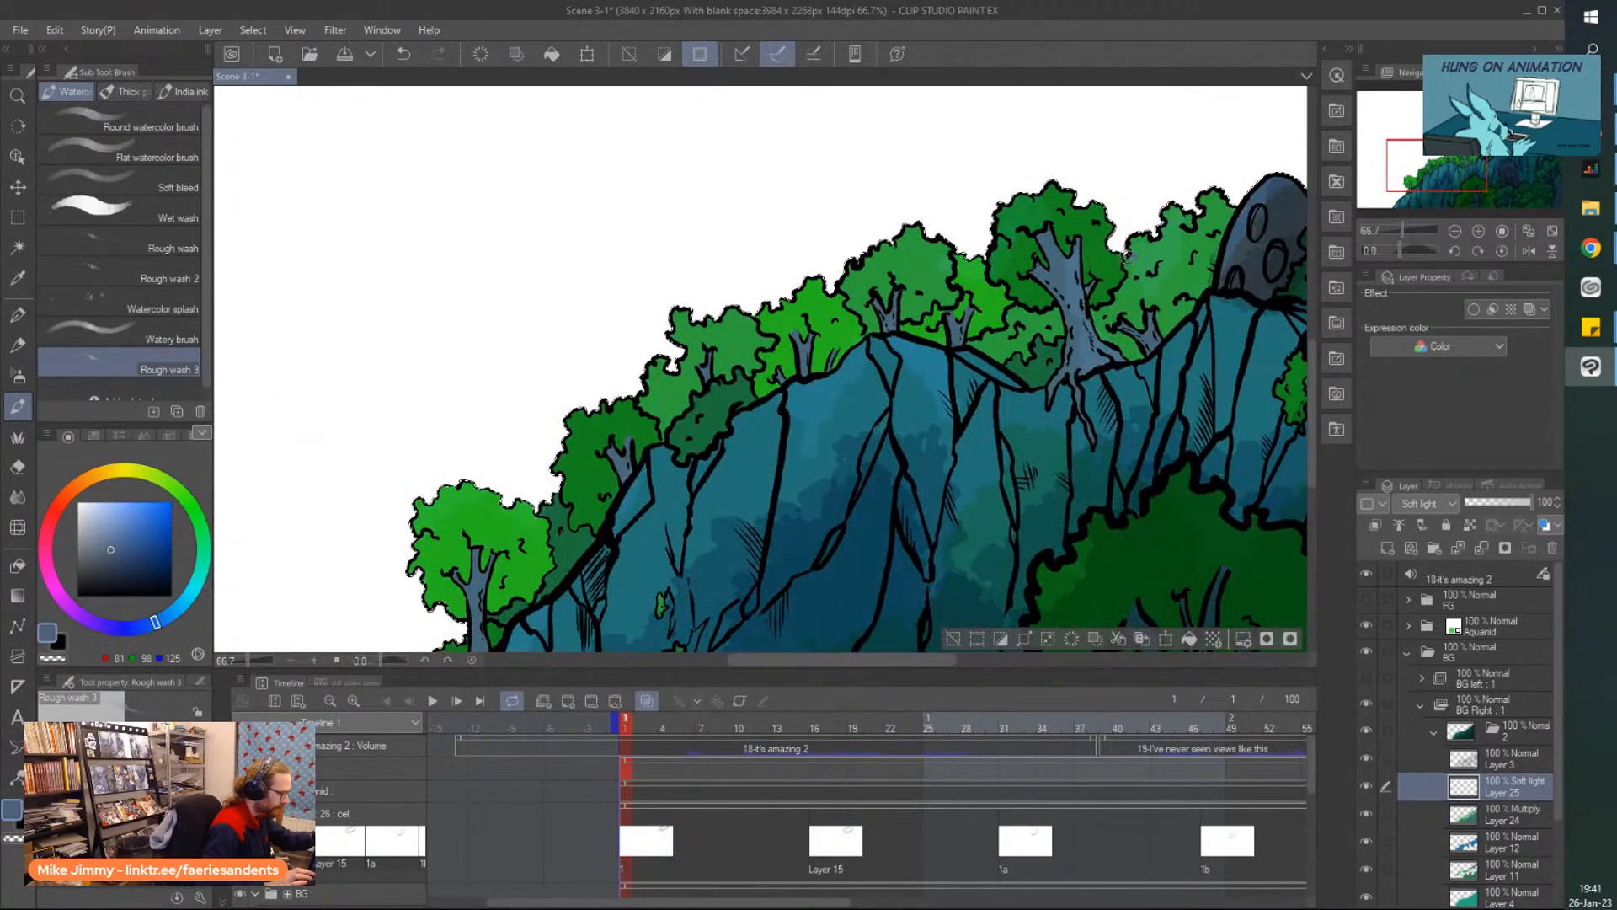
On the Multiply layer, undo the Rough wash stroke and shade the foliage left of the windowed dome with Rough wash 2.
{"action": "left_click", "coordinate": [1494, 812]}
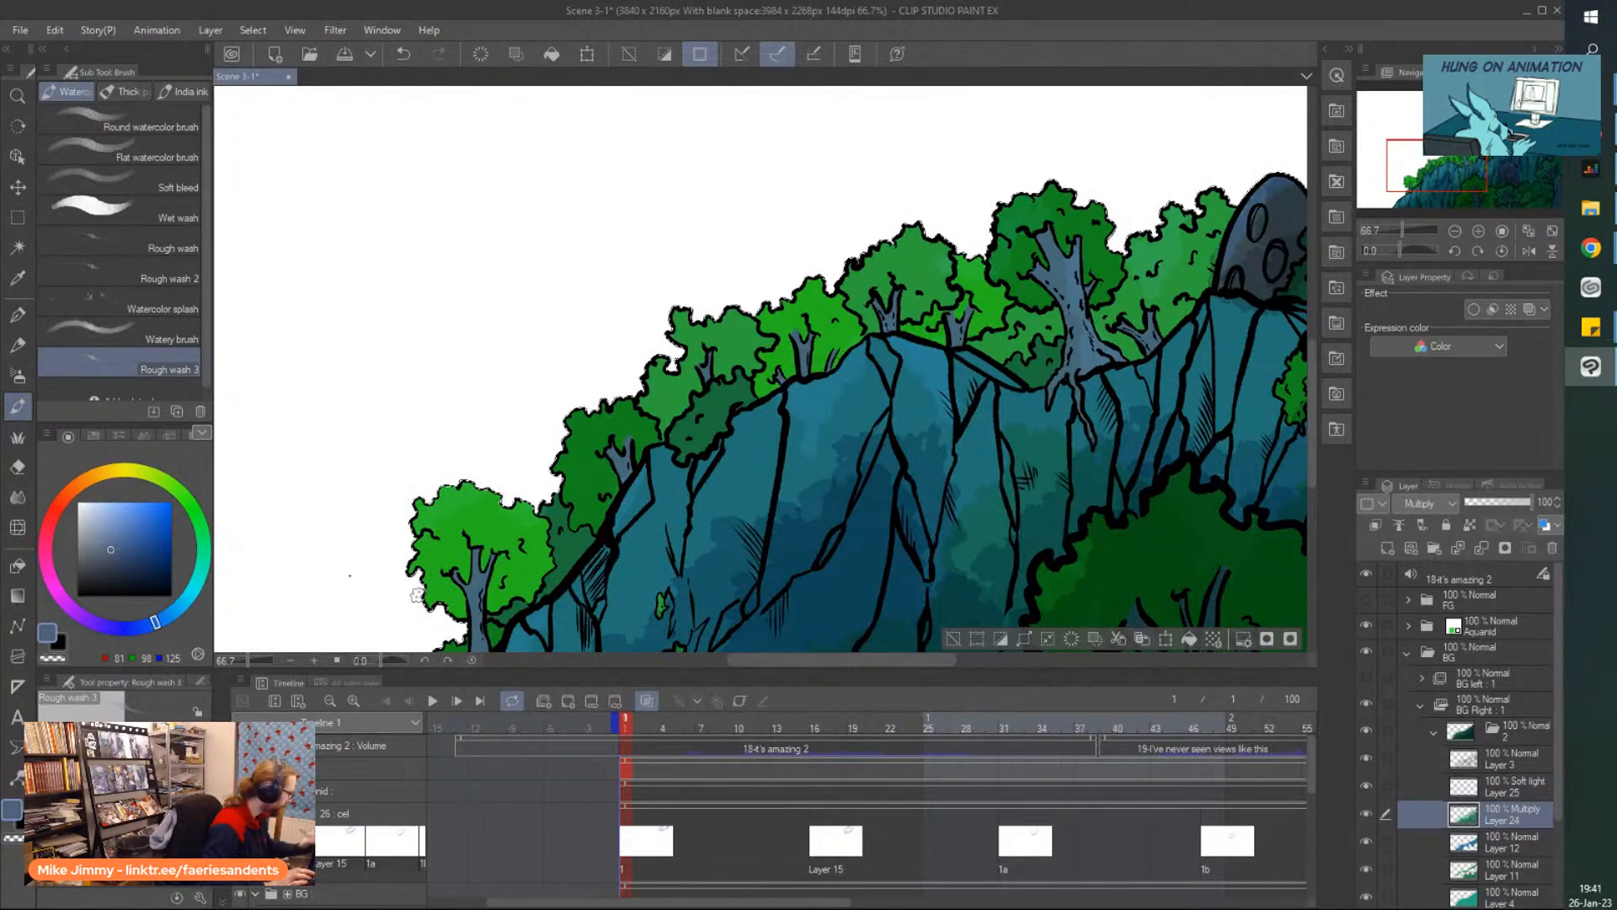
{"action": "key", "text": "ctrl+alt+0"}
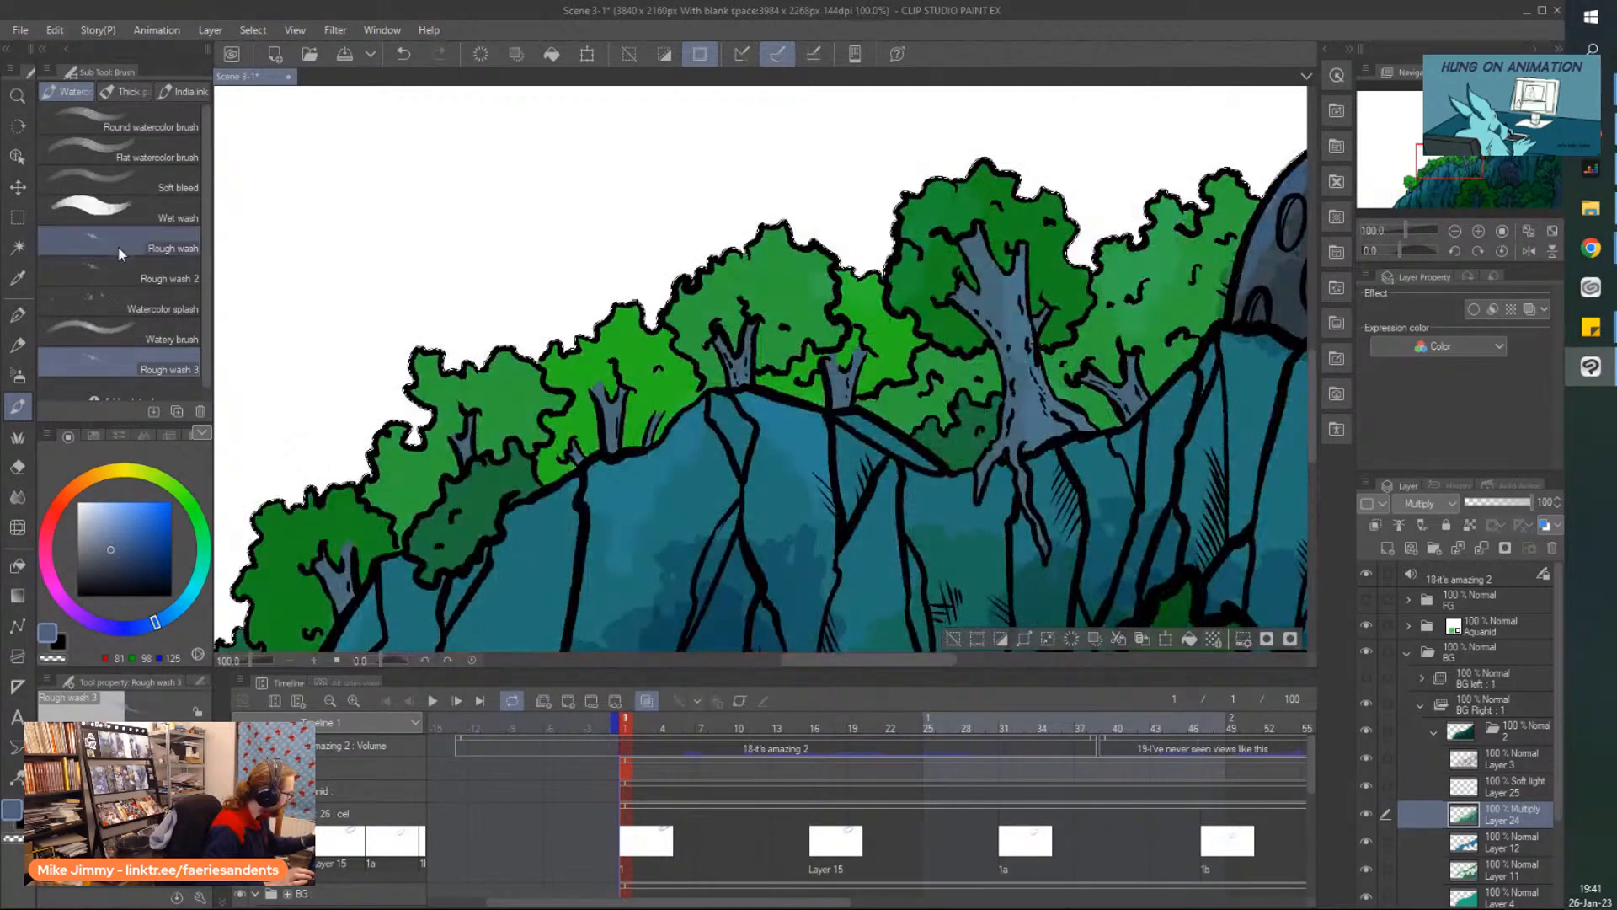
{"action": "left_click", "coordinate": [116, 243]}
{"action": "key", "text": "ctrl+z"}
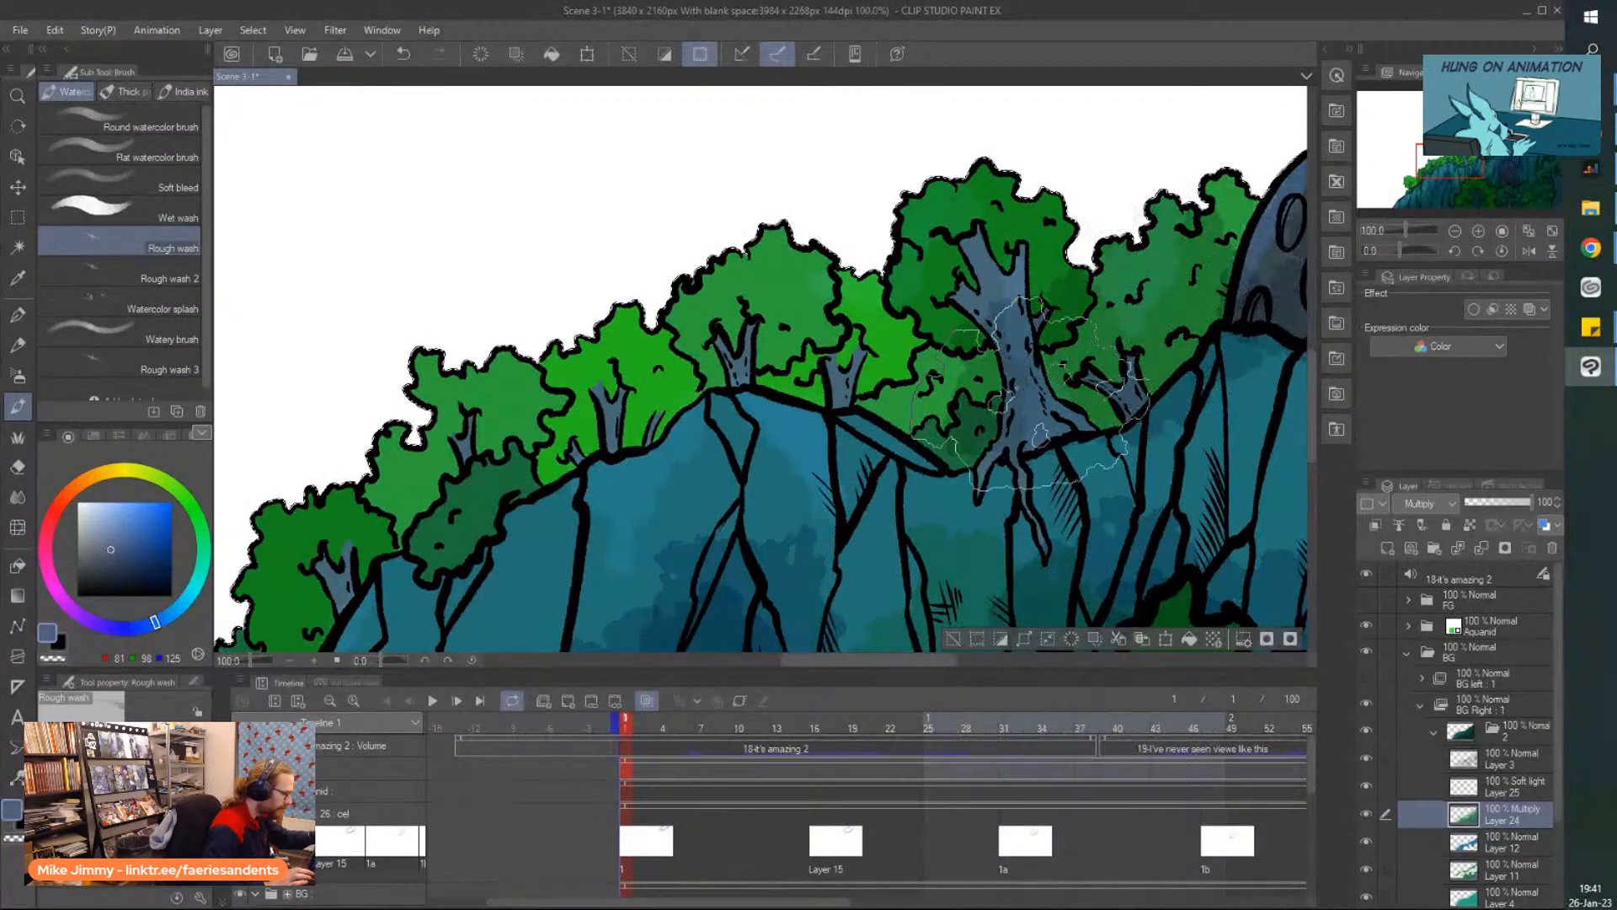
{"action": "left_click", "coordinate": [101, 263]}
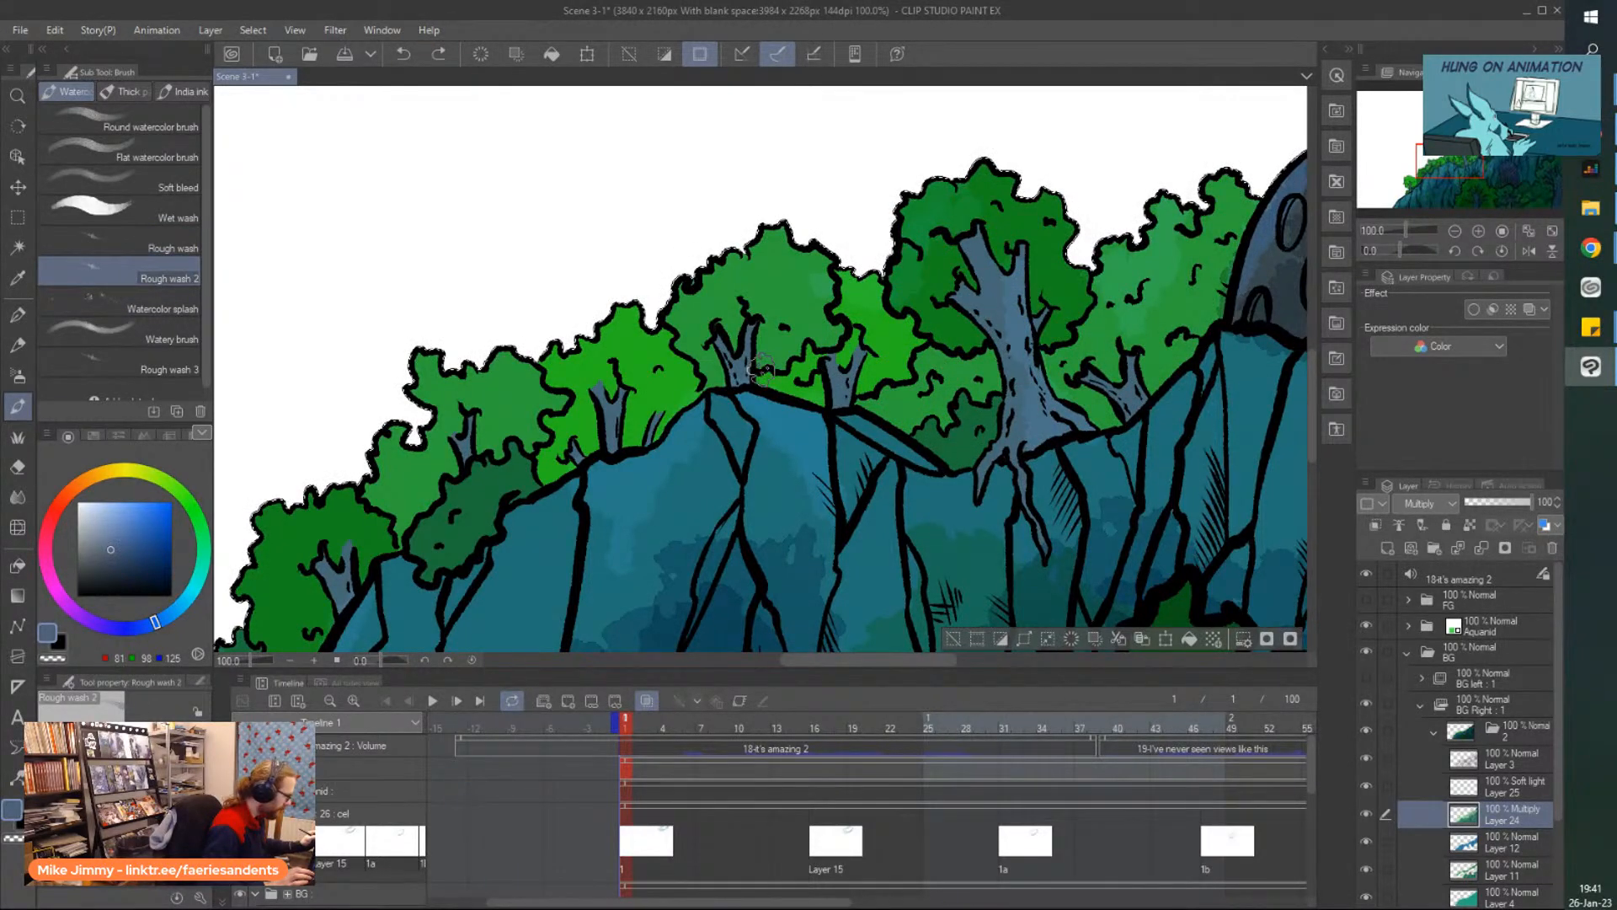
{"action": "mouse_move", "coordinate": [1189, 307]}
{"action": "left_mouse_down"}
{"action": "mouse_move", "coordinate": [1174, 351]}
{"action": "mouse_move", "coordinate": [1126, 364]}
{"action": "mouse_move", "coordinate": [1112, 394]}
{"action": "mouse_move", "coordinate": [1060, 324]}
{"action": "left_mouse_up"}
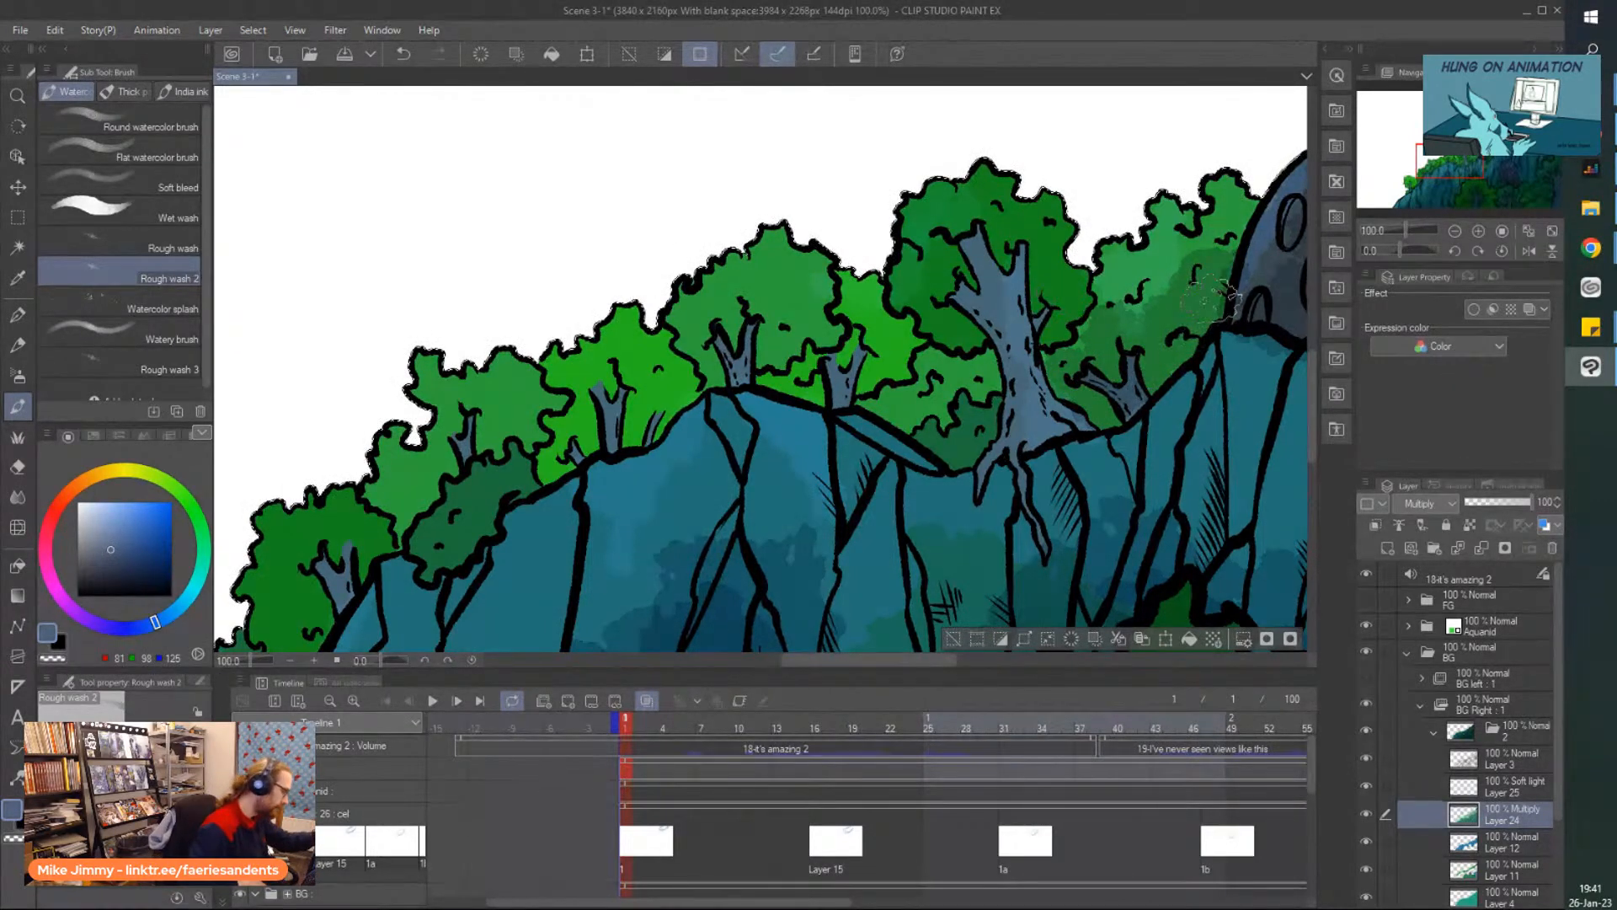
{"action": "mouse_move", "coordinate": [1198, 279]}
{"action": "left_mouse_down"}
{"action": "mouse_move", "coordinate": [1147, 365]}
{"action": "mouse_move", "coordinate": [1114, 348]}
{"action": "mouse_move", "coordinate": [1080, 392]}
{"action": "left_mouse_up"}
Shade the foliage around the large blue trunk and the smaller trees to its left on the Multiply layer.
{"action": "mouse_move", "coordinate": [923, 398]}
{"action": "left_mouse_down"}
{"action": "mouse_move", "coordinate": [994, 356]}
{"action": "mouse_move", "coordinate": [954, 453]}
{"action": "mouse_move", "coordinate": [935, 396]}
{"action": "mouse_move", "coordinate": [870, 398]}
{"action": "mouse_move", "coordinate": [969, 449]}
{"action": "mouse_move", "coordinate": [982, 385]}
{"action": "mouse_move", "coordinate": [922, 432]}
{"action": "mouse_move", "coordinate": [948, 348]}
{"action": "mouse_move", "coordinate": [990, 301]}
{"action": "mouse_move", "coordinate": [1041, 430]}
{"action": "left_mouse_up"}
{"action": "mouse_move", "coordinate": [918, 354]}
{"action": "left_mouse_down"}
{"action": "mouse_move", "coordinate": [977, 278]}
{"action": "mouse_move", "coordinate": [1055, 320]}
{"action": "left_mouse_up"}
{"action": "mouse_move", "coordinate": [834, 350]}
{"action": "left_mouse_down"}
{"action": "mouse_move", "coordinate": [884, 337]}
{"action": "mouse_move", "coordinate": [811, 375]}
{"action": "left_mouse_up"}
{"action": "mouse_move", "coordinate": [733, 337]}
{"action": "left_mouse_down"}
{"action": "mouse_move", "coordinate": [779, 296]}
{"action": "mouse_move", "coordinate": [779, 343]}
{"action": "mouse_move", "coordinate": [771, 309]}
{"action": "mouse_move", "coordinate": [808, 313]}
{"action": "mouse_move", "coordinate": [737, 308]}
{"action": "left_mouse_up"}
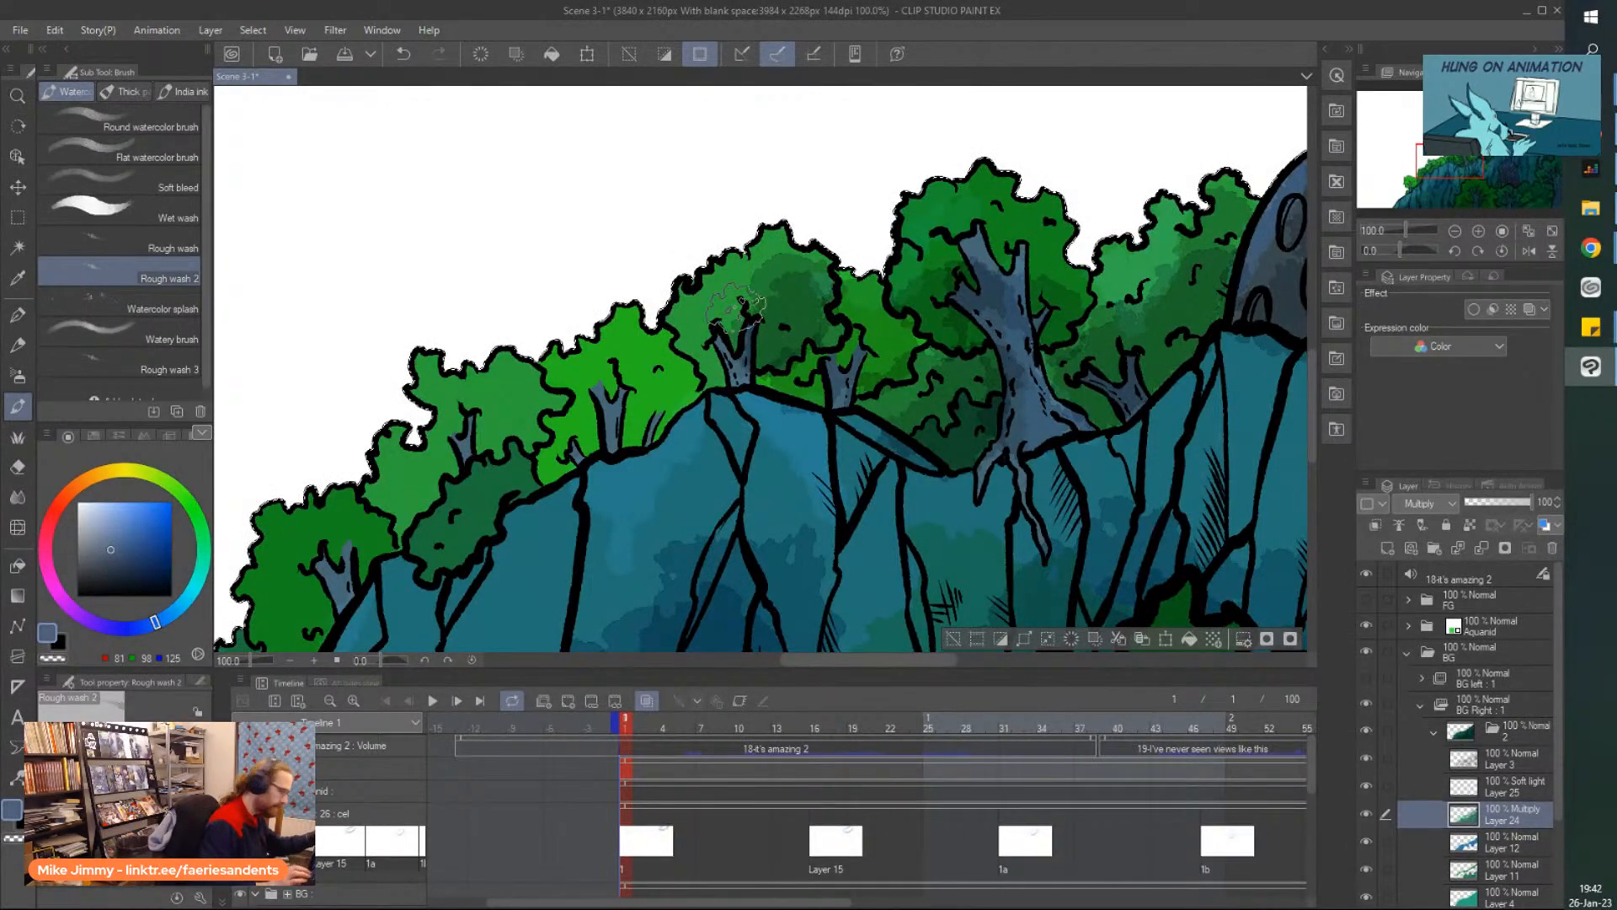
{"action": "scroll", "coordinate": [736, 310], "scroll_direction": "down", "scroll_amount": 1}
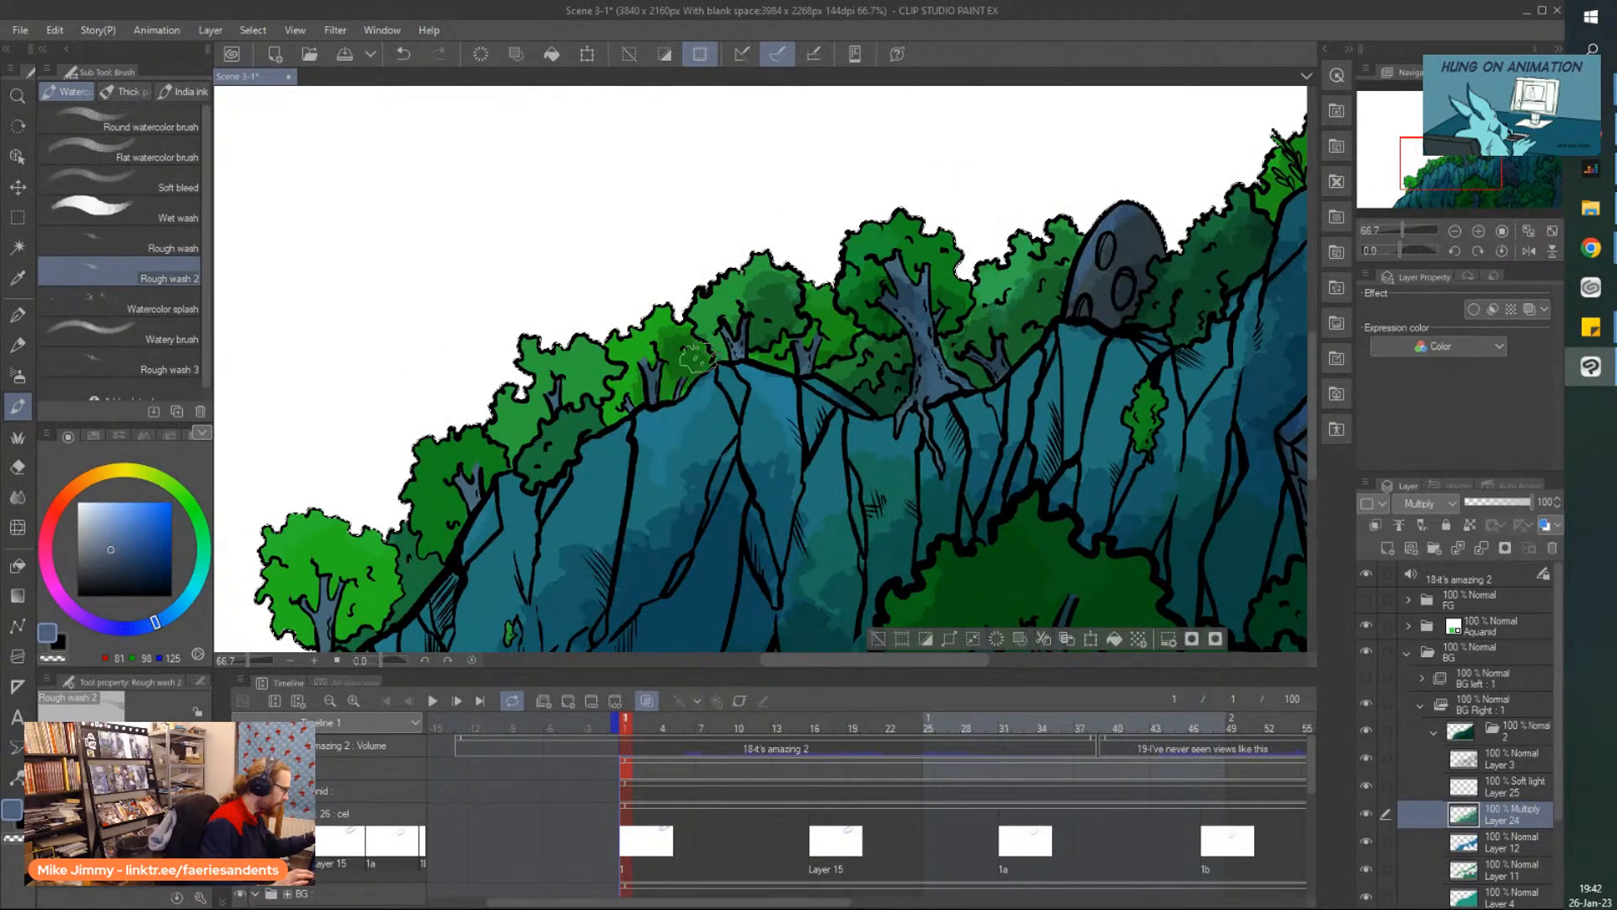
Continue the Multiply shading down the ridge across the remaining trees and bushes to the leftmost tree.
{"action": "mouse_move", "coordinate": [554, 380]}
{"action": "left_mouse_down"}
{"action": "mouse_move", "coordinate": [587, 419]}
{"action": "mouse_move", "coordinate": [568, 417]}
{"action": "mouse_move", "coordinate": [541, 468]}
{"action": "mouse_move", "coordinate": [515, 424]}
{"action": "mouse_move", "coordinate": [495, 474]}
{"action": "mouse_move", "coordinate": [467, 484]}
{"action": "mouse_move", "coordinate": [466, 457]}
{"action": "mouse_move", "coordinate": [427, 568]}
{"action": "mouse_move", "coordinate": [417, 551]}
{"action": "mouse_move", "coordinate": [373, 616]}
{"action": "mouse_move", "coordinate": [310, 581]}
{"action": "mouse_move", "coordinate": [332, 604]}
{"action": "mouse_move", "coordinate": [317, 536]}
{"action": "mouse_move", "coordinate": [374, 501]}
{"action": "mouse_move", "coordinate": [390, 438]}
{"action": "mouse_move", "coordinate": [423, 452]}
{"action": "mouse_move", "coordinate": [433, 490]}
{"action": "mouse_move", "coordinate": [475, 453]}
{"action": "mouse_move", "coordinate": [409, 453]}
{"action": "mouse_move", "coordinate": [368, 532]}
{"action": "mouse_move", "coordinate": [330, 525]}
{"action": "left_mouse_up"}
{"action": "scroll", "coordinate": [315, 537], "scroll_direction": "down", "scroll_amount": 3}
{"action": "scroll", "coordinate": [305, 573], "scroll_direction": "up", "scroll_amount": 3}
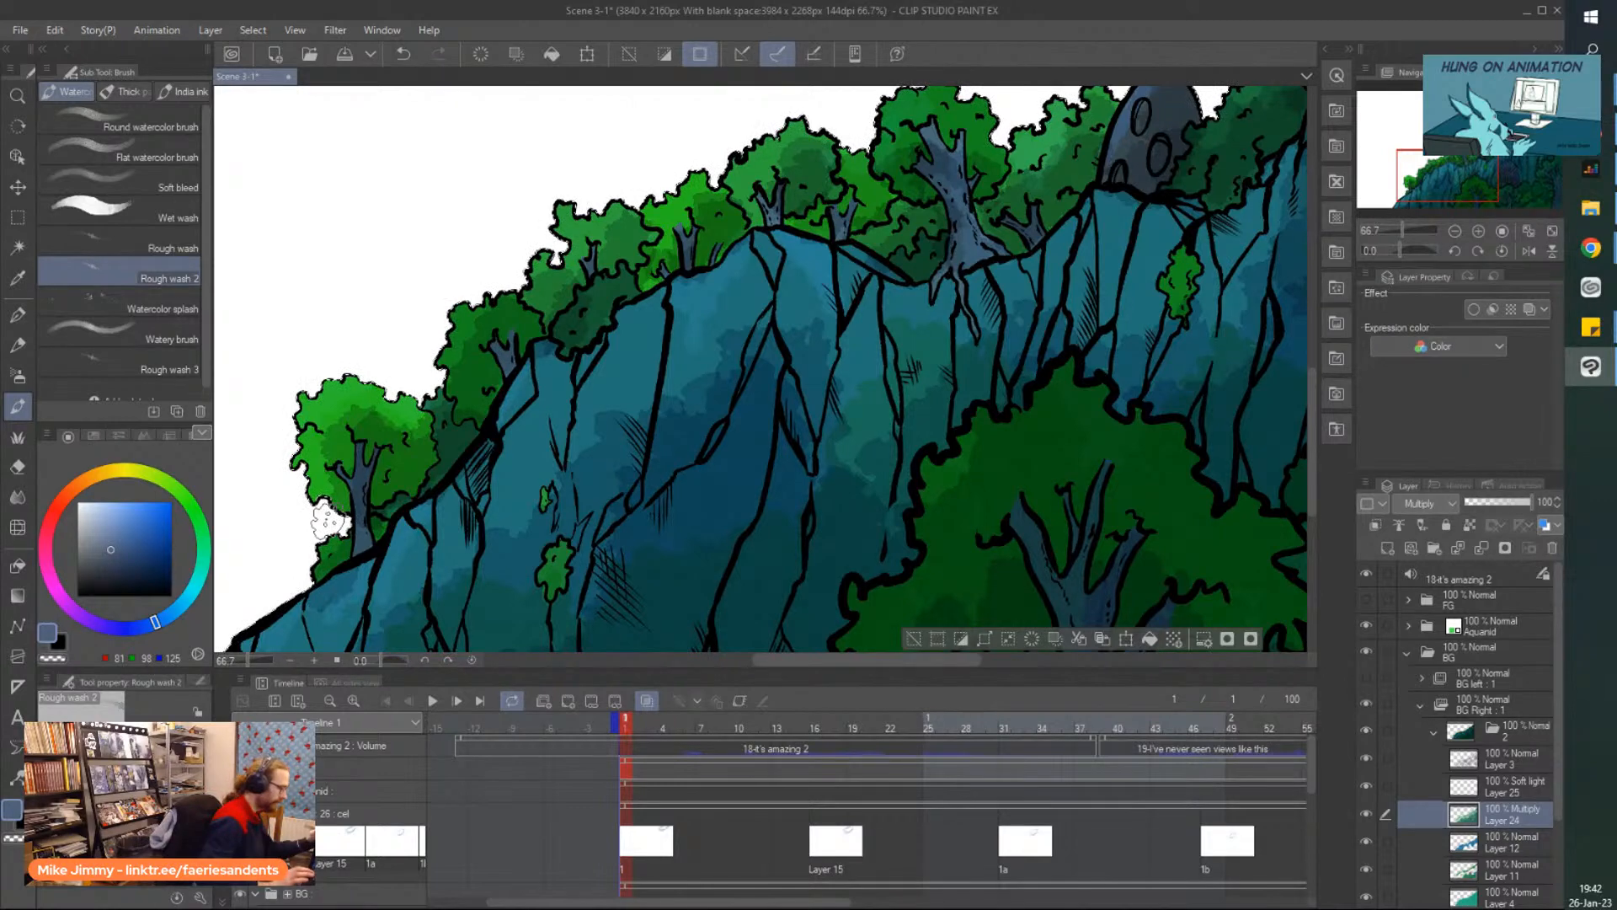
{"action": "scroll", "coordinate": [328, 522], "scroll_direction": "down", "scroll_amount": 2}
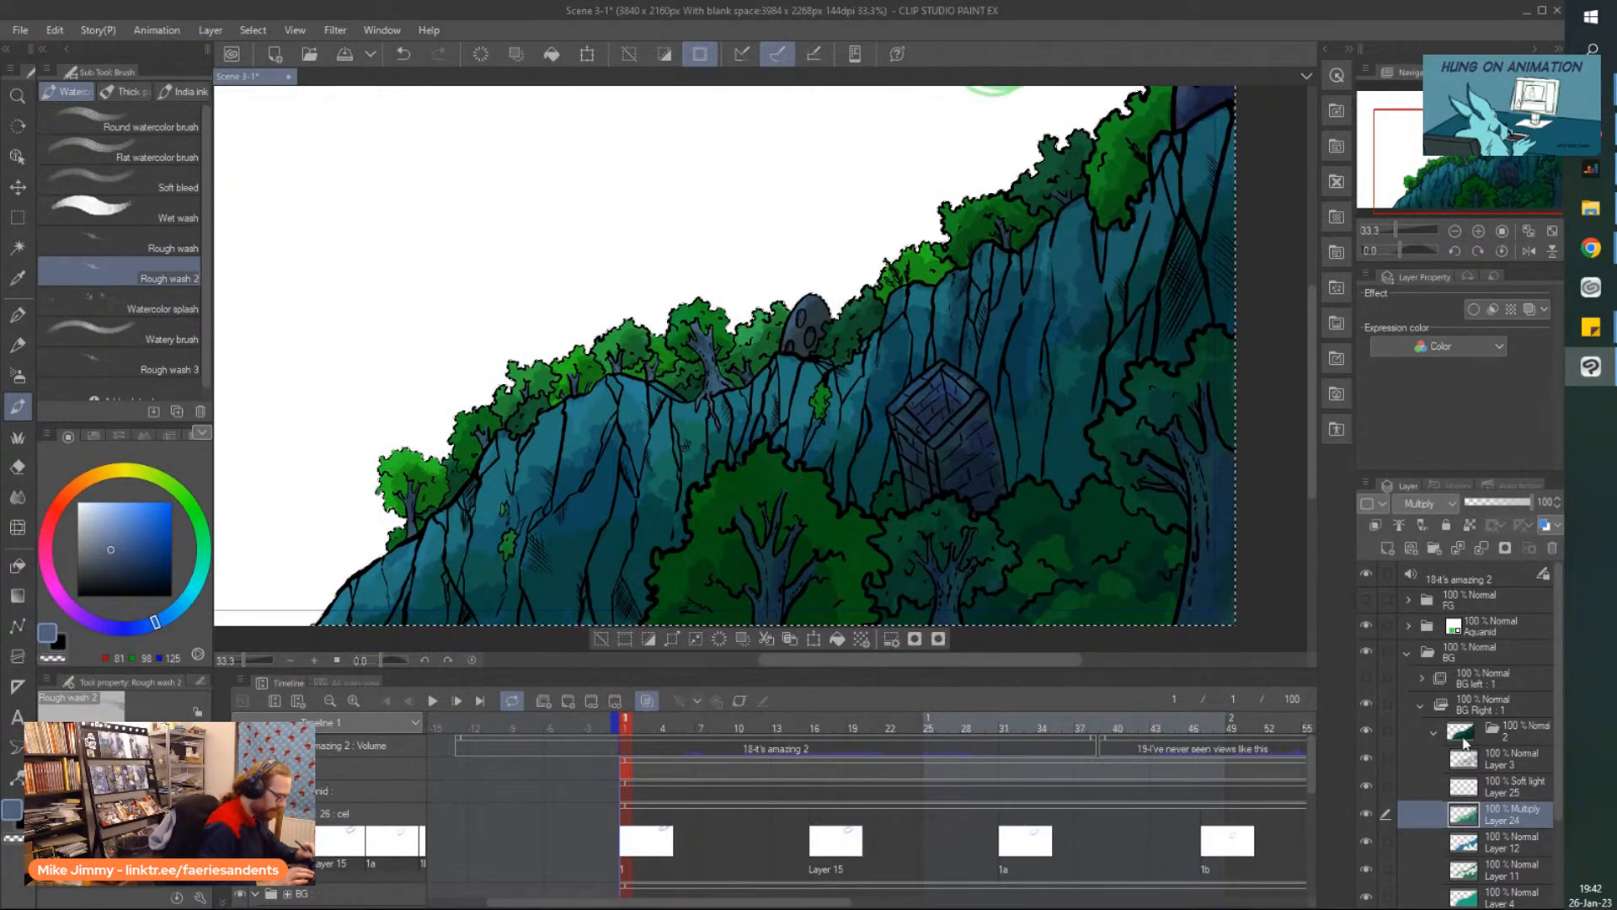
On the Soft light layer, paint pale blue highlights (187, 210, 248) along the right cliff's upper faces with Rough wash 3.
{"action": "left_click", "coordinate": [1491, 786]}
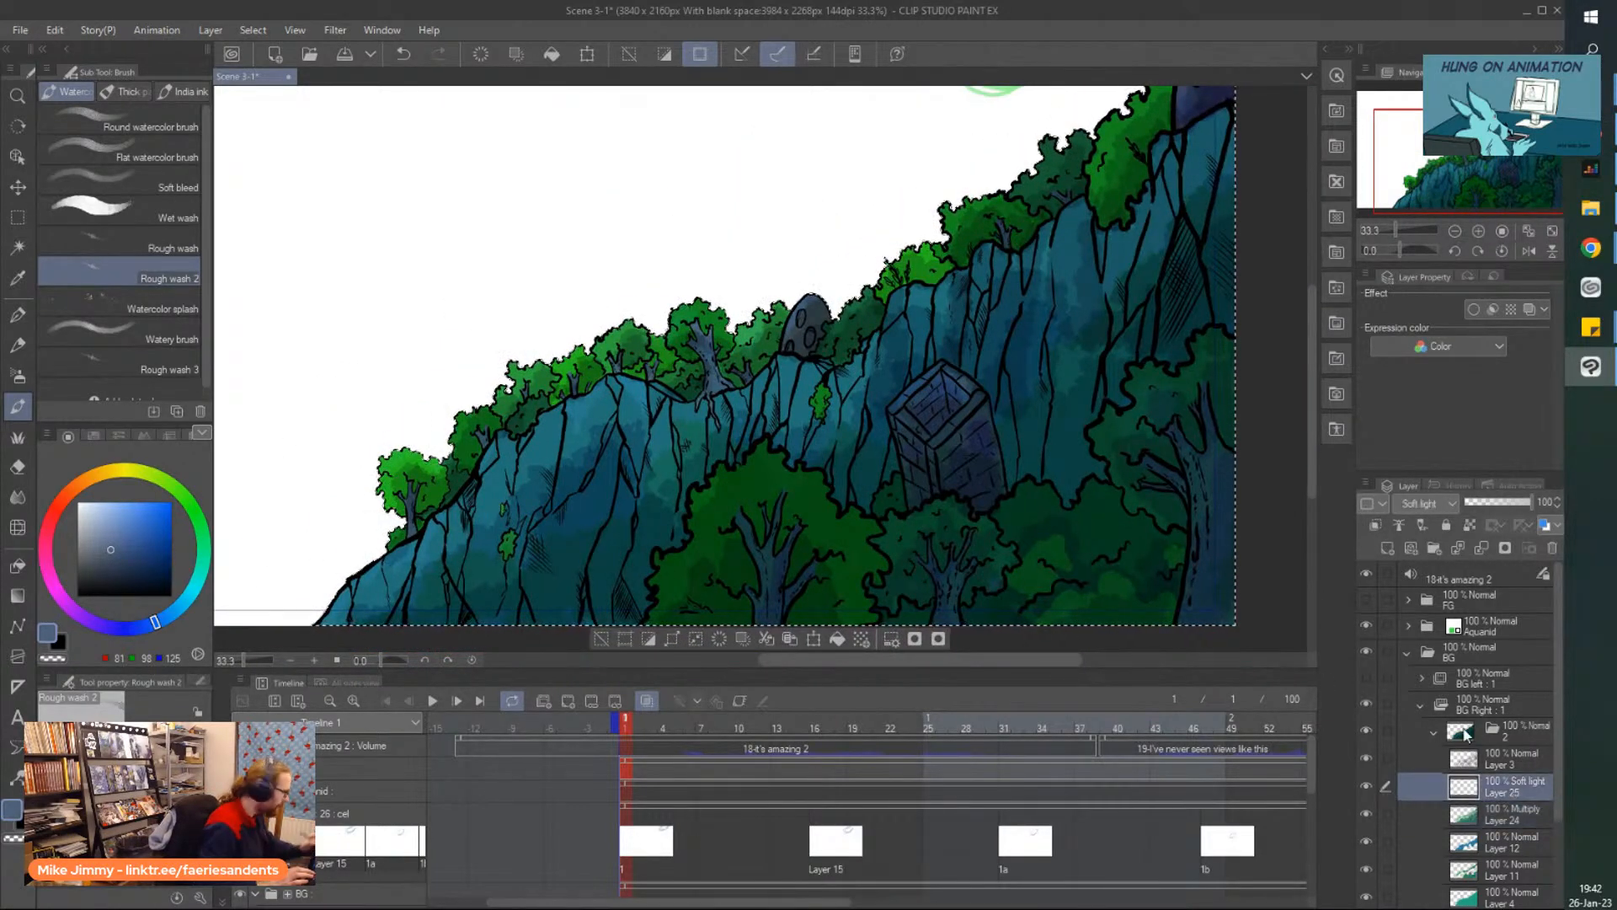
{"action": "left_click", "coordinate": [121, 369]}
{"action": "scroll", "coordinate": [590, 404], "scroll_direction": "up", "scroll_amount": 5}
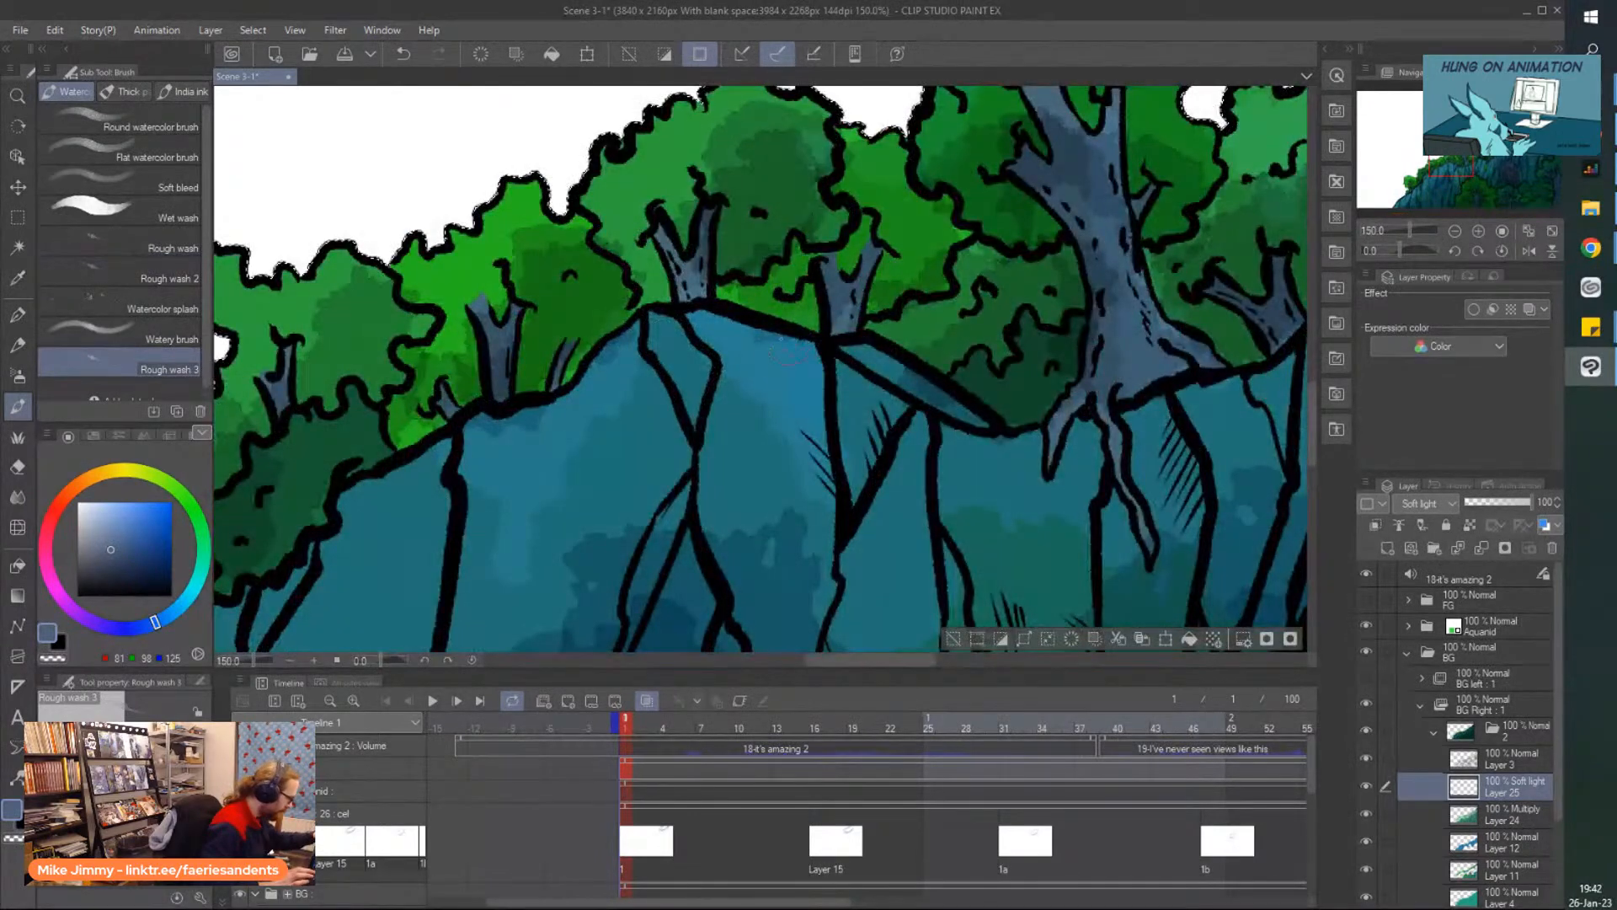
{"action": "scroll", "coordinate": [539, 285], "scroll_direction": "down", "scroll_amount": 3}
{"action": "left_click", "coordinate": [100, 499]}
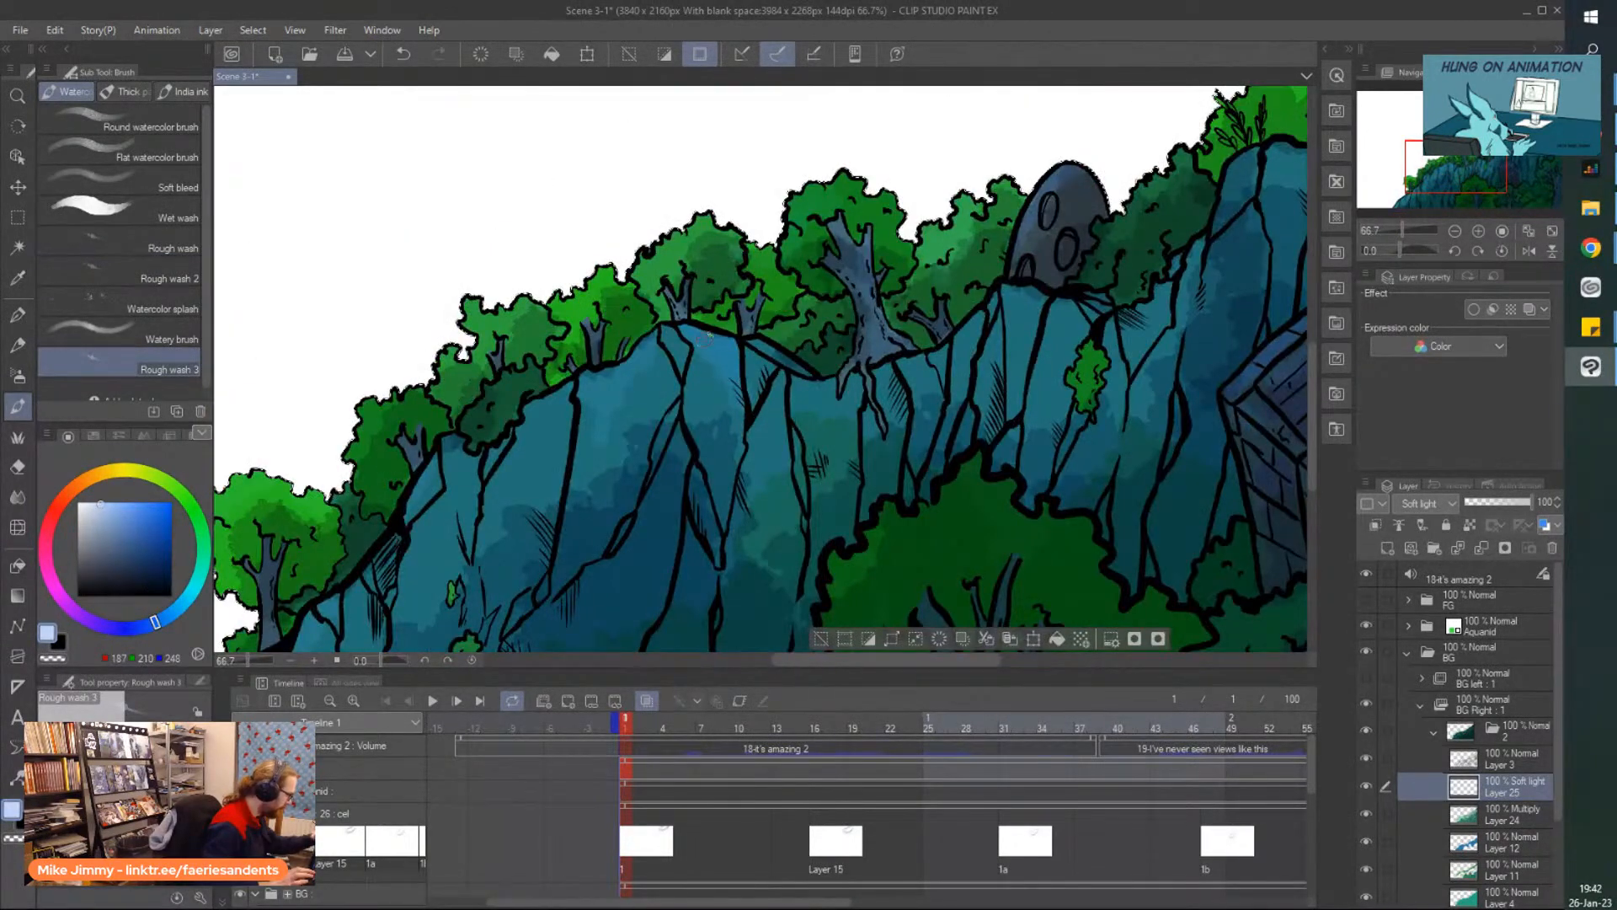
{"action": "scroll", "coordinate": [642, 360], "scroll_direction": "up", "scroll_amount": 1}
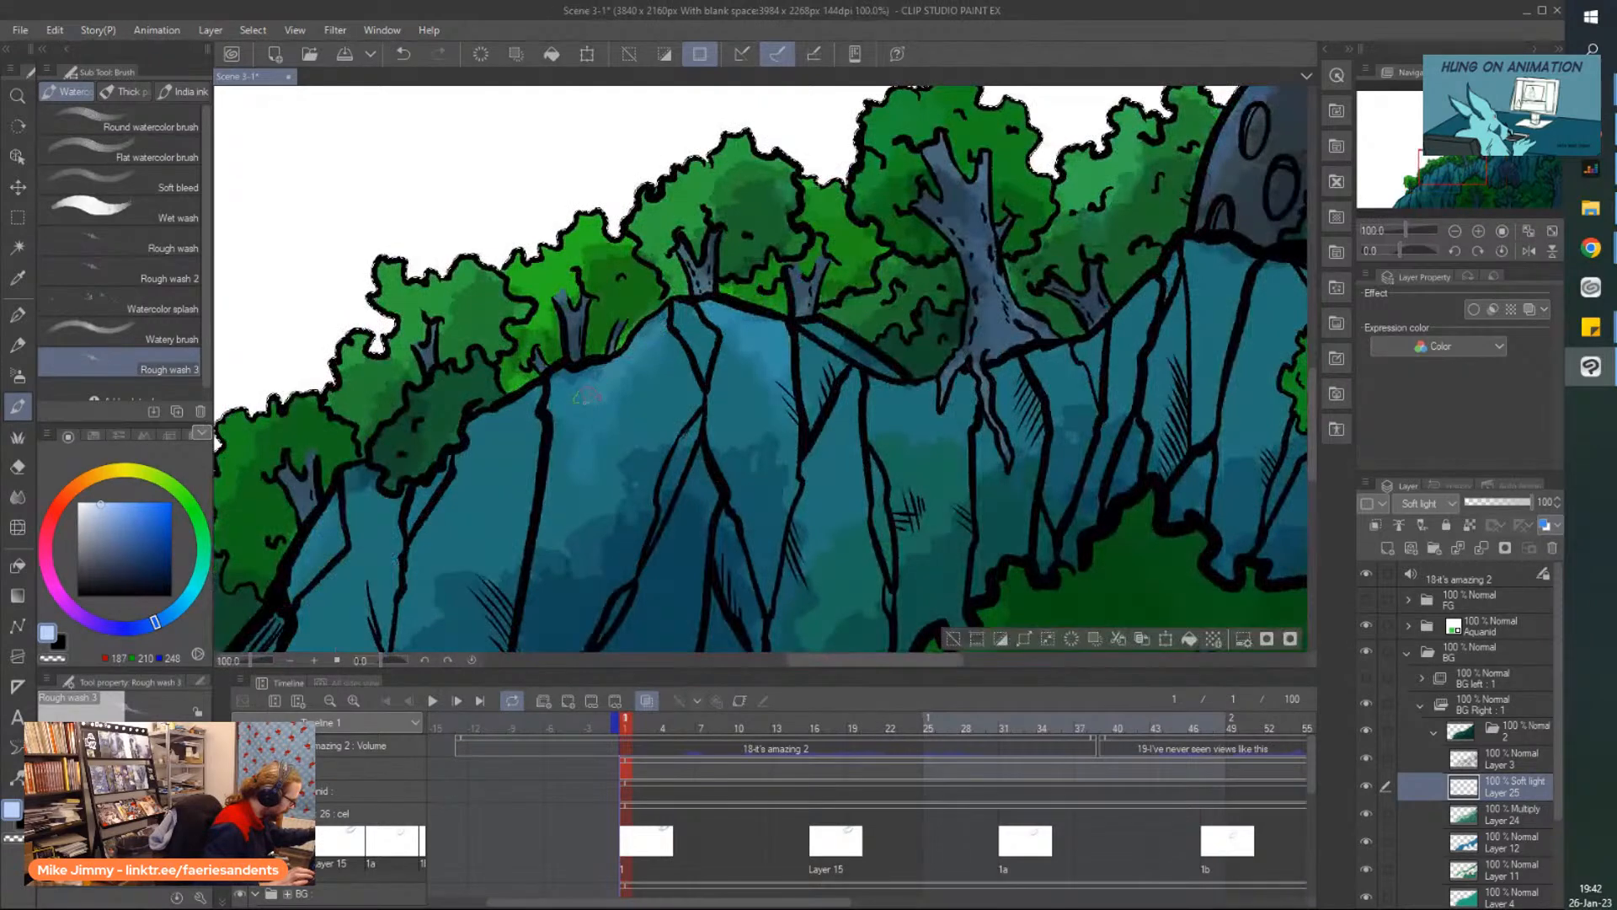
{"action": "scroll", "coordinate": [994, 299], "scroll_direction": "down", "scroll_amount": 1}
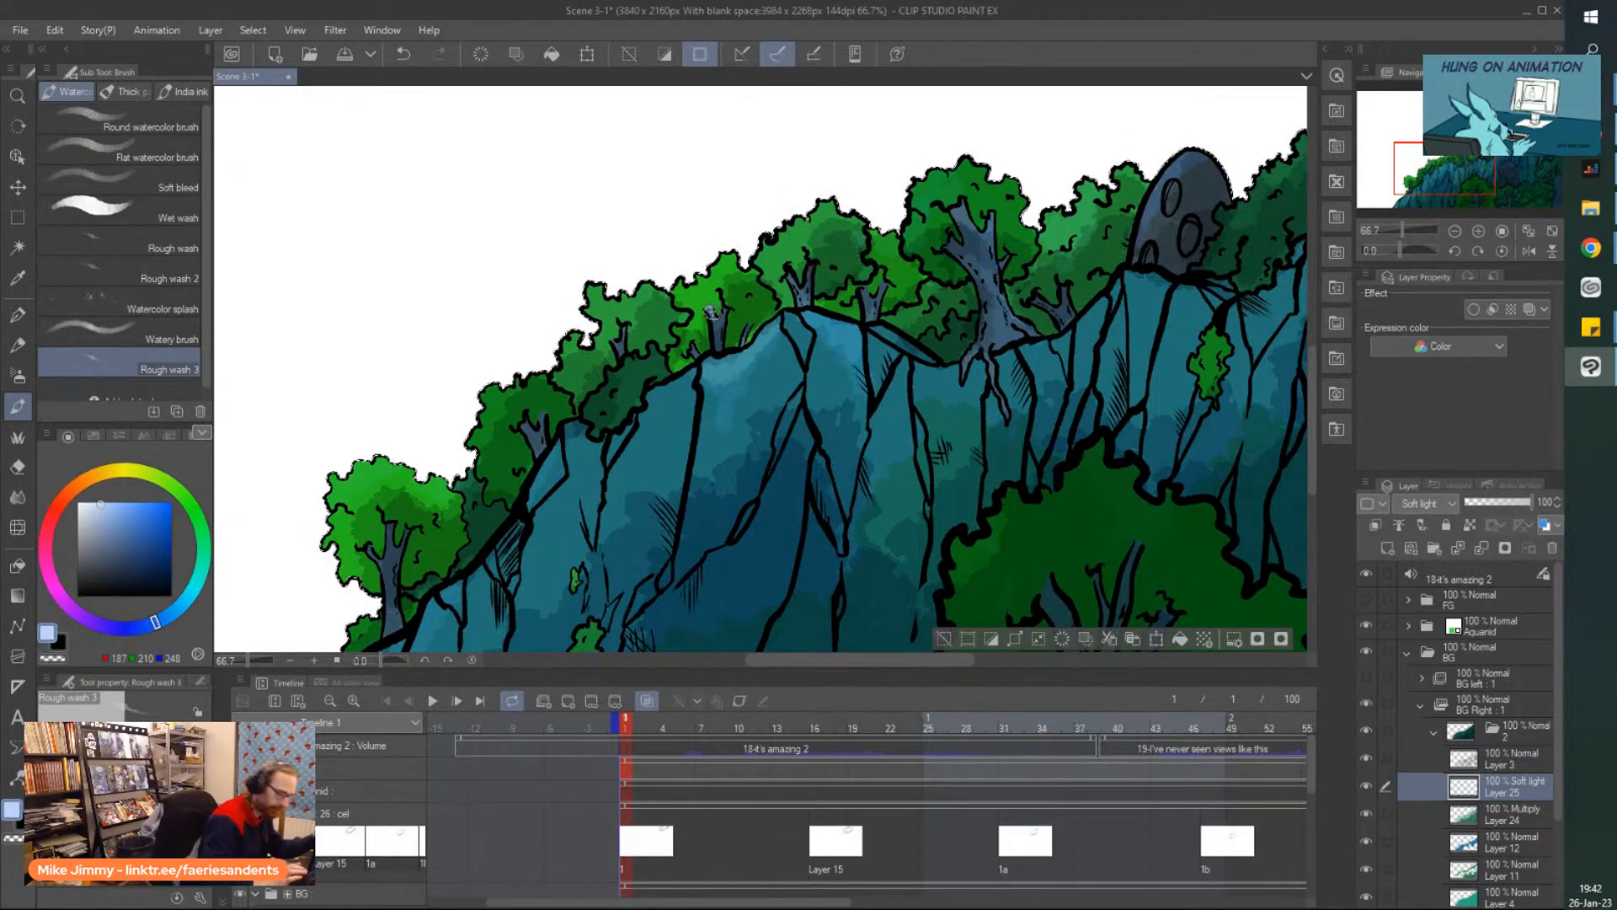
{"action": "scroll", "coordinate": [711, 312], "scroll_direction": "down", "scroll_amount": 2}
{"action": "scroll", "coordinate": [970, 229], "scroll_direction": "up", "scroll_amount": 3}
{"action": "scroll", "coordinate": [979, 143], "scroll_direction": "down", "scroll_amount": 1}
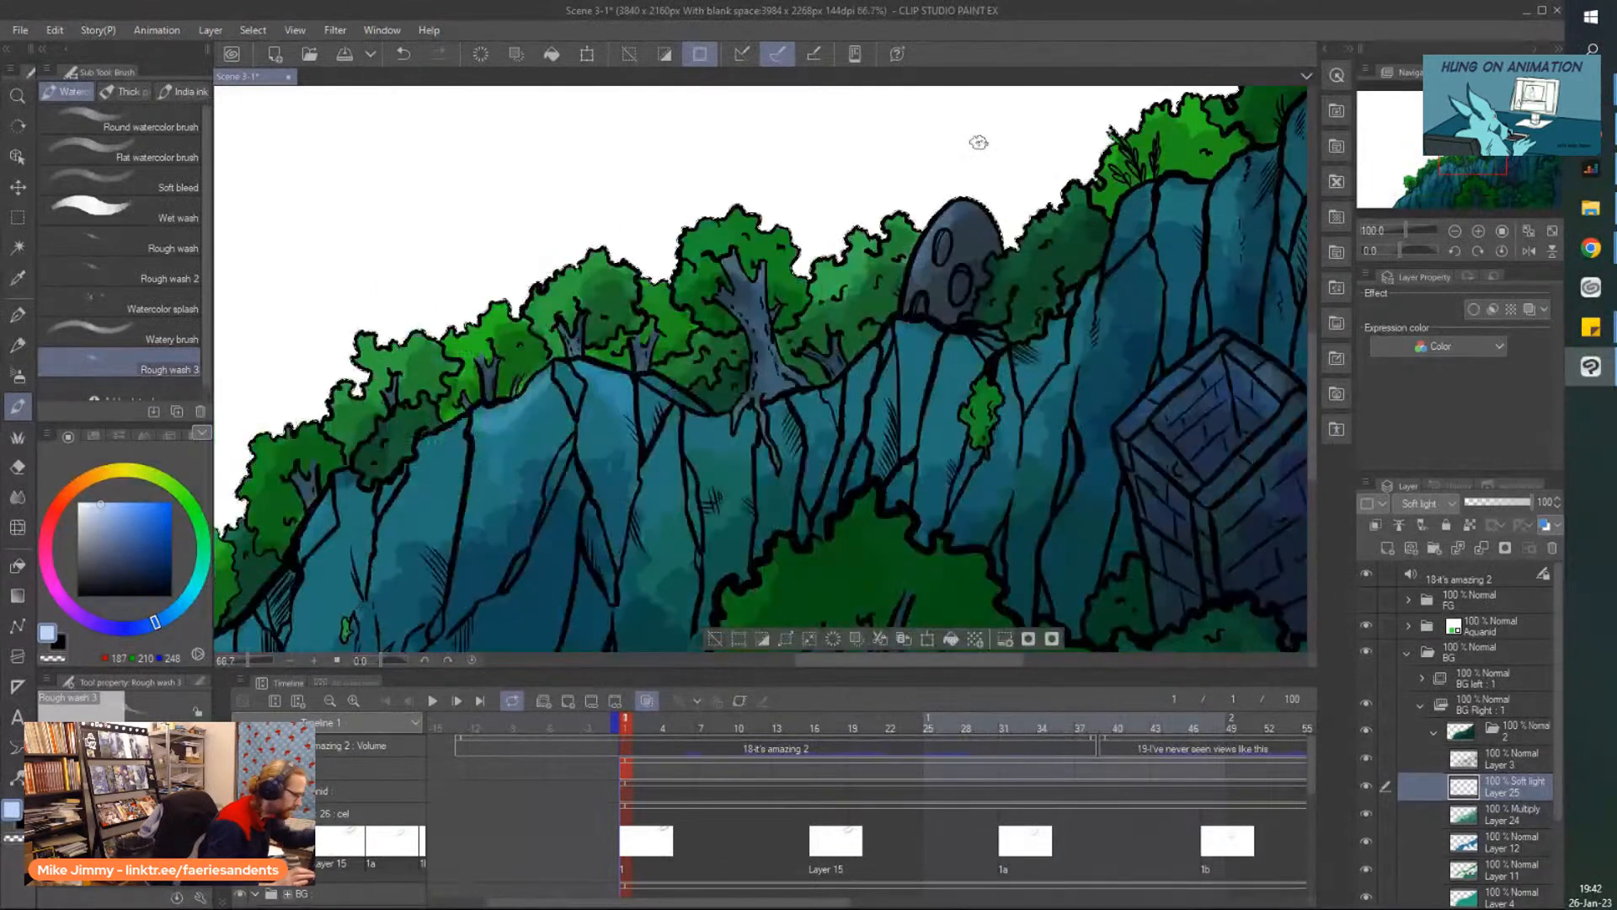
Clear the selection around the right cliffs.
{"action": "scroll", "coordinate": [978, 142], "scroll_direction": "down", "scroll_amount": 5}
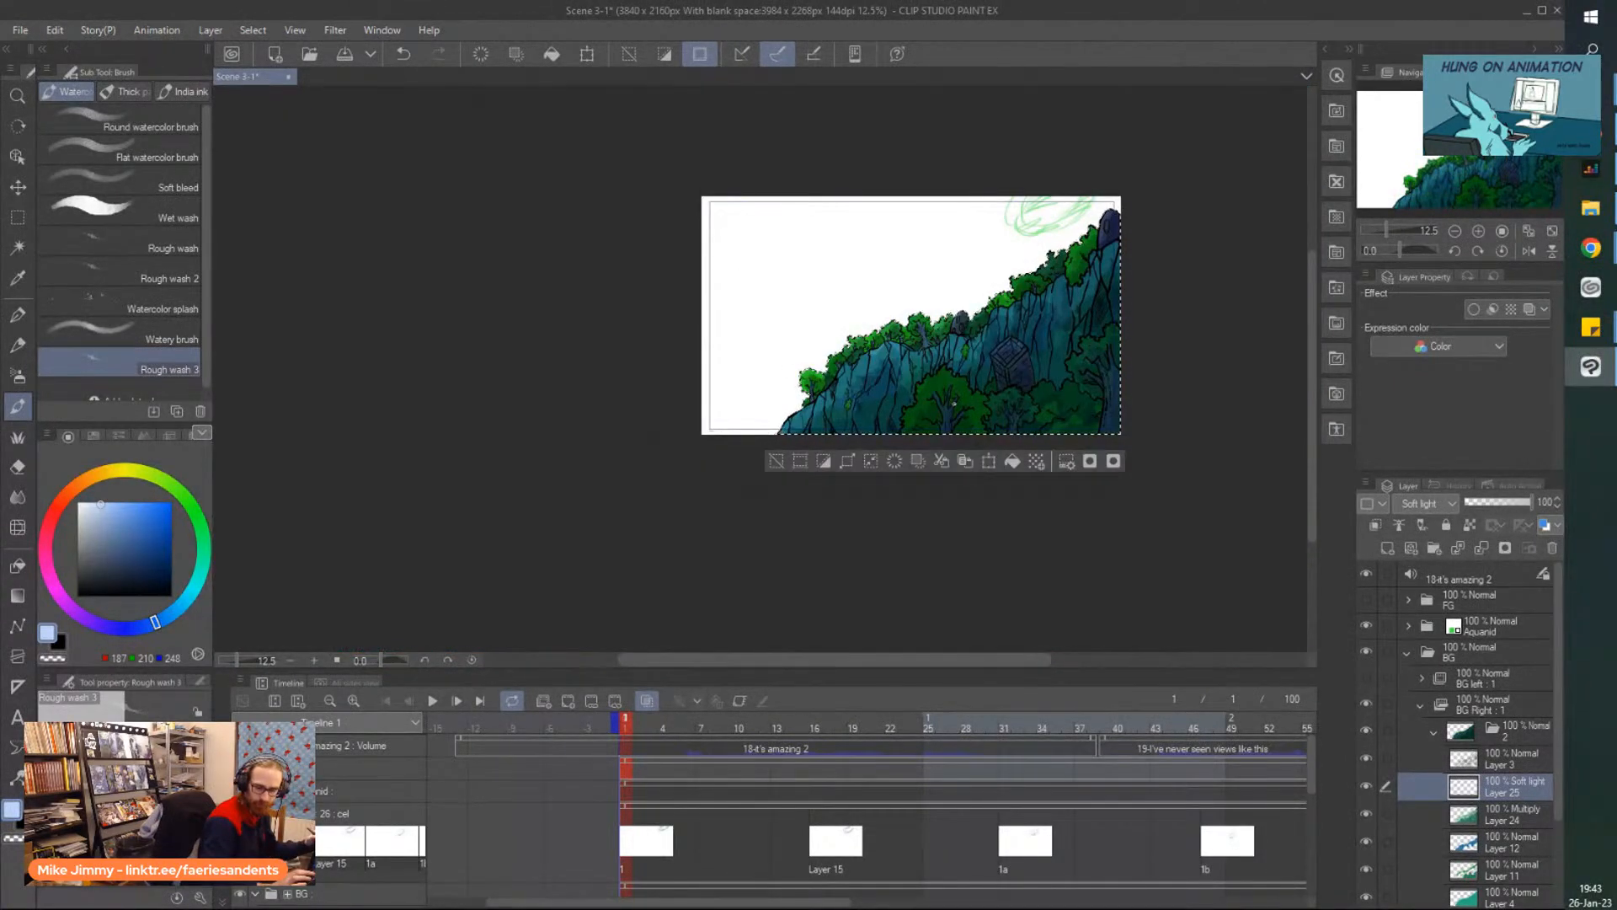
{"action": "scroll", "coordinate": [1103, 235], "scroll_direction": "down", "scroll_amount": 1}
{"action": "scroll", "coordinate": [1010, 237], "scroll_direction": "up", "scroll_amount": 6}
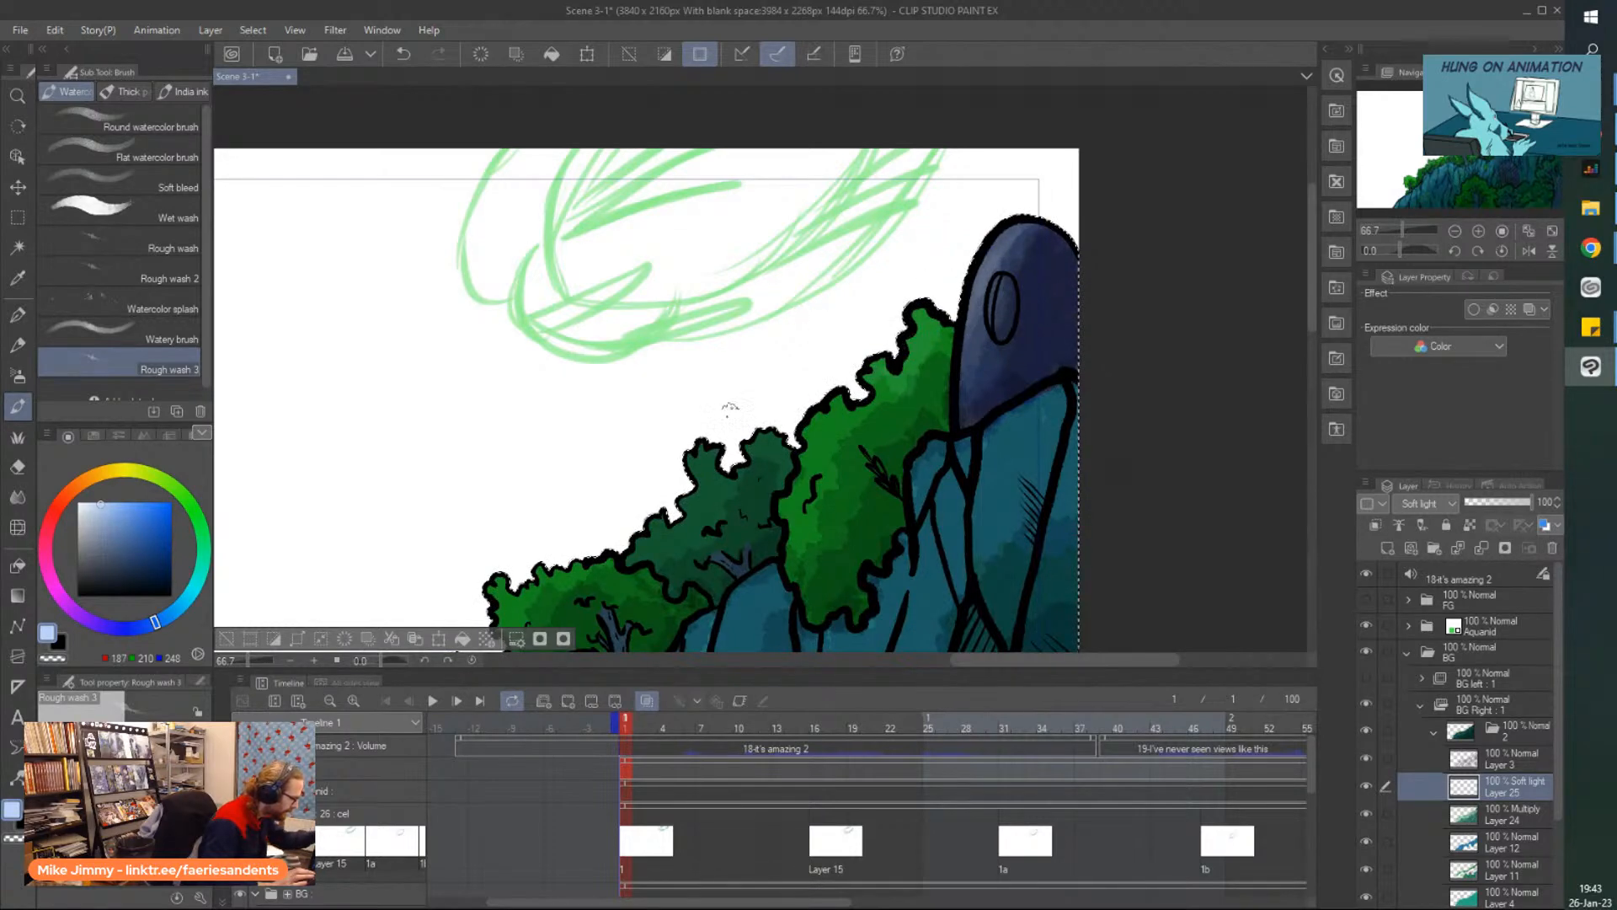
{"action": "scroll", "coordinate": [731, 480], "scroll_direction": "down", "scroll_amount": 6}
{"action": "scroll", "coordinate": [744, 431], "scroll_direction": "down", "scroll_amount": 2}
{"action": "scroll", "coordinate": [513, 548], "scroll_direction": "up", "scroll_amount": 4}
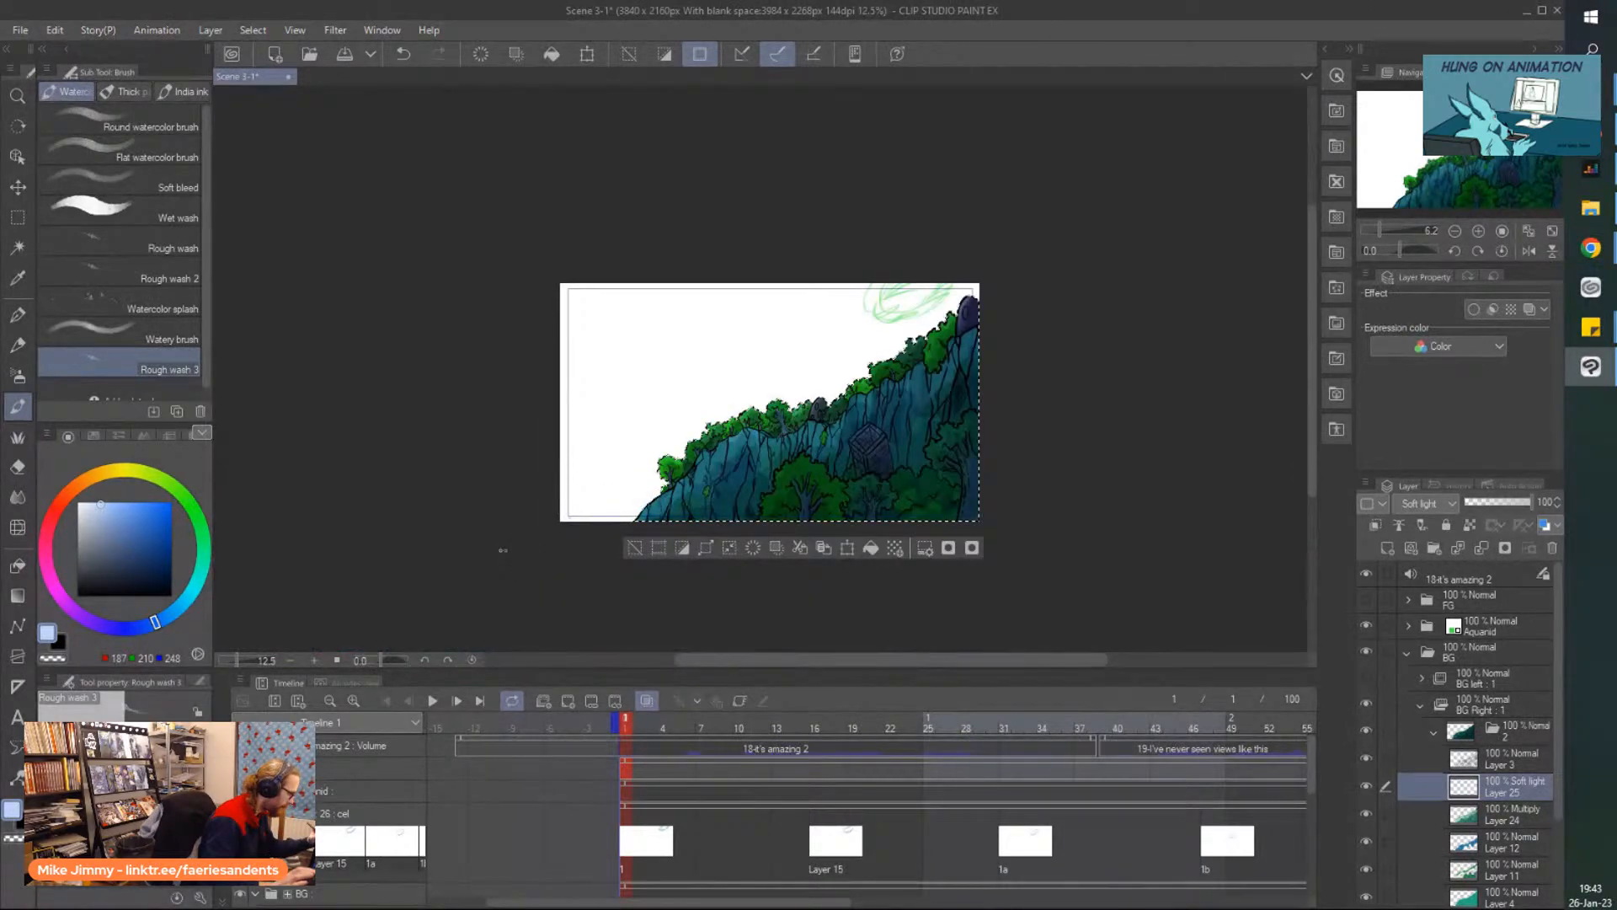
{"action": "left_click", "coordinate": [879, 553]}
{"action": "scroll", "coordinate": [878, 540], "scroll_direction": "down", "scroll_amount": 2}
{"action": "scroll", "coordinate": [879, 539], "scroll_direction": "right", "scroll_amount": 3}
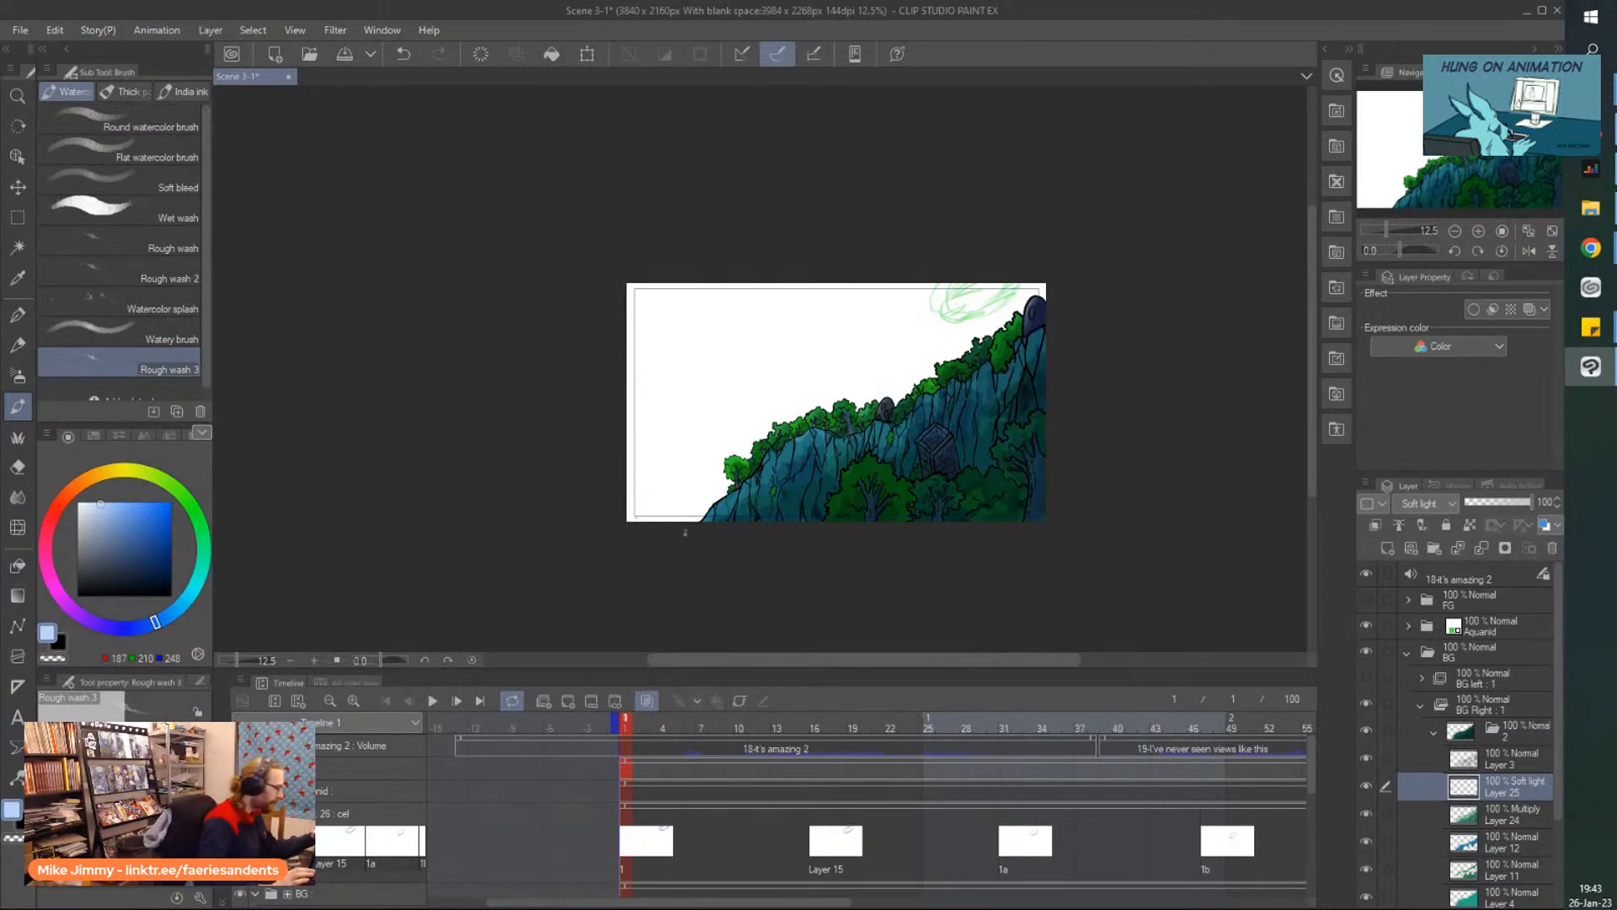
Paint Soft light highlights on the top of the brick block, switching to a near-white blue (238, 244, 255).
{"action": "scroll", "coordinate": [735, 521], "scroll_direction": "up", "scroll_amount": 2}
{"action": "scroll", "coordinate": [1020, 290], "scroll_direction": "right", "scroll_amount": 5}
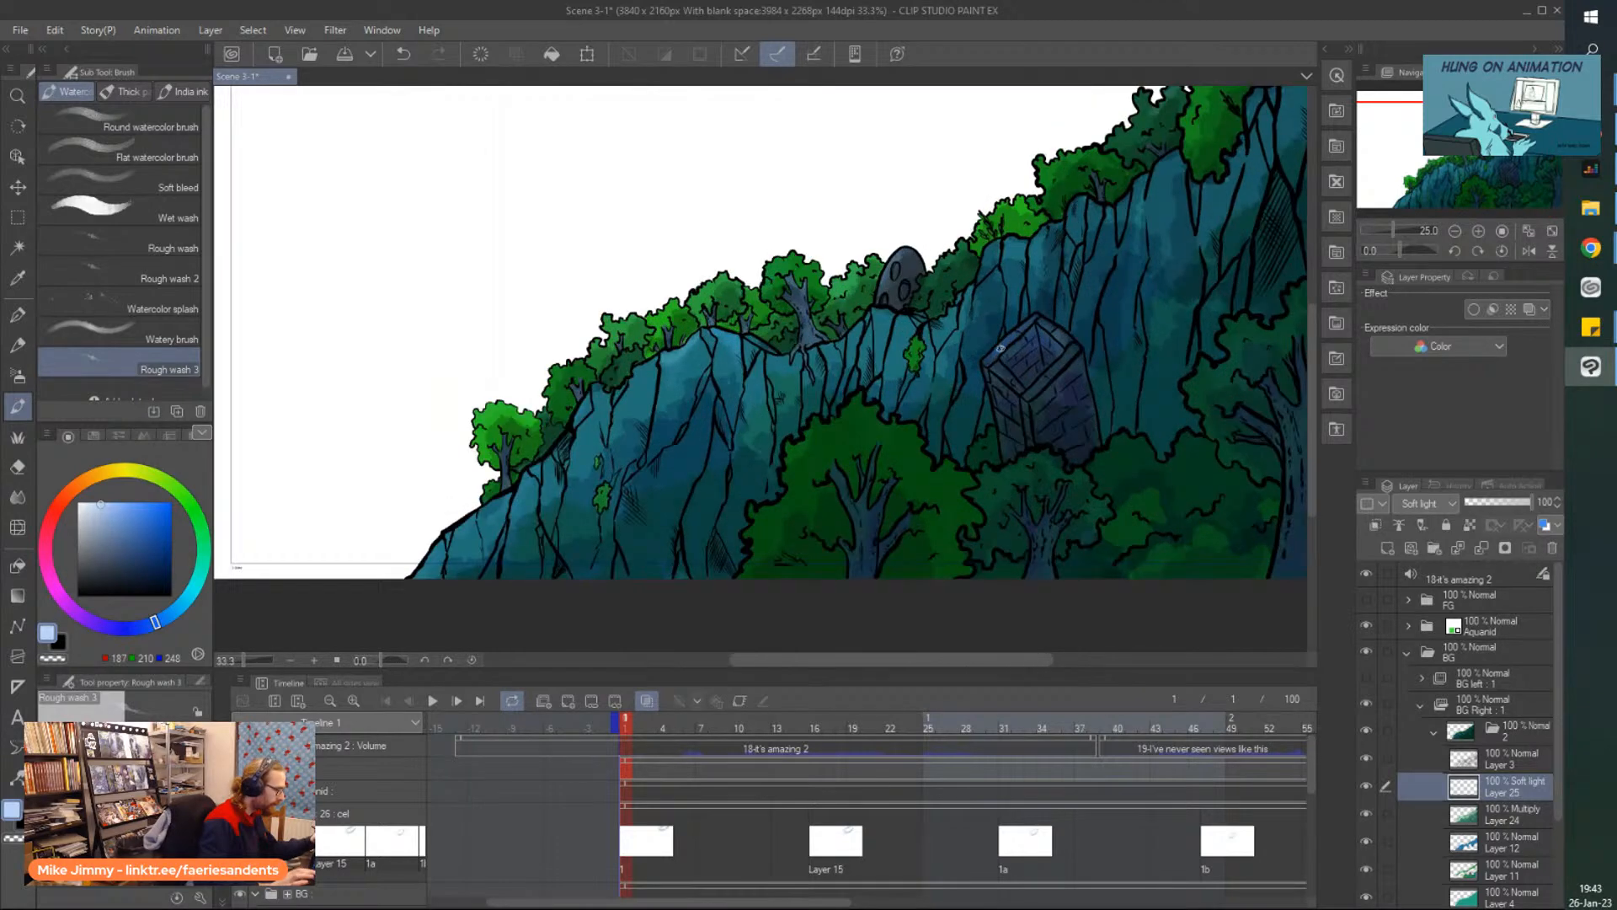
{"action": "scroll", "coordinate": [1020, 290], "scroll_direction": "up", "scroll_amount": 3}
{"action": "scroll", "coordinate": [1020, 290], "scroll_direction": "up", "scroll_amount": 3}
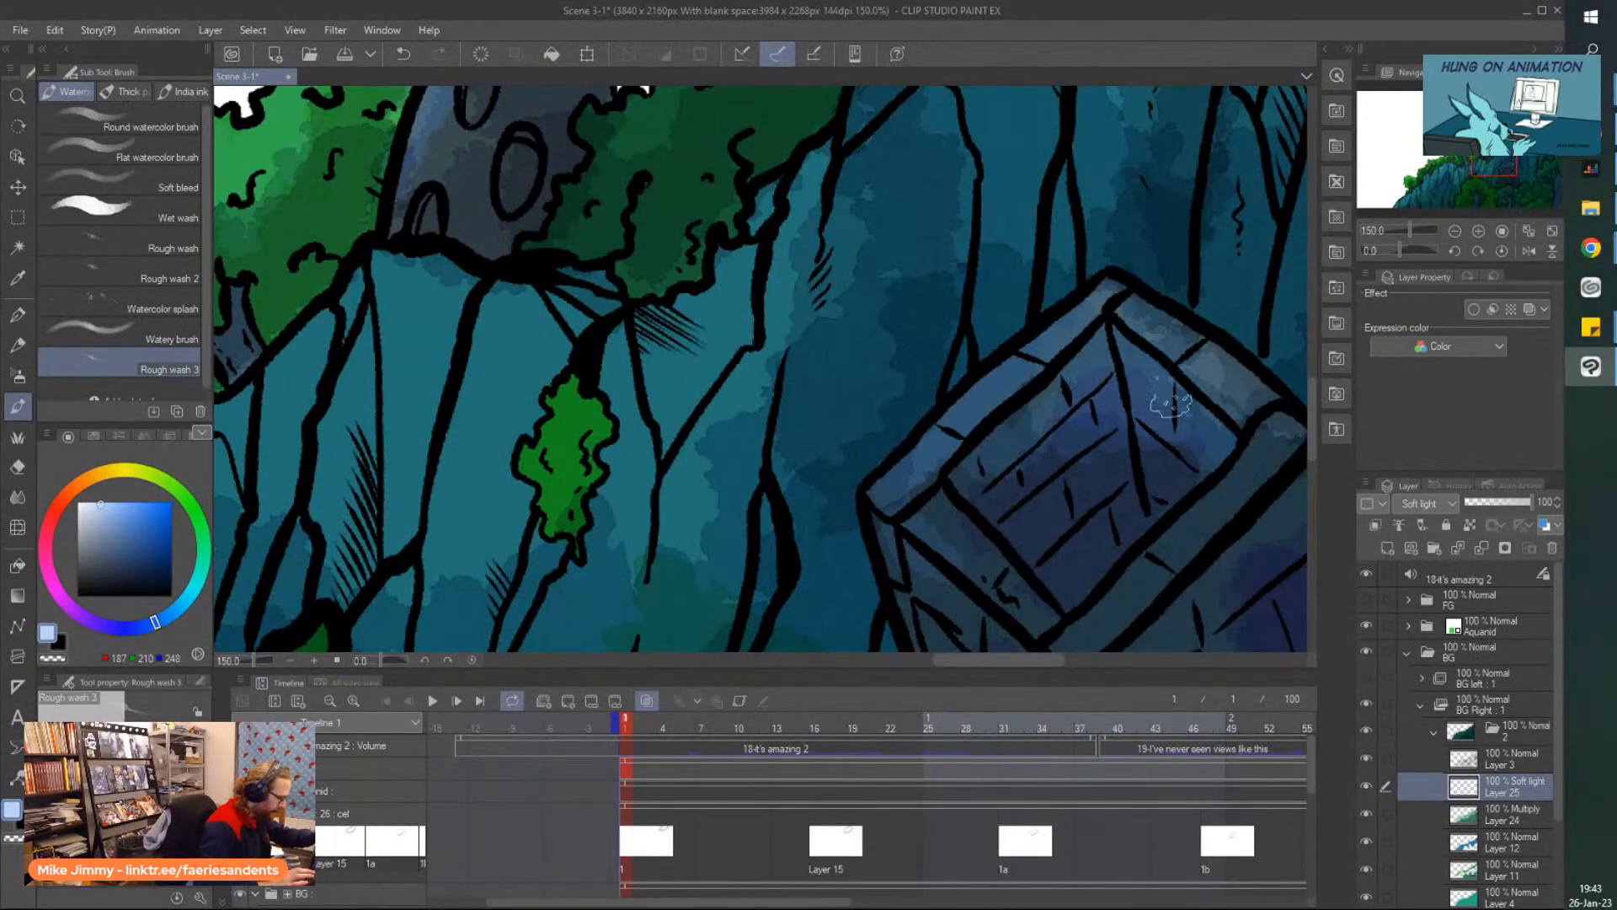
{"action": "left_click", "coordinate": [85, 501]}
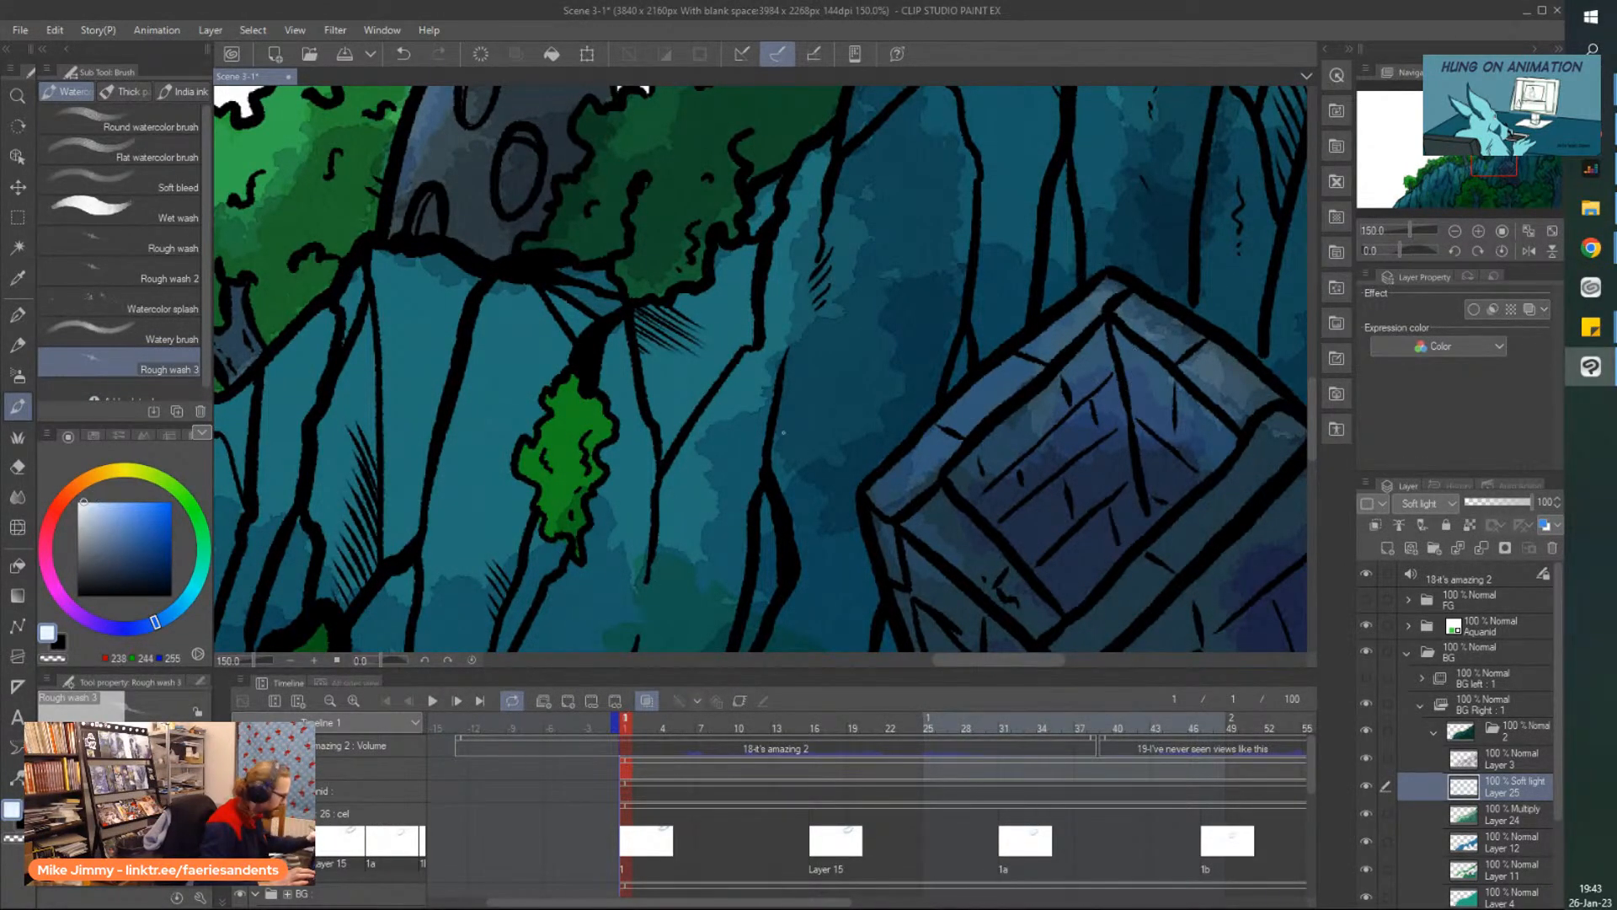
{"action": "left_click_drag", "start_coordinate": [1113, 363], "coordinate": [1040, 392]}
Add a Hard light layer at 36% opacity and paint bright highlights on the brick block's upper rim.
{"action": "left_click", "coordinate": [1387, 549]}
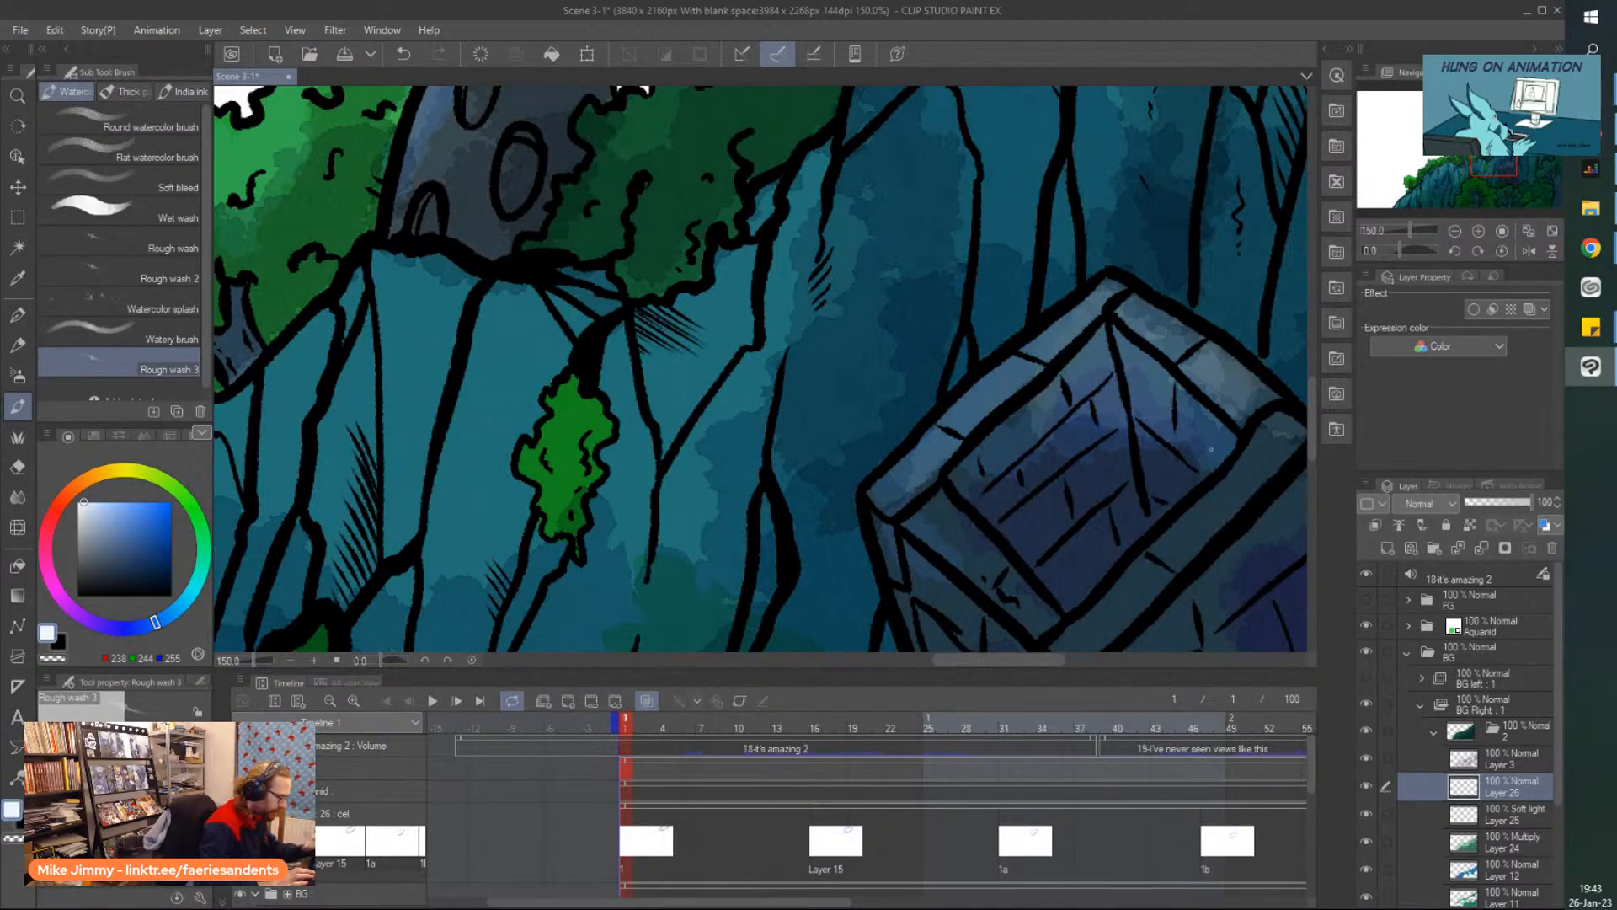
{"action": "key", "text": "ctrl+minus"}
{"action": "left_click", "coordinate": [1422, 505]}
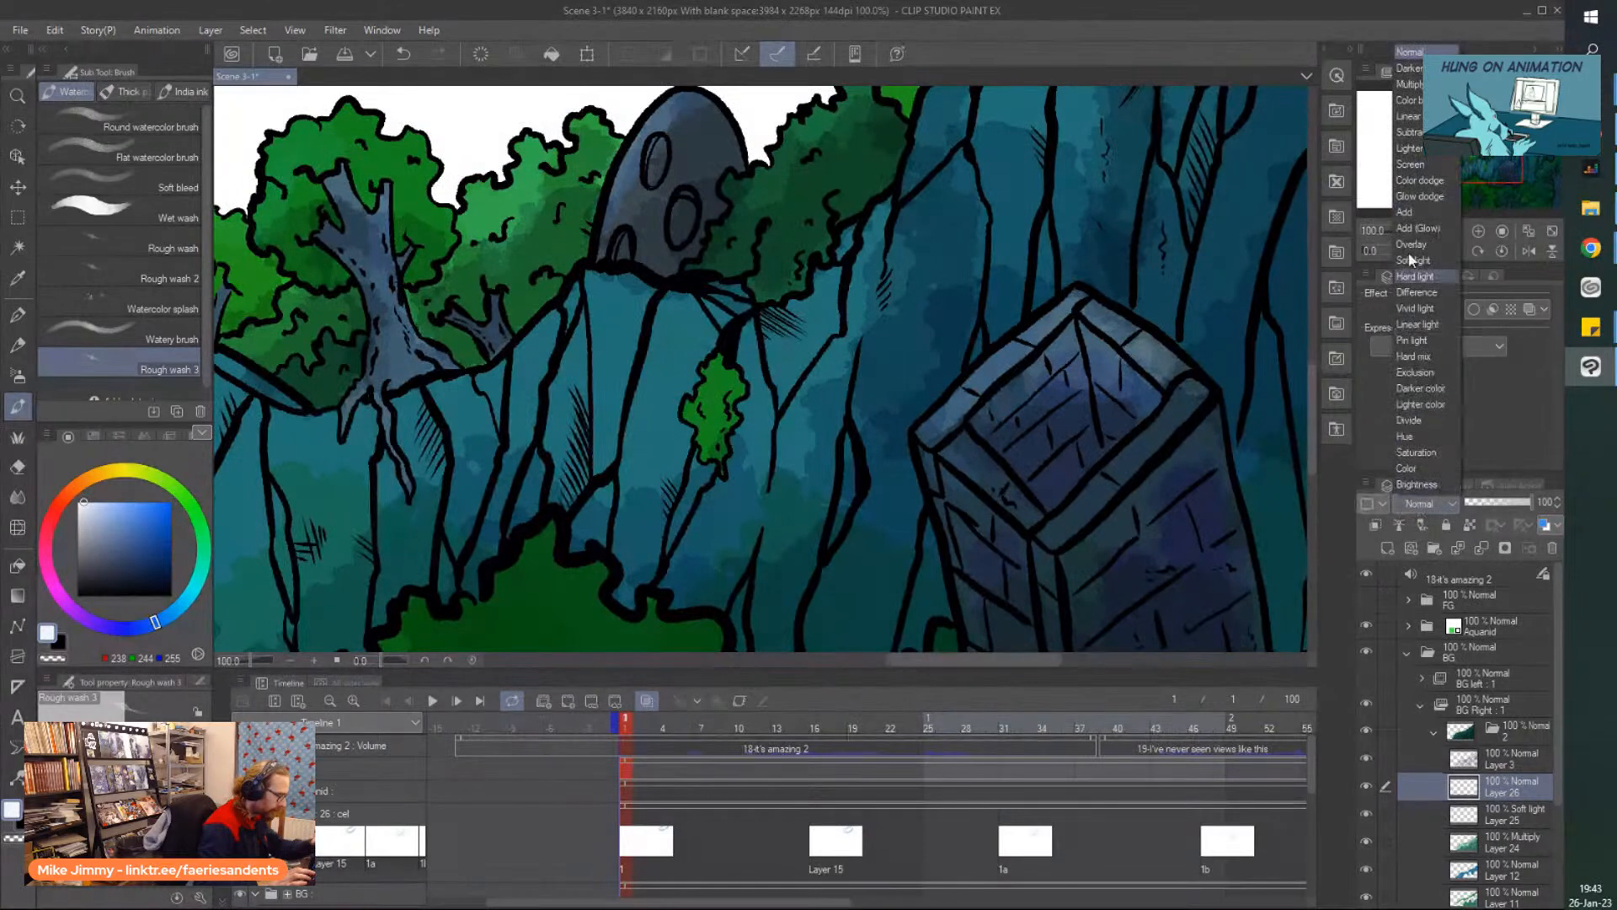
{"action": "left_click", "coordinate": [1409, 278]}
{"action": "mouse_move", "coordinate": [1051, 319]}
{"action": "left_mouse_down"}
{"action": "mouse_move", "coordinate": [934, 430]}
{"action": "mouse_move", "coordinate": [1072, 299]}
{"action": "left_mouse_up"}
{"action": "left_click_drag", "start_coordinate": [1525, 504], "coordinate": [1490, 497]}
{"action": "mouse_move", "coordinate": [1100, 308]}
{"action": "left_mouse_down"}
{"action": "mouse_move", "coordinate": [1199, 390]}
{"action": "mouse_move", "coordinate": [1072, 298]}
{"action": "mouse_move", "coordinate": [1149, 345]}
{"action": "mouse_move", "coordinate": [1078, 306]}
{"action": "mouse_move", "coordinate": [936, 400]}
{"action": "left_mouse_up"}
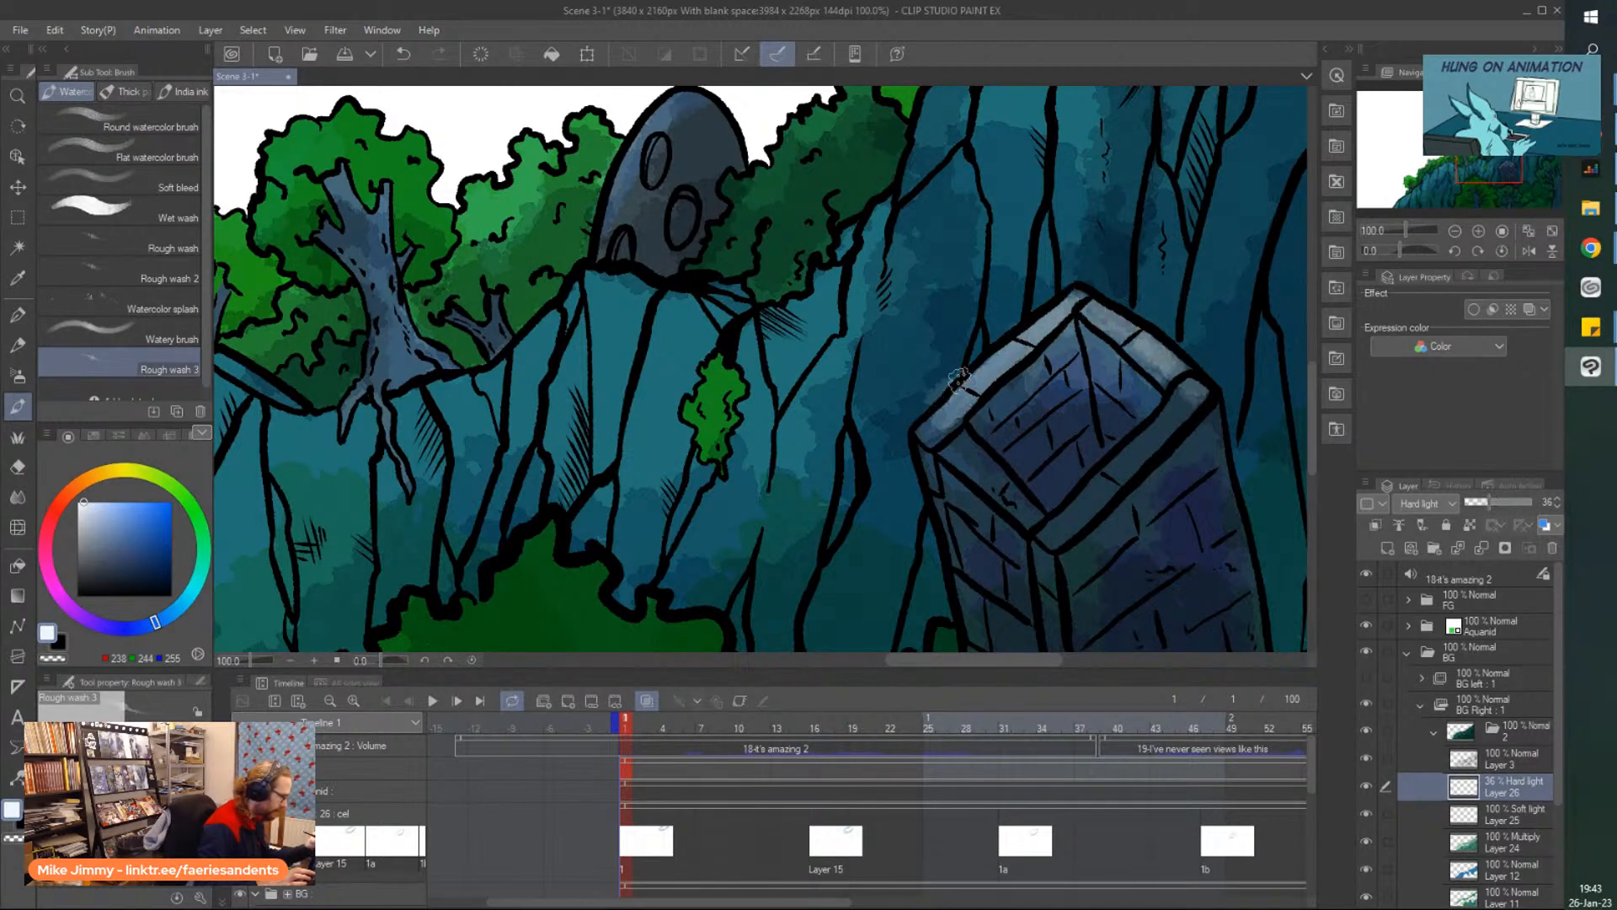
Add a second Hard light layer above the rim highlights and choose a muted blue (126, 145, 175).
{"action": "scroll", "coordinate": [706, 246], "scroll_direction": "down", "scroll_amount": 4}
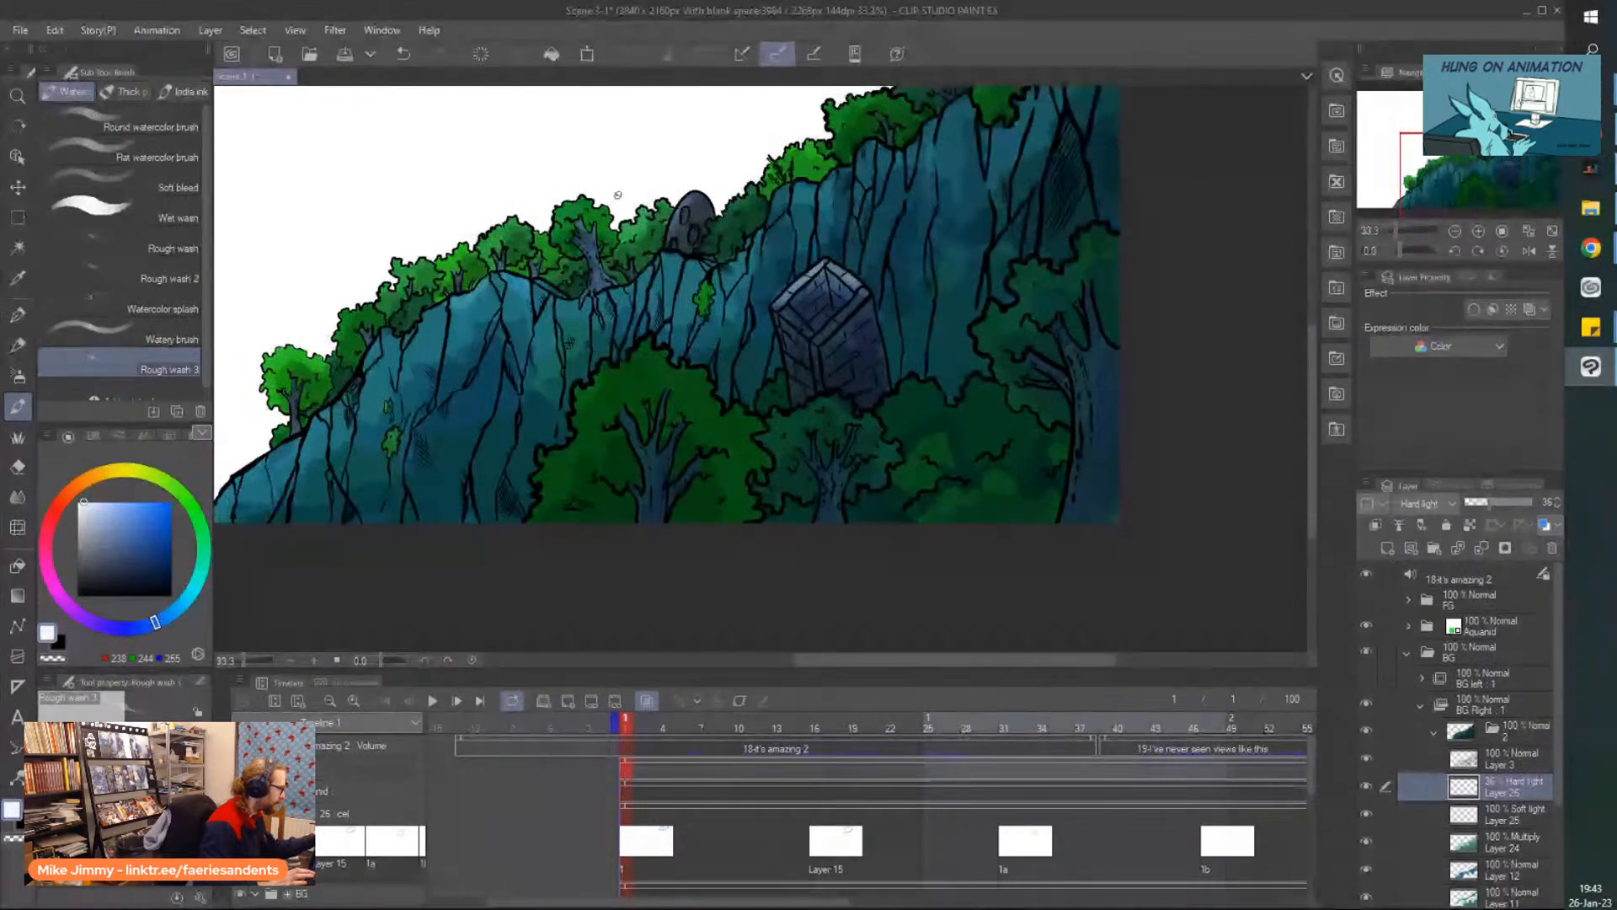
{"action": "scroll", "coordinate": [618, 195], "scroll_direction": "down", "scroll_amount": 2}
{"action": "scroll", "coordinate": [444, 219], "scroll_direction": "up", "scroll_amount": 3}
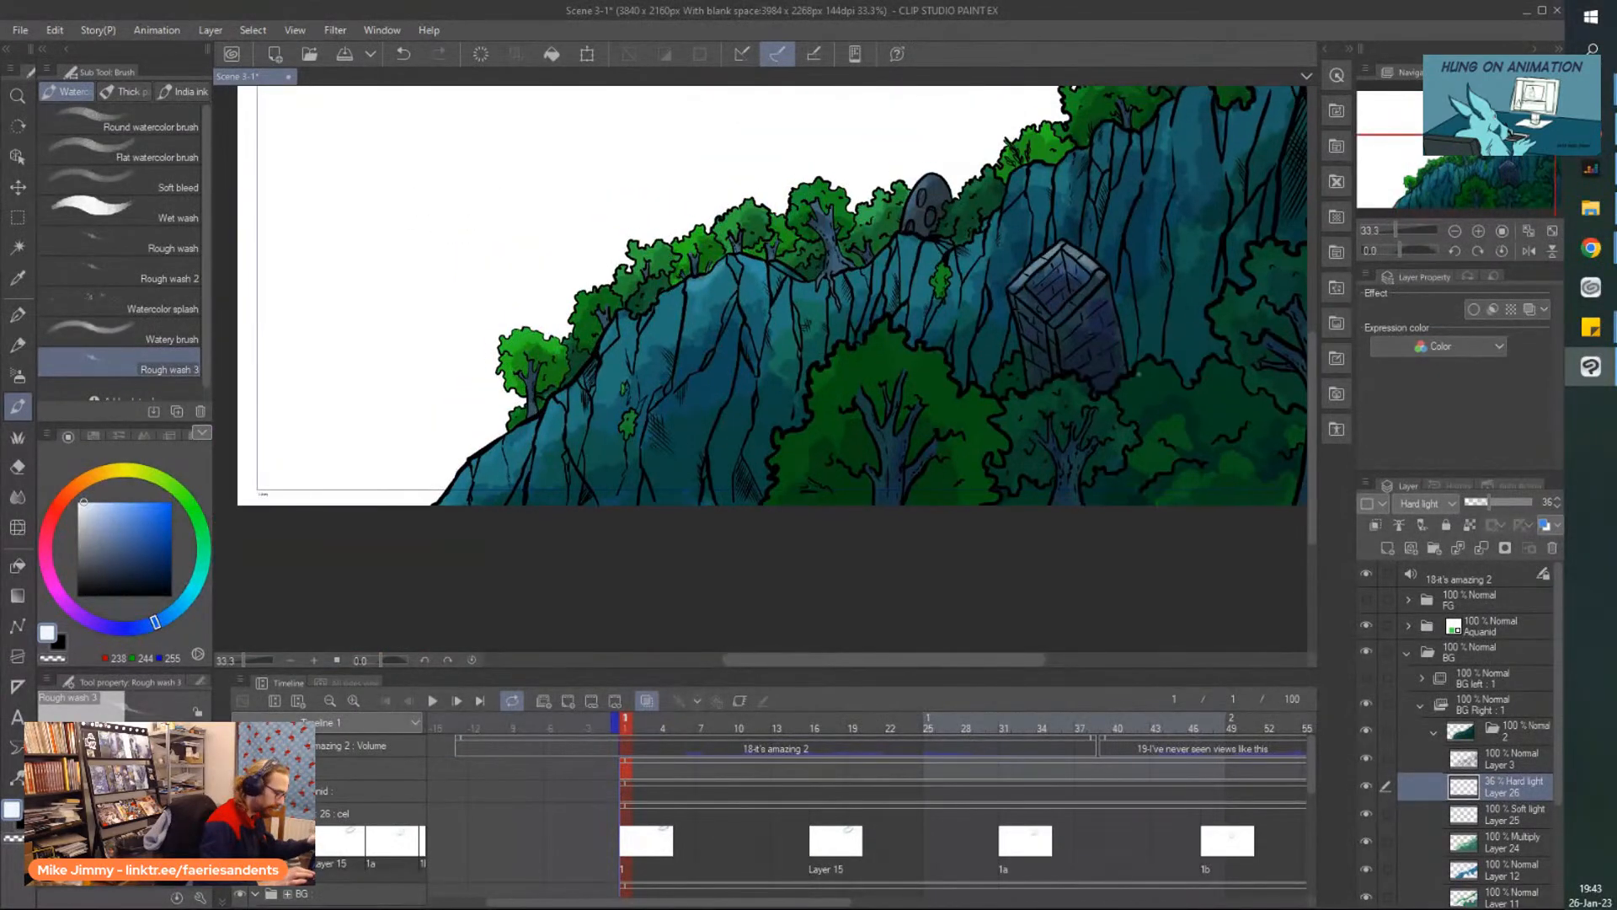
{"action": "left_click", "coordinate": [1388, 548]}
{"action": "left_click", "coordinate": [1421, 503]}
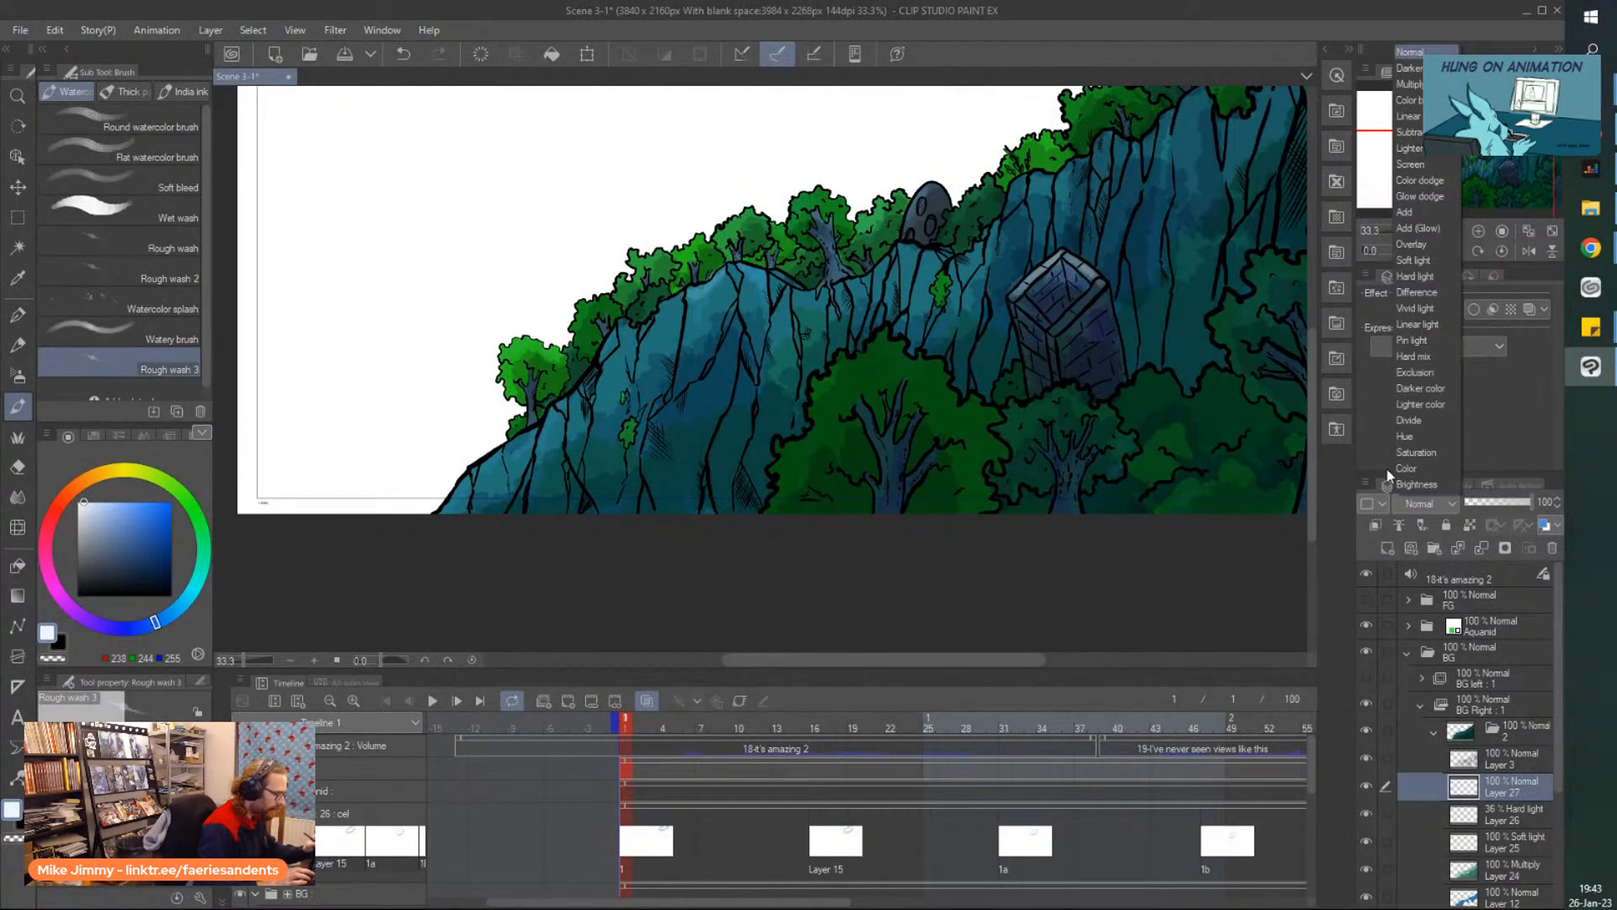
{"action": "left_click", "coordinate": [1412, 276]}
{"action": "left_click", "coordinate": [93, 534]}
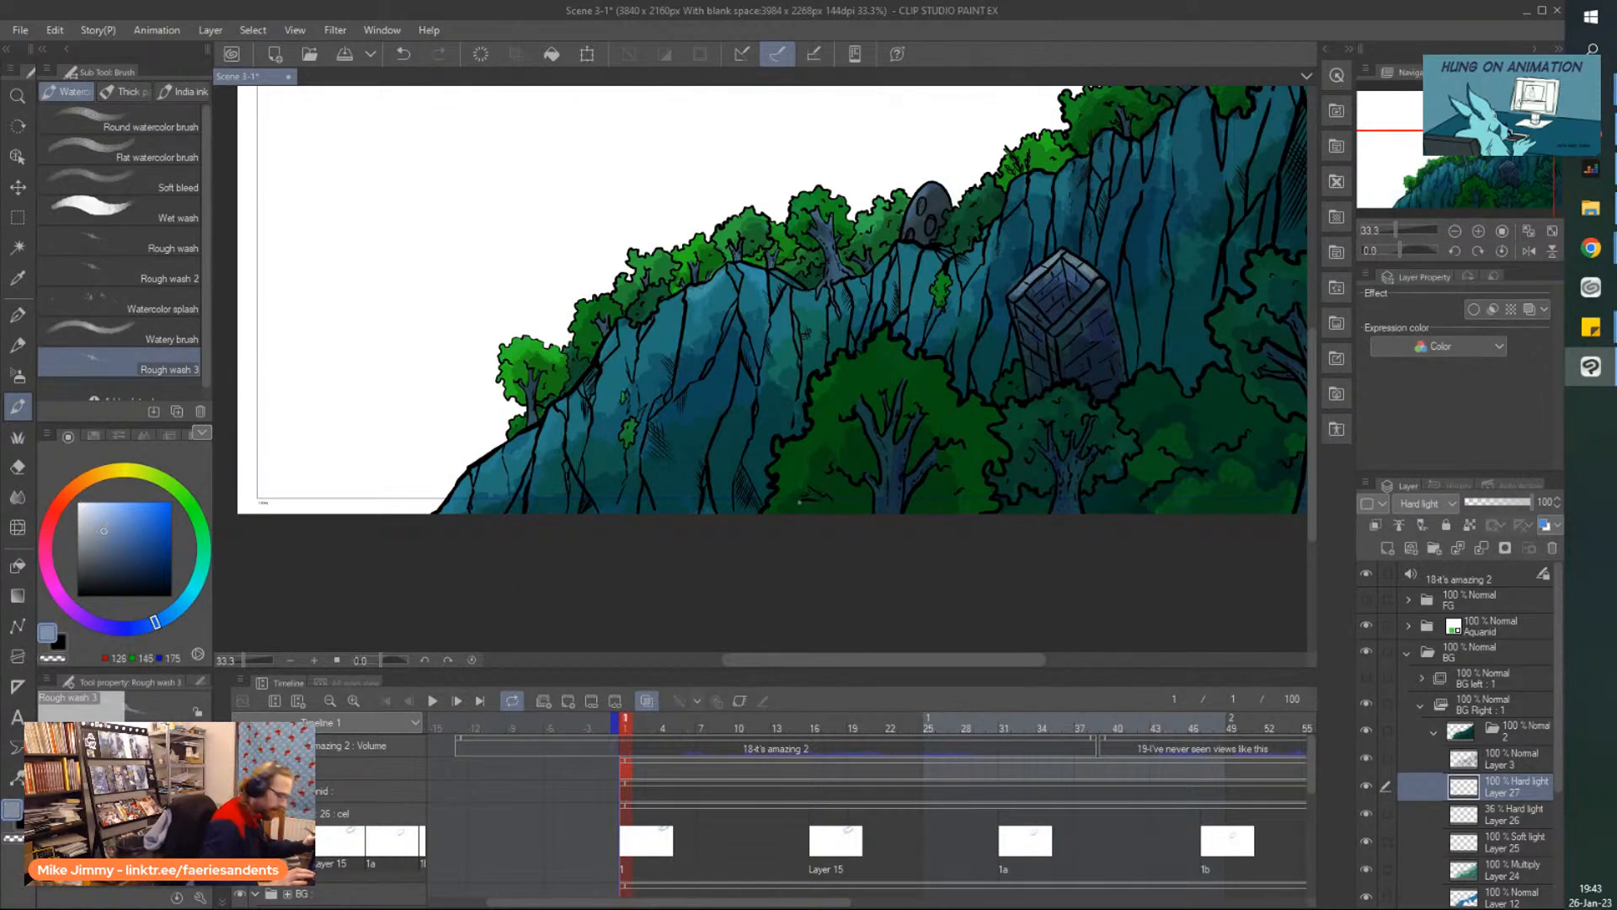
Try filling the whole new Hard light layer with the muted blue and undo the fill.
{"action": "left_click_drag", "start_coordinate": [799, 503], "coordinate": [817, 520]}
{"action": "key", "text": "alt+BackSpace"}
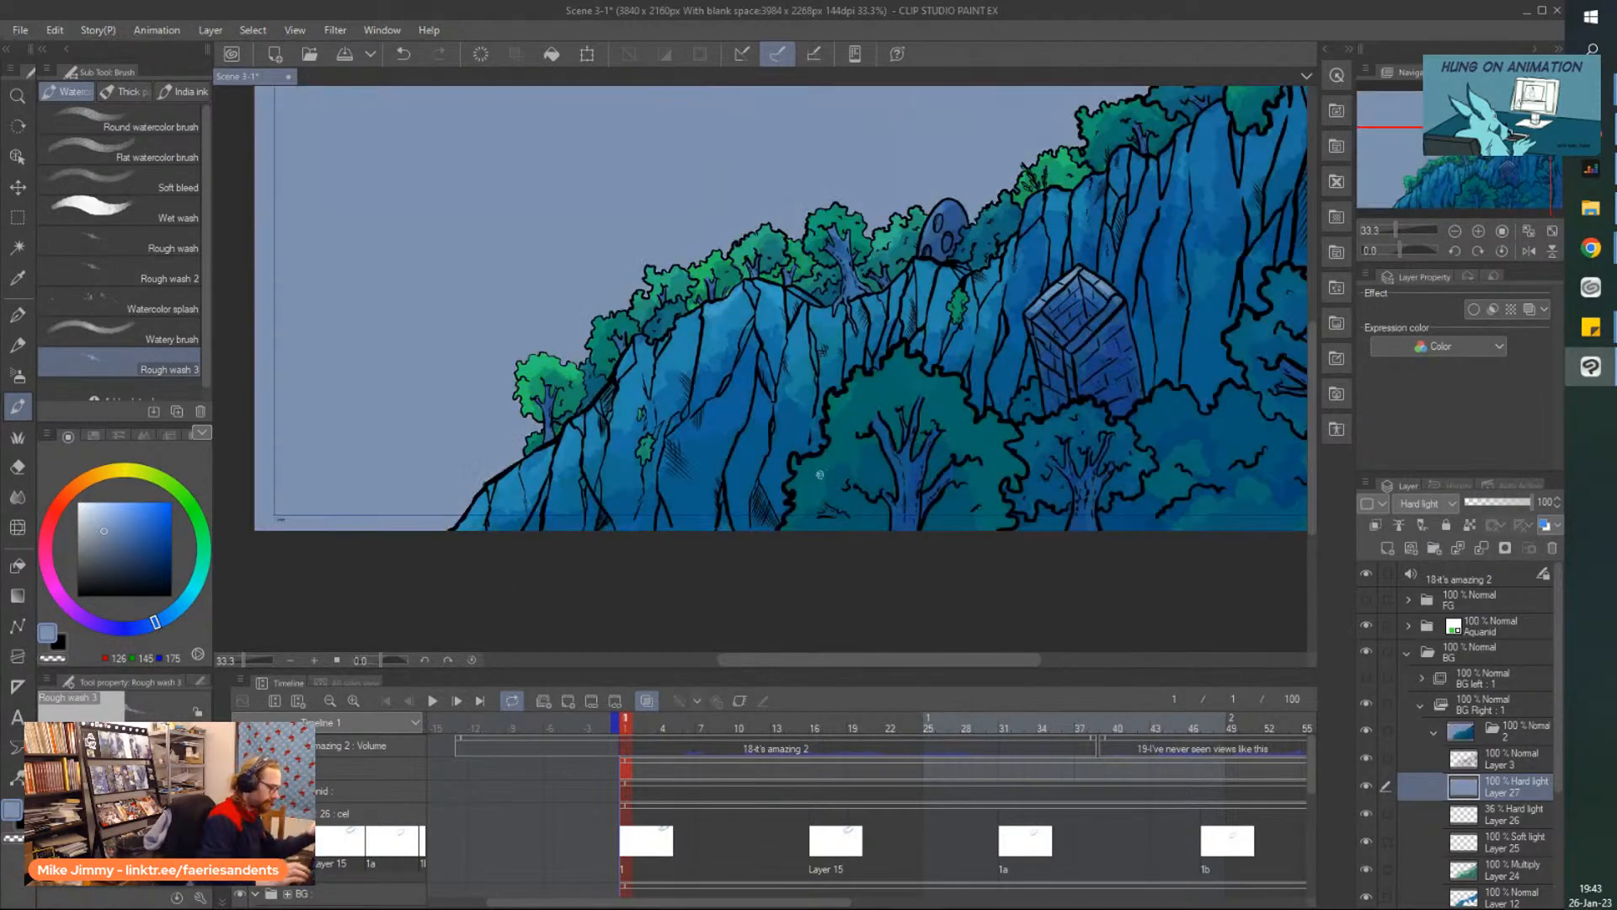
{"action": "key", "text": "ctrl+z"}
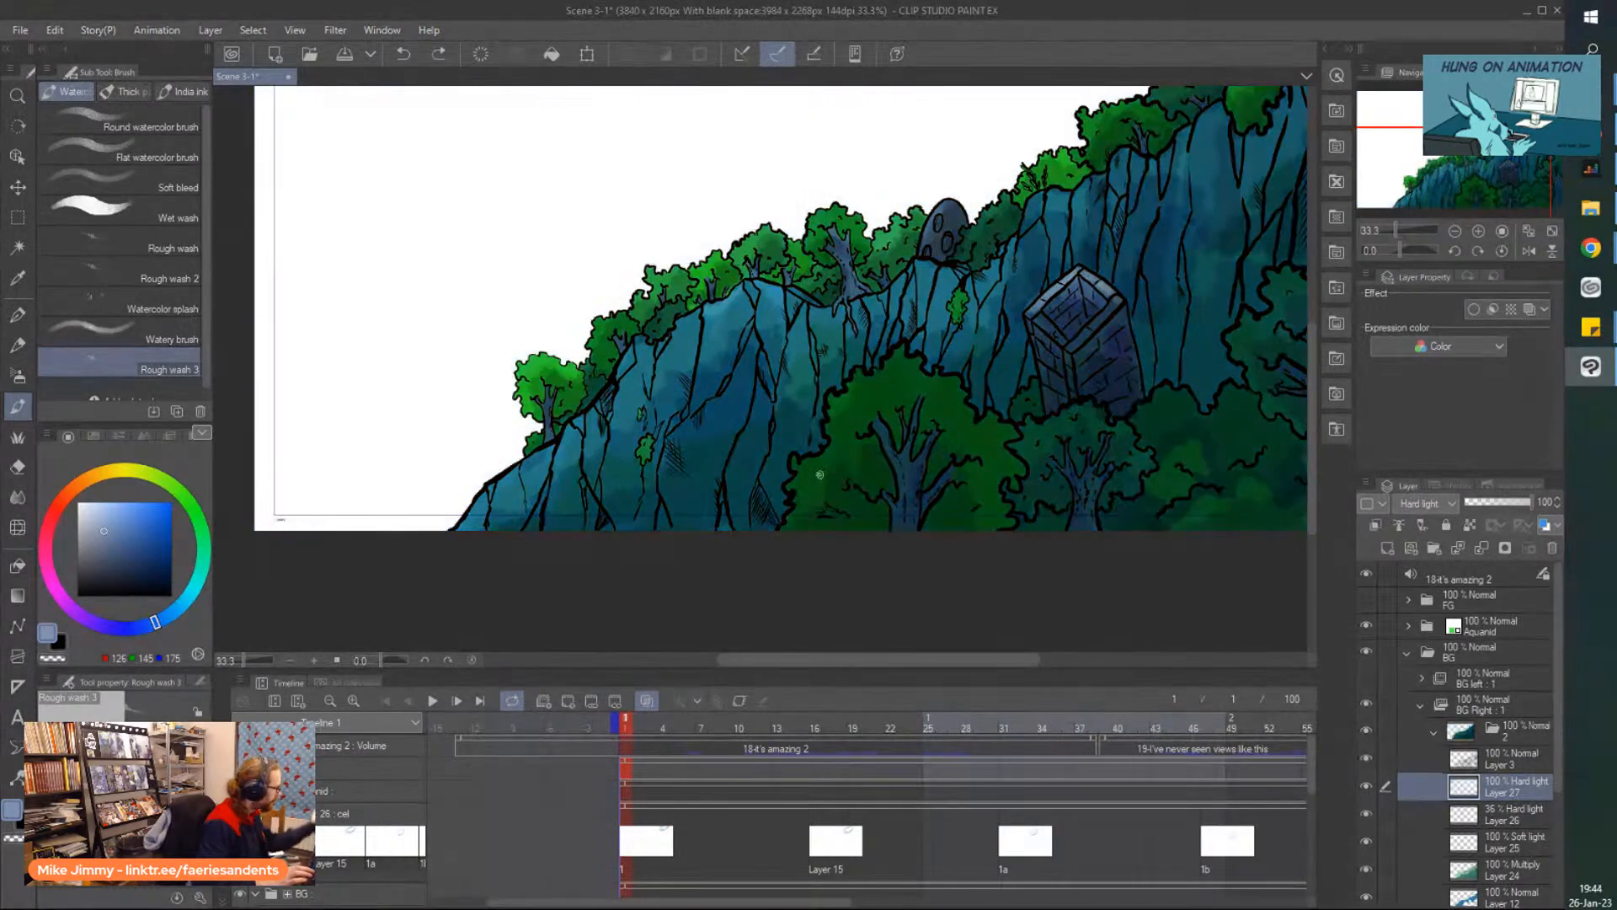
Auto-select the right cliff silhouette from its base color on Layer 4, referring to the editing layer only.
{"action": "left_click", "coordinate": [20, 247]}
{"action": "scroll", "coordinate": [1475, 868], "scroll_direction": "down", "scroll_amount": 3}
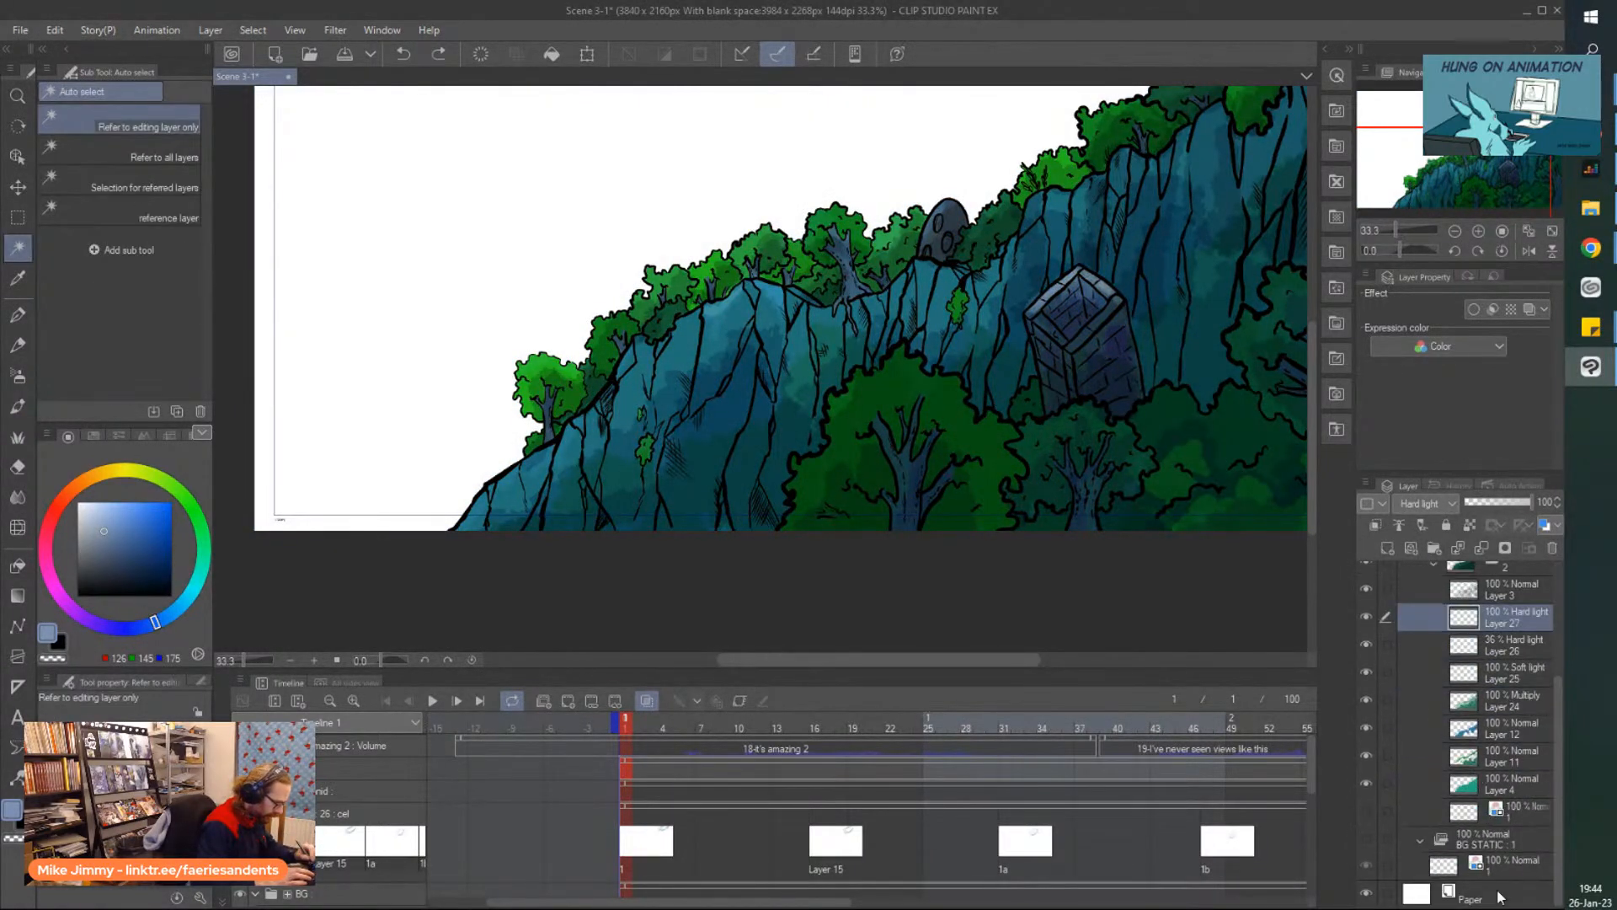
{"action": "left_click", "coordinate": [1500, 788]}
{"action": "left_click", "coordinate": [876, 407]}
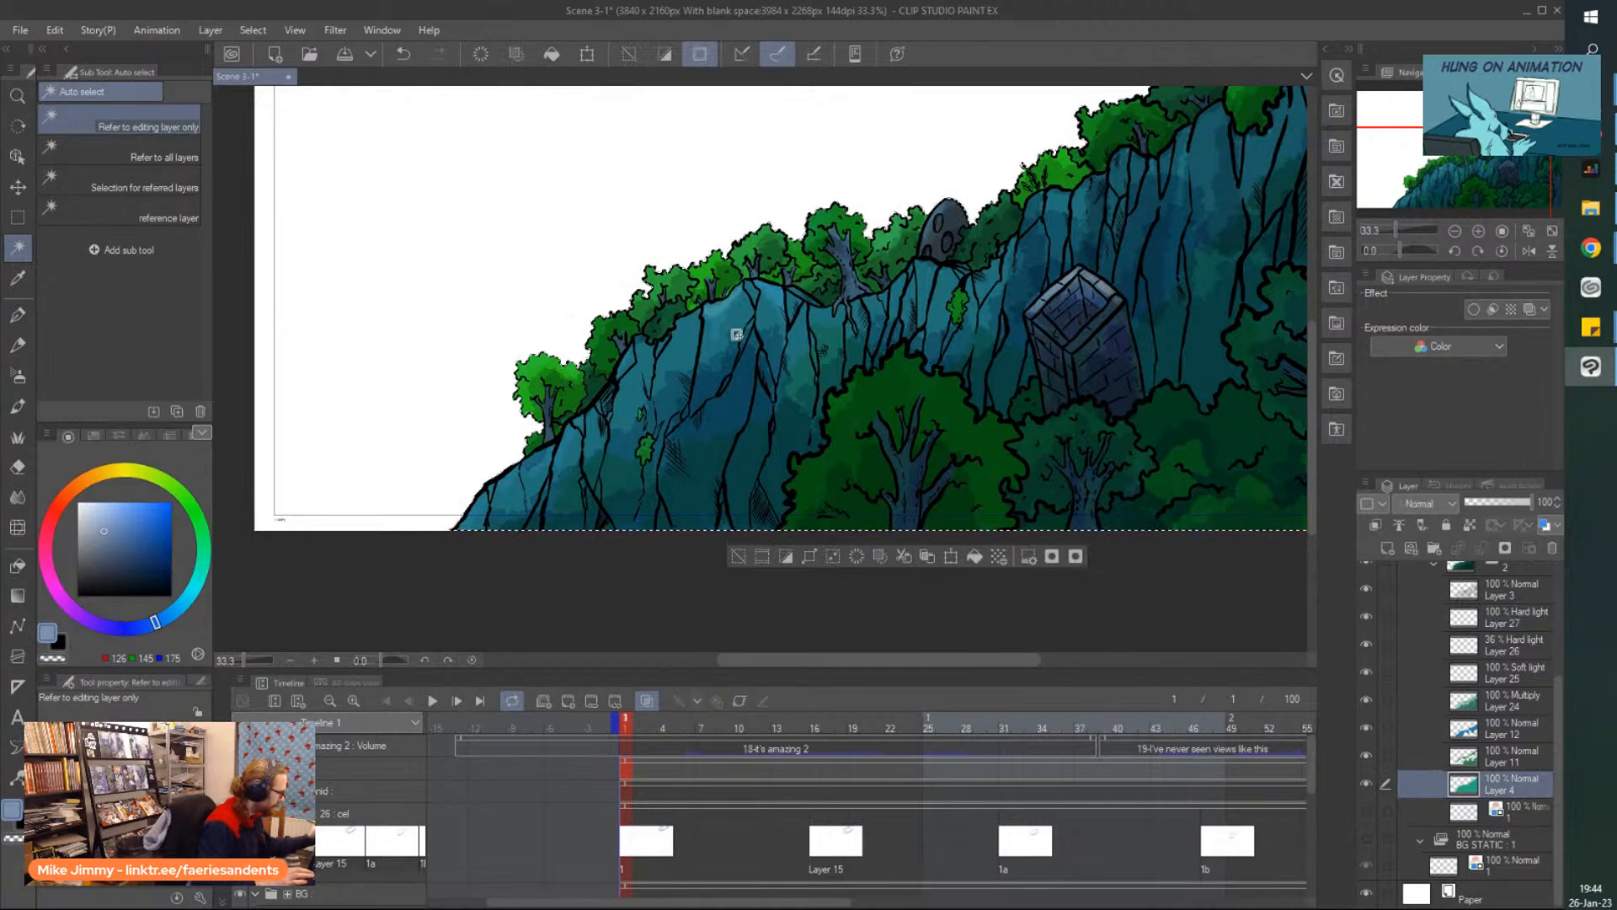
{"action": "left_click", "coordinate": [739, 556]}
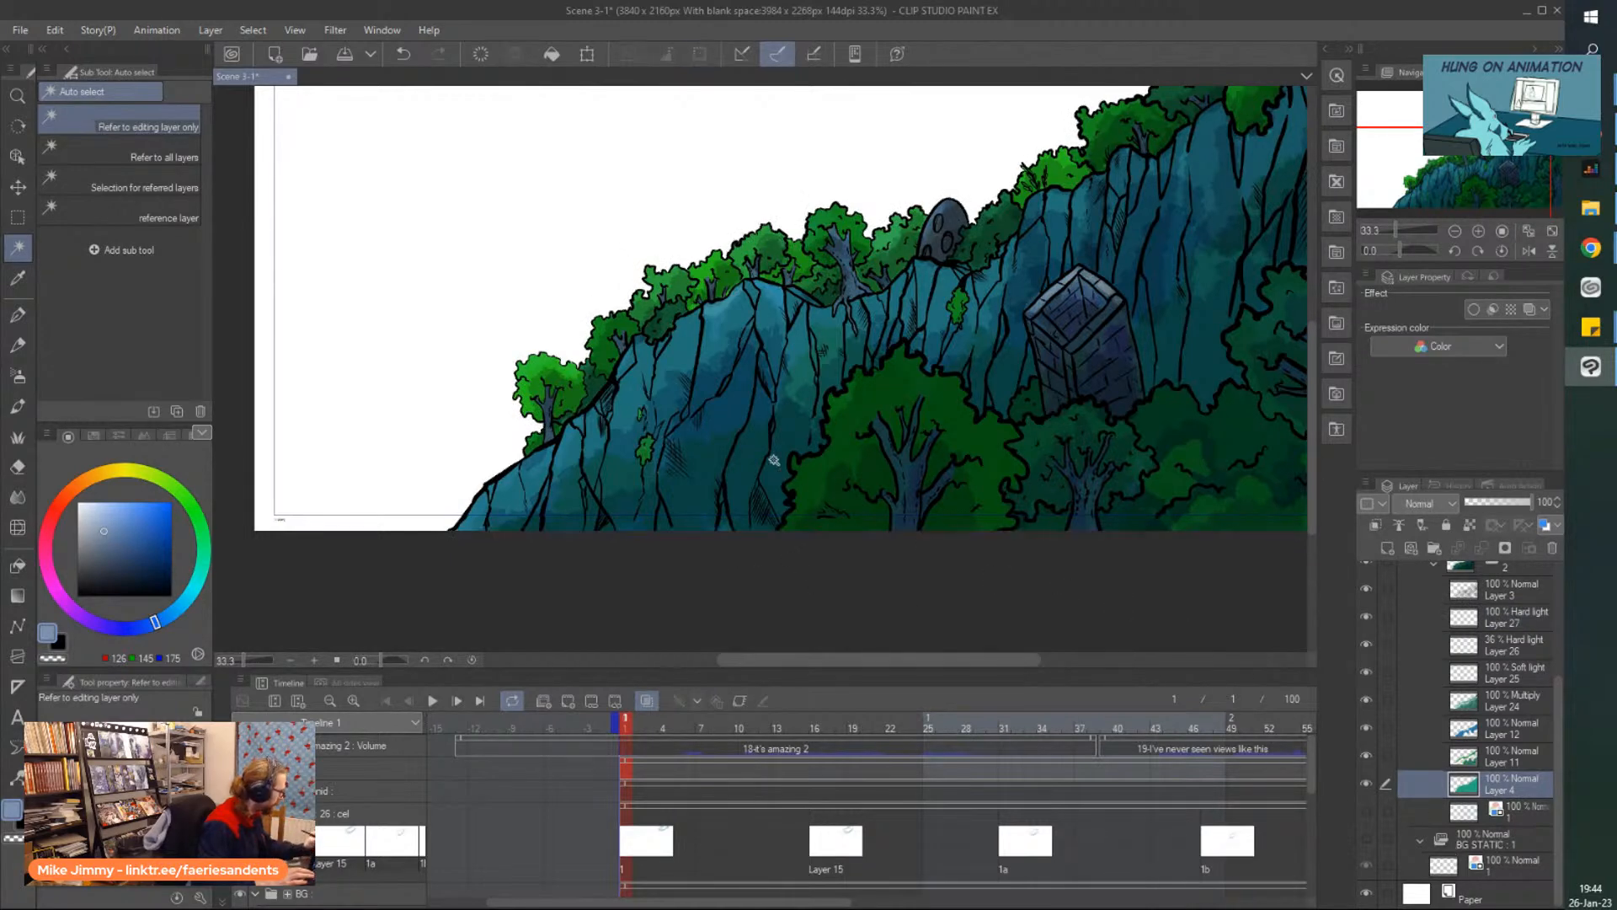
{"action": "left_click", "coordinate": [679, 415]}
{"action": "scroll", "coordinate": [599, 350], "scroll_direction": "down", "scroll_amount": 4}
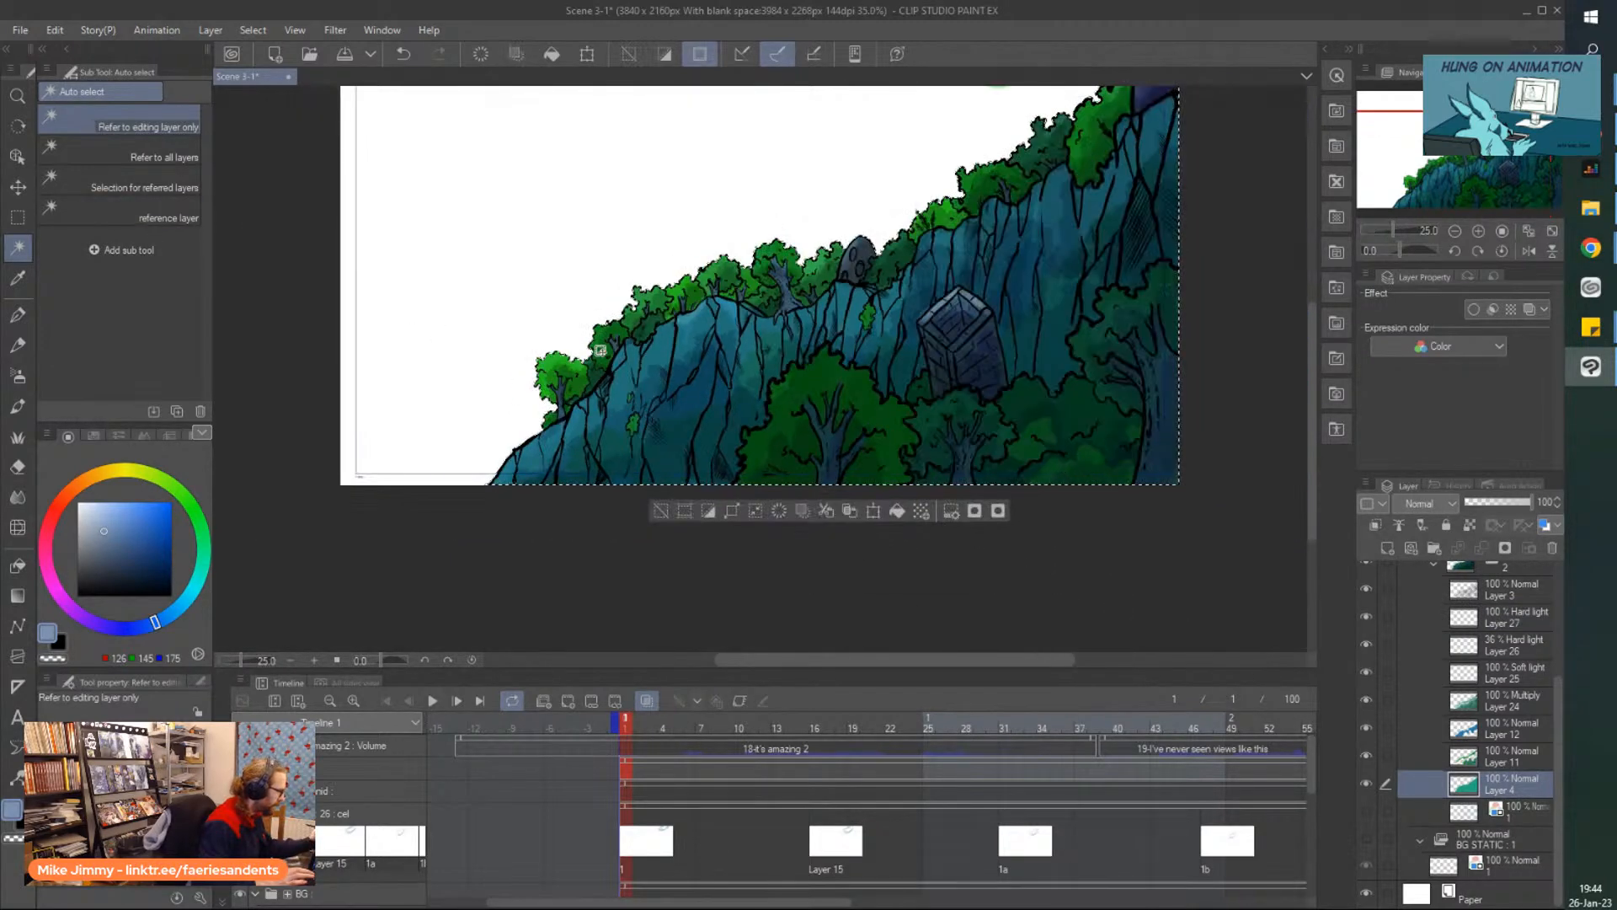
{"action": "scroll", "coordinate": [534, 261], "scroll_direction": "up", "scroll_amount": 2}
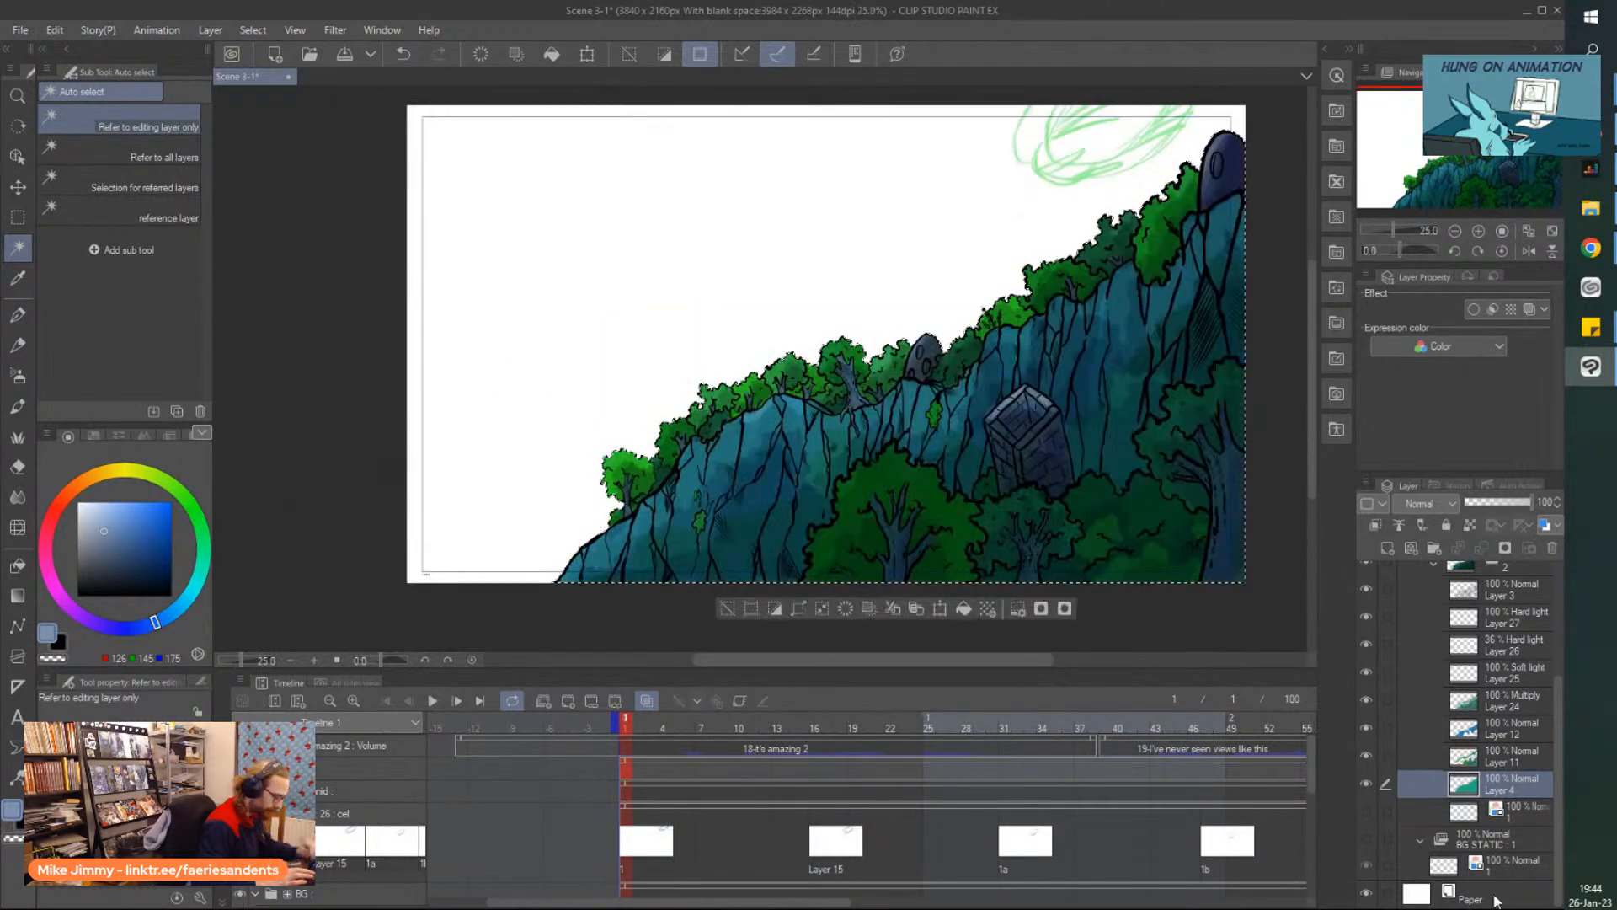
Fill the selected silhouette with the muted blue on Hard light Layer 27 and set the layer opacity to 30%.
{"action": "left_click", "coordinate": [1512, 617]}
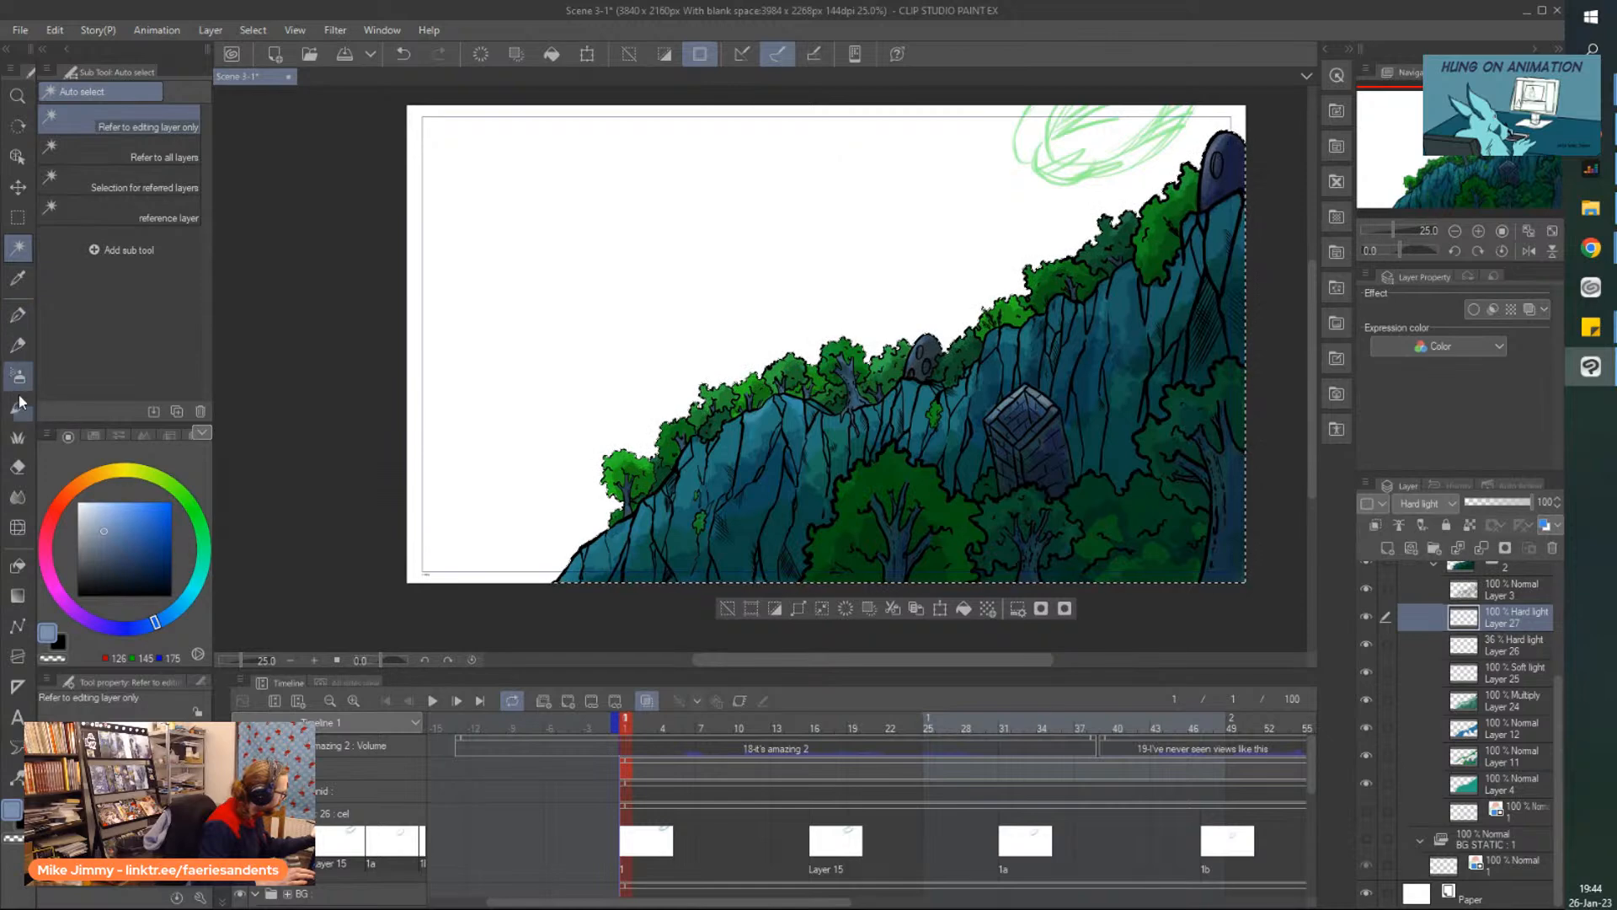
{"action": "key", "text": "alt+Delete"}
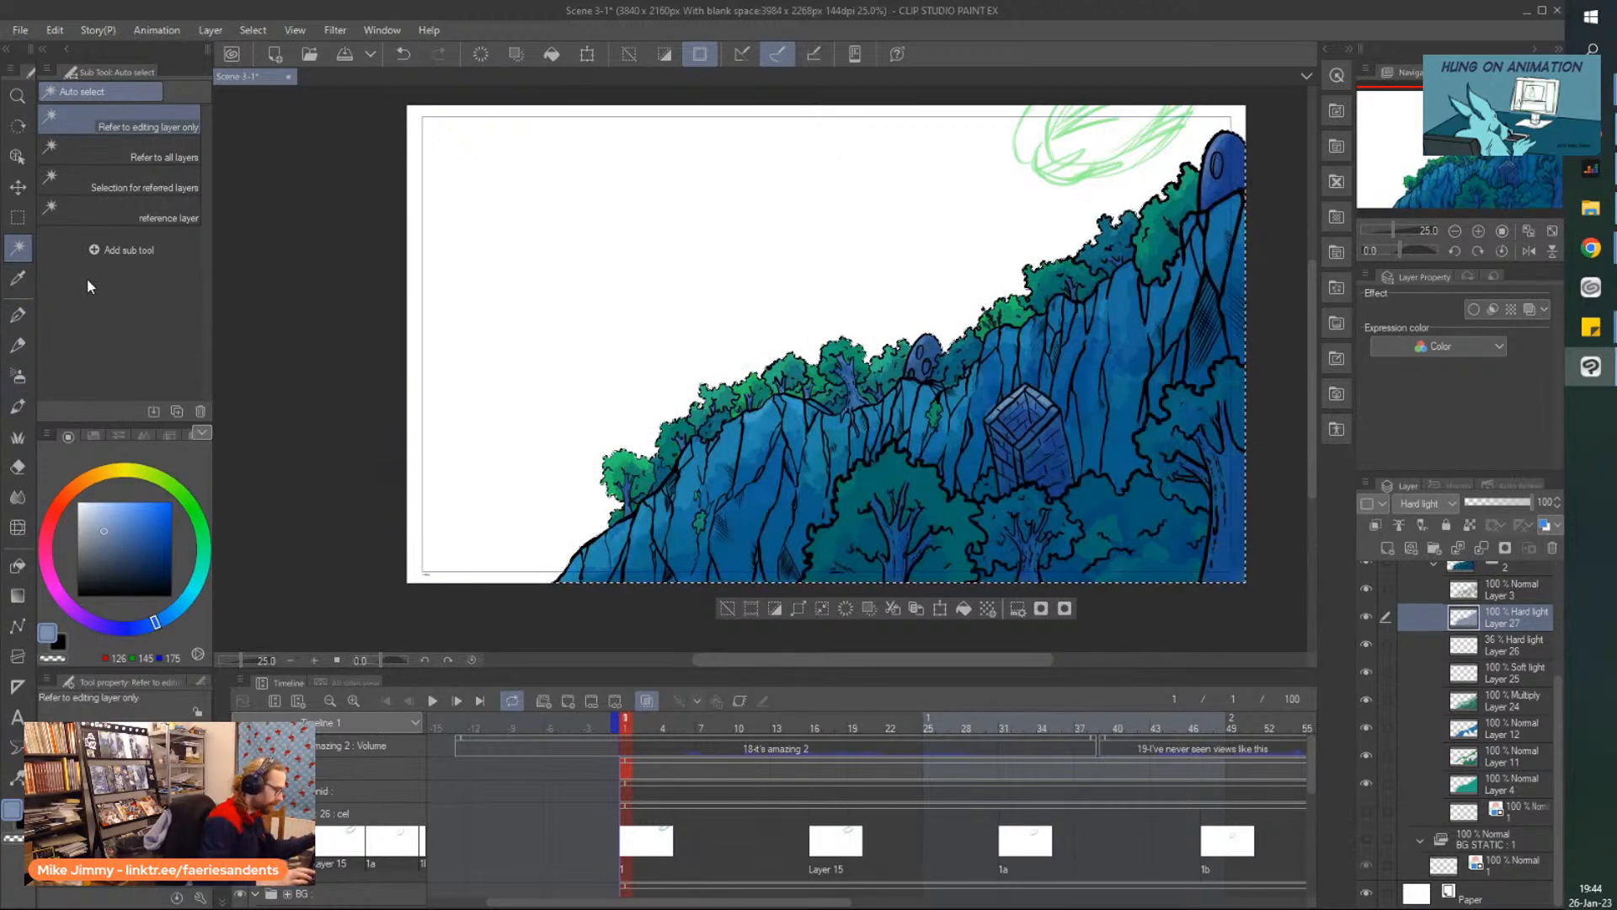
{"action": "left_click_drag", "start_coordinate": [1499, 503], "coordinate": [1481, 504]}
Collapse the BG Right folder and show the BG left folder to compare both cliffs.
{"action": "left_click_drag", "start_coordinate": [1557, 663], "coordinate": [1555, 581]}
{"action": "left_click", "coordinate": [1422, 703]}
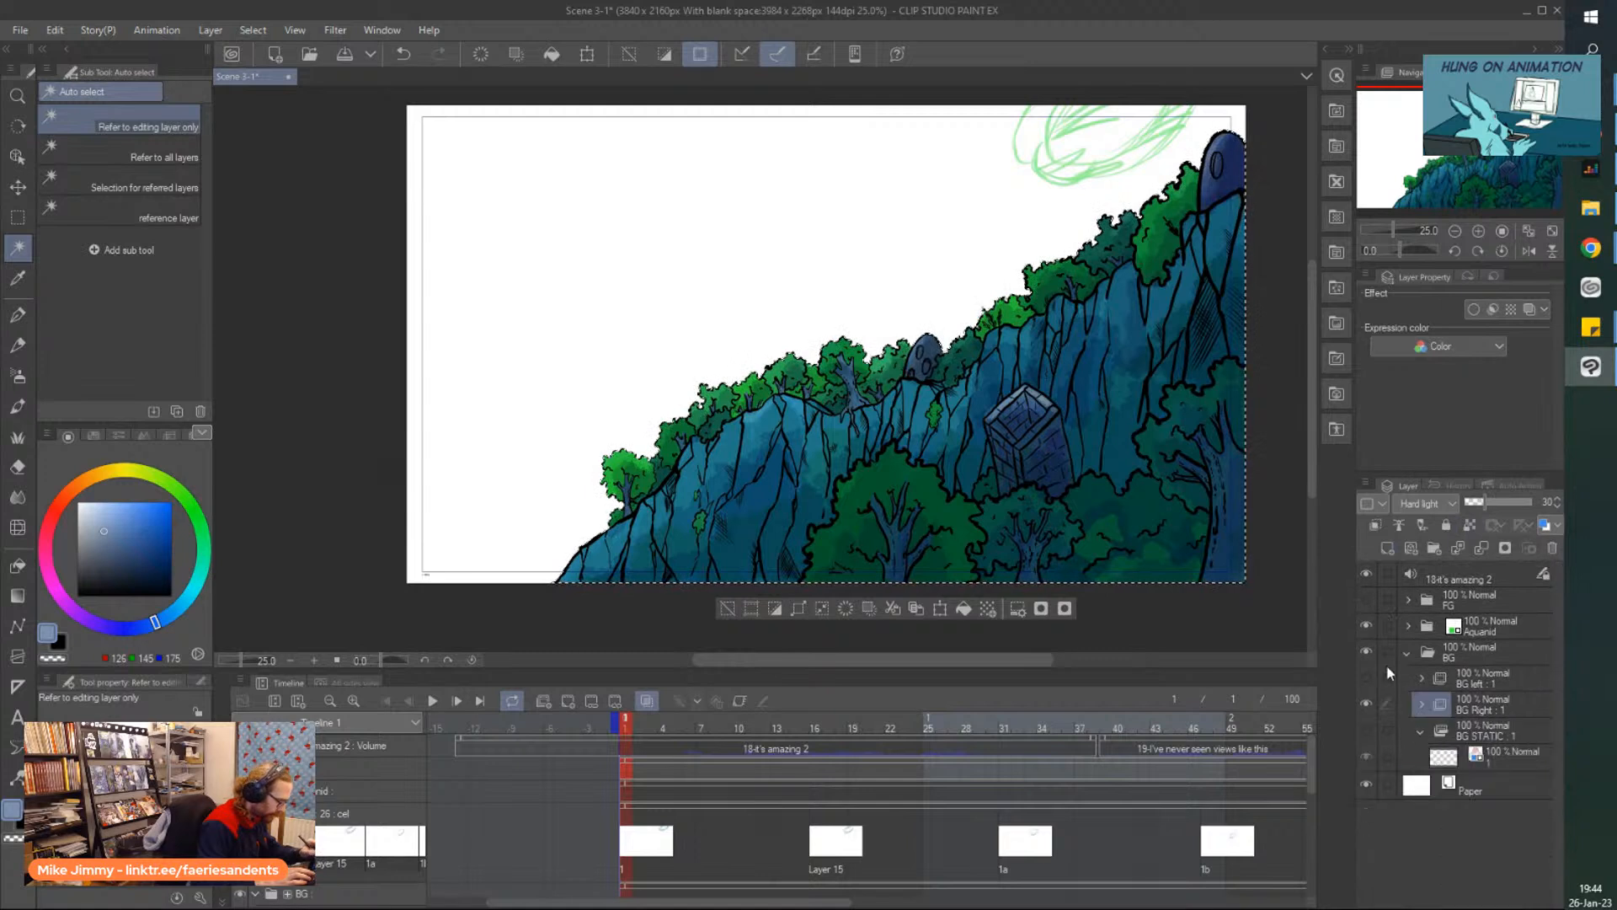
{"action": "left_click", "coordinate": [1366, 676]}
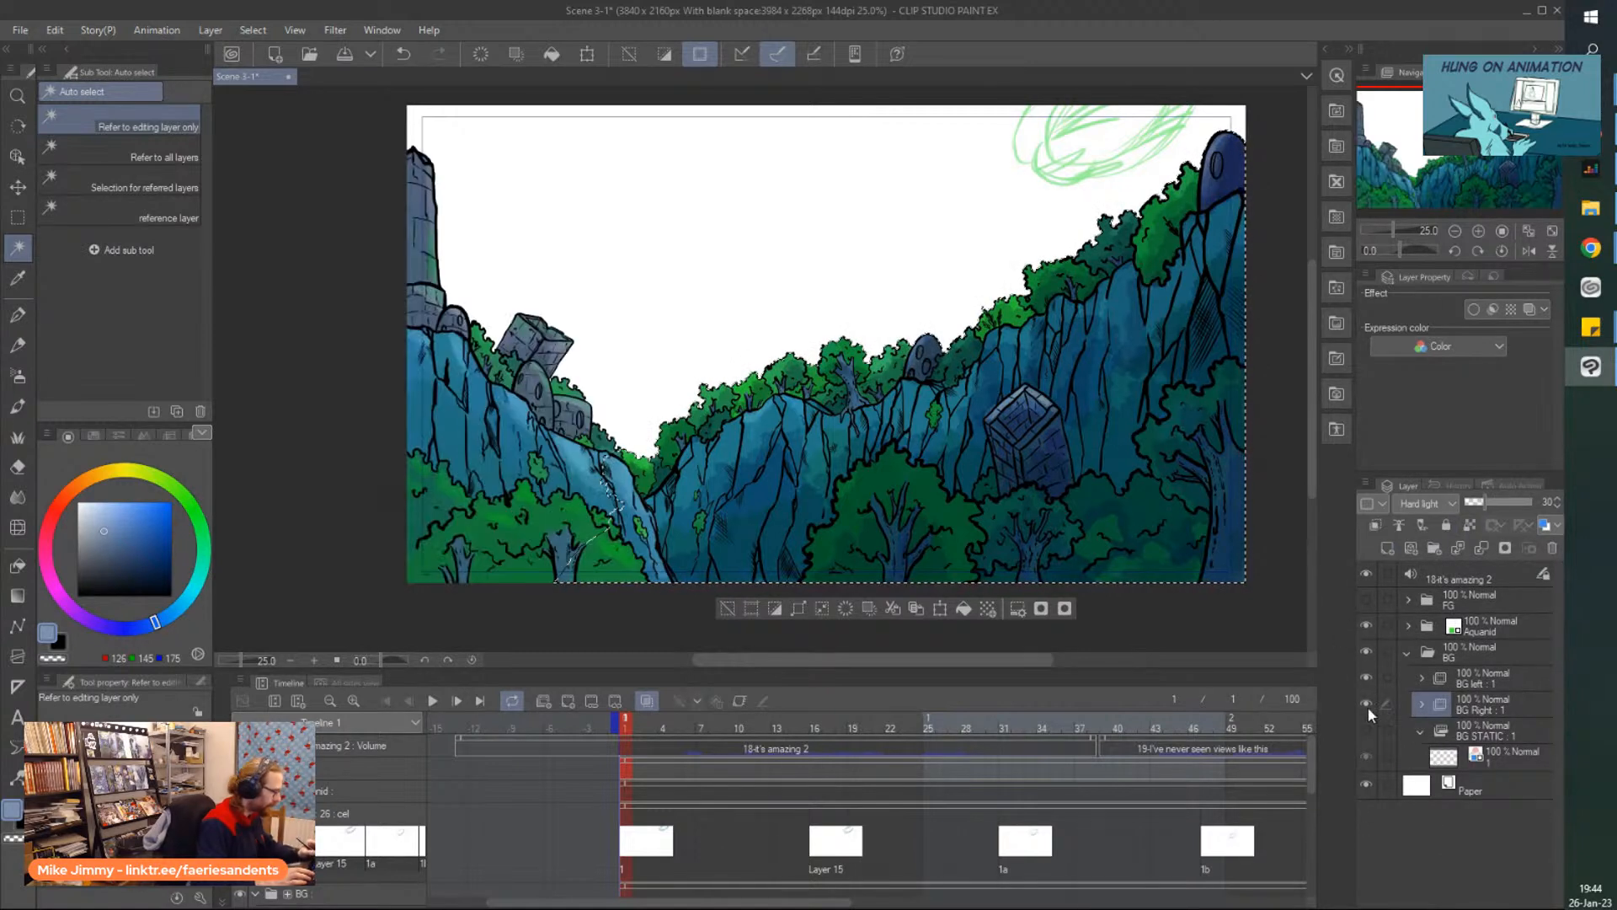
{"action": "left_click", "coordinate": [1466, 703]}
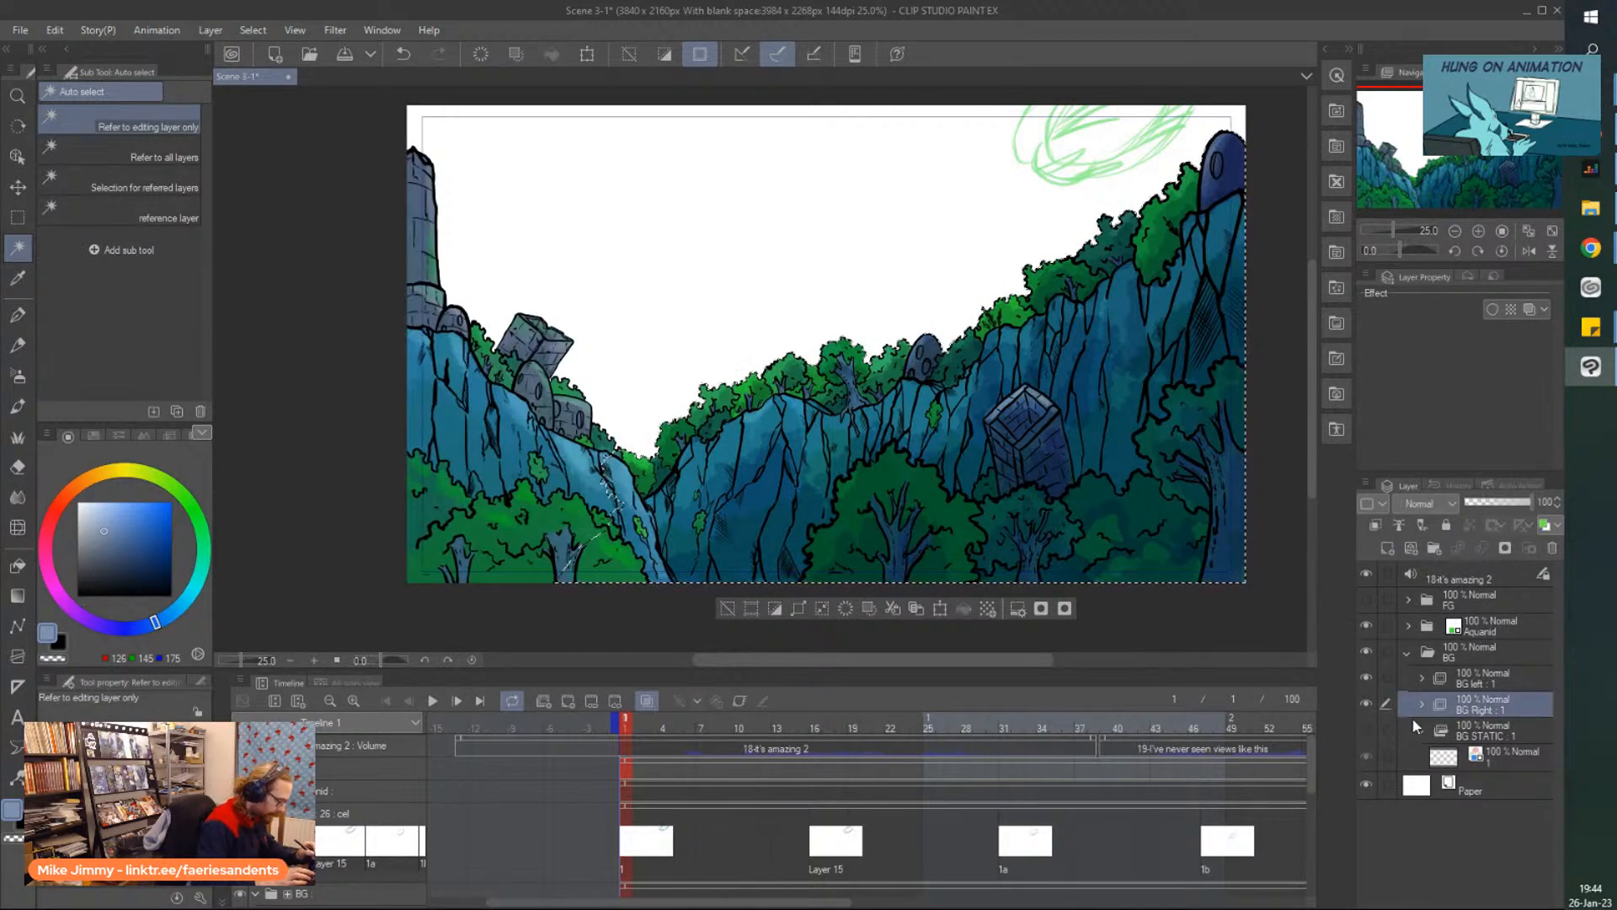
Refill the silhouette on Layer 27 with a more saturated blue (115, 148, 203) and set the layer opacity to 35%.
{"action": "left_click", "coordinate": [1421, 703]}
{"action": "left_click", "coordinate": [1507, 792]}
{"action": "left_click_drag", "start_coordinate": [1487, 503], "coordinate": [1499, 511]}
{"action": "left_click", "coordinate": [109, 533]}
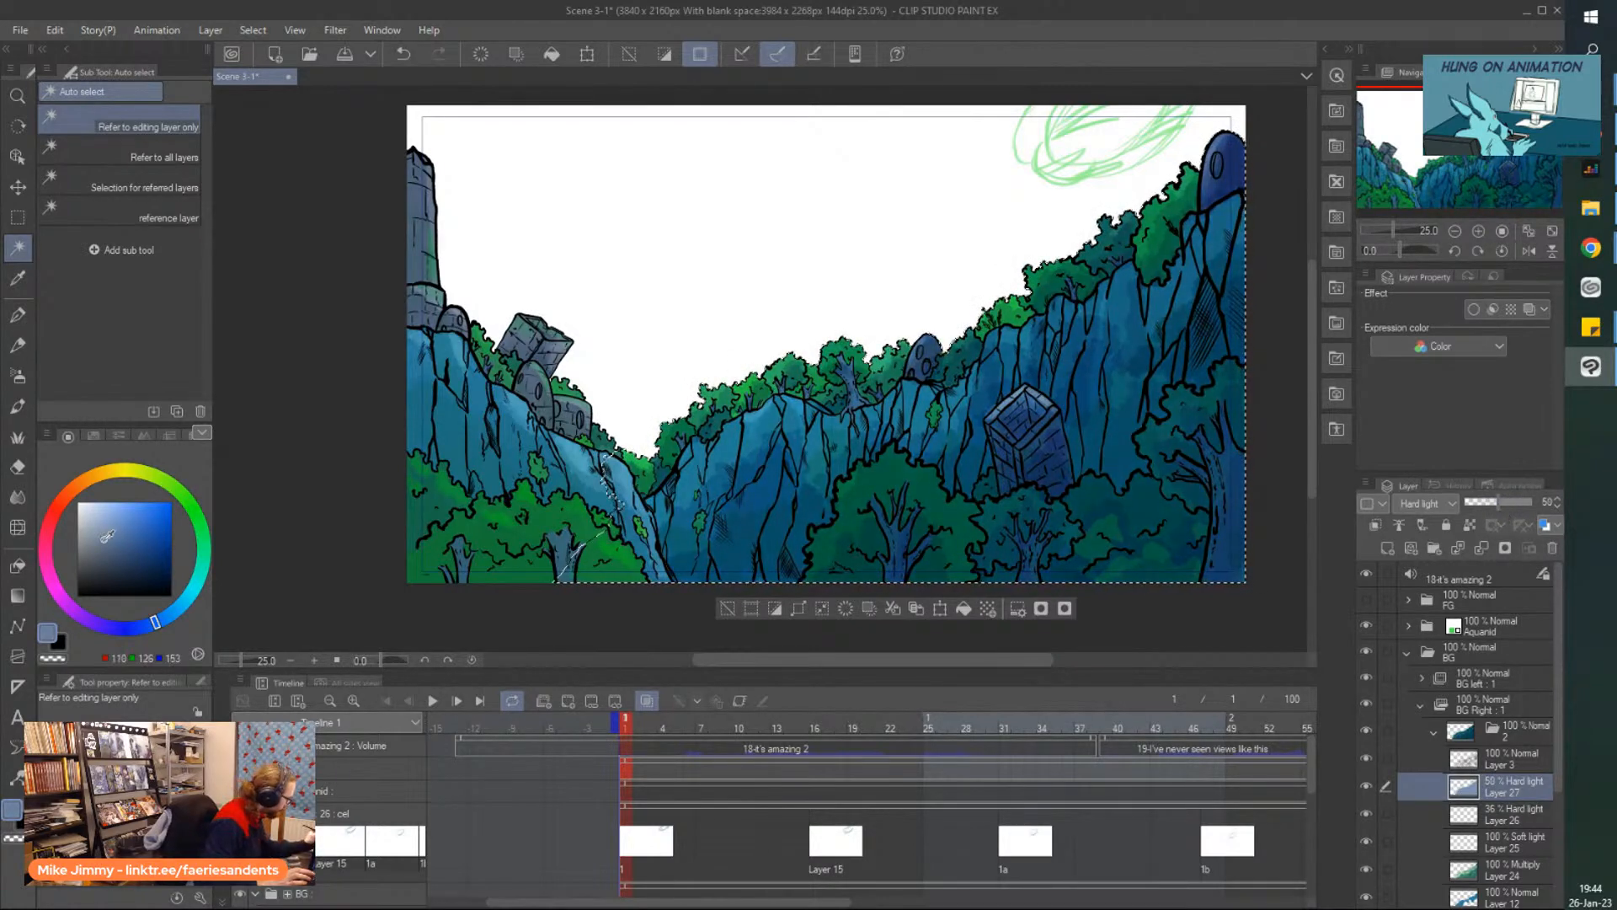
{"action": "left_click", "coordinate": [118, 519]}
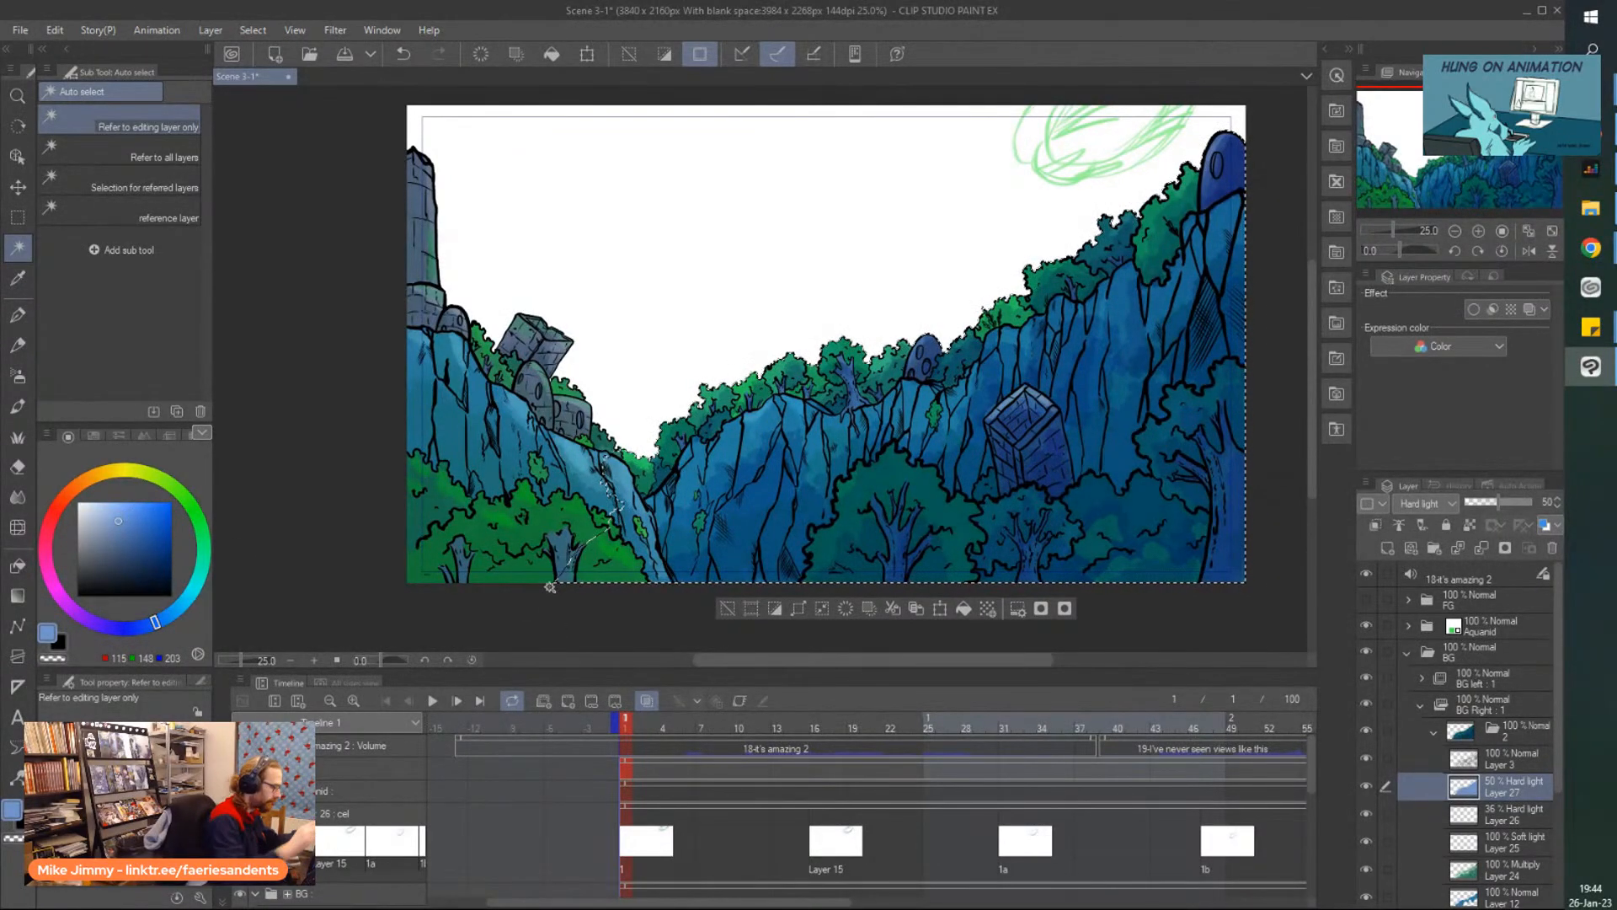
{"action": "left_click_drag", "start_coordinate": [1498, 503], "coordinate": [1488, 503]}
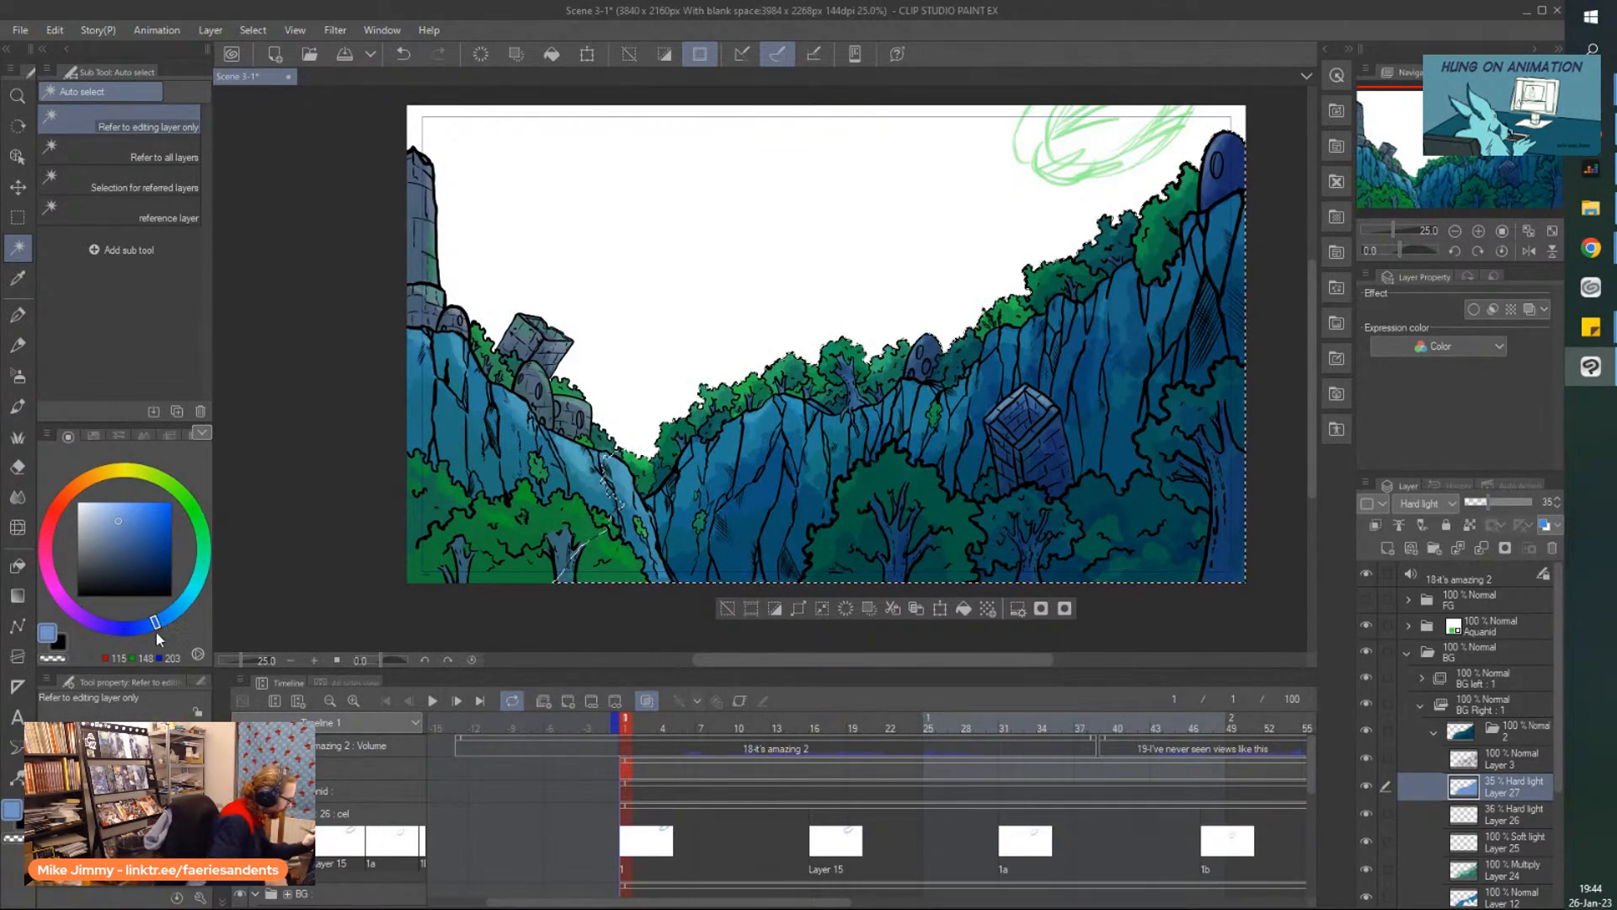
Refill the cliff silhouette on Layer 27 with a more cyan blue (115, 176, 203) and clear the selection.
{"action": "left_click_drag", "start_coordinate": [162, 625], "coordinate": [180, 612]}
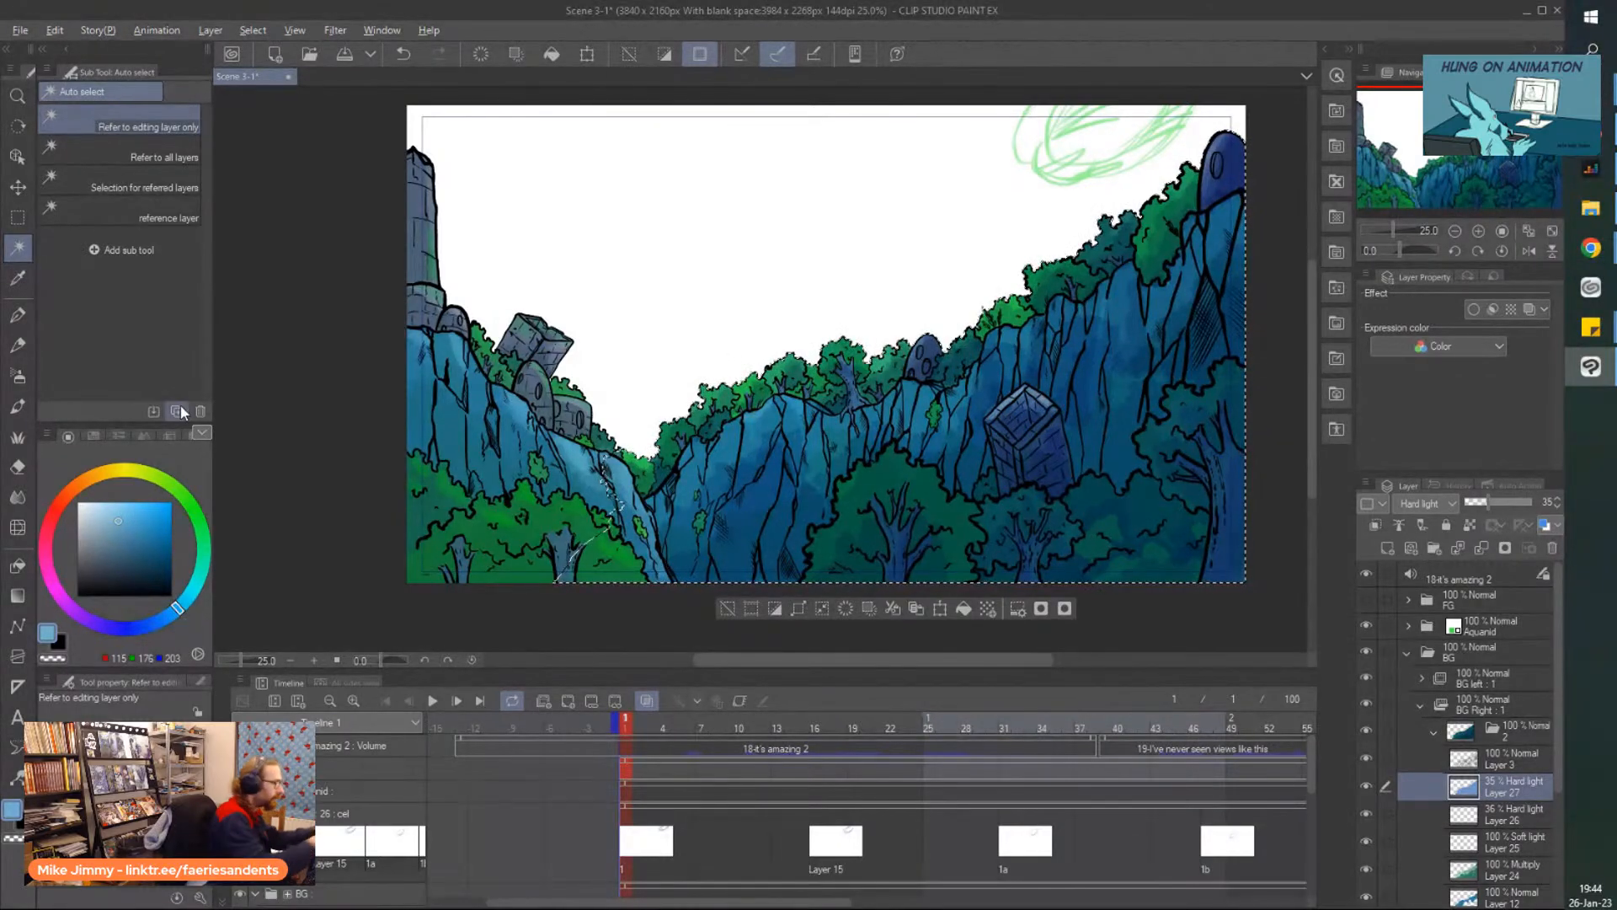
{"action": "key", "text": "ctrl+d"}
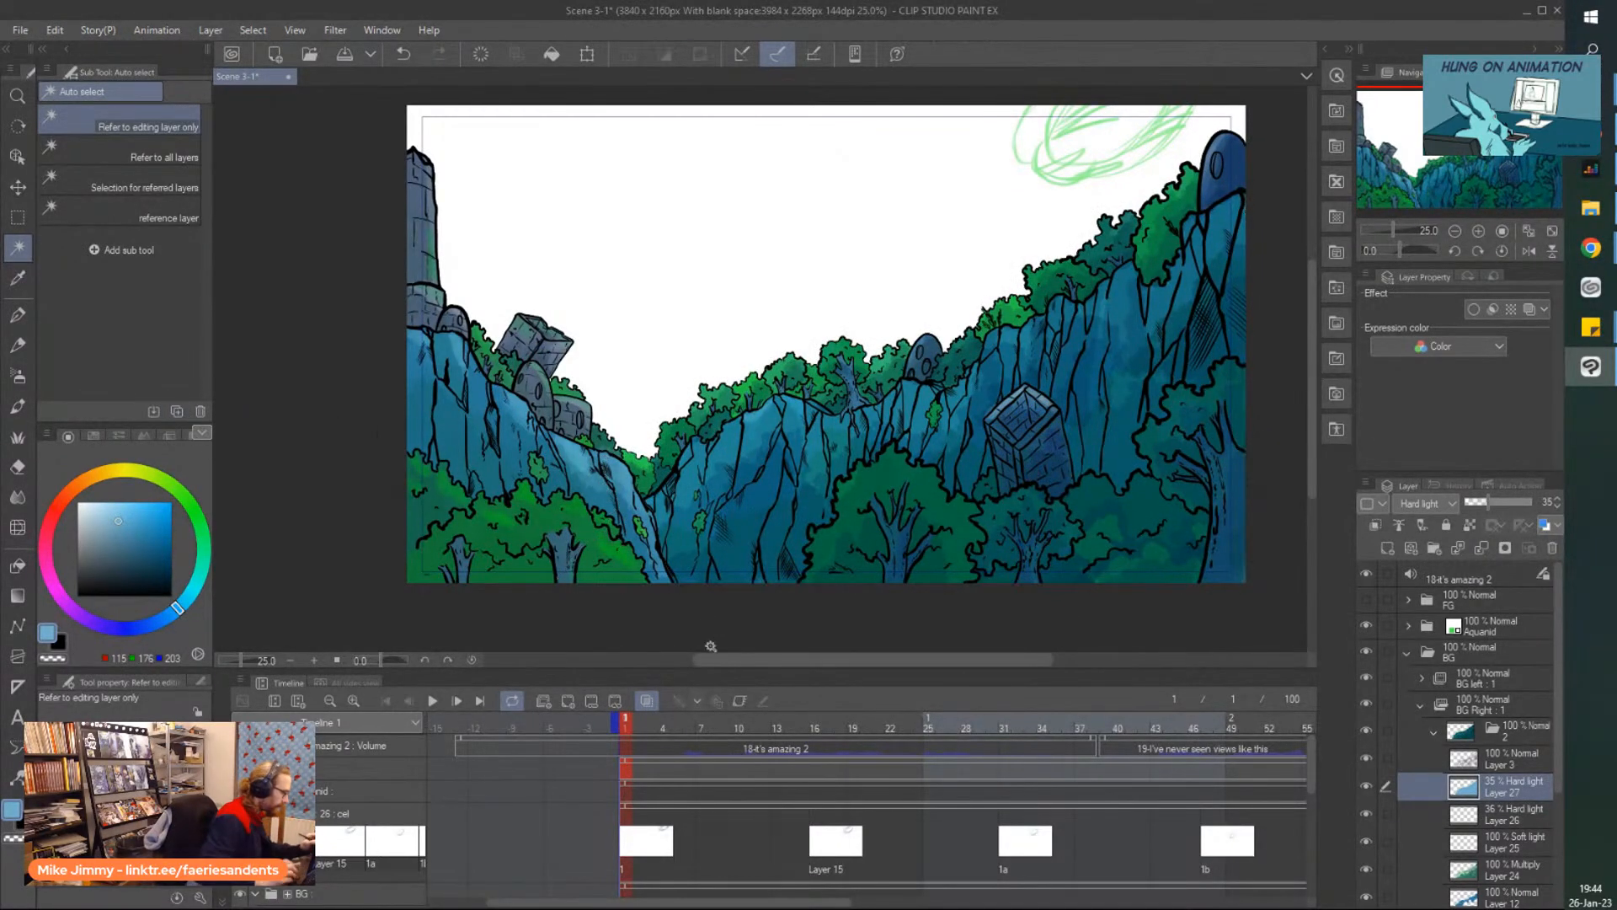
{"action": "scroll", "coordinate": [686, 620], "scroll_direction": "down", "scroll_amount": 2}
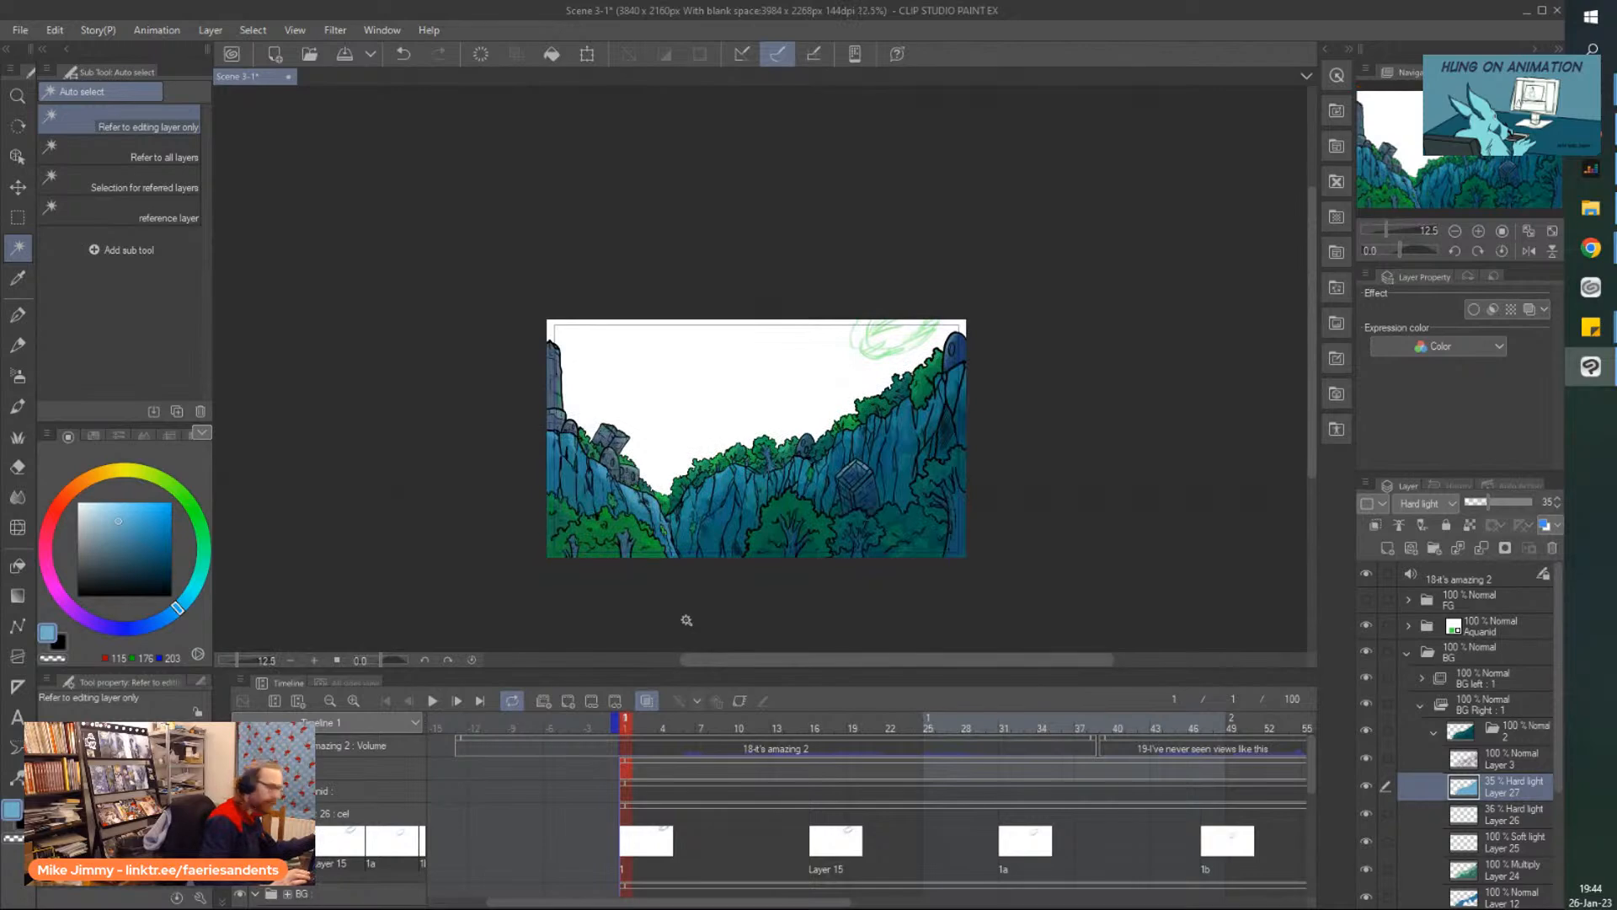
{"action": "scroll", "coordinate": [686, 620], "scroll_direction": "up", "scroll_amount": 2}
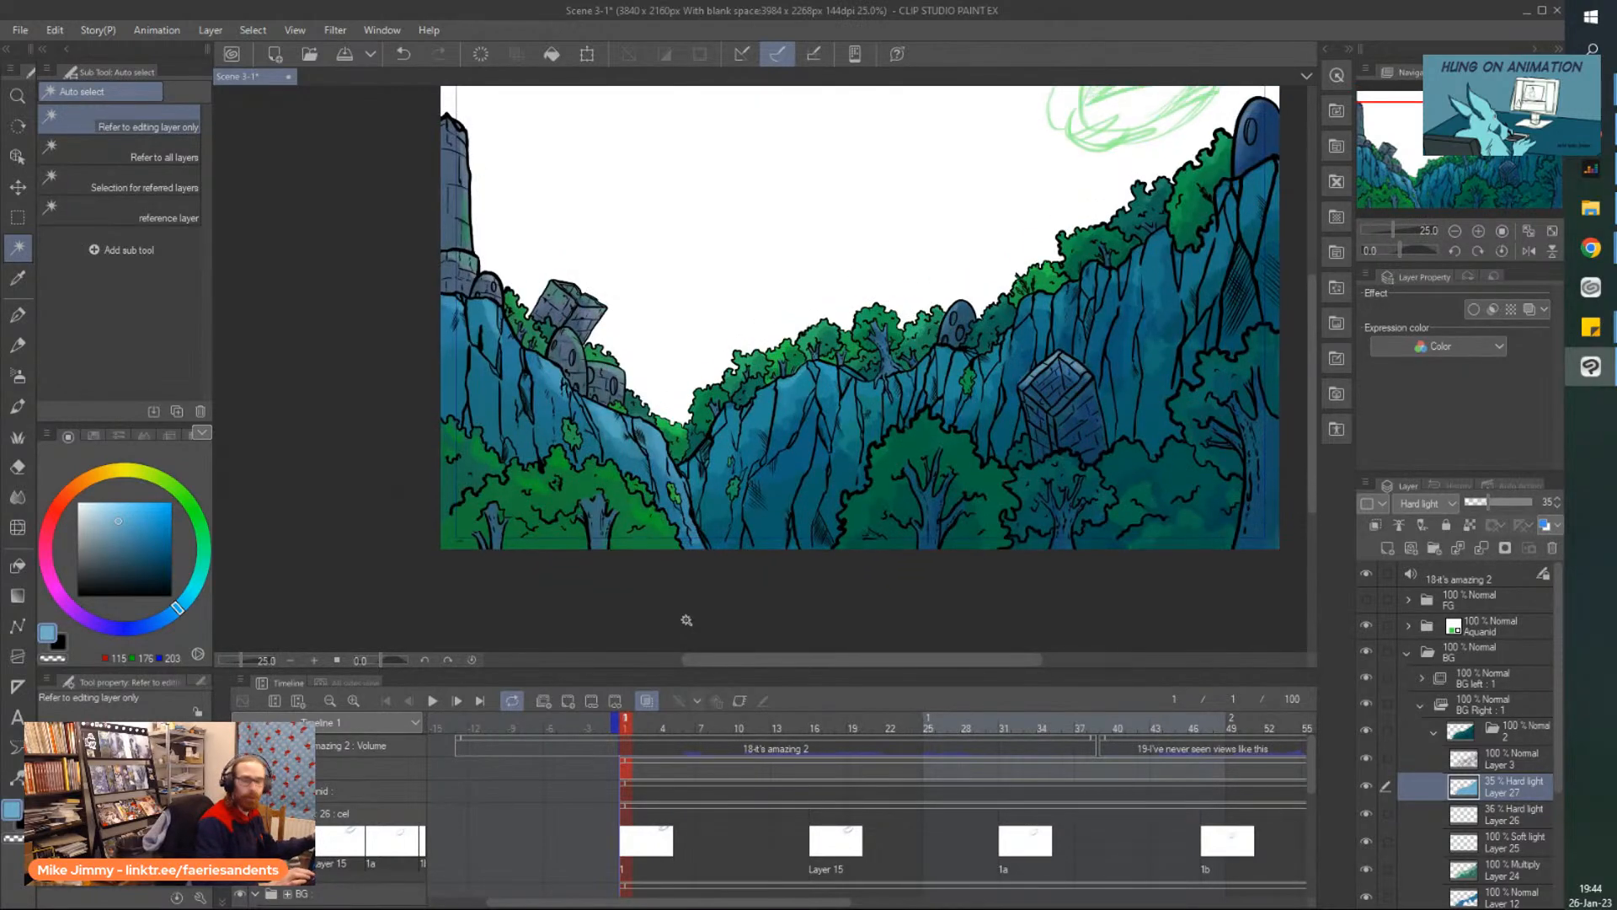
Show the FG folder, expand it and make the hidden FG Flower folder visible.
{"action": "left_click", "coordinate": [1368, 599]}
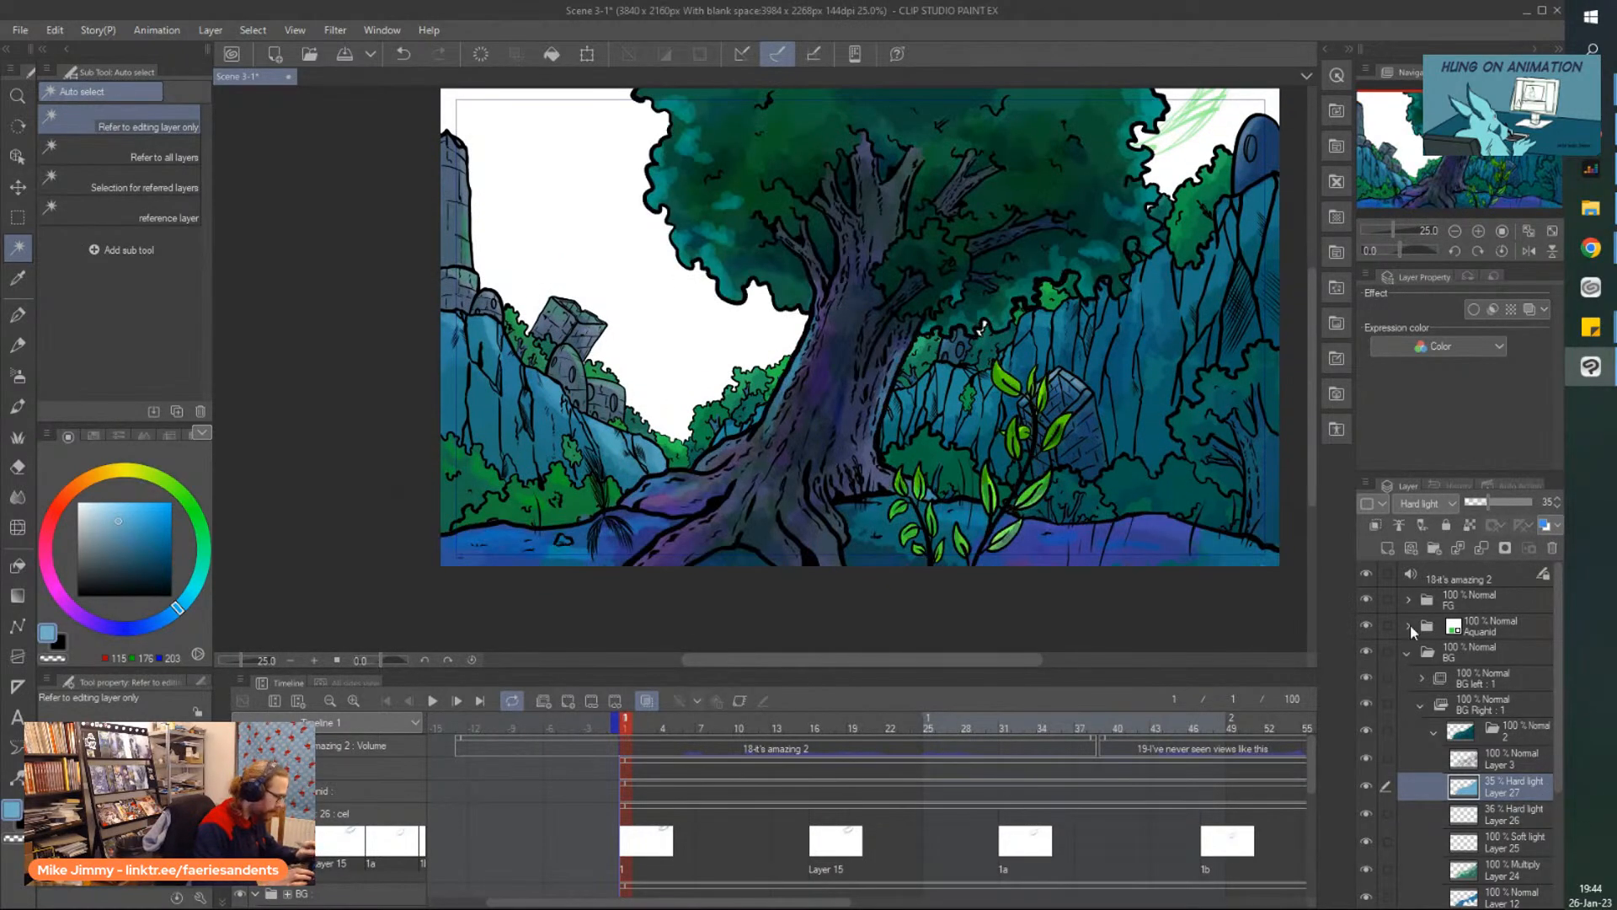
{"action": "left_click", "coordinate": [1440, 600]}
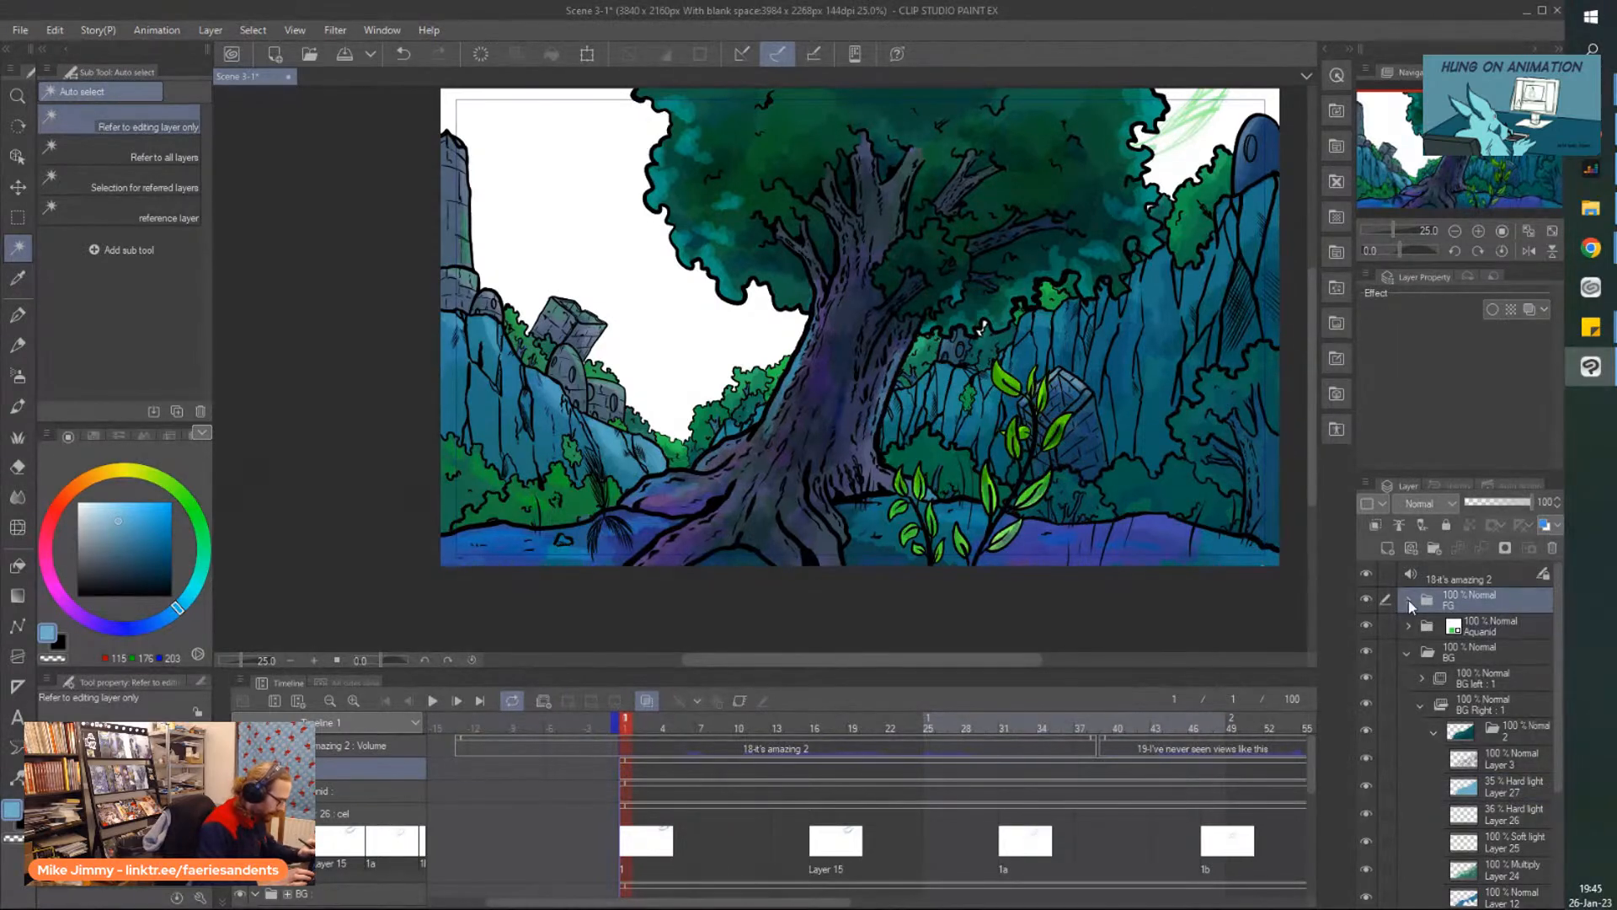
{"action": "left_click", "coordinate": [1406, 600]}
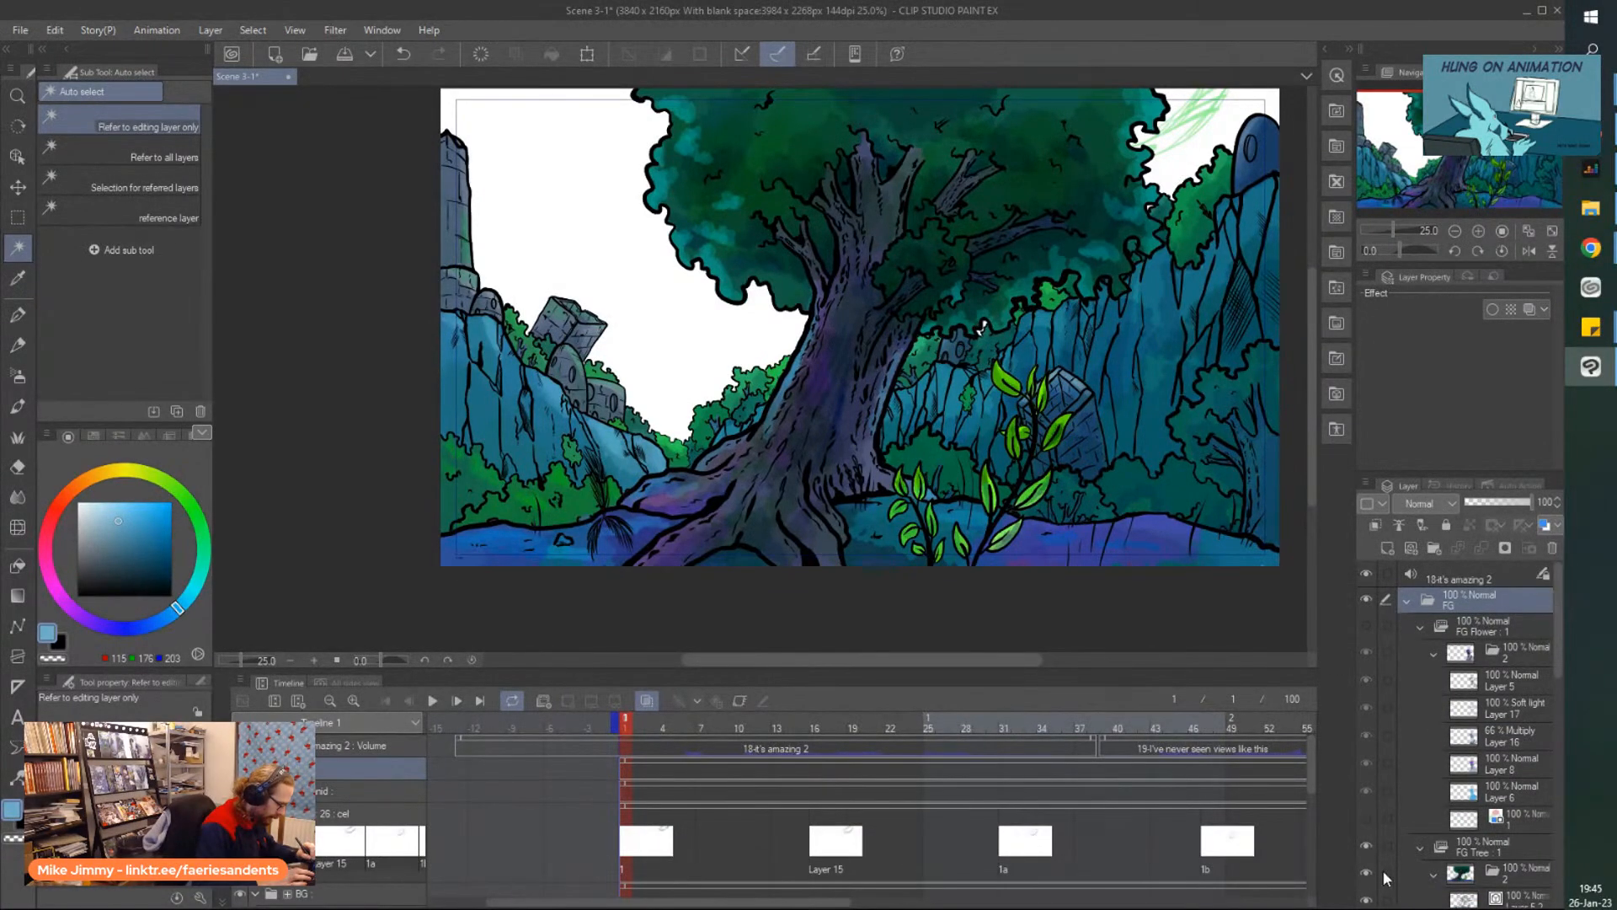
{"action": "left_click", "coordinate": [1366, 625]}
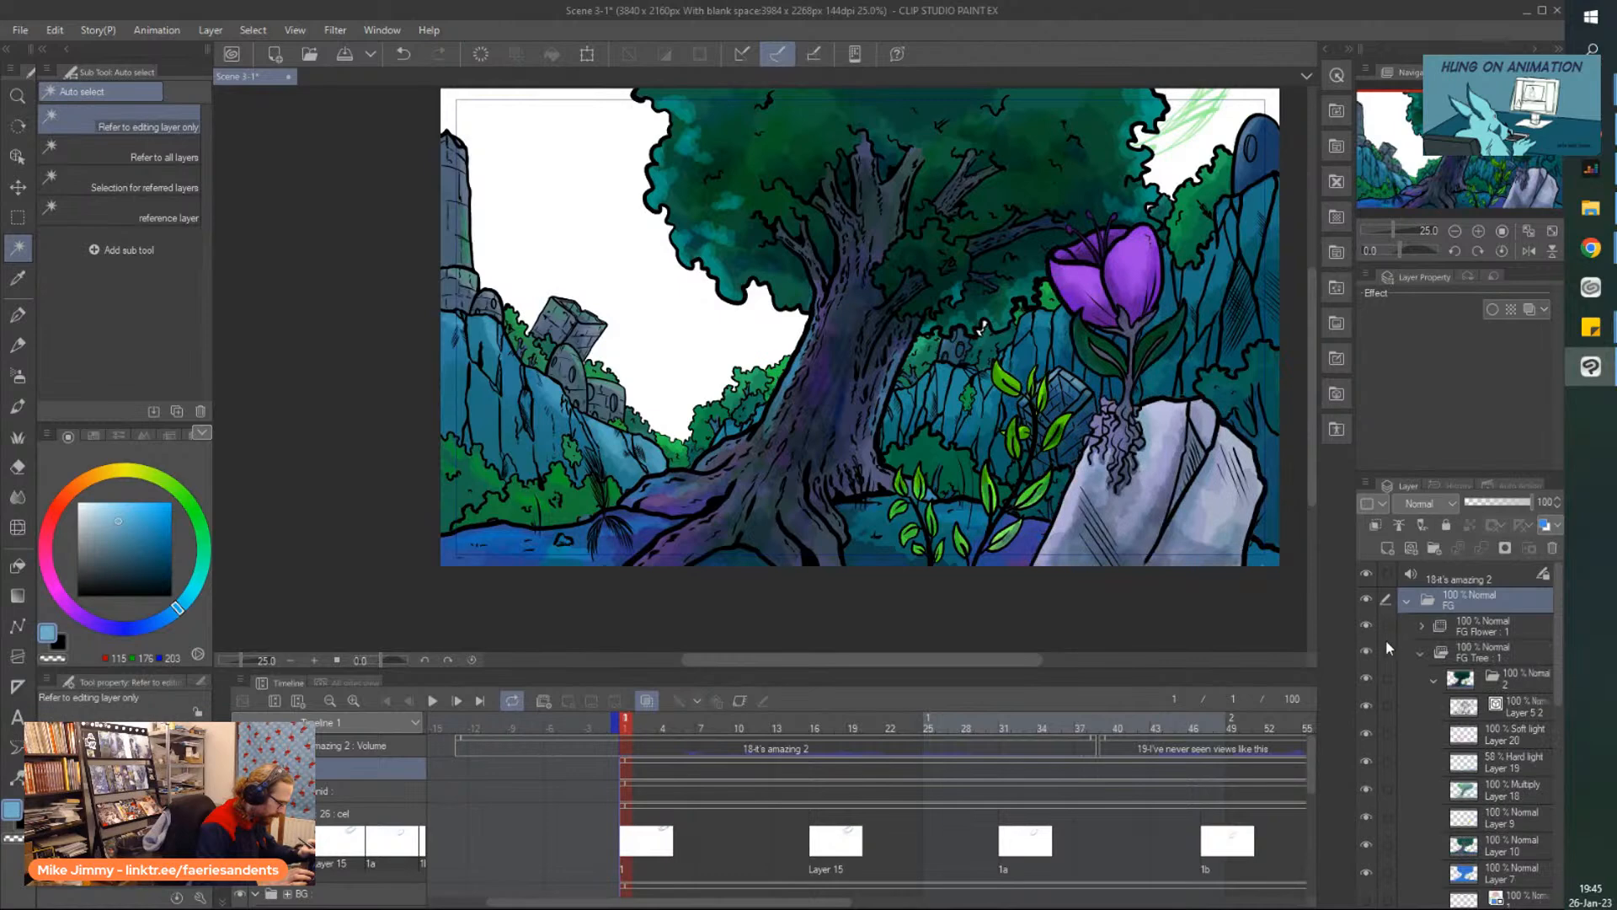
Collapse the FG Flower, FG Tree, FG and BG folders and select the BG folder.
{"action": "left_click", "coordinate": [1420, 628]}
{"action": "left_click", "coordinate": [1420, 650]}
{"action": "left_click", "coordinate": [1406, 602]}
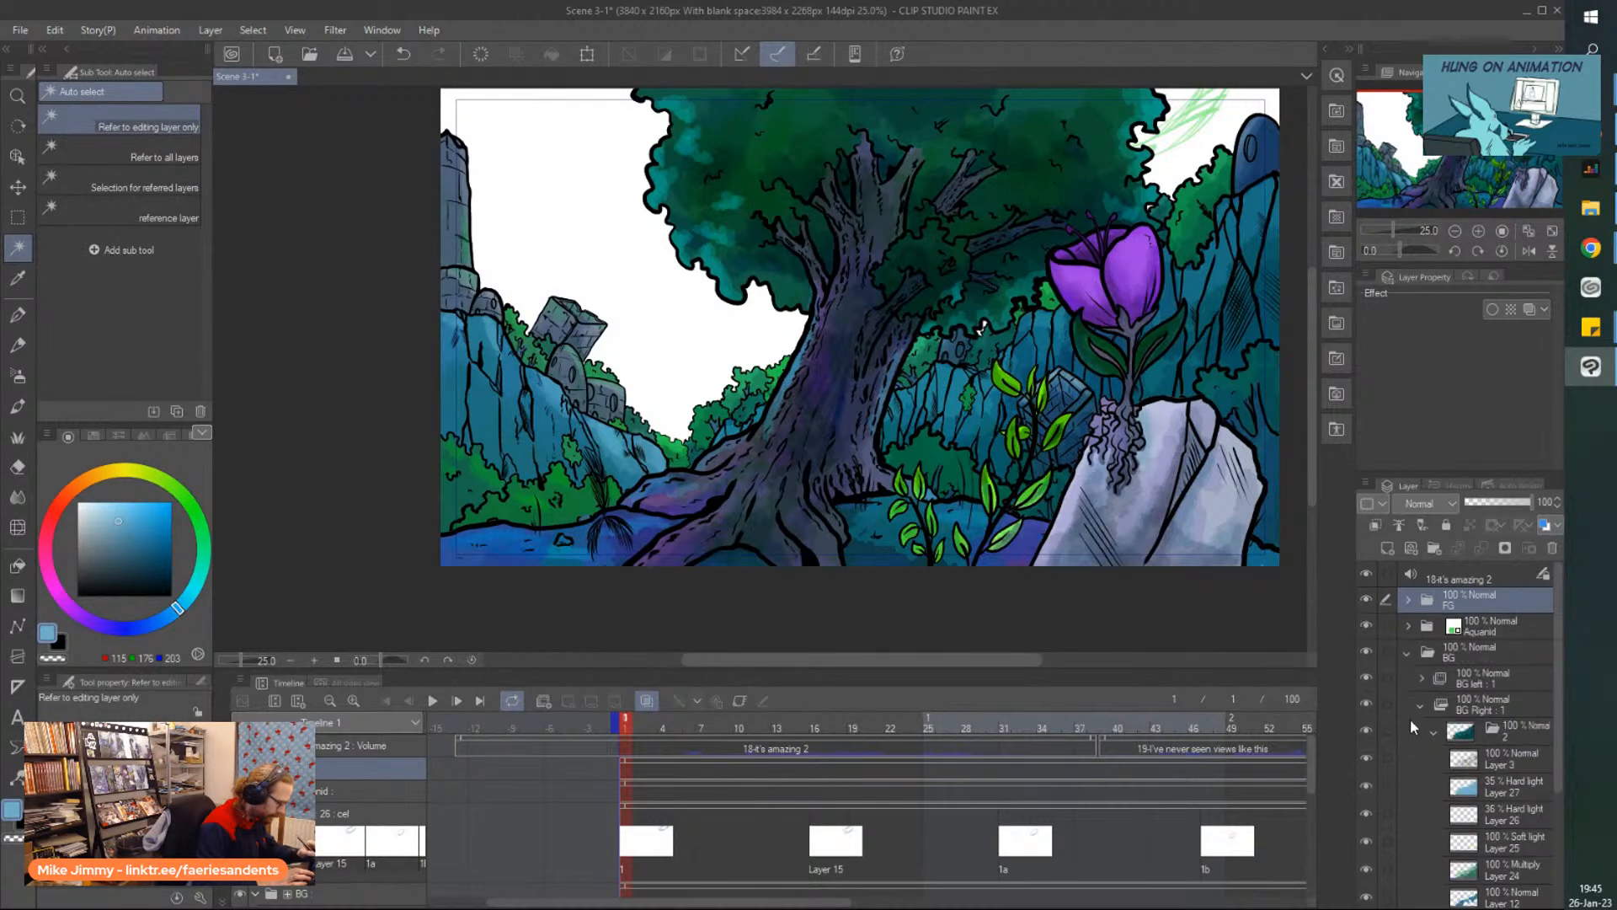
{"action": "left_click", "coordinate": [1405, 652]}
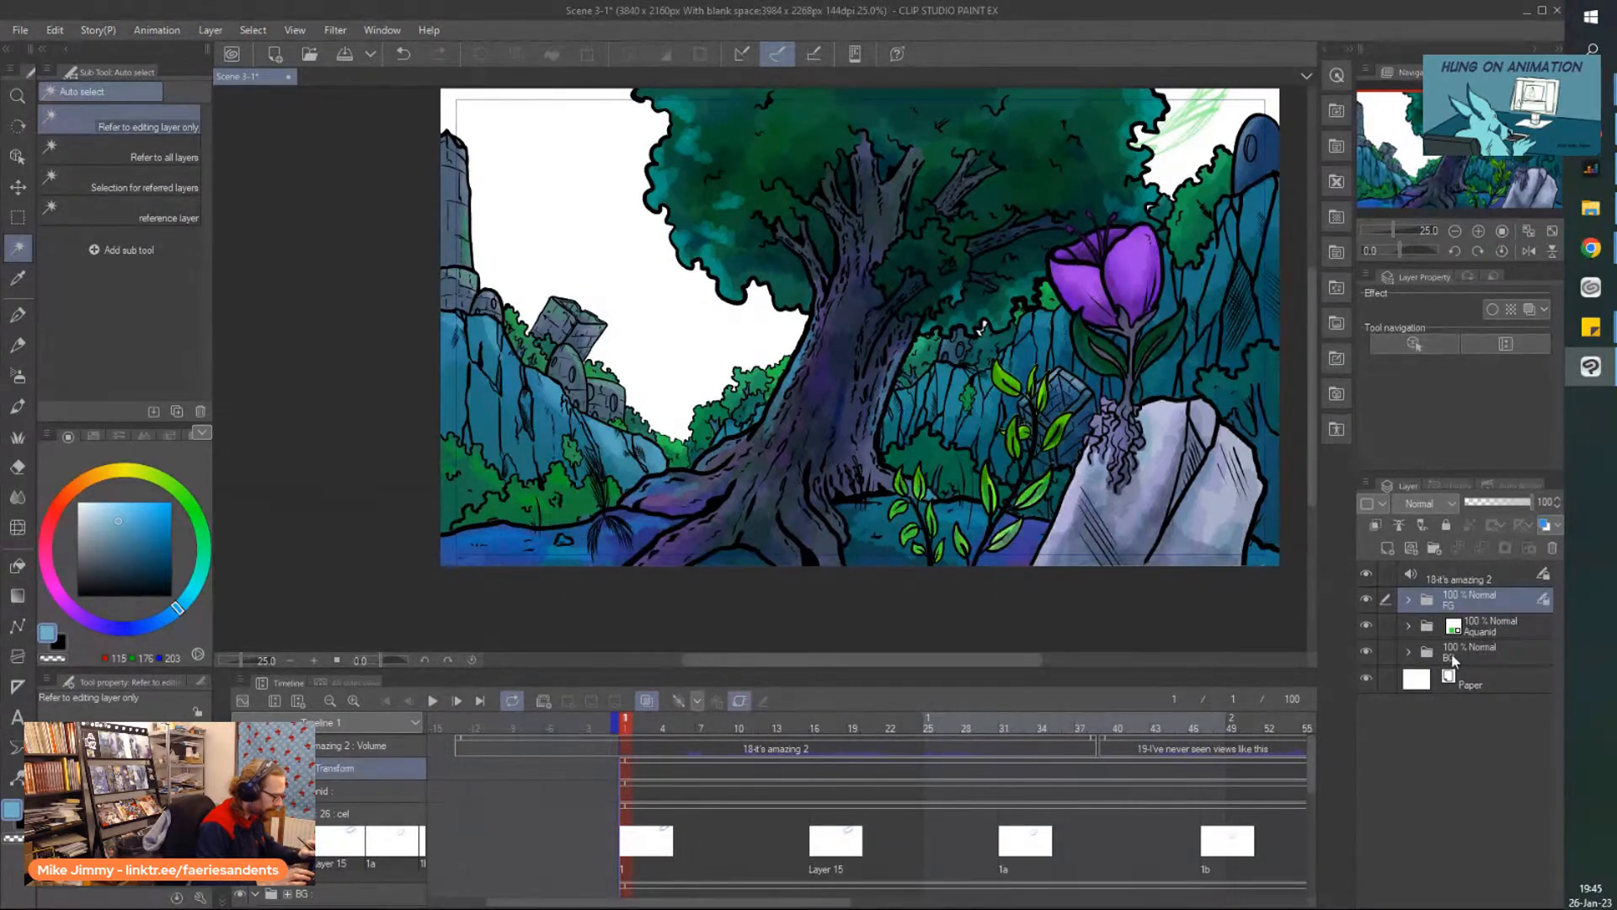
{"action": "left_click", "coordinate": [1432, 653]}
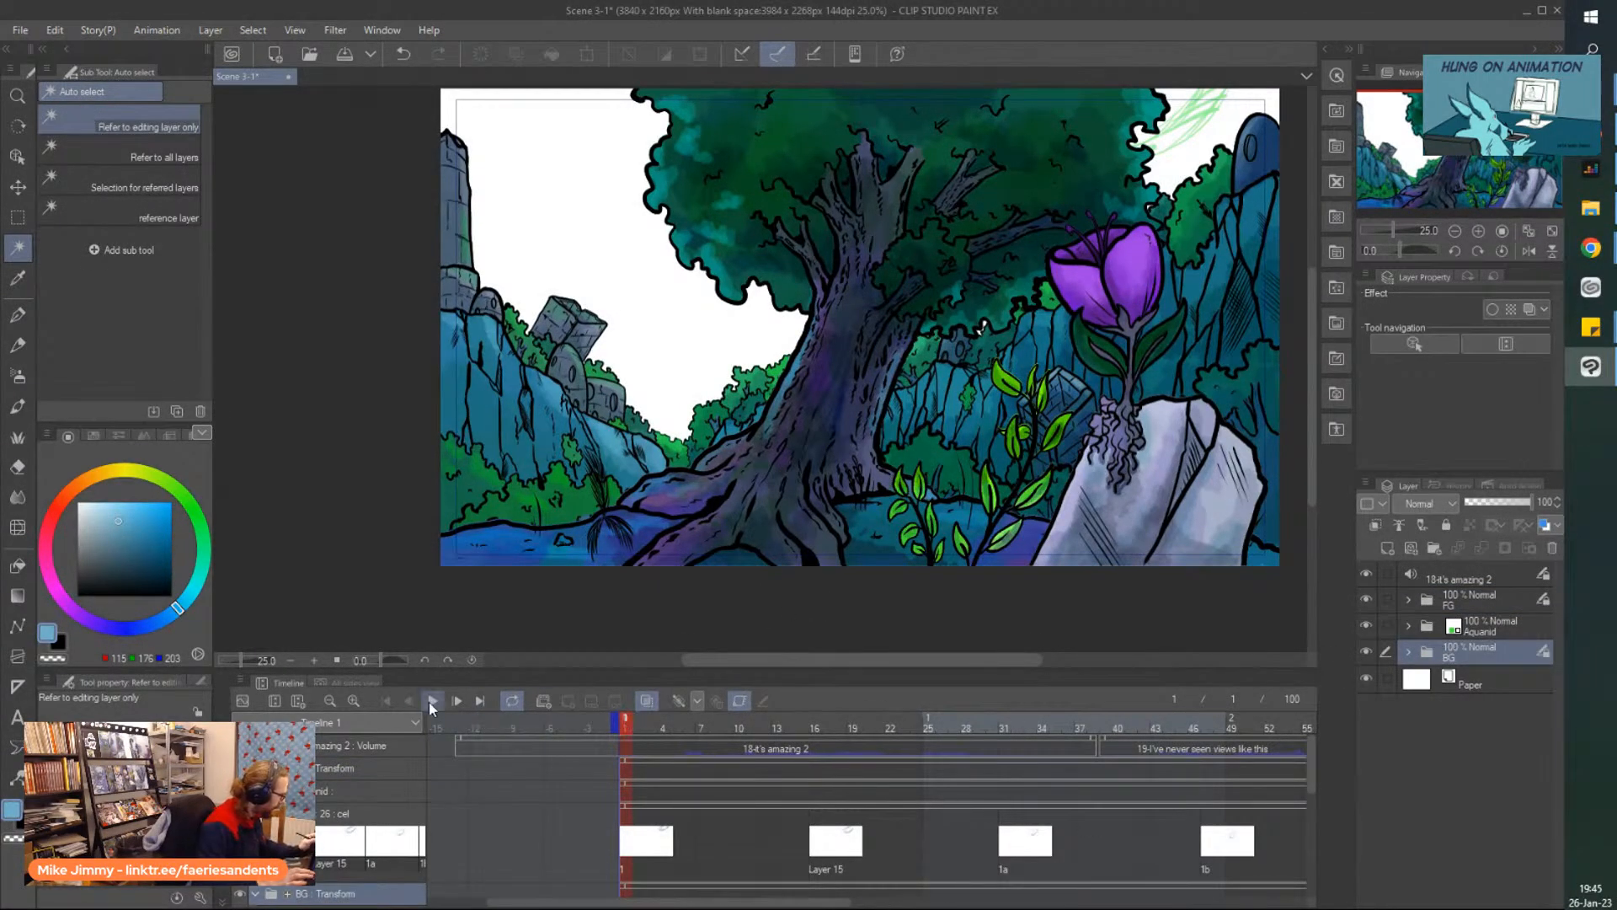
Play the whole animation on an enlarged canvas to check the painted background in motion, and stop playback.
{"action": "key", "text": "space"}
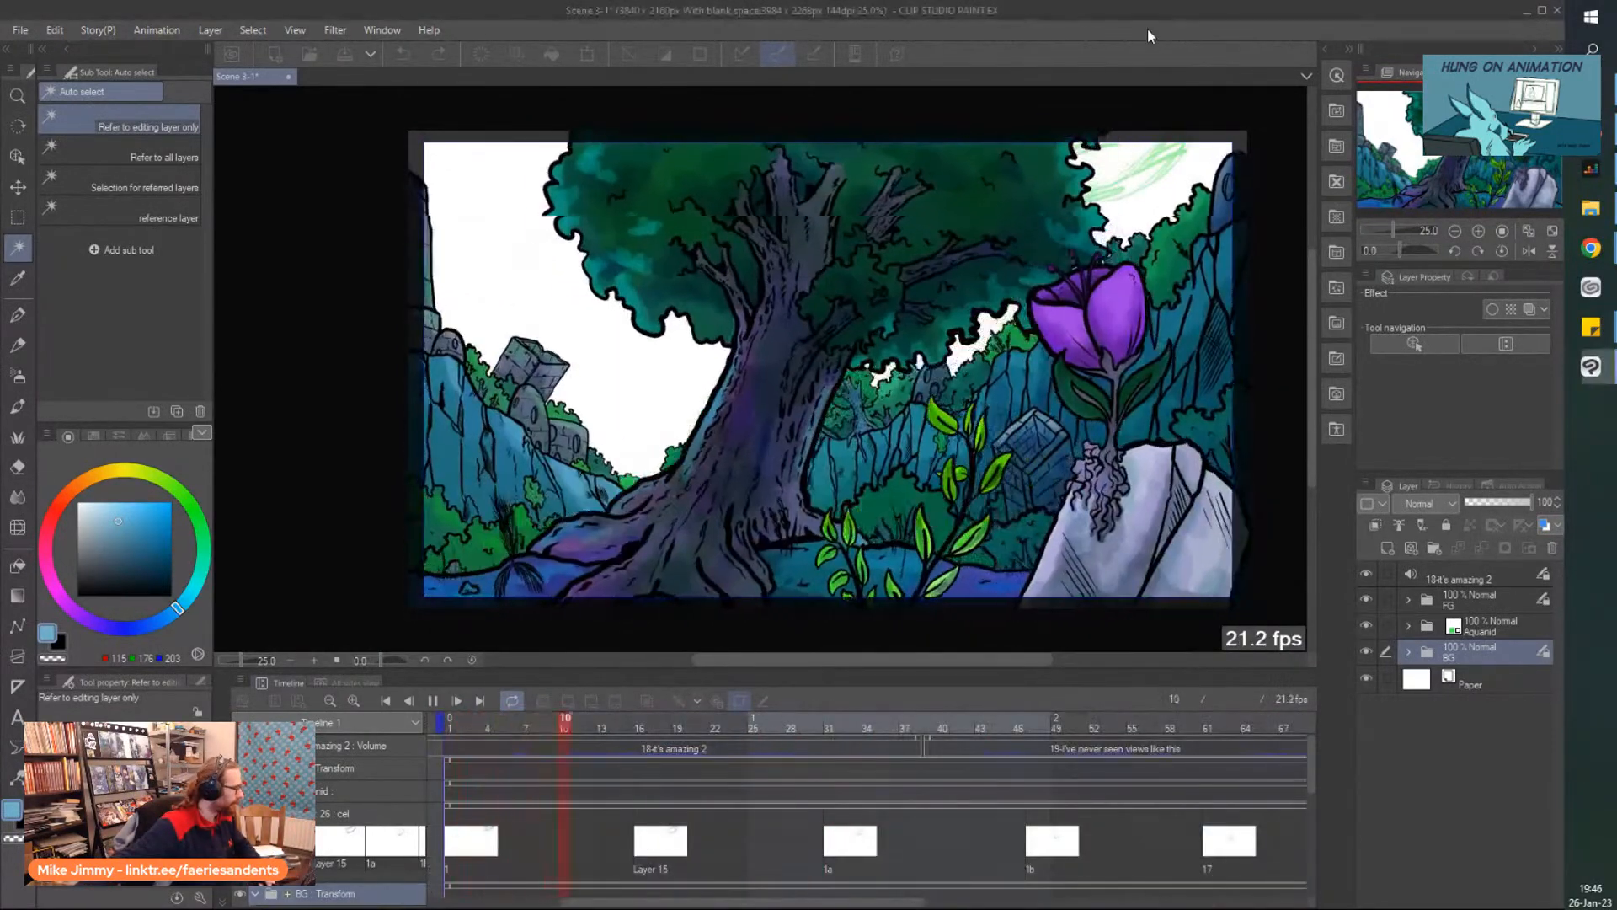
{"action": "key", "text": "Tab"}
{"action": "scroll", "coordinate": [1137, 405], "scroll_direction": "up", "scroll_amount": 4}
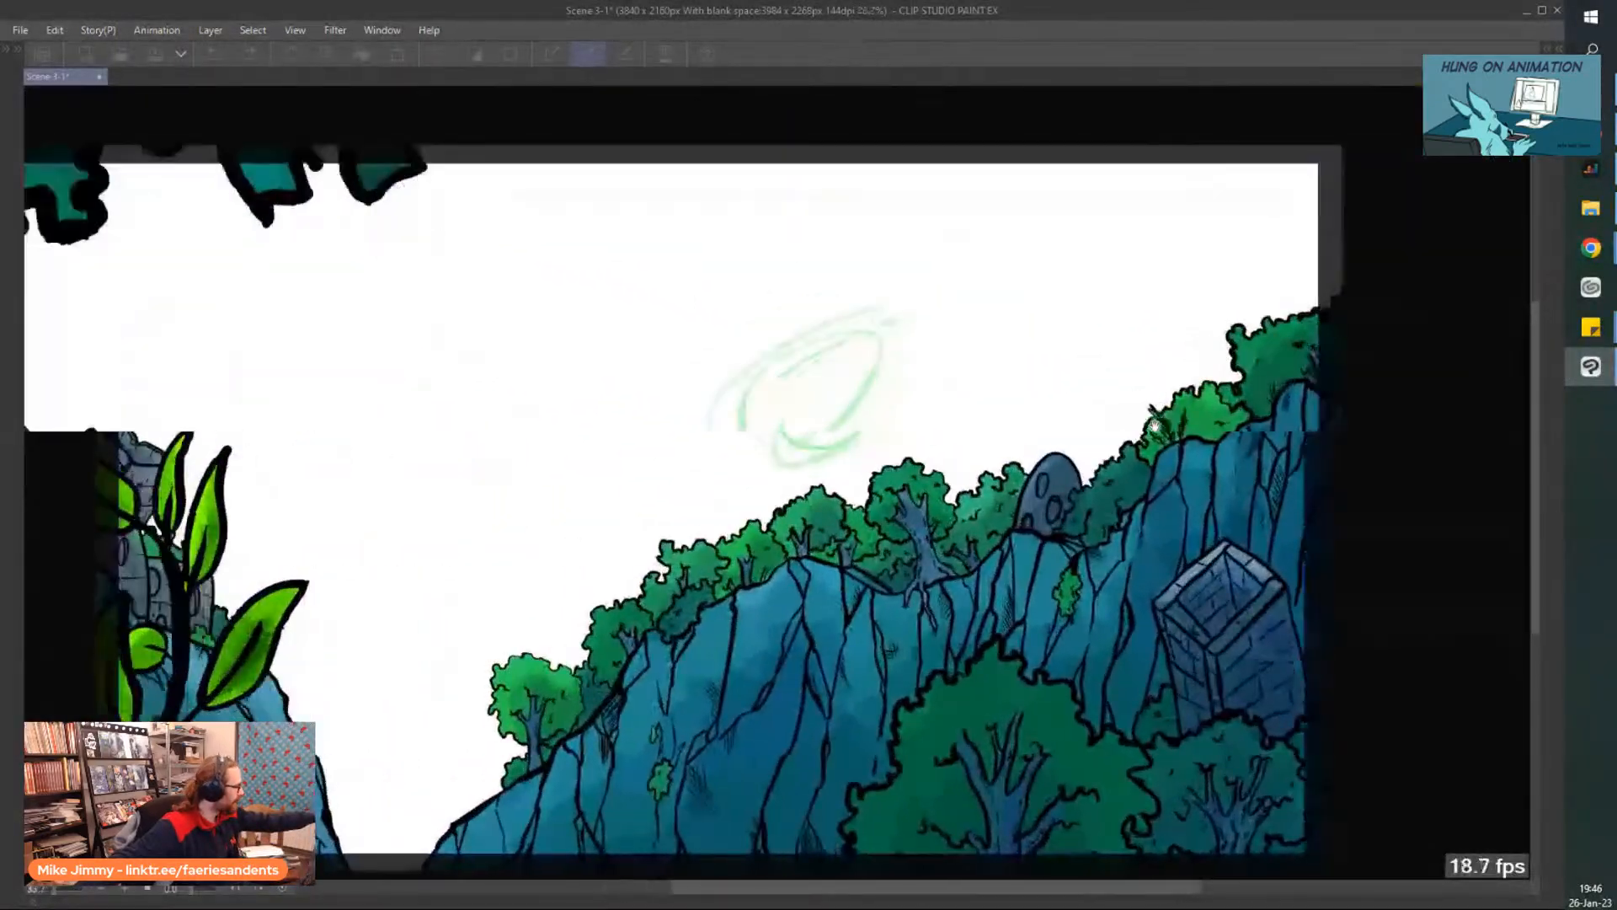
{"action": "left_click_drag", "start_coordinate": [1061, 888], "coordinate": [1029, 889]}
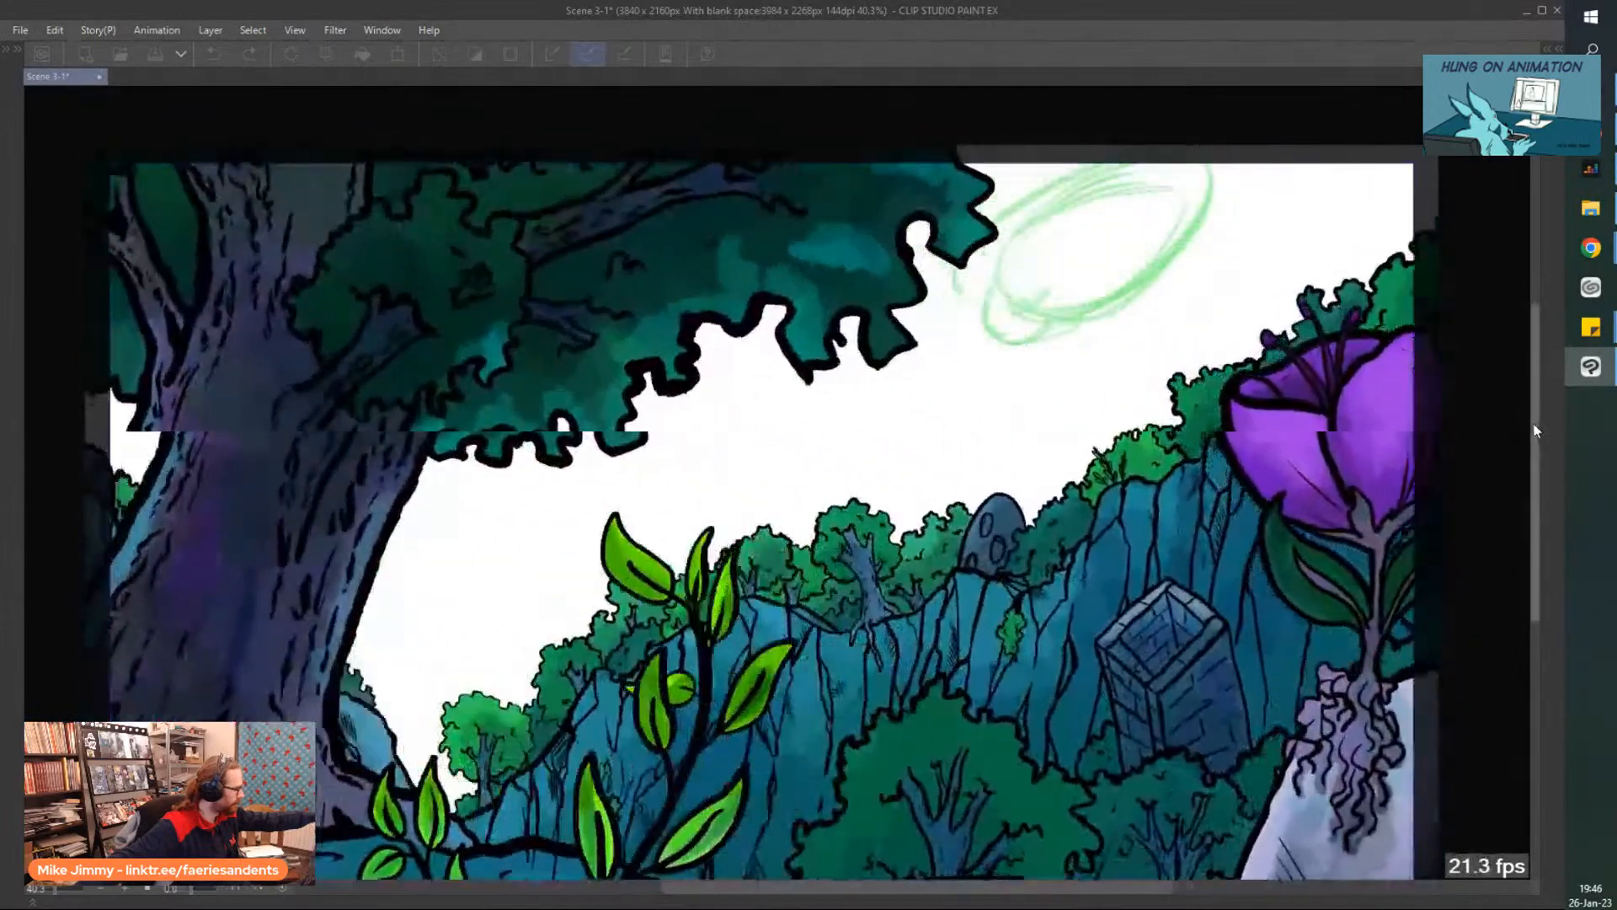
{"action": "left_click_drag", "start_coordinate": [1533, 430], "coordinate": [1534, 453]}
{"action": "scroll", "coordinate": [1535, 454], "scroll_direction": "up", "scroll_amount": 1}
{"action": "left_click_drag", "start_coordinate": [1387, 650], "coordinate": [1465, 589]}
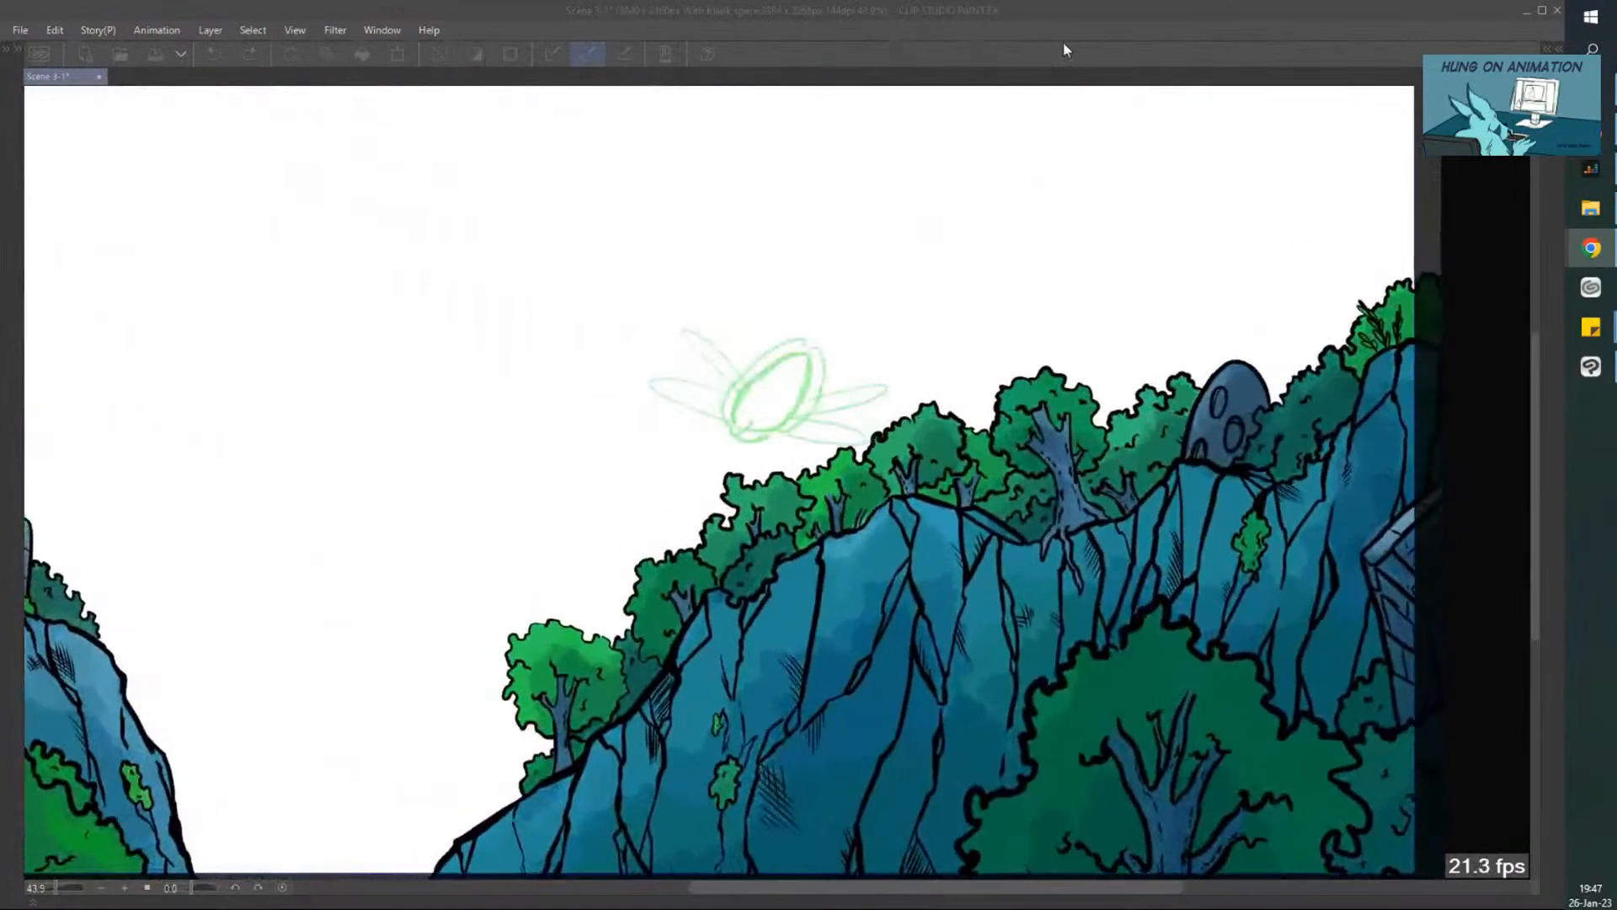
{"action": "key", "text": "Tab"}
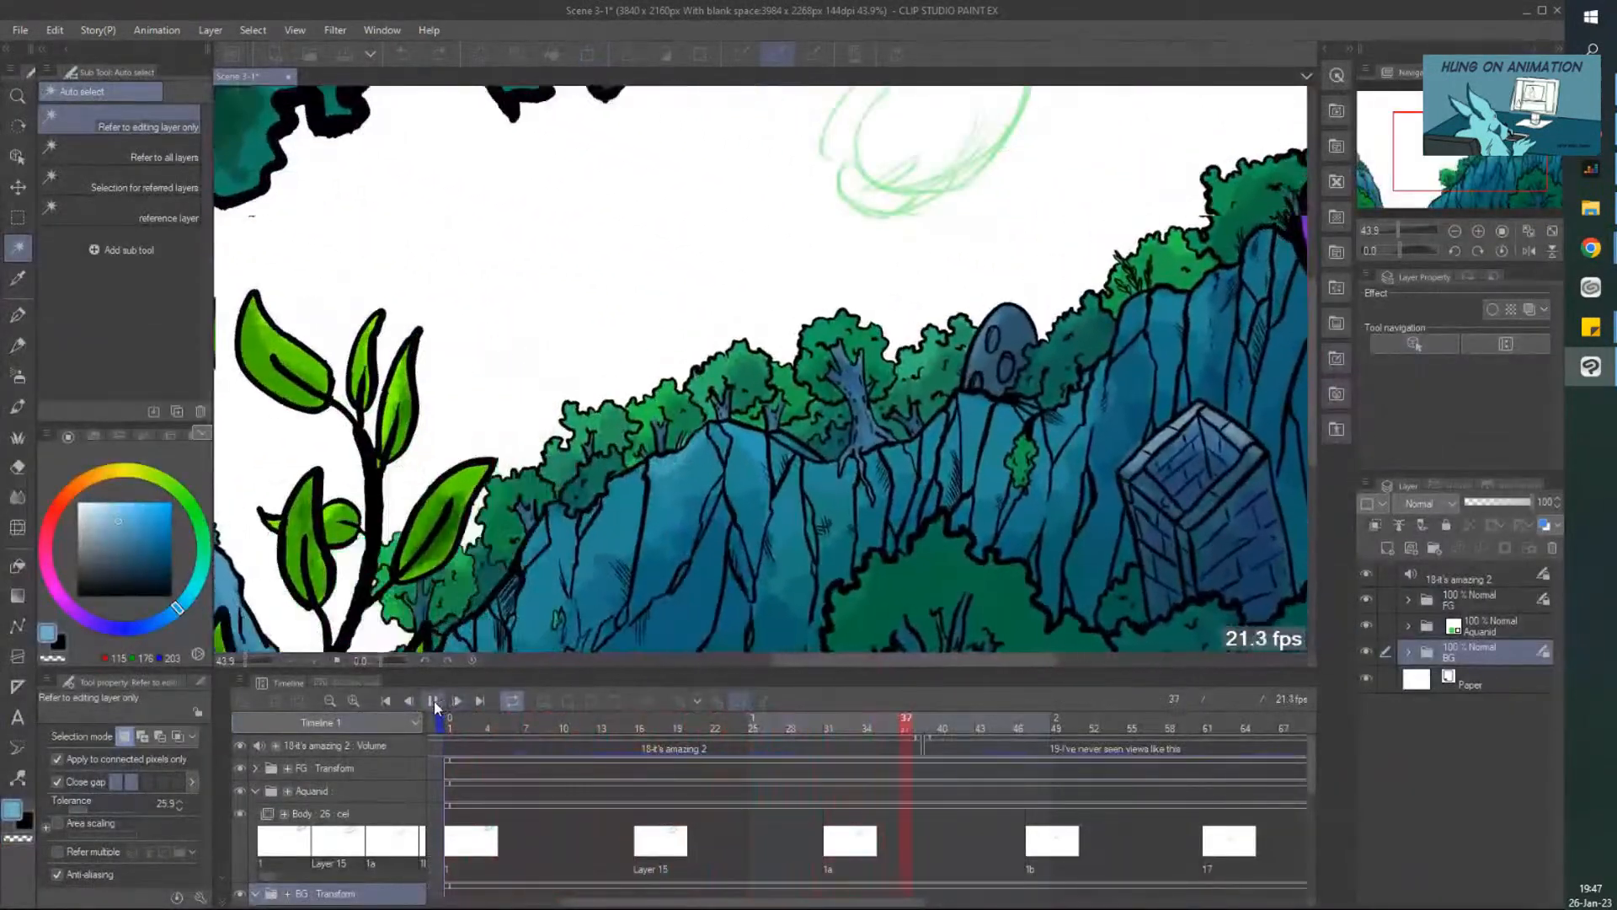
{"action": "left_click", "coordinate": [433, 701]}
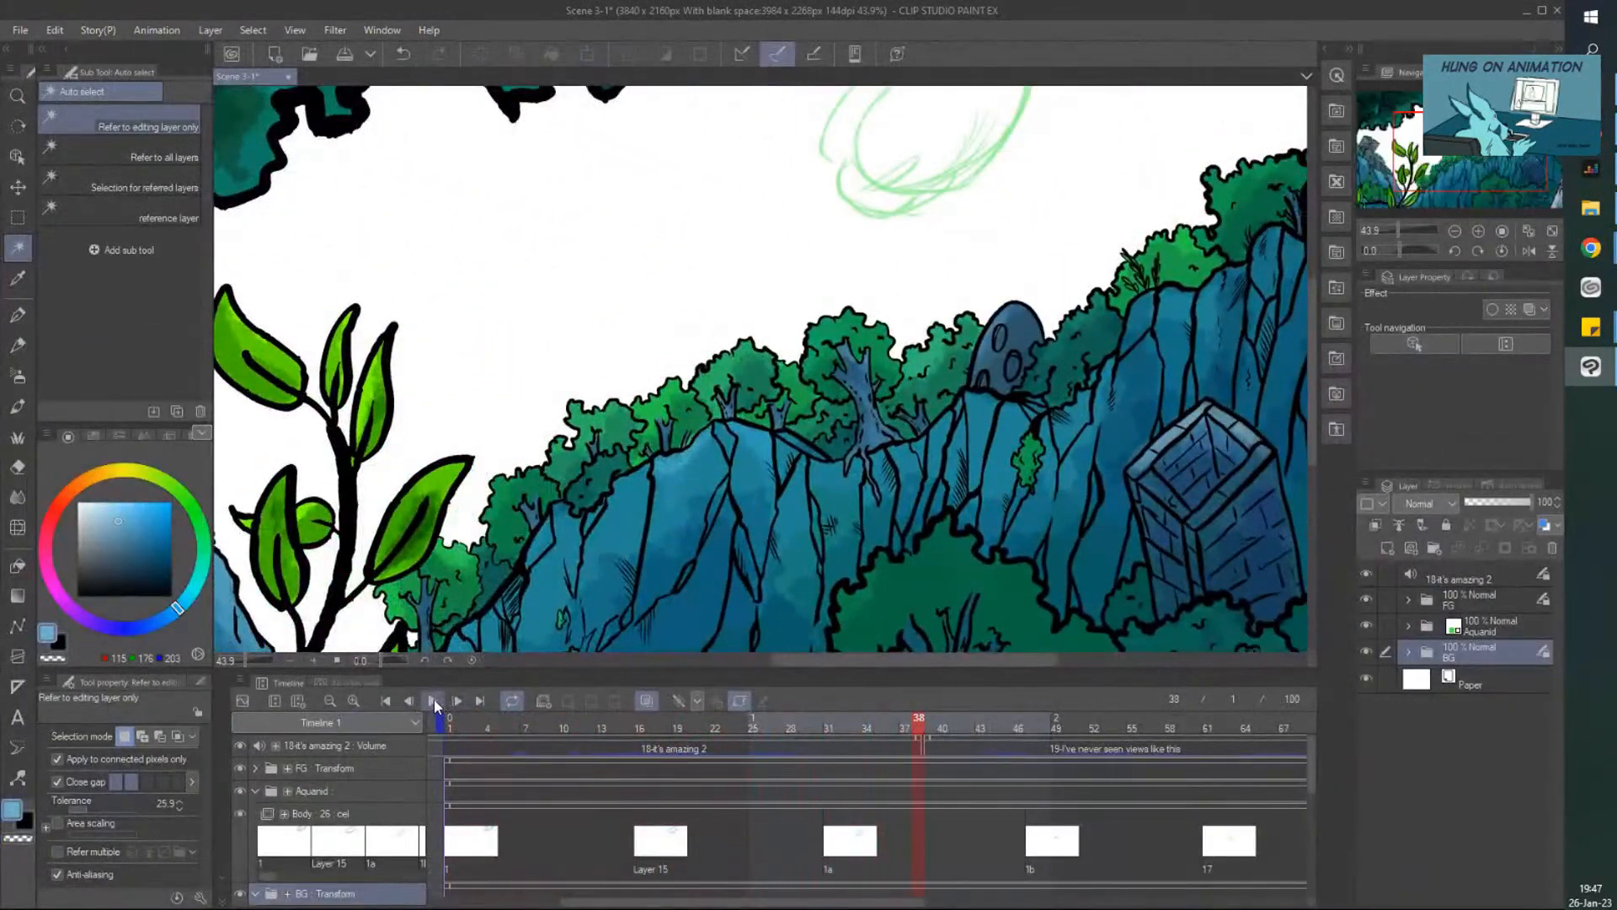
Turn off the 18-it's amazing 2 audio track and set the timeline's current frame to 2.
{"action": "left_click", "coordinate": [21, 30]}
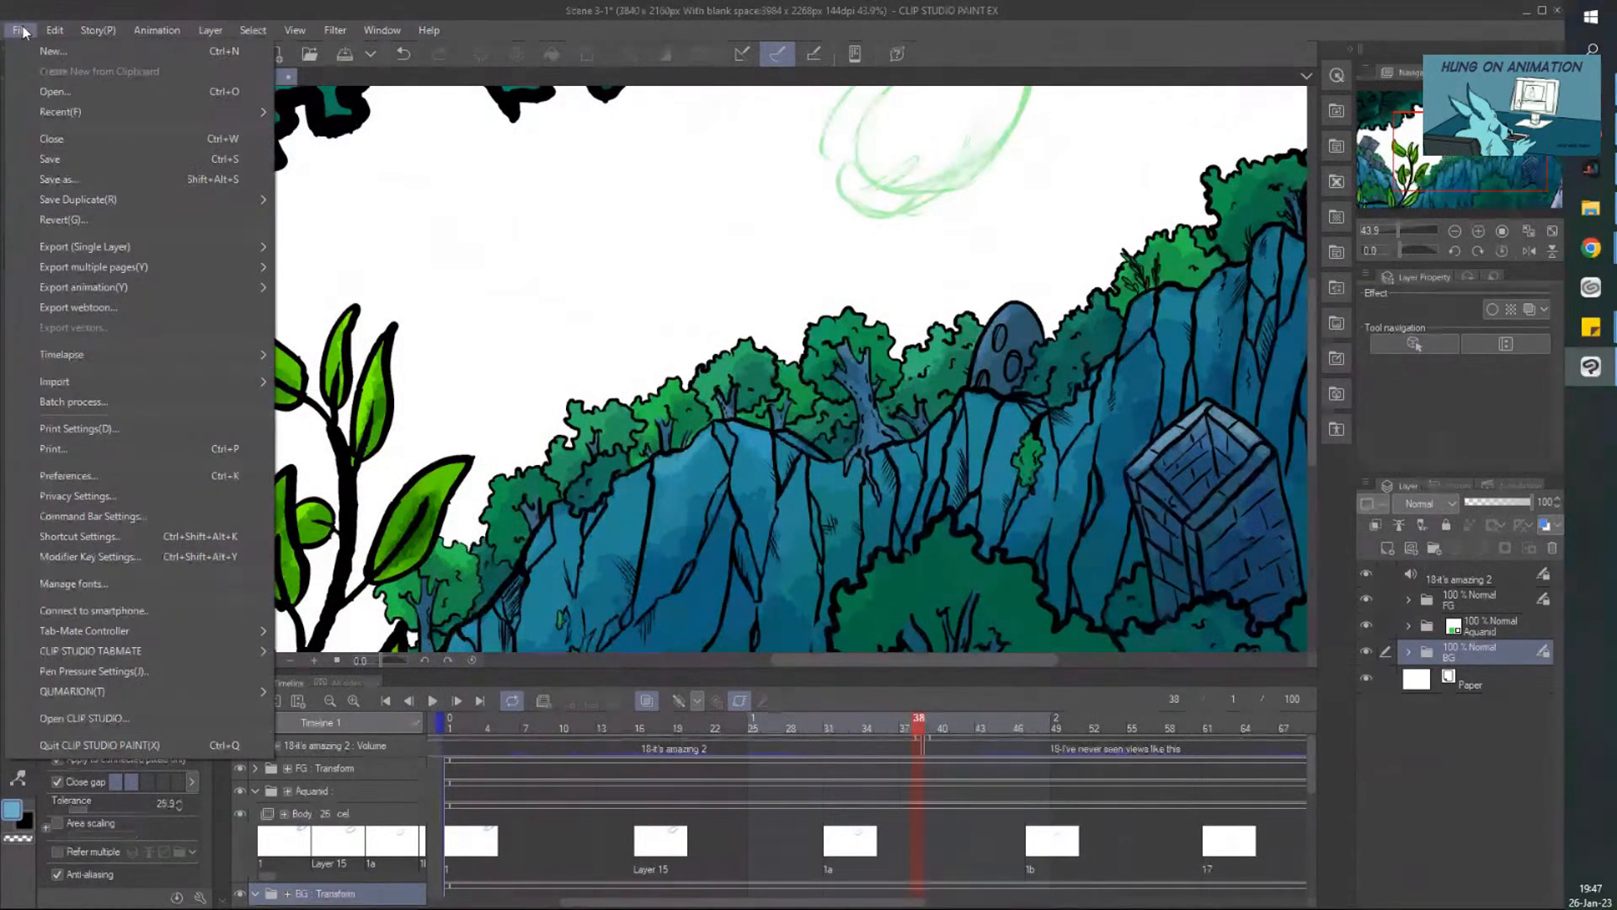
{"action": "left_click", "coordinate": [374, 90]}
{"action": "scroll", "coordinate": [516, 396], "scroll_direction": "down", "scroll_amount": 4}
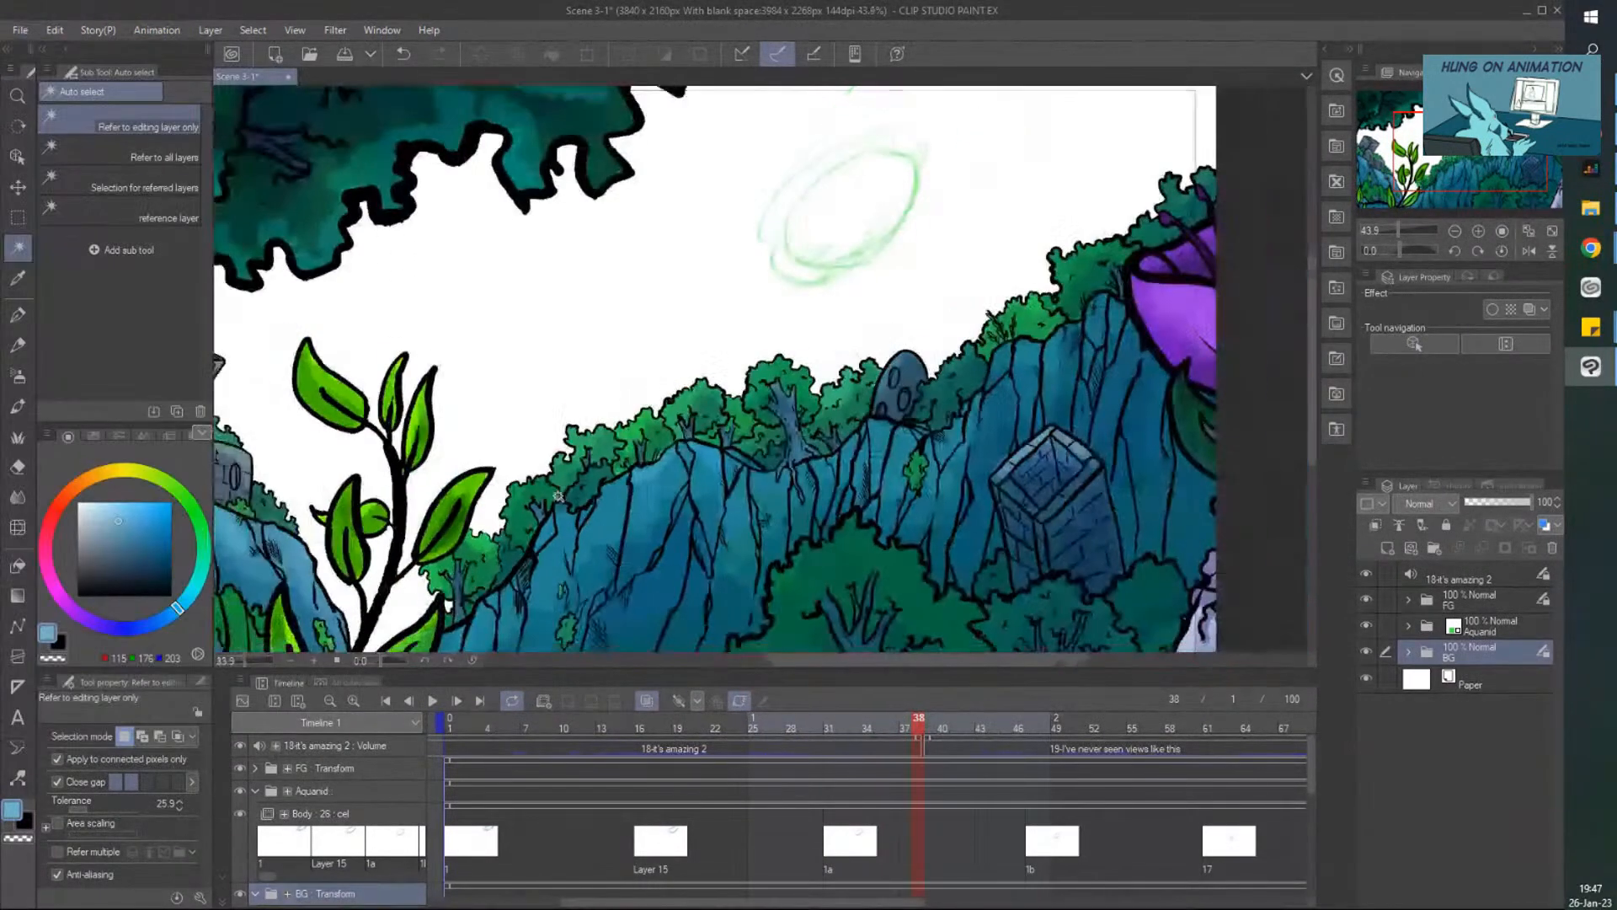
{"action": "scroll", "coordinate": [451, 631], "scroll_direction": "up", "scroll_amount": 2}
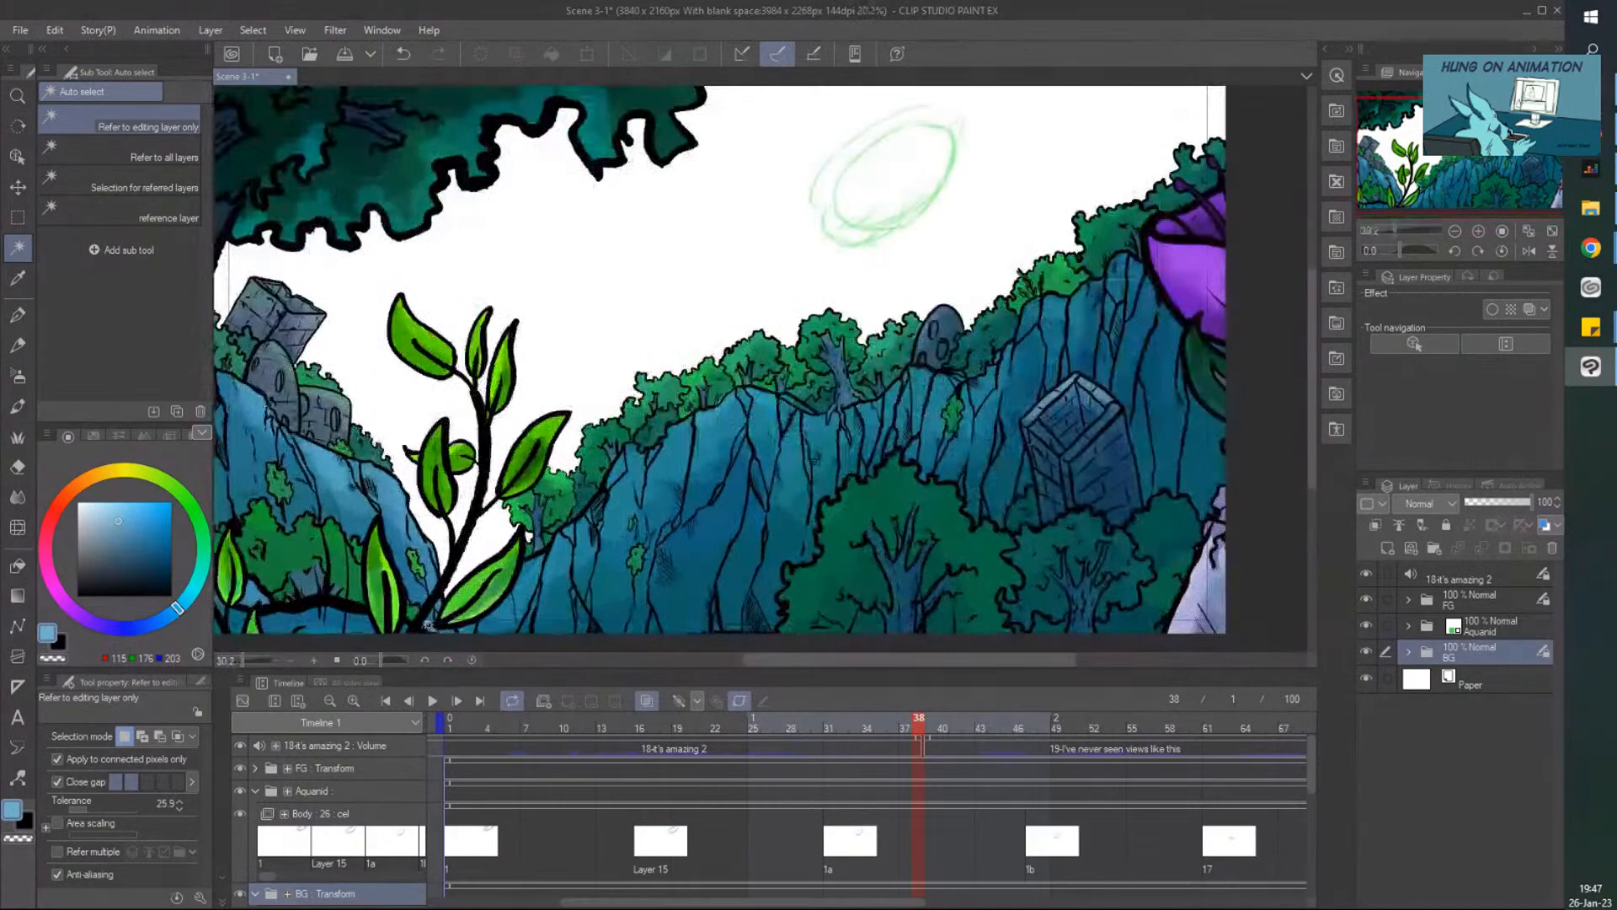
{"action": "left_click", "coordinate": [492, 741]}
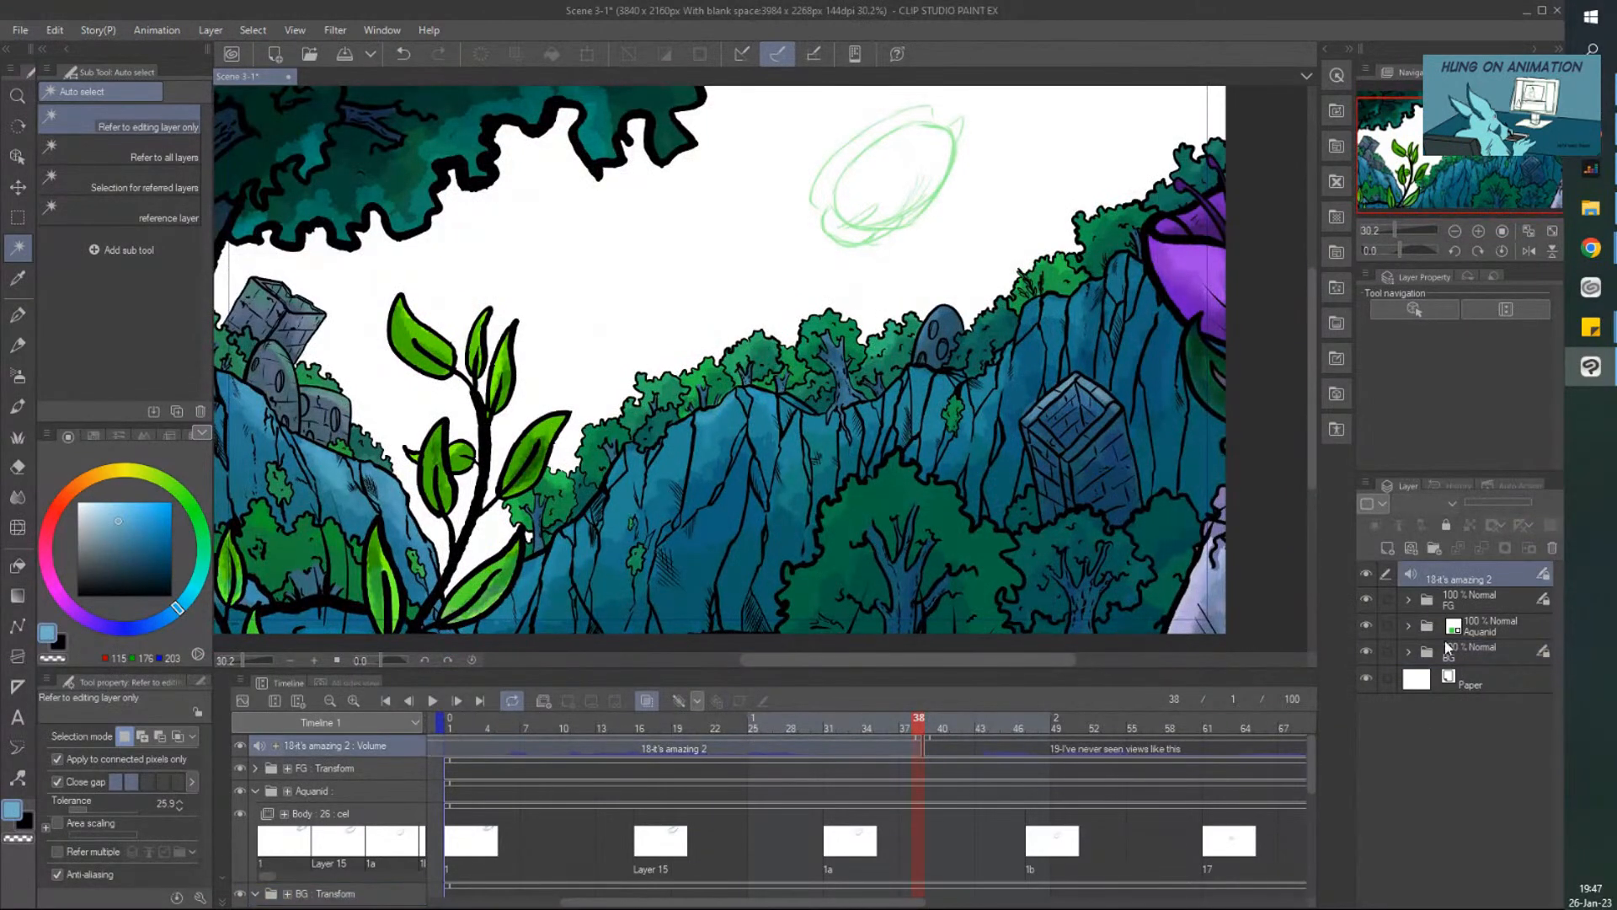
{"action": "left_click", "coordinate": [1368, 580]}
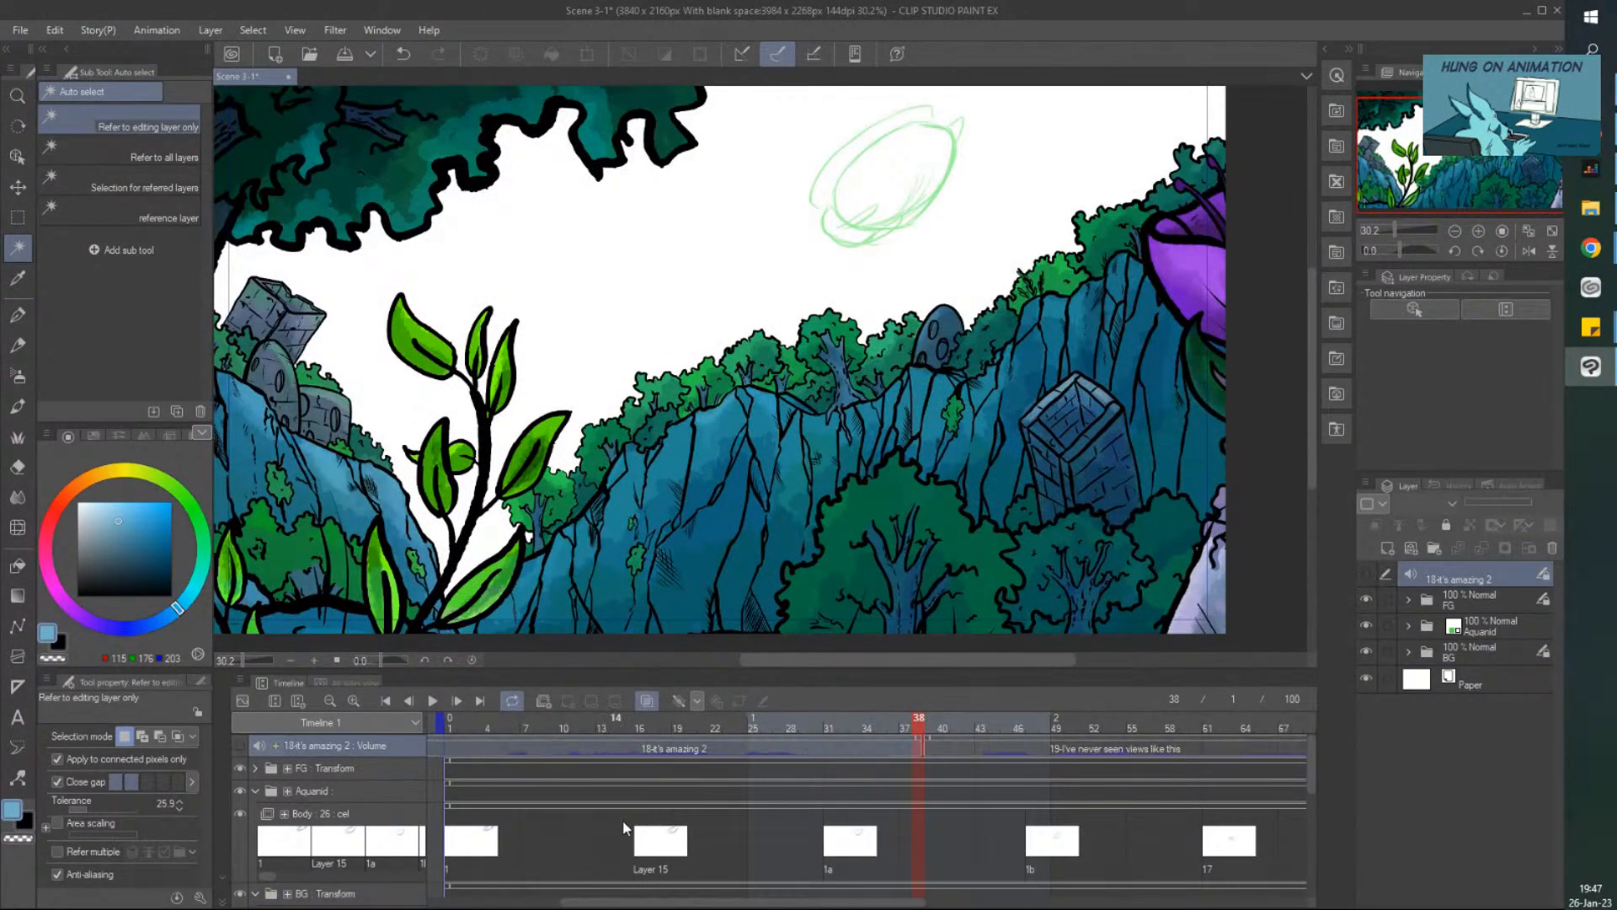
{"action": "left_click_drag", "start_coordinate": [828, 907], "coordinate": [696, 908]}
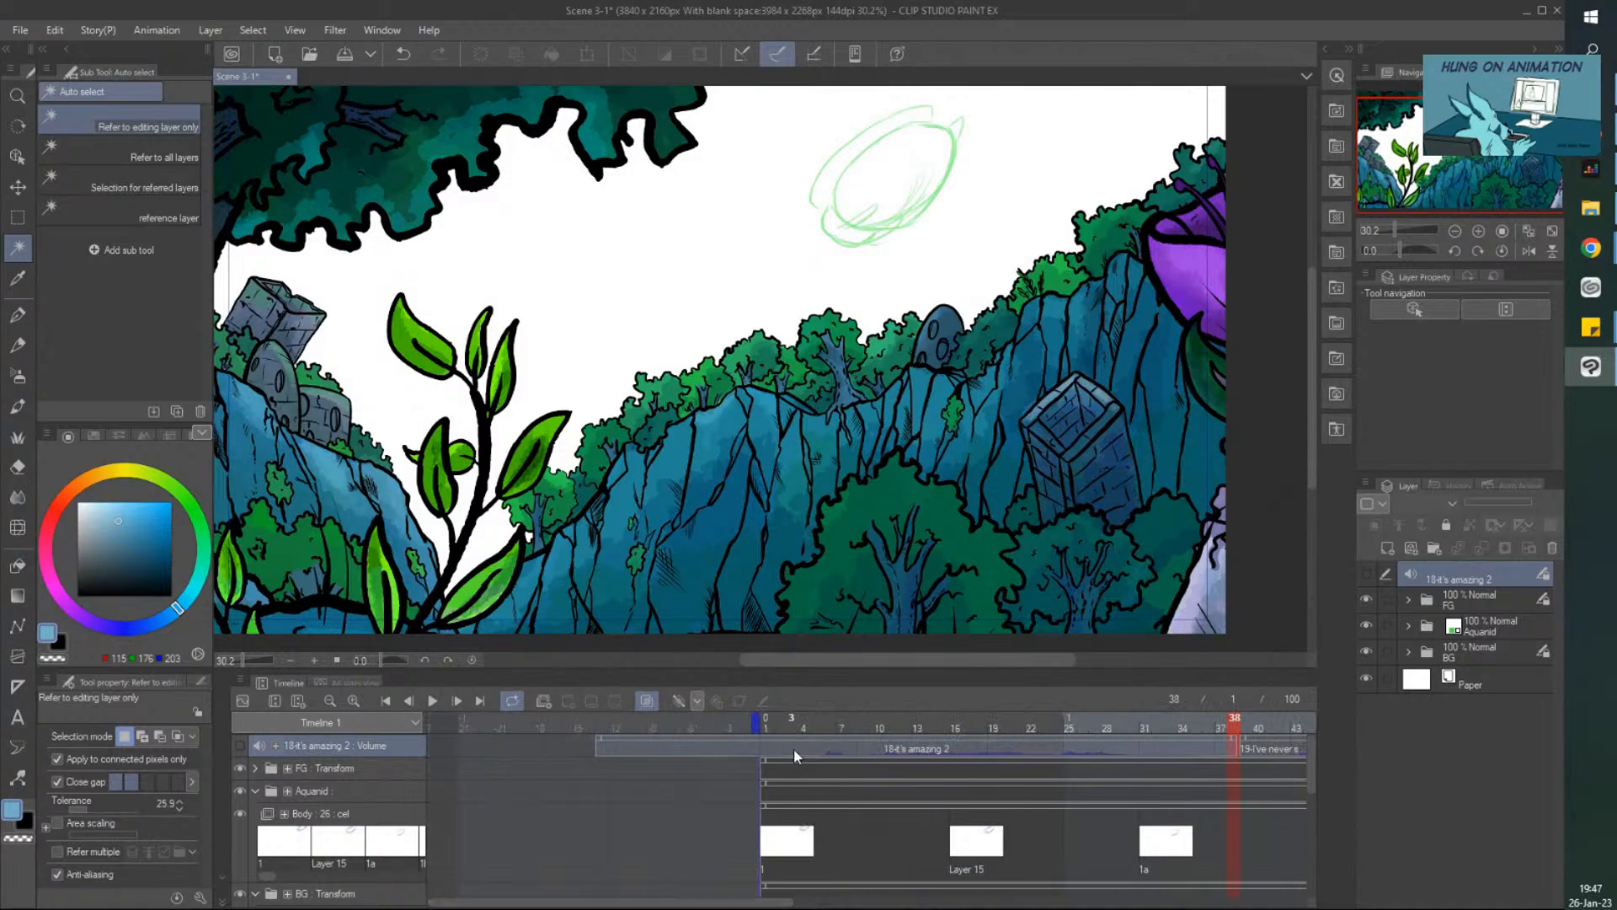
{"action": "left_click", "coordinate": [779, 728]}
Export the animation as an MP4 movie named Scene 3-1 test 2 in the Animation Pilot folder, keeping the offered export settings.
{"action": "left_click", "coordinate": [22, 30]}
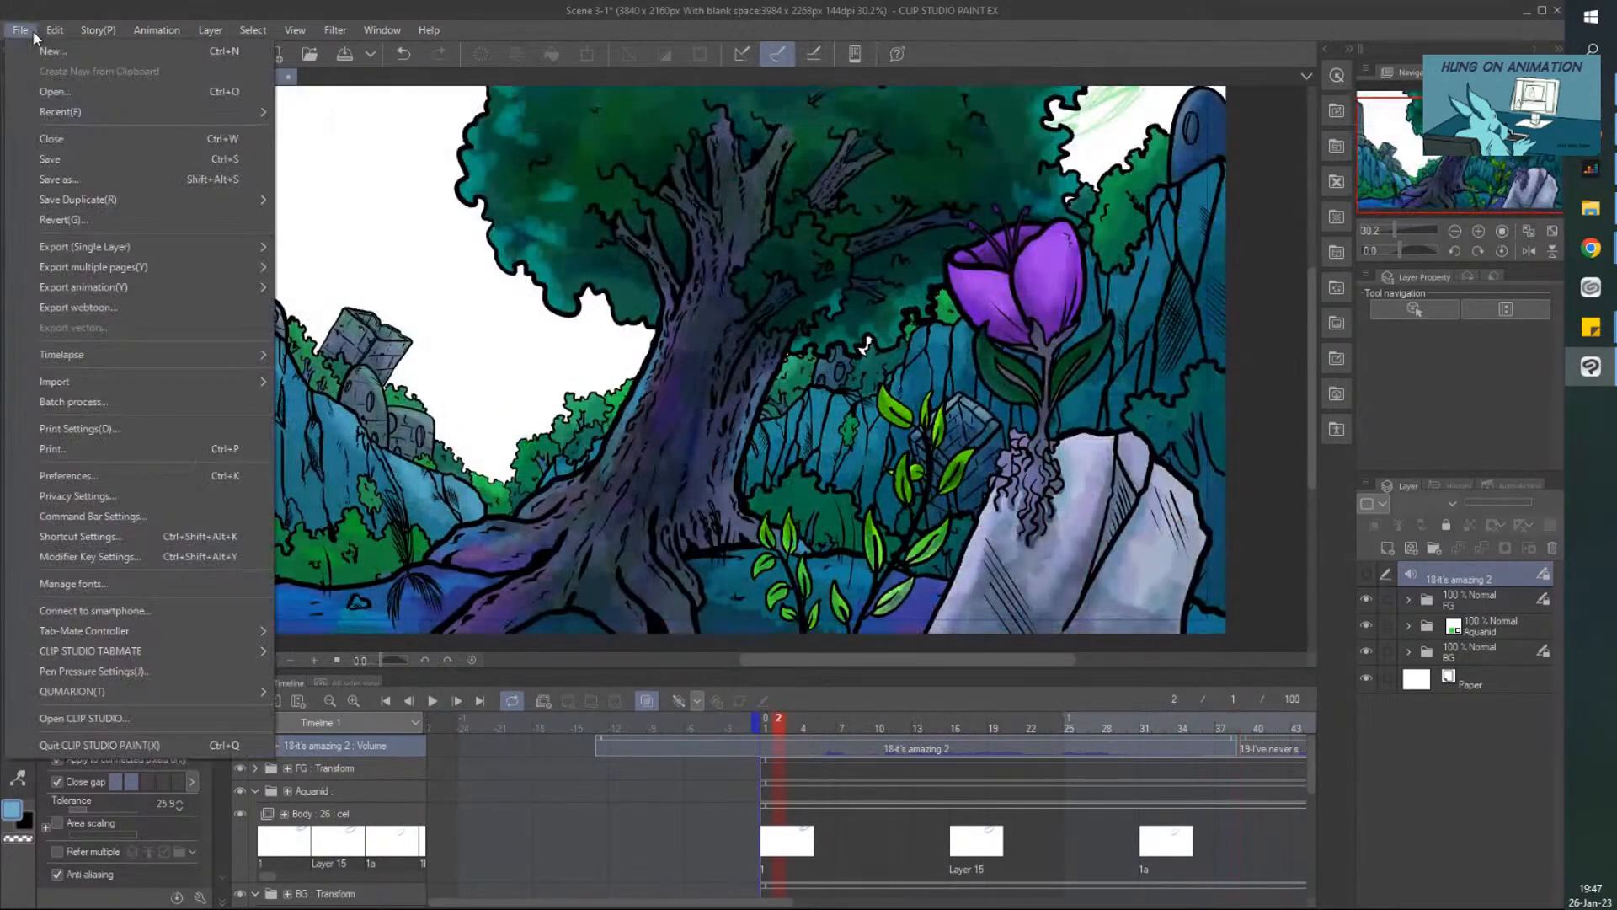
{"action": "mouse_move", "coordinate": [142, 289]}
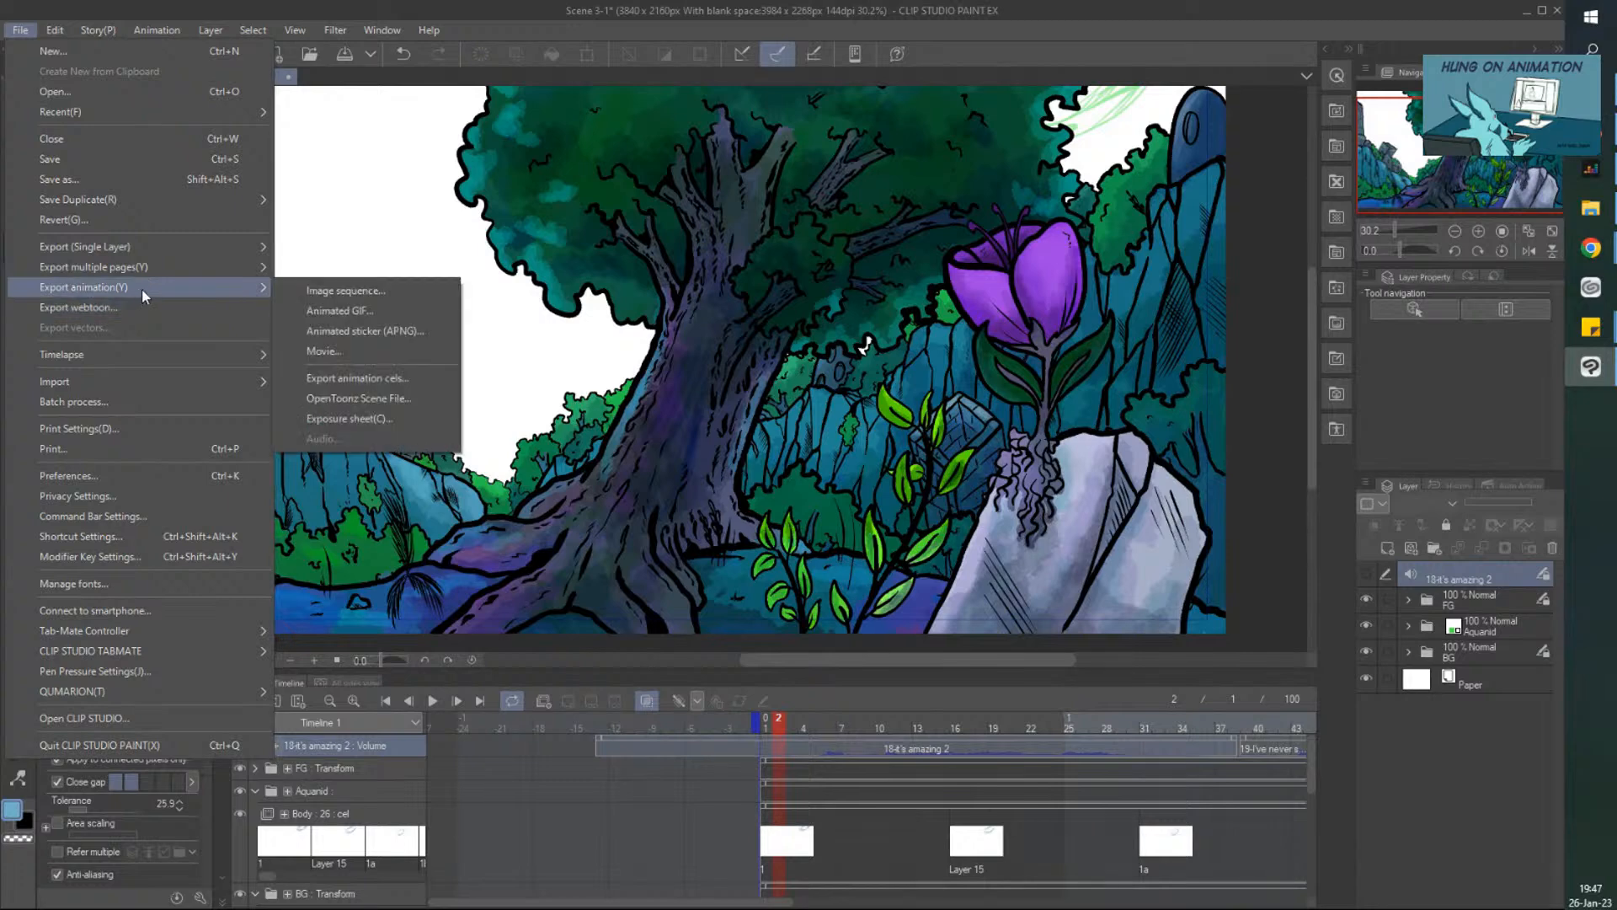
{"action": "left_click", "coordinate": [352, 349]}
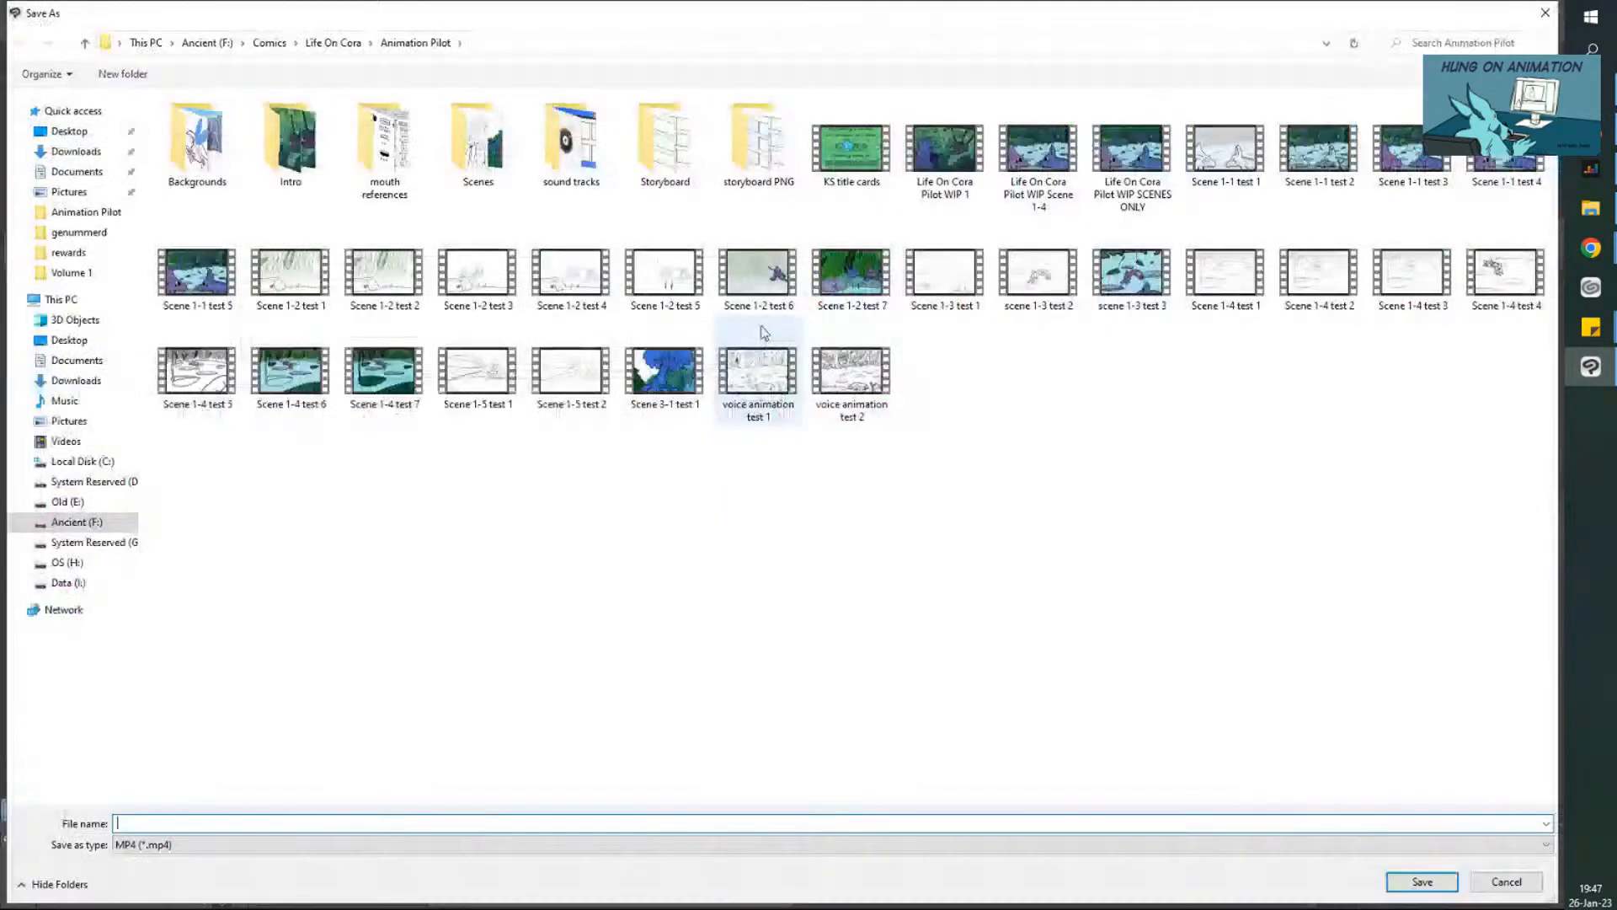
{"action": "left_click", "coordinate": [708, 410]}
{"action": "double_click", "coordinate": [227, 822]}
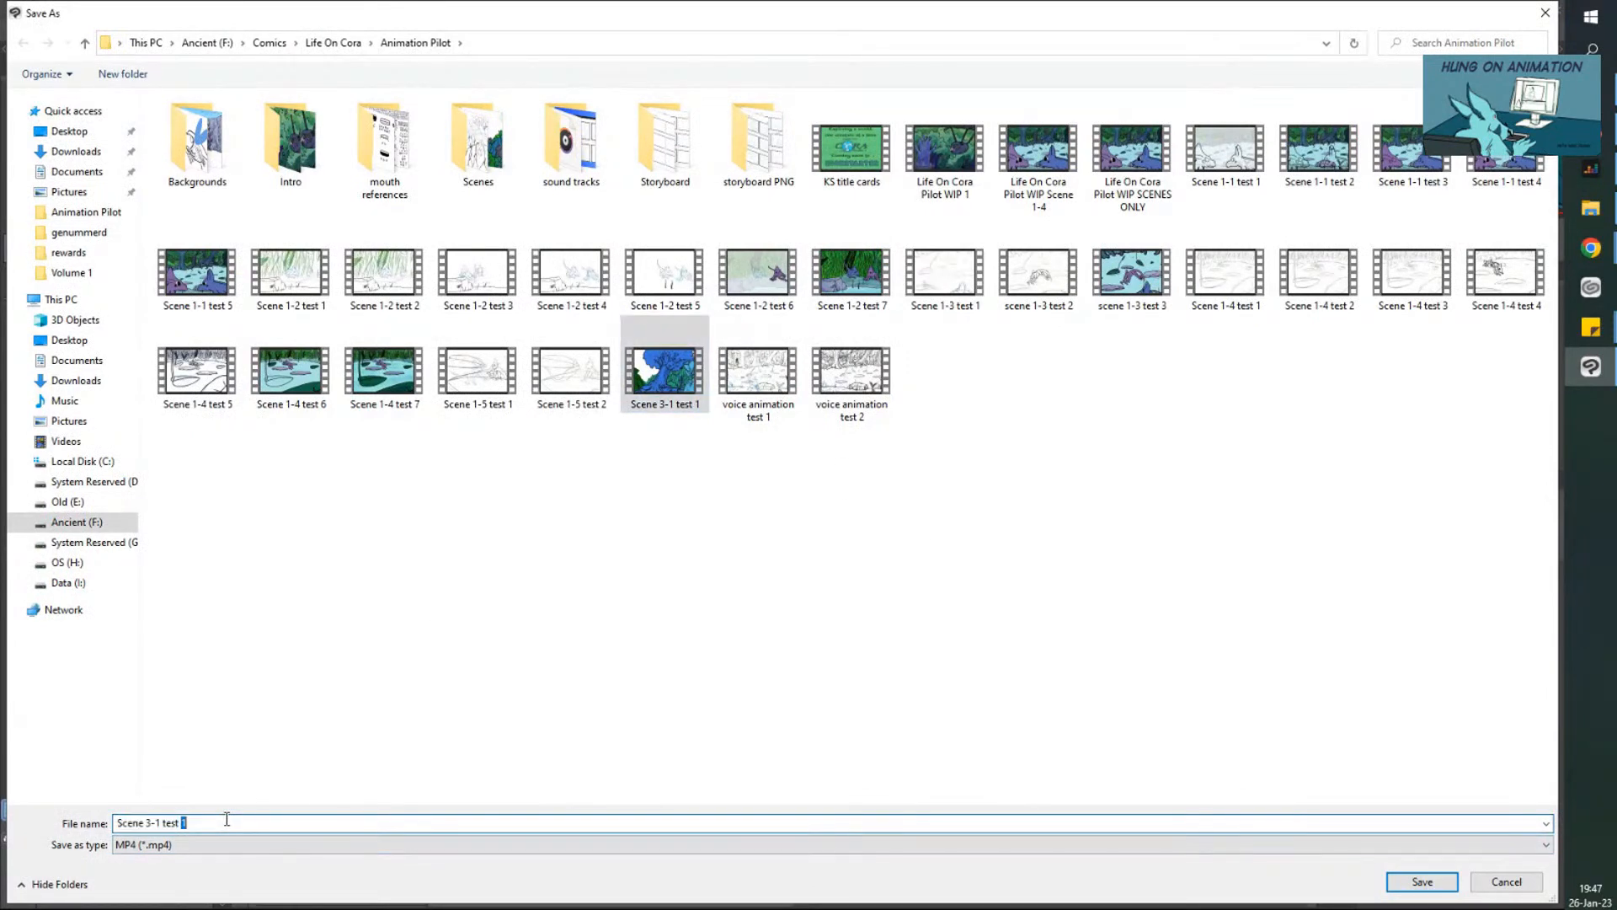
{"action": "type", "text": "2"}
{"action": "key", "text": "Return"}
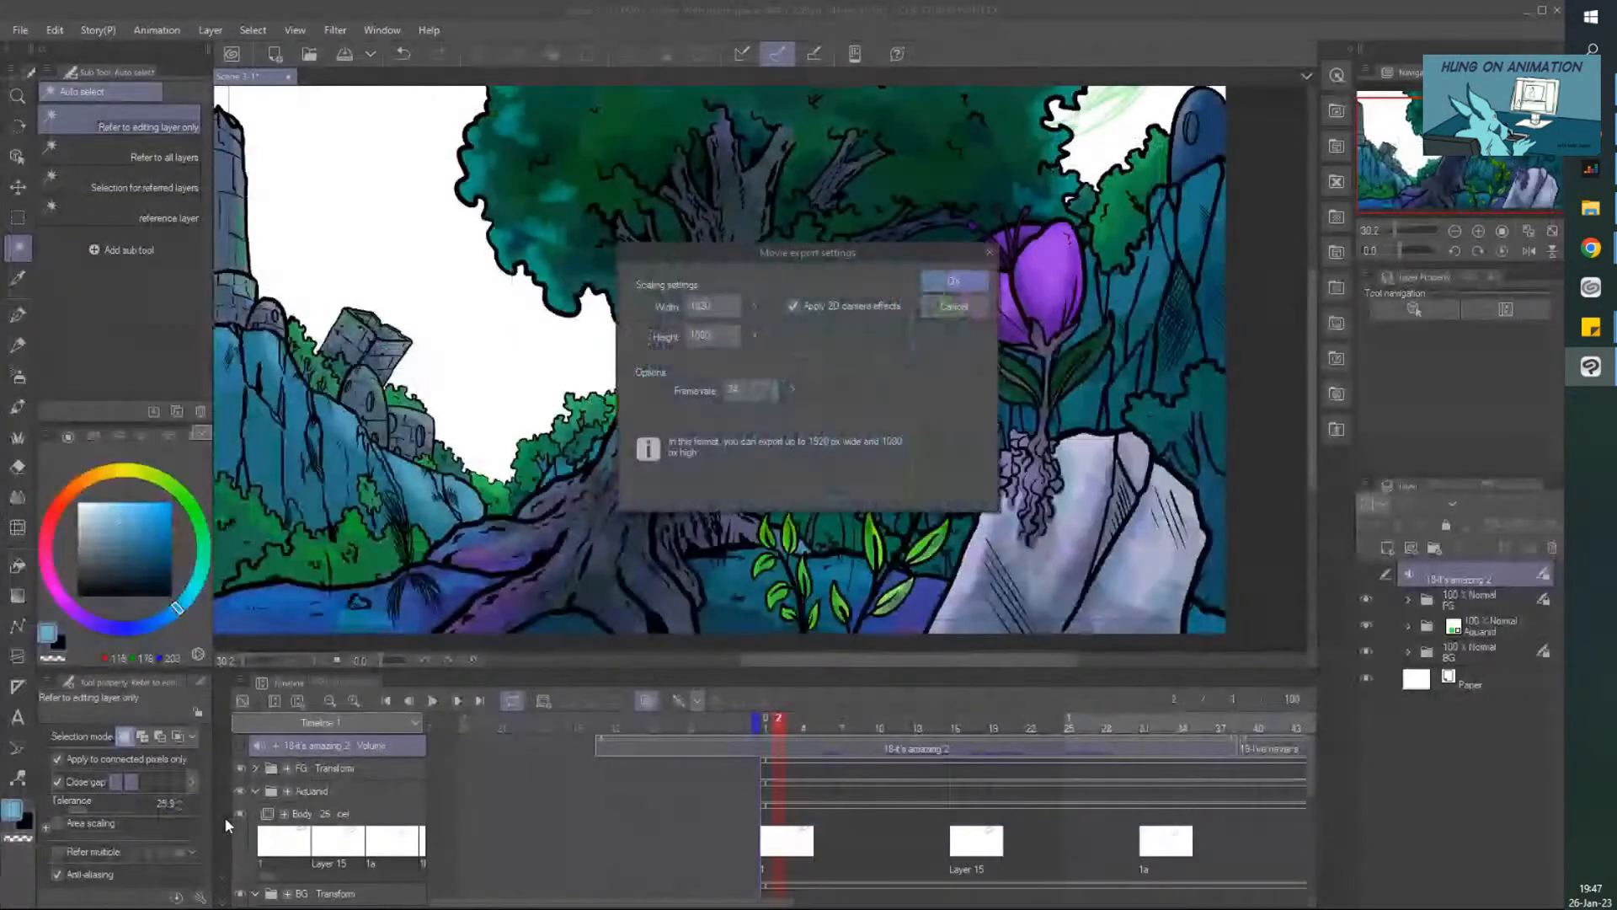
{"action": "left_click", "coordinate": [961, 281]}
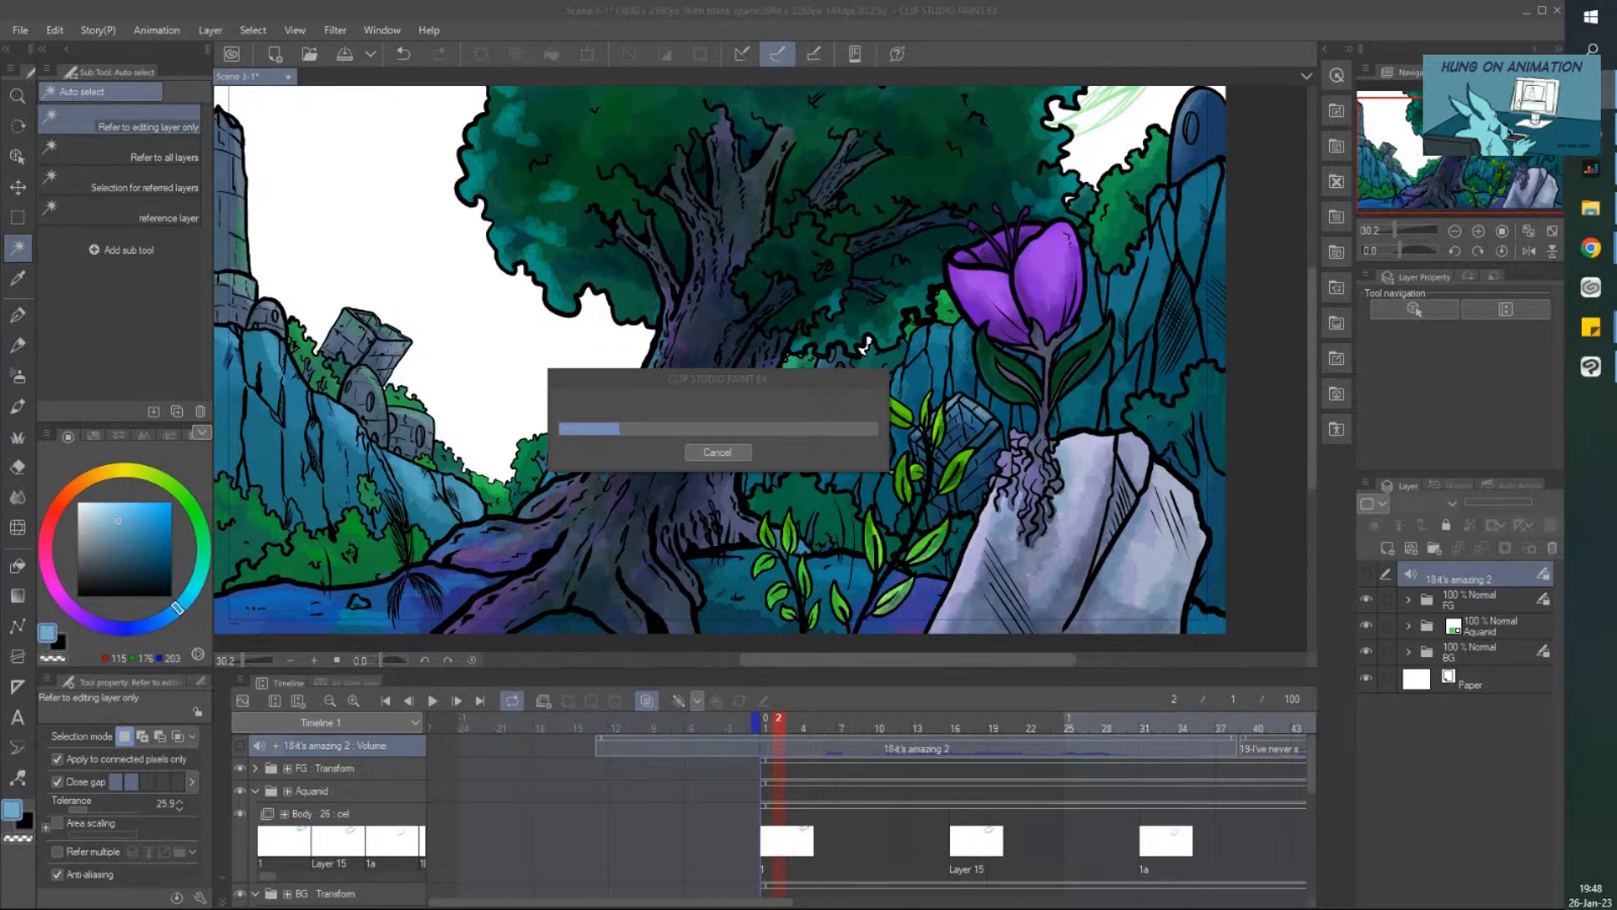
Bring up the Life On Cora Vol. 1 Kickstarter page in a maximised browser window and close its project sidebar.
{"action": "left_click_drag", "start_coordinate": [1616, 34], "coordinate": [754, 165]}
{"action": "double_click", "coordinate": [758, 163]}
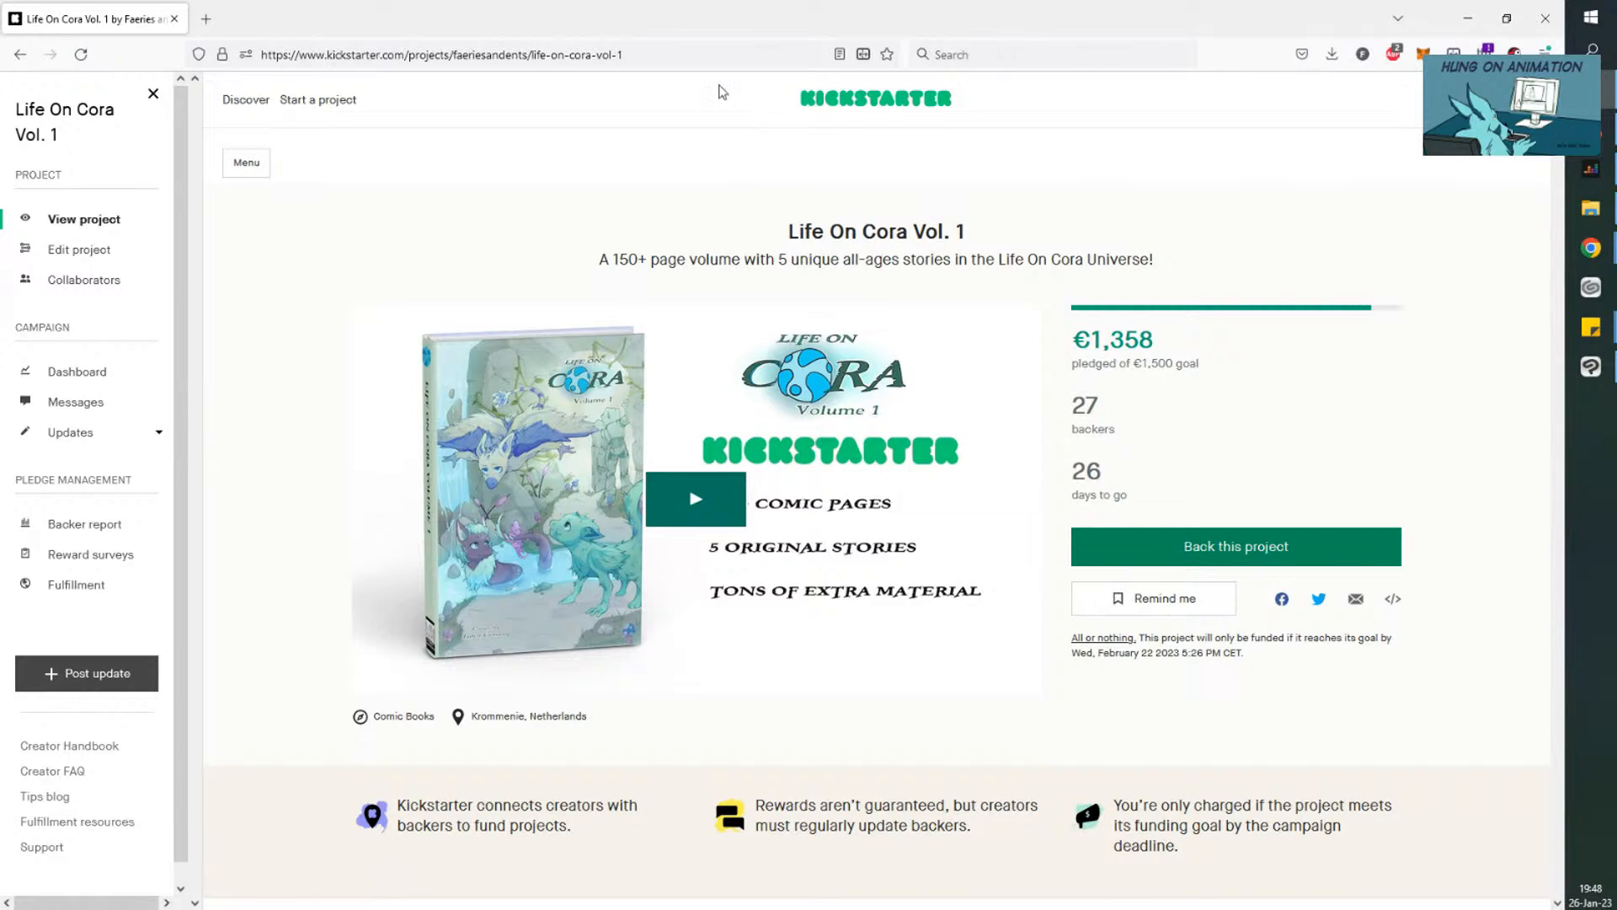
{"action": "left_click", "coordinate": [156, 98]}
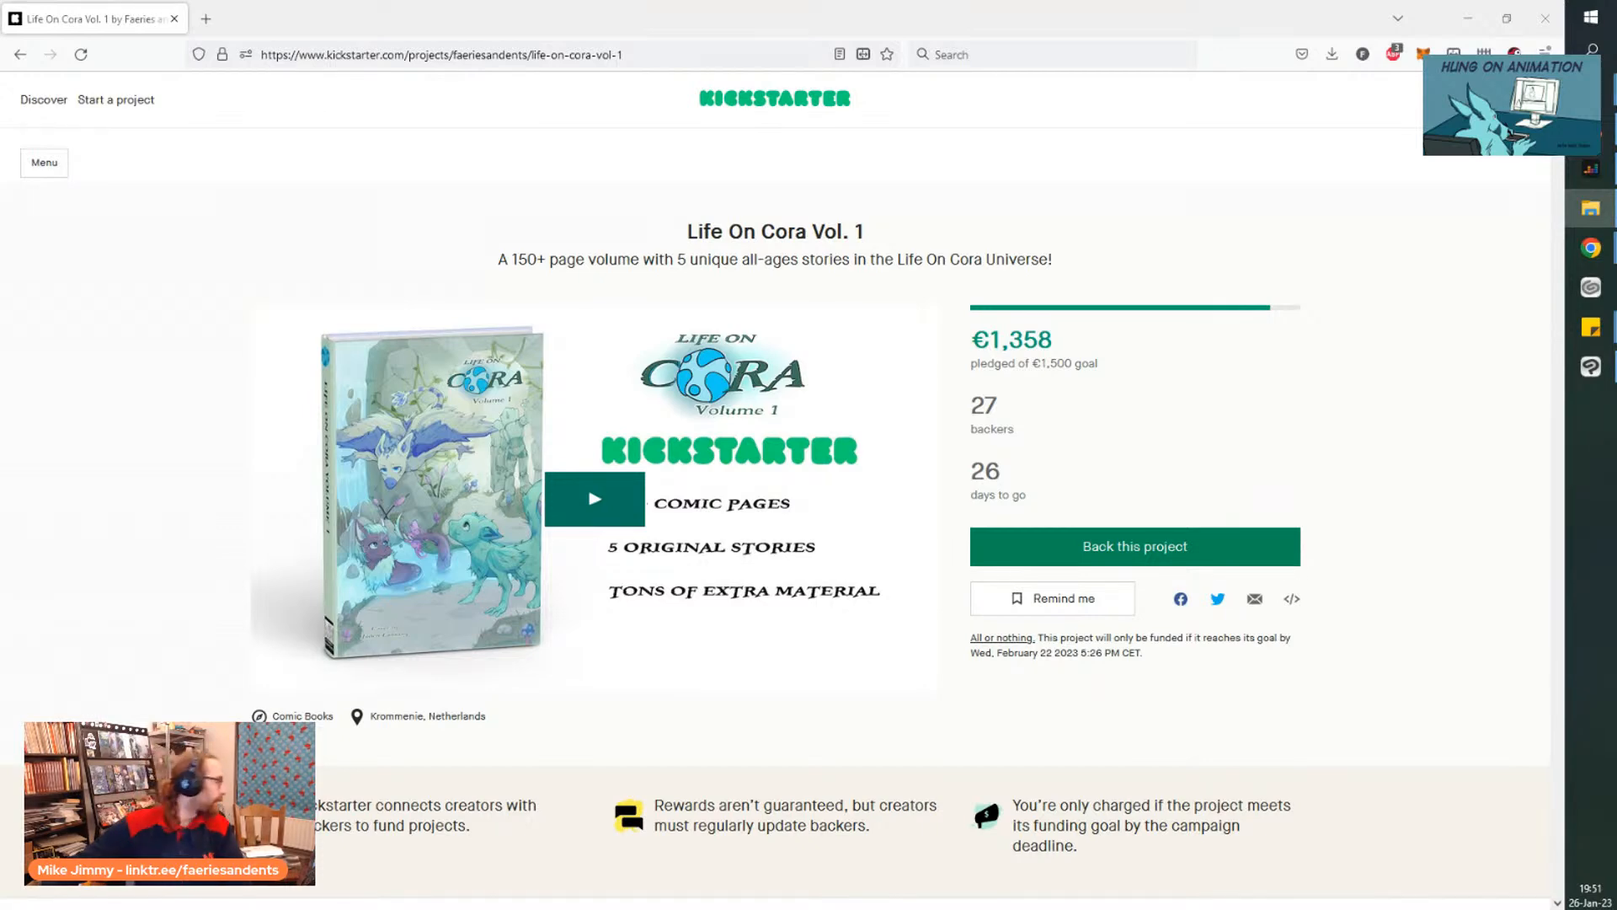
Minimise the browser to the desktop and switch back to Clip Studio Paint.
{"action": "left_click", "coordinate": [1579, 376]}
{"action": "left_click", "coordinate": [1584, 377]}
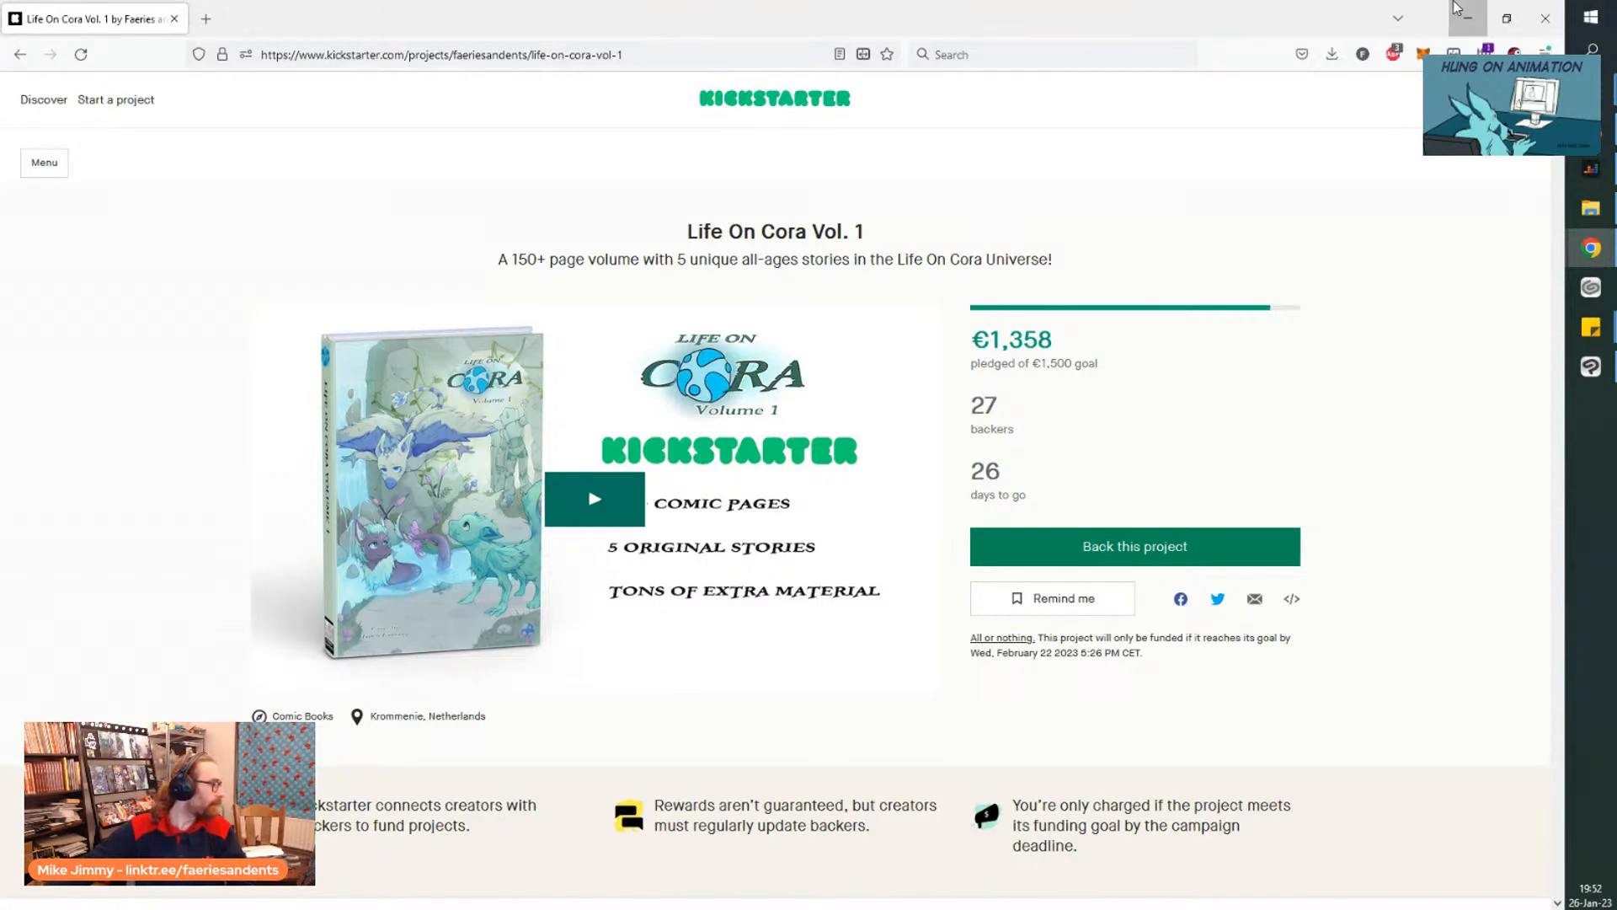
{"action": "key", "text": "super+d"}
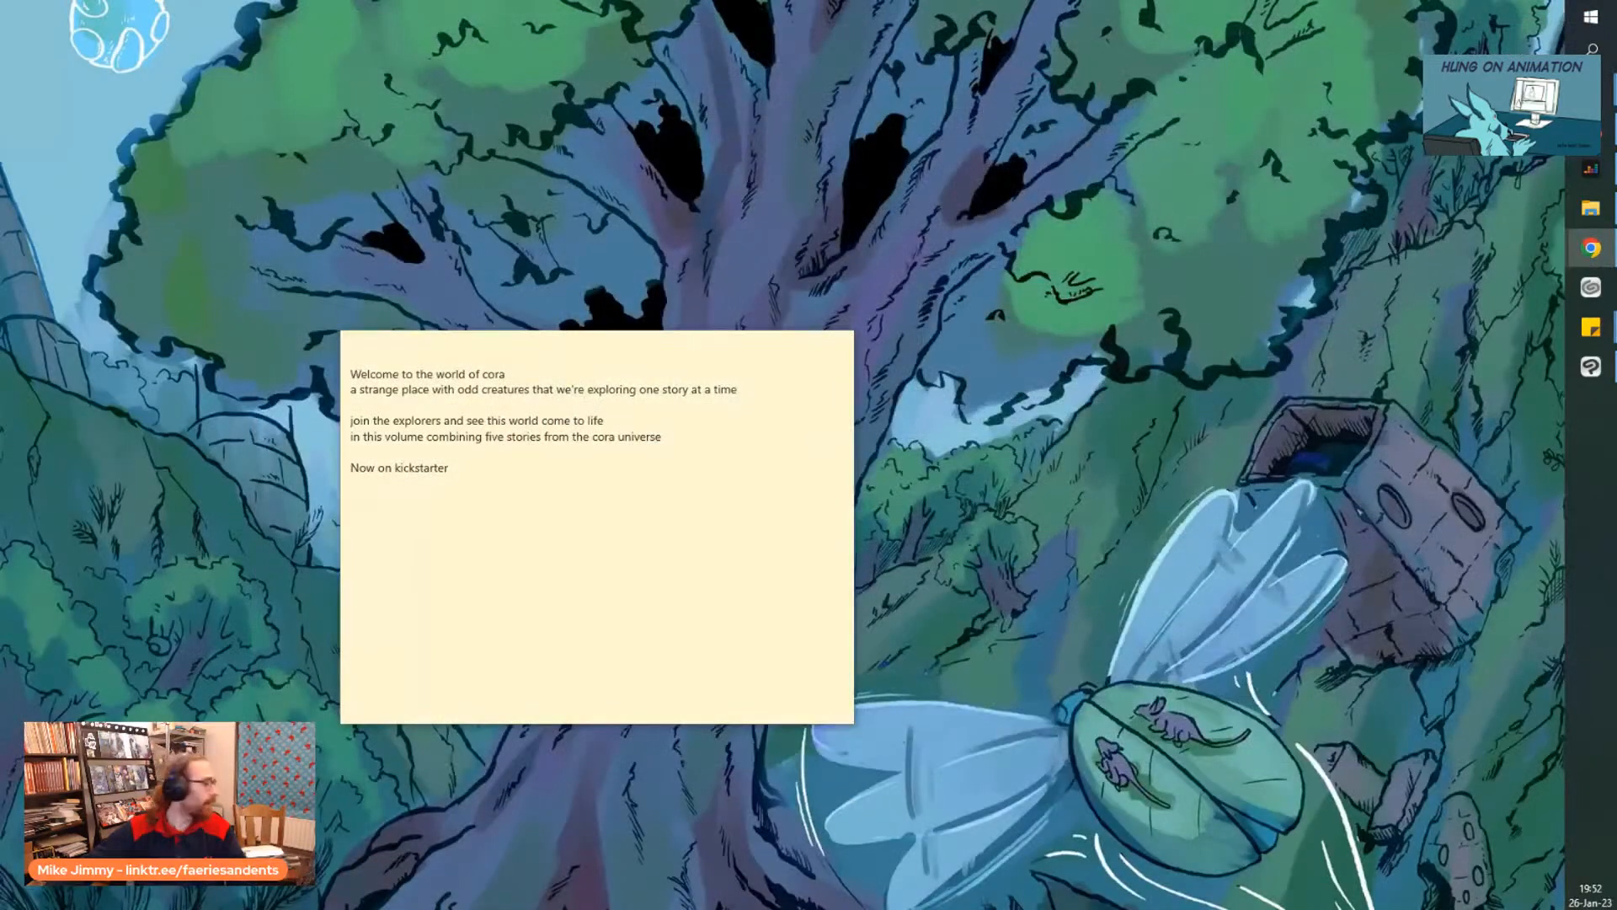
{"action": "left_click", "coordinate": [1591, 367]}
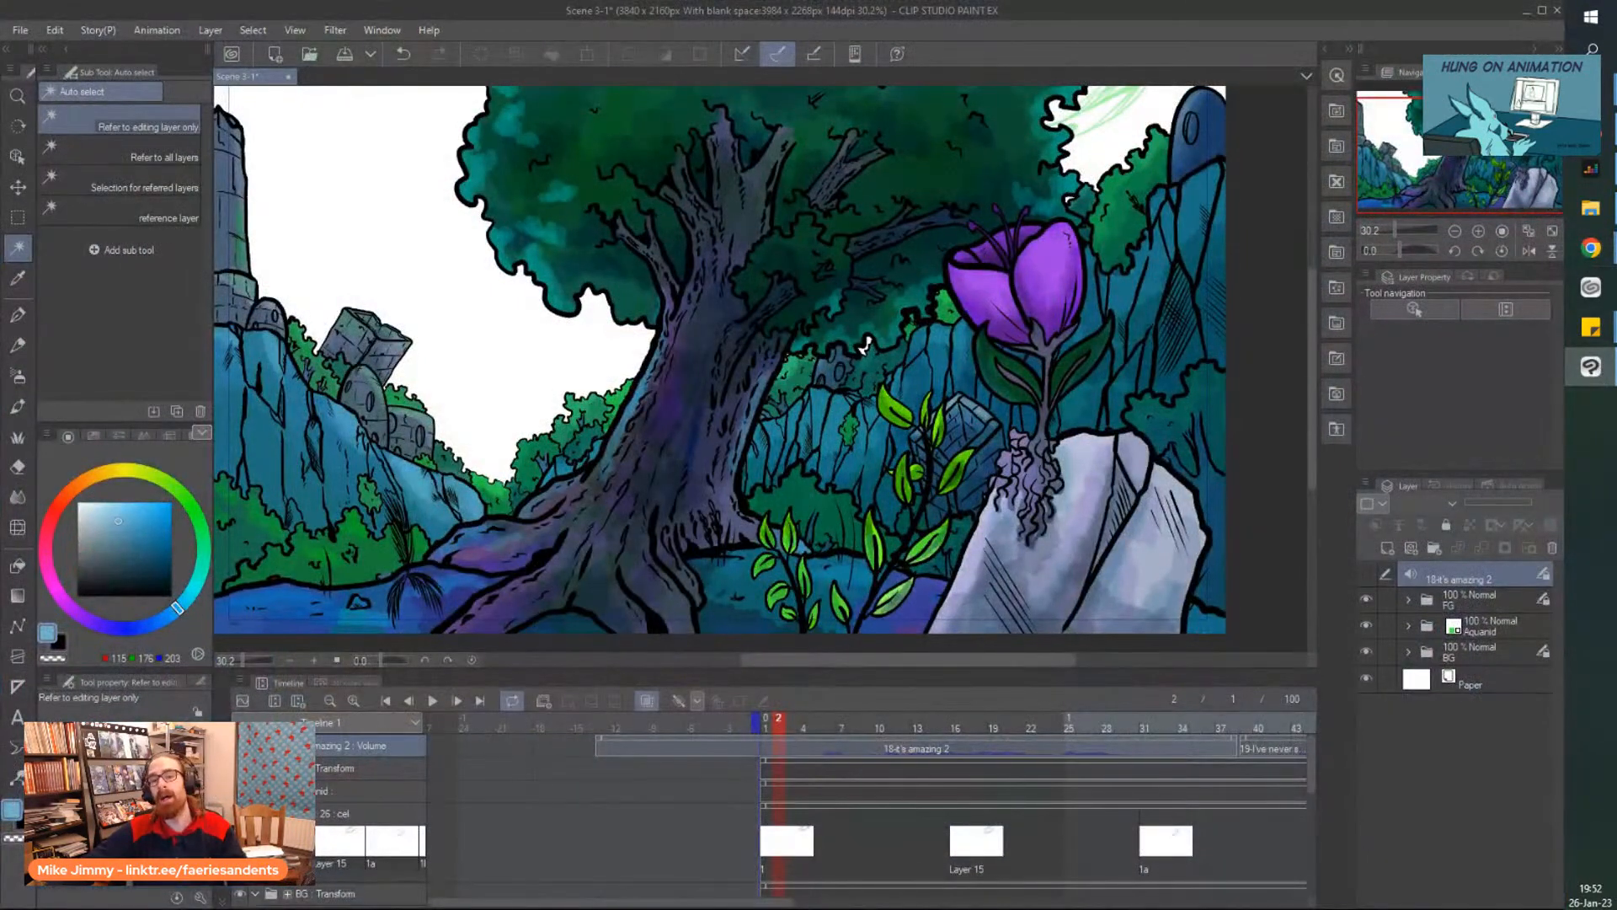